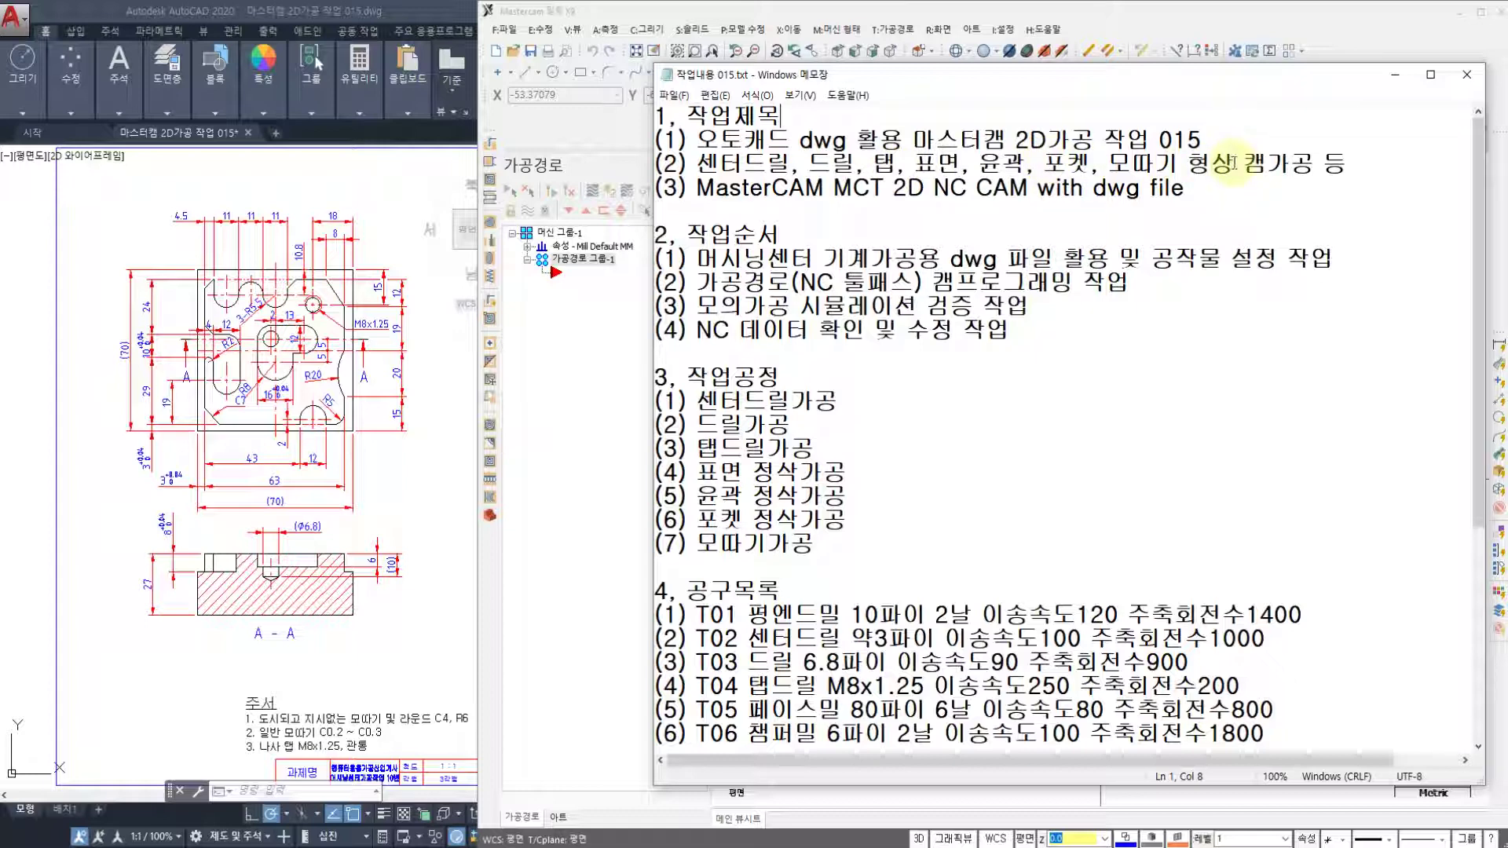
- Examine the part's plan view and A-A section in AutoCAD and compare them with the public exam drawing PDF
left_click(112, 284)
scroll(116, 295, "up", 2)
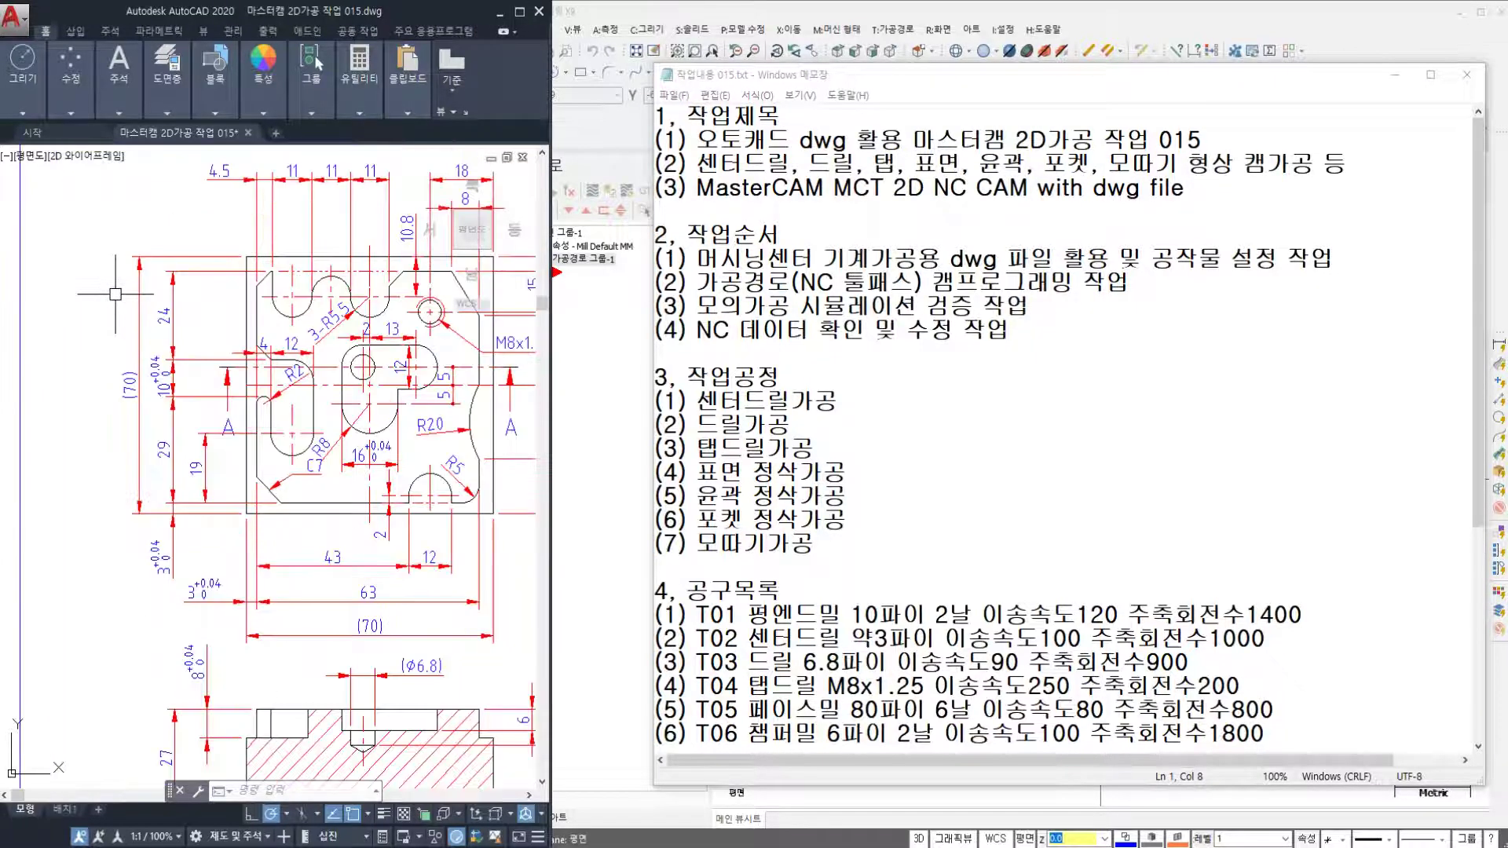
scroll(115, 294, "down", 2)
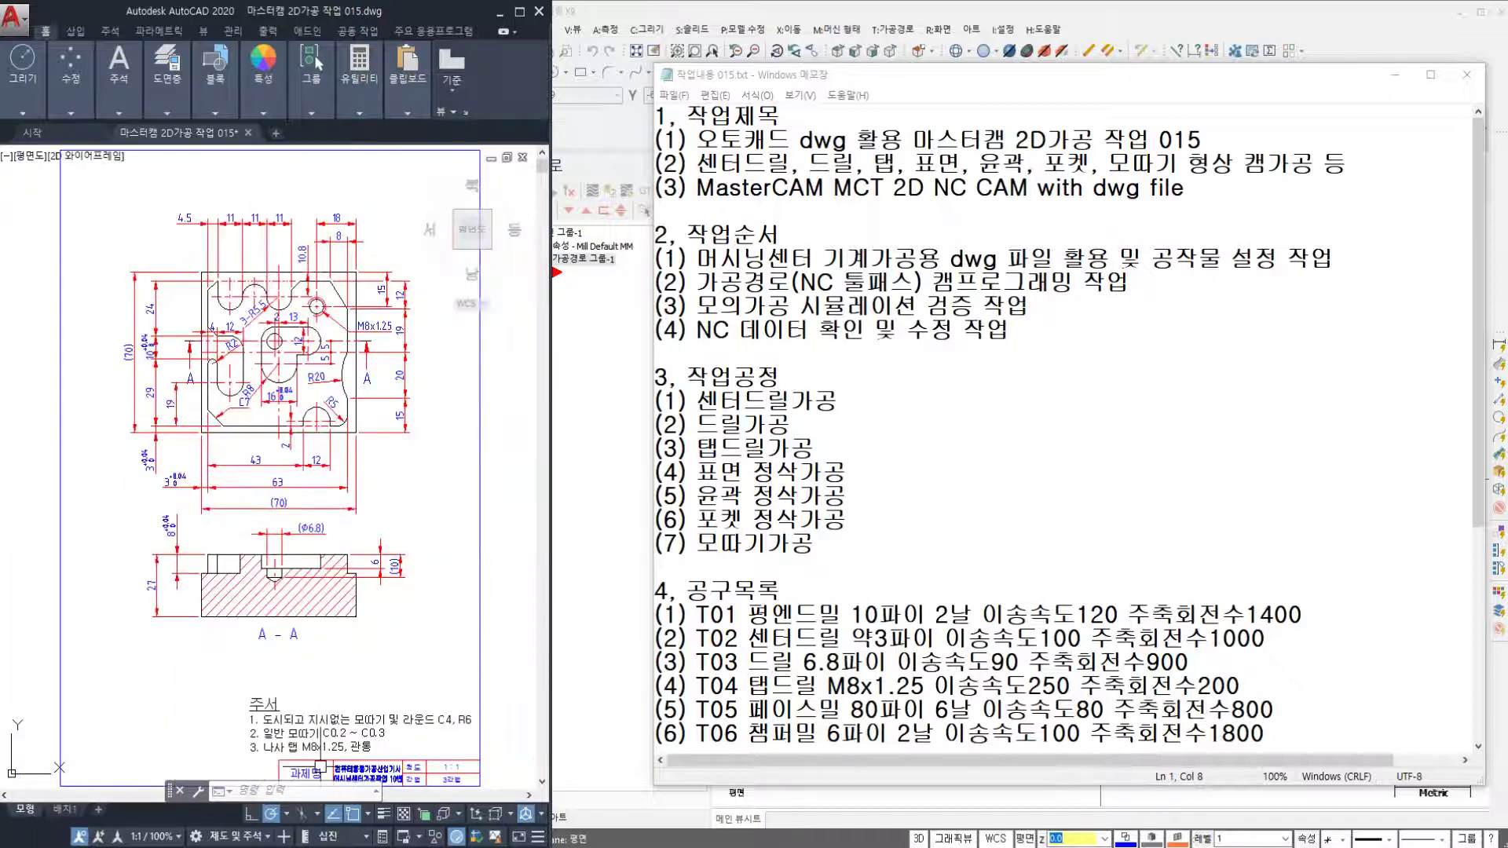
key("alt+Tab")
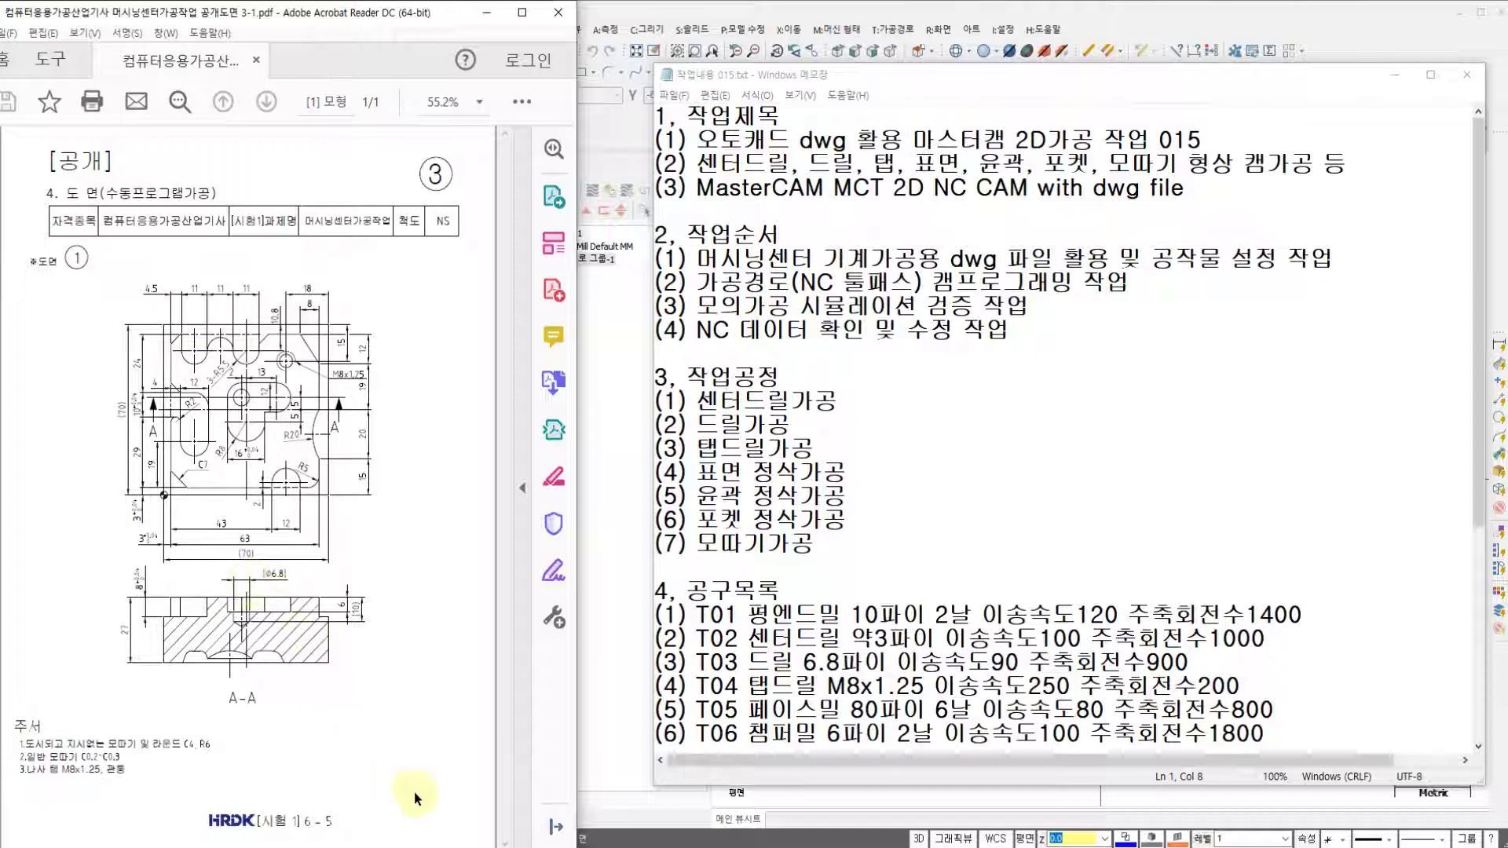
left_click(644, 847)
scroll(285, 364, "up", 3)
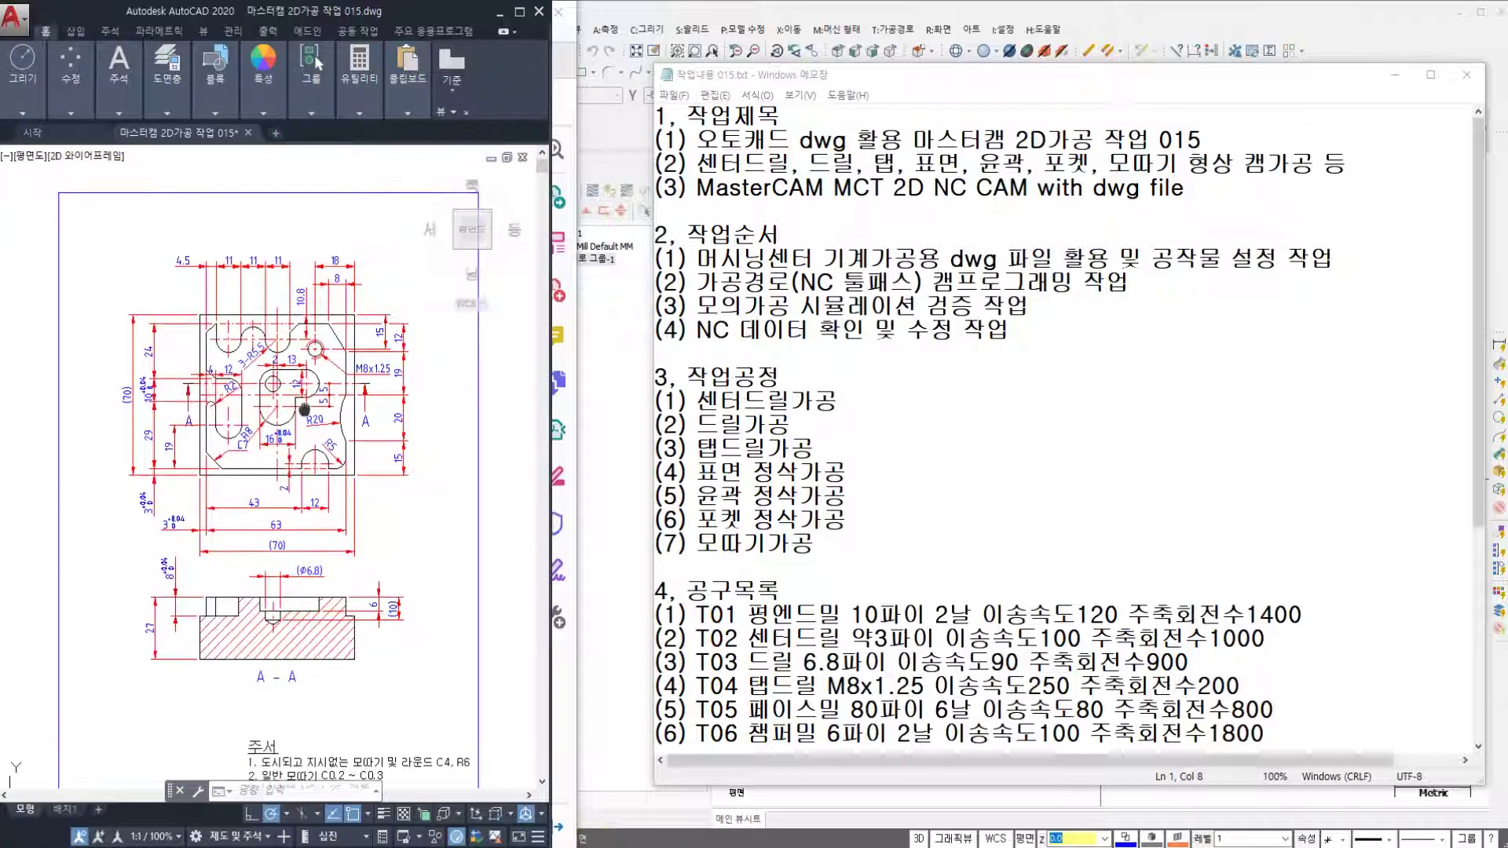
middle_click_drag(285, 364, 287, 438)
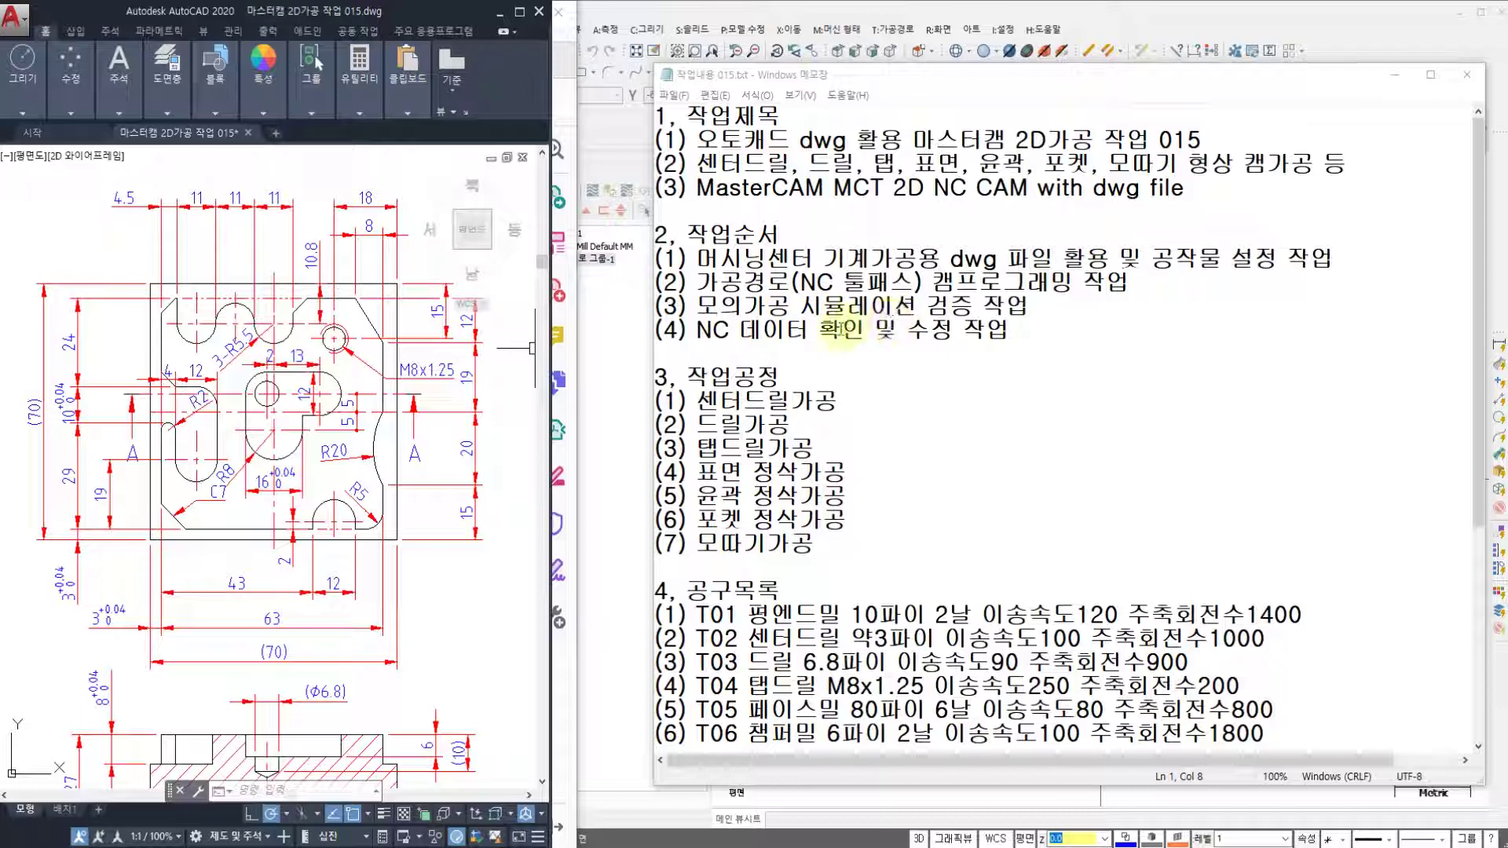
- Review the work sequence and the machining process list, from center drilling to chamfering, in the Notepad work notes
left_click(1009, 340)
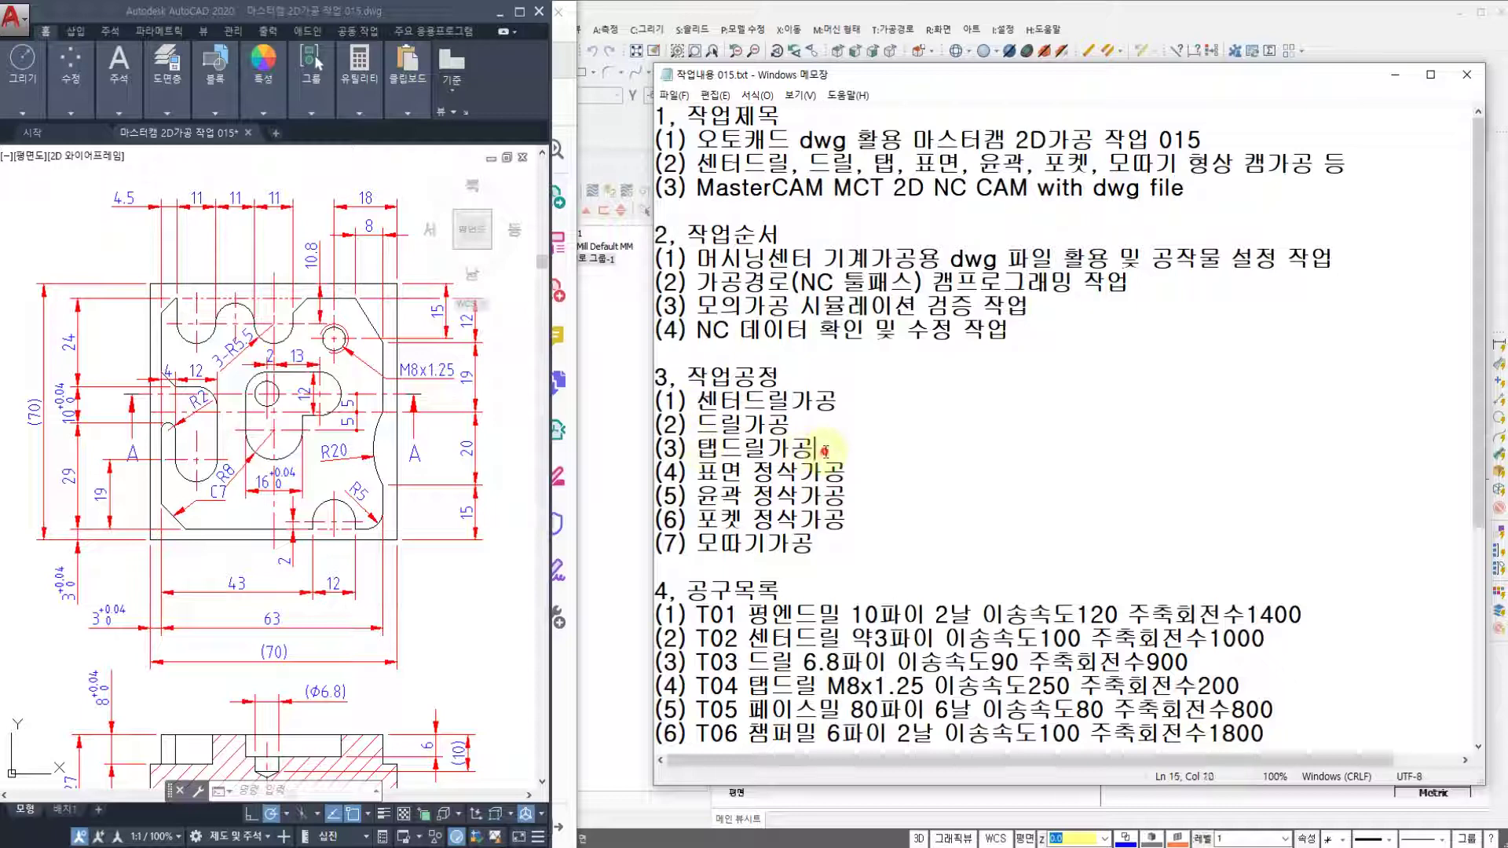
left_click_drag(825, 452, 656, 401)
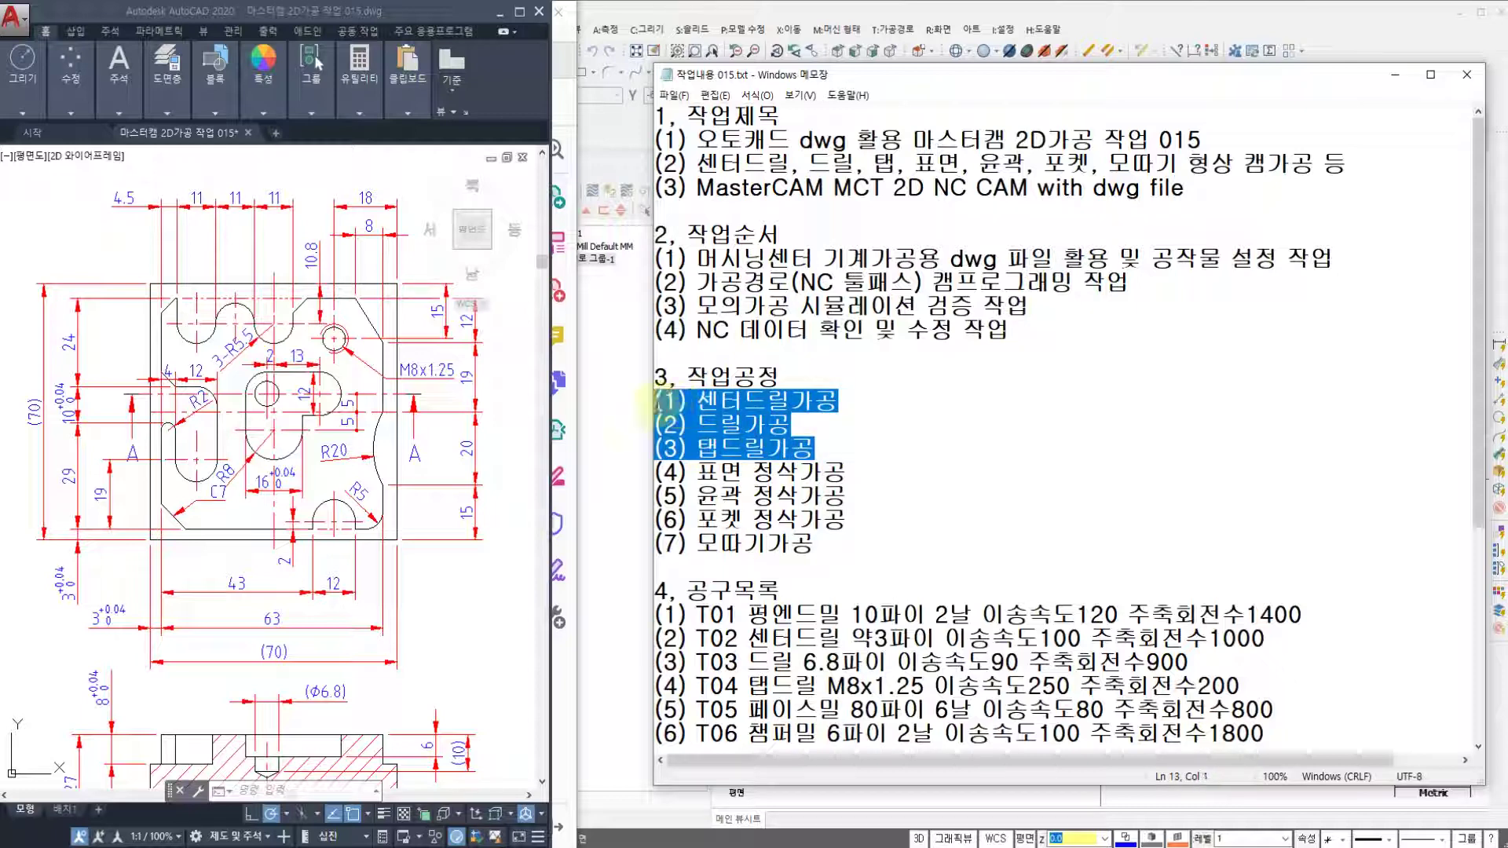
left_click(656, 401)
left_click(817, 449)
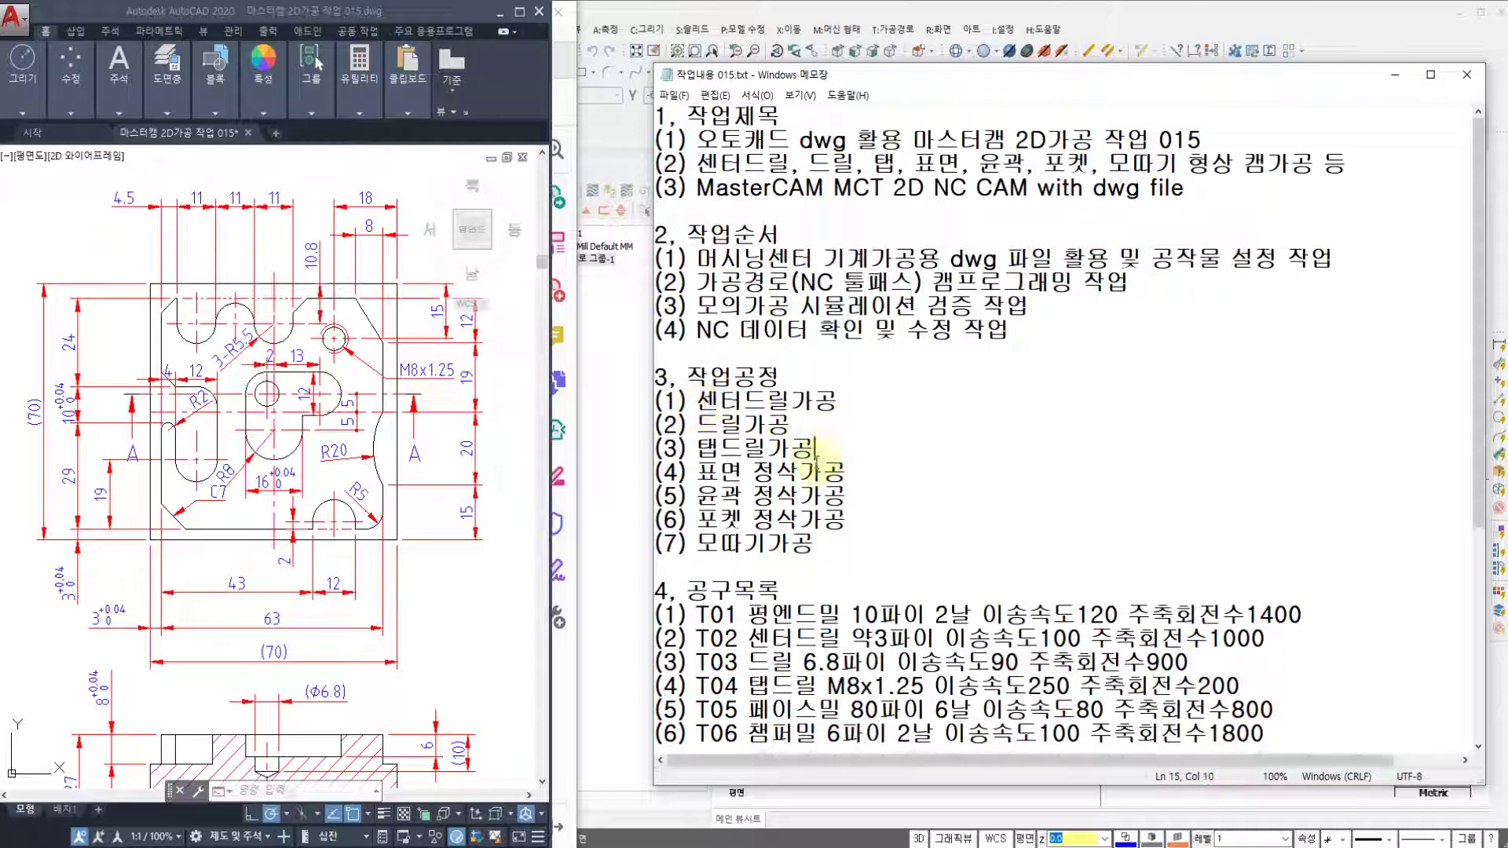
left_click(694, 496)
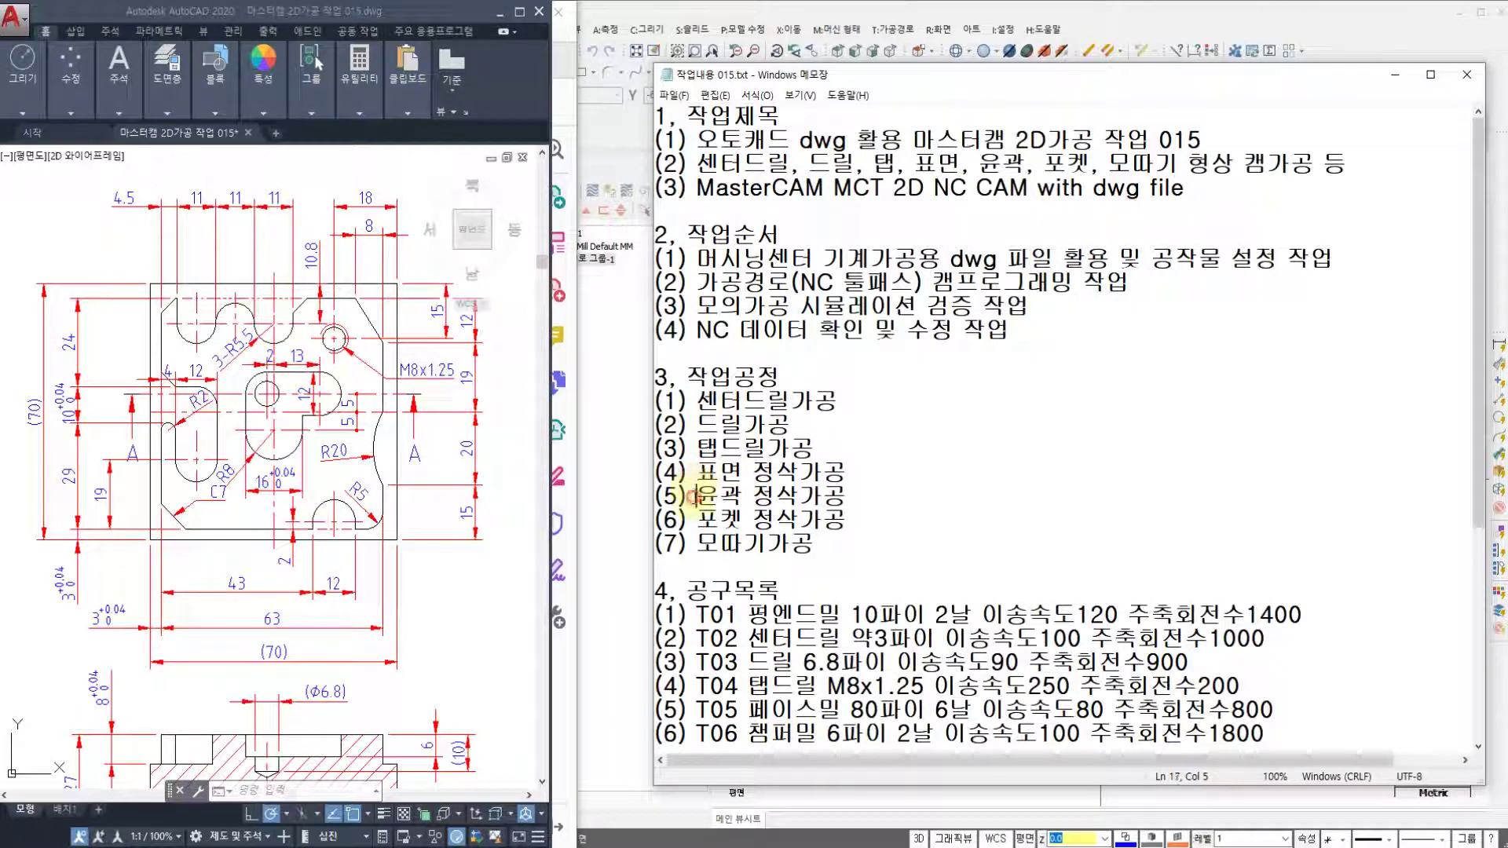
left_click(823, 548)
left_click(752, 496)
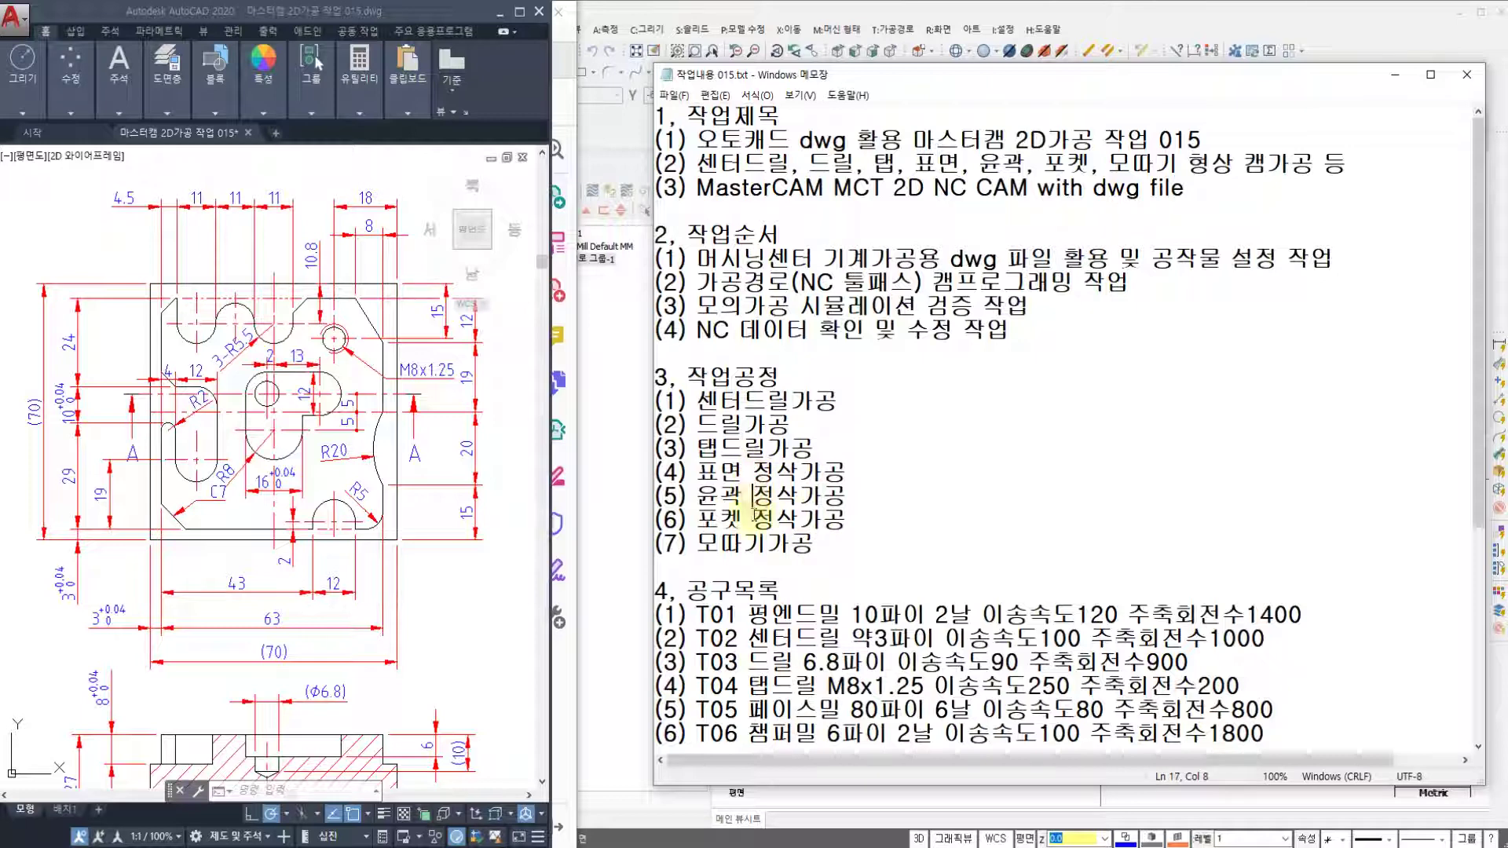
left_click_drag(860, 519, 672, 472)
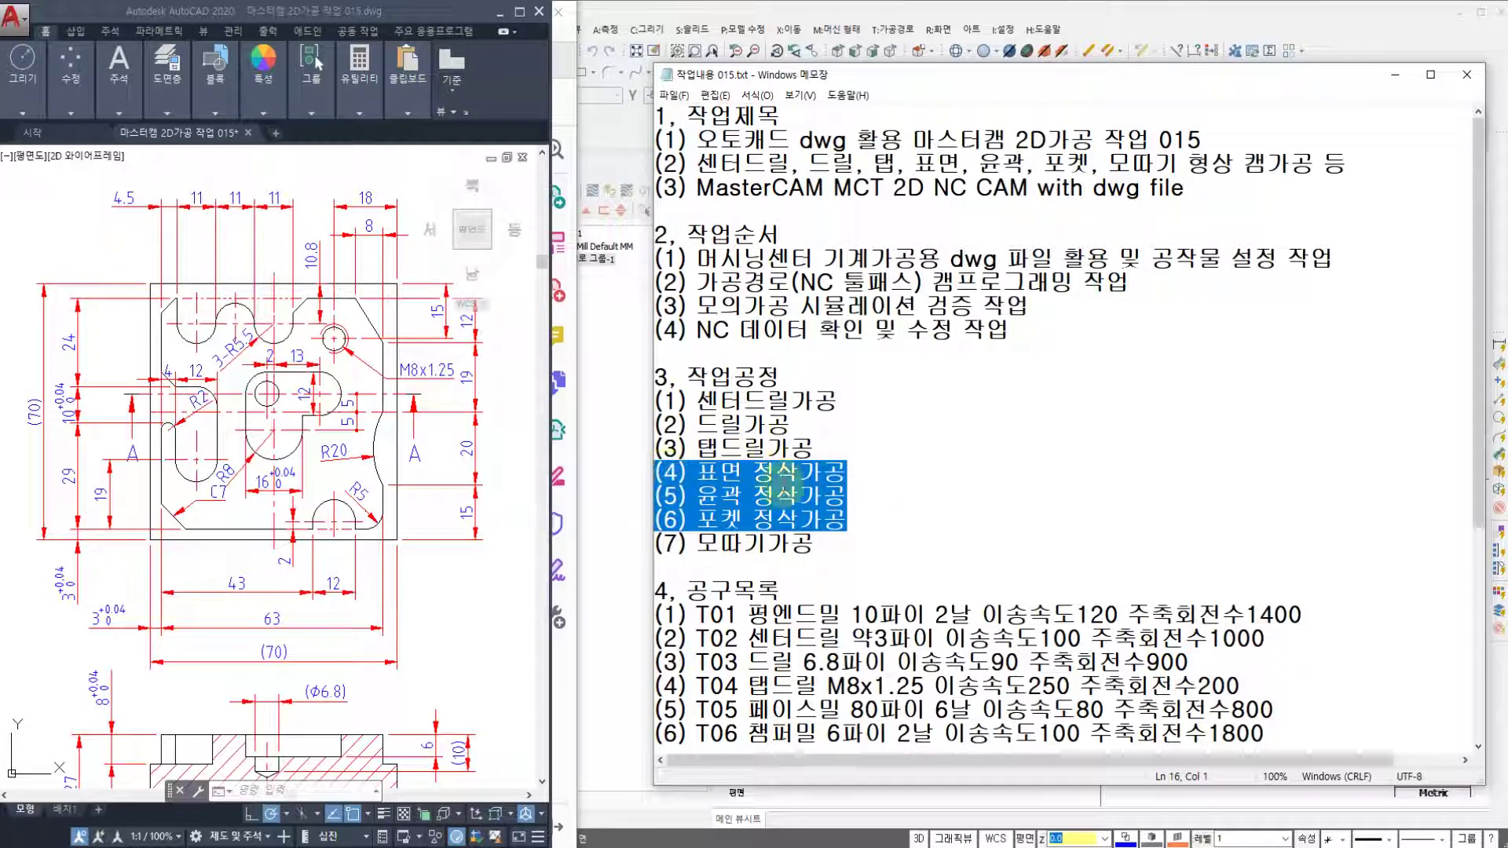
left_click(823, 496)
scroll(838, 571, "down", 2)
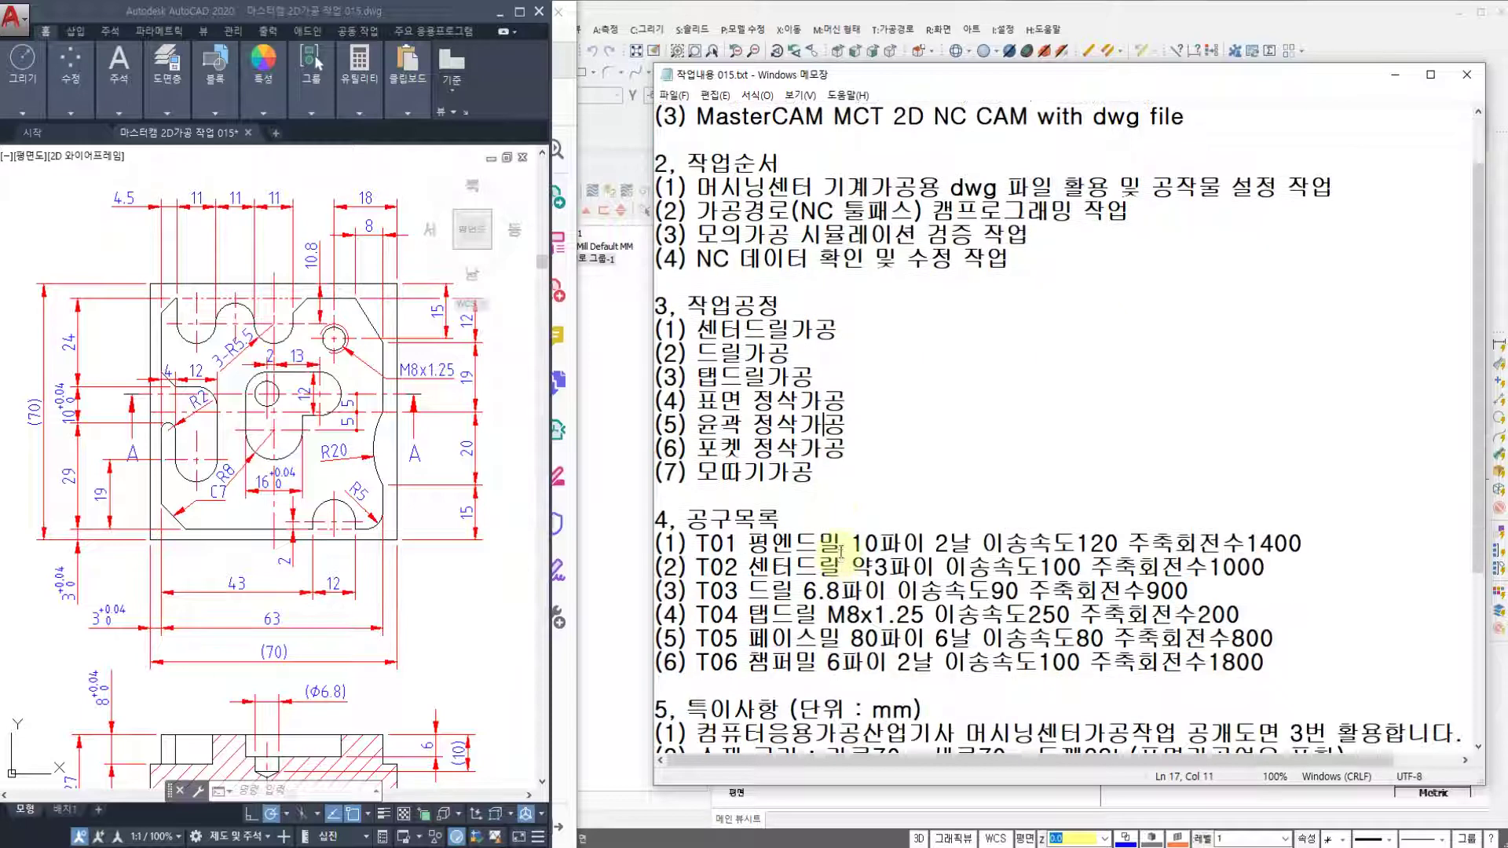
- Review the feed rates and spindle speeds of tools T01 to T06 in the tool list
left_click_drag(697, 472, 988, 471)
left_click(1239, 588)
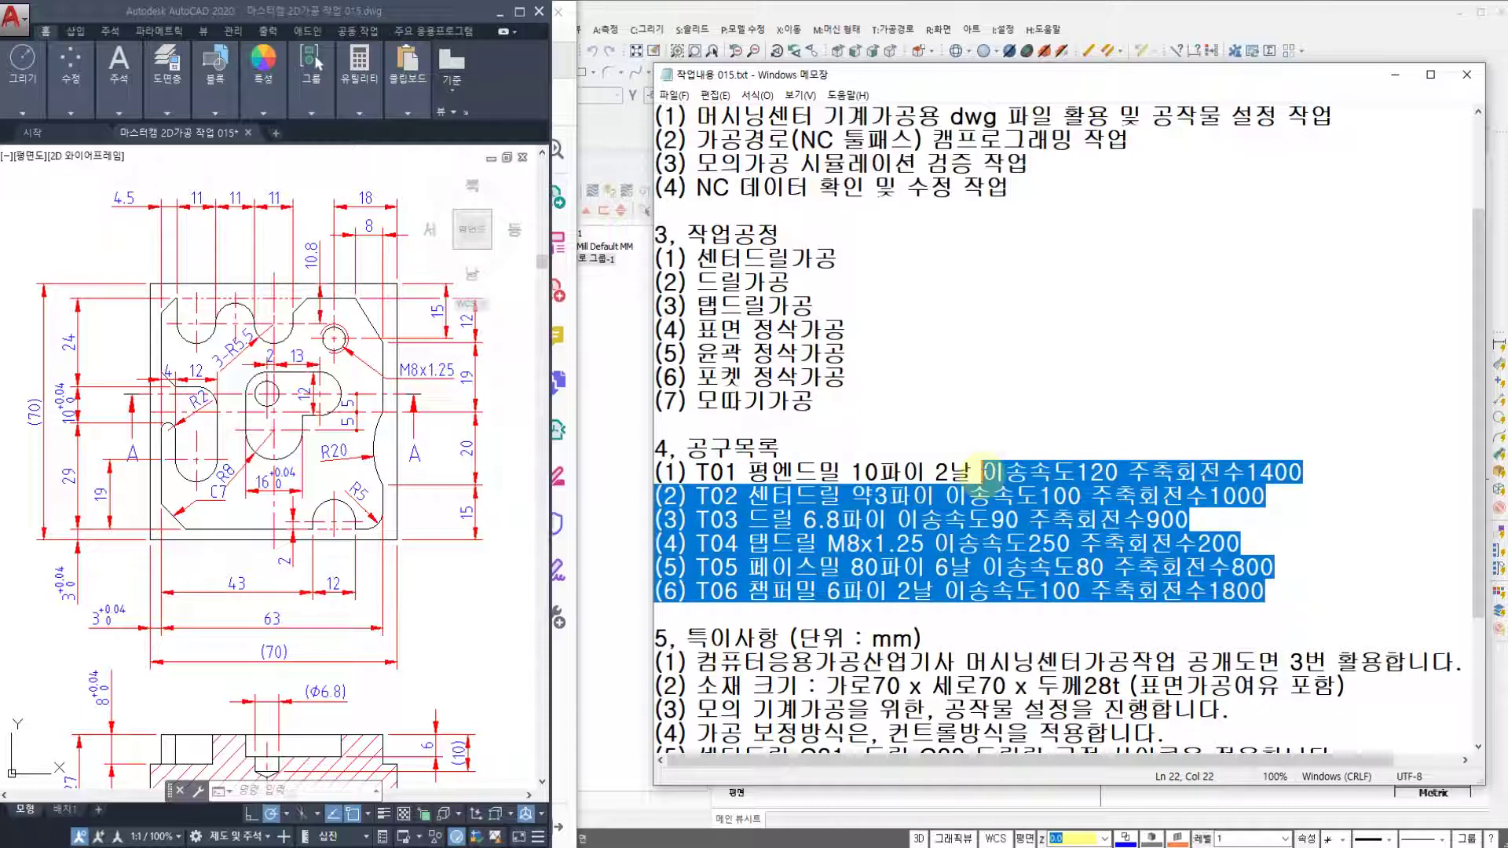
left_click(1195, 528)
left_click_drag(1266, 591, 986, 471)
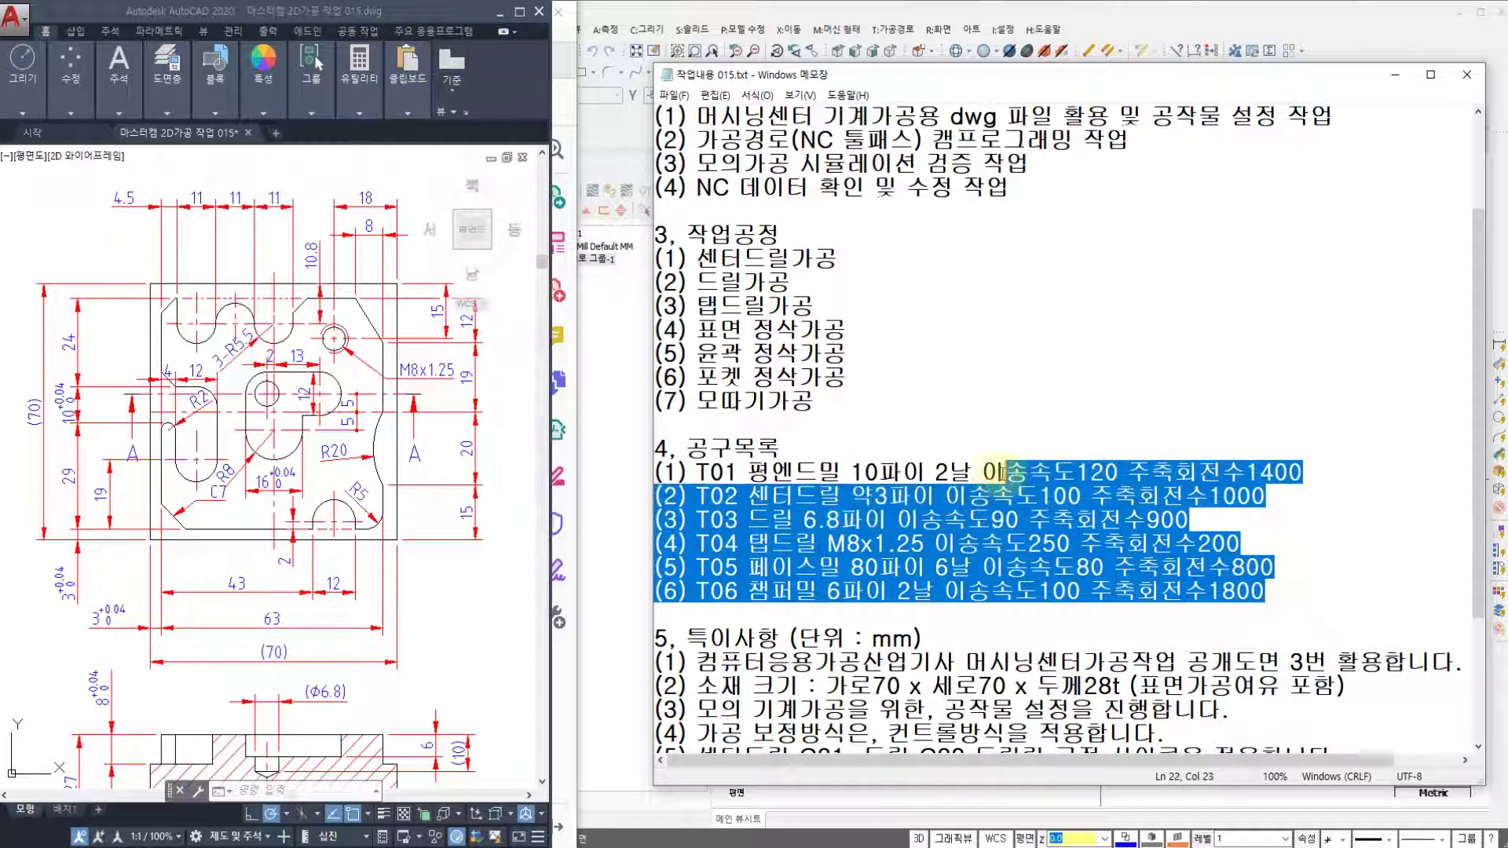
scroll(895, 464, "down", 1)
scroll(893, 463, "down", 1)
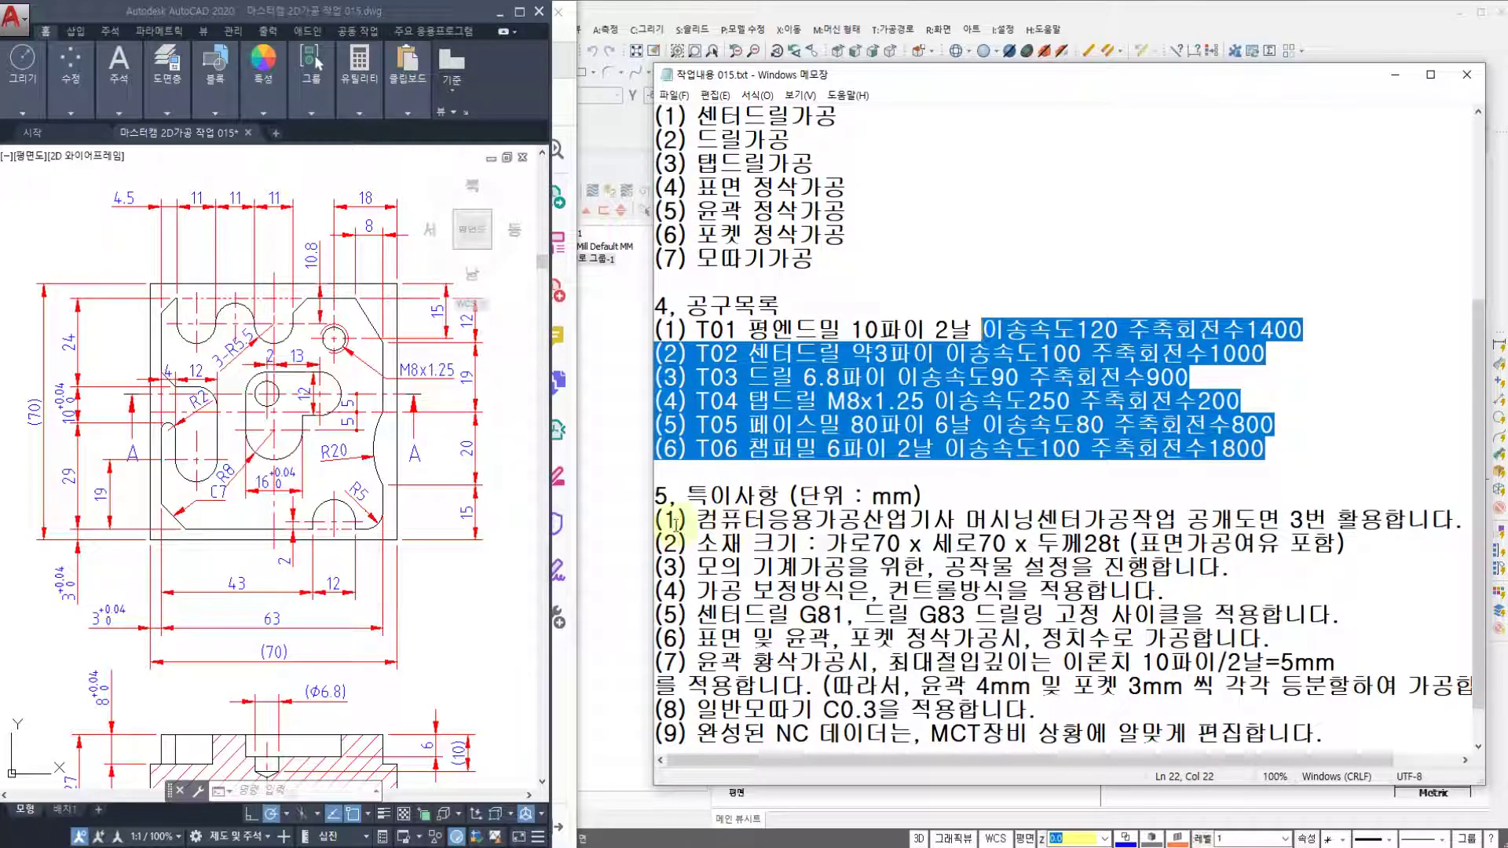
- Check the stock size and cutter compensation notes under special remarks against the part thickness in the AutoCAD section view
left_click(1028, 544)
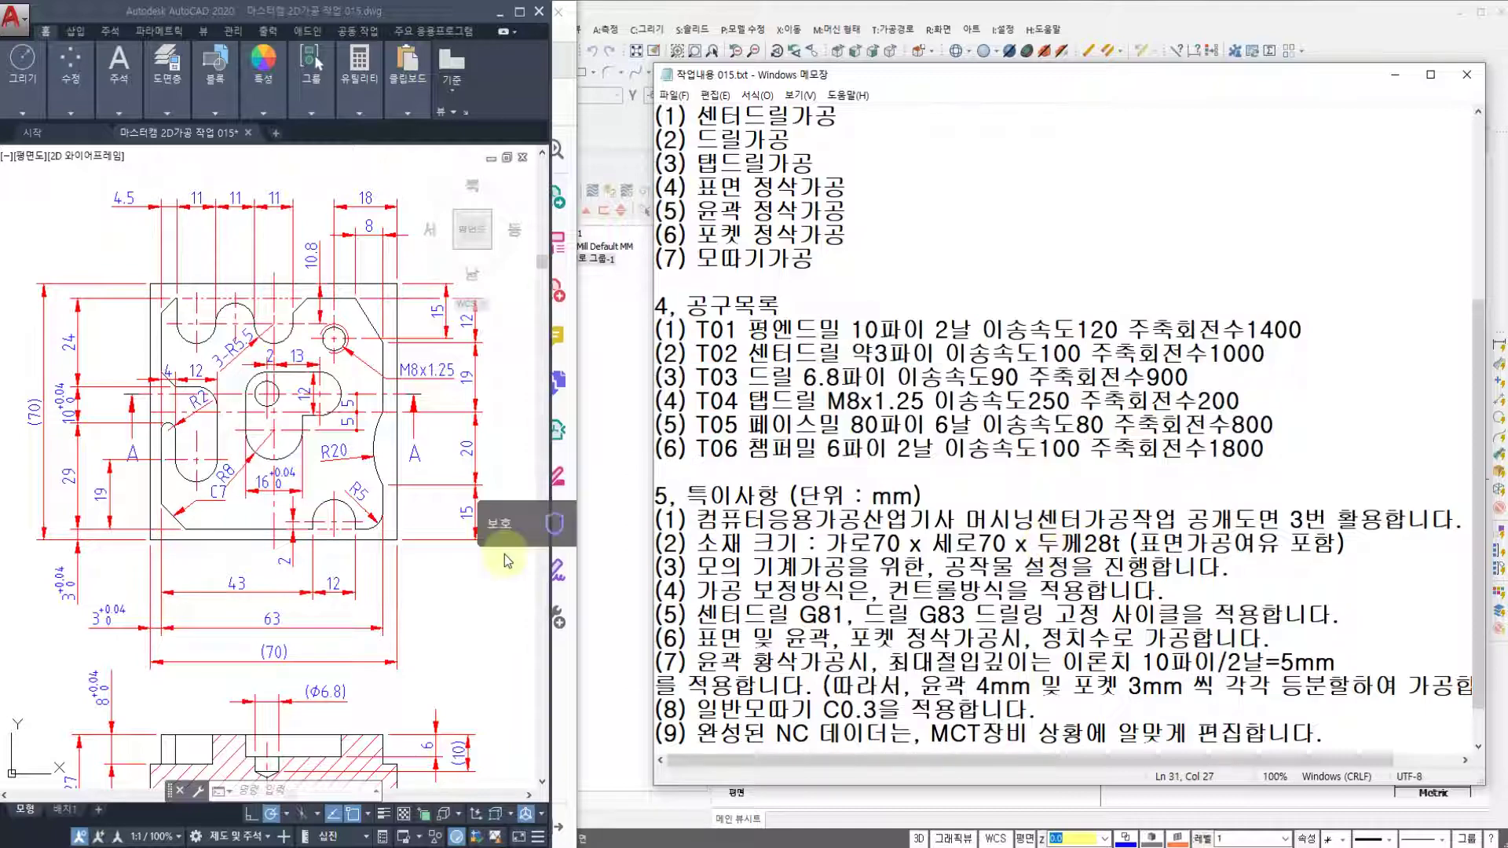
left_click(486, 581)
scroll(486, 581, "down", 3)
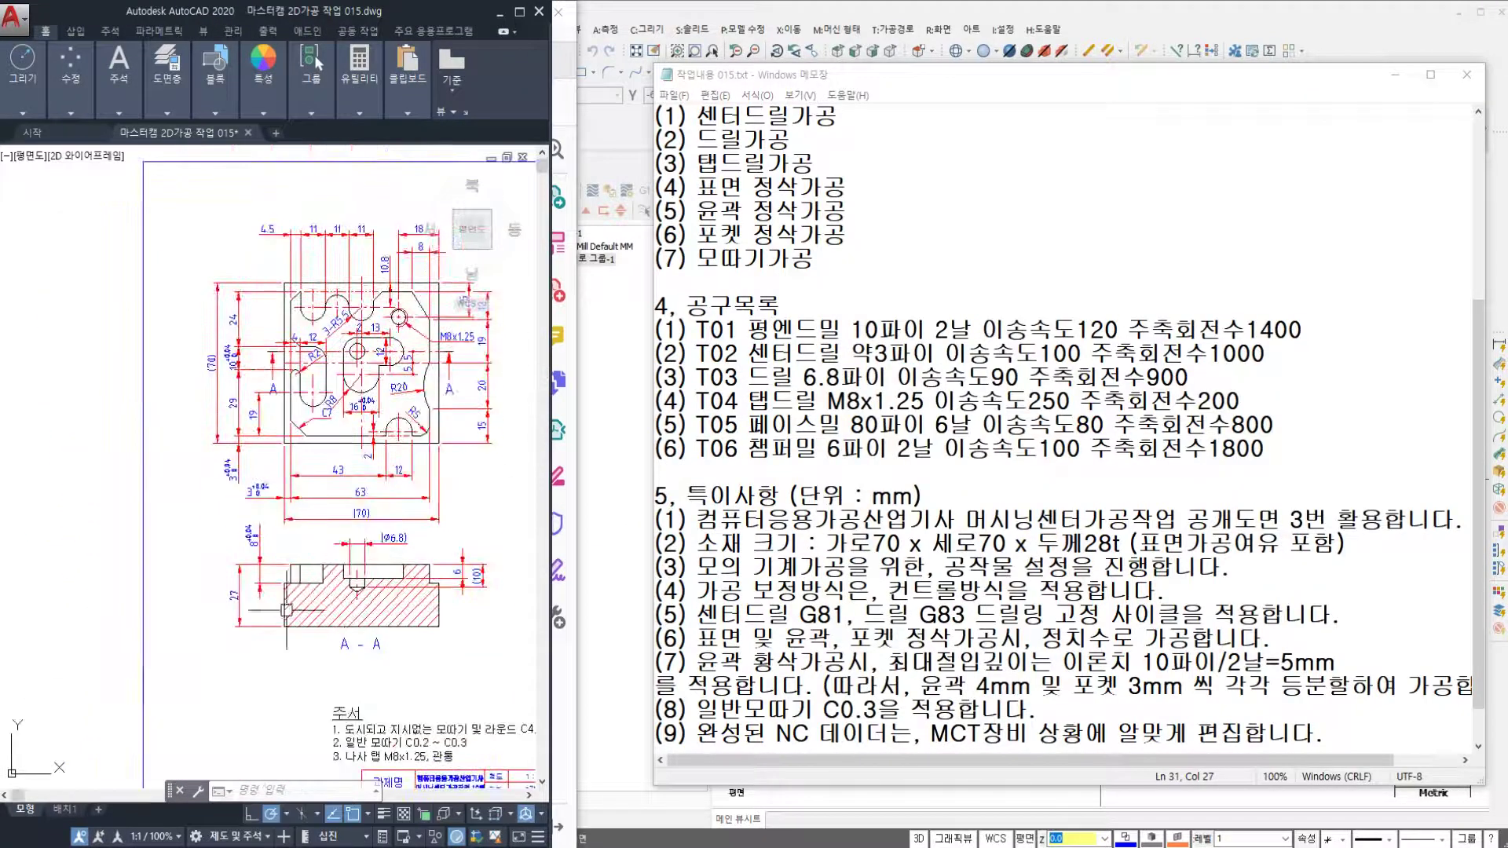
scroll(264, 580, "up", 3)
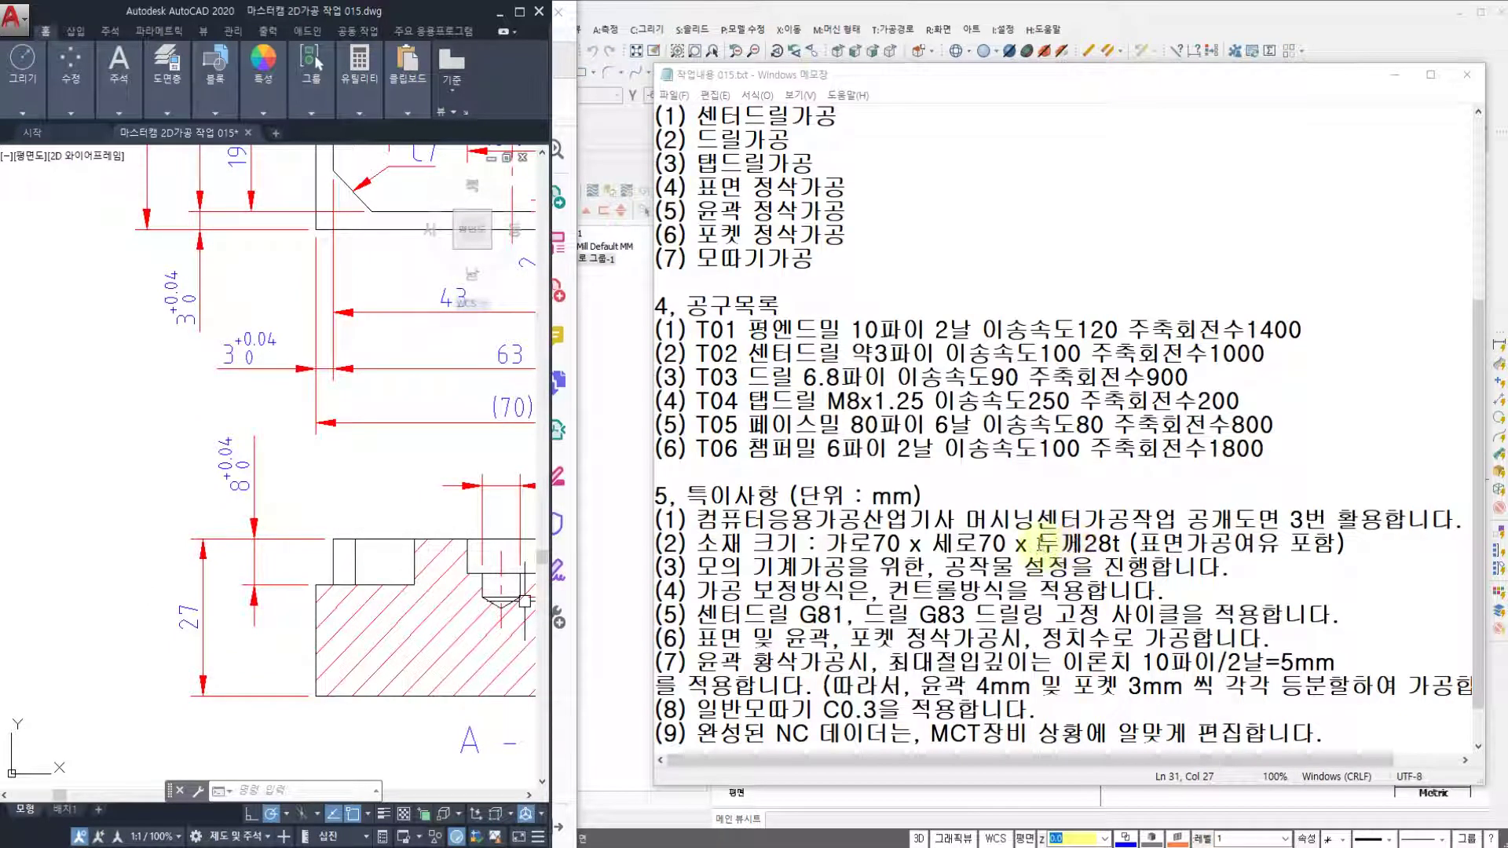
left_click_drag(1037, 544, 1348, 548)
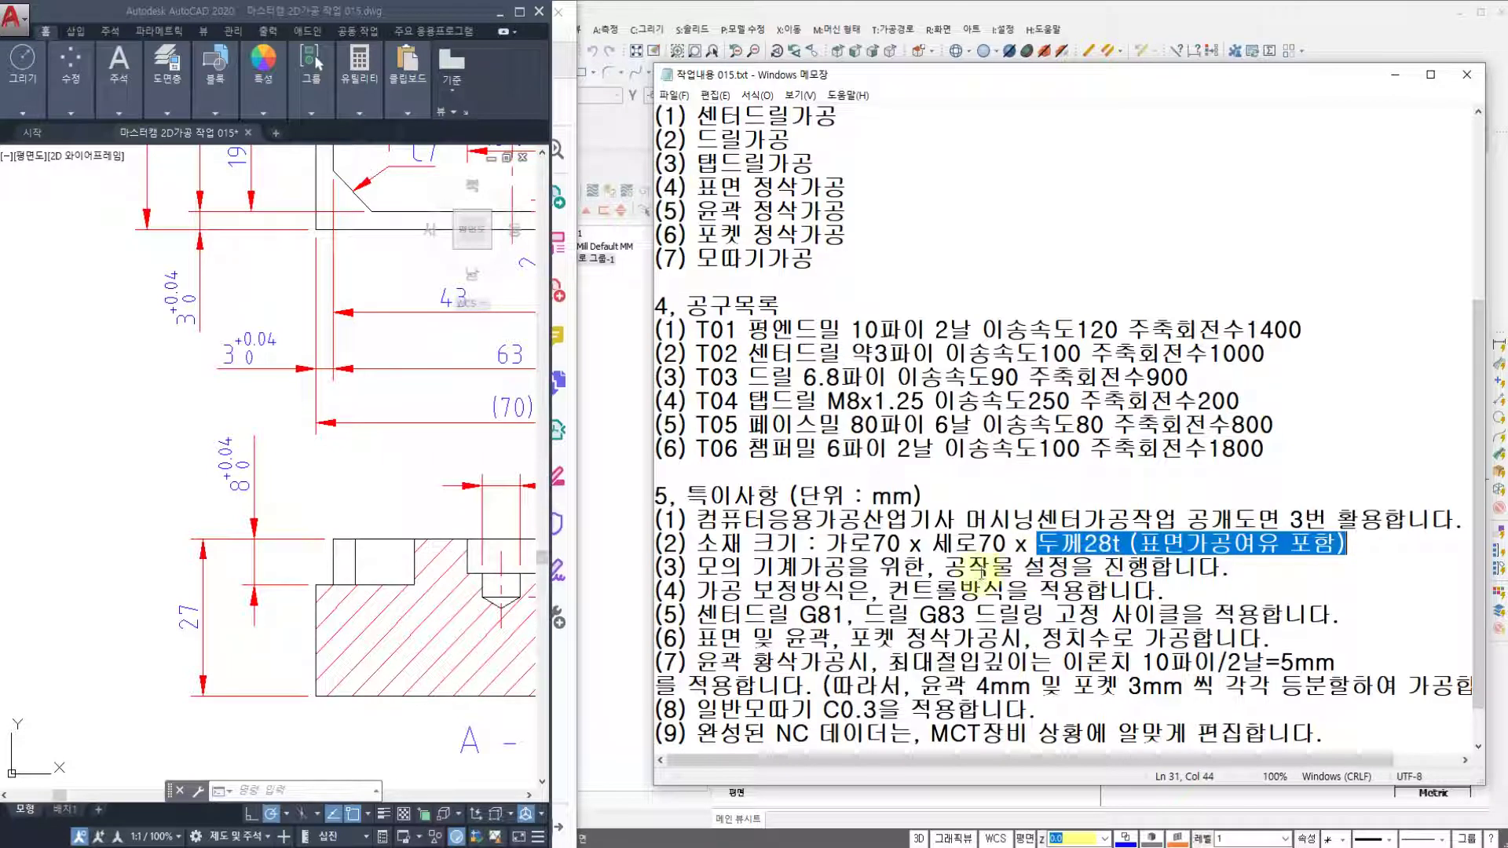
left_click_drag(887, 595, 1005, 592)
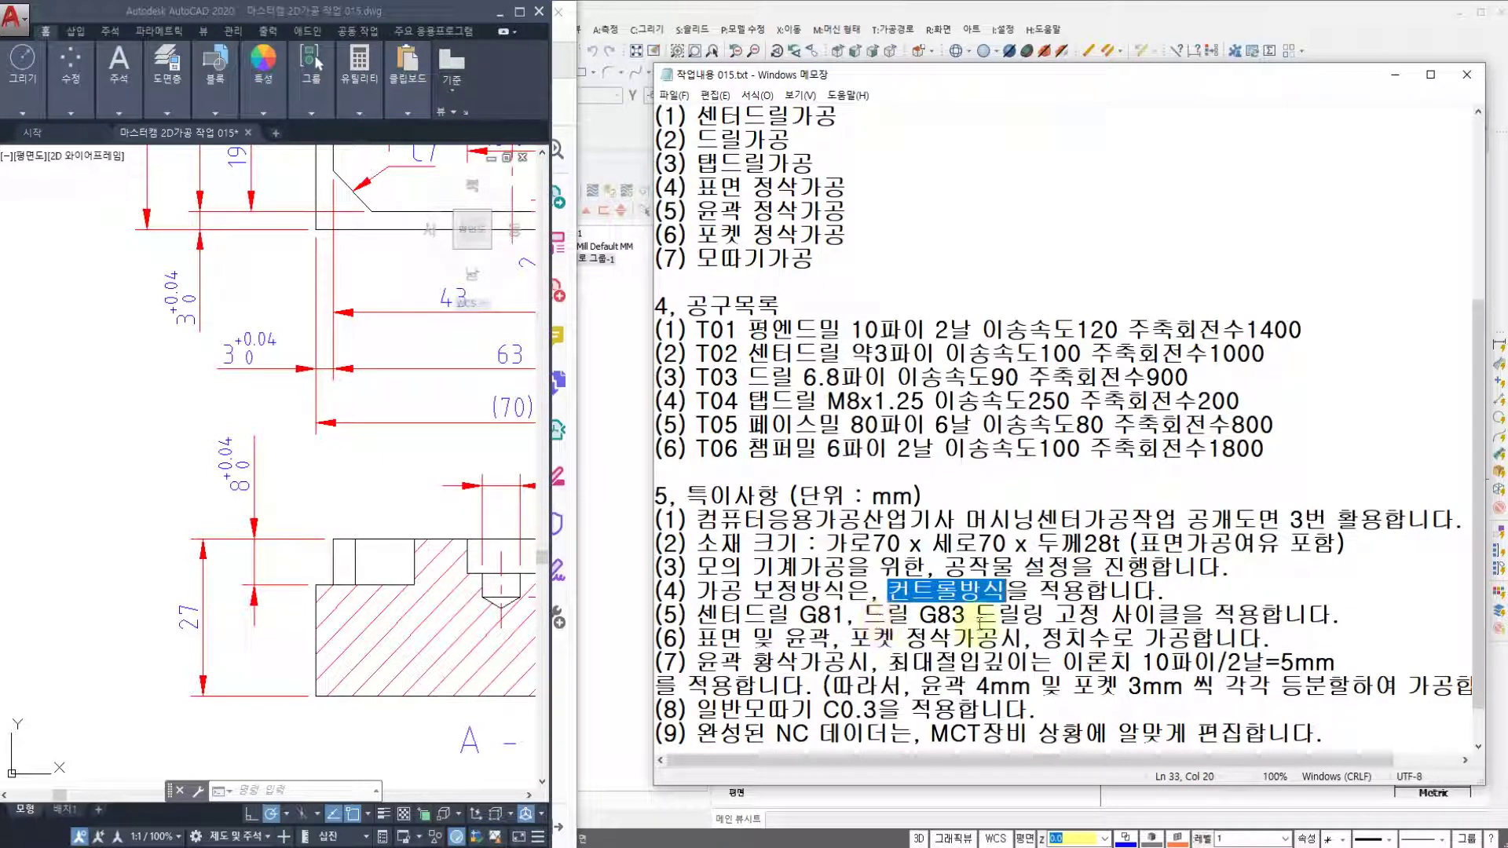
- Add ", 탭드릴 G84" after "드릴 G83" in special remark (5) and save the notes file
left_click(967, 614)
type(", 탭ㄷ")
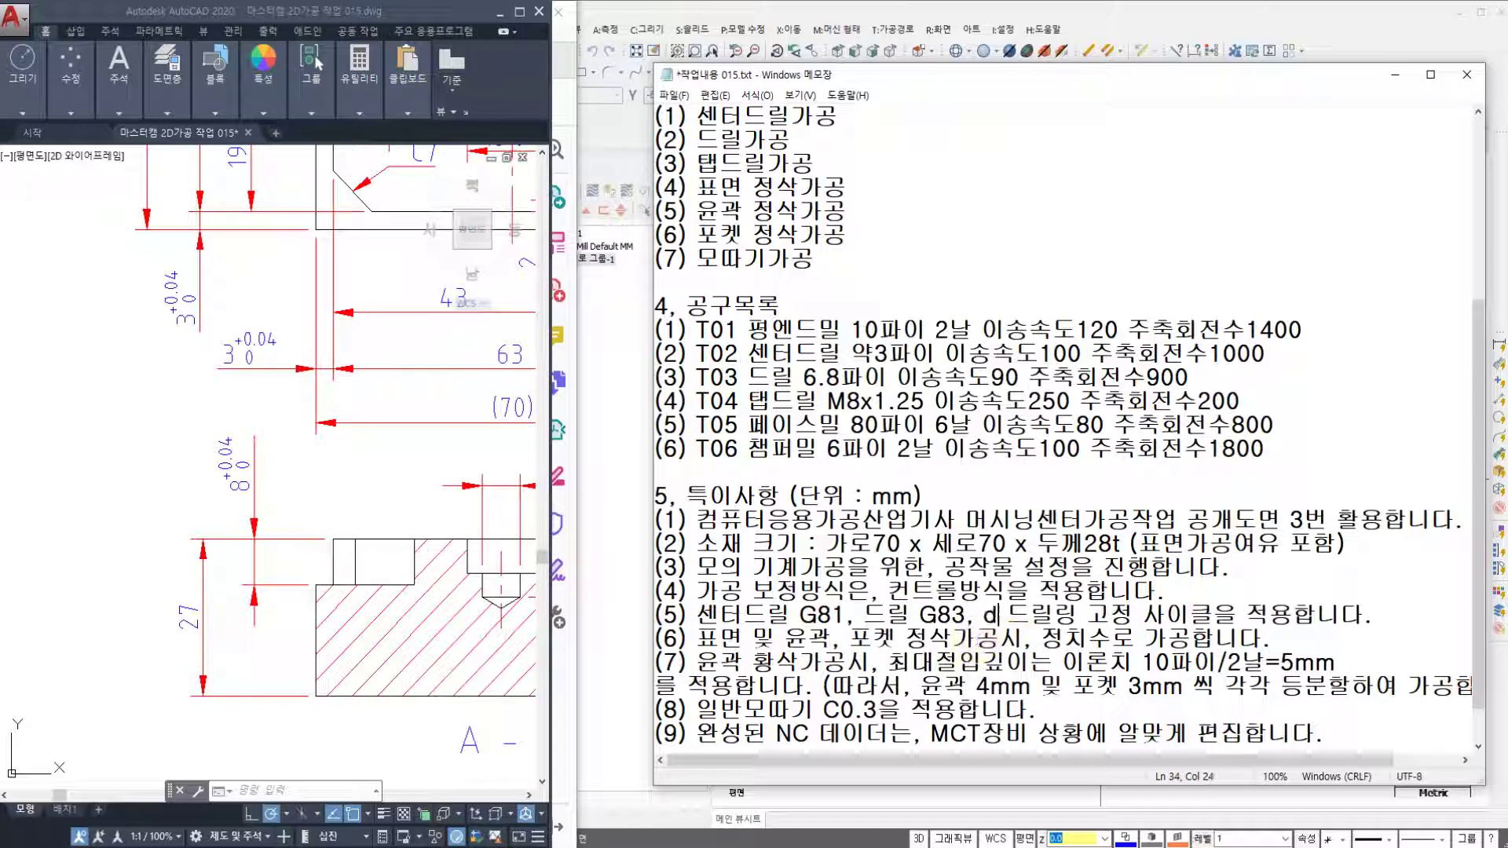
type("ㅡ릴 g84")
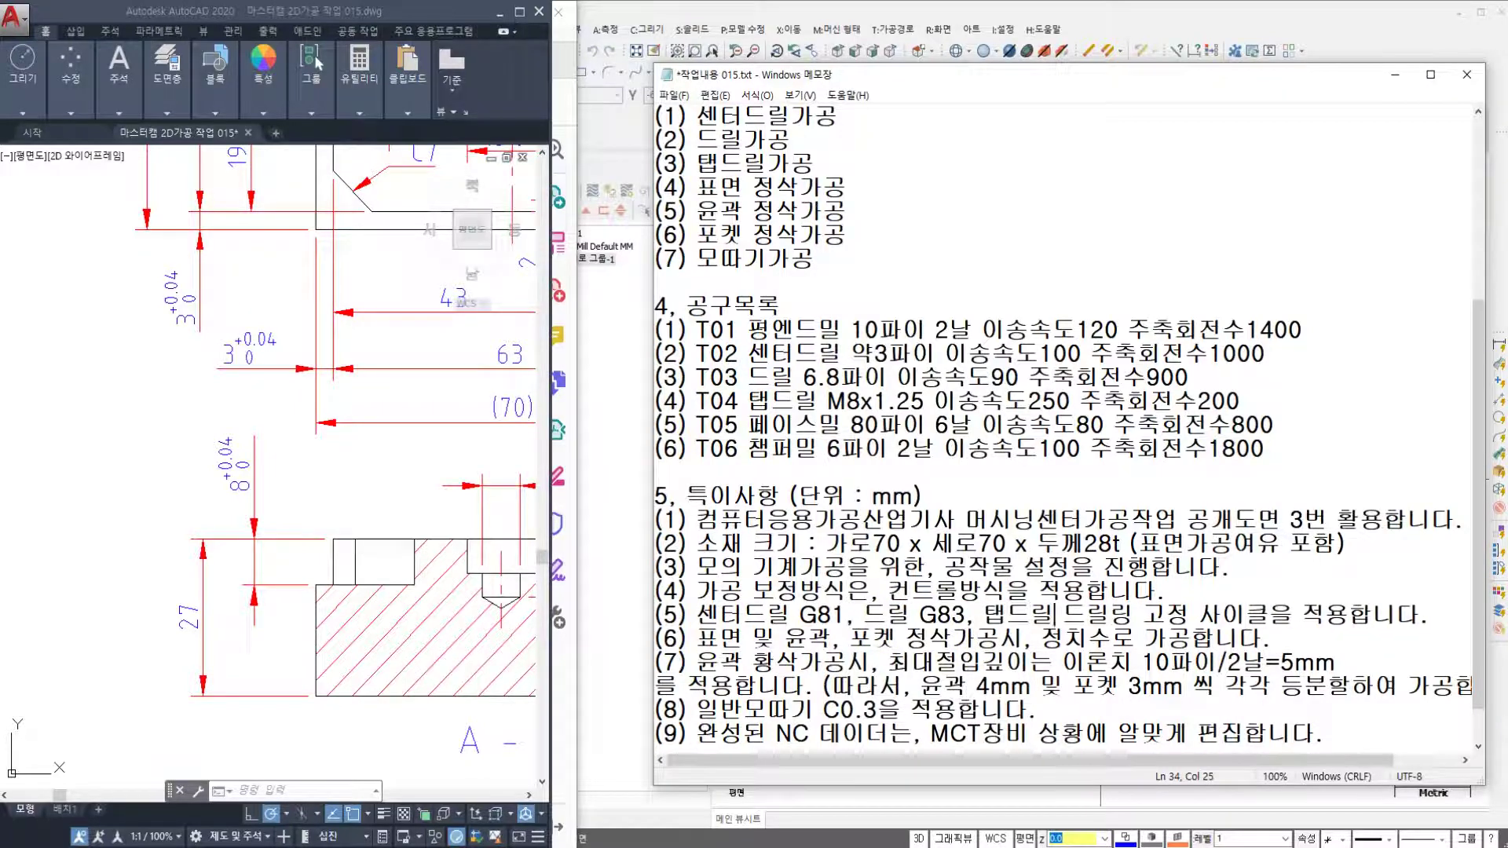
key("BackSpace")
key("BackSpace")
key("BackSpace")
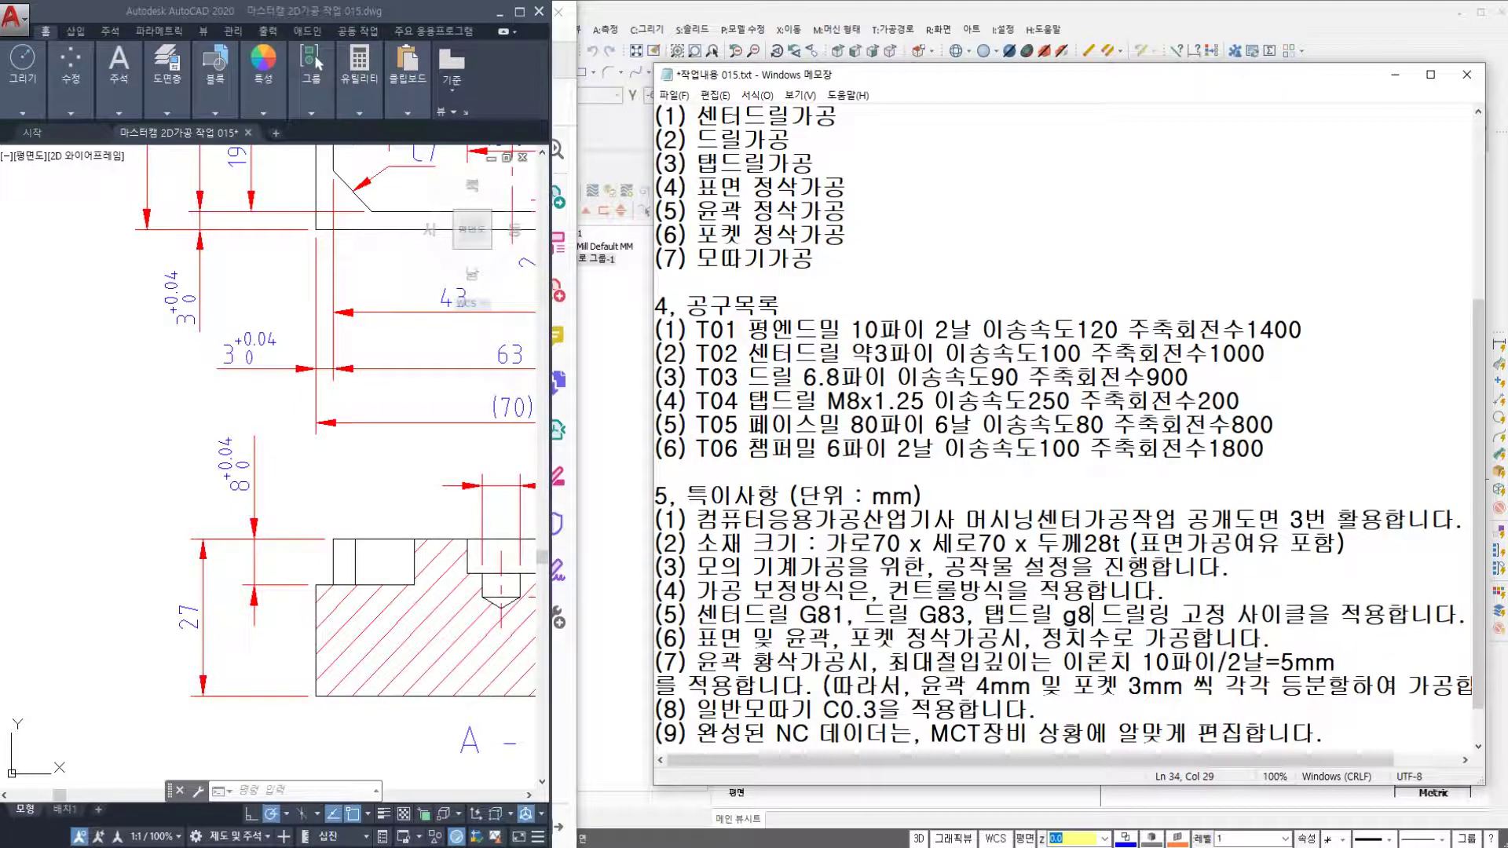
type("G84")
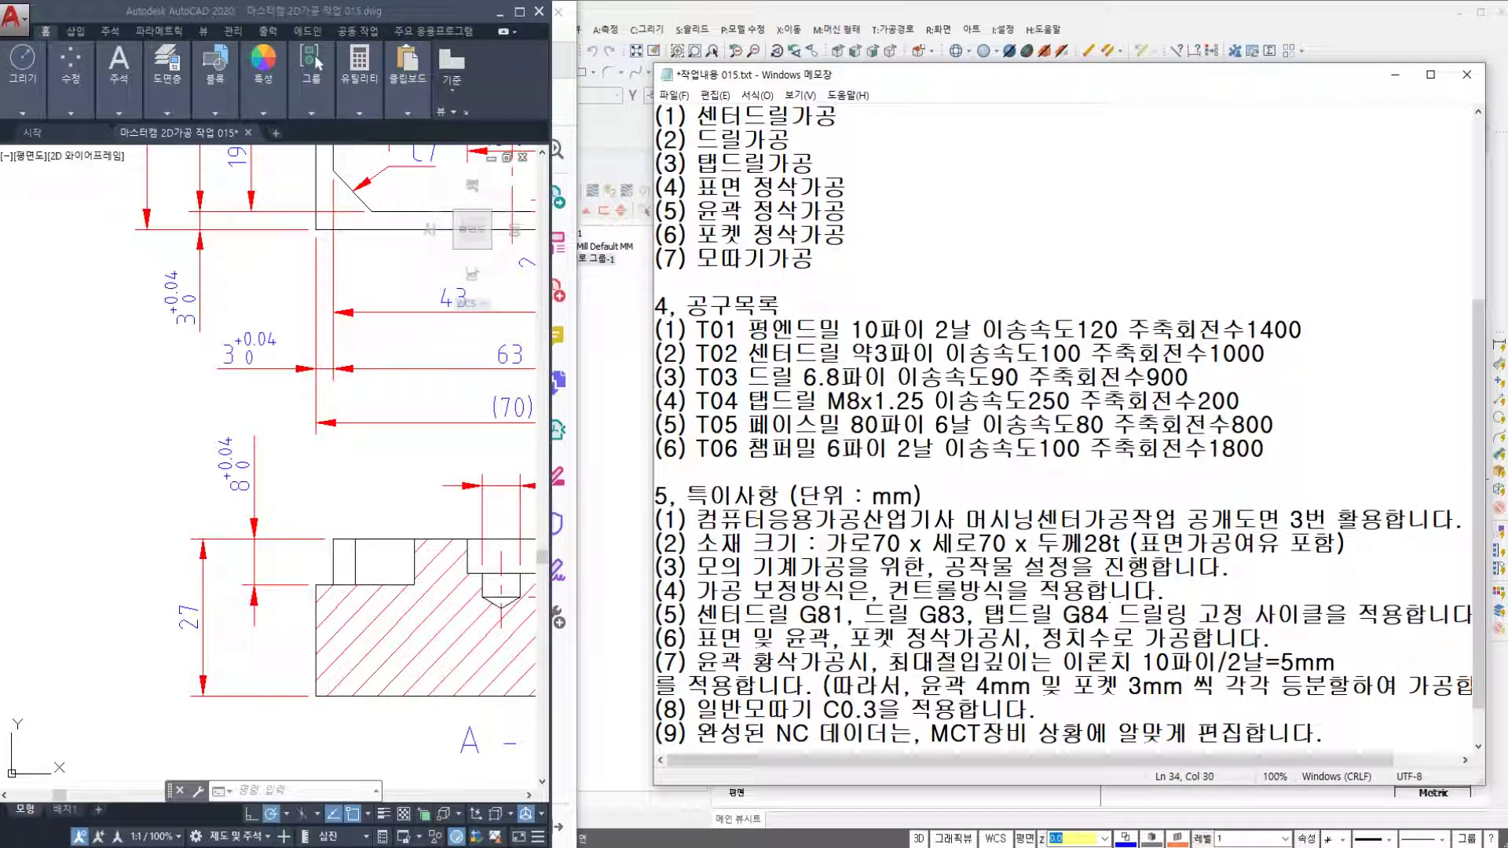
key("ctrl+s")
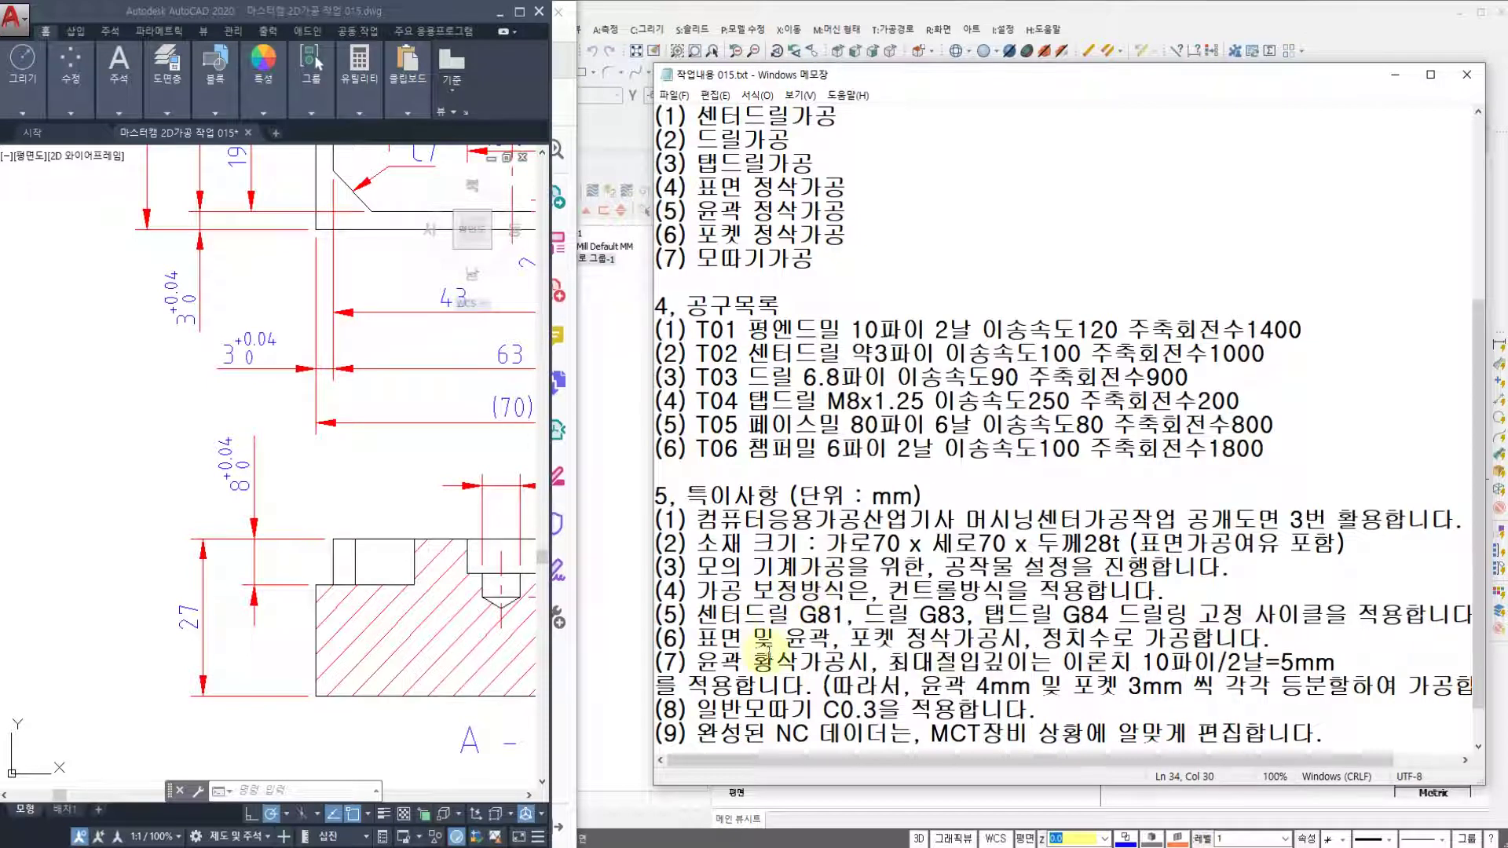
- Read the remaining special remarks, and examine the A-A section, the drawing's 주서 notes and the title block in AutoCAD
scroll(927, 667, "down", 1)
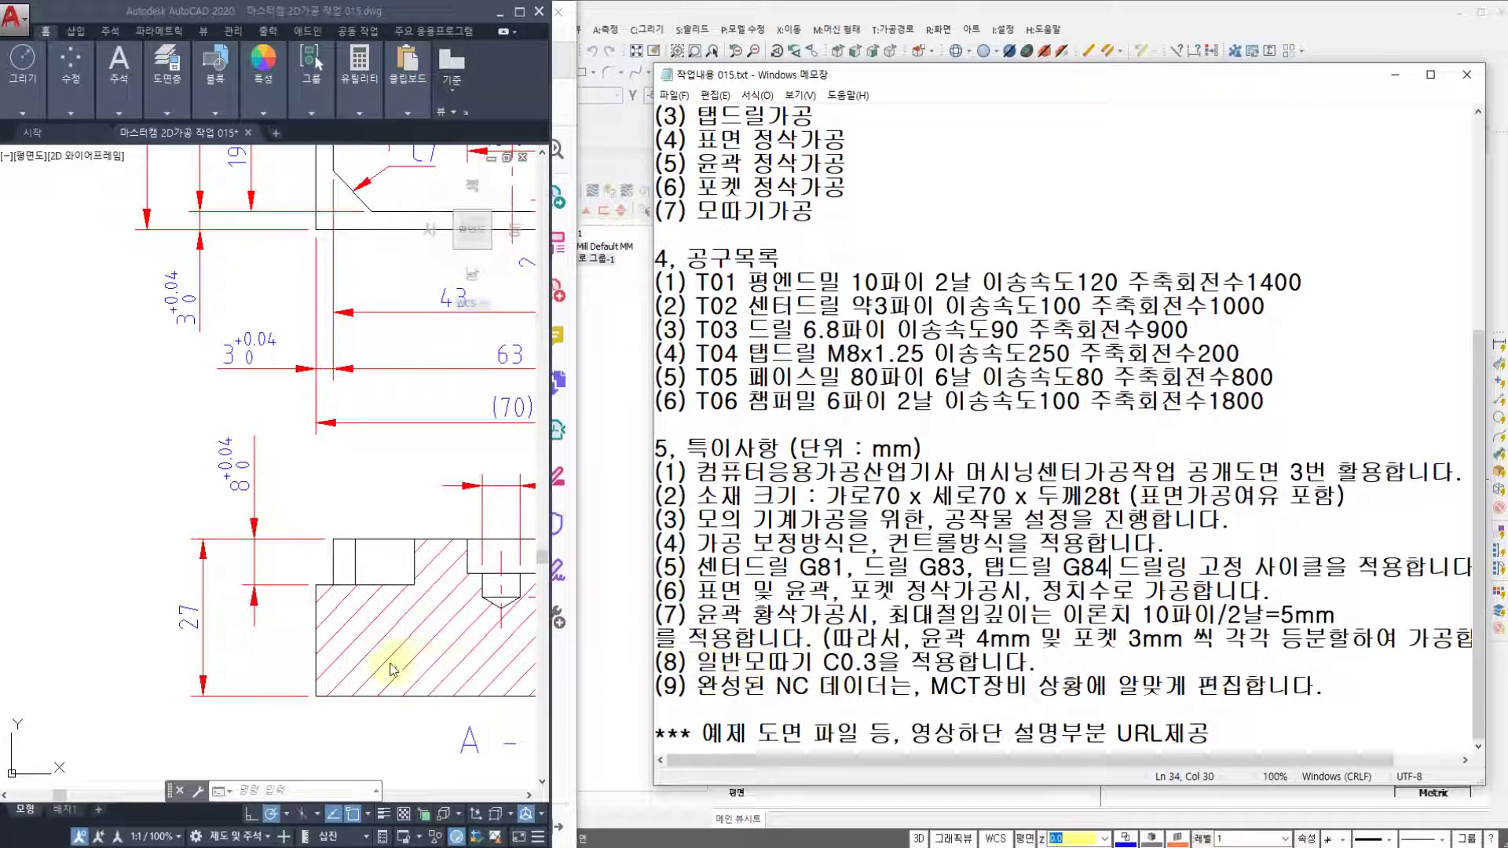
middle_click_drag(391, 564, 193, 313)
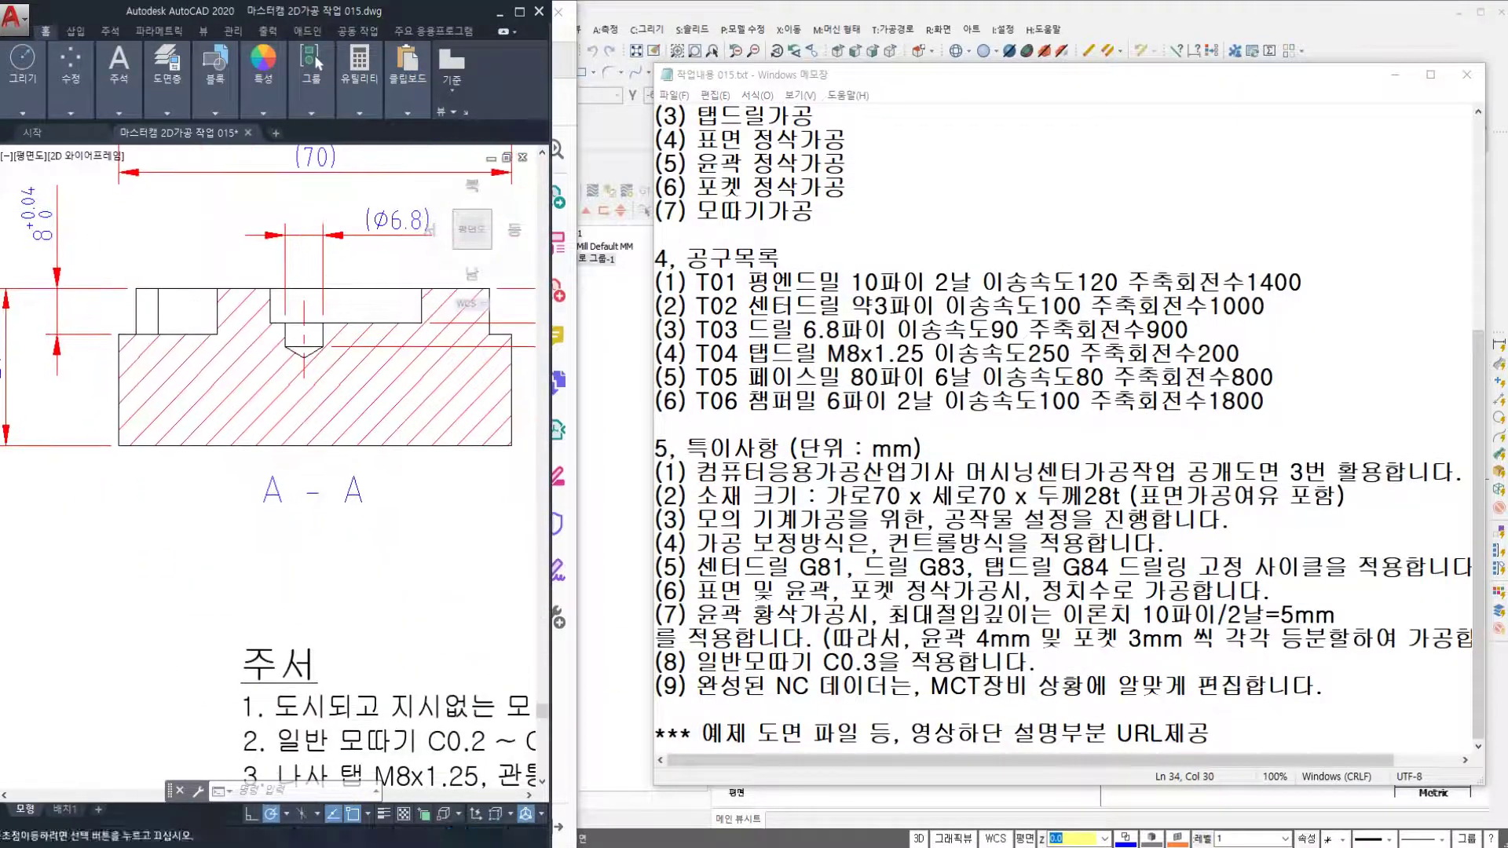
middle_click_drag(351, 496, 189, 314)
middle_click_drag(358, 533, 276, 532)
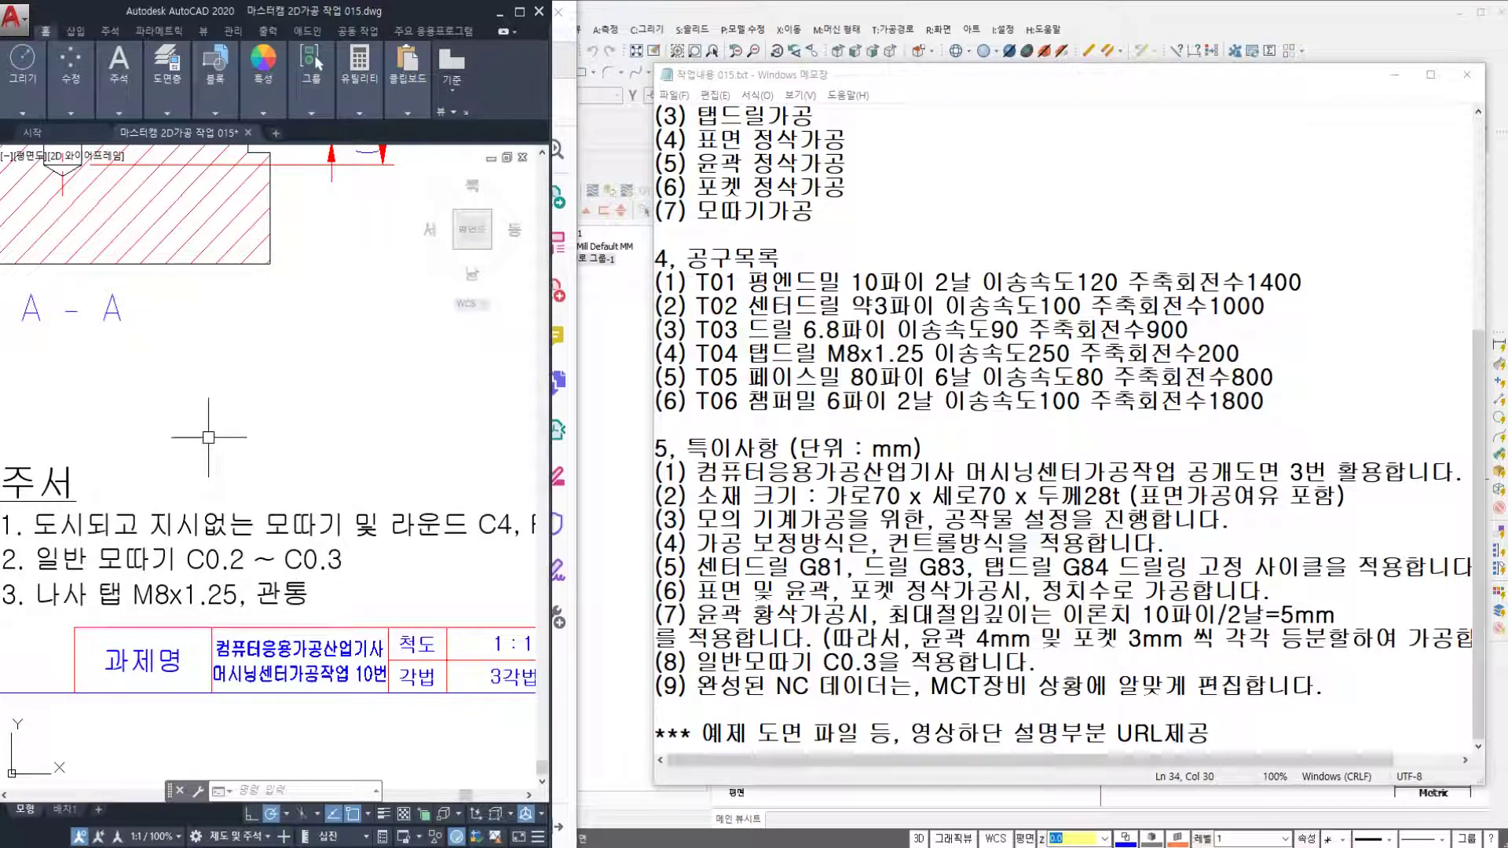
middle_click_drag(208, 438, 334, 557)
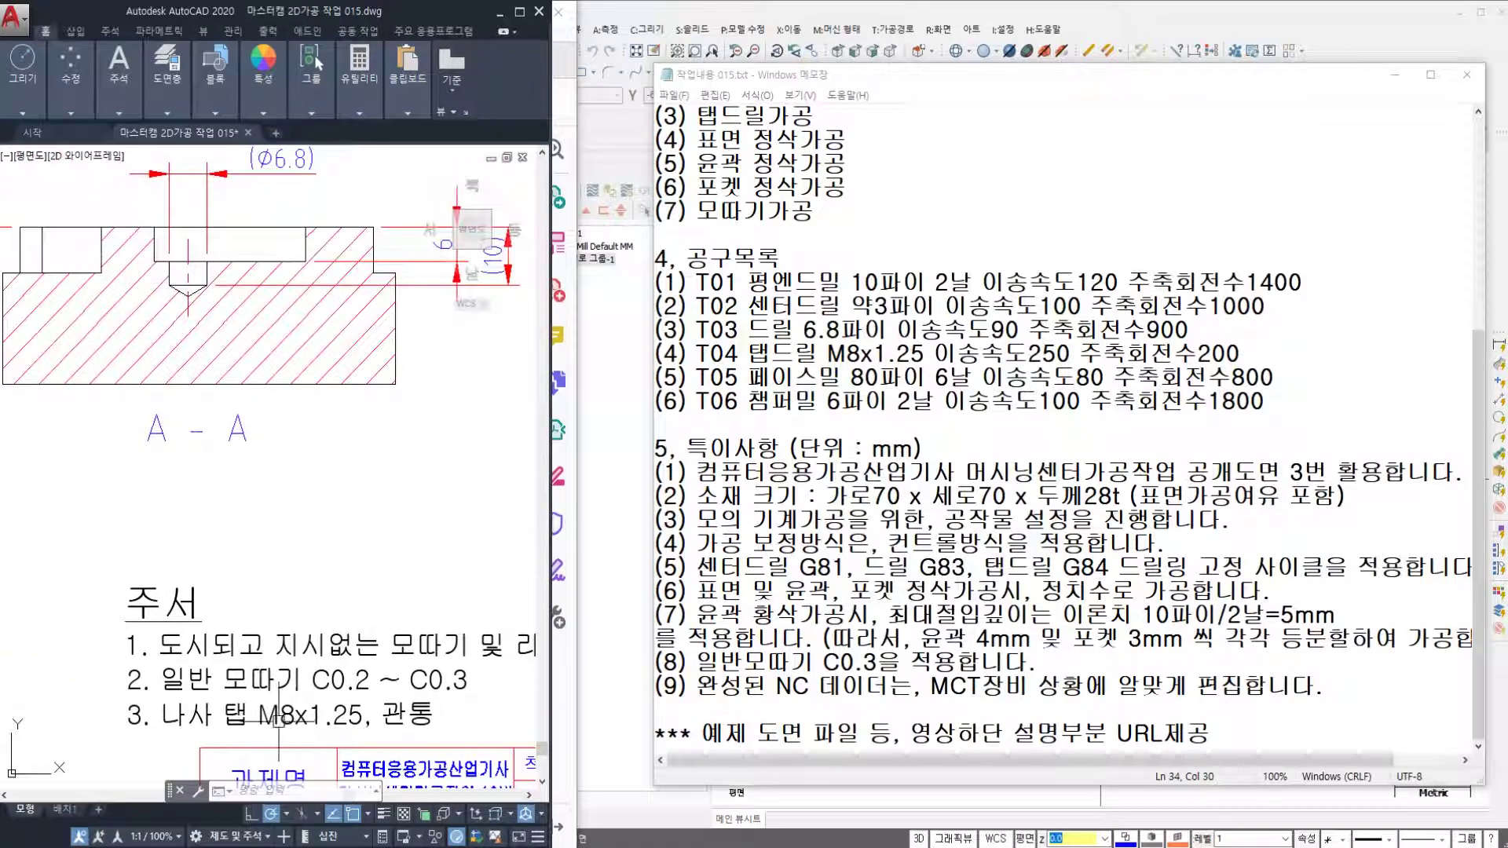
middle_click_drag(308, 450, 357, 770)
scroll(357, 659, "down", 2)
mouse_move(351, 470)
middle_mouse_down()
mouse_move(335, 607)
mouse_move(349, 598)
middle_mouse_up()
- Return to the beginning of the work notes and minimize the Notepad window
left_click(841, 652)
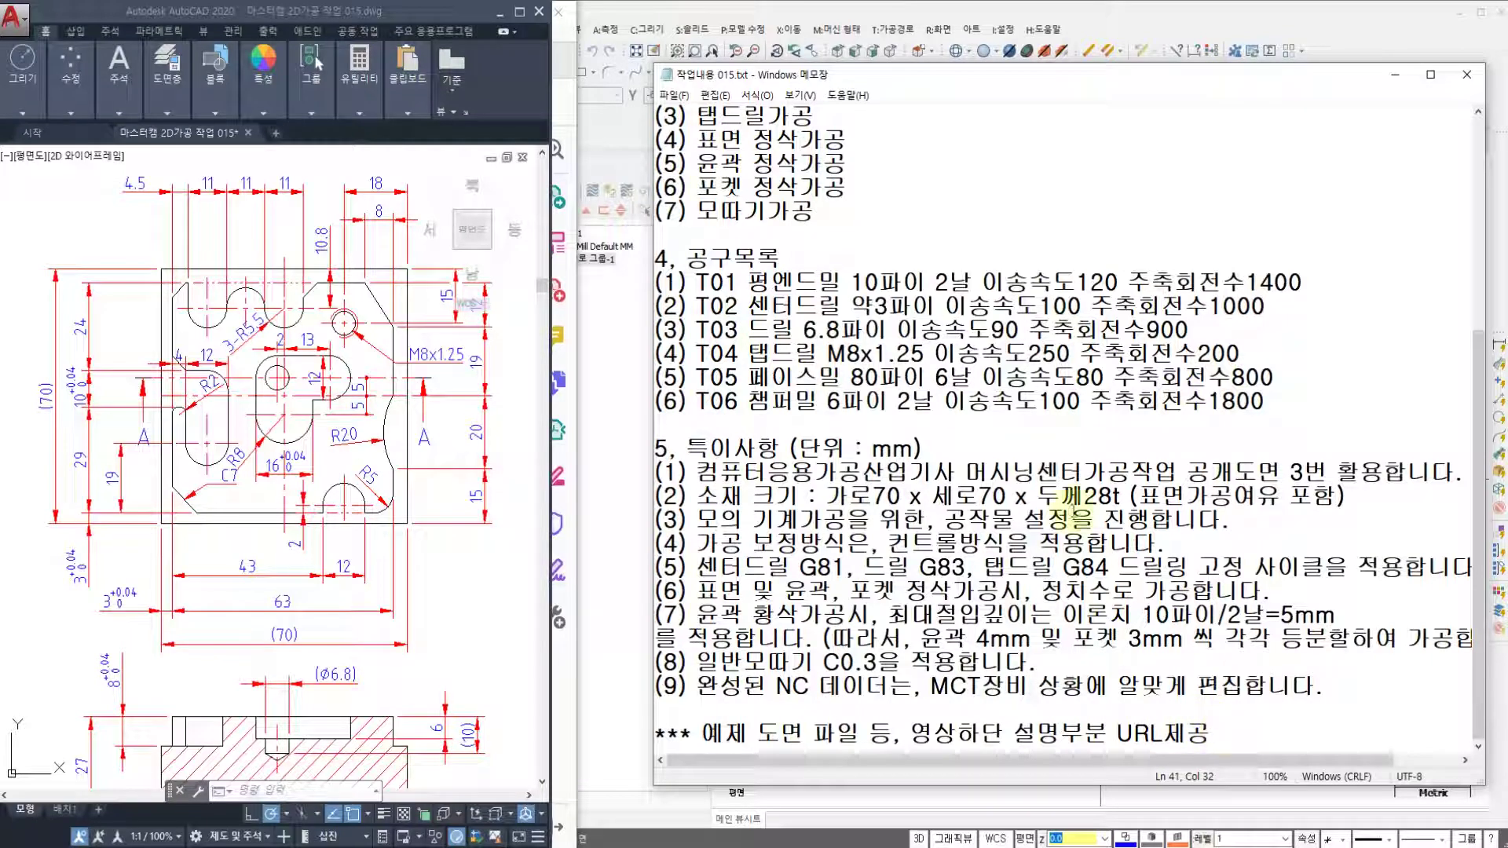
scroll(1052, 507, "up", 5)
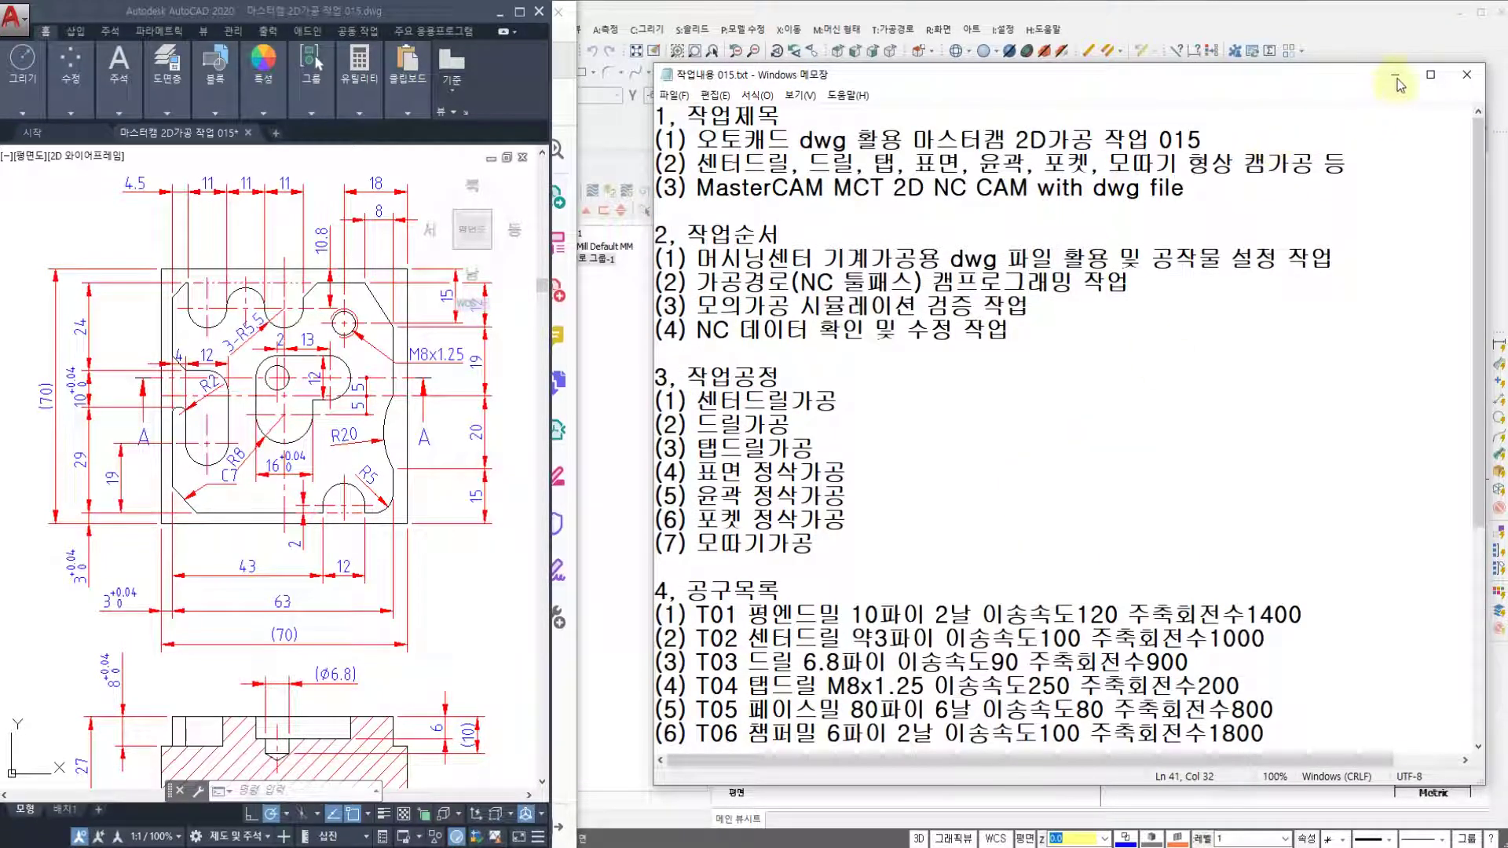
left_click(1397, 78)
- Examine the contour, pocket and hole dimensions in the AutoCAD plan view and their depths in the A-A section
left_click(407, 578)
mouse_move(433, 578)
middle_mouse_down()
mouse_move(383, 495)
mouse_move(404, 557)
mouse_move(399, 435)
middle_mouse_up()
key("Escape")
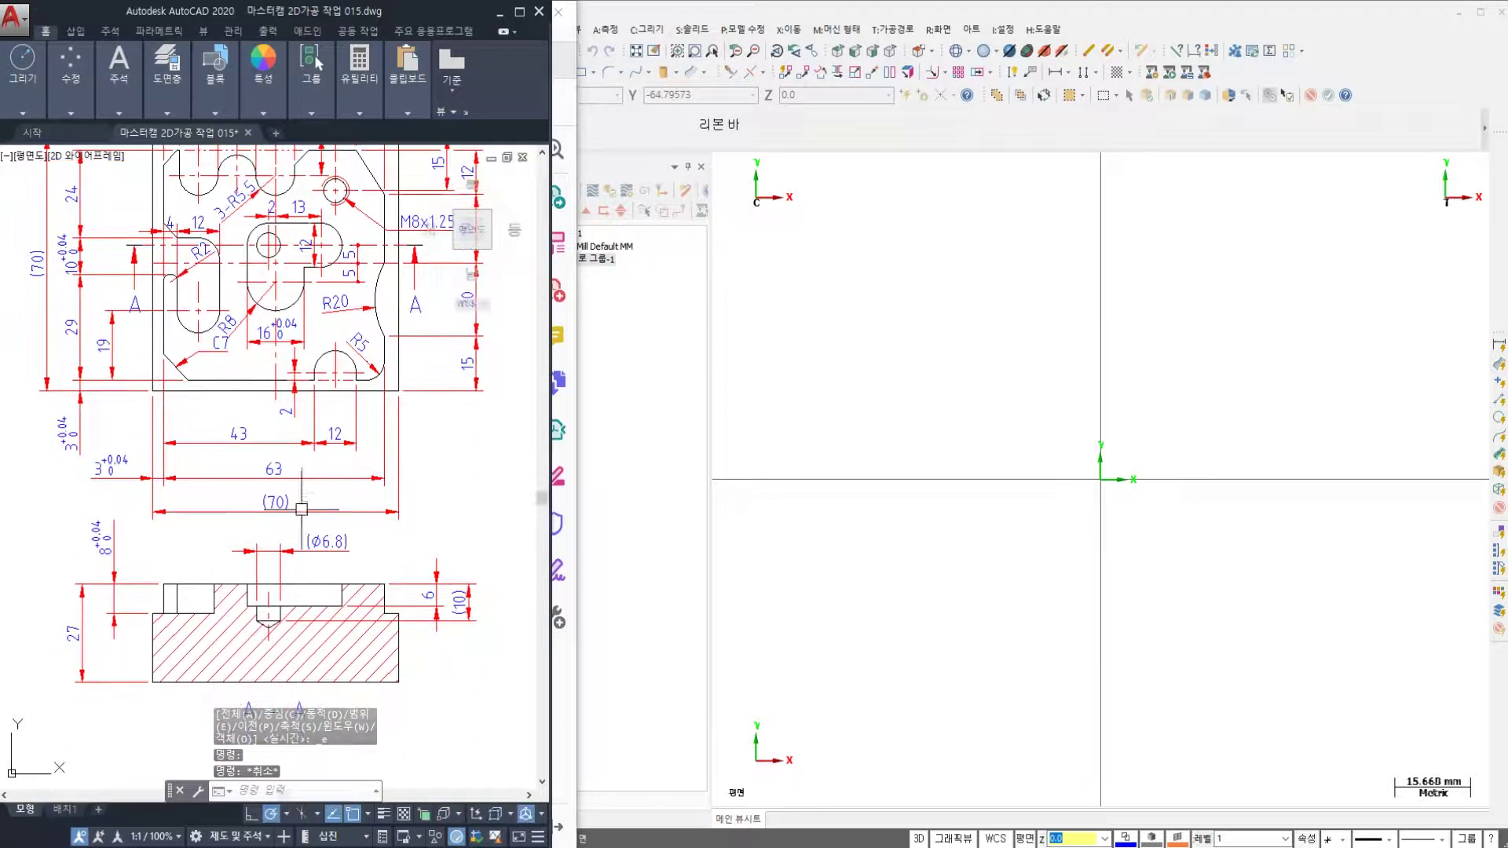
mouse_move(302, 509)
middle_mouse_down()
mouse_move(289, 561)
mouse_move(233, 593)
middle_mouse_up()
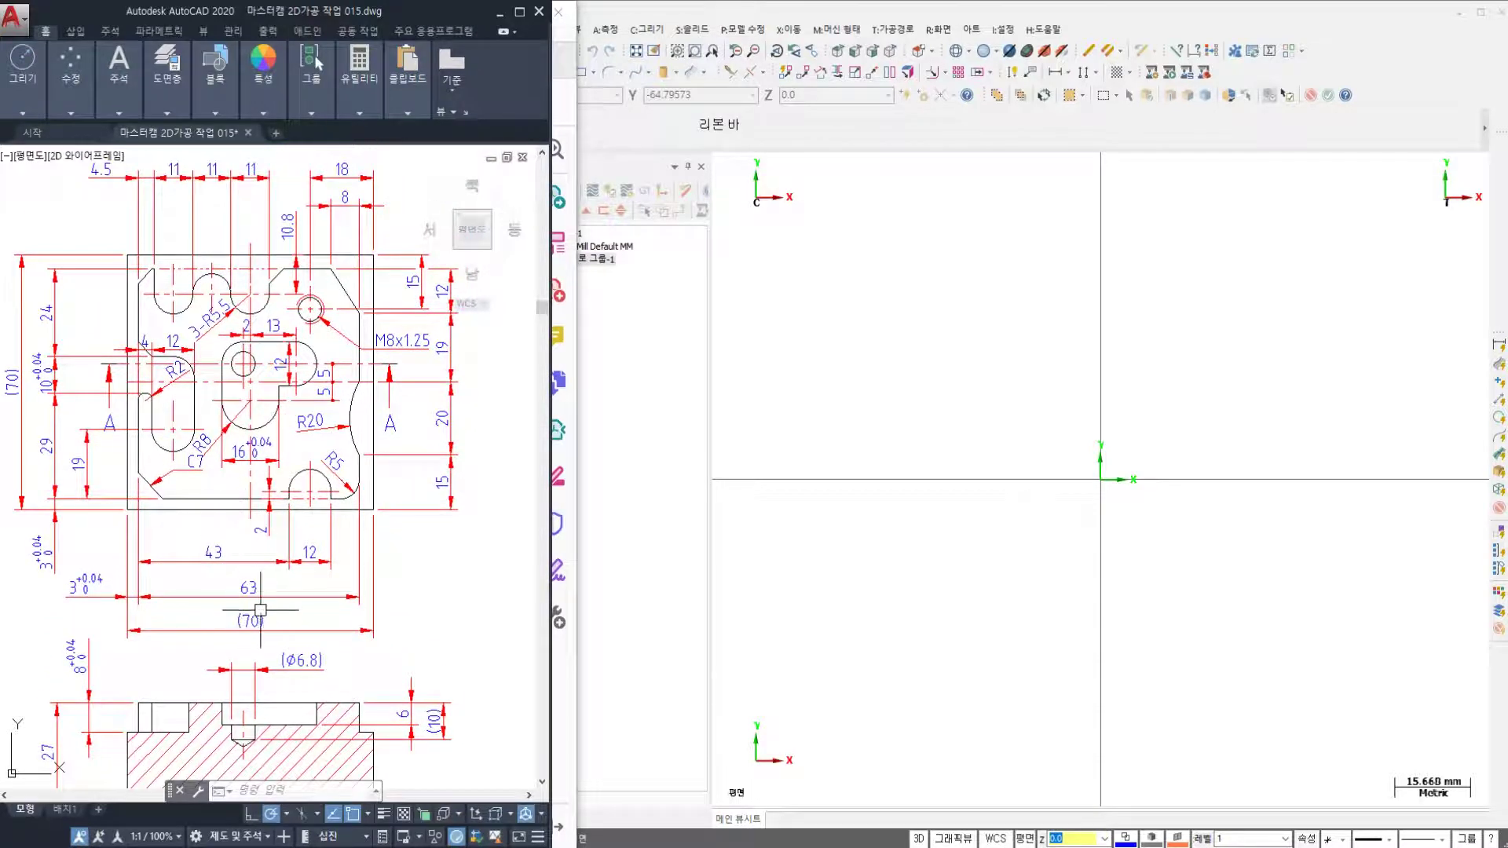
middle_click_drag(224, 589, 252, 477)
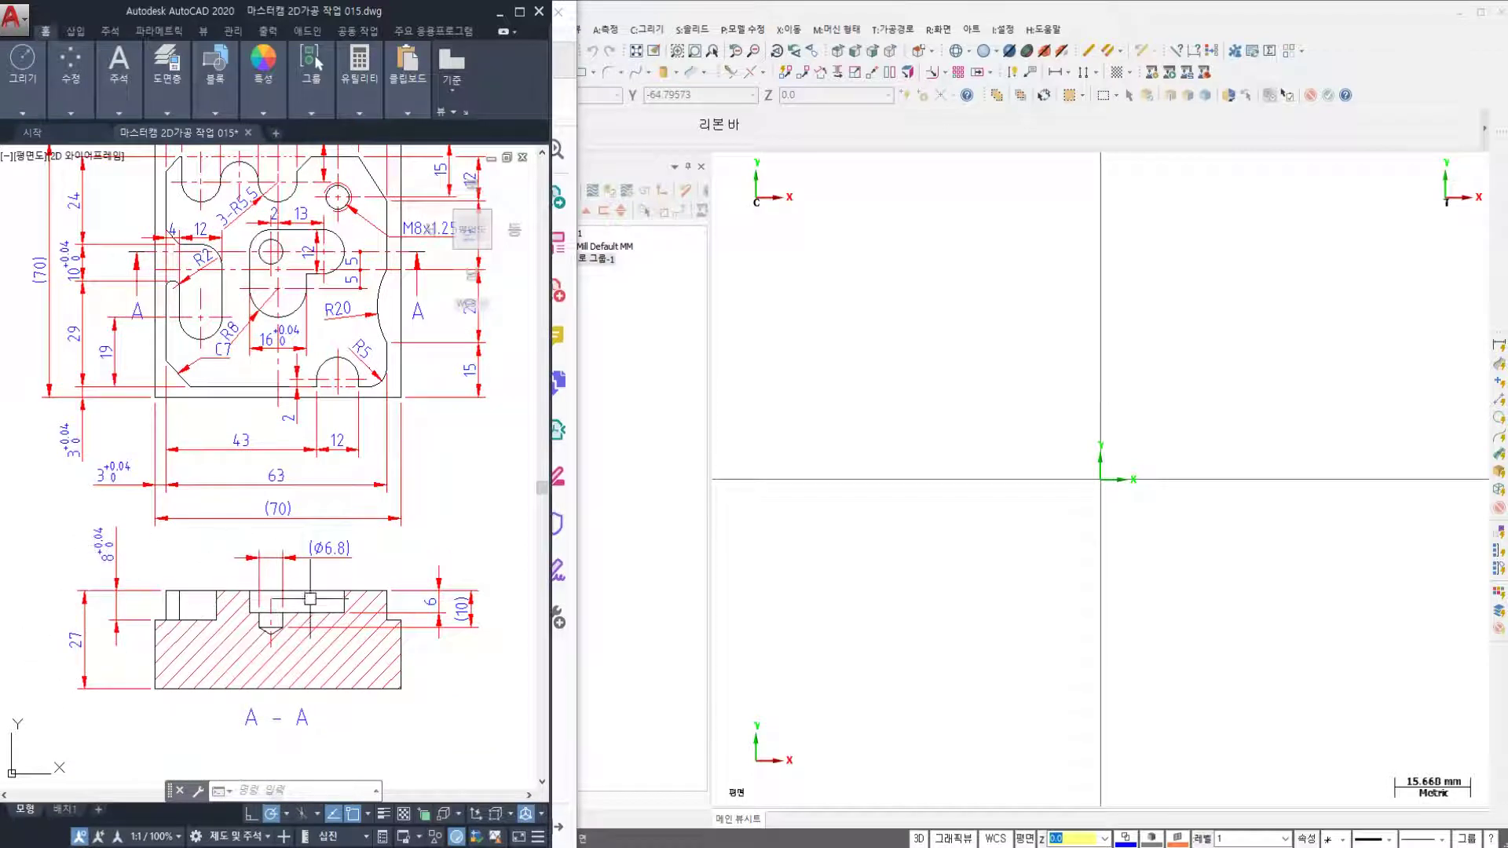
middle_click_drag(361, 554, 349, 604)
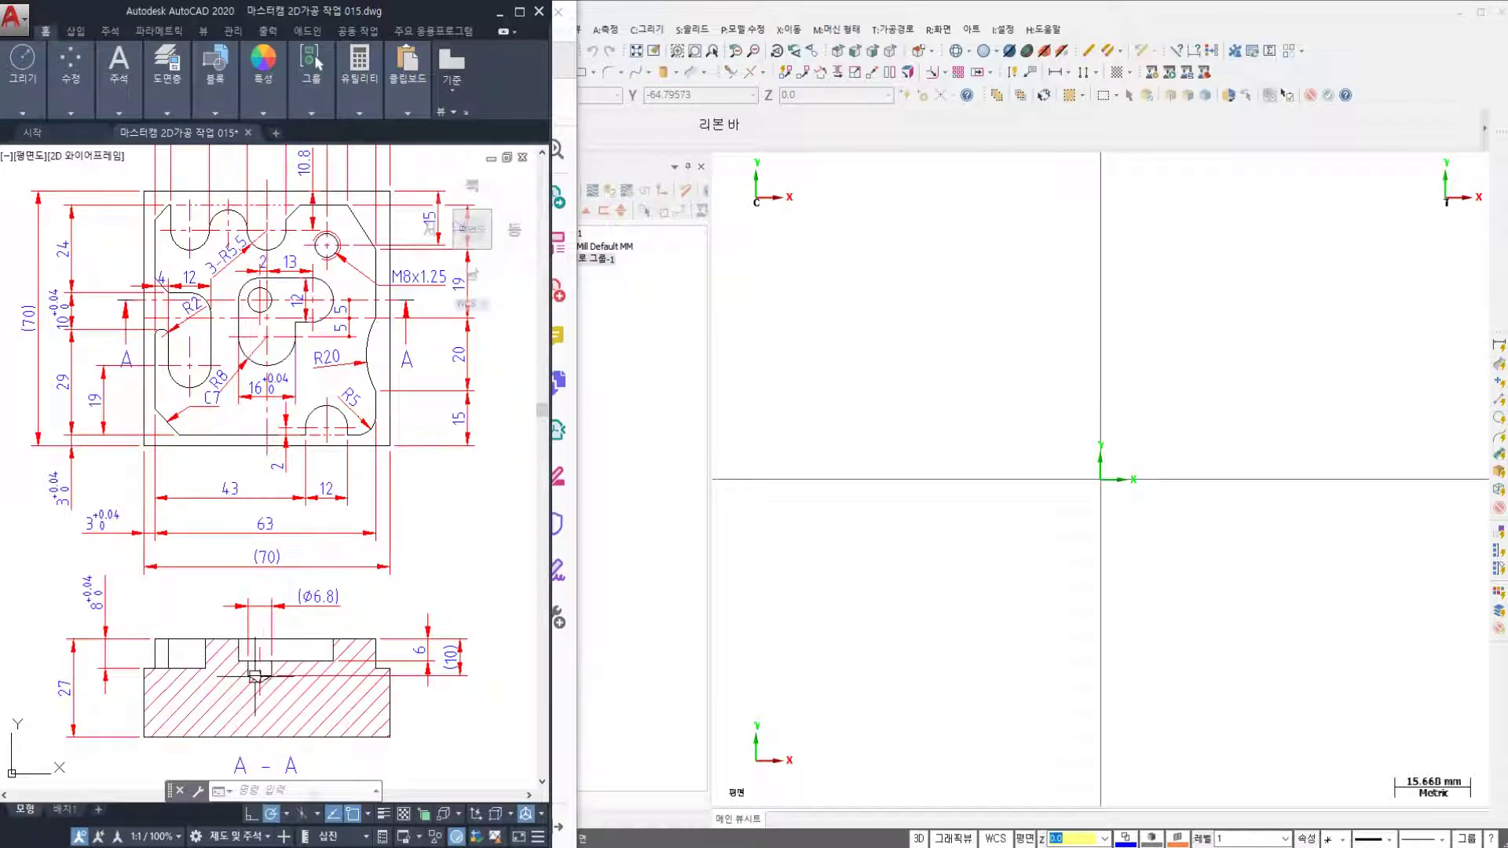
- Examine the drilled hole in the A-A section, the M8x1.25 tapped hole in the plan view and the 주서 notes
scroll(259, 675, "up", 3)
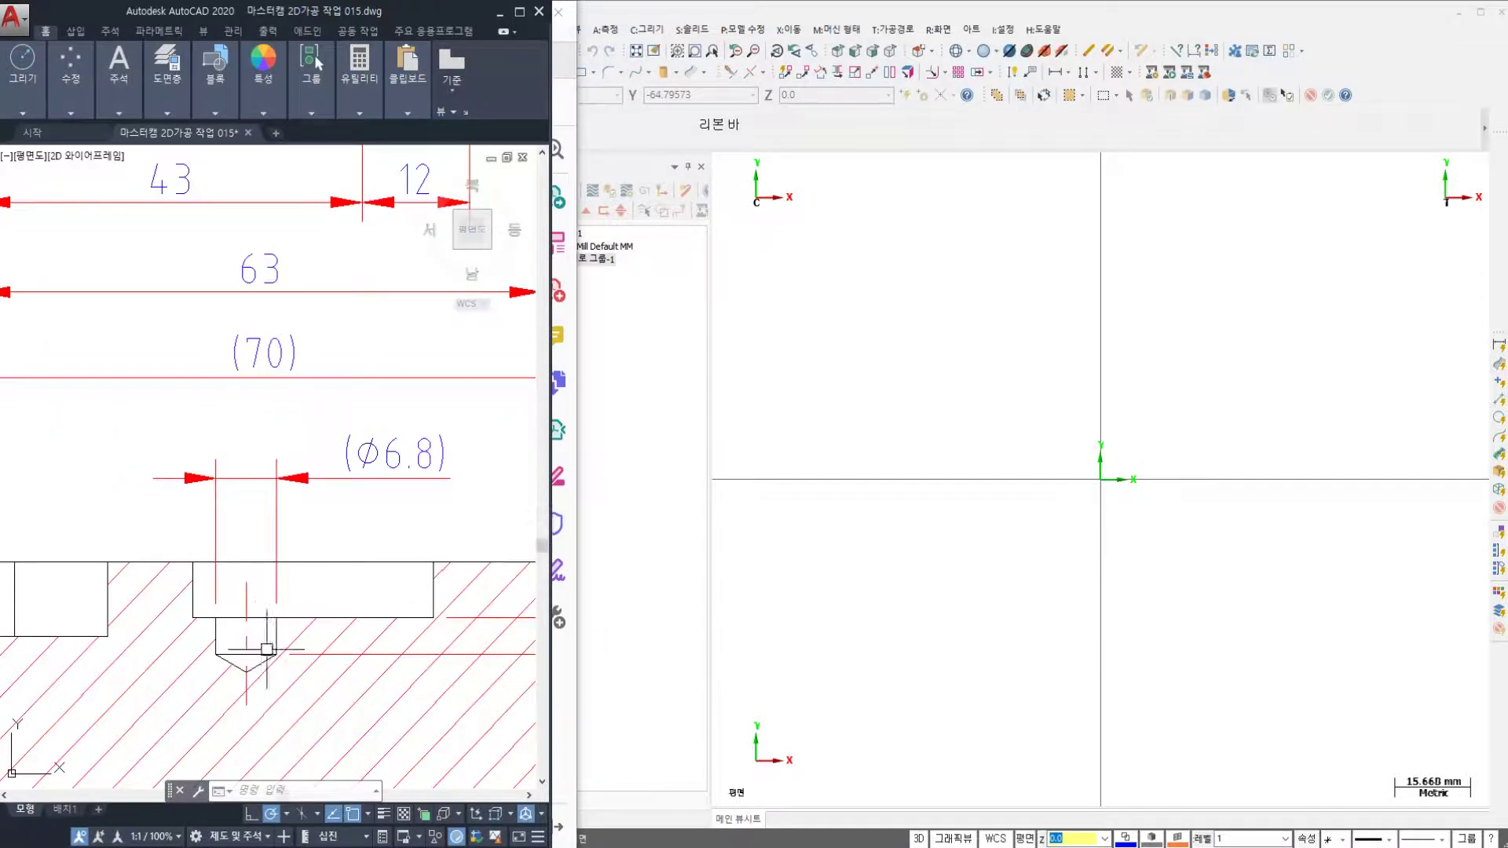
scroll(261, 621, "down", 3)
middle_click_drag(283, 346, 249, 476)
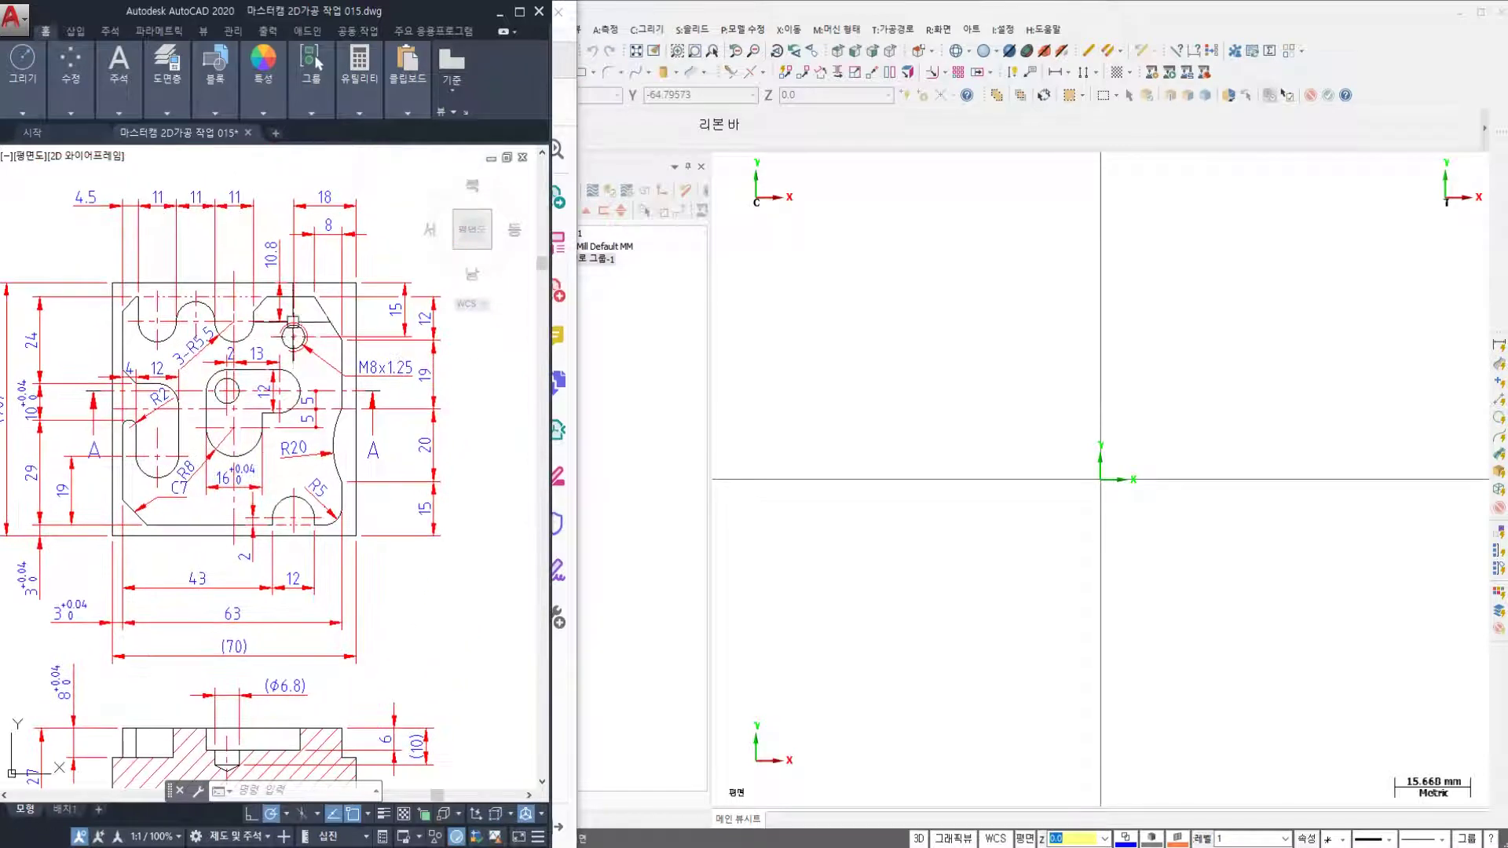
mouse_move(276, 689)
middle_mouse_down()
mouse_move(281, 374)
mouse_move(198, 255)
middle_mouse_up()
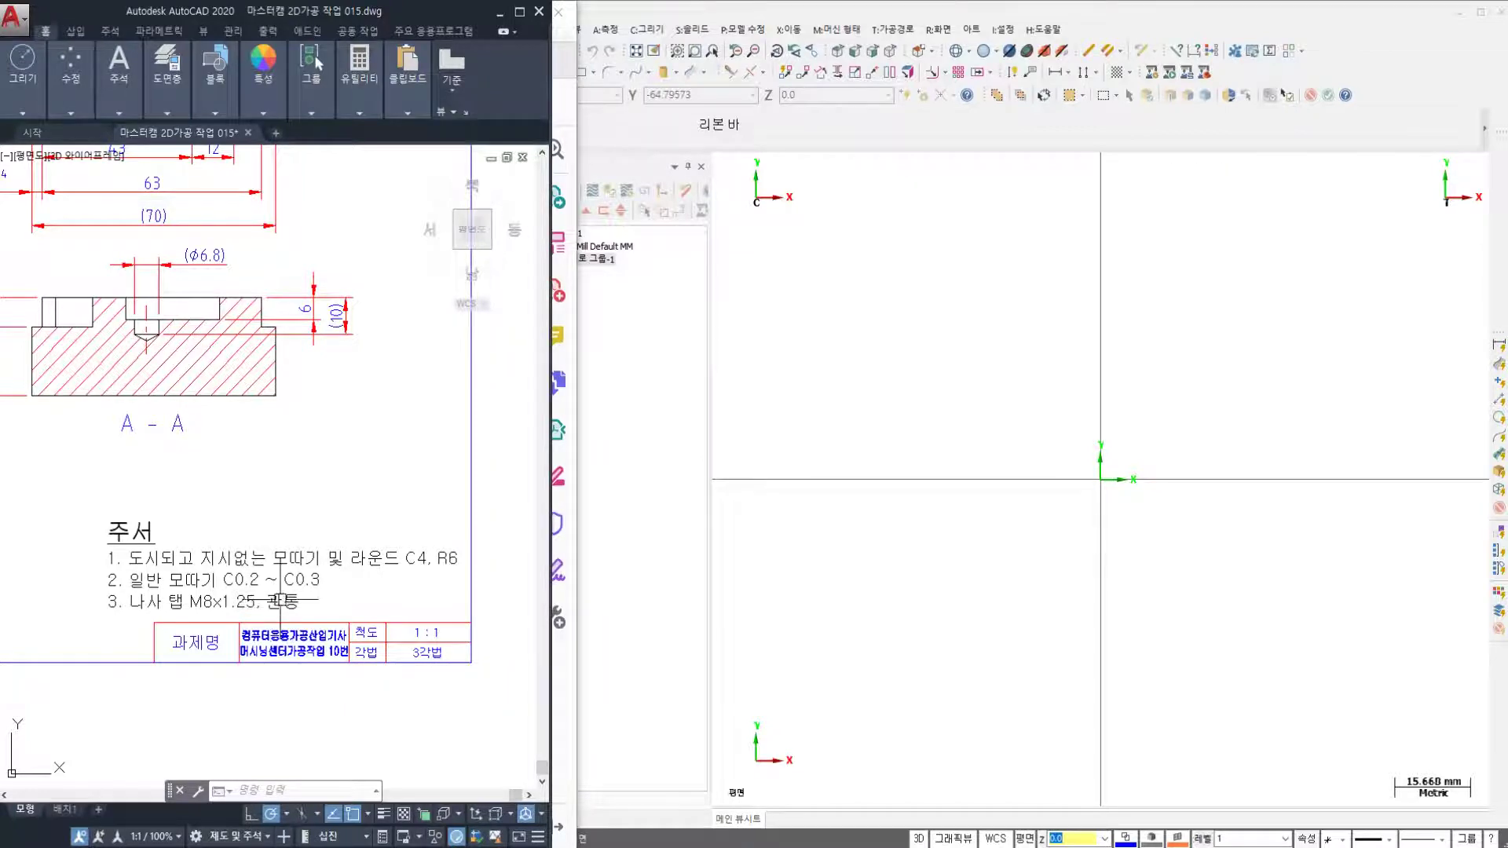
mouse_move(279, 221)
middle_mouse_down()
mouse_move(283, 691)
mouse_move(277, 599)
middle_mouse_up()
- Review the full drawing sheet and the dimensions around the plan view and the A-A section in AutoCAD
left_click(927, 415)
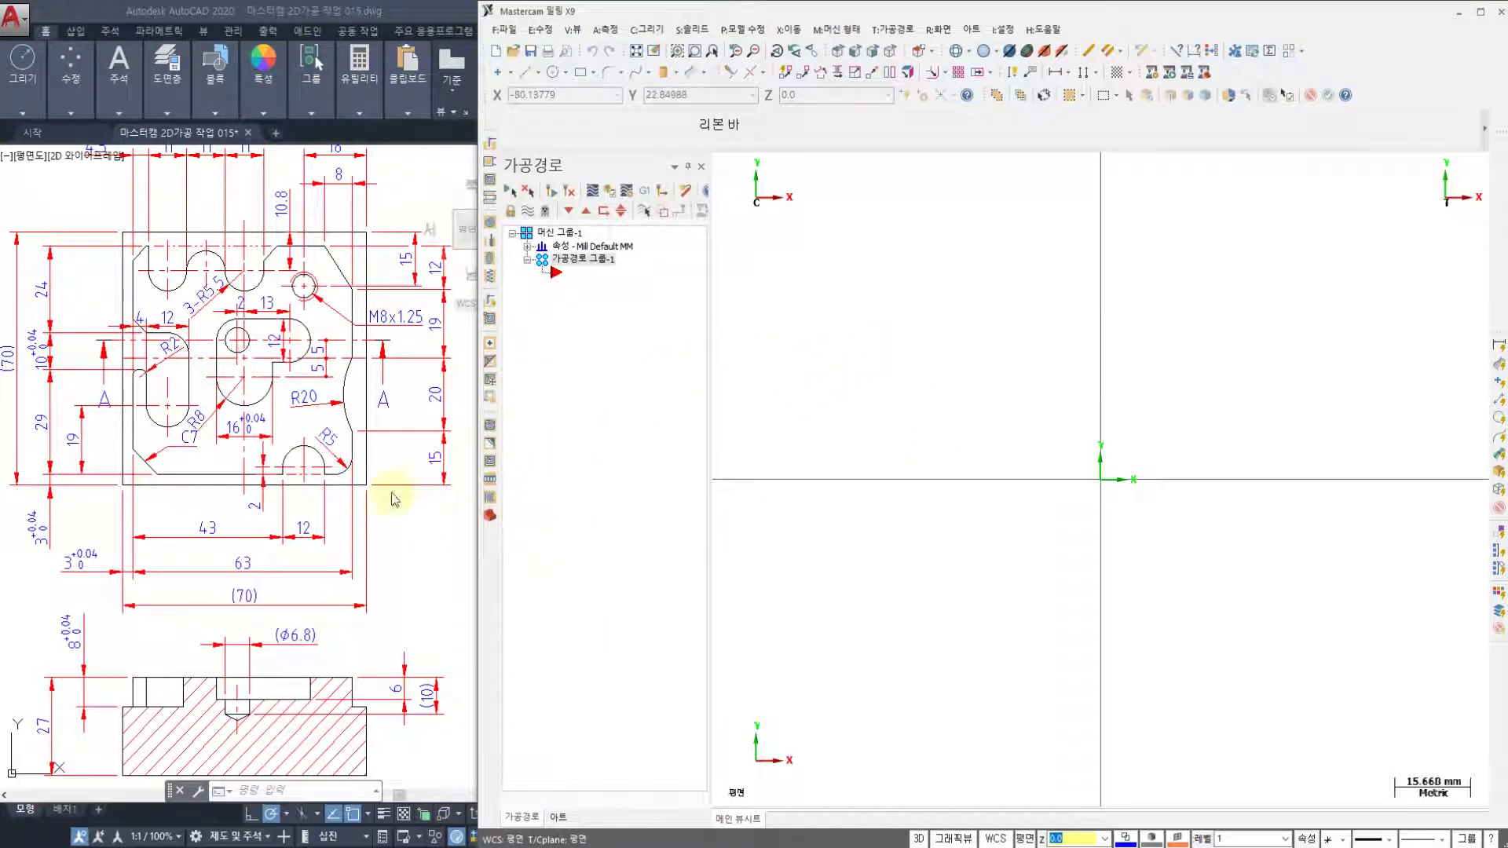
scroll(336, 481, "down", 2)
left_click(338, 478)
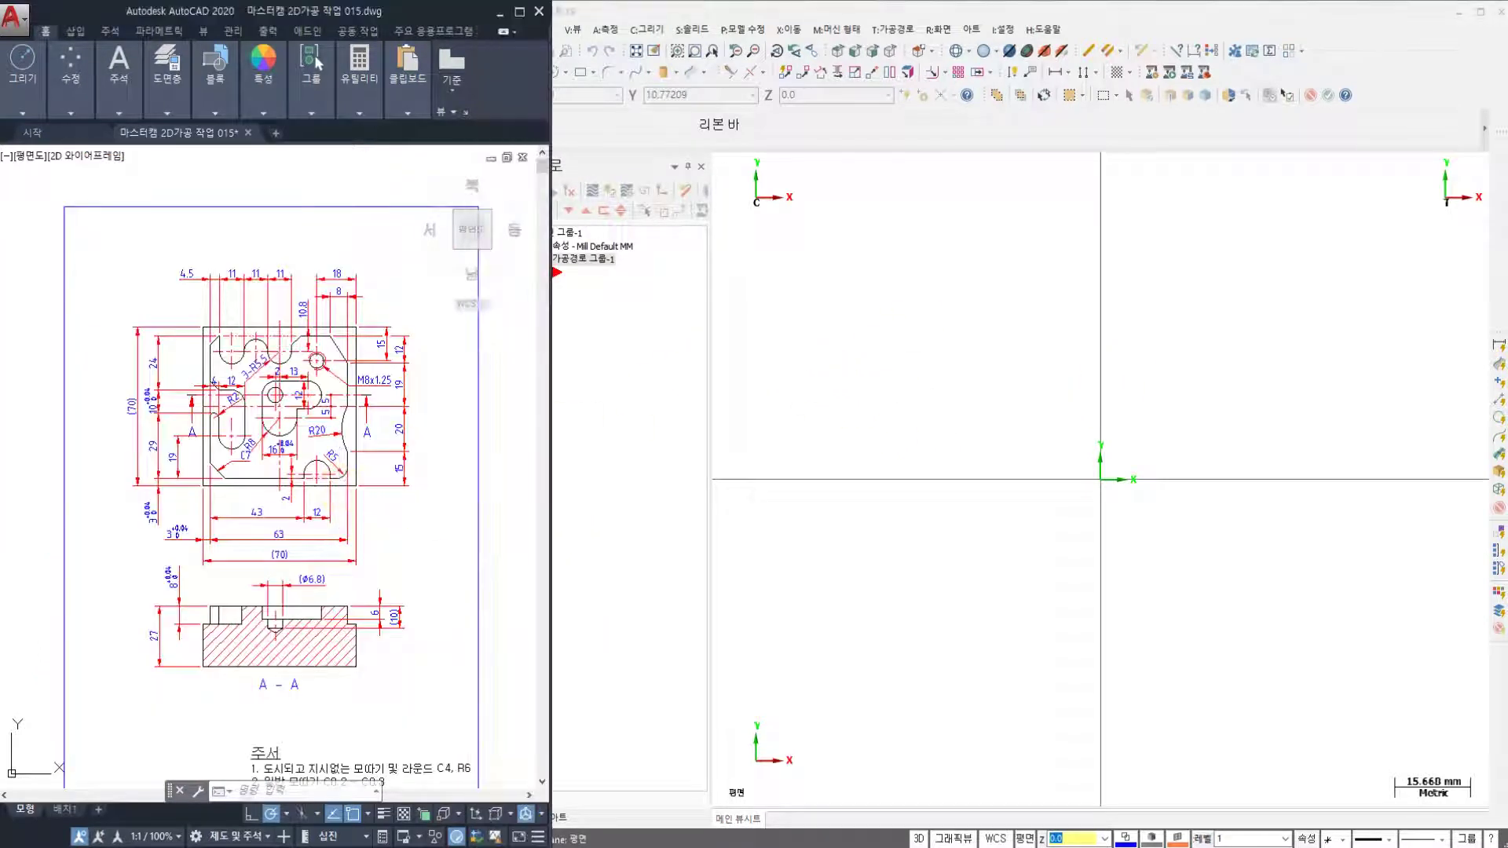
middle_click_drag(316, 441, 303, 405)
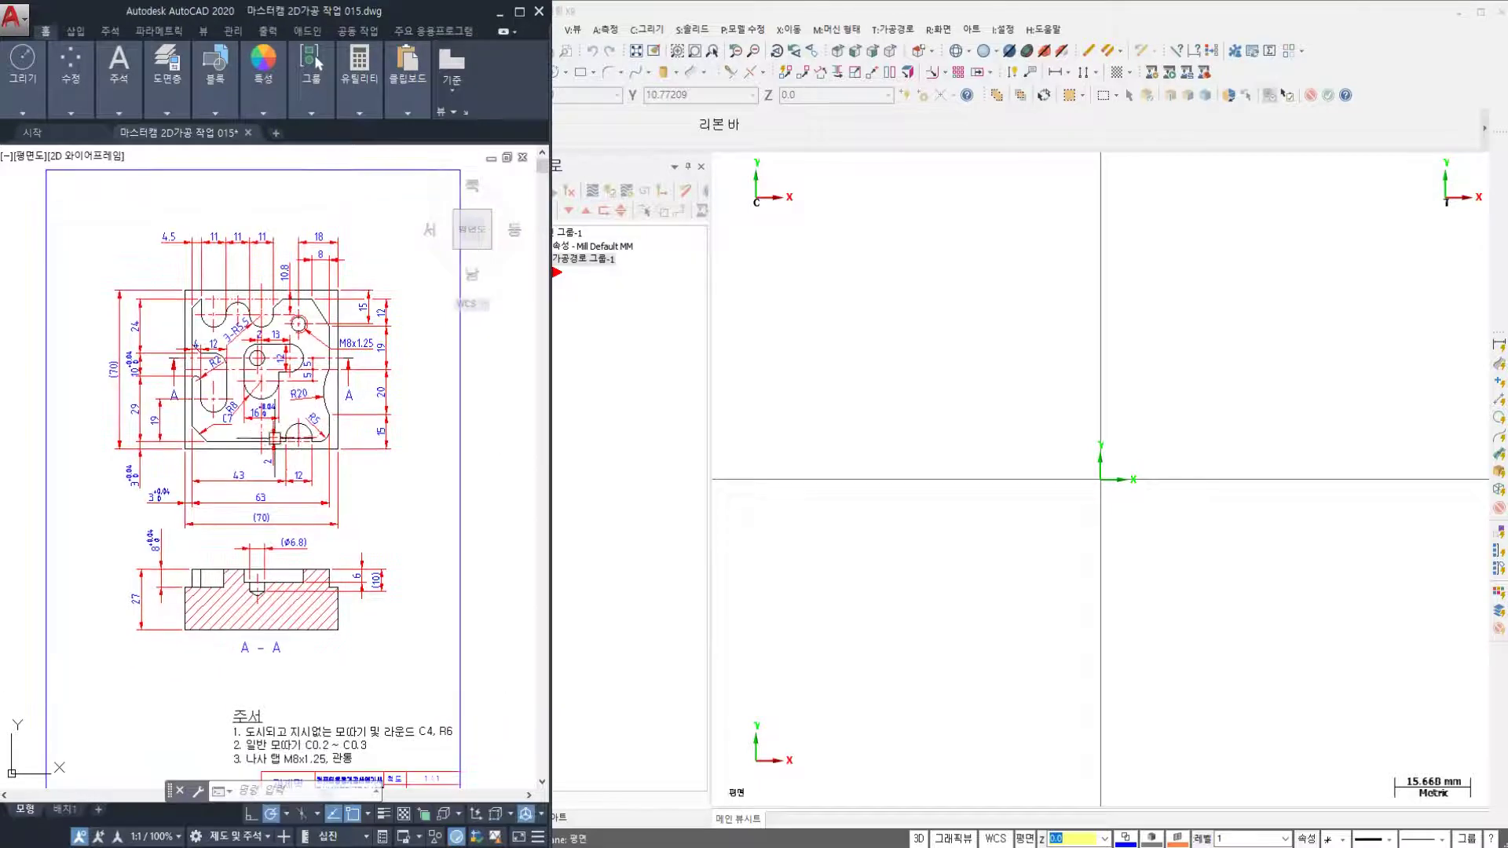
middle_click_drag(213, 432, 212, 398)
scroll(226, 405, "up", 3)
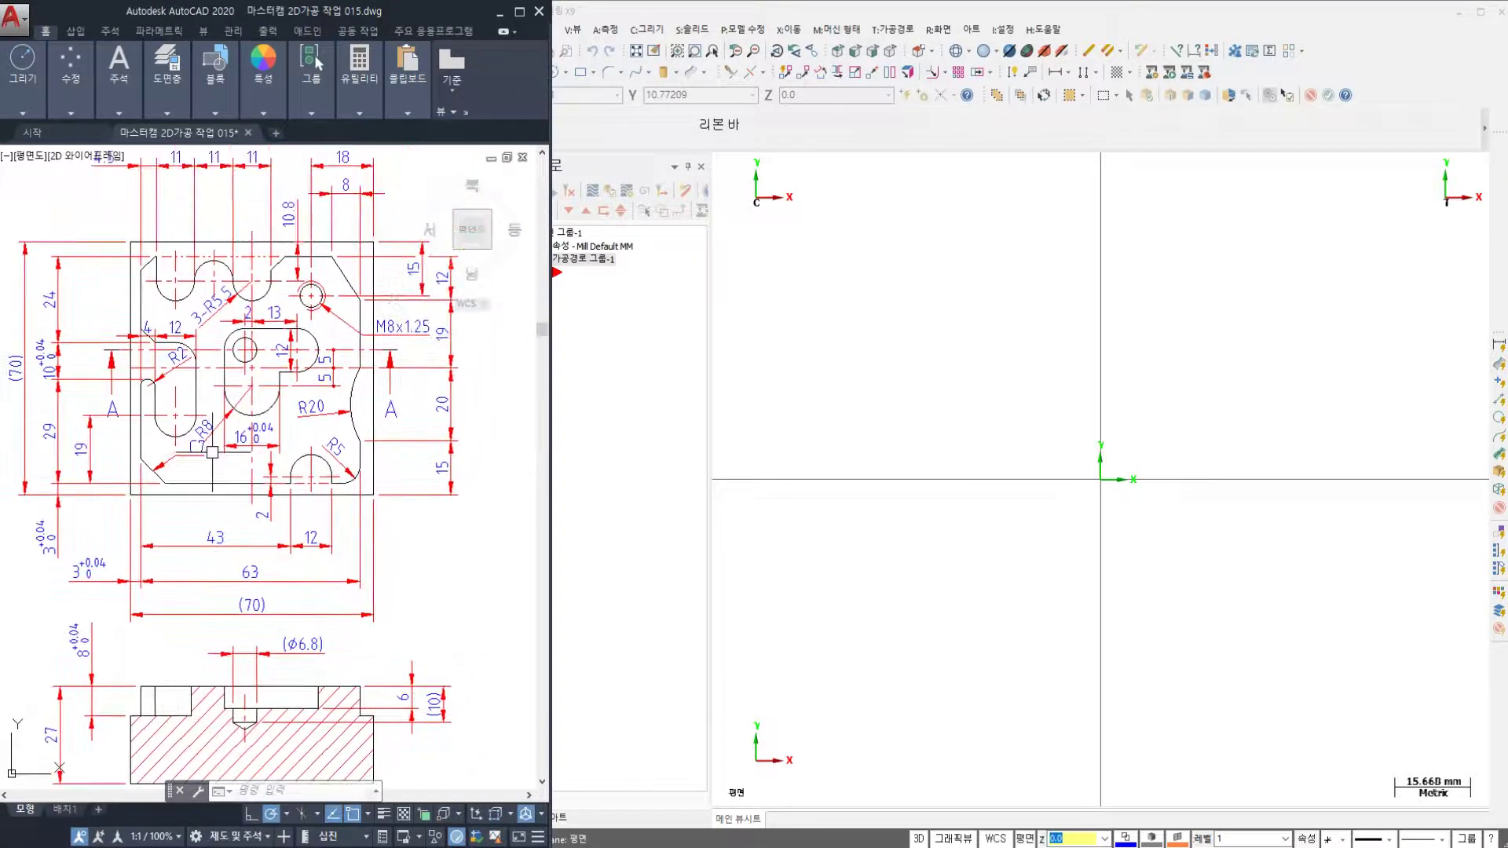
middle_click_drag(259, 535, 252, 518)
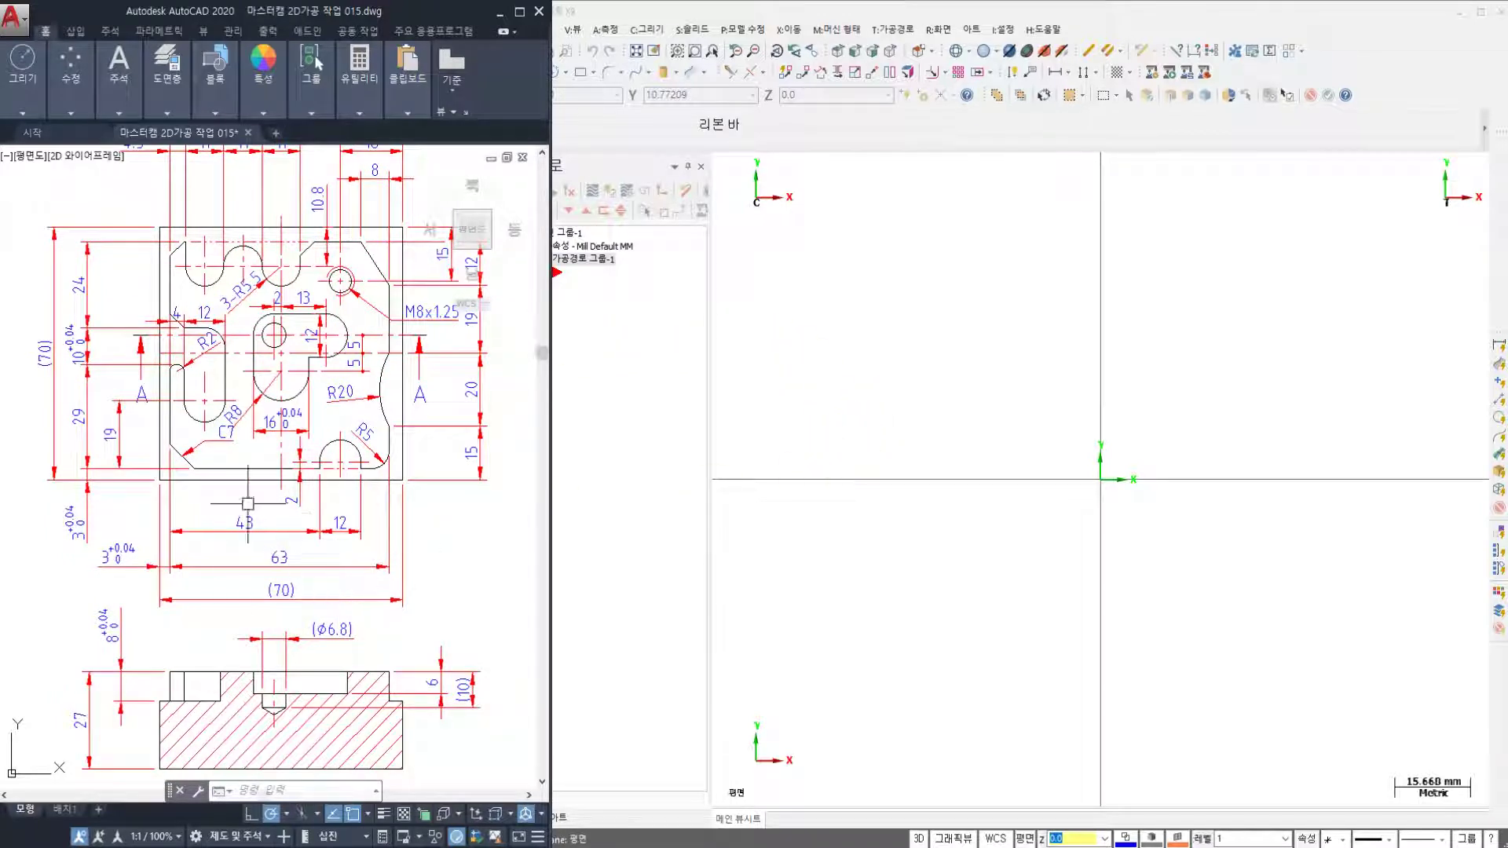
middle_click_drag(234, 465, 262, 420)
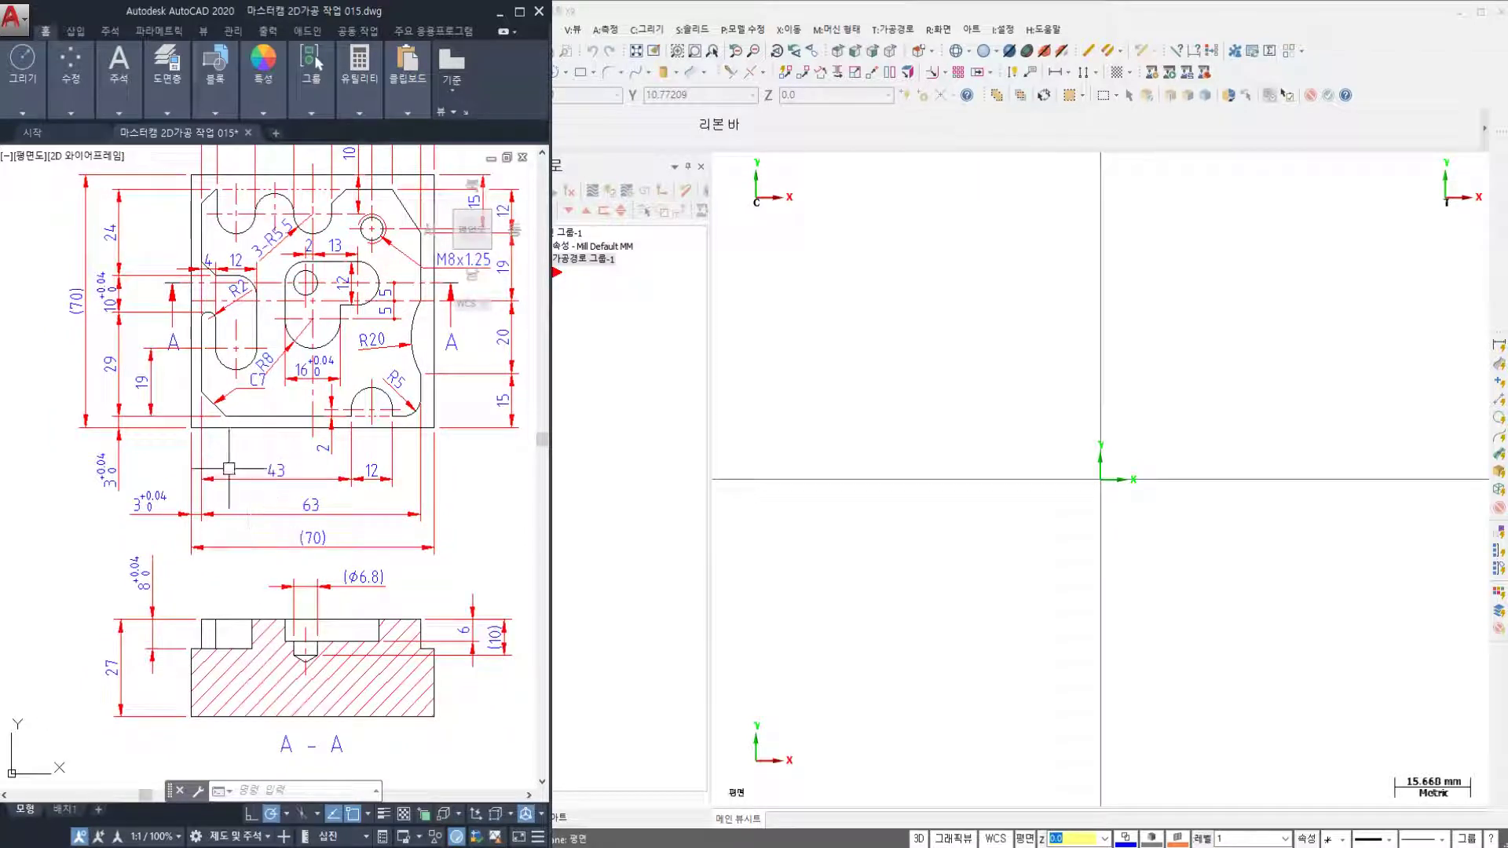
middle_click_drag(252, 441, 229, 485)
mouse_move(496, 496)
middle_mouse_down()
mouse_move(323, 492)
mouse_move(385, 542)
middle_mouse_up()
- Erase the M8x1.25 callout and the vertical dimensions beside the plan view, plus several horizontal dimensions above it
left_click(446, 540)
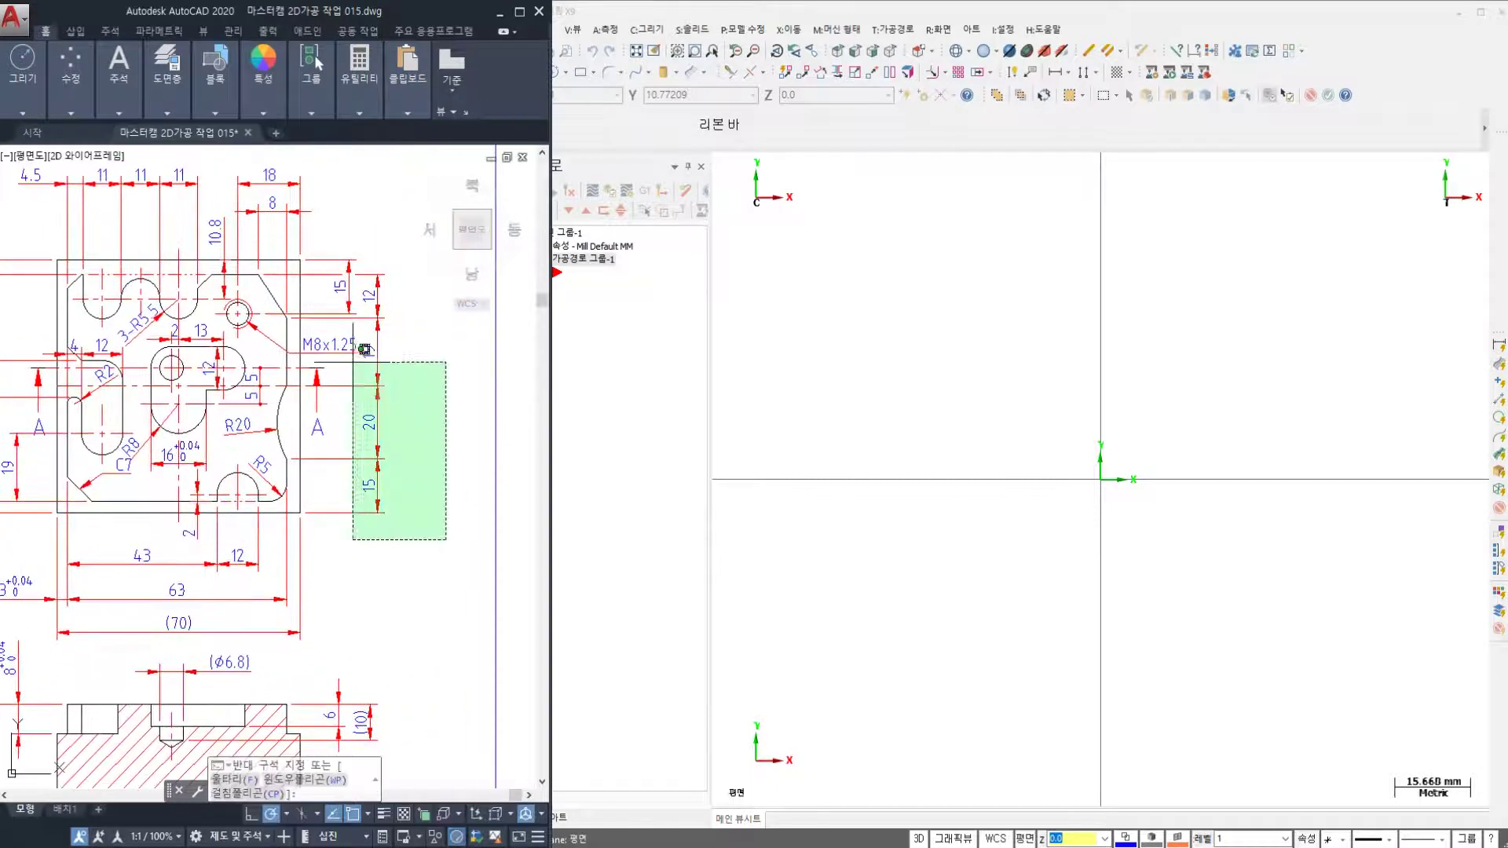
left_click(330, 260)
type("E")
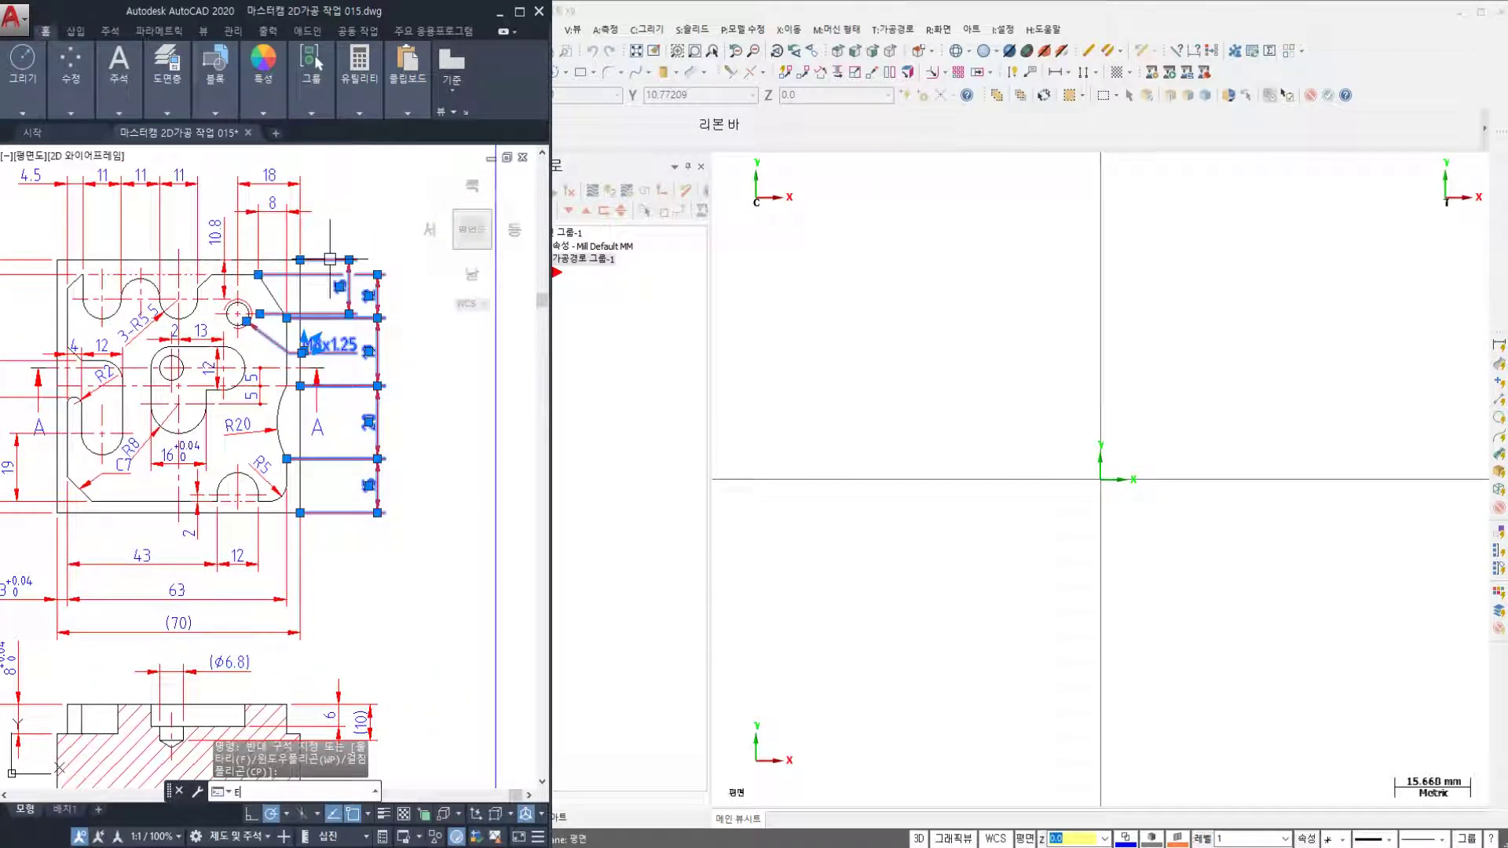
key("Return")
left_click(319, 180)
left_click(145, 224)
type("E")
key("Return")
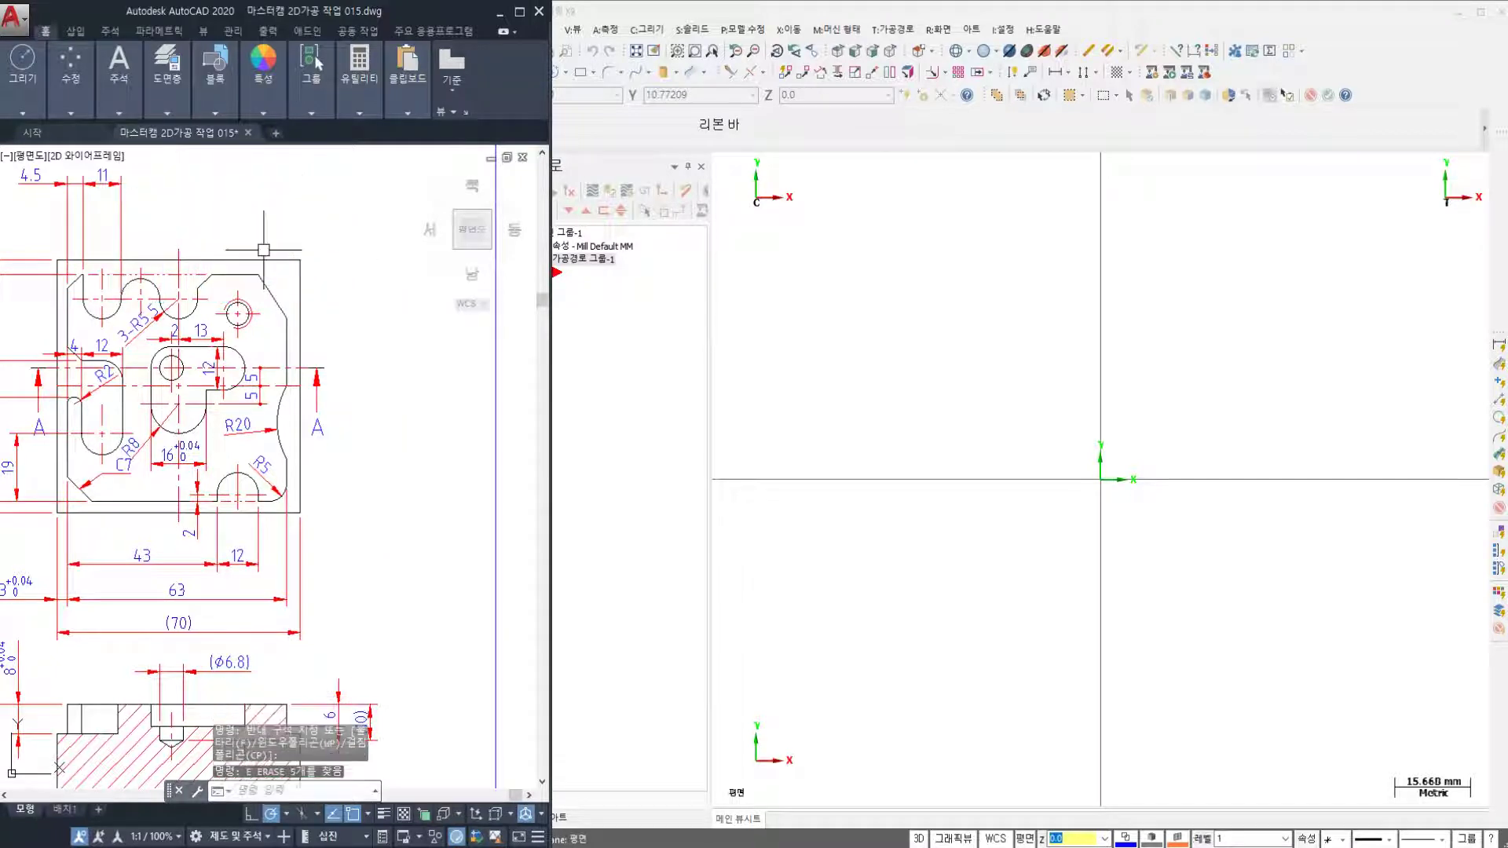
- Undo both dimension erasures around the plan view
type("u")
key("Return")
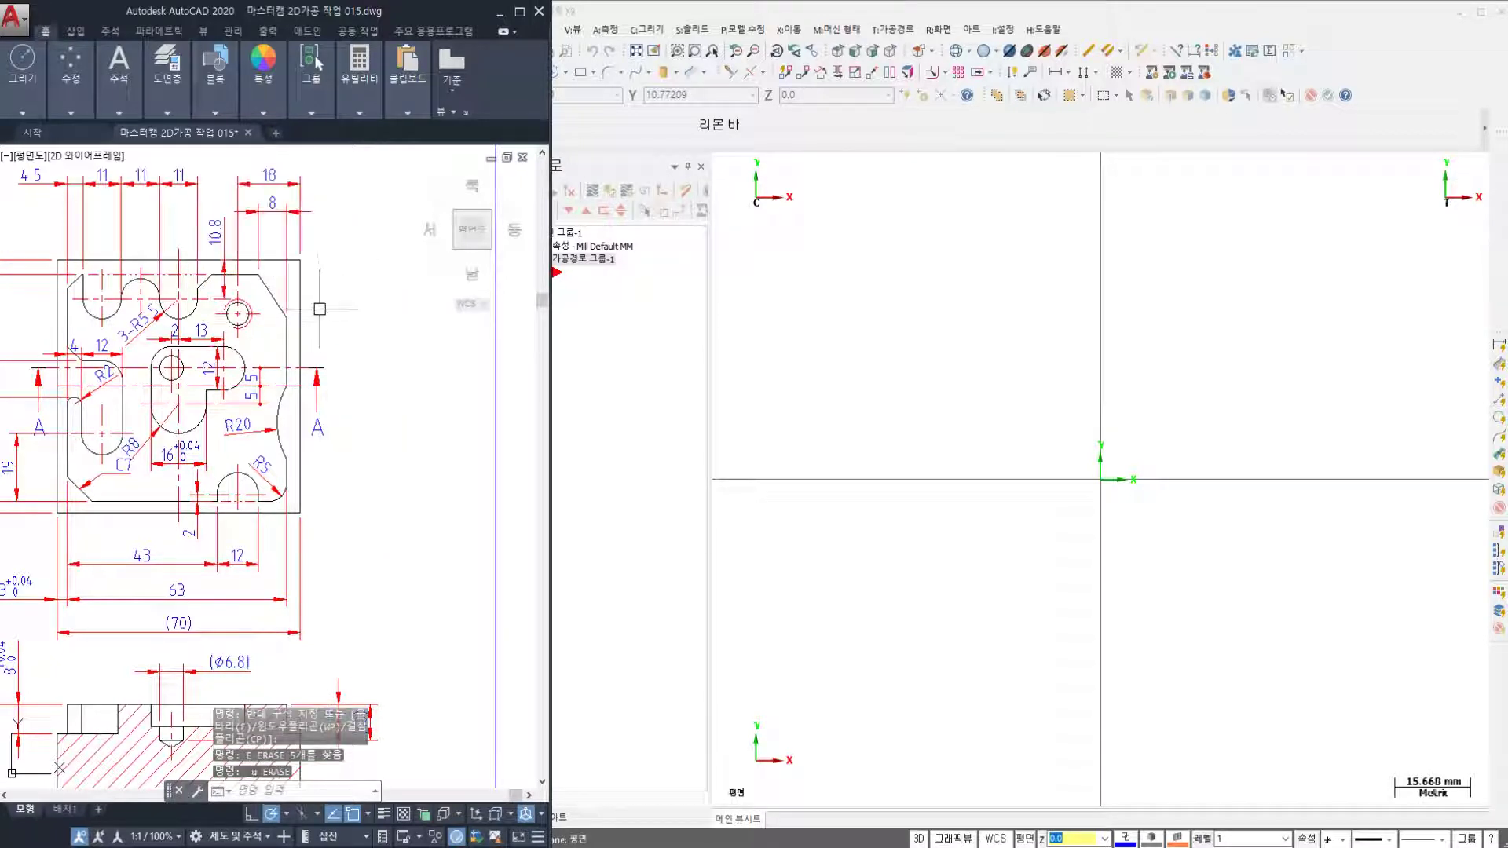
type("u")
key("Return")
middle_click_drag(291, 454, 365, 401)
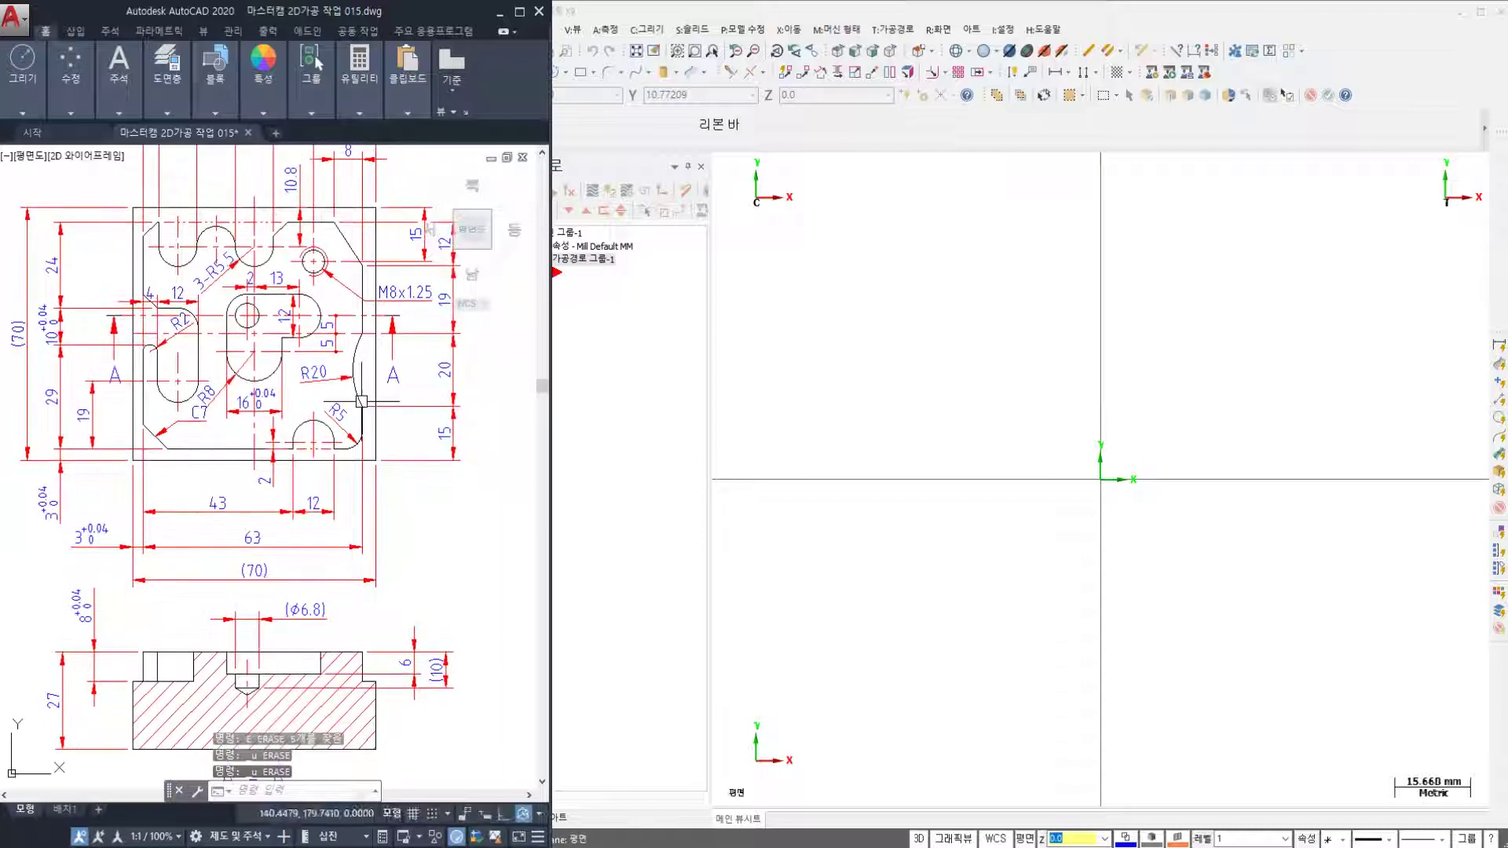
- Run OVERKILL on the plan view and A-A section to delete duplicate objects with a 0.000001 tolerance and all property differences ignored
scroll(365, 401, "down", 2)
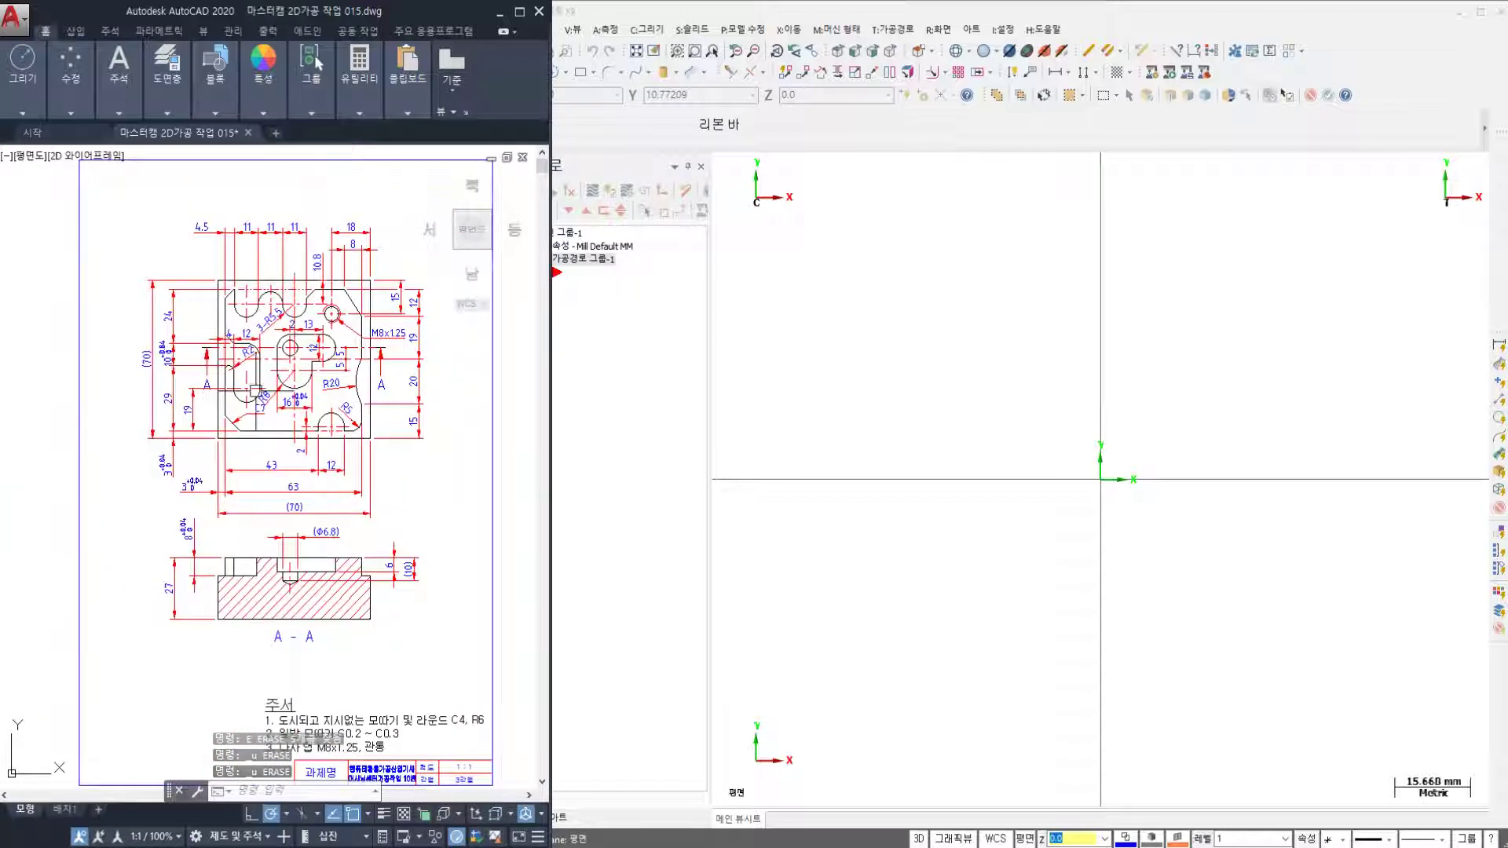
middle_click_drag(251, 476, 212, 485)
scroll(204, 483, "up", 2)
type("o")
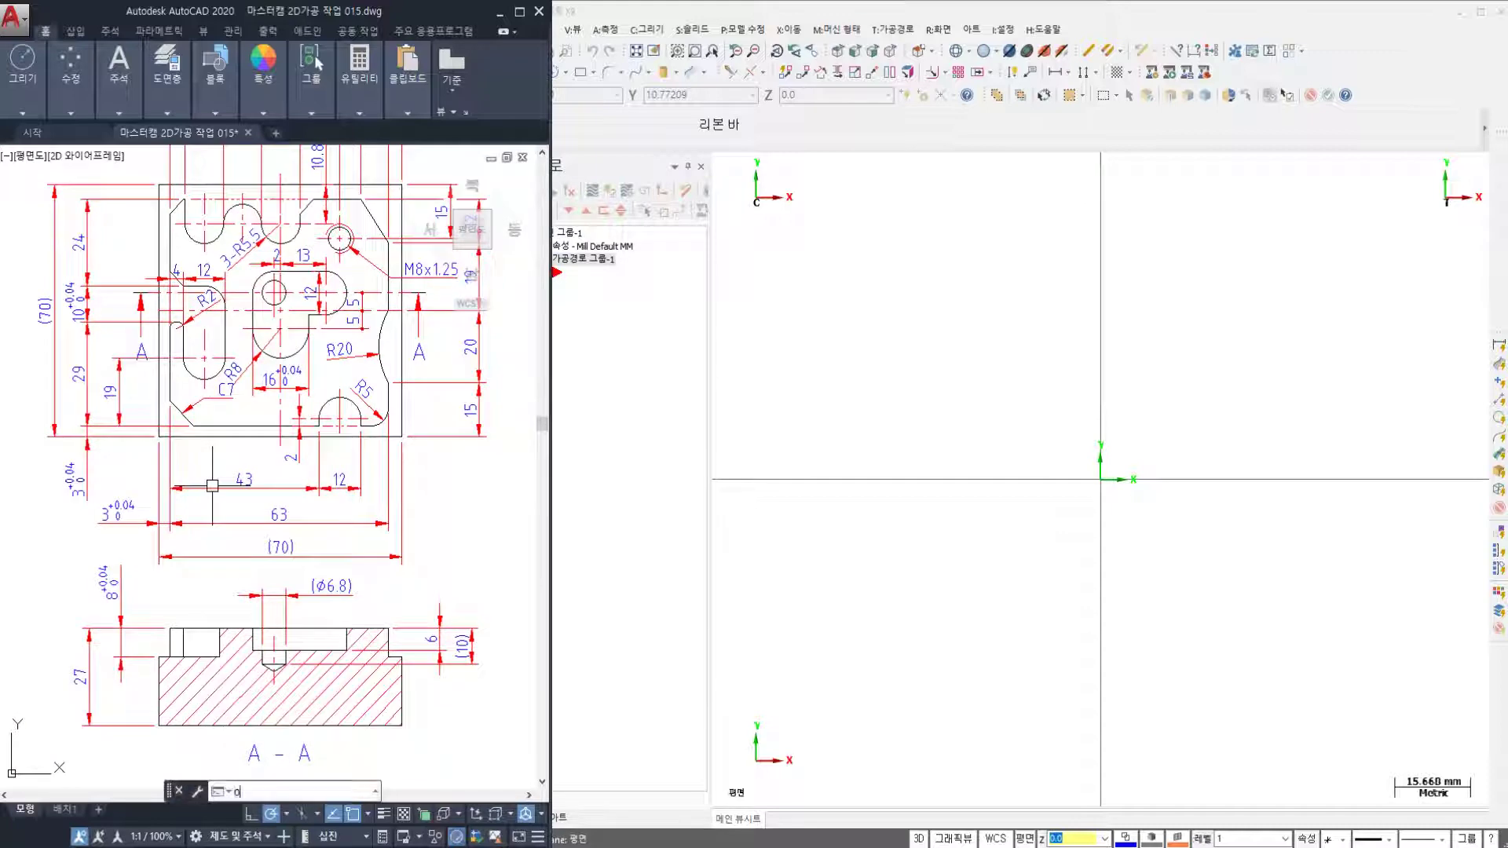
type("ver")
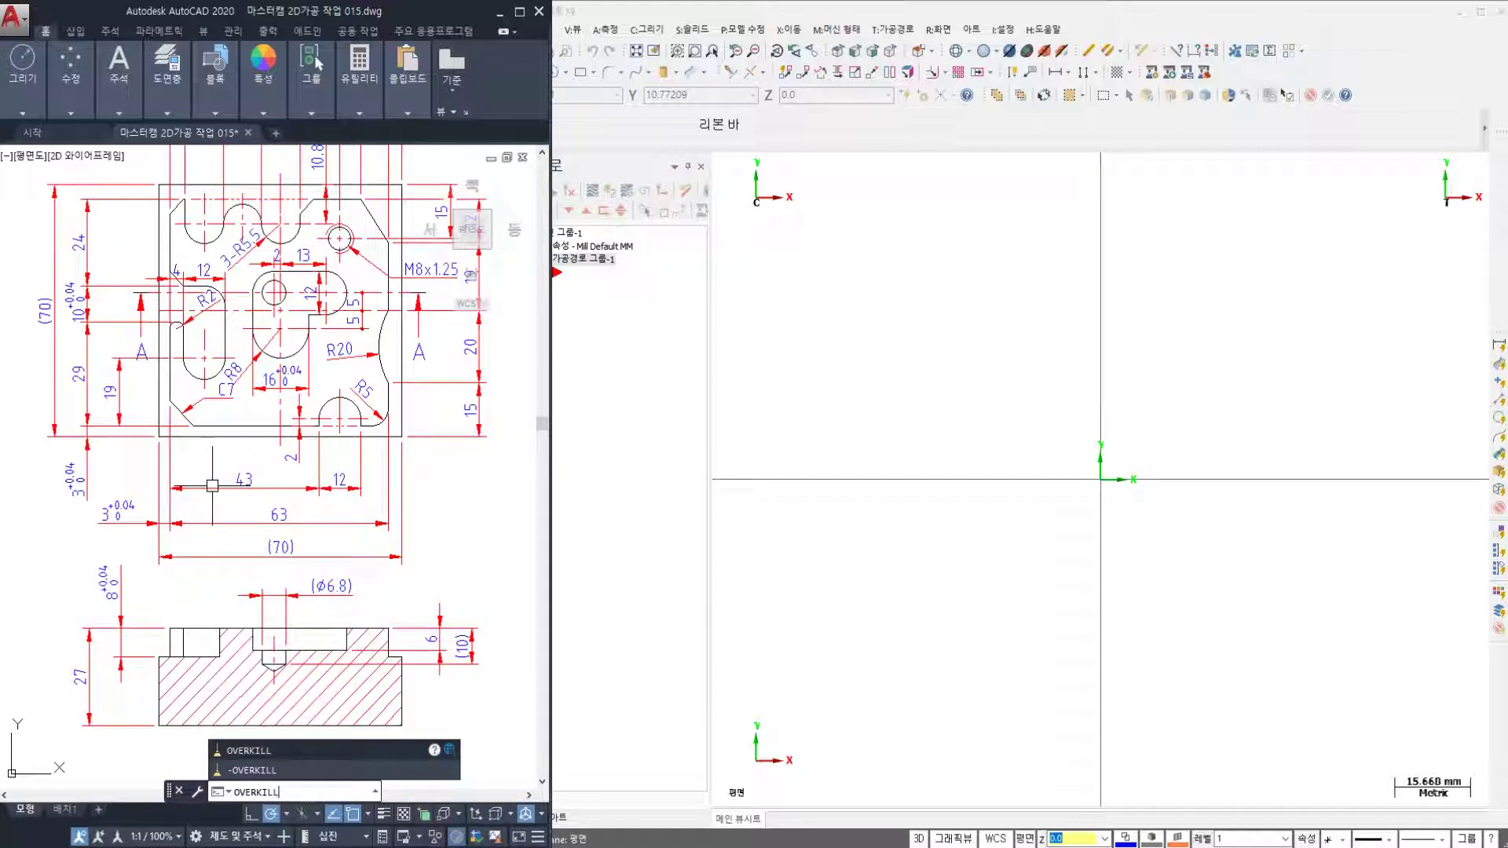
key("Return")
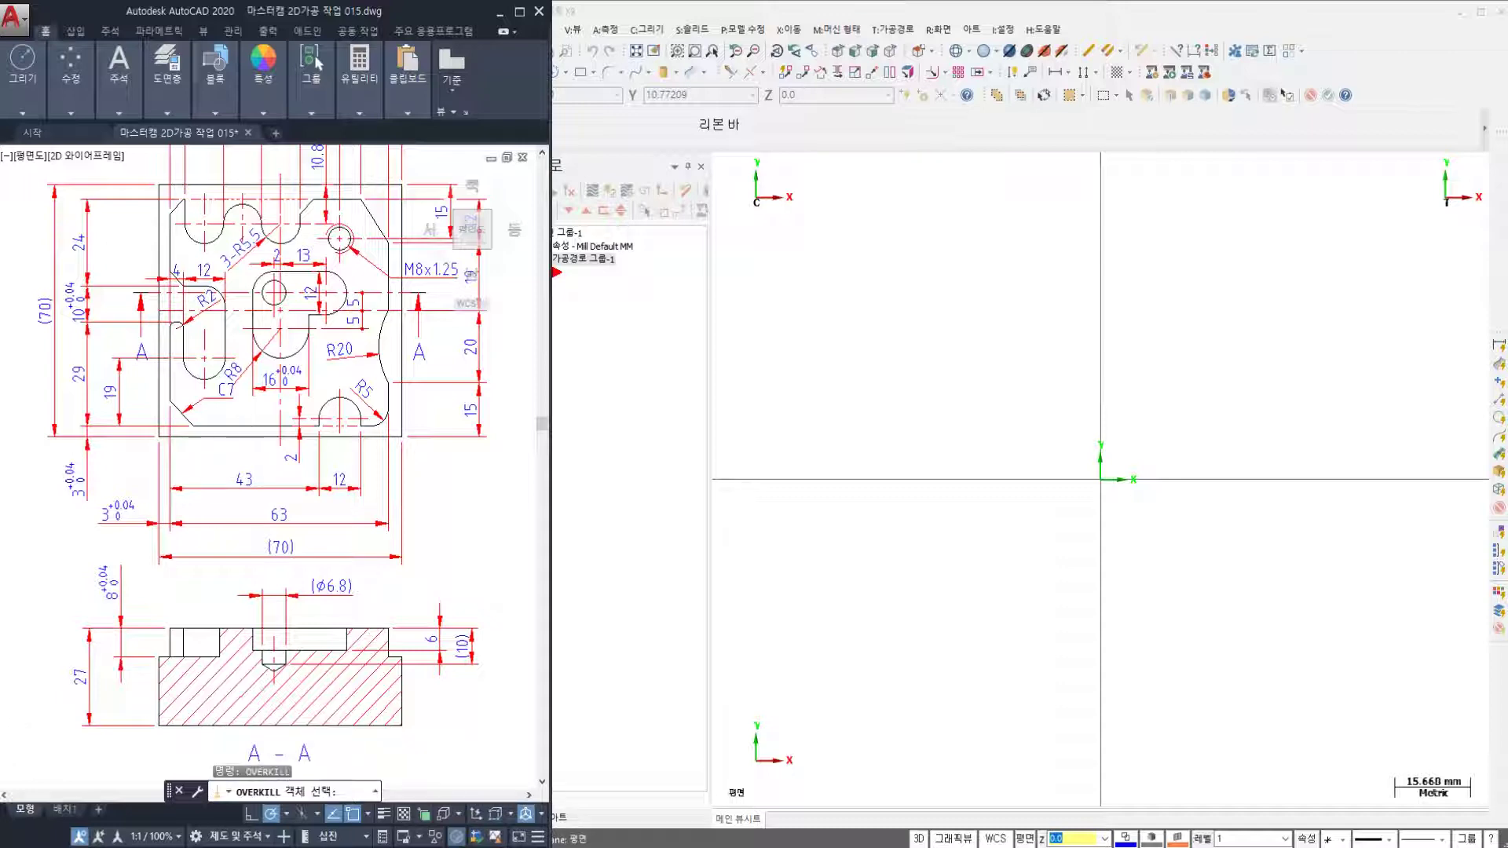
scroll(386, 577, "down", 3)
left_click(125, 244)
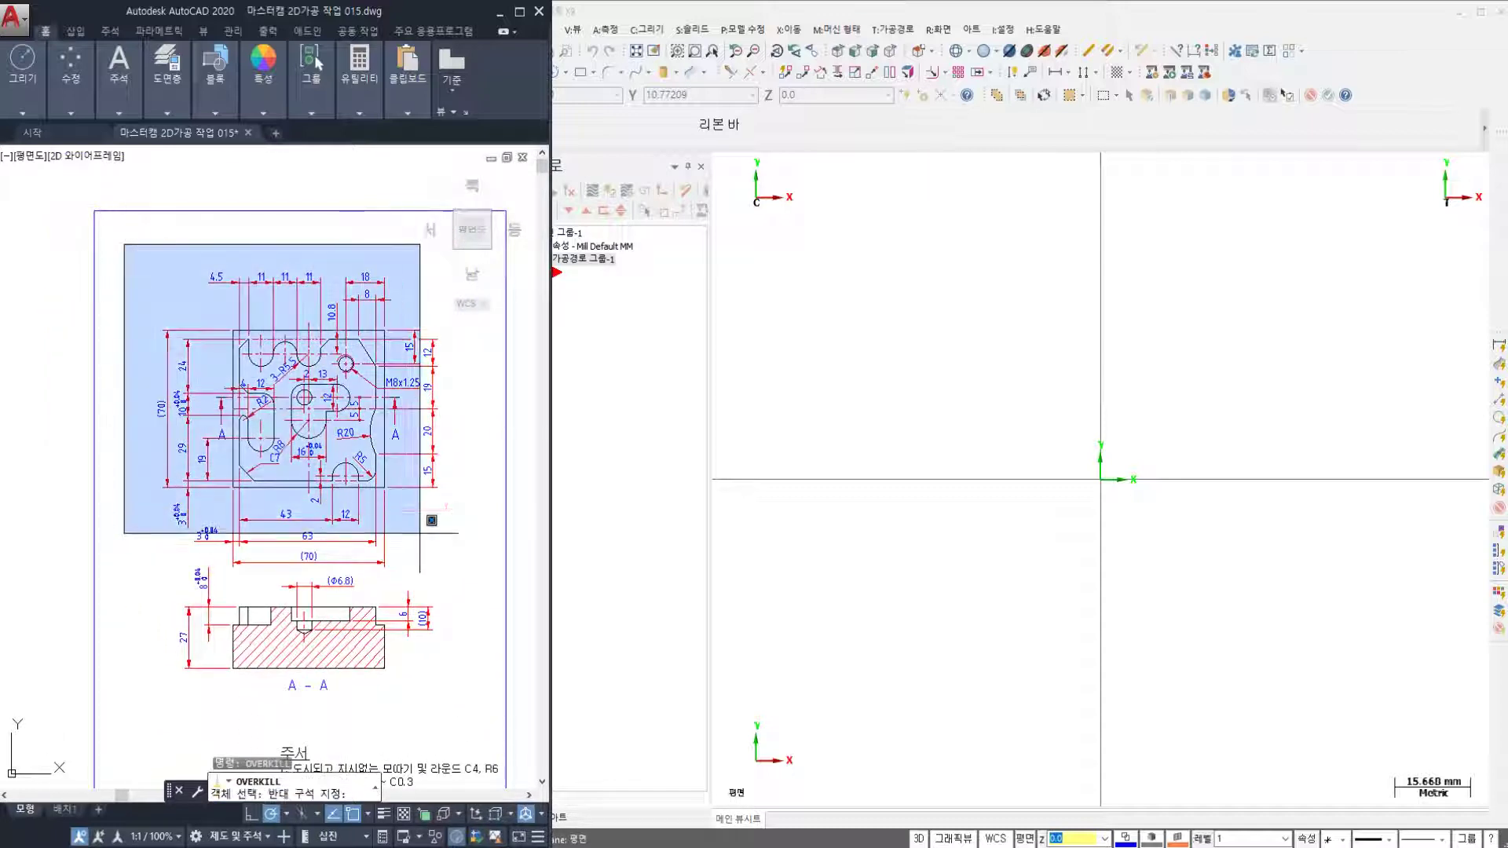
left_click(462, 708)
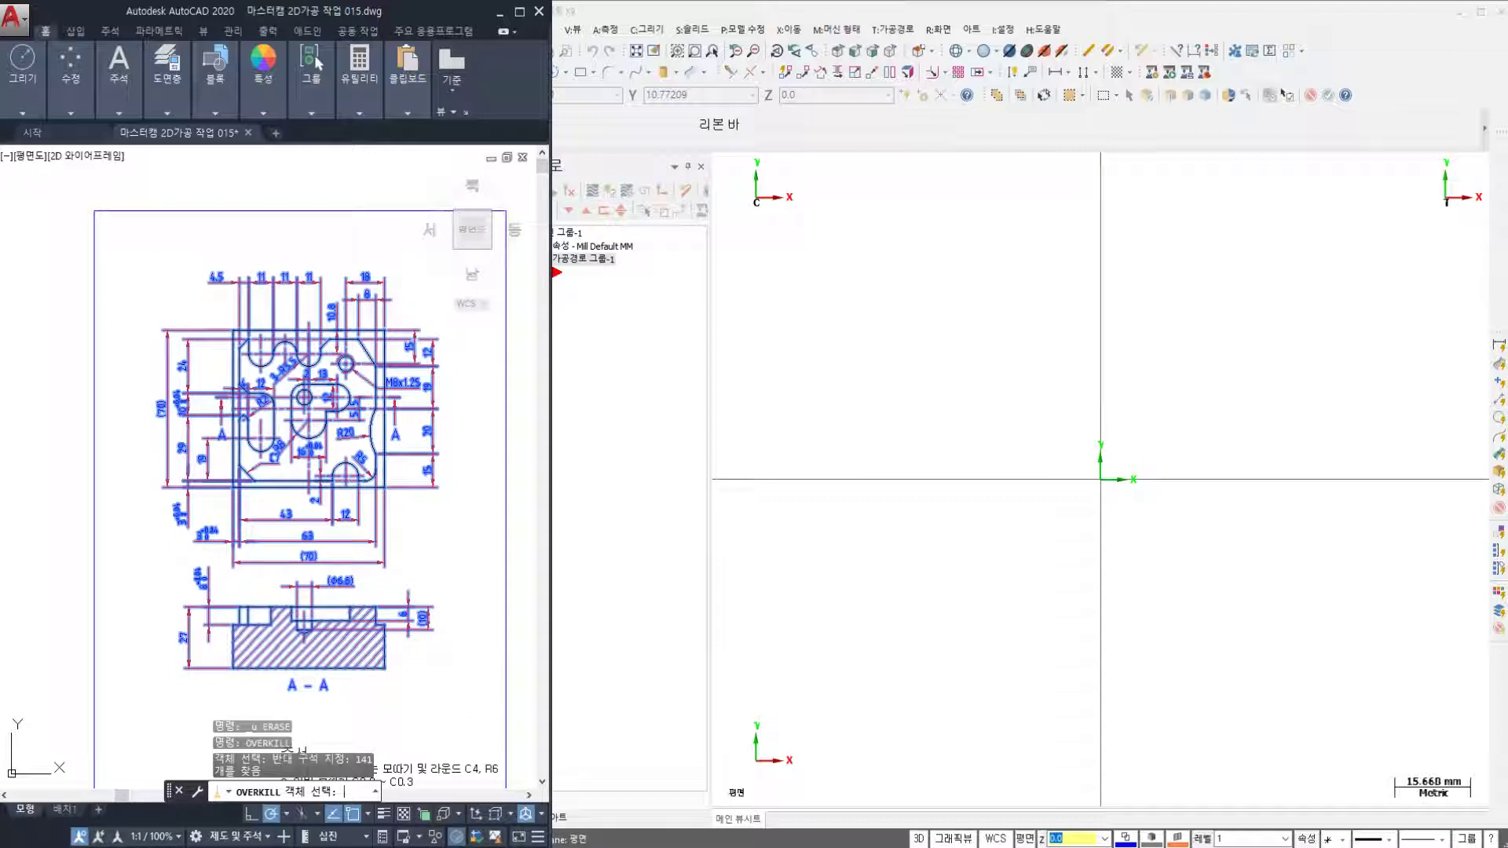
key("Return")
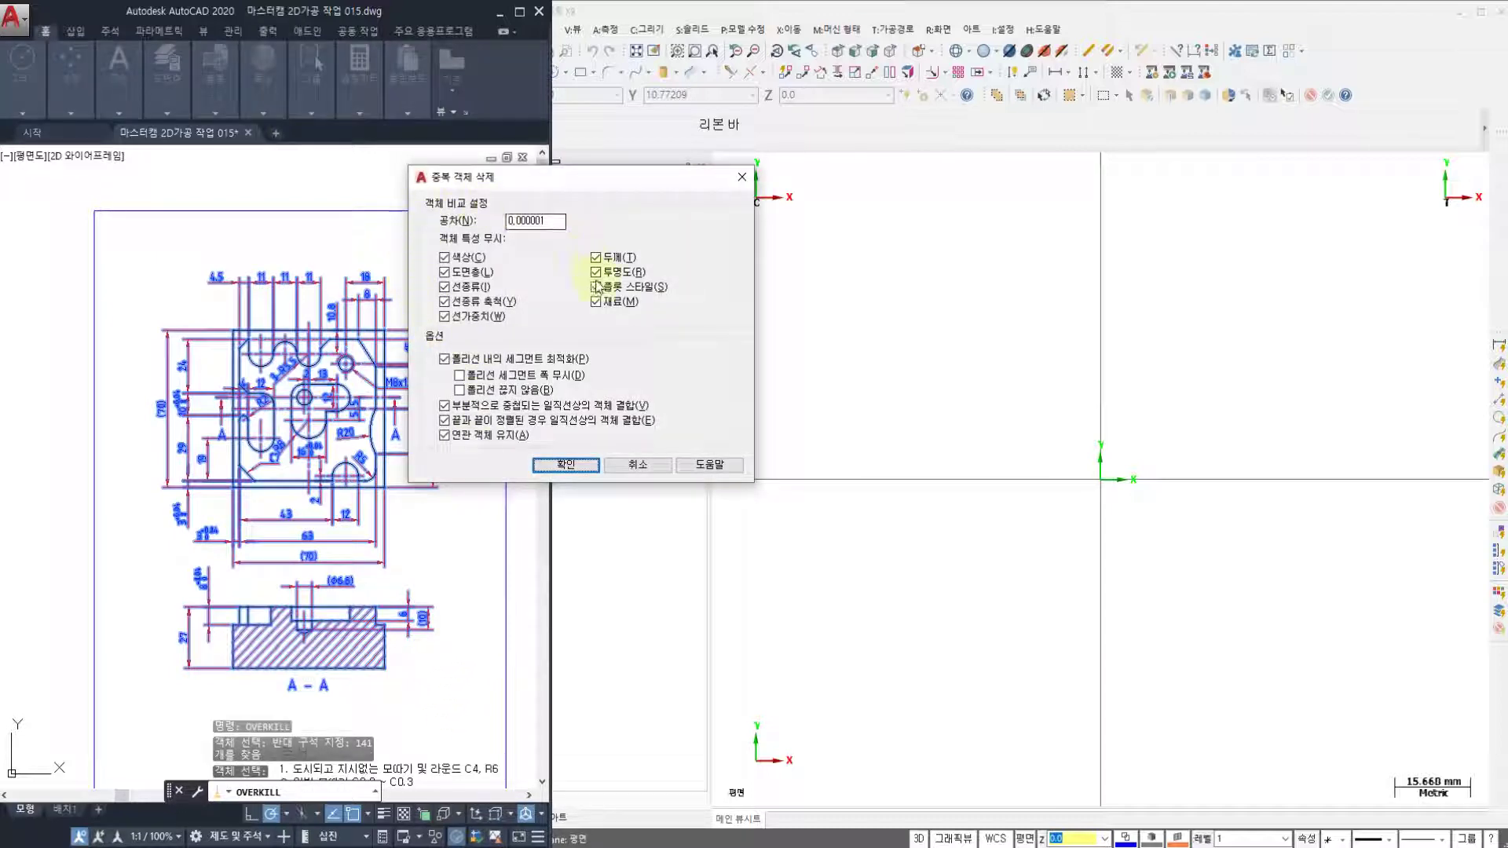
left_click(567, 465)
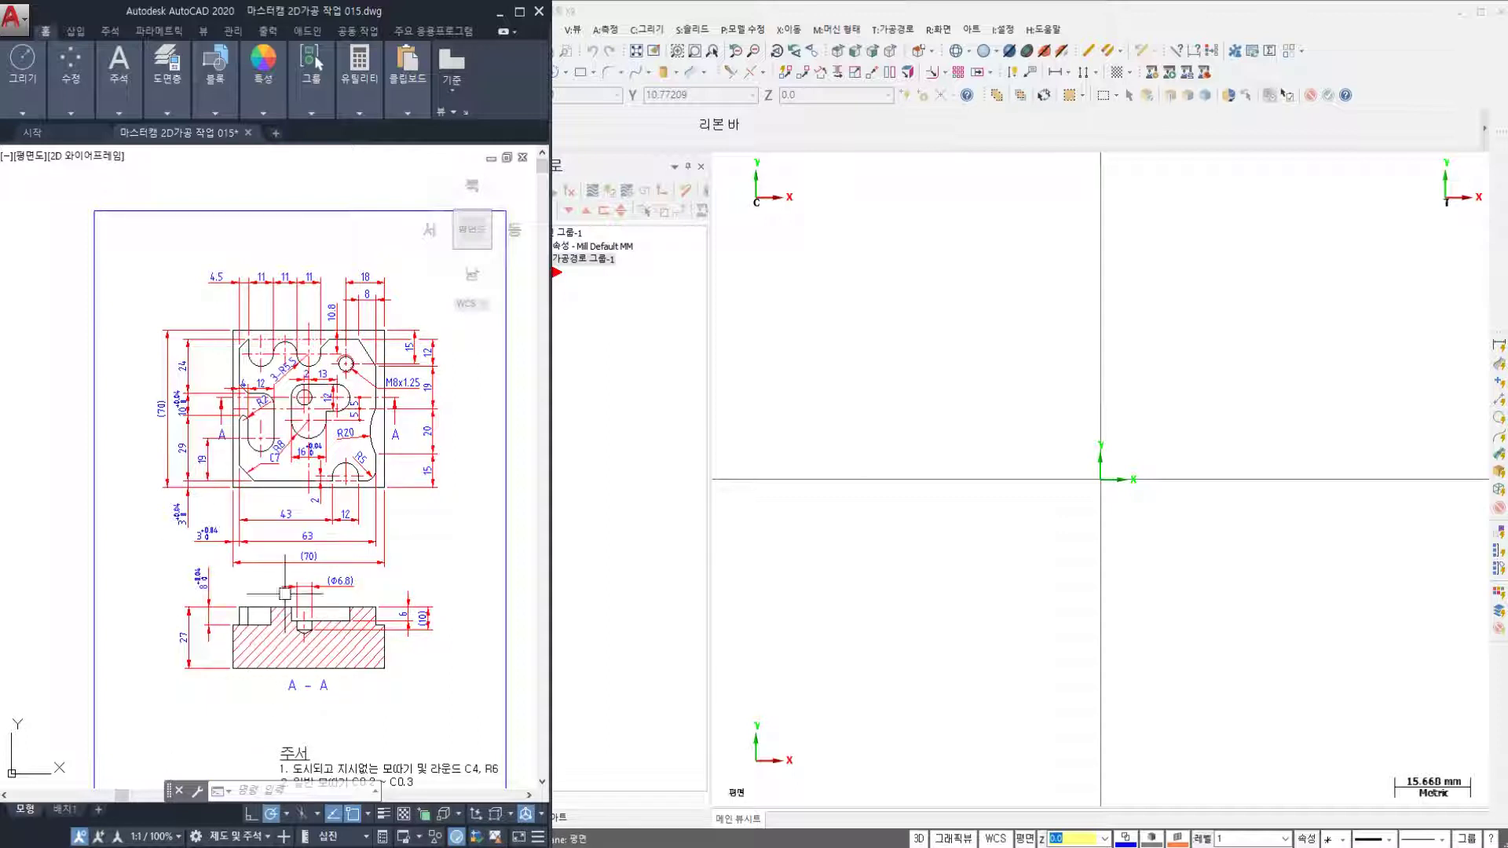
- Save the drawing to the Desktop as 마스터캠 2D가공 작업 015.dwg in AutoCAD 2000/LT2000 format, replacing the existing file
middle_click_drag(324, 471, 290, 466)
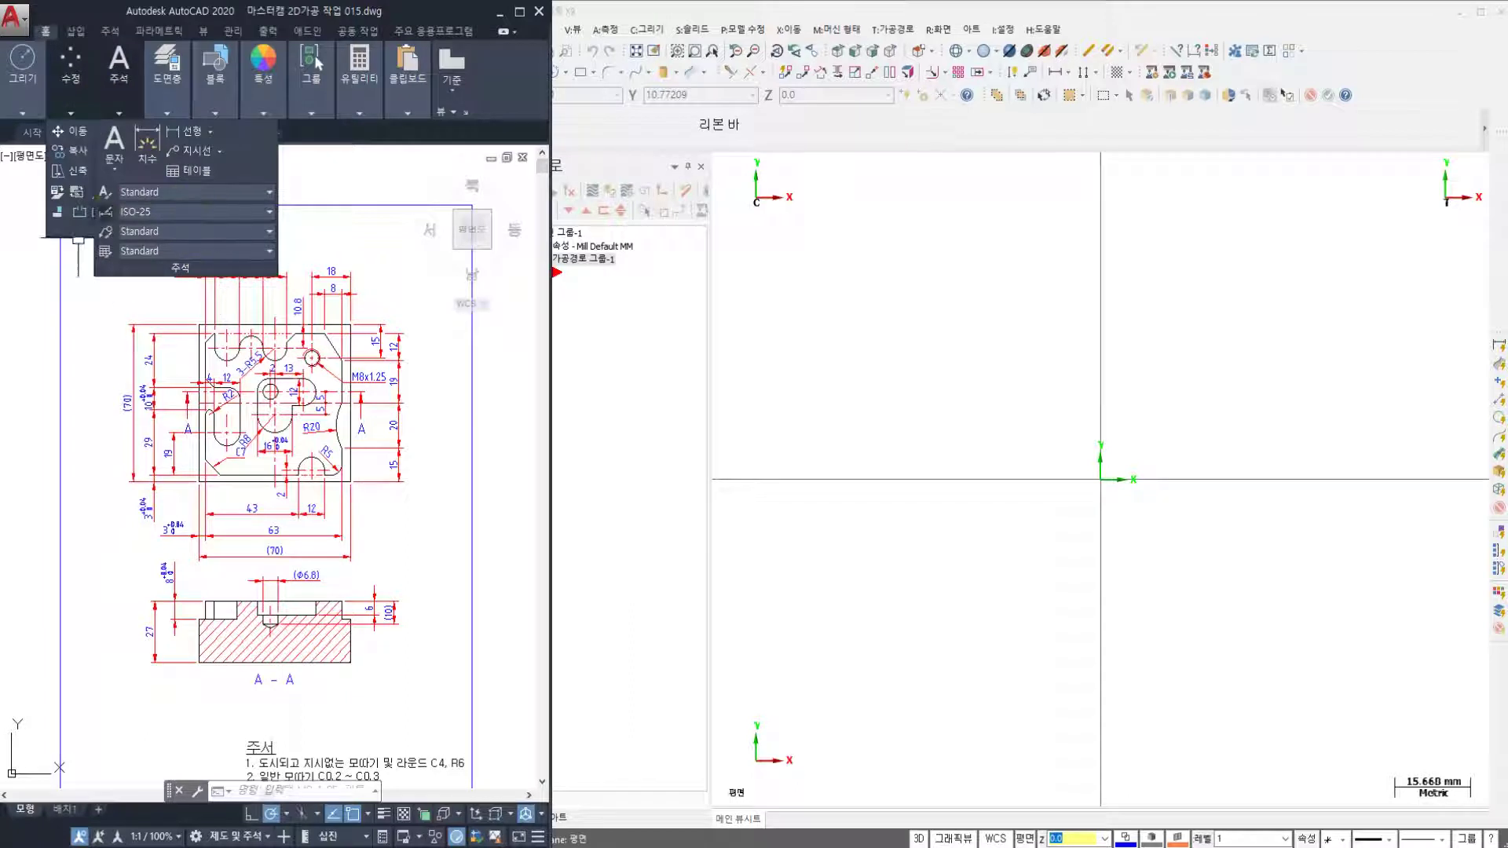
left_click(16, 22)
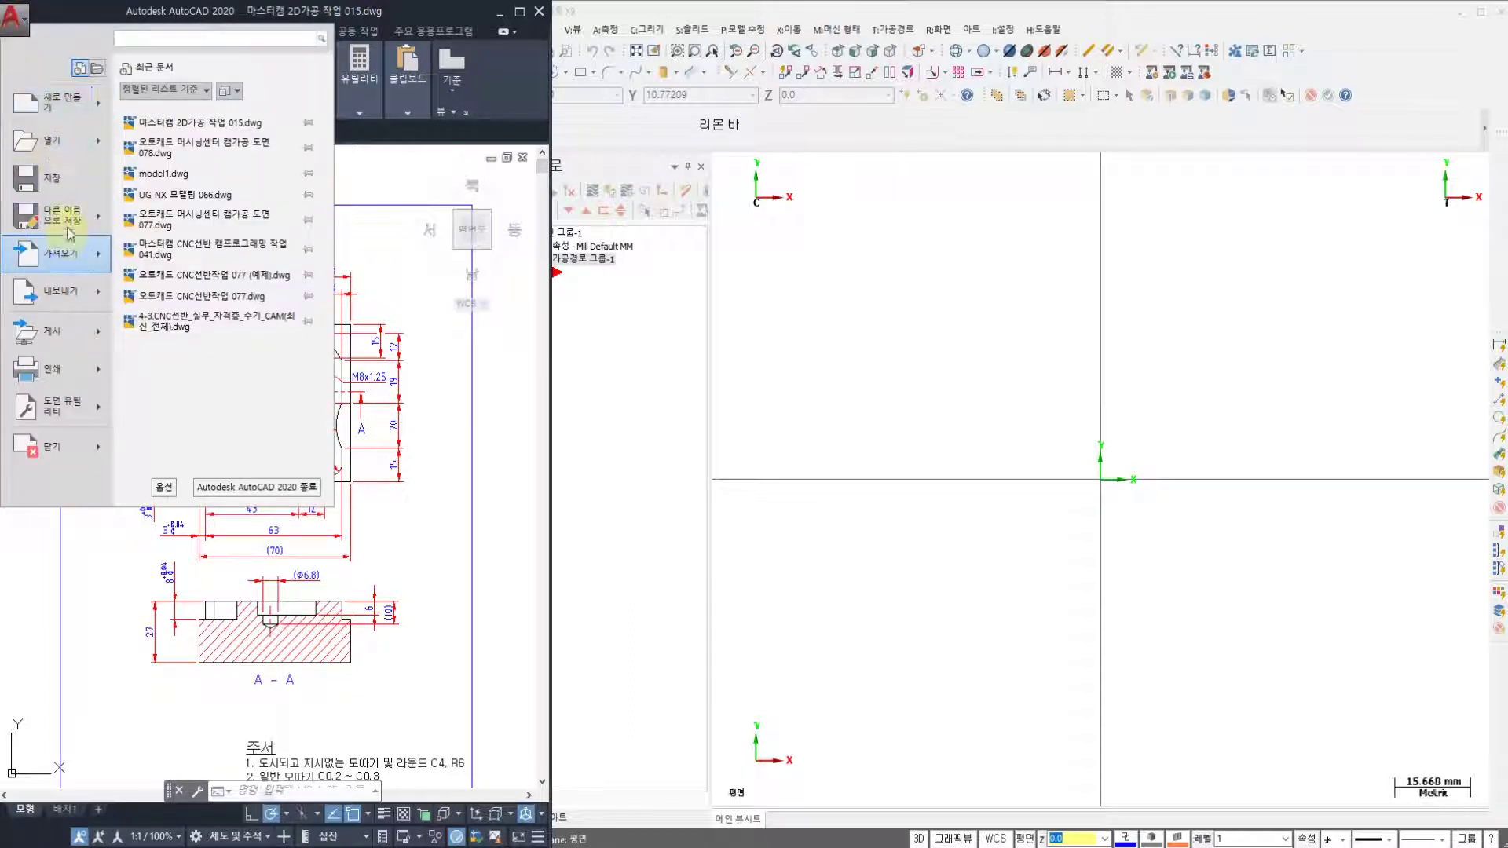
left_click(267, 288)
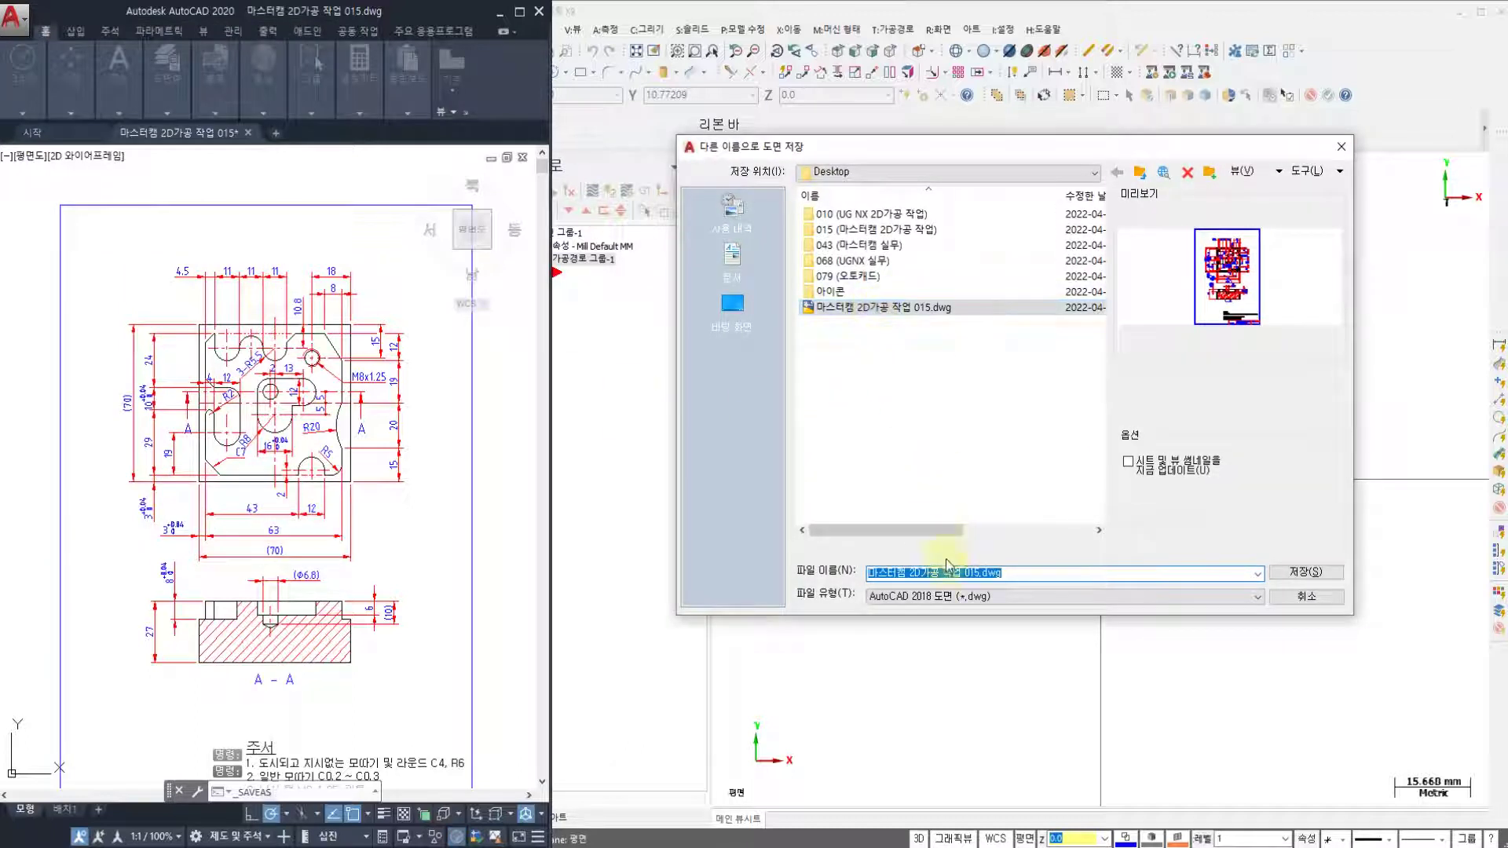
left_click(938, 597)
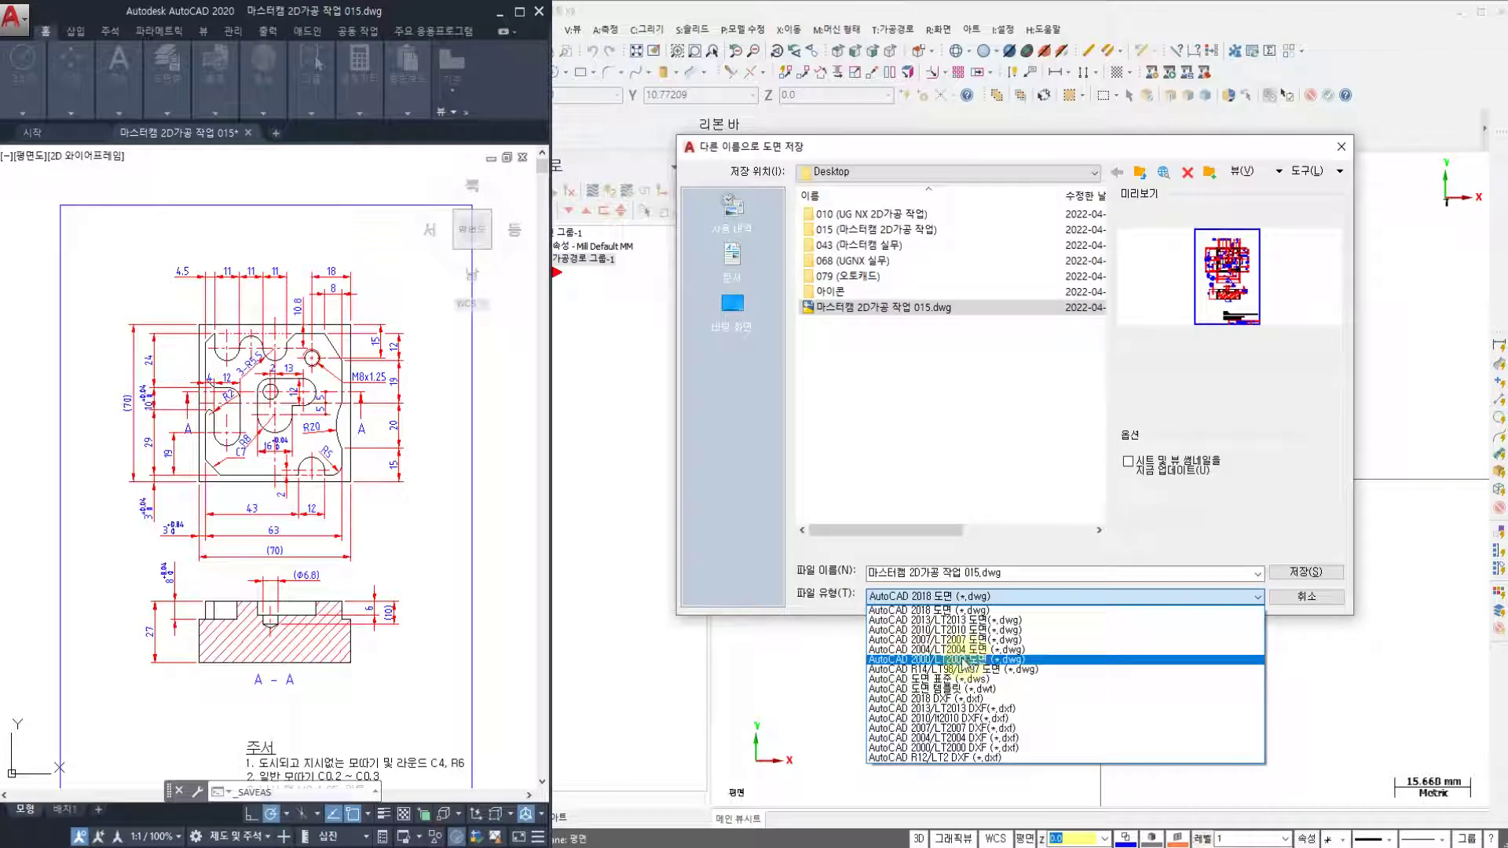
left_click(968, 661)
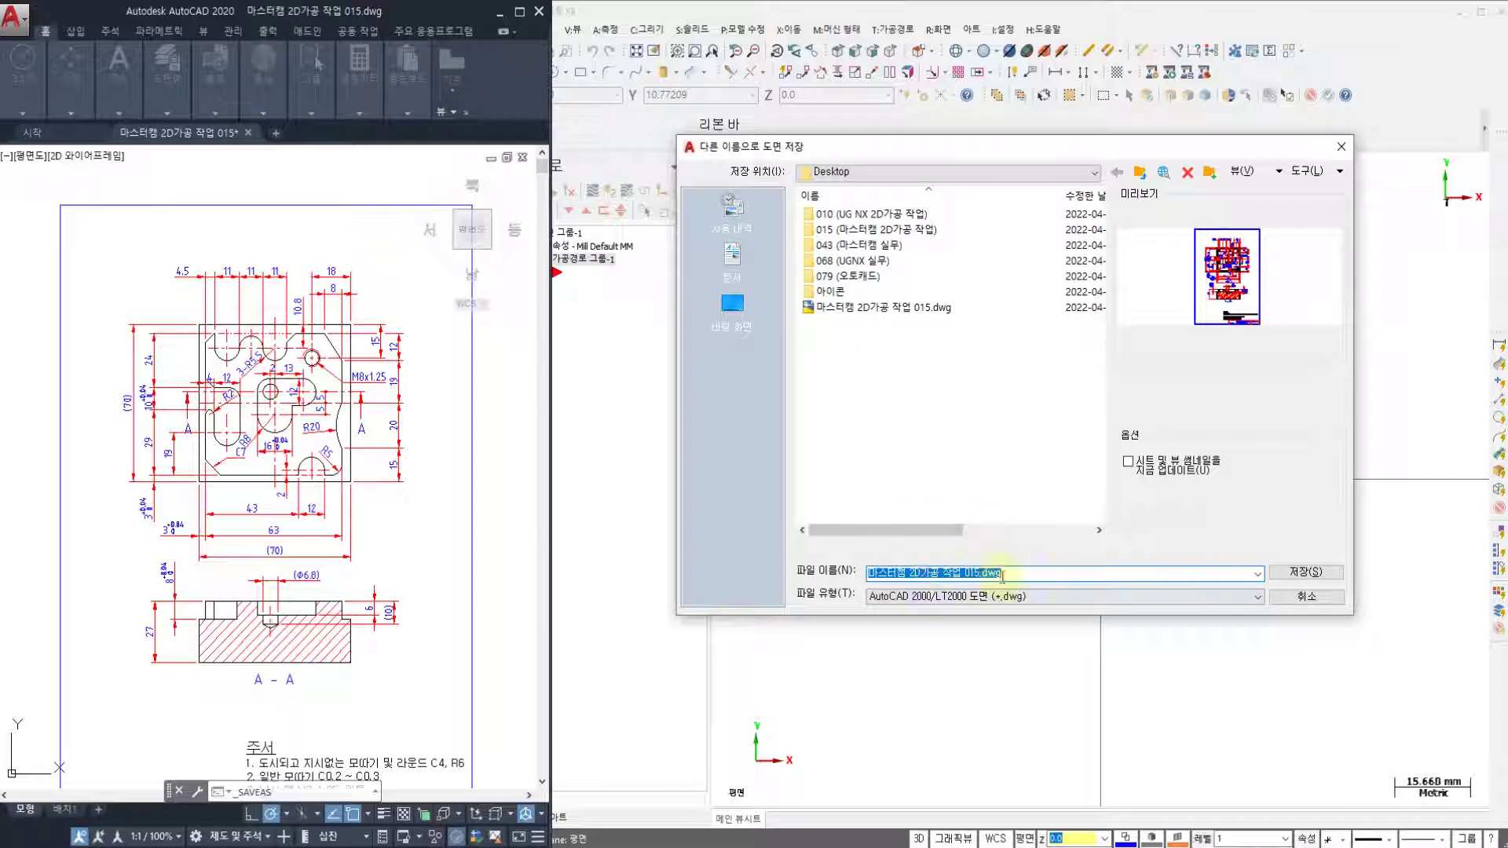
left_click(1318, 580)
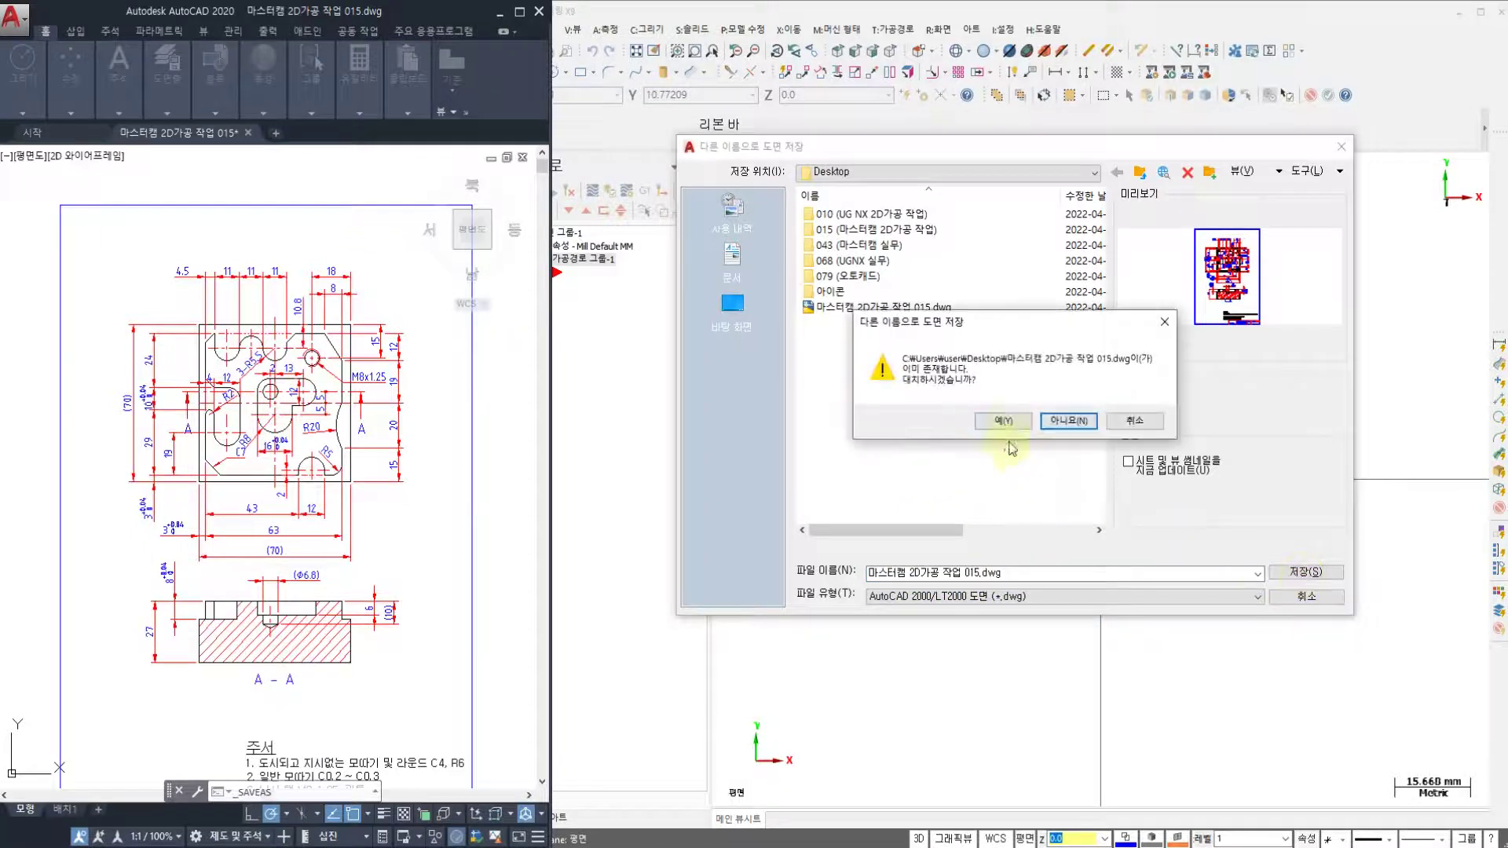
left_click(1010, 422)
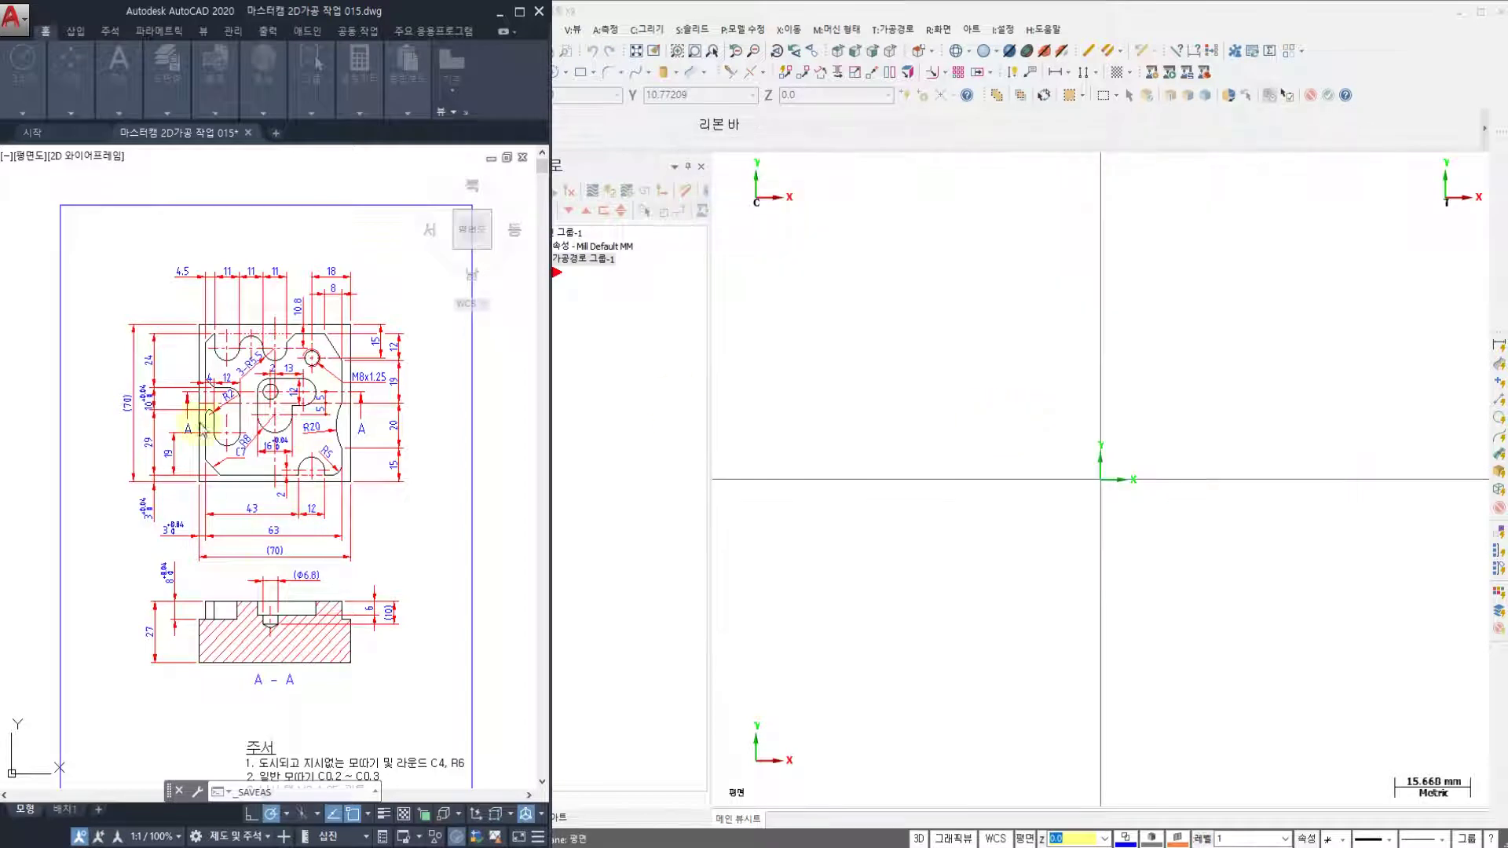
left_click(904, 259)
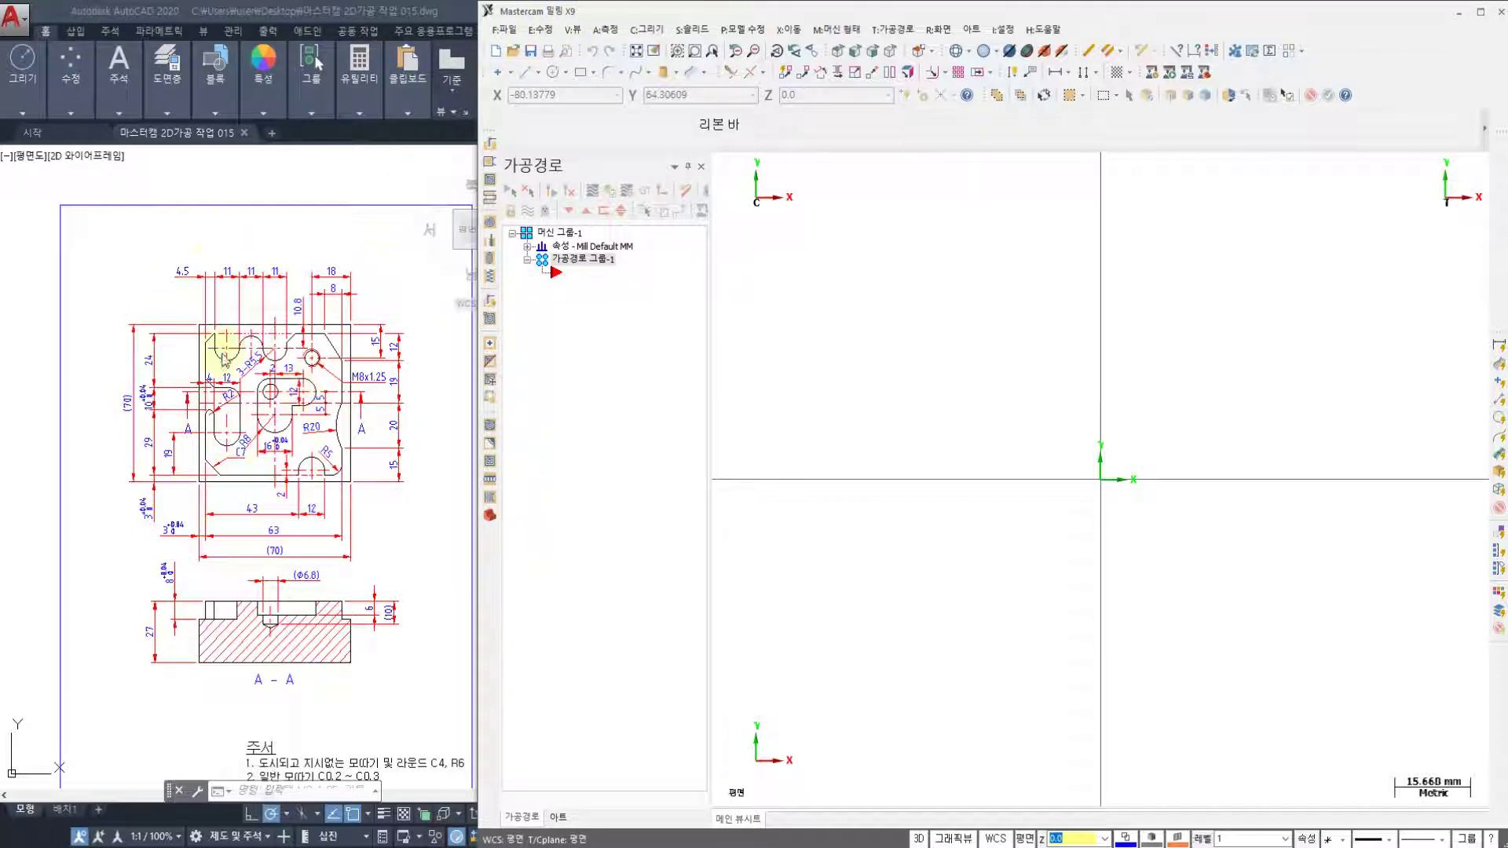
middle_click_drag(980, 408, 862, 410)
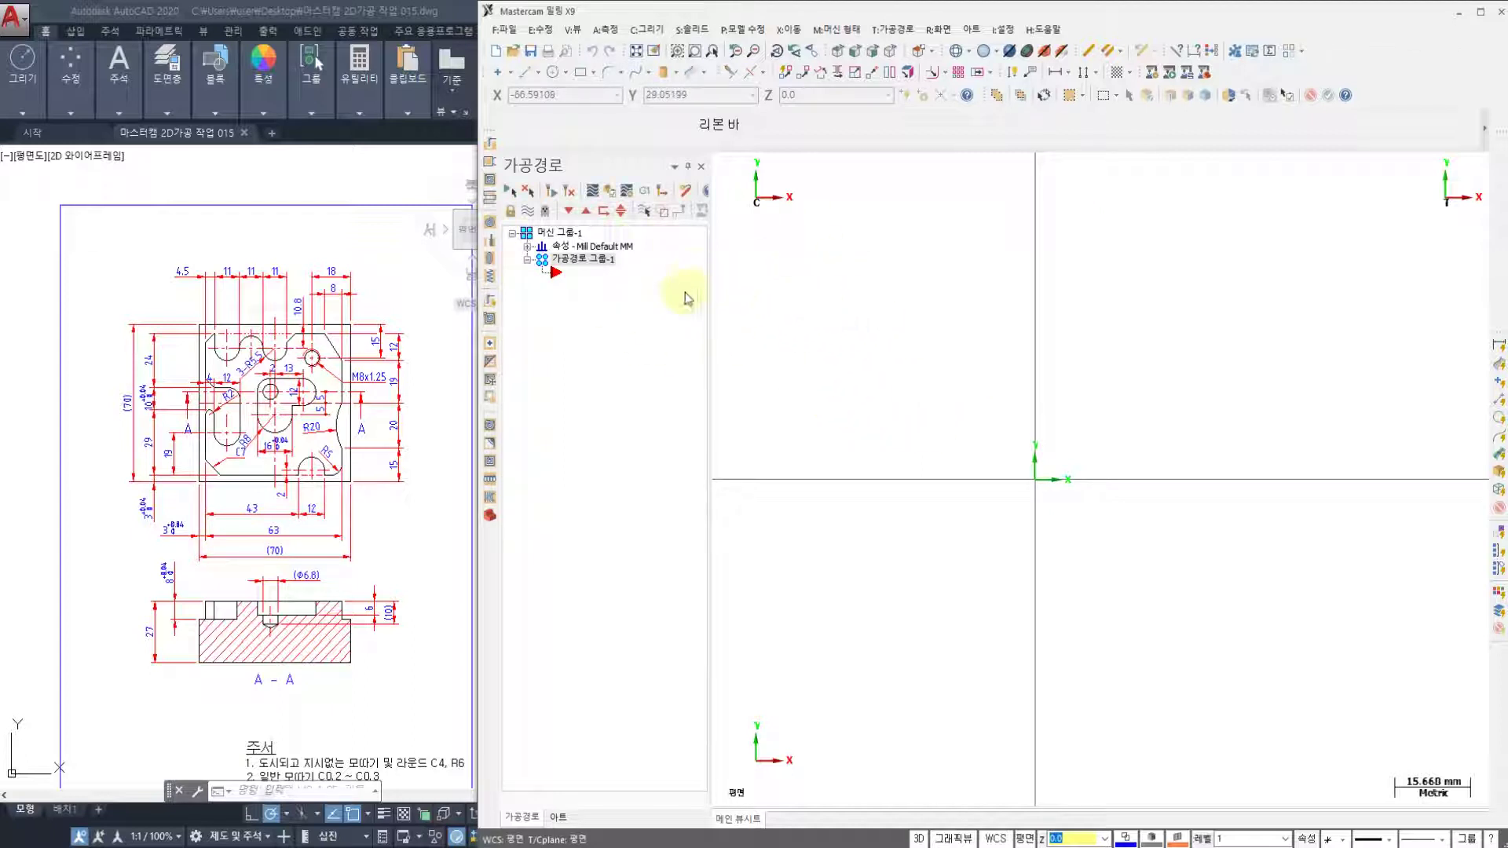
left_click(255, 547)
scroll(289, 529, "up", 2)
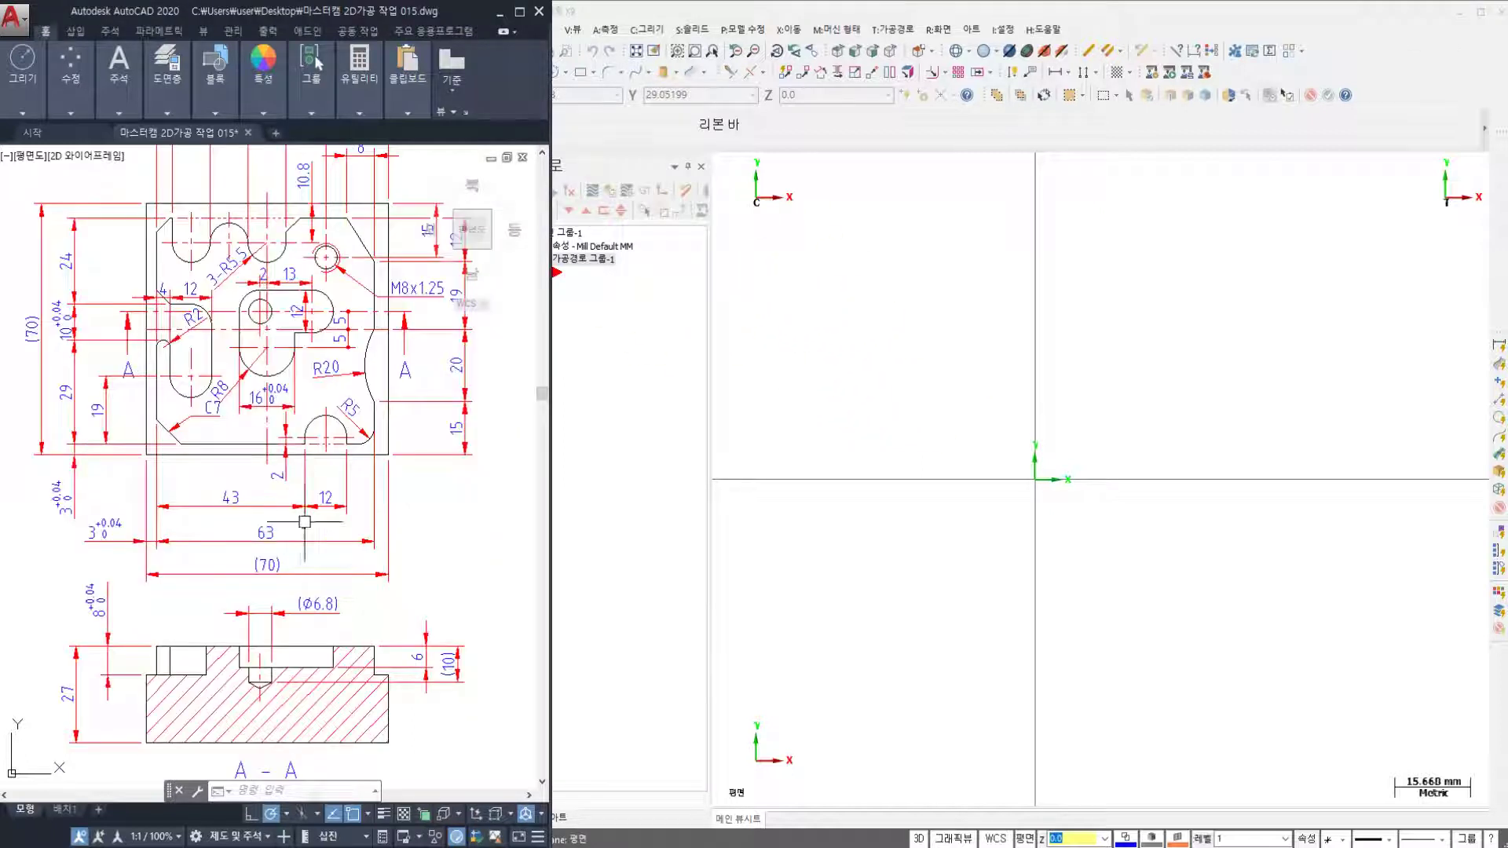
middle_click_drag(305, 521, 307, 559)
- Switch to Mastercam and open the AutoCAD file 마스터캠 2D가공 작업 015.dwg from the Desktop
left_click(1109, 402)
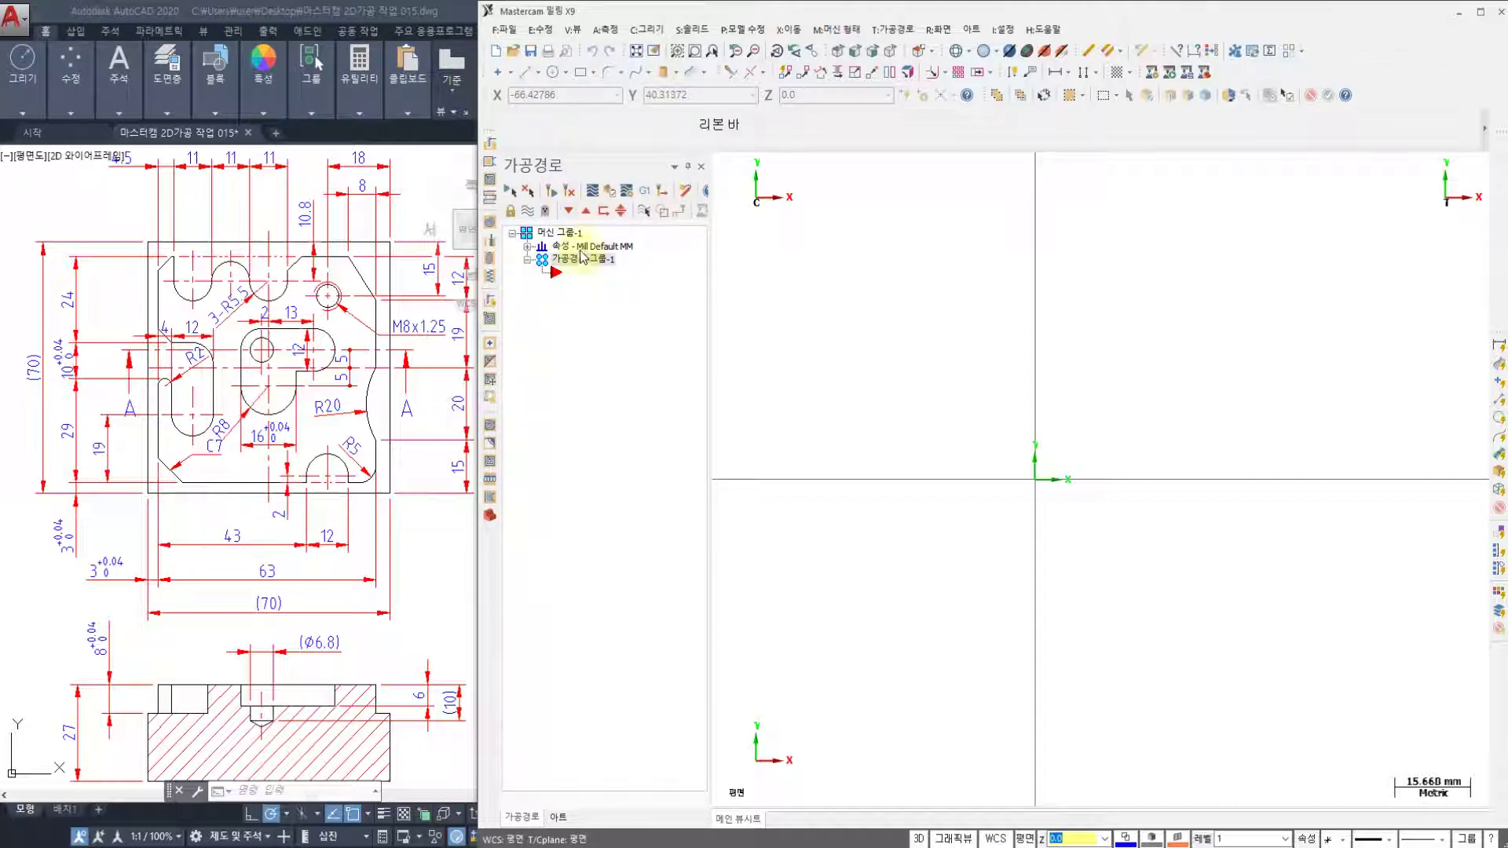
left_click(514, 51)
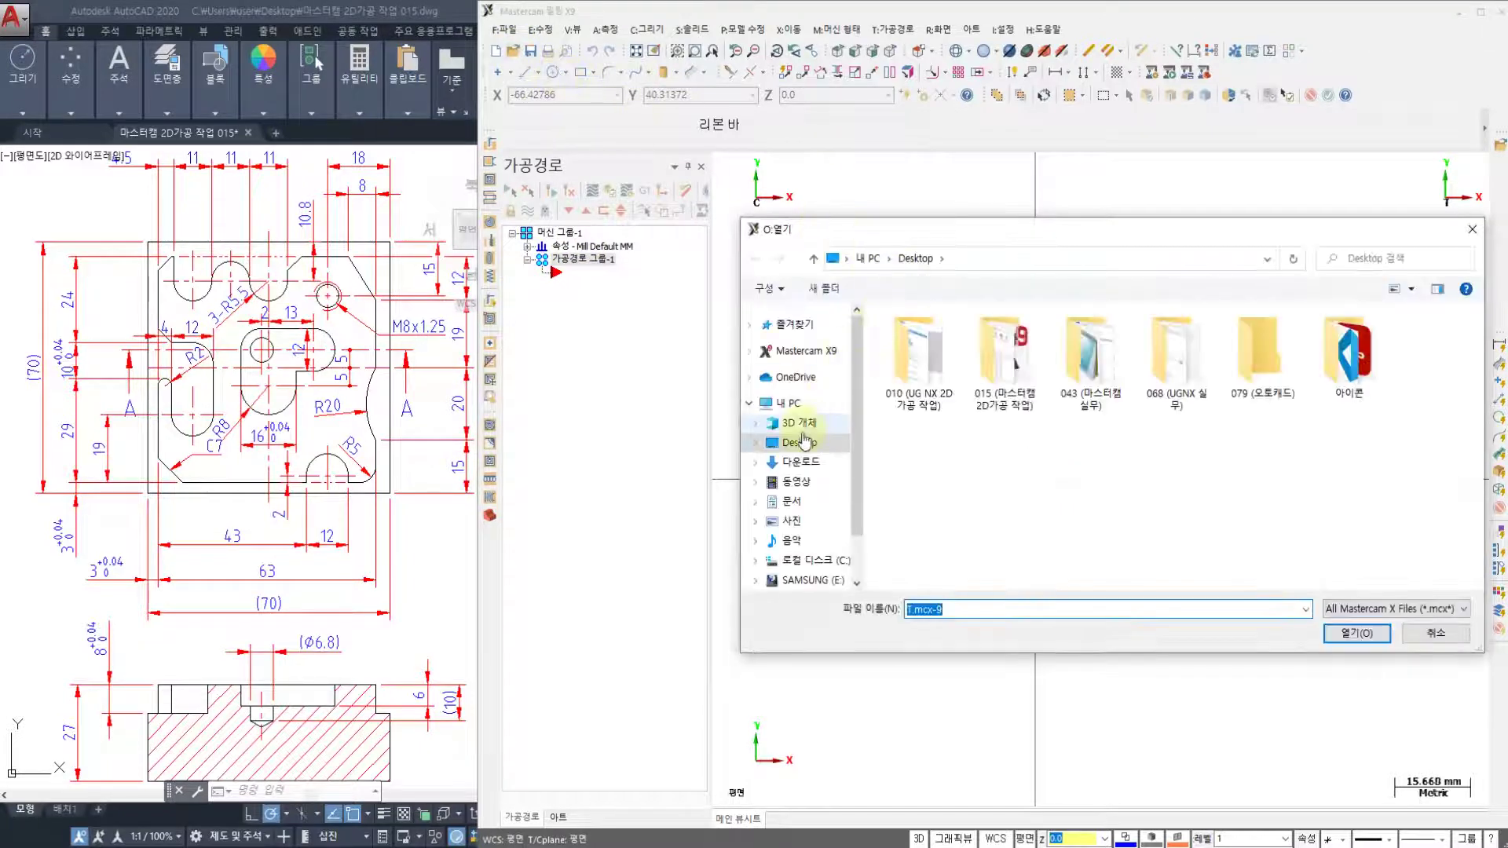
left_click(799, 445)
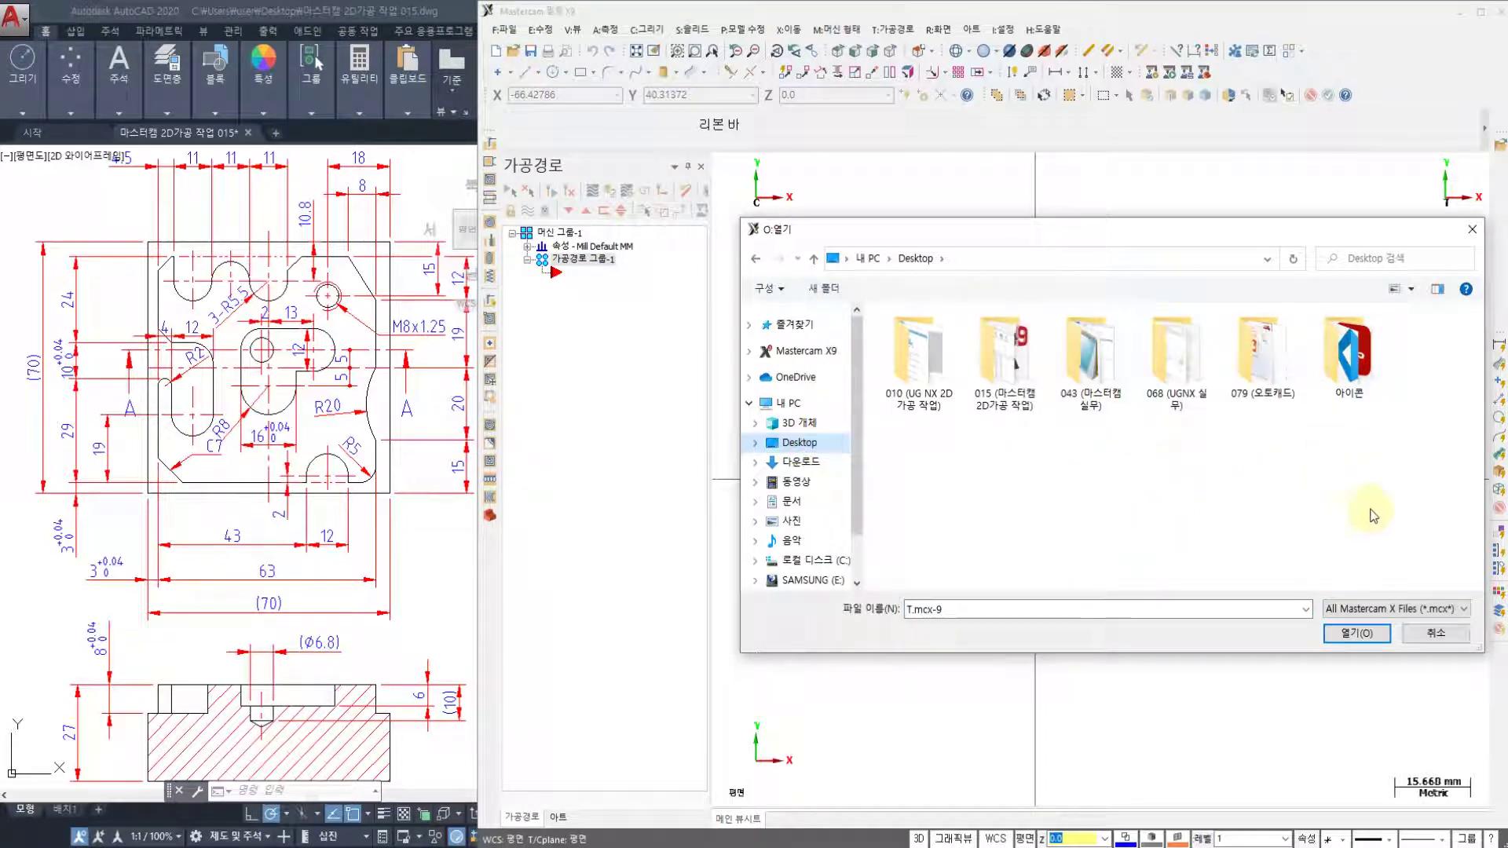
left_click(1394, 609)
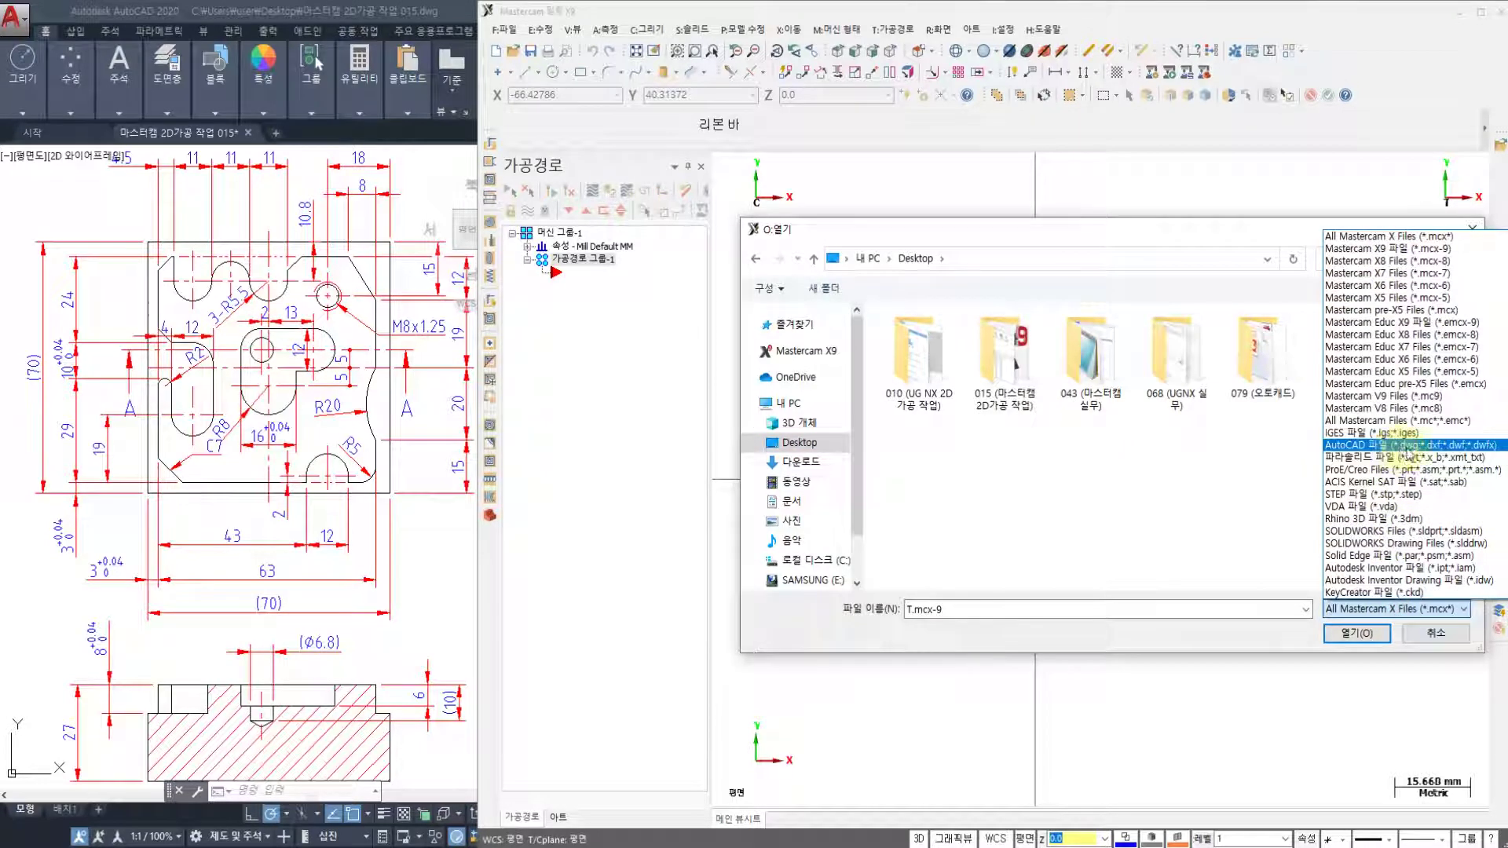
left_click(1402, 446)
left_click(1419, 343)
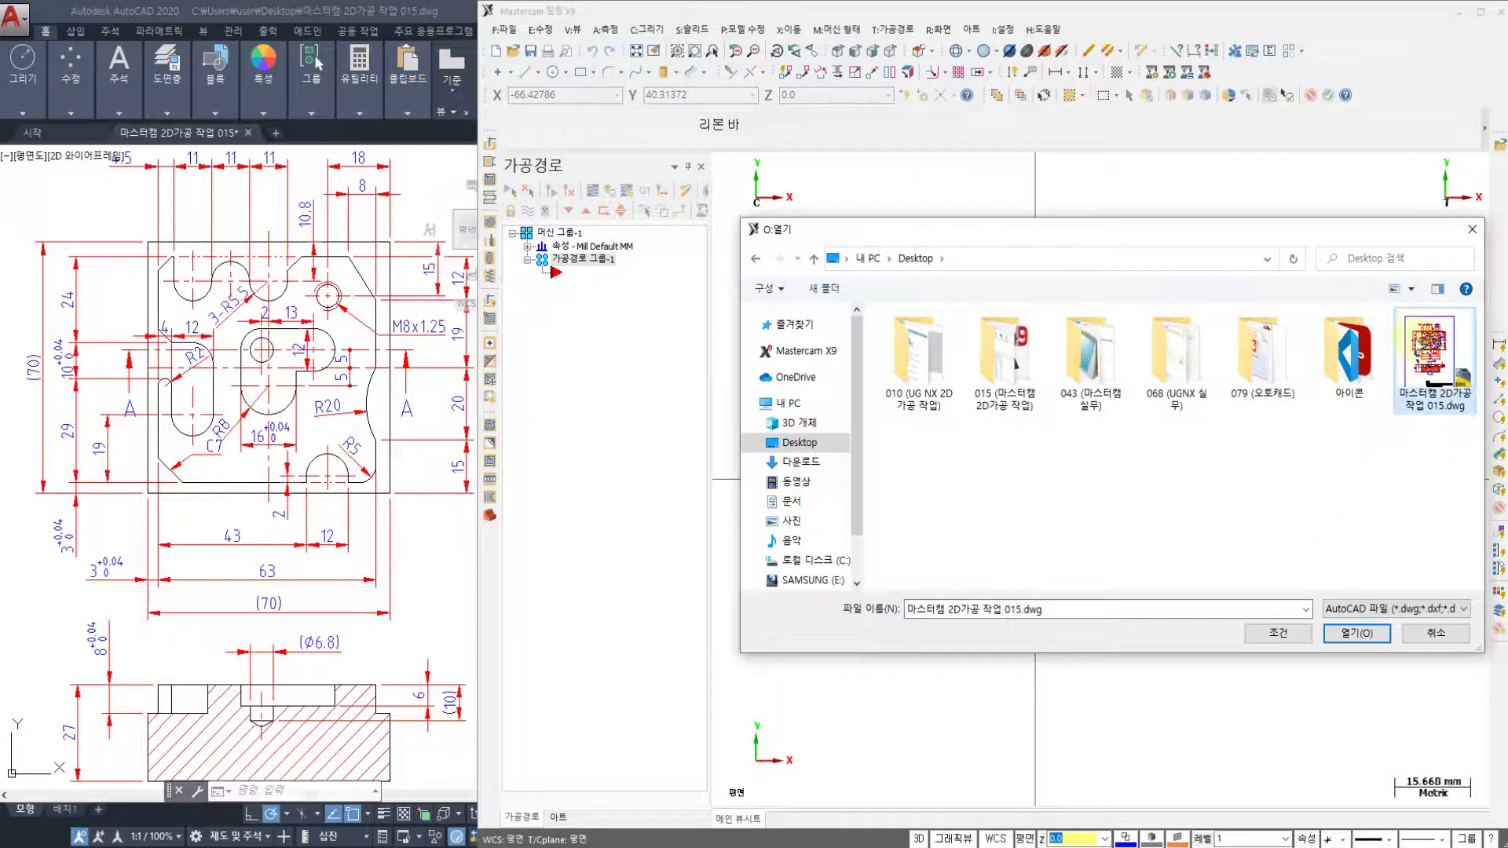
left_click(1358, 633)
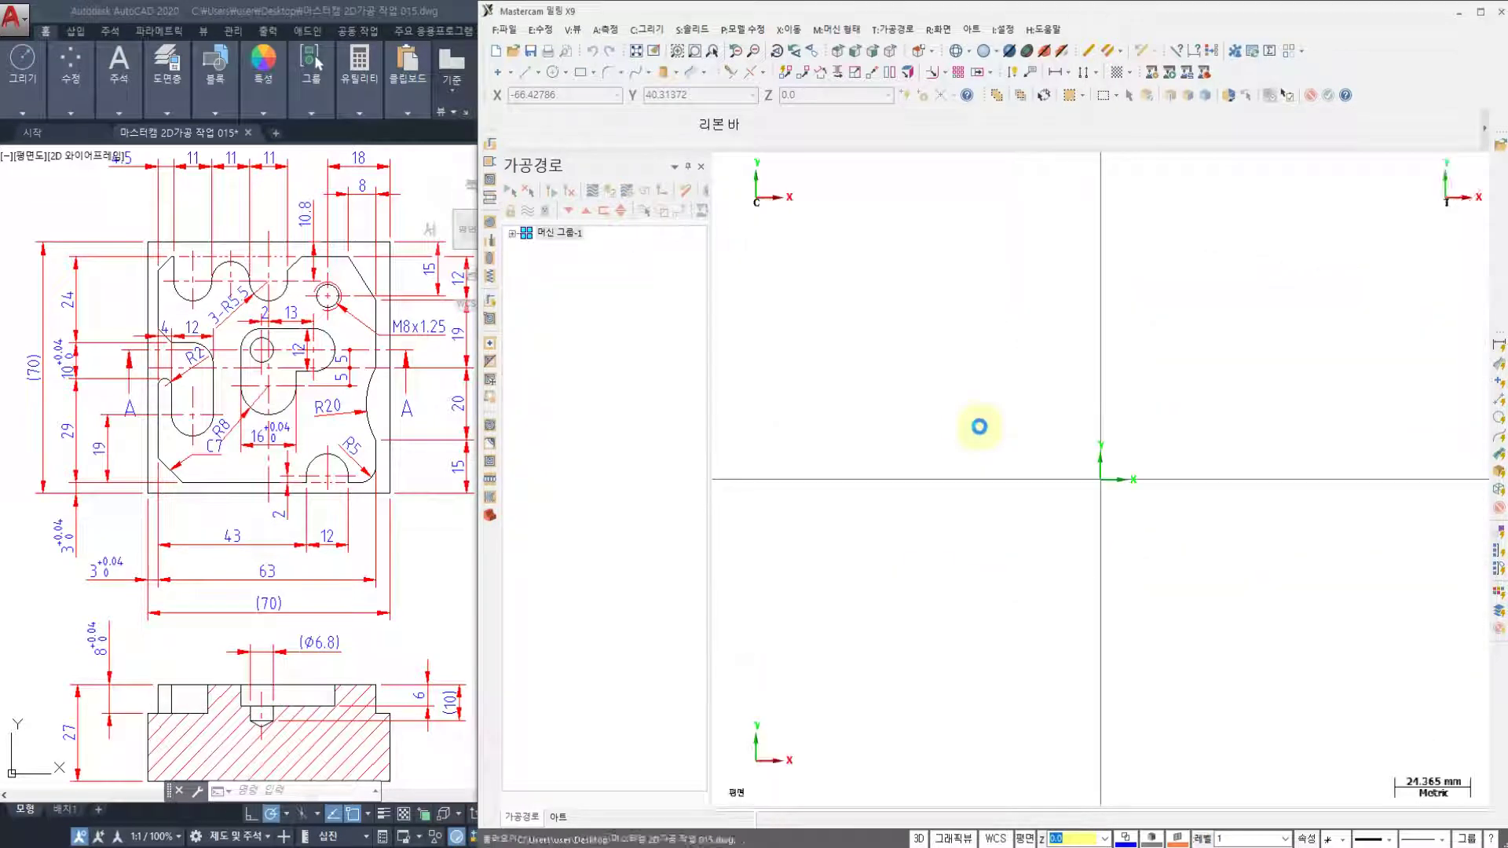
scroll(987, 407, "down", 3)
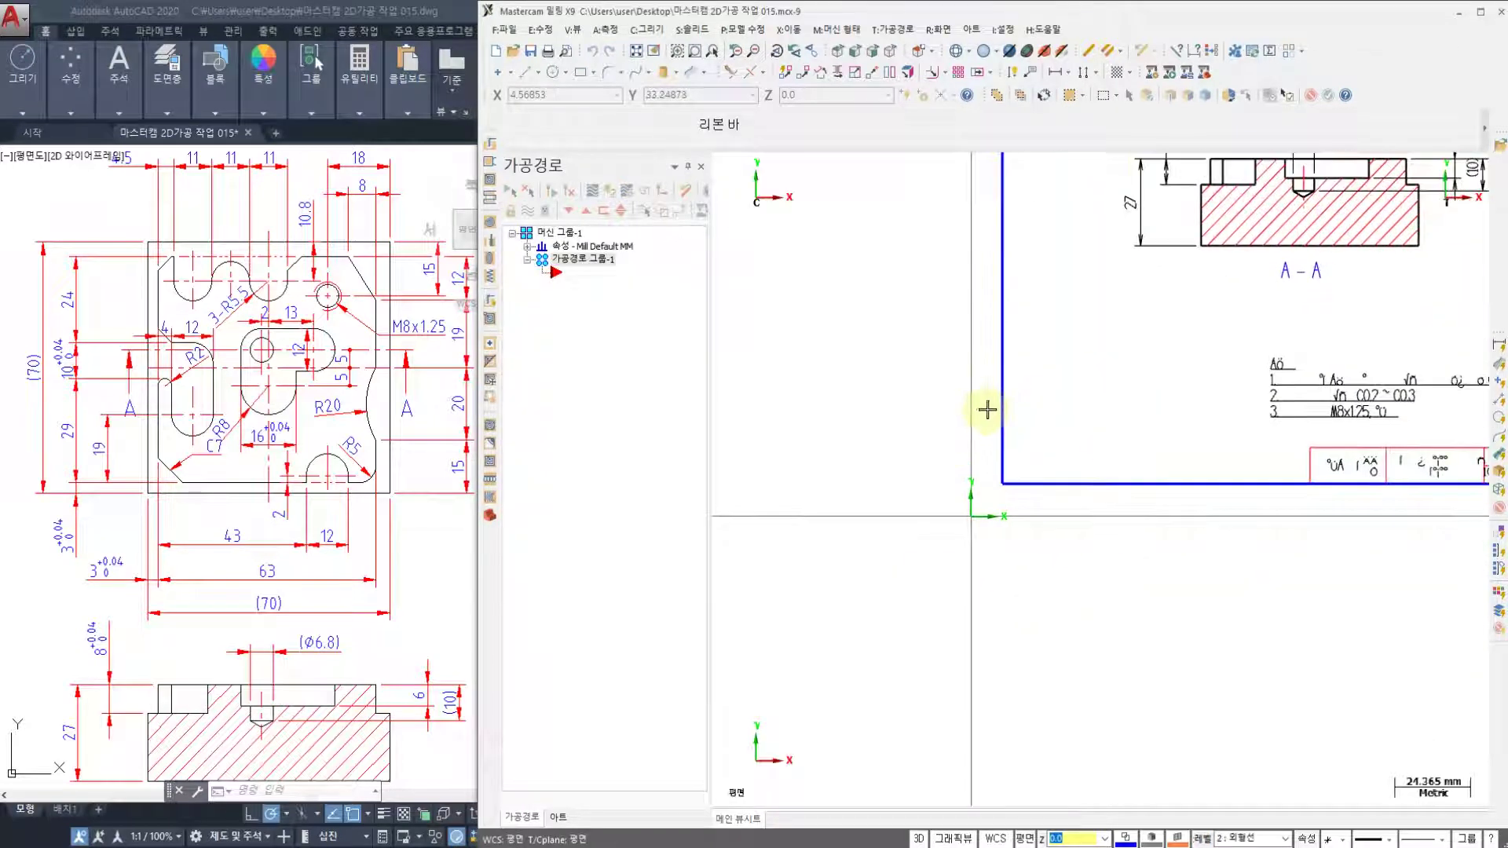
- Compare where the drawing lies relative to the coordinate origin in AutoCAD and in Mastercam
left_click(302, 544)
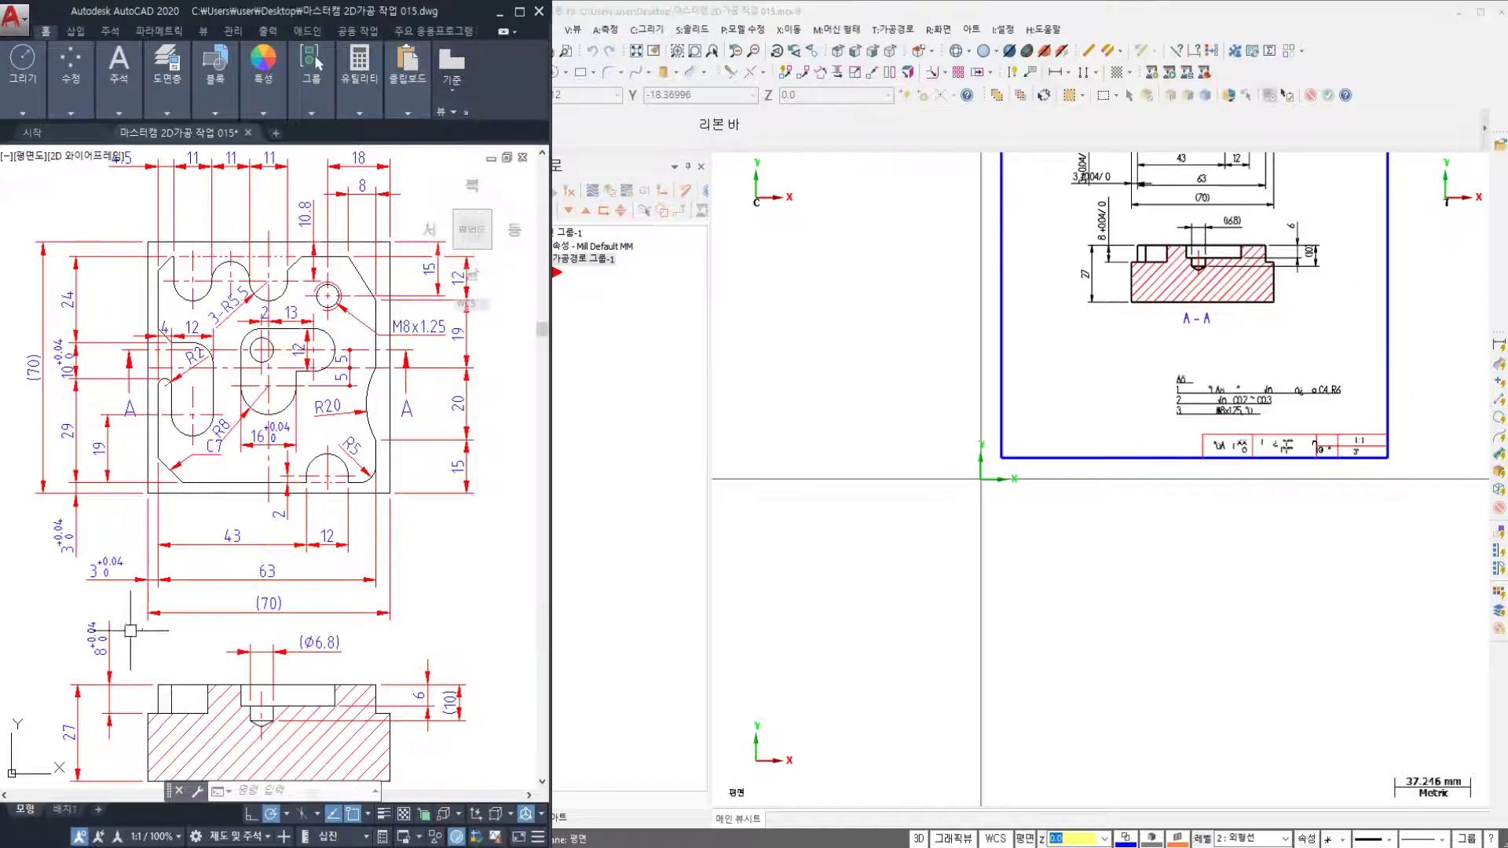
middle_click_drag(130, 630, 370, 413)
middle_click_drag(252, 653, 257, 423)
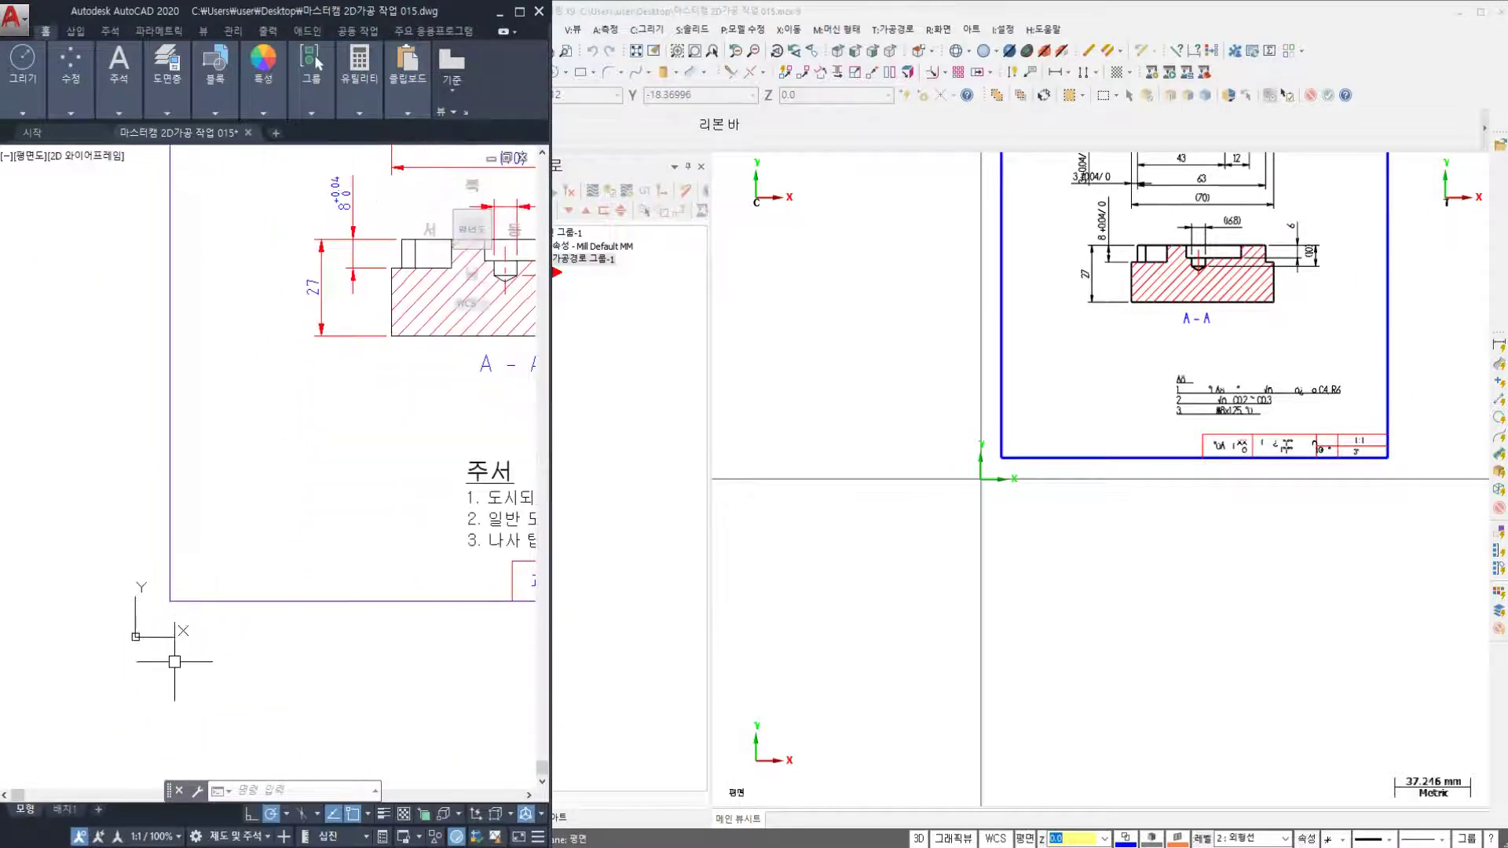
middle_click_drag(276, 545, 152, 728)
middle_click_drag(290, 508, 408, 421)
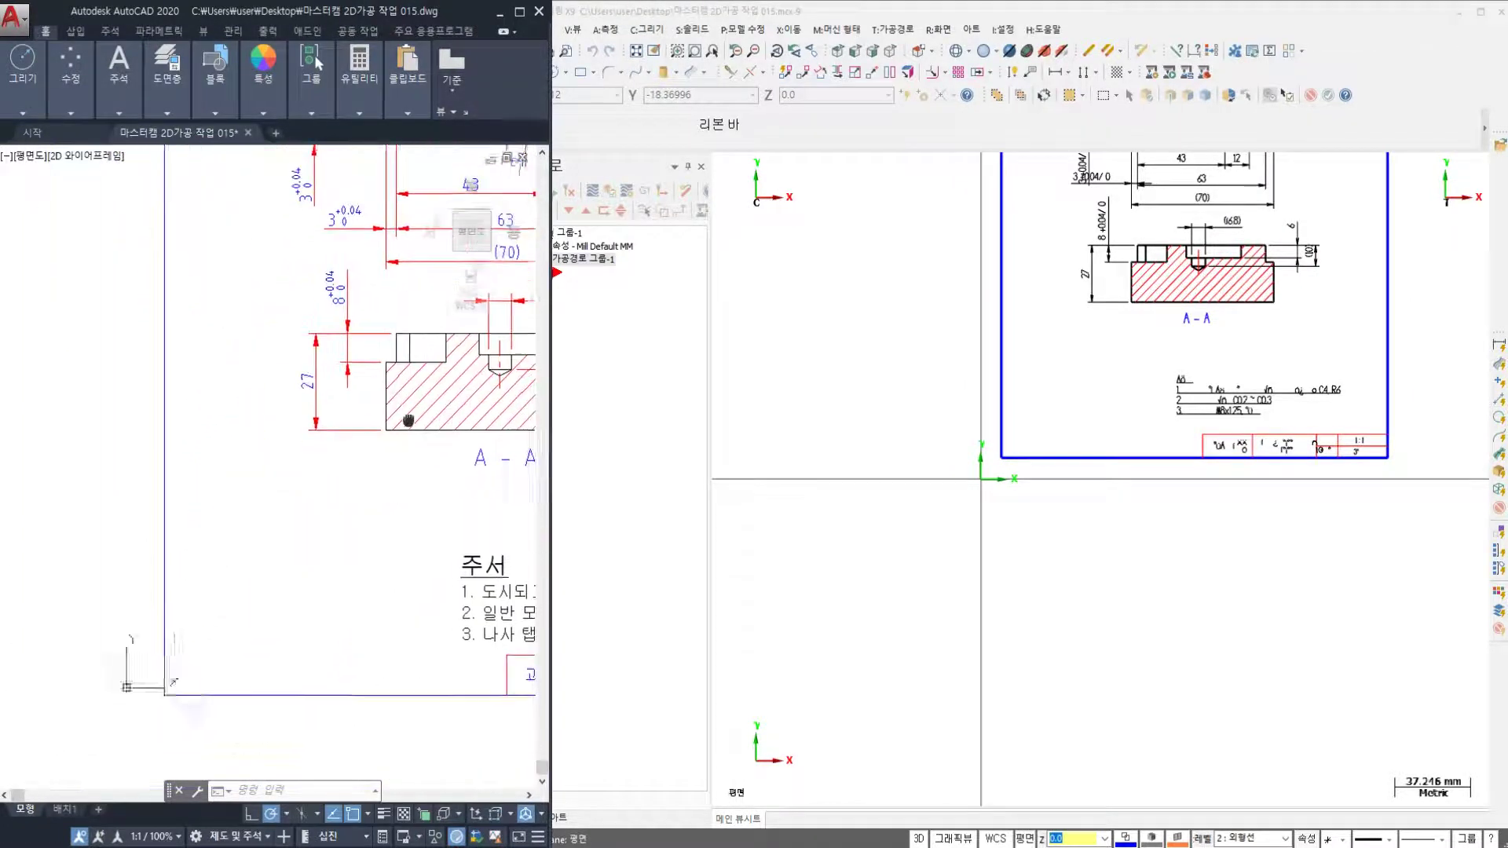
middle_click_drag(398, 494, 245, 726)
middle_click_drag(329, 488, 304, 624)
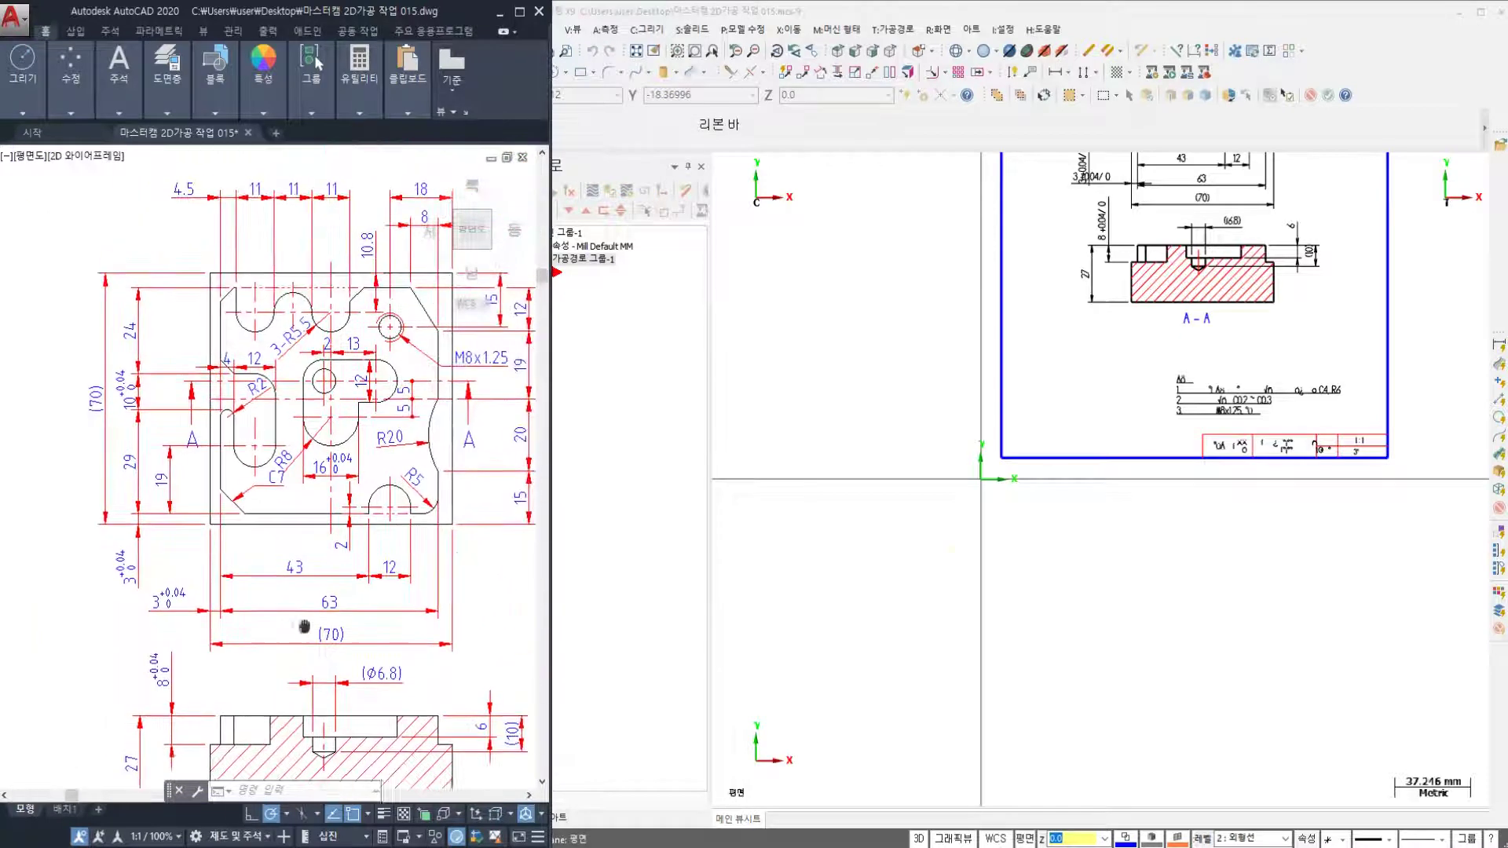
left_click(932, 610)
middle_click_drag(1178, 456, 1049, 658)
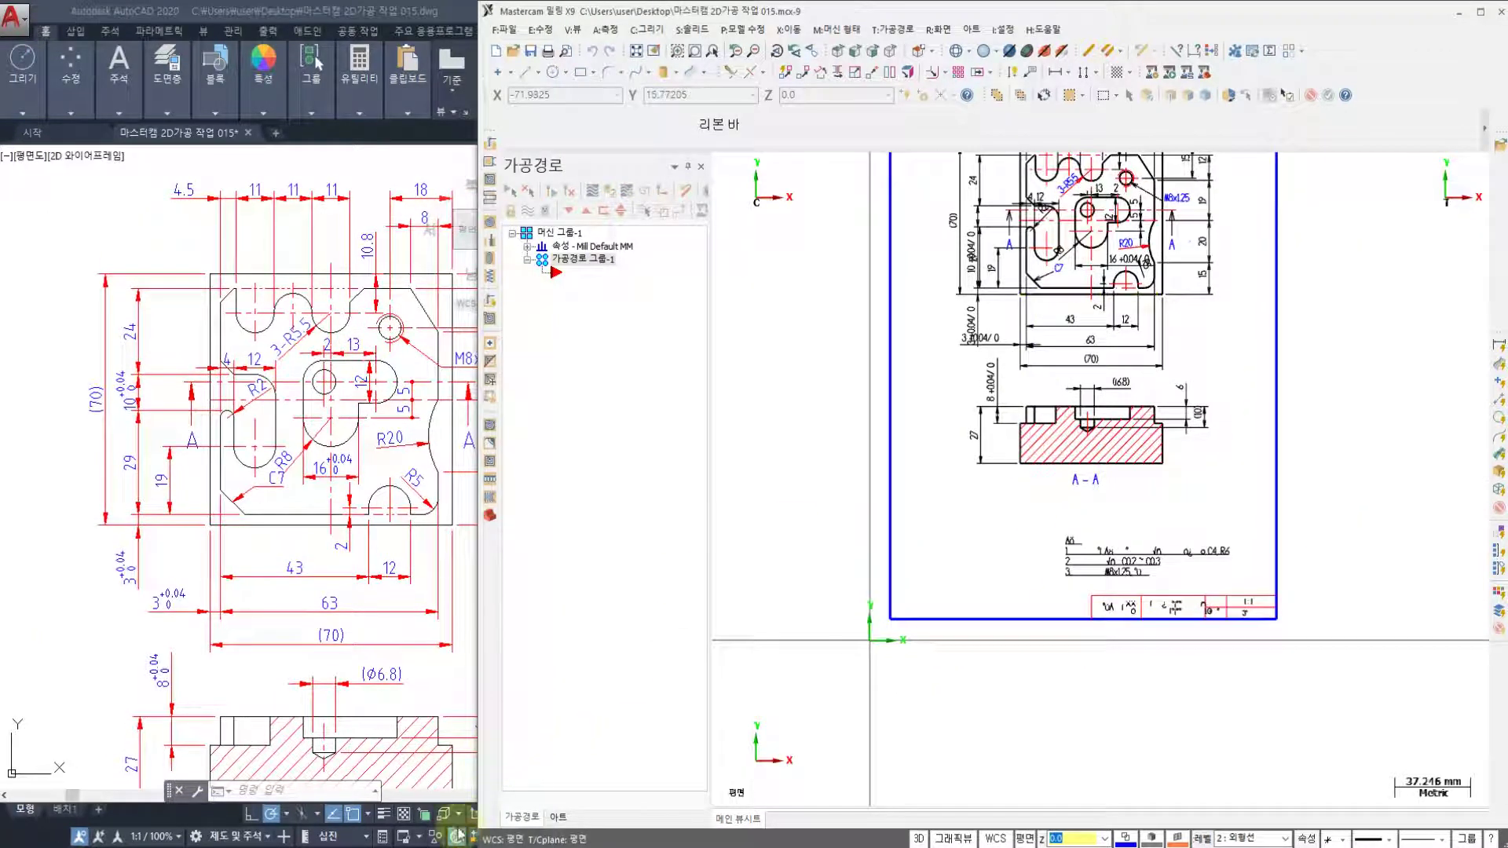
- Switch to the PDF drawing in Adobe Acrobat Reader and examine the zero-point marker at the plan view's lower-left corner
left_click(432, 847)
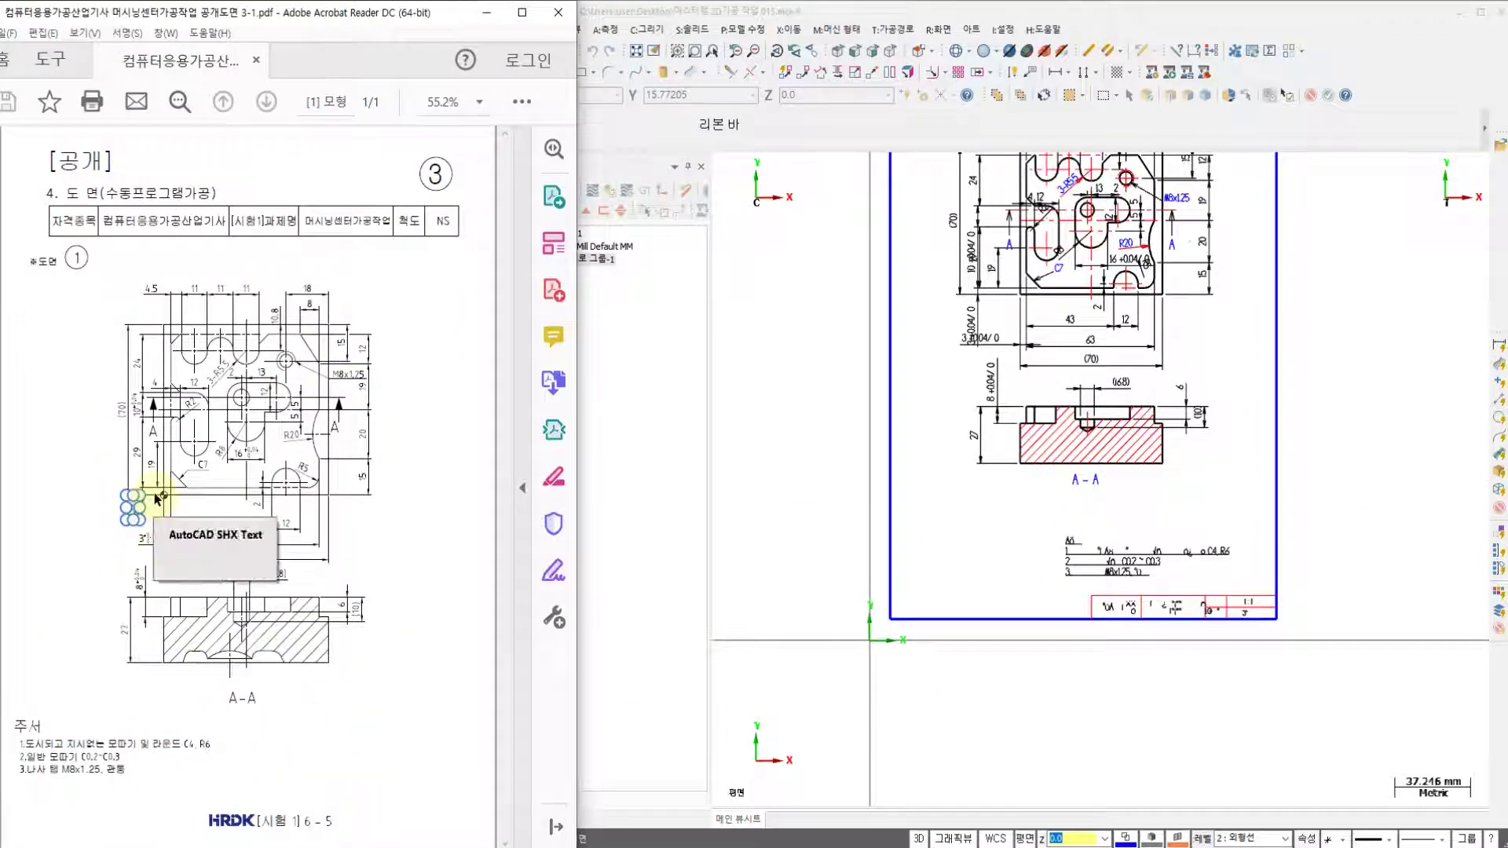
scroll(158, 508, "up", 4, "ctrl")
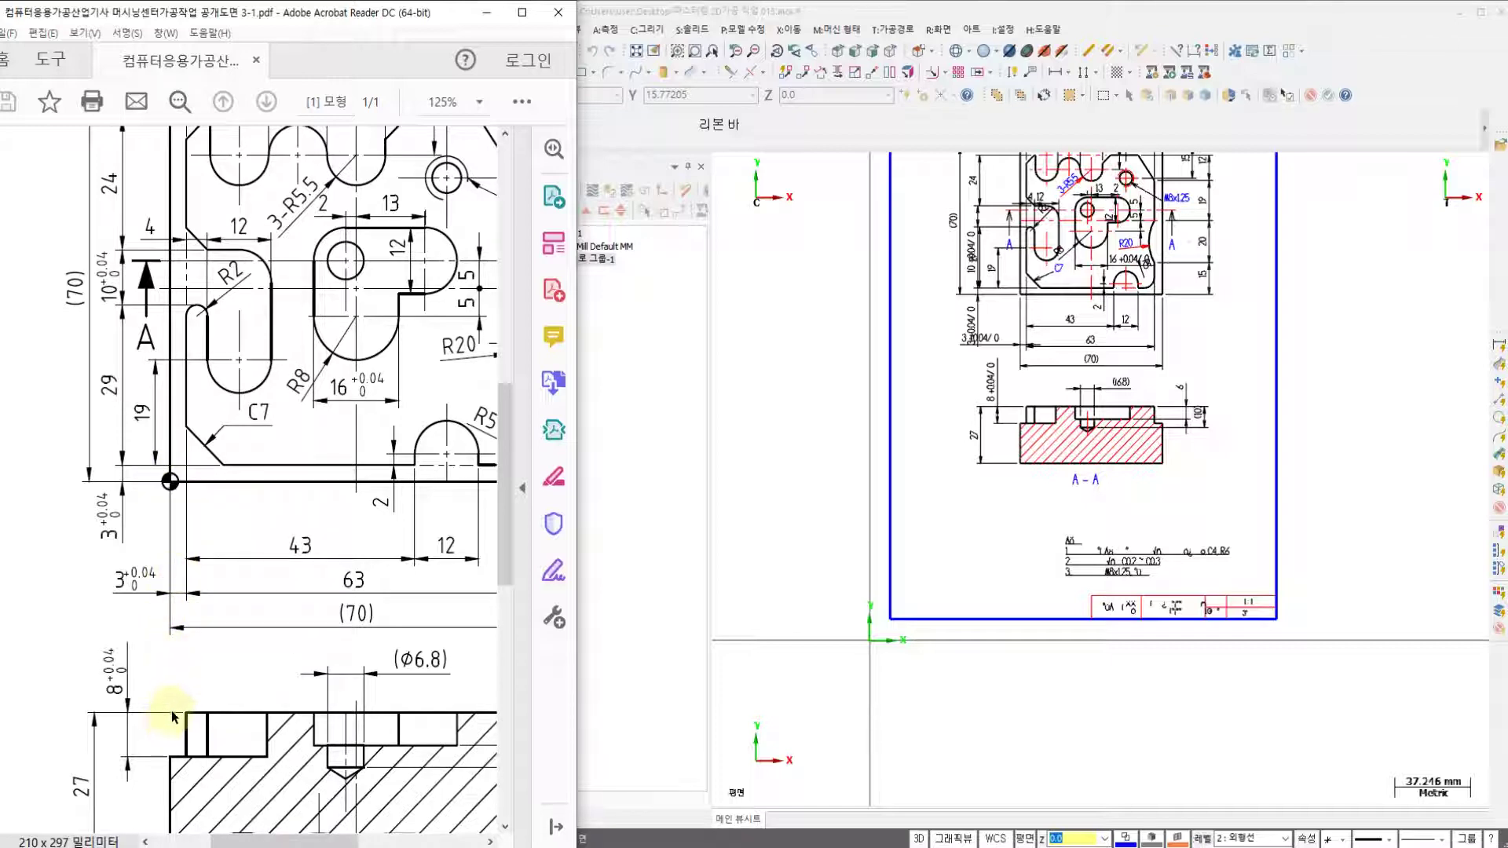
left_click(1000, 512)
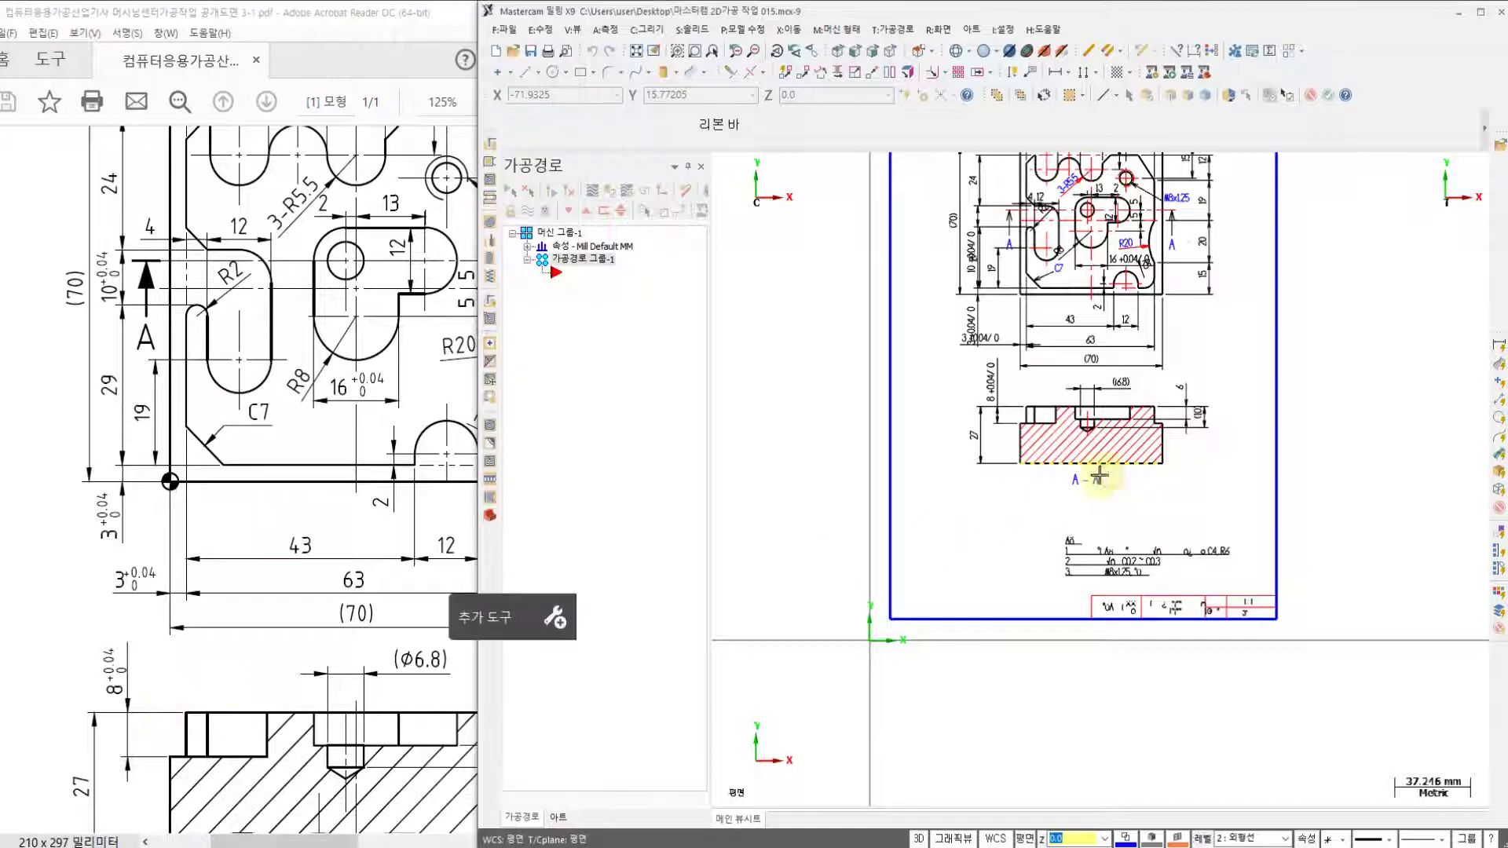
- In Mastercam, move all geometry to the origin using the lower-left corner of the plan view's outer square as the base point
scroll(978, 444, "up", 5)
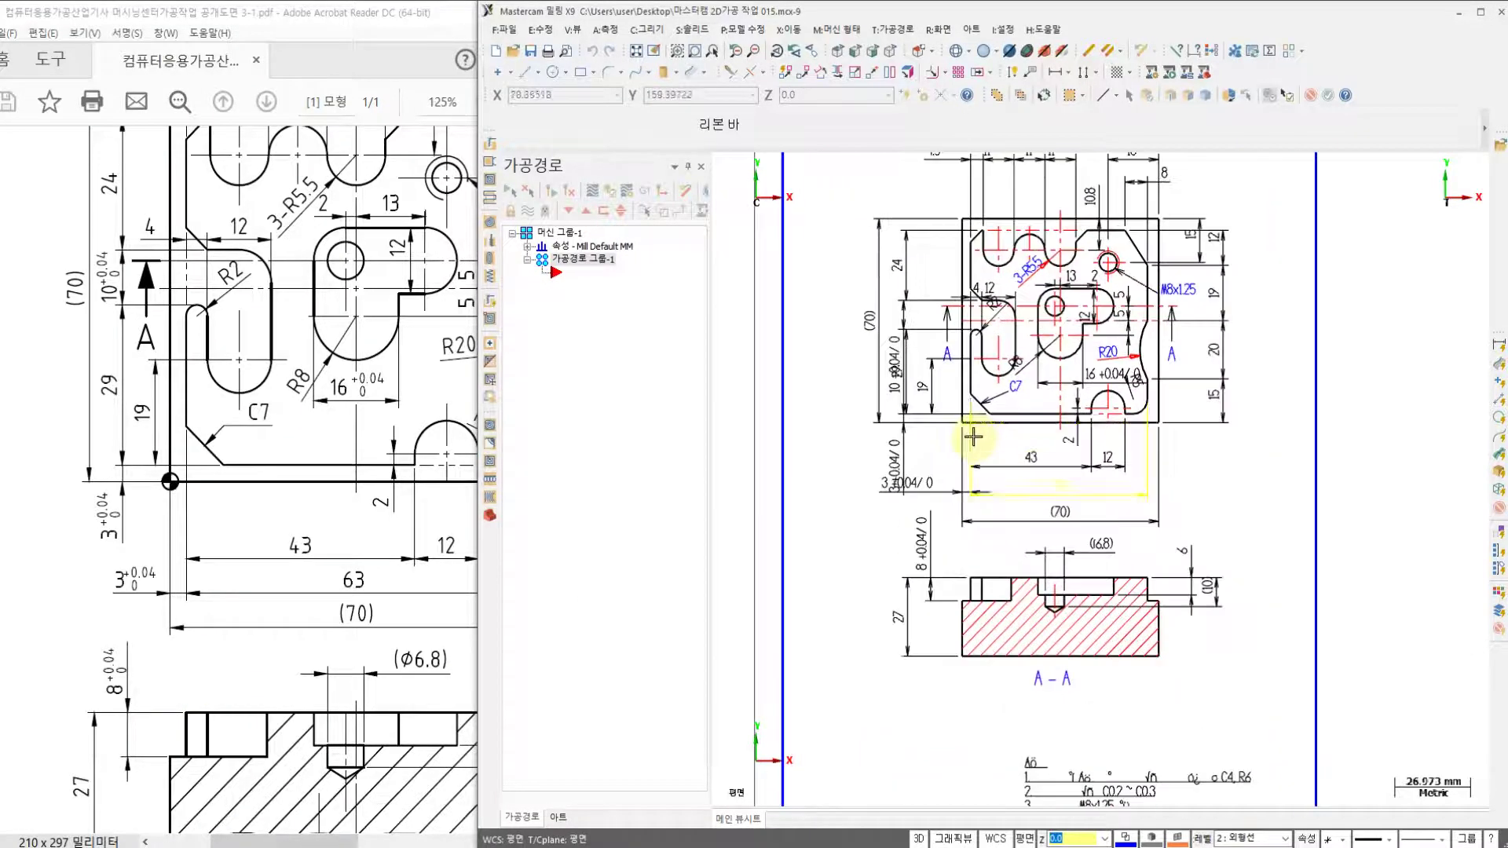
scroll(965, 406, "up", 2)
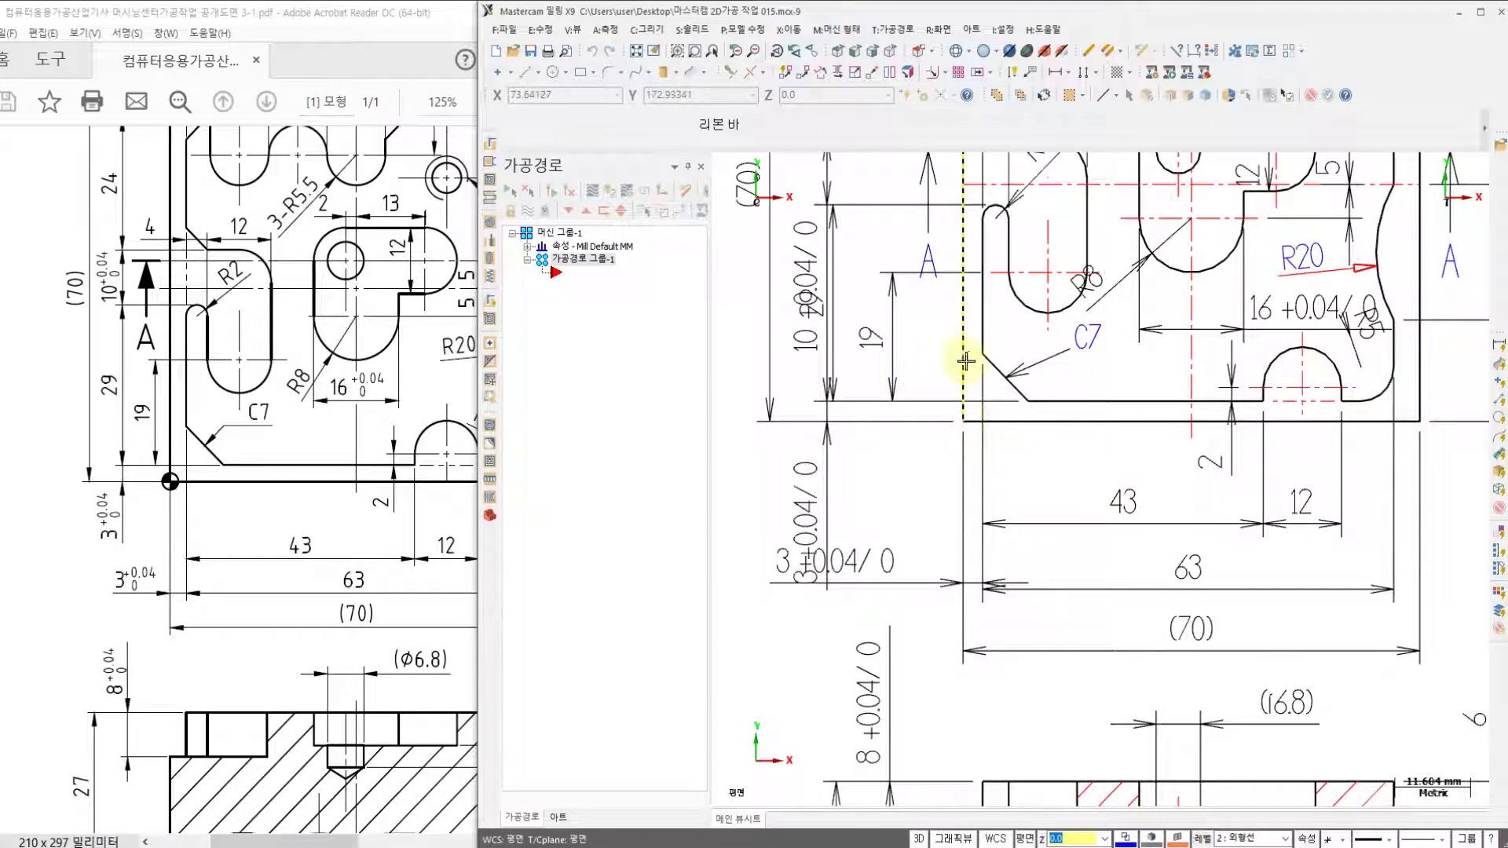
scroll(966, 361, "down", 2)
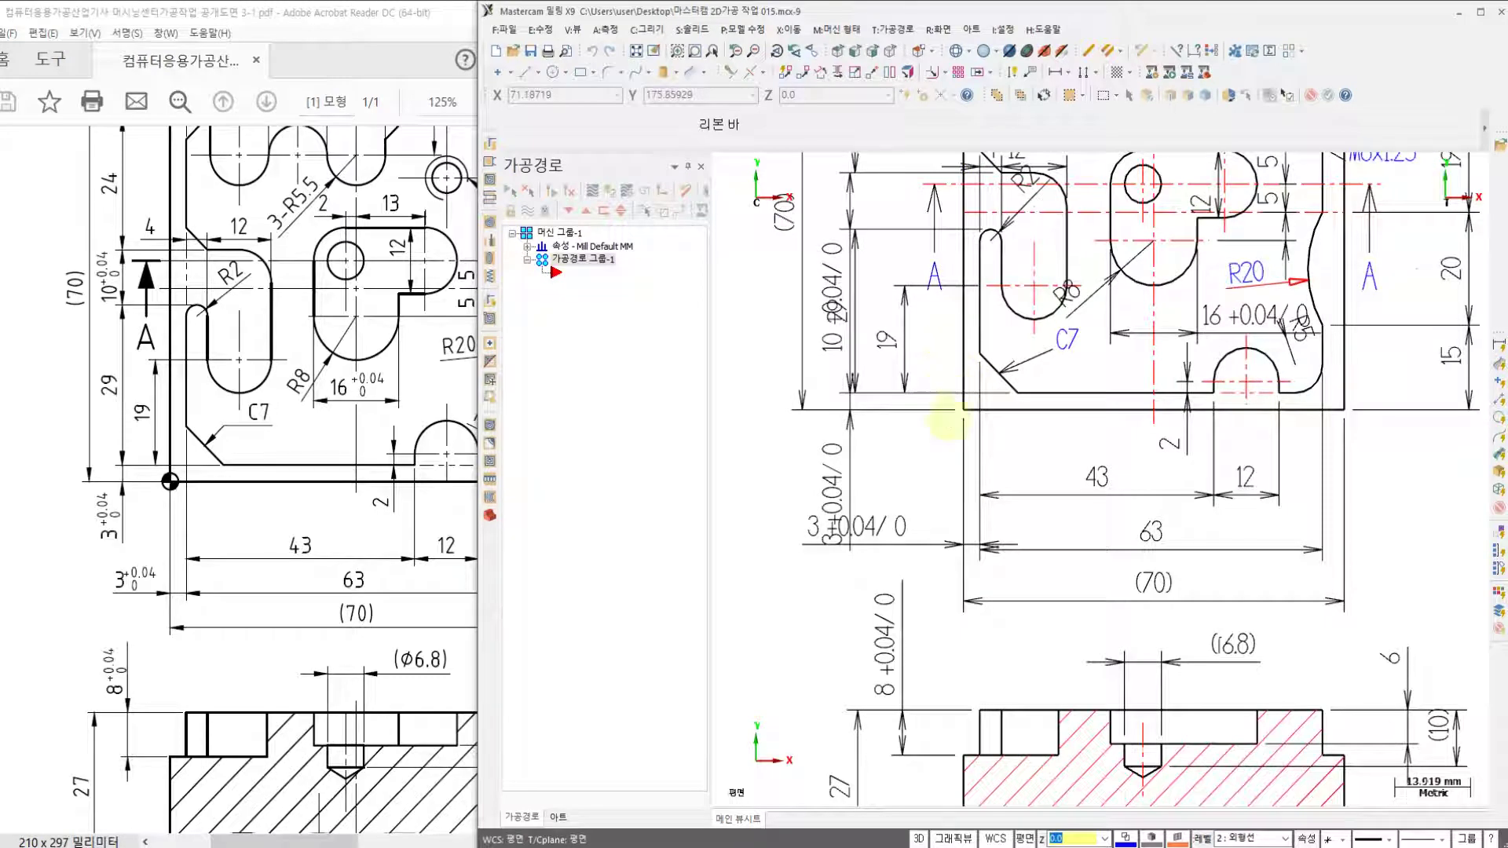
scroll(947, 420, "down", 1)
scroll(935, 394, "up", 1)
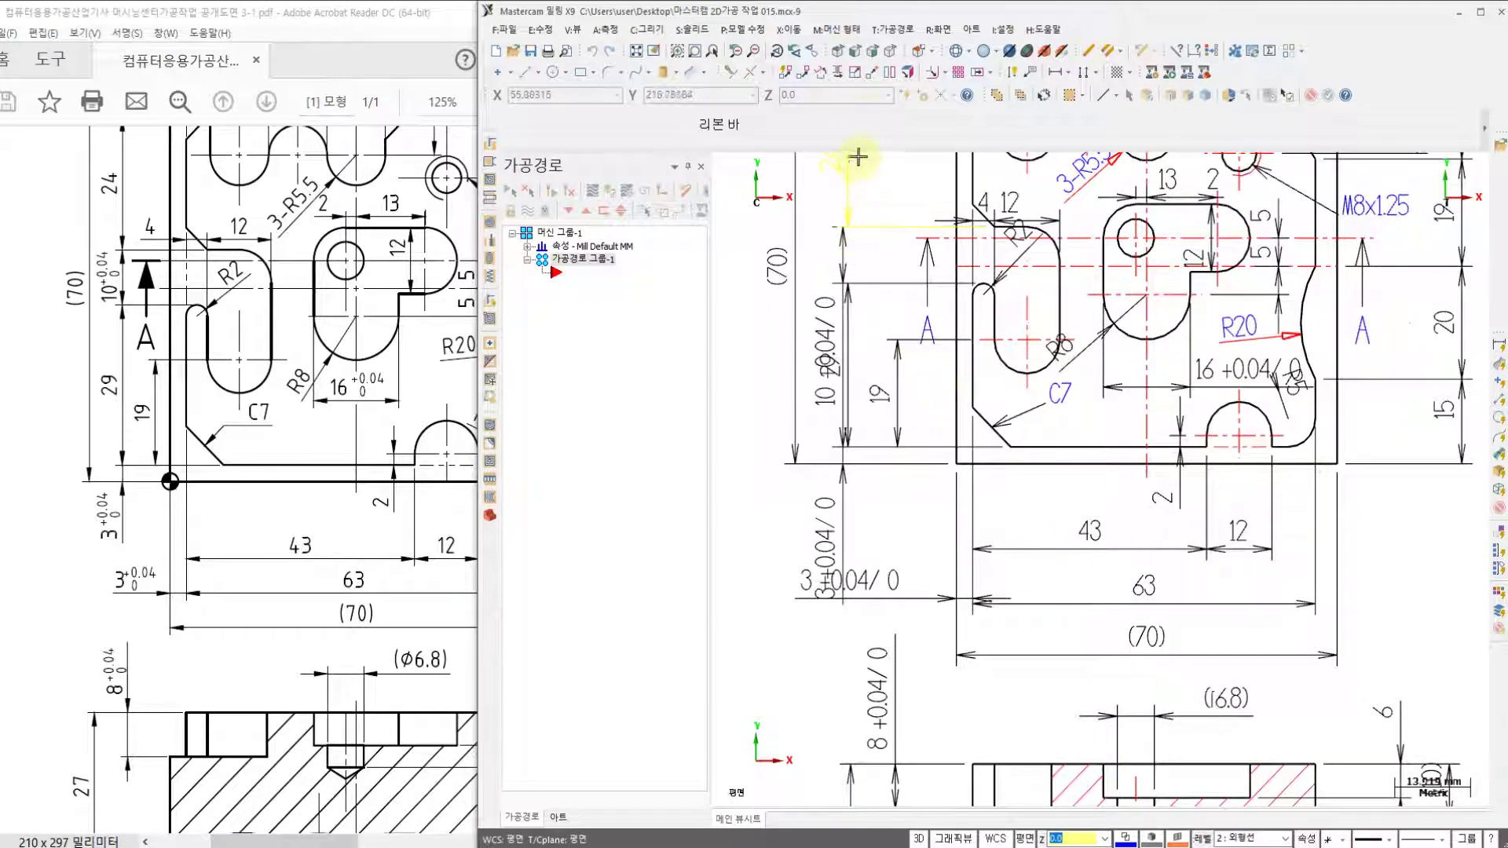
left_click(872, 73)
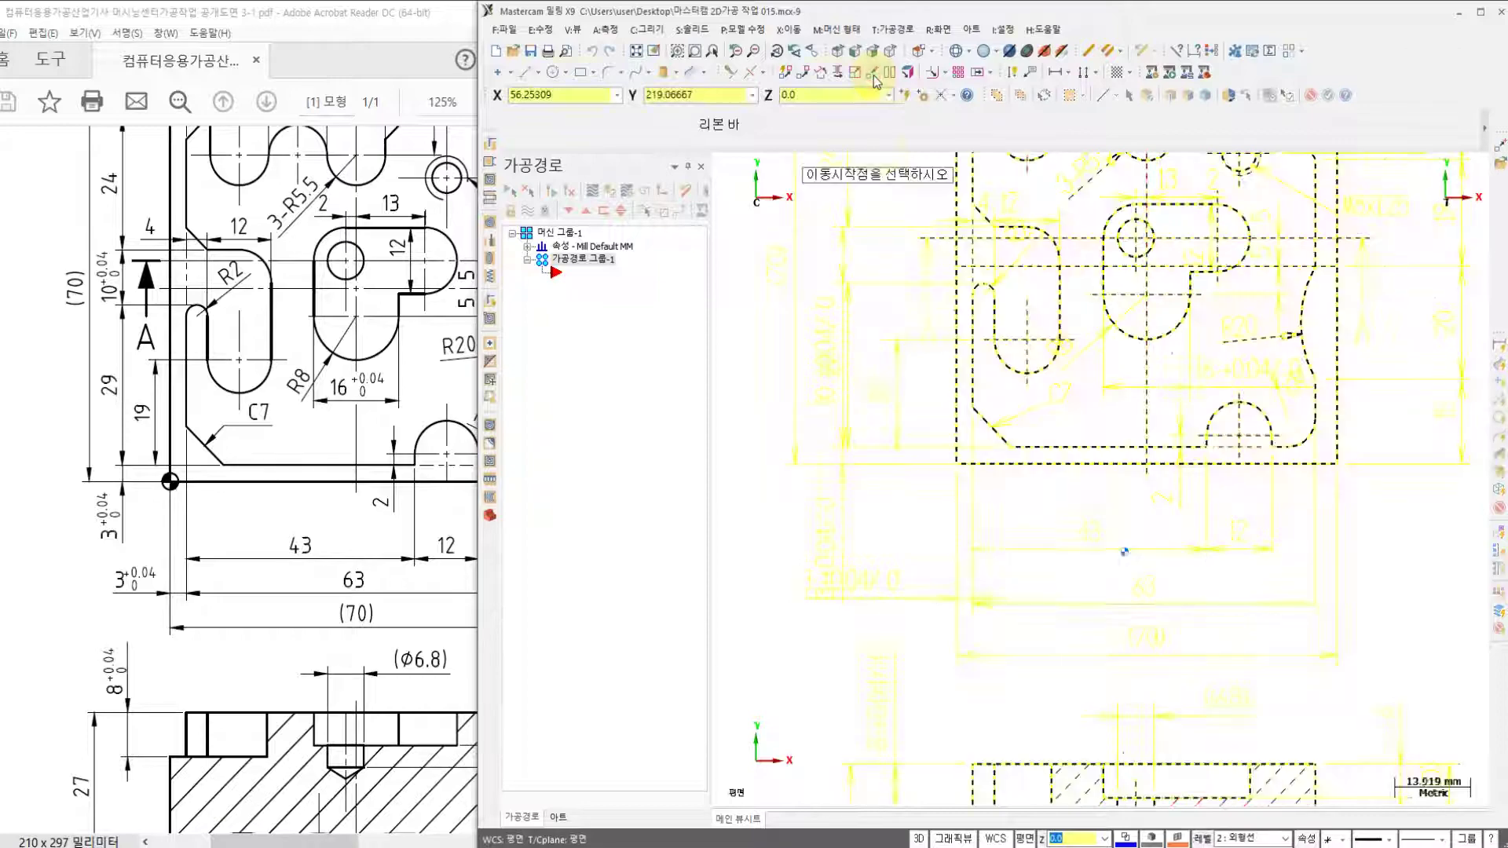
scroll(949, 471, "up", 2)
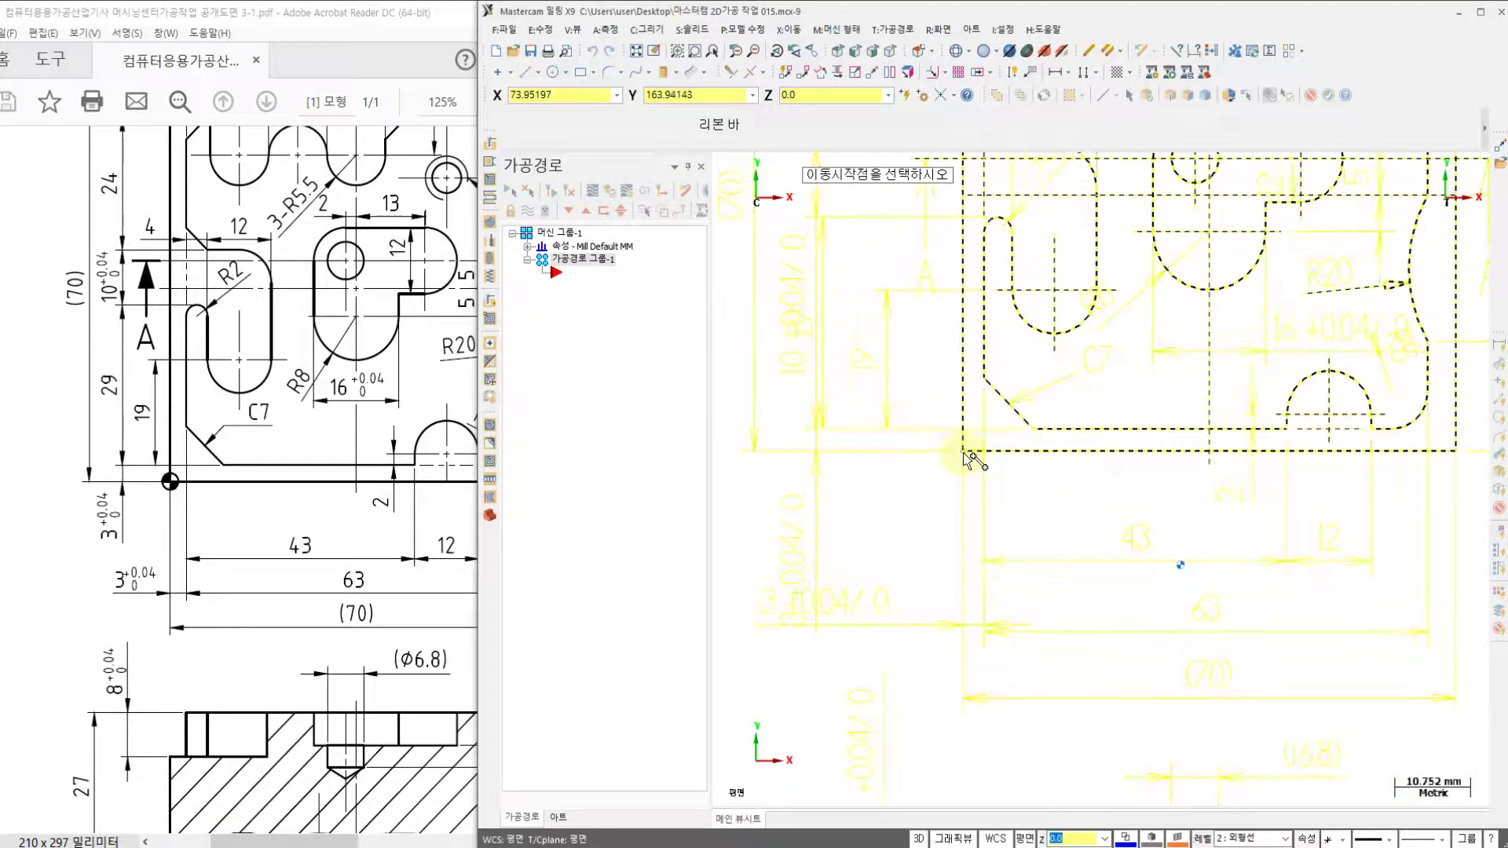
left_click(963, 450)
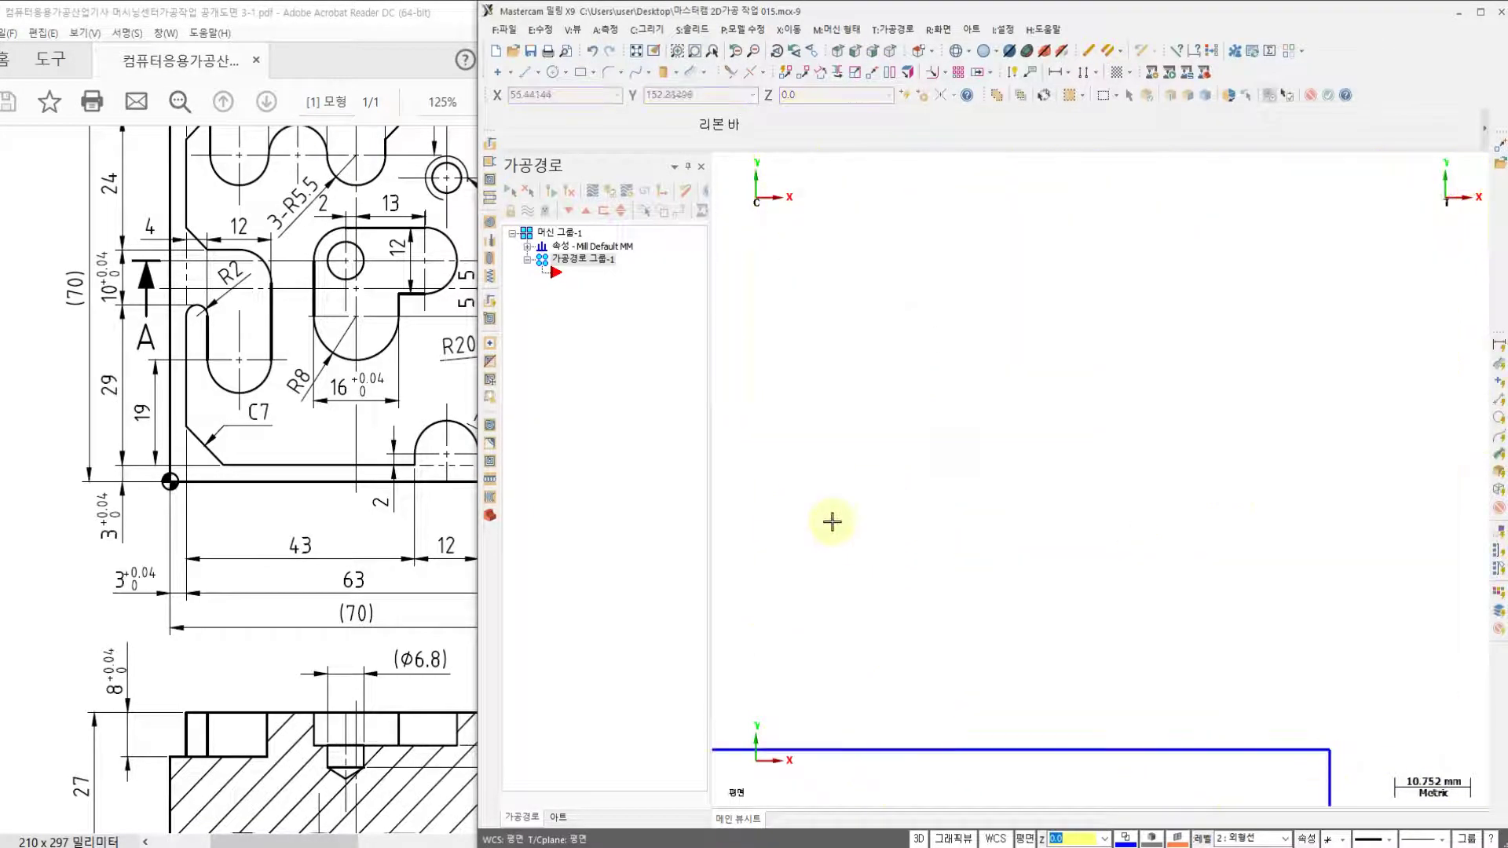
scroll(931, 450, "down", 1)
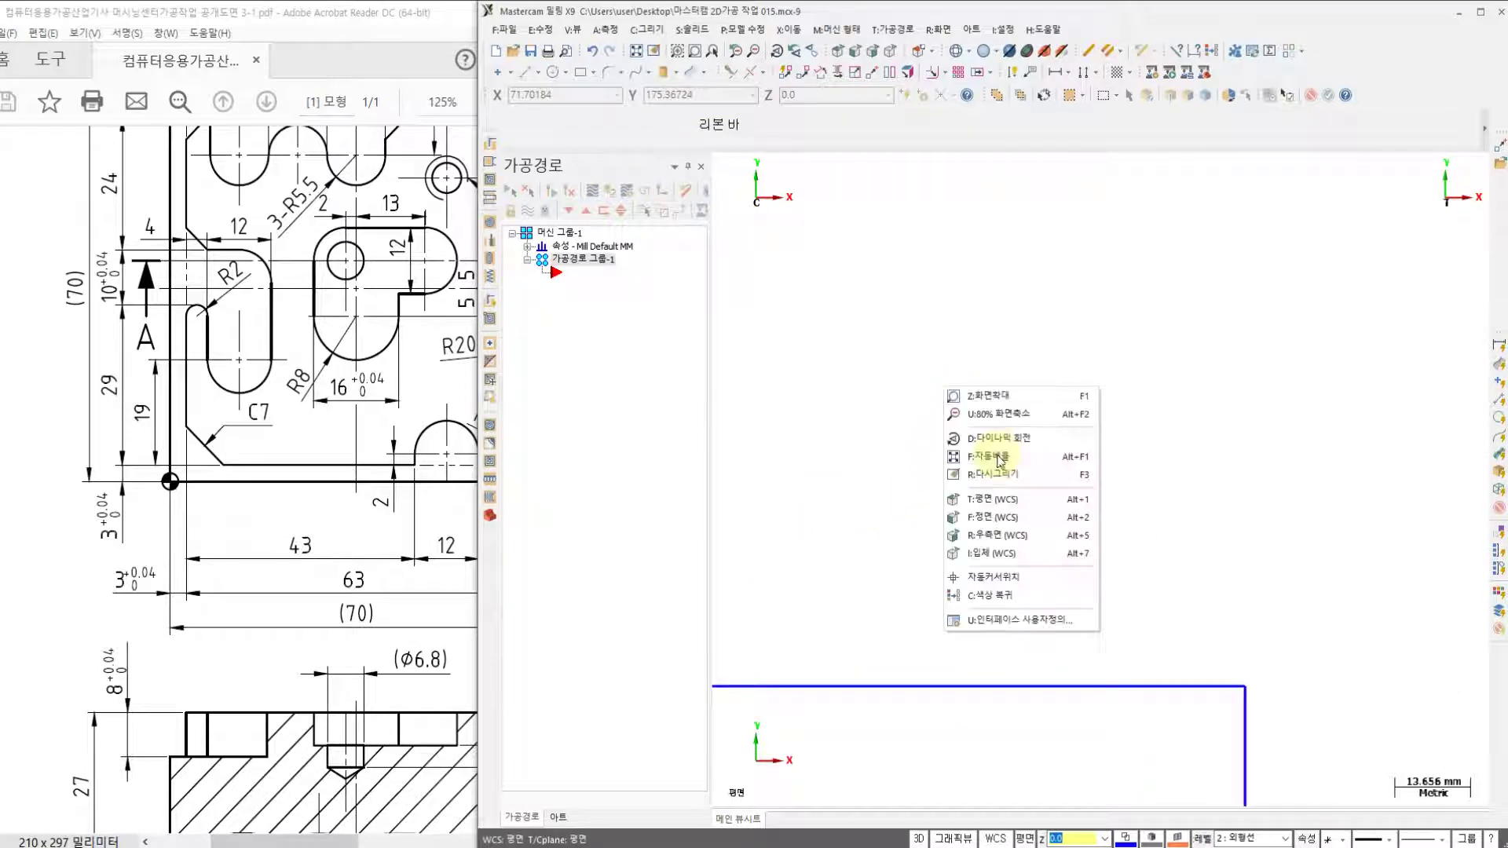
left_click(999, 459)
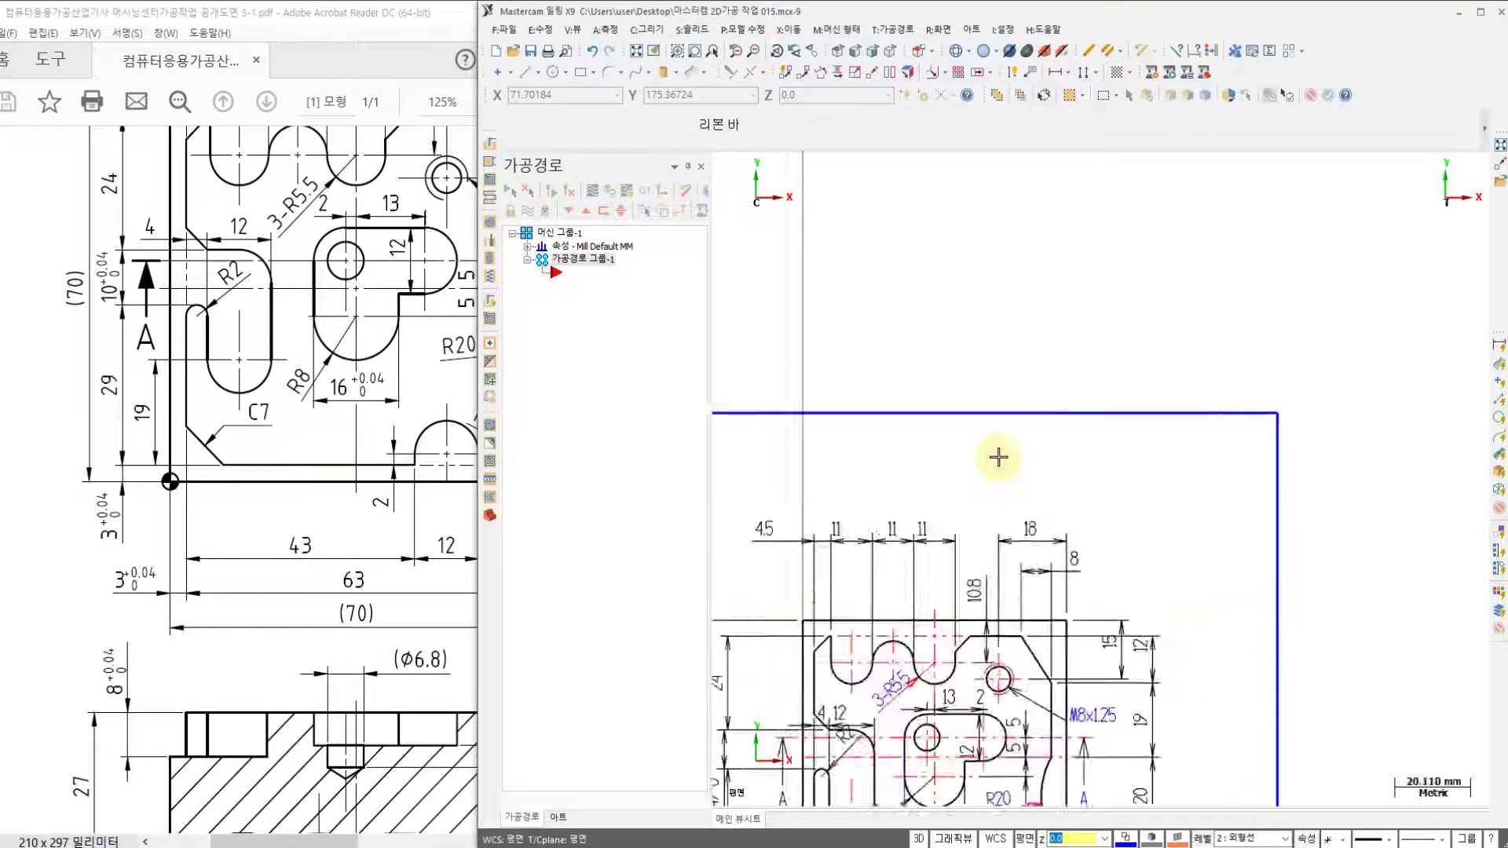
scroll(1022, 456, "up", 4)
scroll(1034, 462, "up", 1)
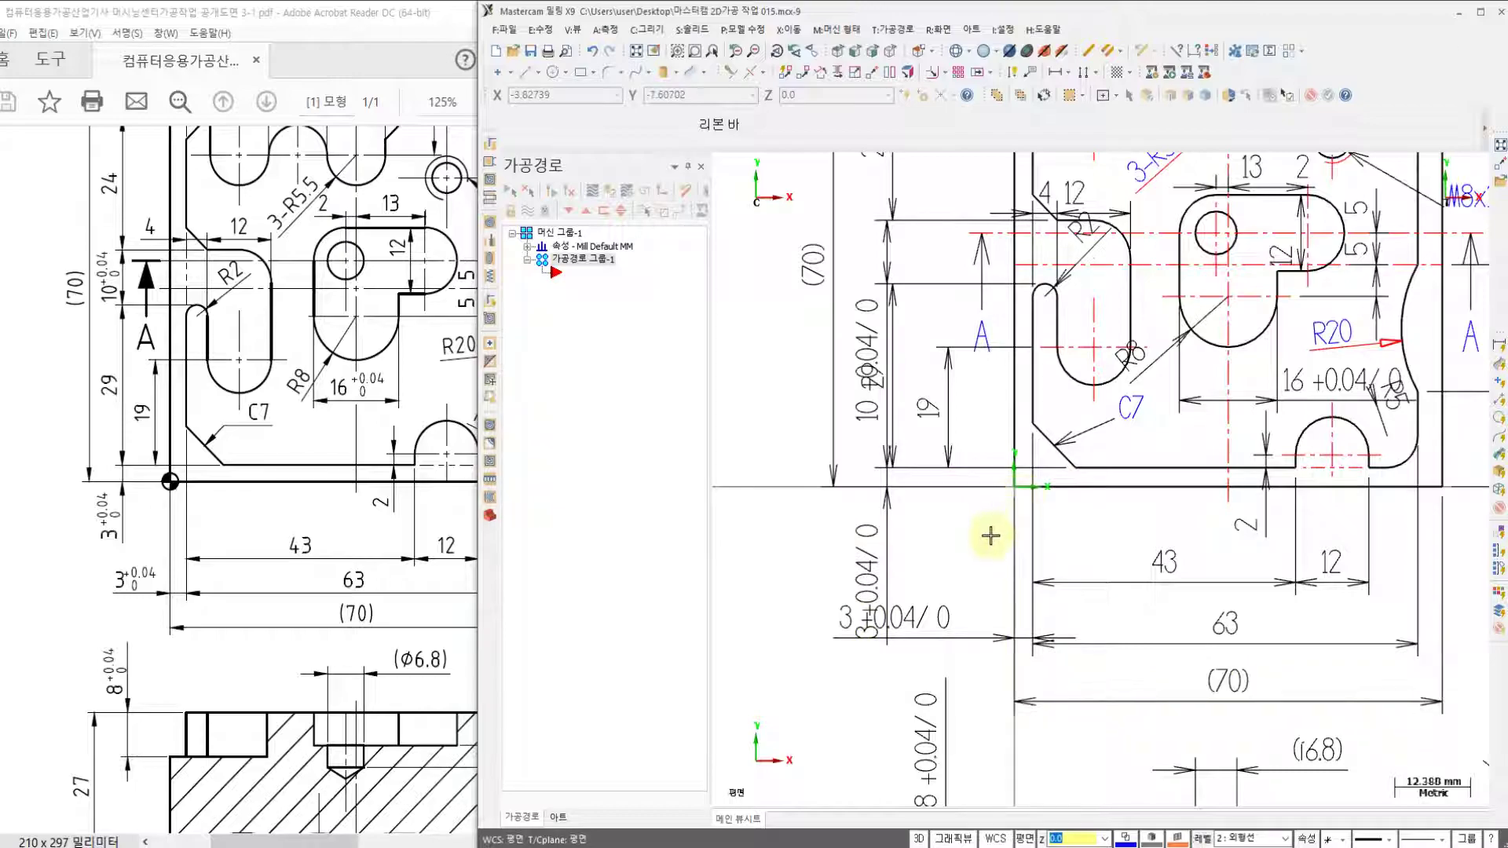
- Examine the part's corner at the origin in a tilted 3D view, and inspect the plan view again from the top
mouse_move(990, 536)
middle_mouse_down()
mouse_move(1000, 477)
mouse_move(983, 437)
mouse_move(918, 414)
middle_mouse_up()
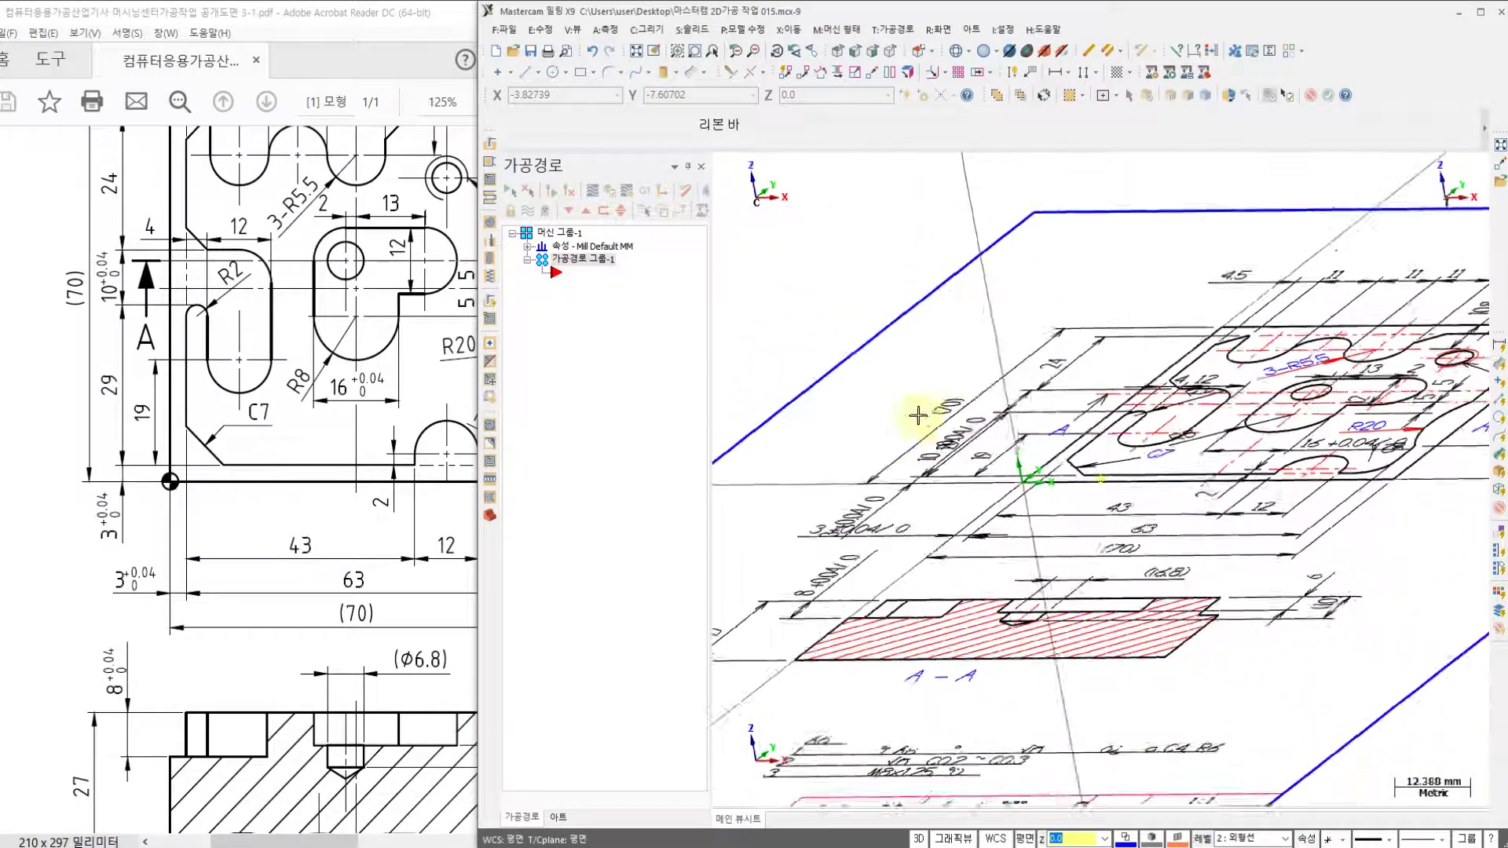
scroll(1008, 472, "up", 5)
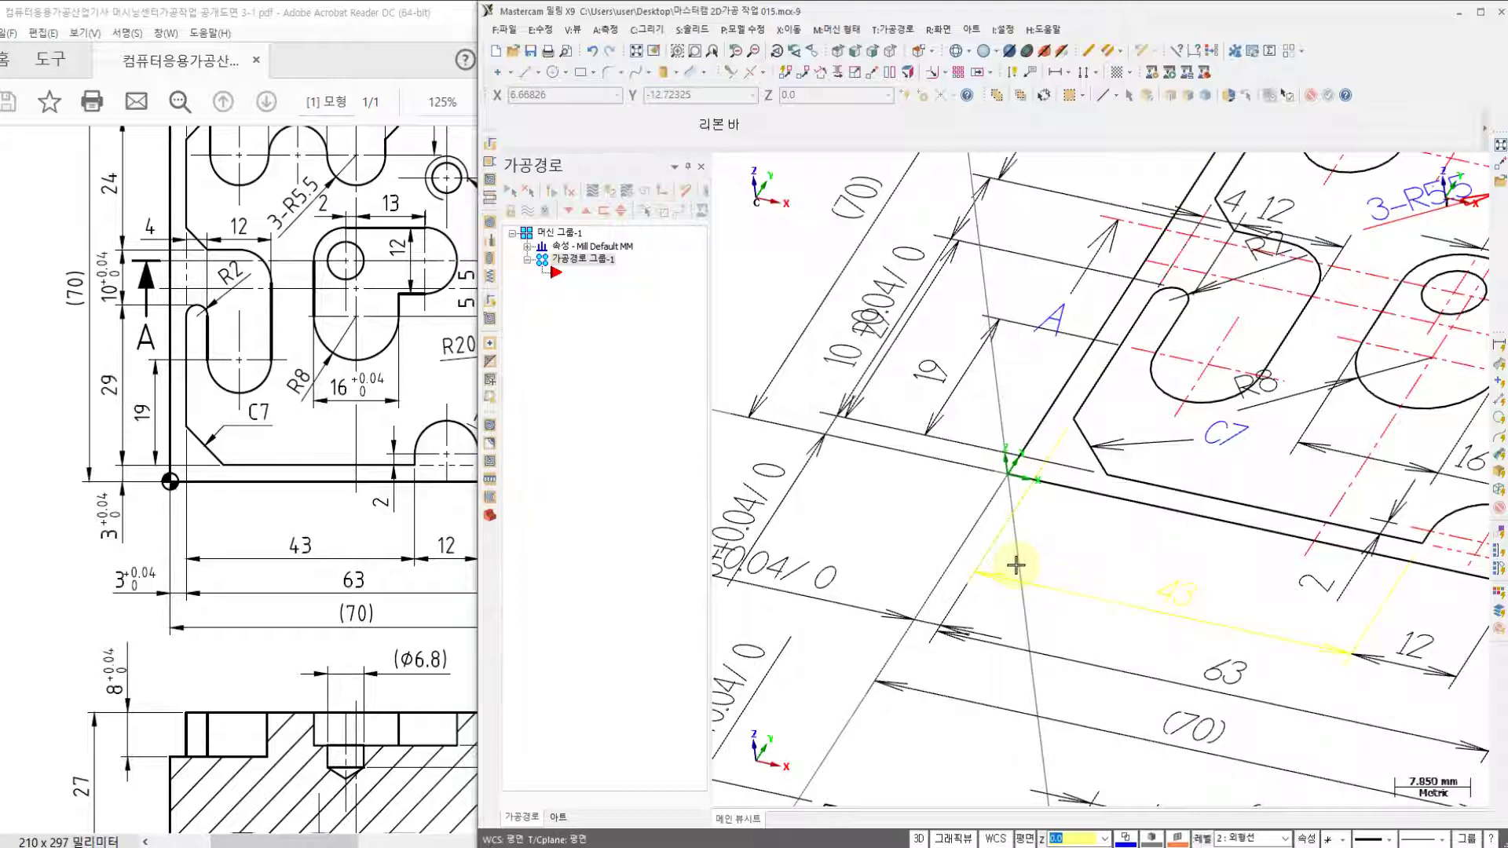
scroll(918, 503, "down", 2)
right_click(918, 503)
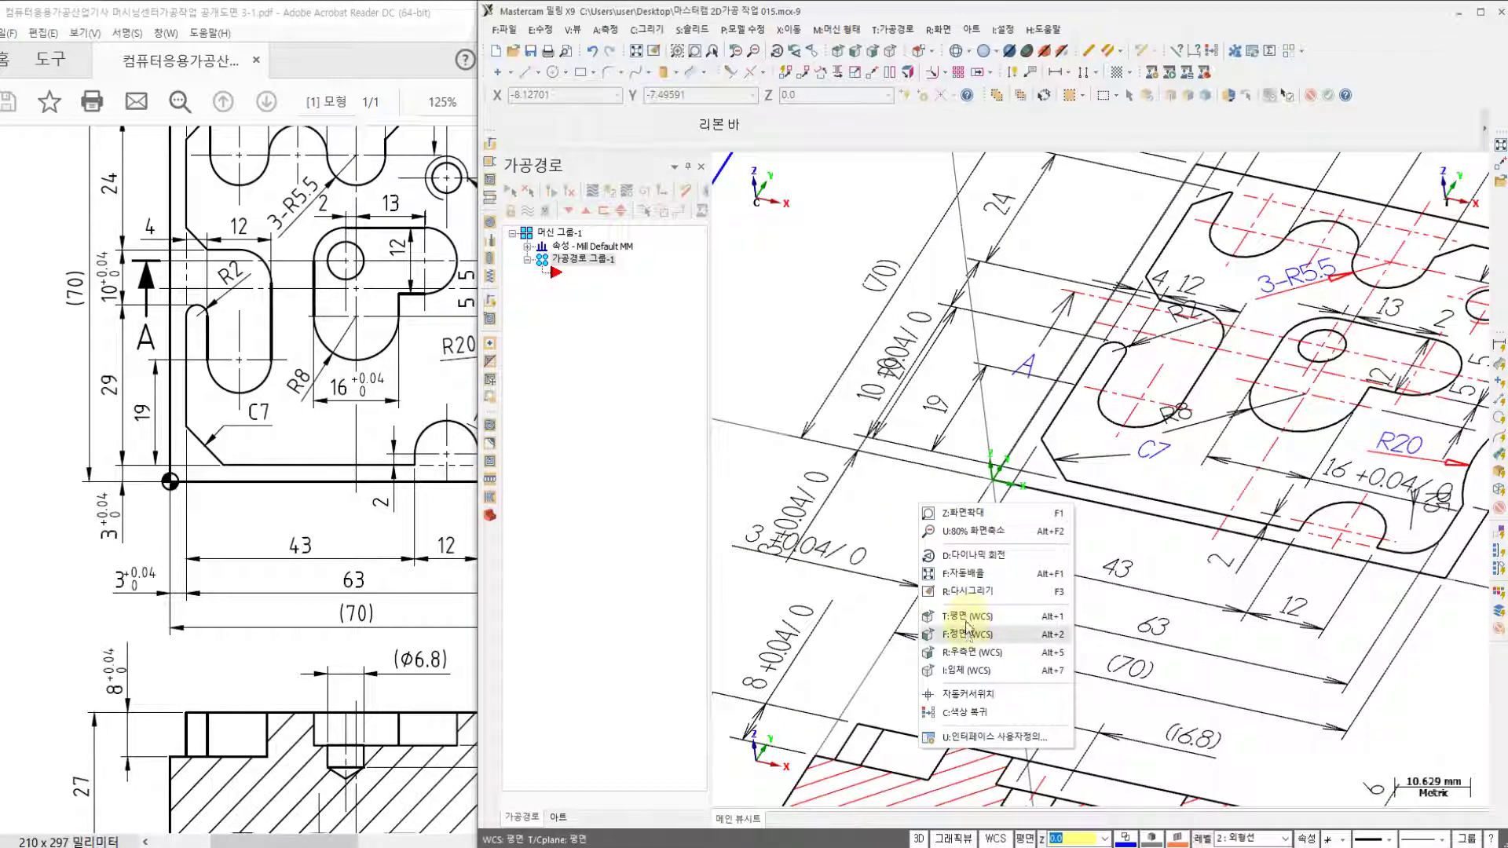
left_click(967, 616)
middle_click_drag(1107, 369, 959, 551)
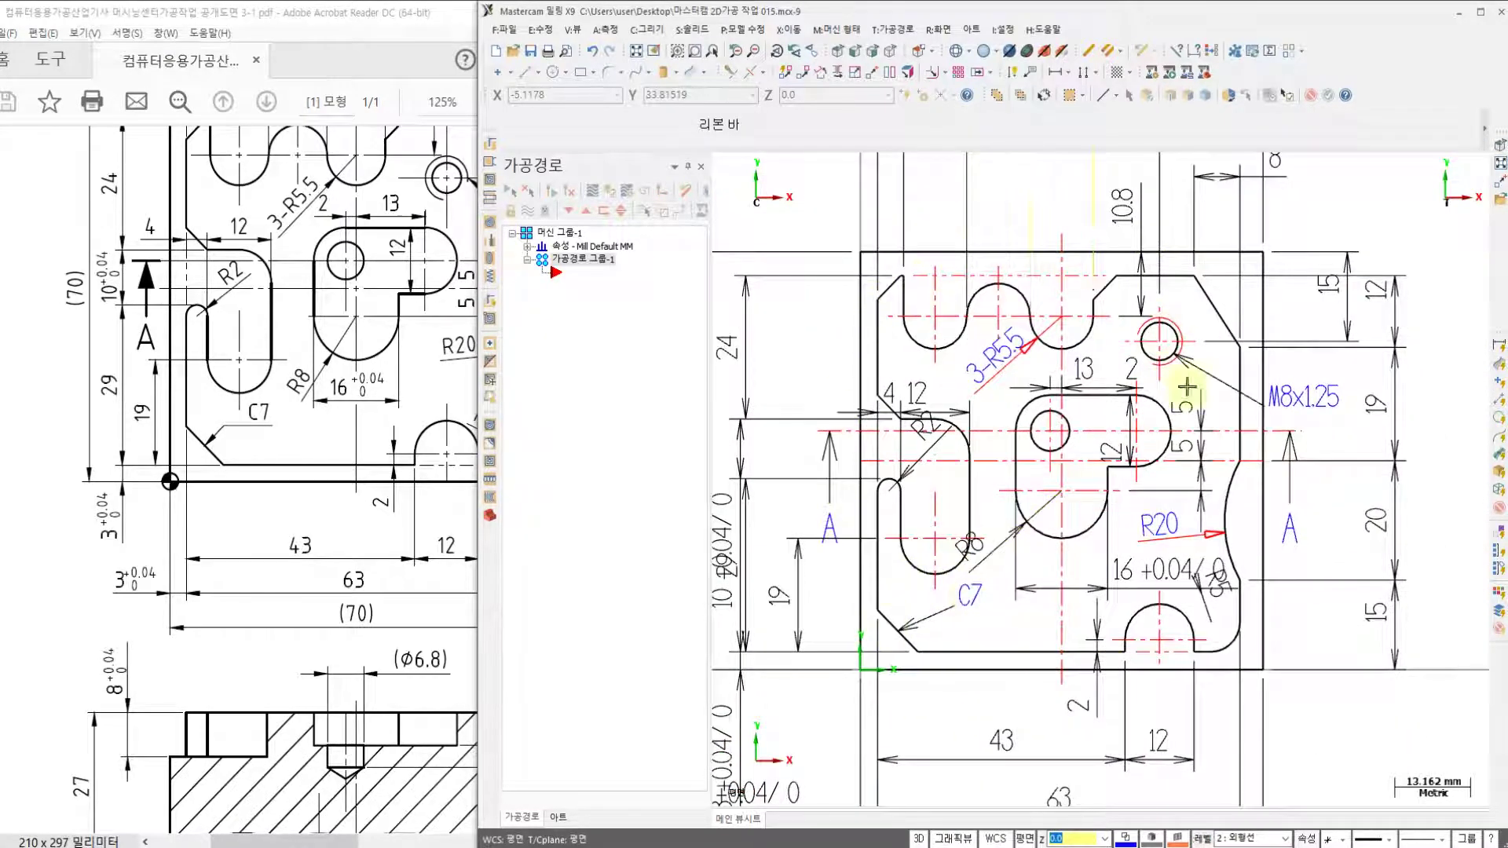
left_click(861, 727)
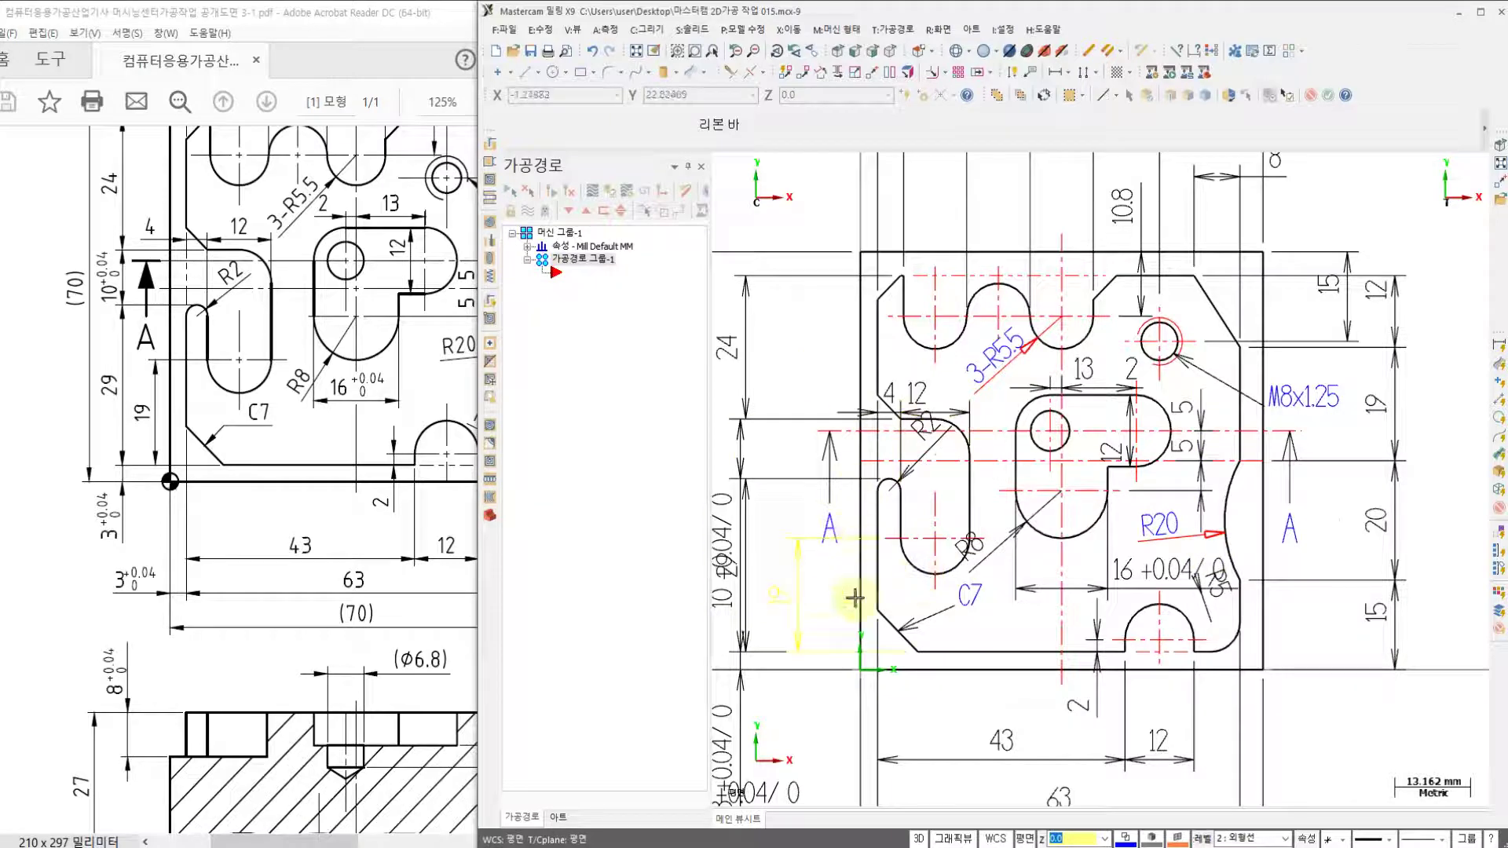
left_click(924, 461)
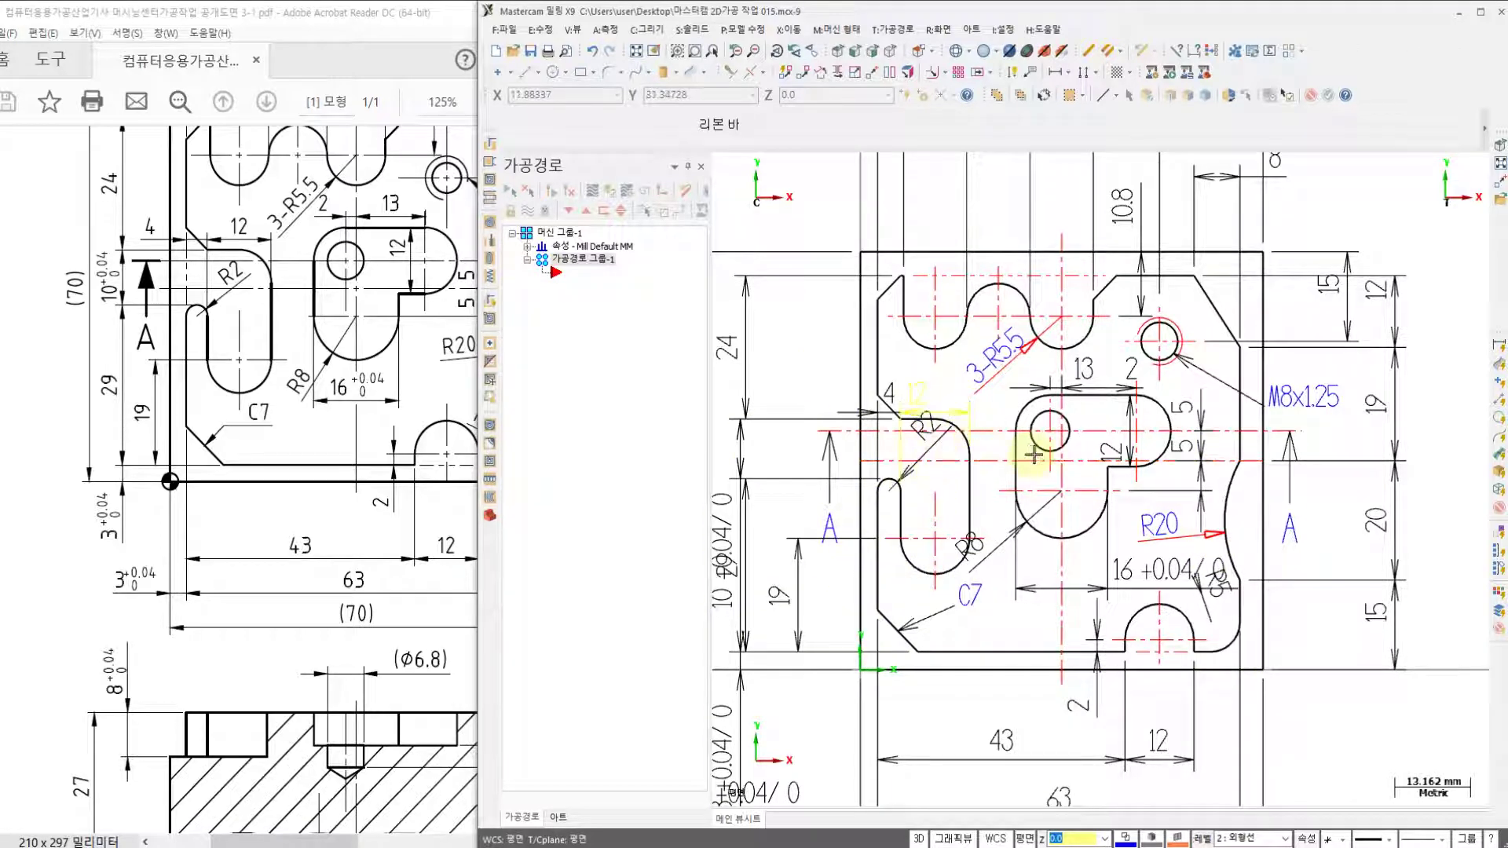
middle_click_drag(1035, 455, 1012, 442)
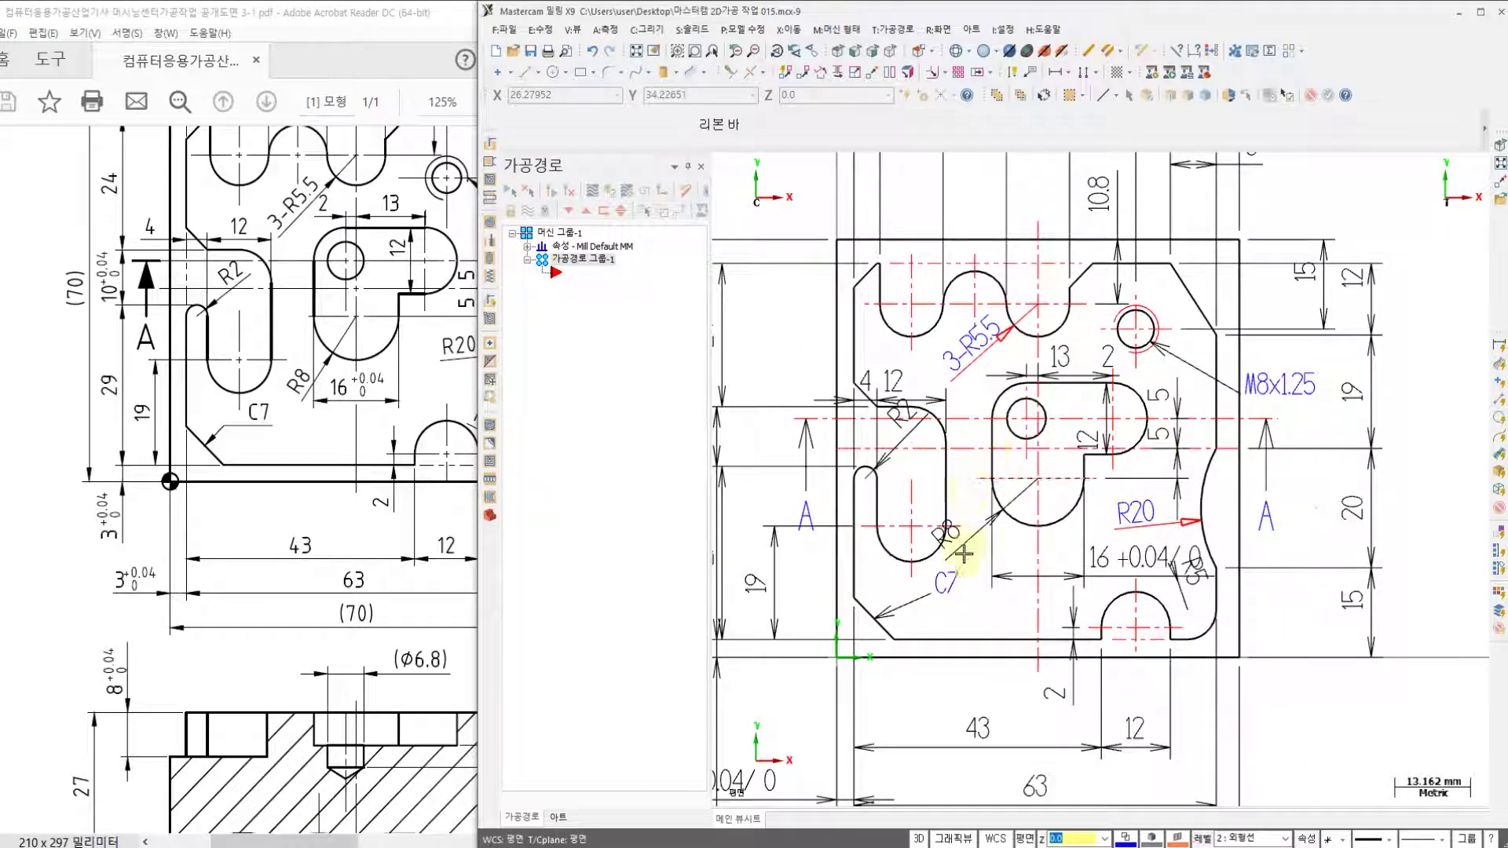
mouse_move(967, 560)
middle_mouse_down()
mouse_move(972, 484)
mouse_move(997, 502)
middle_mouse_up()
scroll(997, 502, "down", 2)
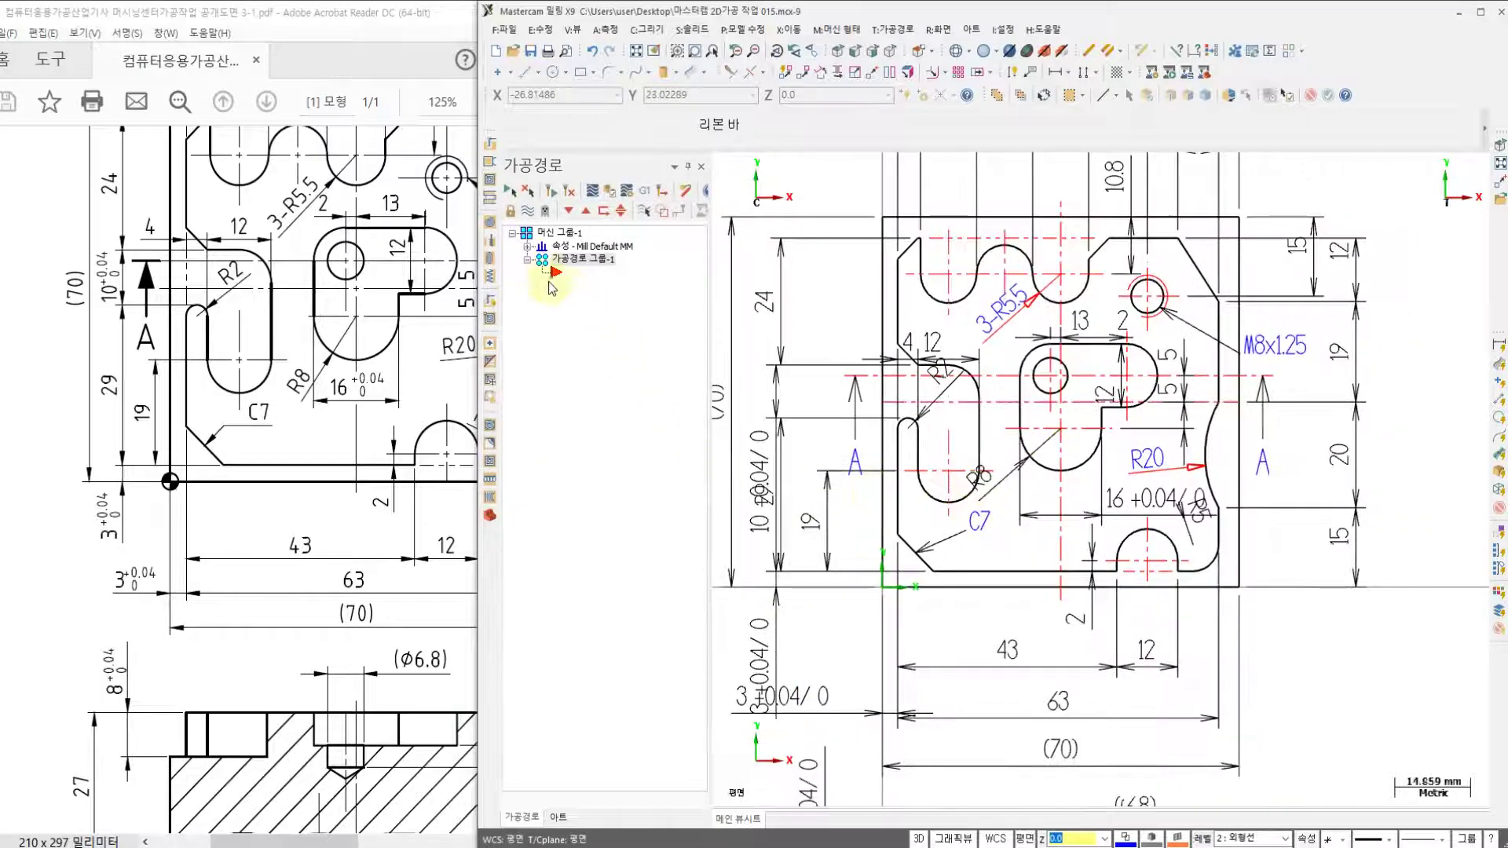
- Open the machine group's stock setup and look up the raw material size in the Notepad work notes
left_click(528, 247)
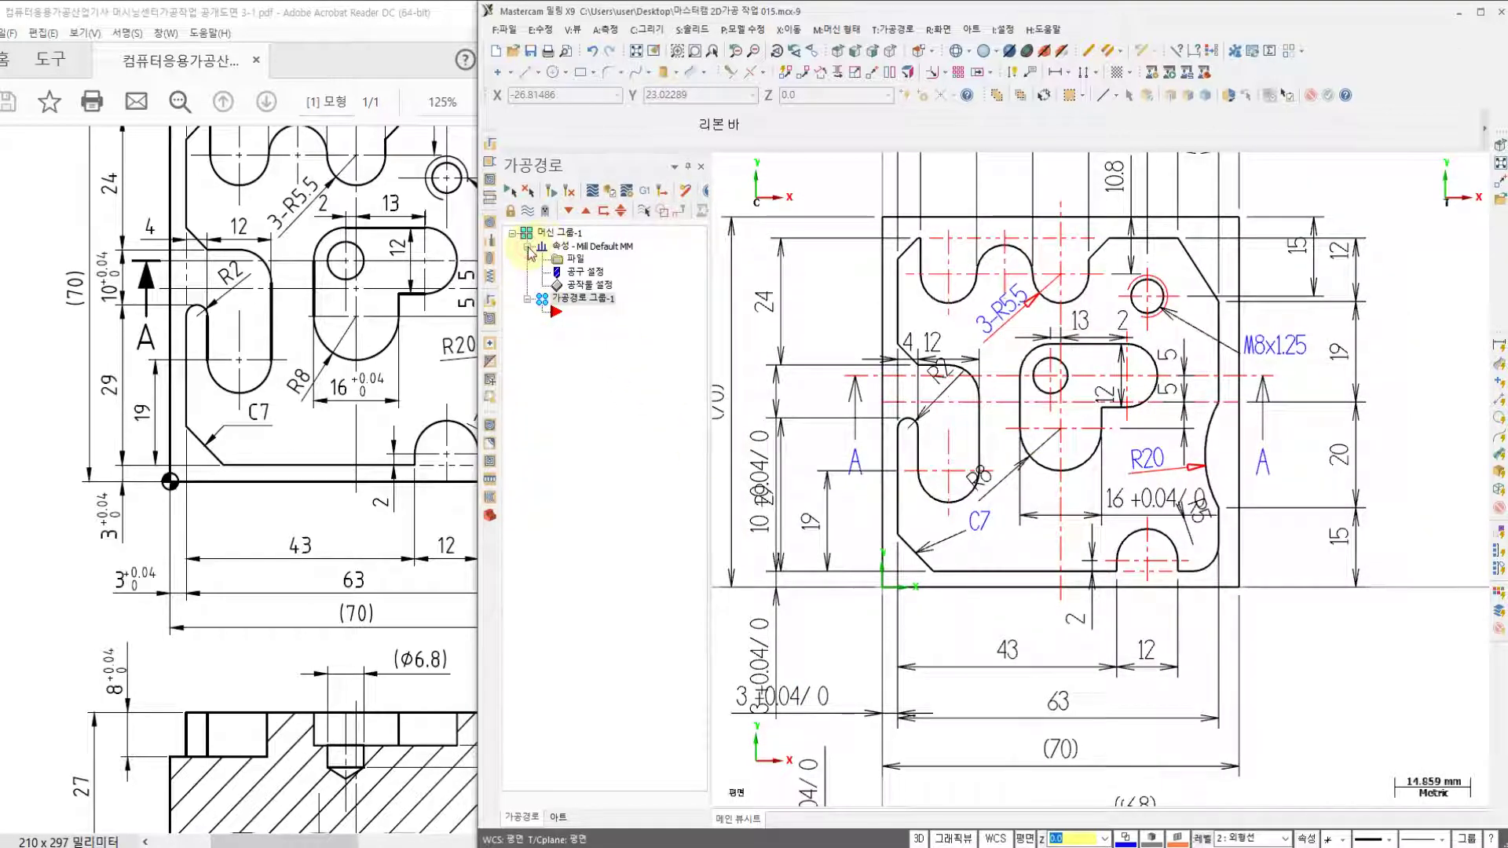
left_click(591, 288)
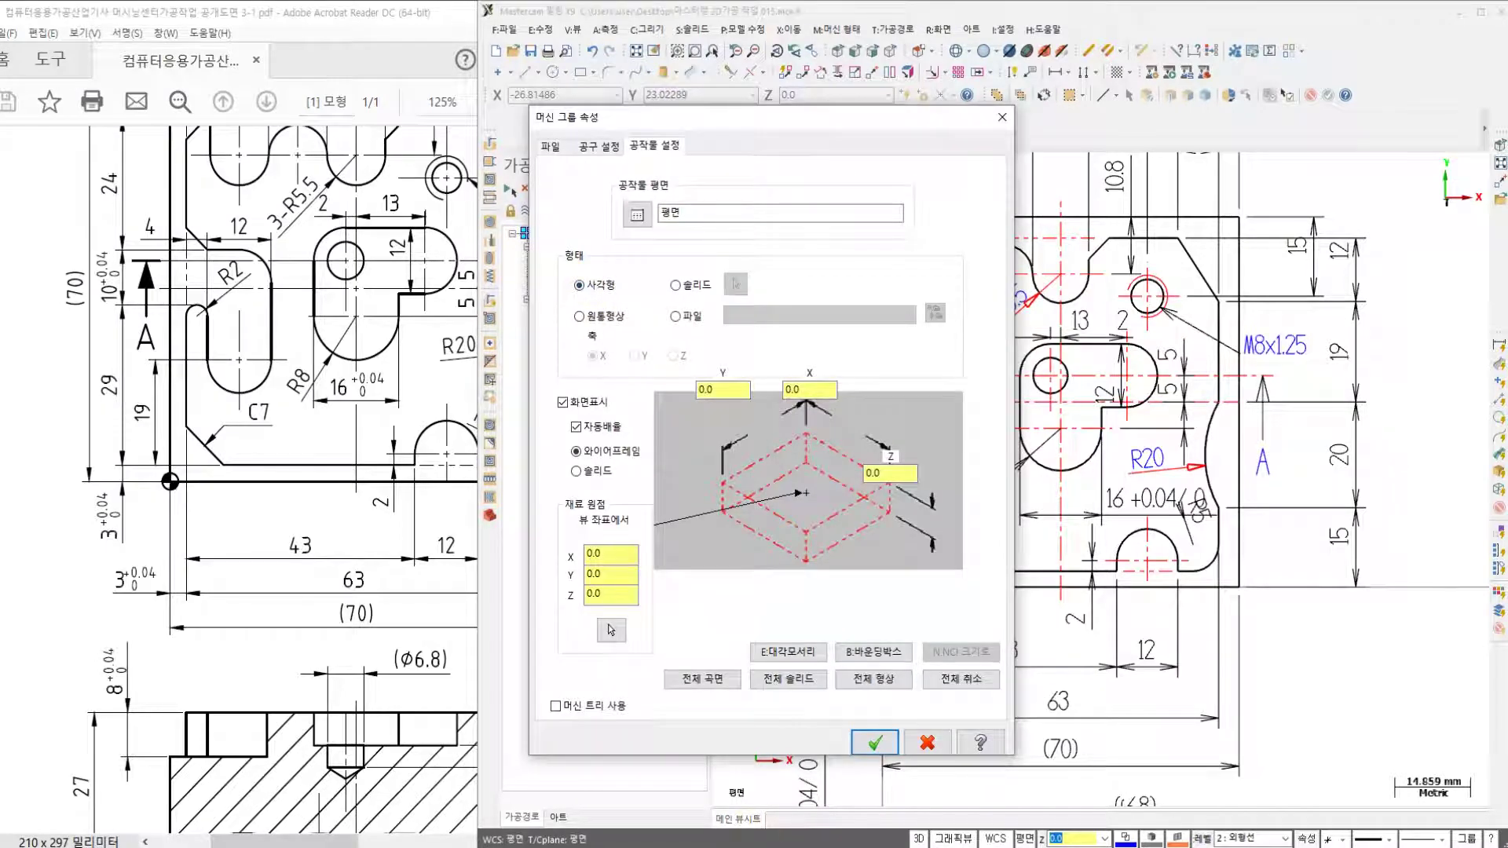
key("alt+Tab")
left_click_drag(889, 80, 195, 22)
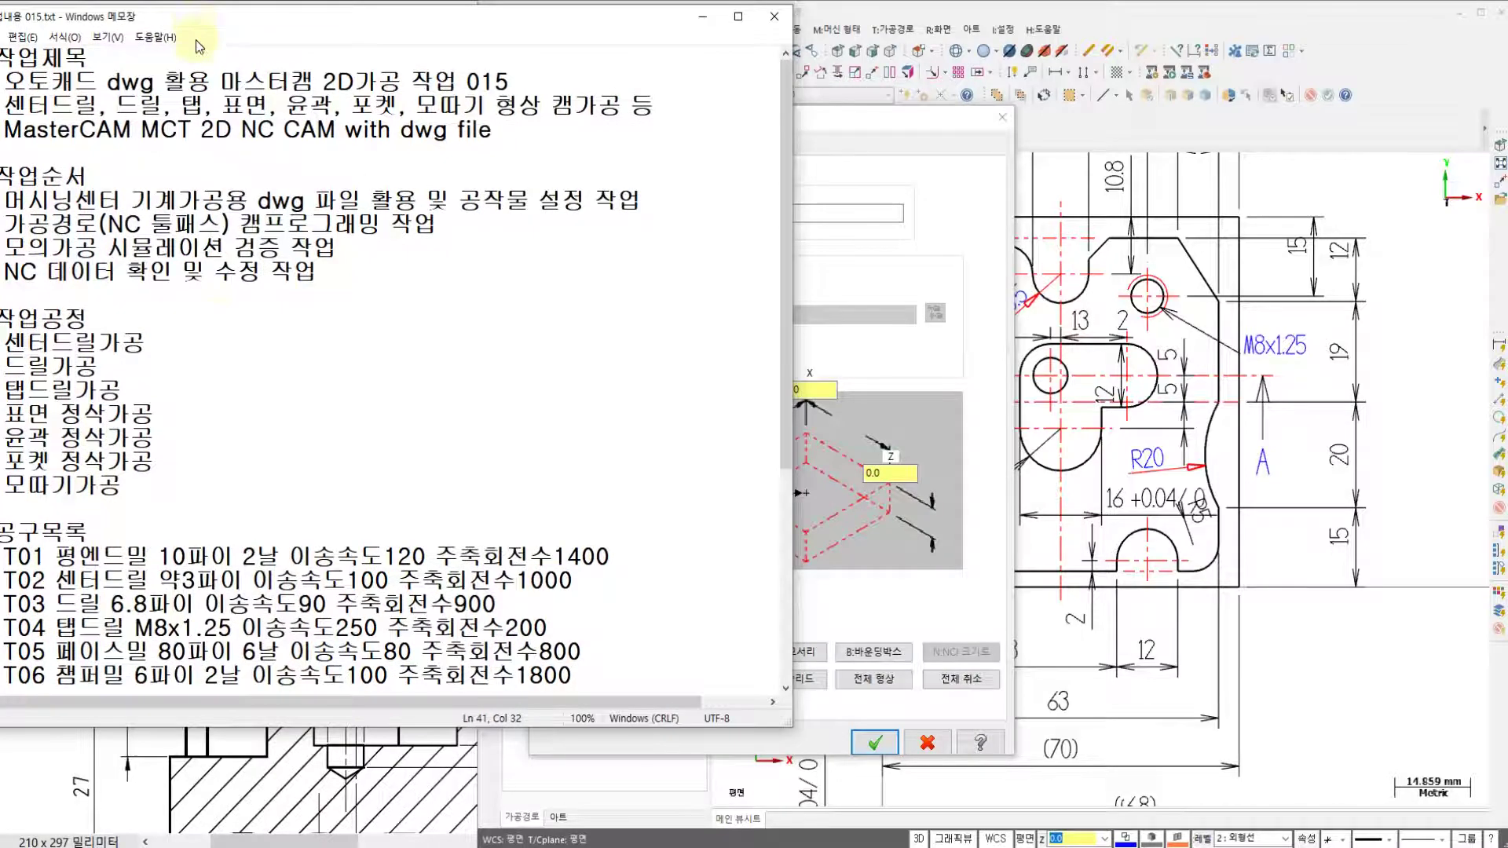
scroll(214, 390, "down", 5)
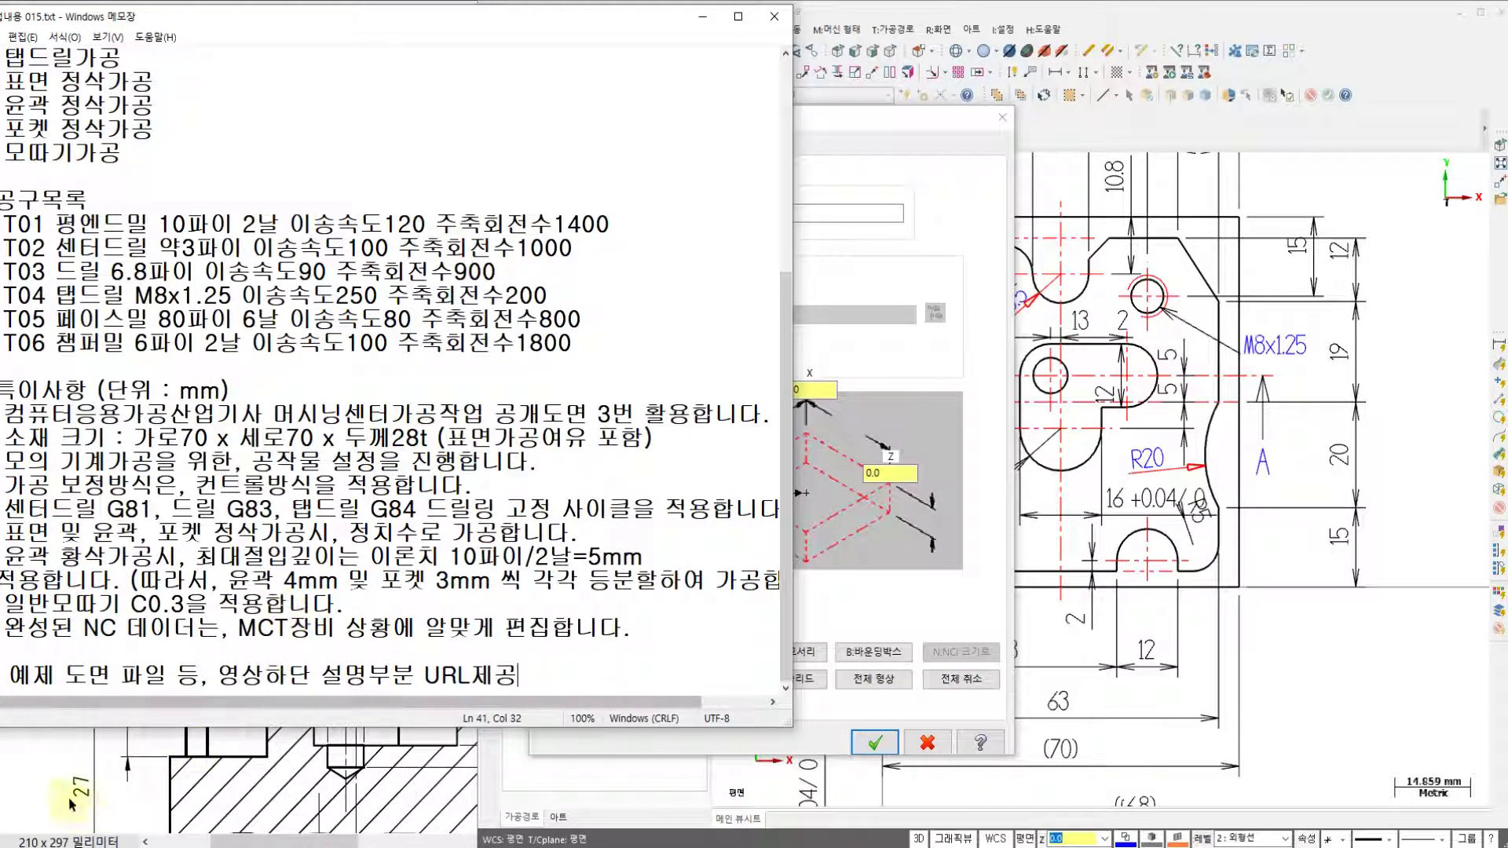
left_click(935, 132)
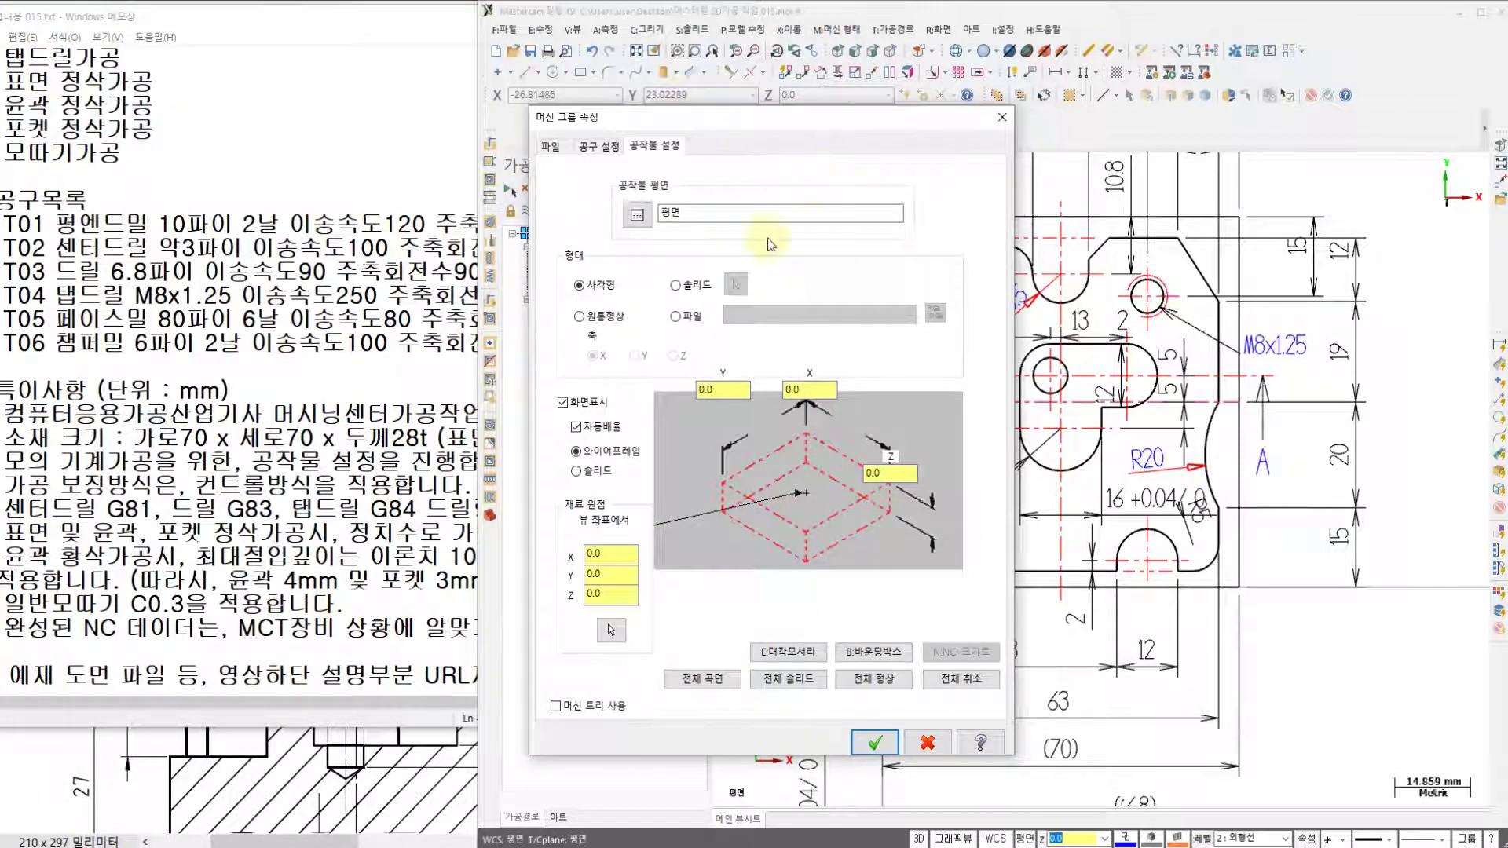
- Set the rectangular stock's size to X 70, Y 70 and Z 28 mm
left_click(809, 389)
type("70")
left_click(745, 388)
left_click(903, 470)
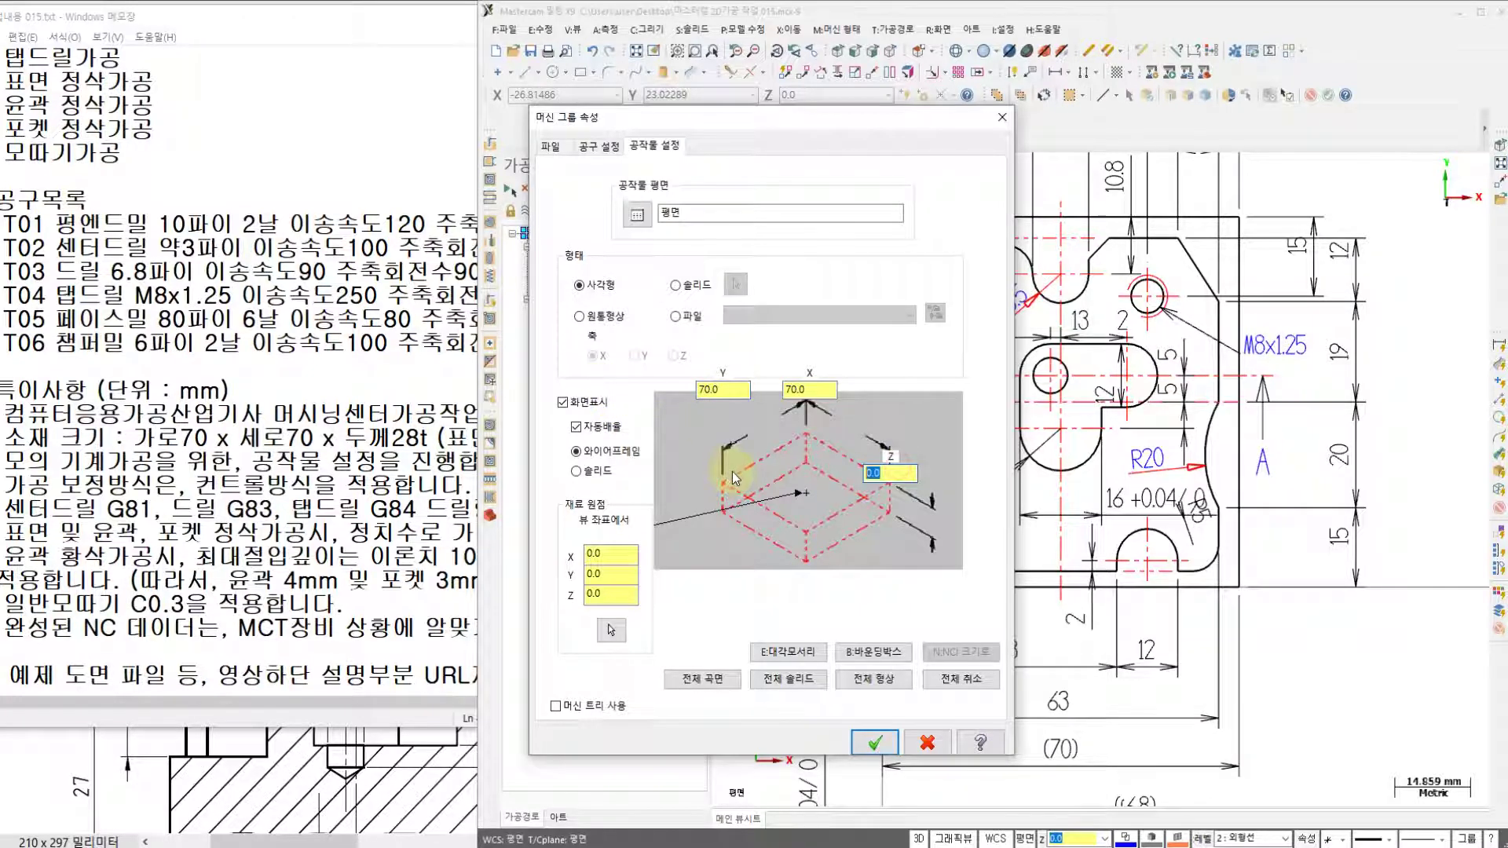
type("28")
- Put the stock origin on the left corner of the block's upper face, set its Z to 1.0, and apply the stock setup
left_click(721, 483)
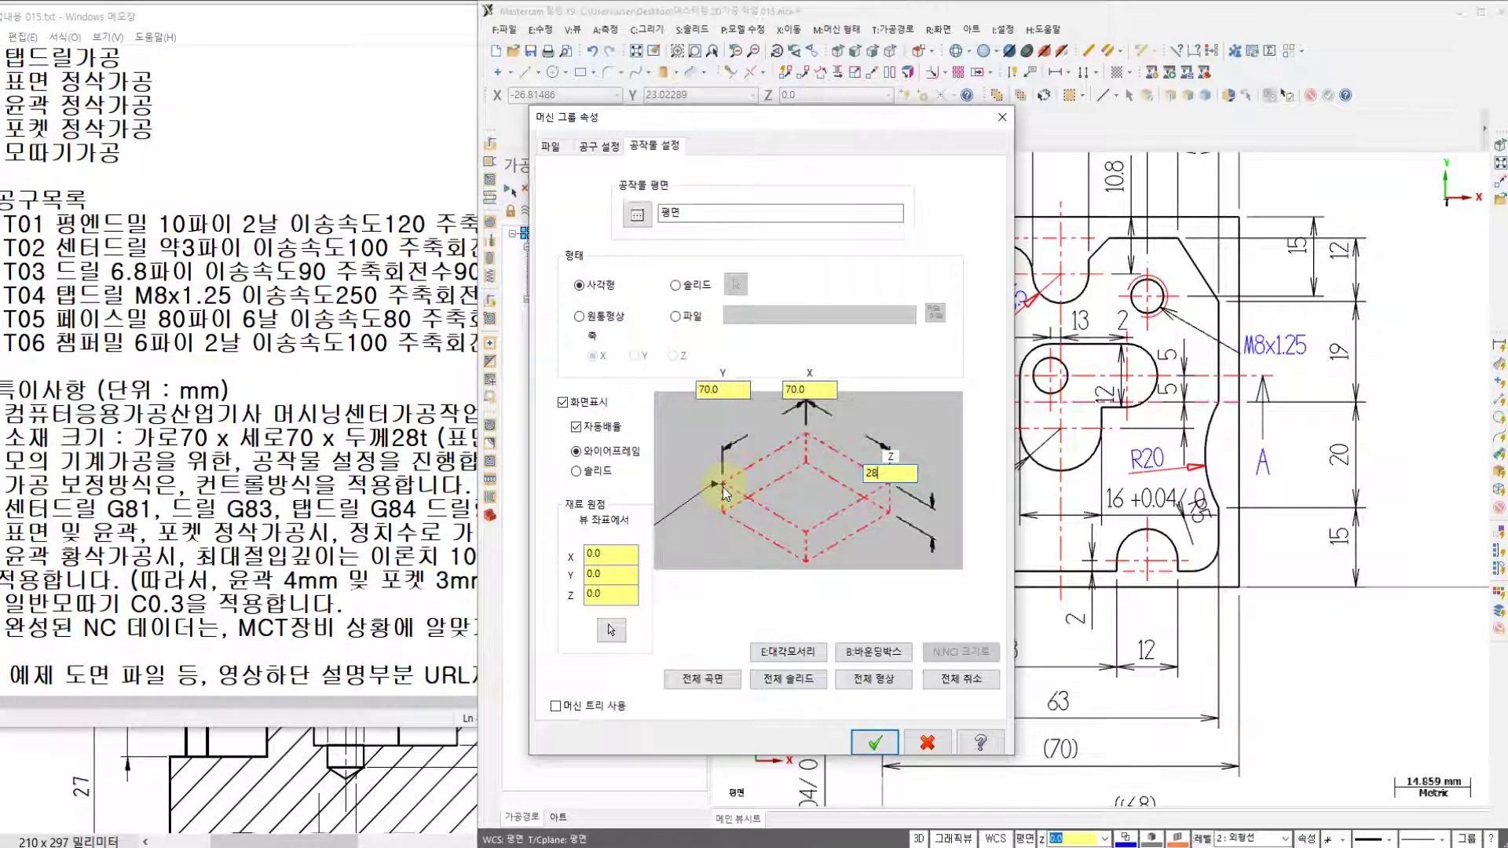
left_click(611, 595)
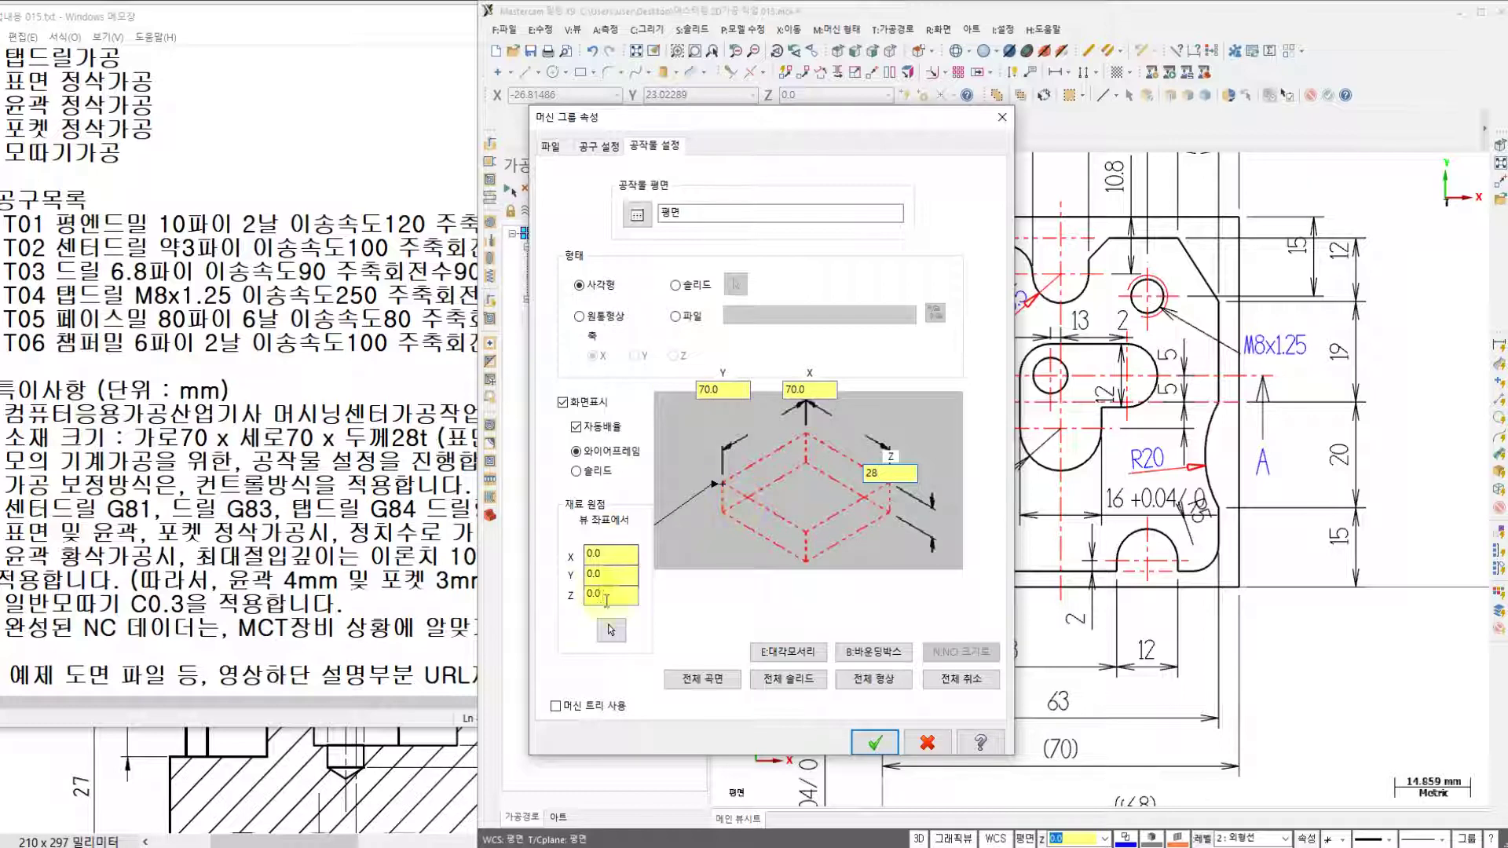
type("1")
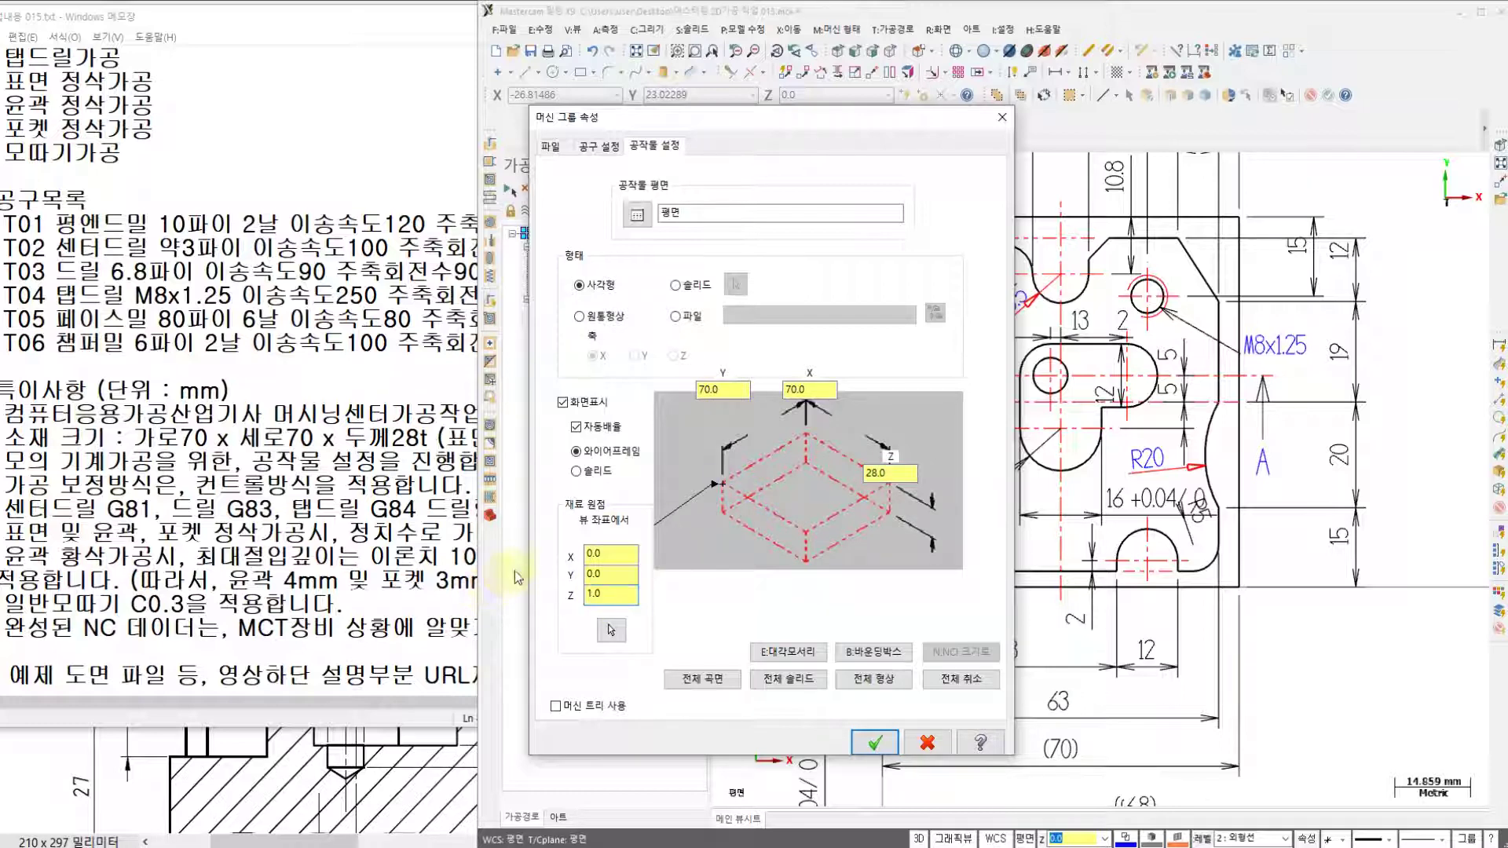
left_click(720, 477)
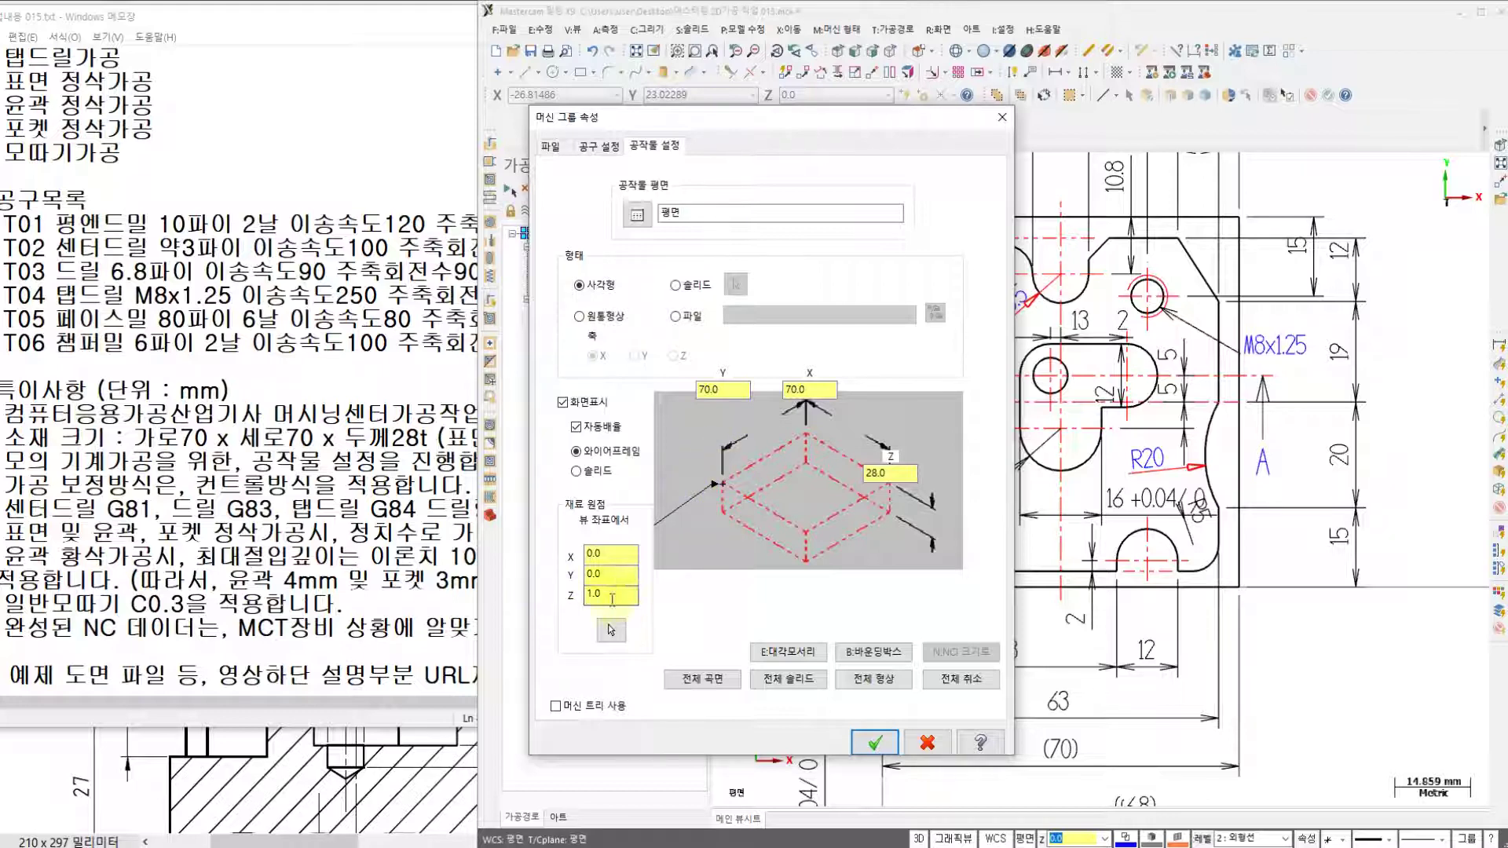
left_click(635, 601)
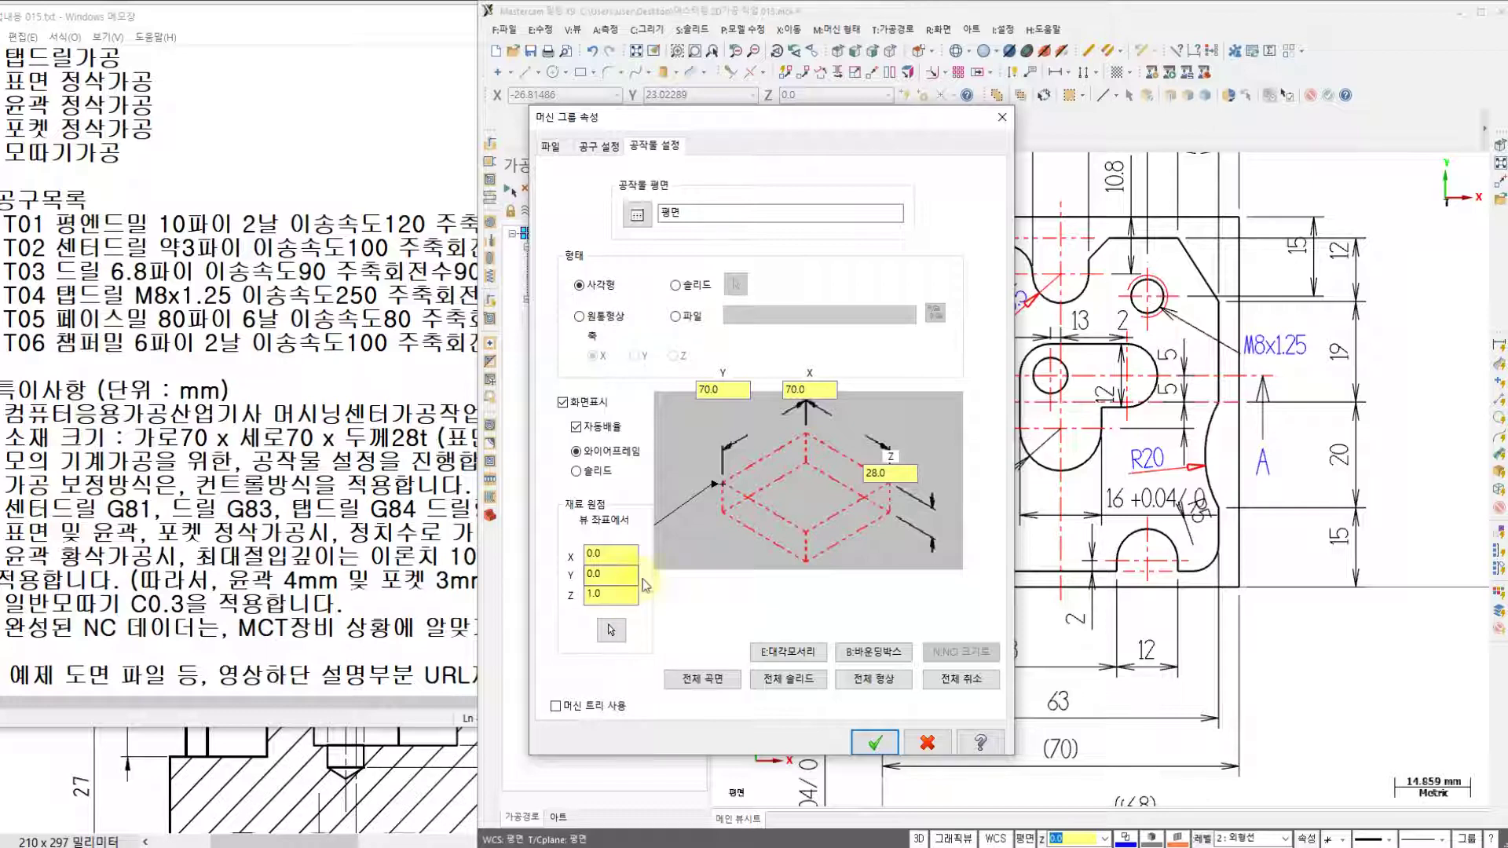
left_click(875, 742)
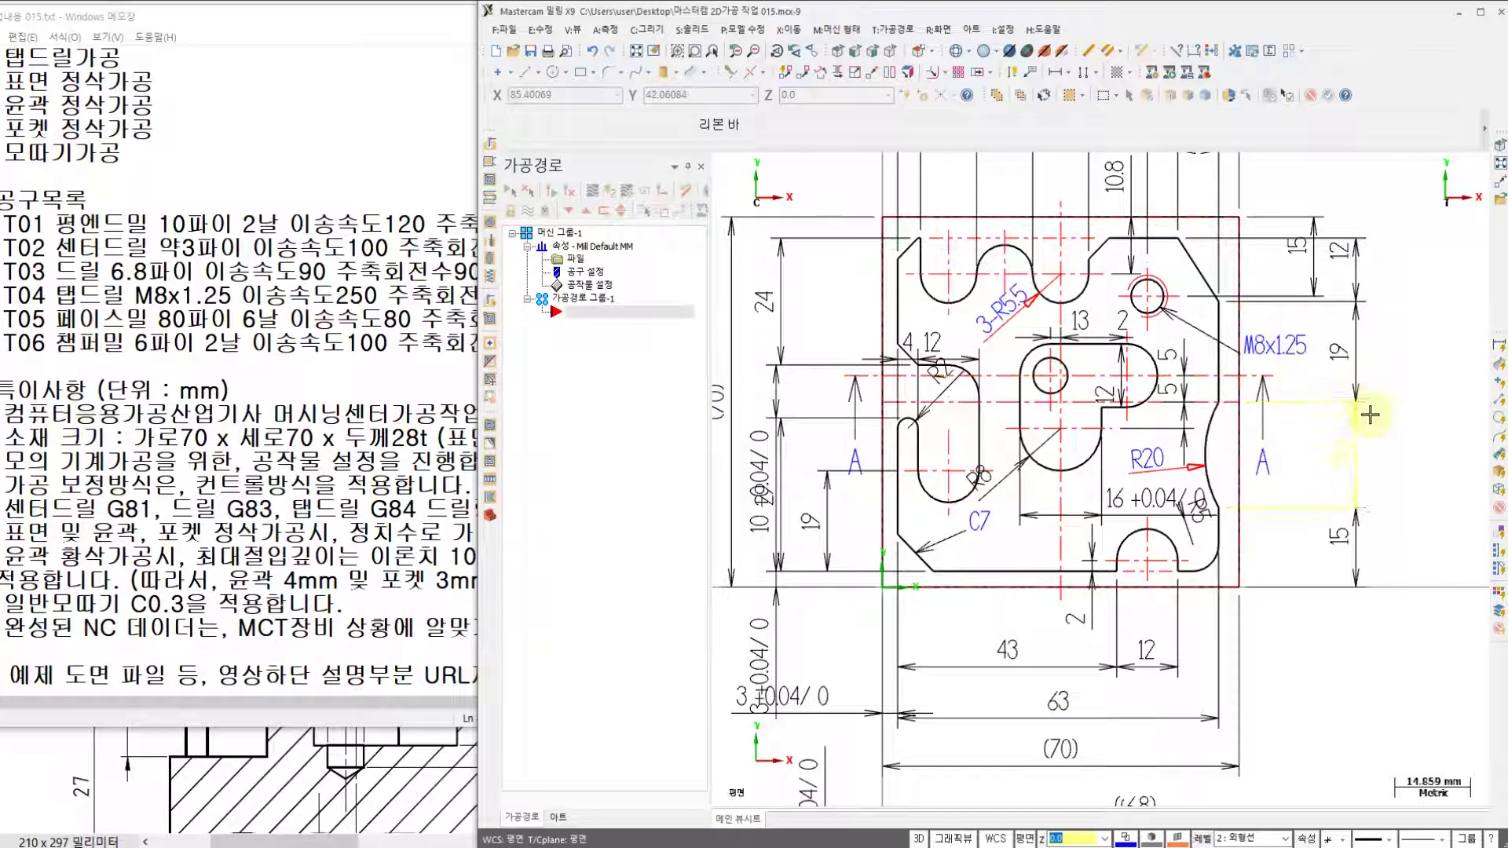
- Check the stock's top face against the origin in the front view, and return to the top view
right_click(1401, 424)
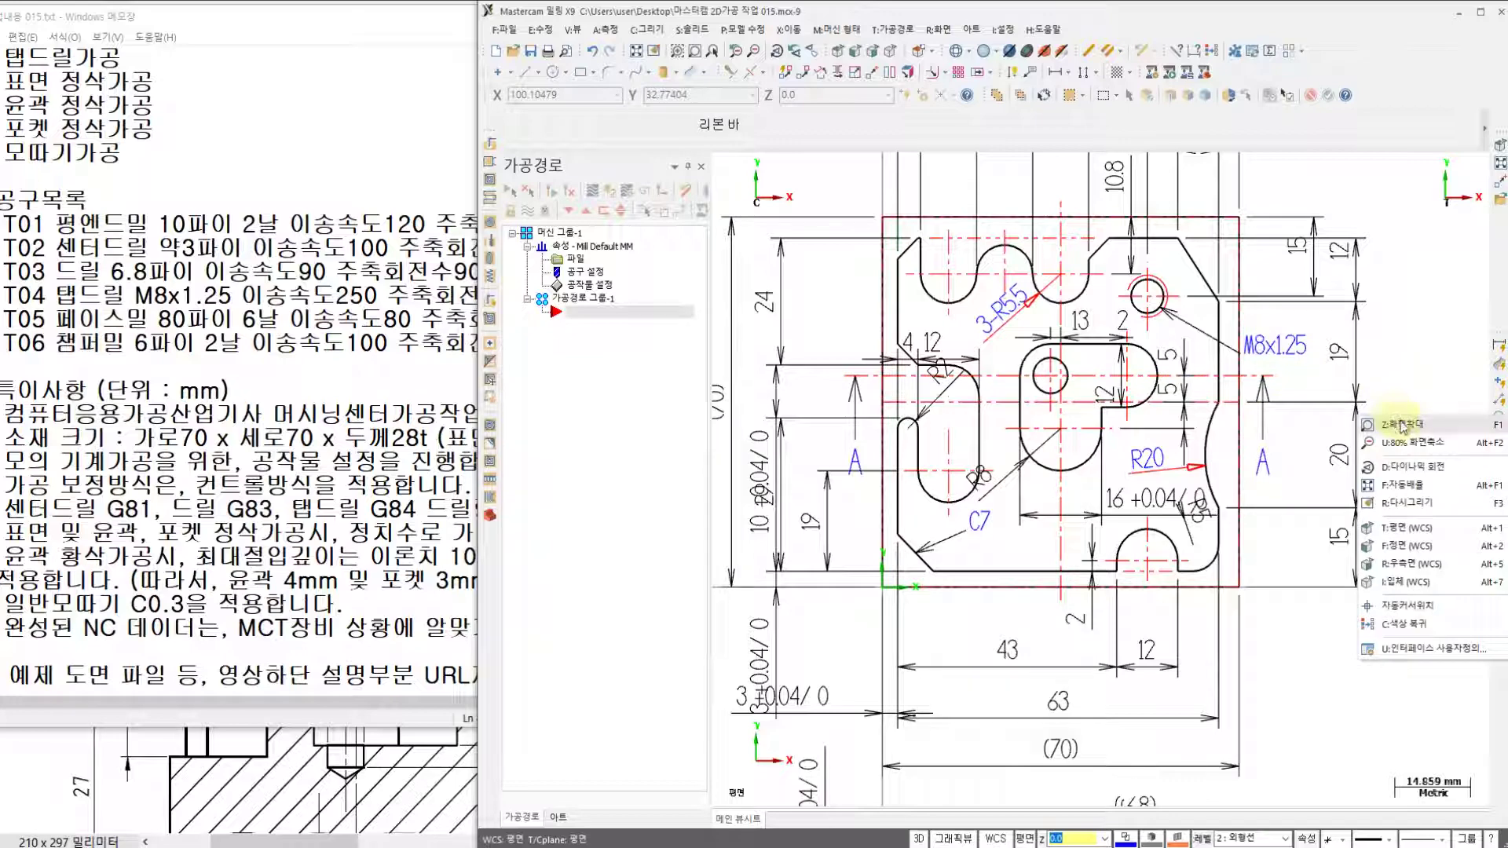
left_click(1406, 546)
scroll(1052, 452, "up", 5)
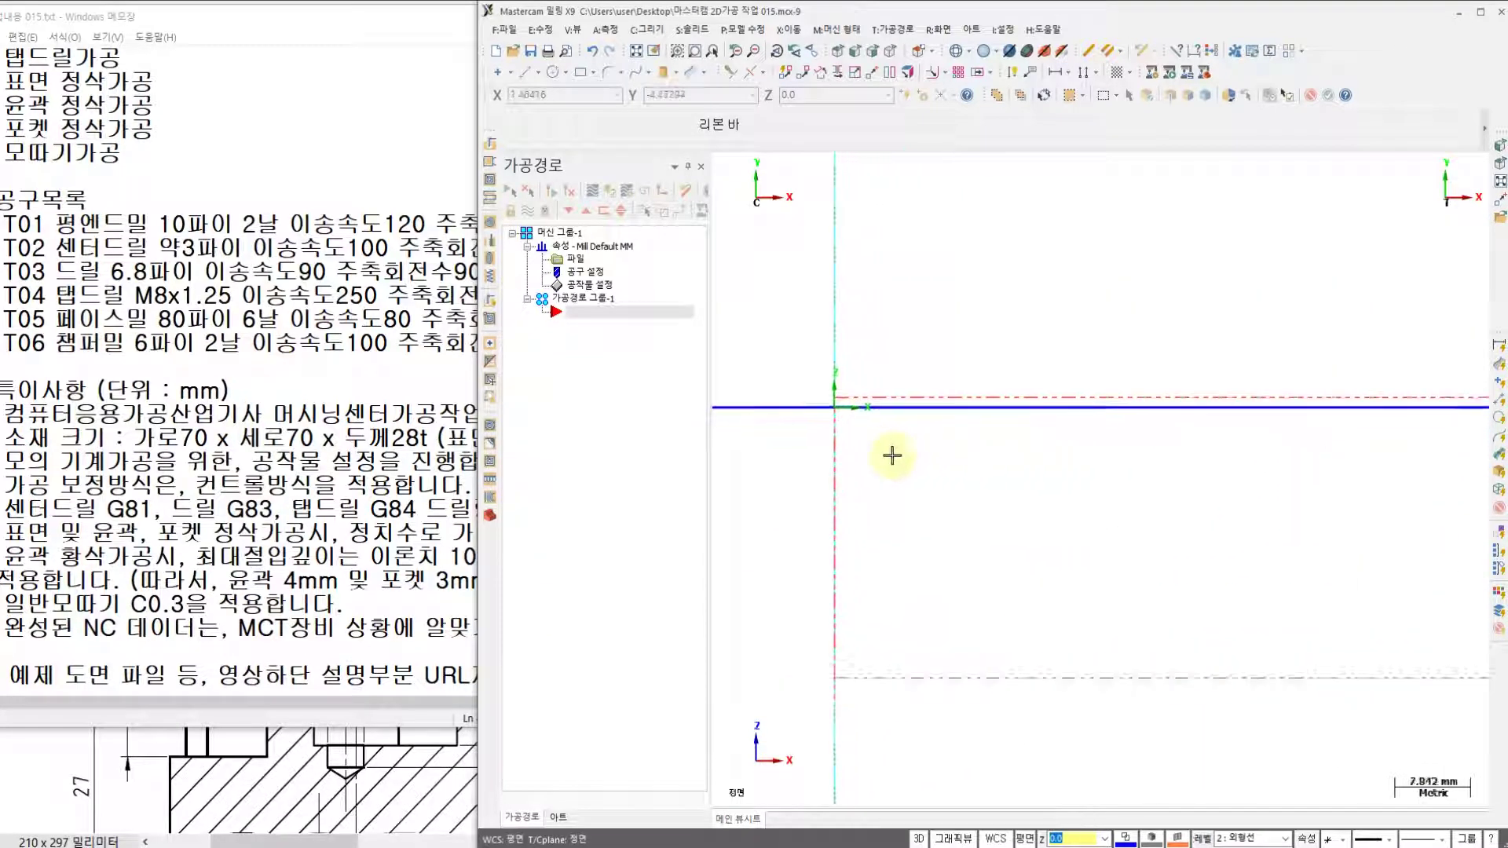
left_click(829, 401)
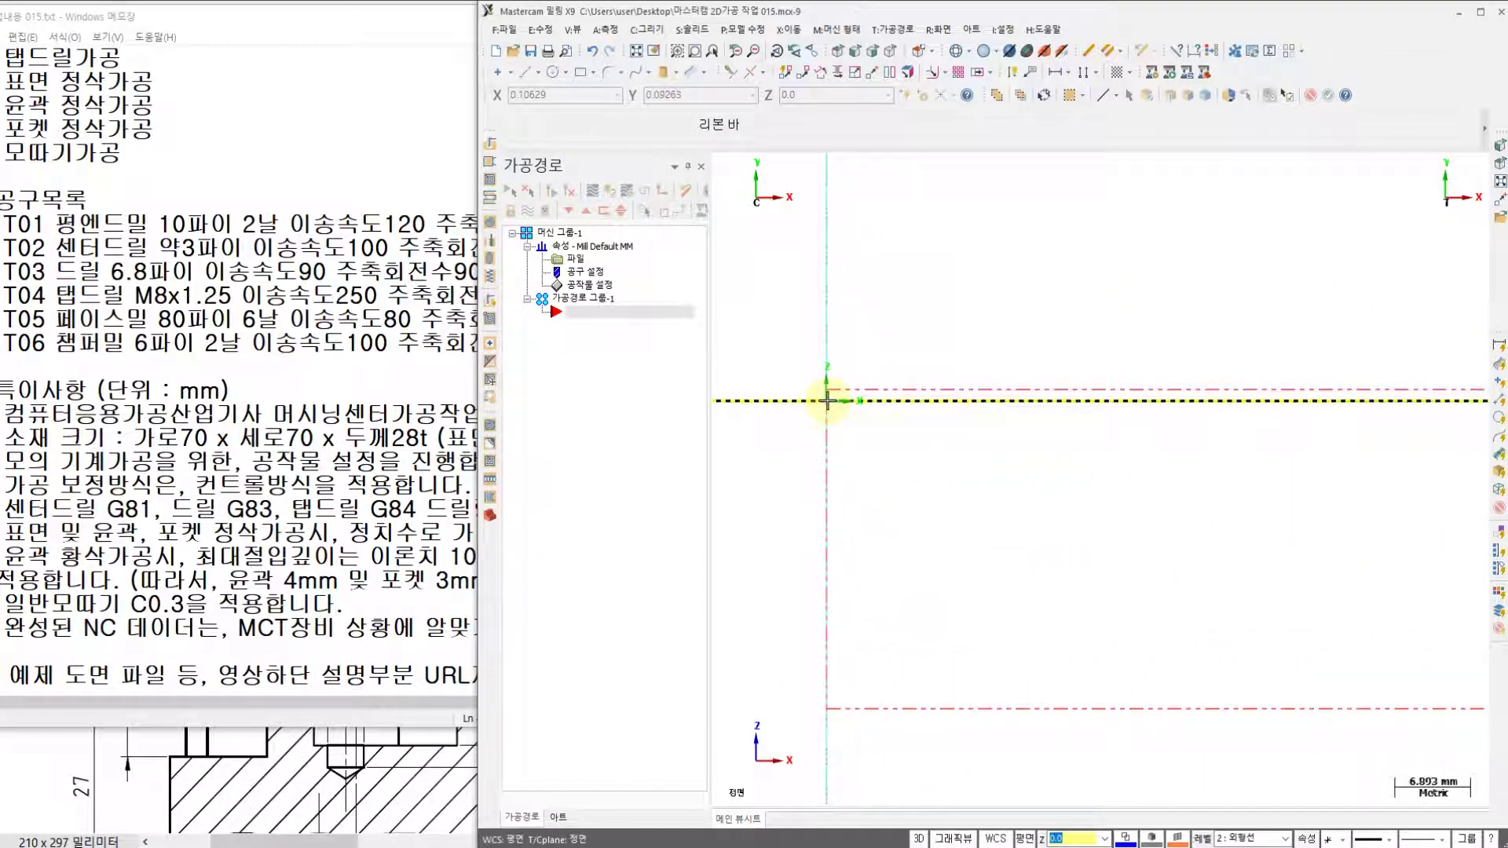
left_click(825, 401)
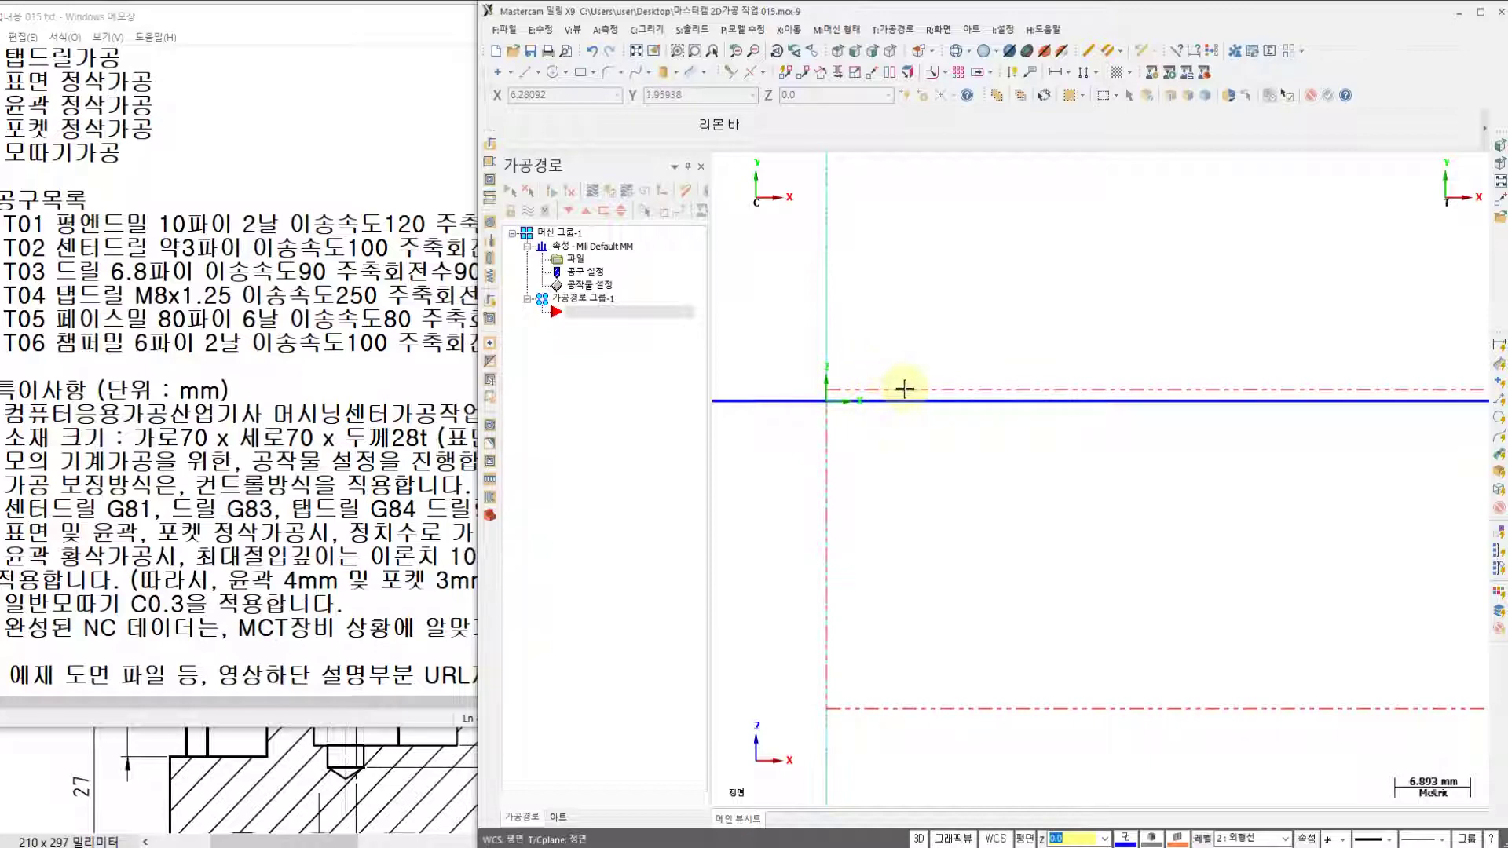
right_click(971, 286)
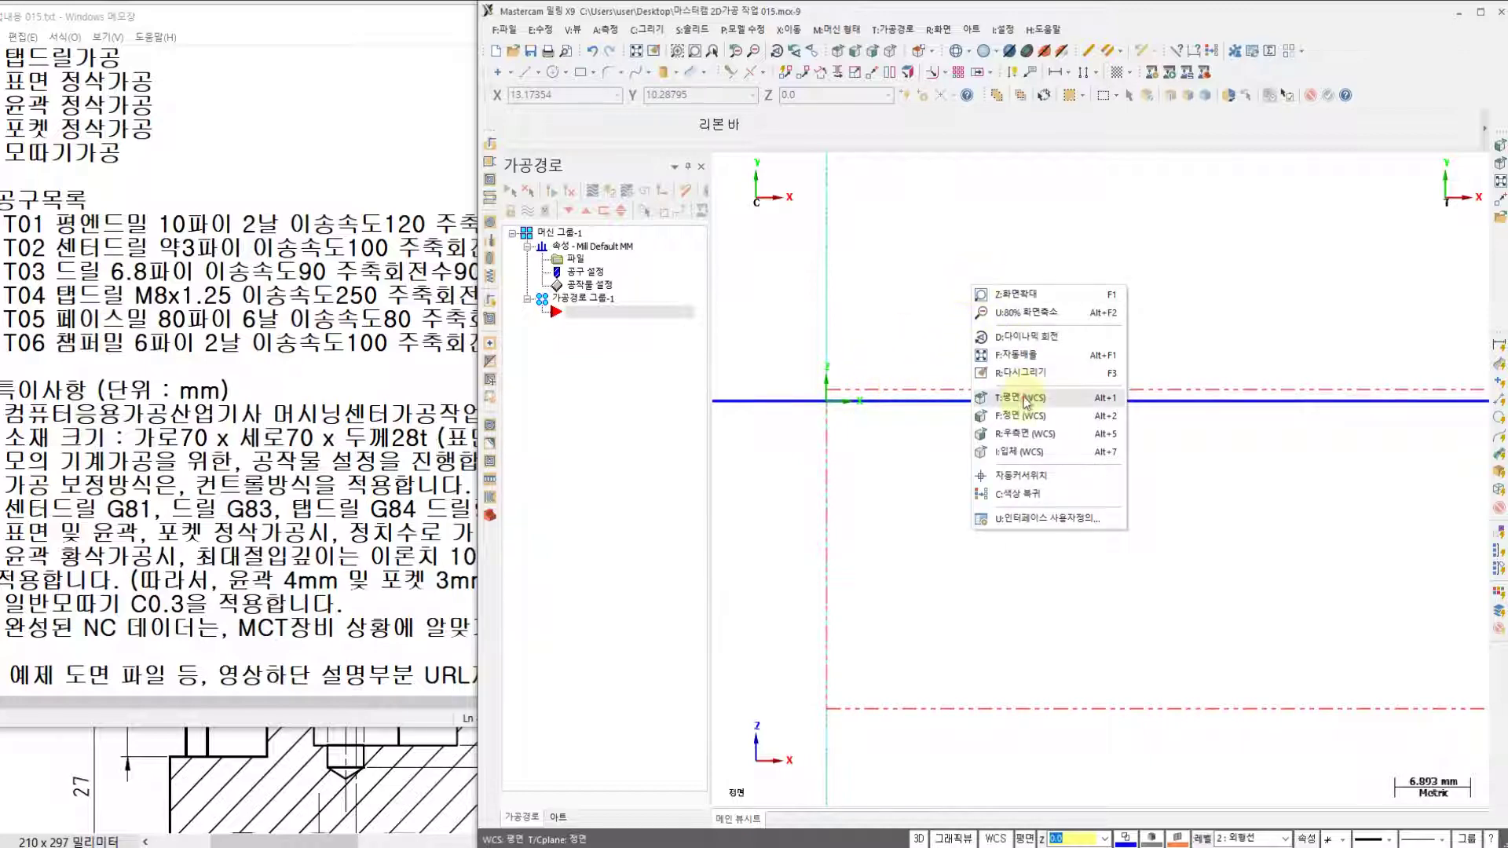
left_click(1025, 399)
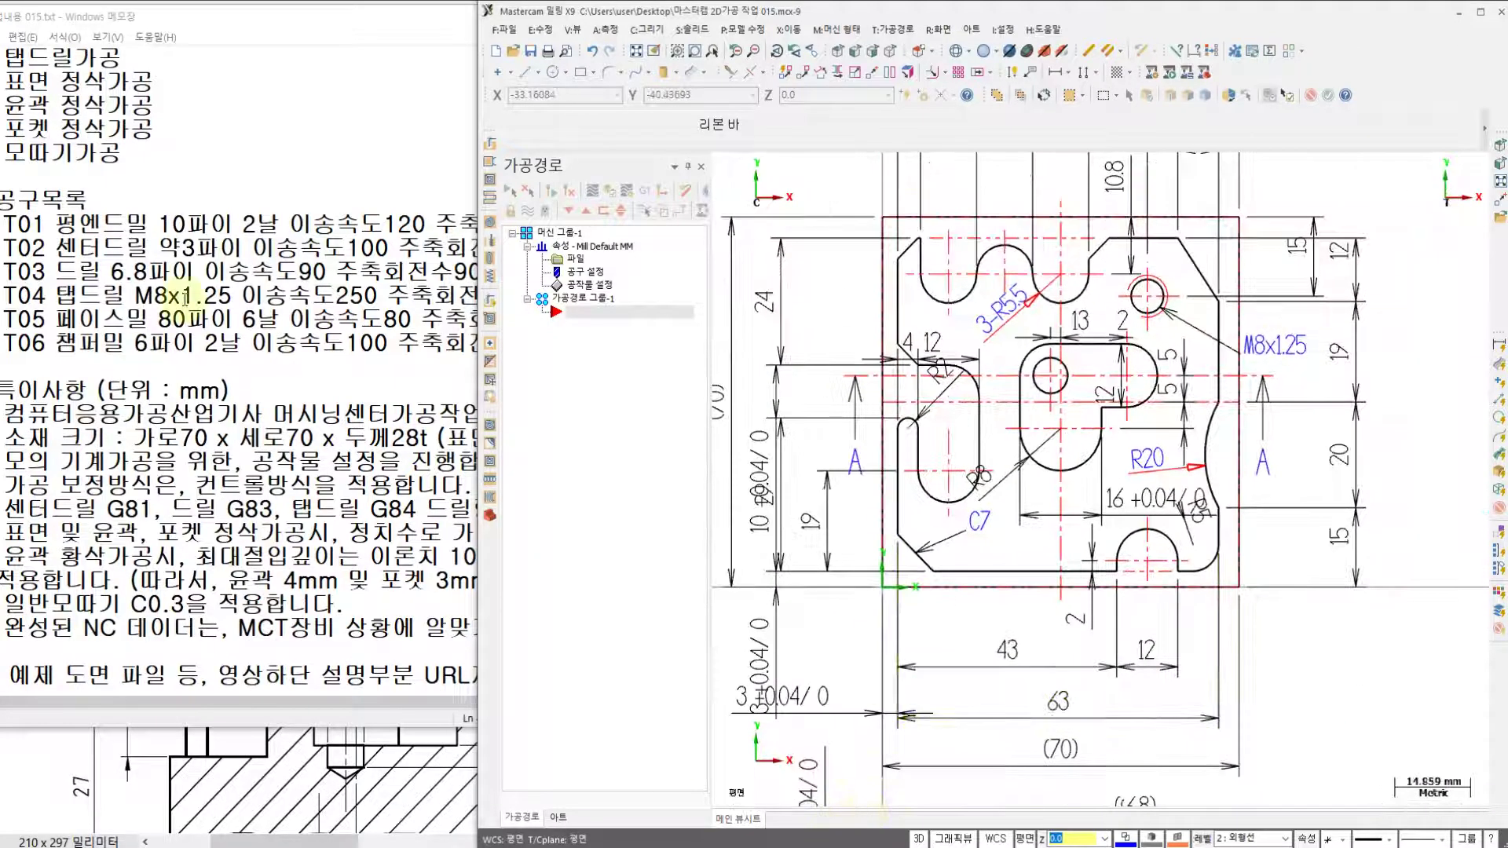
- Switch to the Notepad notes to read the machining process list, and return to Mastercam
left_click(185, 298)
scroll(94, 350, "up", 5)
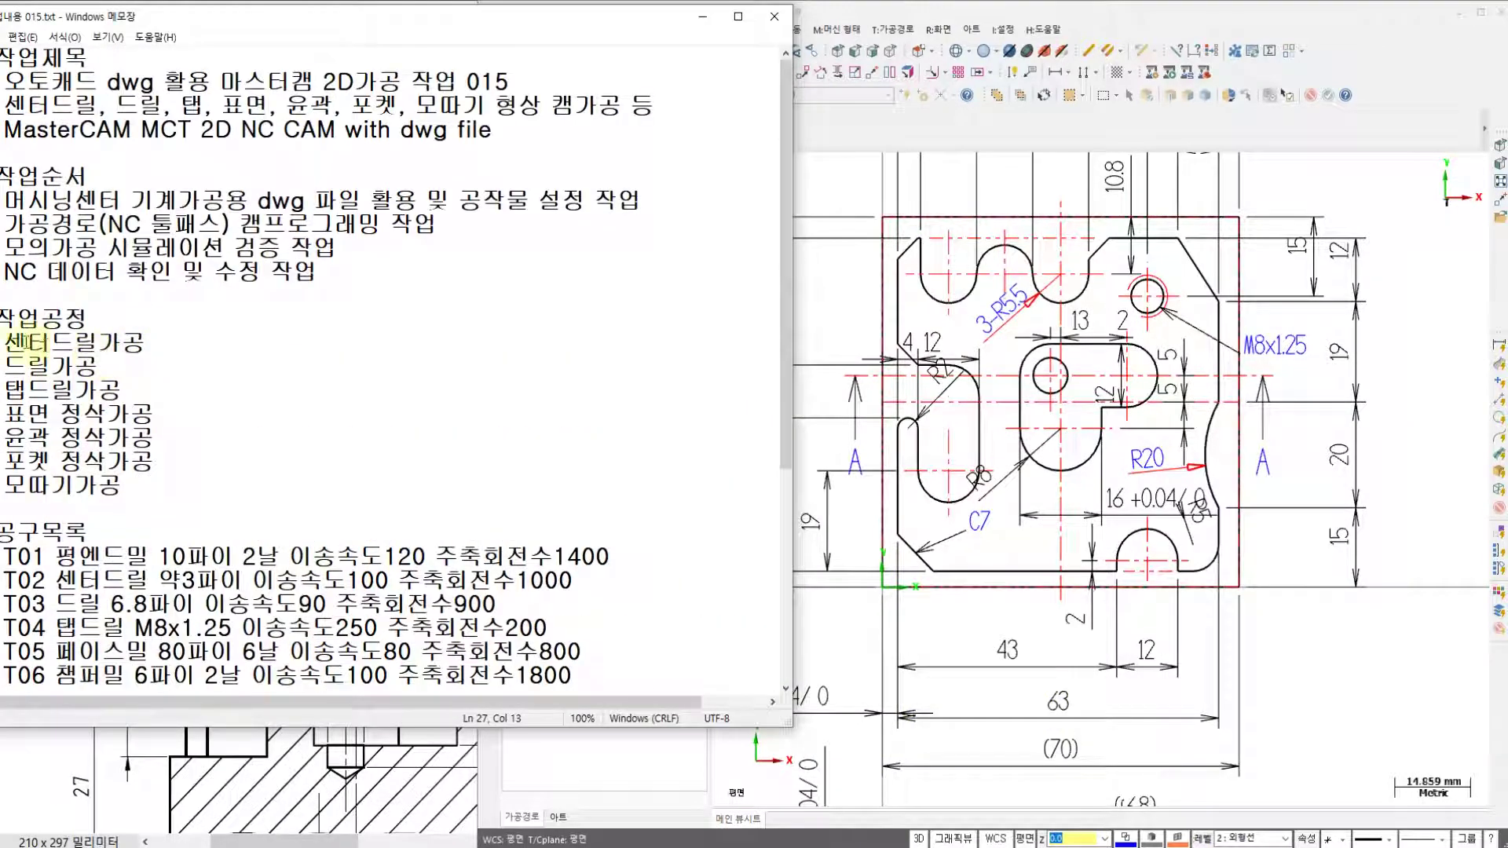
left_click(6, 343)
left_click(1215, 333)
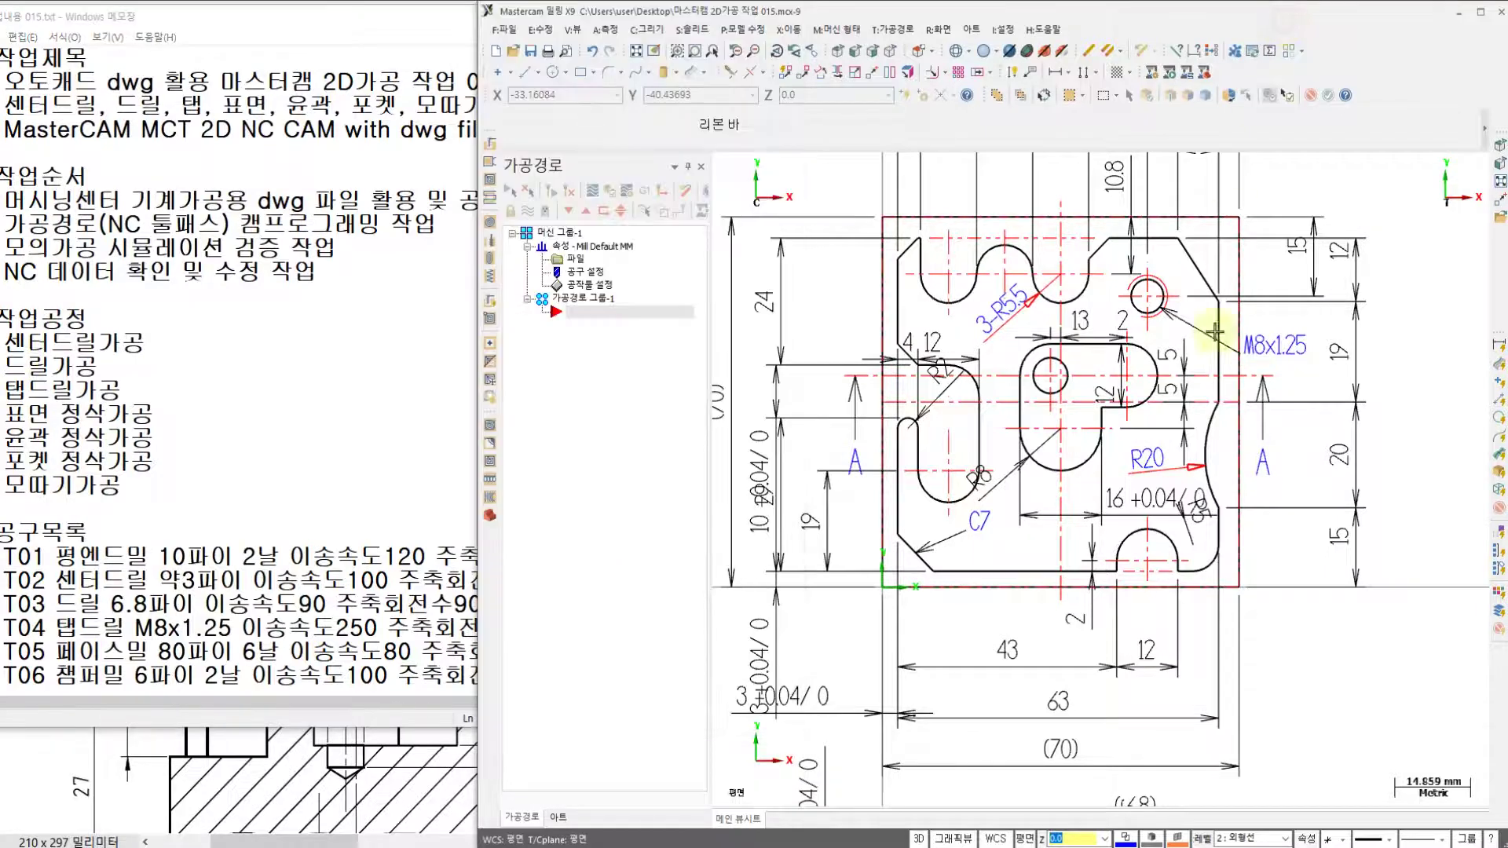
- Examine the pocket hole and the M8x1.25 hole in the plan view, and the drilled hole in the section view
scroll(1139, 385, "up", 2)
scroll(1100, 472, "up", 1)
scroll(1017, 516, "up", 1)
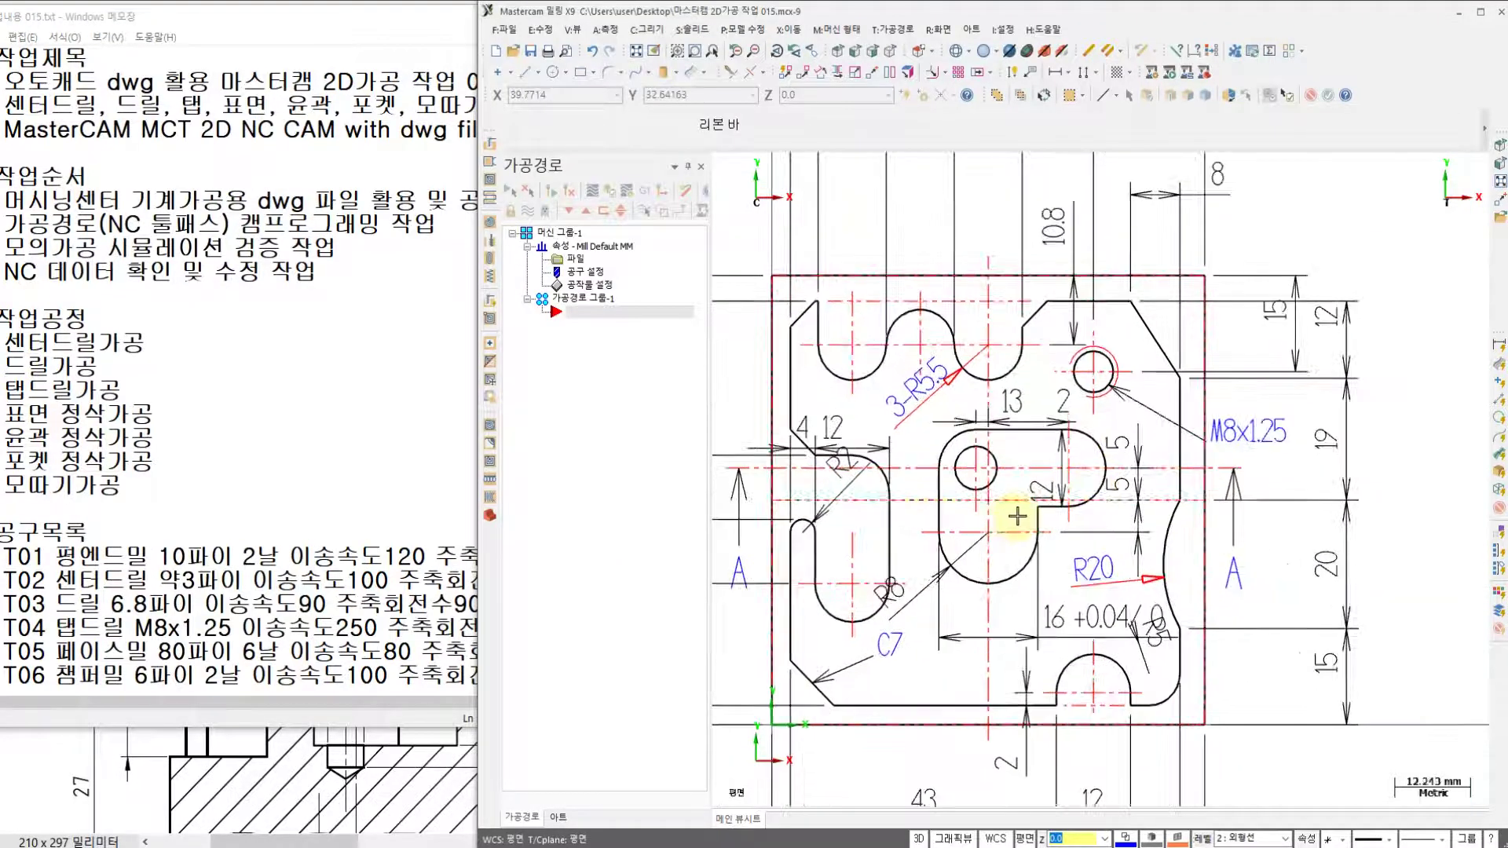
scroll(1018, 516, "up", 1)
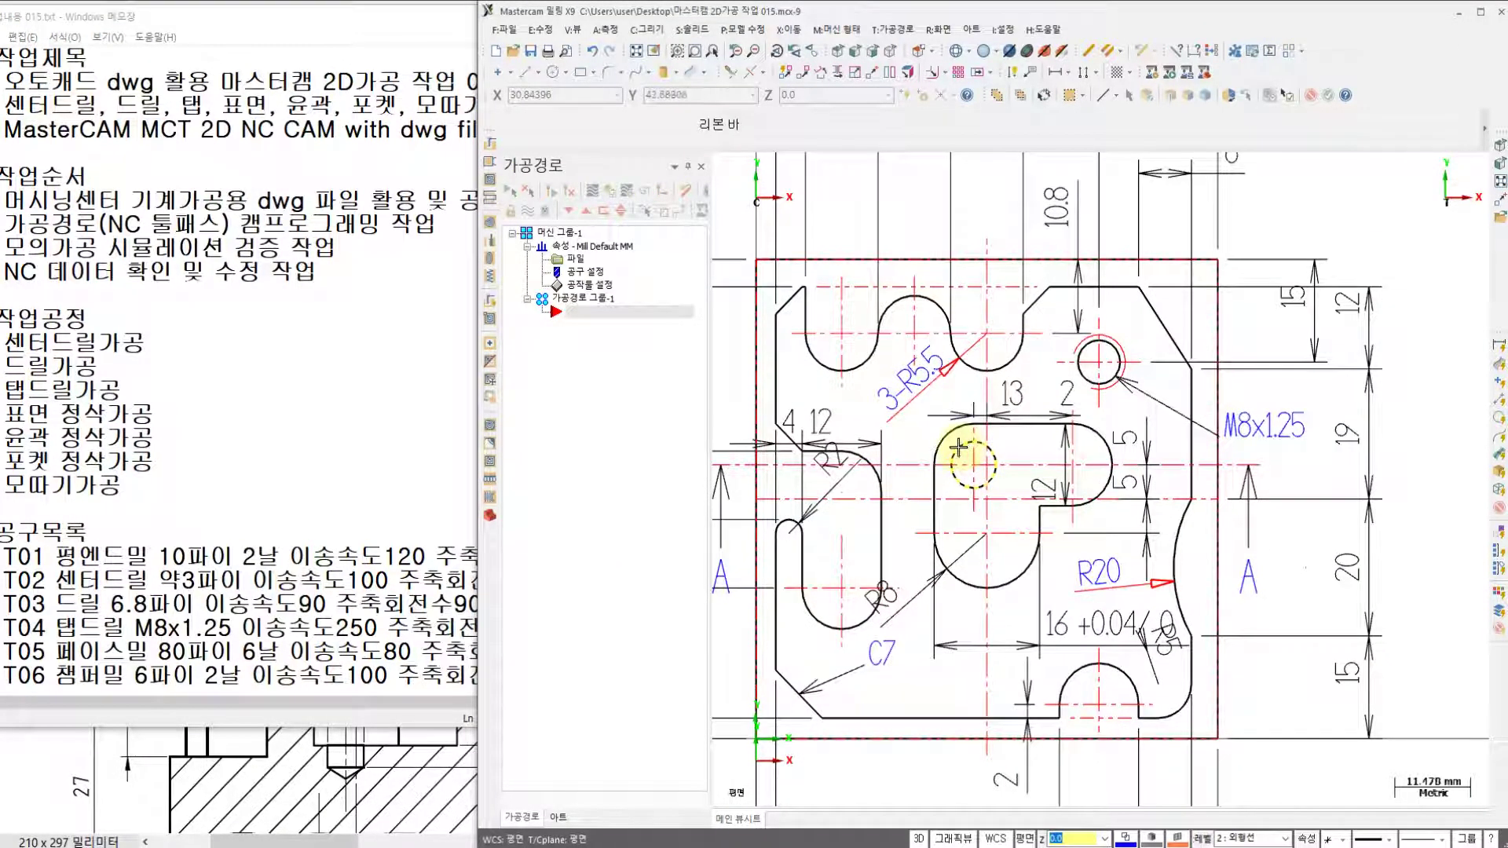
scroll(964, 452, "down", 3)
middle_click_drag(974, 566, 994, 350)
middle_click_drag(994, 747, 990, 649)
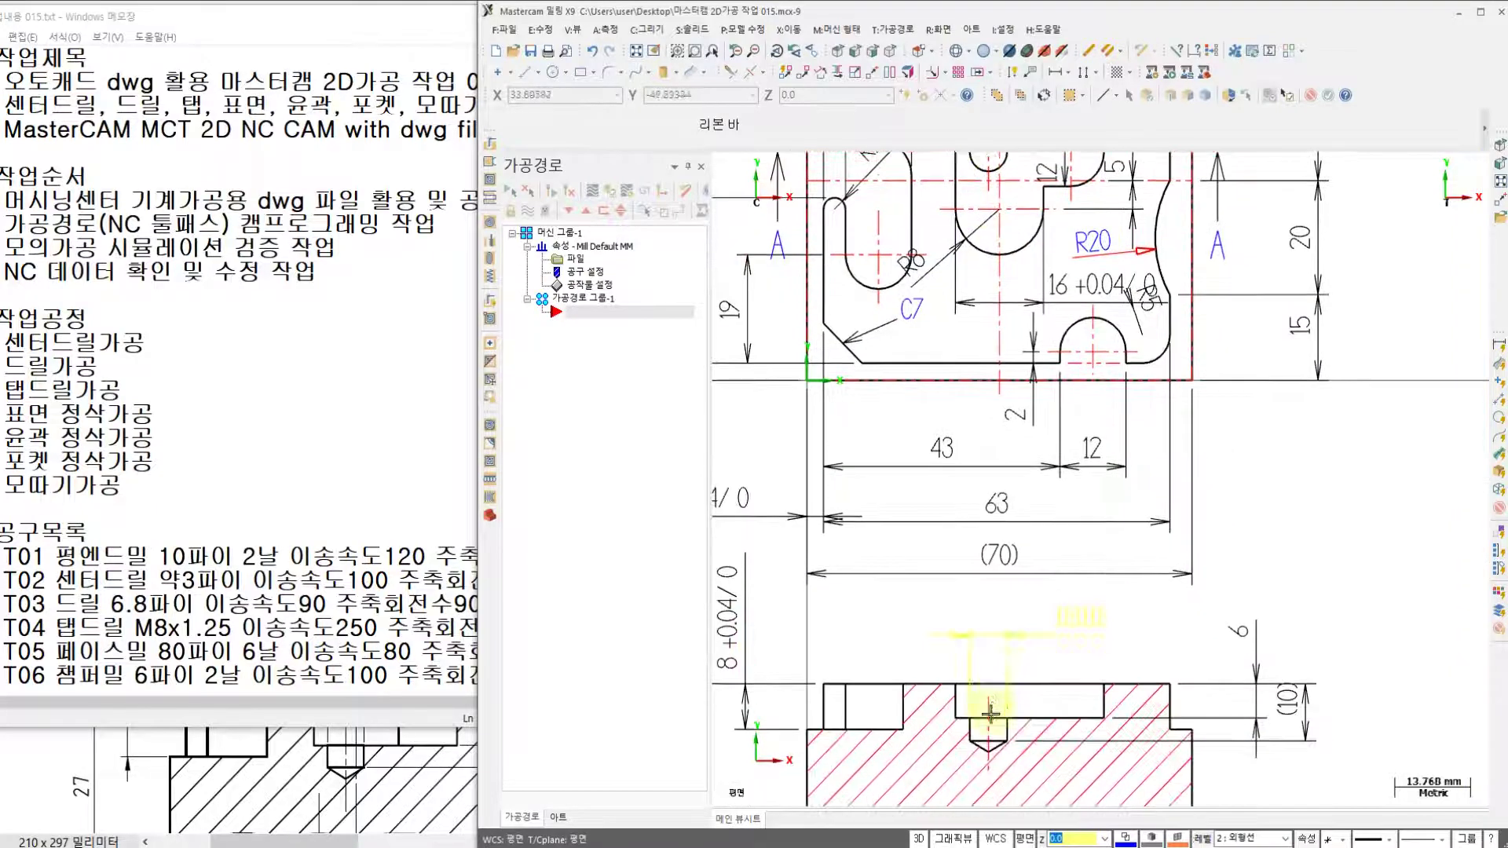
middle_click_drag(982, 440, 935, 717)
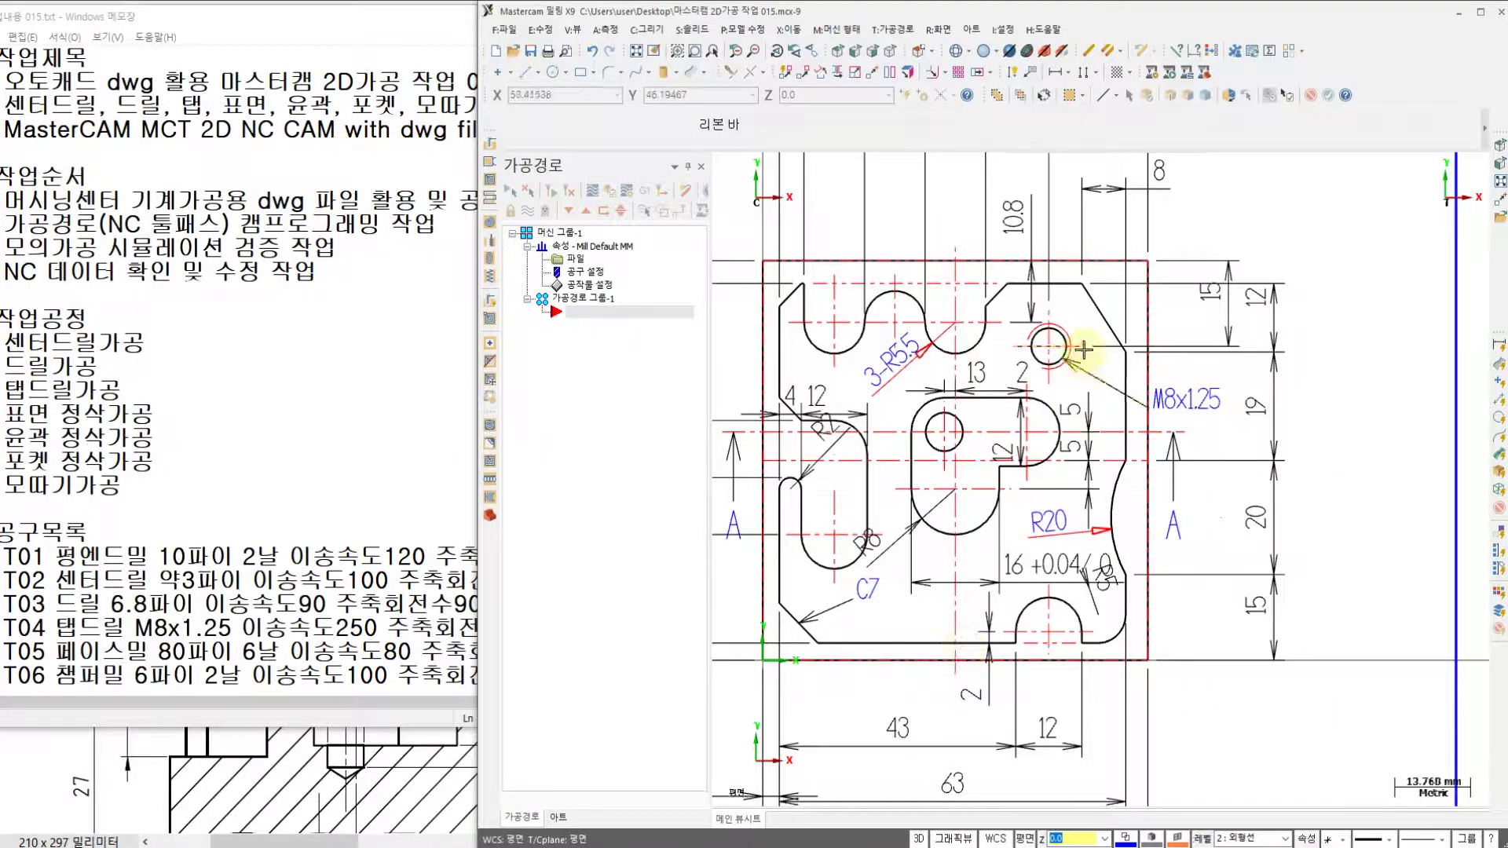
scroll(1047, 351, "up", 5)
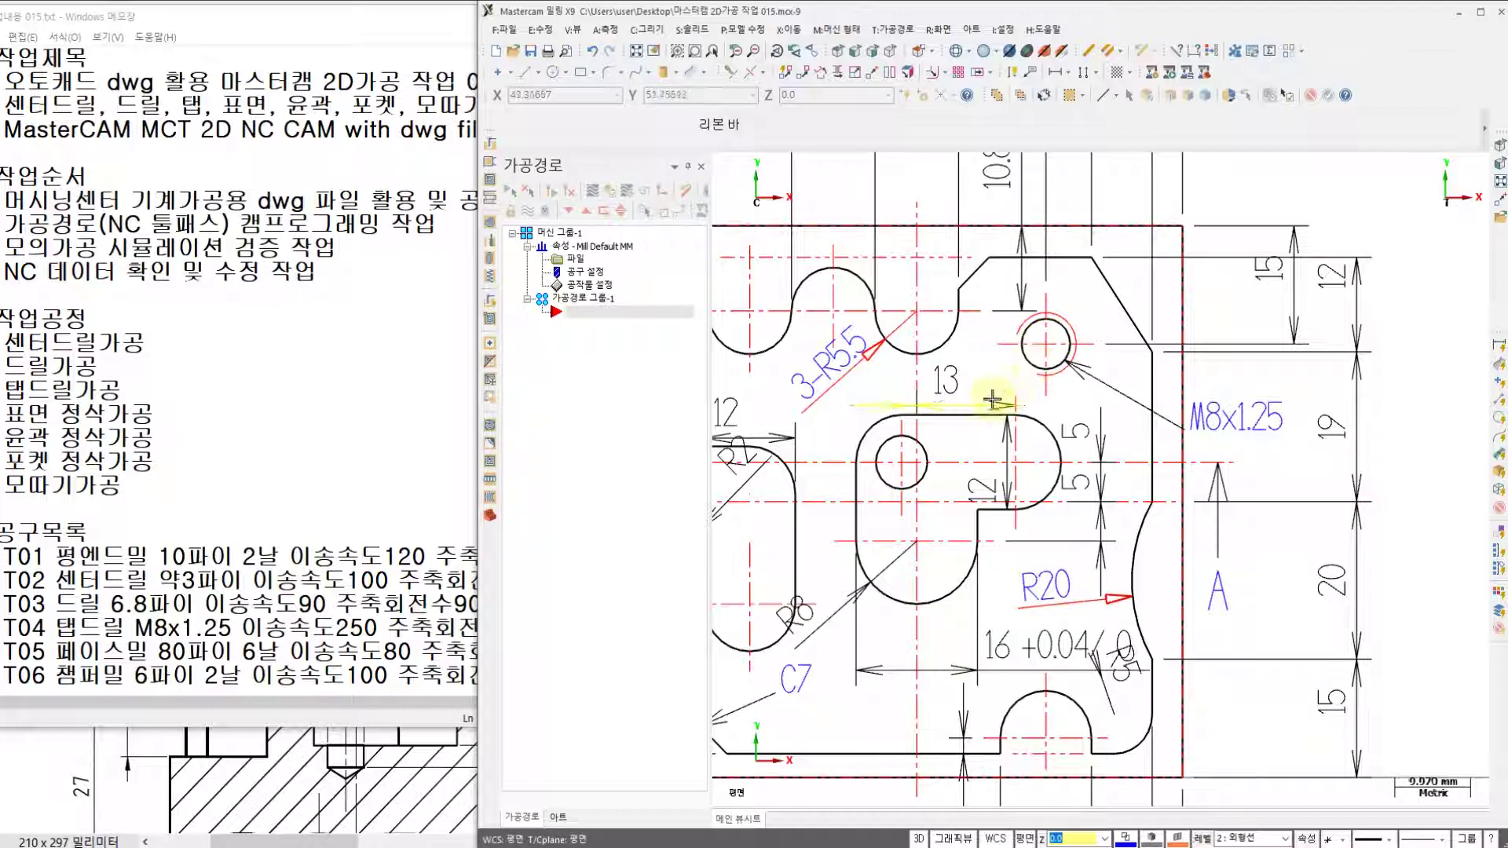
middle_click_drag(1002, 377, 1049, 346)
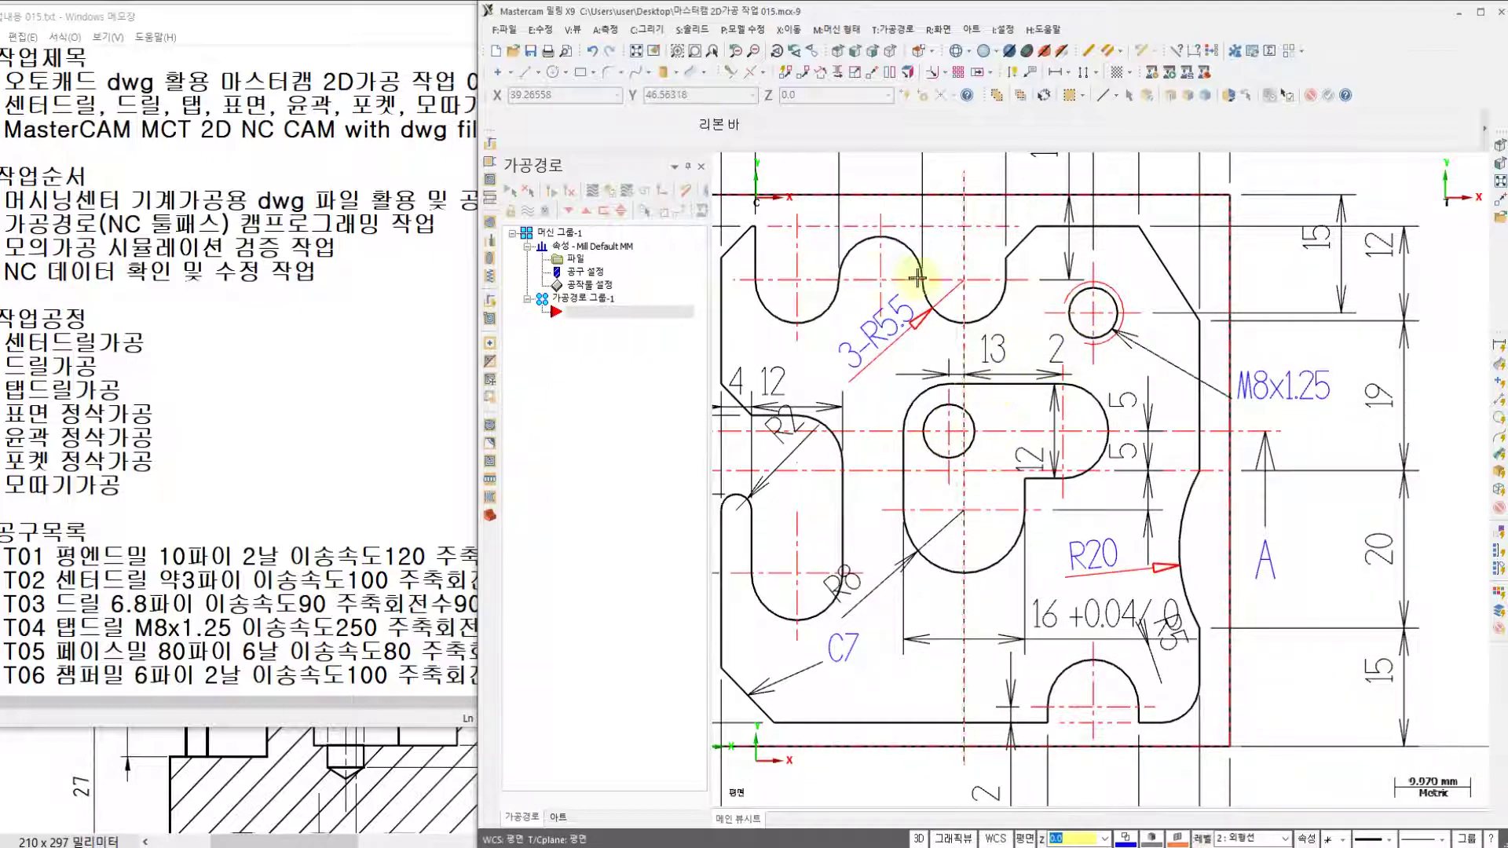
- Create a drill toolpath using the circles of the pocket hole and the M8x1.25 hole as its drill points
left_click(902, 30)
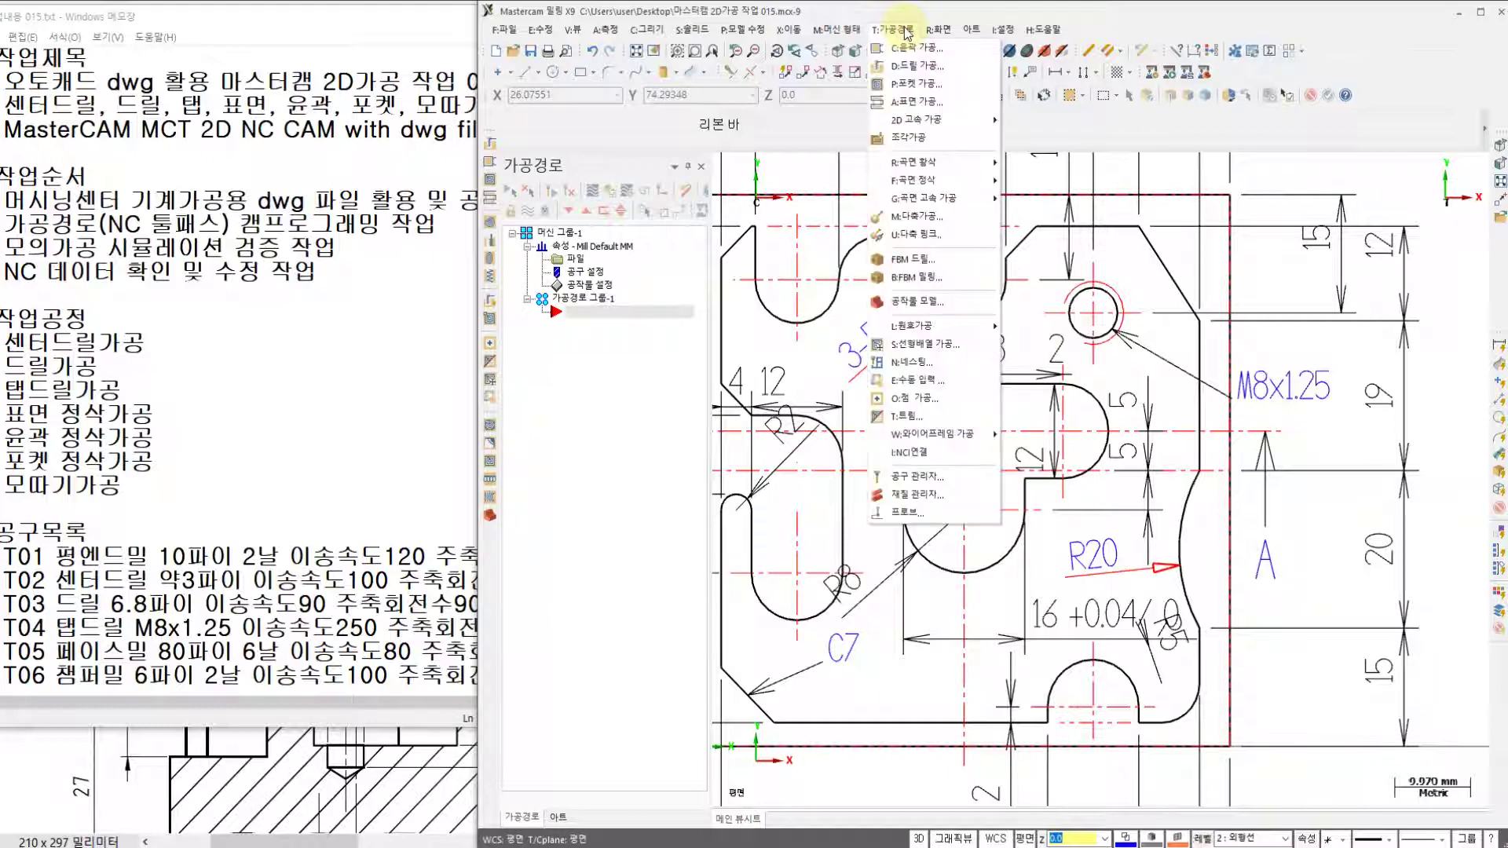
left_click(930, 73)
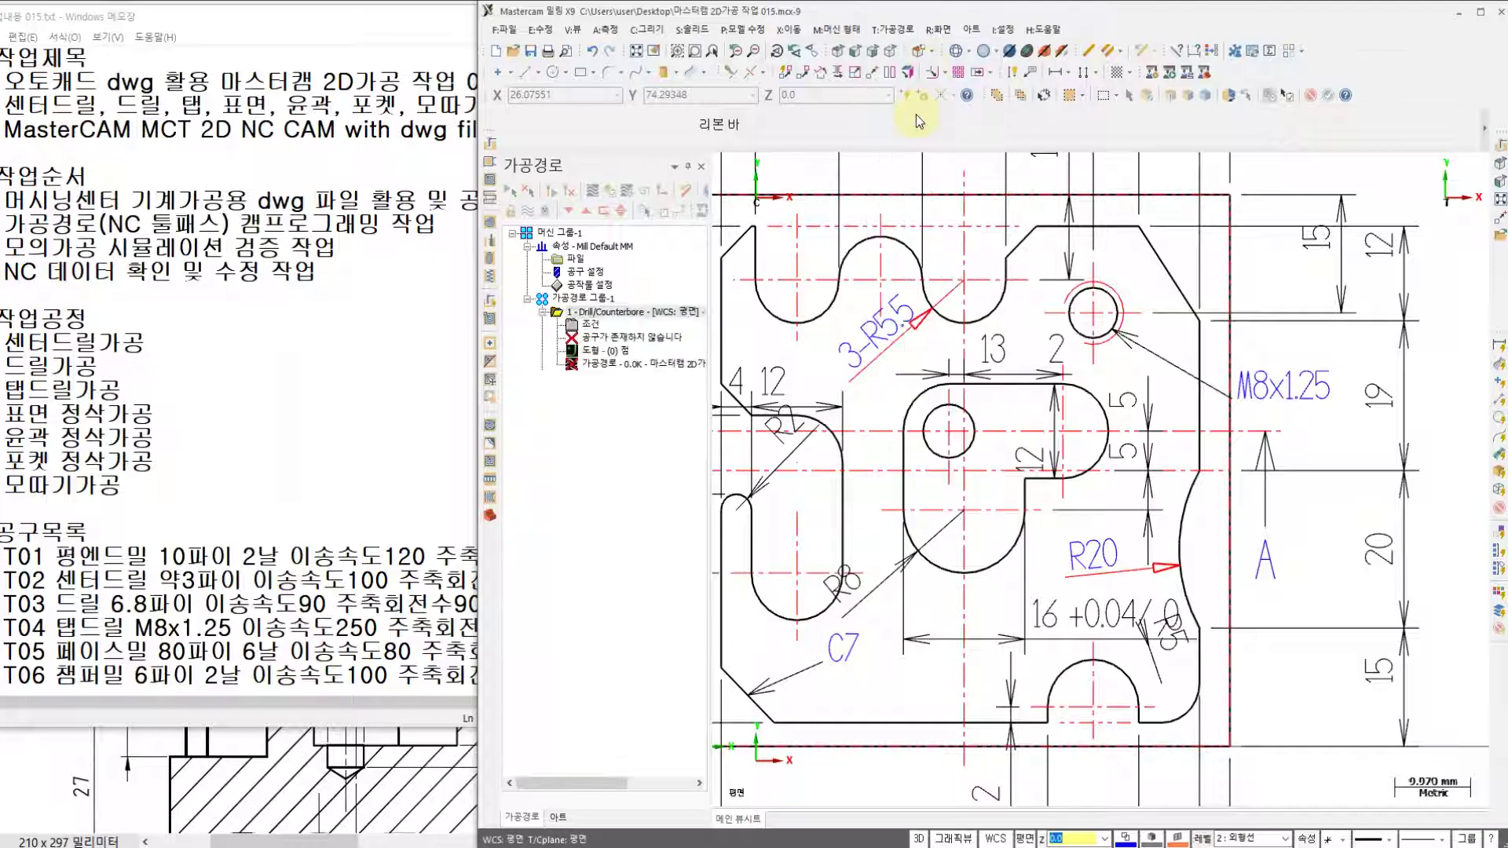
left_click(413, 389)
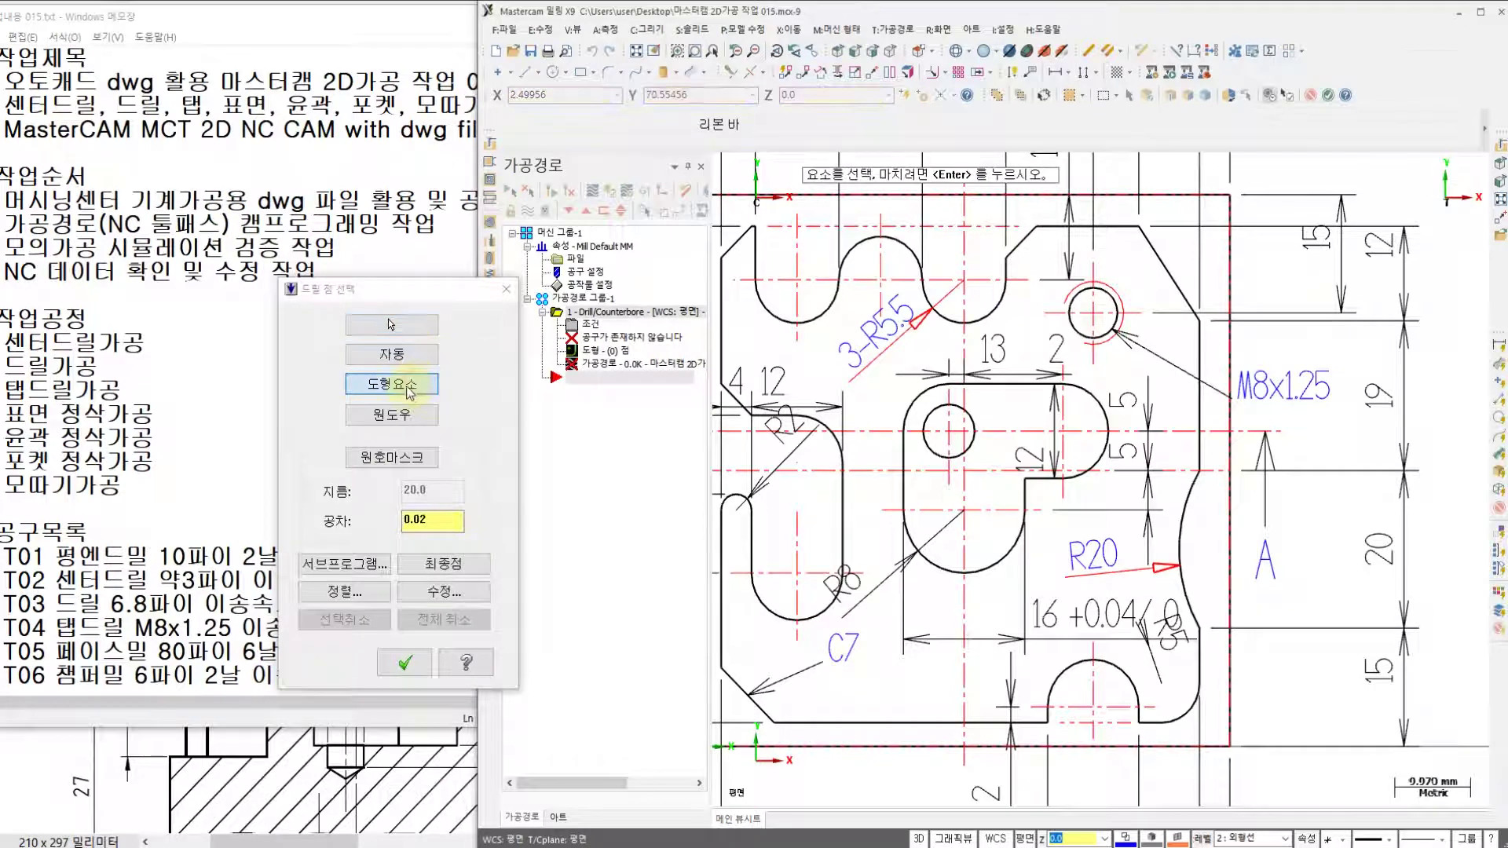
left_click(973, 448)
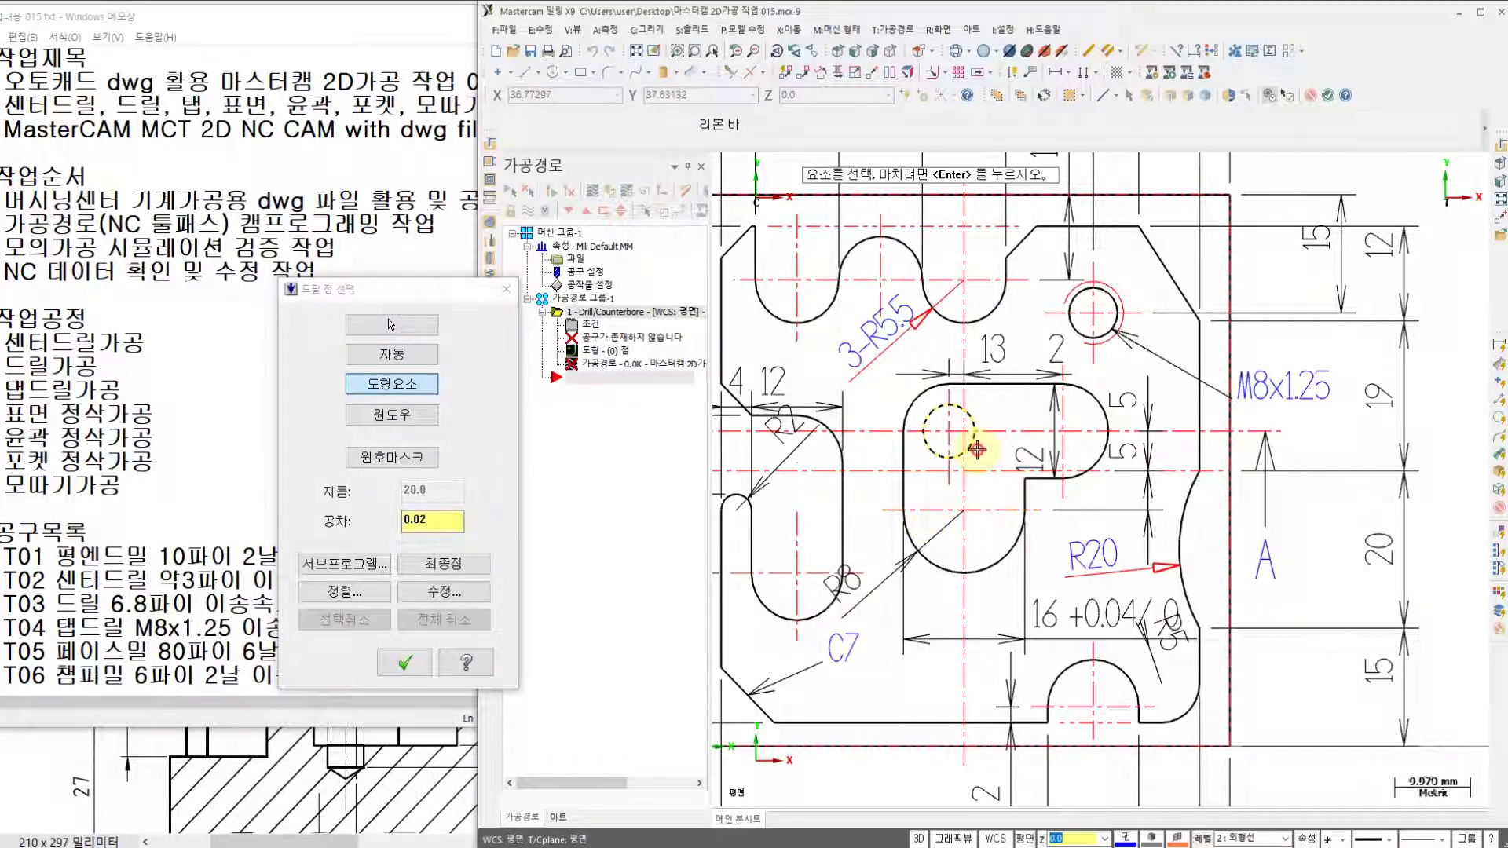
left_click(1085, 344)
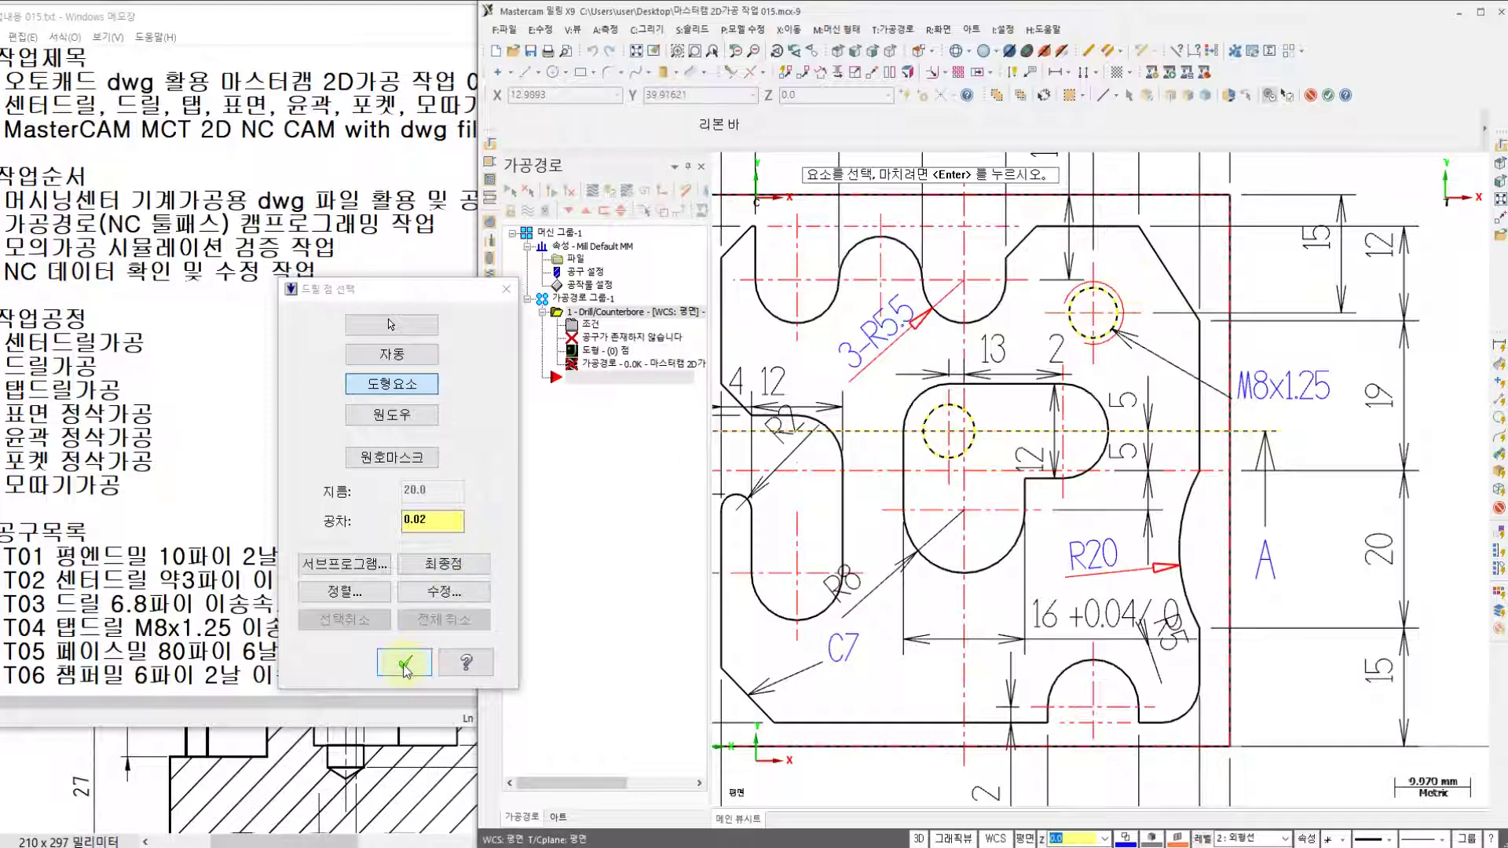
left_click(423, 662)
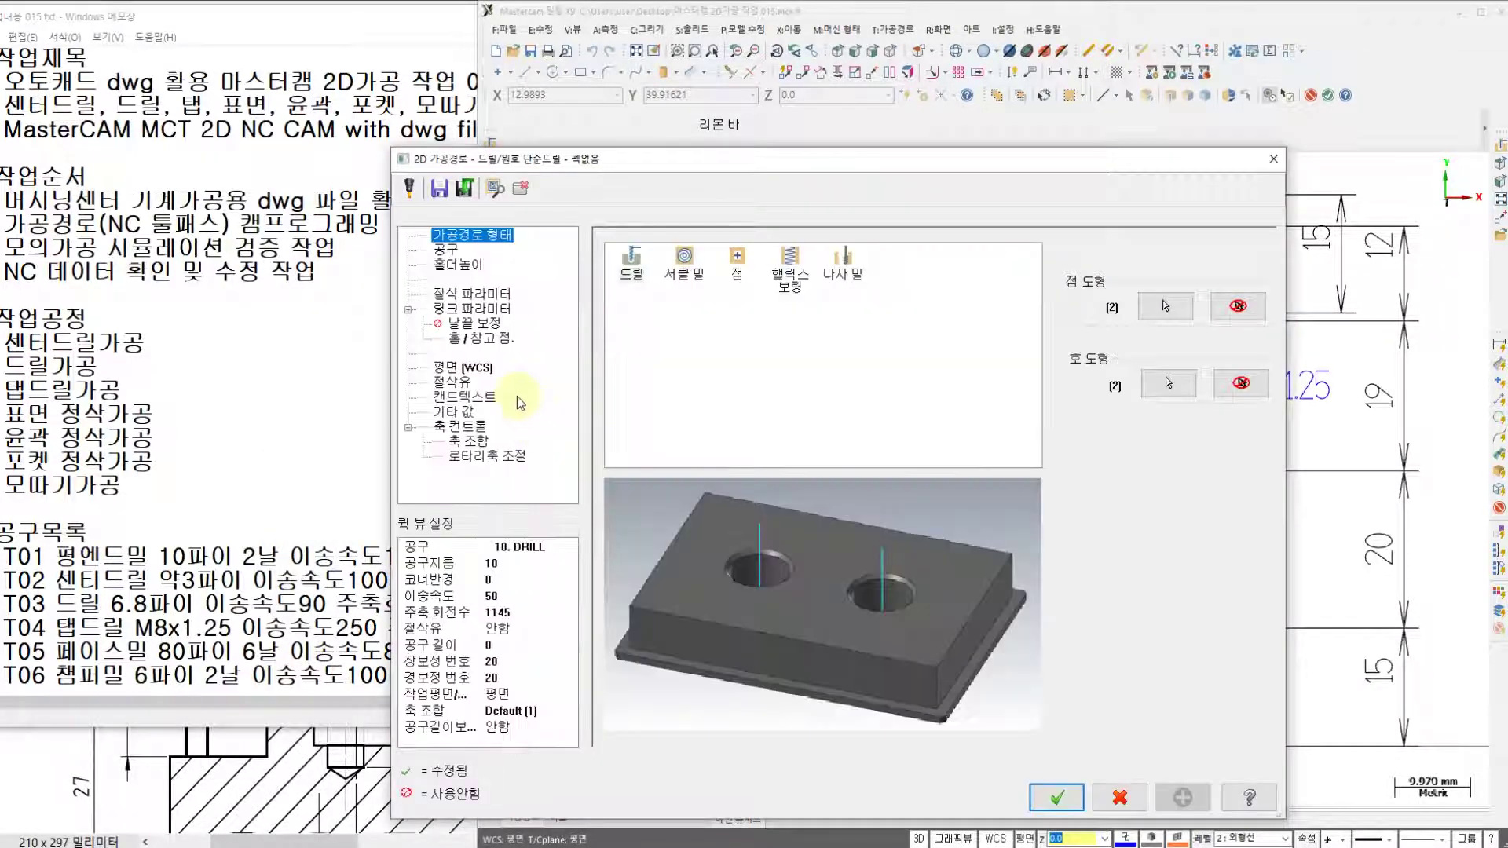
- Start a new center drill tool for the drill toolpath, keeping the standard geometry with a 3.18 mm drill diameter
left_click(445, 249)
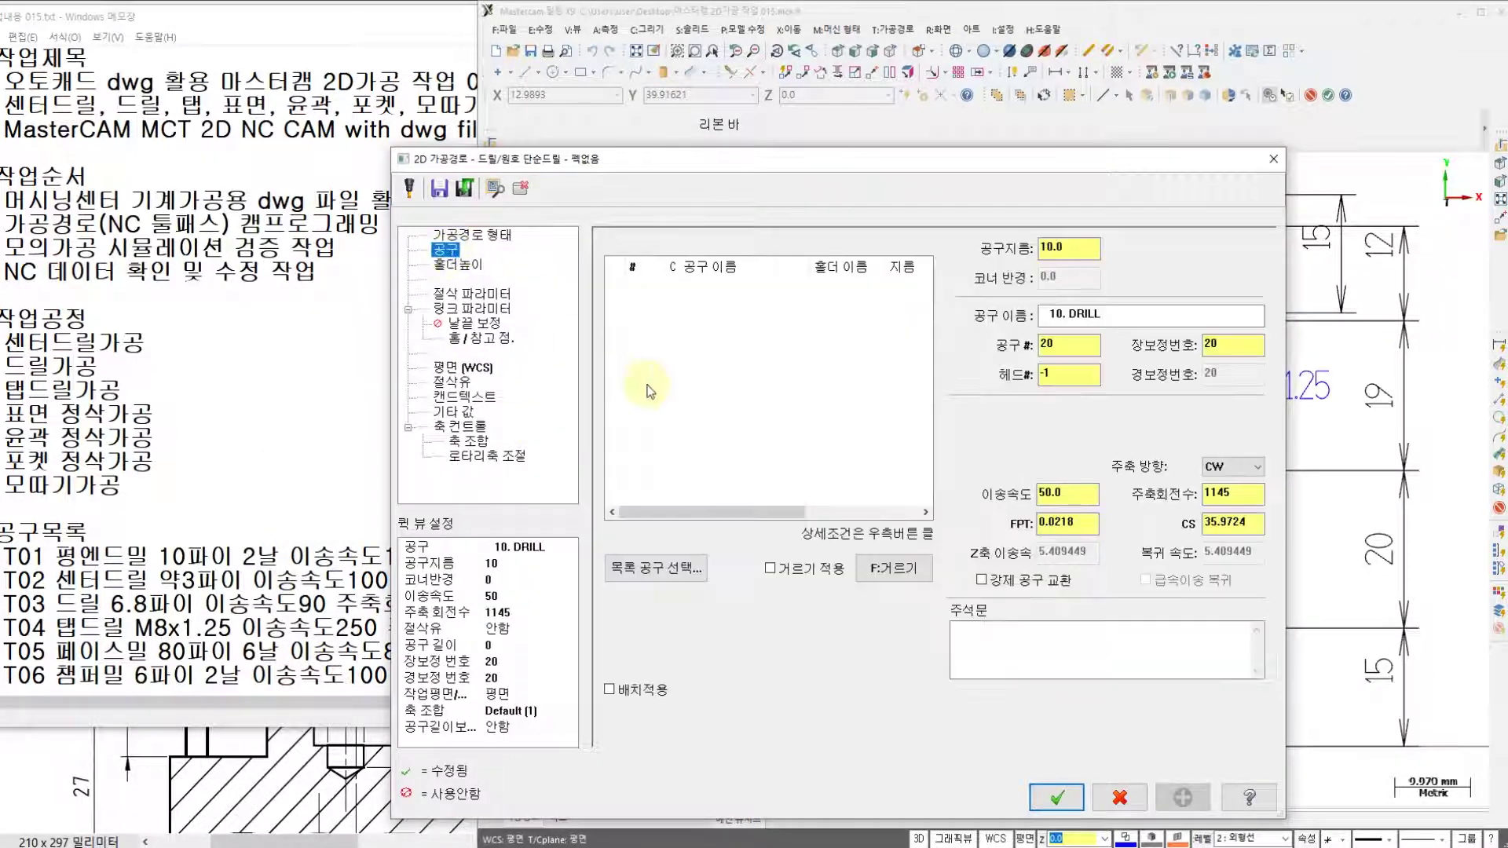
right_click(695, 332)
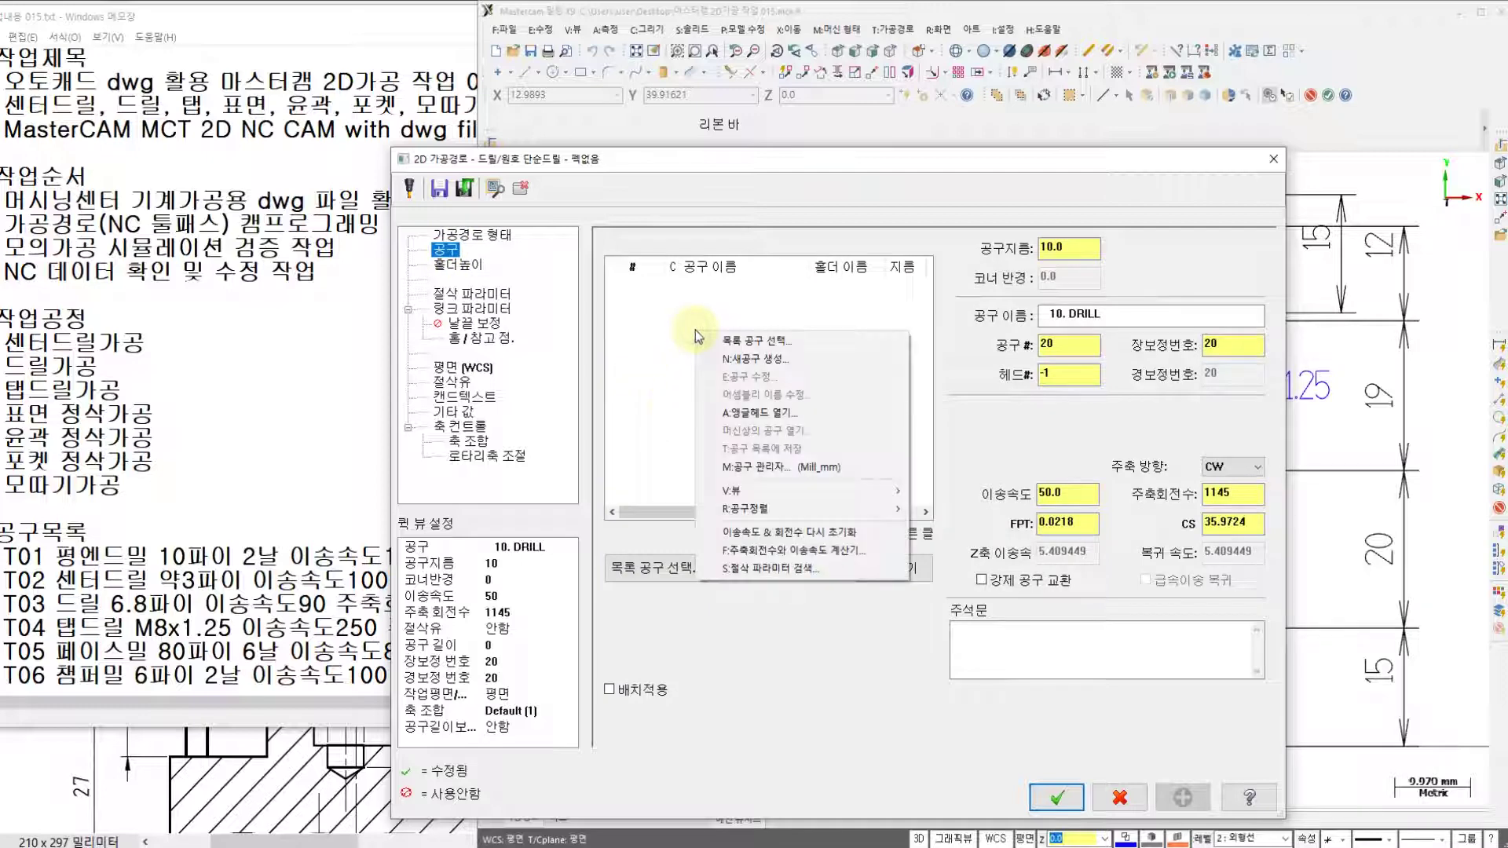
left_click(748, 360)
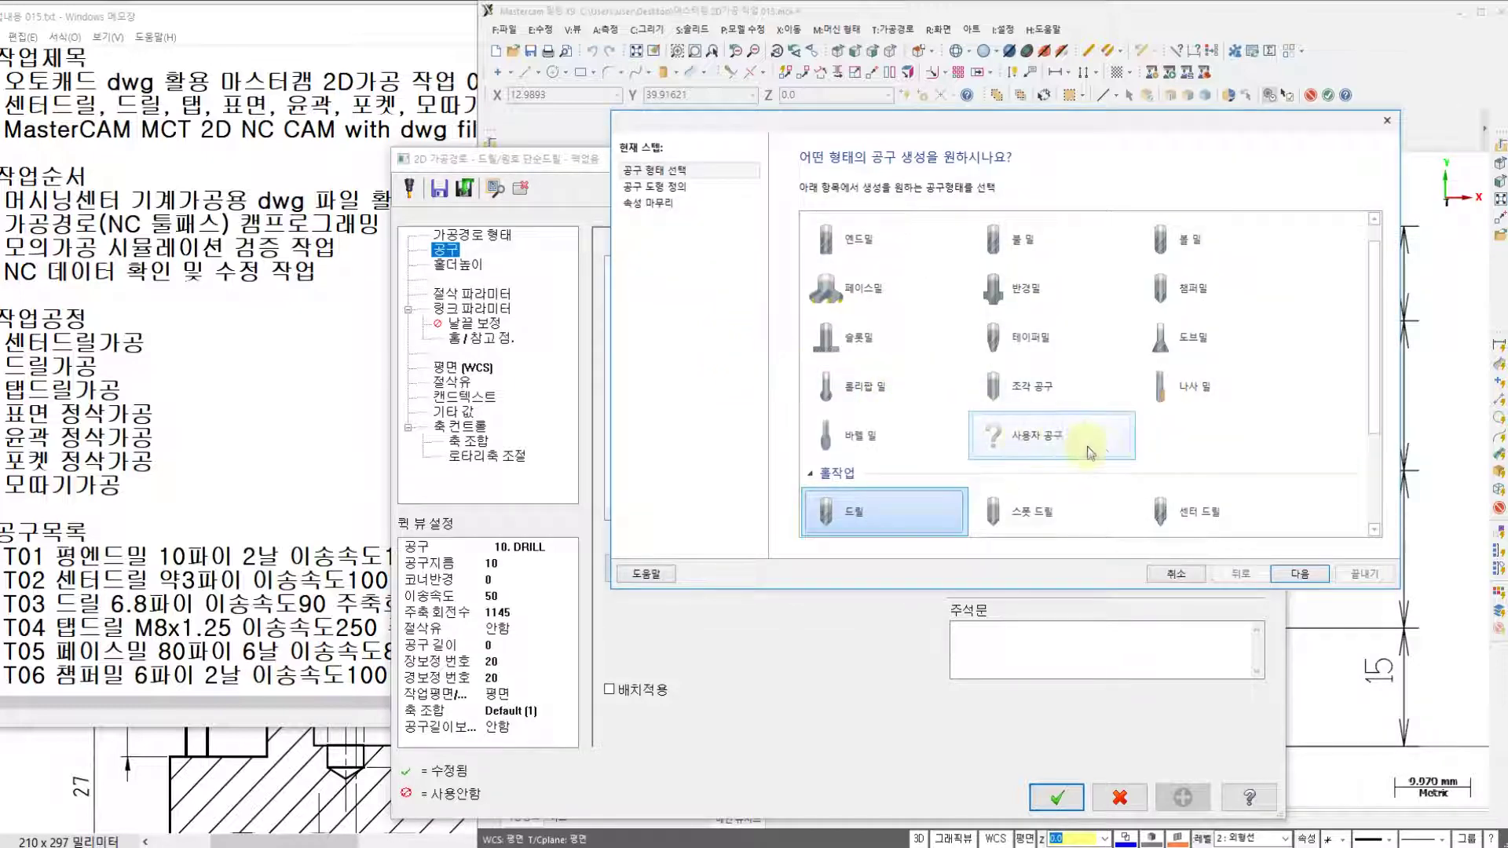
left_click(1181, 516)
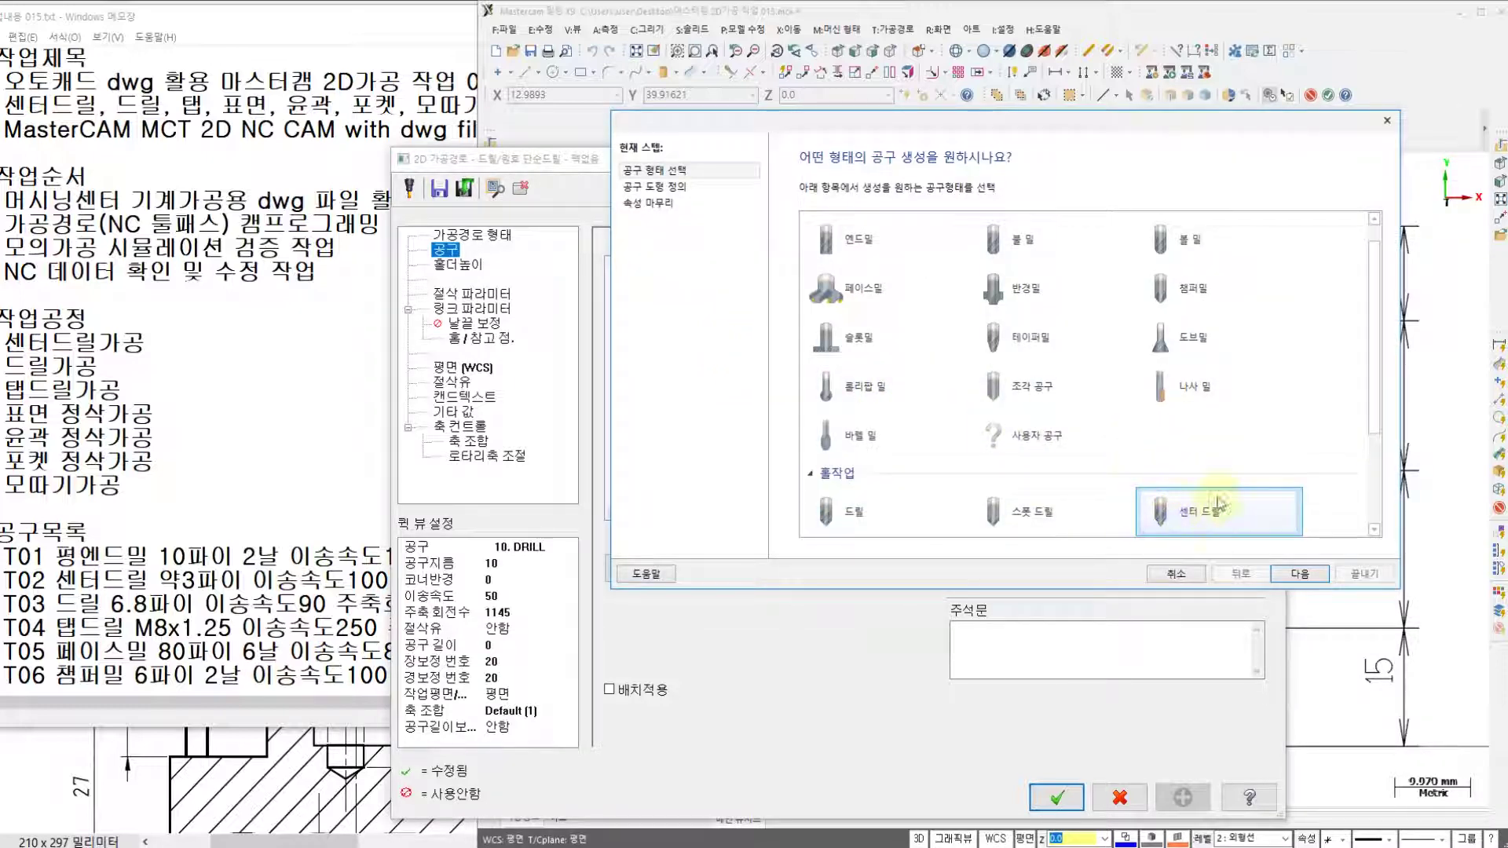
key("Return")
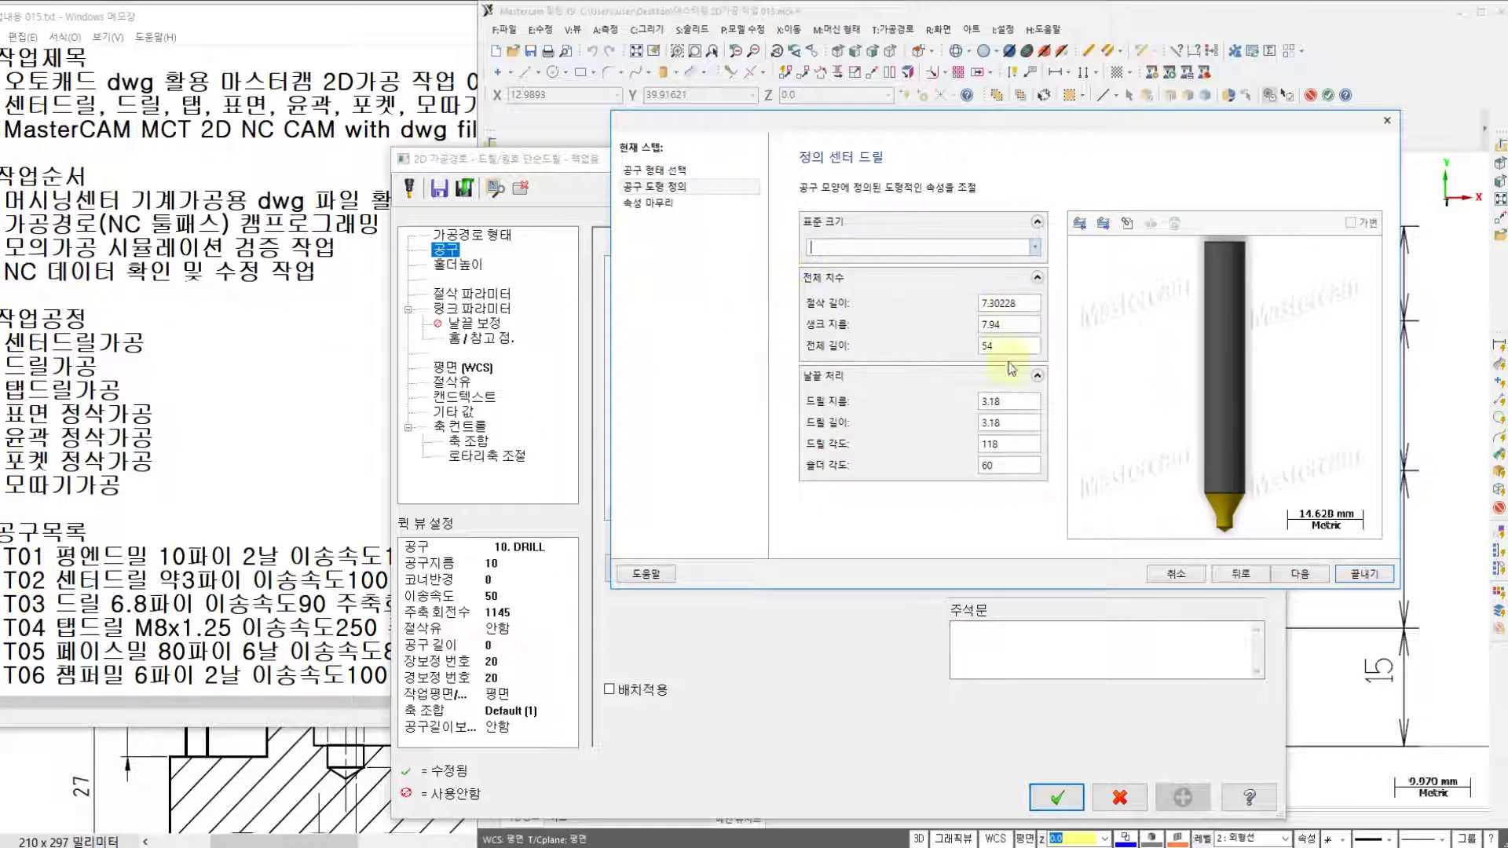
left_click(1009, 403)
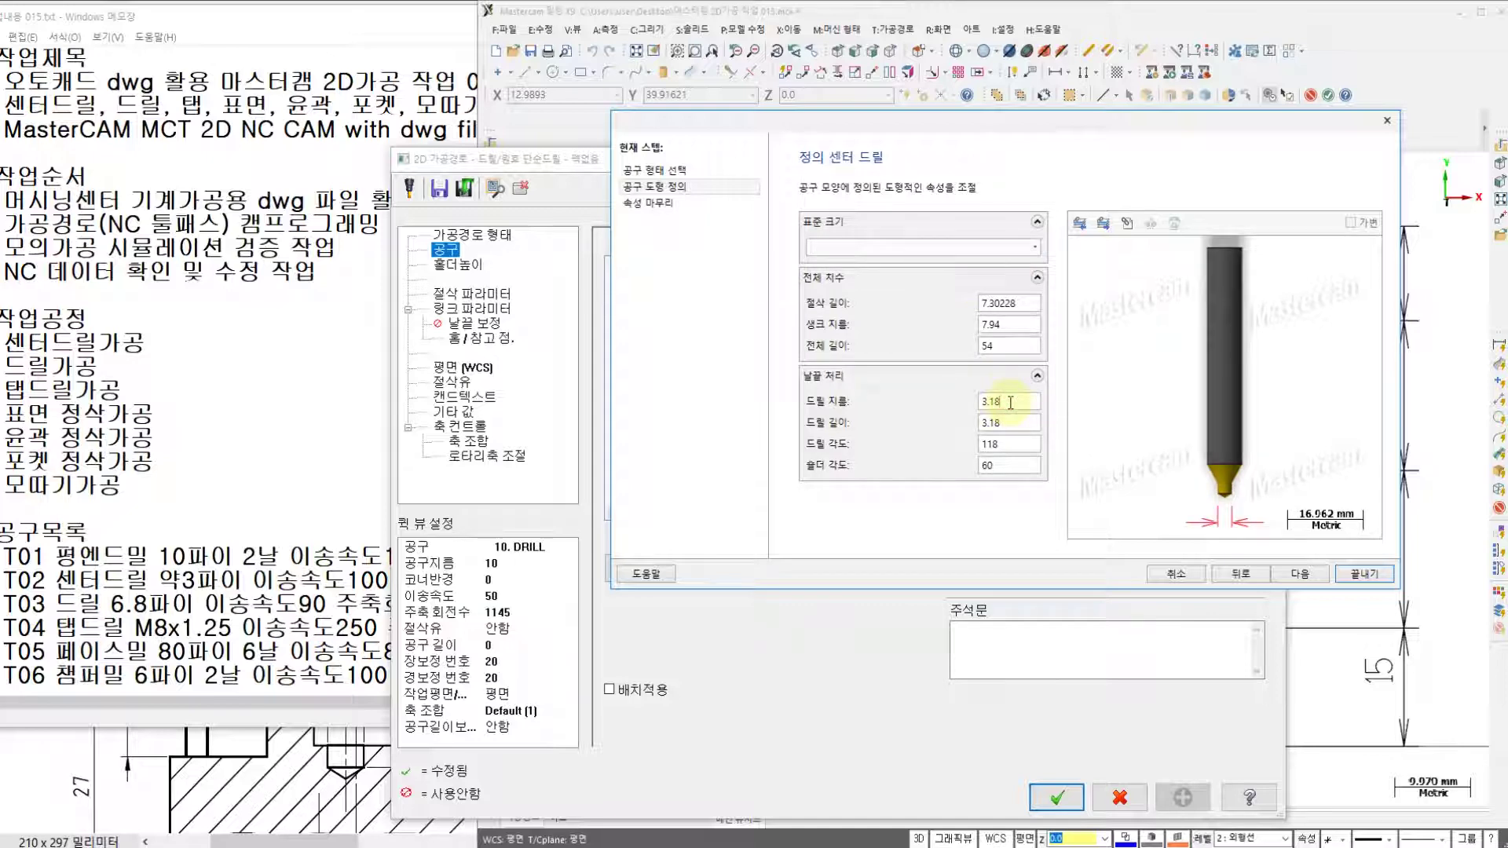
- Switch to the Notepad notes to read the T02 center drill's diameter, feed rate and spindle speed
left_click(150, 581)
left_click_drag(151, 581, 250, 583)
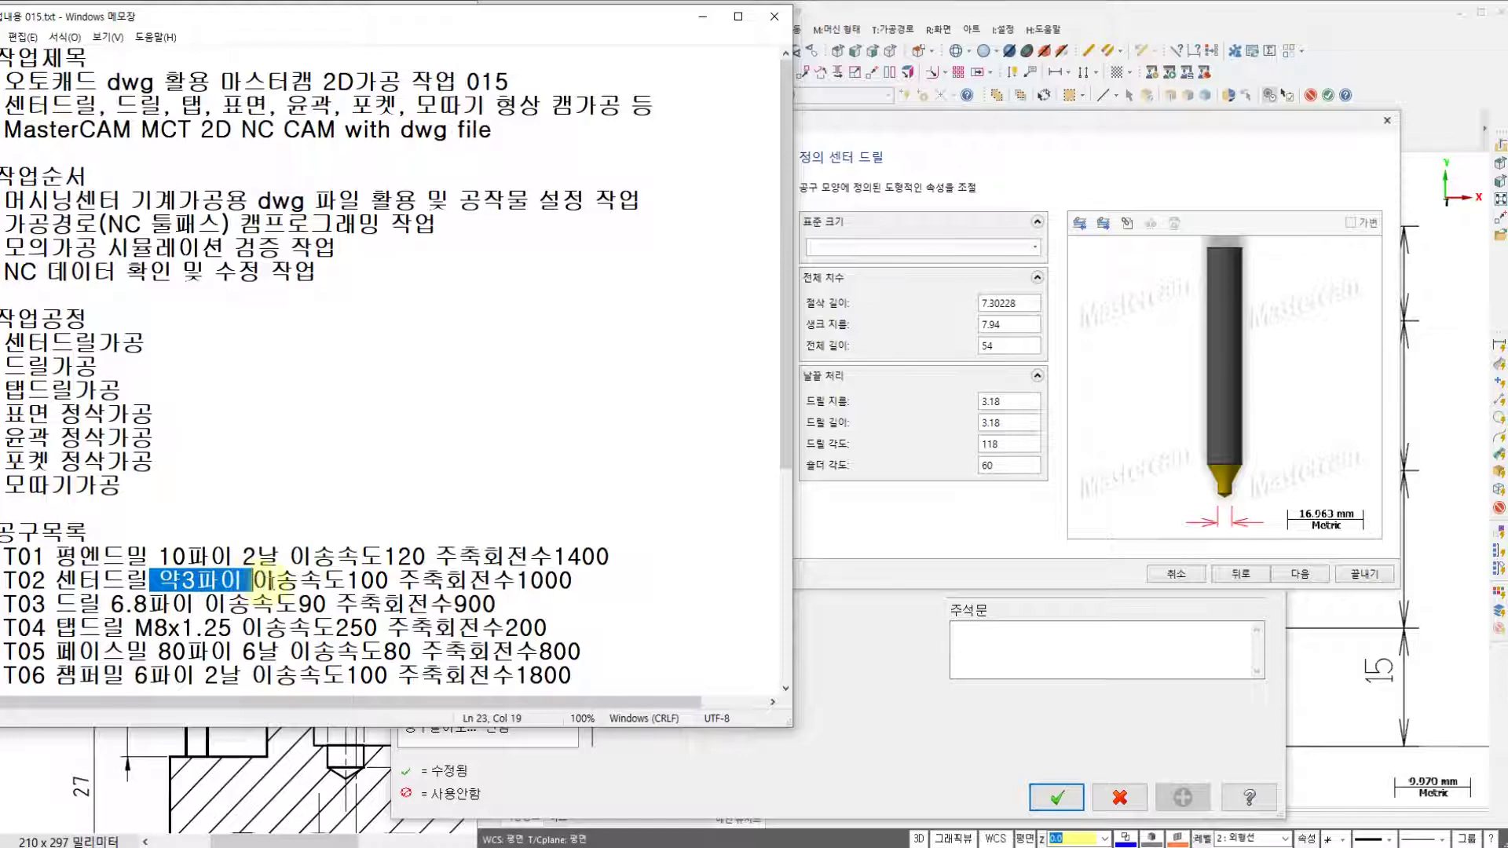
left_click(254, 583)
left_click_drag(254, 583, 578, 583)
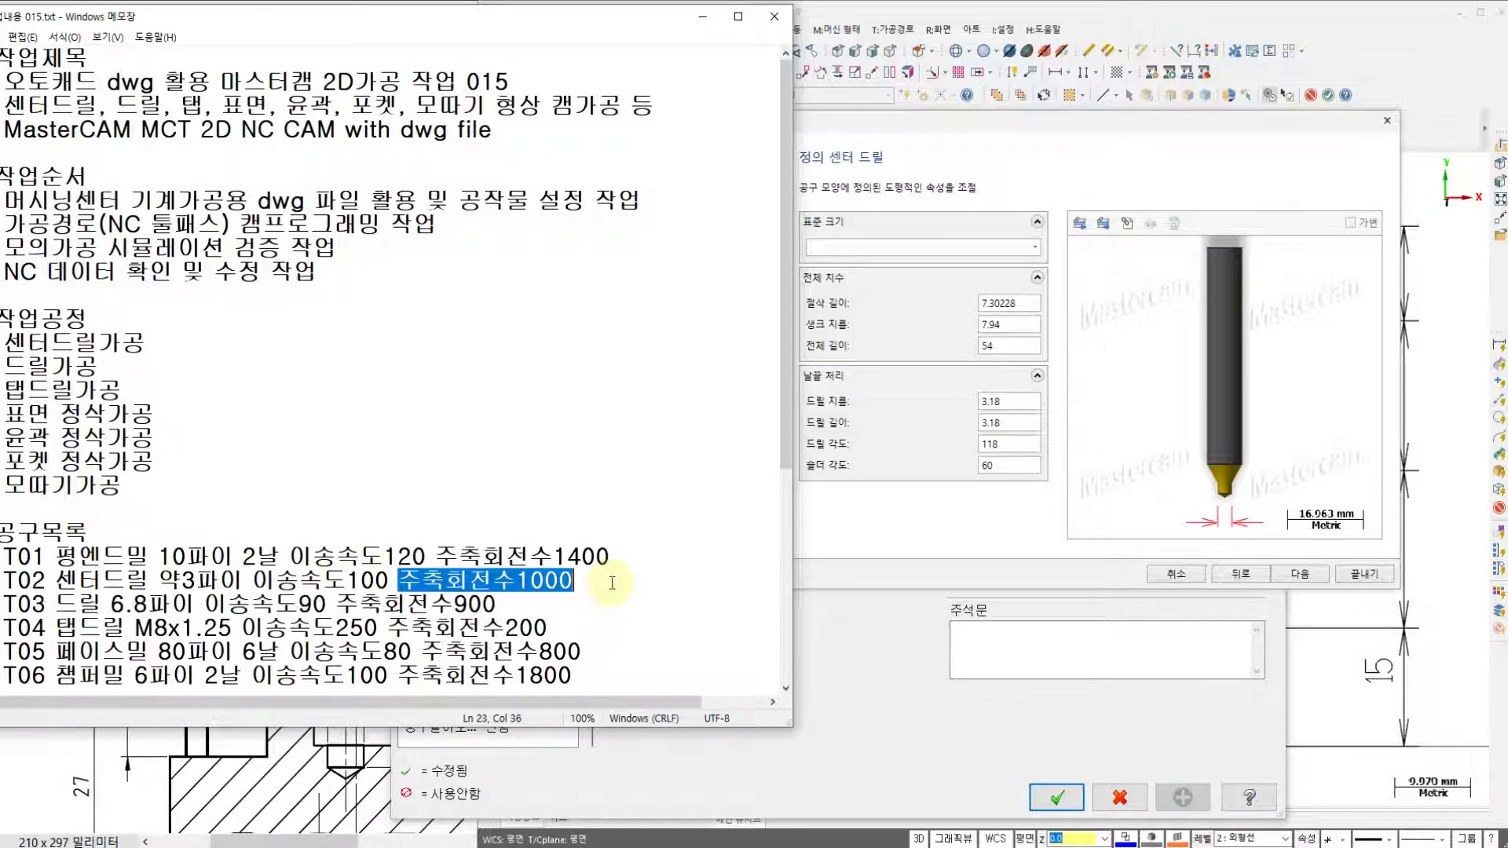
- In Mastercam, give the center drill tool number 2, feed rate 100, Z feed rate 0, retract rate 0 and spindle speed 1000
left_click(1300, 573)
type("2")
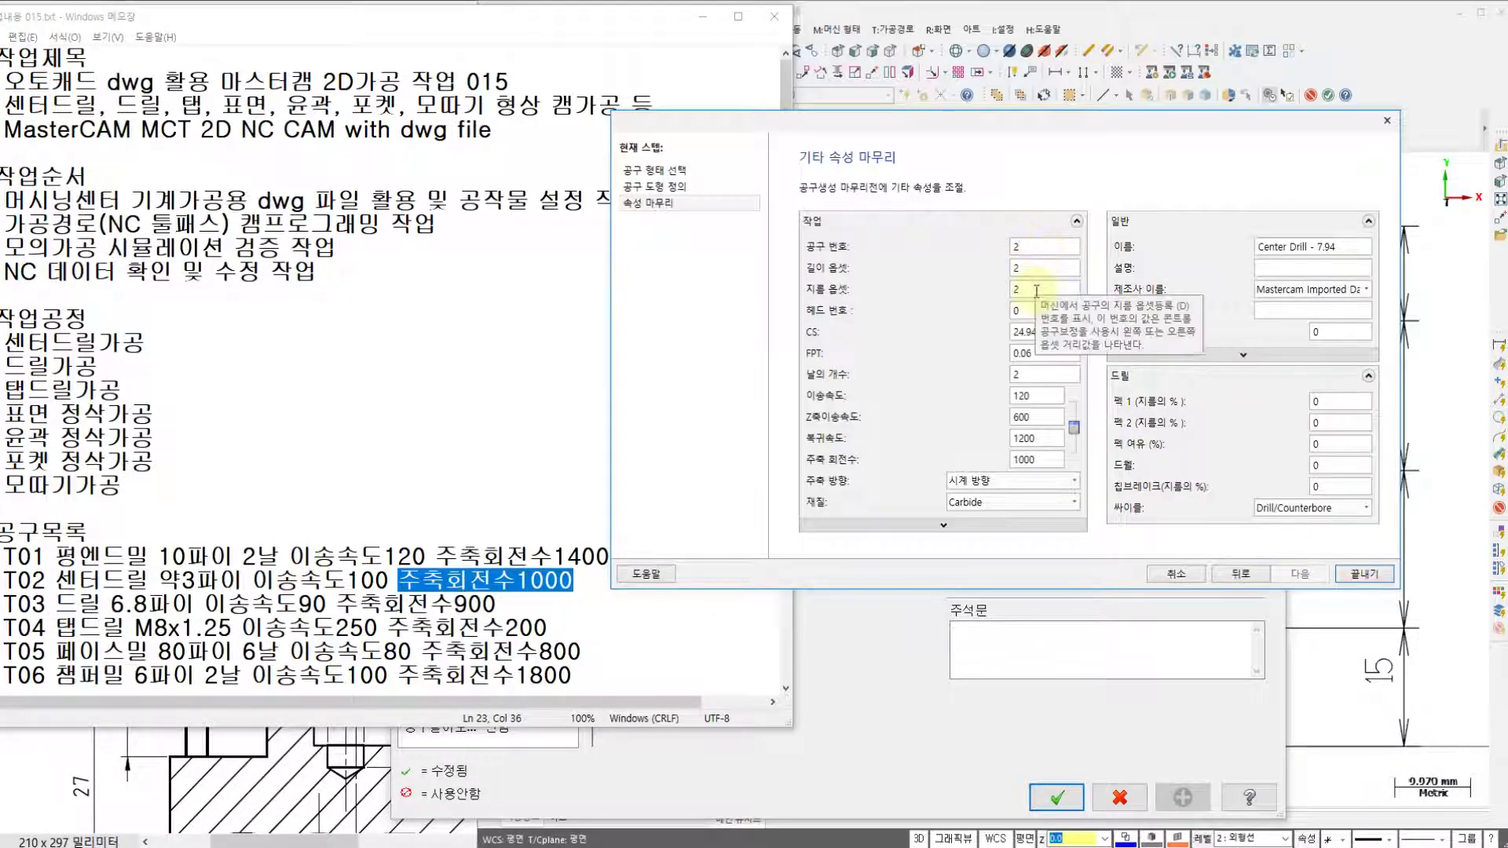
double_click(1041, 395)
type("100")
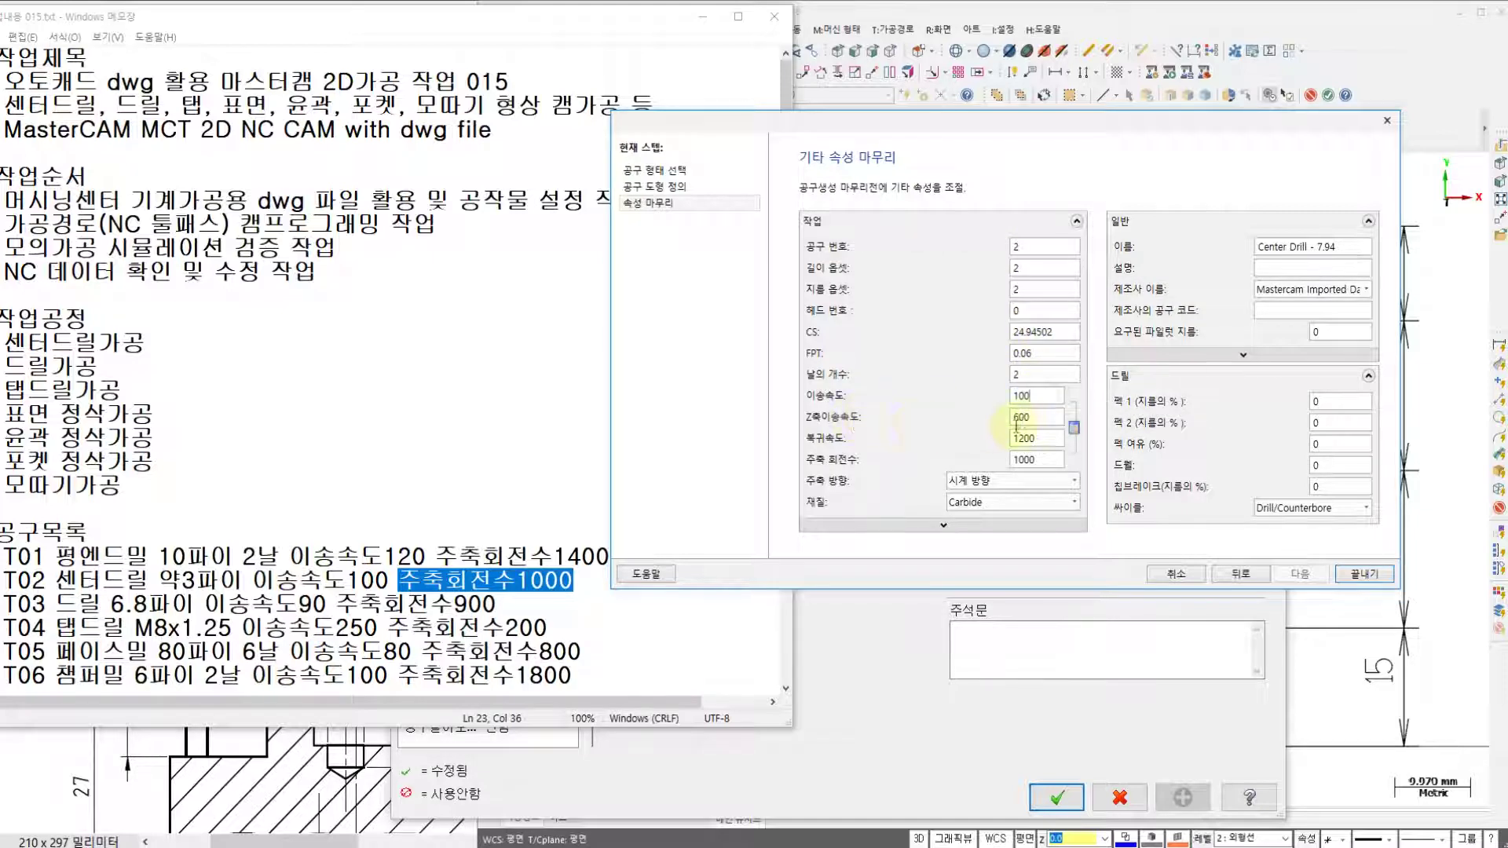
key("Tab")
type("0")
key("Tab")
type("0")
left_click(1038, 462)
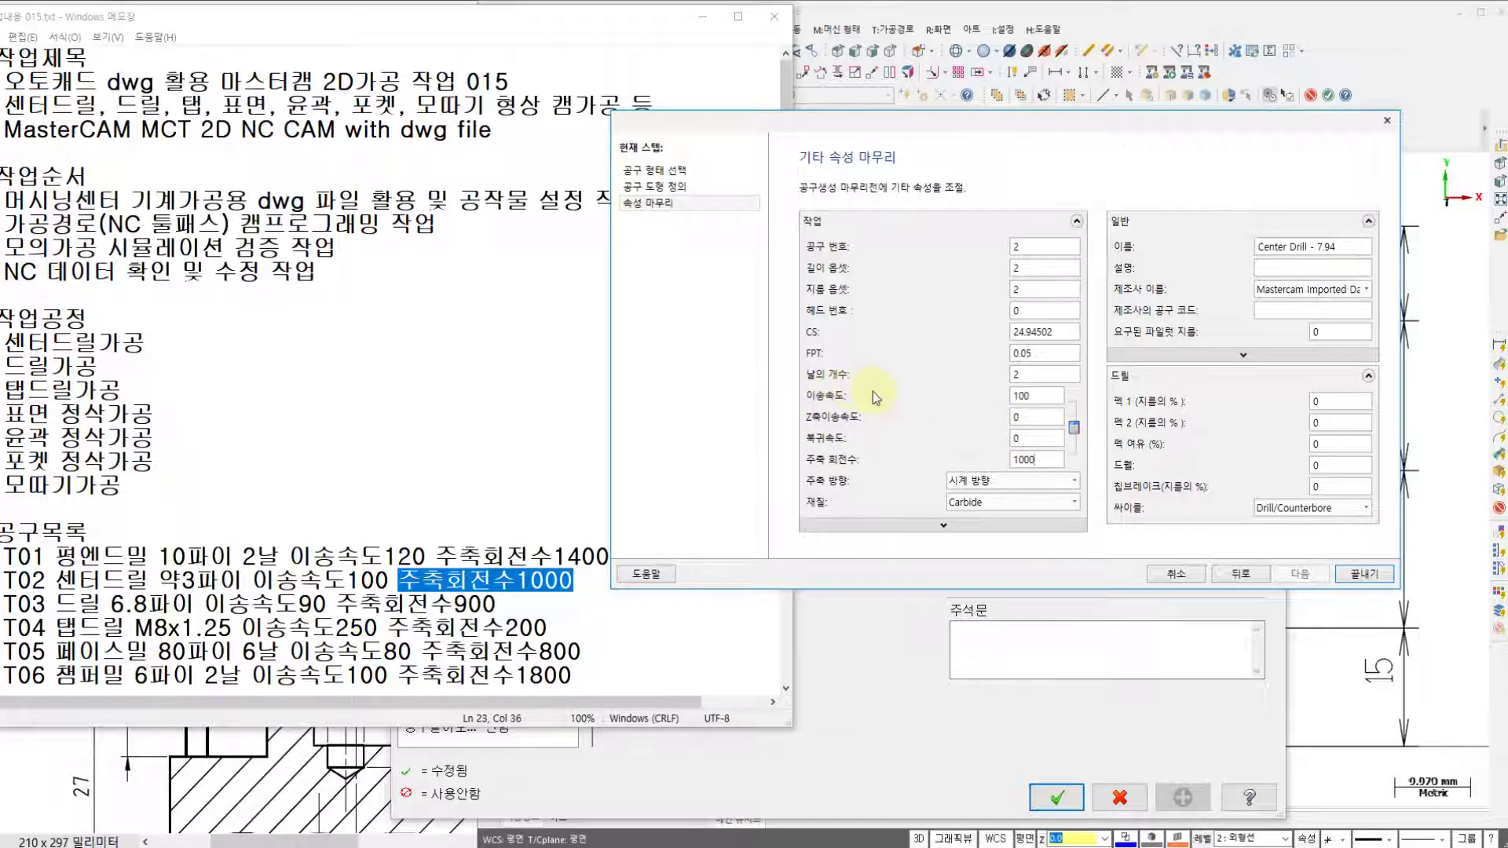
- Try a feed rate of 0 with a Z feed rate of 100, and restore the feed rate to 100 and the Z feed rate to 0
double_click(1028, 402)
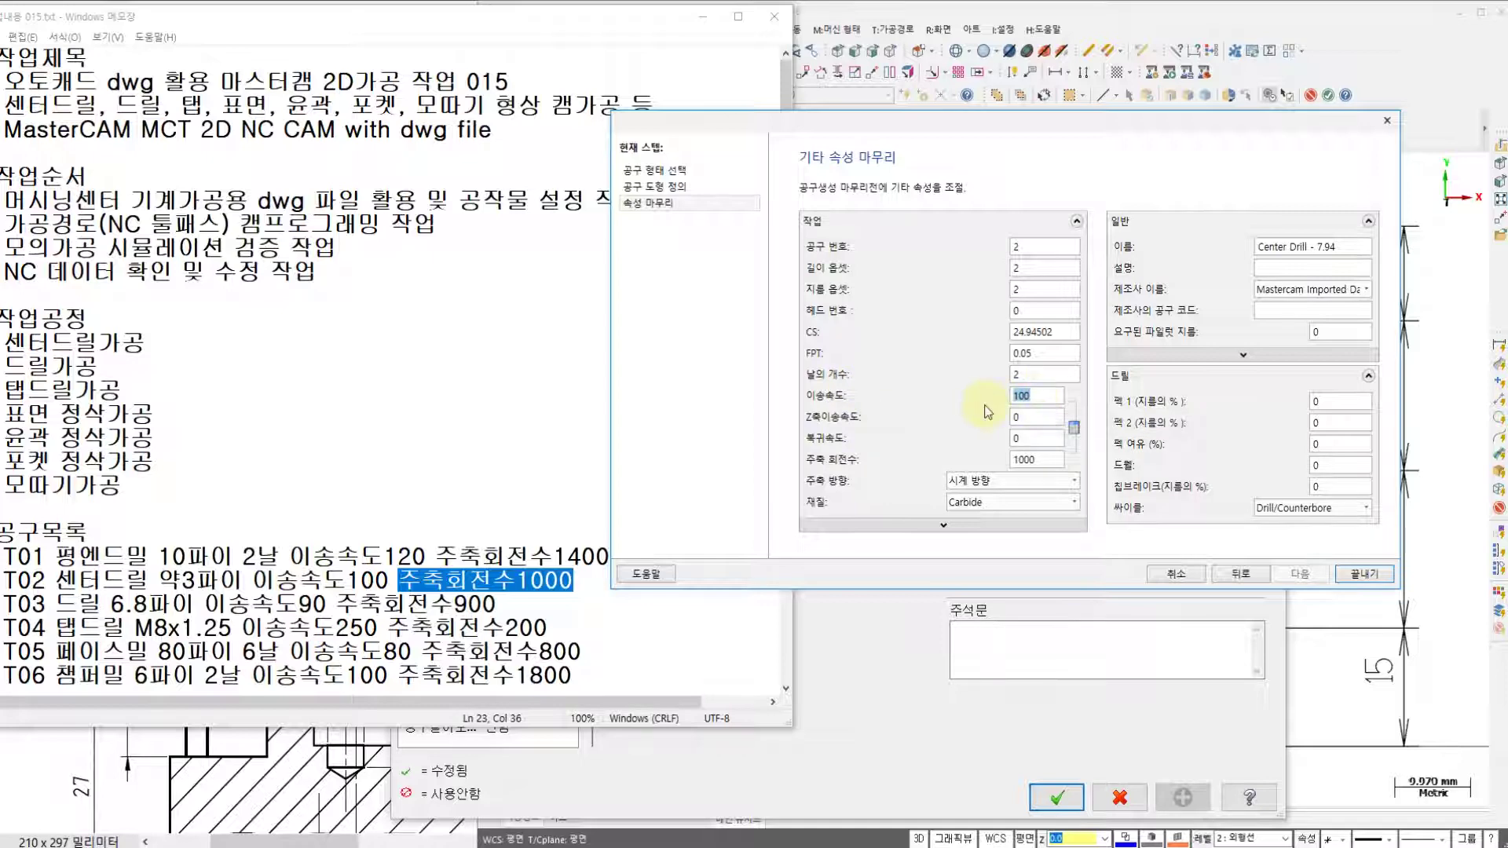
left_click(1038, 399)
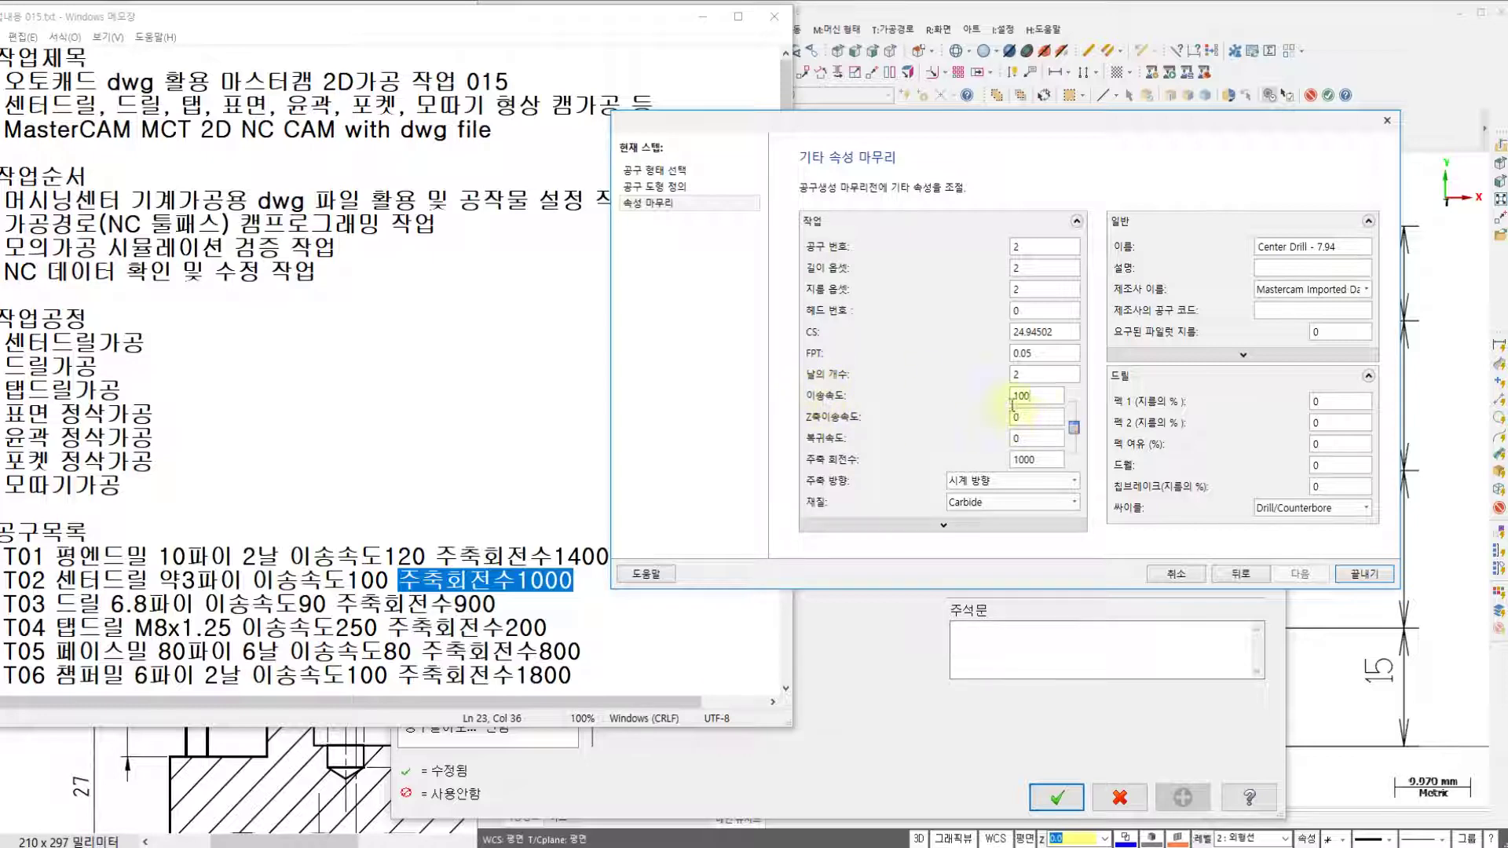
double_click(1036, 401)
type("0")
double_click(1035, 419)
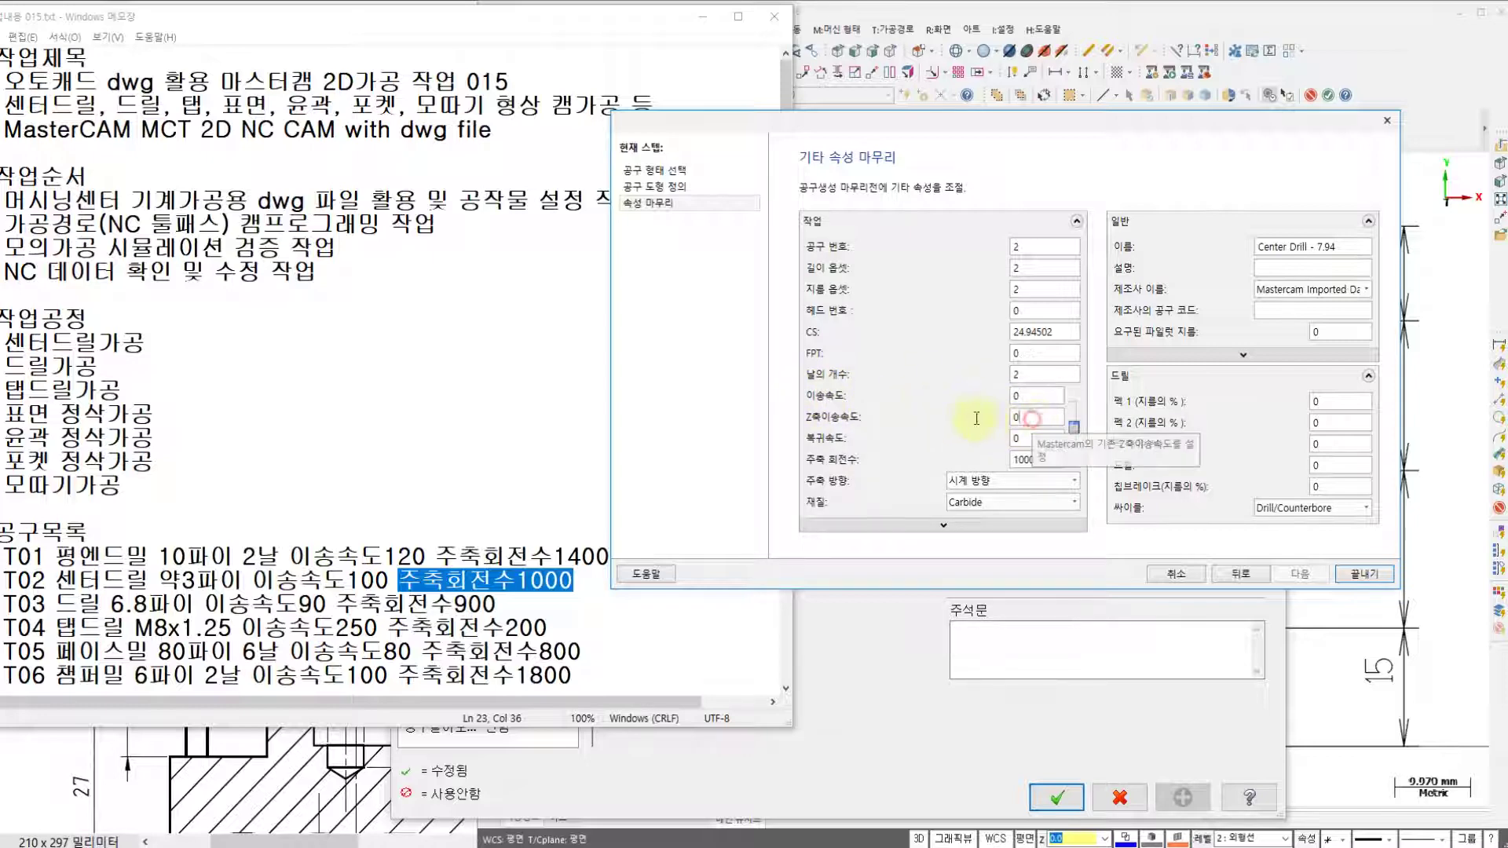
type("100")
double_click(1035, 417)
type("0")
double_click(1035, 395)
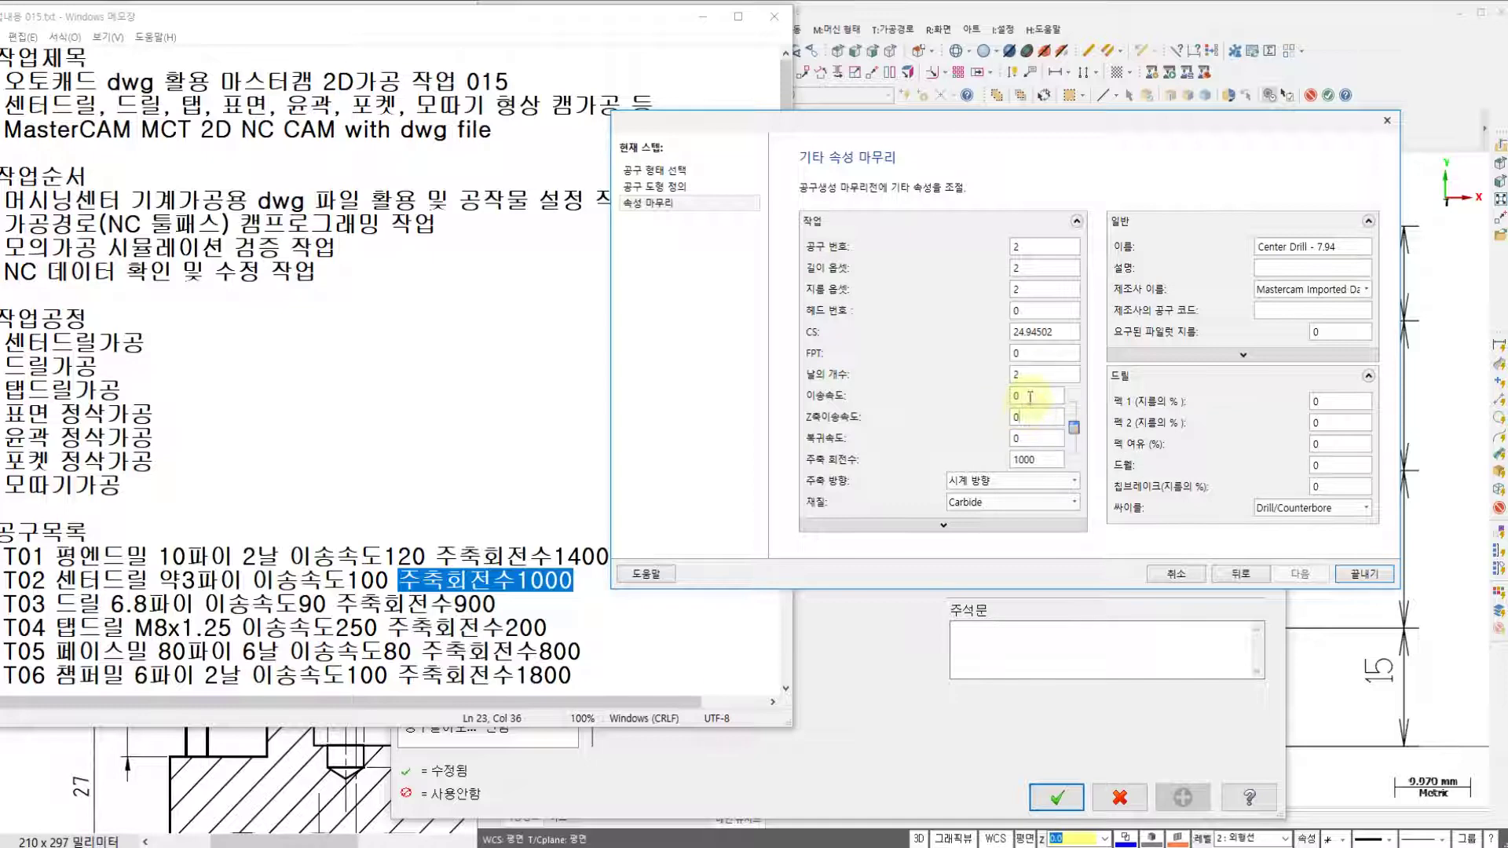
type("100")
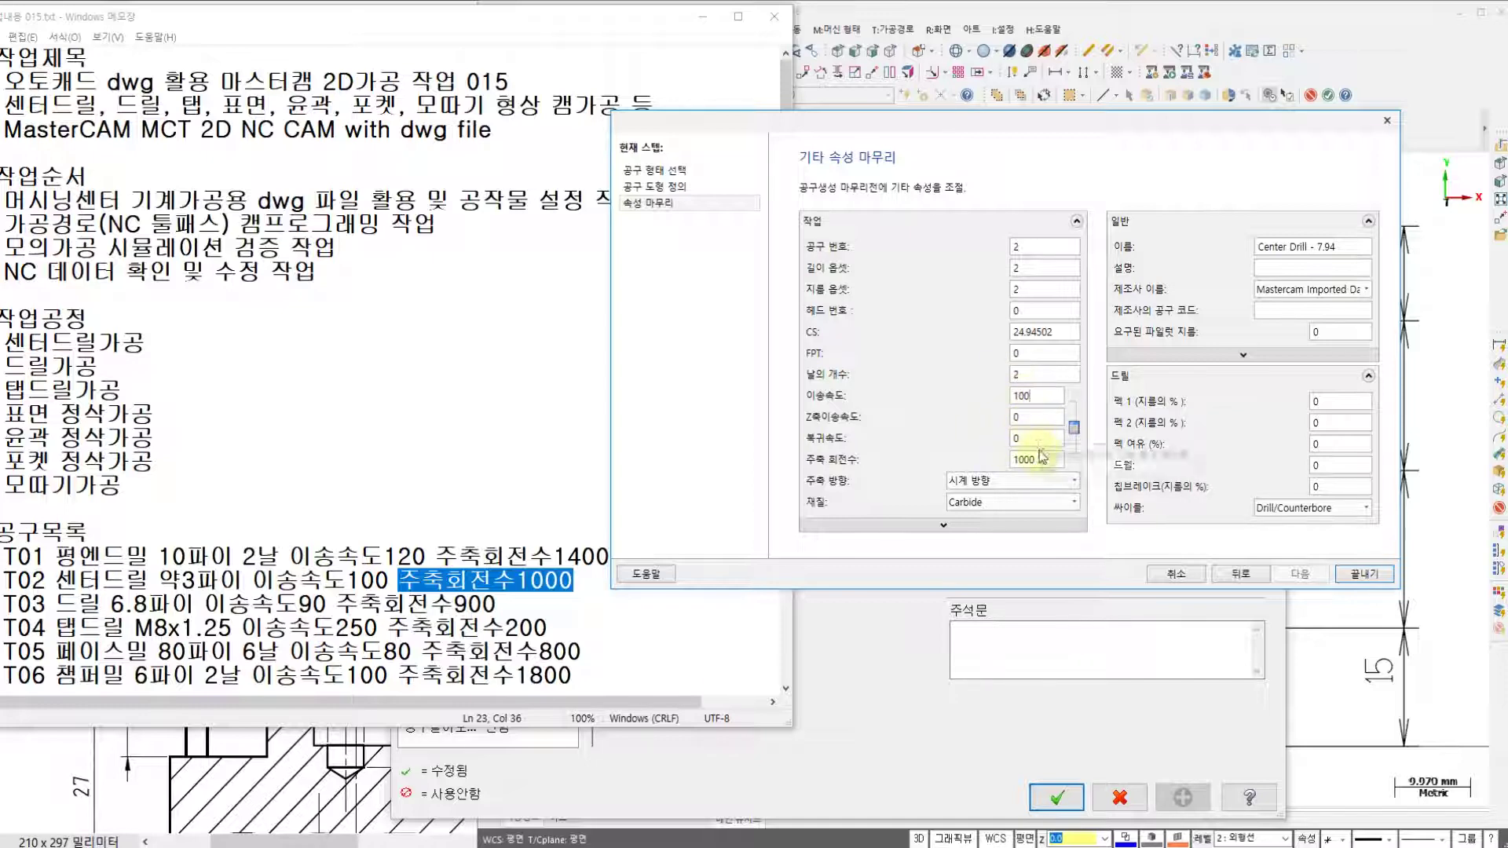
- Finish creating the center drill tool, and turn off the warning about modified tool settings
left_click(1363, 573)
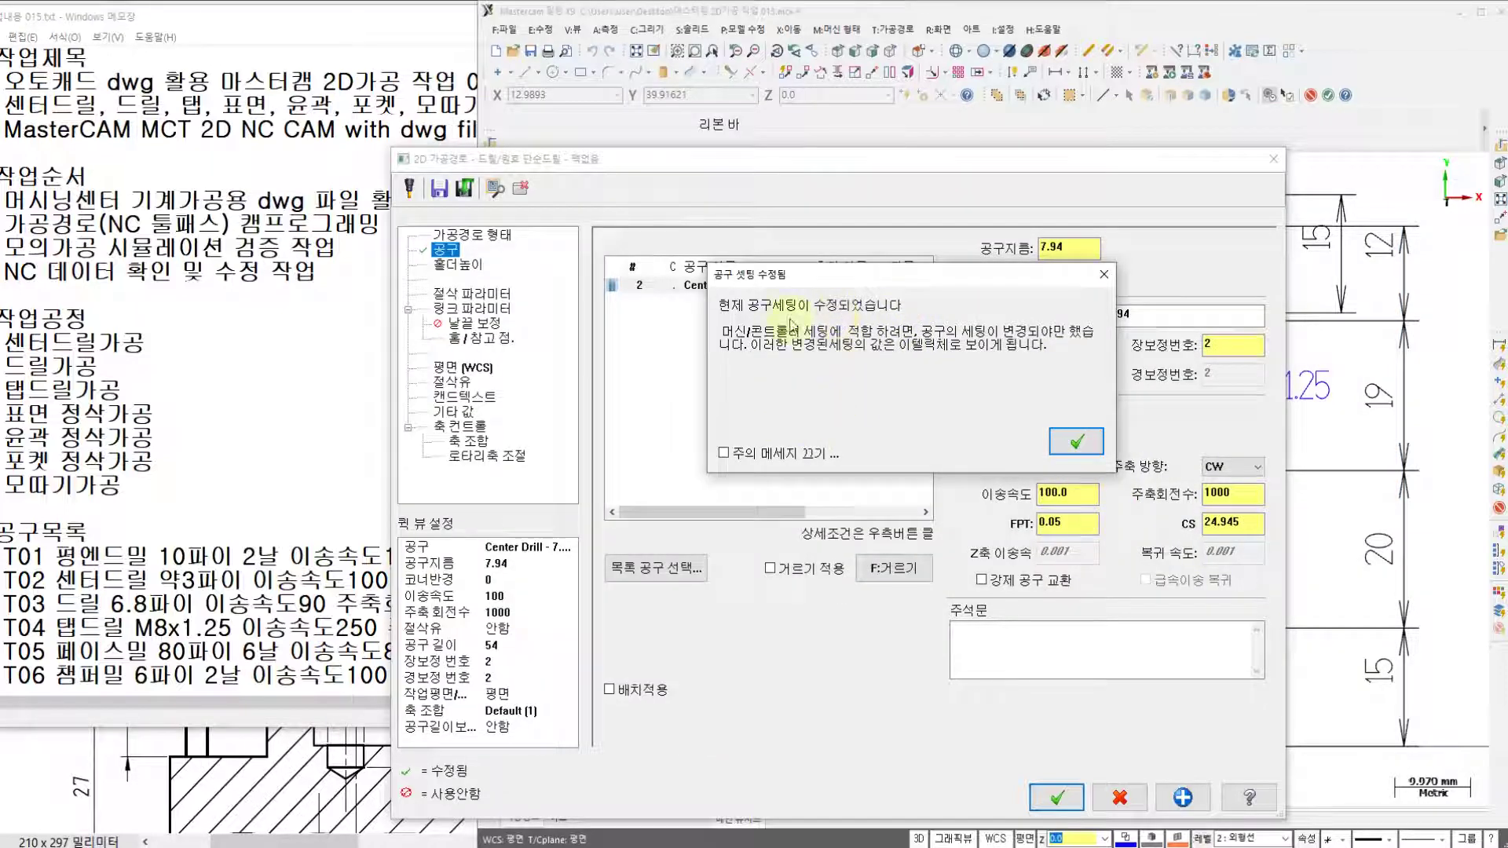
left_click(724, 453)
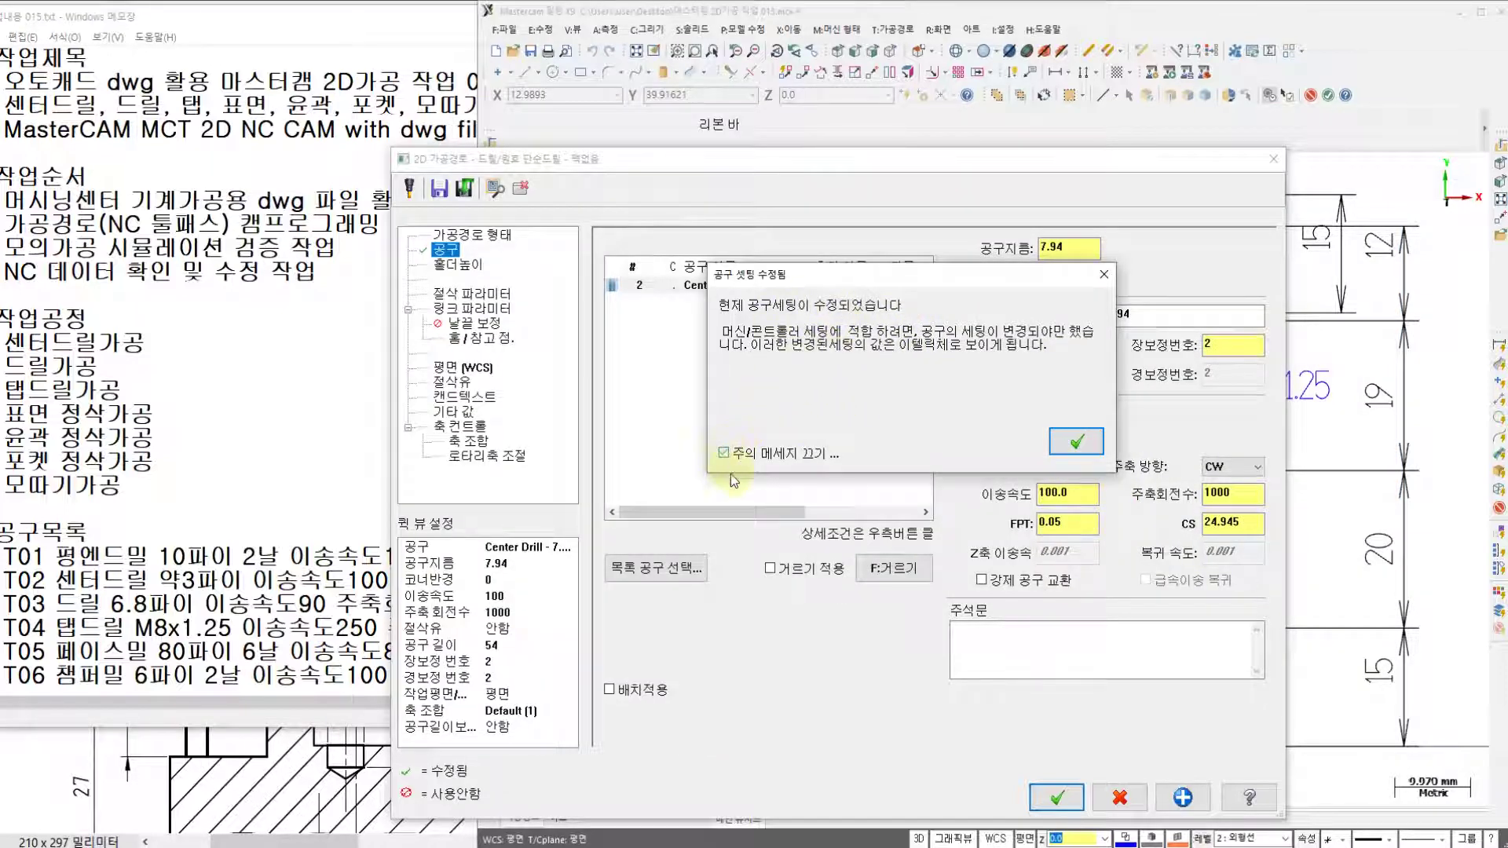
left_click(1075, 442)
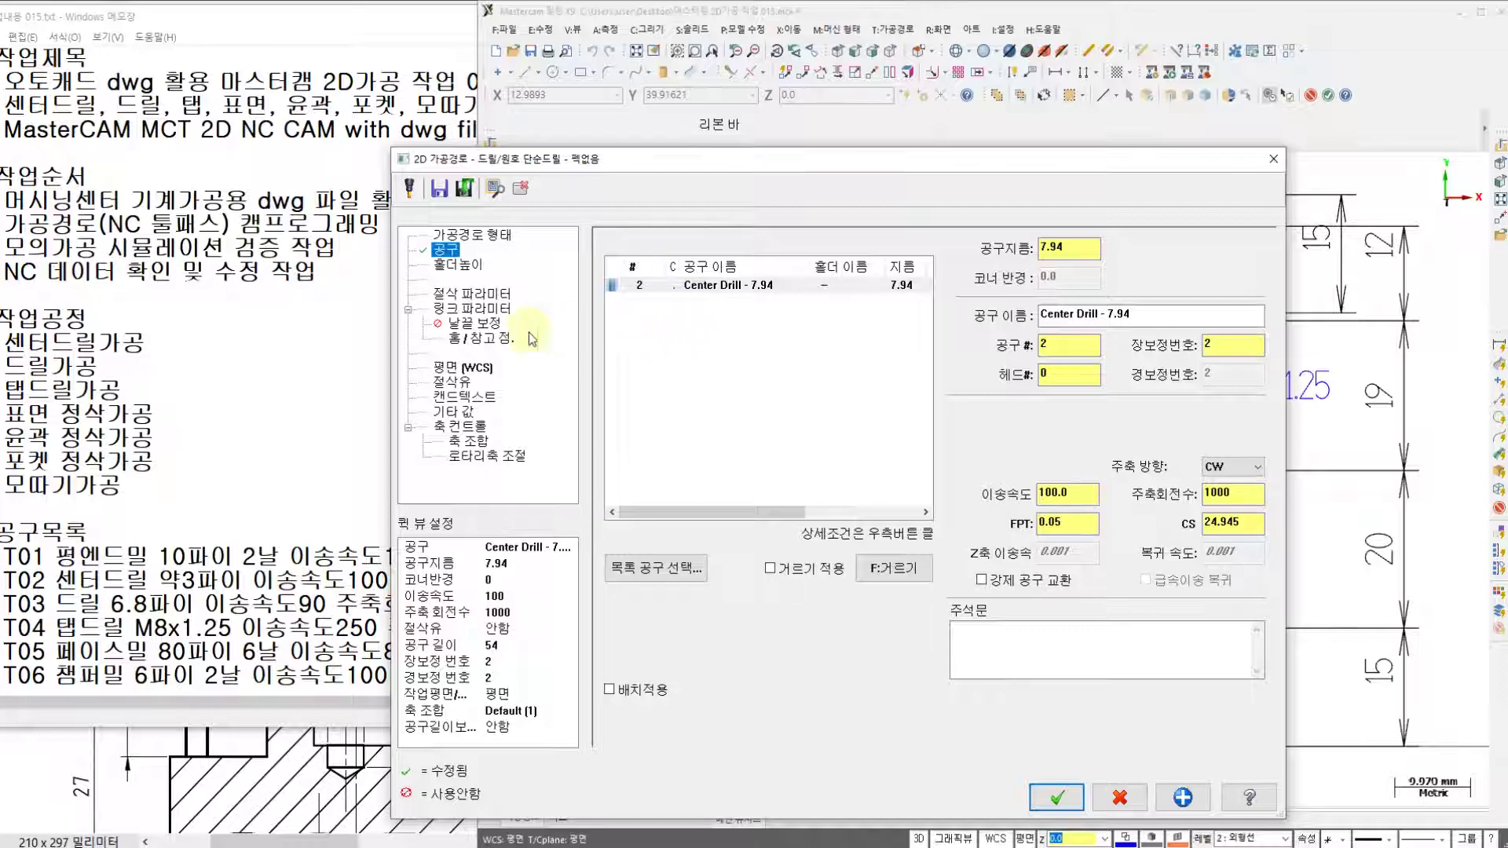
- Enable an absolute clearance height of 50, make the feed height of 25 absolute, and set the absolute machining depth to -3
left_click(471, 295)
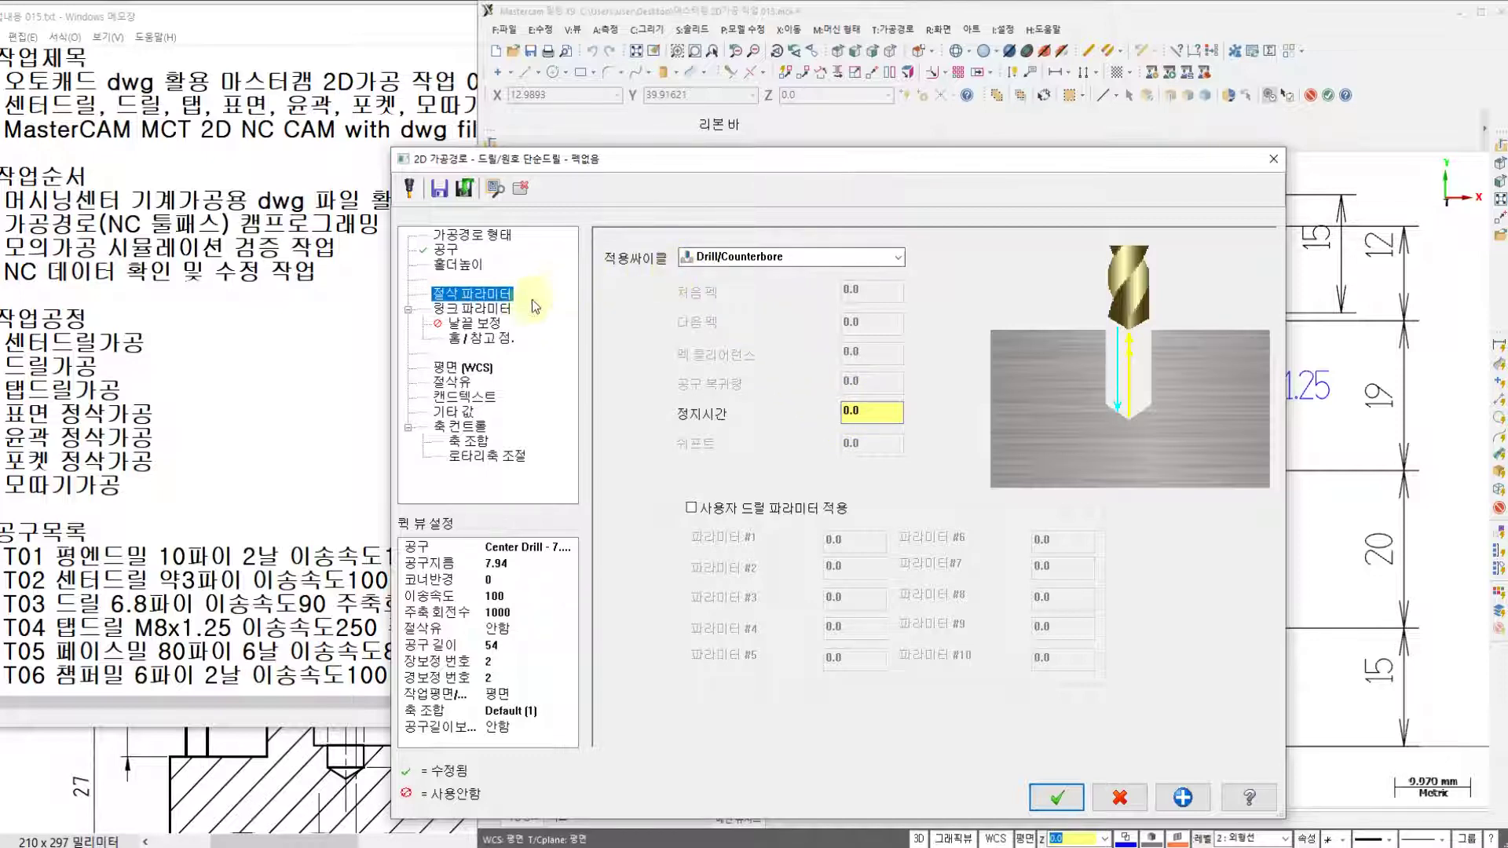
left_click(473, 308)
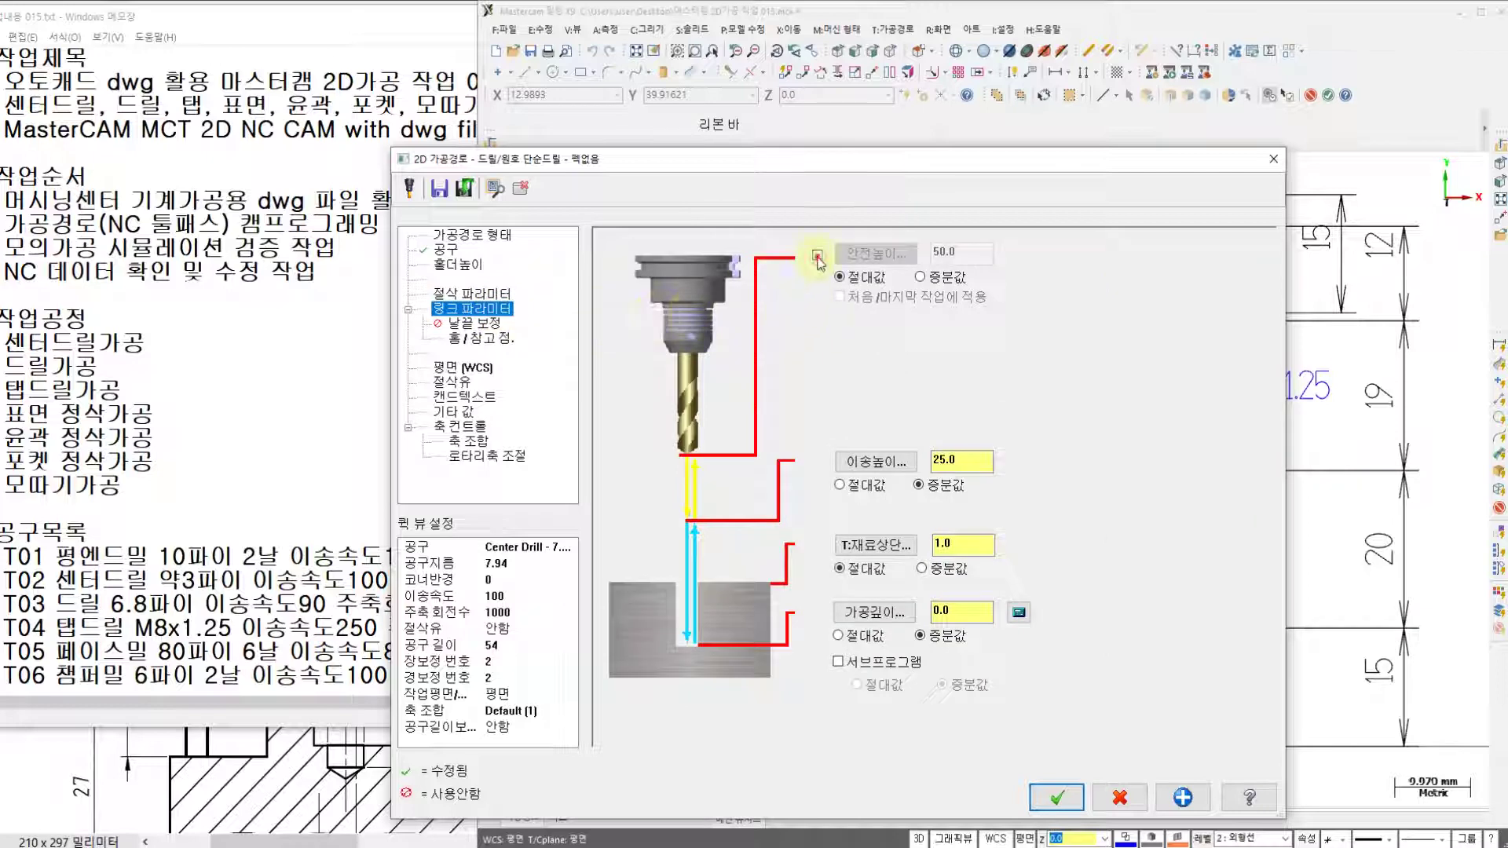
left_click(818, 256)
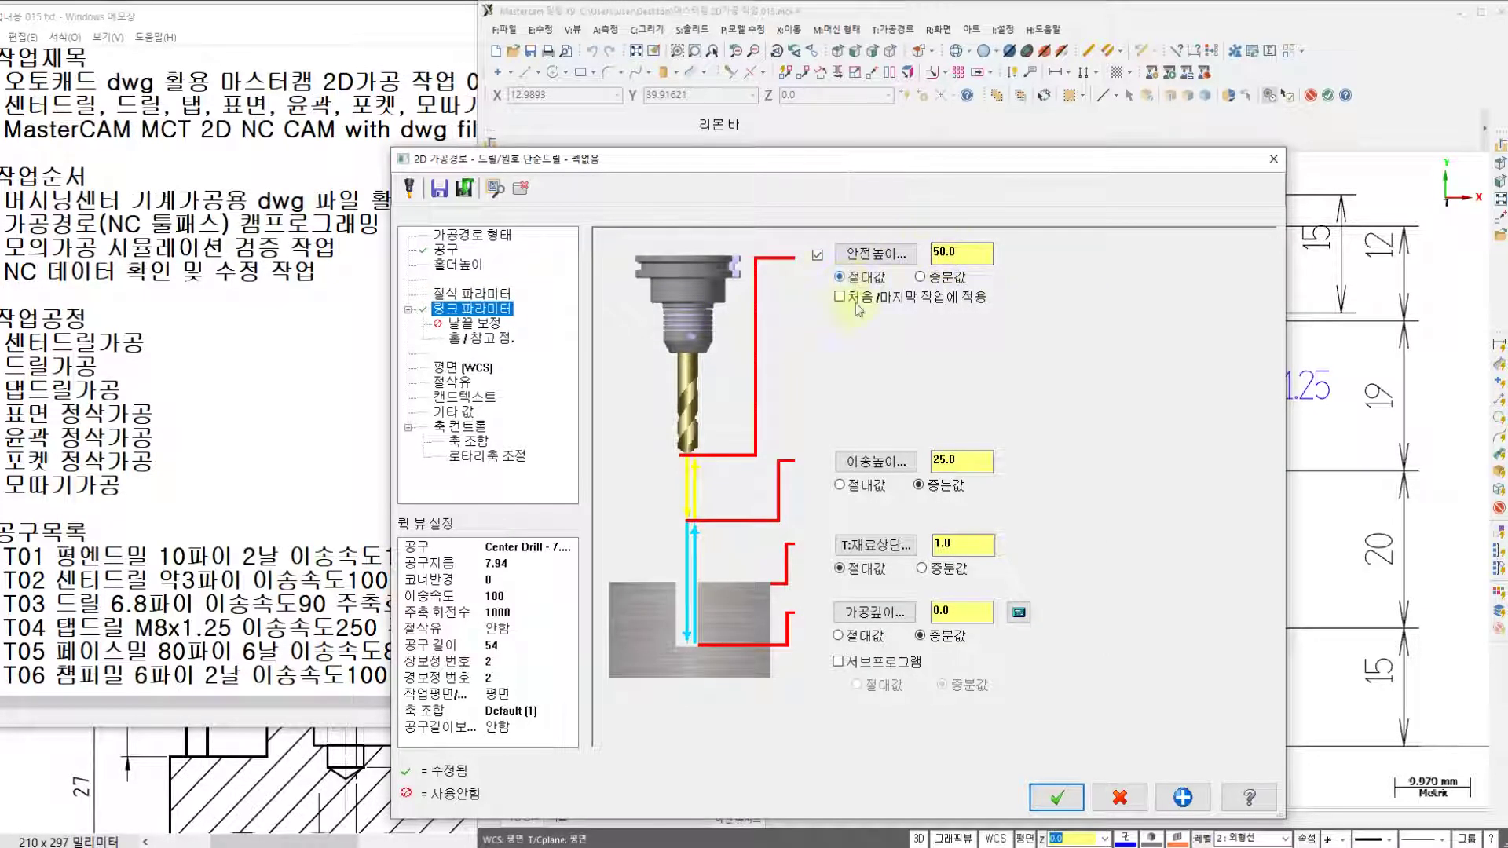
left_click(847, 485)
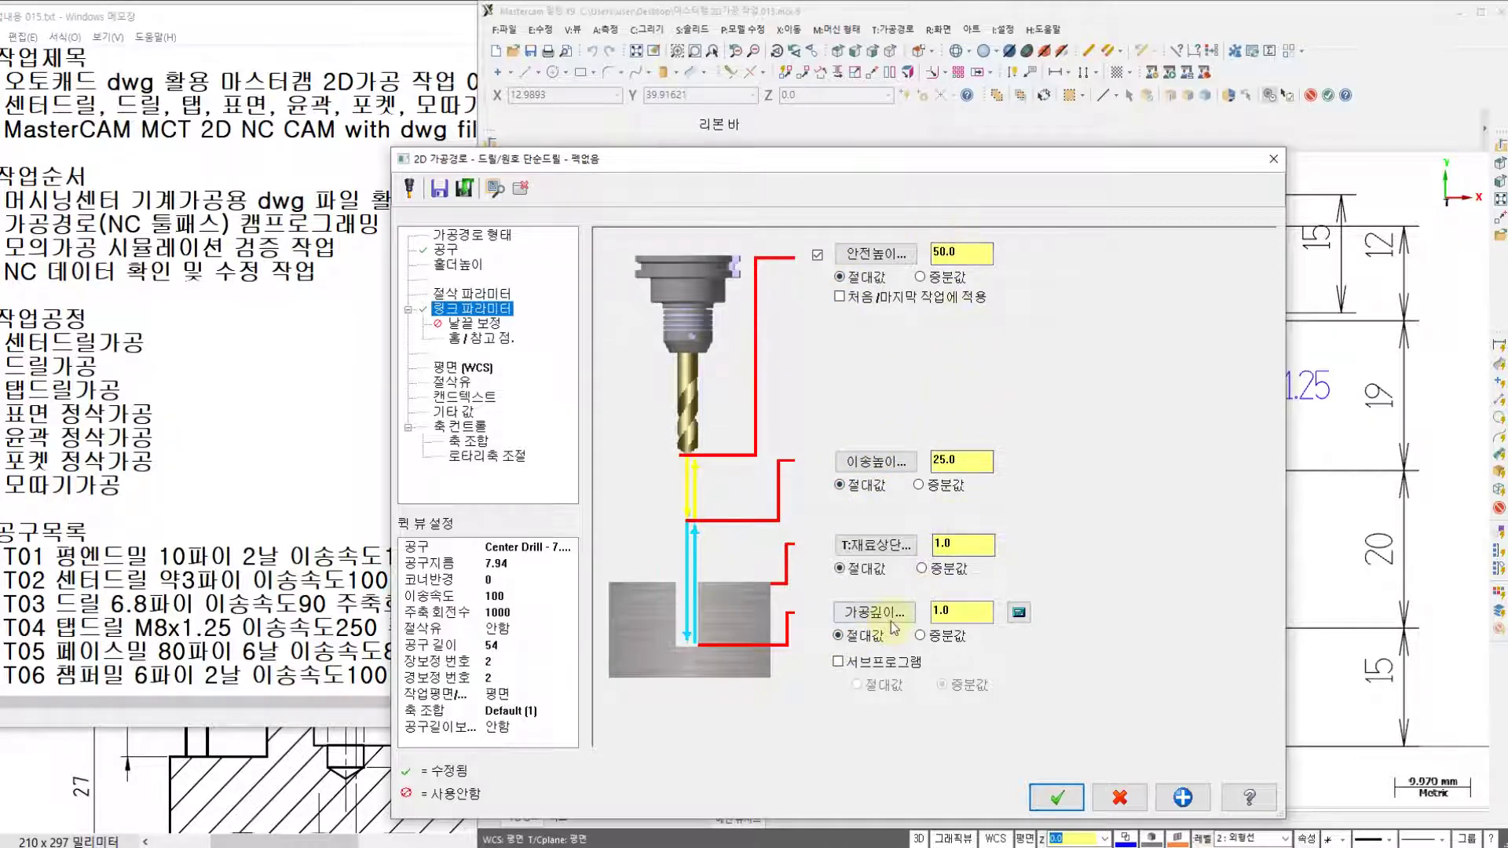
double_click(942, 614)
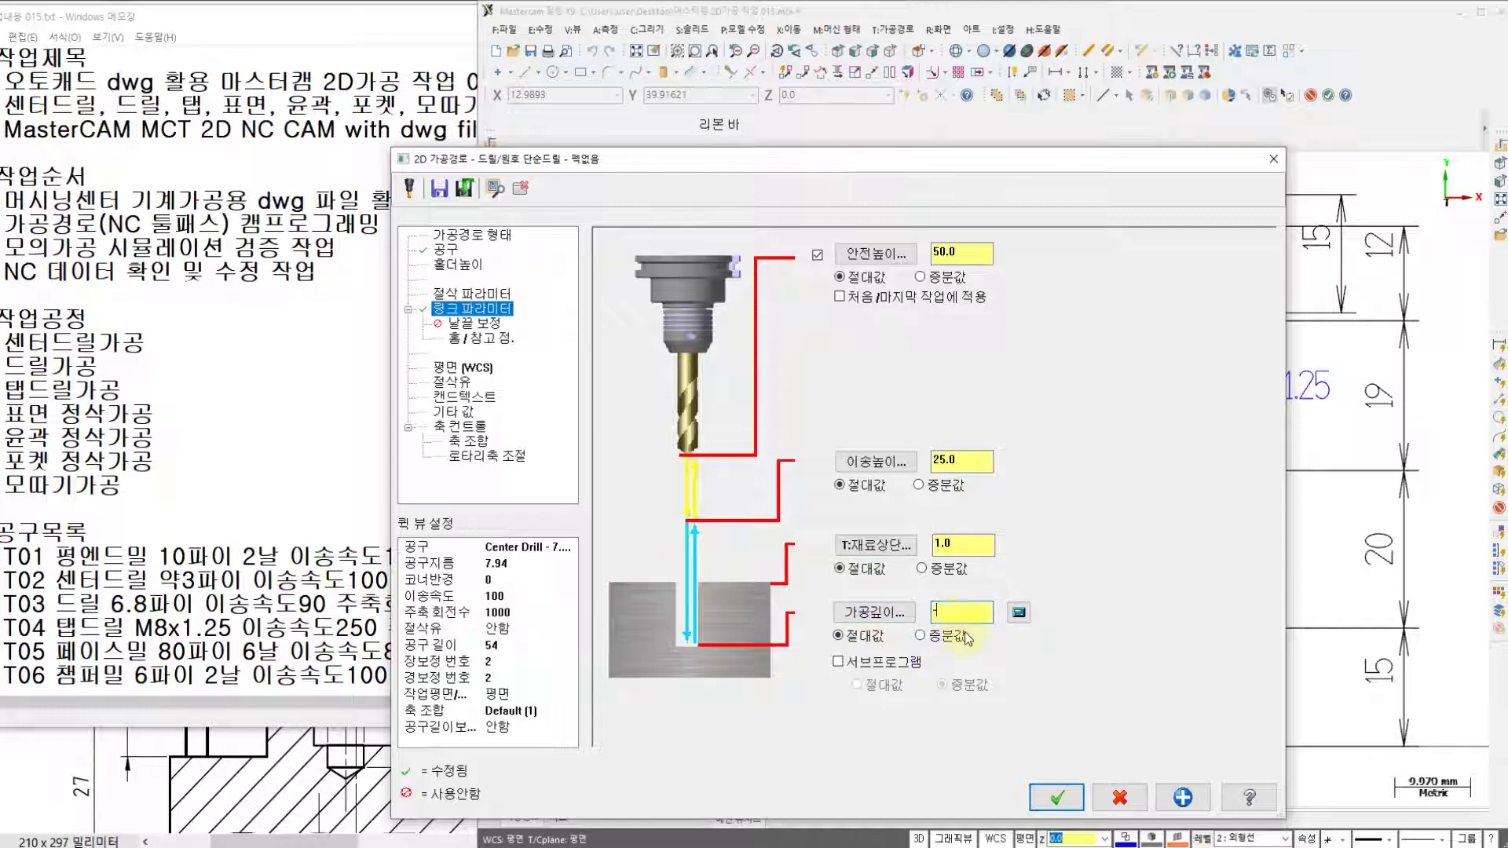
double_click(962, 611)
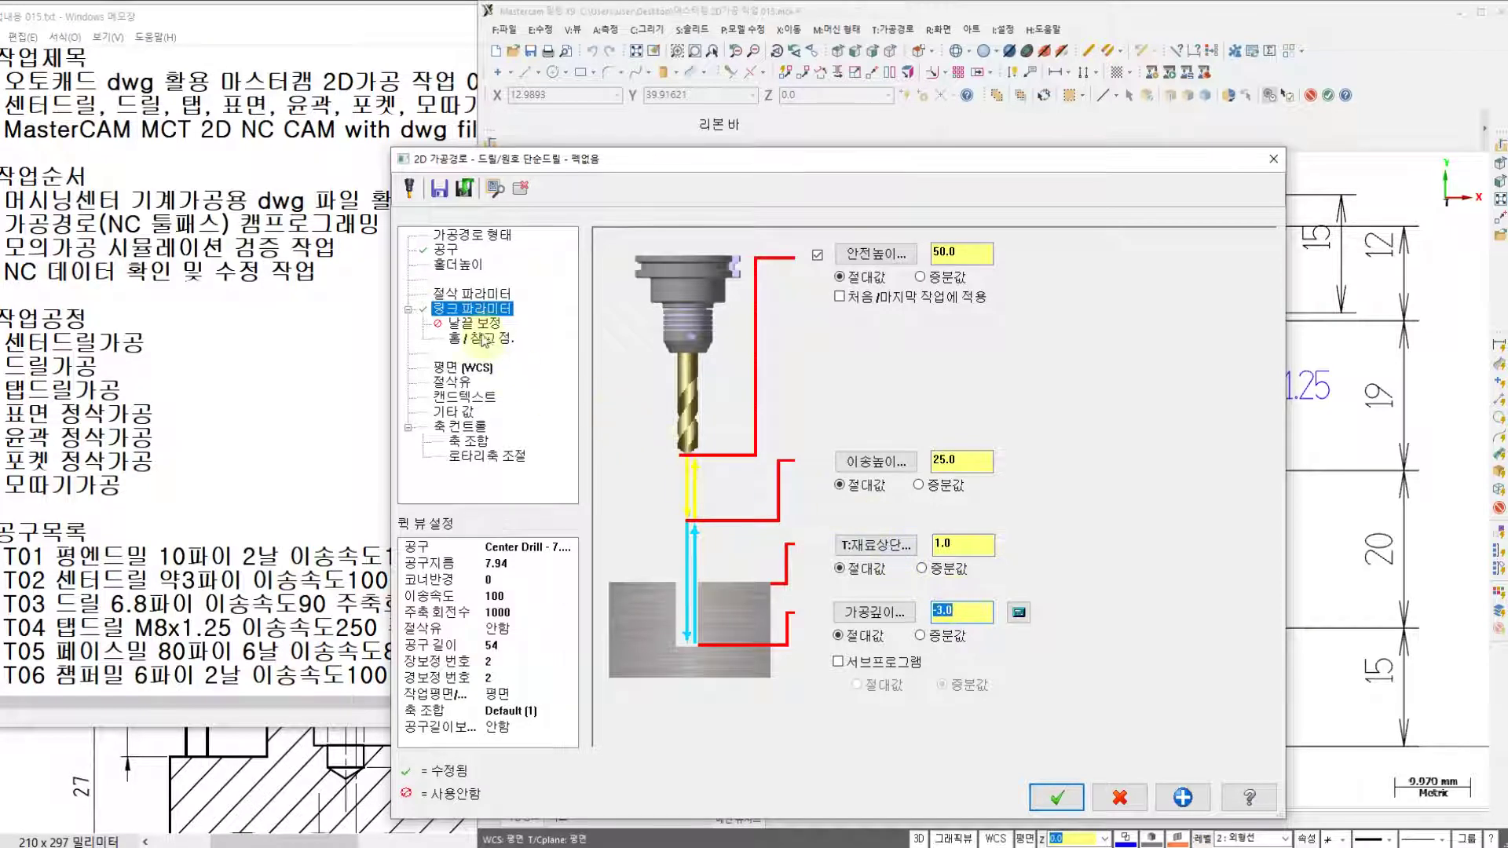
- Turn on Flood coolant for the center drilling, and accept the toolpath parameters
left_click(470, 381)
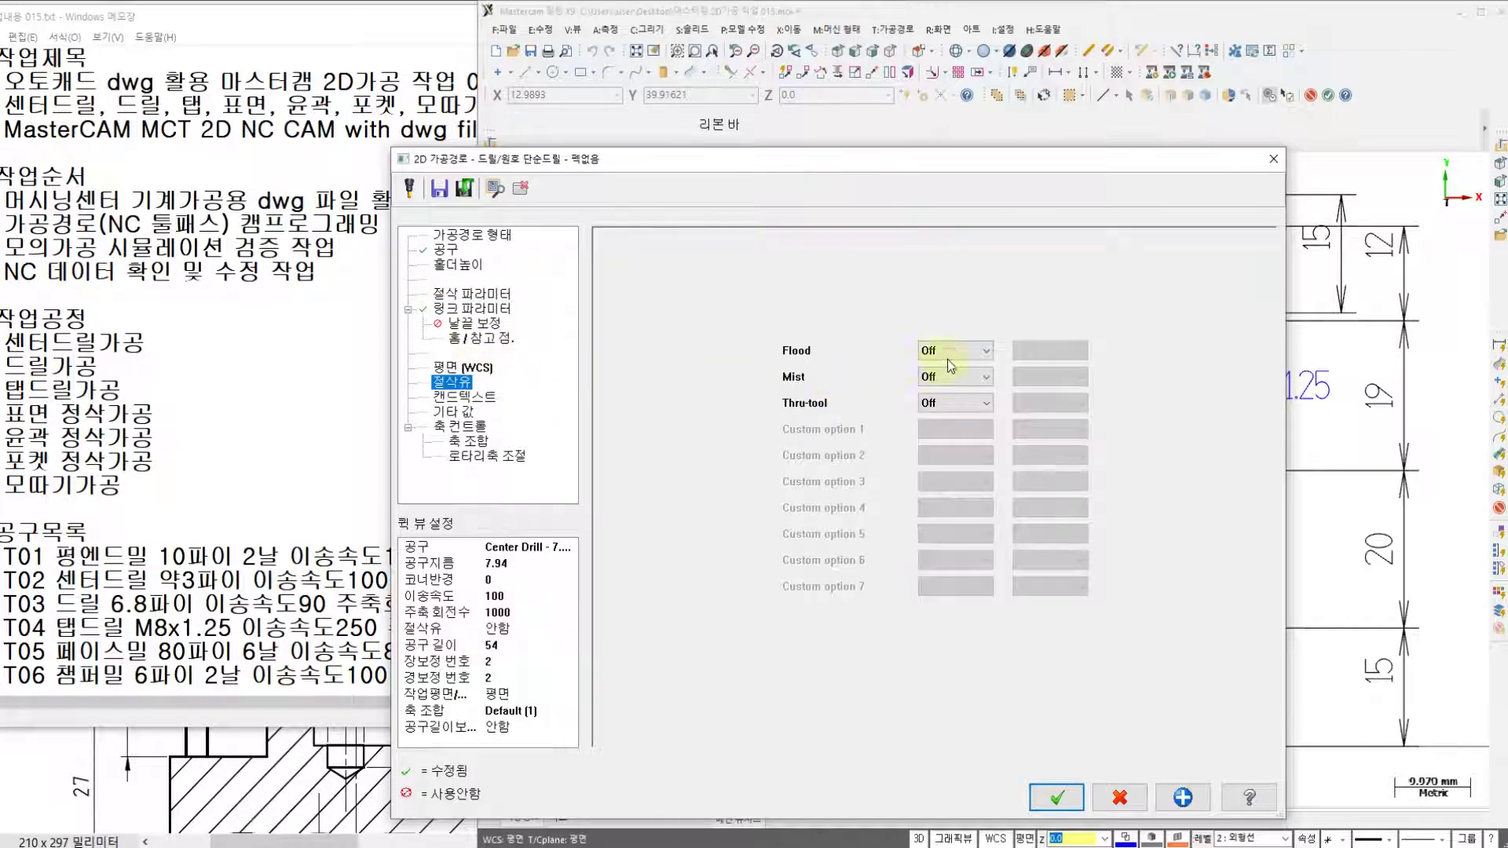
left_click(951, 353)
left_click(948, 366)
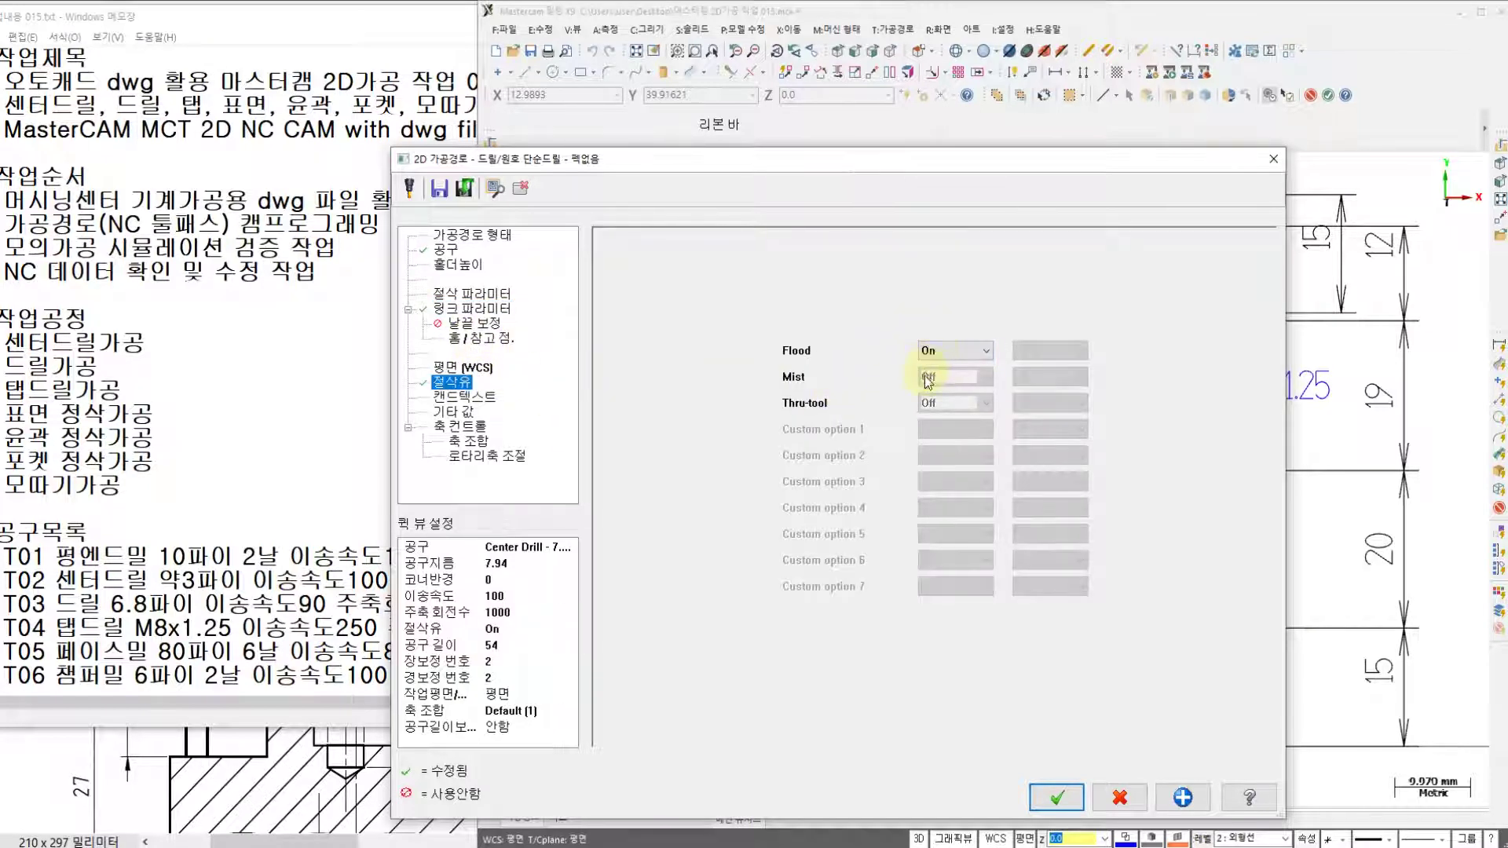
left_click(1058, 797)
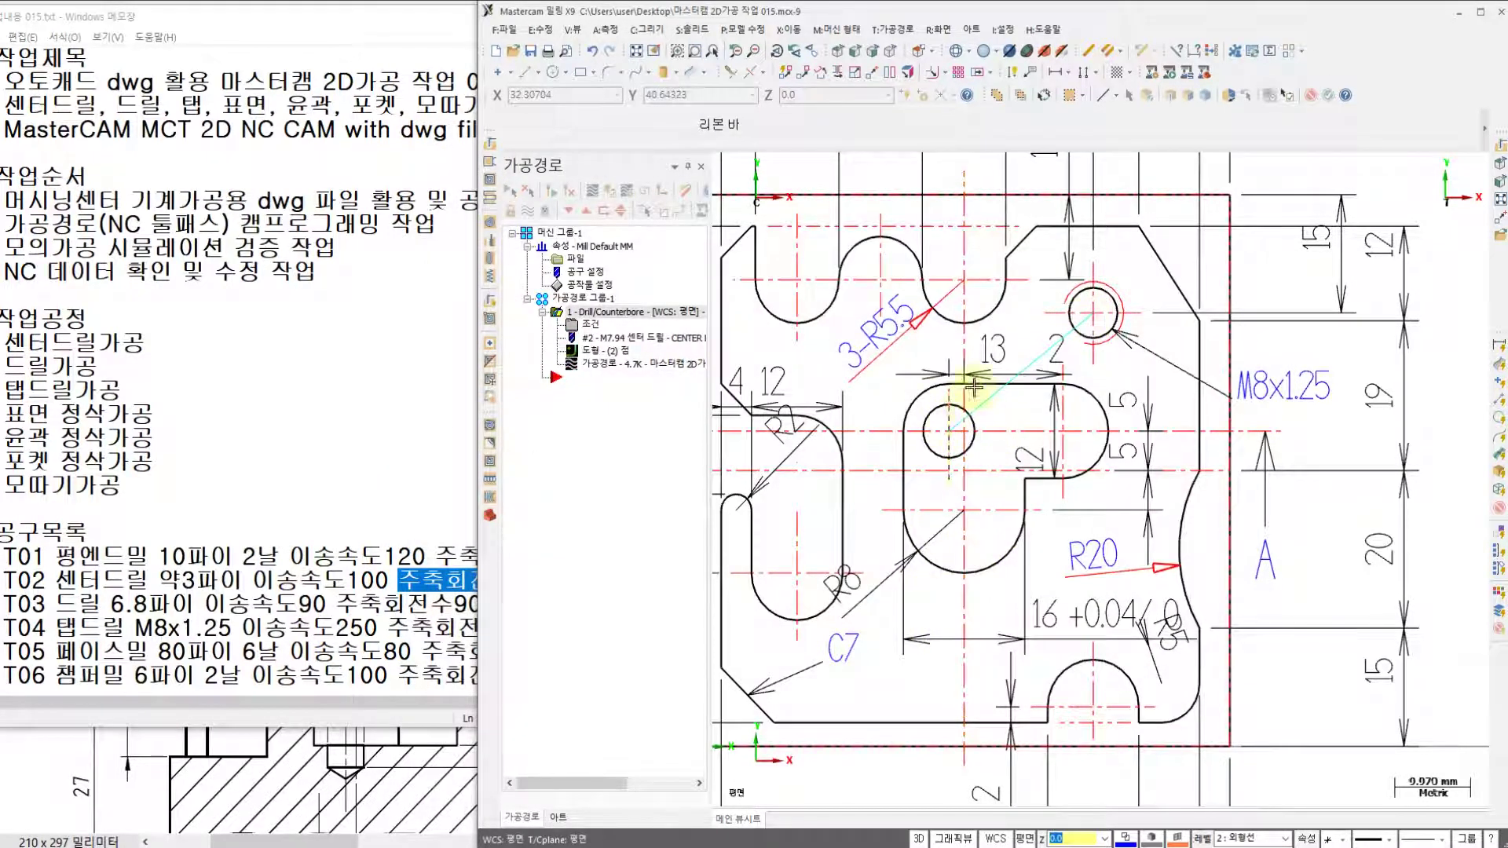
- Check the center drilling depth against the stock in the front view, and change to the isometric view
right_click(1008, 420)
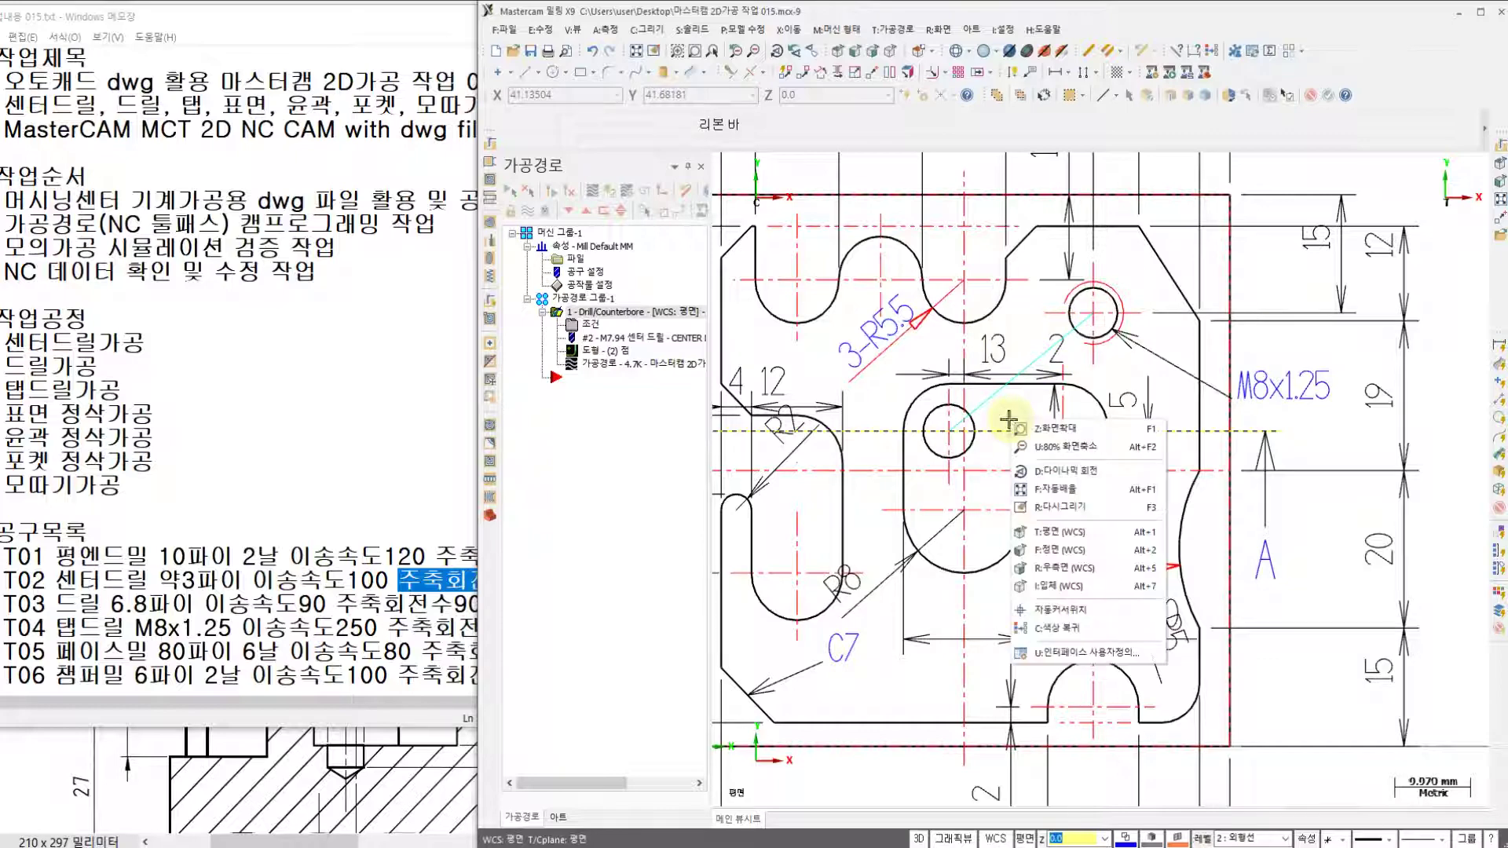
left_click(1065, 553)
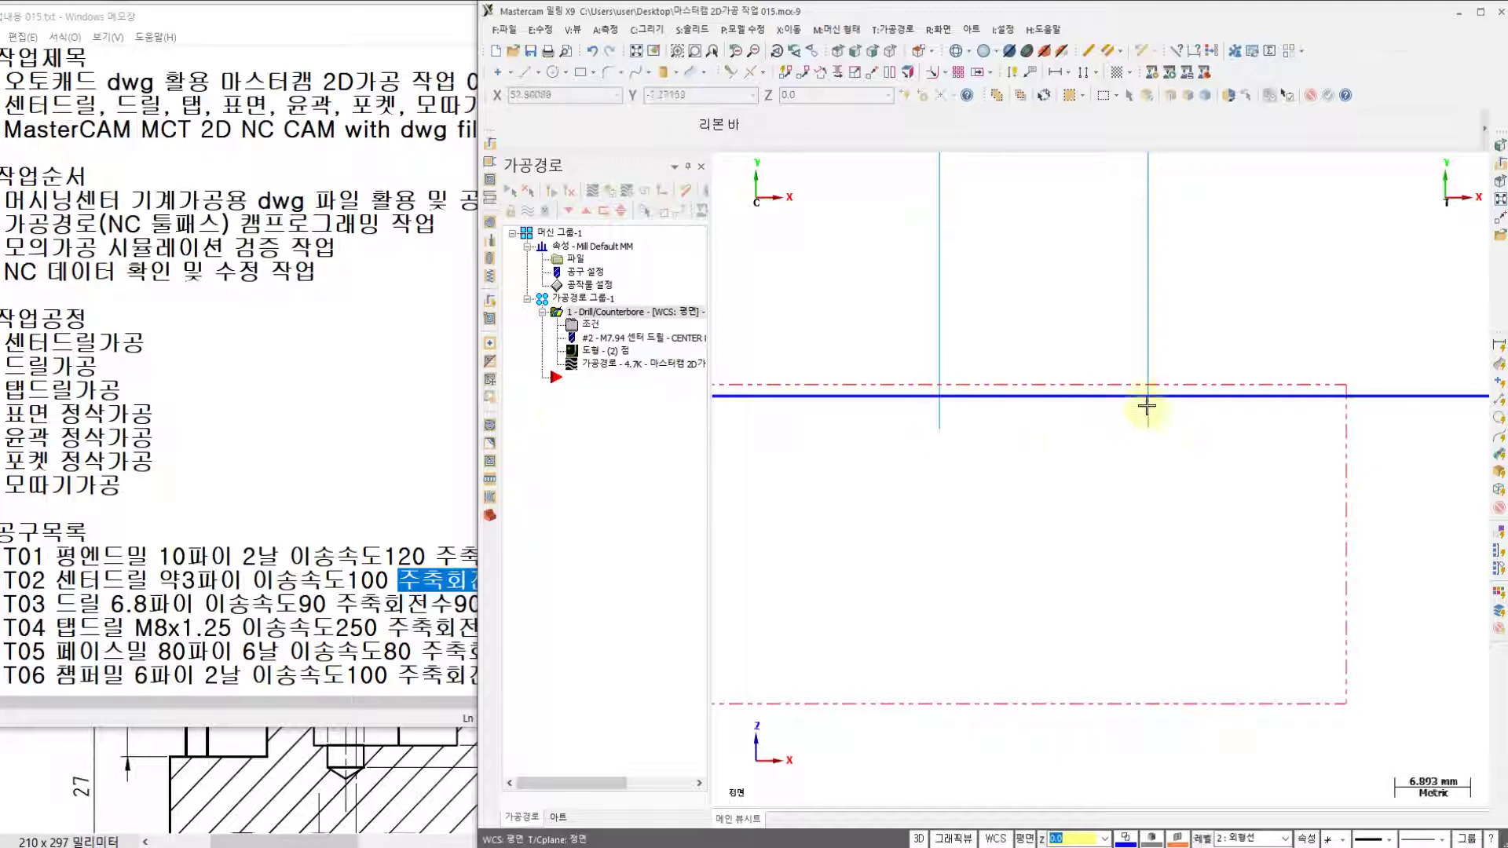
right_click(997, 316)
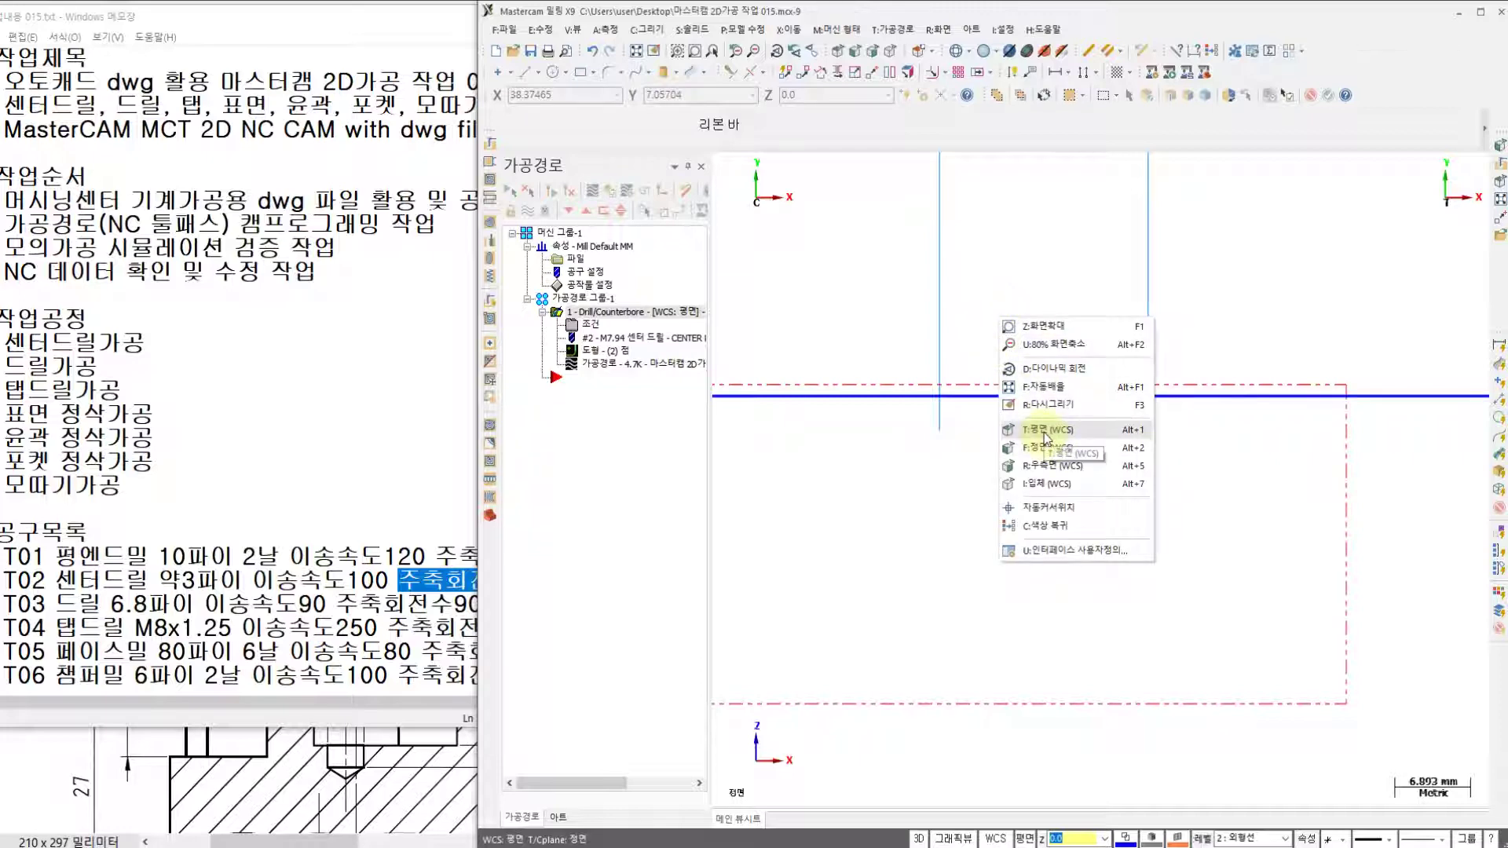
left_click(1047, 484)
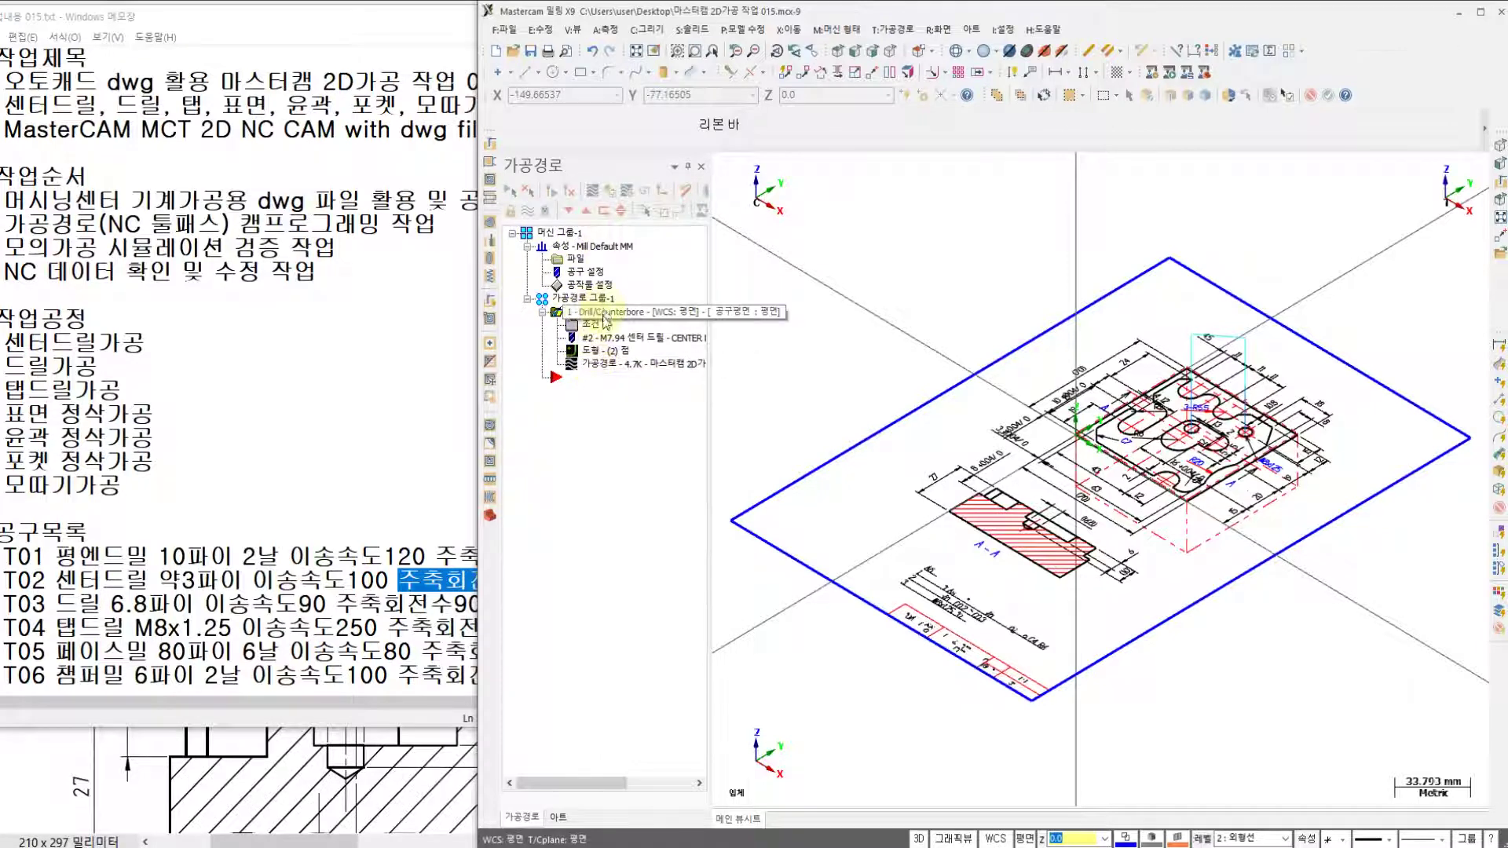
- Backplot the center drilling toolpath in the isometric view at a slightly faster playback speed, and close the backplot
left_click(594, 370)
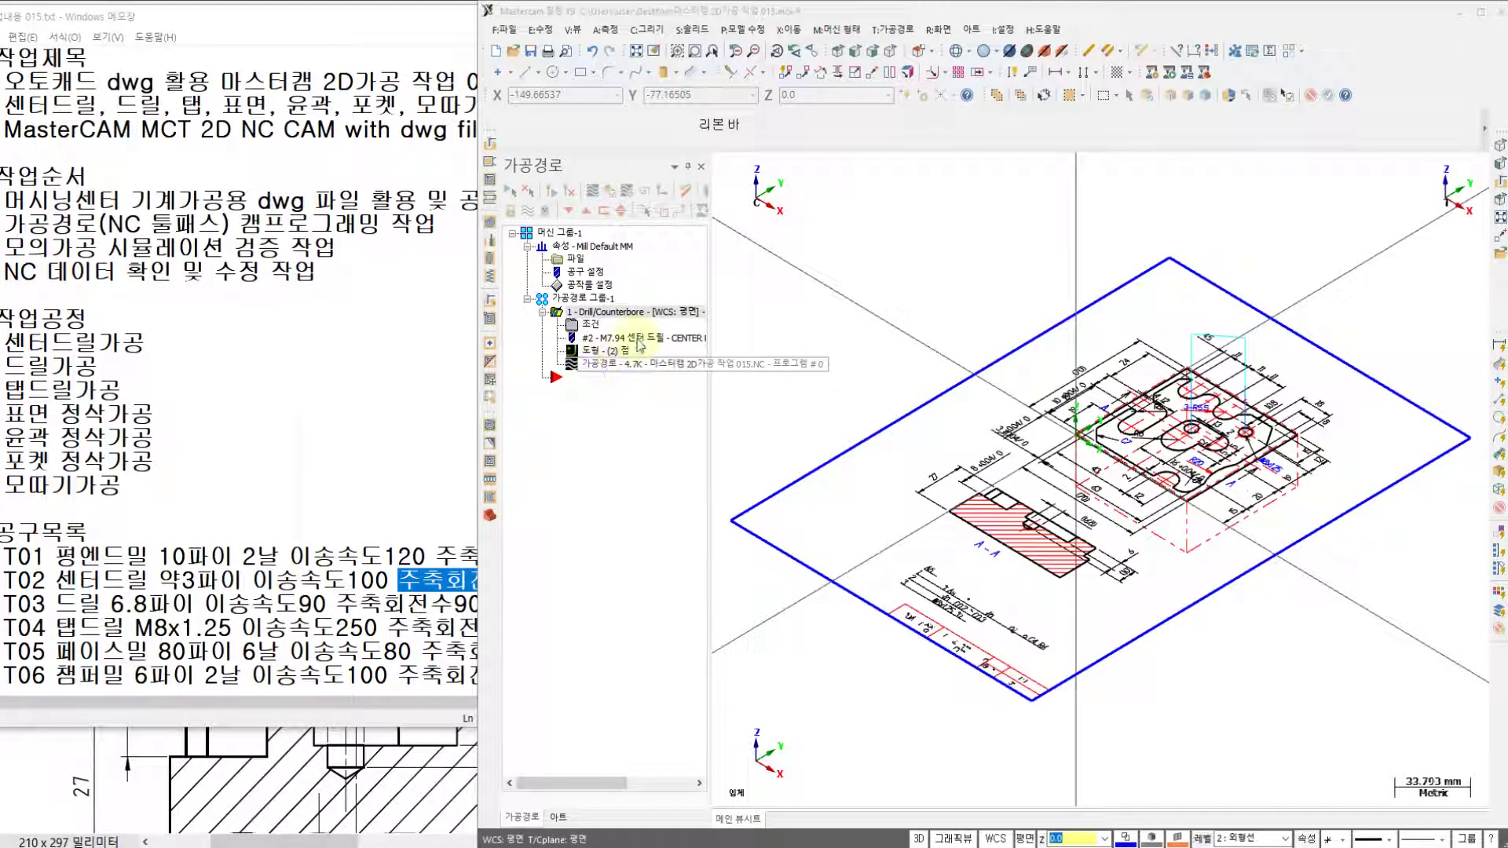
scroll(1235, 414, "up", 5)
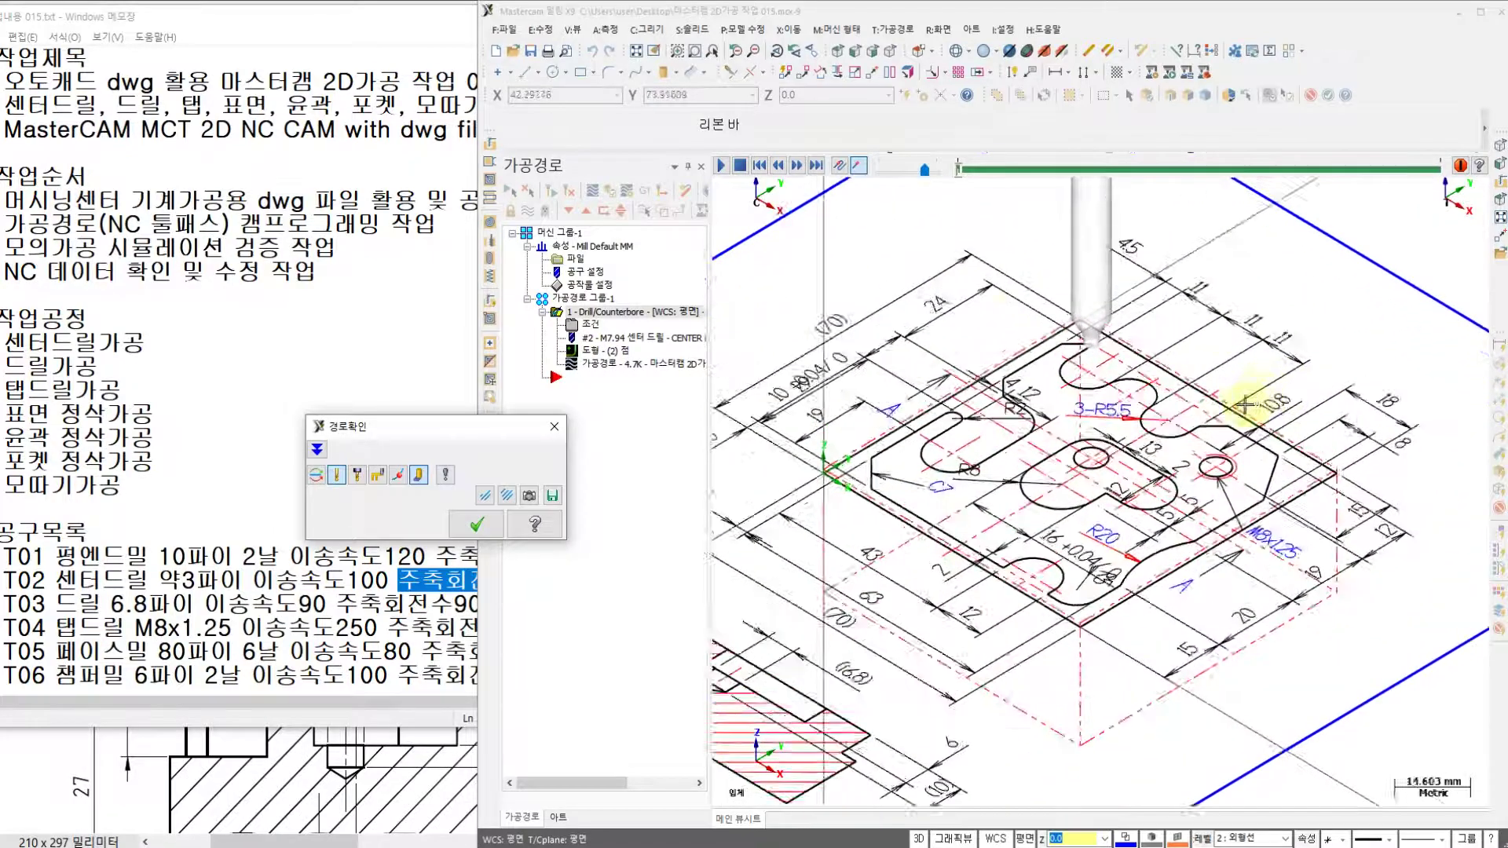
left_click(721, 166)
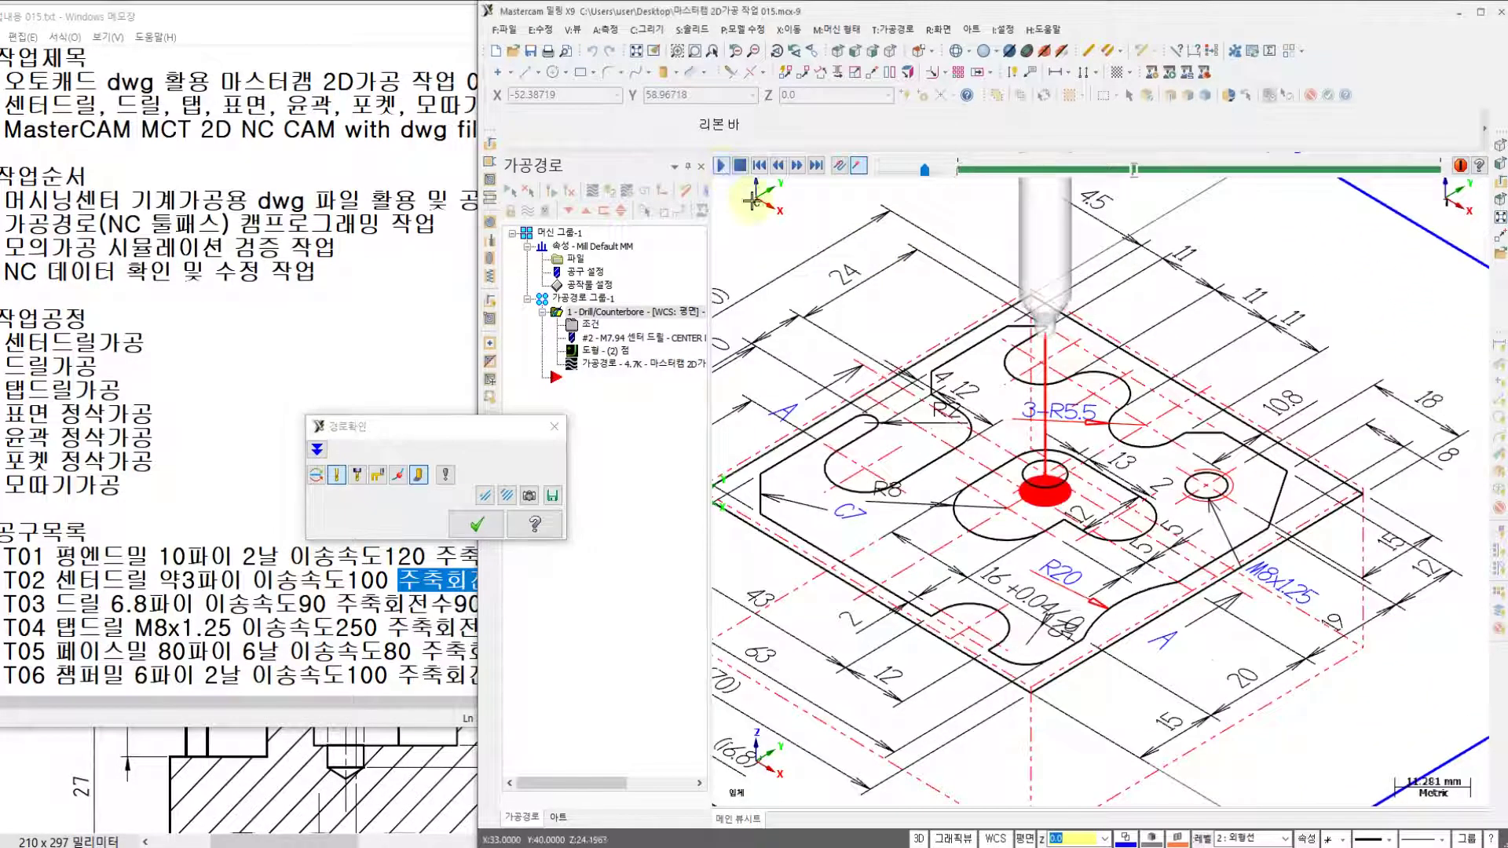
left_click_drag(925, 171, 937, 174)
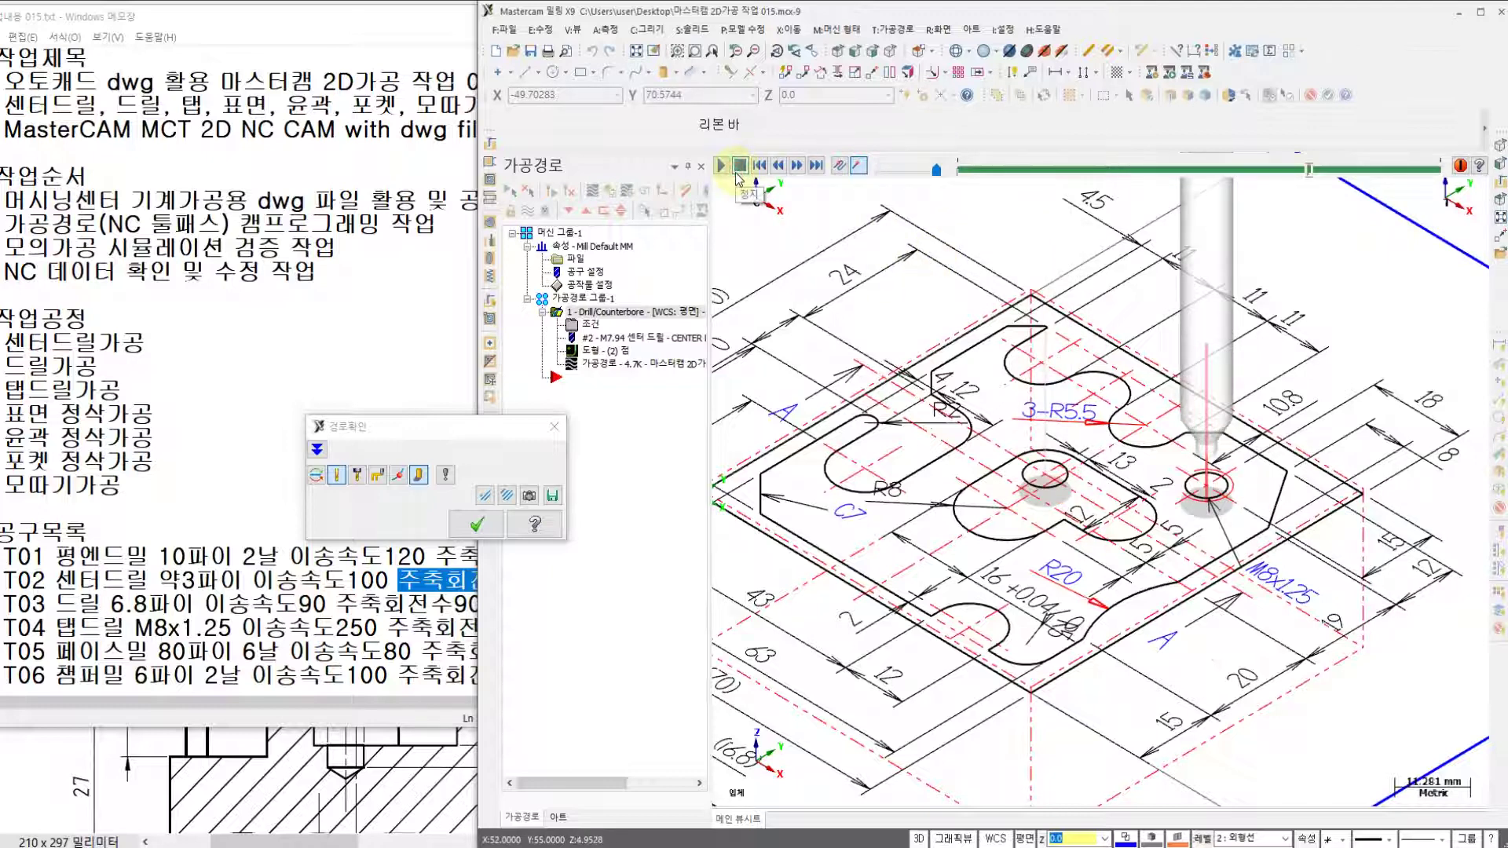
left_click(477, 525)
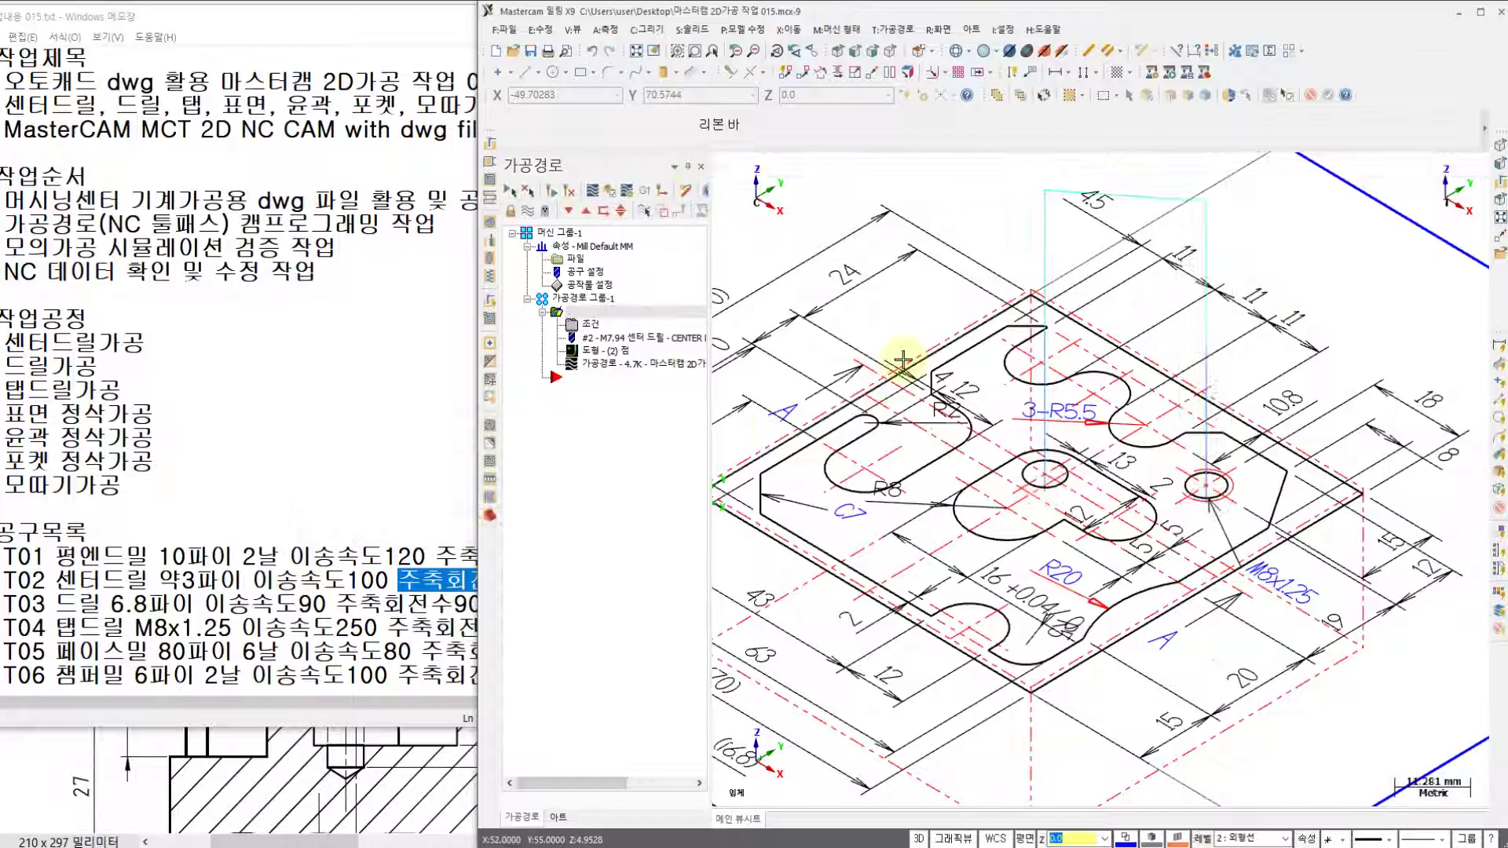
- Change to the top view, and start a new drill toolpath on the small circle inside the central pocket, selected as an entity
right_click(940, 309)
left_click(993, 426)
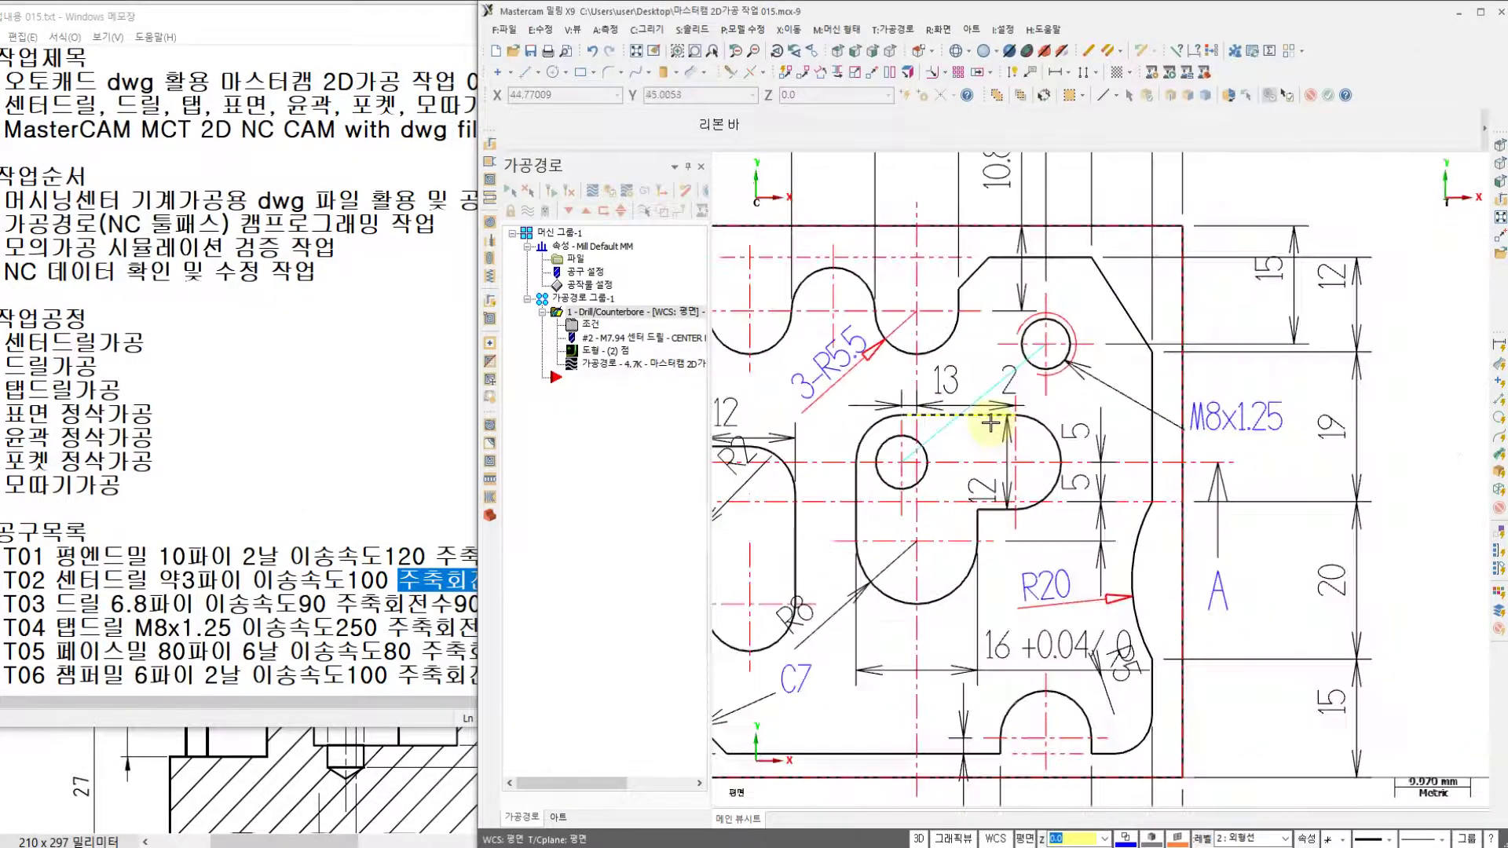
scroll(989, 424, "down", 2)
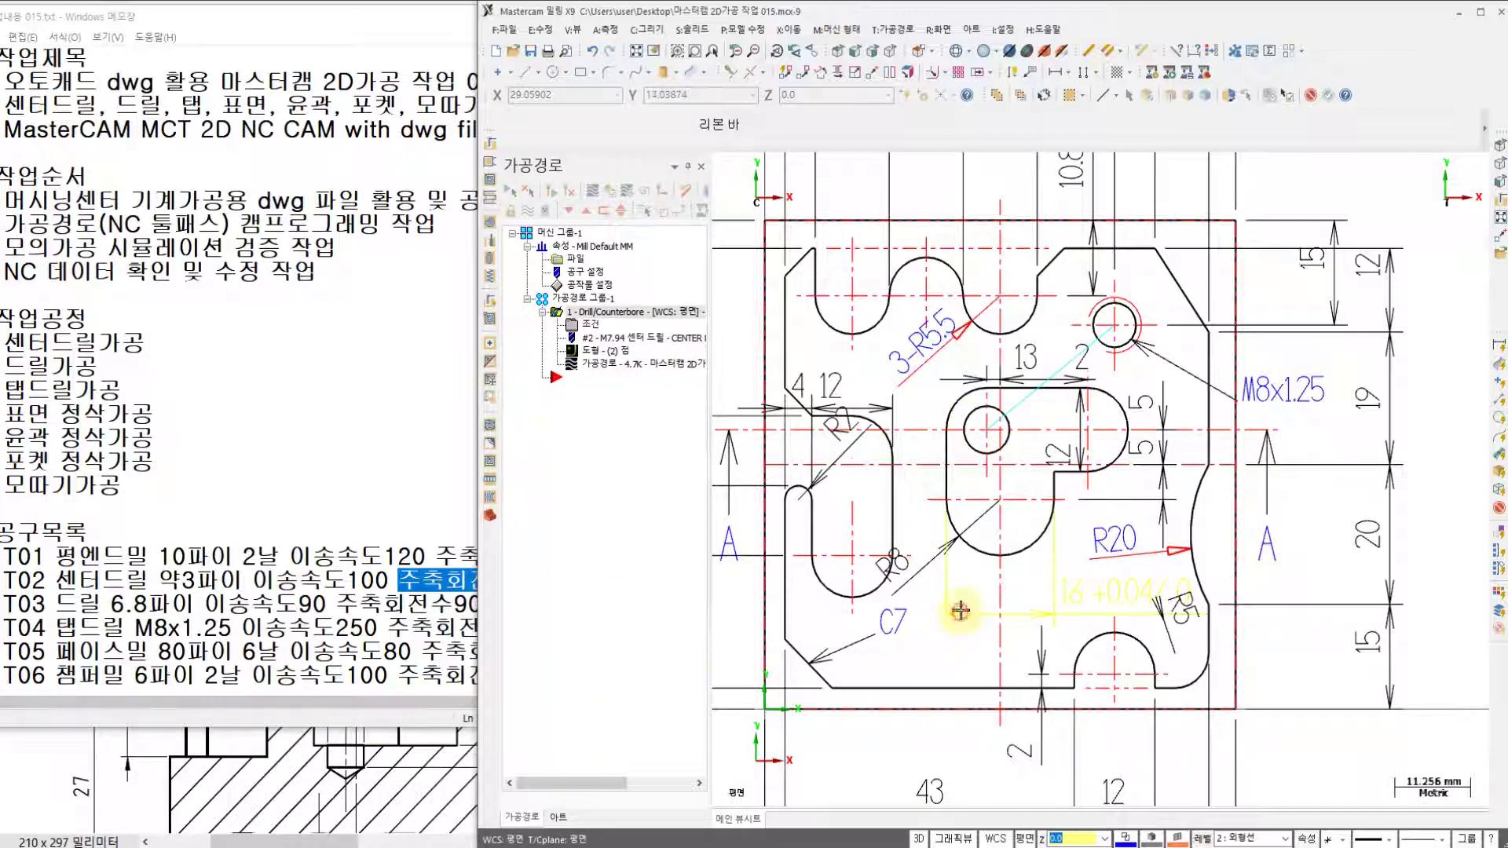
mouse_move(957, 739)
middle_mouse_down()
mouse_move(947, 361)
mouse_move(919, 615)
middle_mouse_up()
scroll(964, 558, "down", 2)
scroll(978, 286, "up", 2)
middle_click_drag(971, 289, 968, 381)
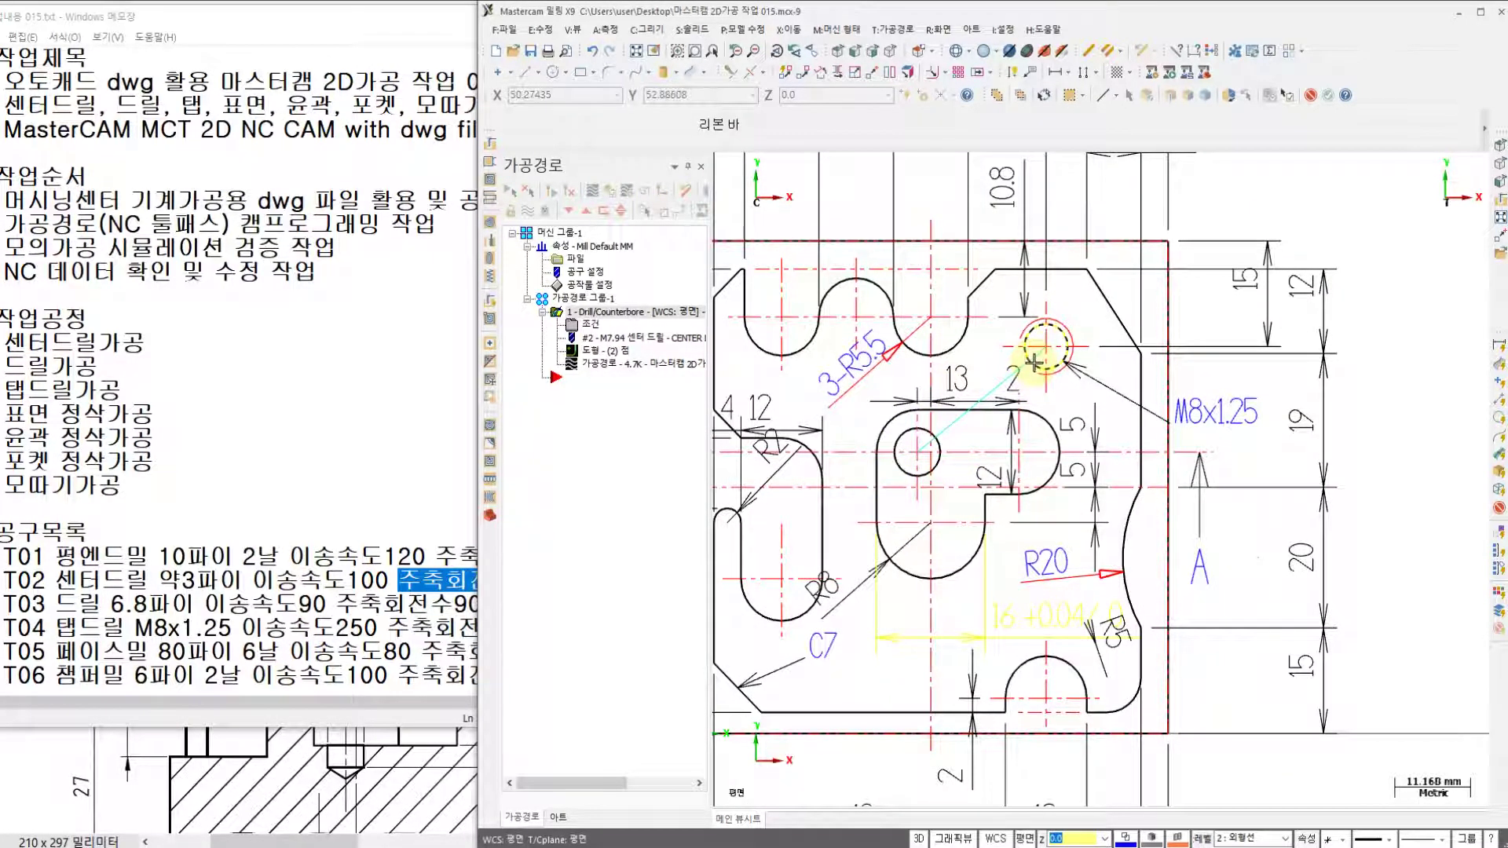
left_click(894, 30)
left_click(912, 67)
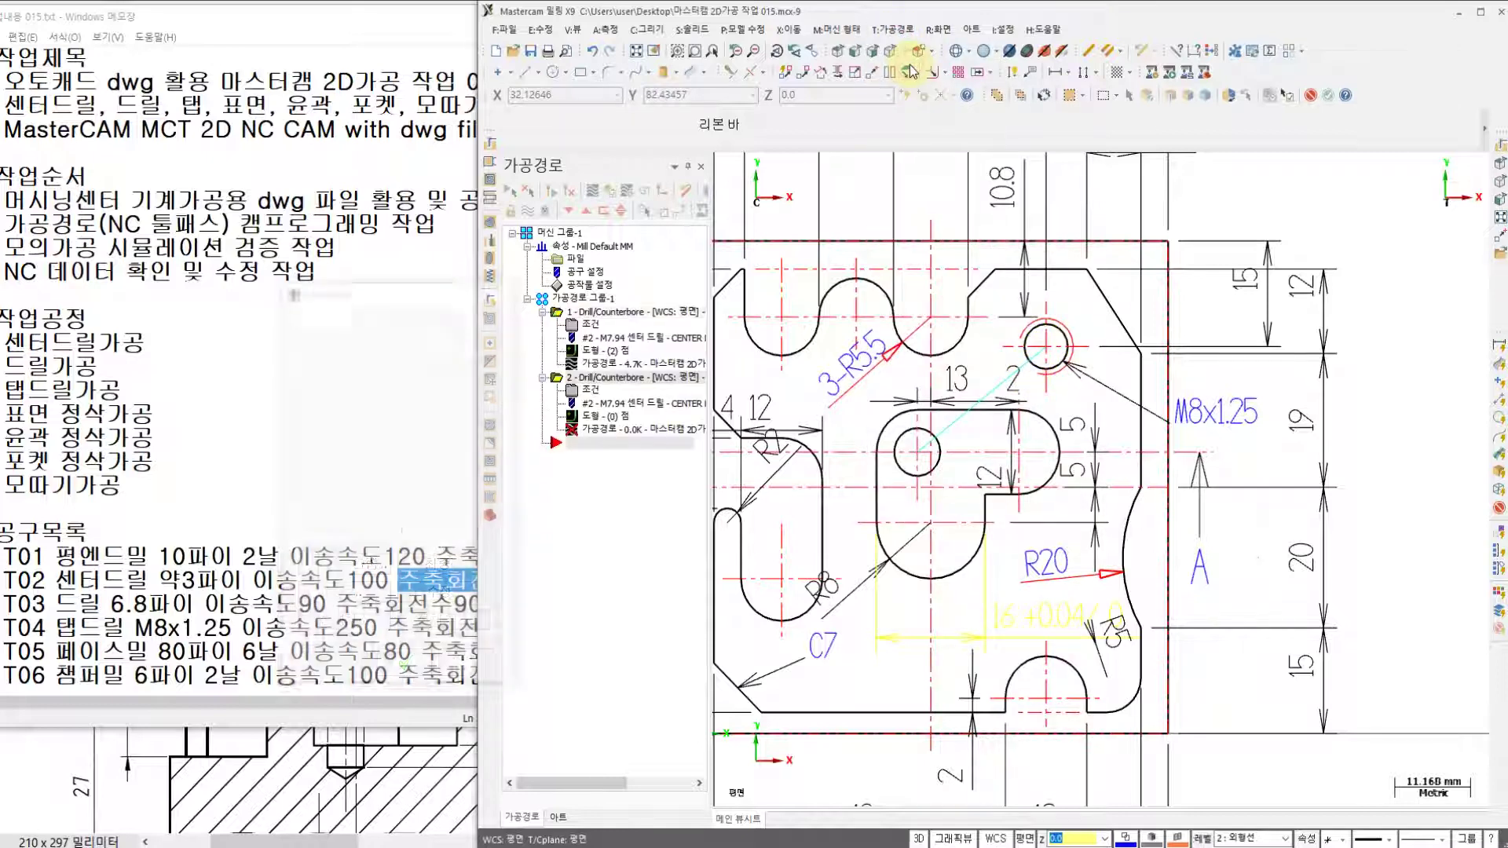
left_click(417, 392)
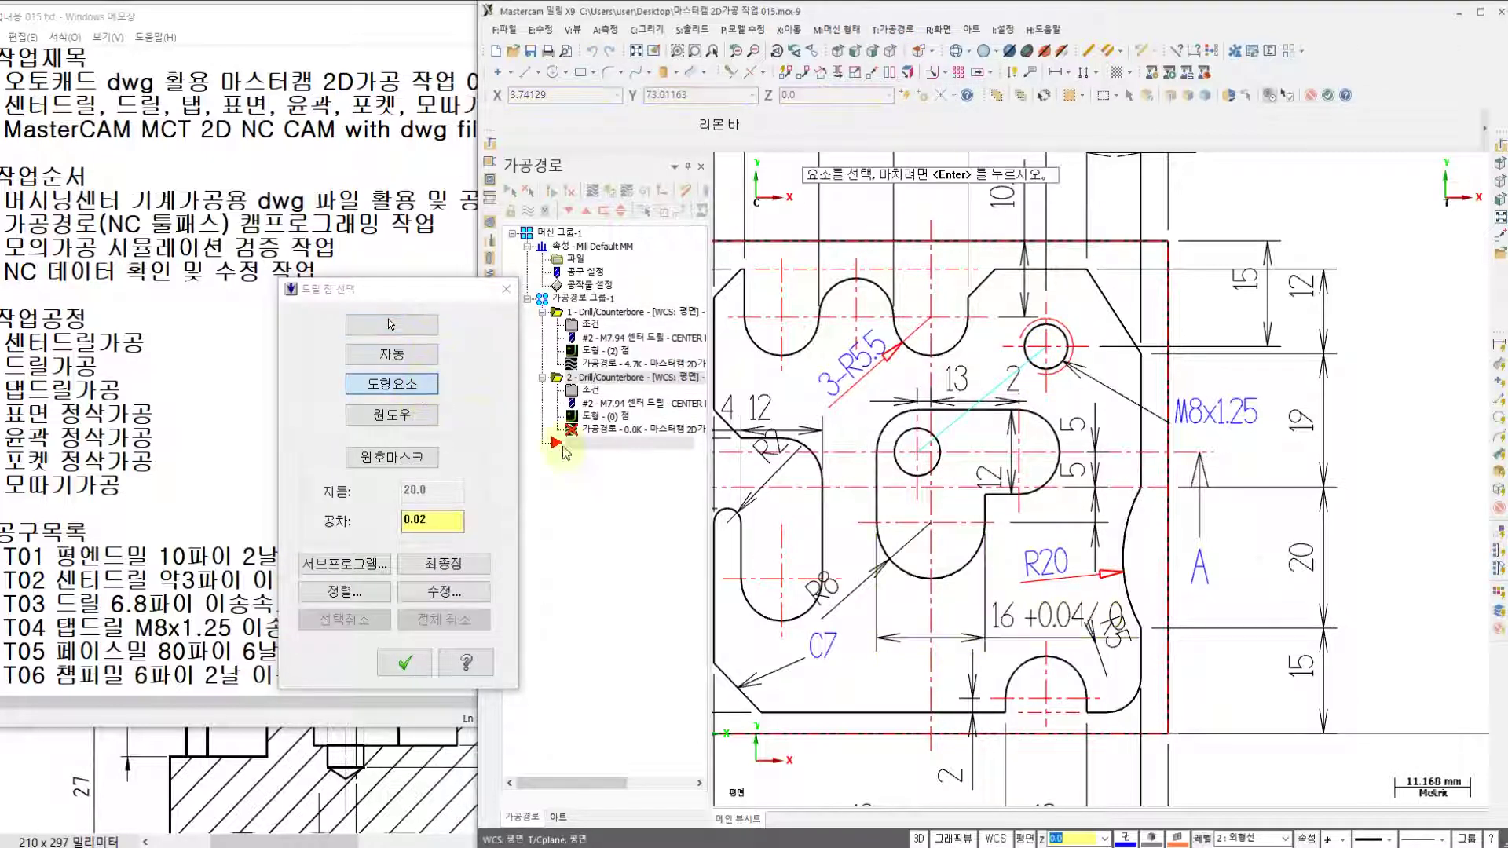
left_click(892, 470)
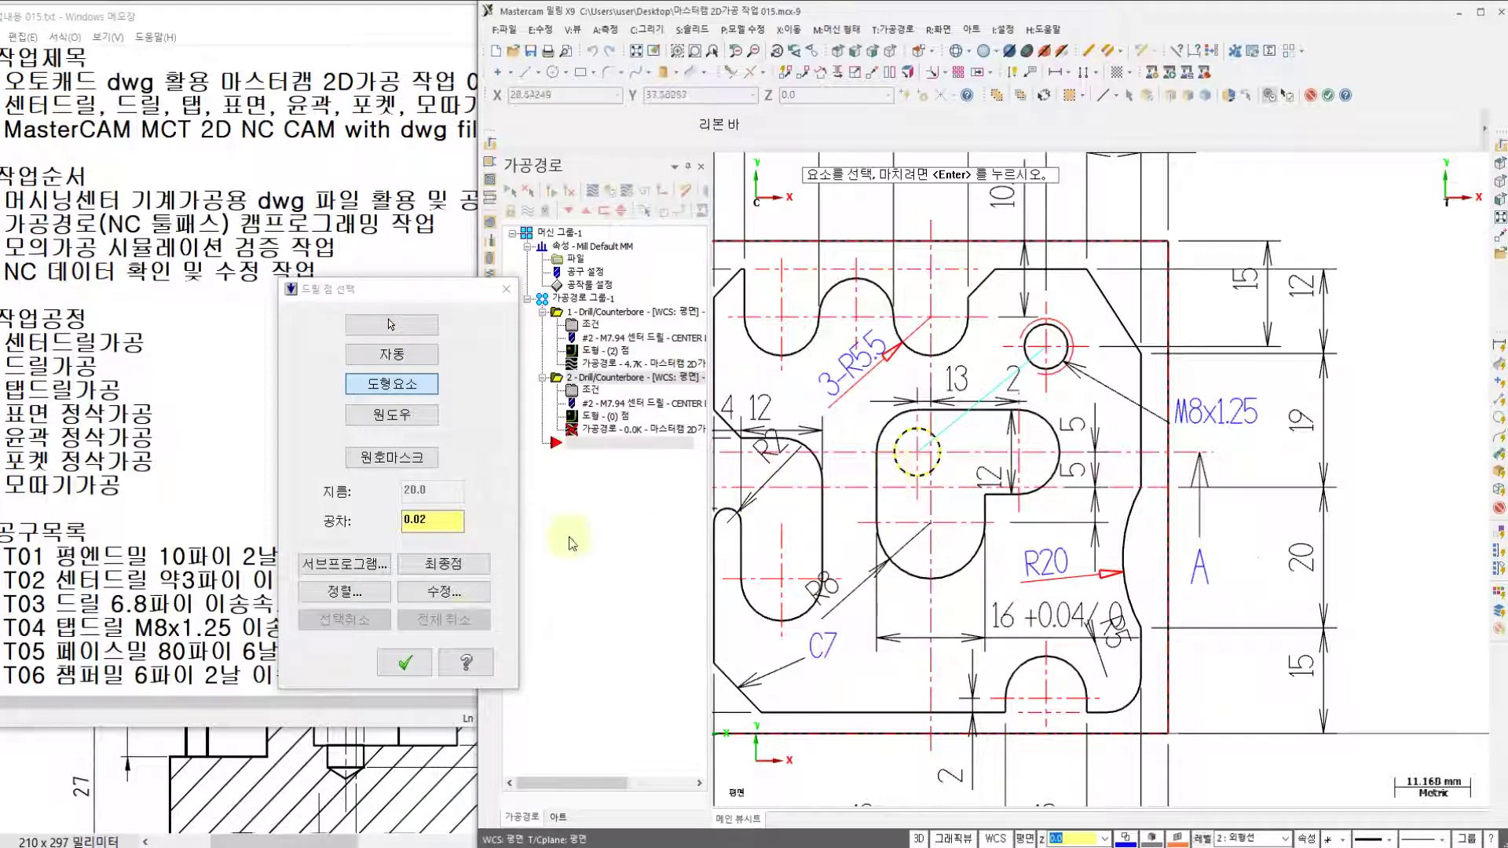
left_click(404, 663)
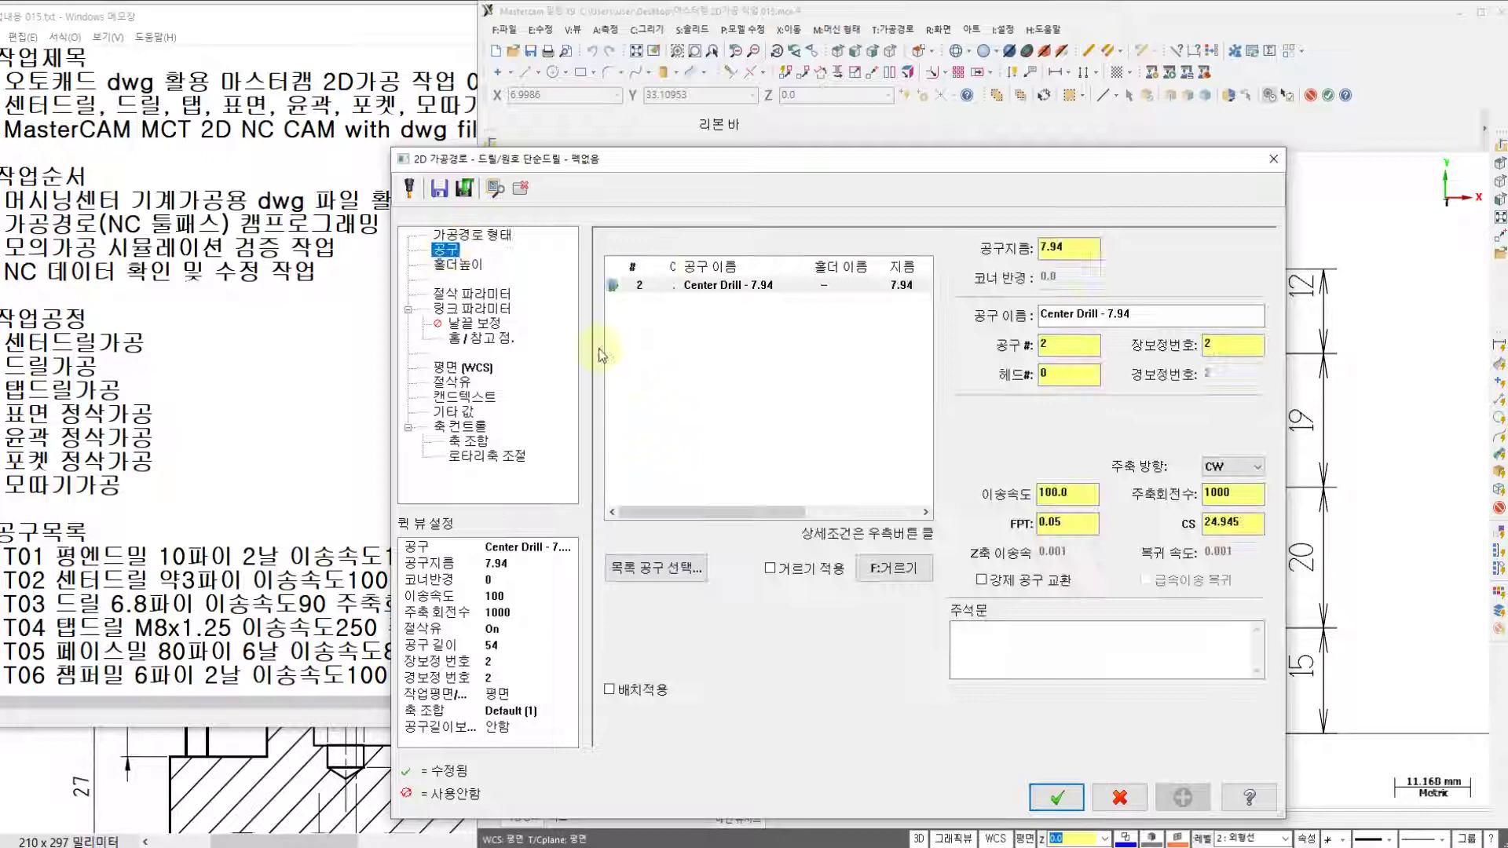
- Start creating a new Drill tool for this operation with a diameter of 6.8, and check its cutting conditions in the Notepad tool list
right_click(678, 369)
left_click(760, 399)
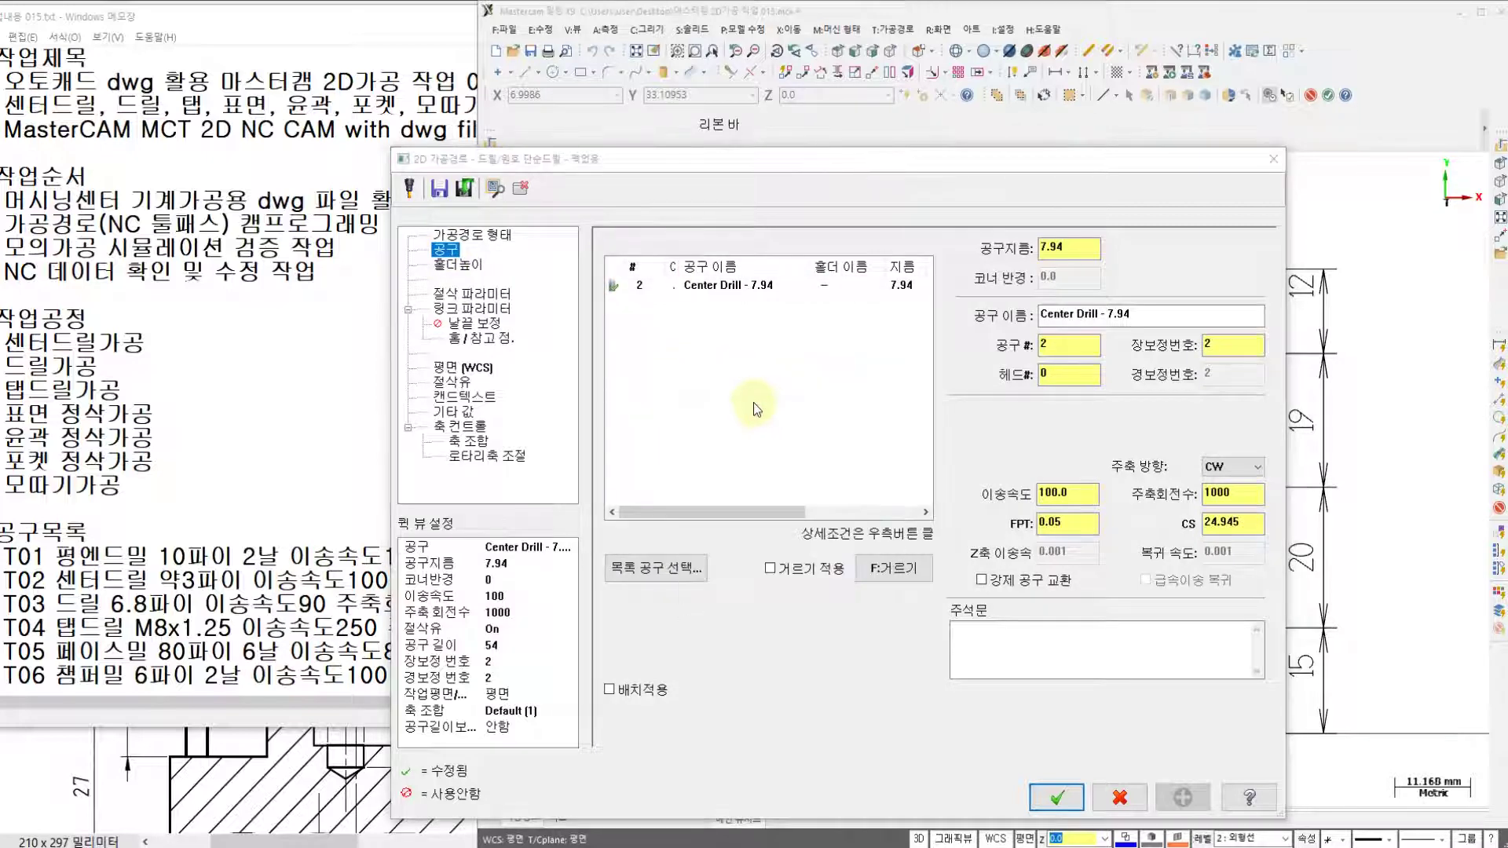
left_click(897, 506)
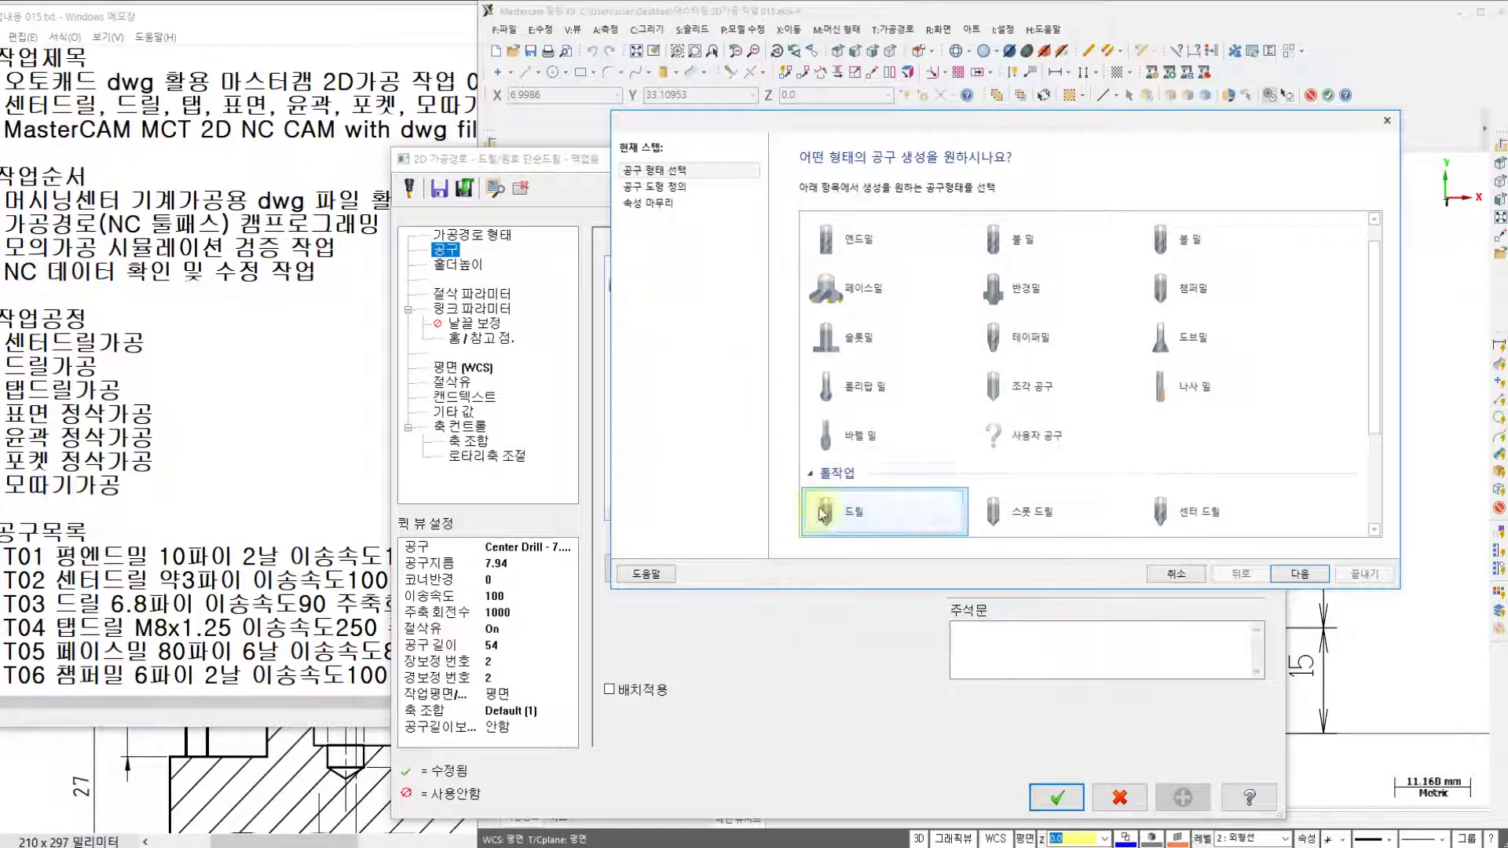
left_click(1300, 573)
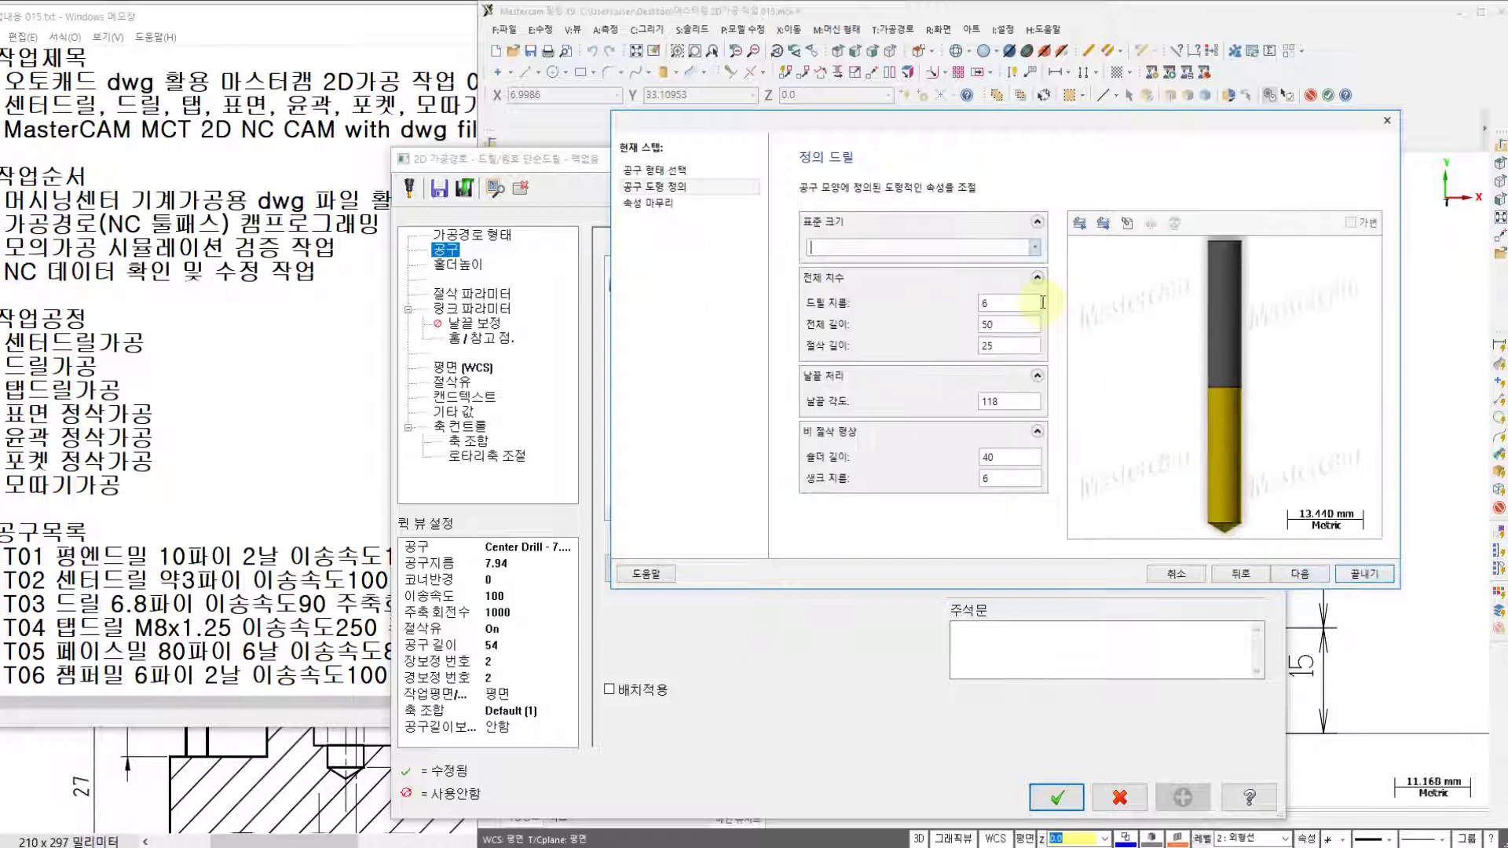
double_click(1010, 303)
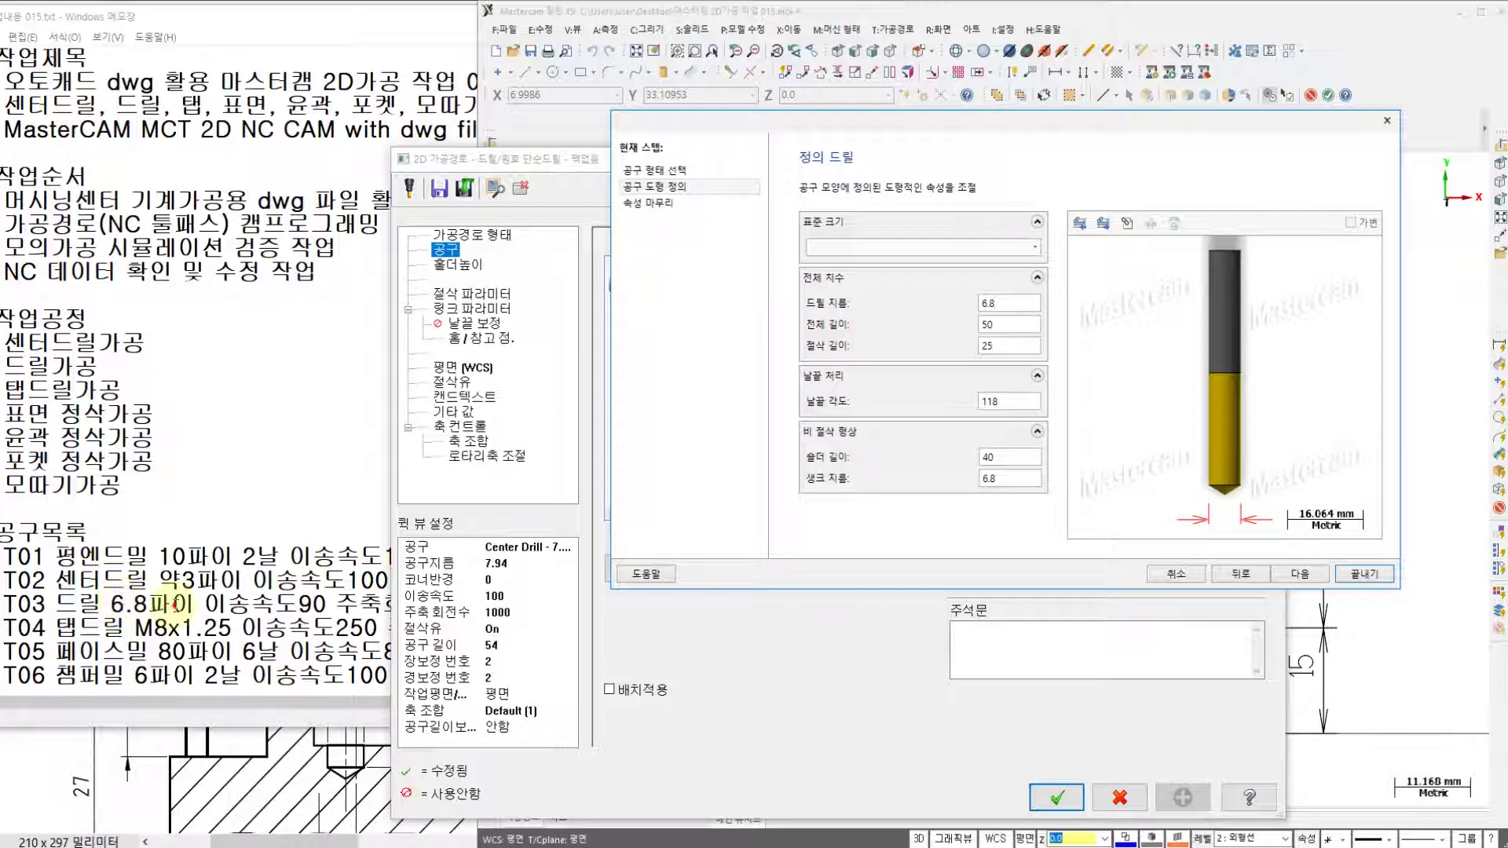
left_click(177, 605)
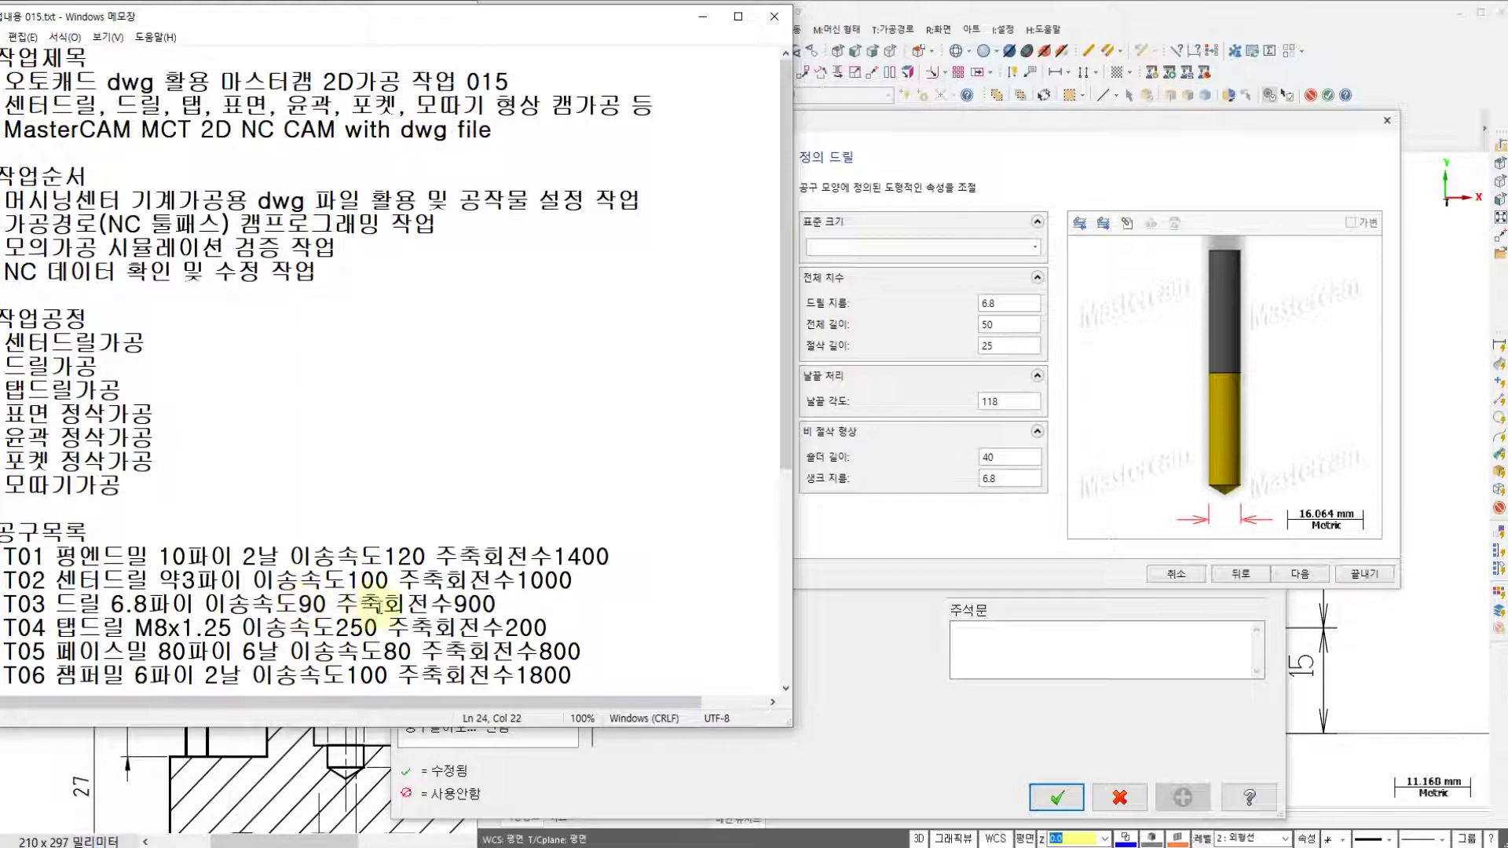
left_click(1038, 134)
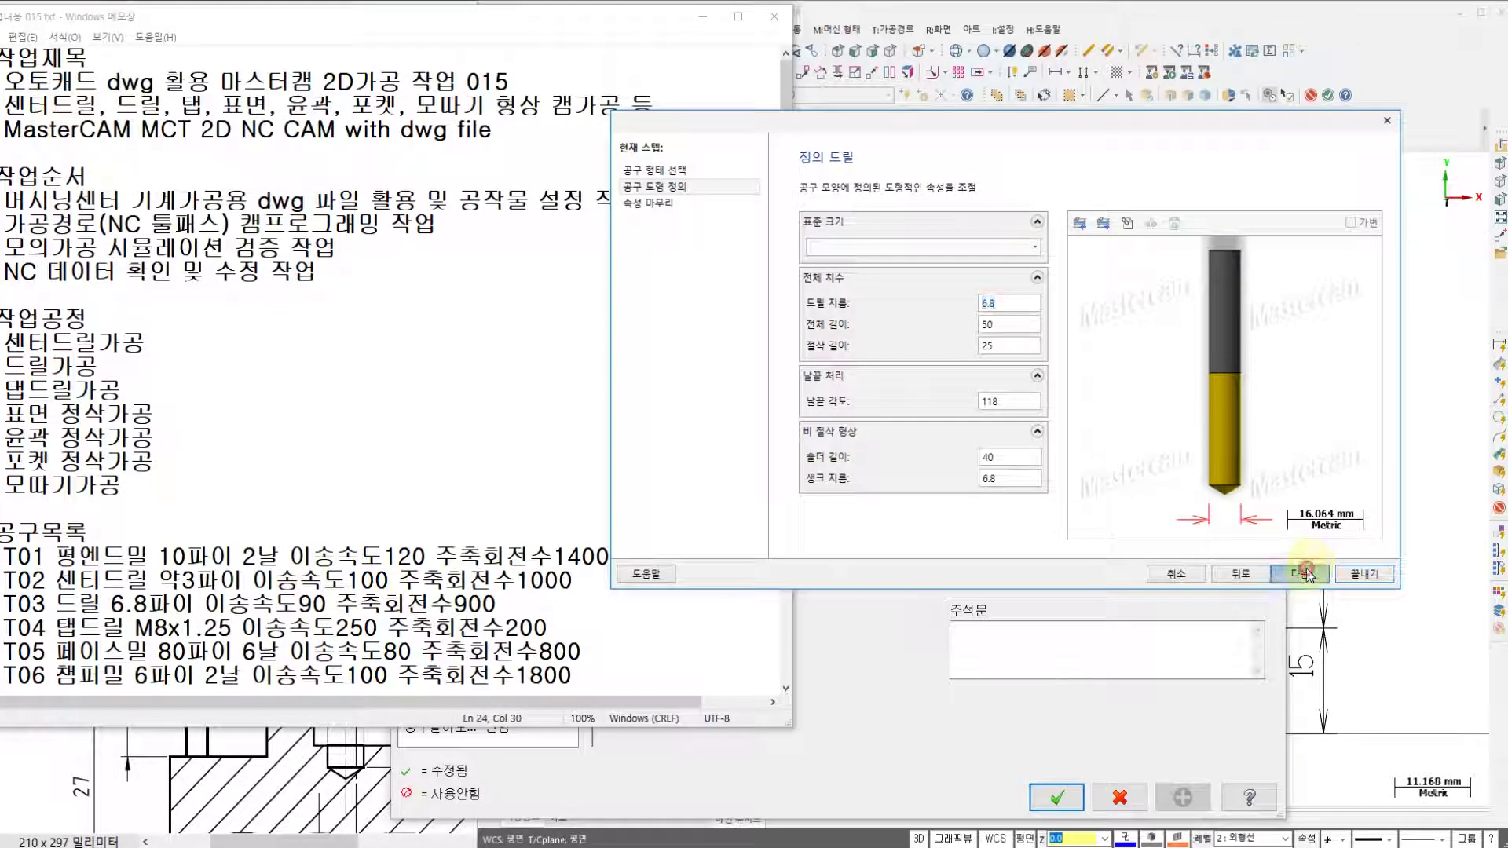
- Finish the drill as tool 3 with offsets 3, feed rate 90, plunge and retract rates 0, and spindle speed 900
left_click(1306, 573)
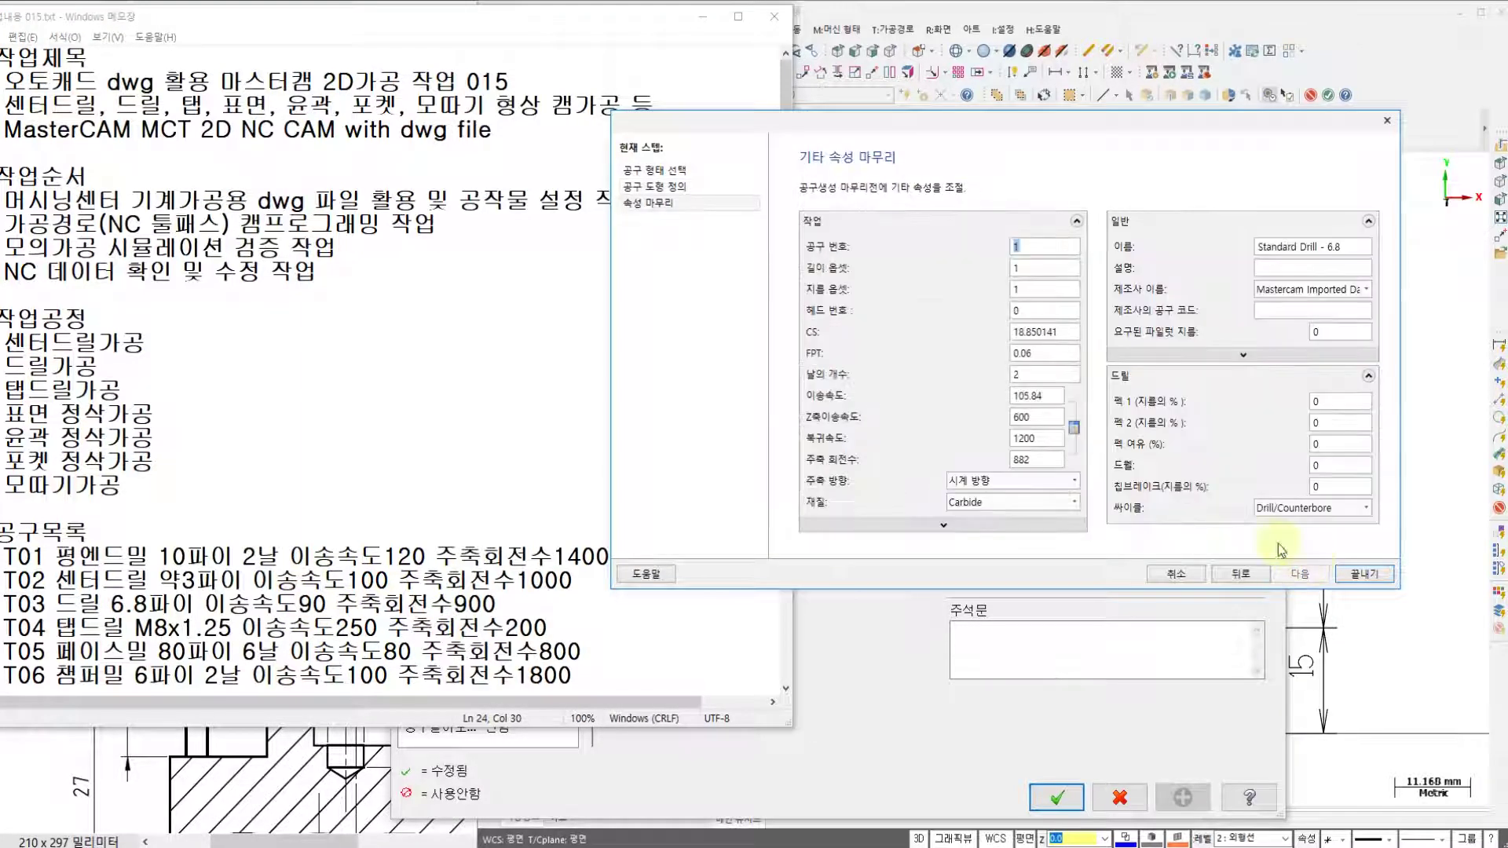
double_click(1049, 396)
type("90")
key("Tab")
type("0")
key("Tab")
type("0")
key("Tab")
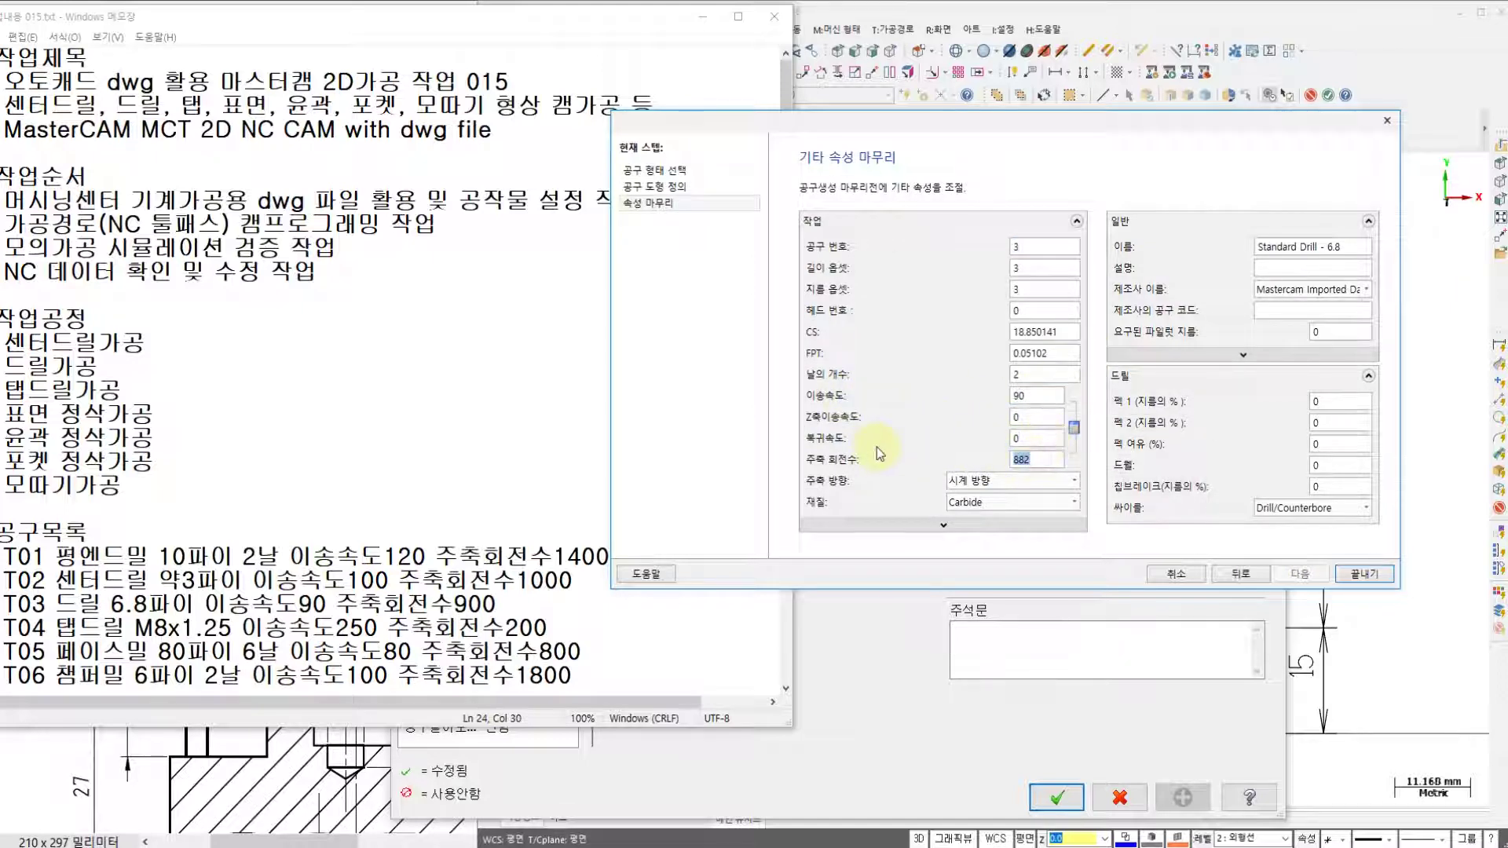
type("900")
left_click(1365, 574)
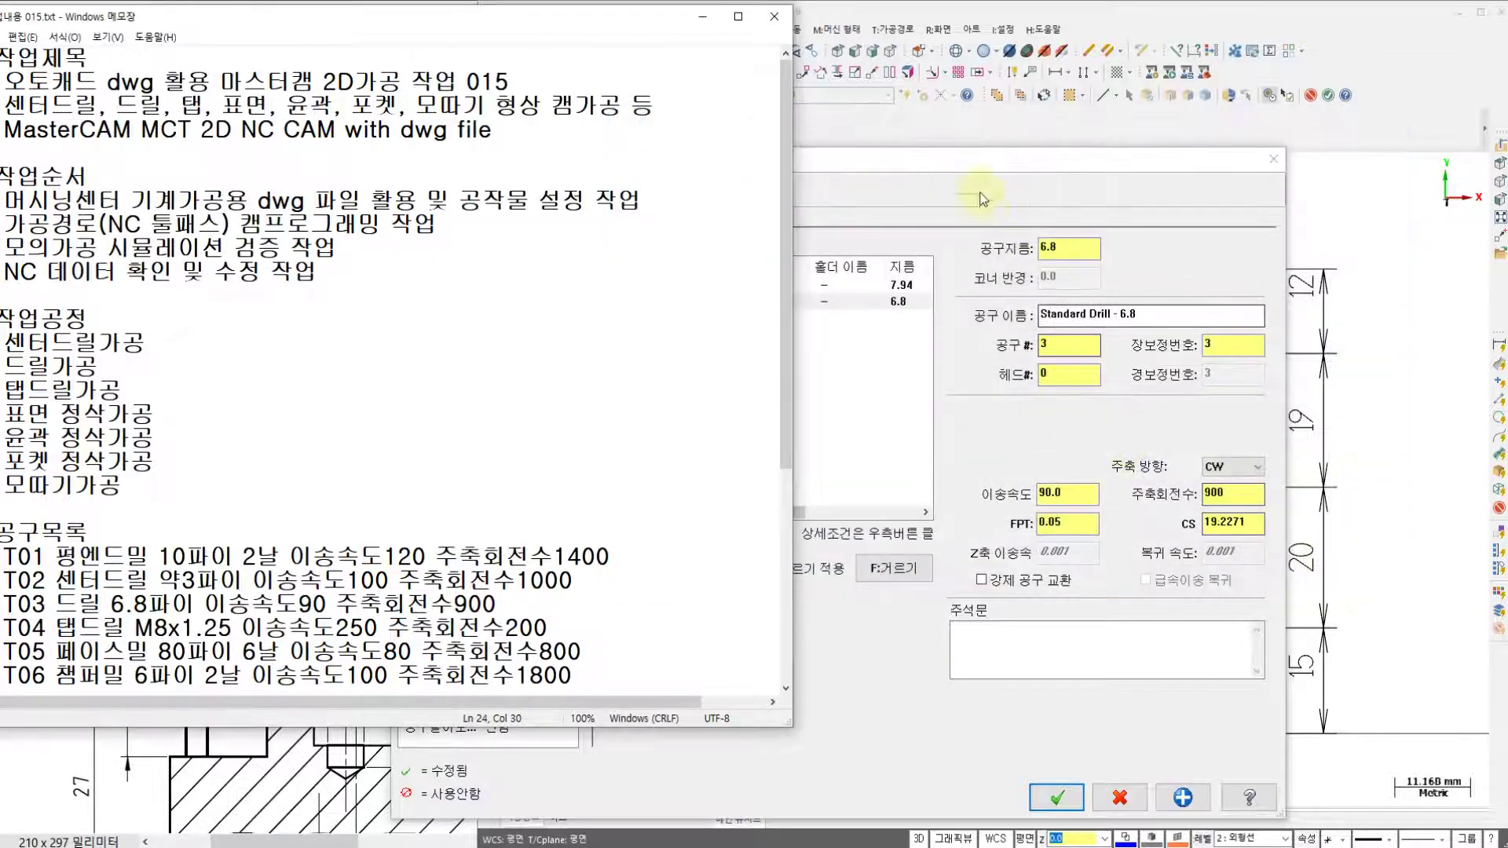
- Check the required G83 drilling cycle in the Notepad notes, and set the cycle to Peck Drill with a peck of 3
left_click(969, 157)
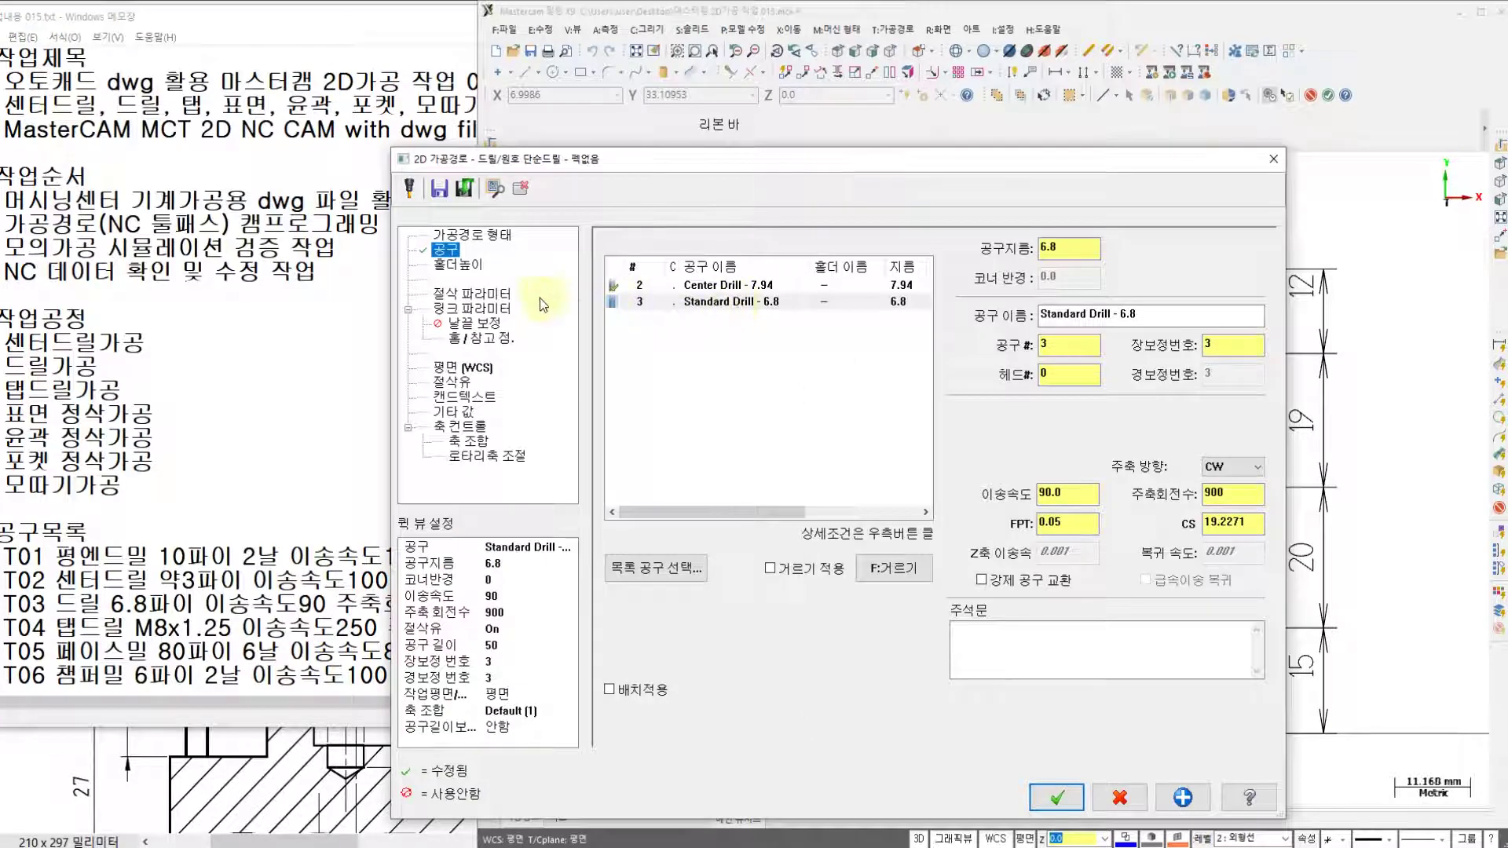
left_click(506, 298)
left_click(151, 514)
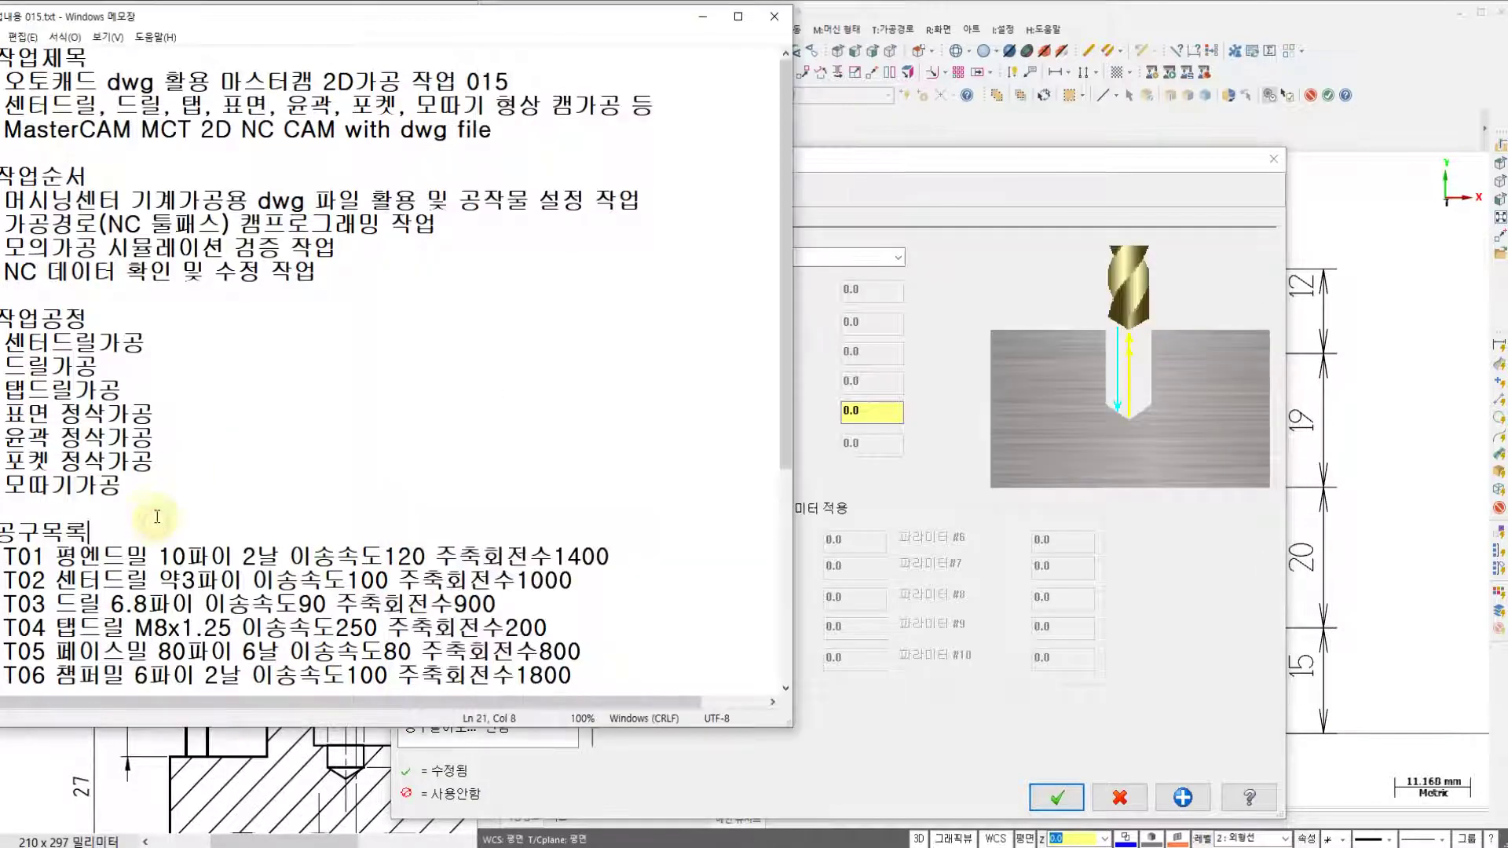
scroll(157, 522, "down", 4)
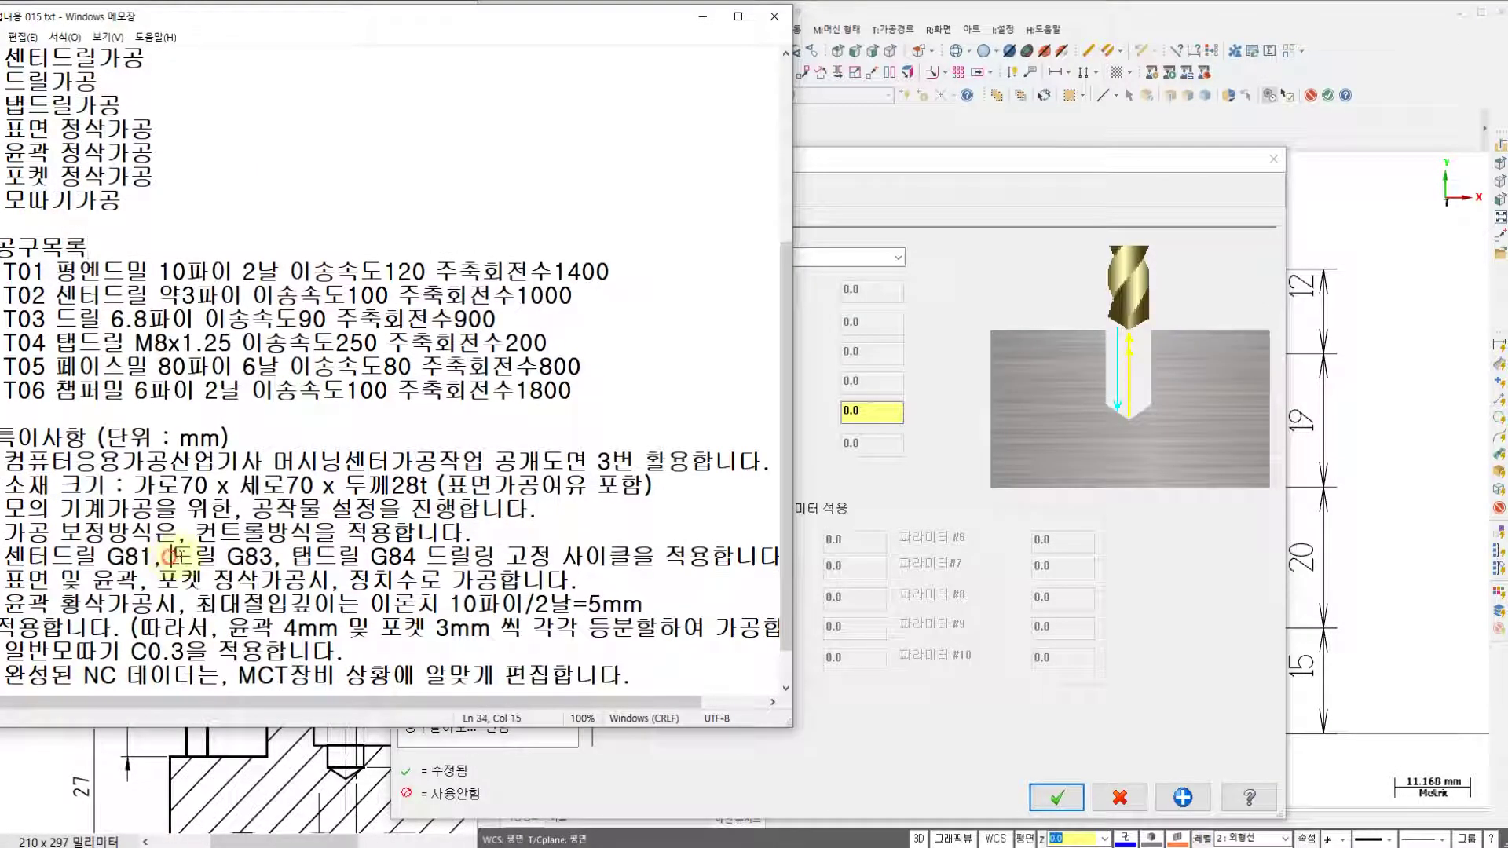
left_click_drag(171, 556, 275, 554)
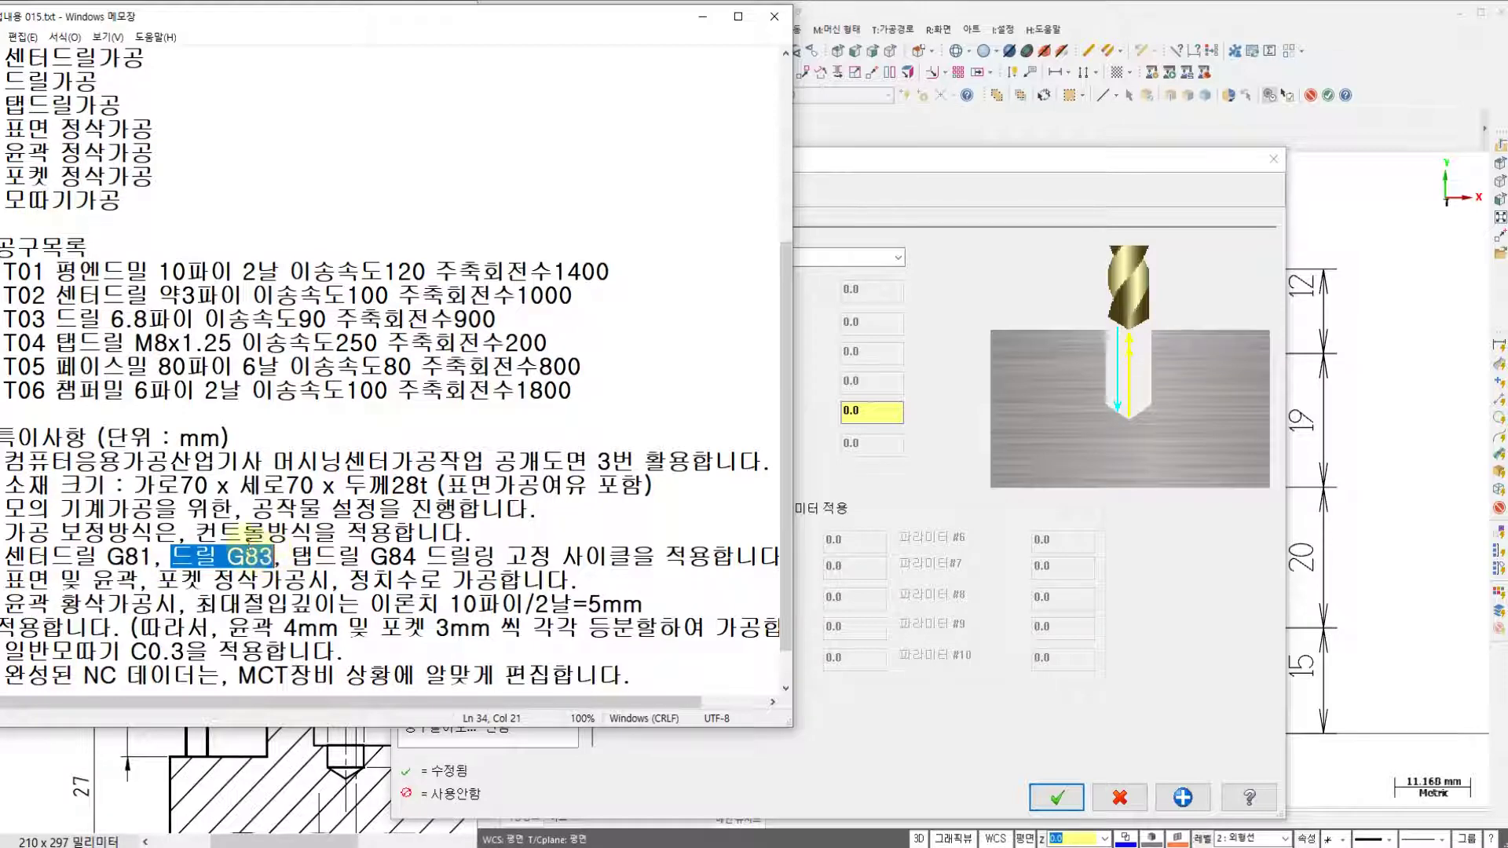
left_click(868, 199)
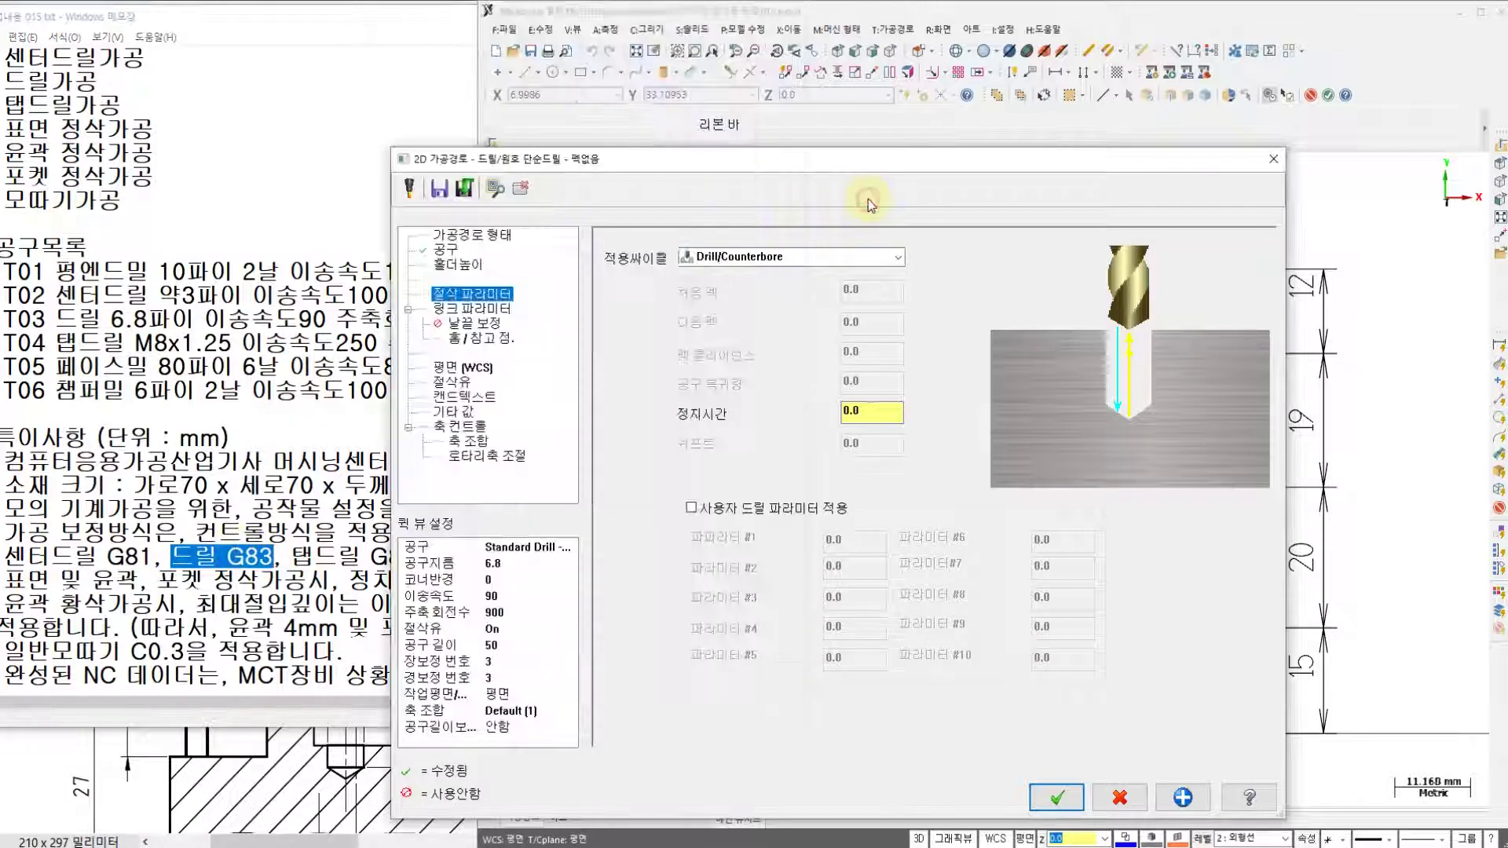
left_click(792, 265)
left_click(774, 276)
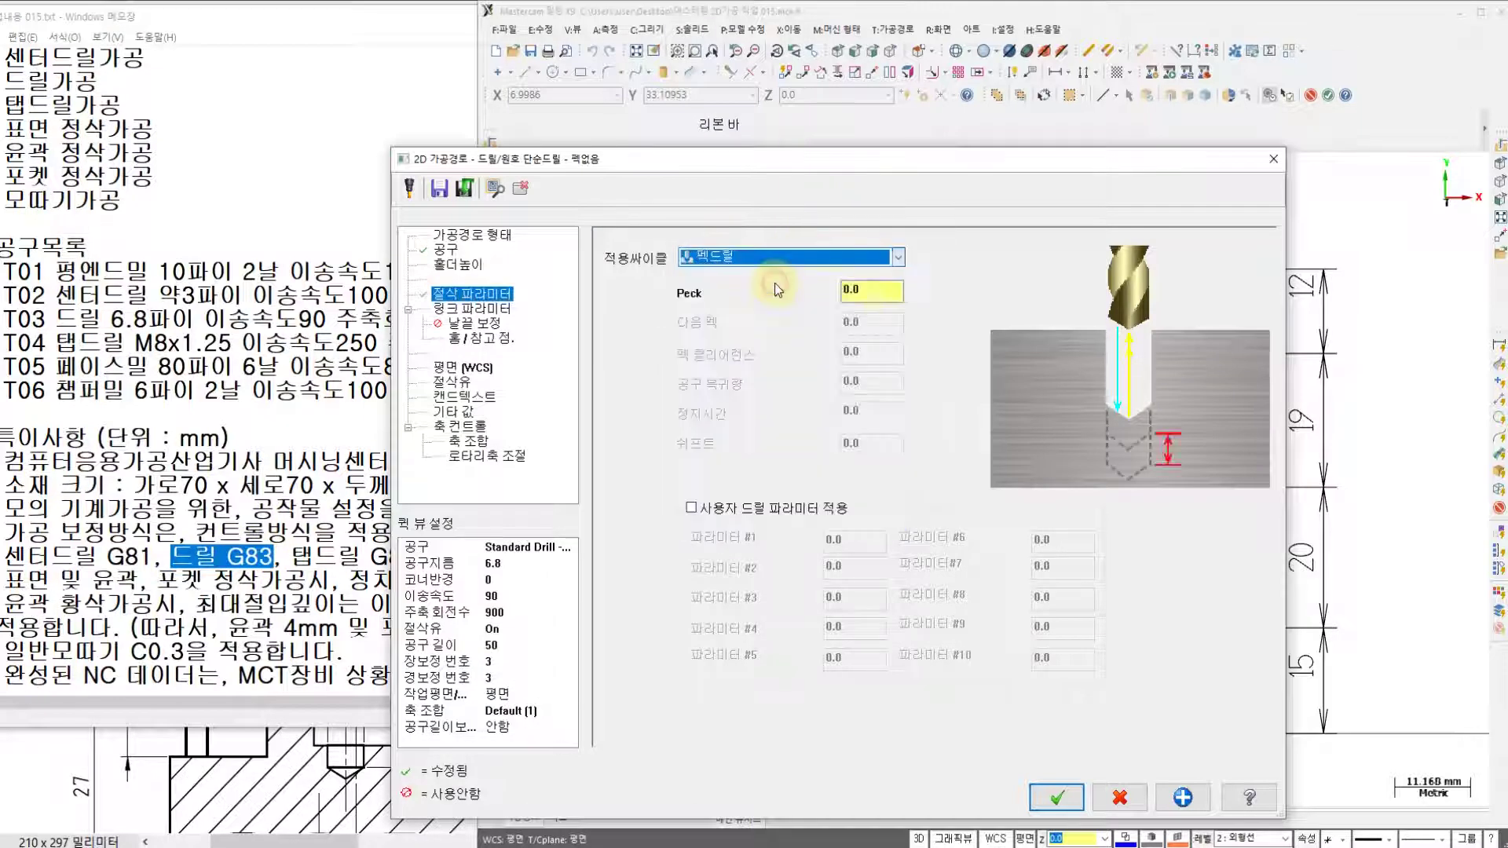
key("Tab")
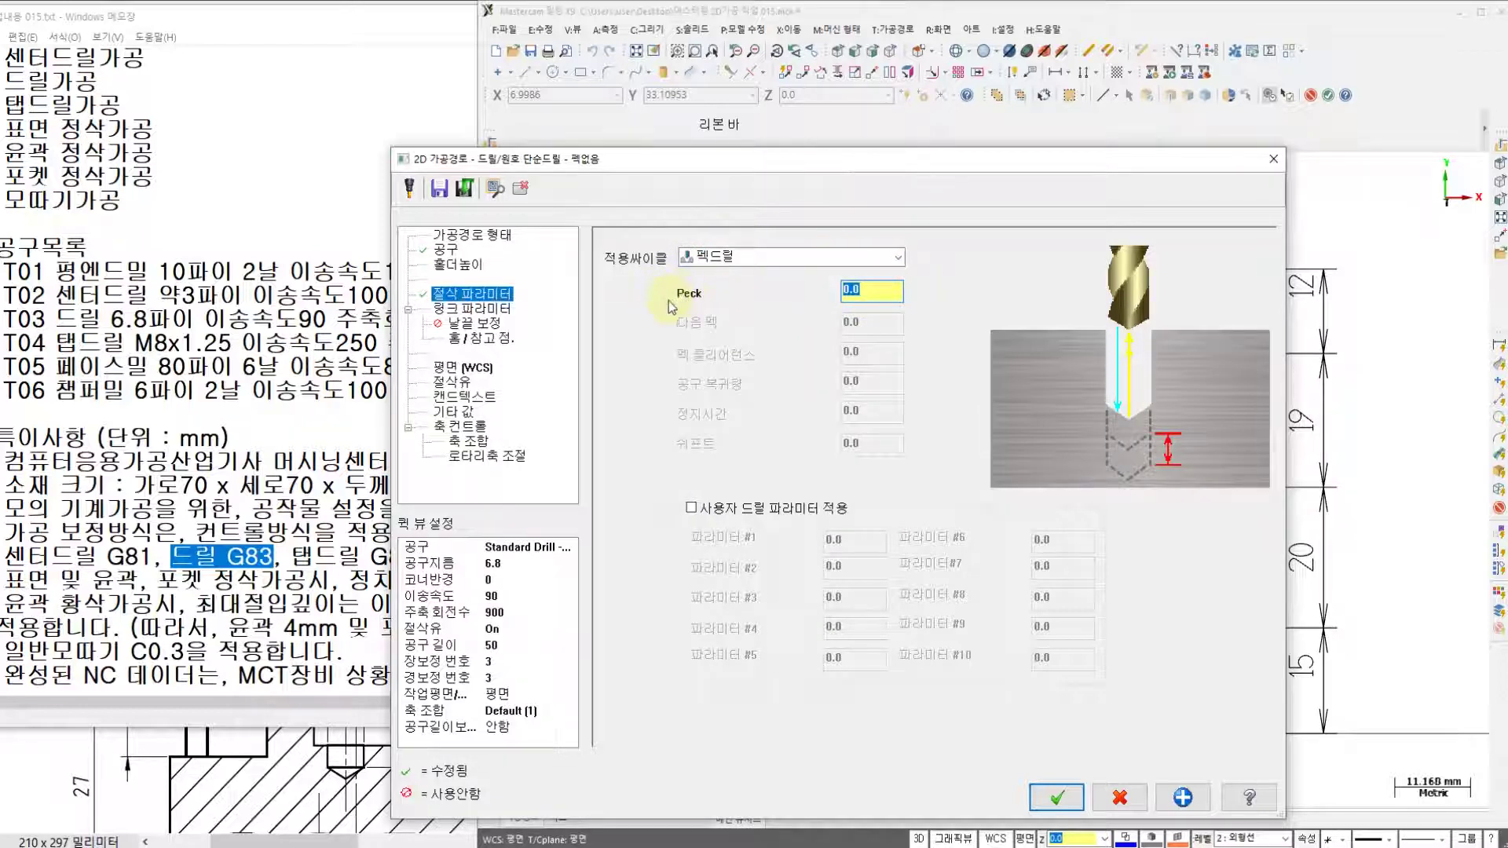
type("3")
key("Return")
- Set the absolute machining depth to -10, checking section A-A in the PDF drawing, and enable drill tip compensation
left_click(488, 311)
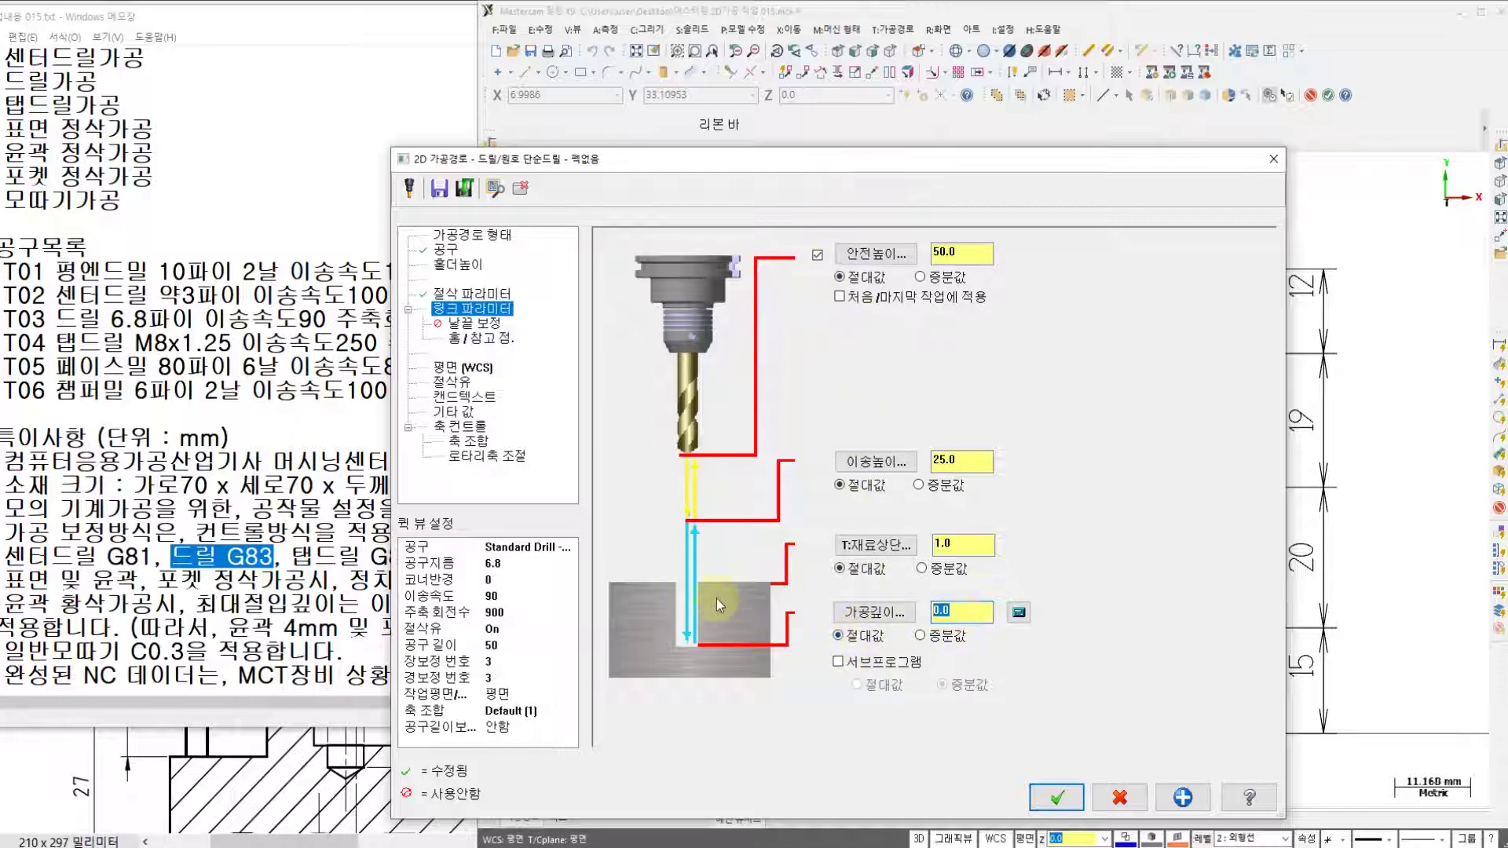
type("-1")
left_click(306, 847)
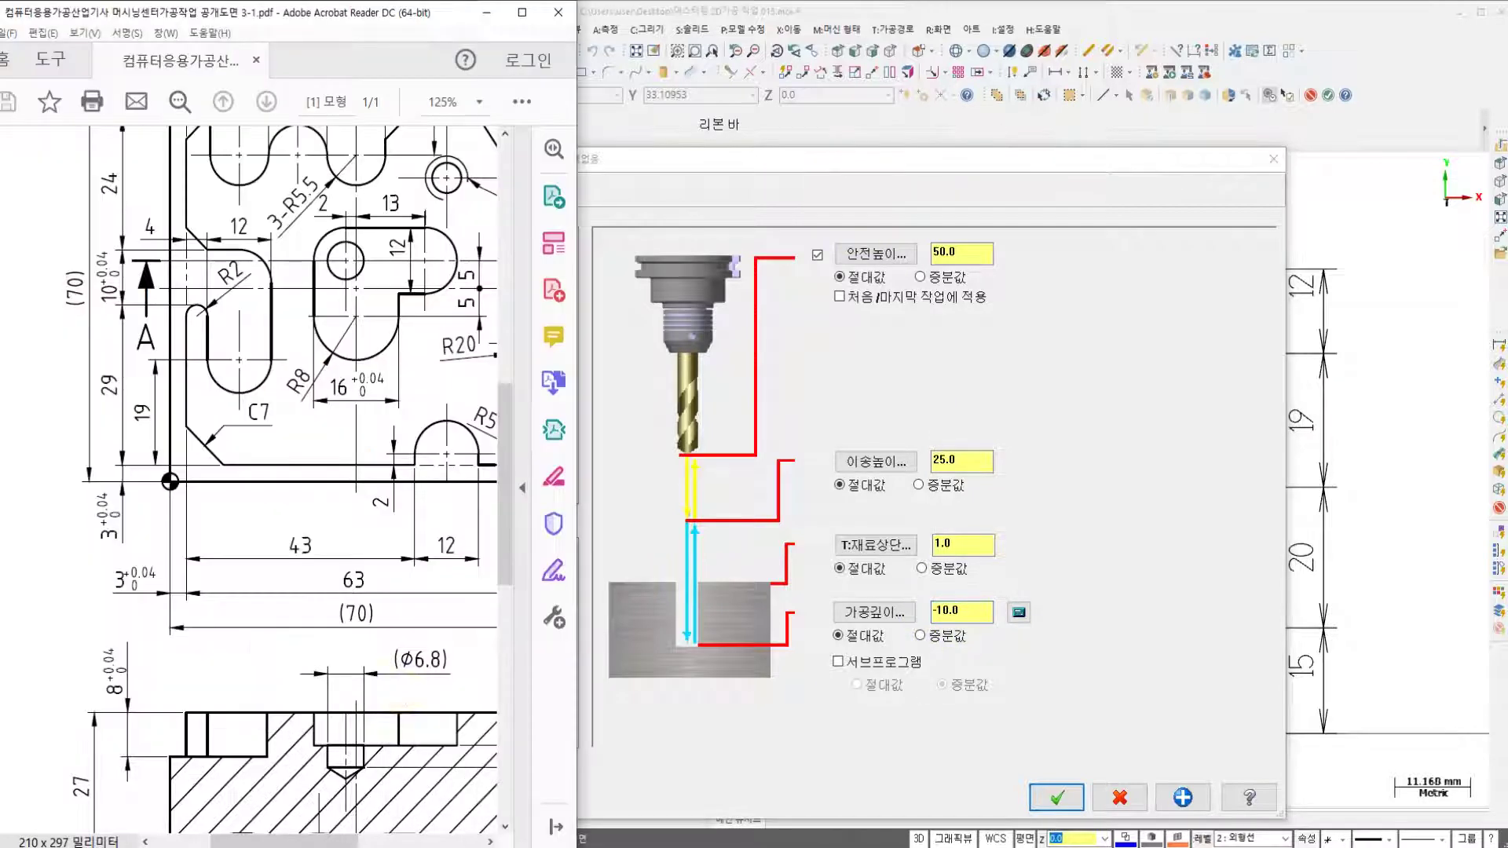
scroll(322, 664, "down", 3)
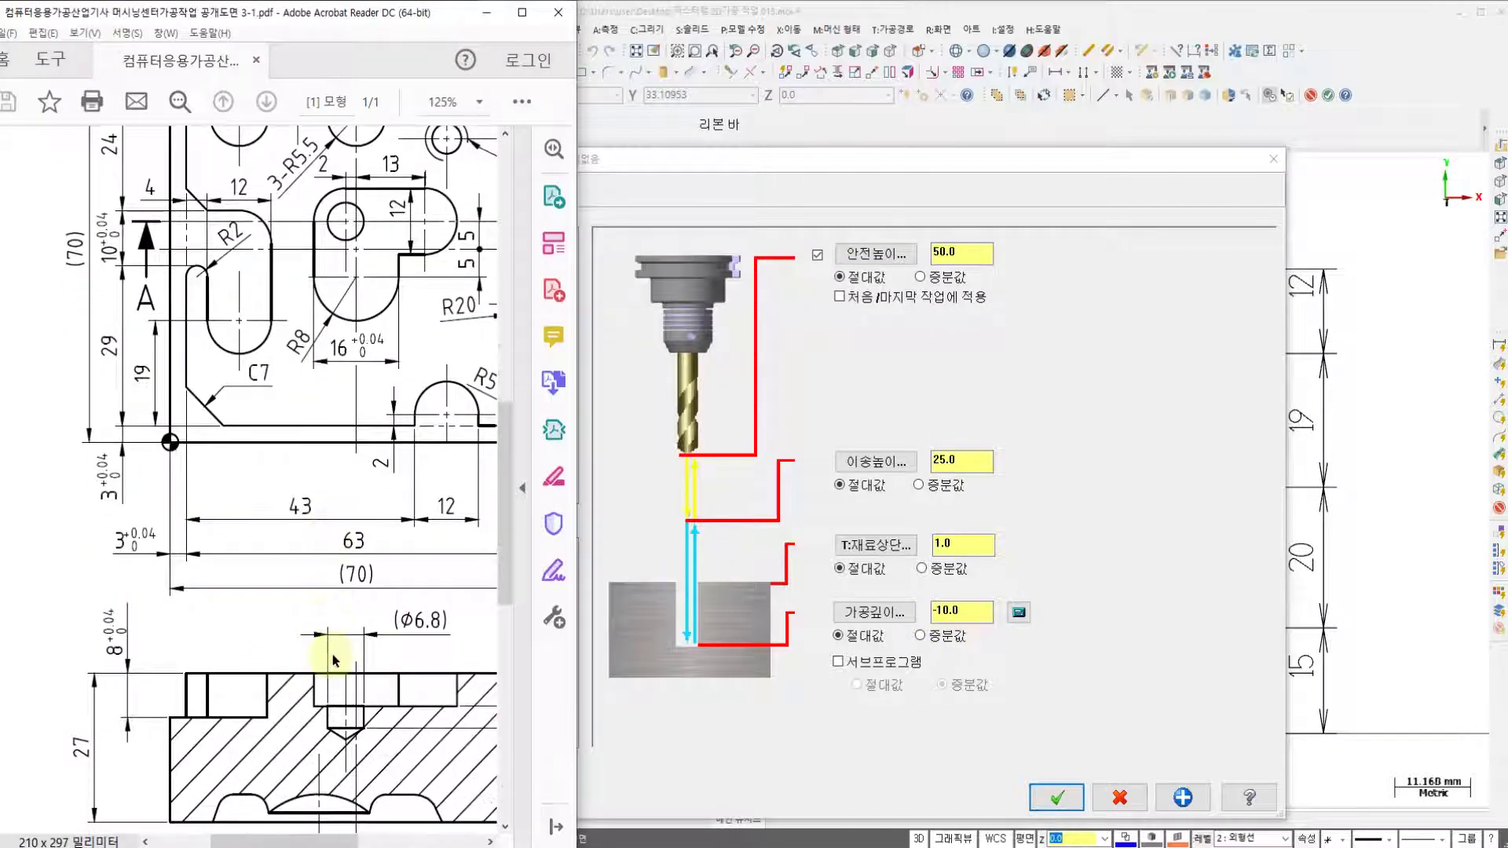
left_click_drag(326, 842, 383, 846)
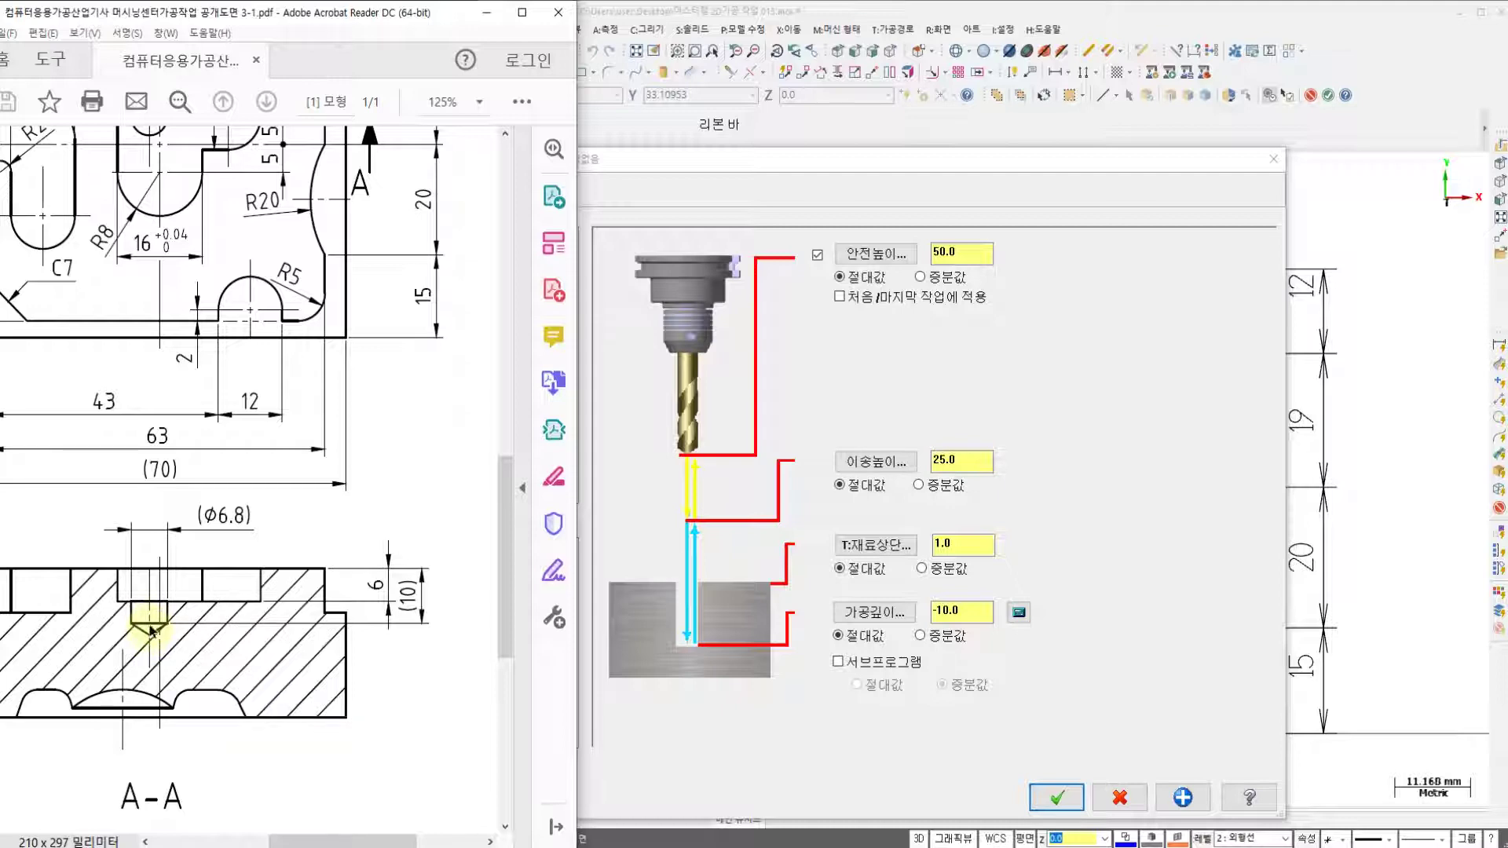
left_click(833, 192)
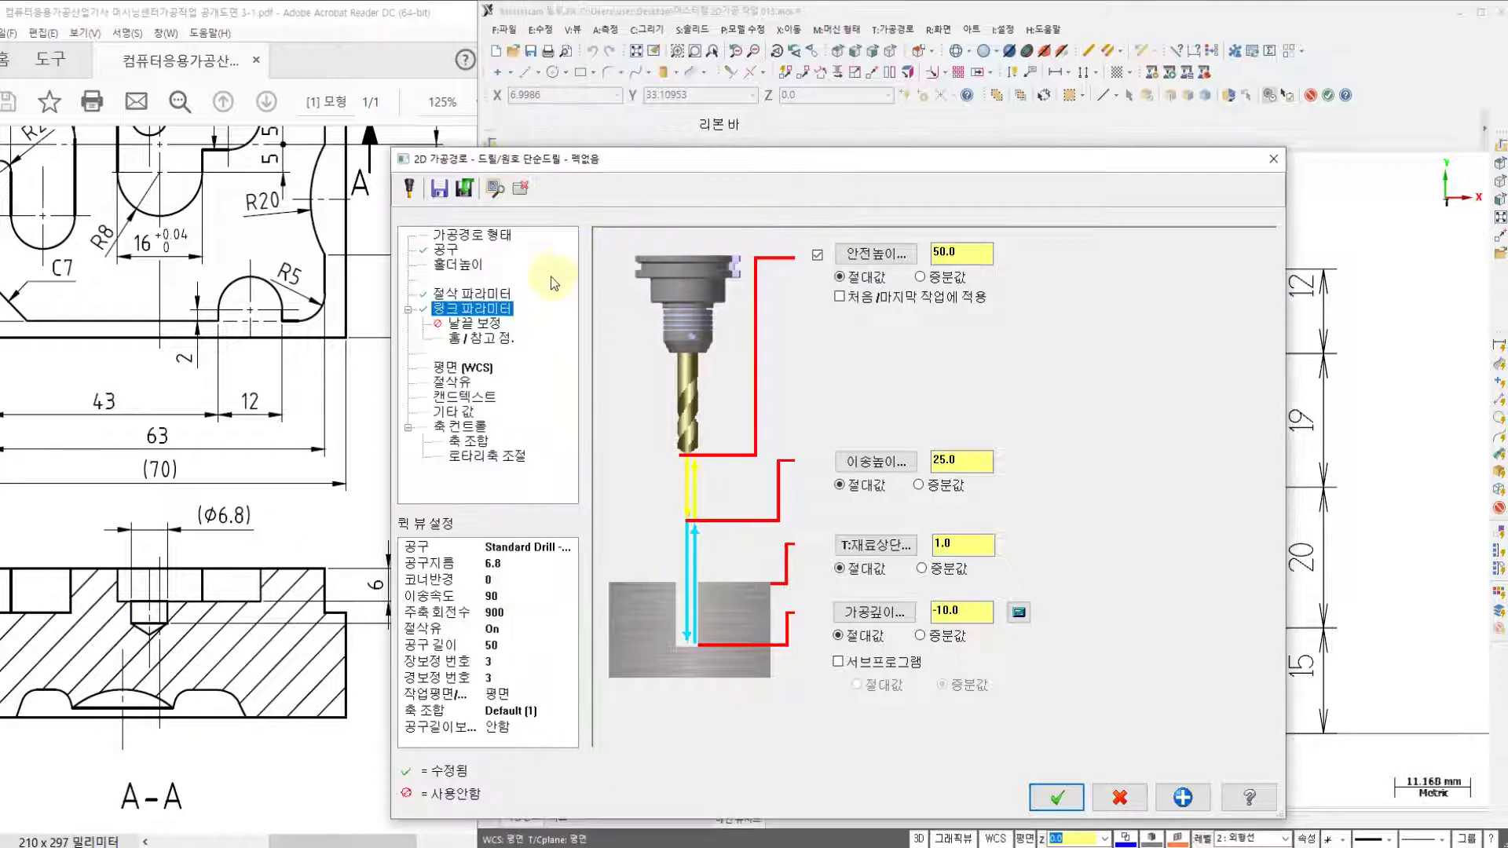
left_click(479, 324)
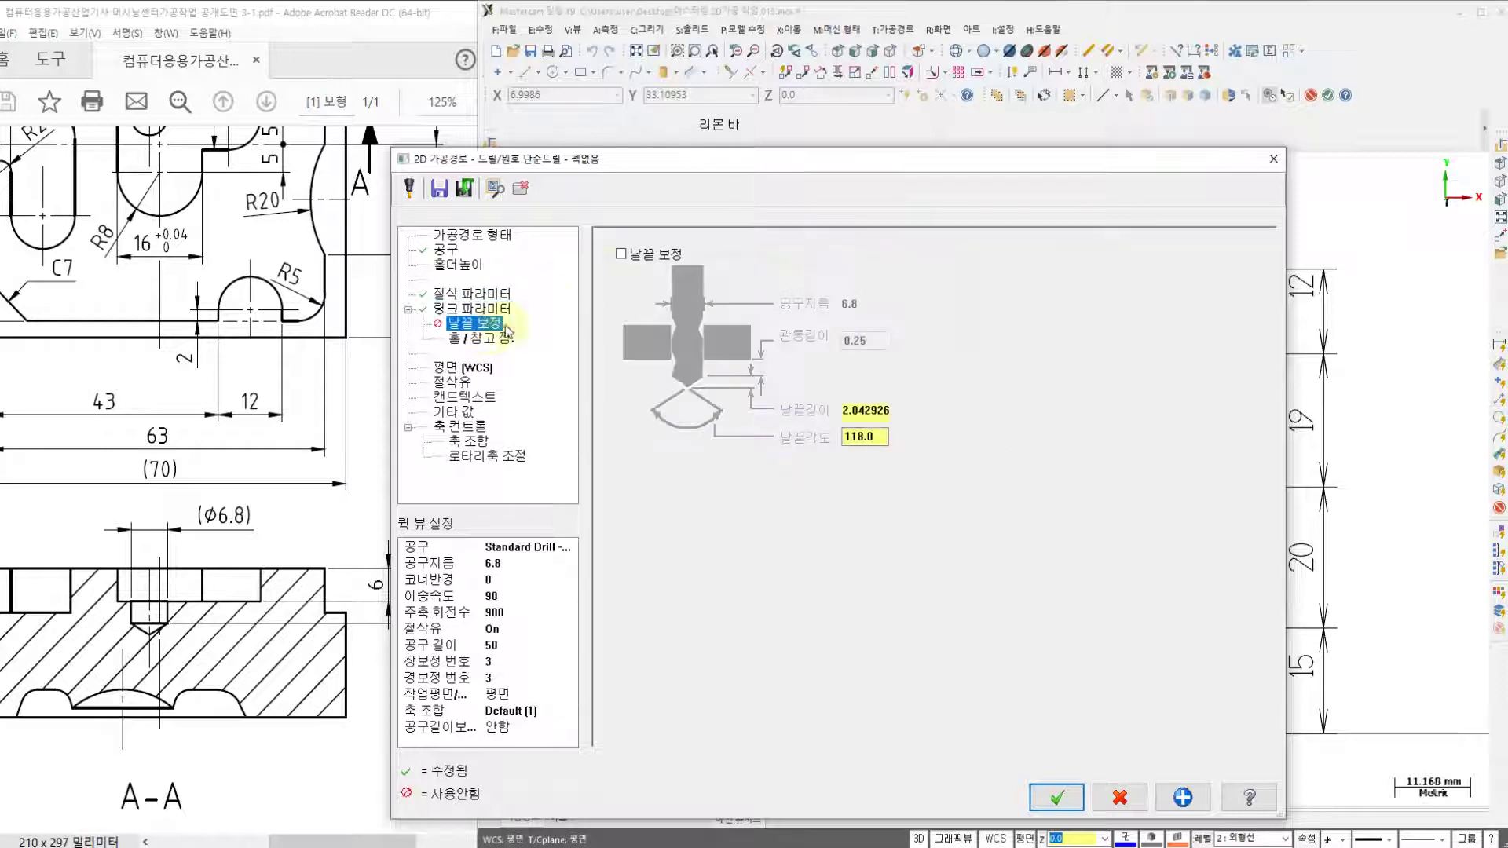
left_click(621, 253)
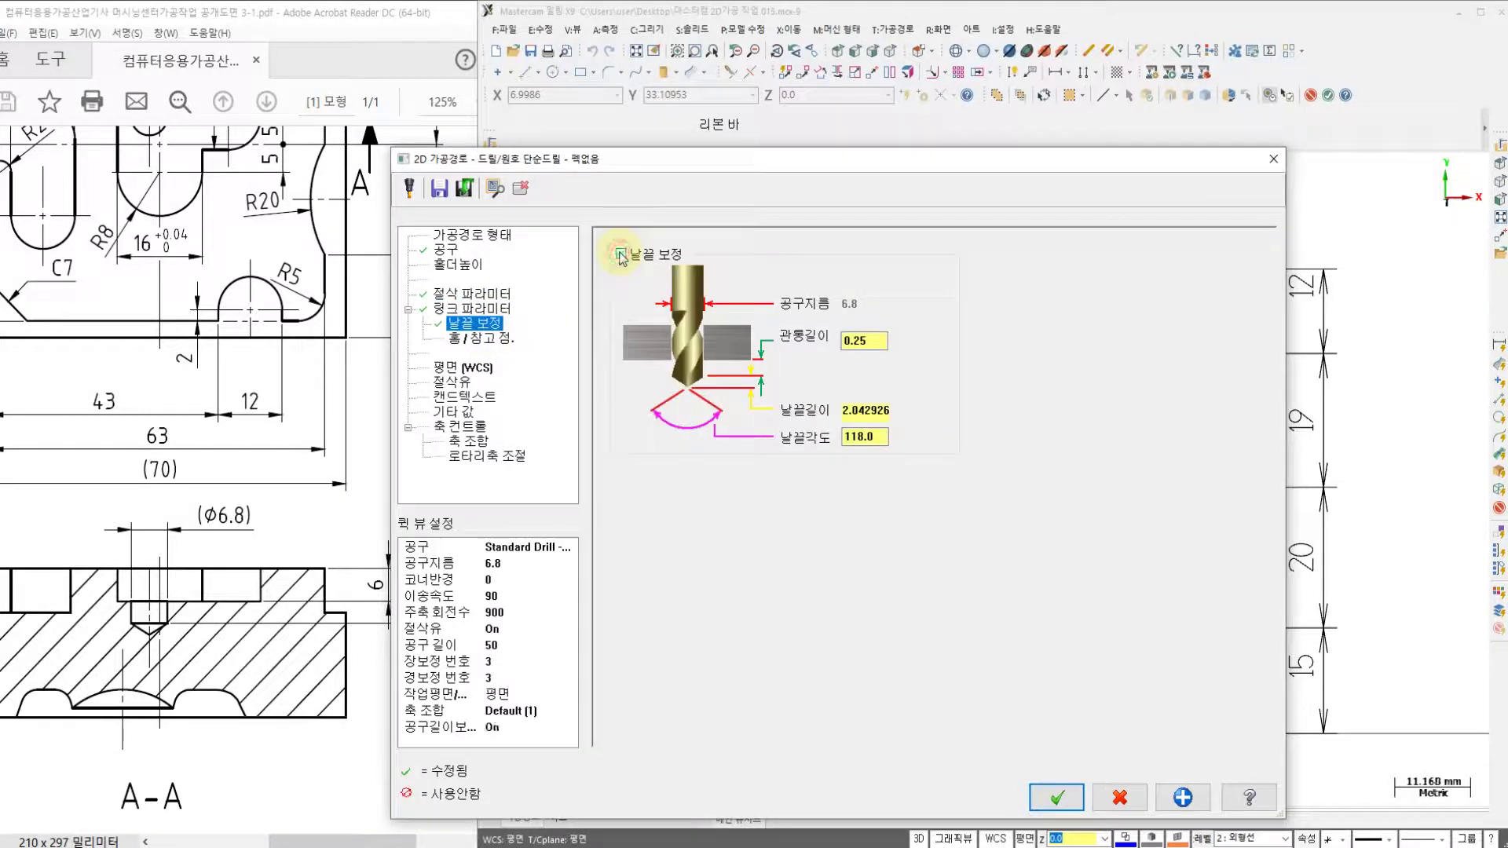
- Set the breakthrough length of the drill tip compensation to 0 and accept the peck drilling operation
double_click(878, 346)
type("0")
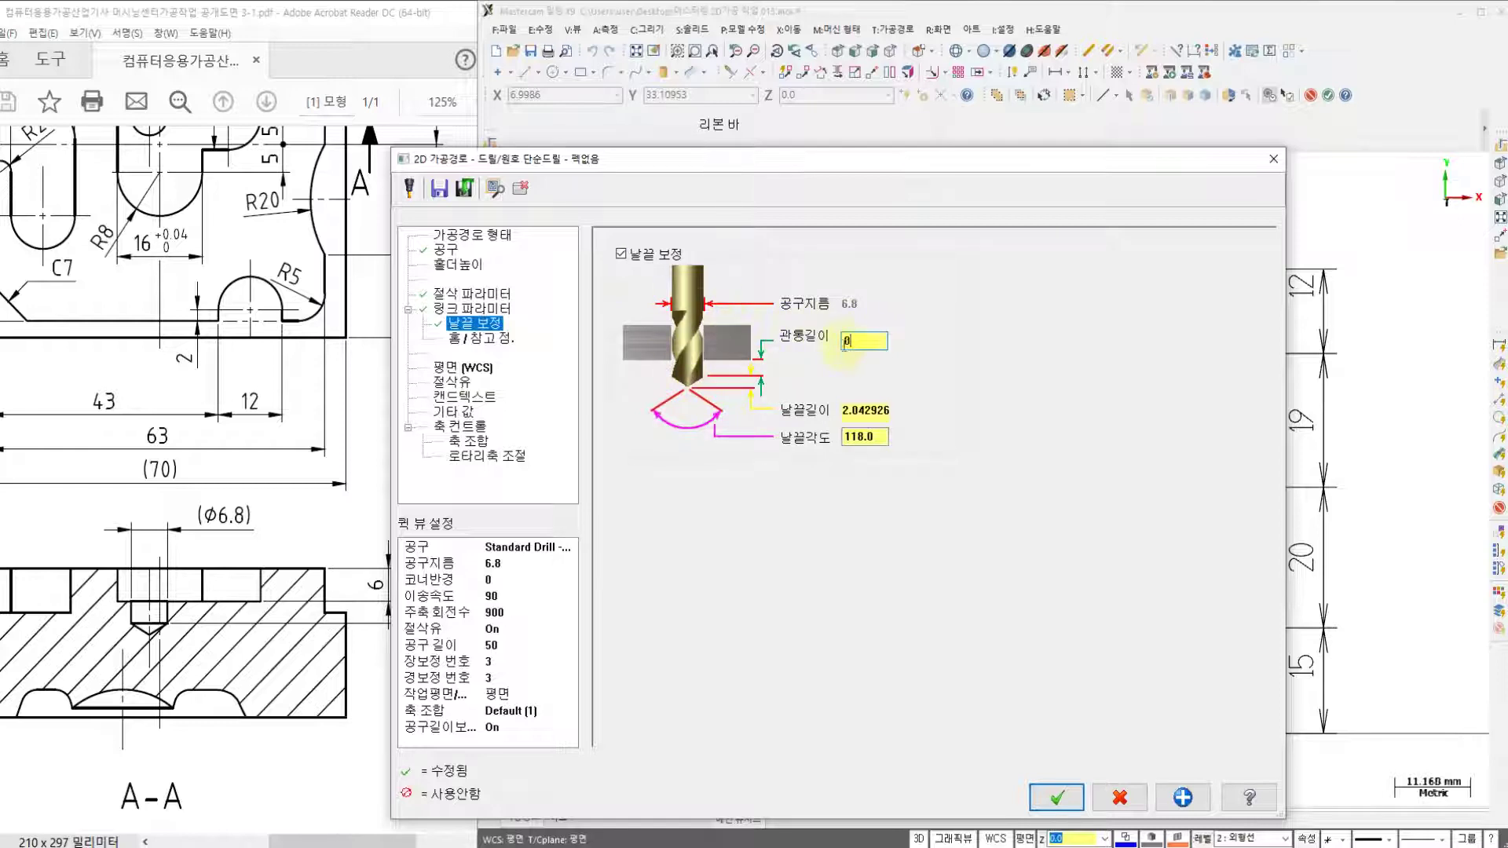
double_click(863, 340)
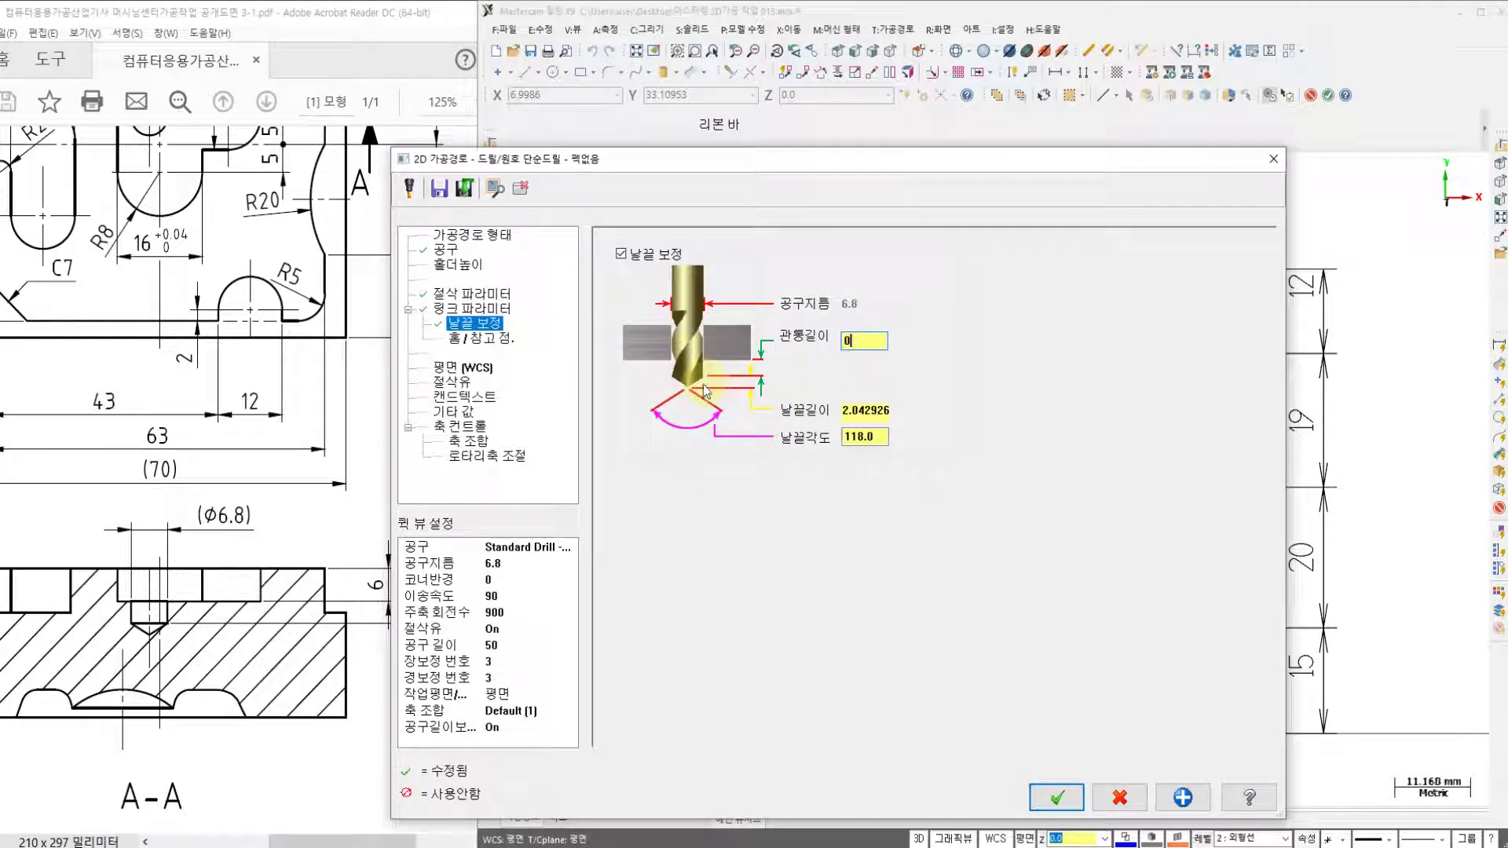
left_click(454, 382)
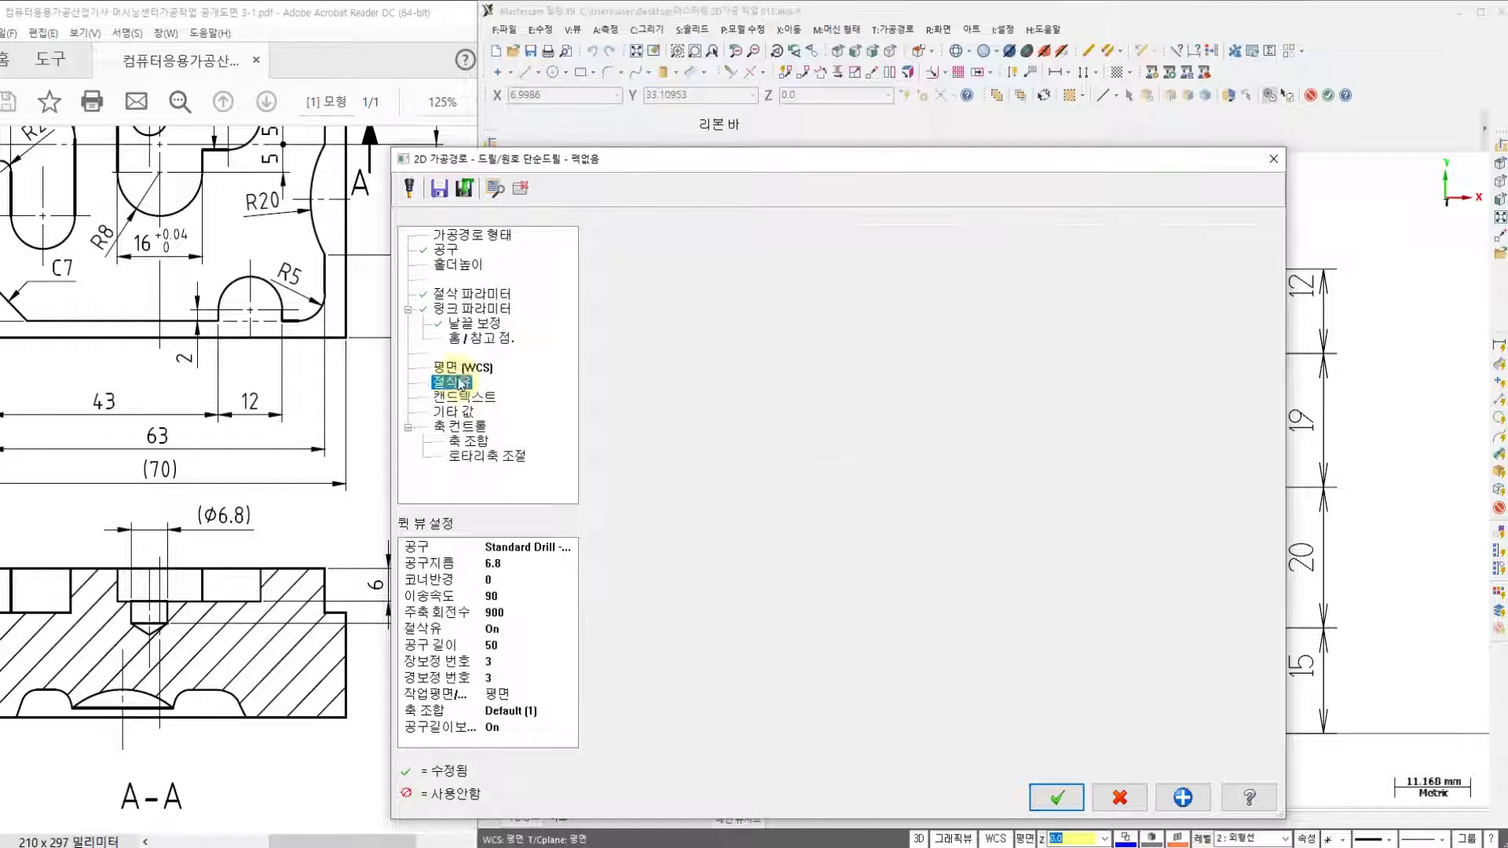
left_click(1059, 800)
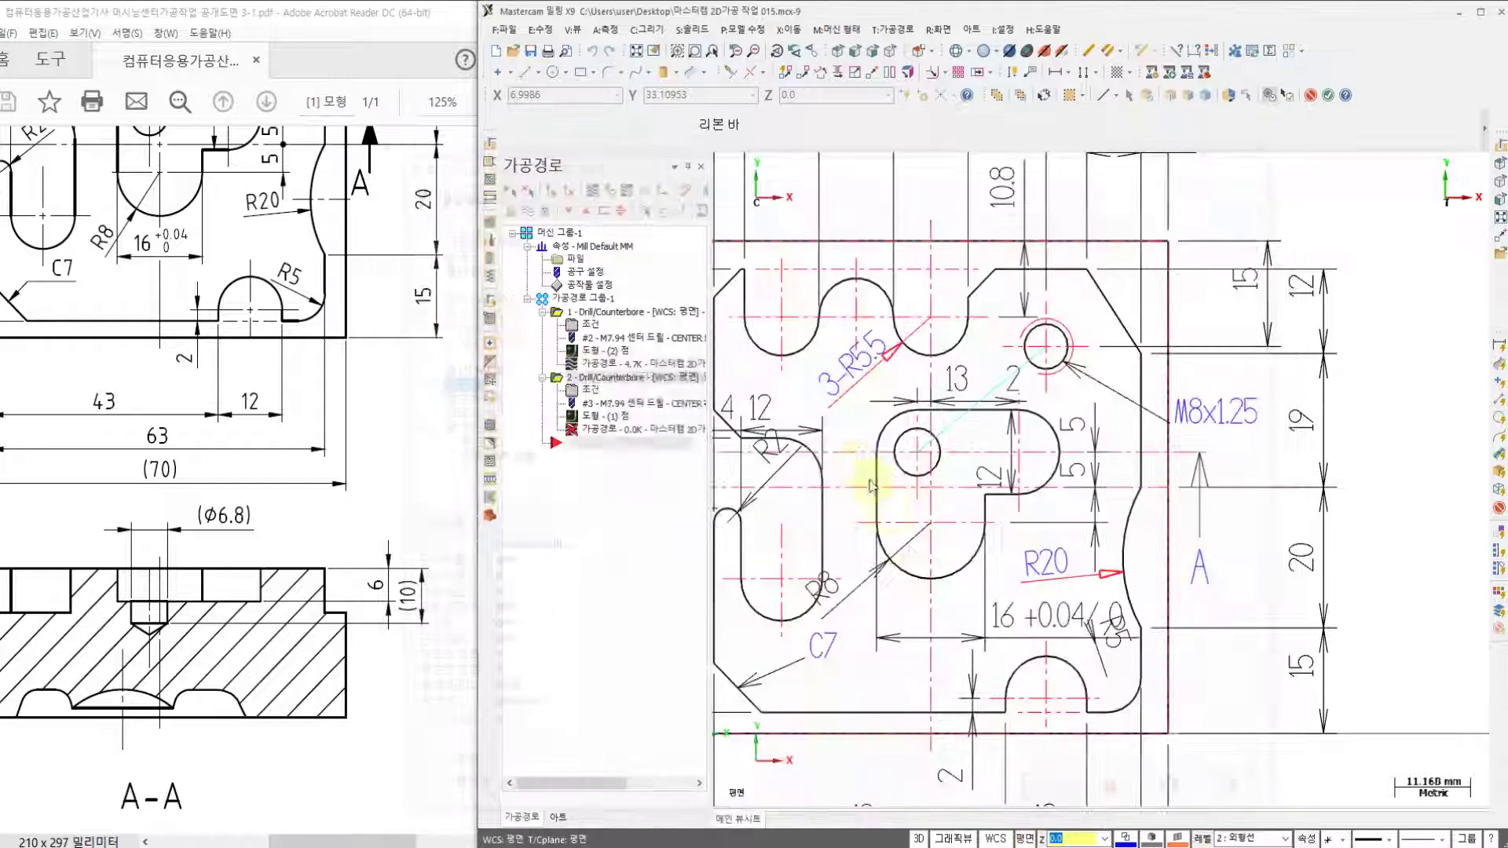
- Examine the depth of the peck drill toolpath in the front view against section A-A in the PDF drawing
scroll(1301, 557, "down", 2)
right_click(1309, 452)
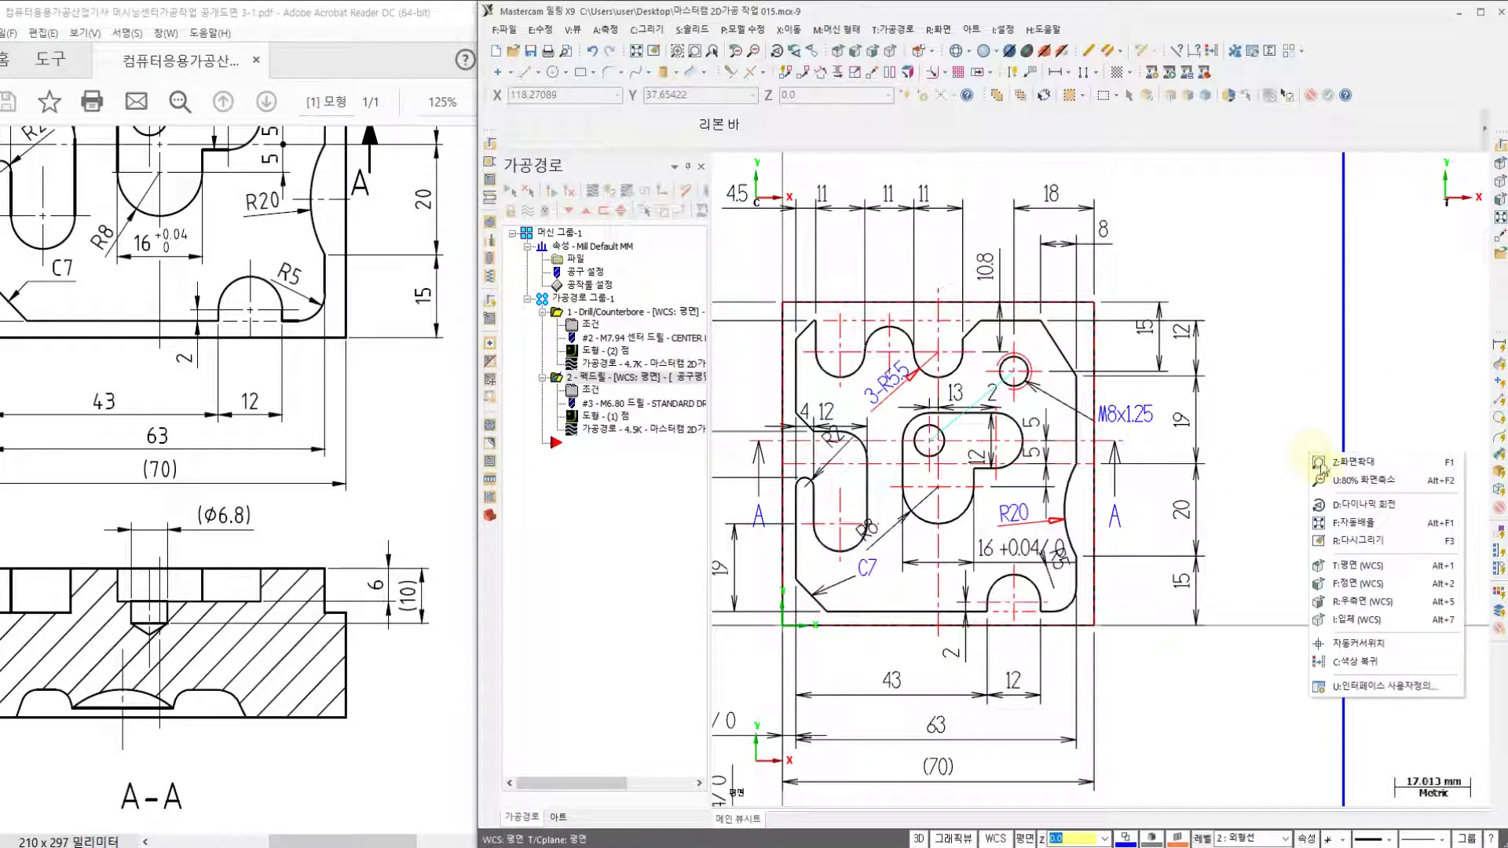
left_click(1348, 573)
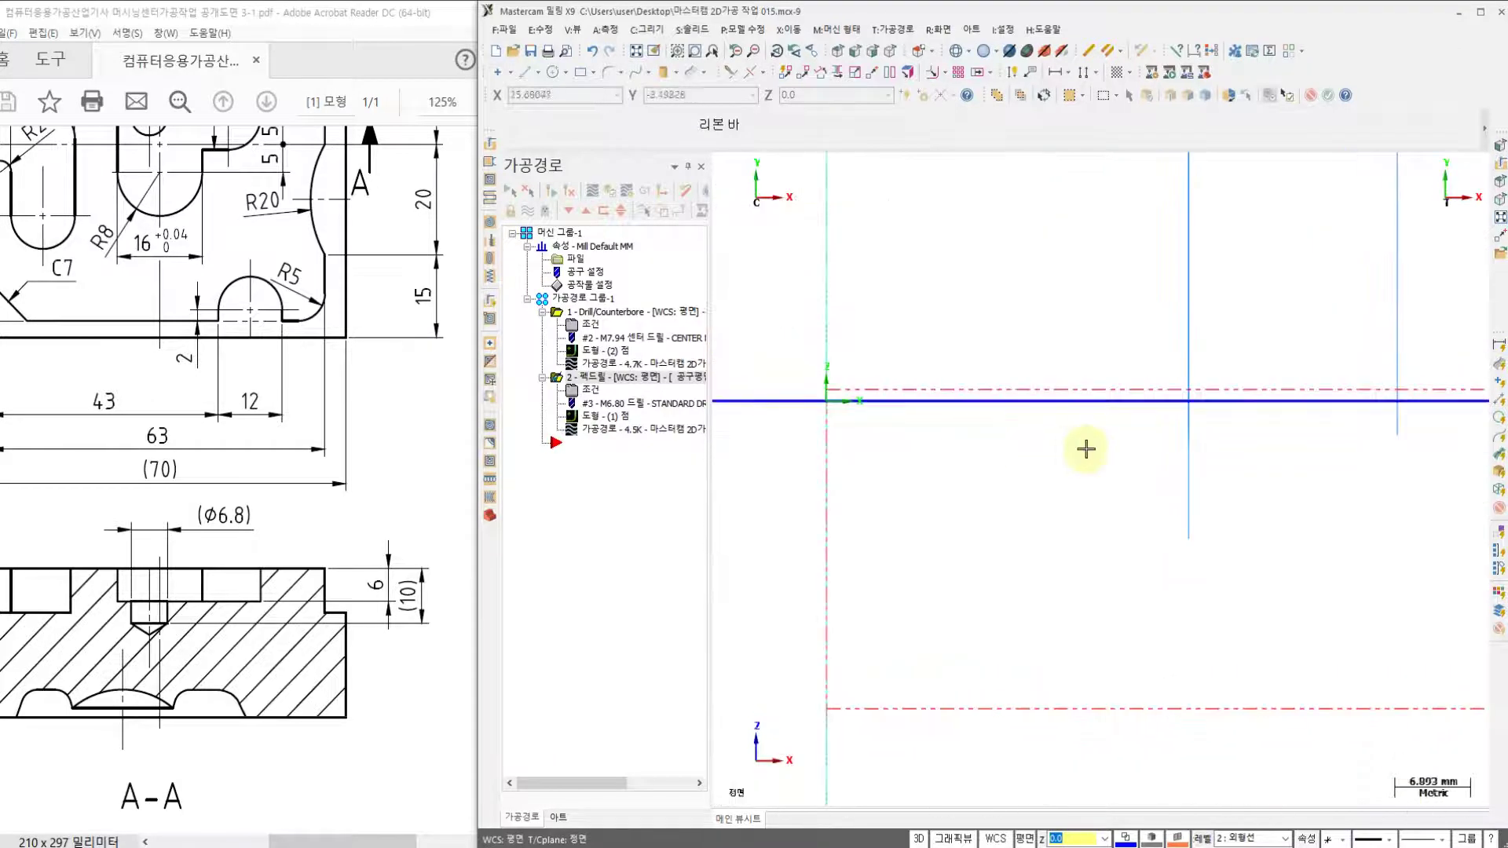
middle_click_drag(1084, 448, 968, 433)
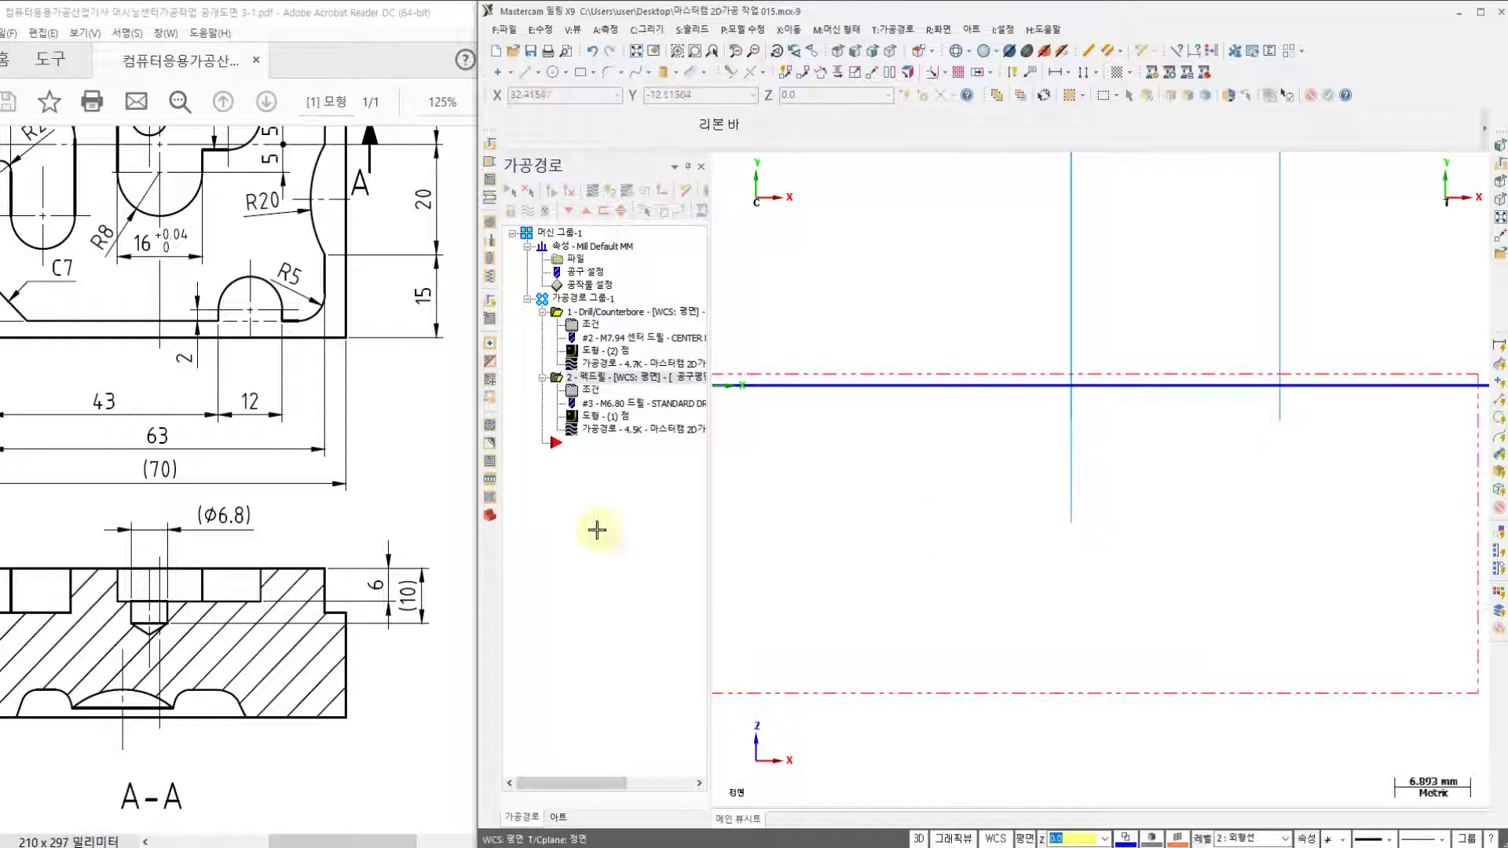
left_click(149, 633)
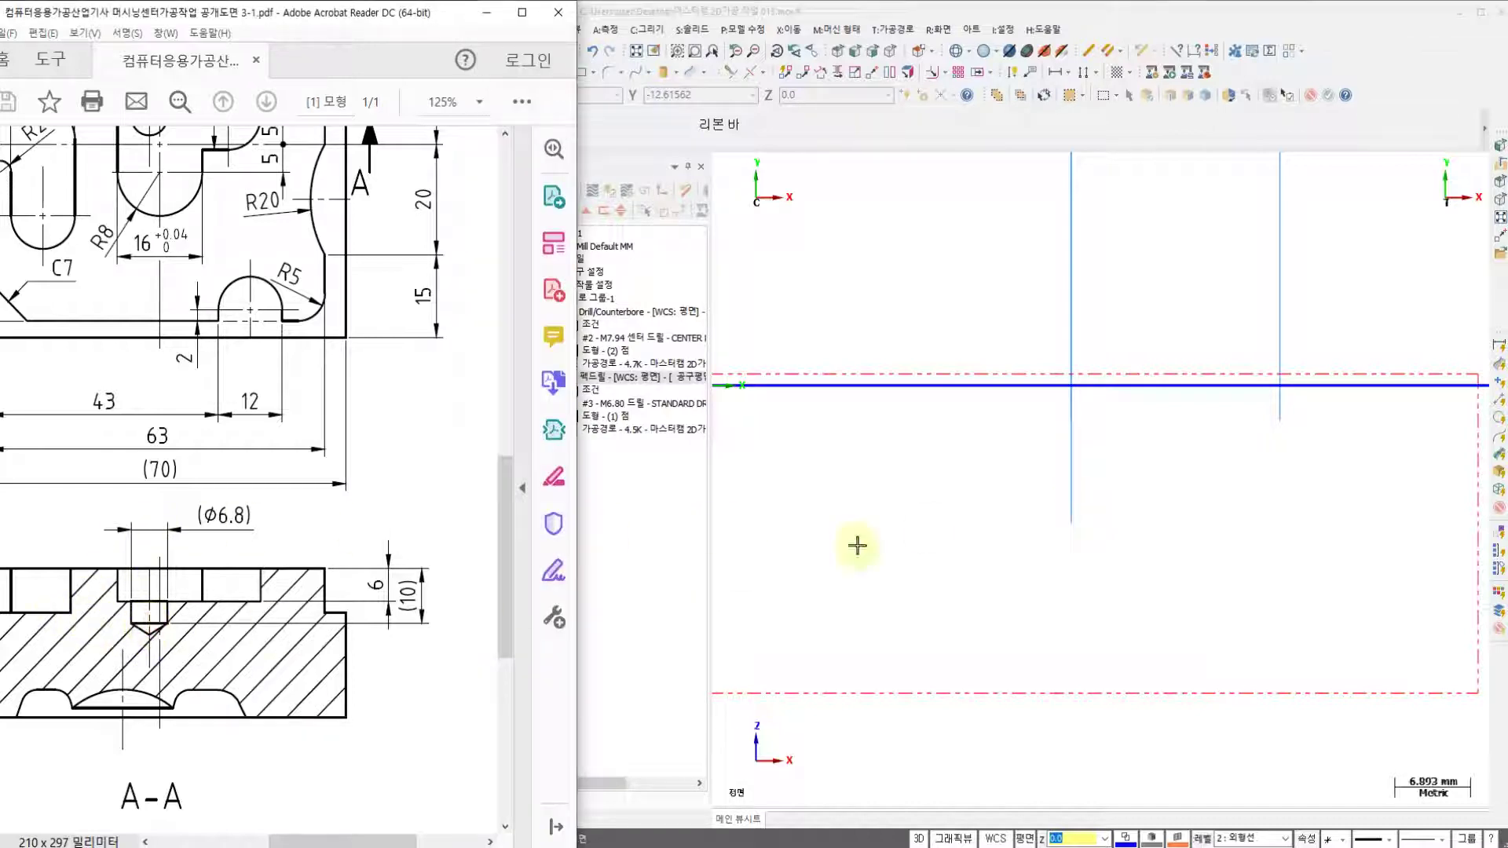
left_click(1066, 524)
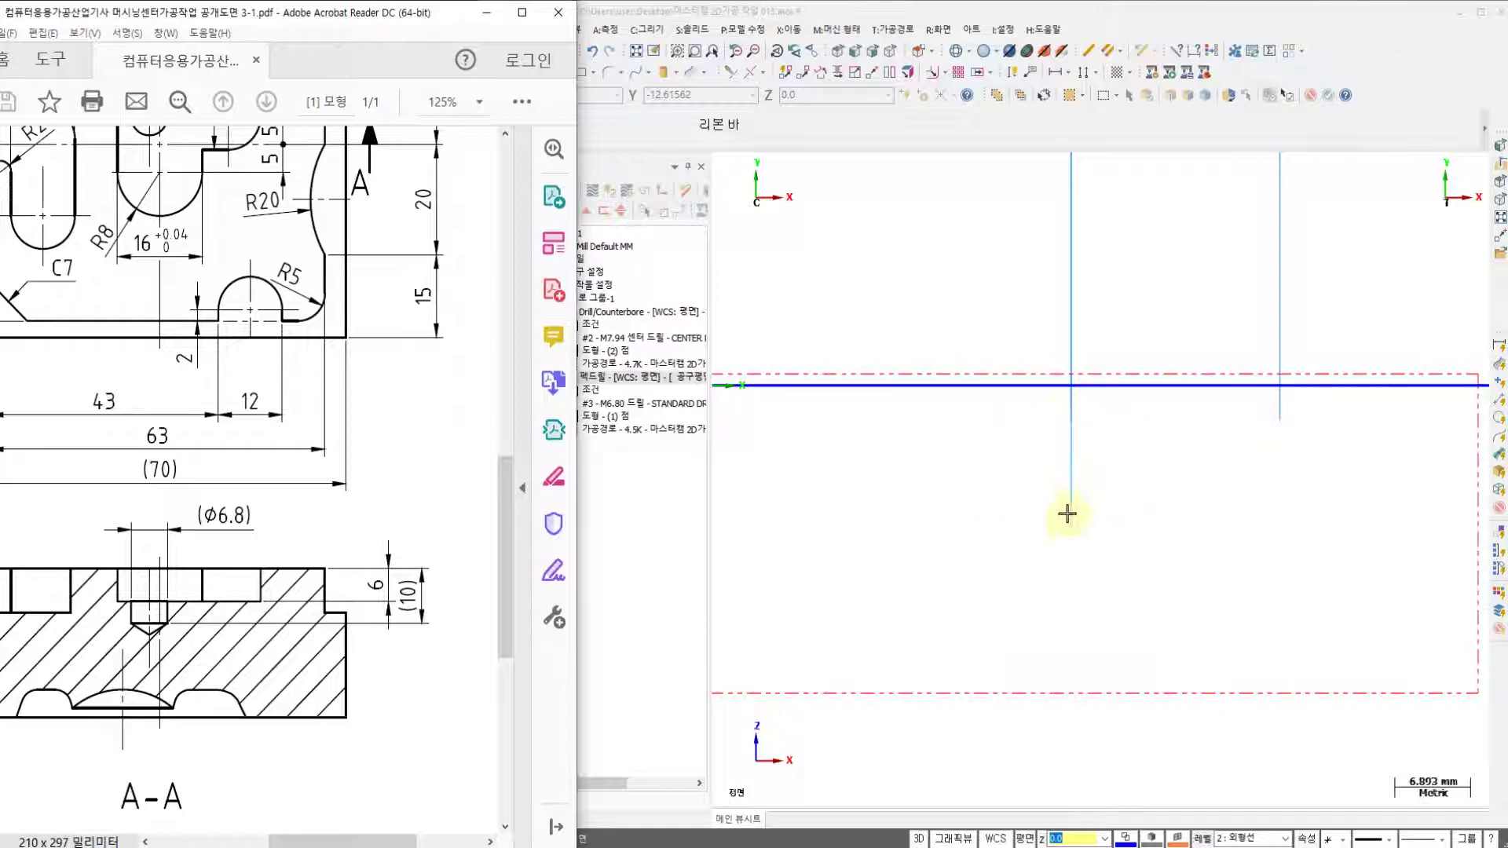
right_click(857, 302)
left_click(835, 299)
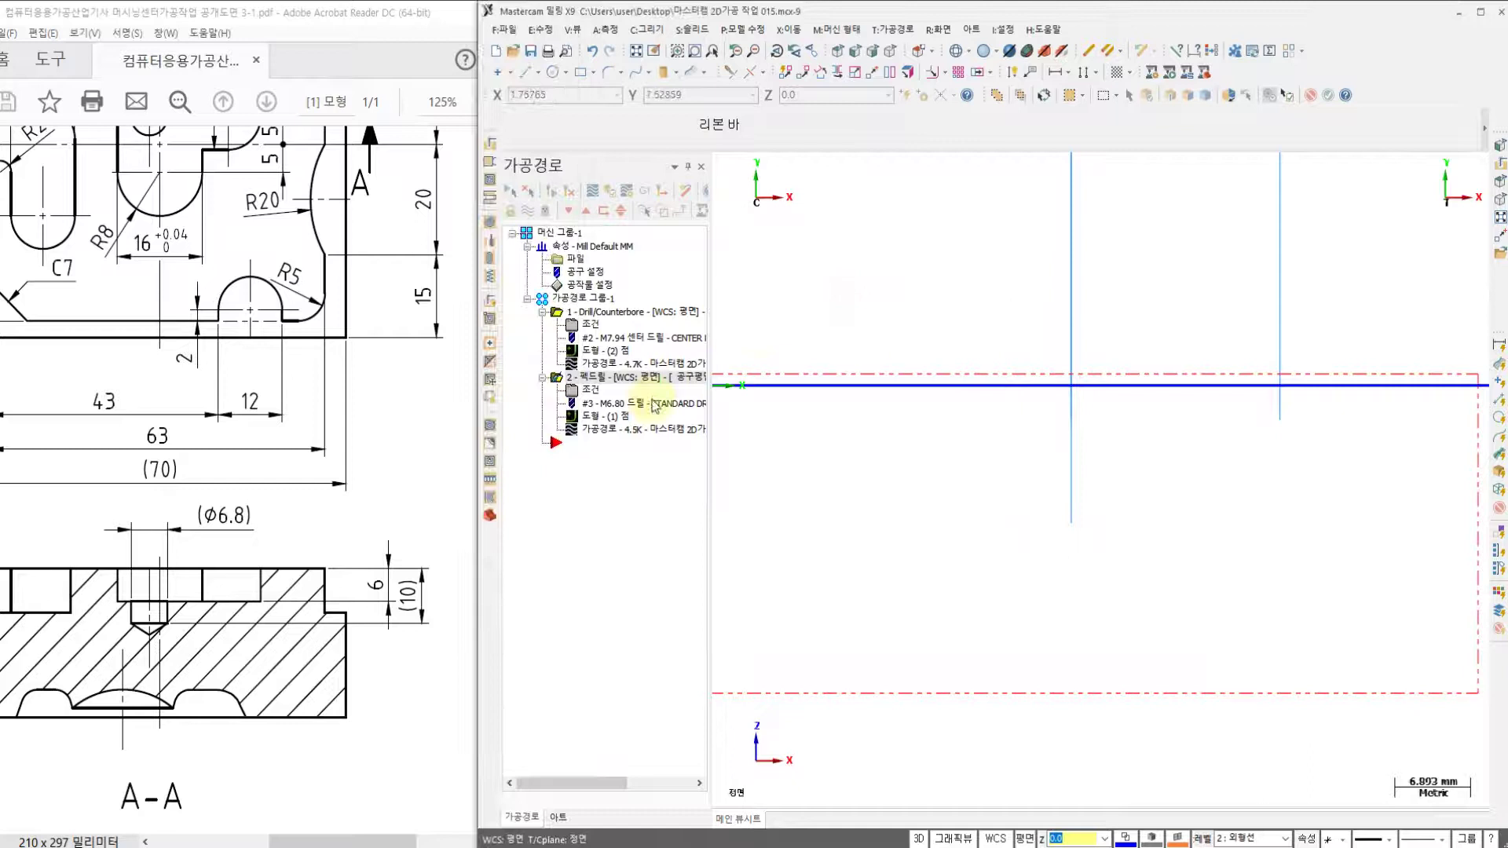
- Backplot the 6.8 mm peck drill toolpath in the front view, stopping the drill within the hole to inspect its tip
left_click(606, 426)
left_click(592, 190)
left_click(721, 166)
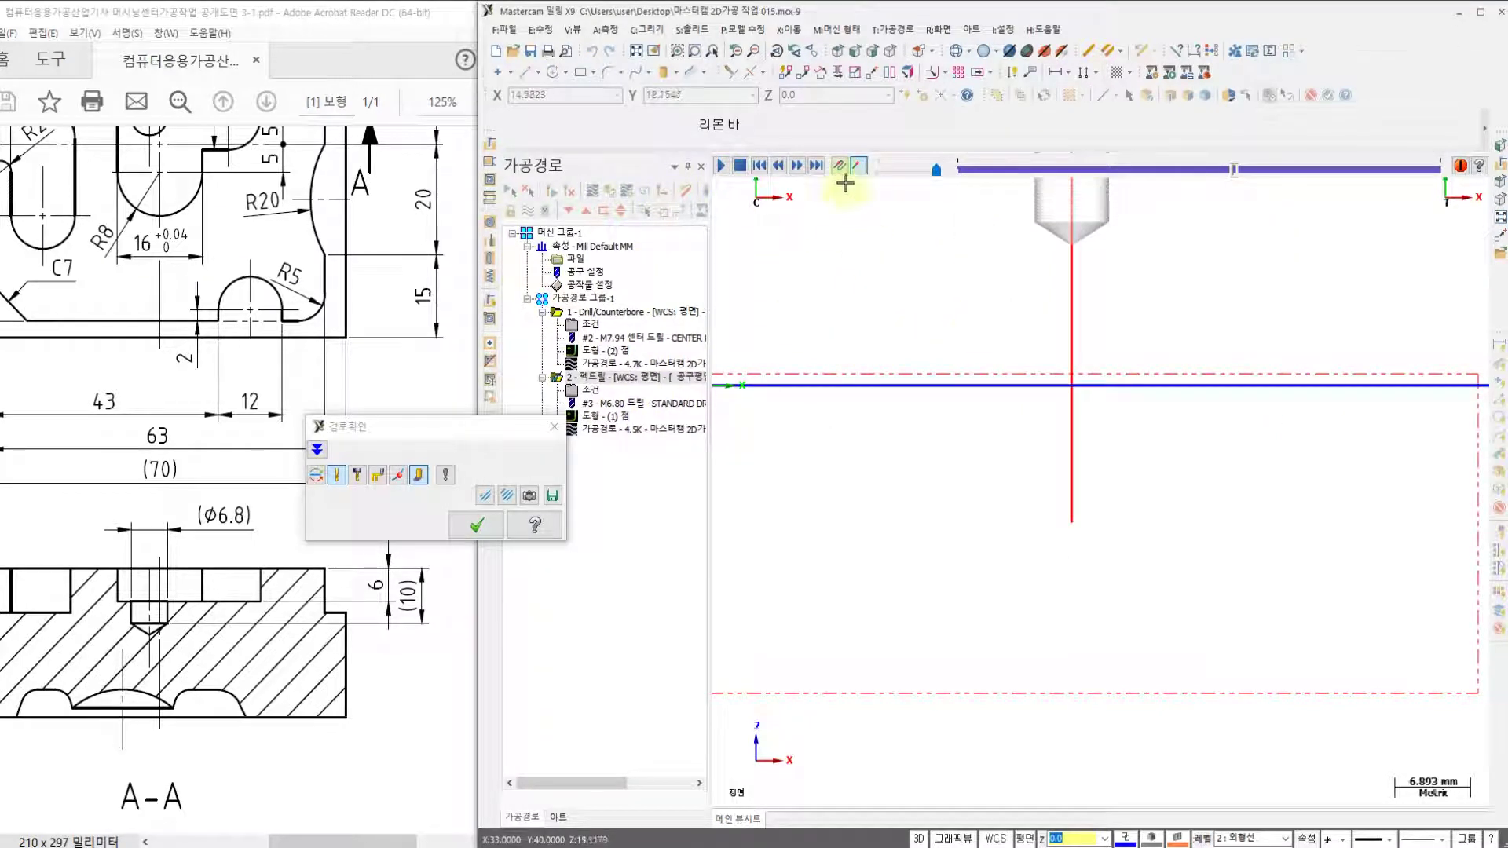
left_click(740, 165)
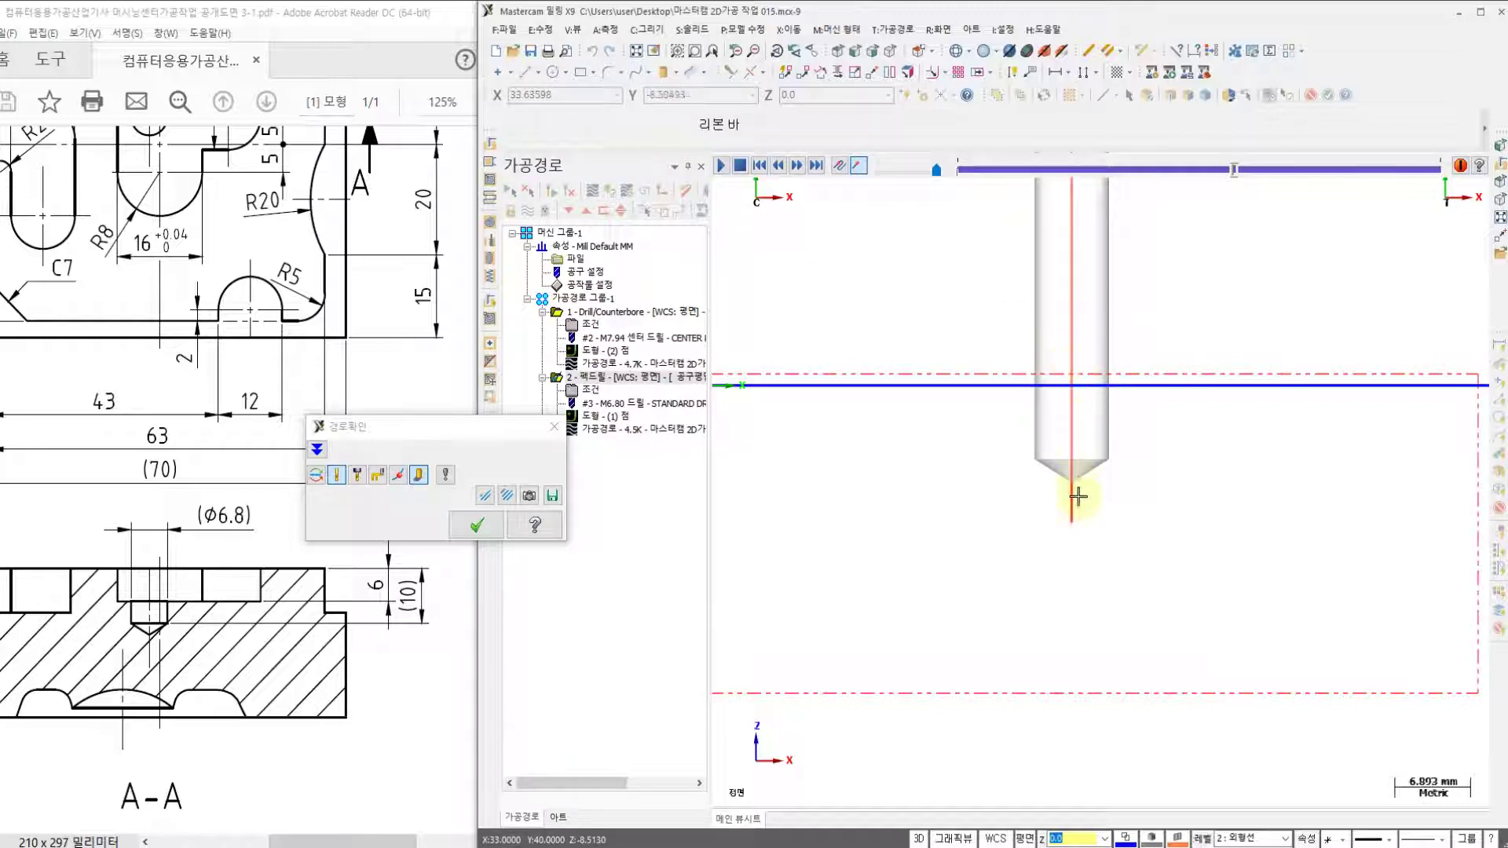
left_click(489, 532)
- Return to the top view and examine the M8x1.25 hole, consulting the PDF drawing and switching to the AutoCAD drawing
scroll(882, 461, "down", 1)
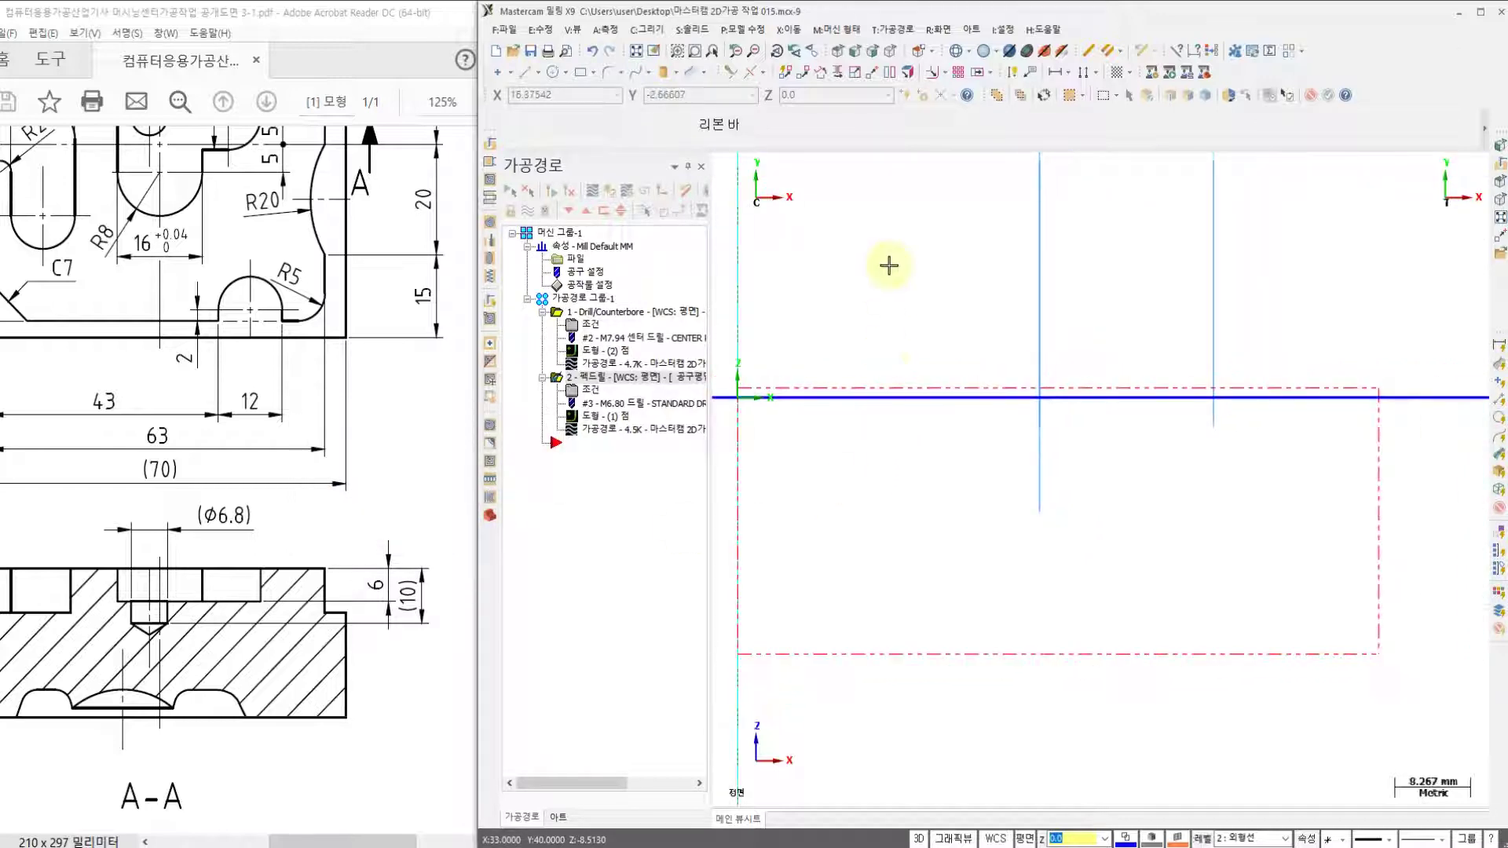
right_click(896, 271)
left_click(930, 378)
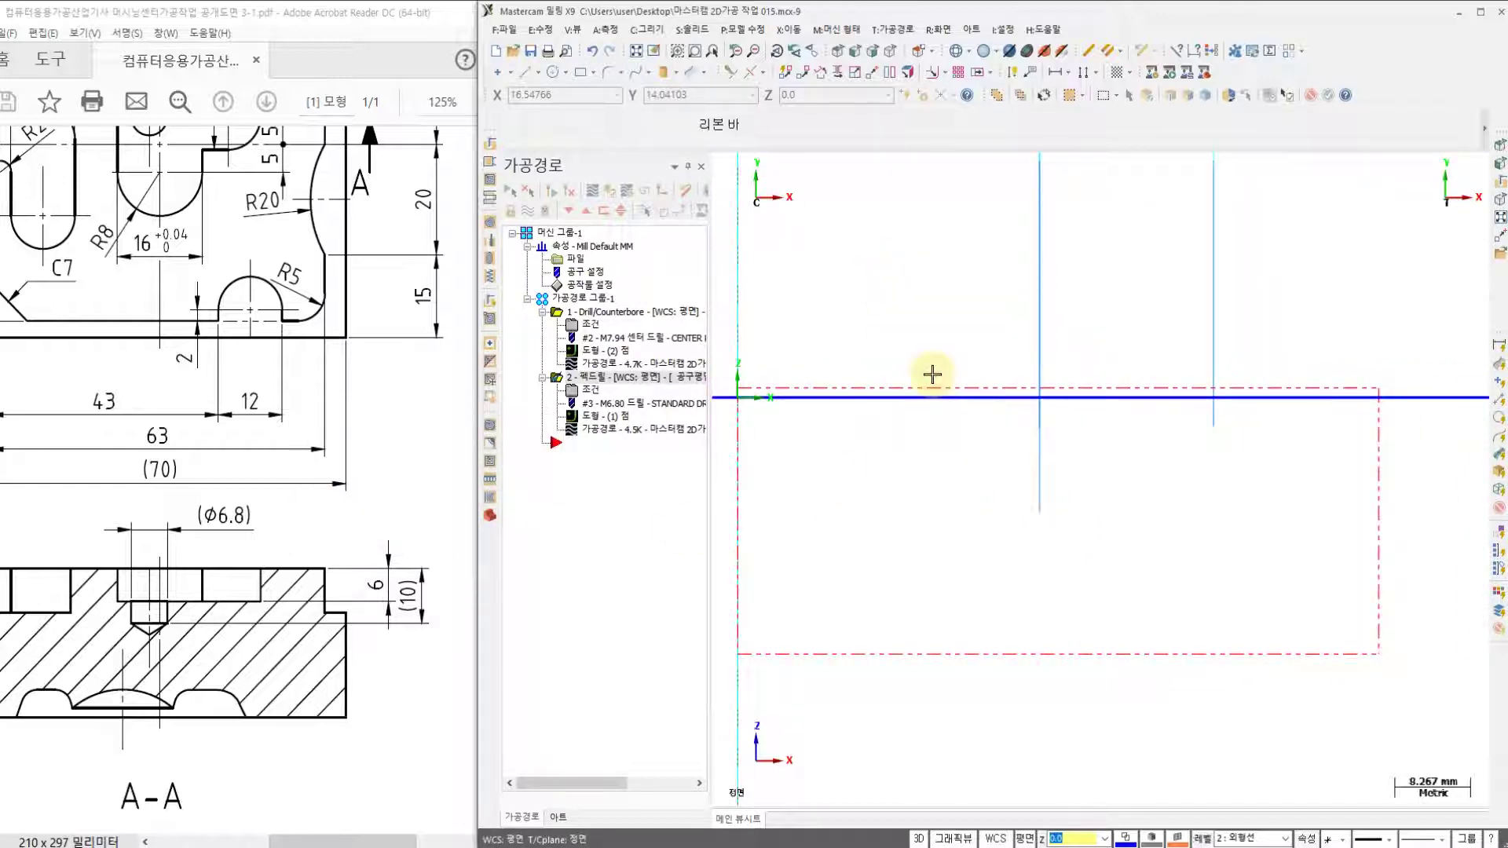
scroll(980, 374, "up", 2)
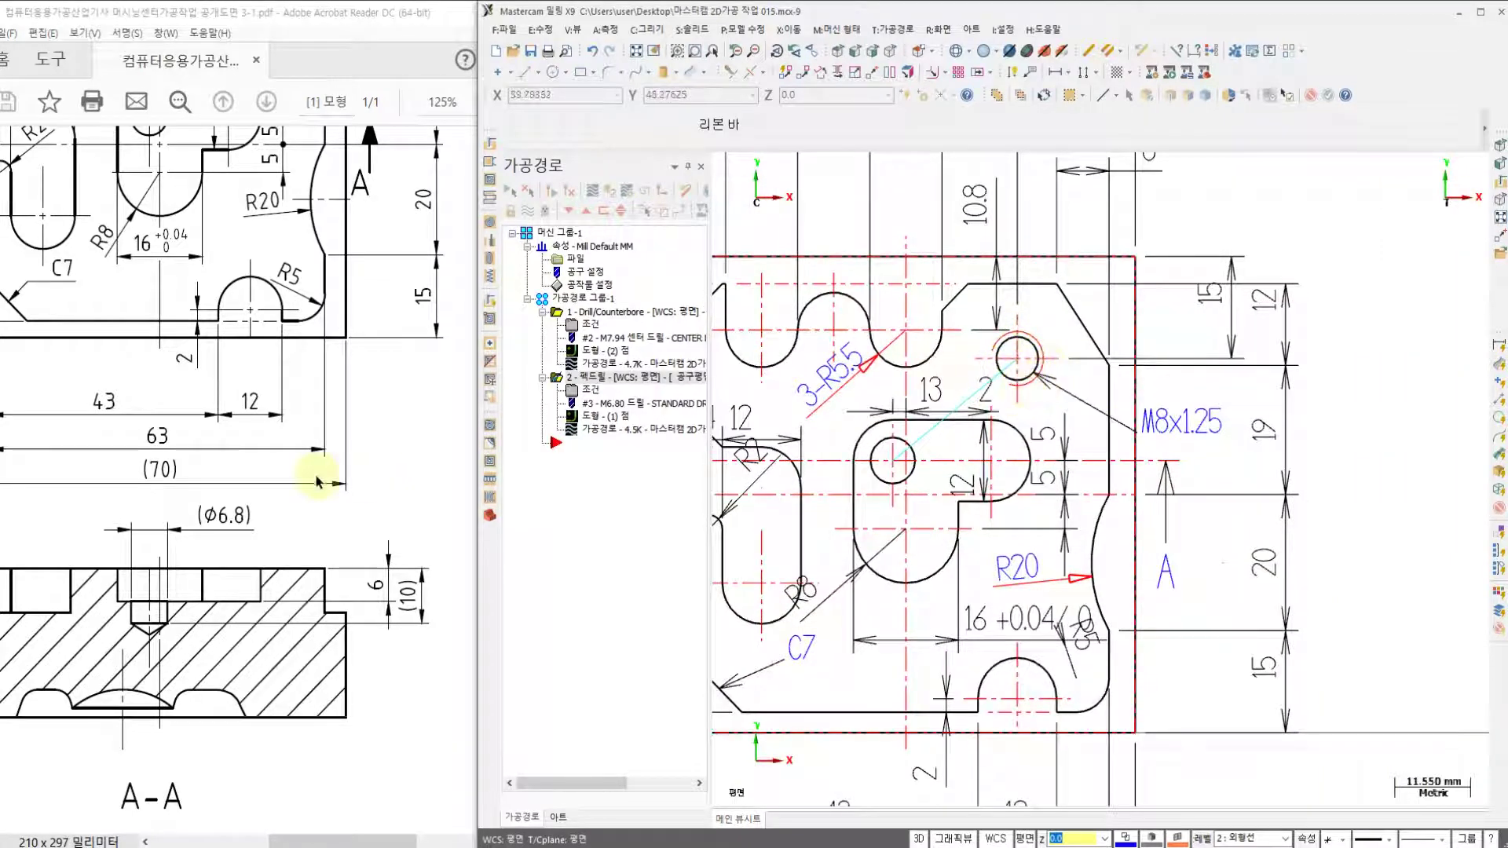
left_click(338, 449)
middle_click_drag(339, 451, 365, 481)
scroll(324, 425, "up", 3)
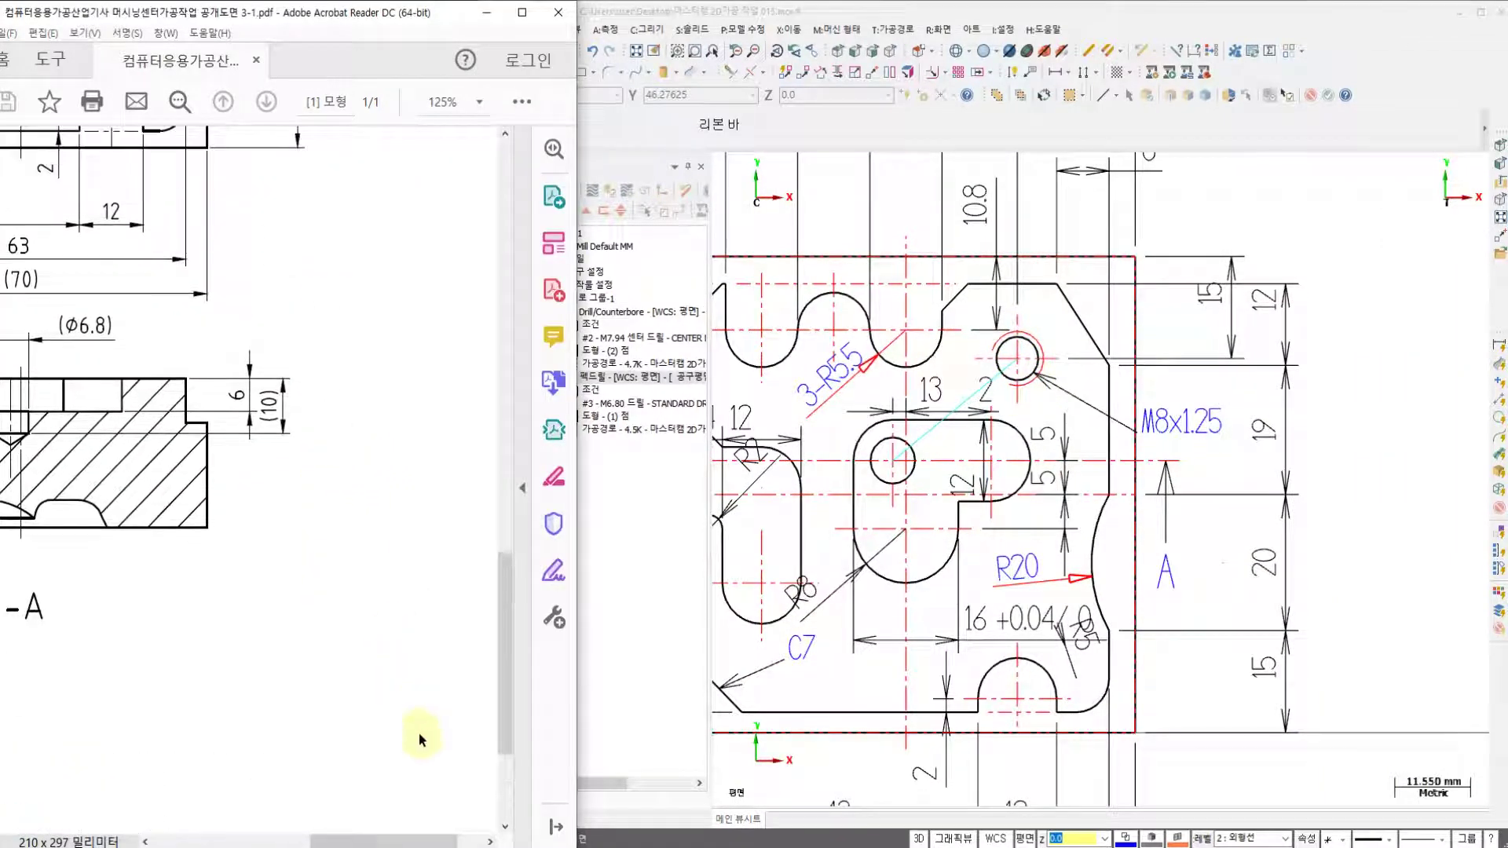
left_click_drag(414, 842, 363, 843)
scroll(396, 659, "up", 4)
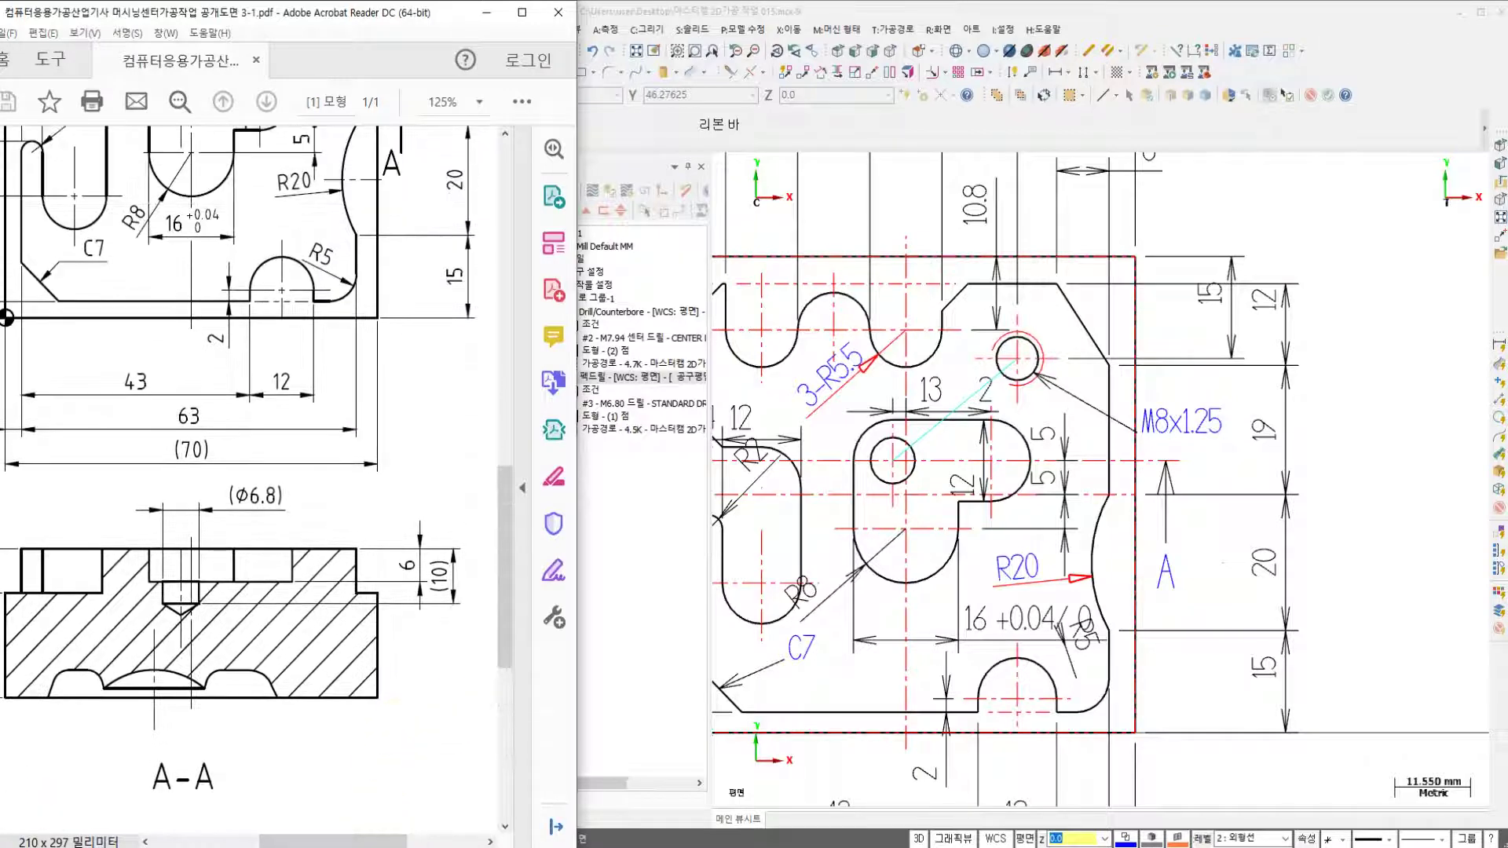
left_click(601, 847)
middle_click_drag(435, 512, 269, 462)
scroll(279, 503, "up", 3)
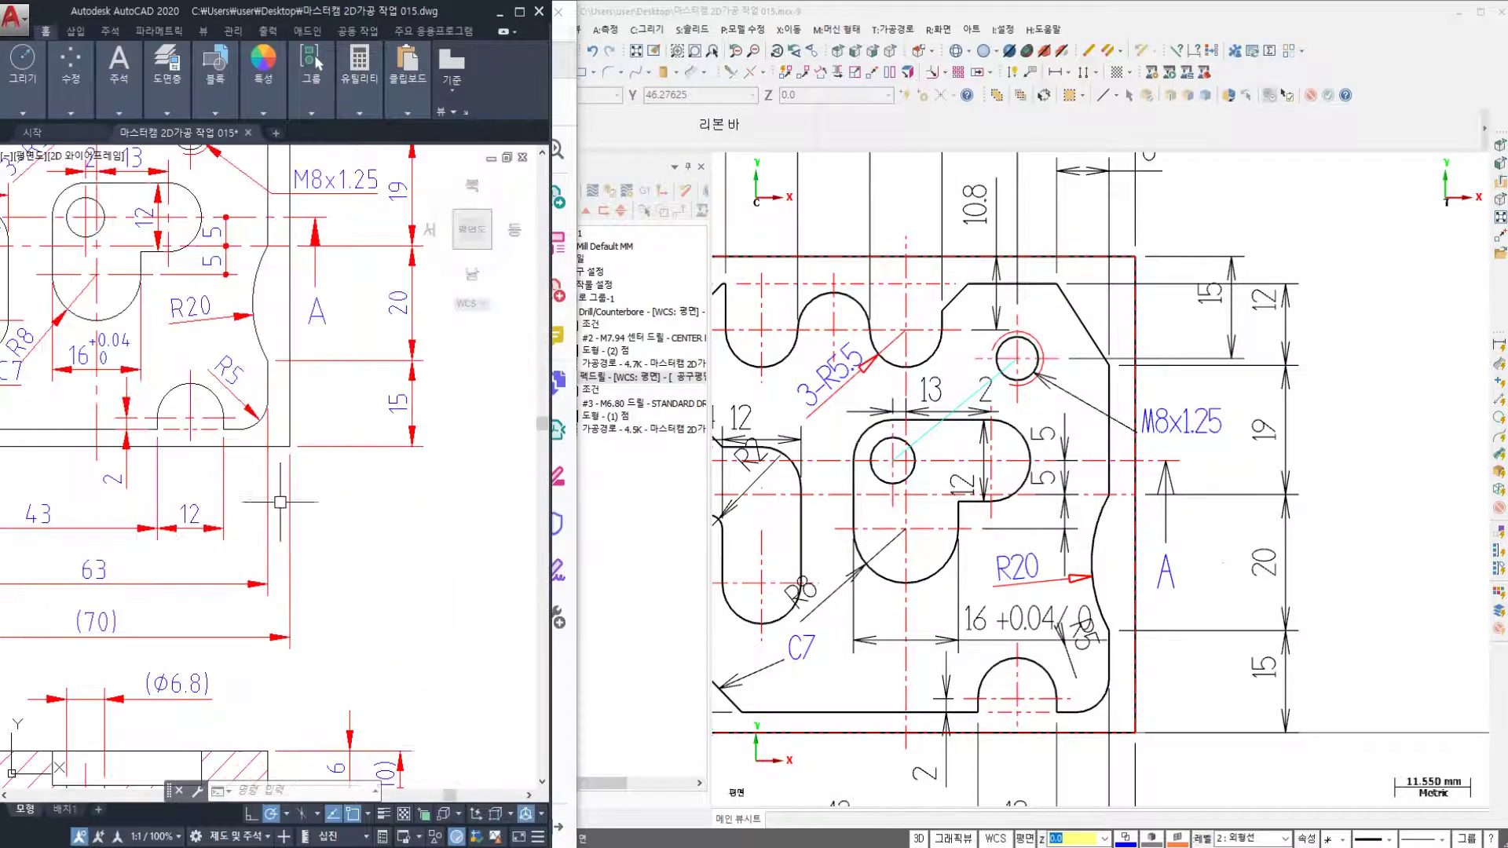
middle_click_drag(285, 515, 338, 652)
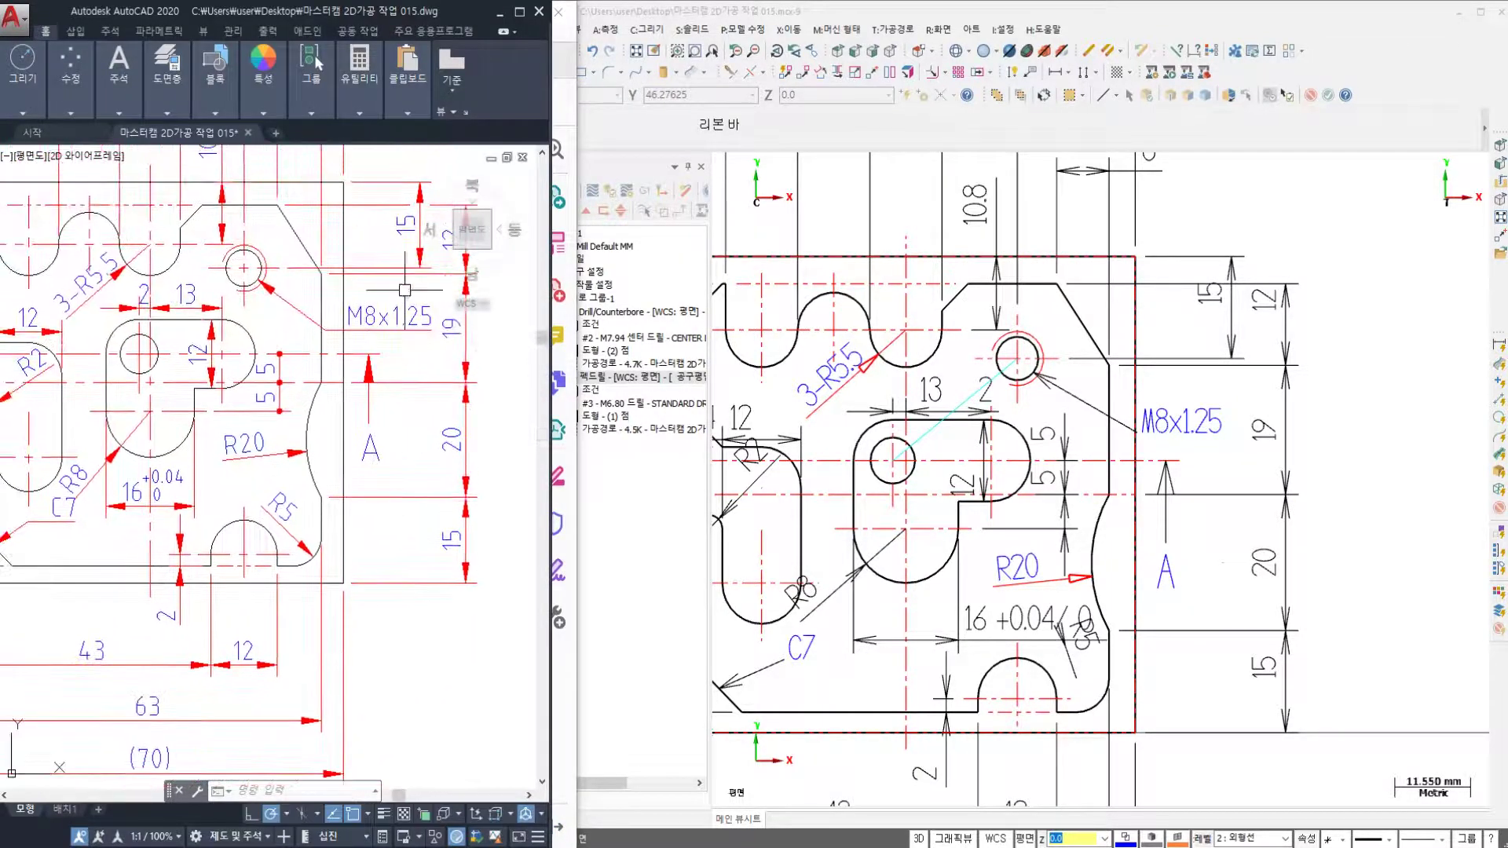
- Switch to Mastercam and paste a copy of the peck drilling operation at the end of the toolpath group
left_click(619, 564)
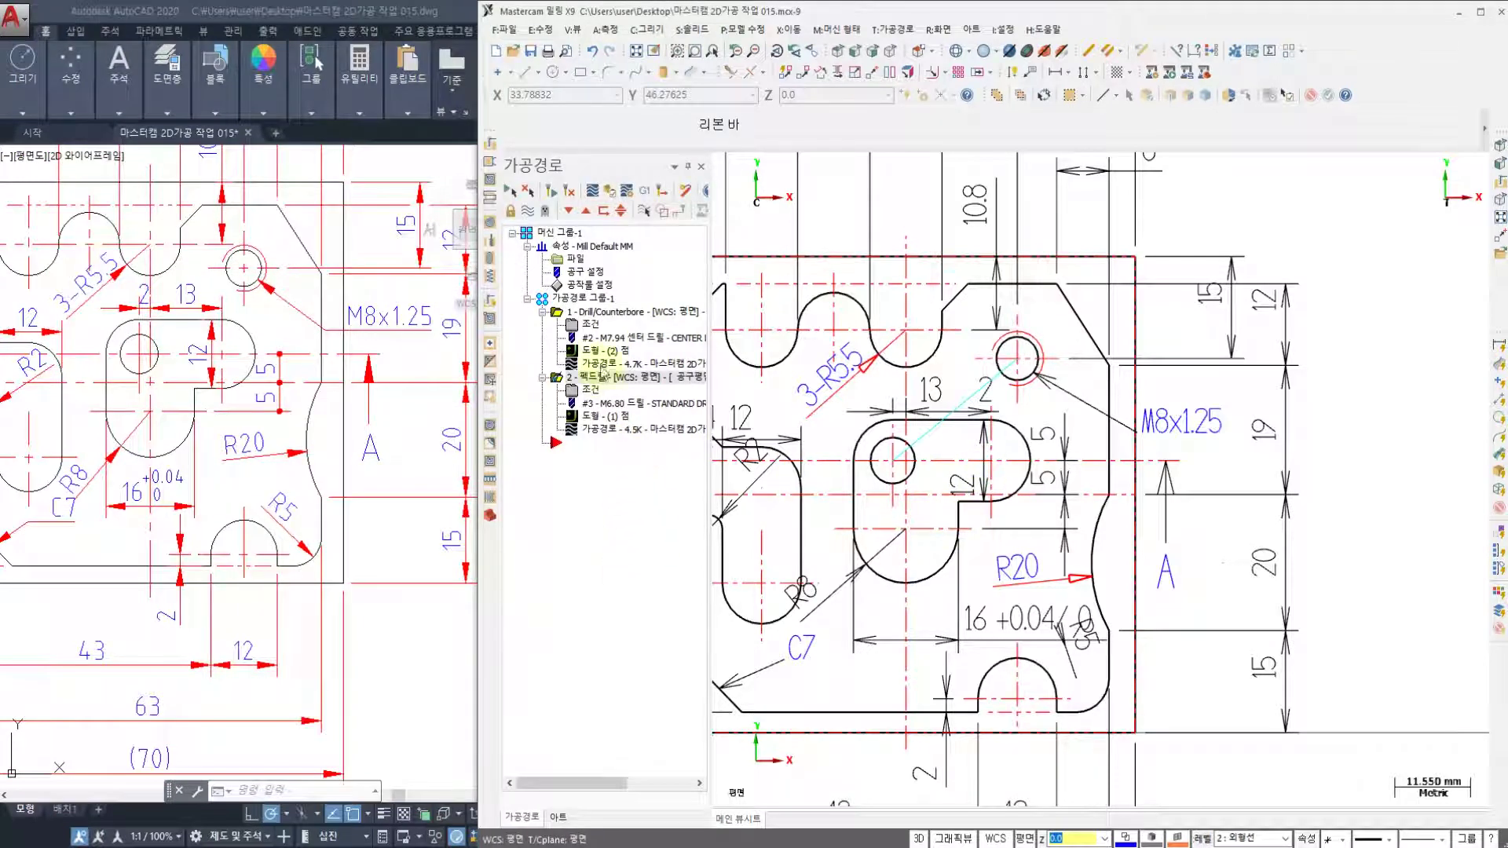
left_click_drag(717, 522, 748, 511)
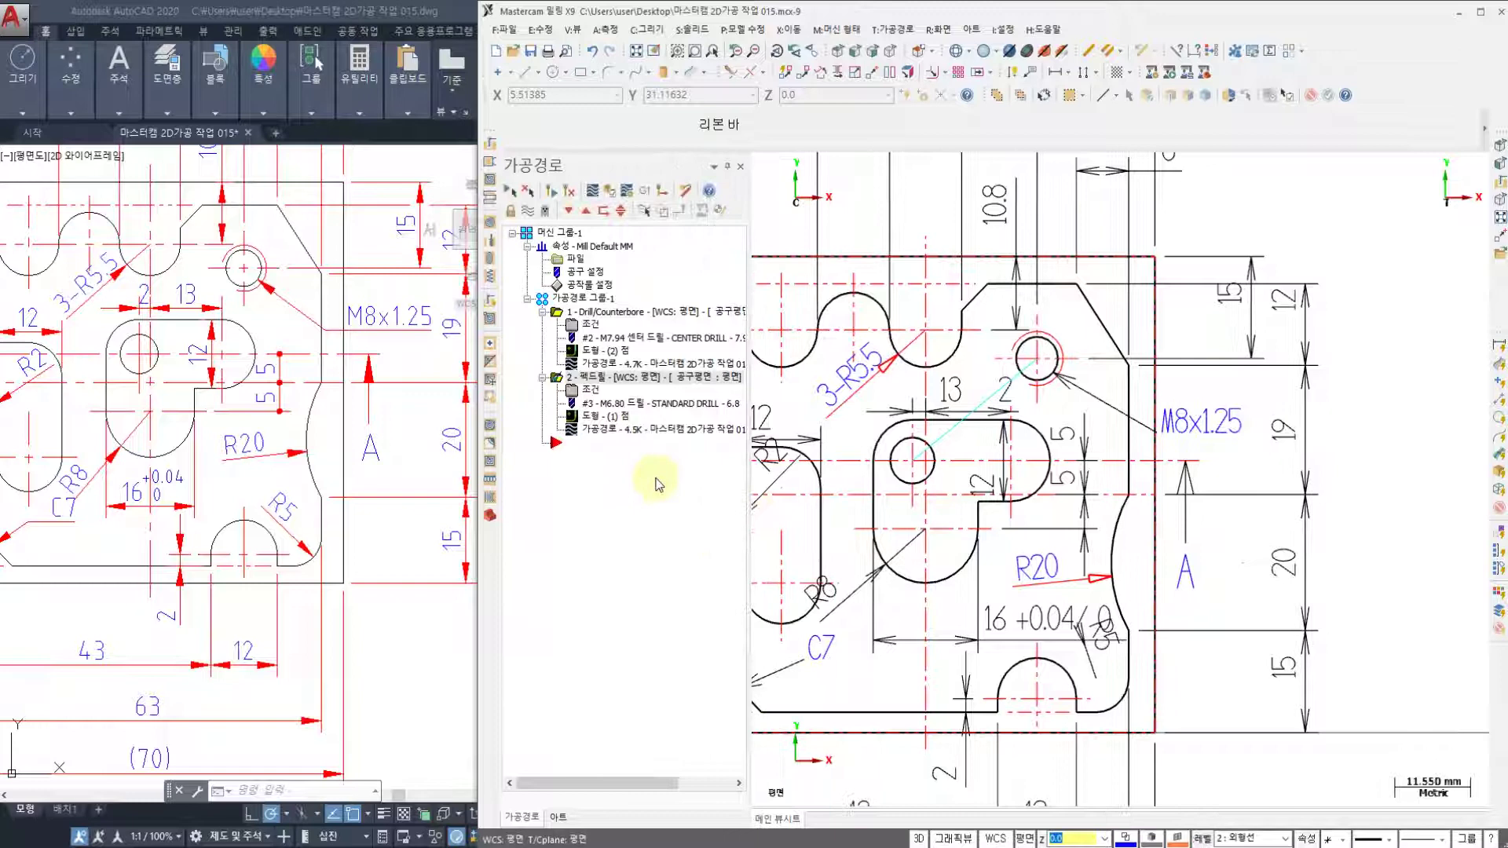
right_click(622, 384)
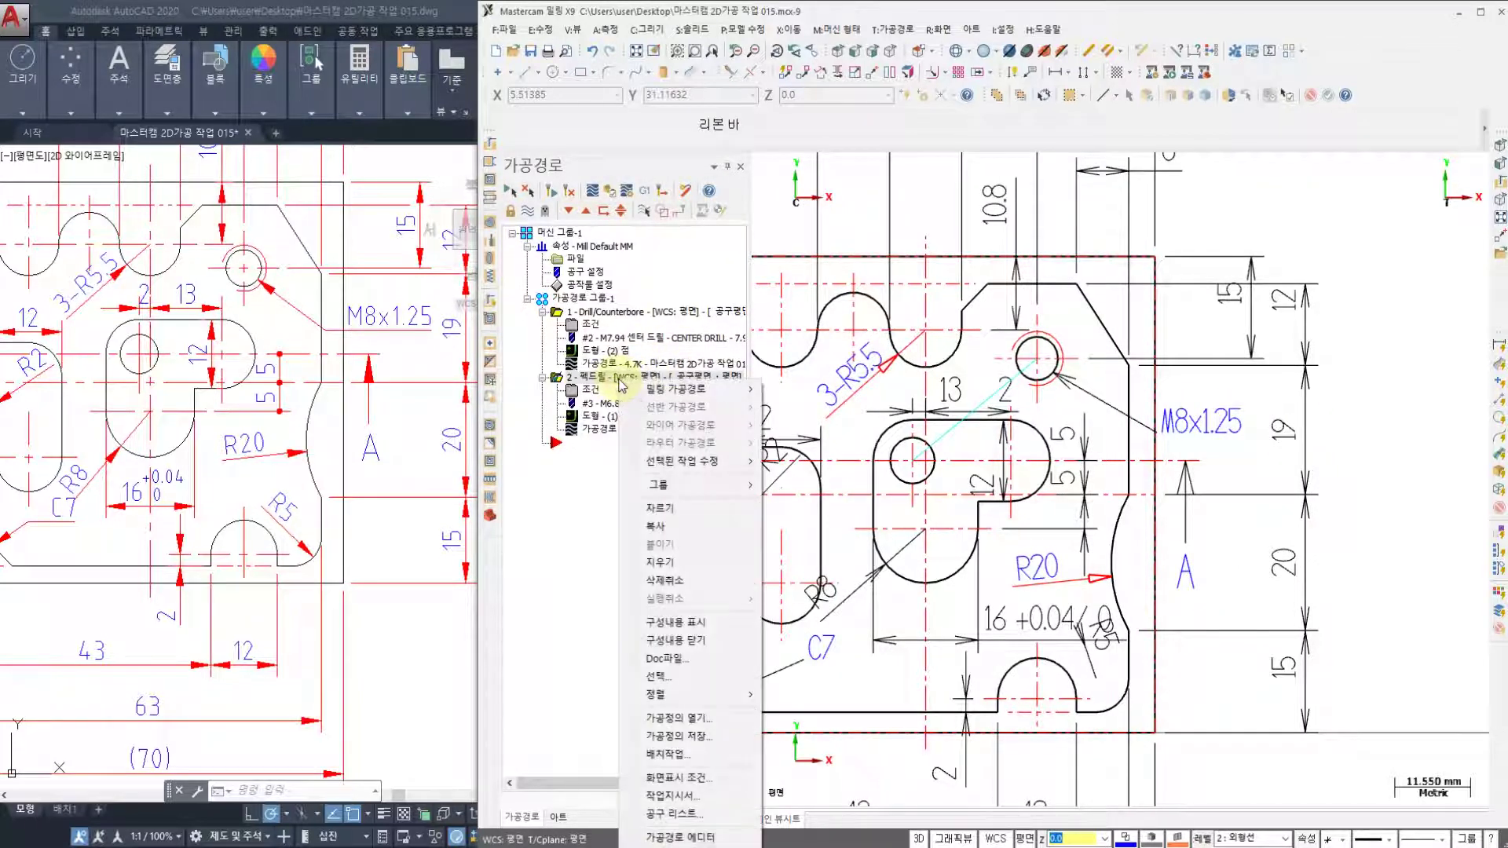
left_click(673, 525)
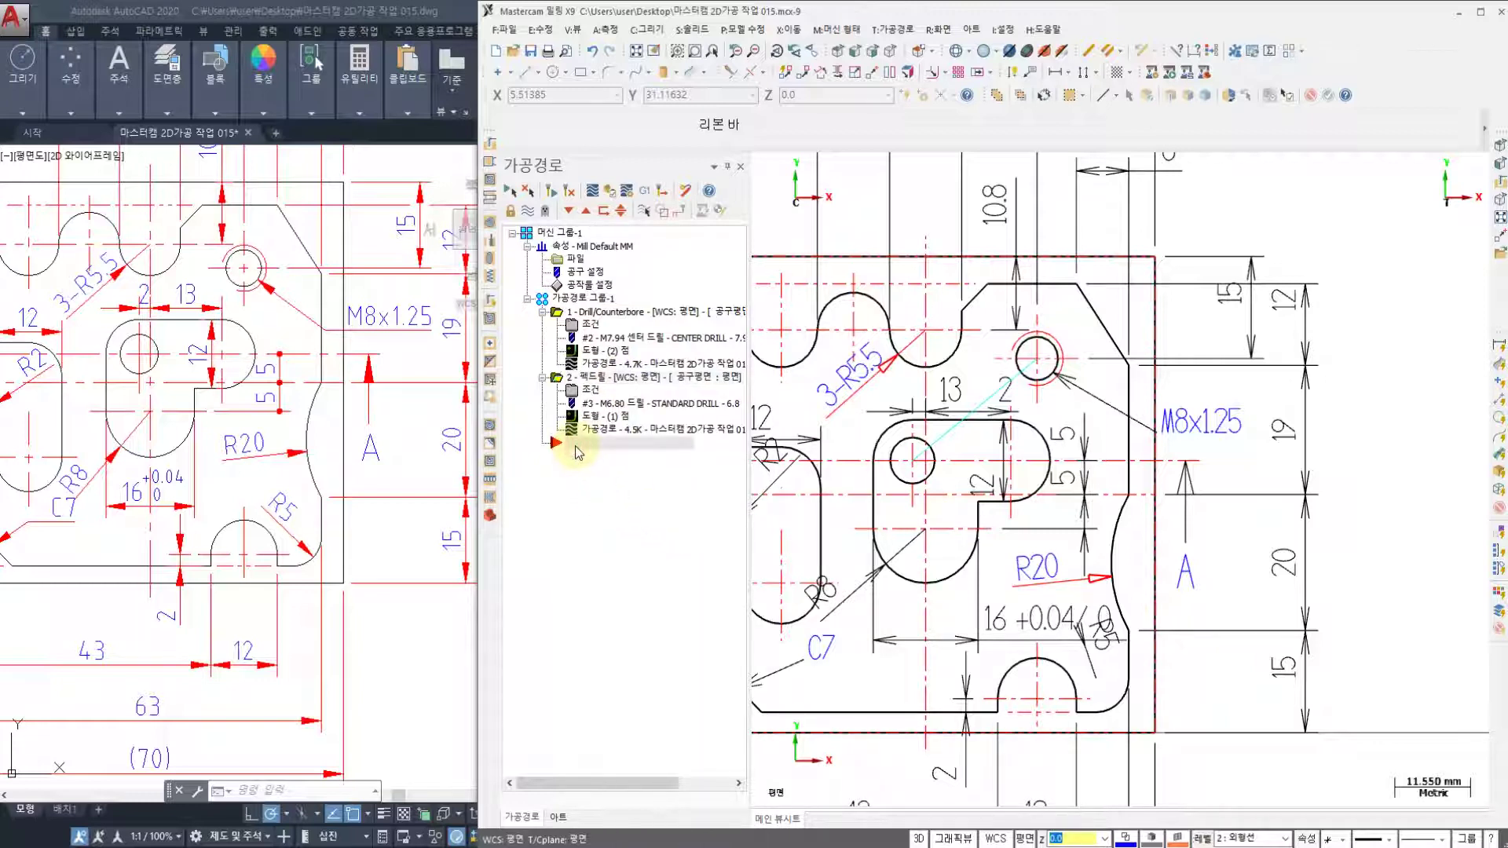
right_click(583, 446)
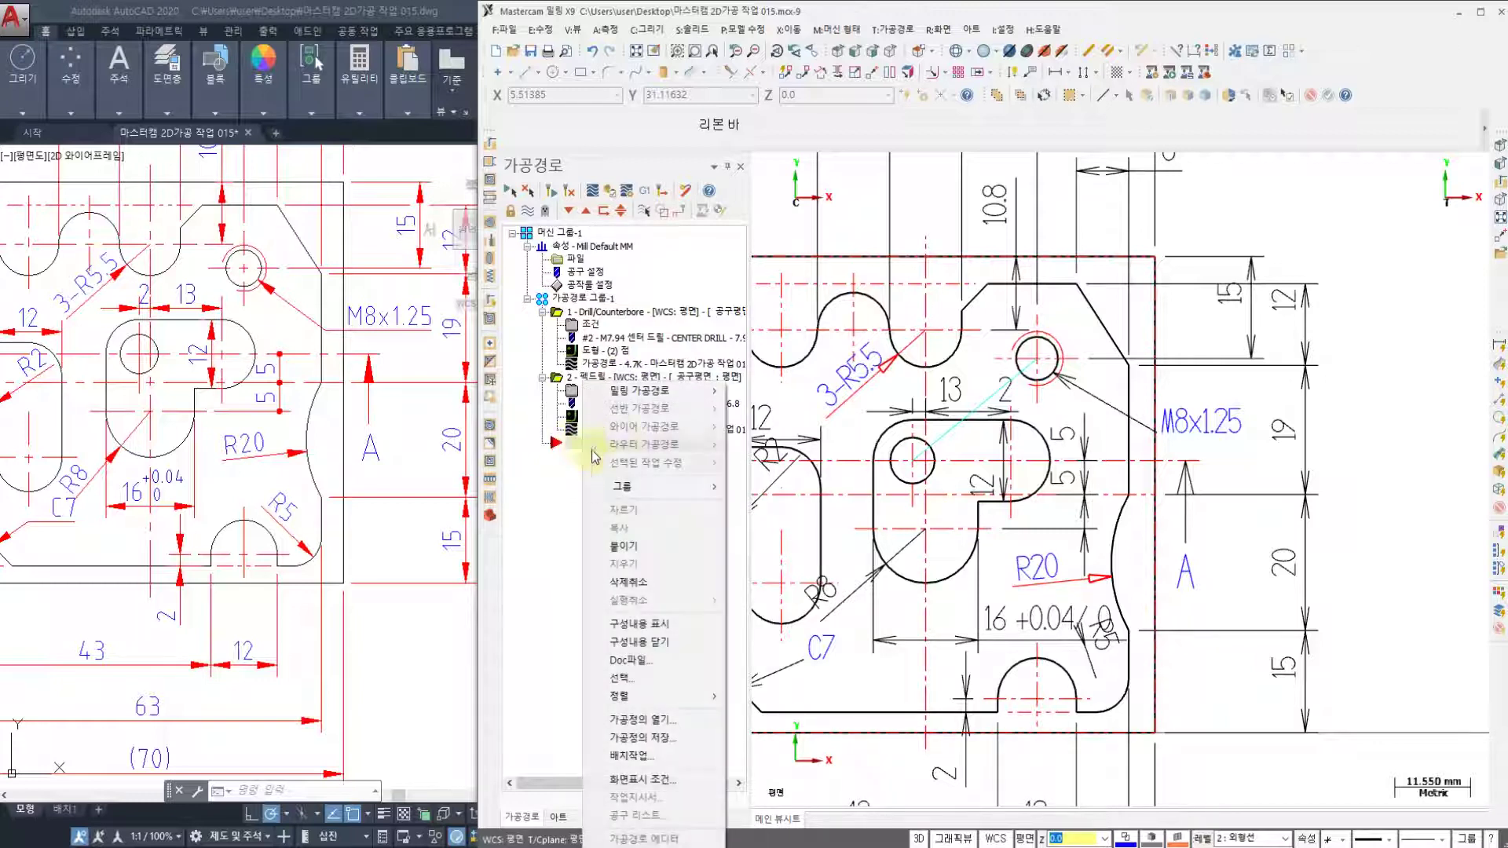
left_click(632, 548)
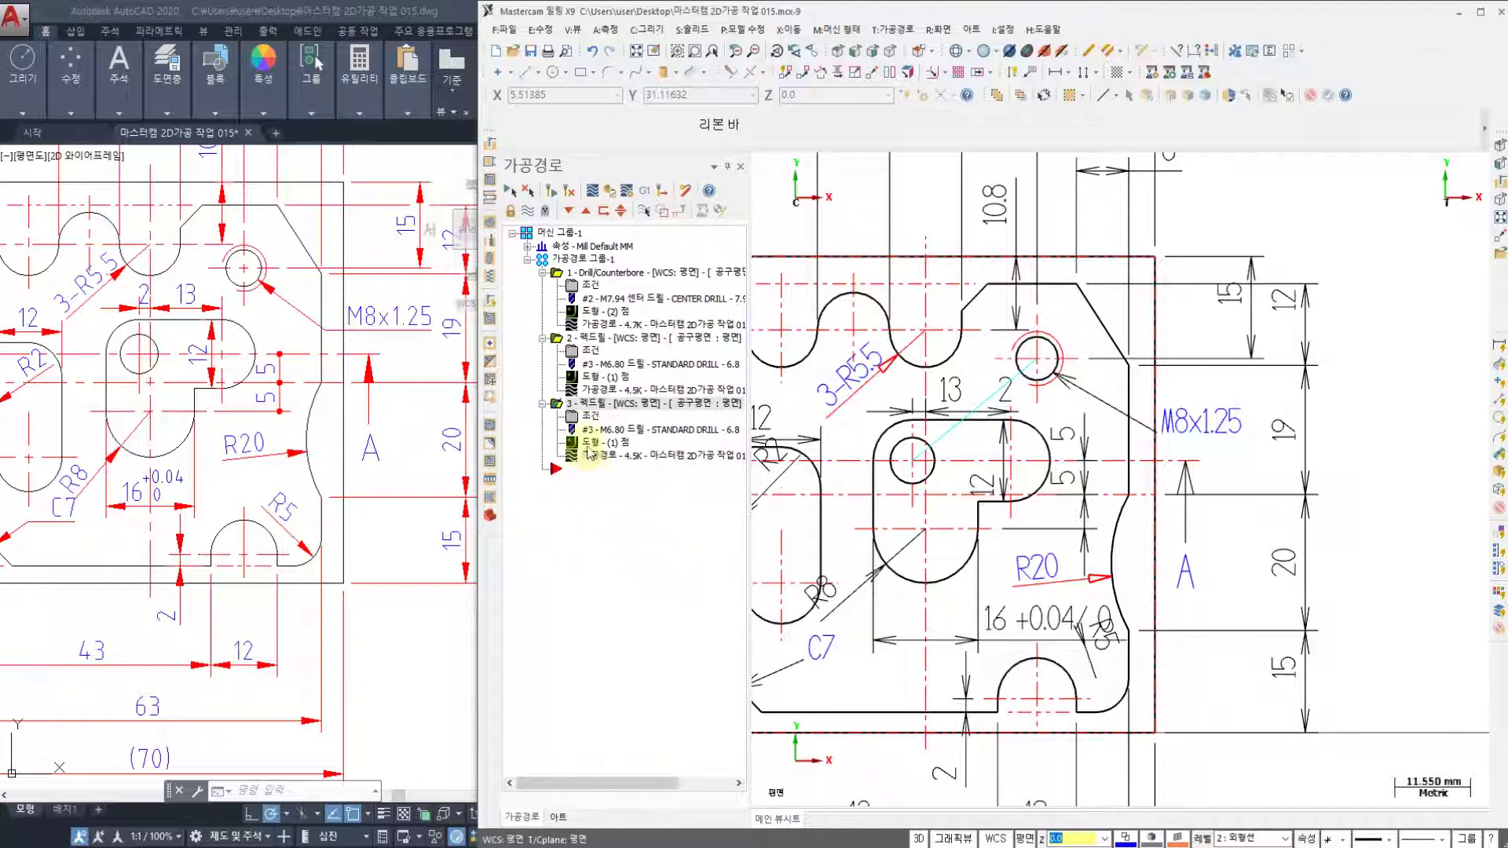
- Edit the copied peck drill's parameters, keeping the 6.8 Standard Drill, and set the absolute machining depth to -27
left_click(589, 420)
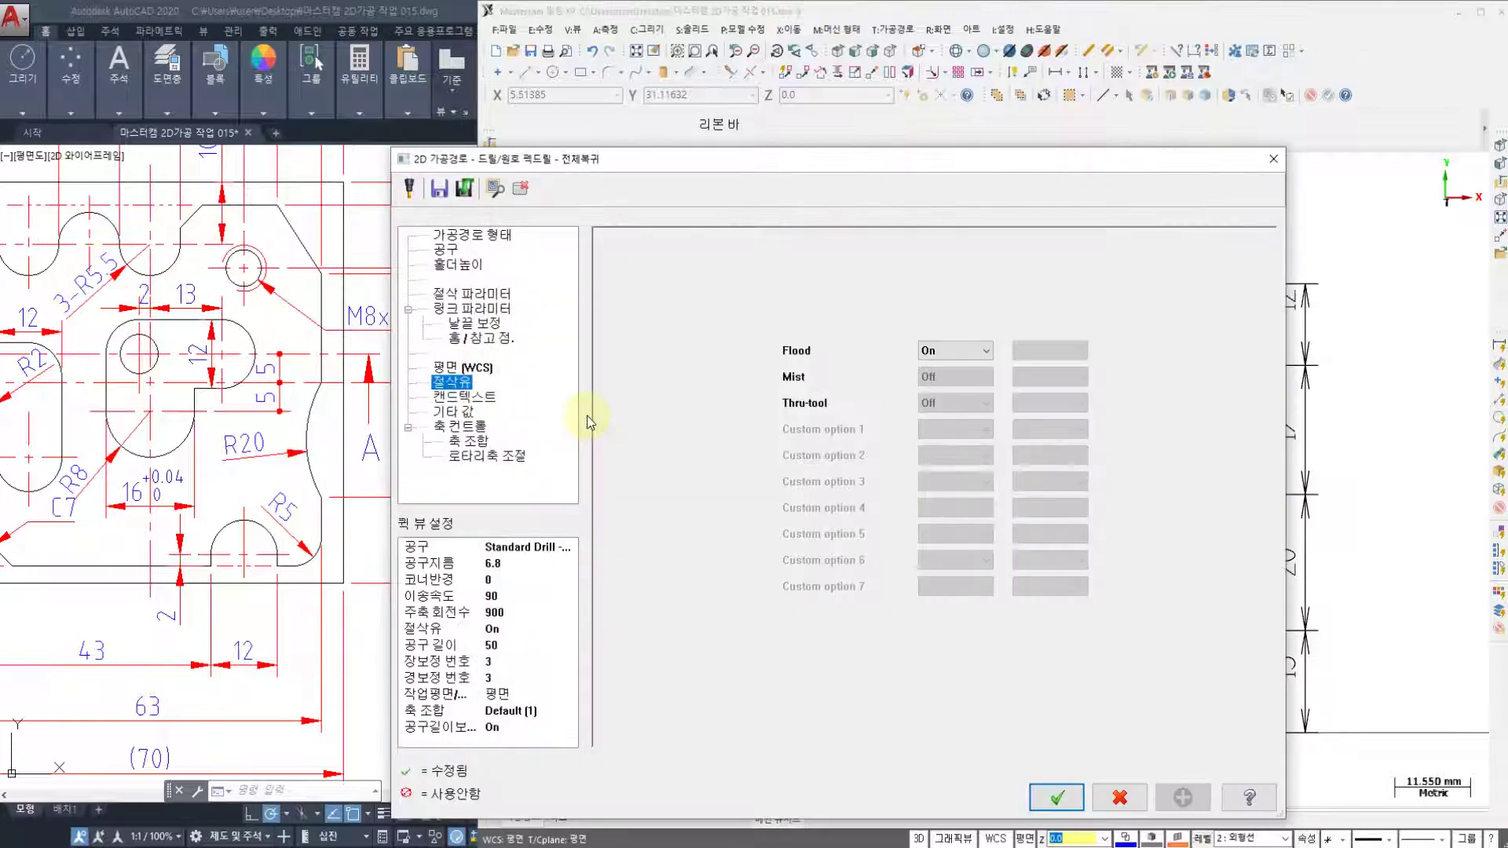
left_click(450, 252)
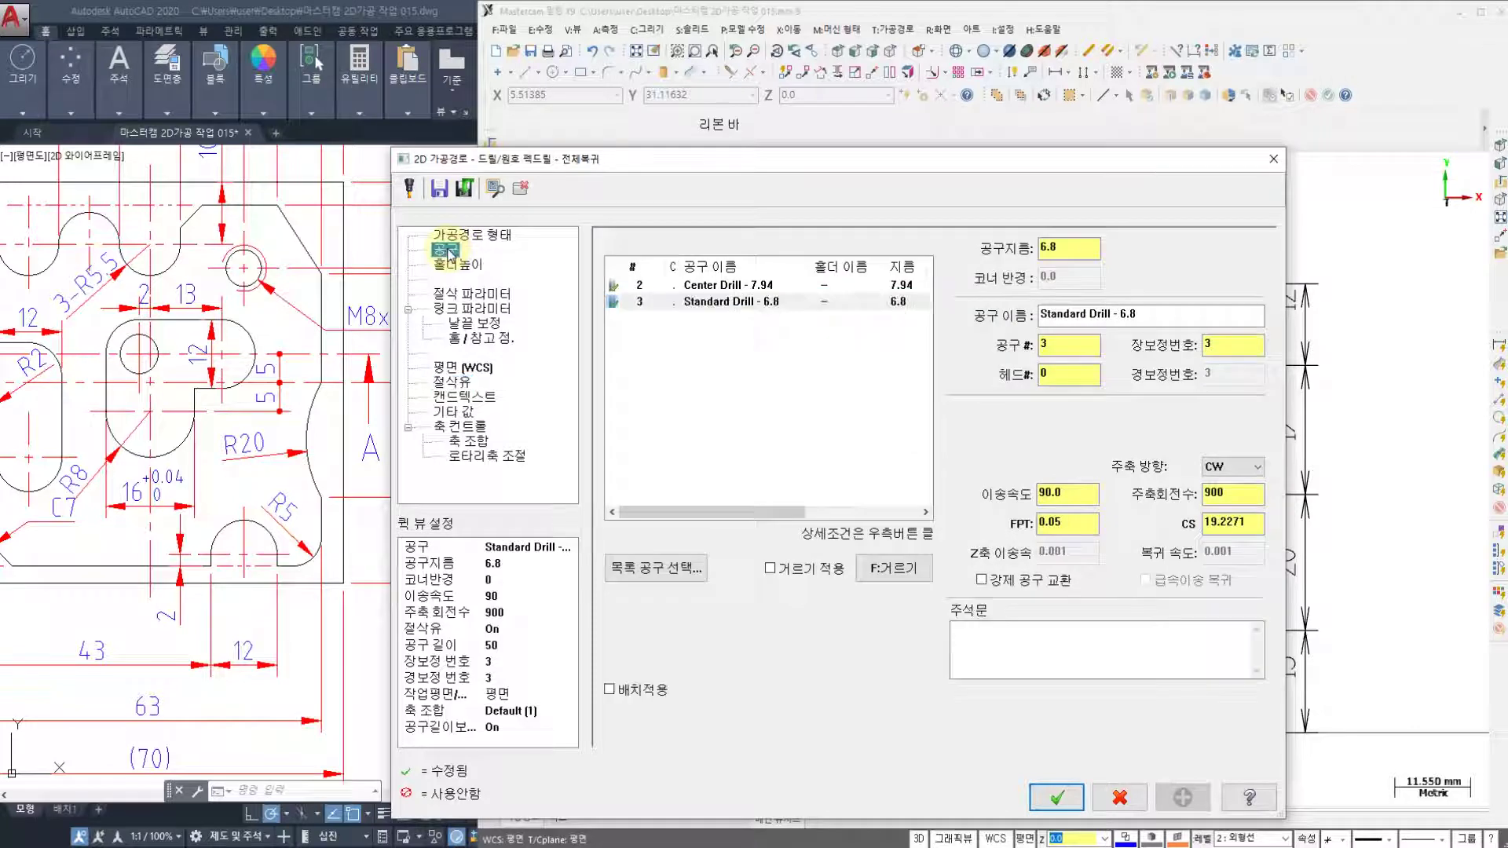
left_click(699, 308)
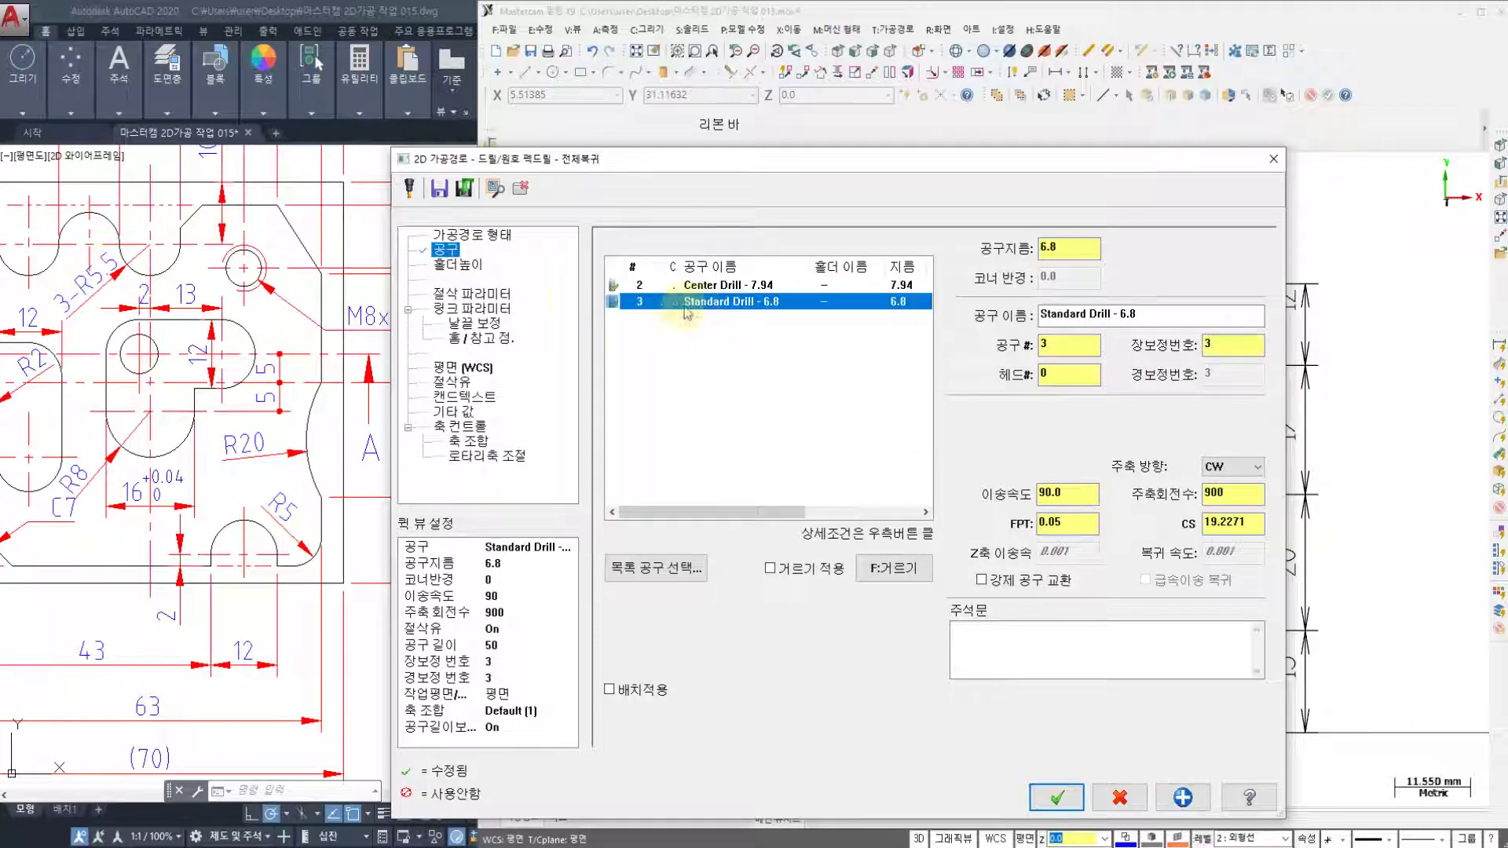
left_click(492, 296)
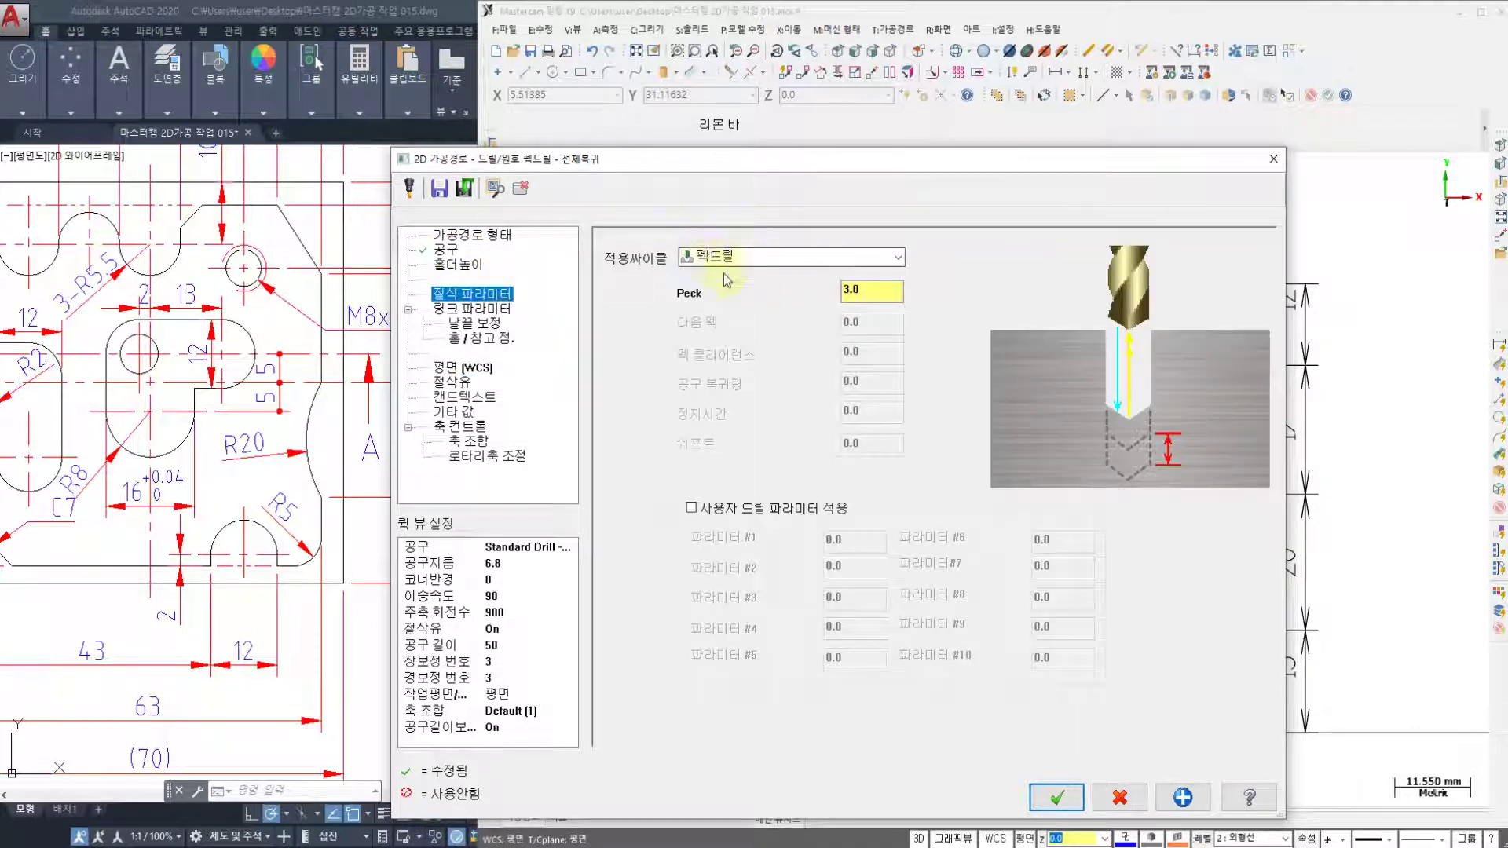
left_click(502, 310)
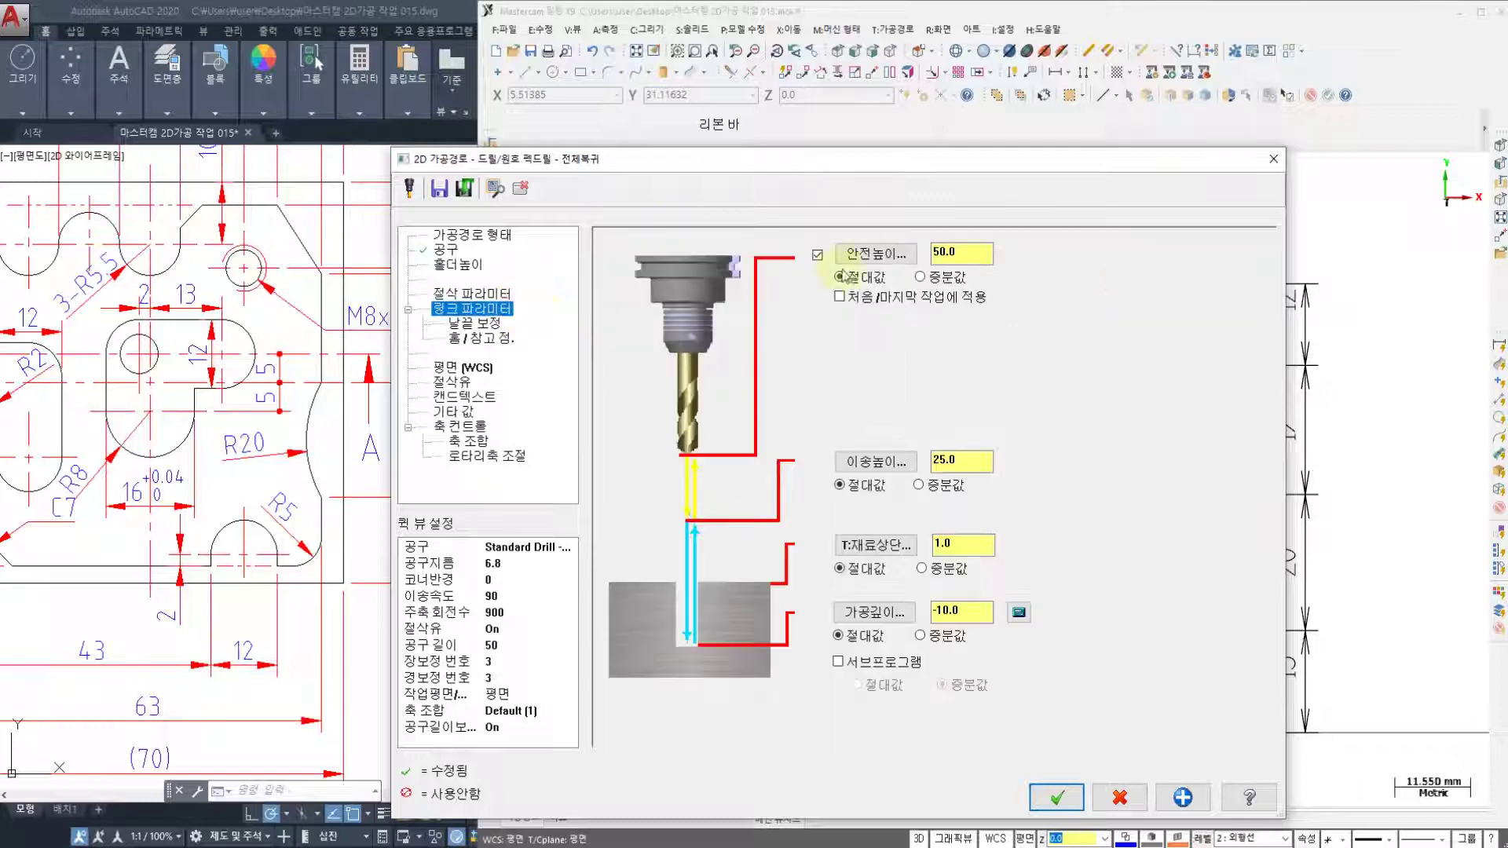
double_click(946, 611)
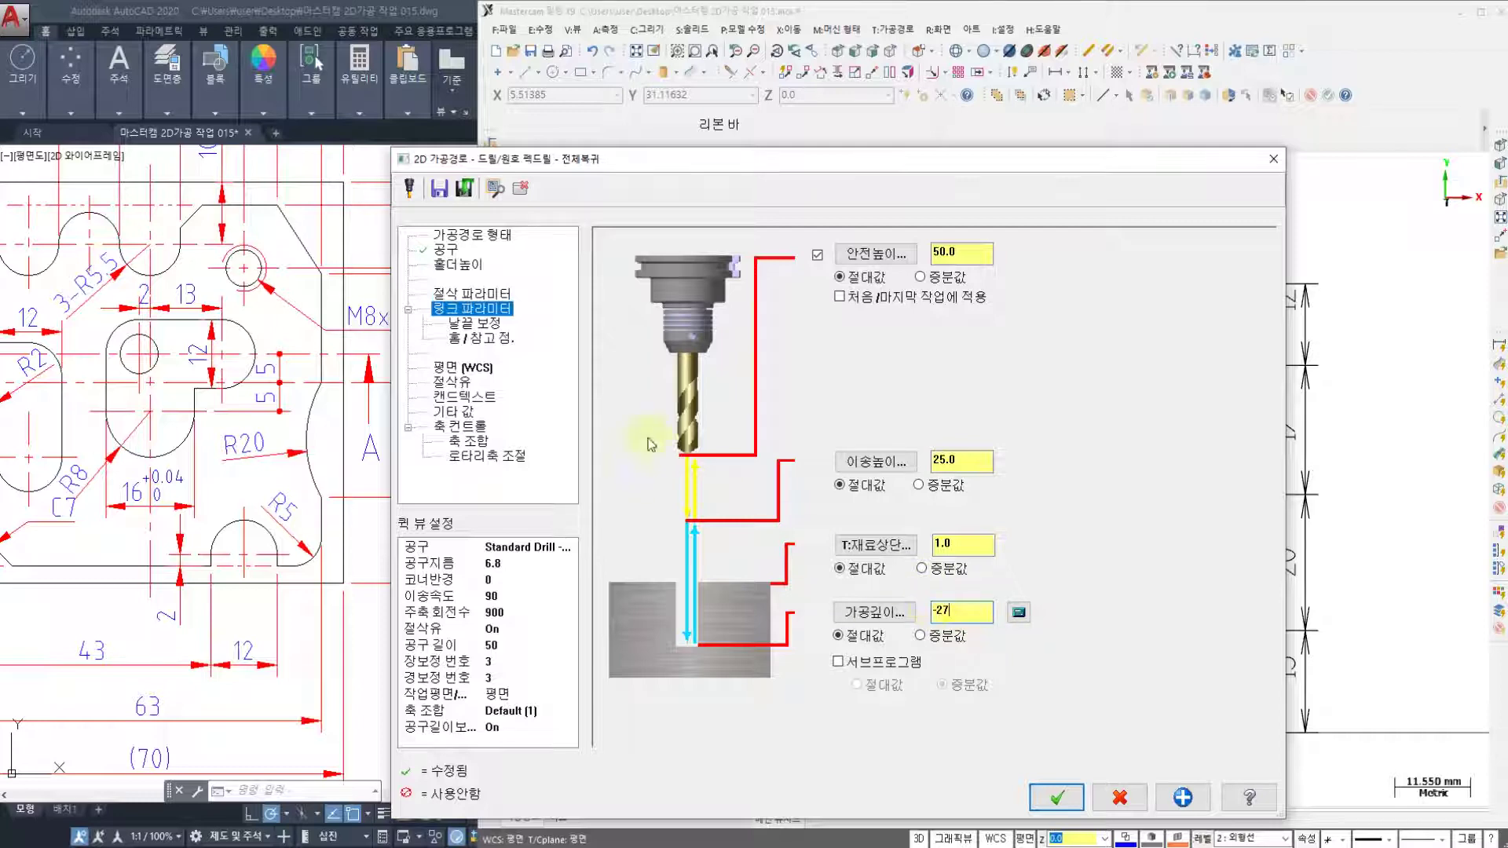
- Set the copied operation's drill tip breakthrough length to 1.0, check that flood coolant is on, and accept the parameters
left_click(474, 323)
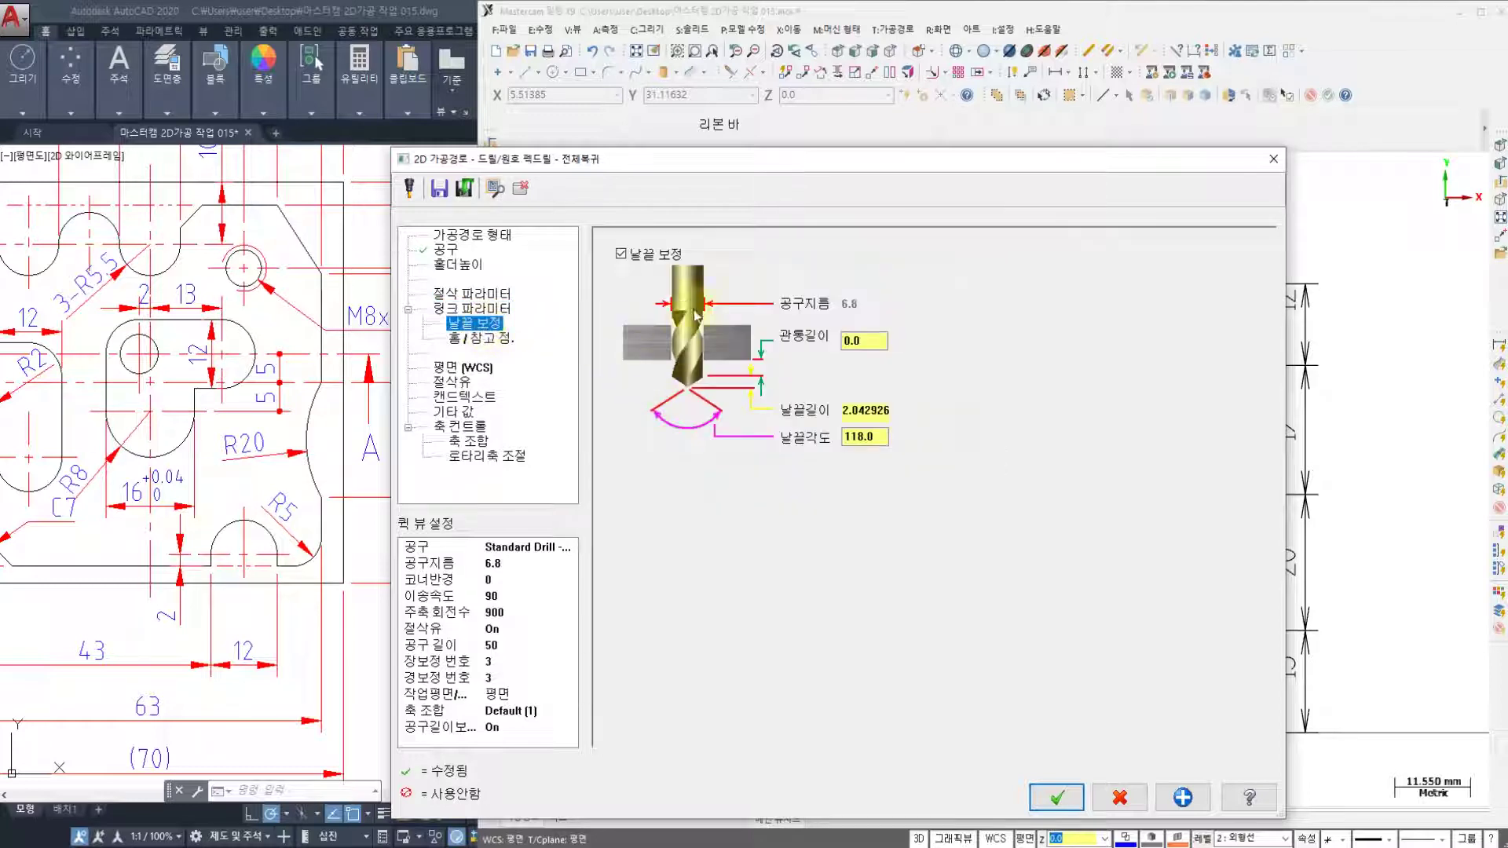
double_click(864, 340)
type("1")
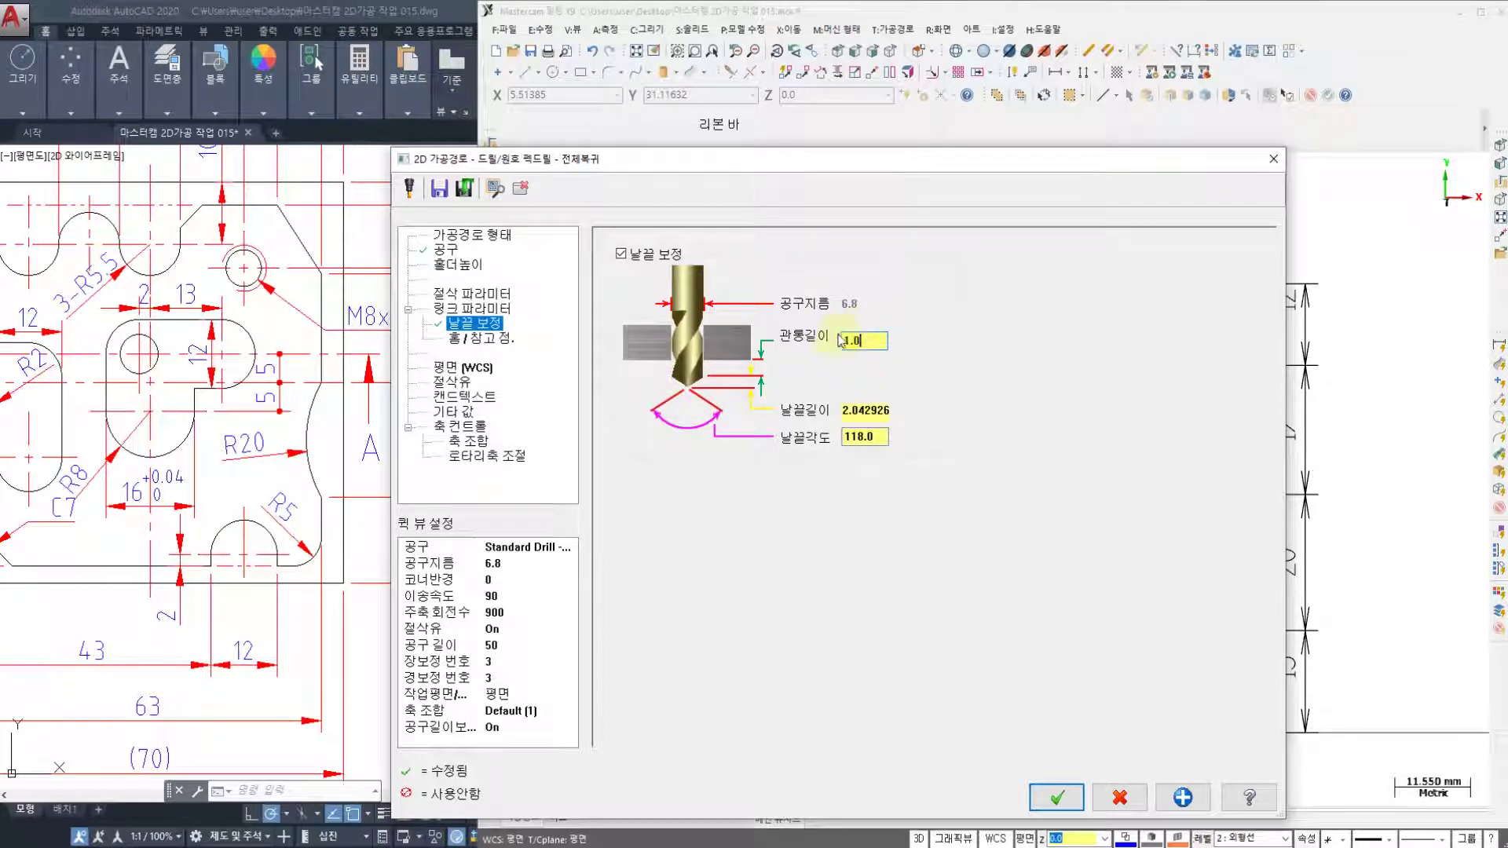
left_click(452, 382)
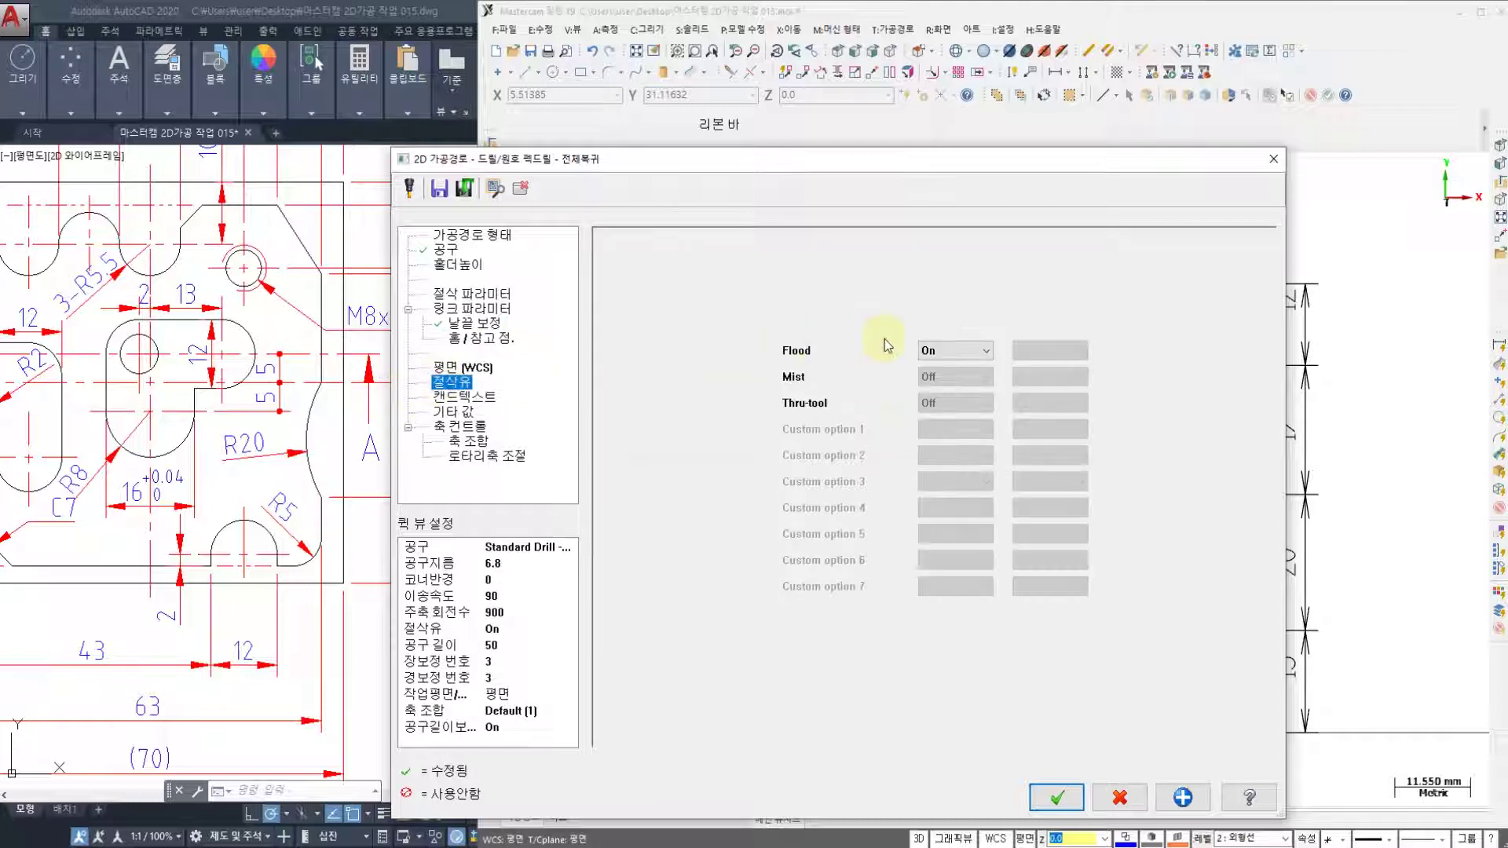
left_click(1058, 796)
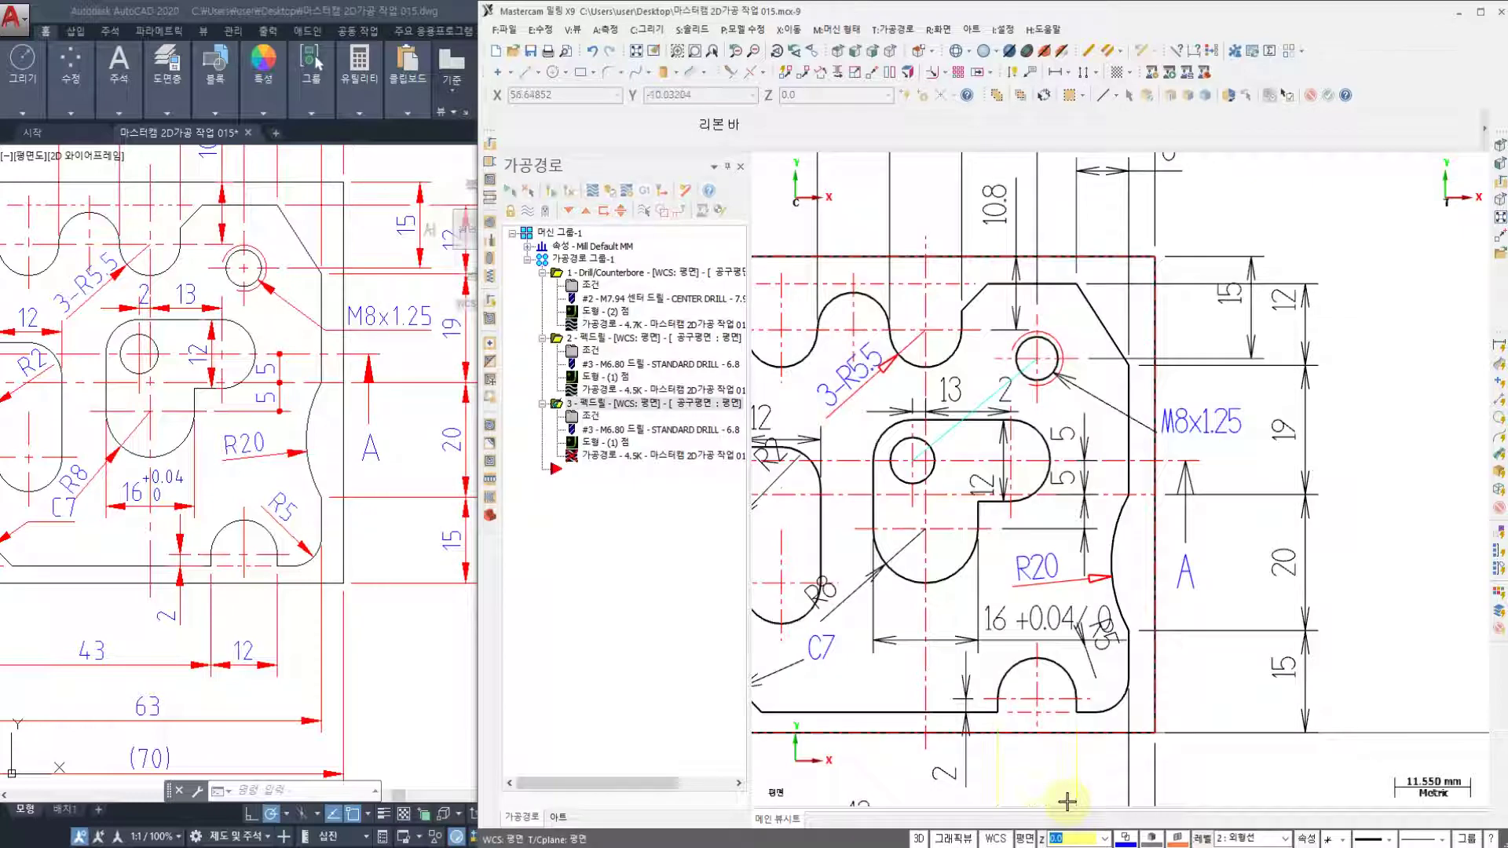
- Regenerate the copied peck drill's toolpath and play its backplot to check the drilled position
left_click(571, 194)
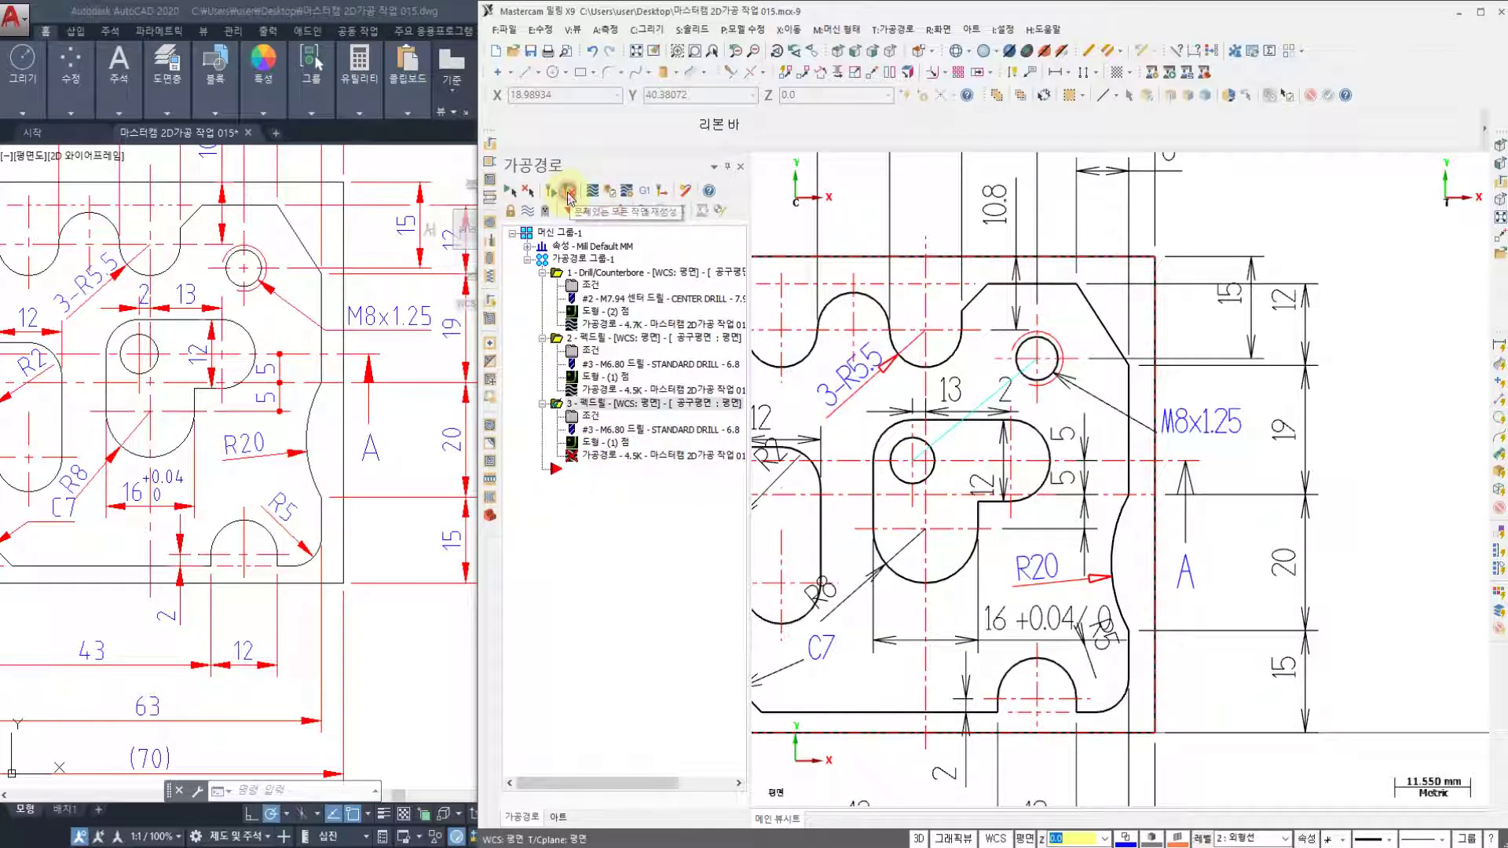
left_click(616, 455)
left_click(760, 165)
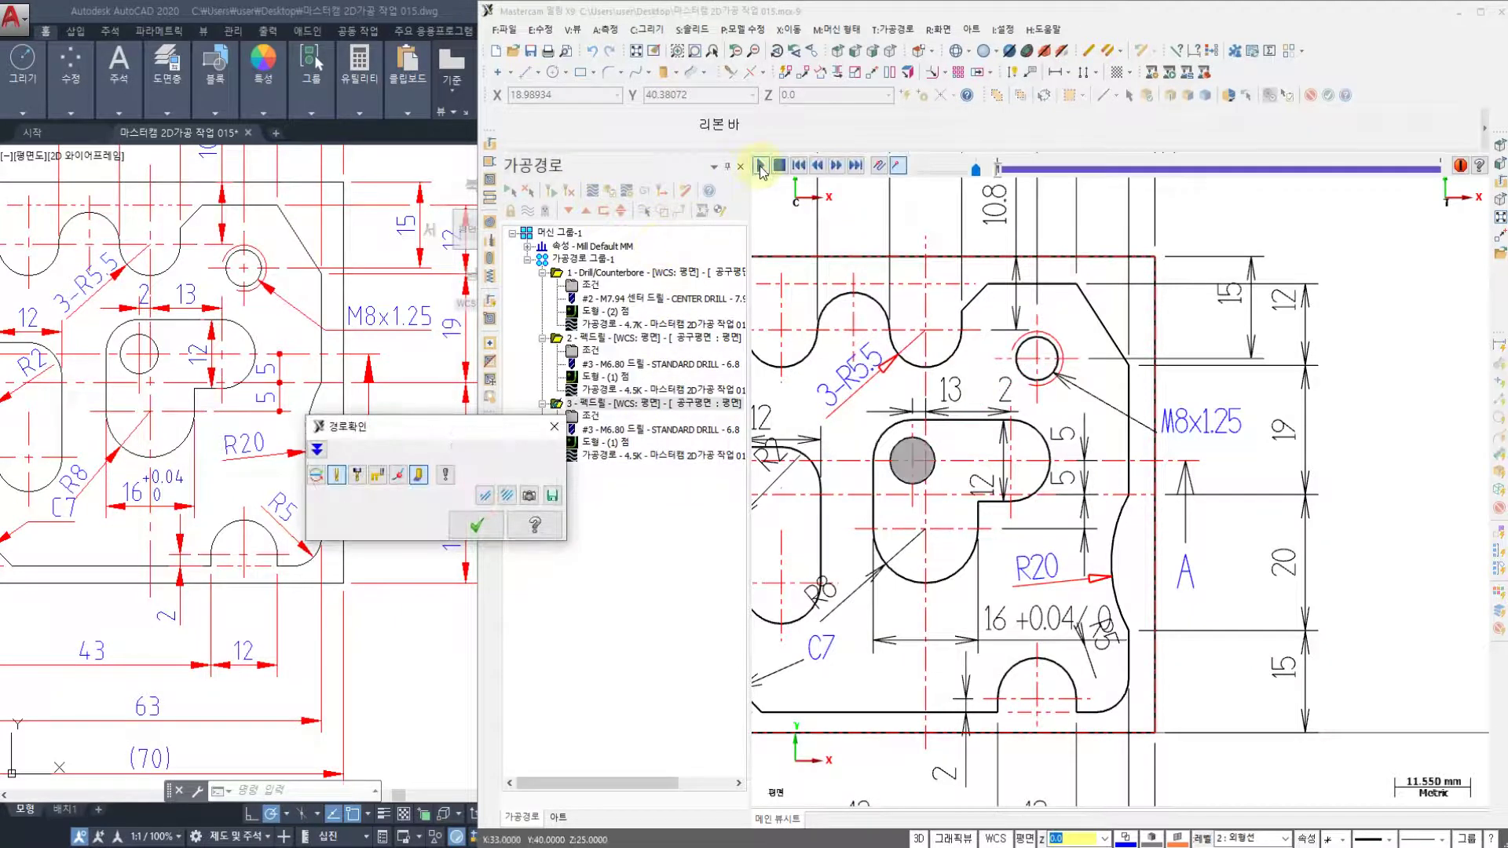
left_click(487, 532)
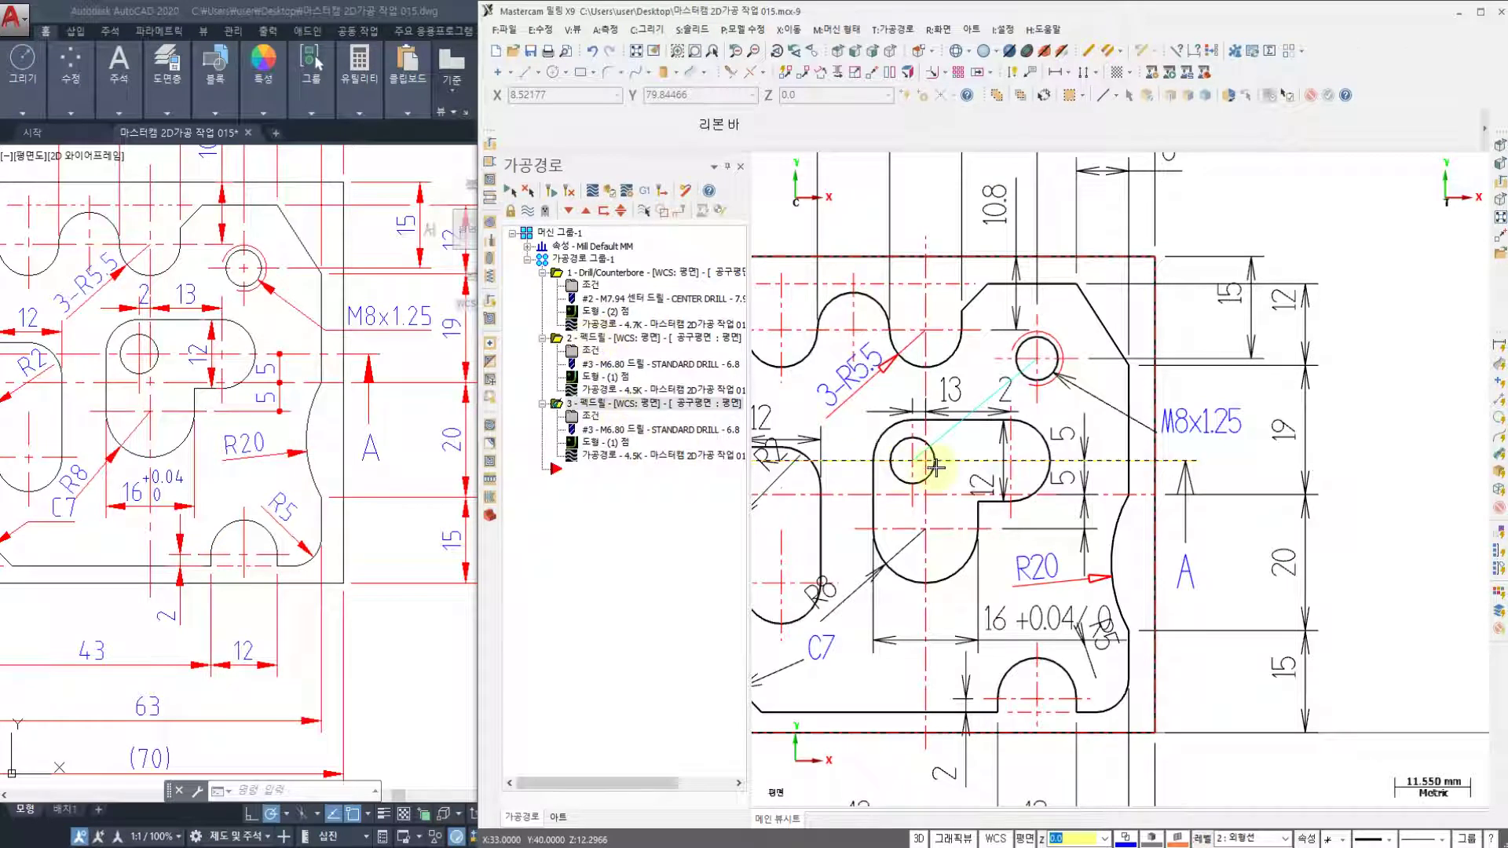
- Open the copied peck drill's geometry in the drill point manager and try to delete its existing point
left_click(613, 444)
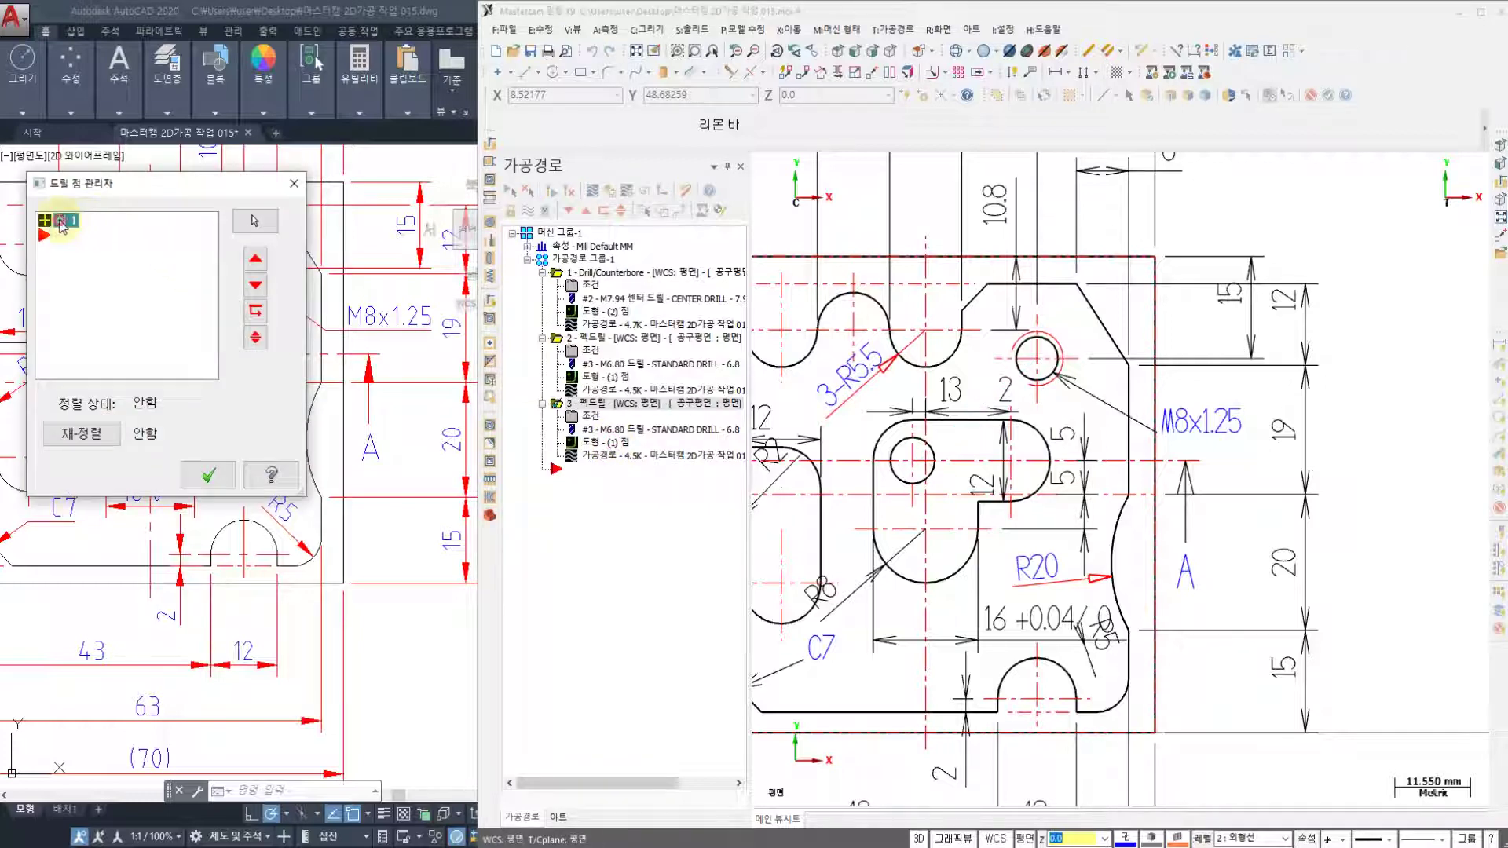
right_click(63, 226)
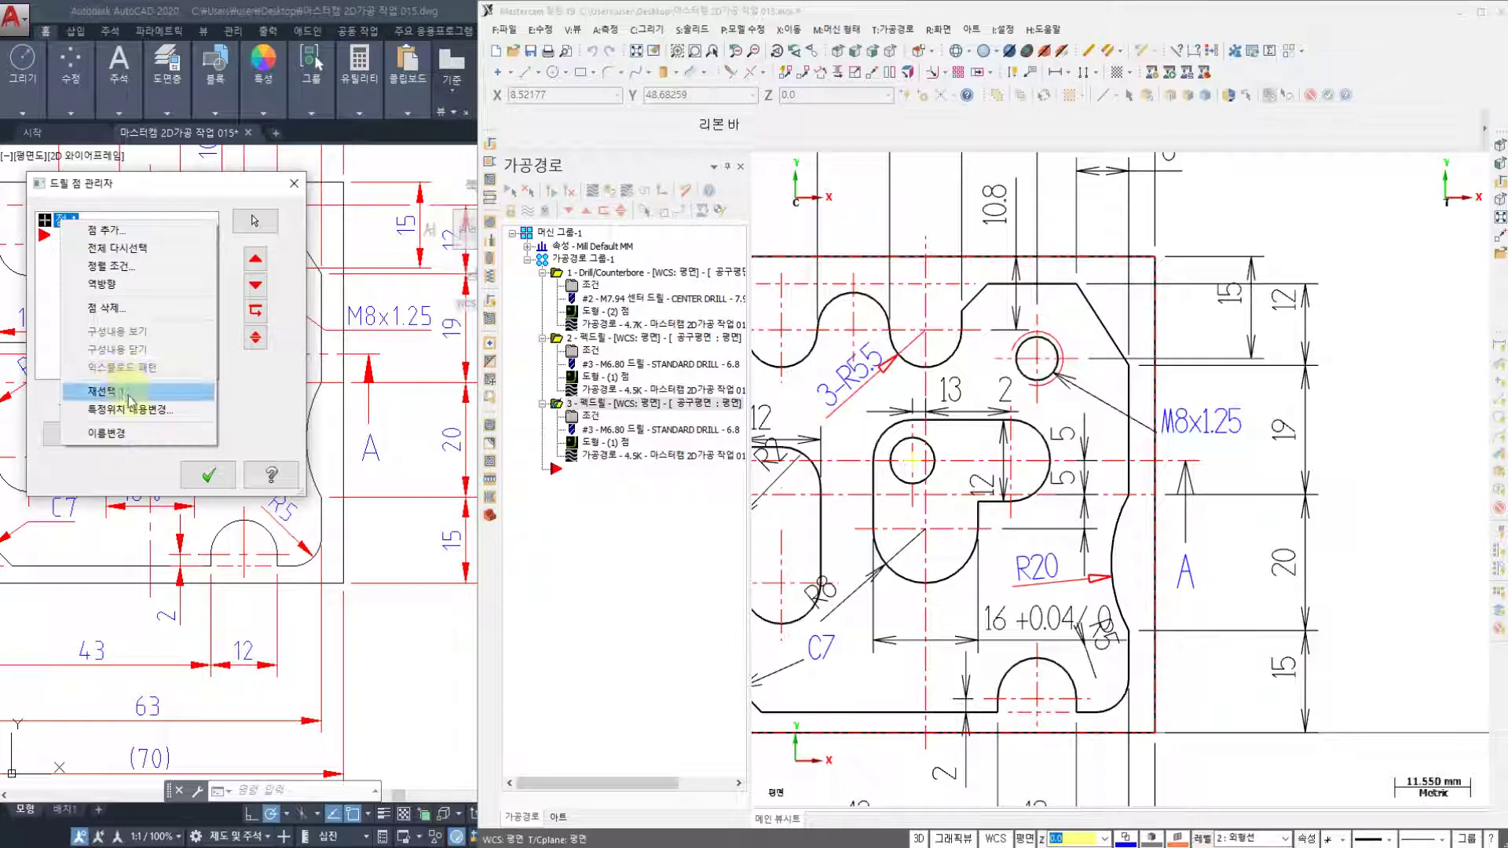
left_click(110, 309)
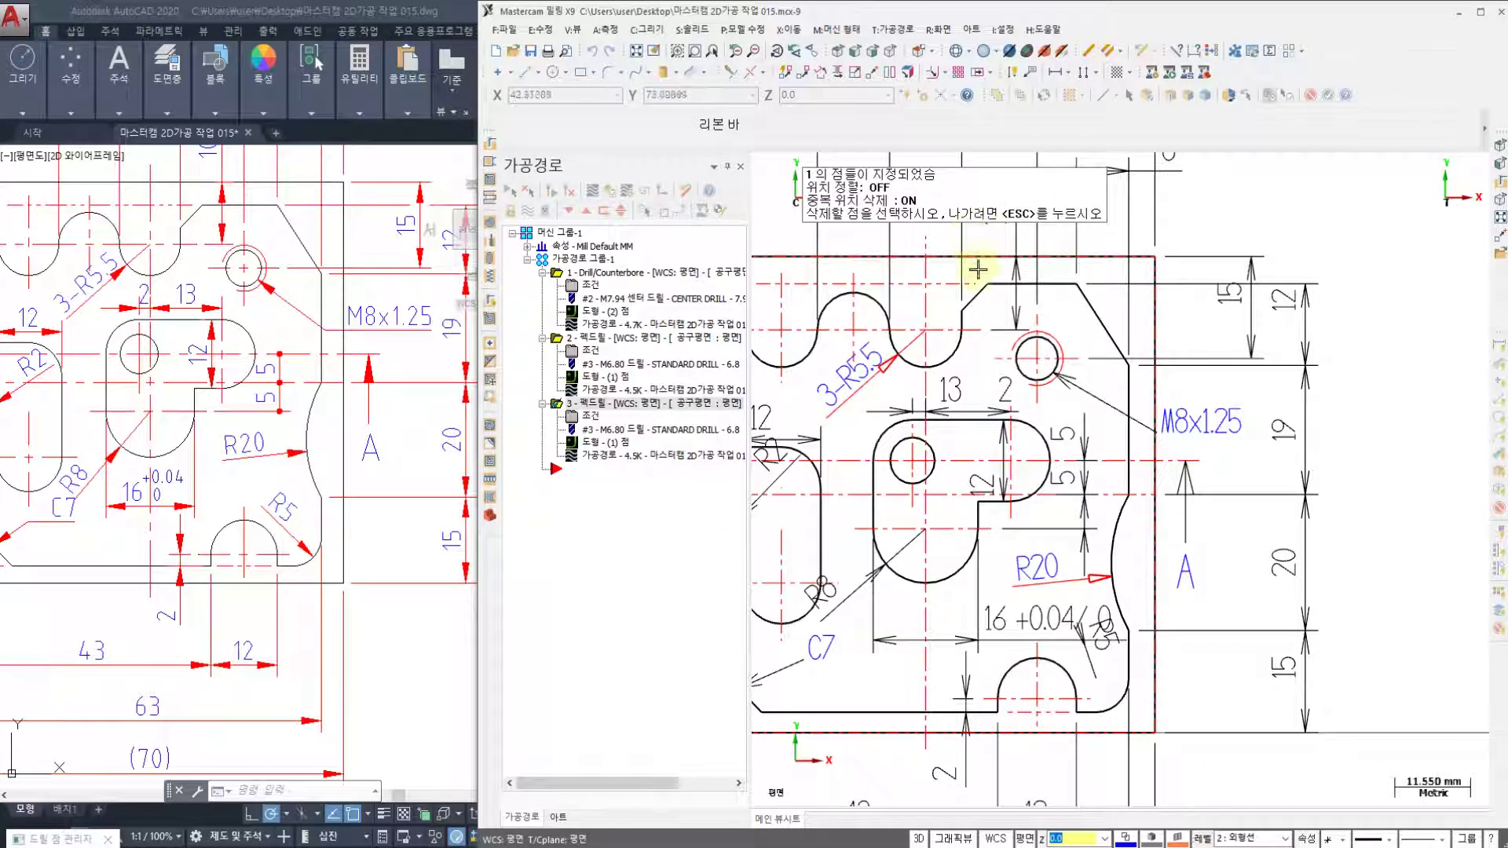
key("Escape")
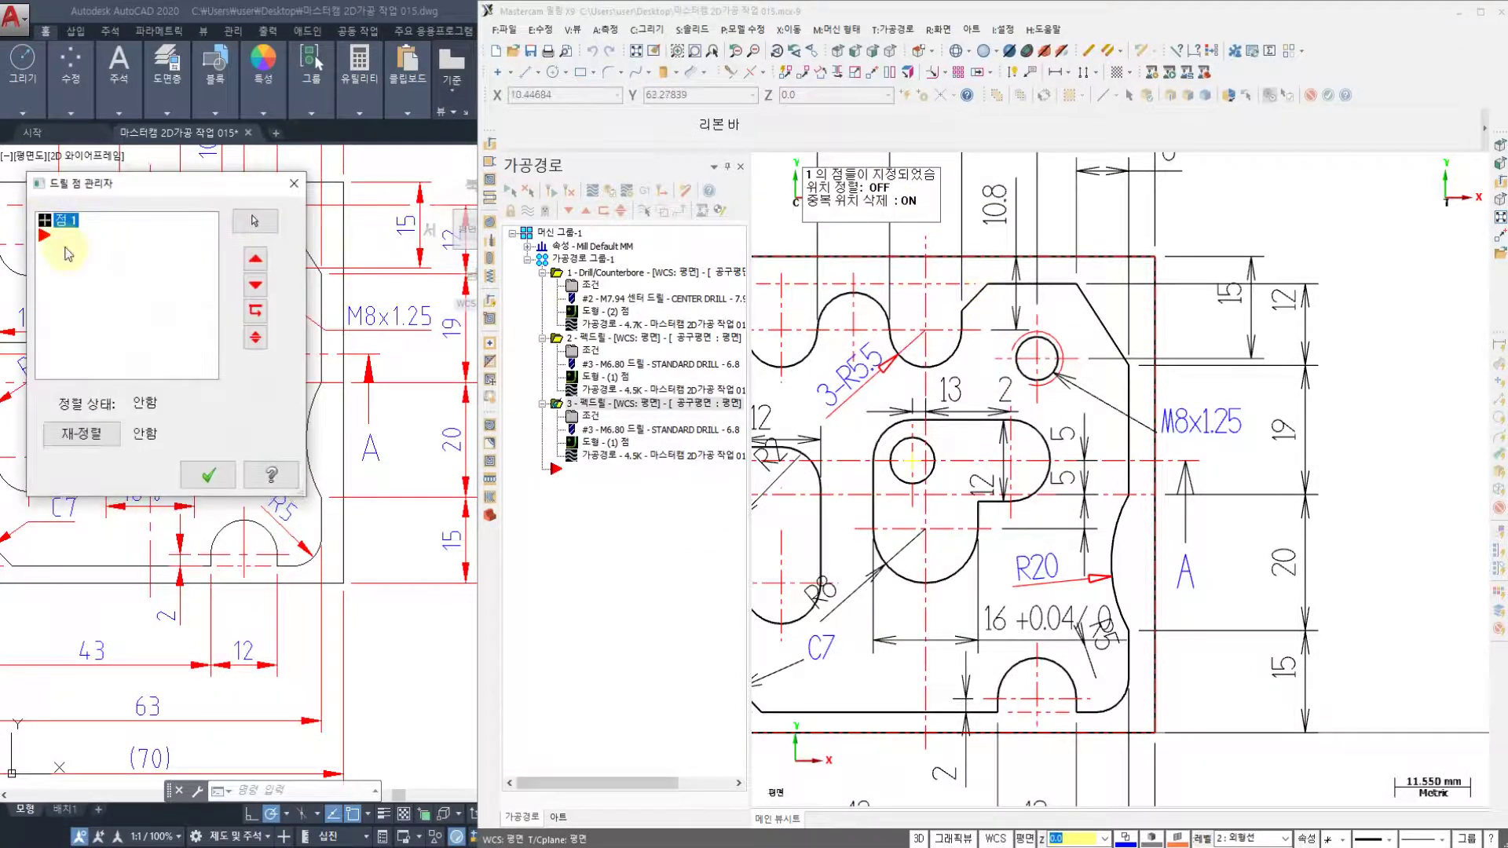
- Reselect all of the copied operation's drill points by entity, using the M8x1.25 hole circle, and accept the point list
right_click(67, 221)
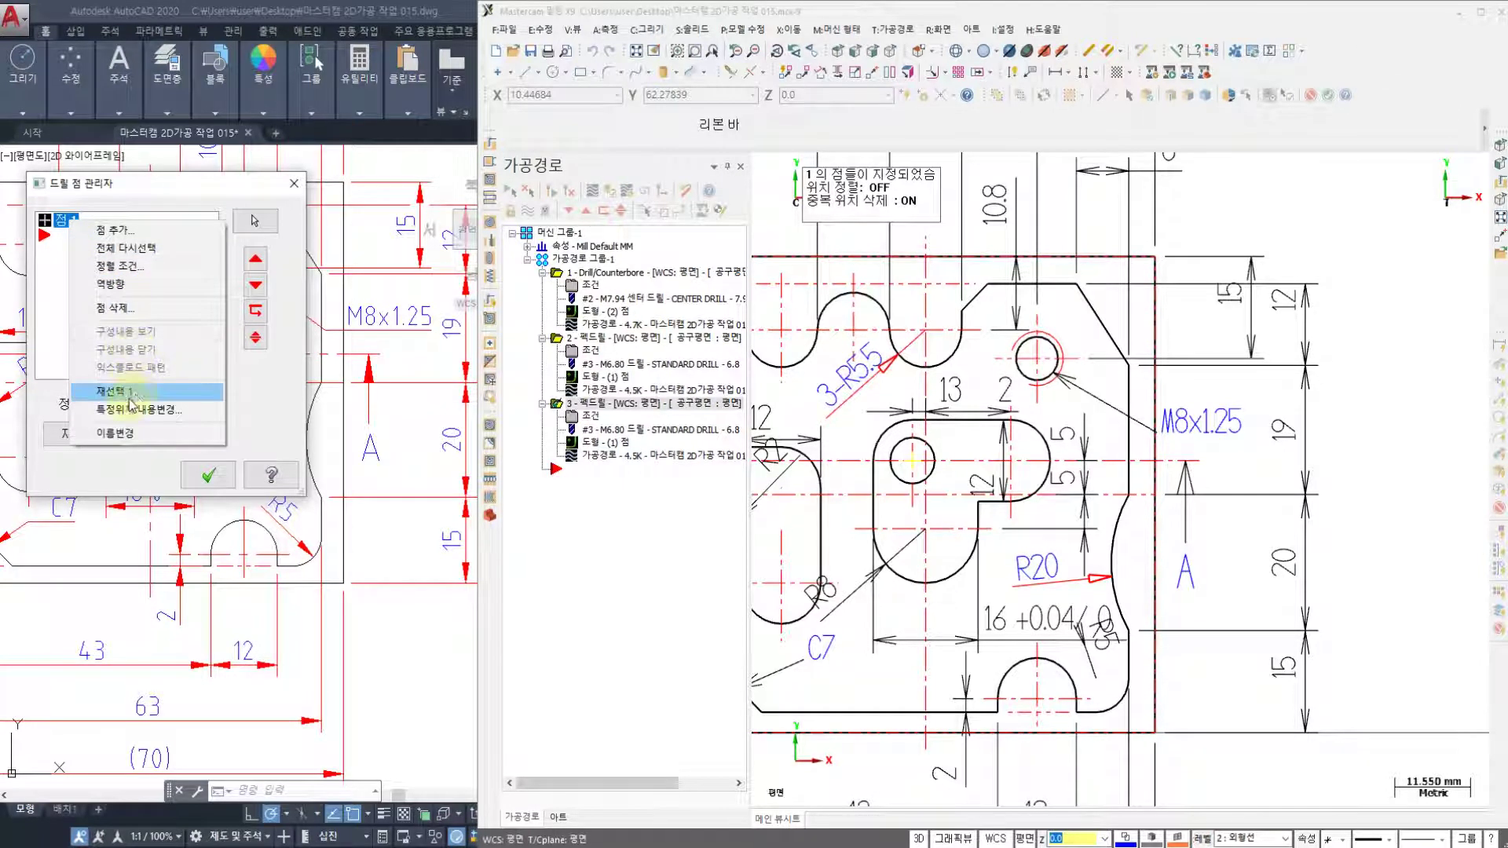
left_click(125, 249)
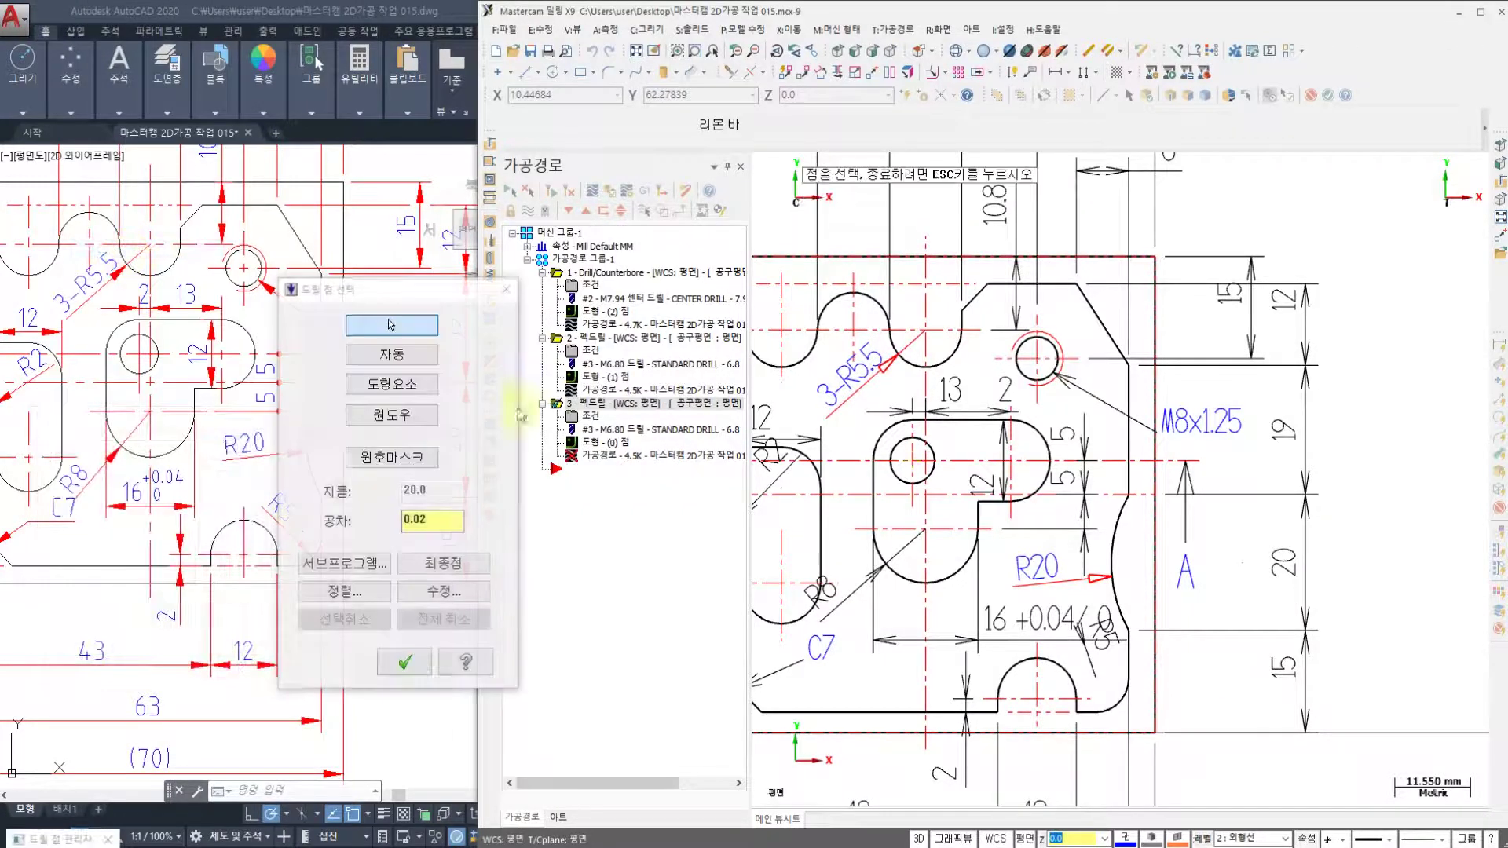
left_click(407, 384)
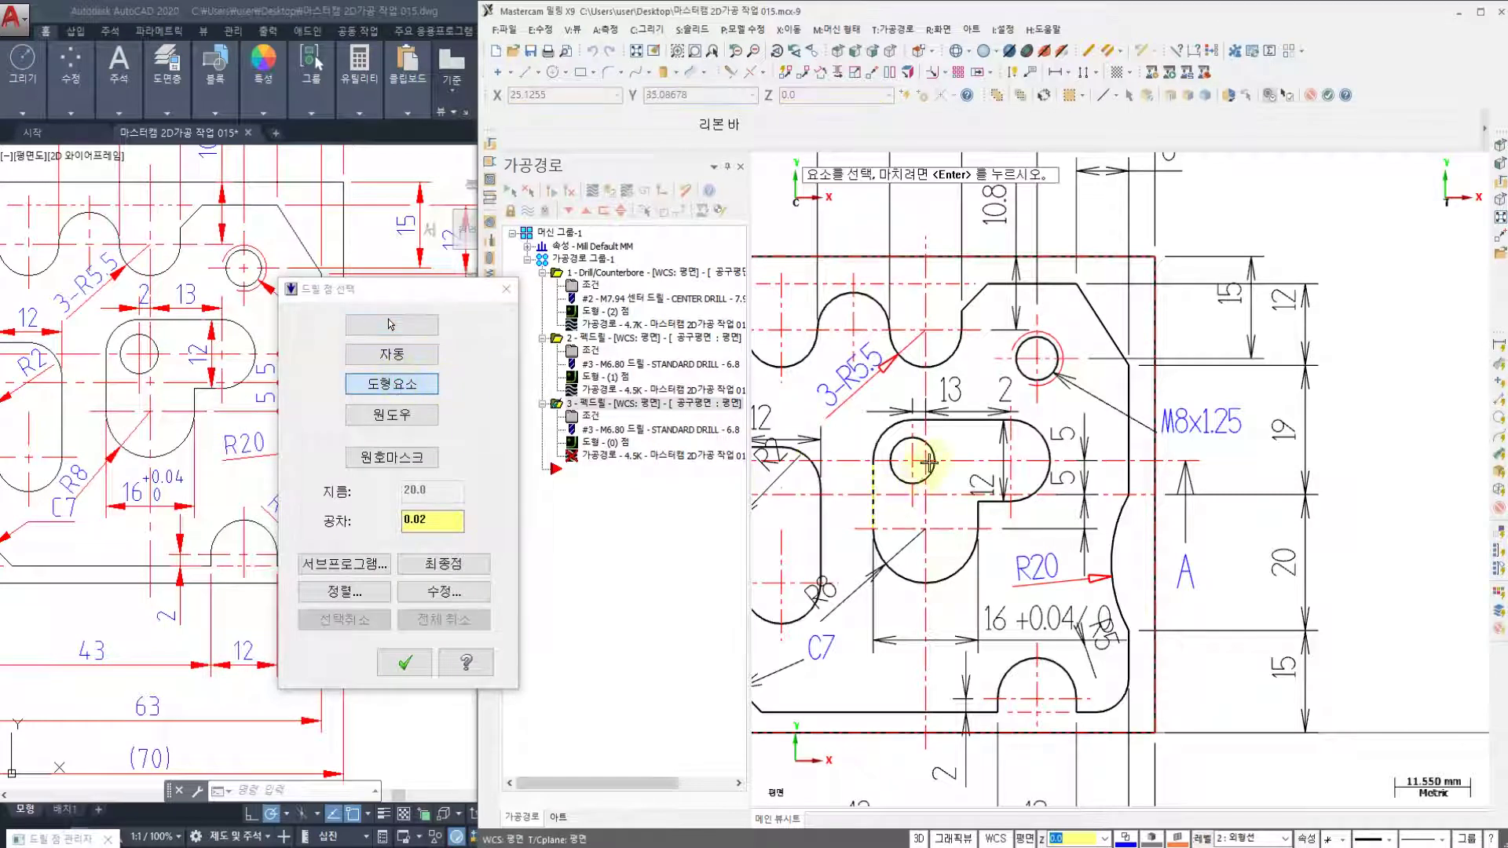
left_click(1021, 380)
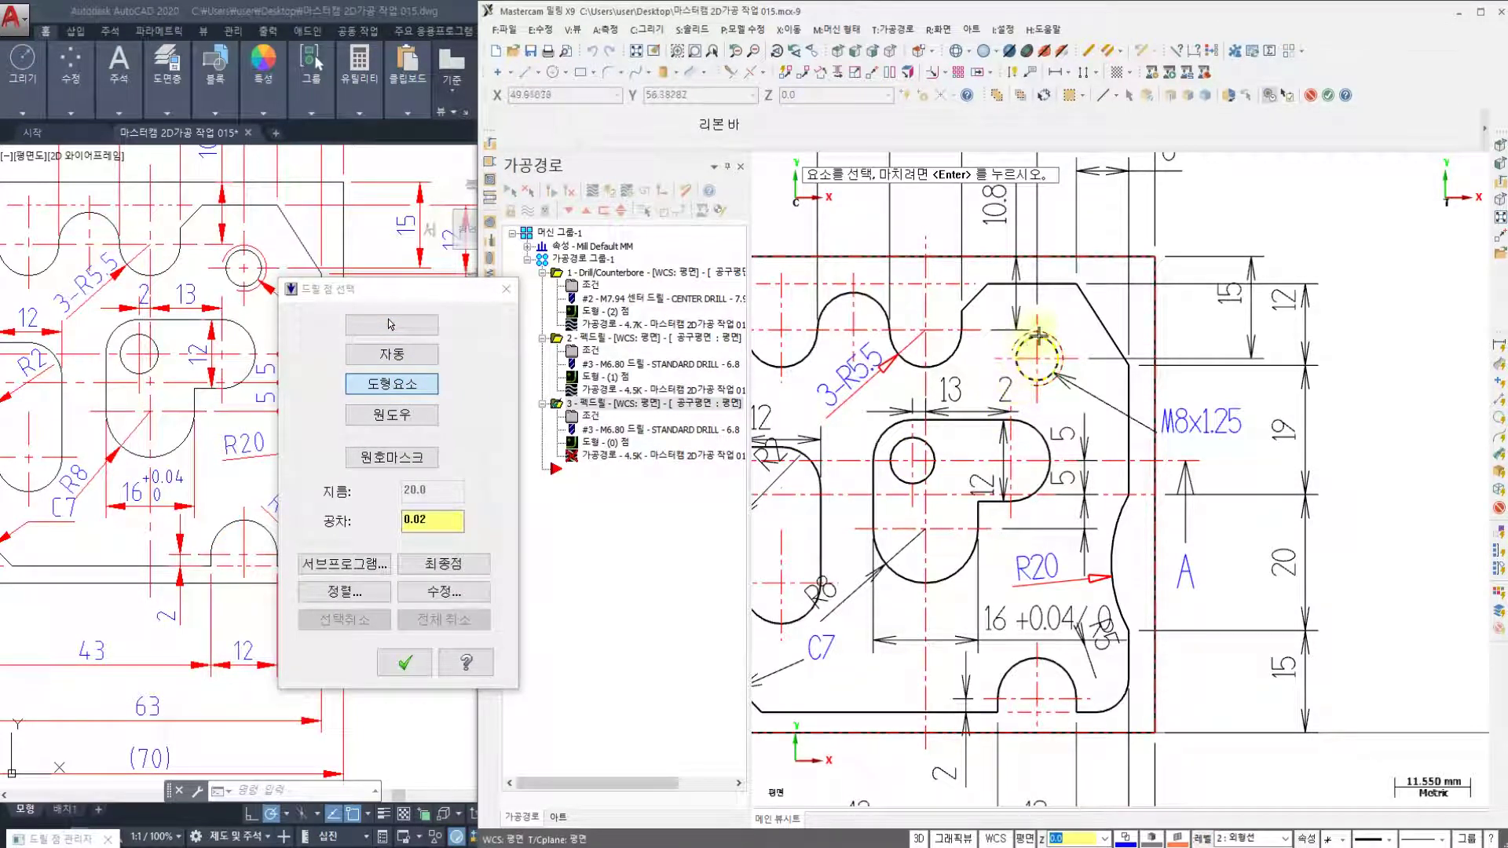
left_click(397, 663)
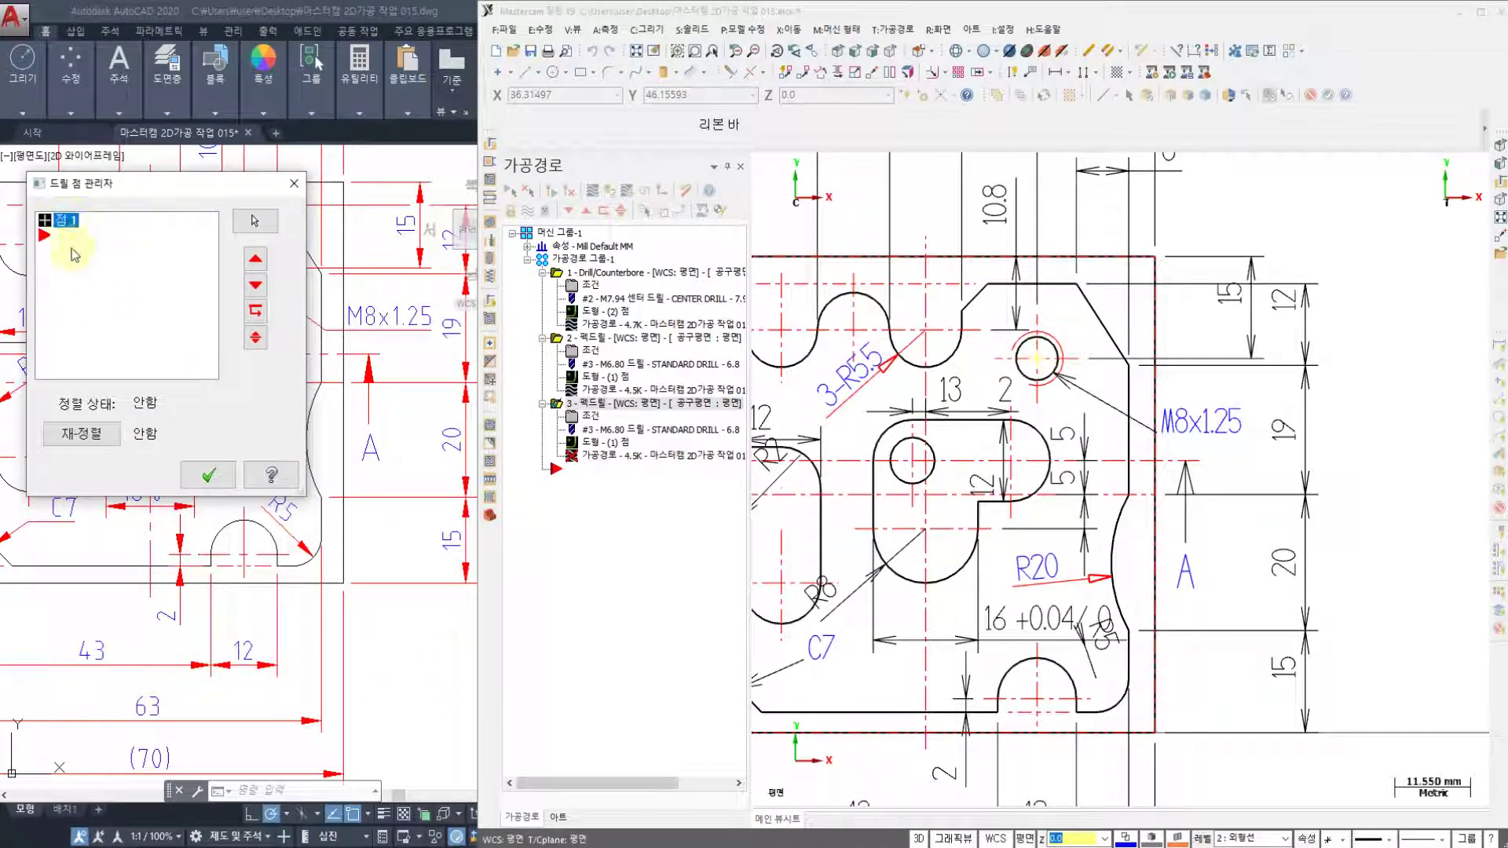
left_click(209, 476)
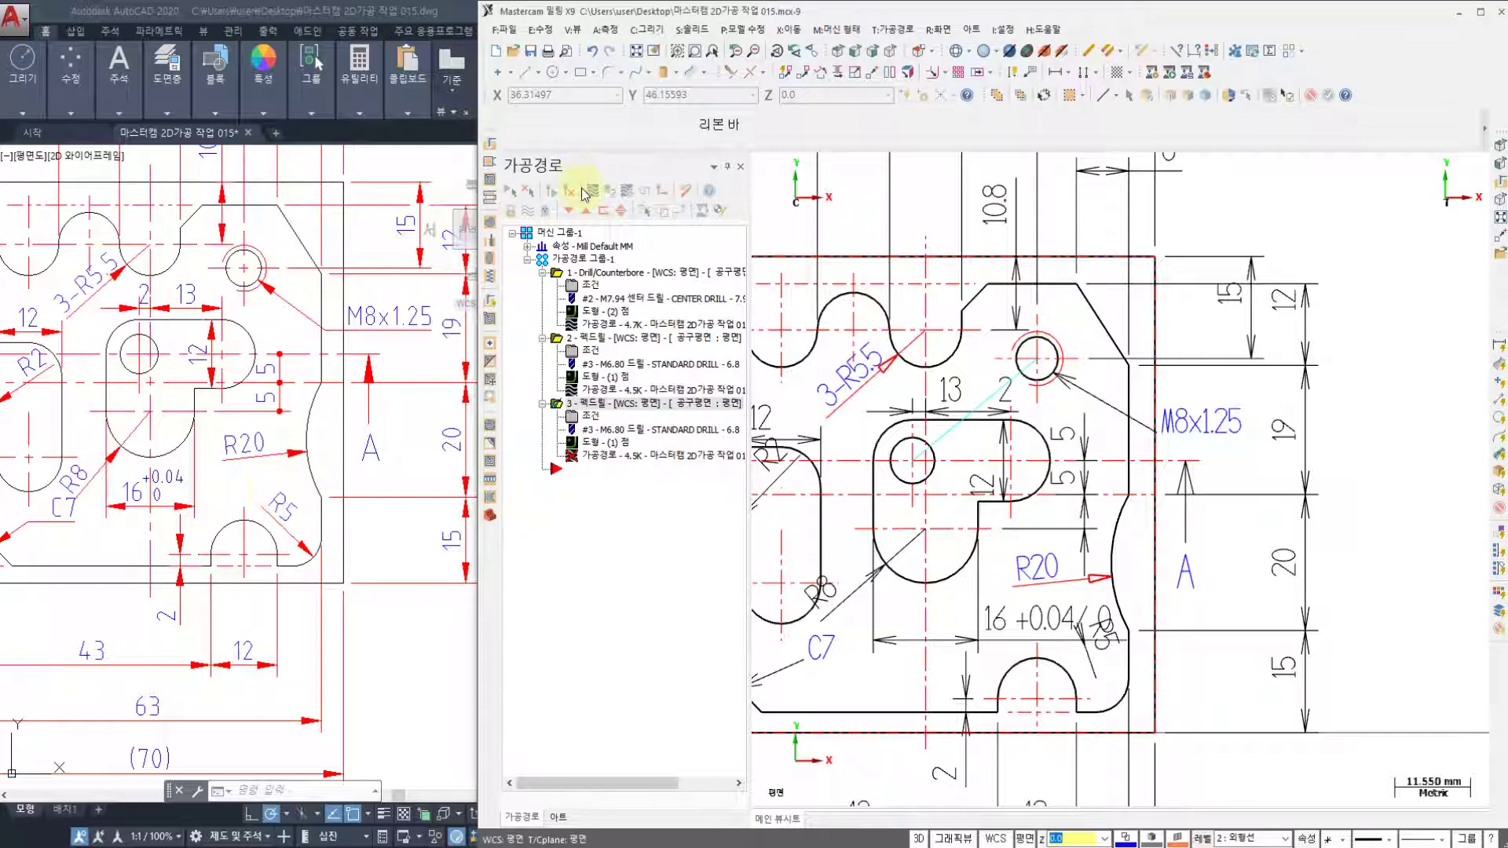
- Regenerate the copied peck drill's toolpath for the M8x1.25 hole and play its backplot
left_click(569, 192)
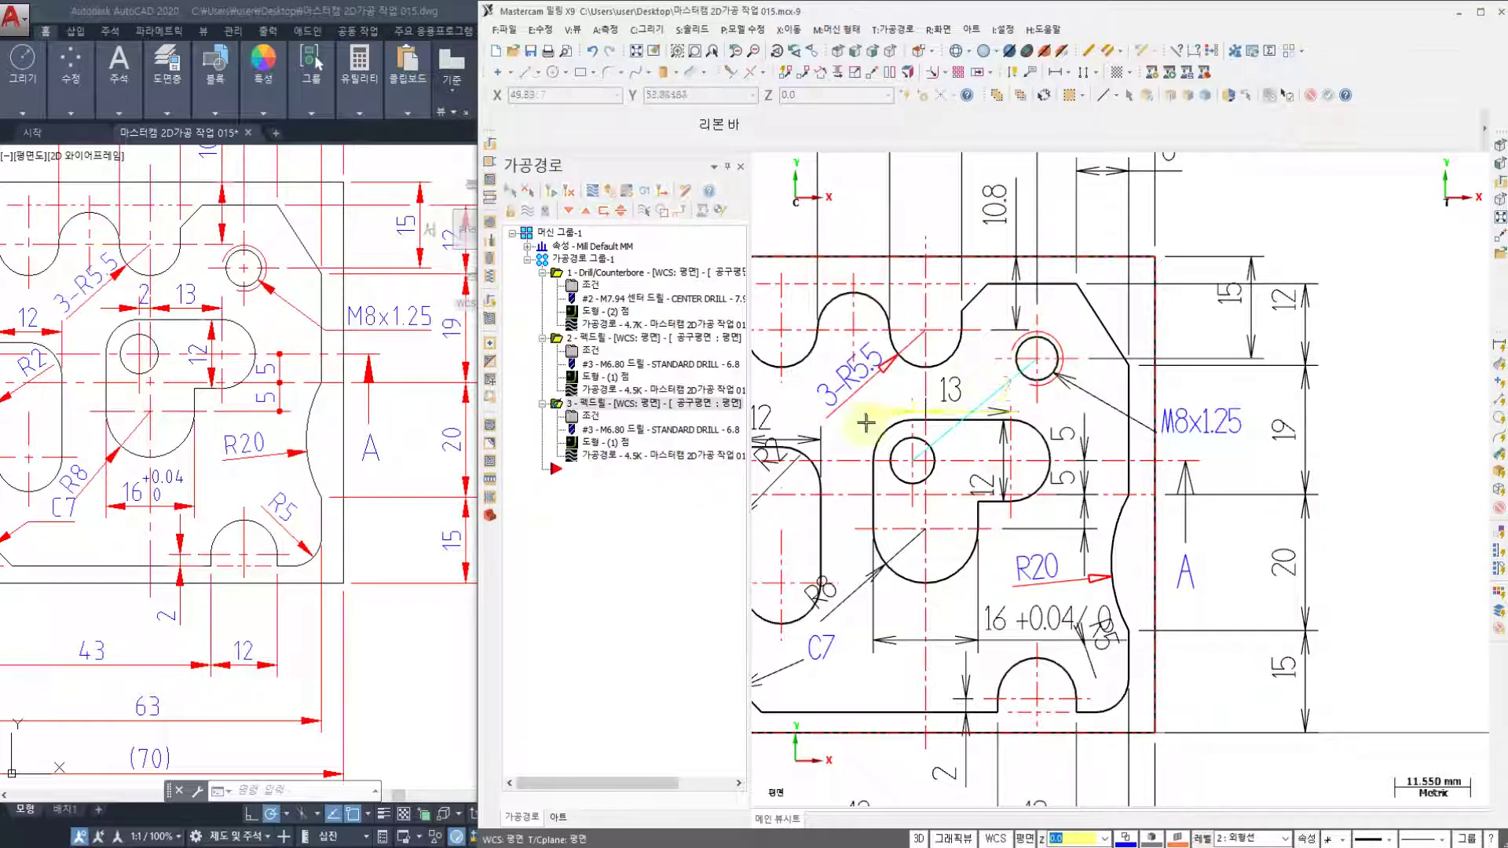
left_click(596, 193)
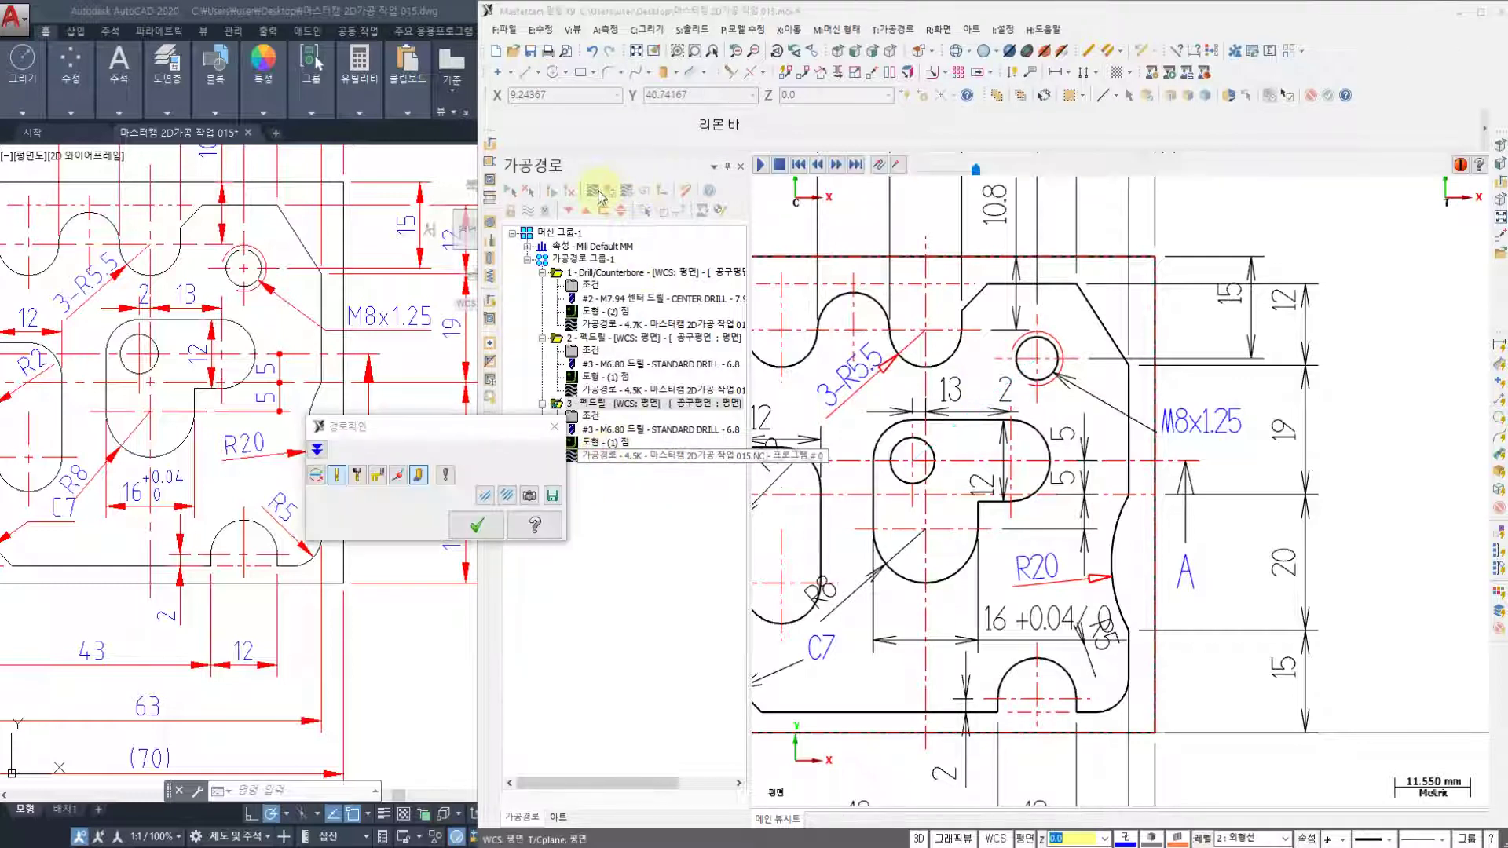
left_click(761, 166)
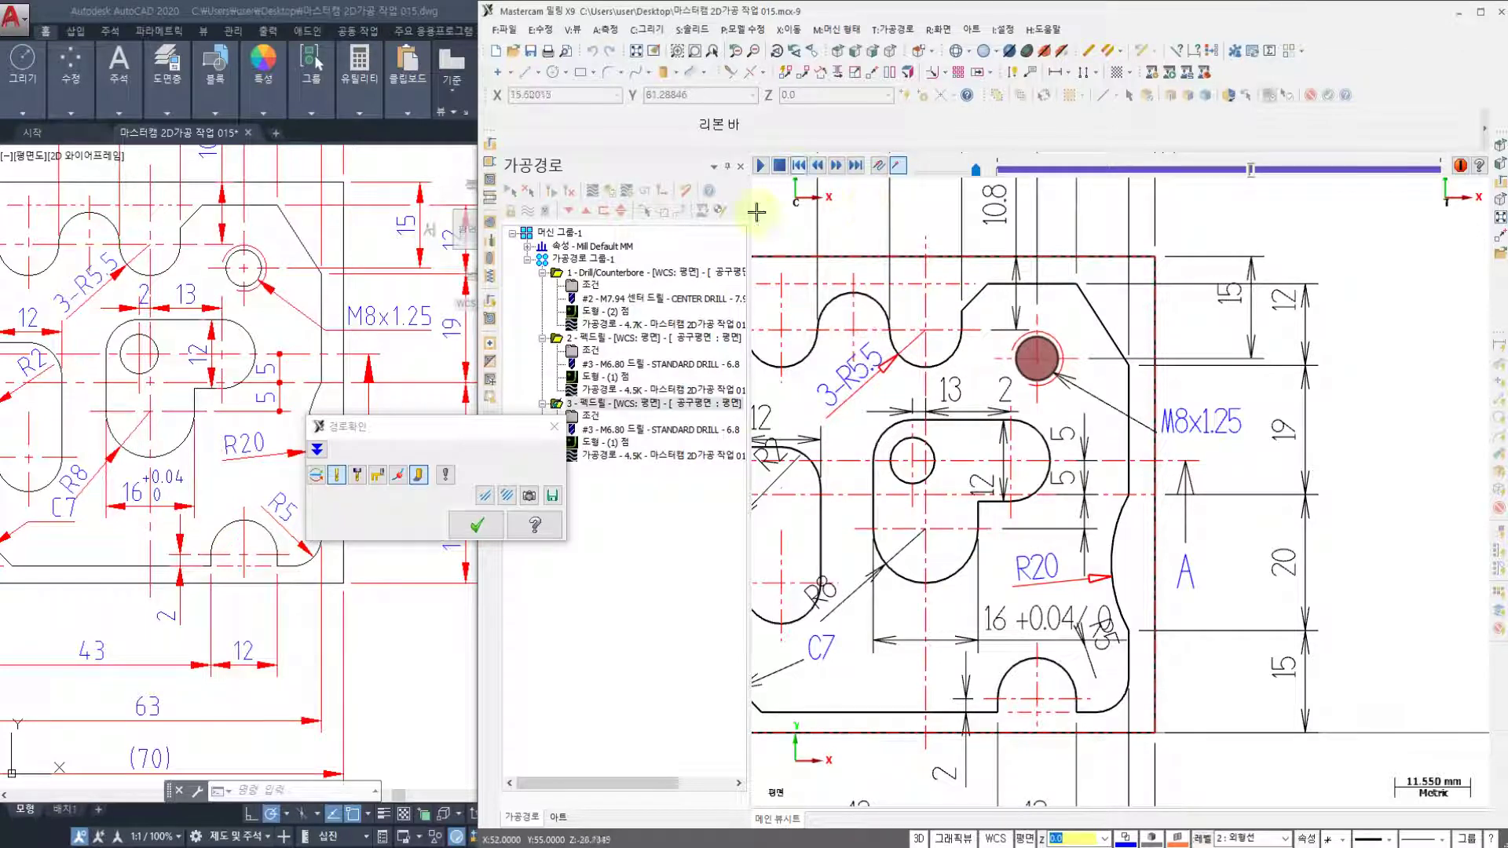
scroll(1037, 338, "up", 3)
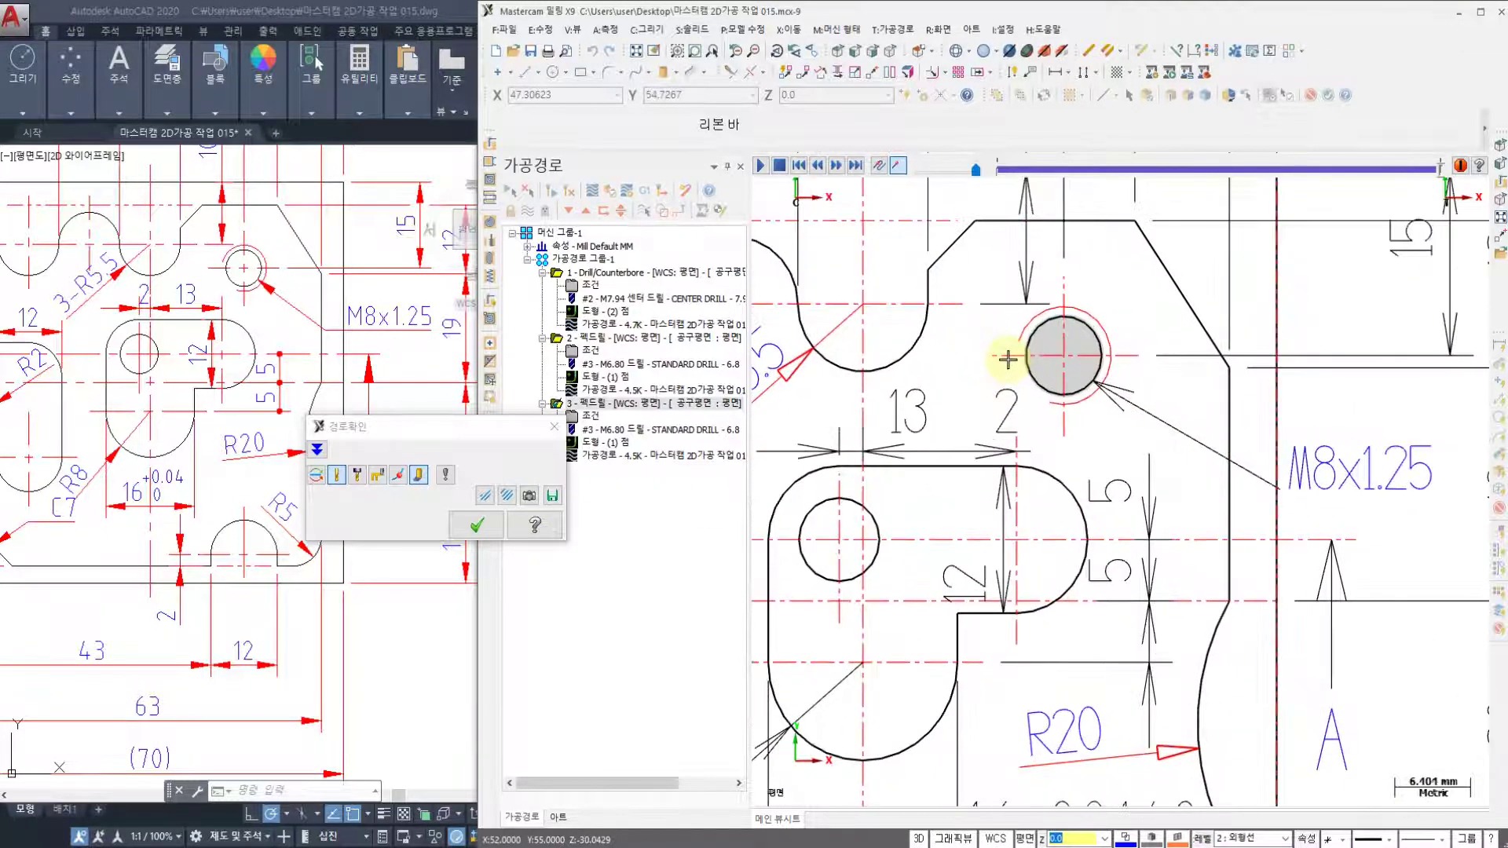
left_click(477, 525)
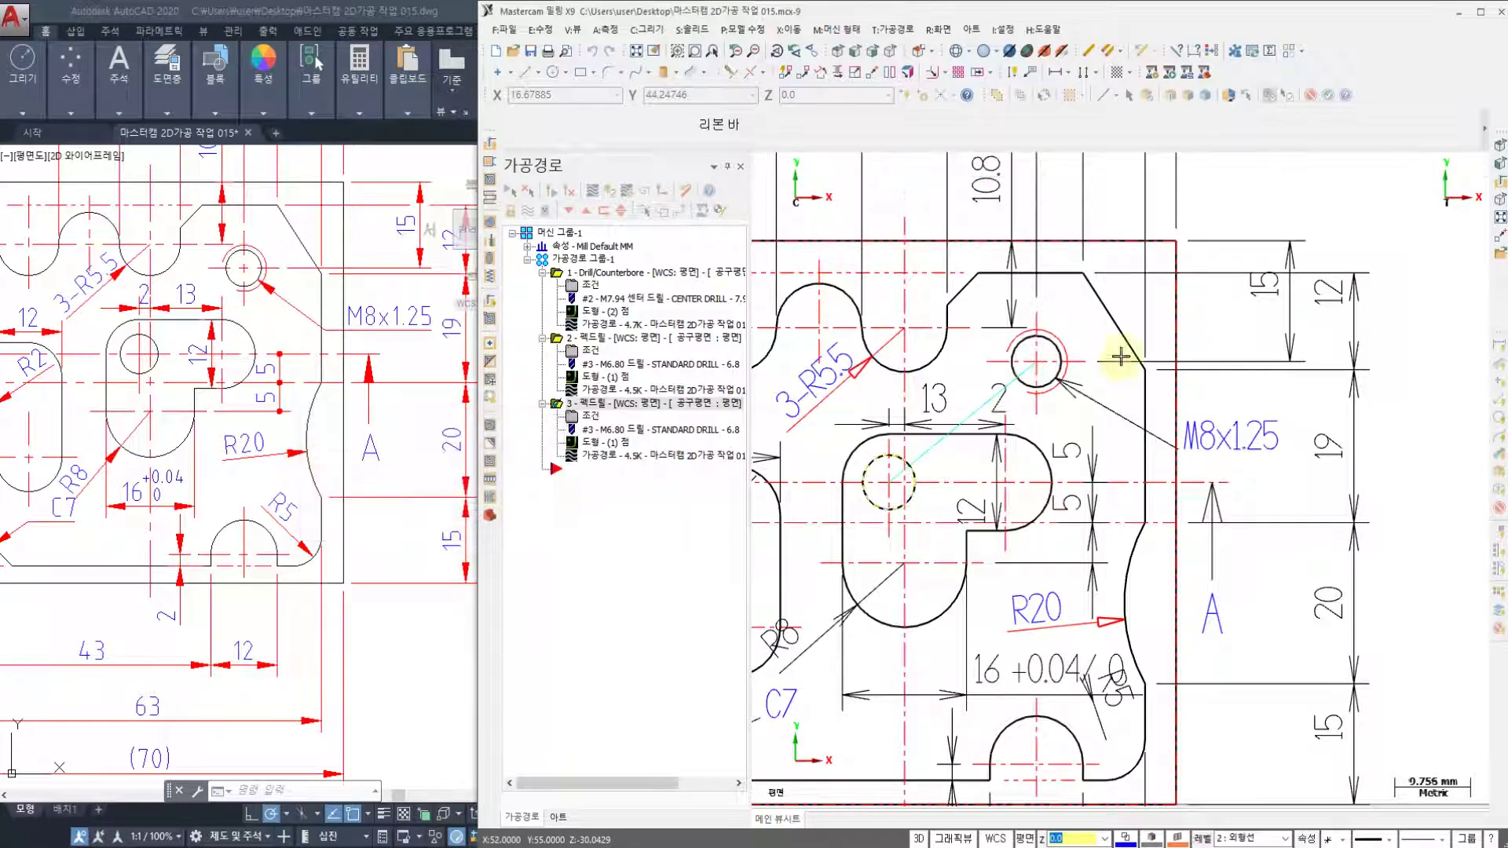
- Switch to the Notepad work notes, review the center drilling and drilling entries in the process list, and return to Mastercam
scroll(1100, 306, "down", 2)
left_click(795, 847)
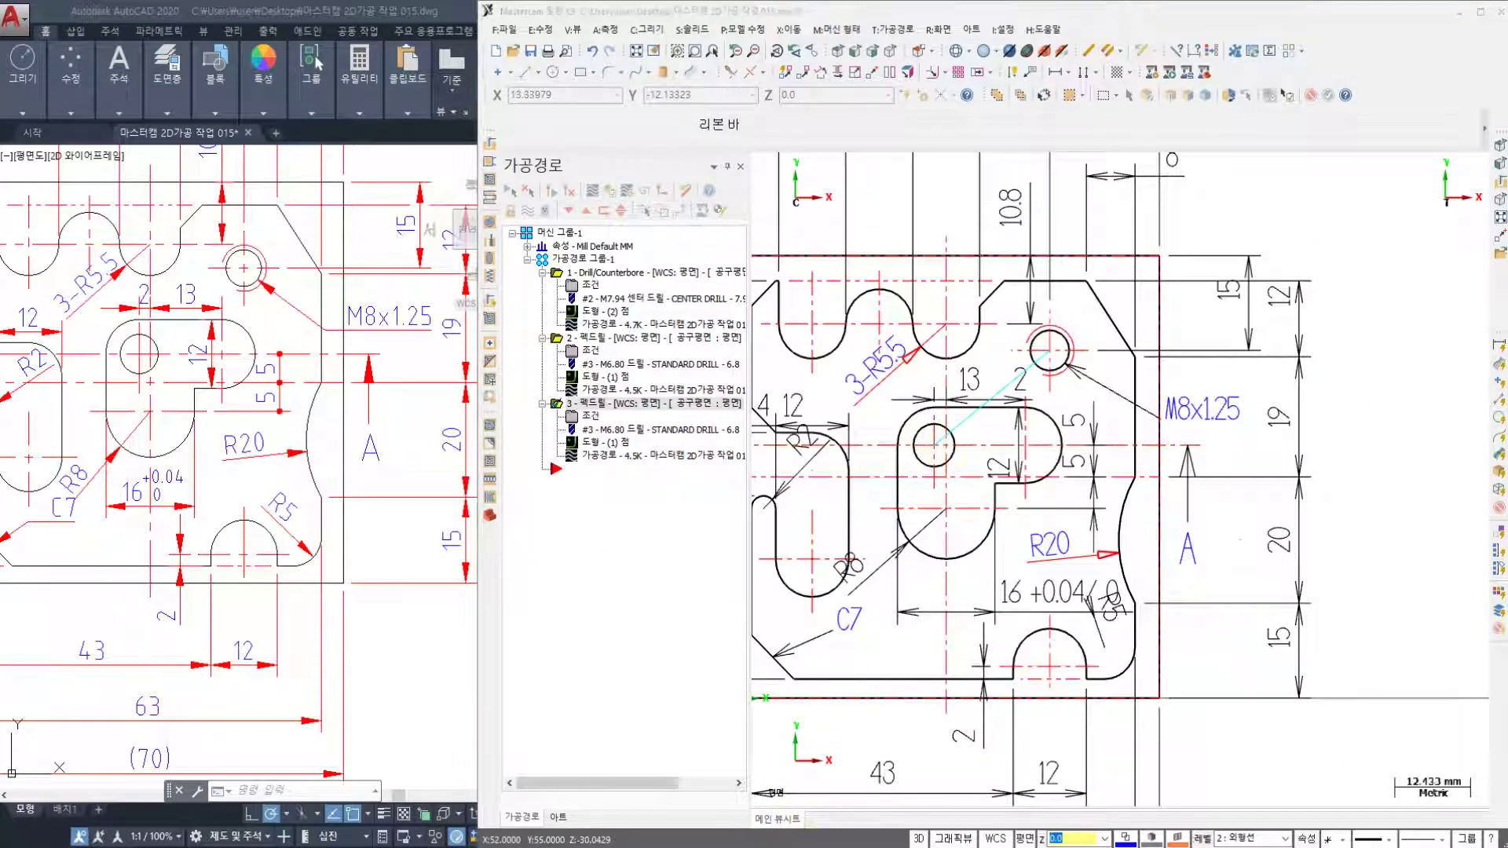
scroll(180, 243, "up", 2)
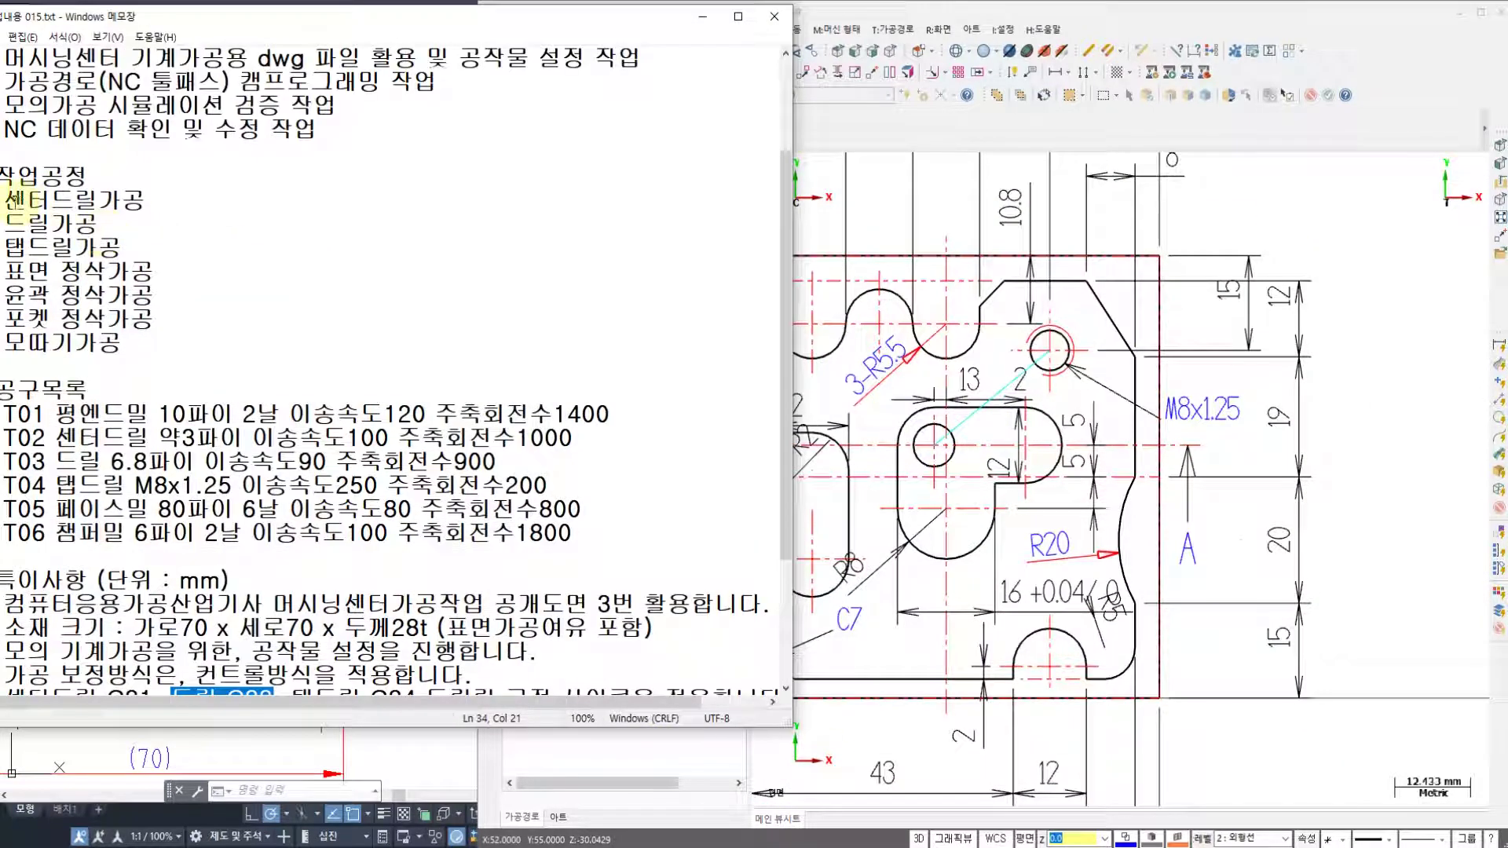
left_click(78, 228)
left_click_drag(108, 229, 11, 211)
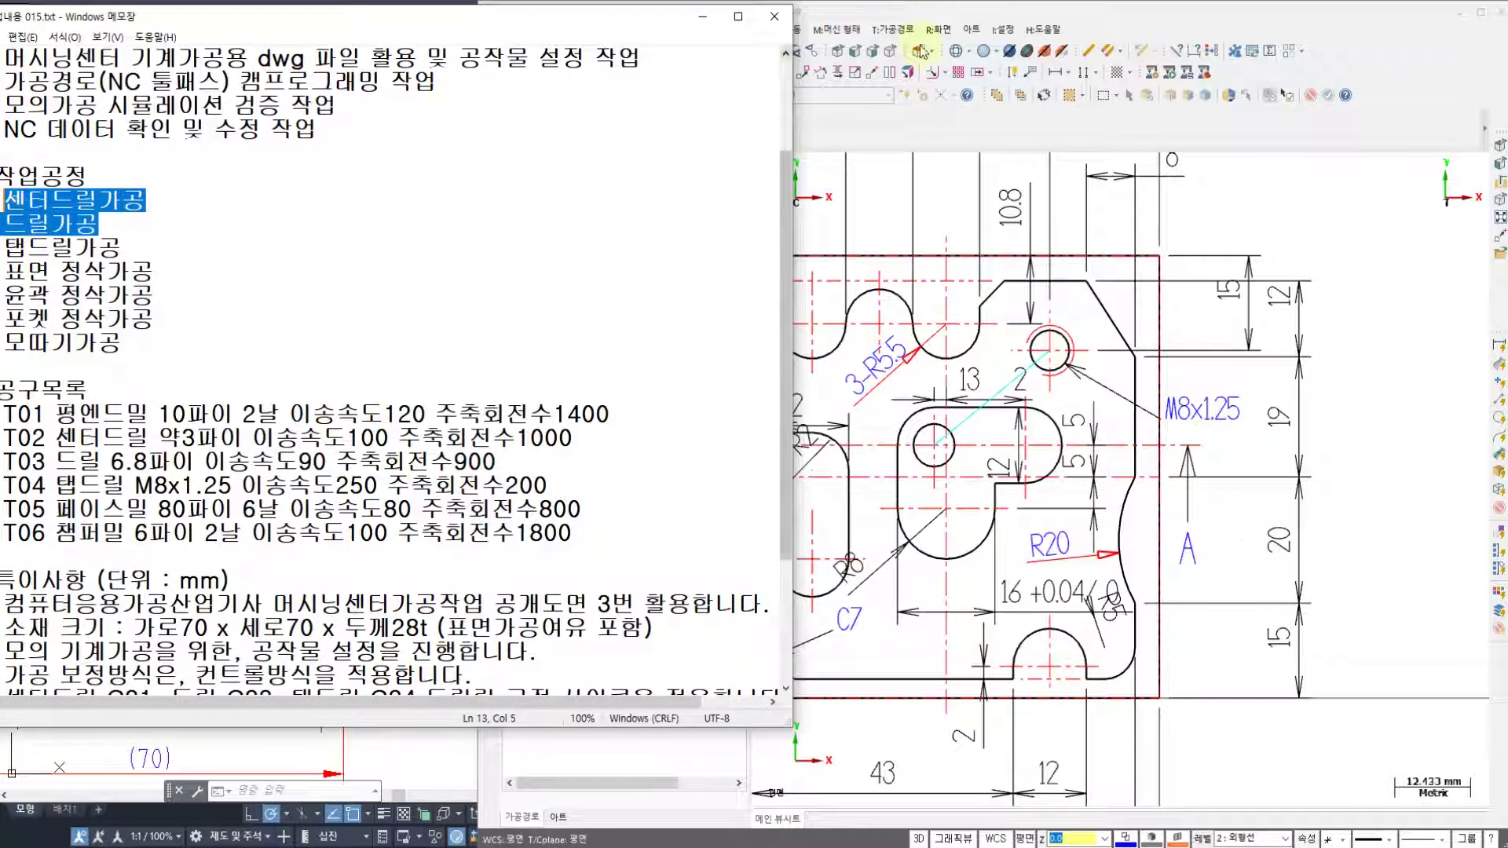
left_click(962, 11)
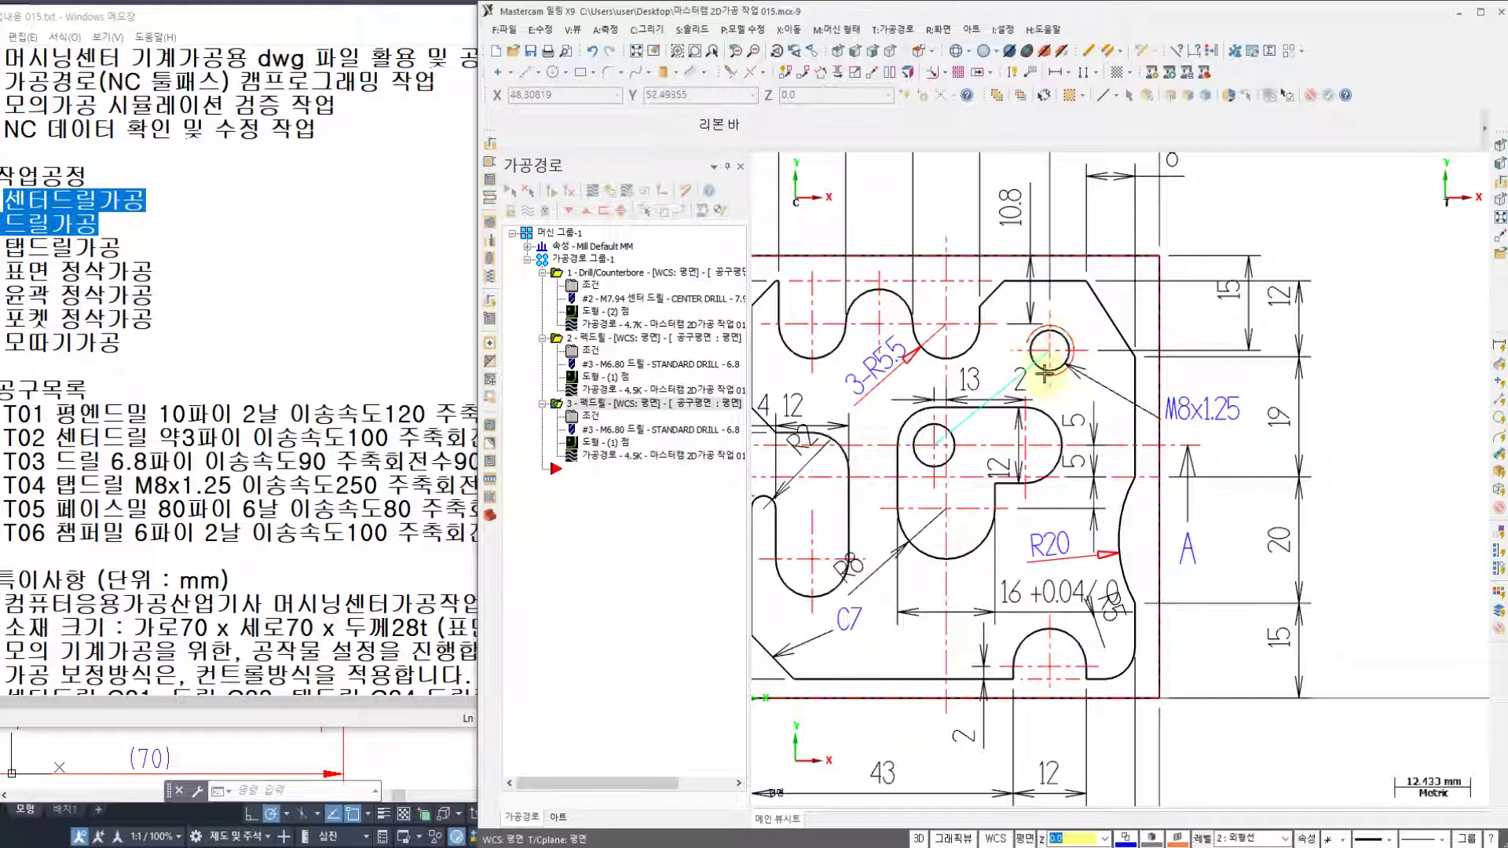
- Inspect the depths of both drill toolpaths in the front view and return to the top view
right_click(1232, 228)
left_click(1319, 358)
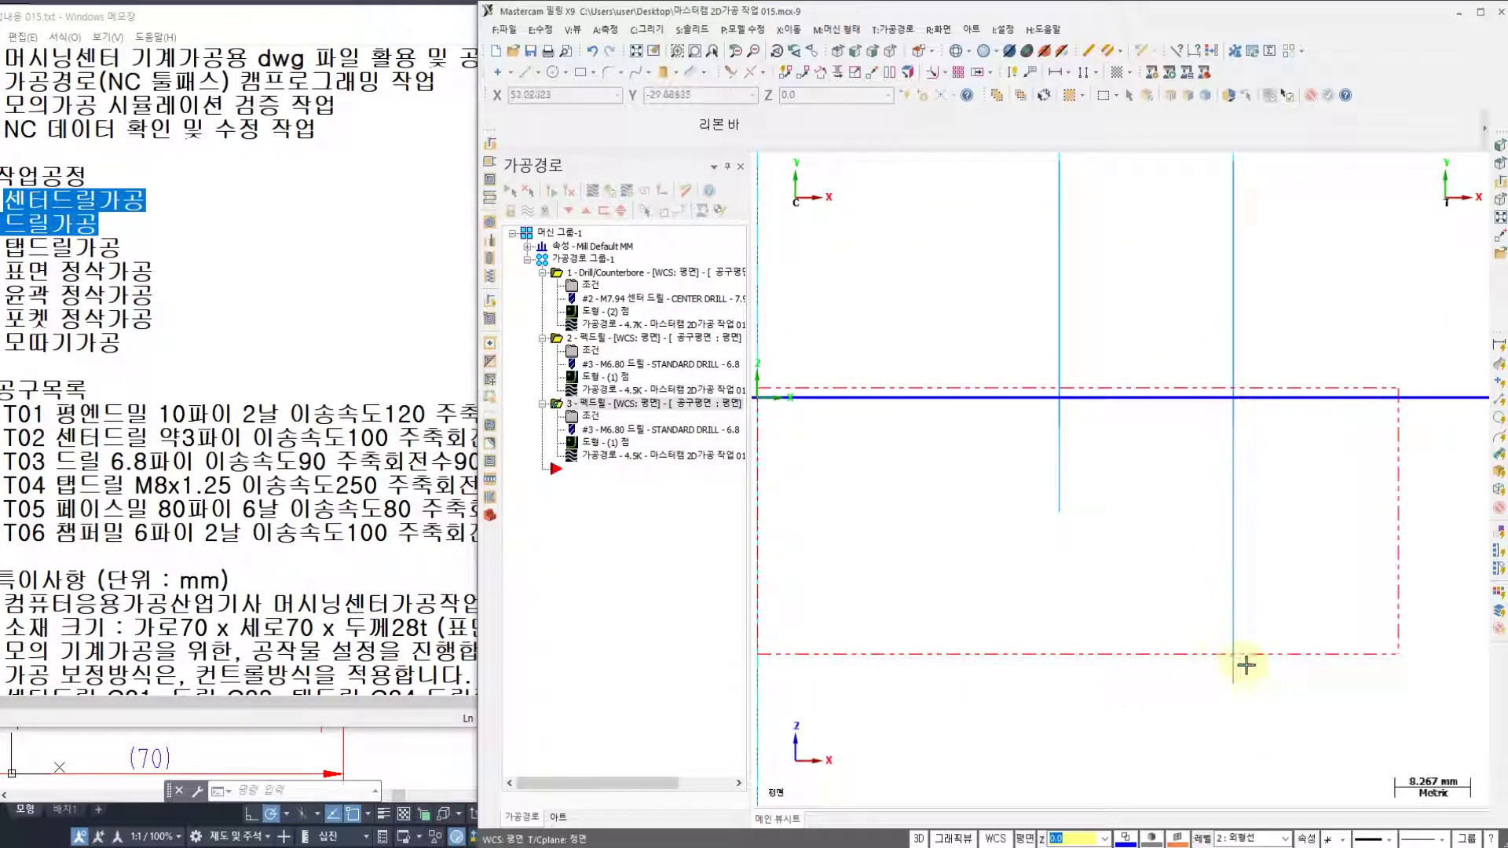
right_click(941, 285)
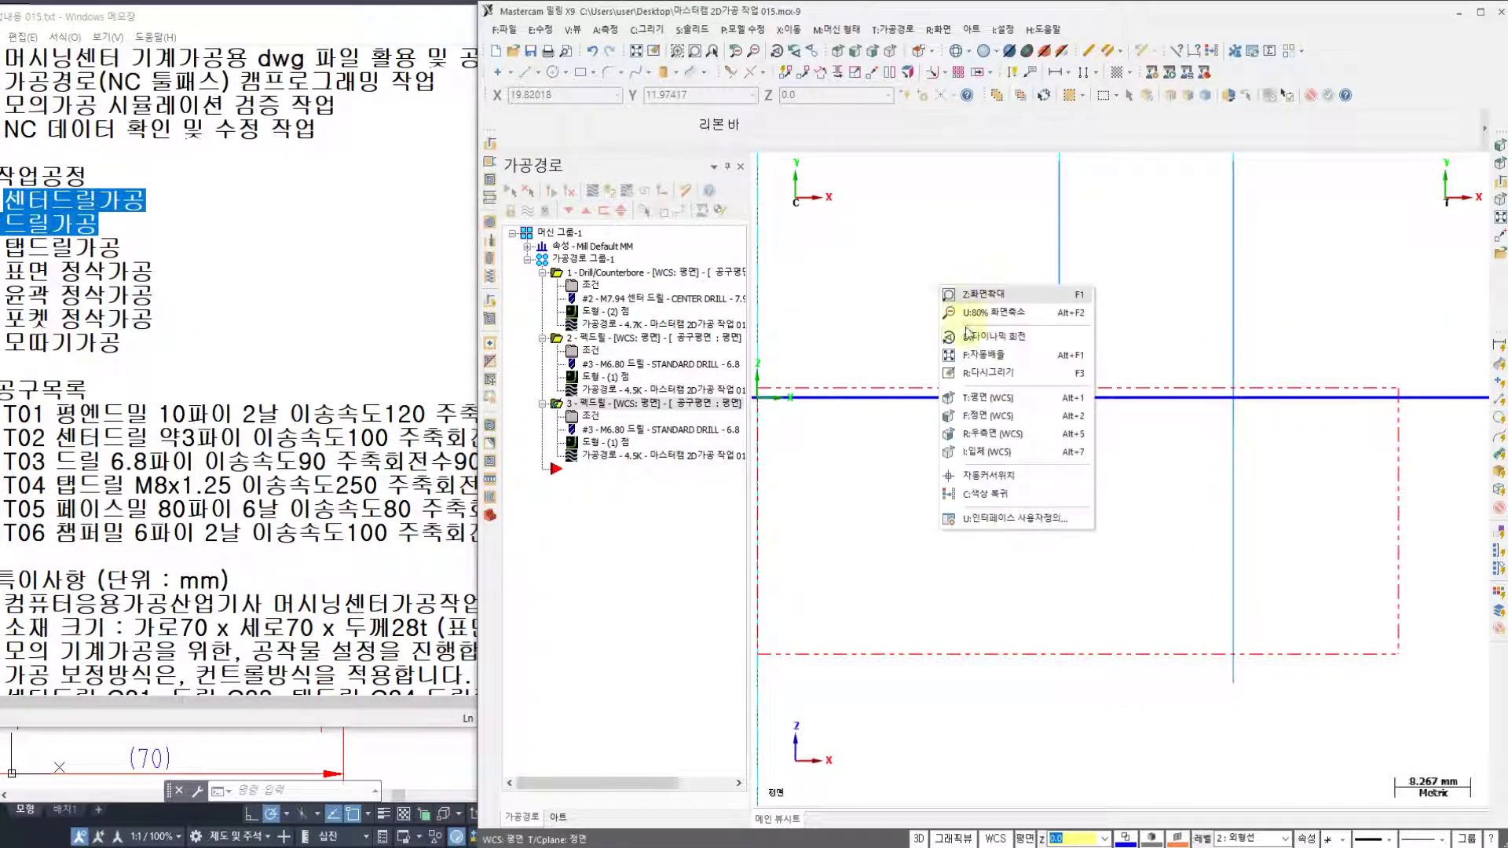
left_click(983, 397)
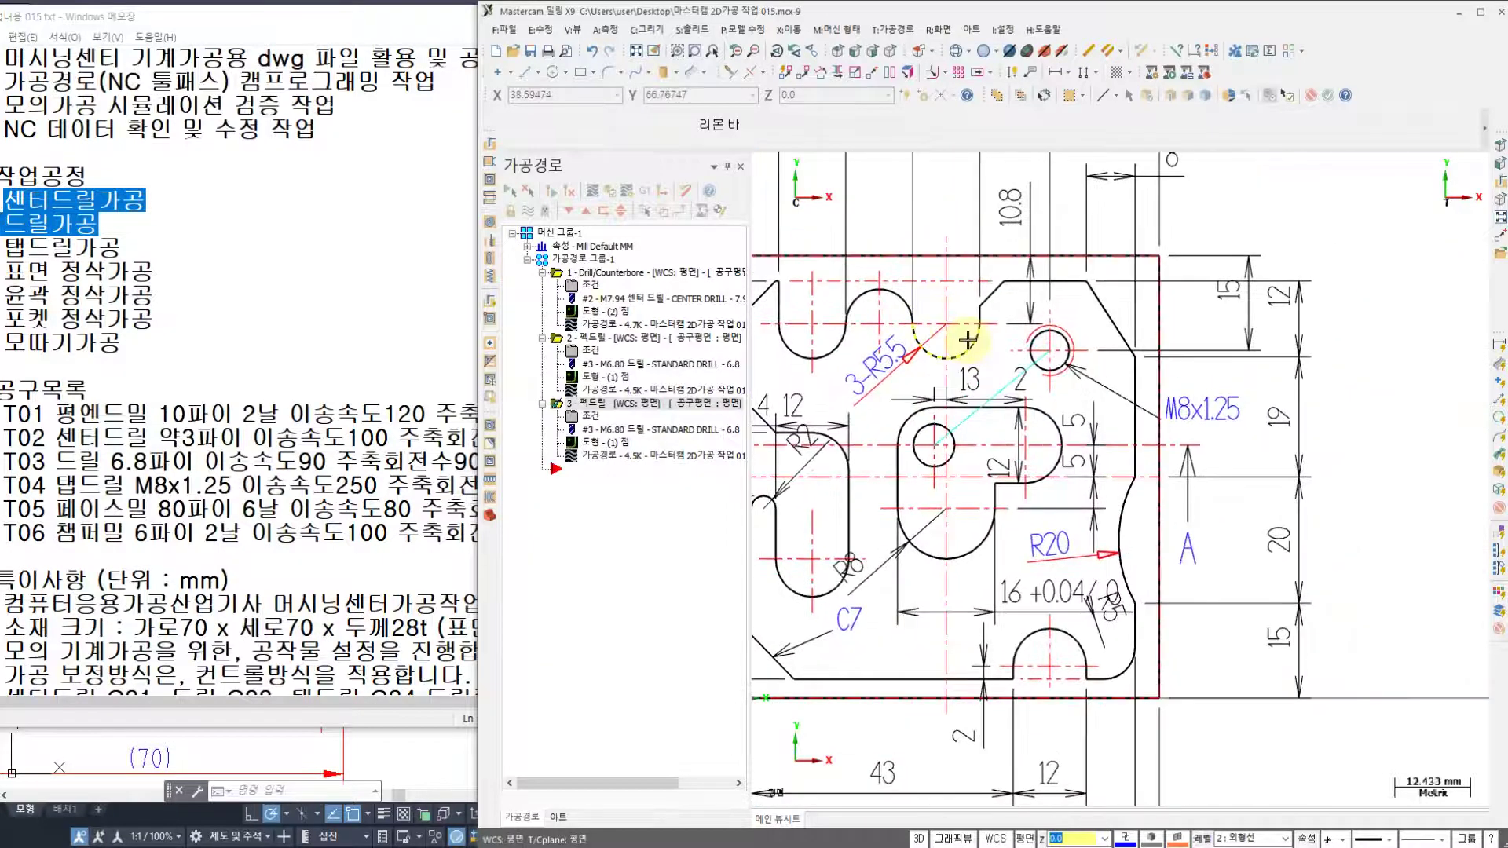
- Switch to the Notepad notes, examine the T04 tap drill's thread pitch, feed rate and spindle speed, and return to Mastercam
left_click(6, 248)
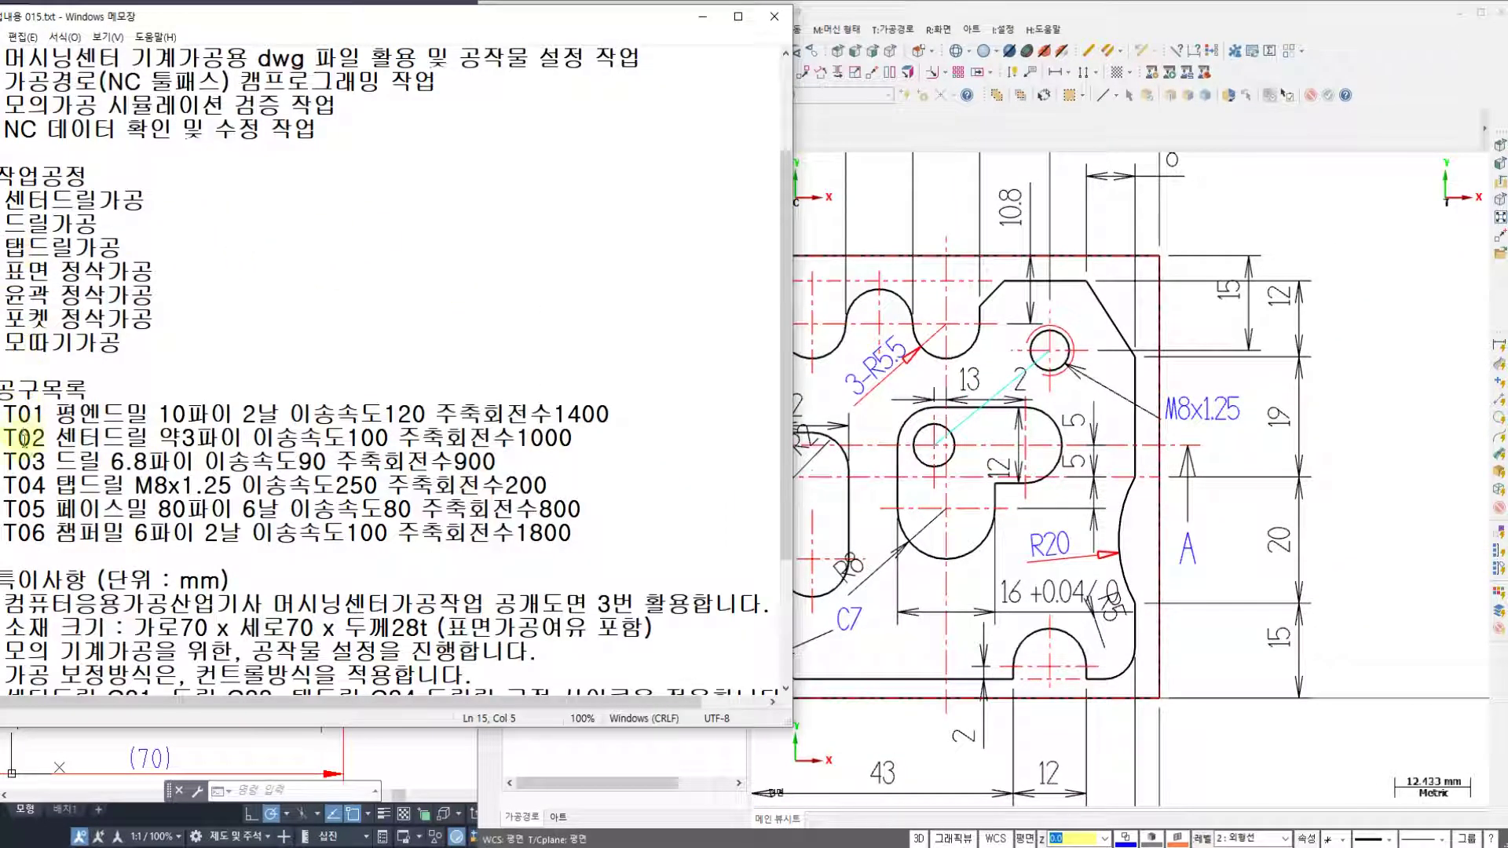
left_click(54, 493)
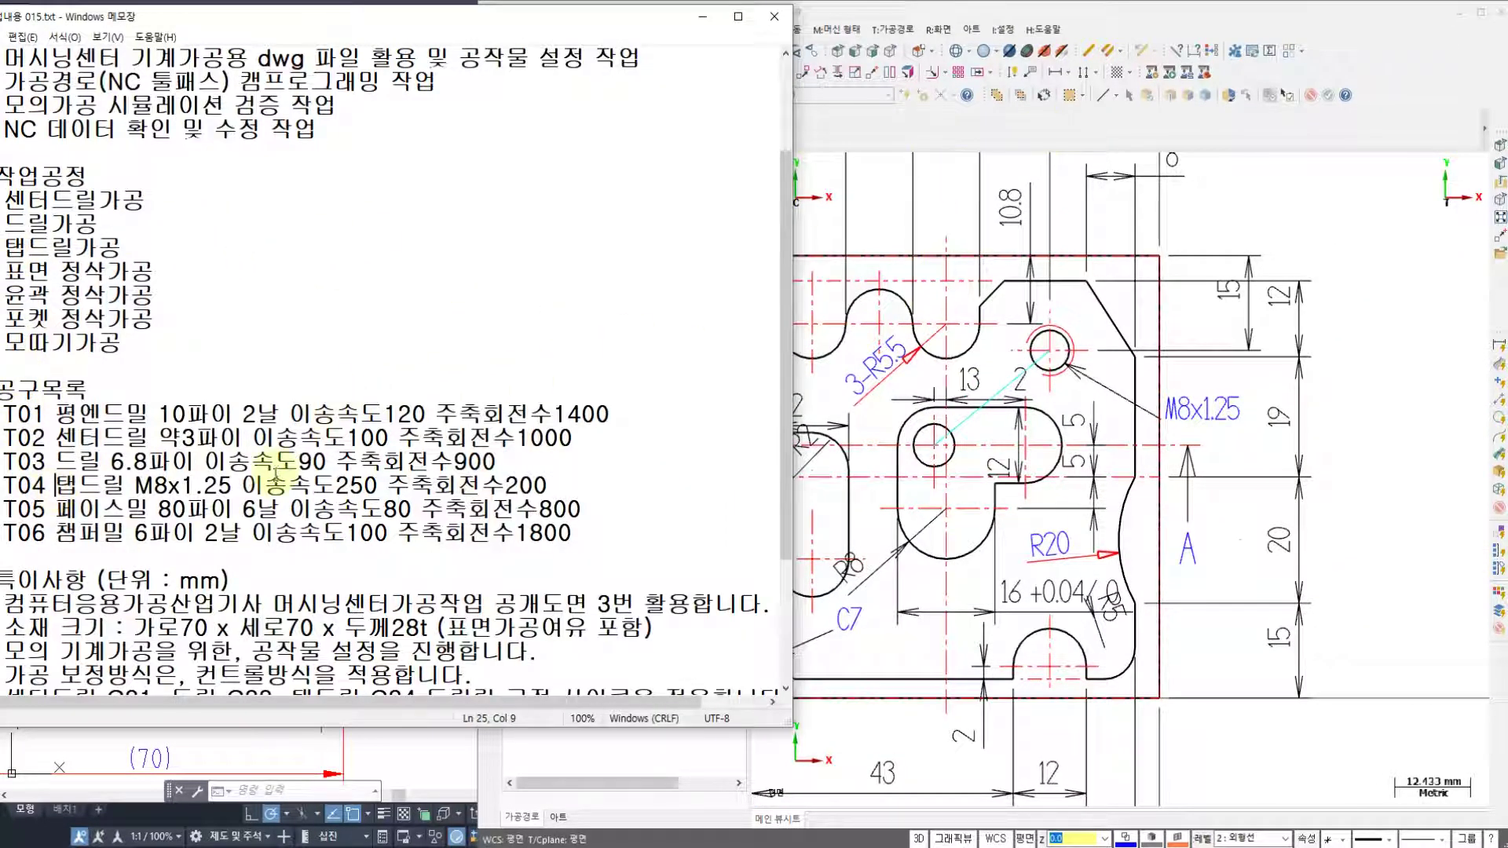
left_click_drag(392, 487, 547, 486)
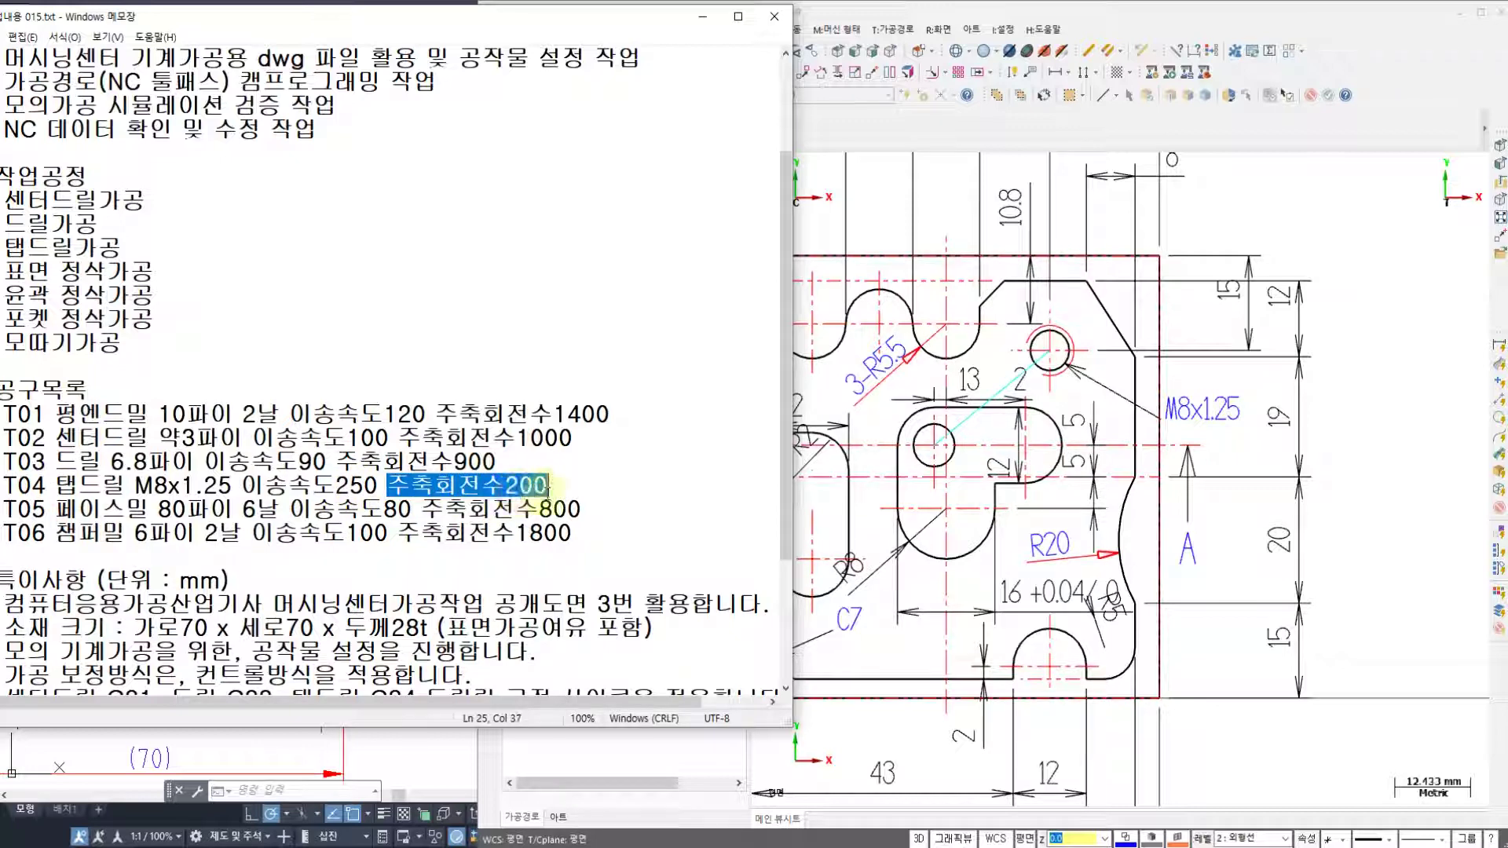
left_click(501, 488)
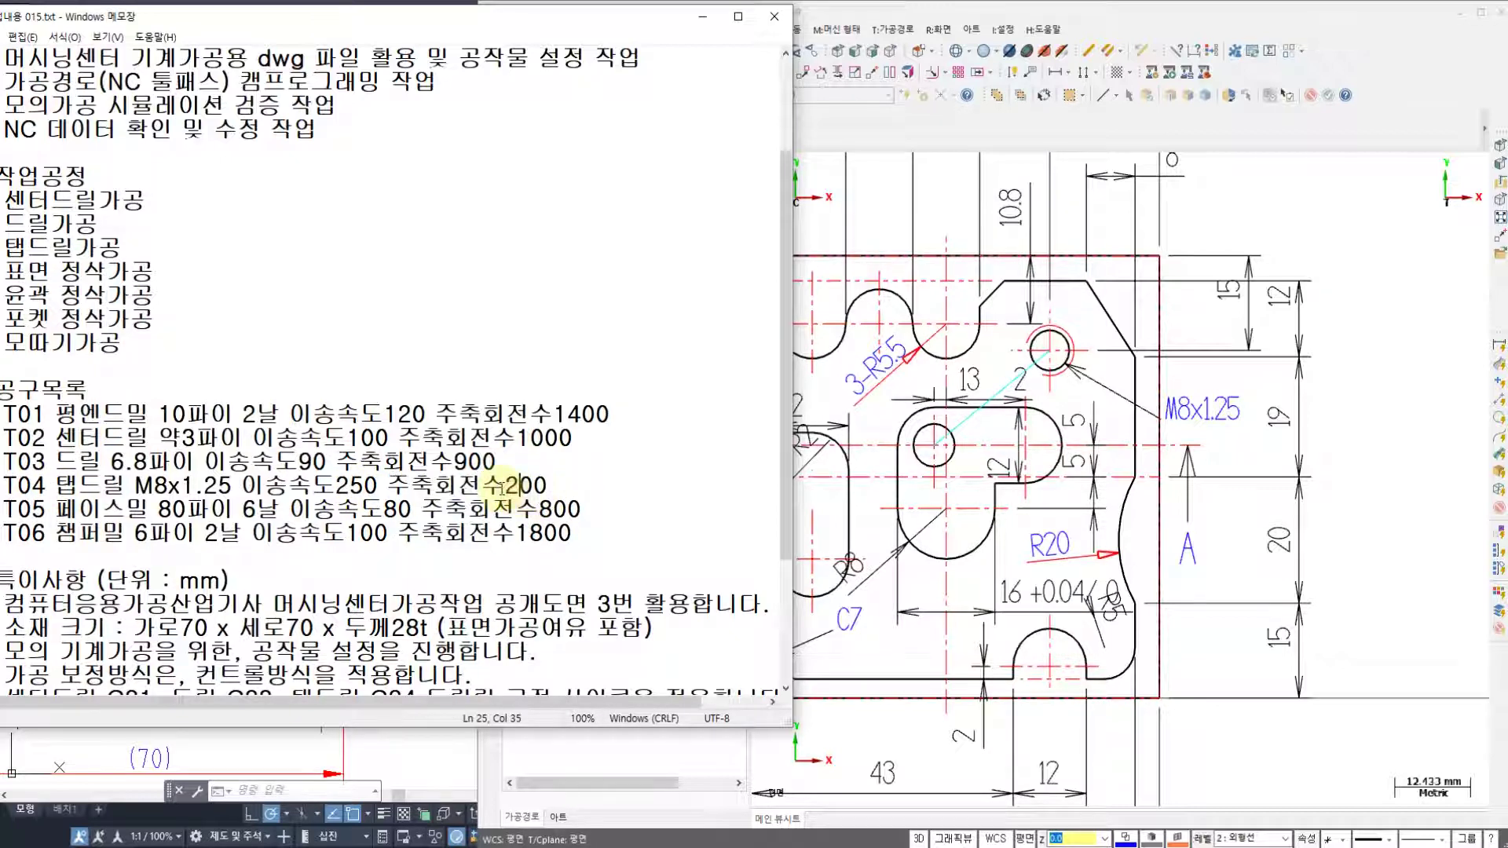
left_click_drag(505, 485, 547, 486)
left_click_drag(182, 485, 219, 486)
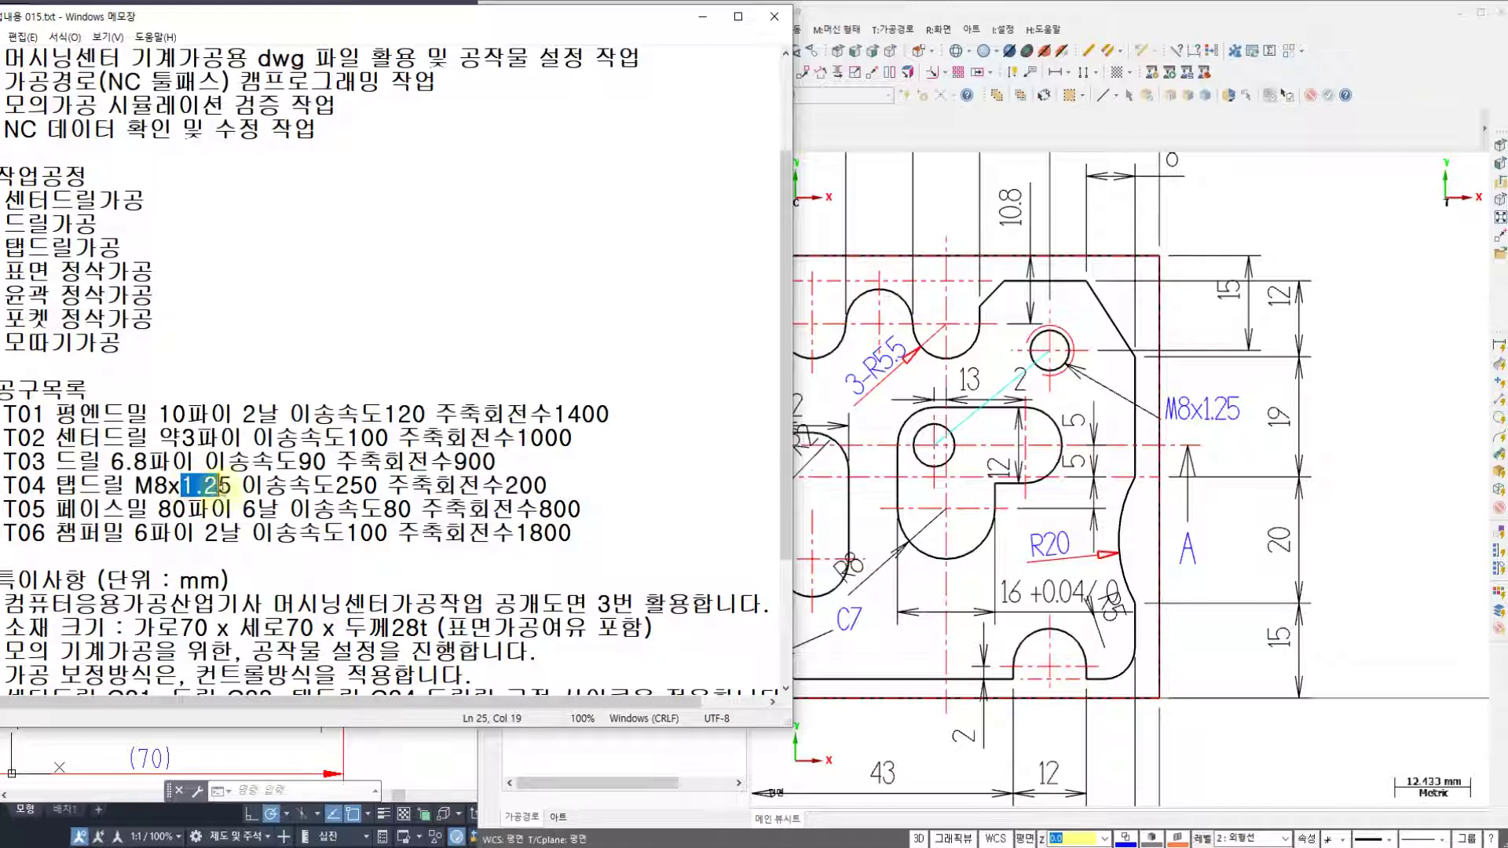
left_click_drag(336, 486, 364, 485)
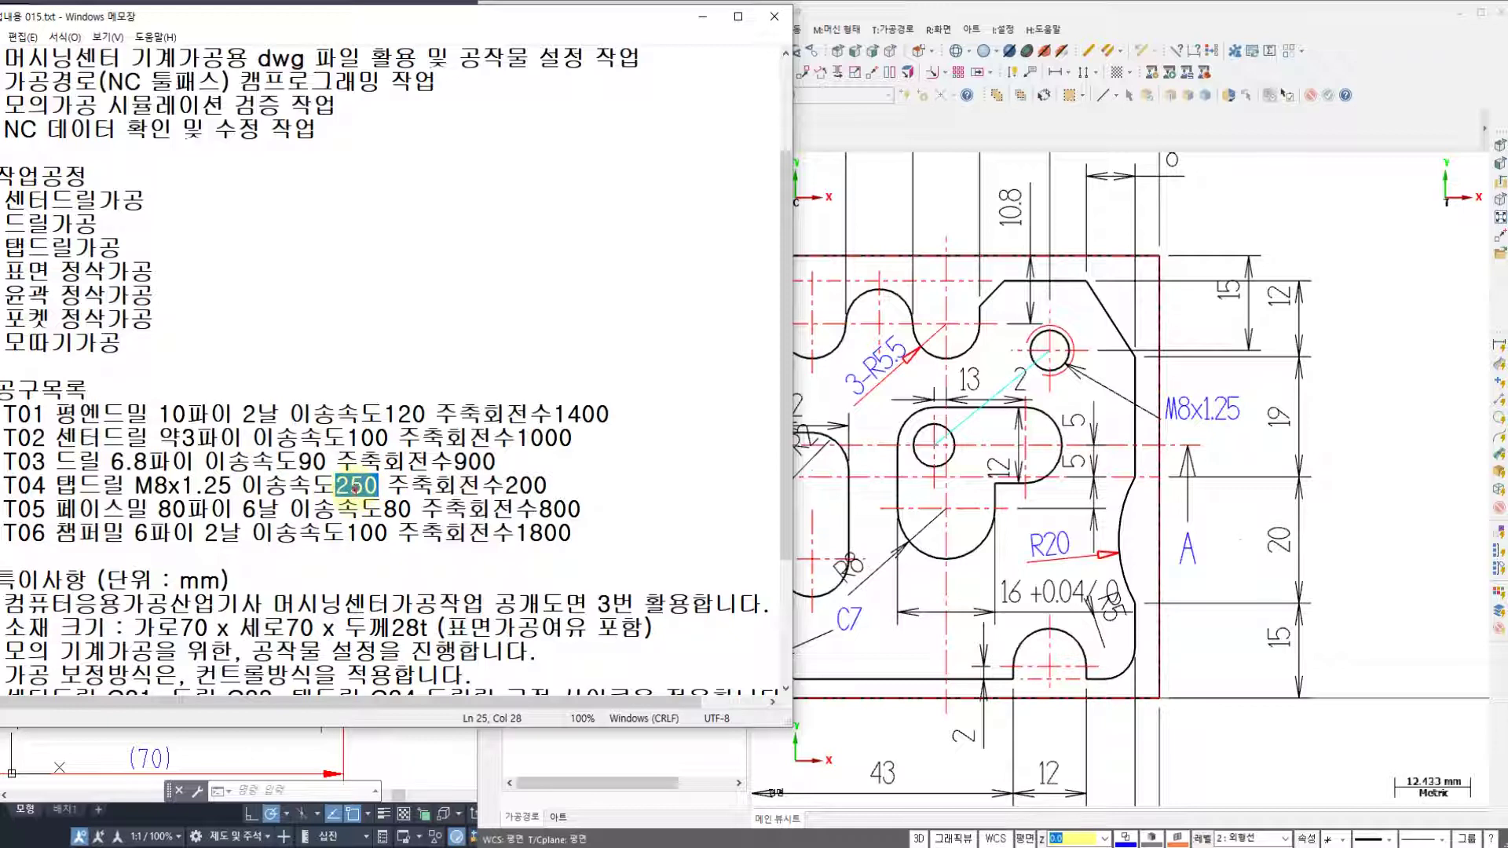
left_click(346, 487)
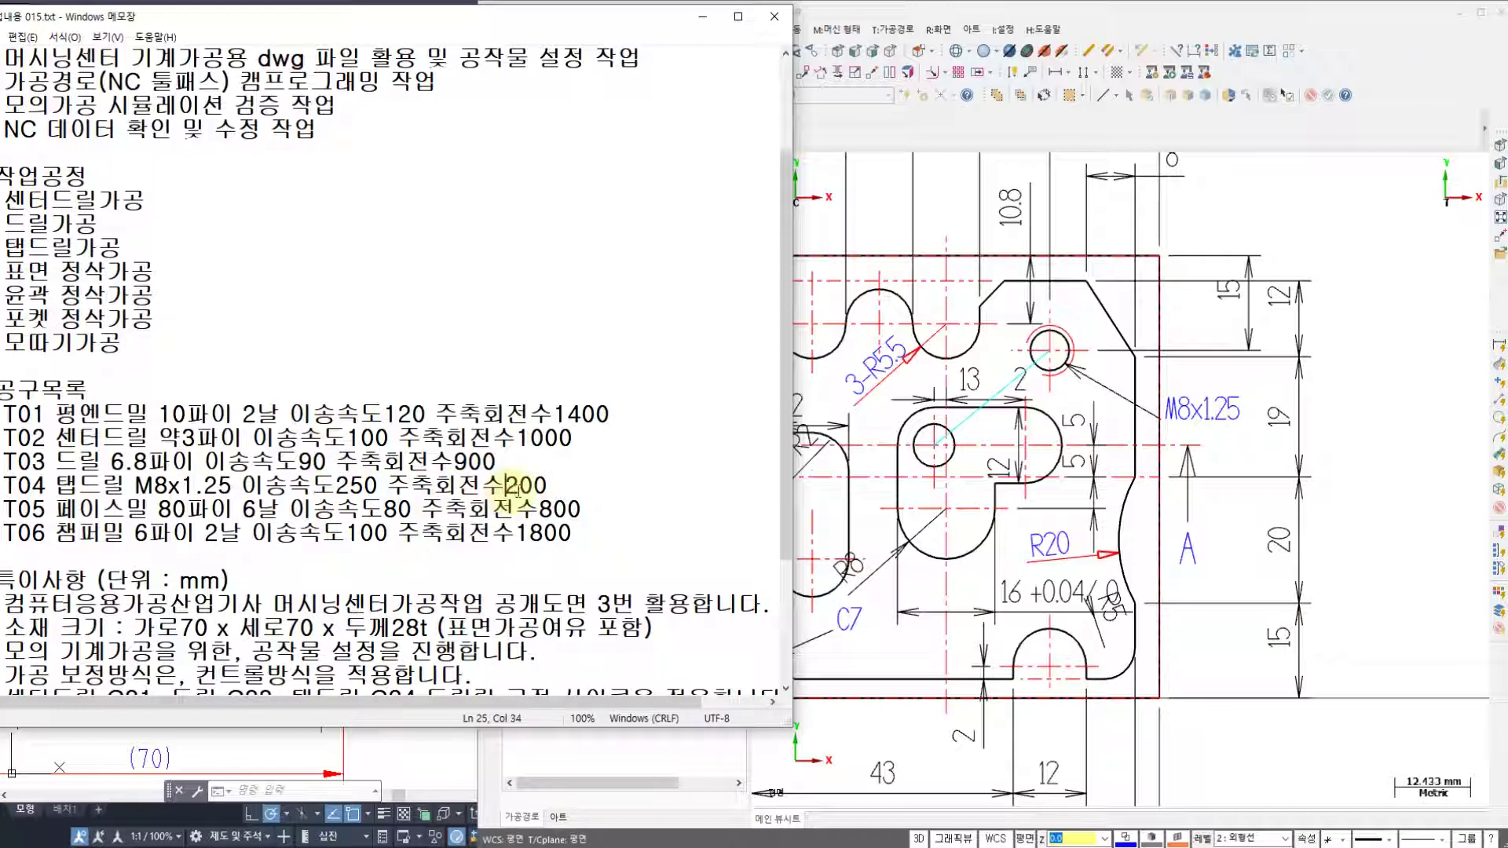
left_click_drag(507, 487, 548, 485)
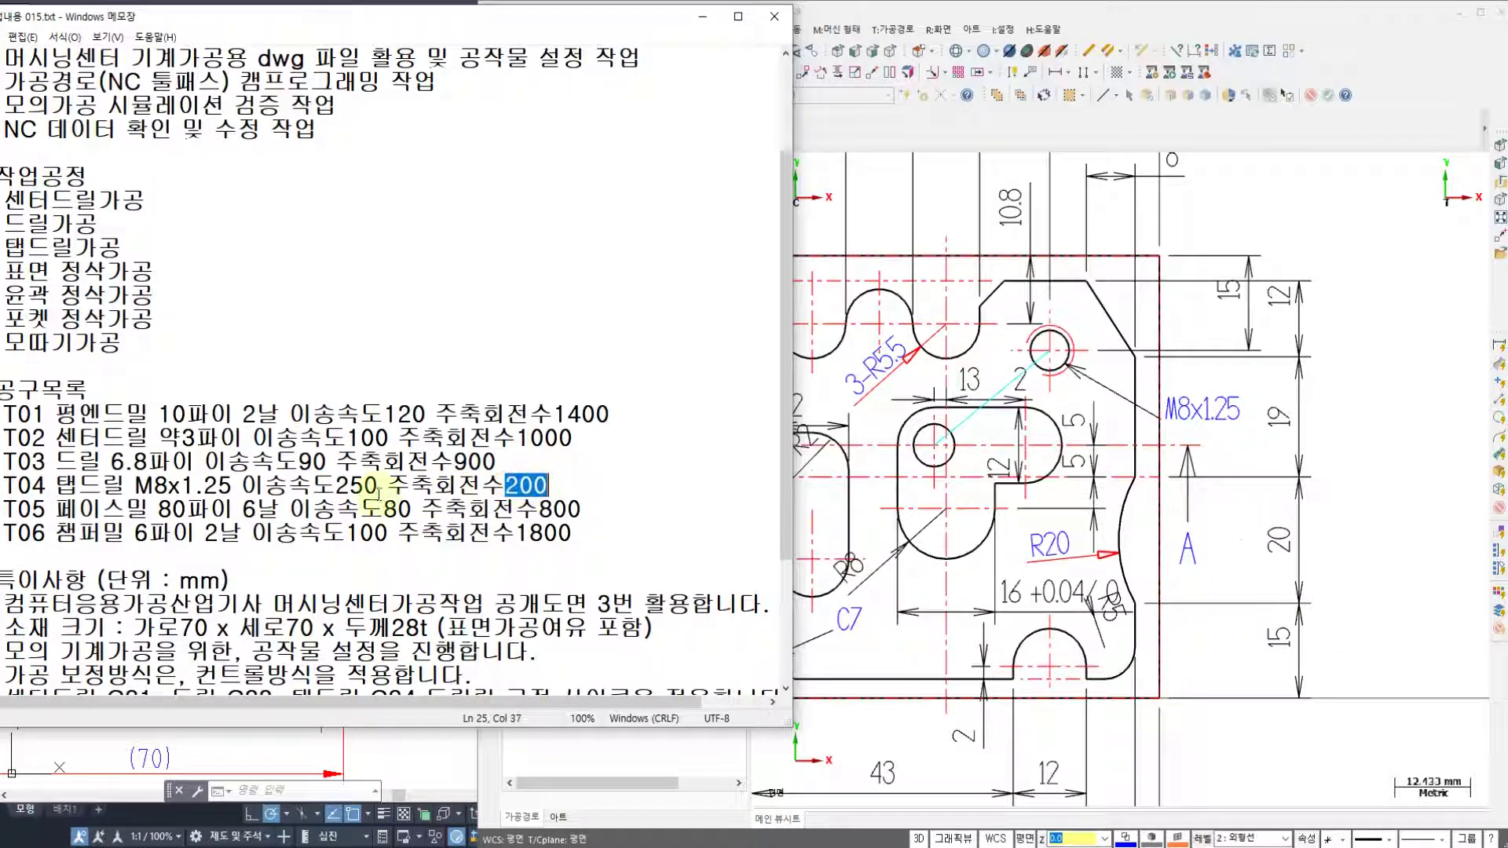
left_click(183, 486)
left_click_drag(183, 486, 233, 485)
left_click_drag(336, 485, 379, 486)
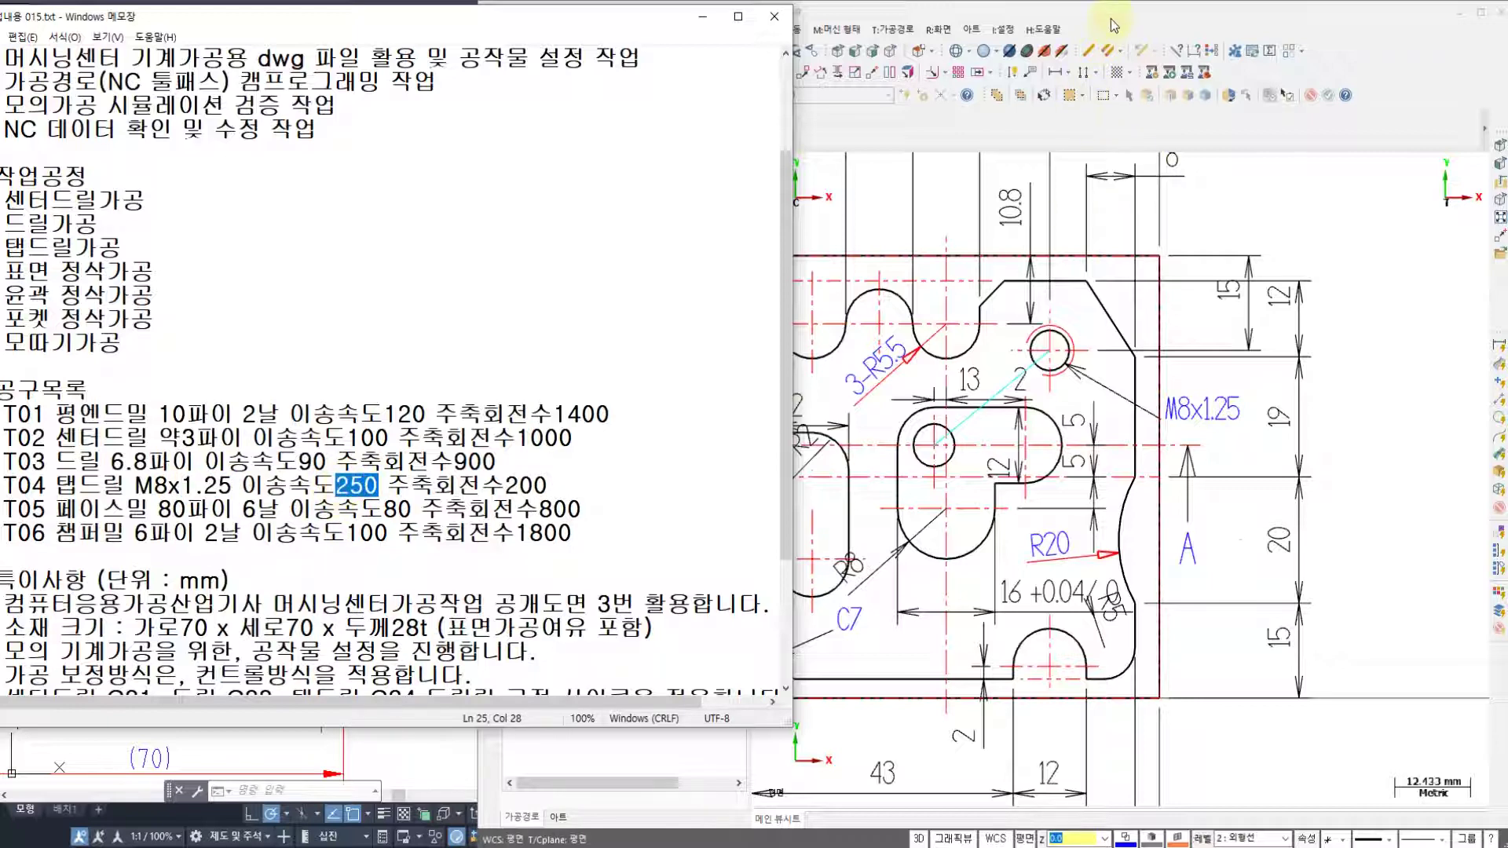
left_click(1116, 17)
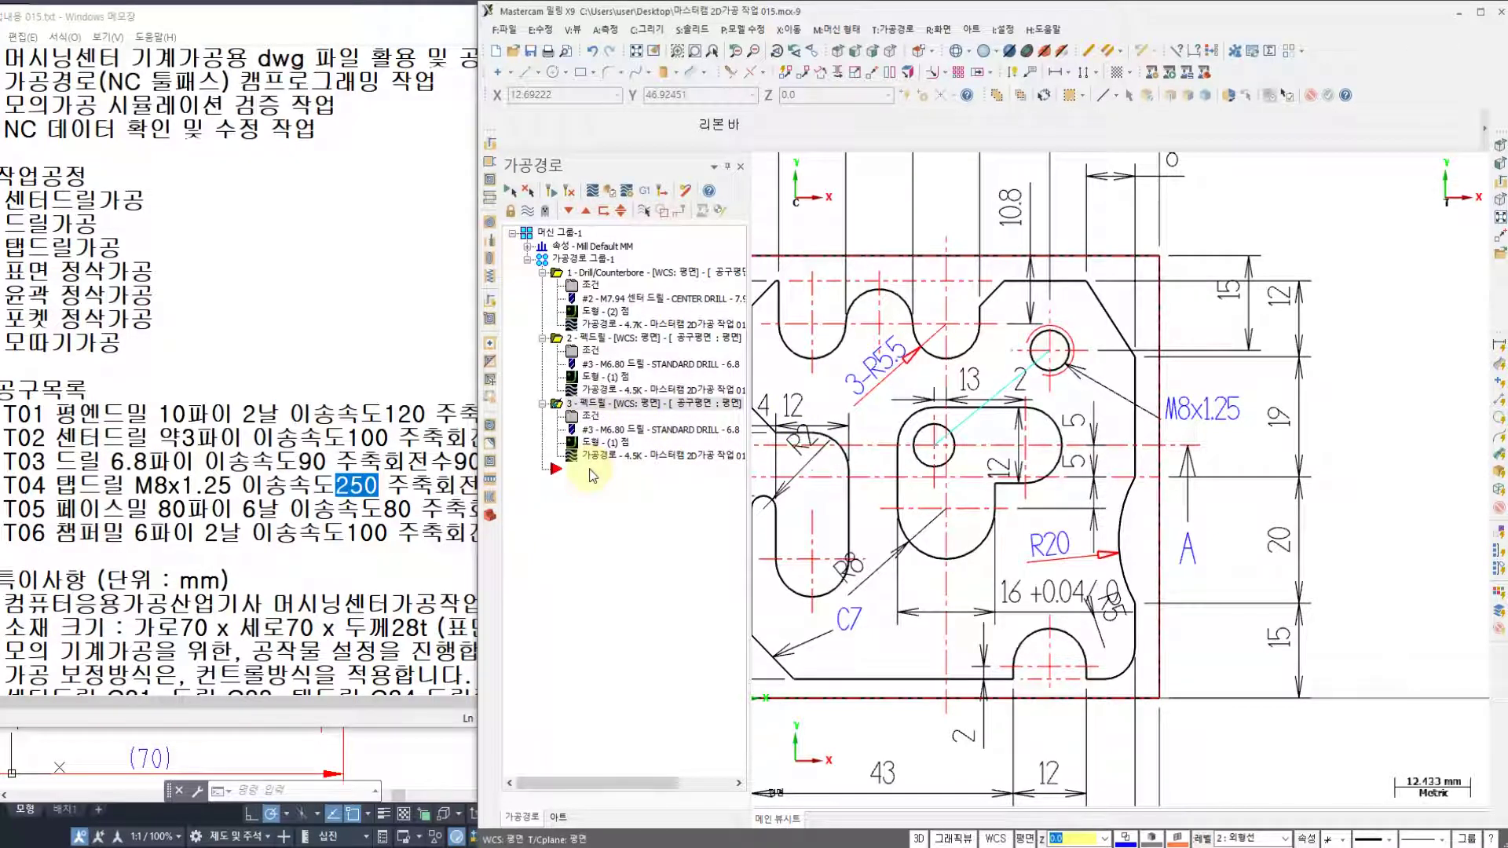
- Copy the last peck drill operation and paste the duplicate at the end of the toolpath list
right_click(597, 411)
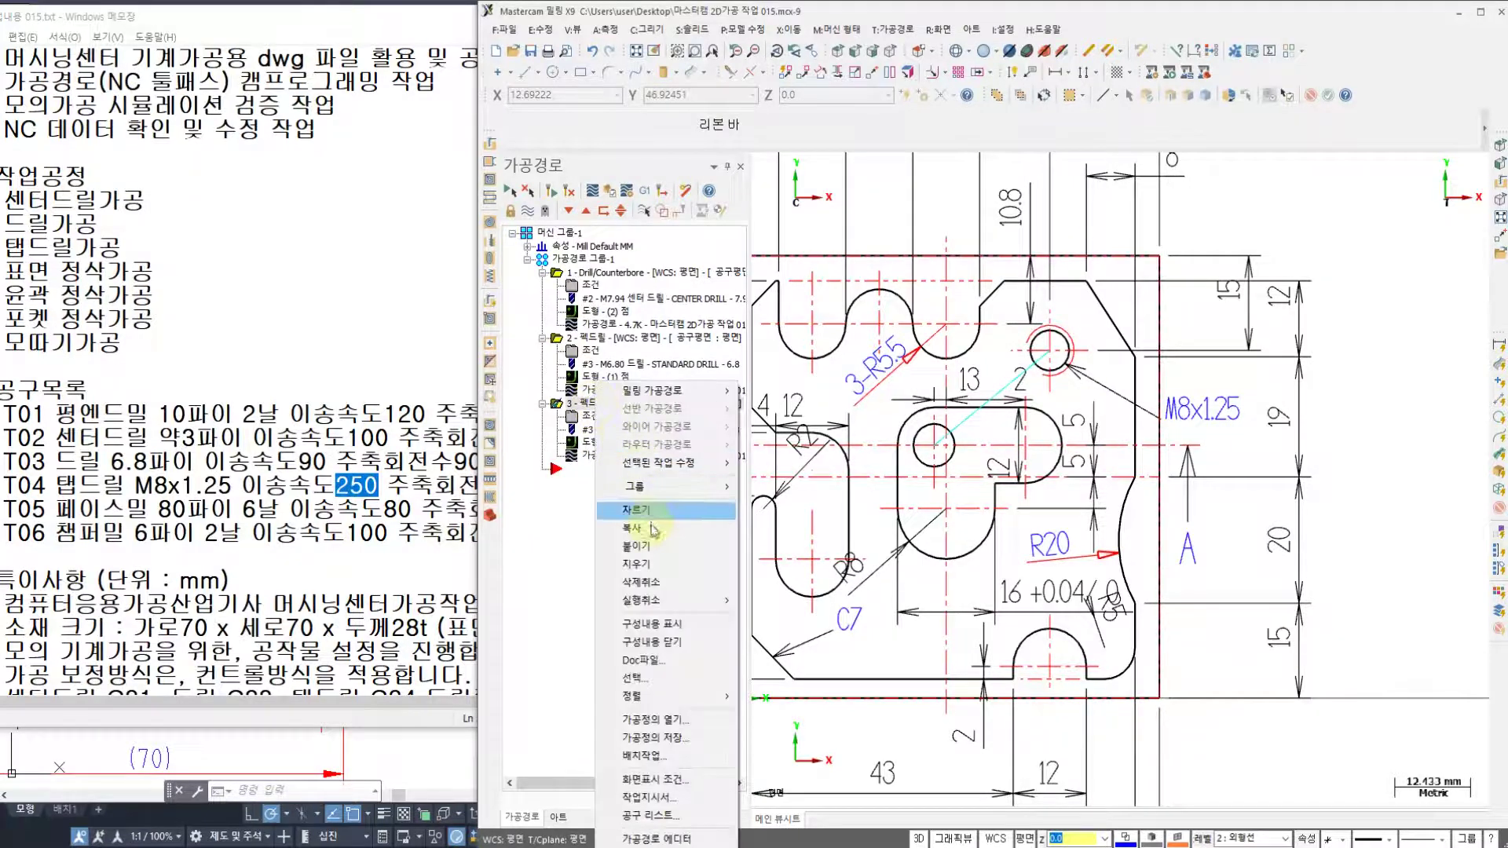
left_click(652, 530)
left_click(574, 472)
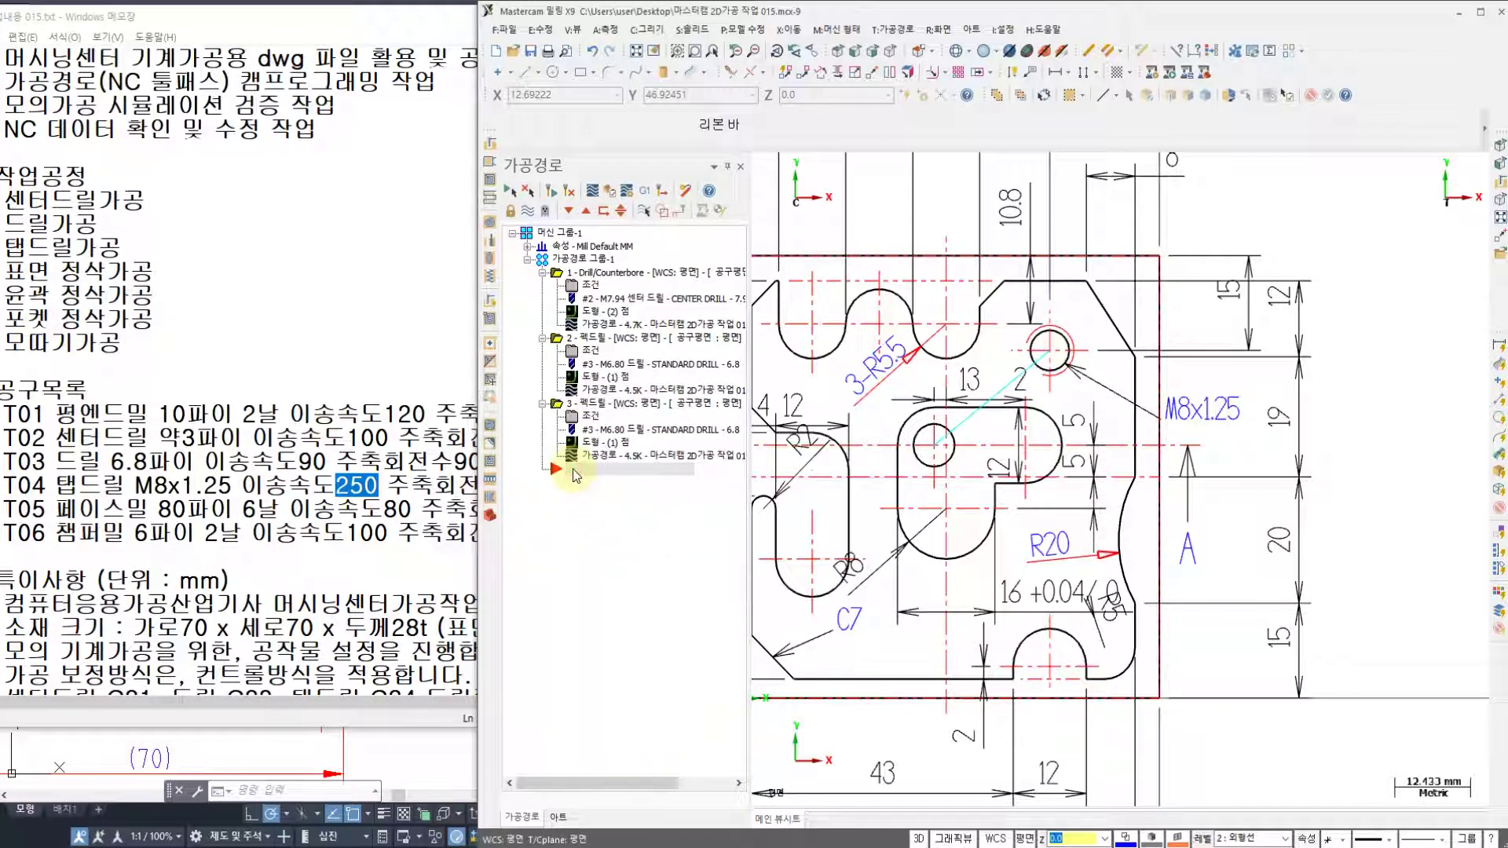
right_click(576, 476)
left_click(614, 546)
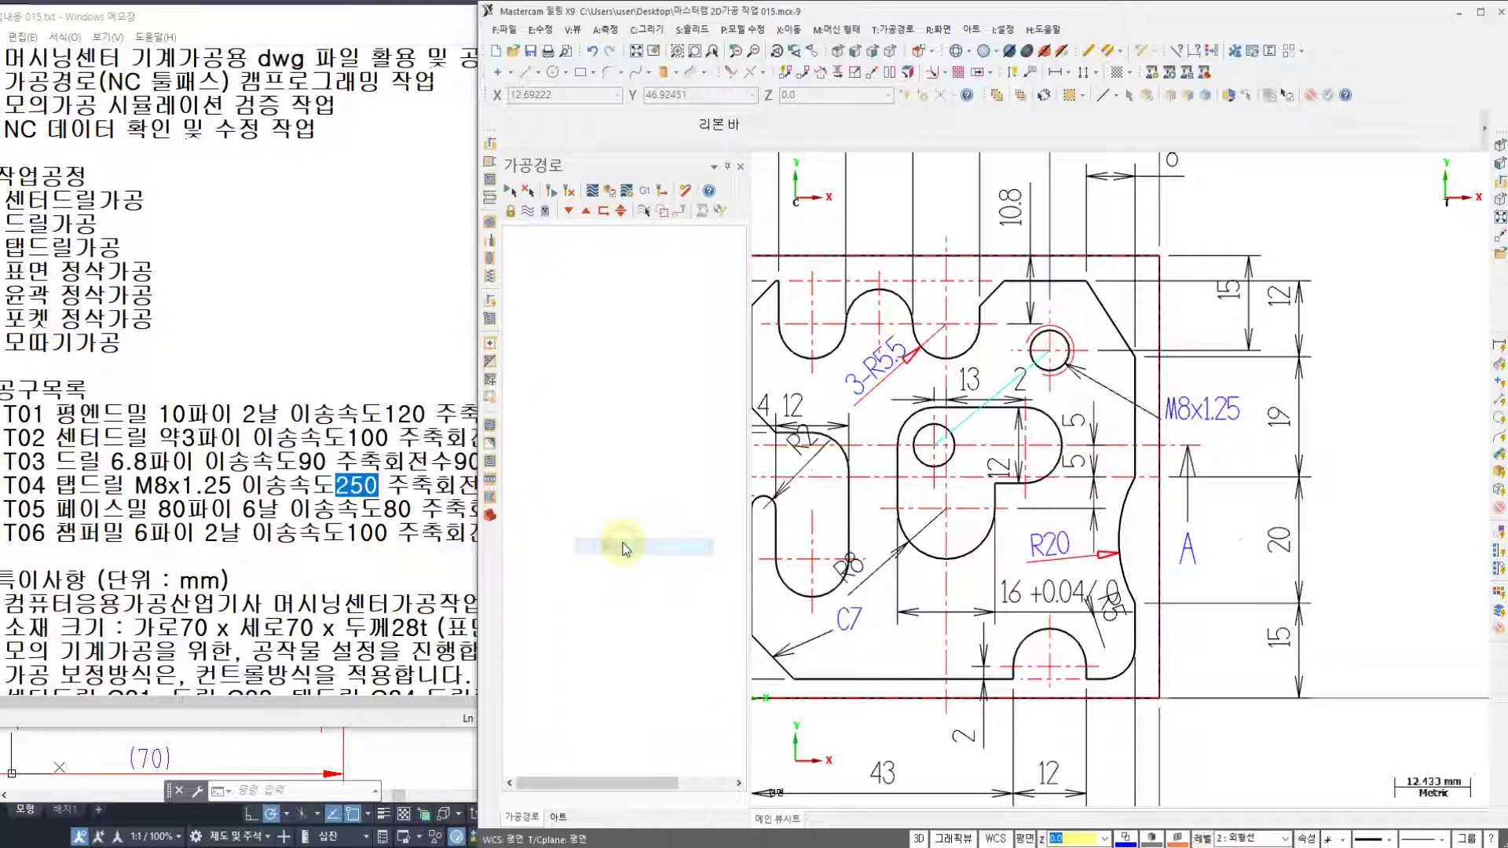
- In the pasted operation's tool parameters, start a new tool of the tap type
left_click(591, 481)
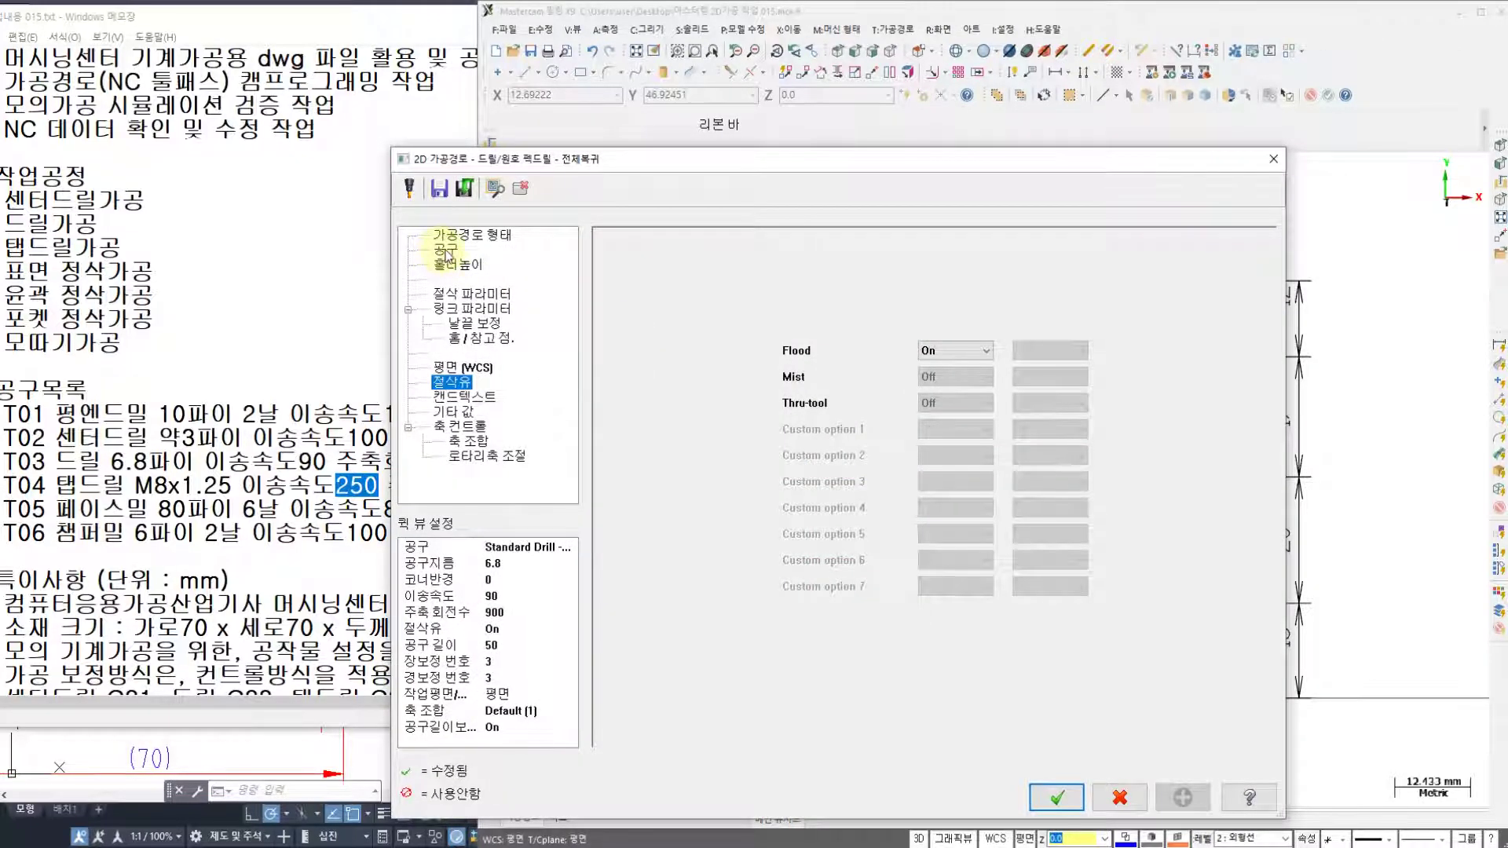
left_click(445, 250)
right_click(682, 363)
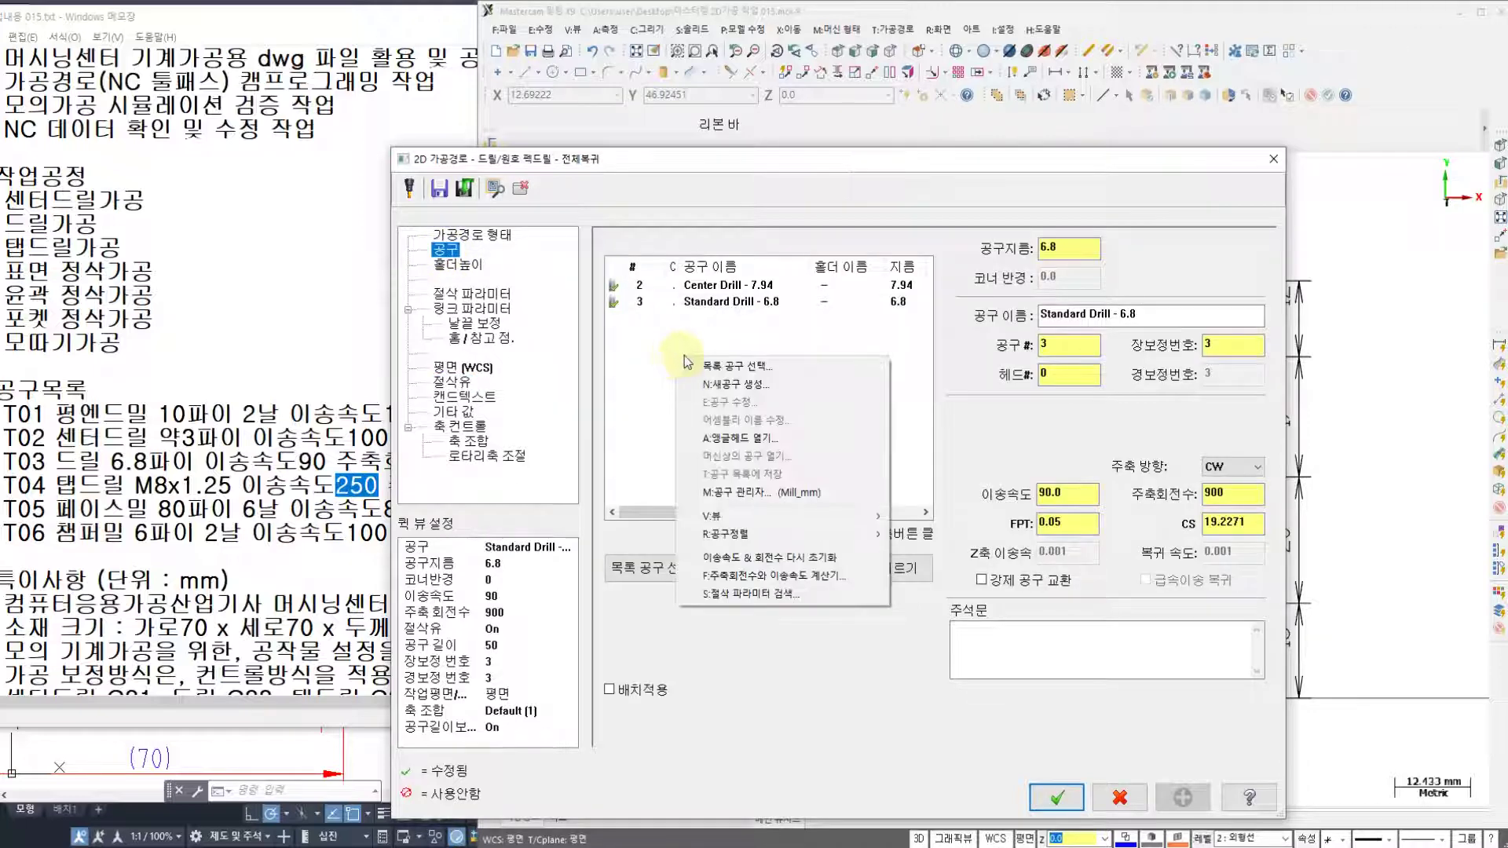
left_click(745, 383)
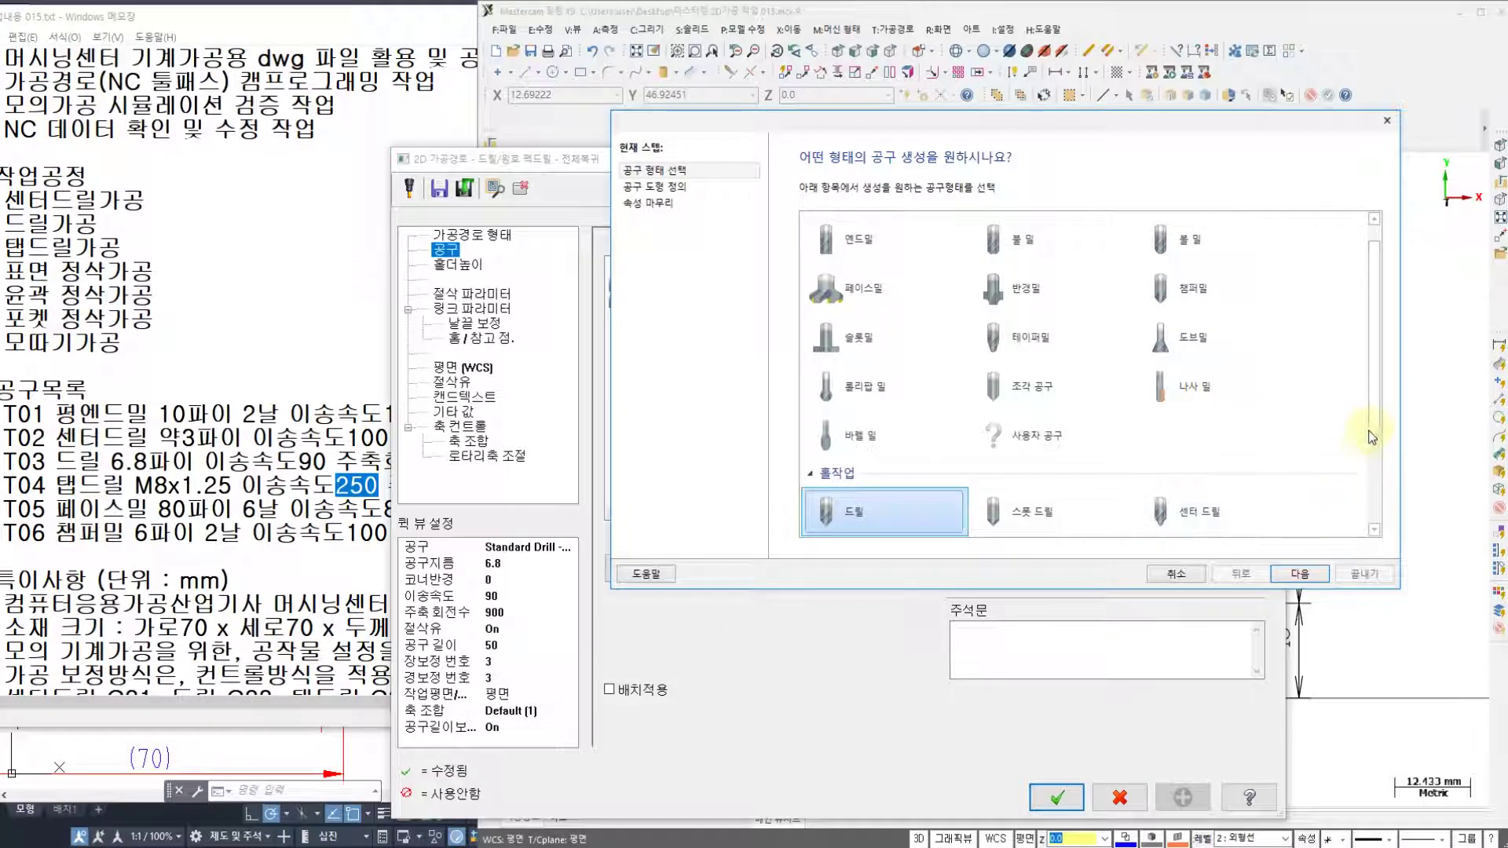
left_click_drag(1374, 436, 1377, 508)
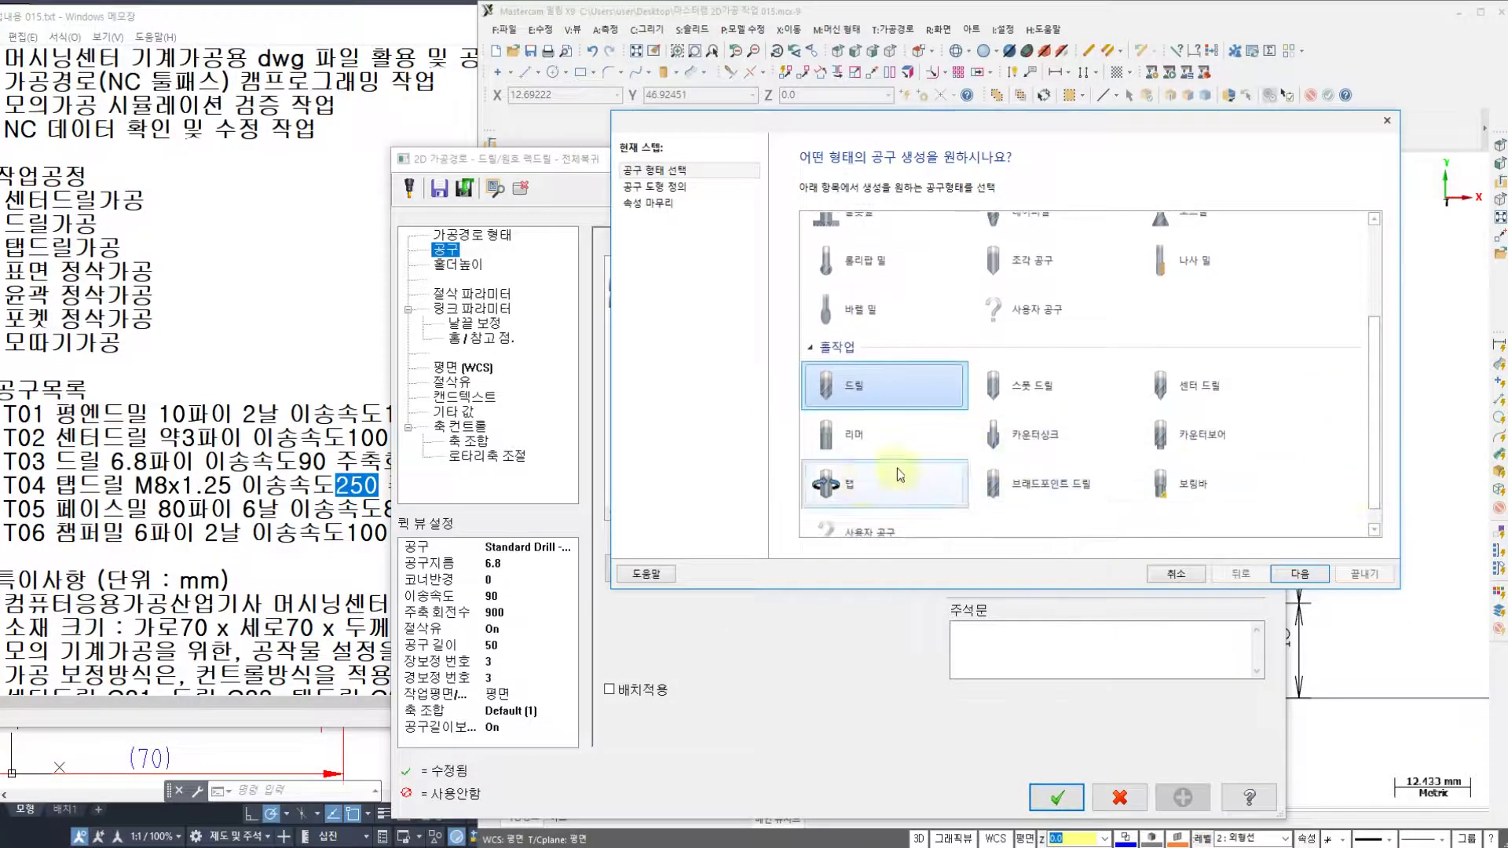
left_click(845, 489)
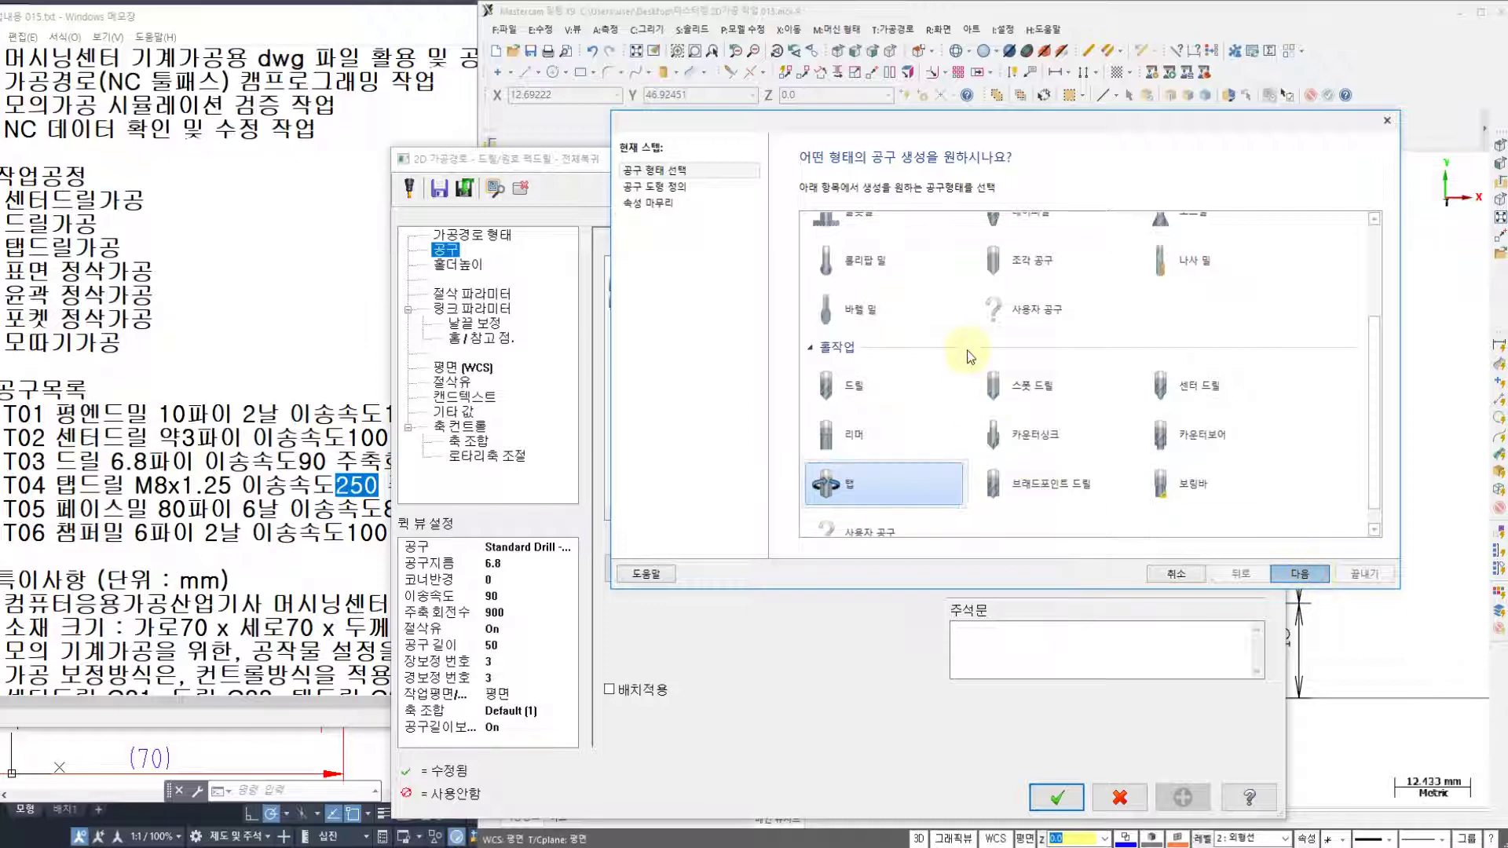
key("Return")
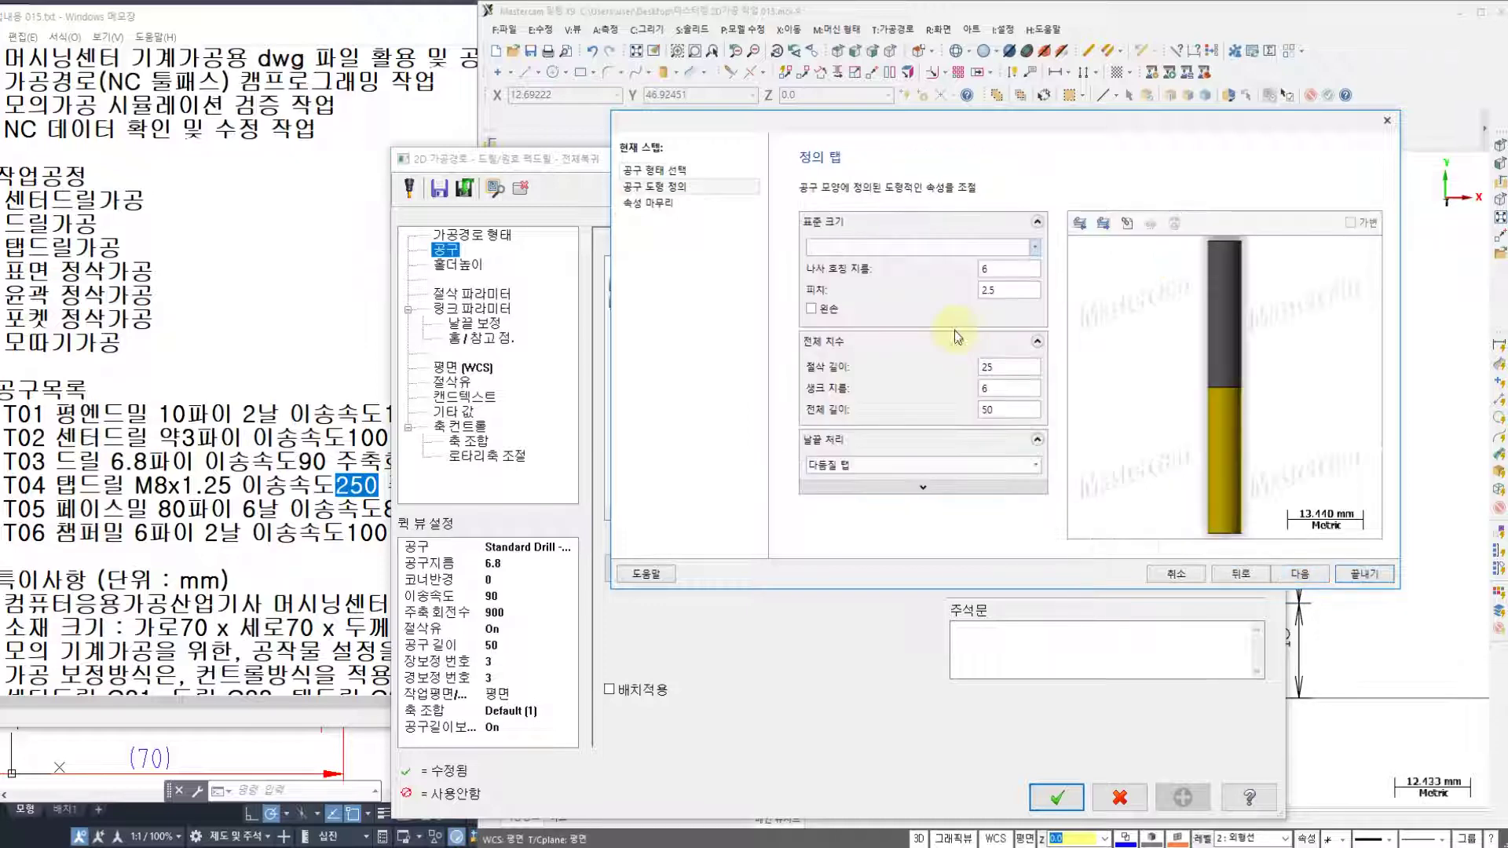
- Define the tap's geometry with a nominal thread diameter of 8 and a pitch of 1.25
left_click(1008, 271)
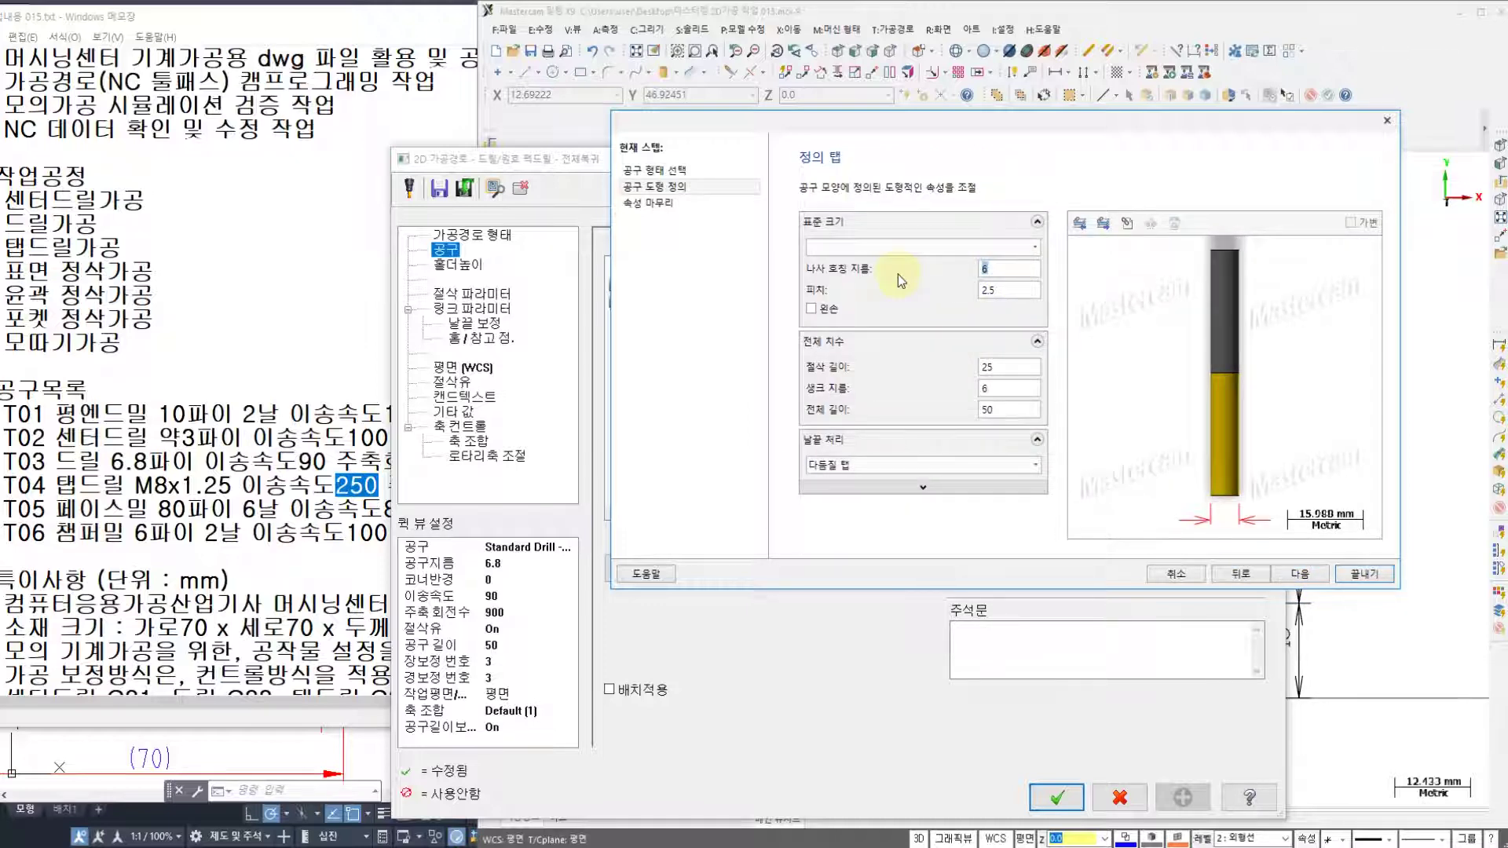
type("8")
key("Tab")
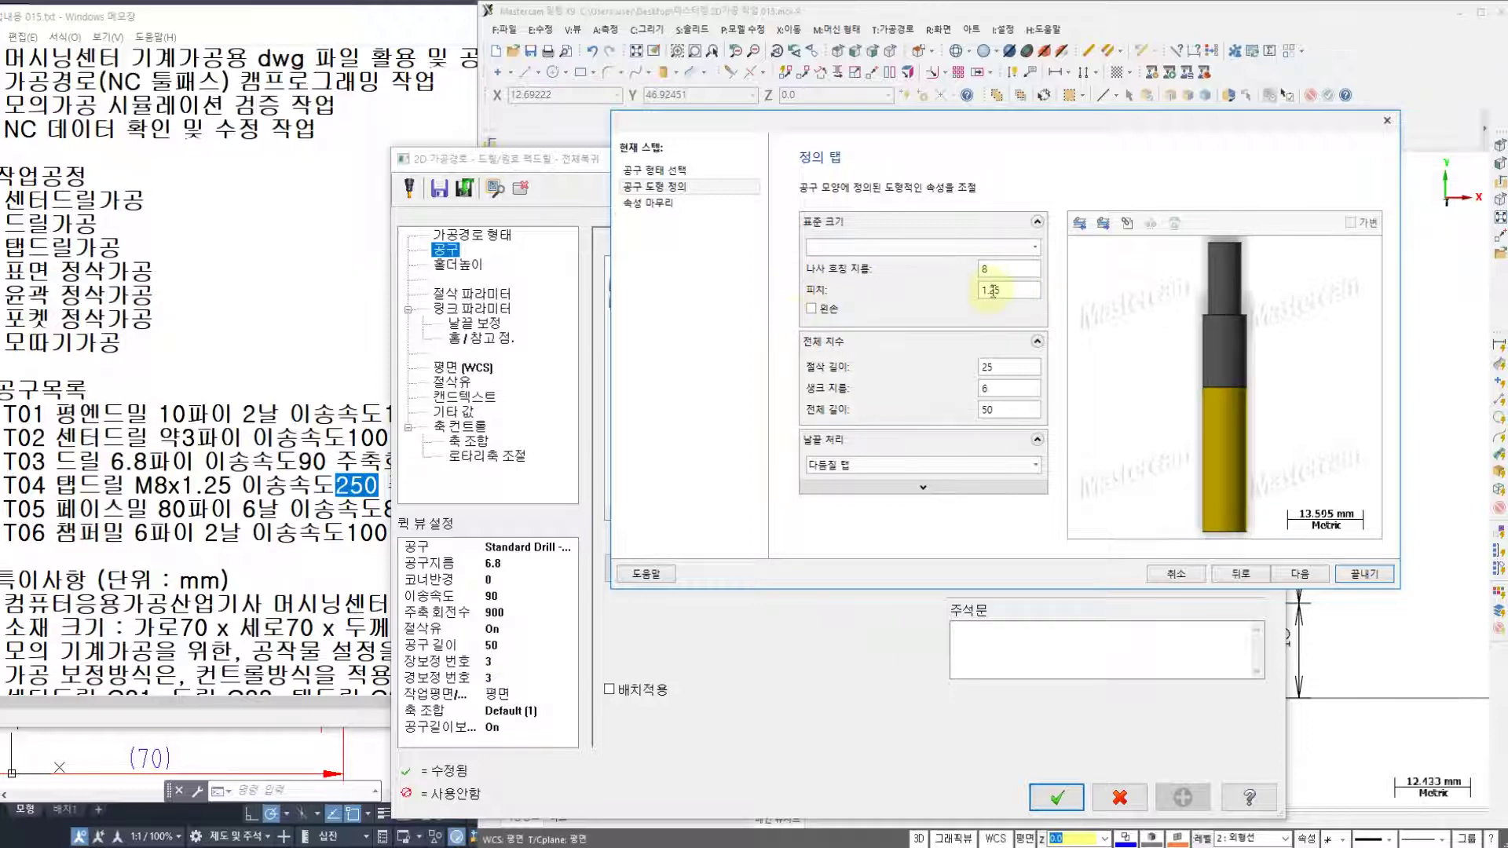
left_click(1300, 573)
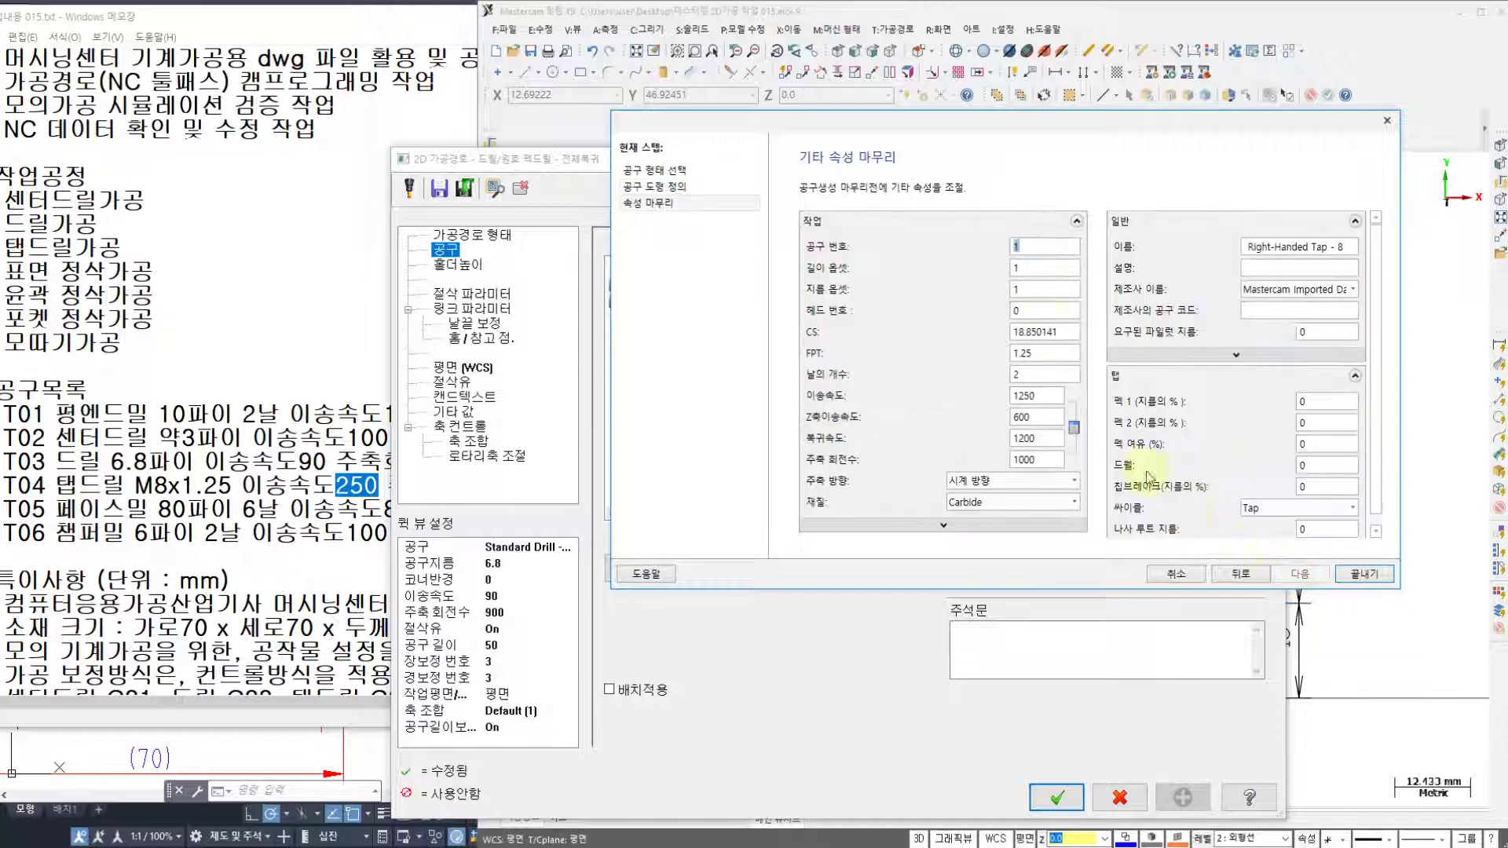
- Assign the tap tool number 4, spindle speed 200 and feed rate 250, and finish creating the tool
type("4")
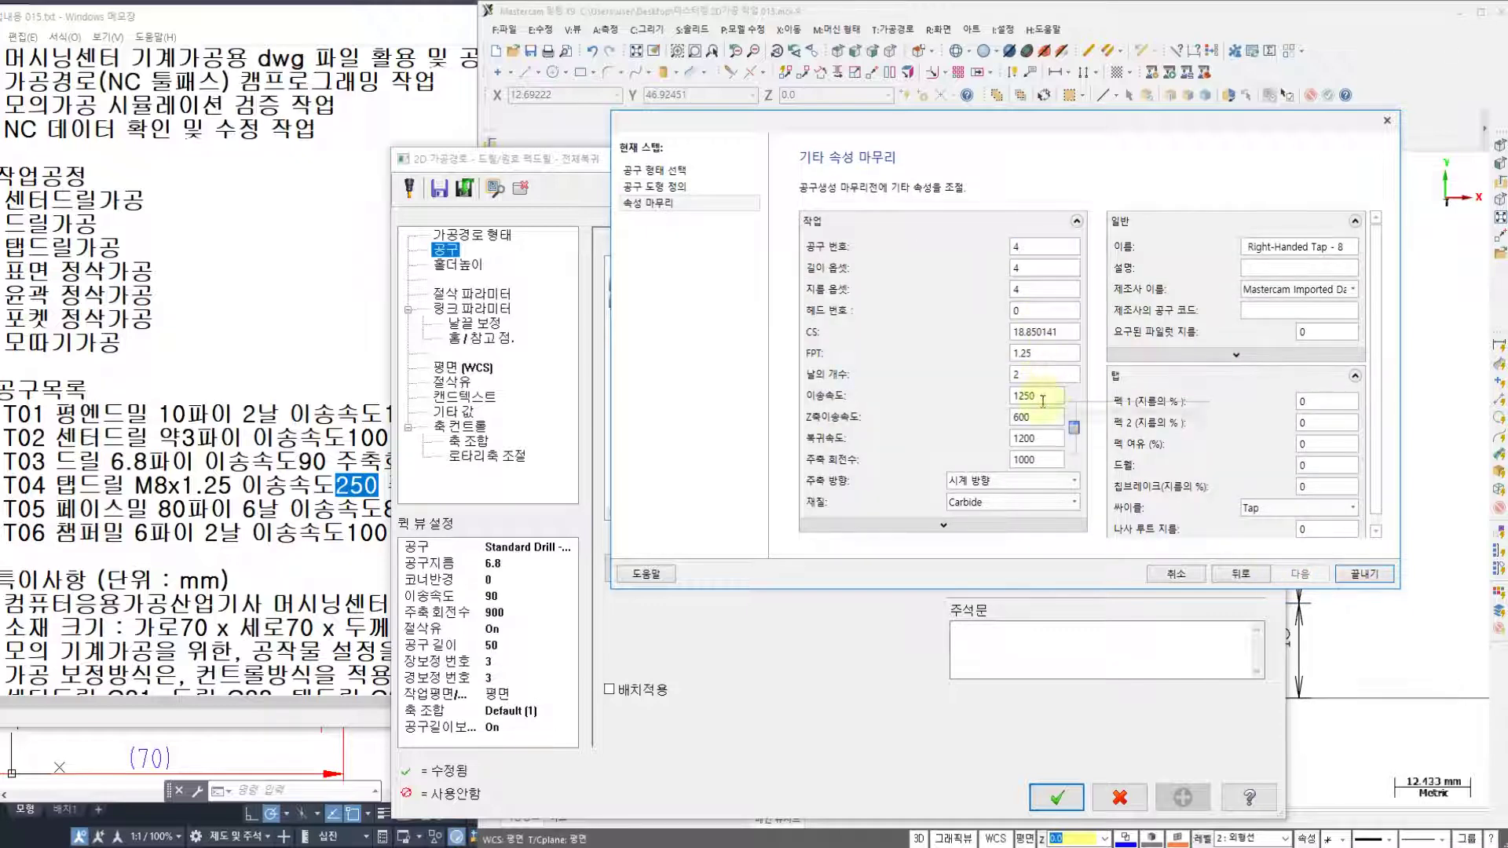
left_click_drag(1042, 461, 856, 453)
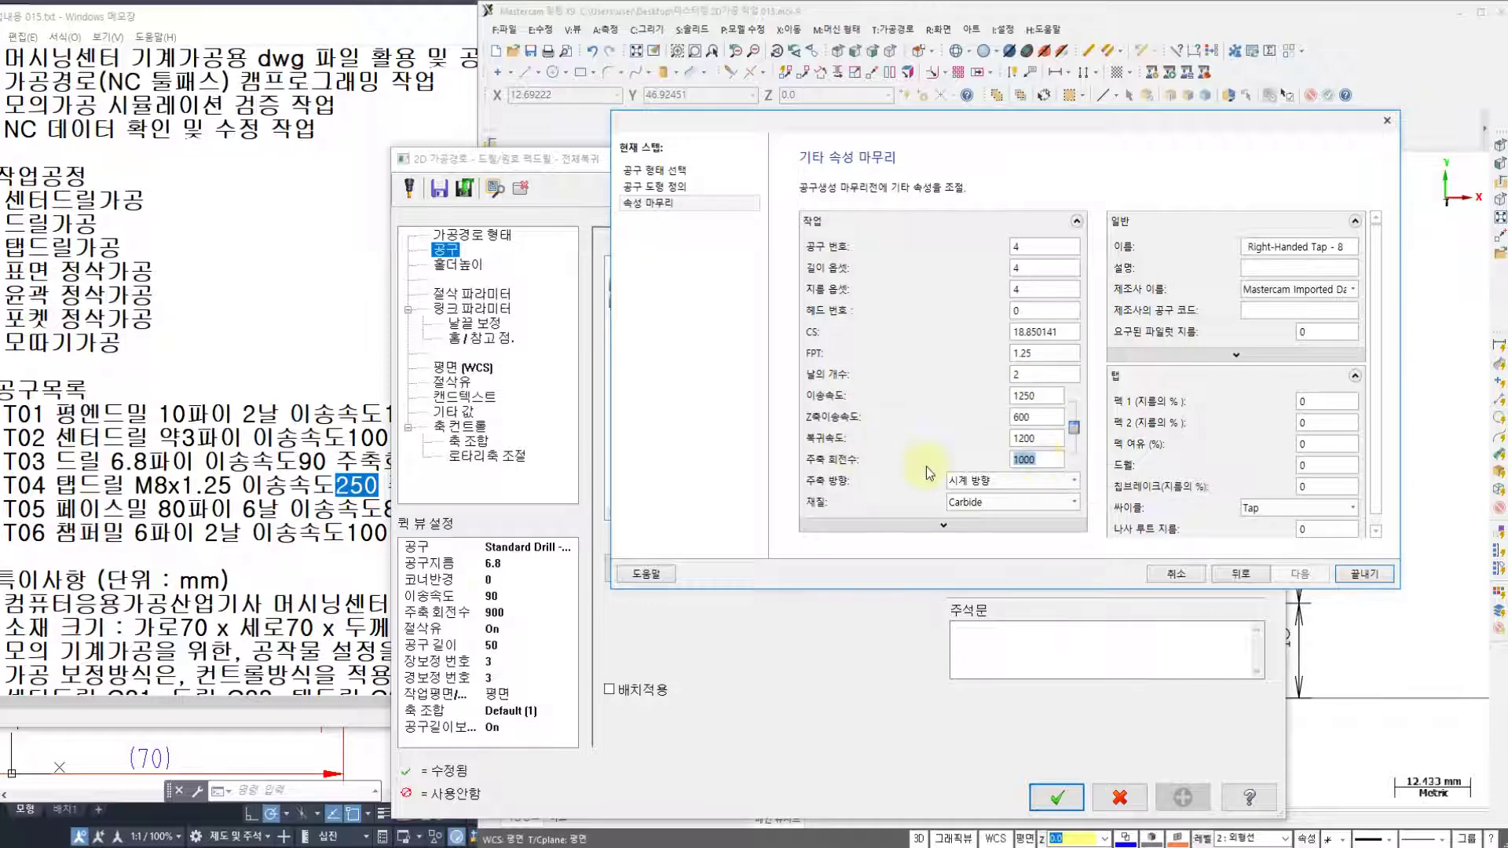
type("200")
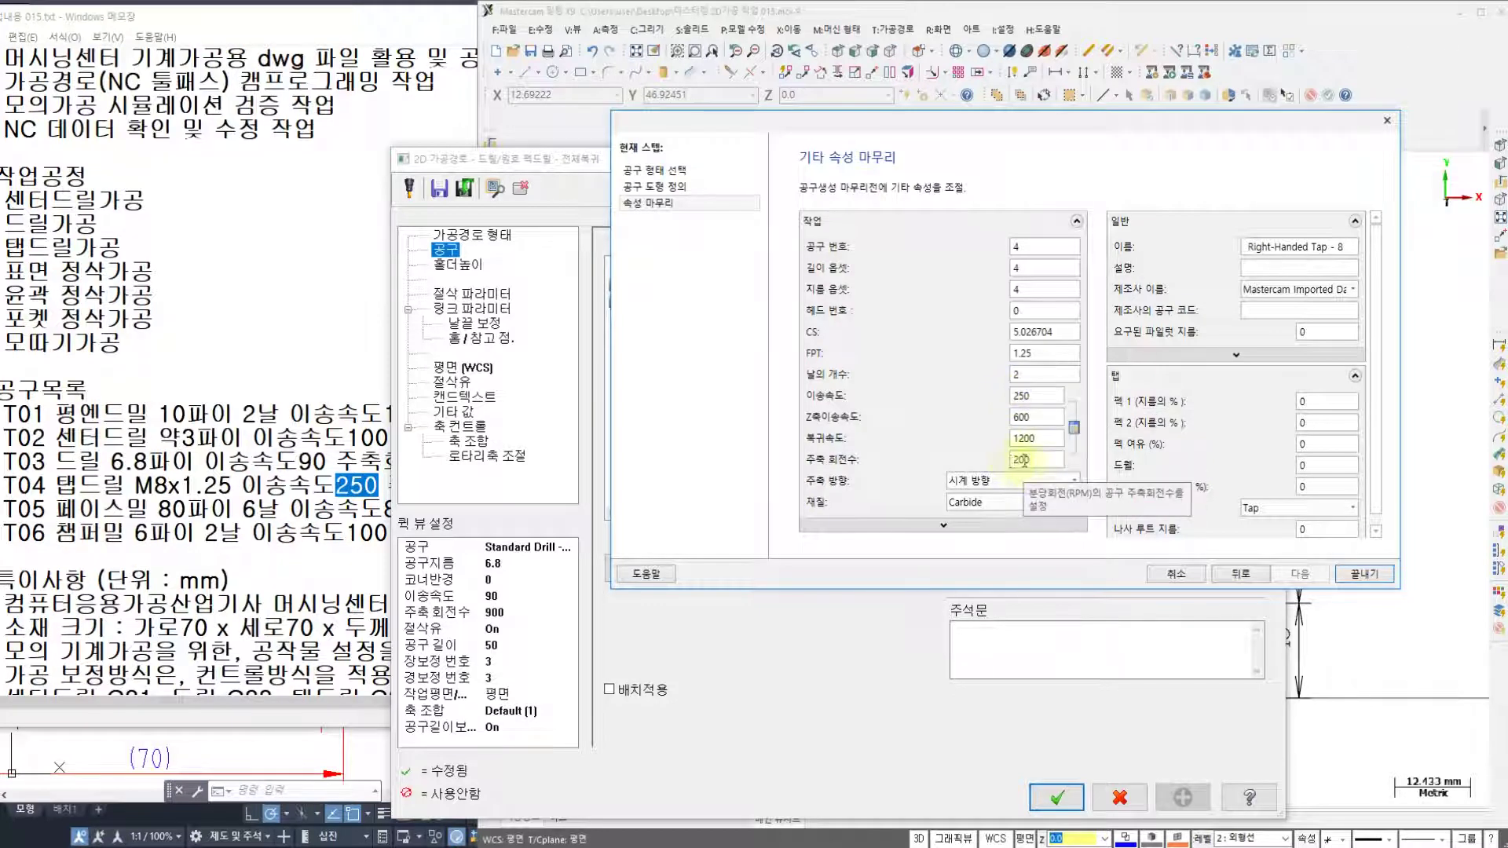
left_click(1037, 401)
key("Tab")
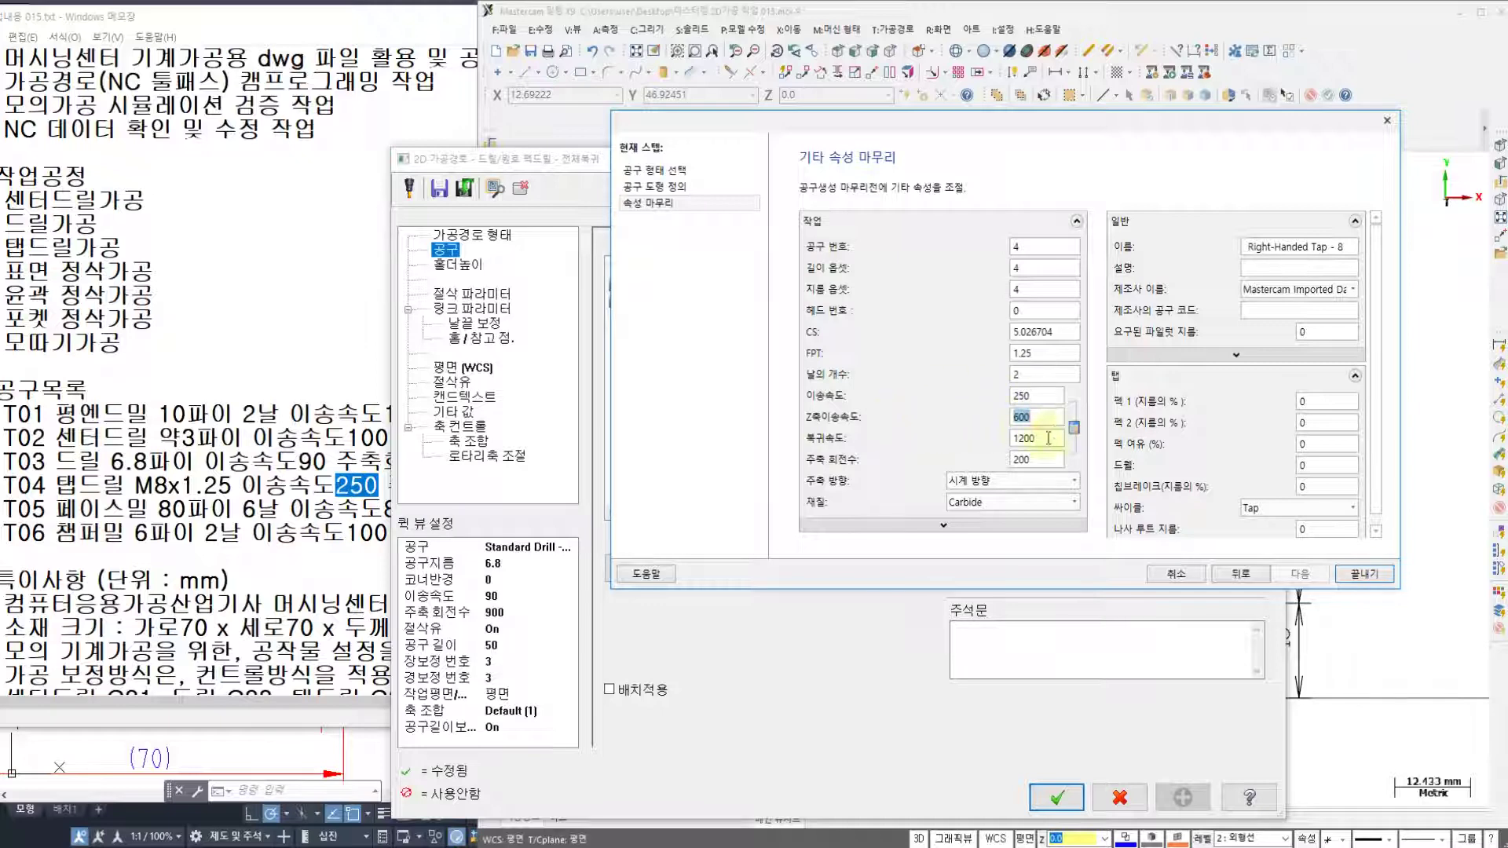
left_click(1365, 574)
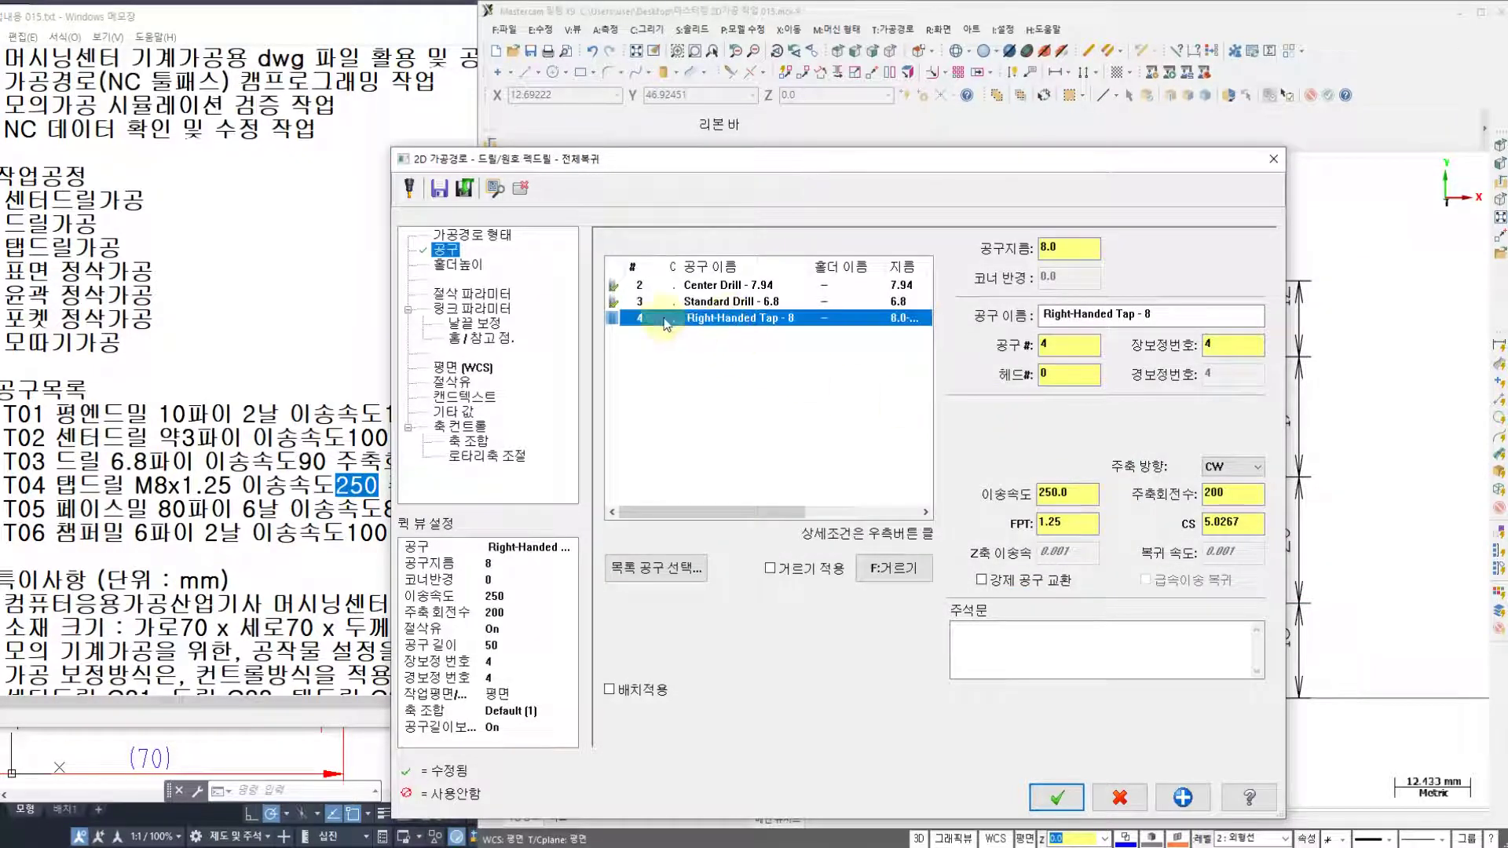
- Change the operation's drilling cycle from peck drill to tap in the cut parameters
left_click(472, 294)
left_click(741, 257)
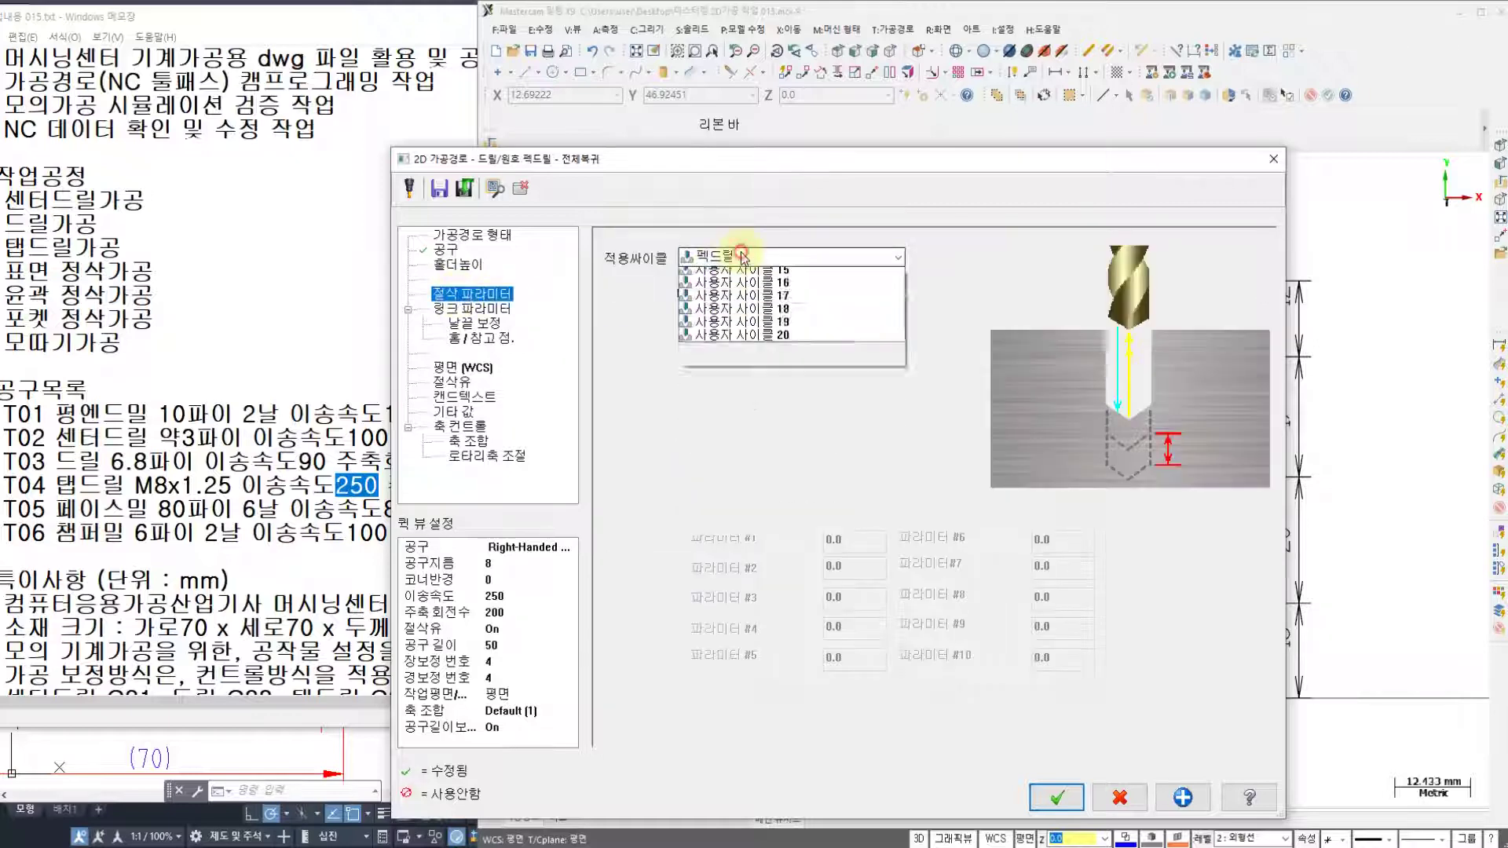
left_click(721, 314)
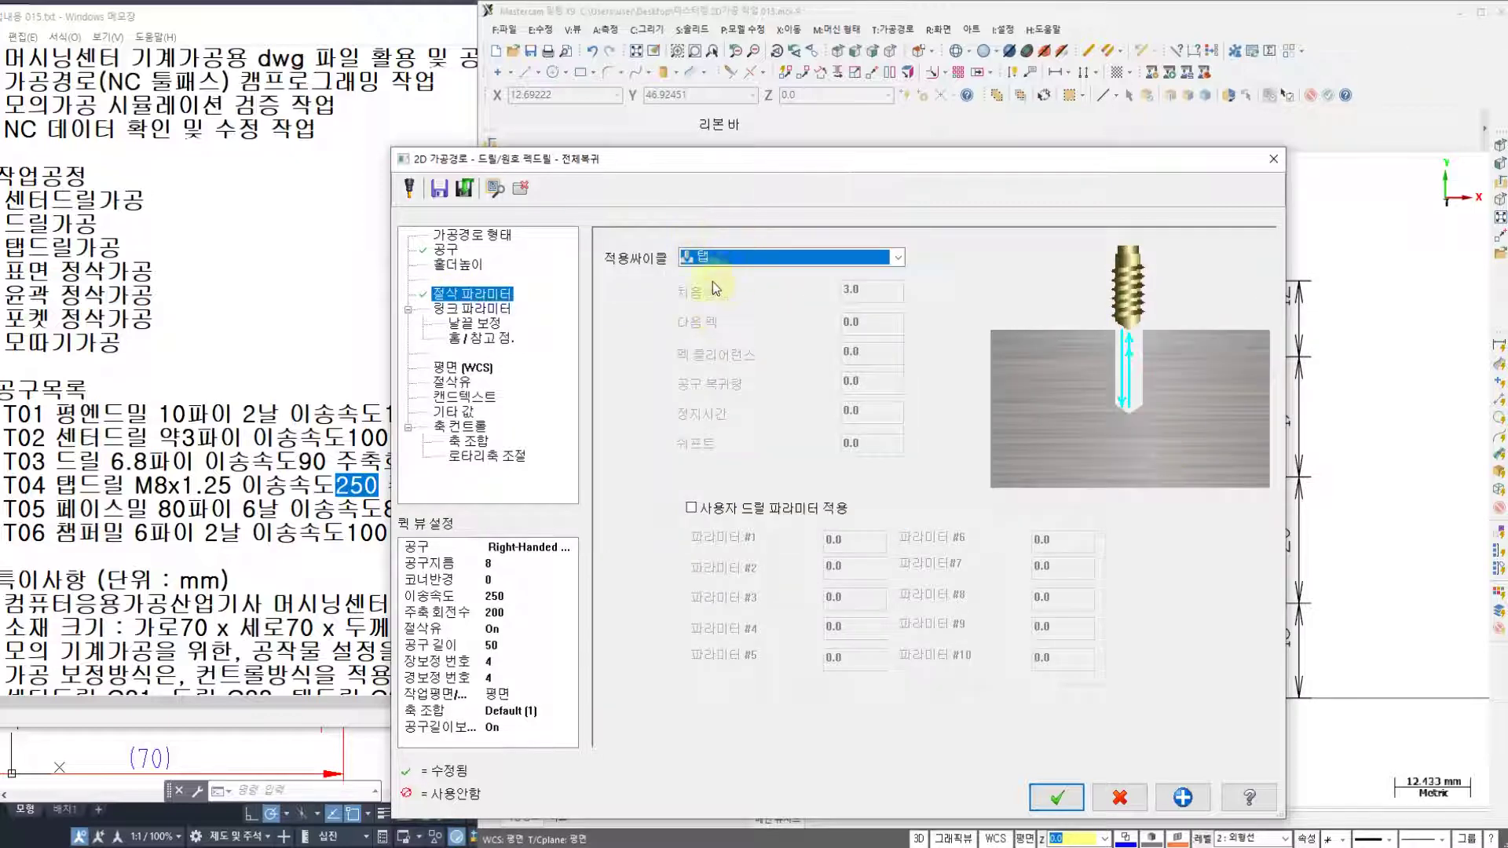
- Review the linking depths, set the tip length to 2.04 in the tip compensation, and open the coolant settings
left_click(471, 308)
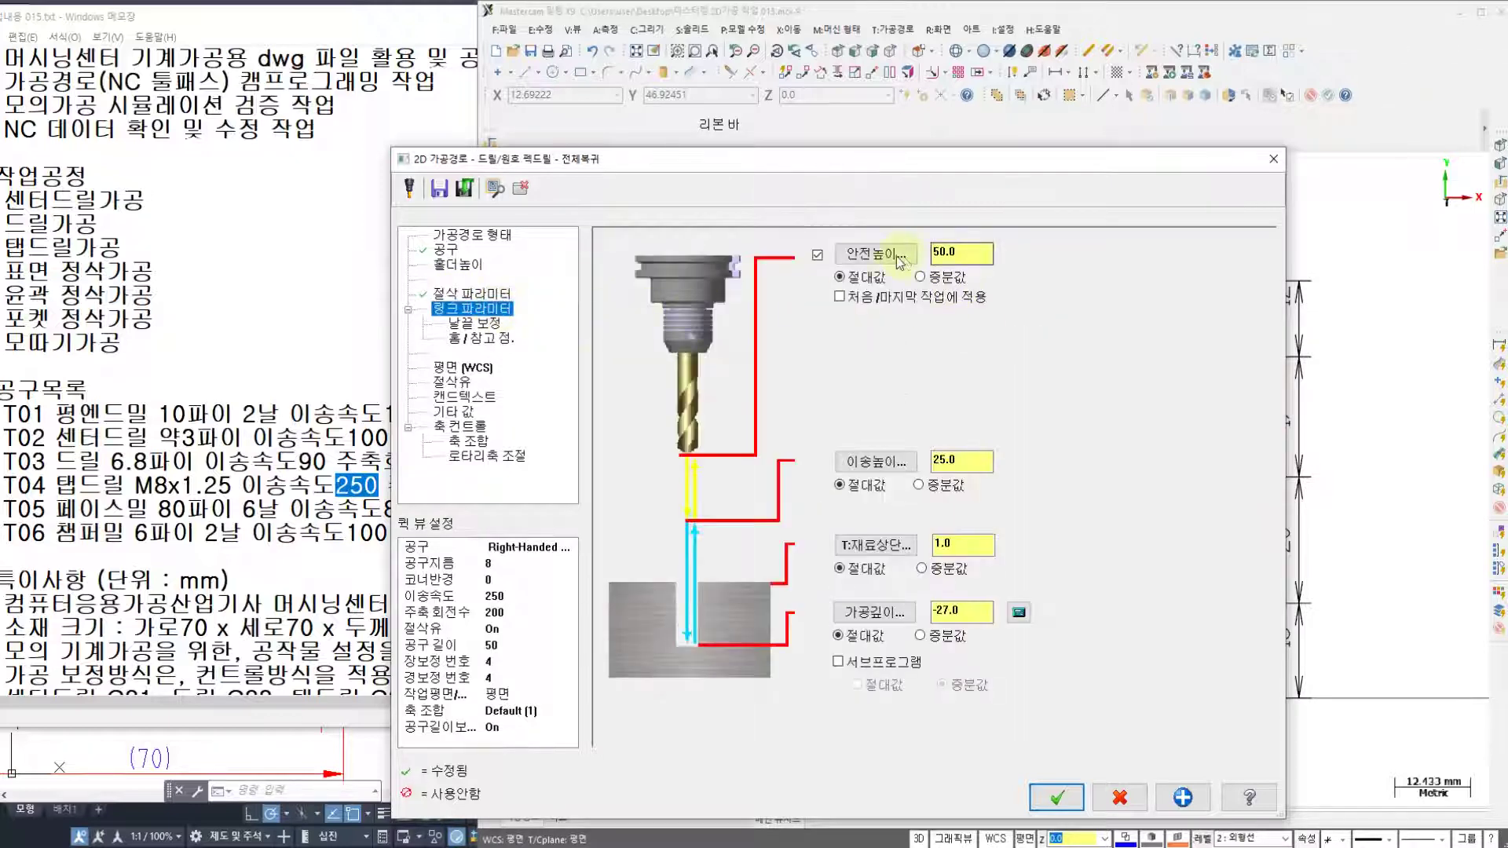
left_click(480, 324)
left_click(476, 309)
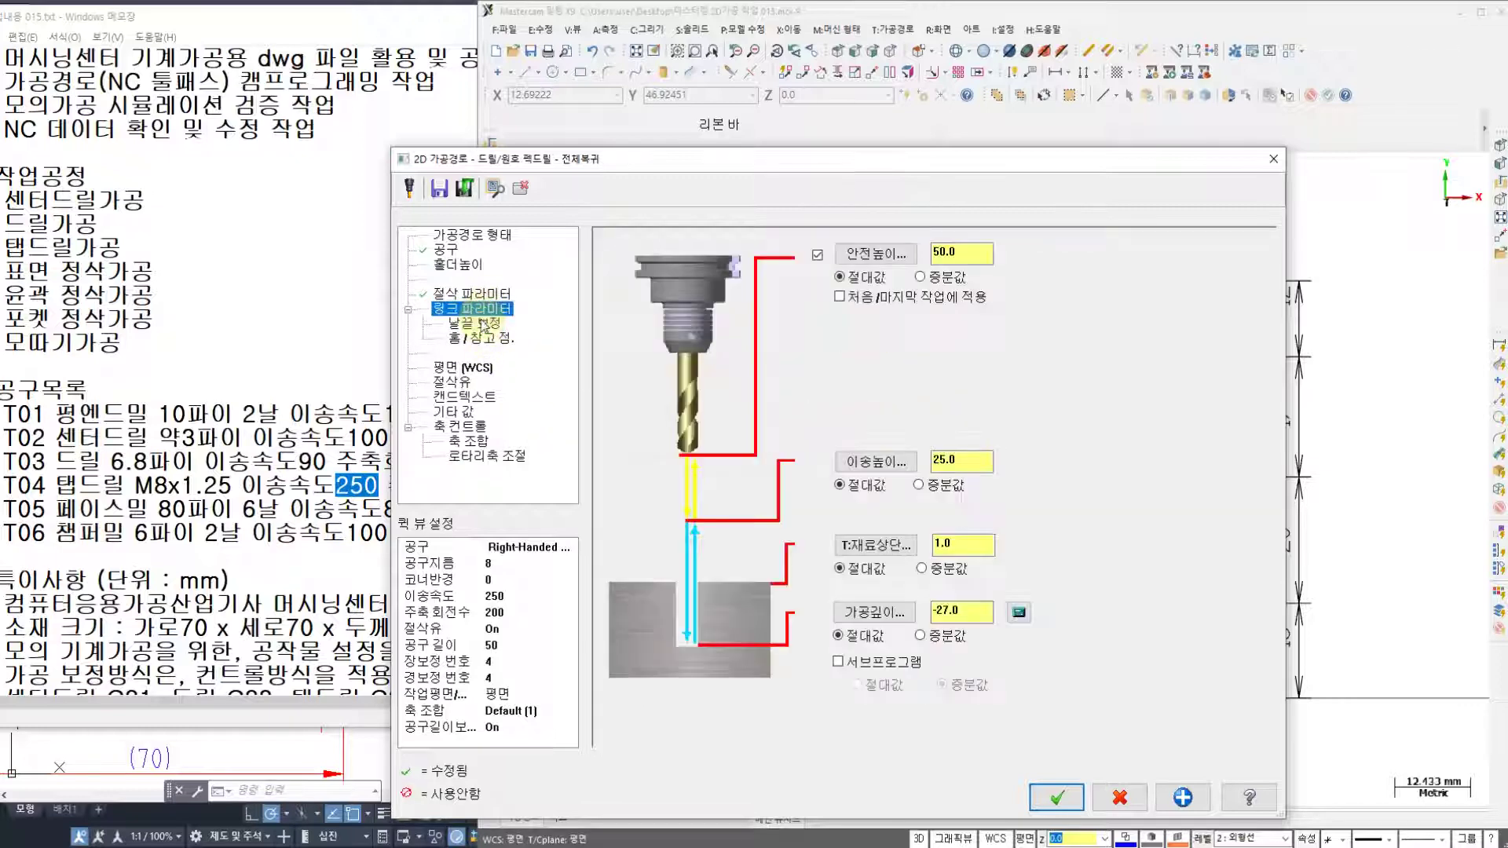
left_click(479, 324)
left_click(473, 310)
left_click(473, 323)
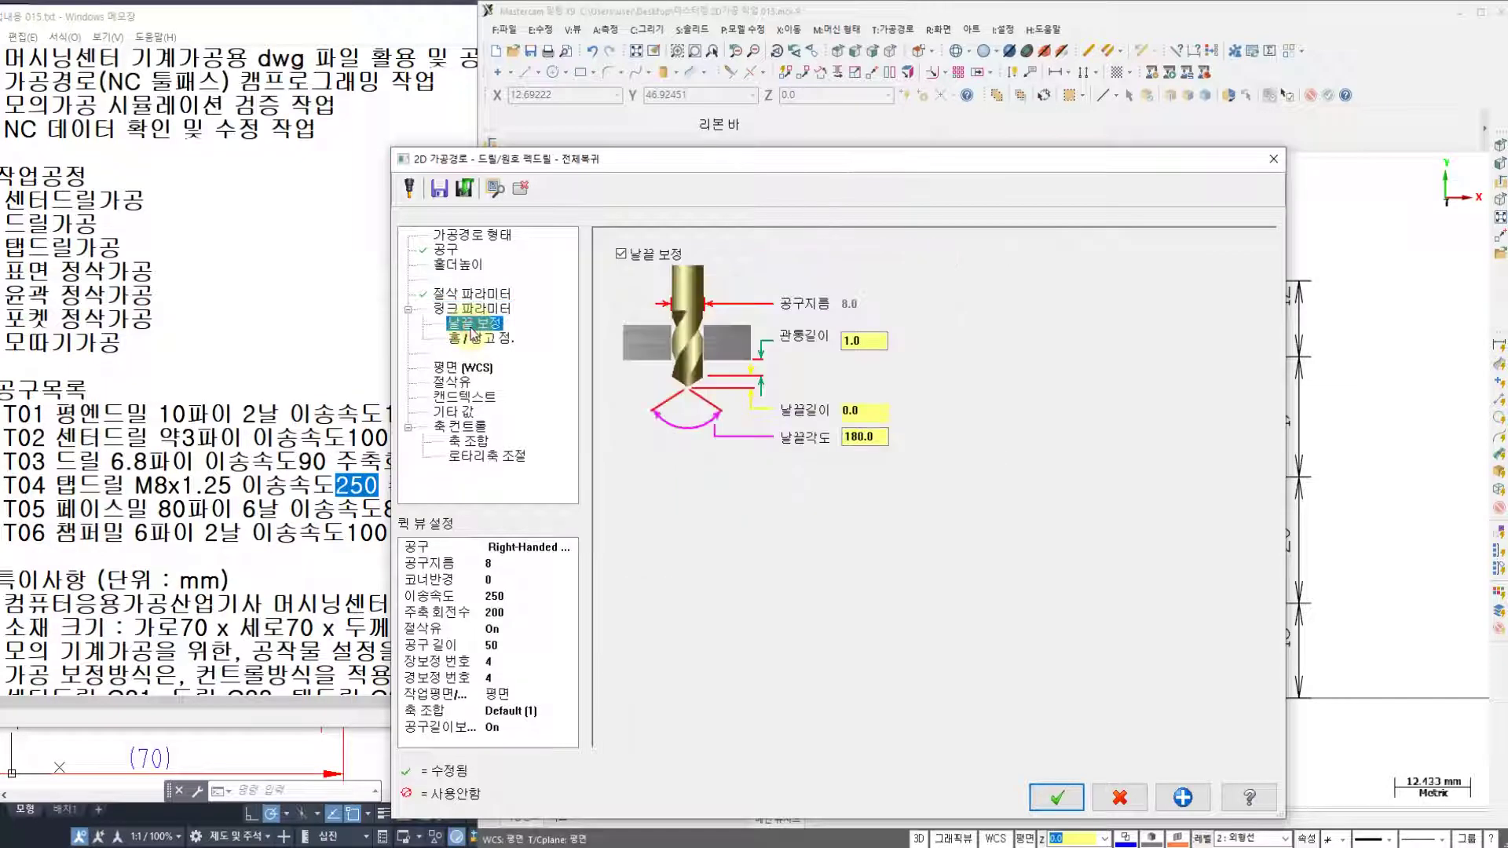
left_click(474, 309)
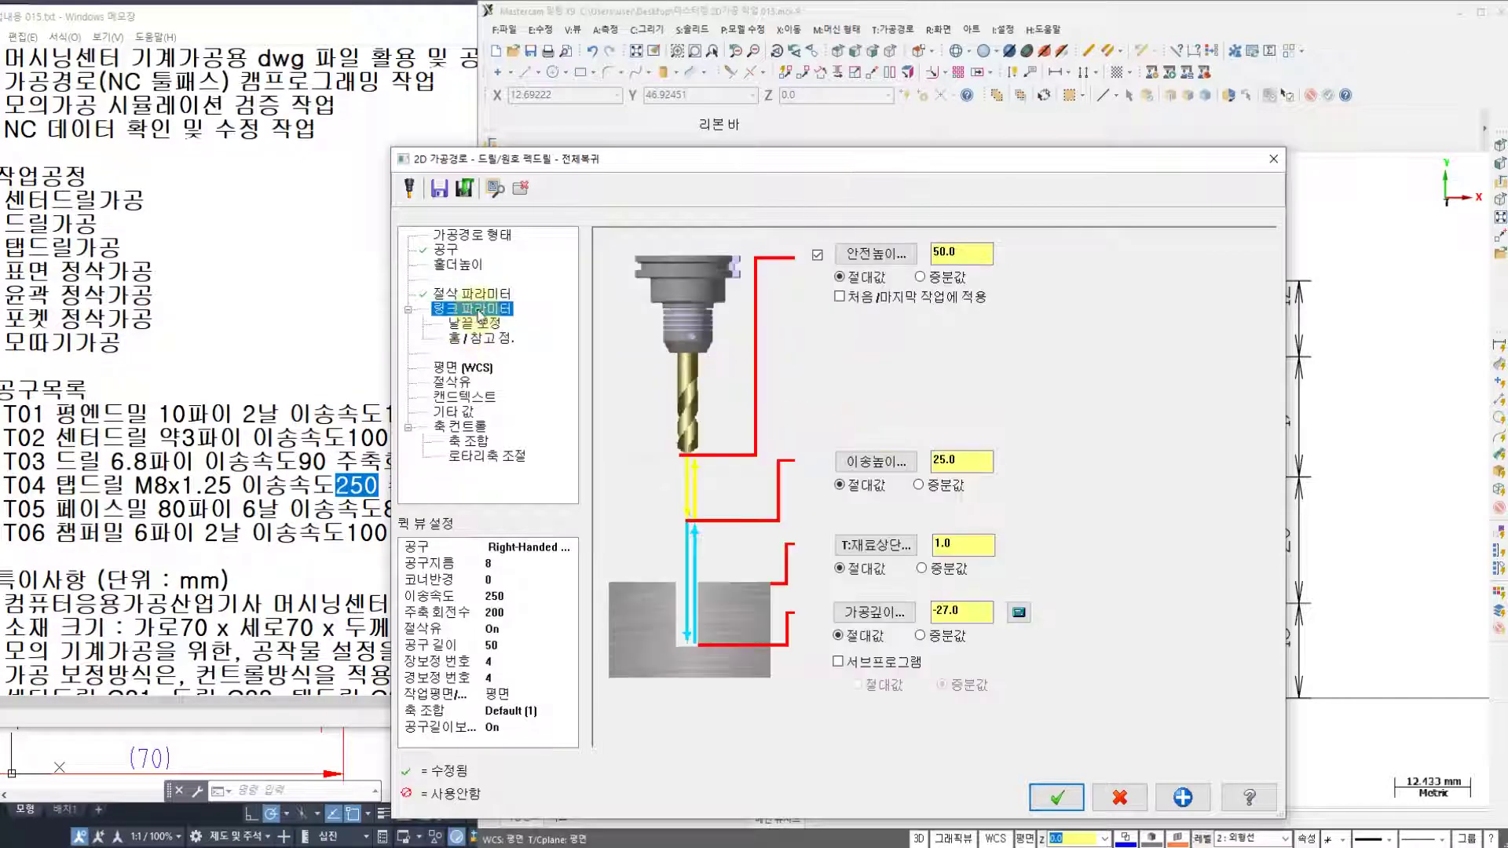
key("Down")
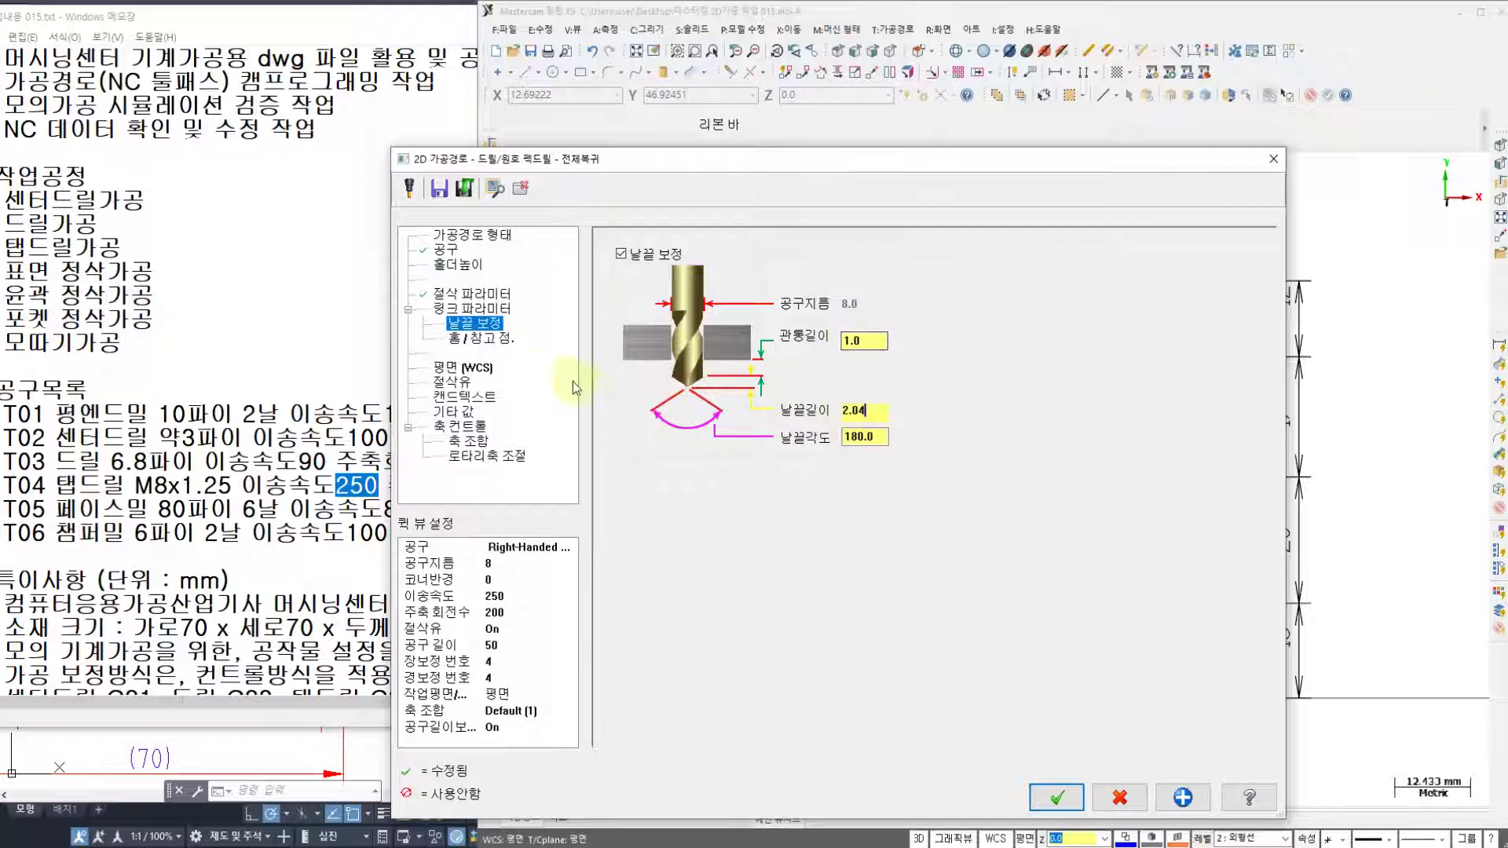
left_click(452, 382)
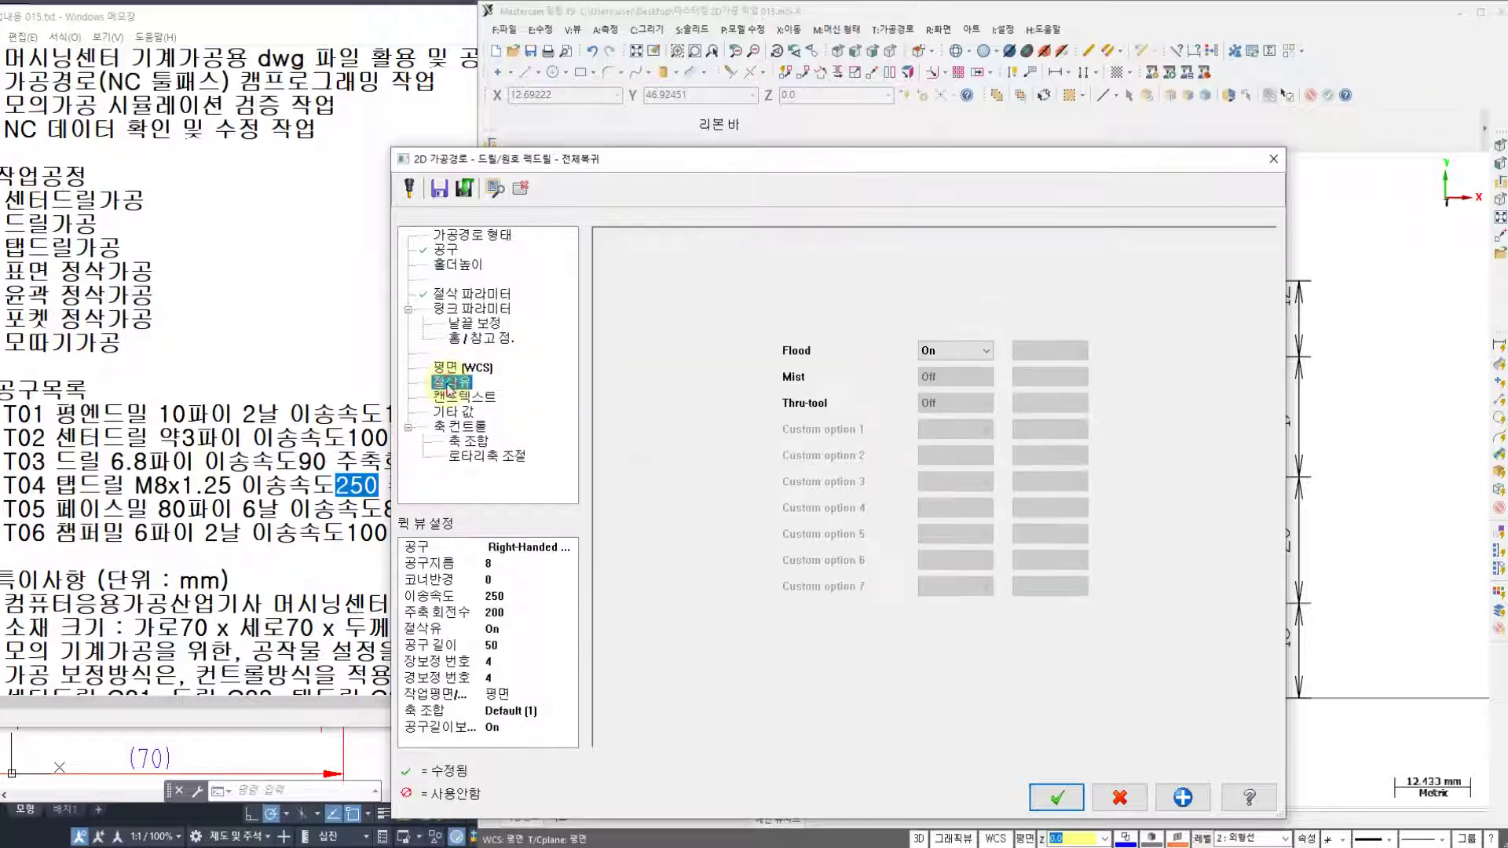
- Accept the tapping operation's parameters and regenerate its toolpath
left_click(1057, 798)
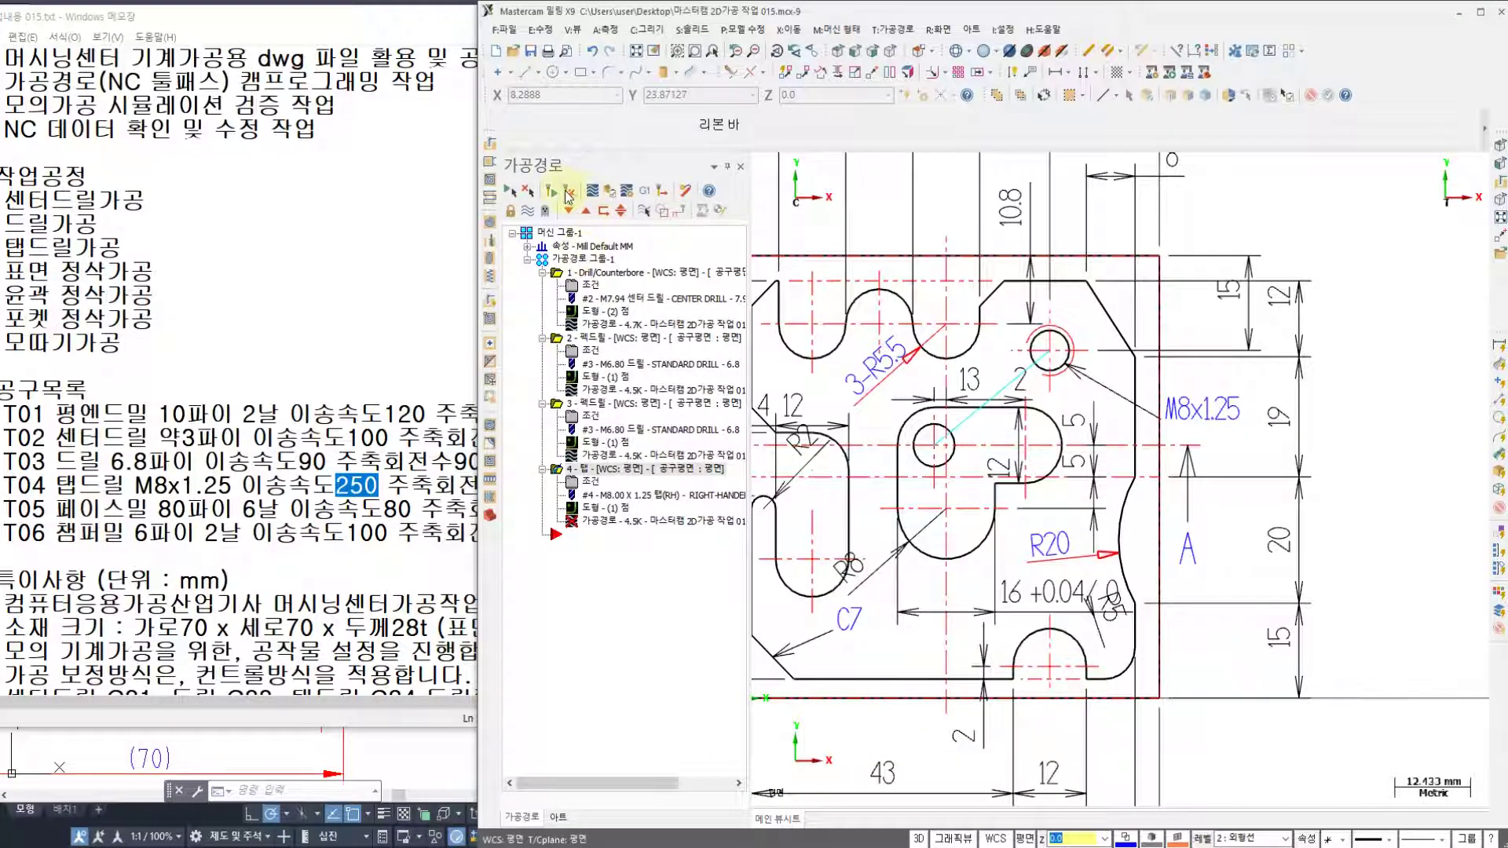
left_click(570, 192)
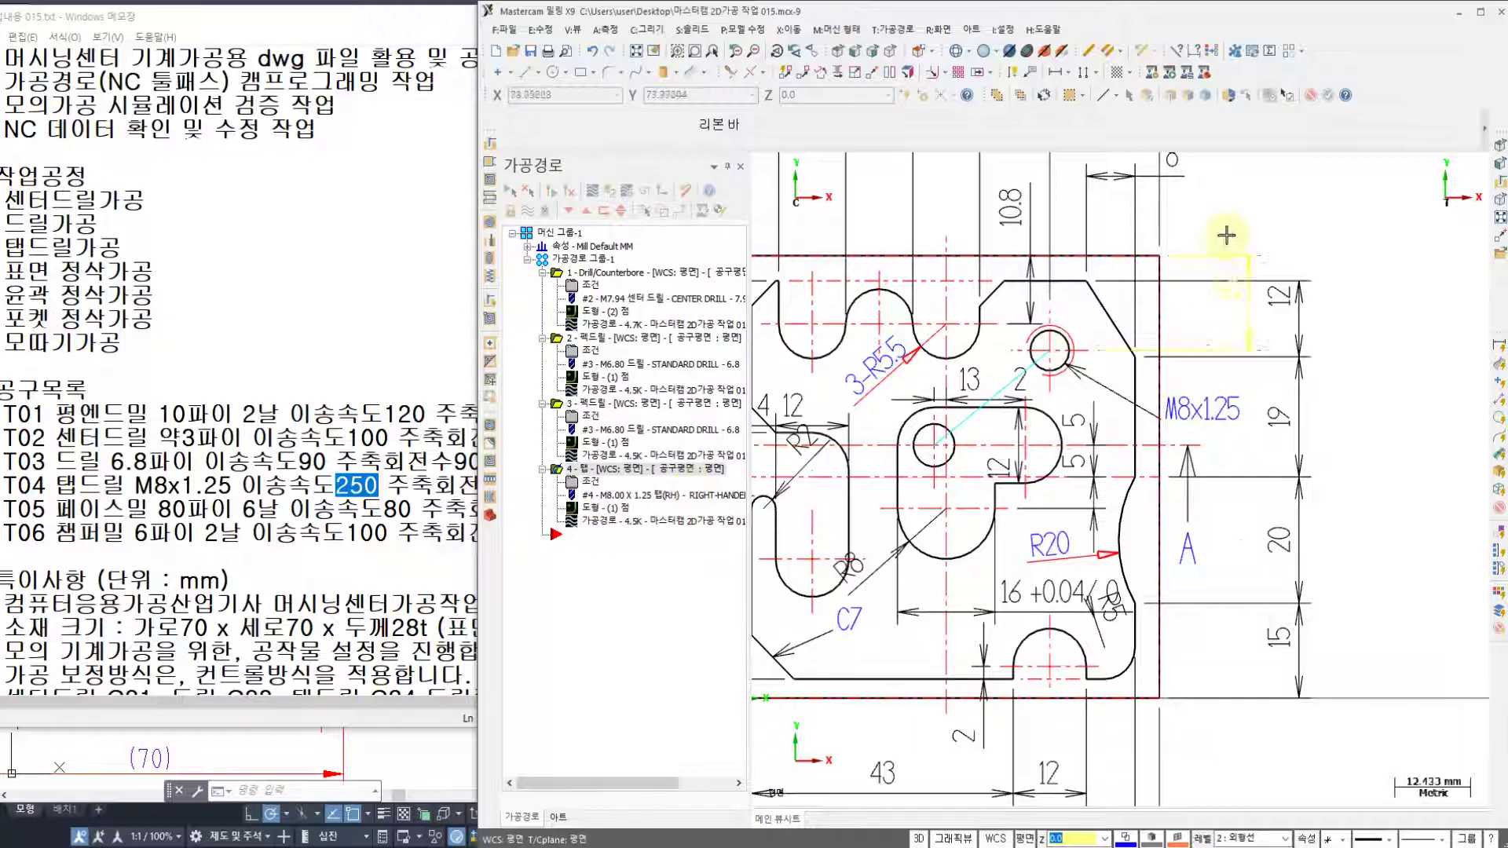
- Backplot the M8x1.25 tapping toolpath in isometric view
right_click(1231, 235)
left_click(1280, 399)
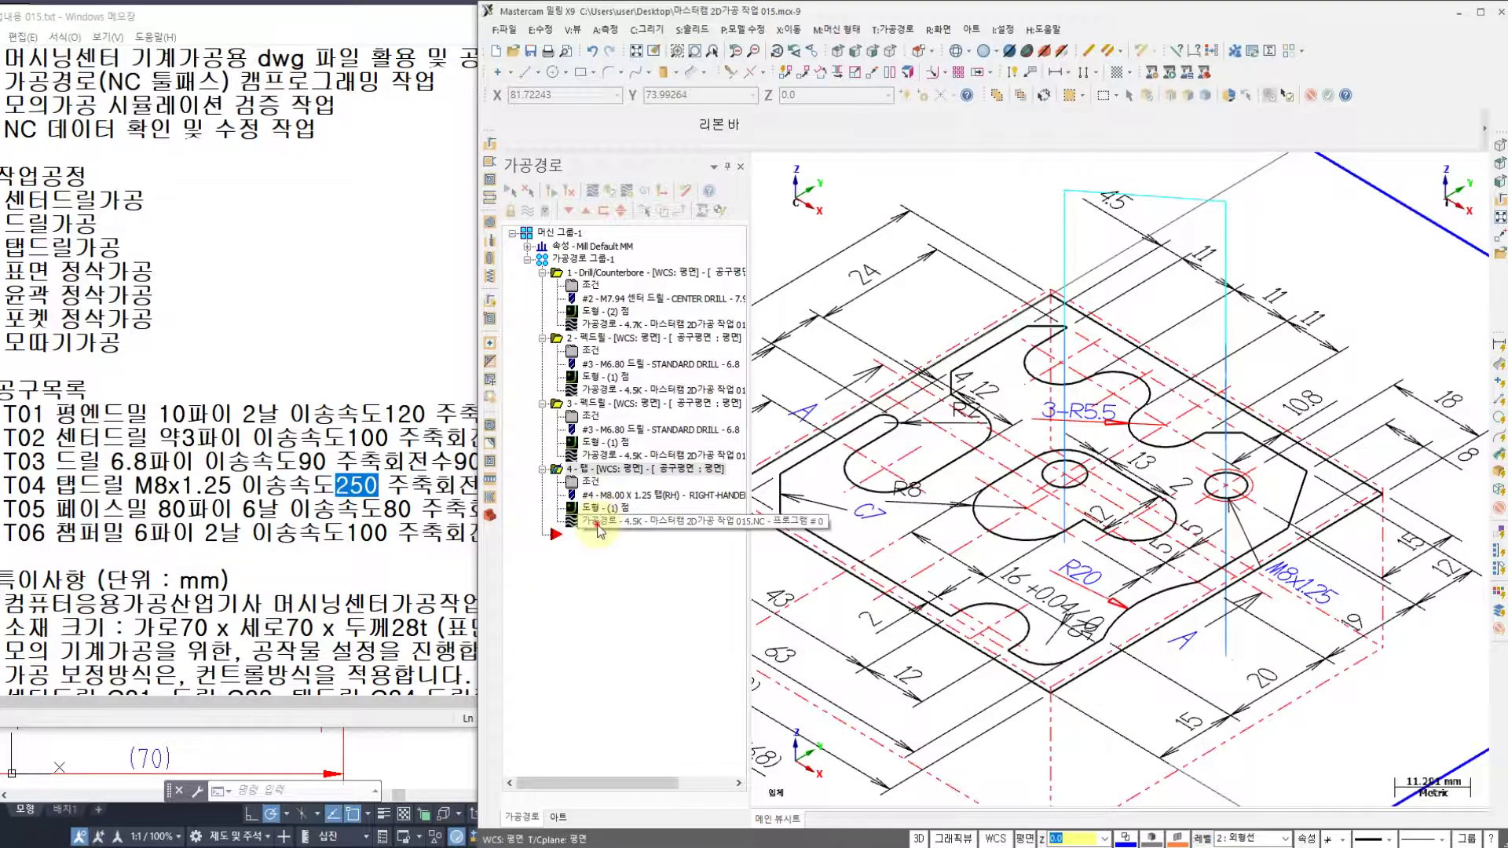
left_click(592, 191)
left_click(760, 165)
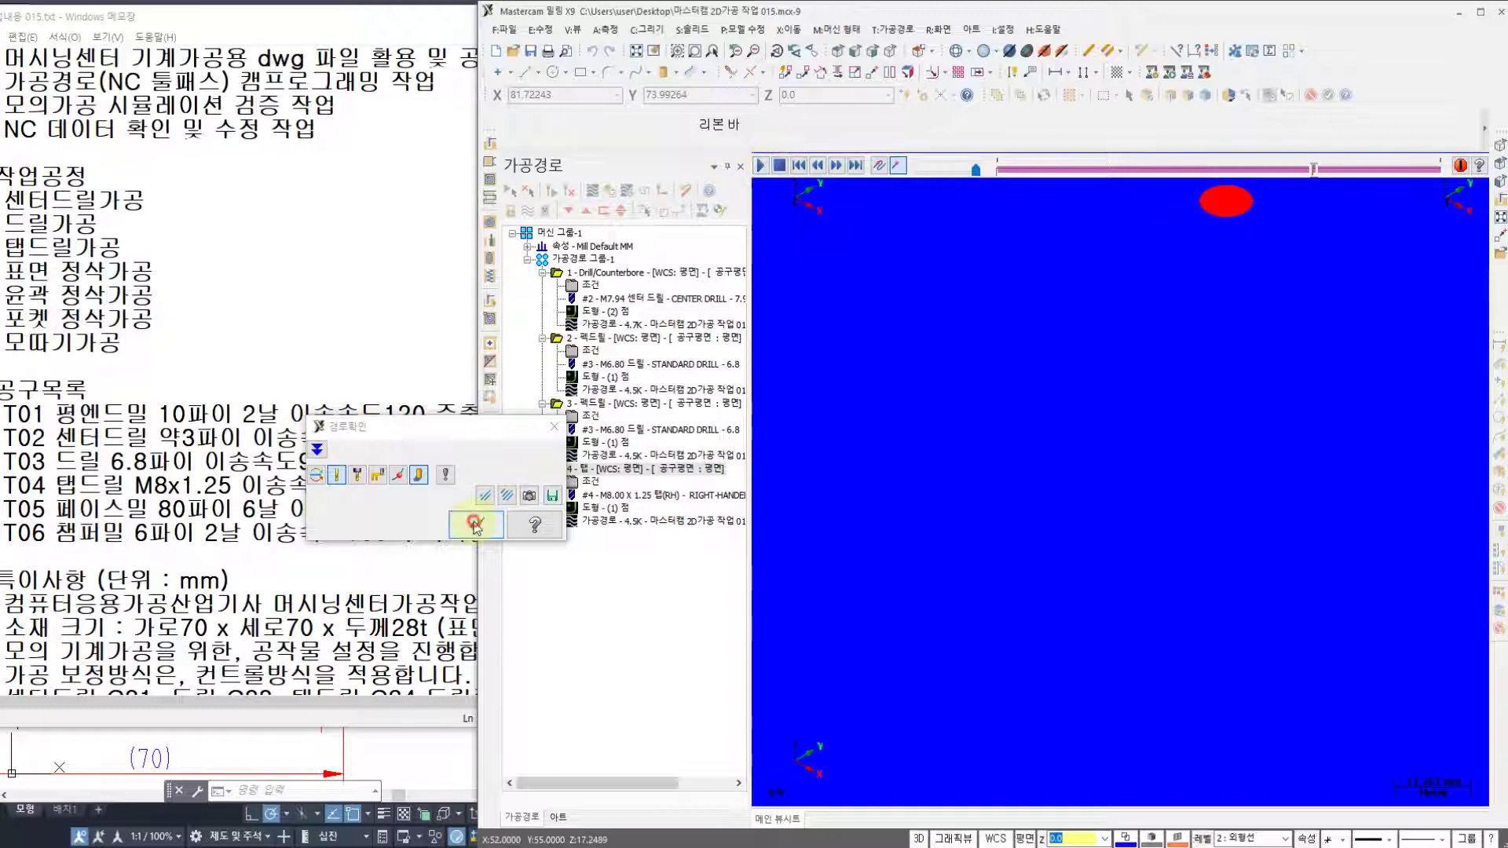
left_click(477, 525)
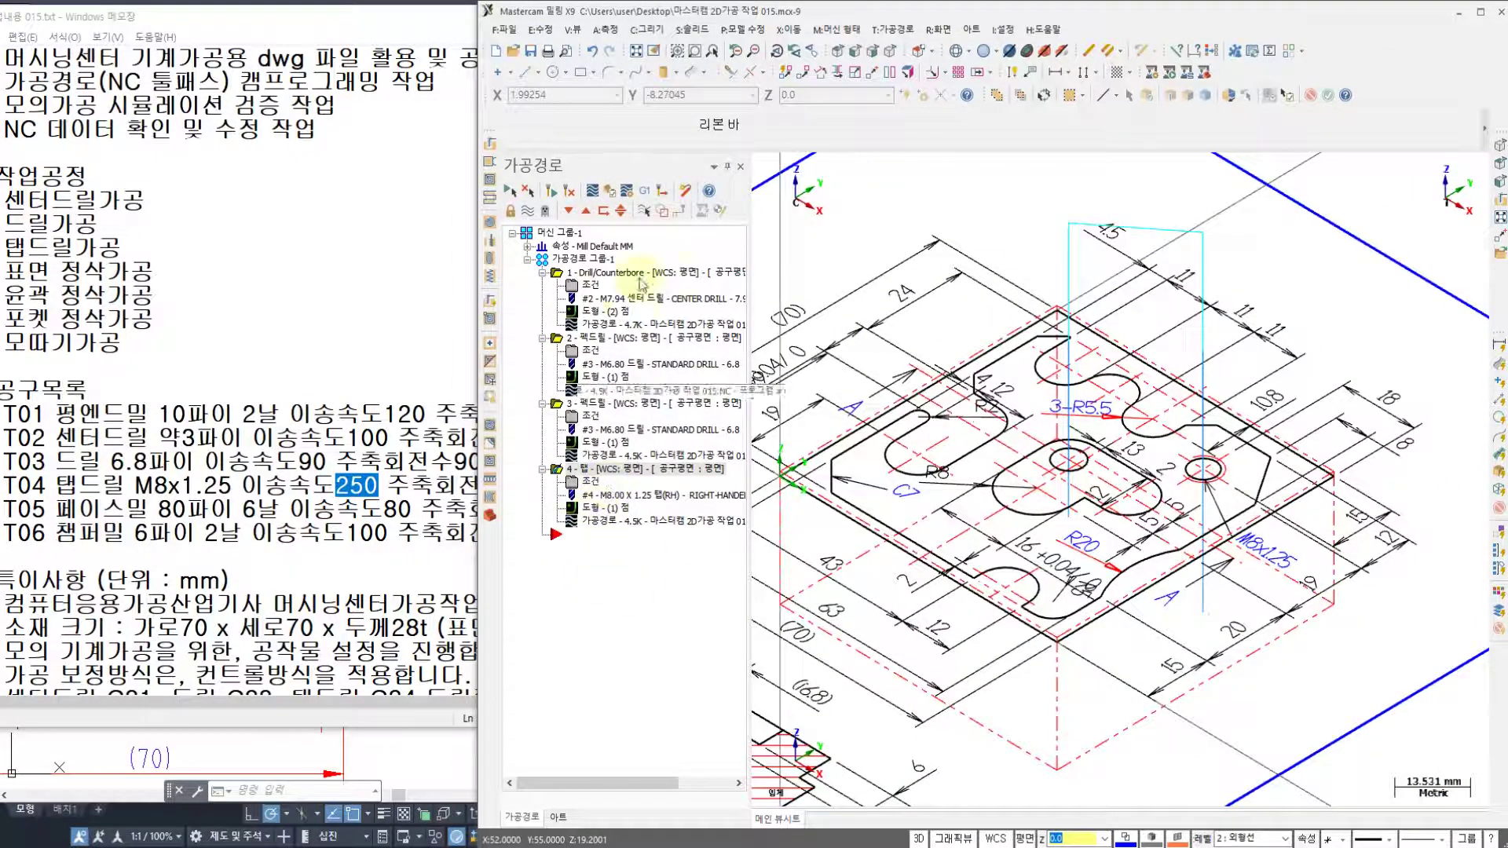
- Collapse the four drilling and tapping operations in the toolpath tree
left_click(542, 274)
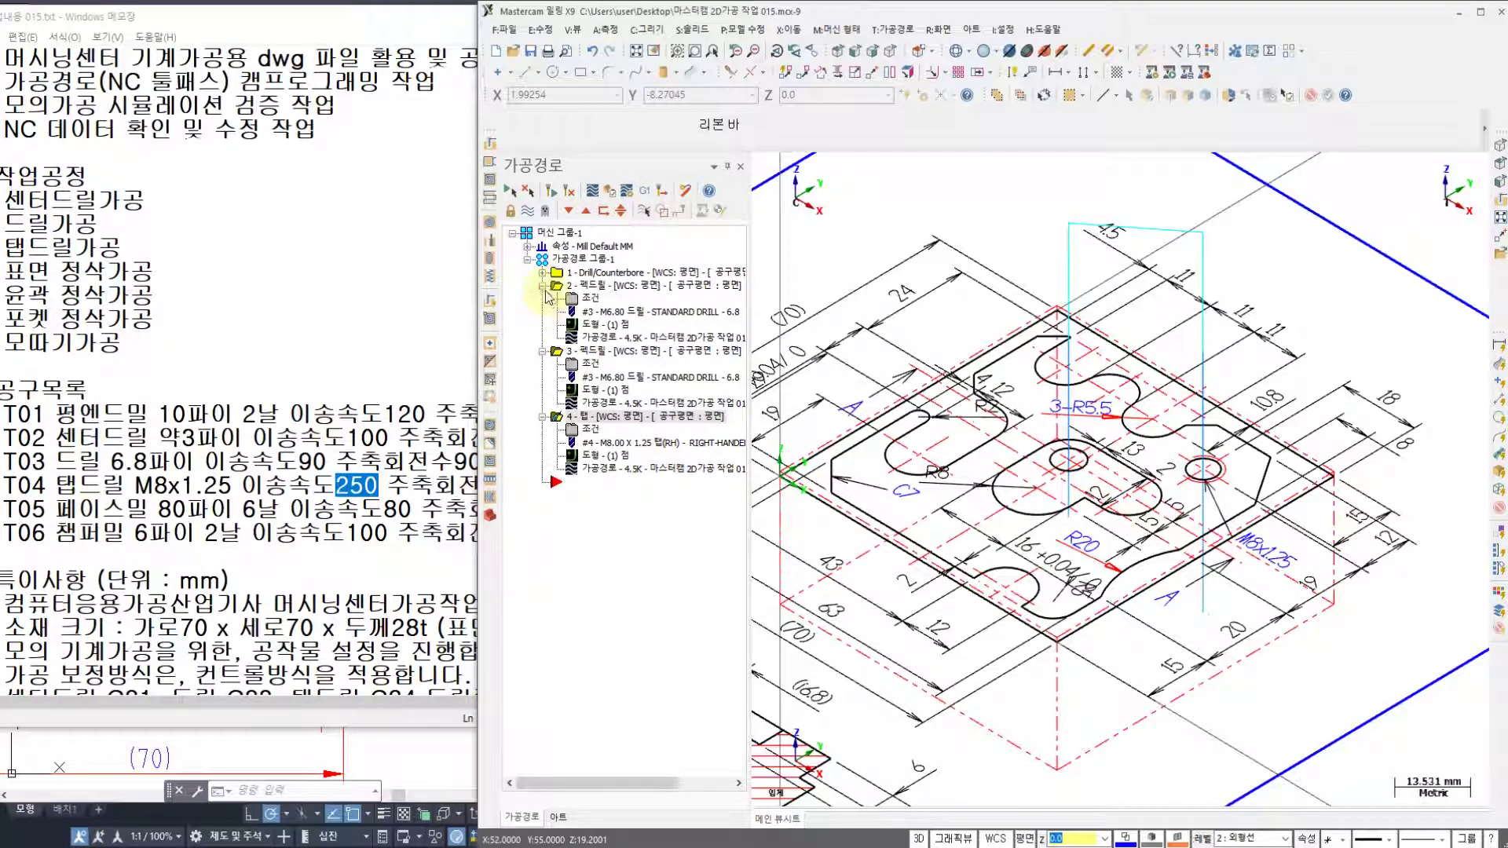
left_click(542, 286)
left_click(543, 298)
left_click(542, 311)
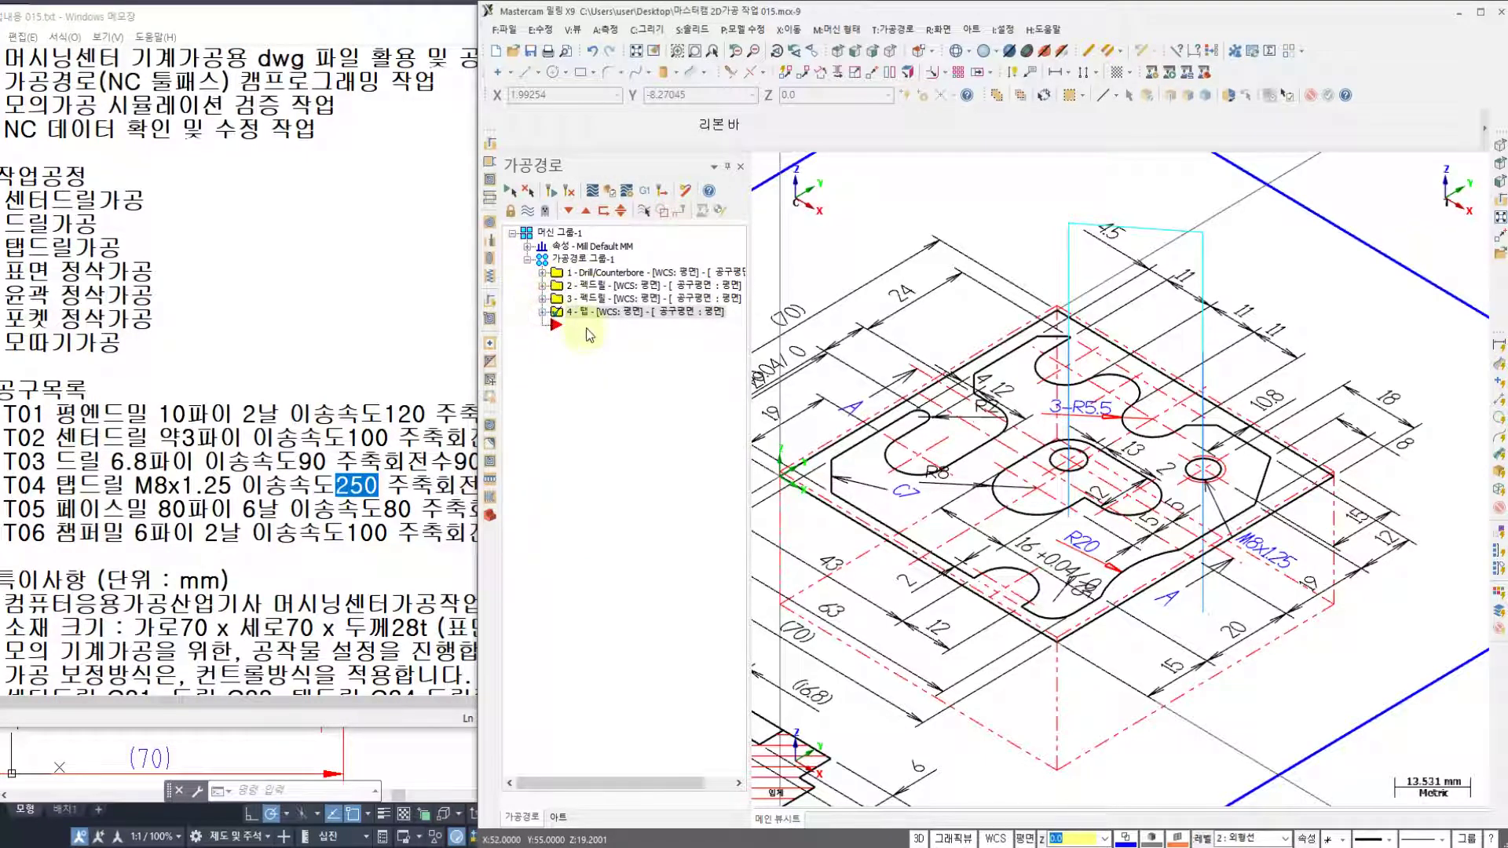
- Switch to the Notepad notes and review the centre drilling, drilling, tapping and surface finishing entries in the process list
left_click(100, 222)
left_click_drag(5, 201, 134, 240)
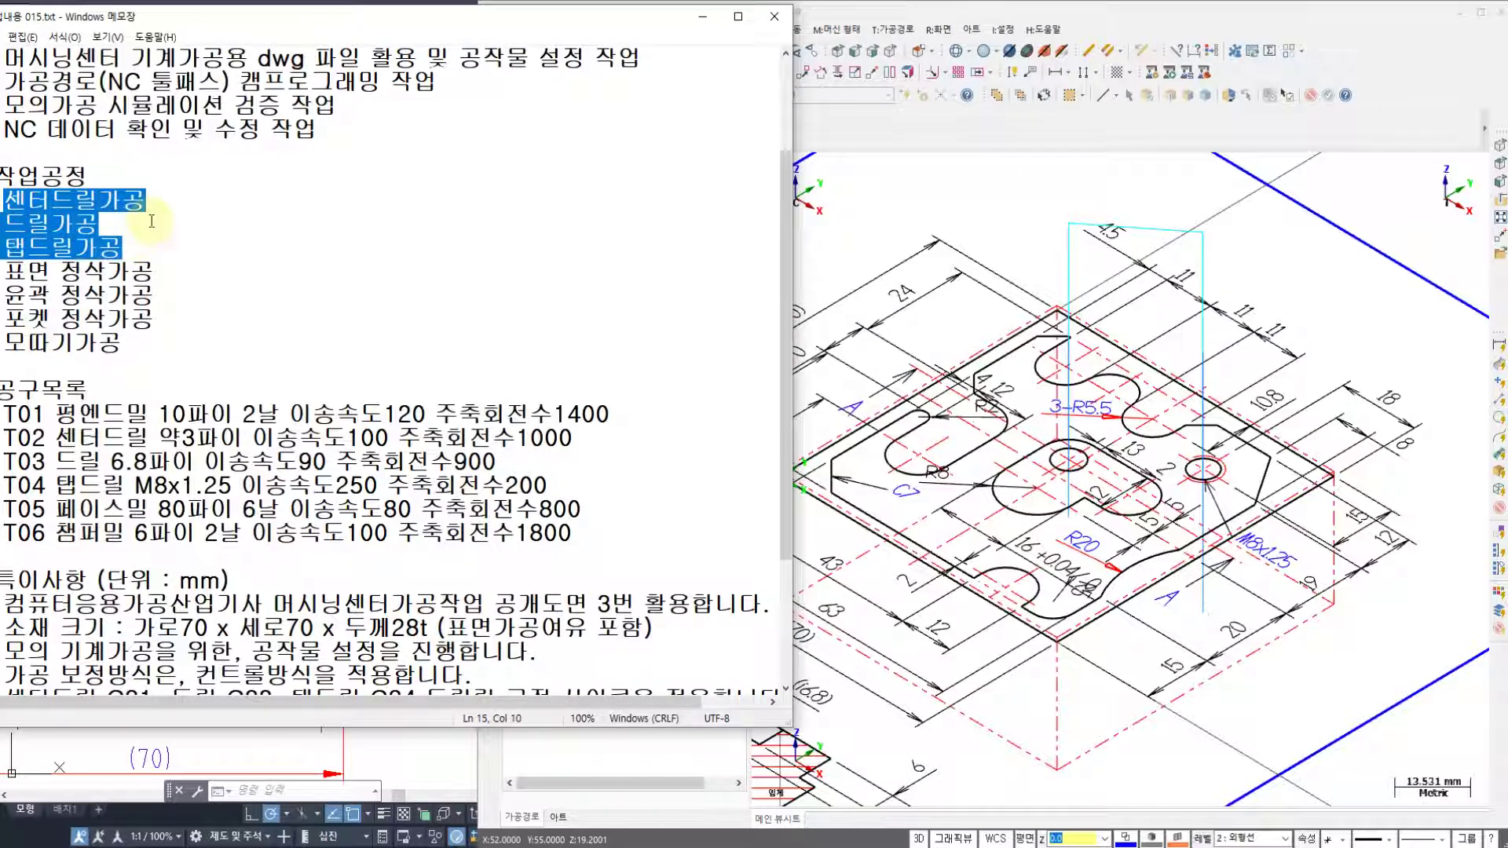
left_click(162, 275)
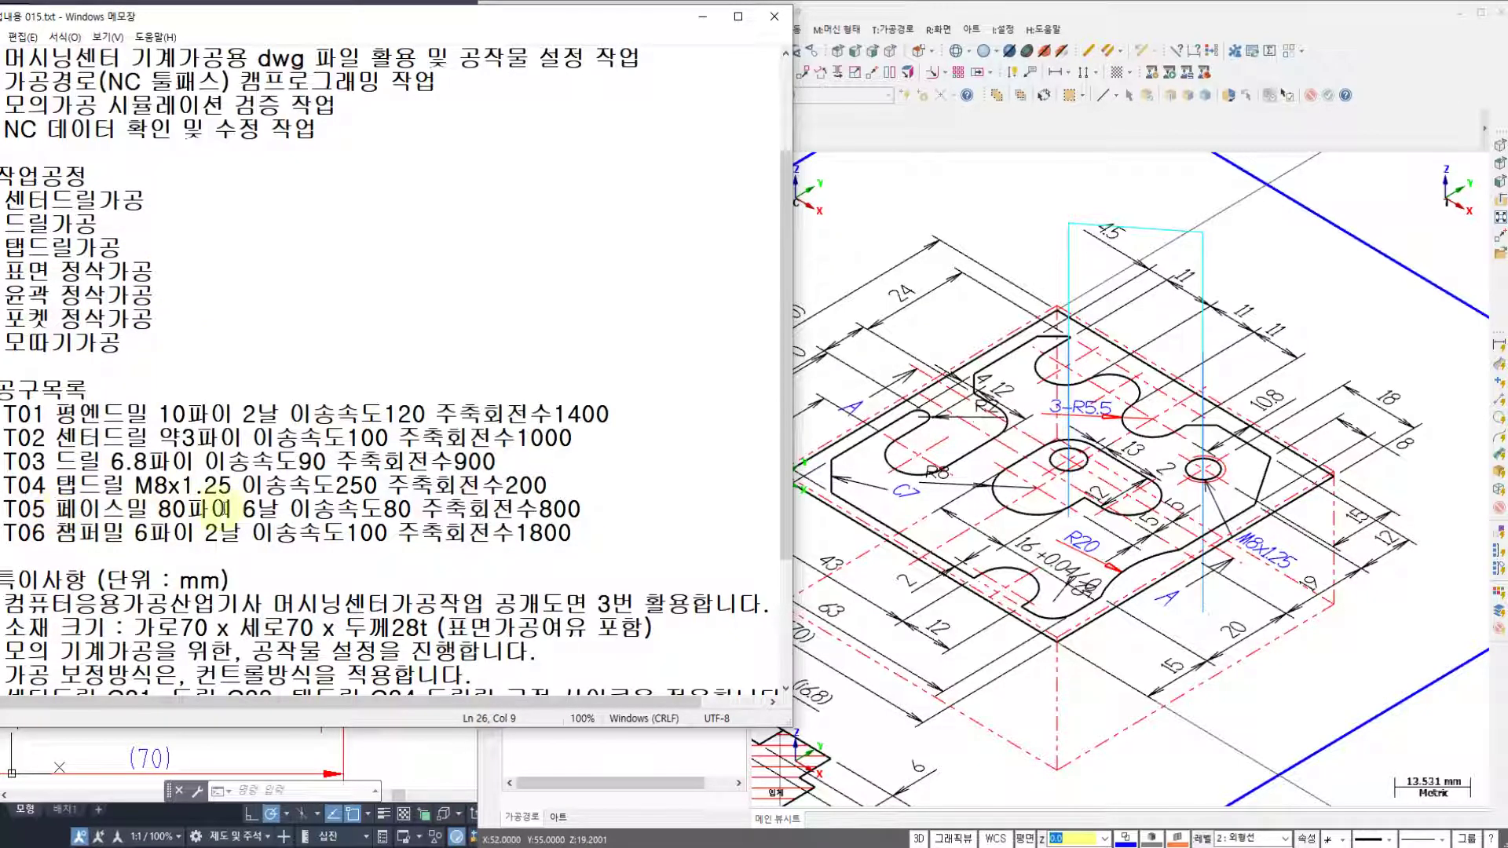
- Switch to Mastercam and start a facing toolpath in top view on the chain of the outer stock rectangle
left_click(1160, 16)
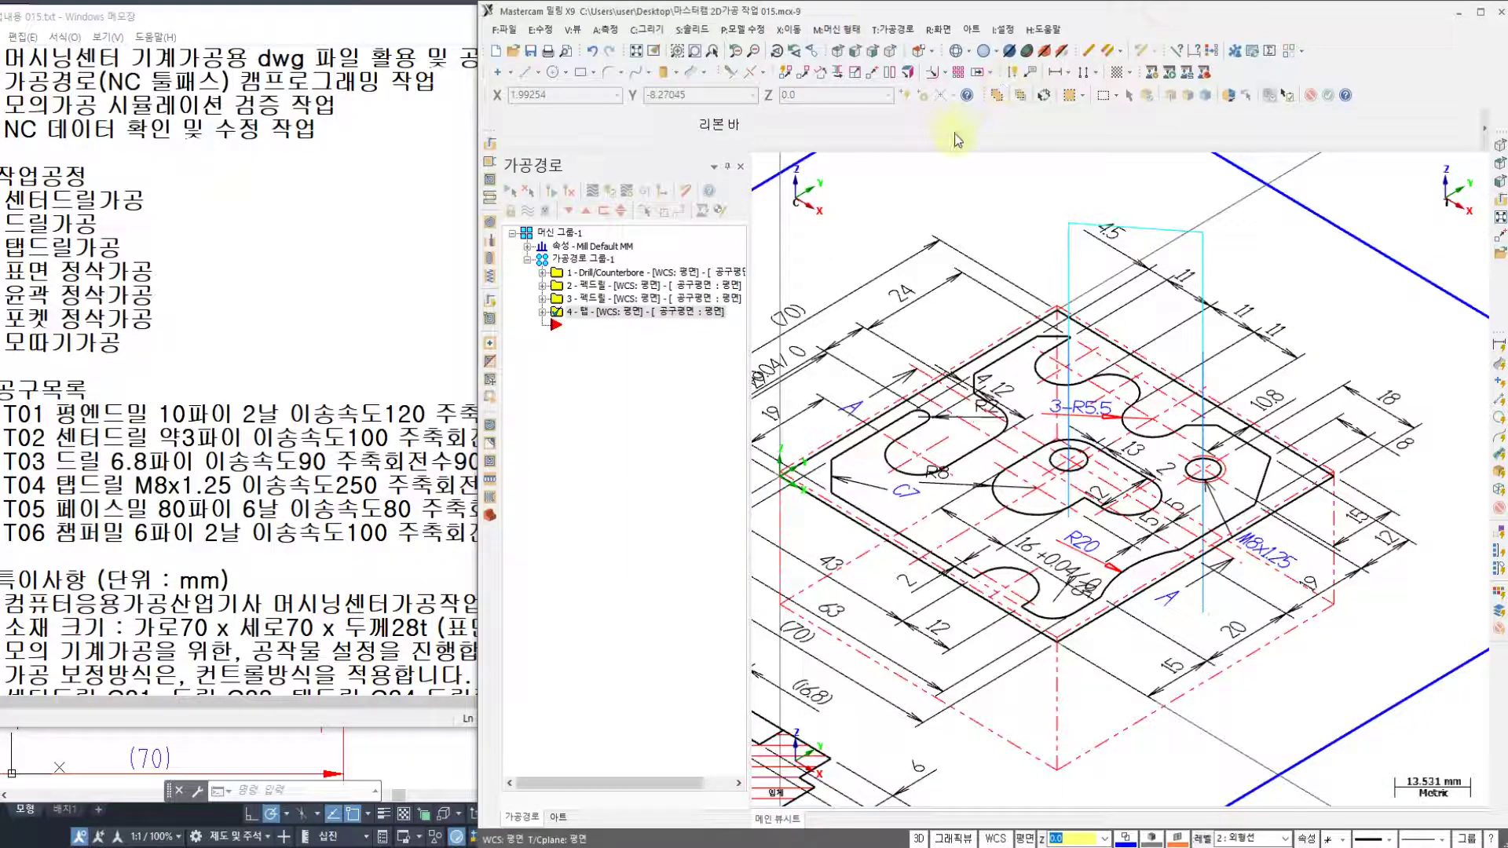
left_click(894, 32)
left_click(1019, 189)
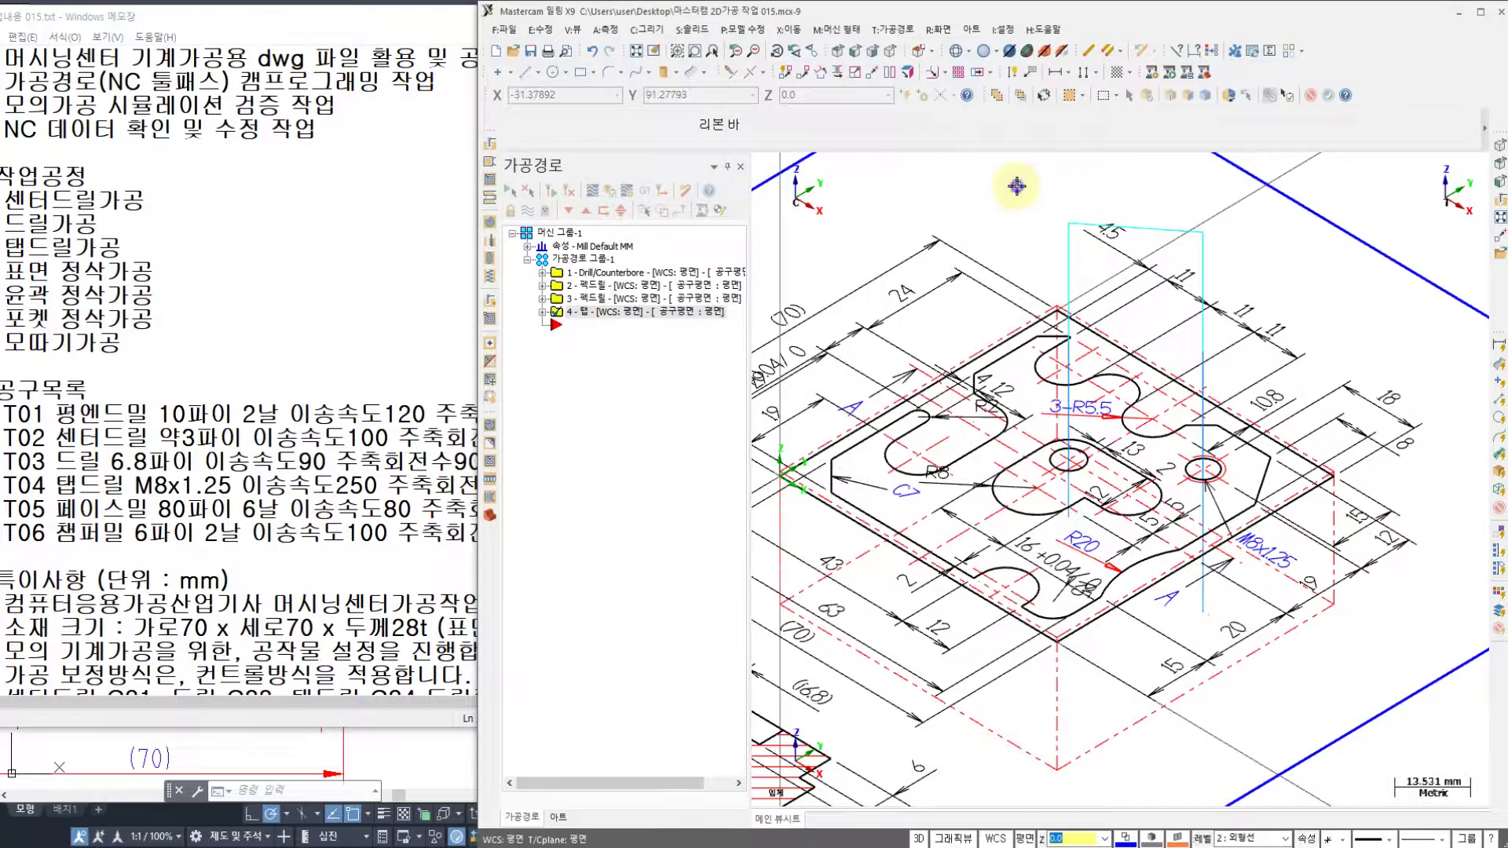
right_click(1019, 189)
left_click(1068, 300)
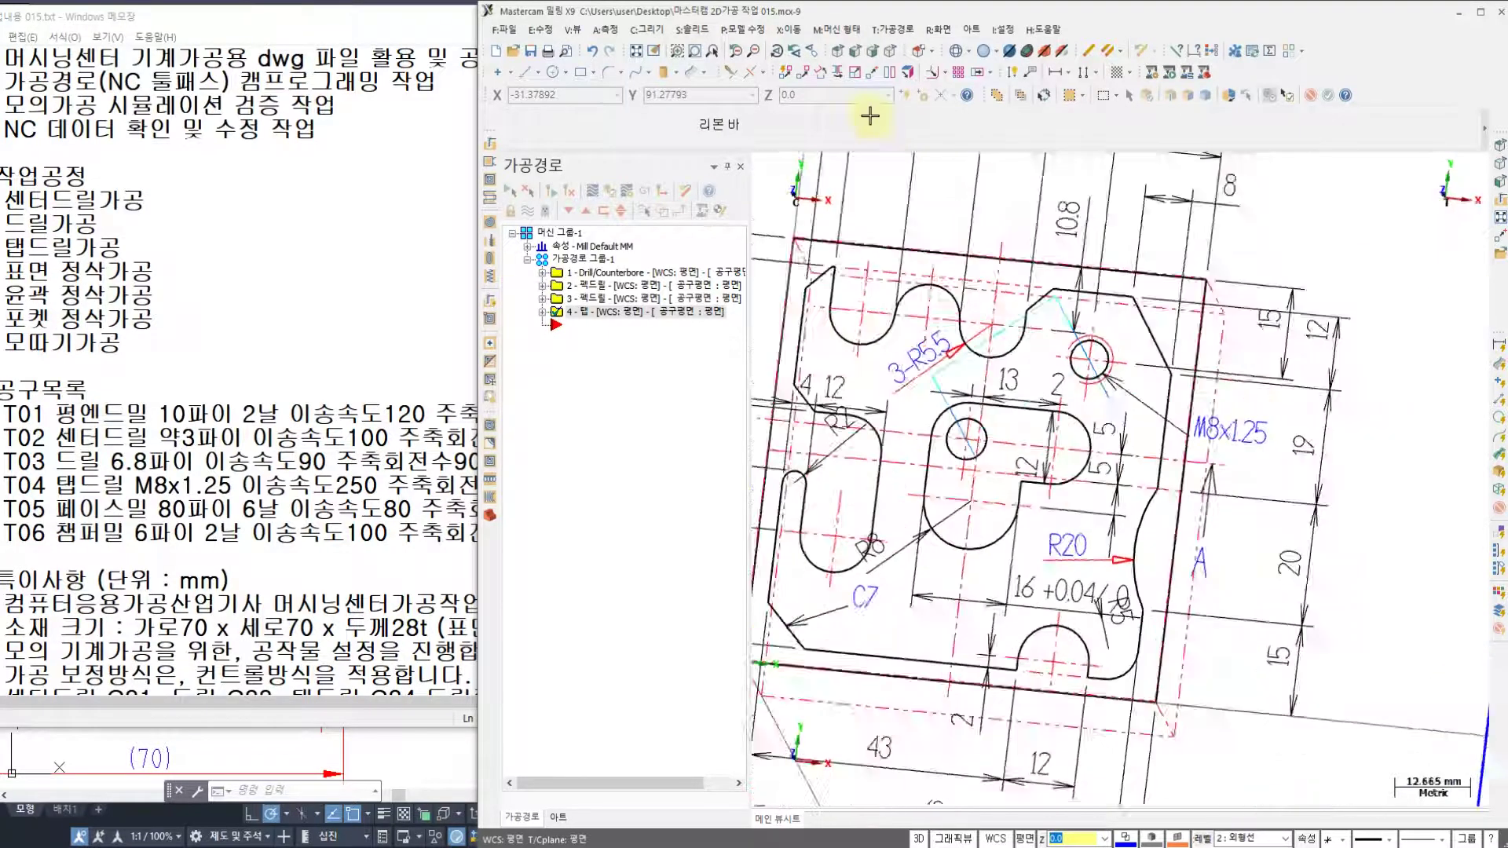
left_click(887, 31)
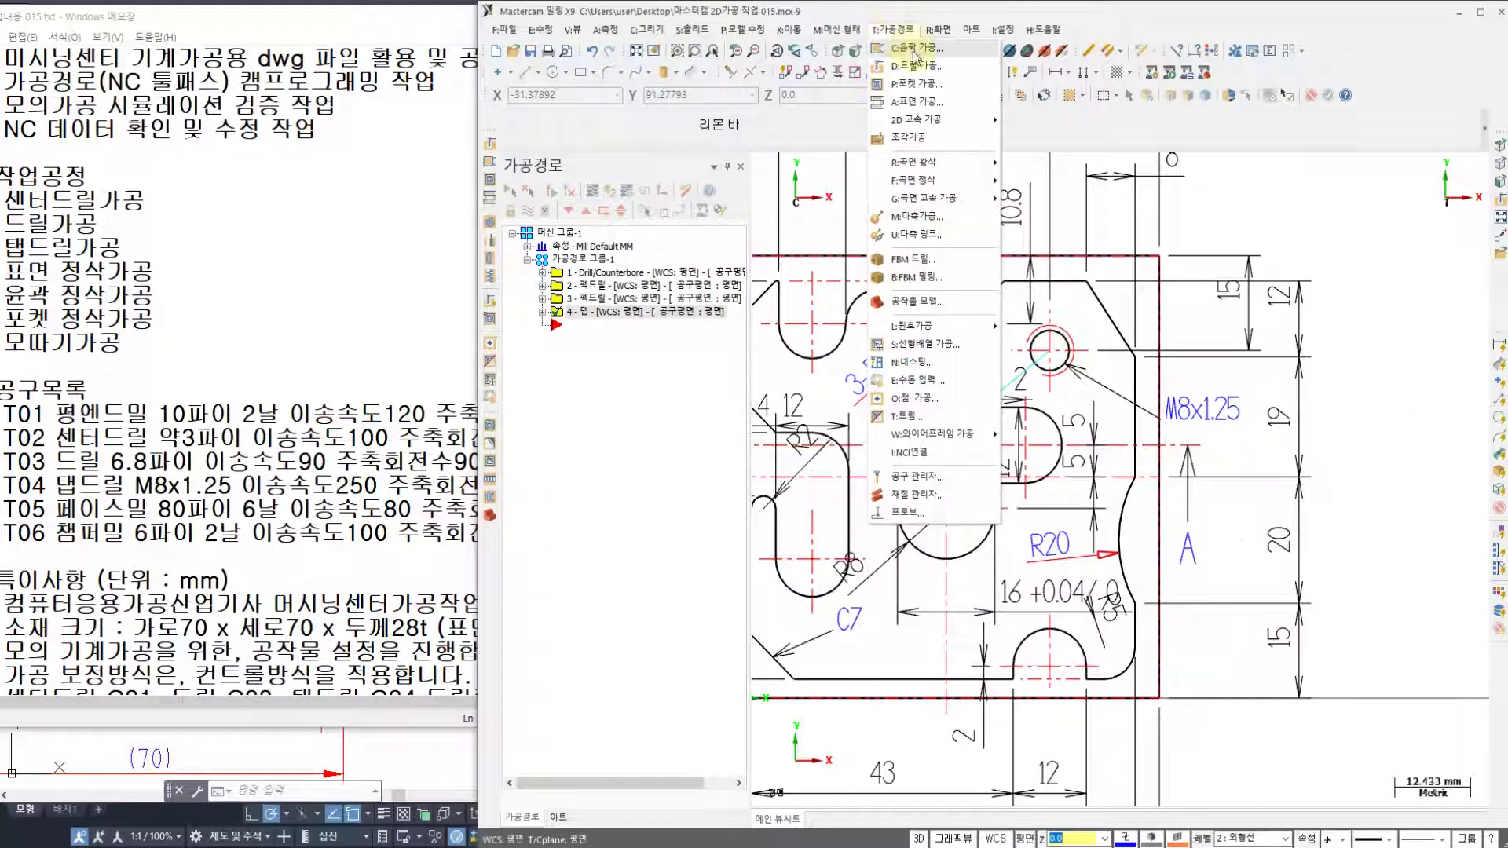
left_click(912, 104)
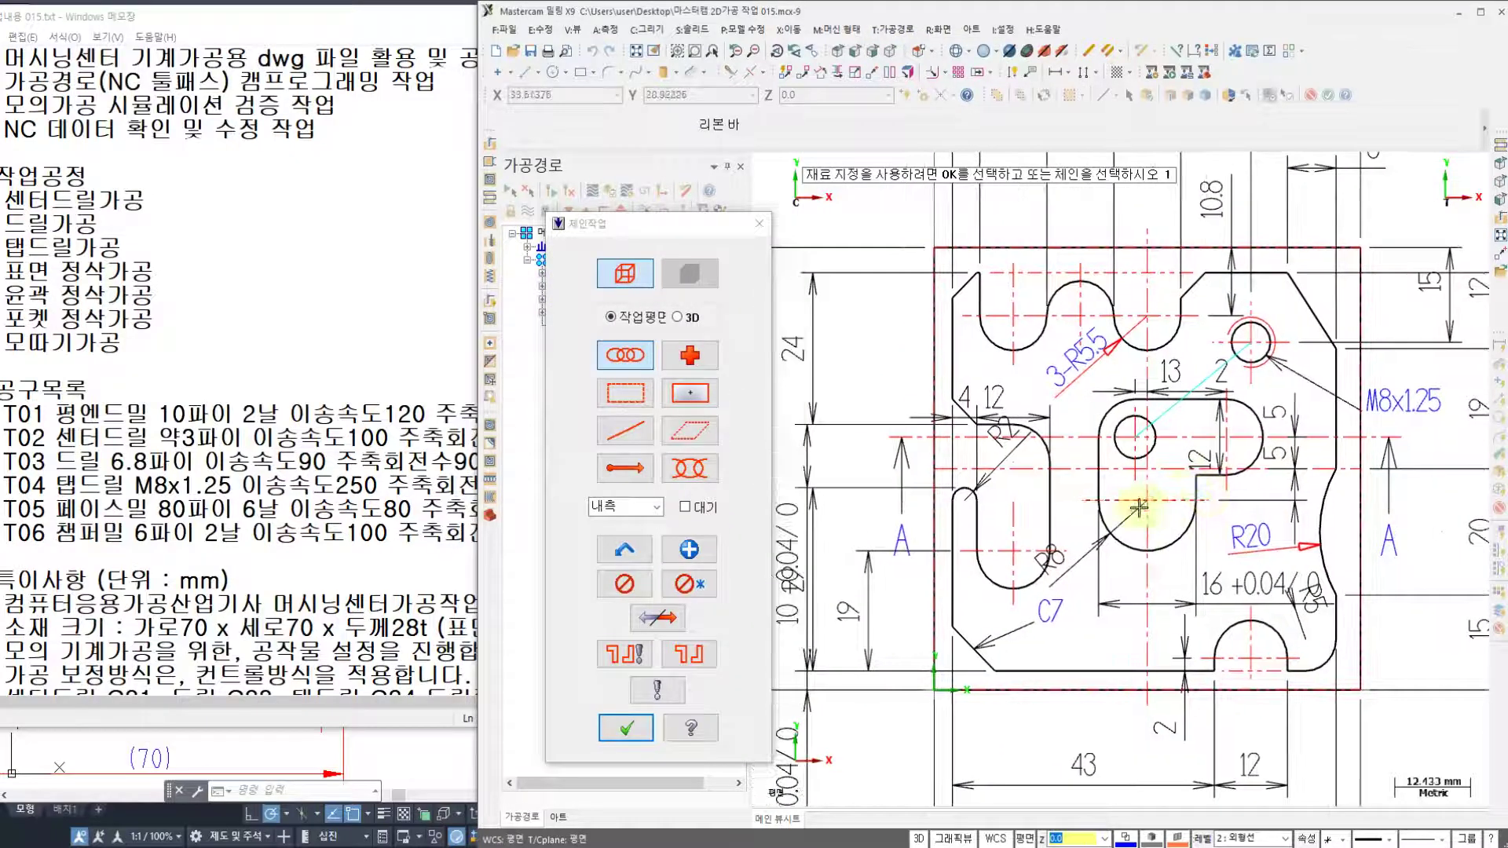
left_click(994, 692)
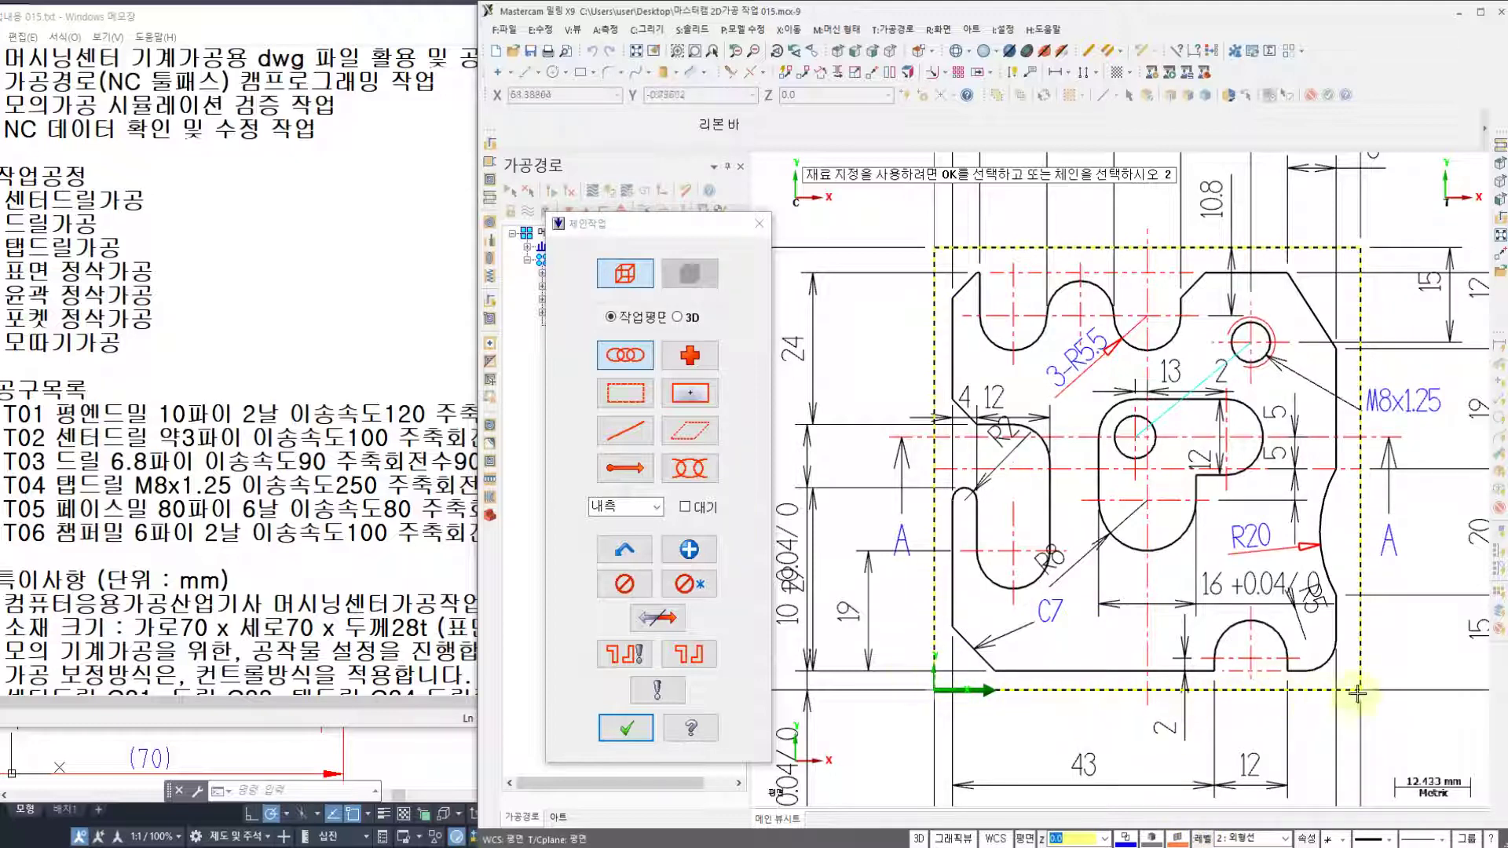
left_click(627, 728)
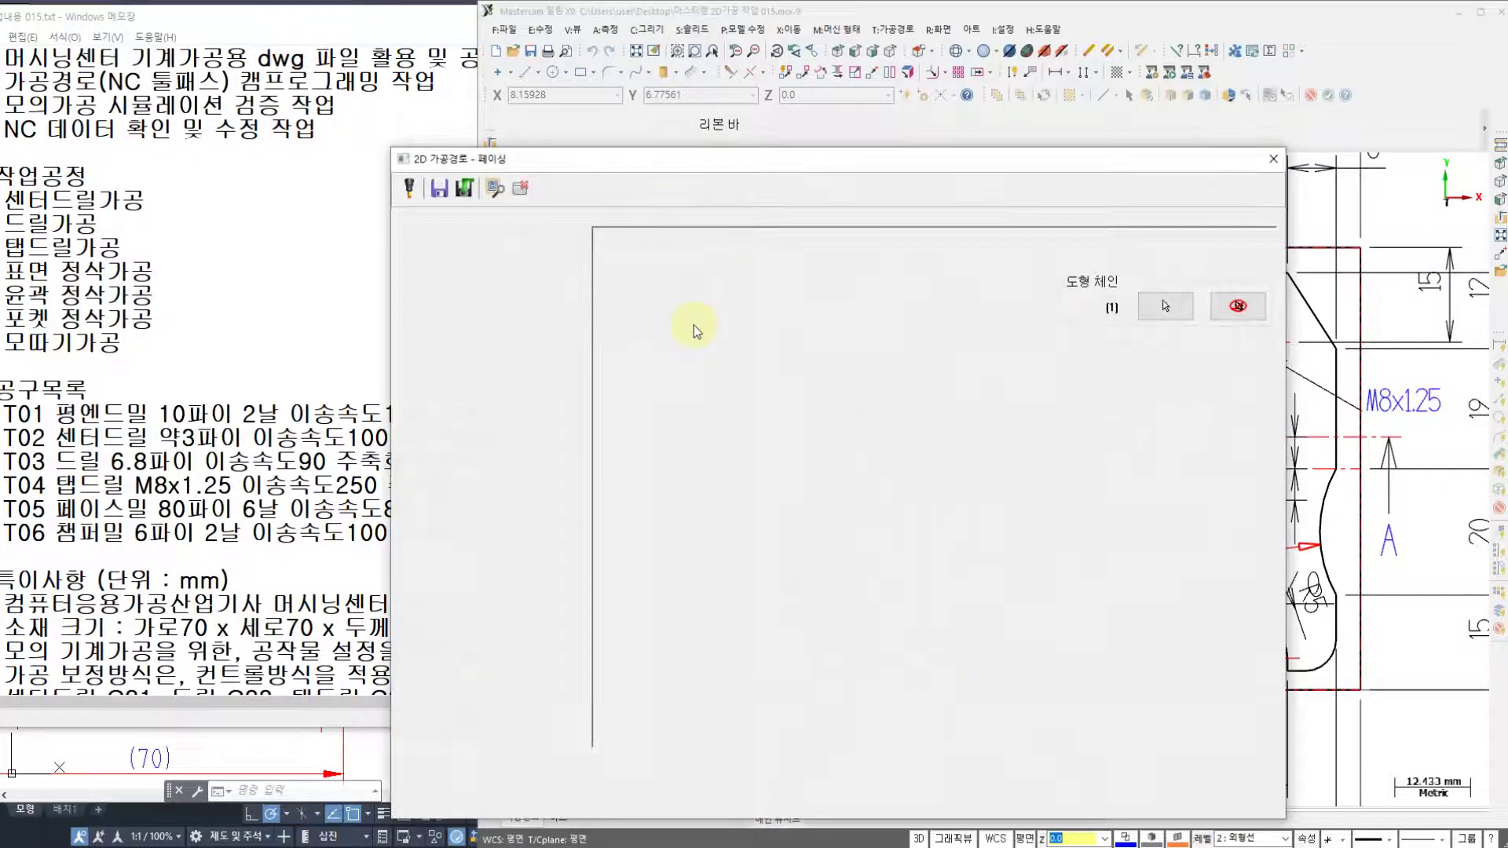
- Create a new face mill for the facing toolpath with a cutting diameter of 80 mm
left_click(446, 249)
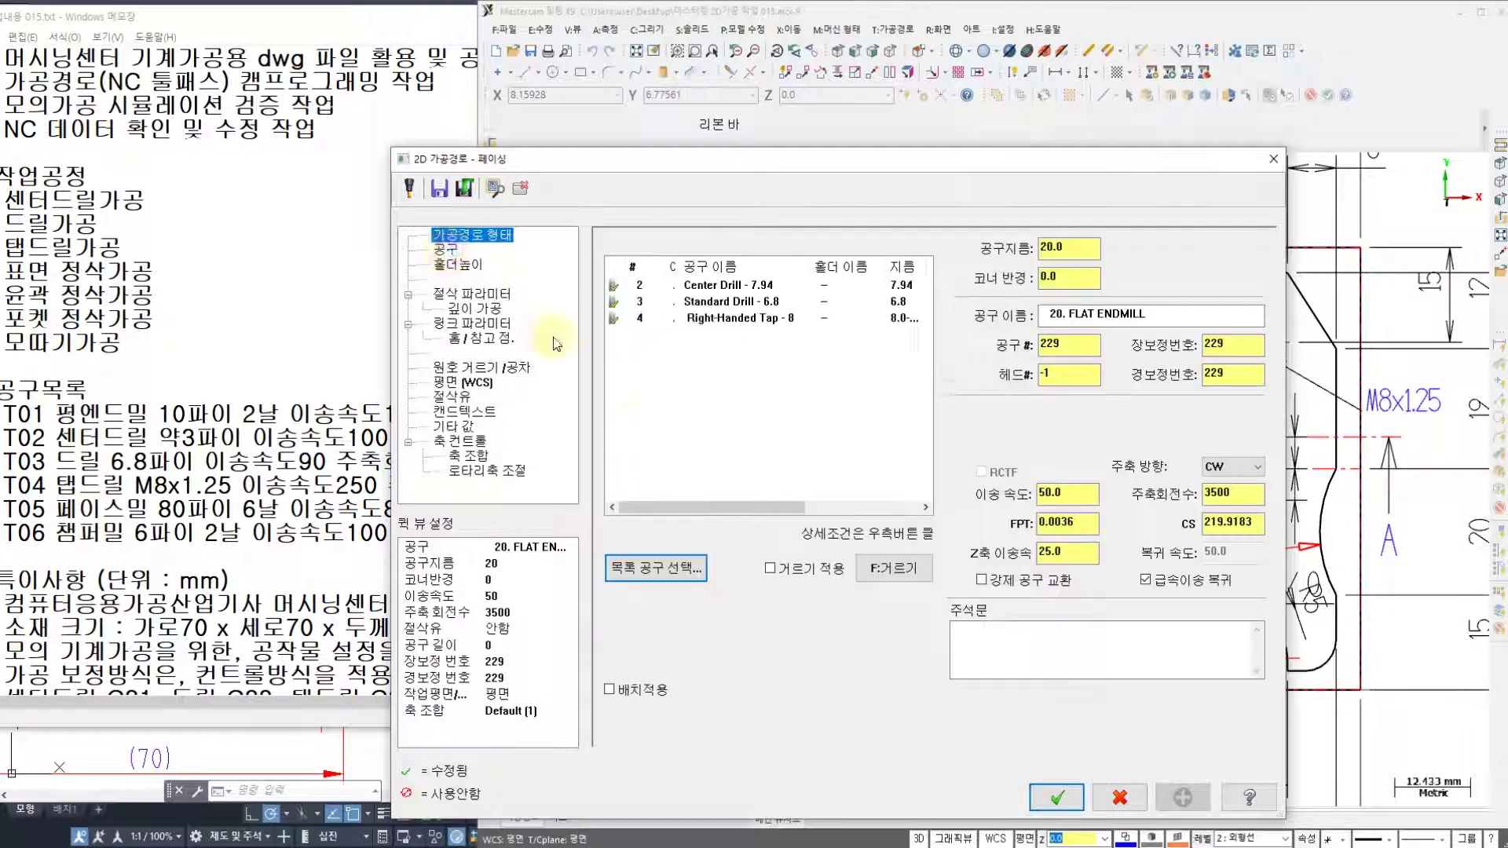
right_click(633, 383)
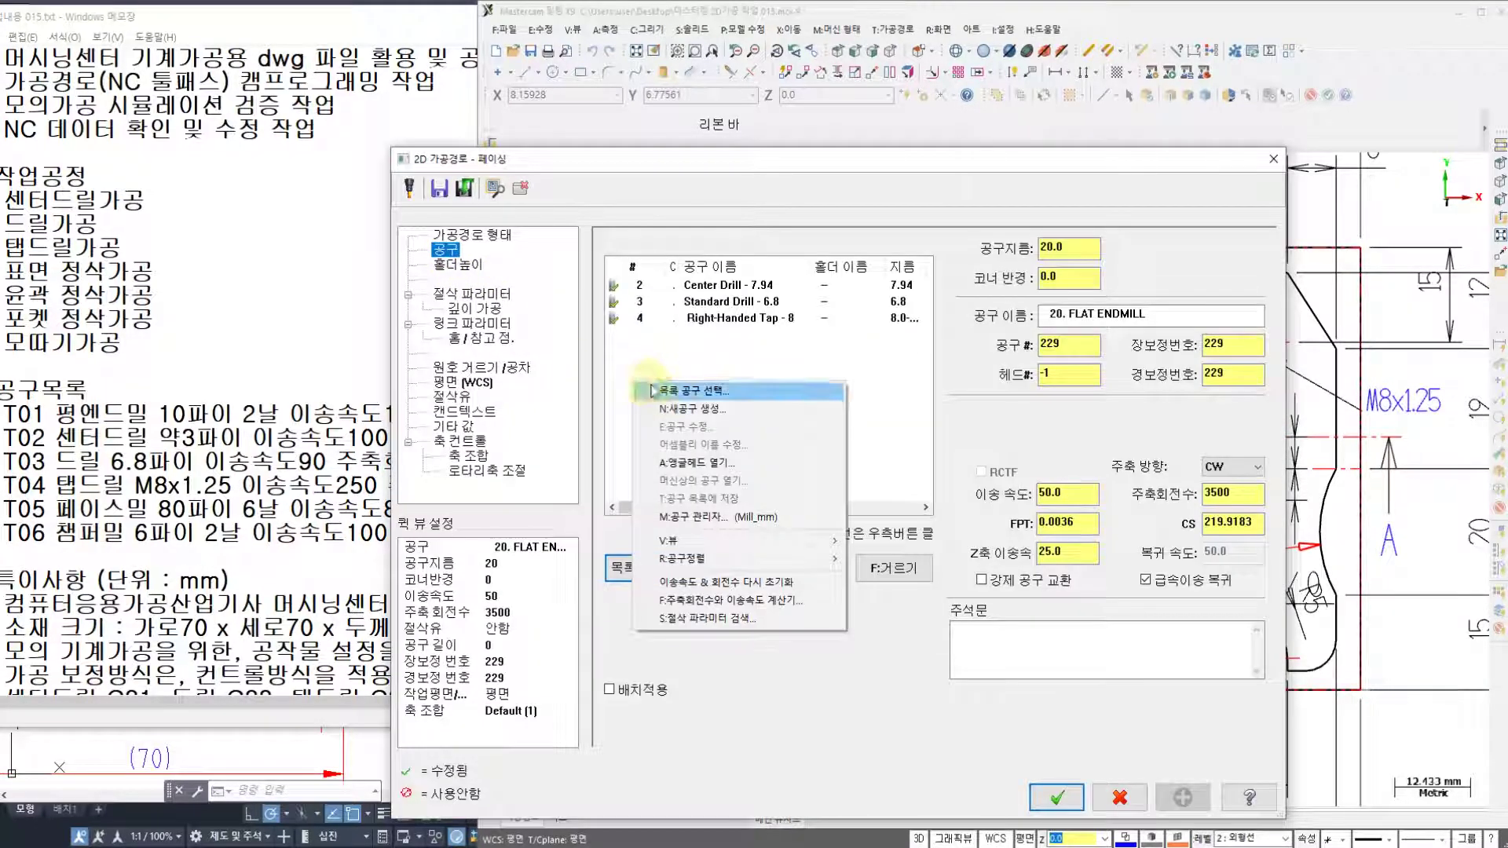
left_click(694, 413)
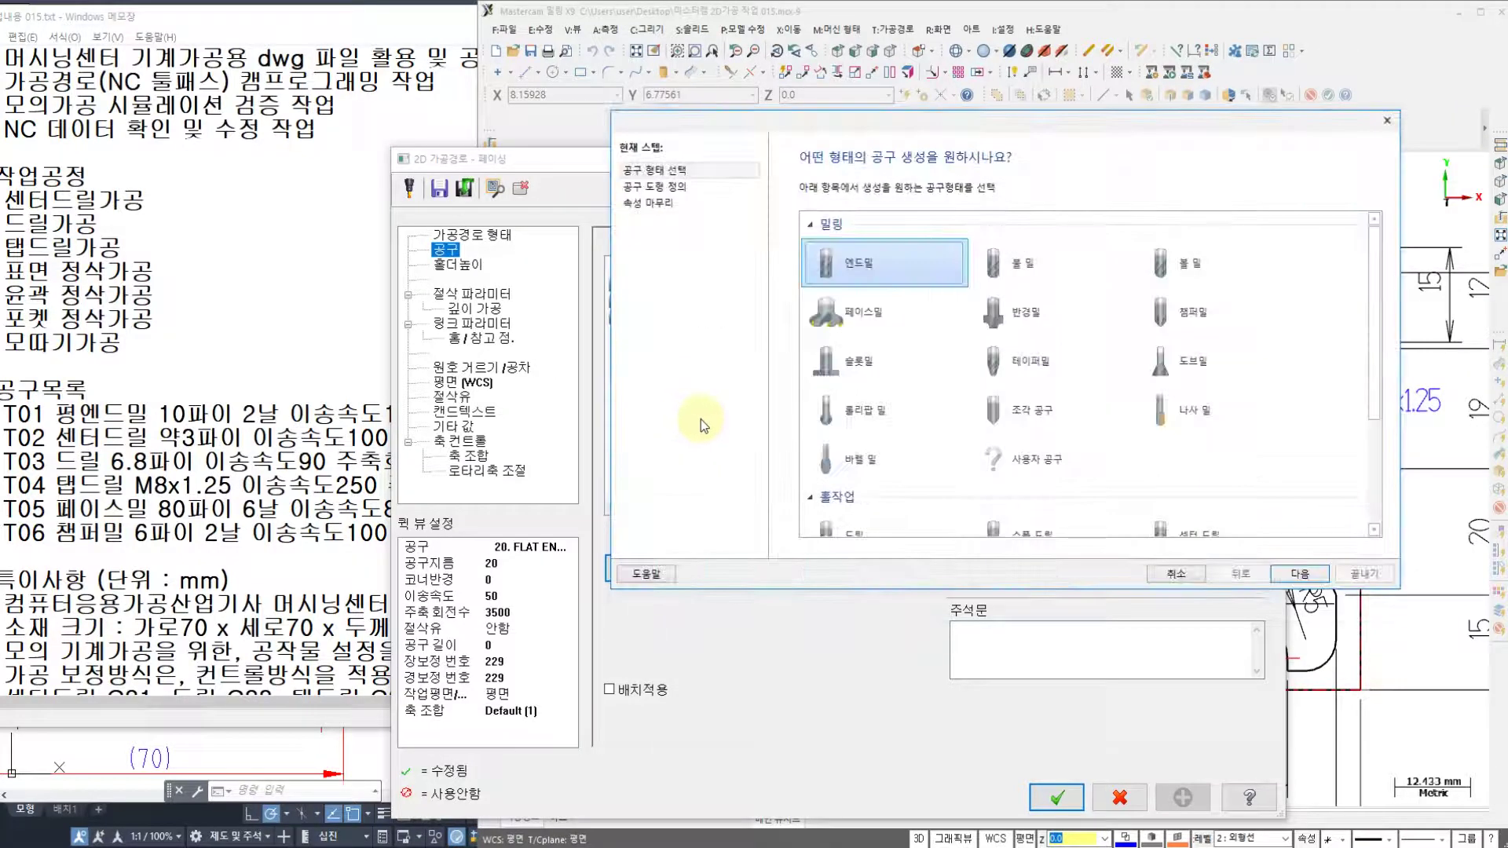
left_click(862, 312)
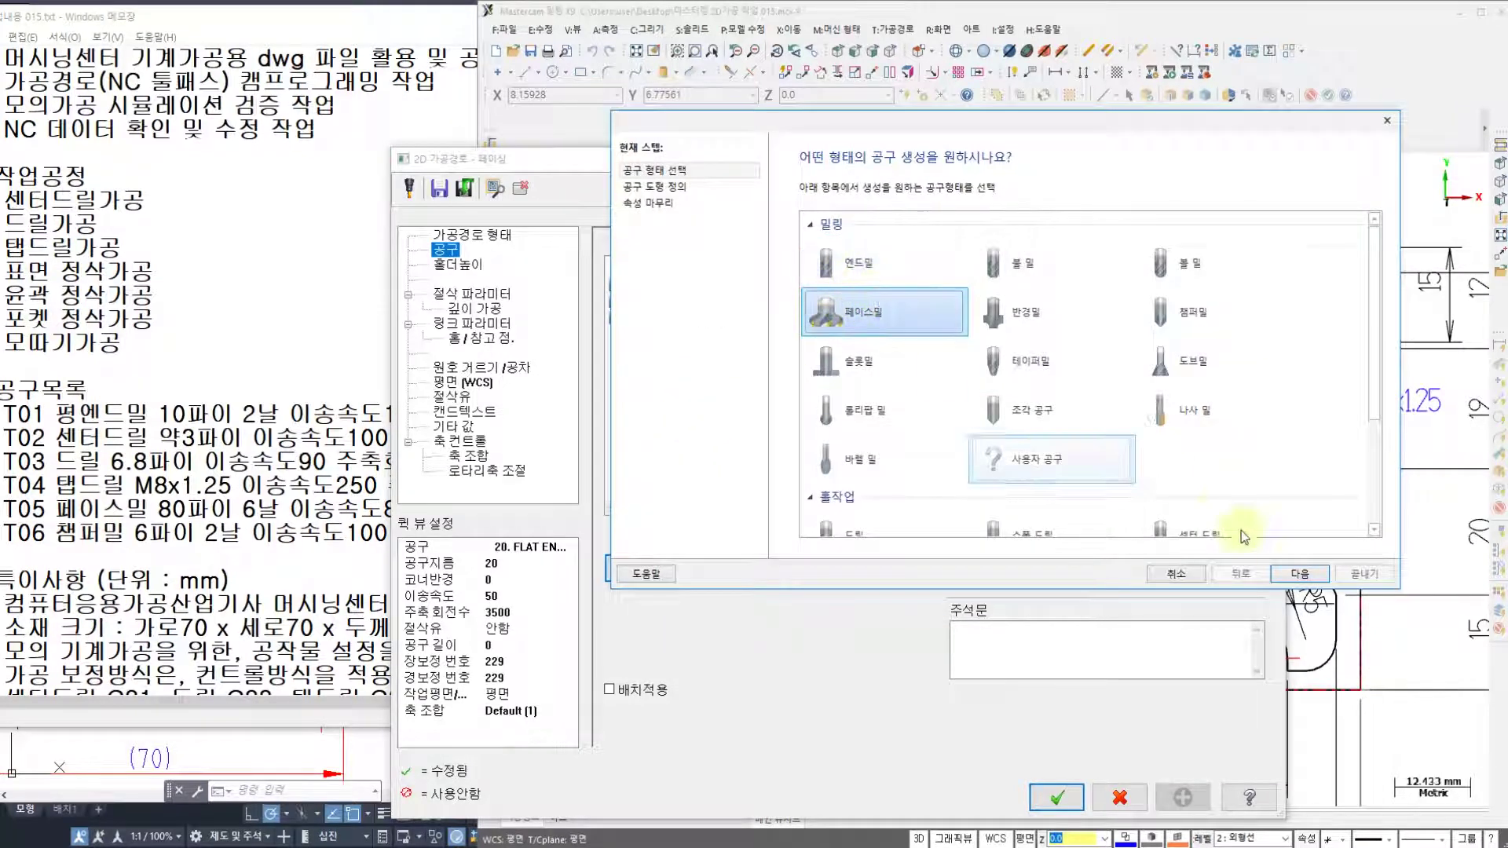
left_click(1300, 574)
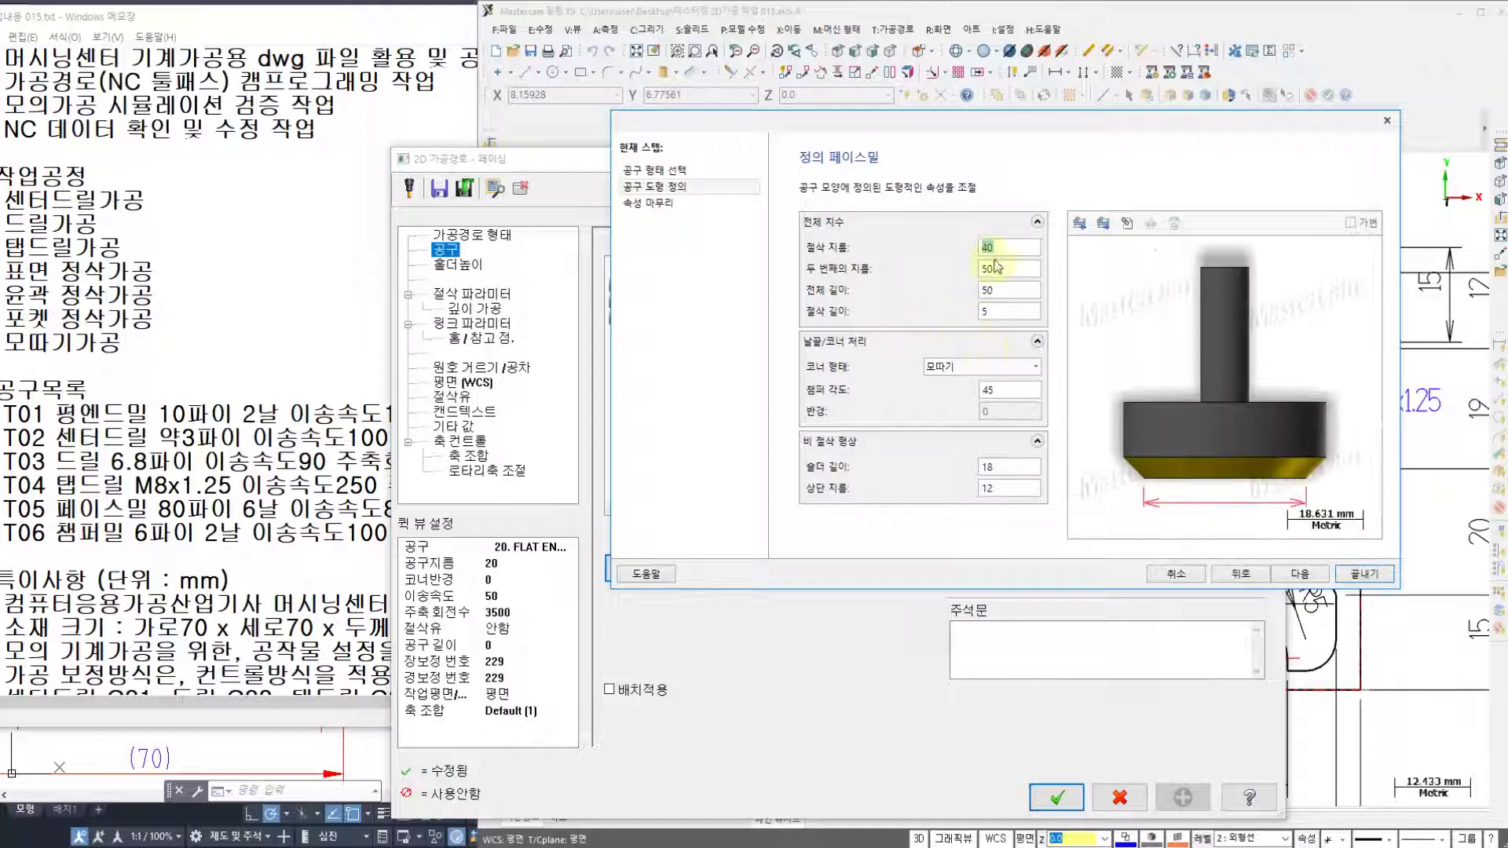
type("80")
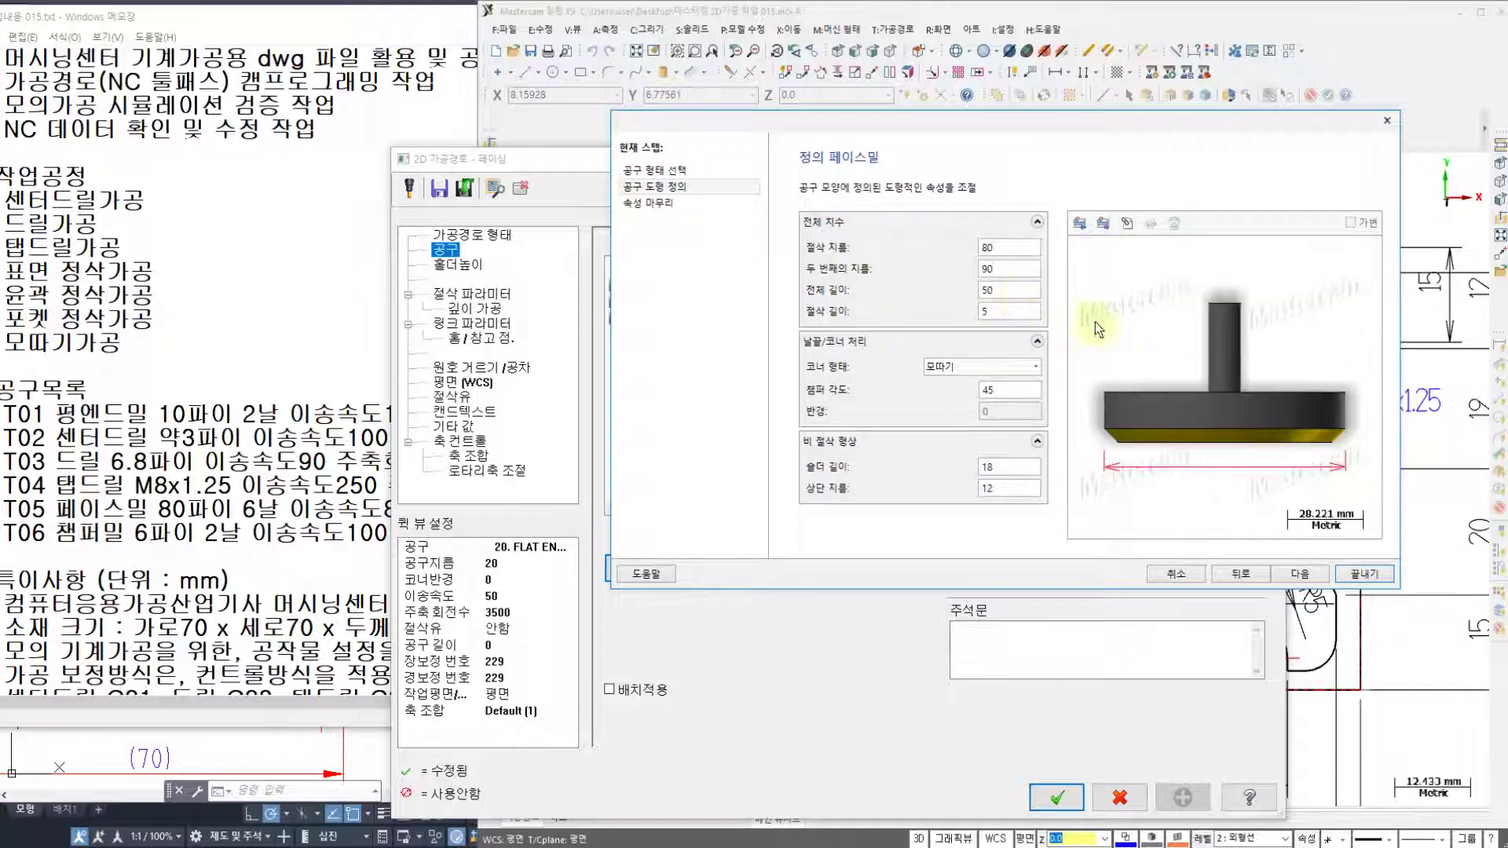
left_click(1003, 271)
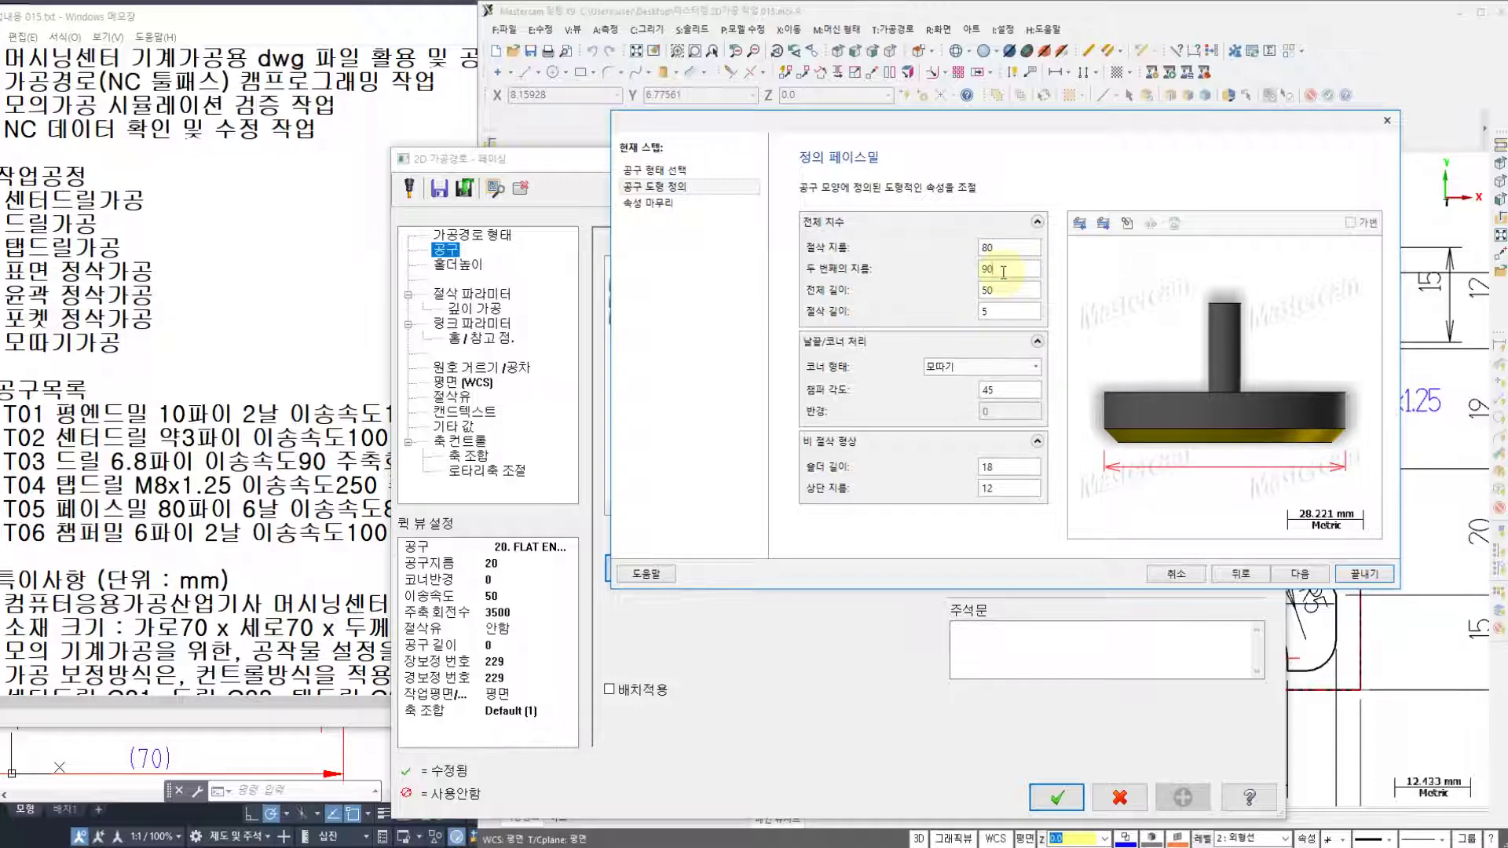
left_click(1300, 574)
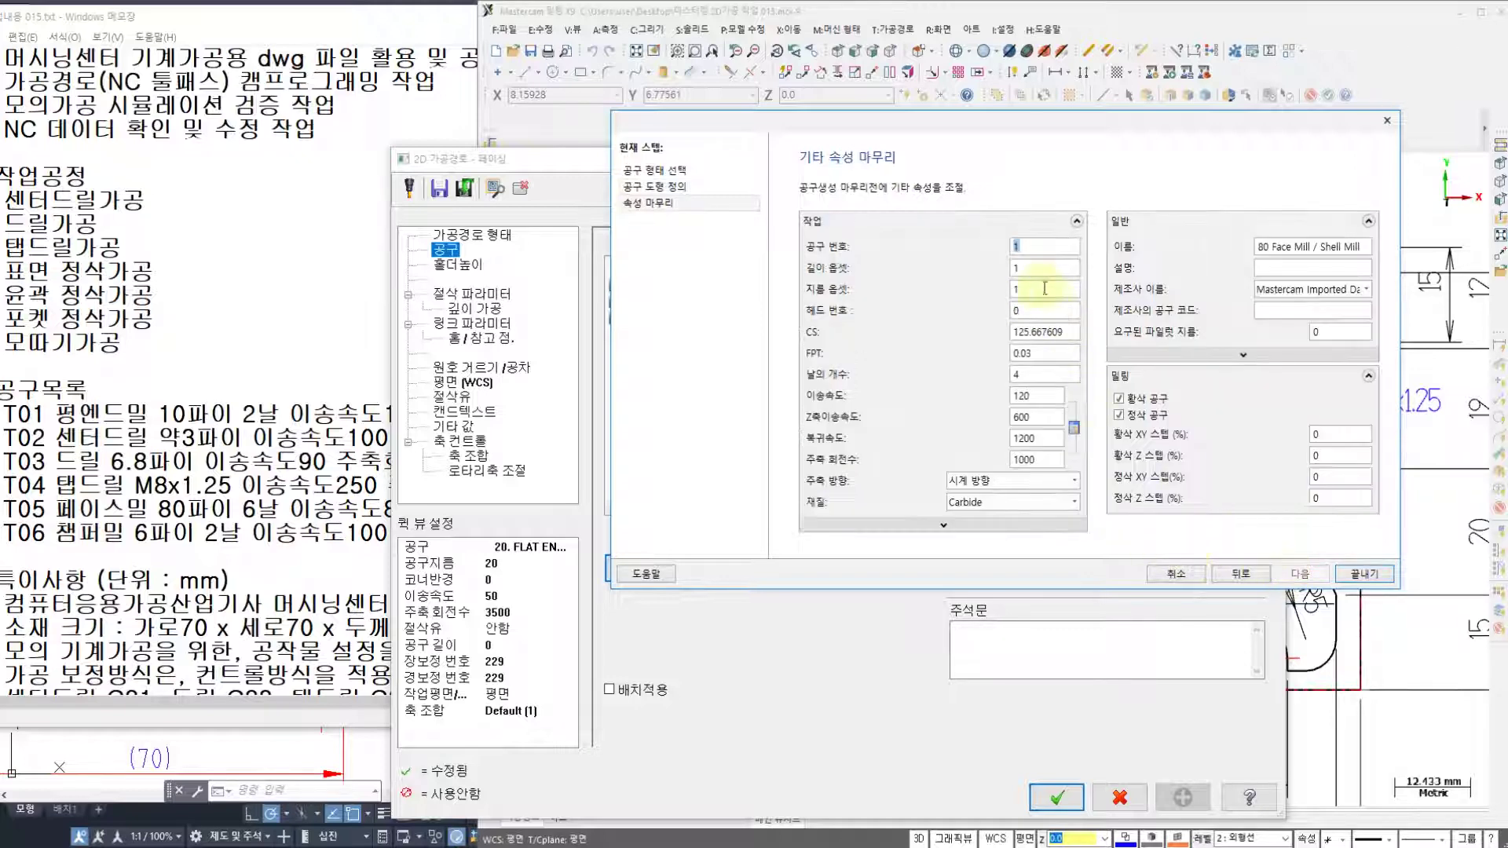
- Set the face mill's tool number to 5 and its number of flutes to 6
type("5")
double_click(1037, 378)
type("6")
- Set the face mill's feed rate and Z feed rate to 80, retract rate to 0 and spindle speed to 800, and finish the tool
left_click(307, 506)
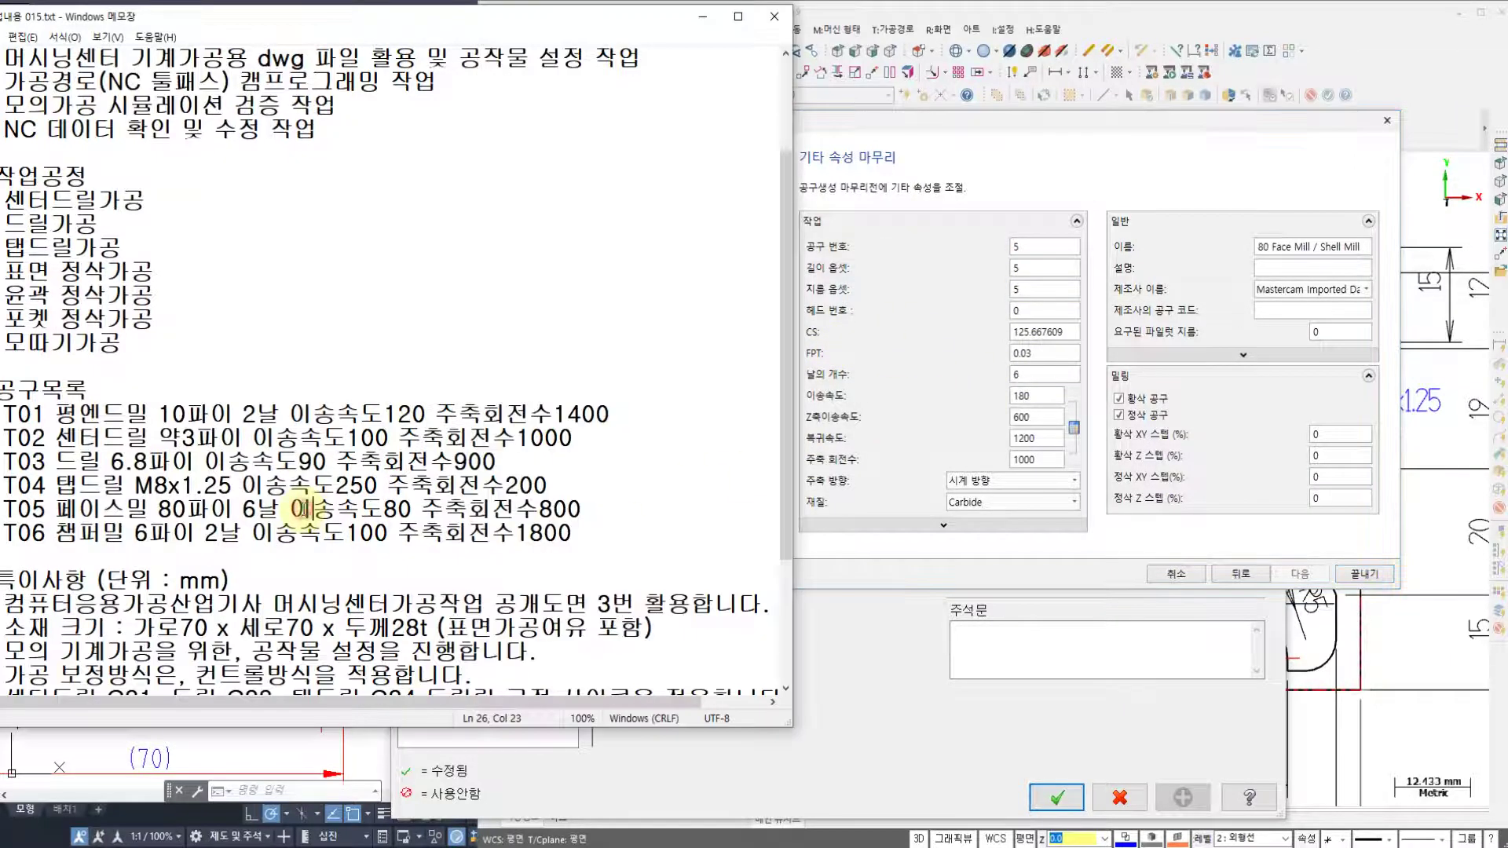
left_click(539, 510)
left_click(1042, 400)
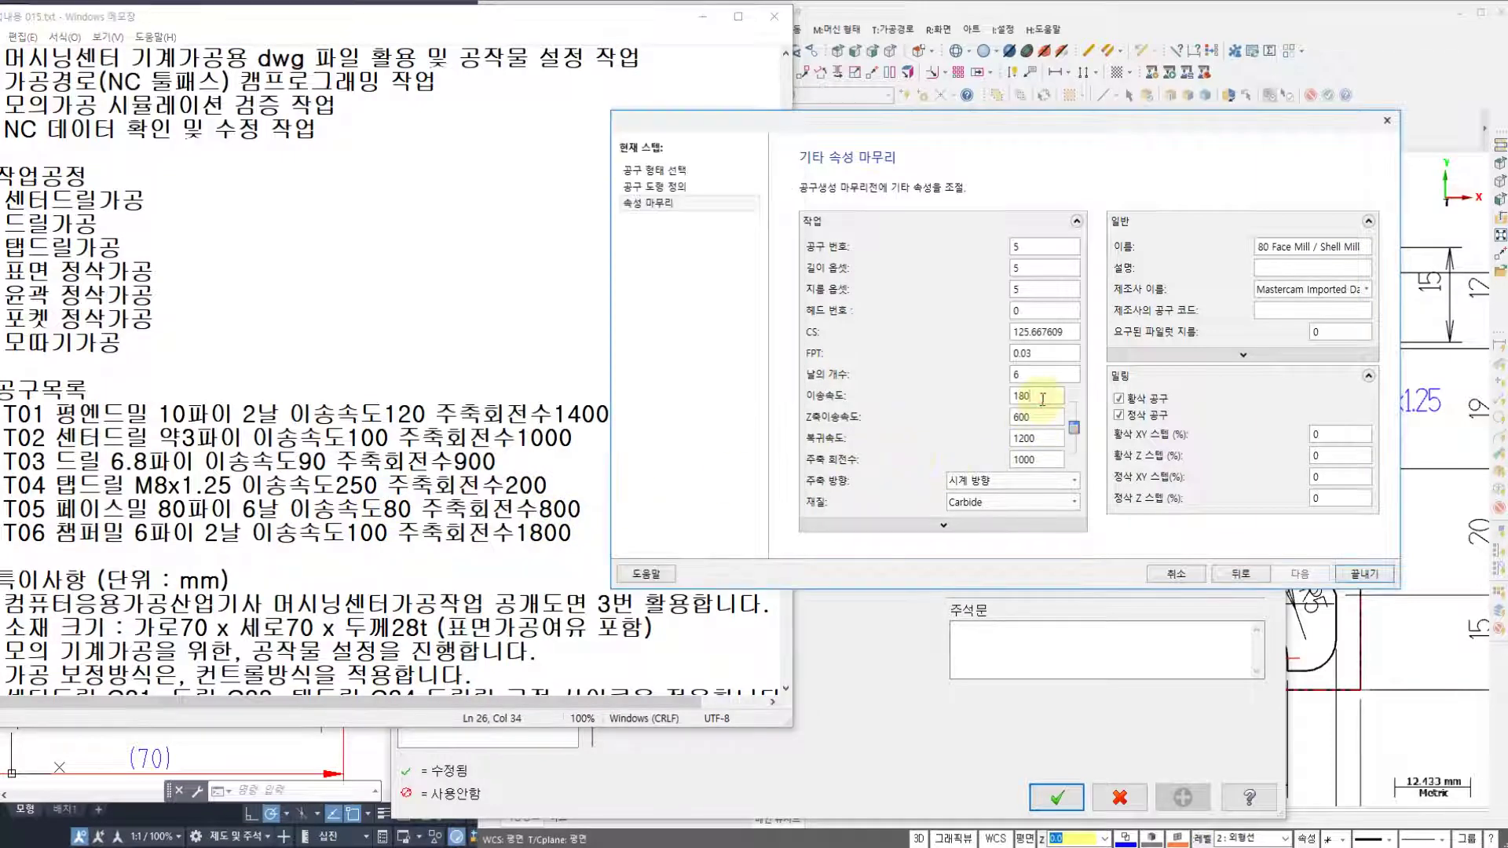
type("80")
key("Tab")
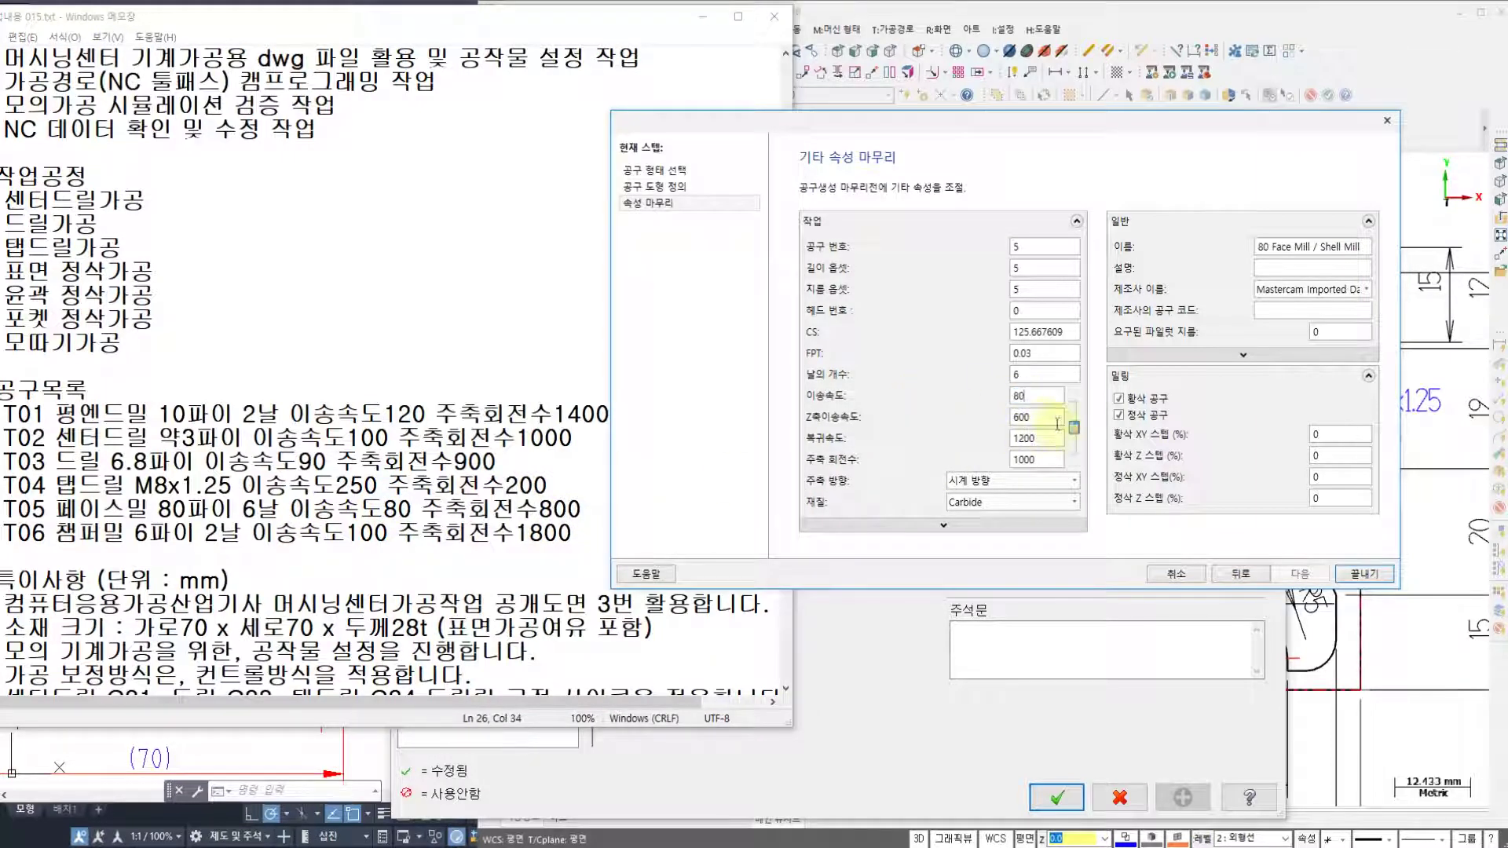
type("80")
key("Tab")
type("0")
key("Tab")
type("80")
key("Tab")
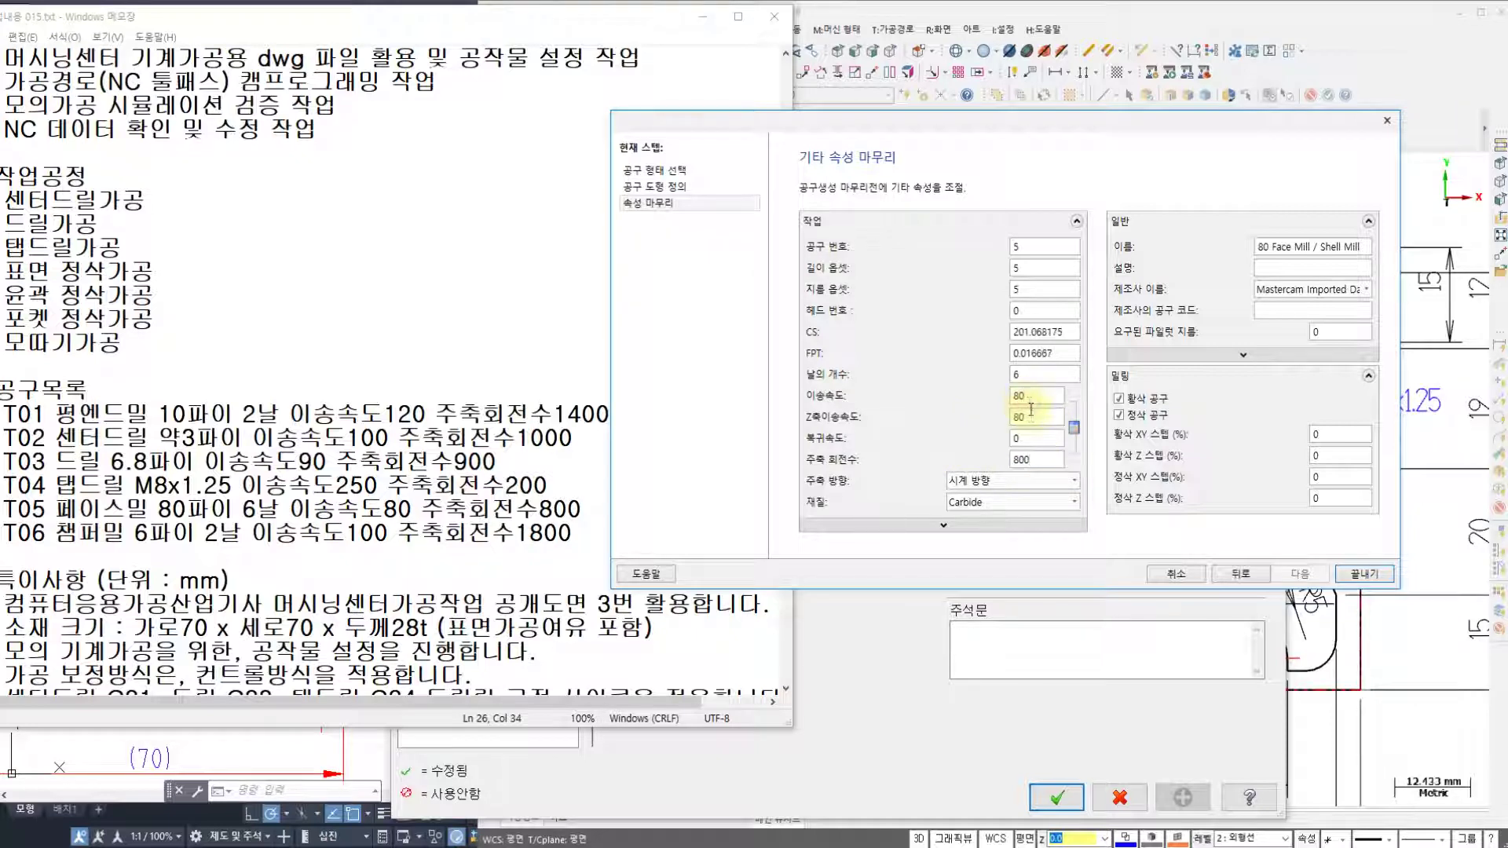
left_click(837, 399)
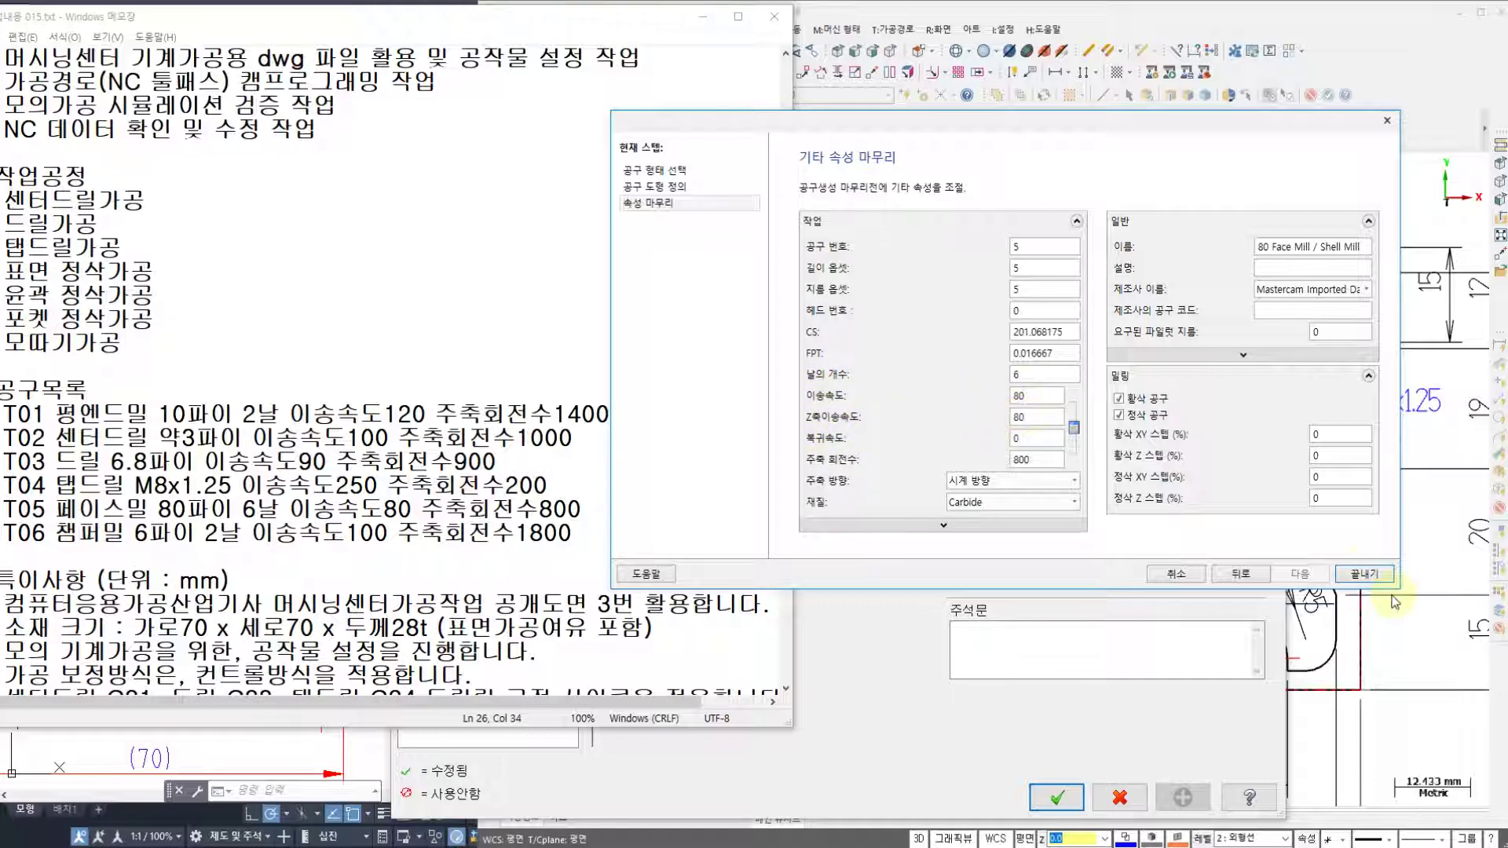
left_click(1364, 573)
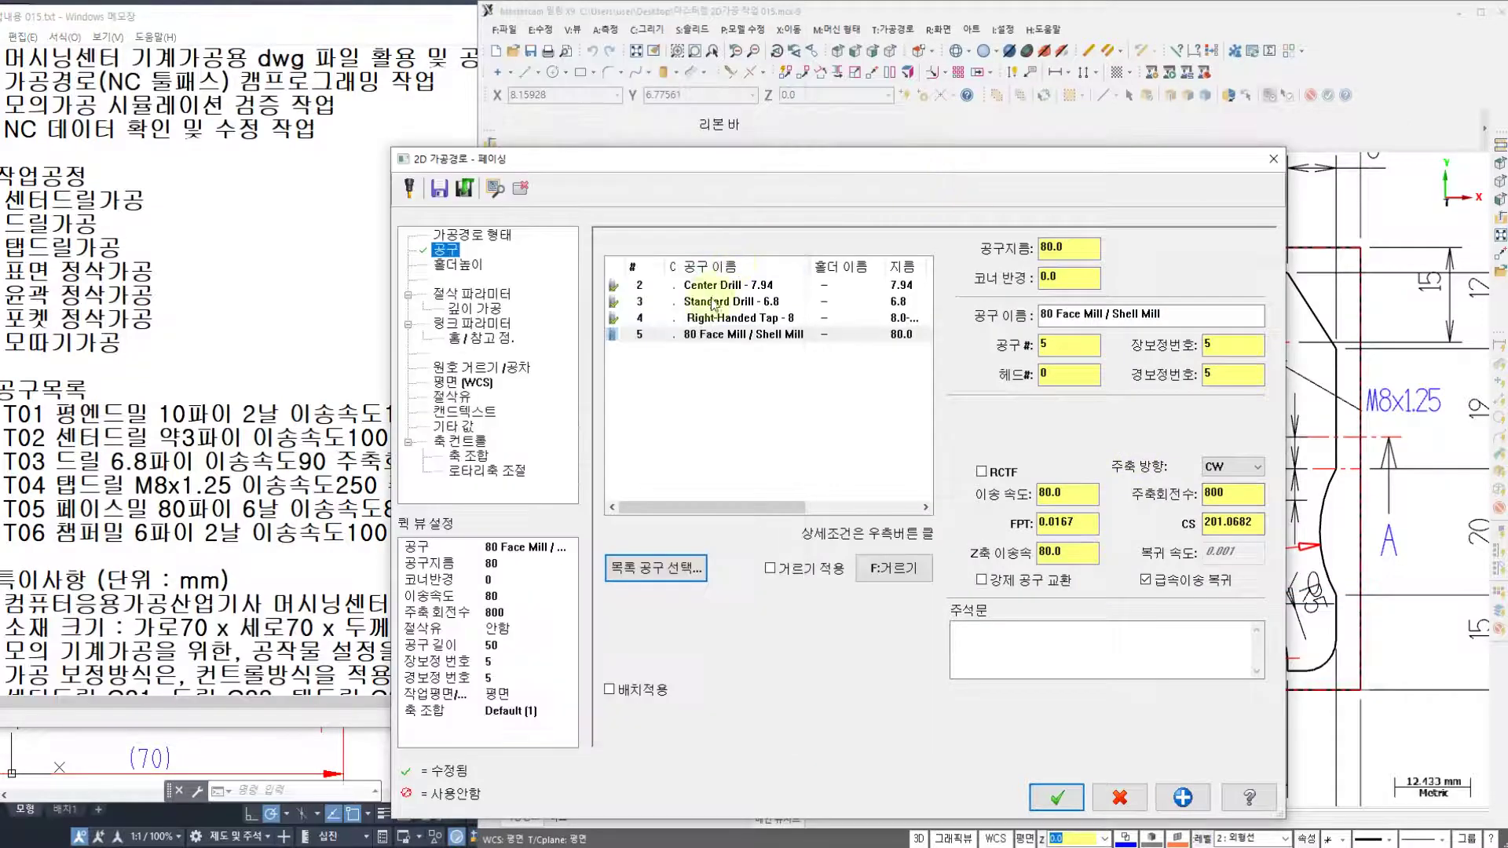
- Set the facing cut's horizontal overlap to 60% and maximum stepover to 100%, and disable reversing the direction of the last pass
left_click(471, 294)
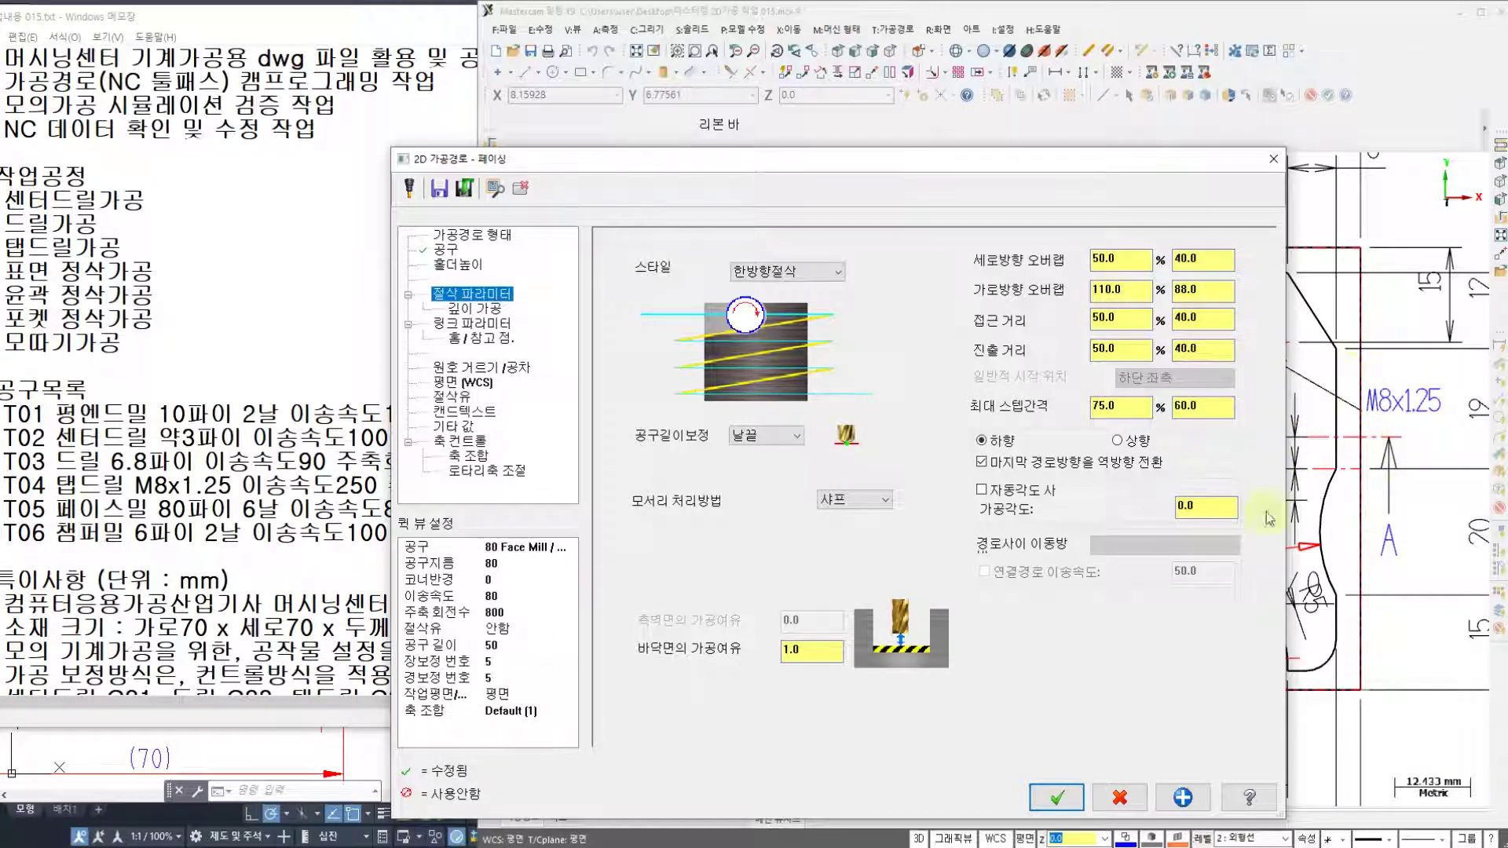
left_click_drag(1139, 291, 913, 294)
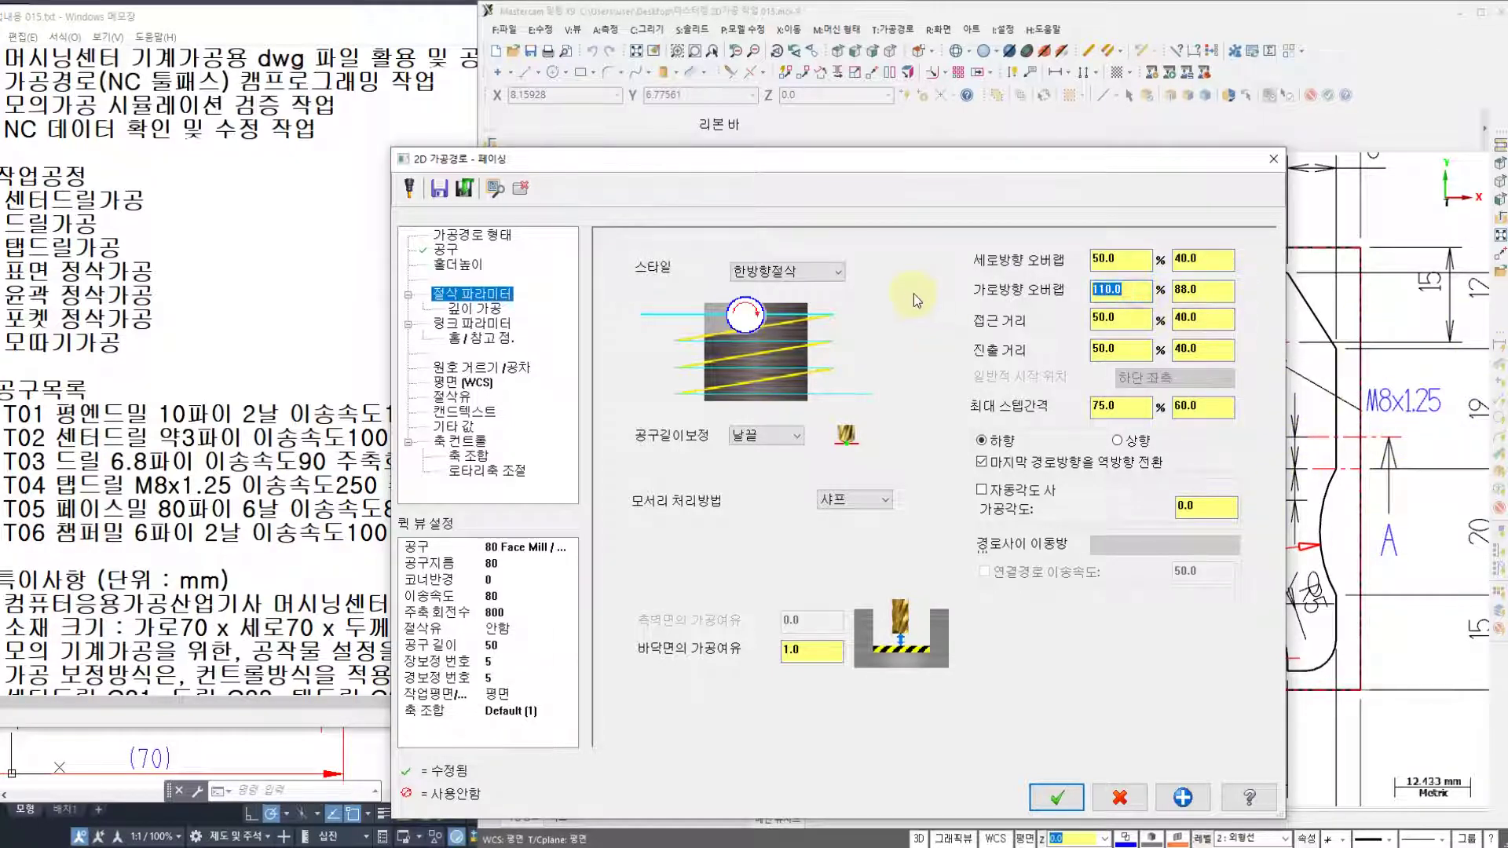
type("60")
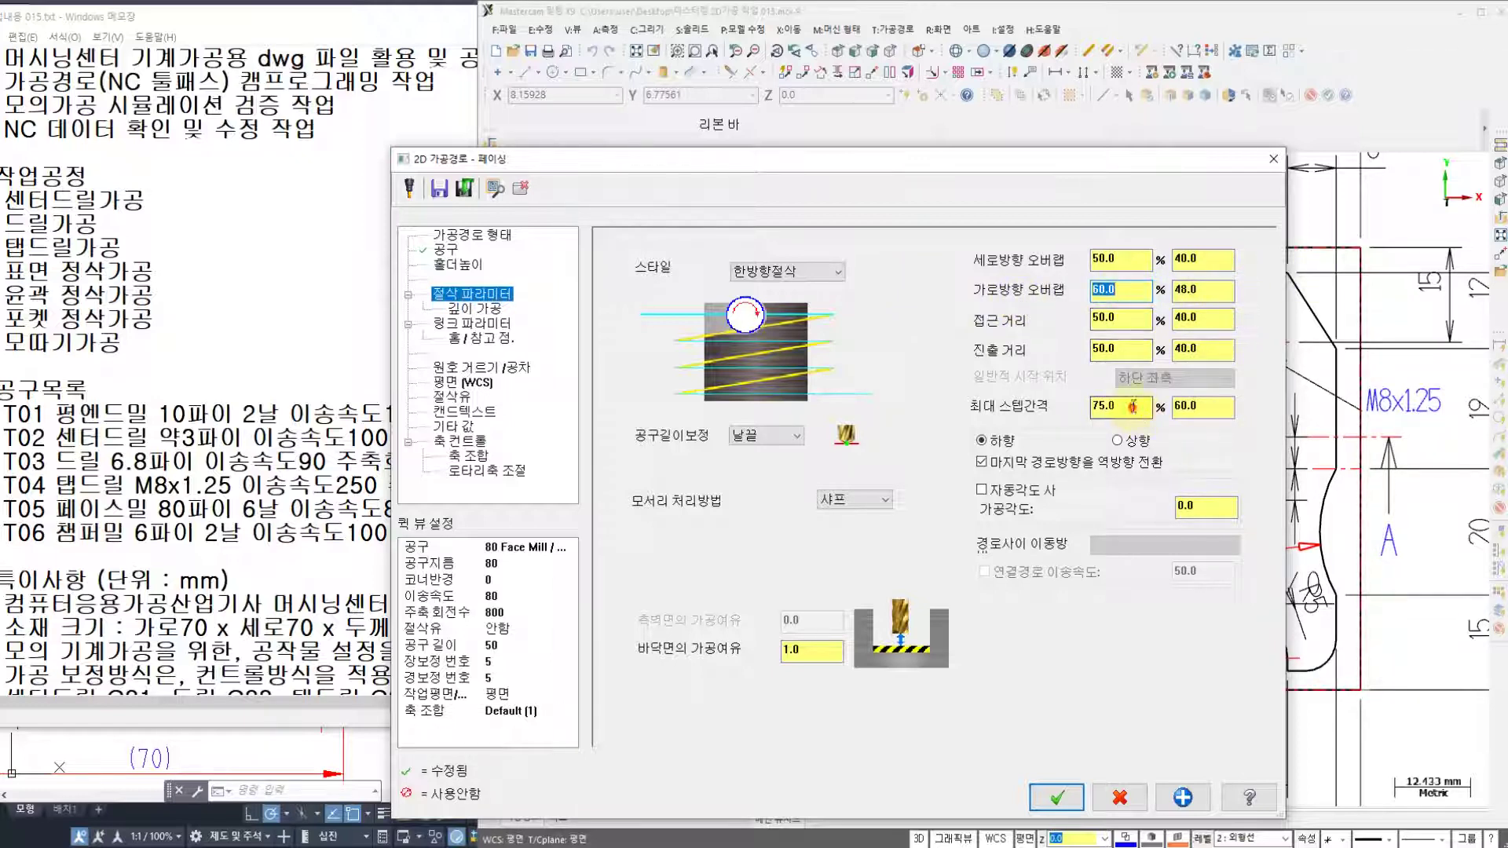
left_click_drag(1139, 407, 973, 412)
type("100")
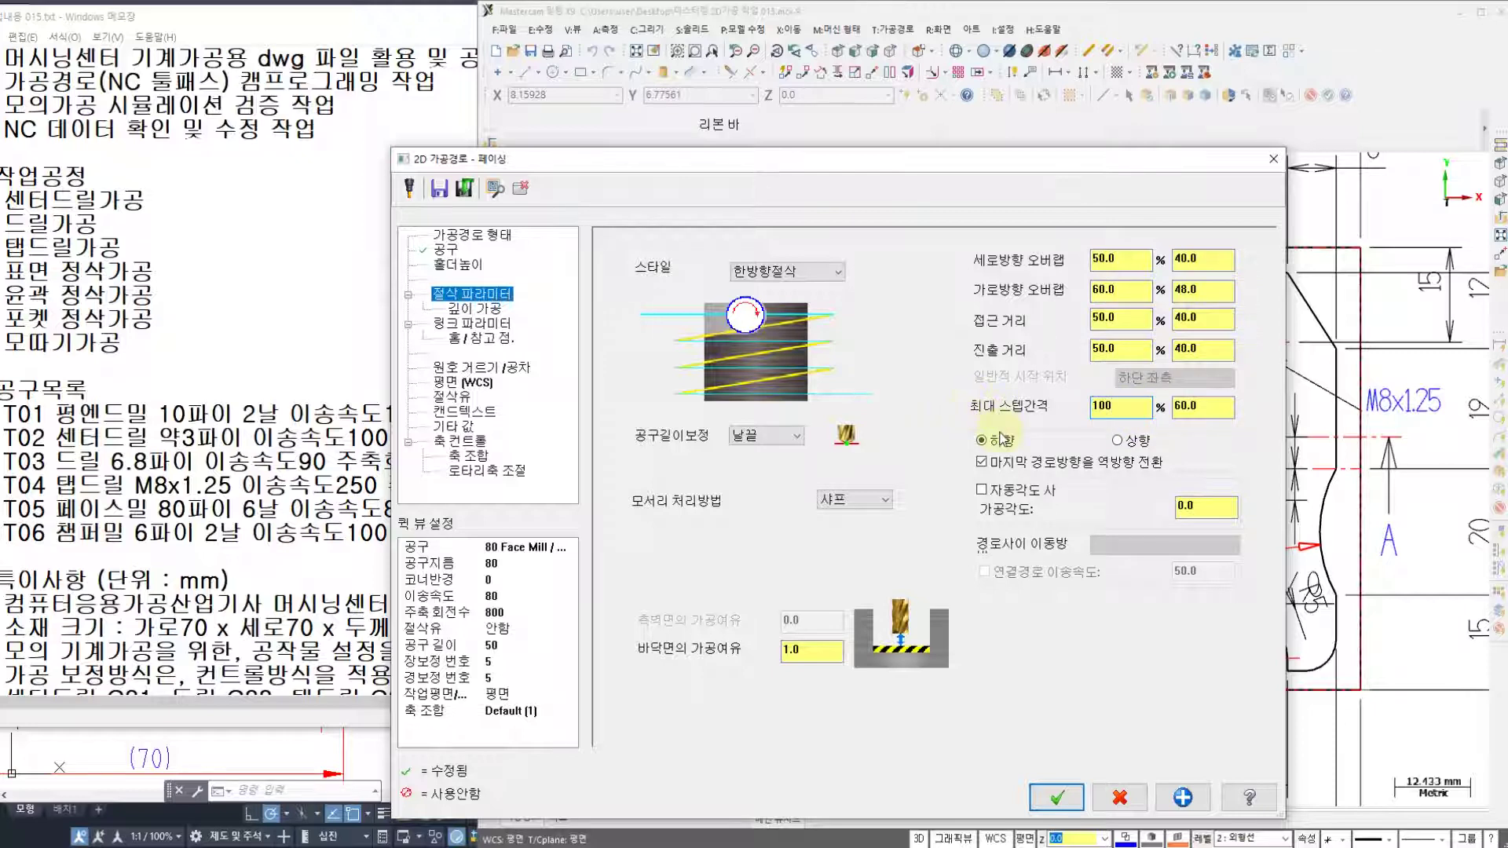
left_click(980, 467)
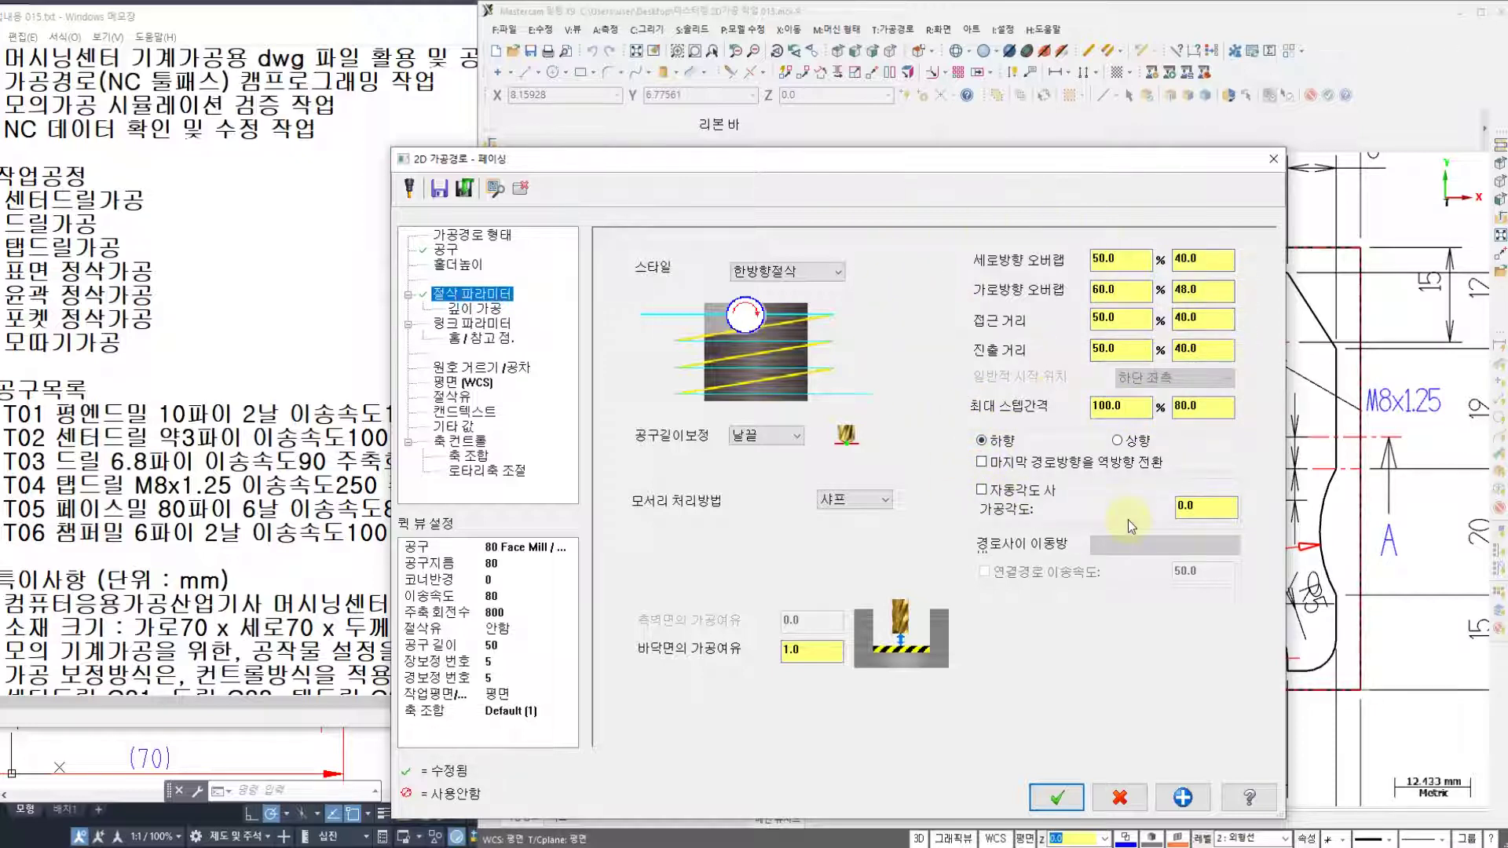
- Set the facing cut's floor stock allowance to 0 and leave depth cuts disabled
left_click_drag(839, 649, 783, 650)
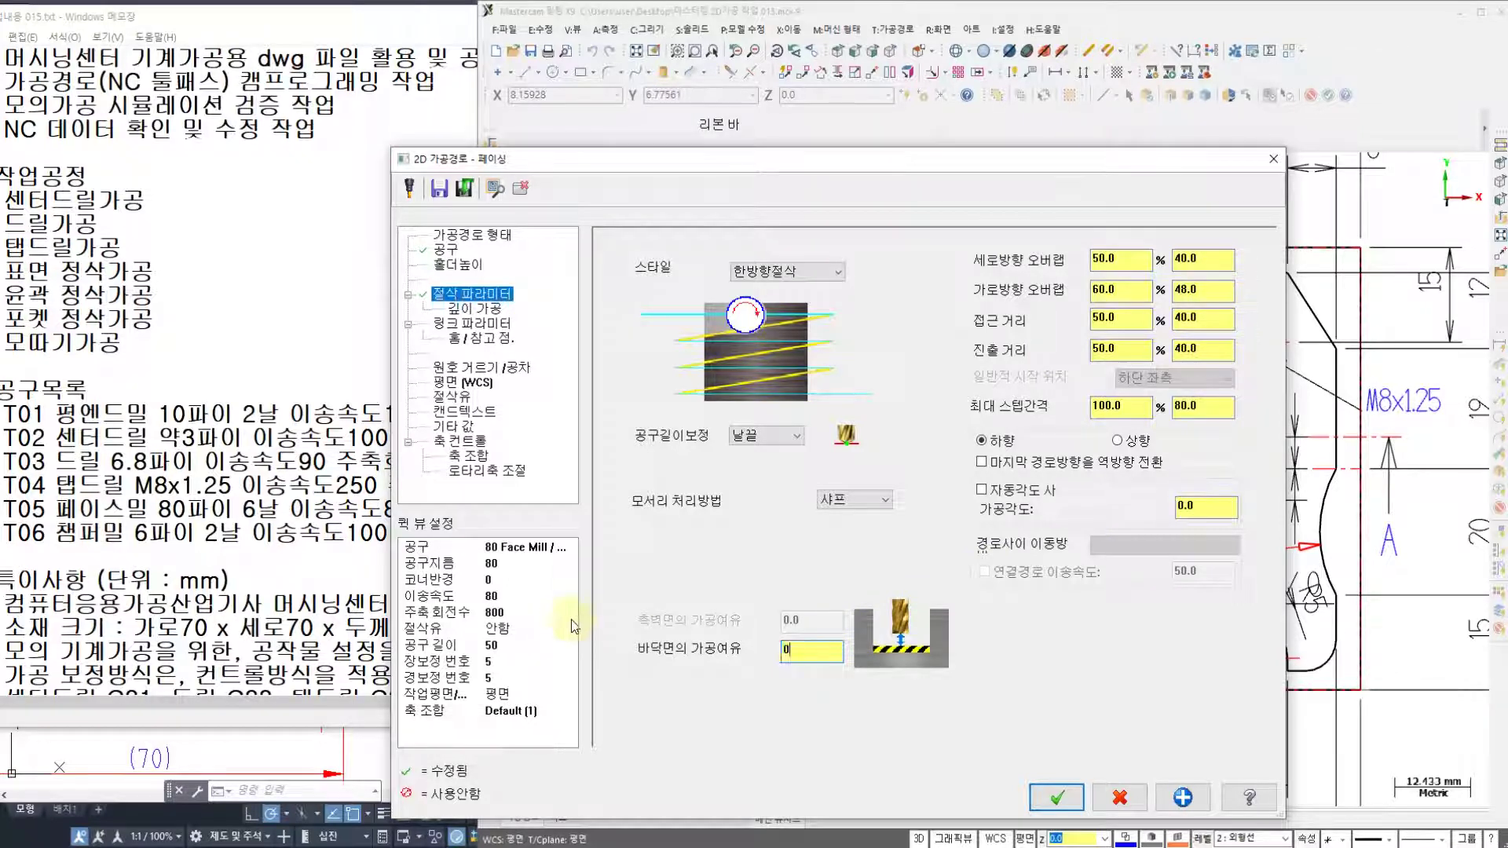
key("Return")
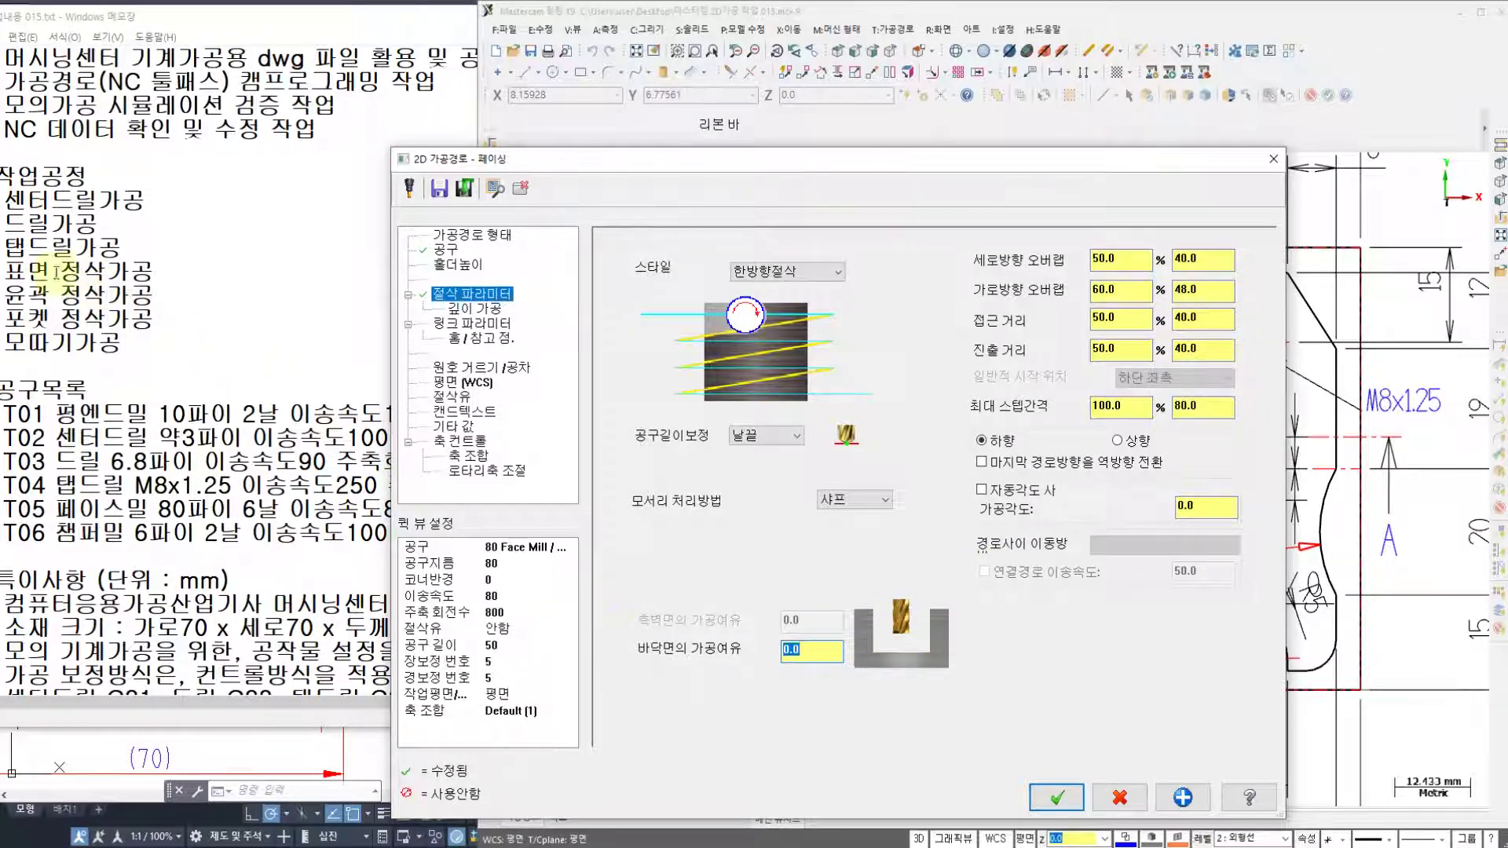
left_click(475, 308)
left_click(672, 299)
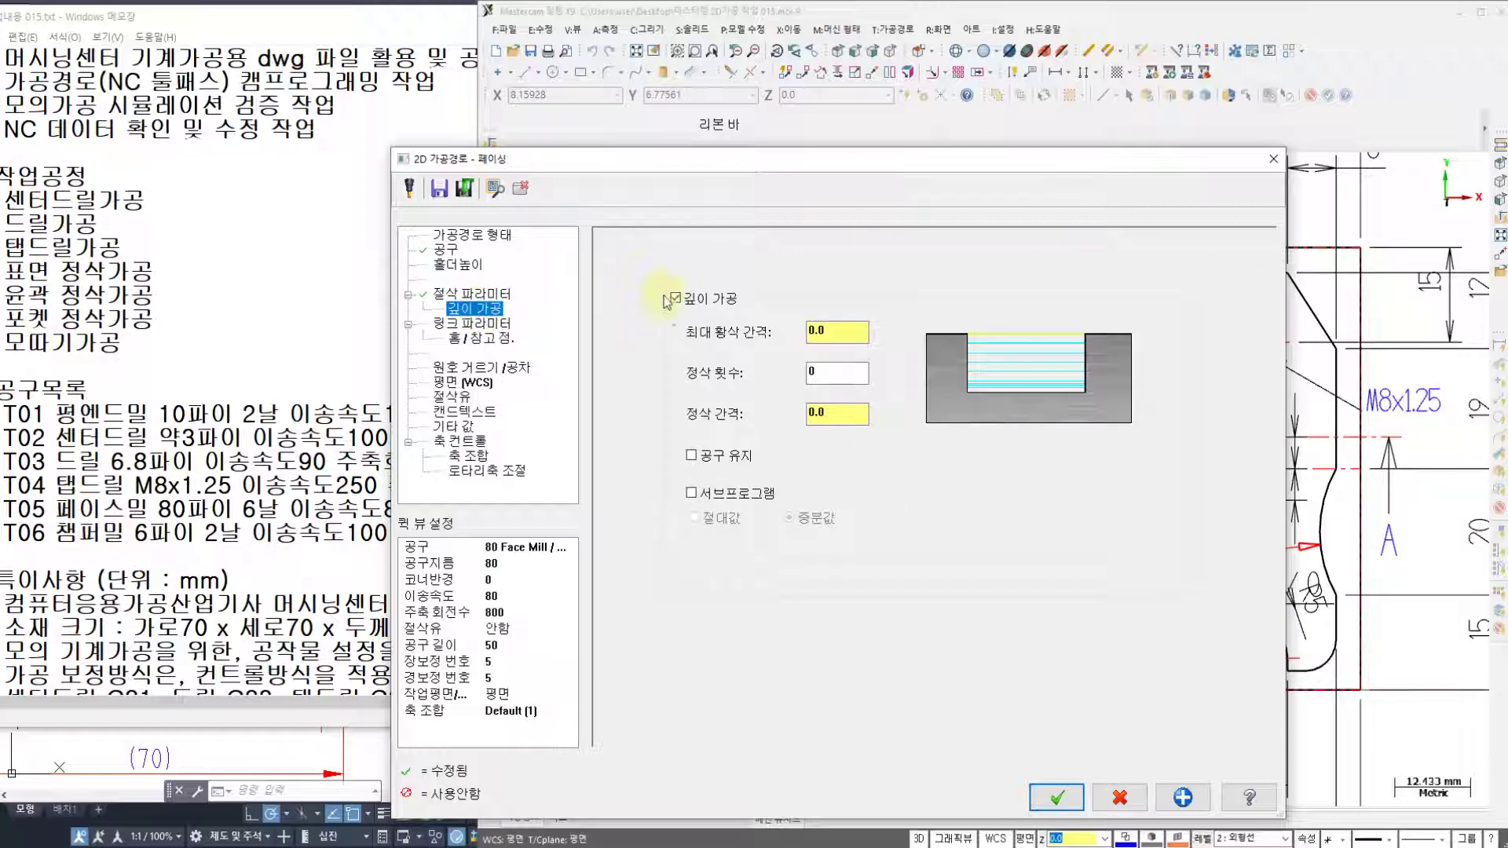
left_click(672, 299)
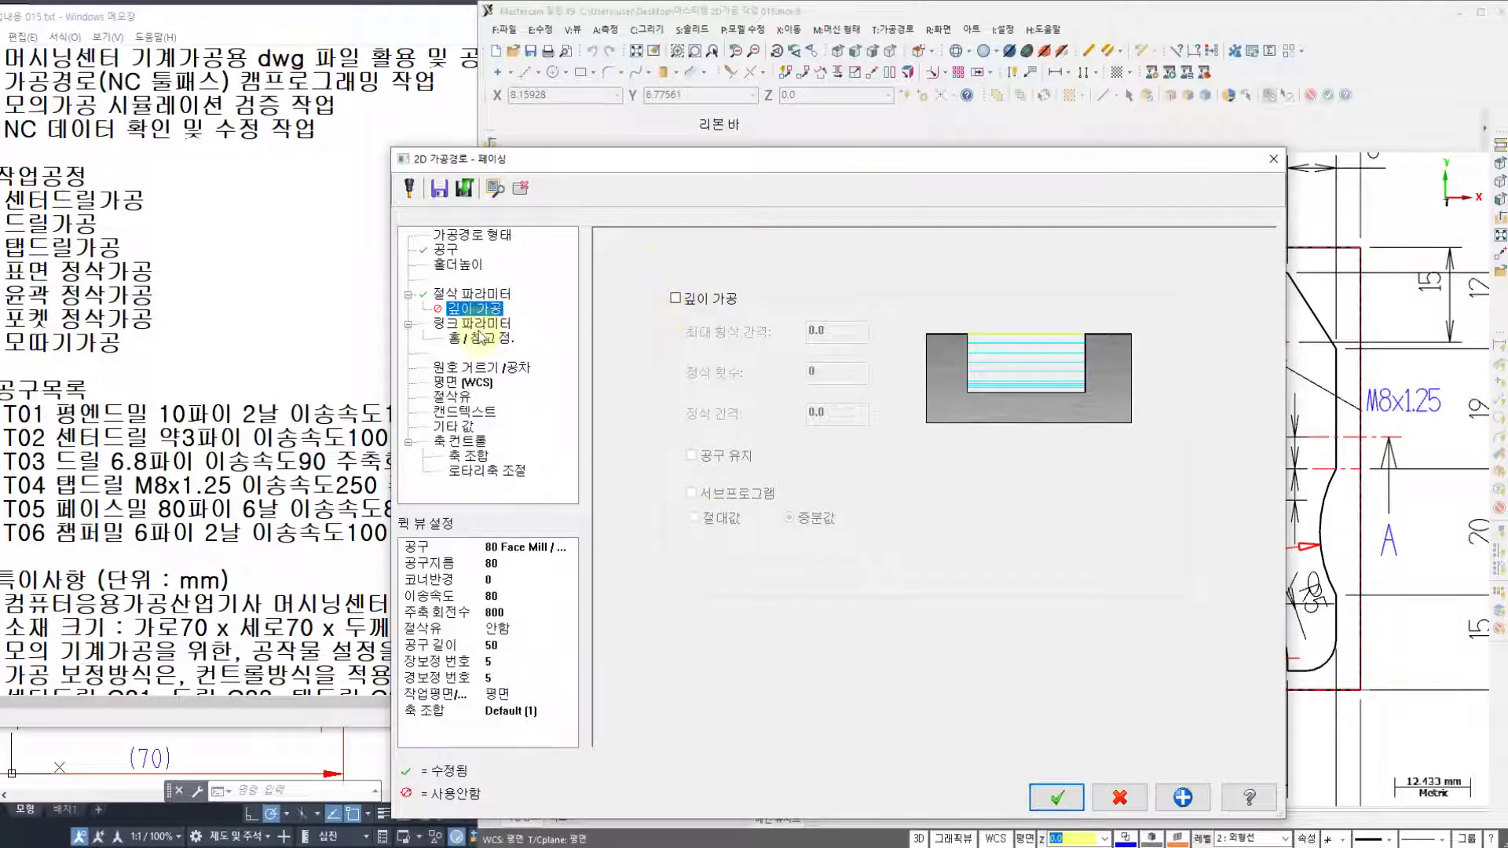
- Enable a 50 mm absolute clearance height for the facing toolpath, and make the 25 mm retract height and the 0 cutting depth absolute
left_click(473, 323)
left_click(818, 258)
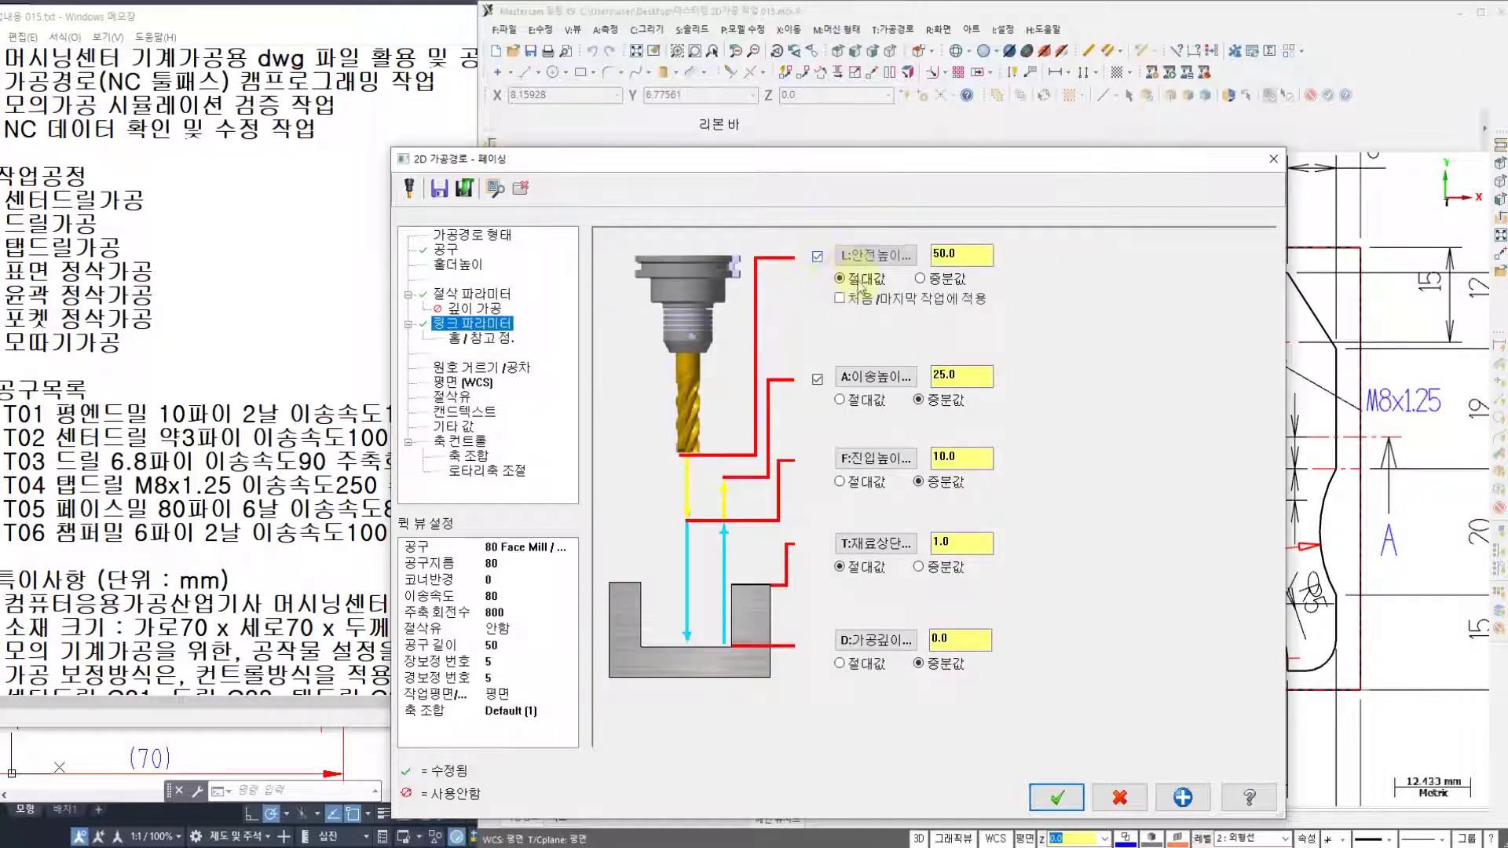
left_click(958, 252)
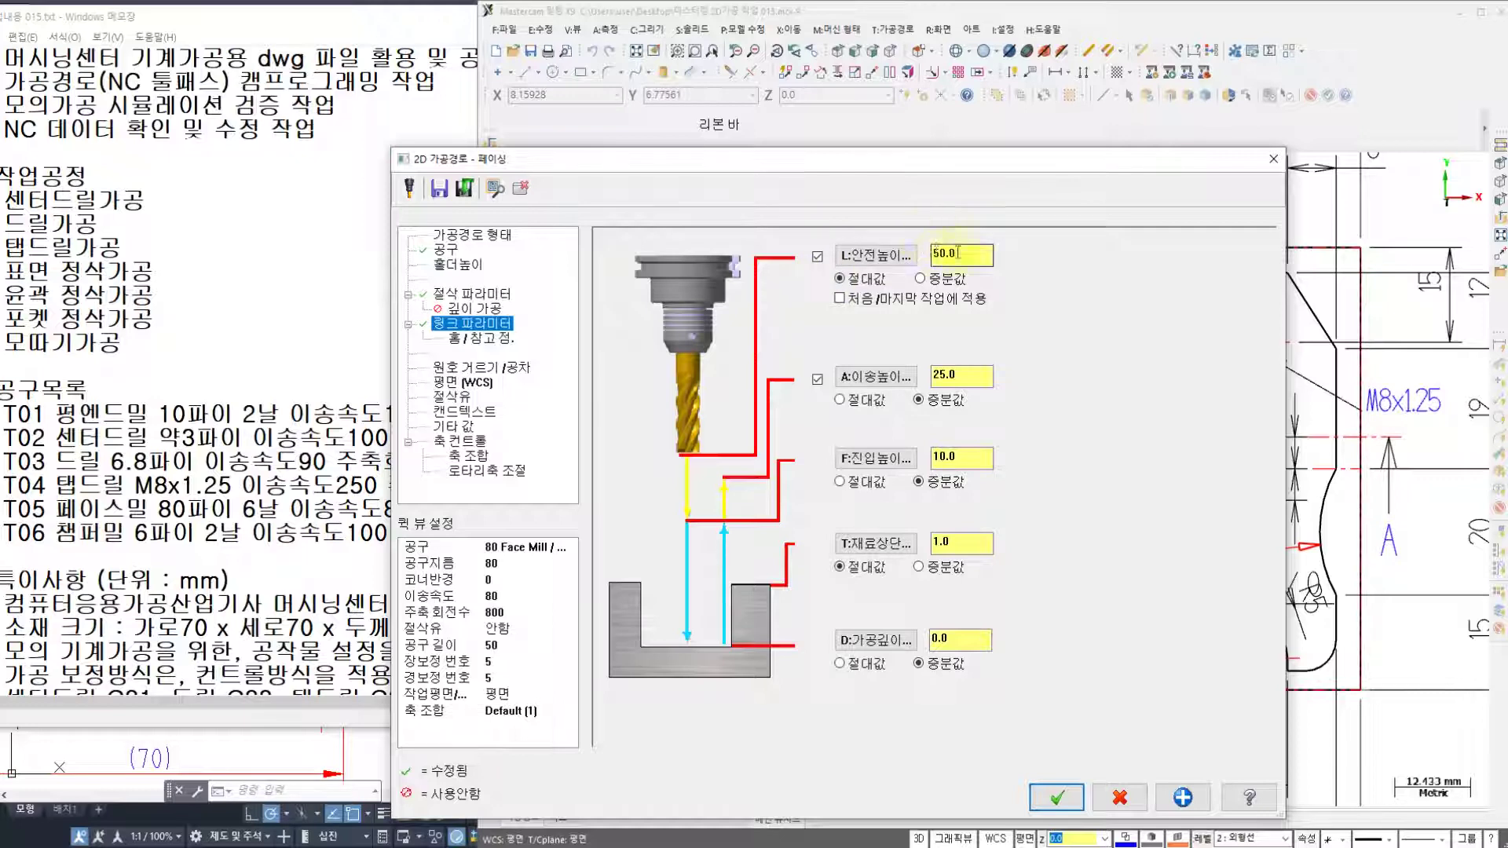
left_click(848, 402)
left_click(858, 491)
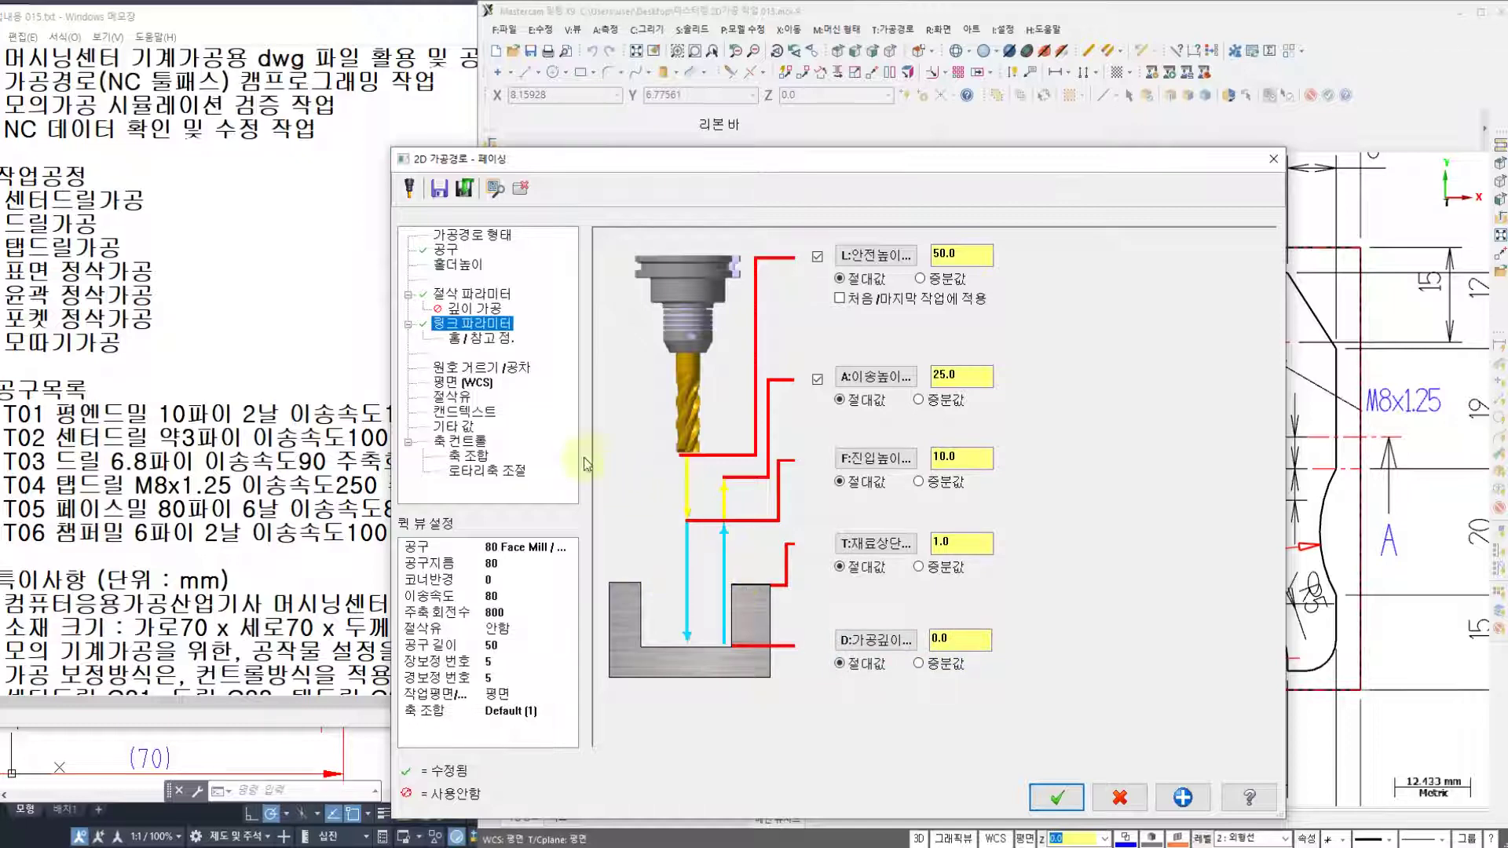
- Turn on flood coolant for the facing toolpath and accept its parameters
left_click(458, 397)
left_click(971, 354)
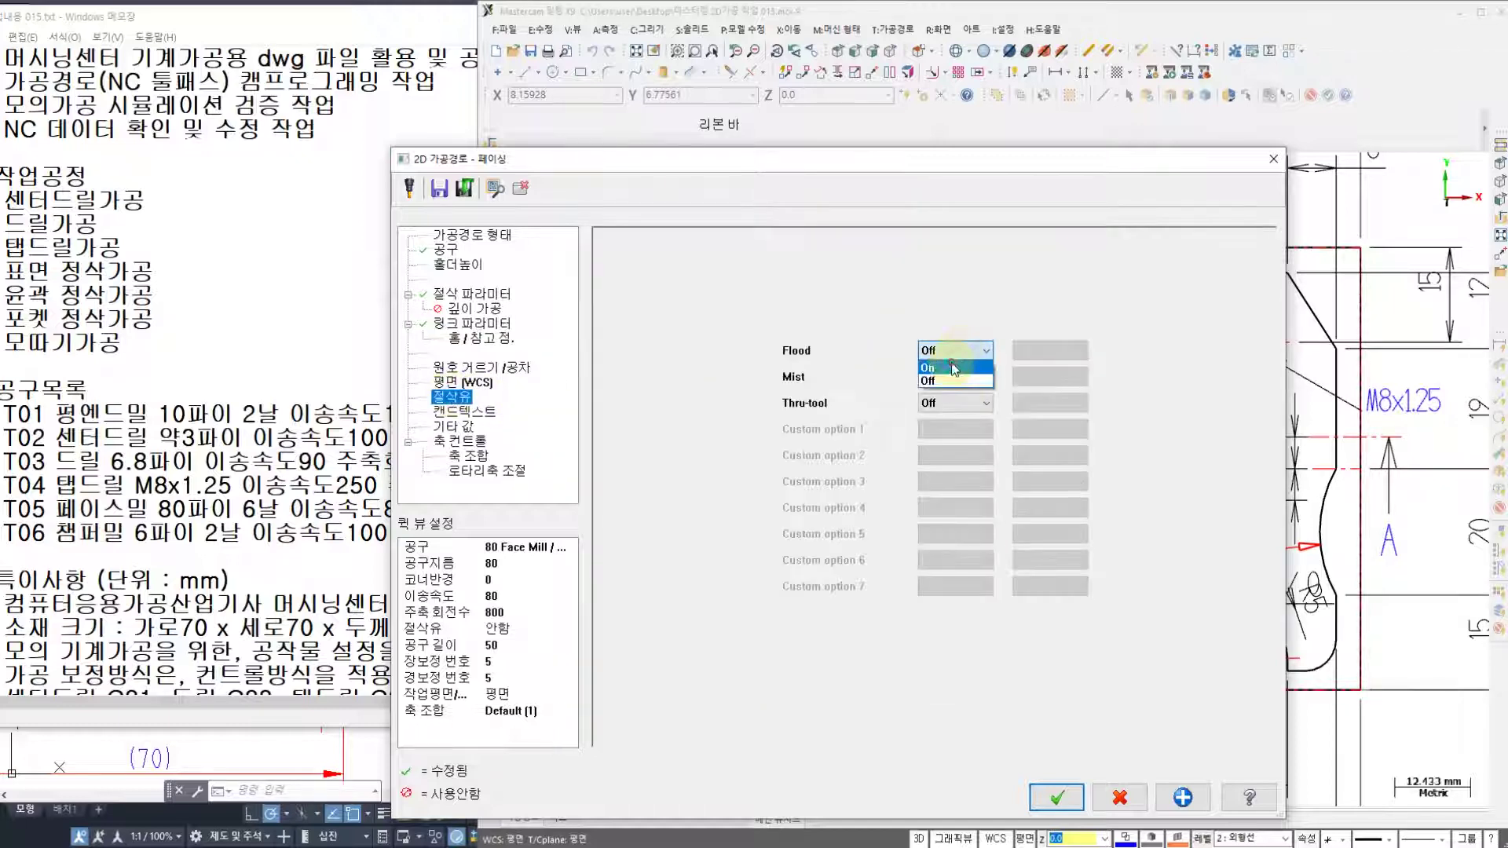
left_click(955, 375)
left_click(1056, 798)
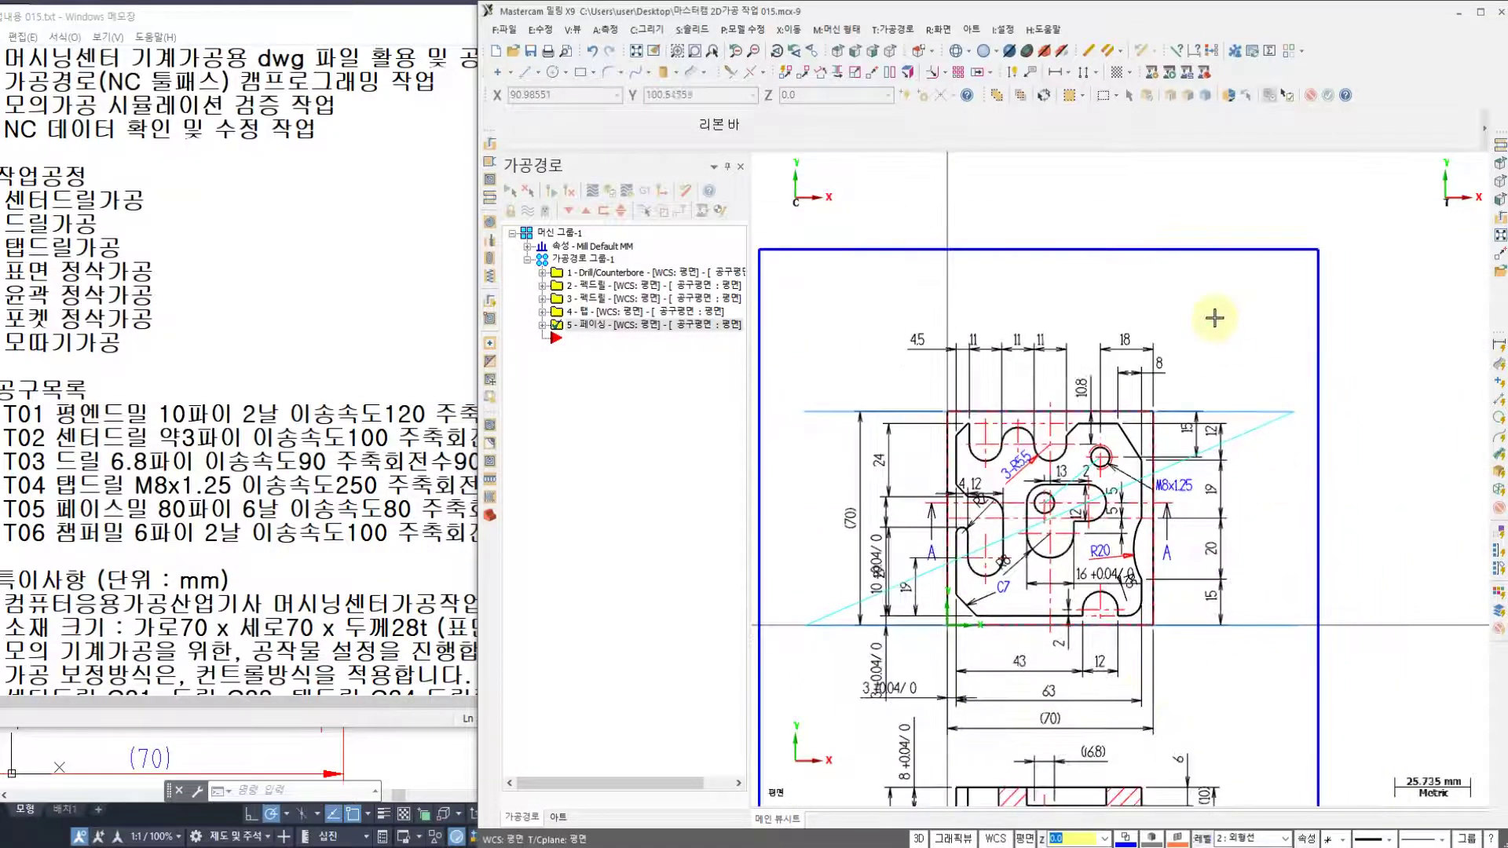
- Play the backplot of the facing operation in the isometric view
right_click(1214, 318)
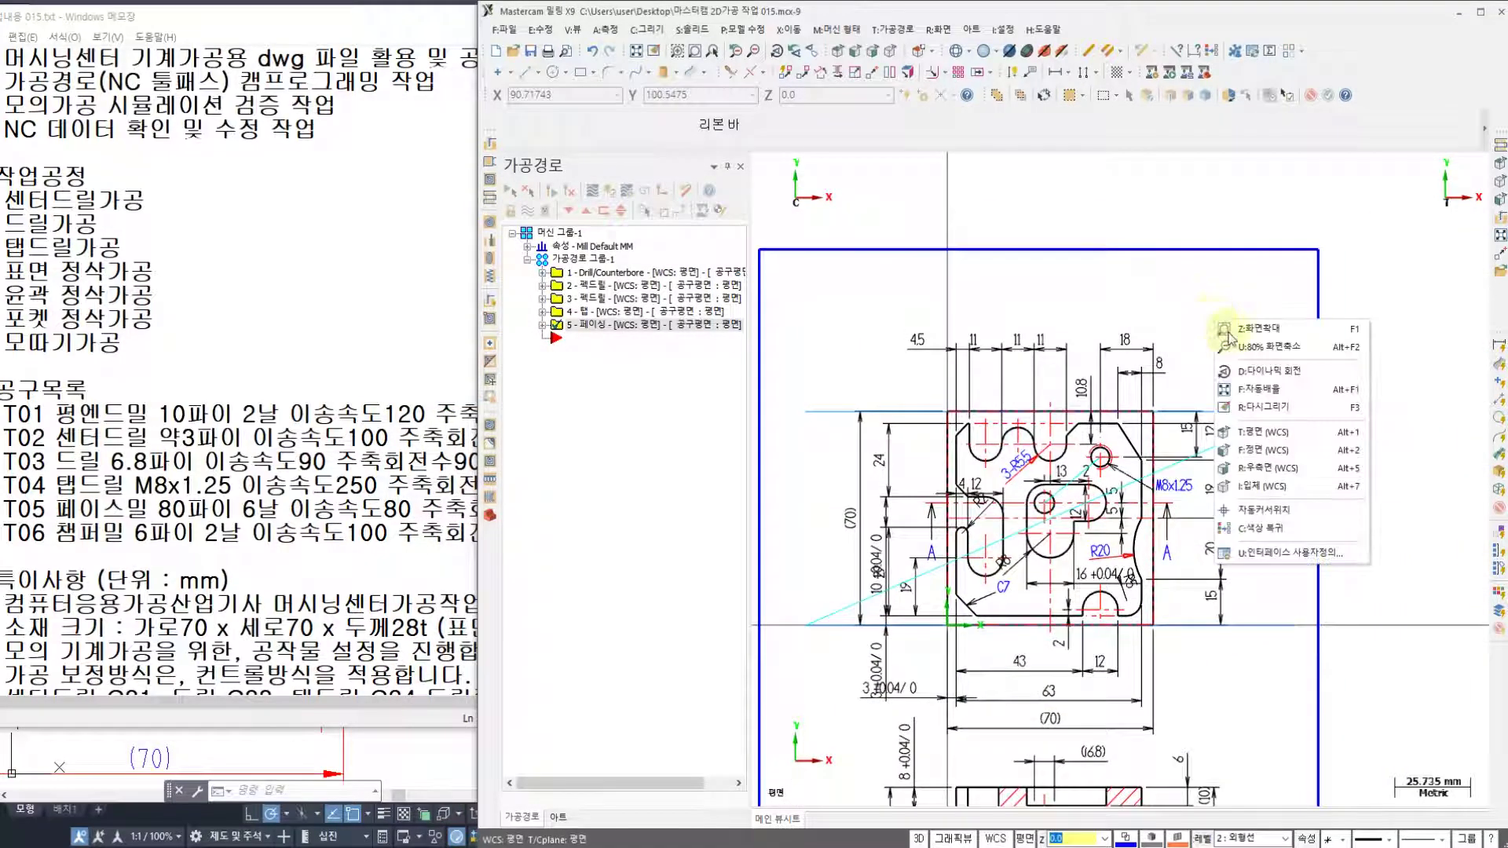
left_click(1281, 488)
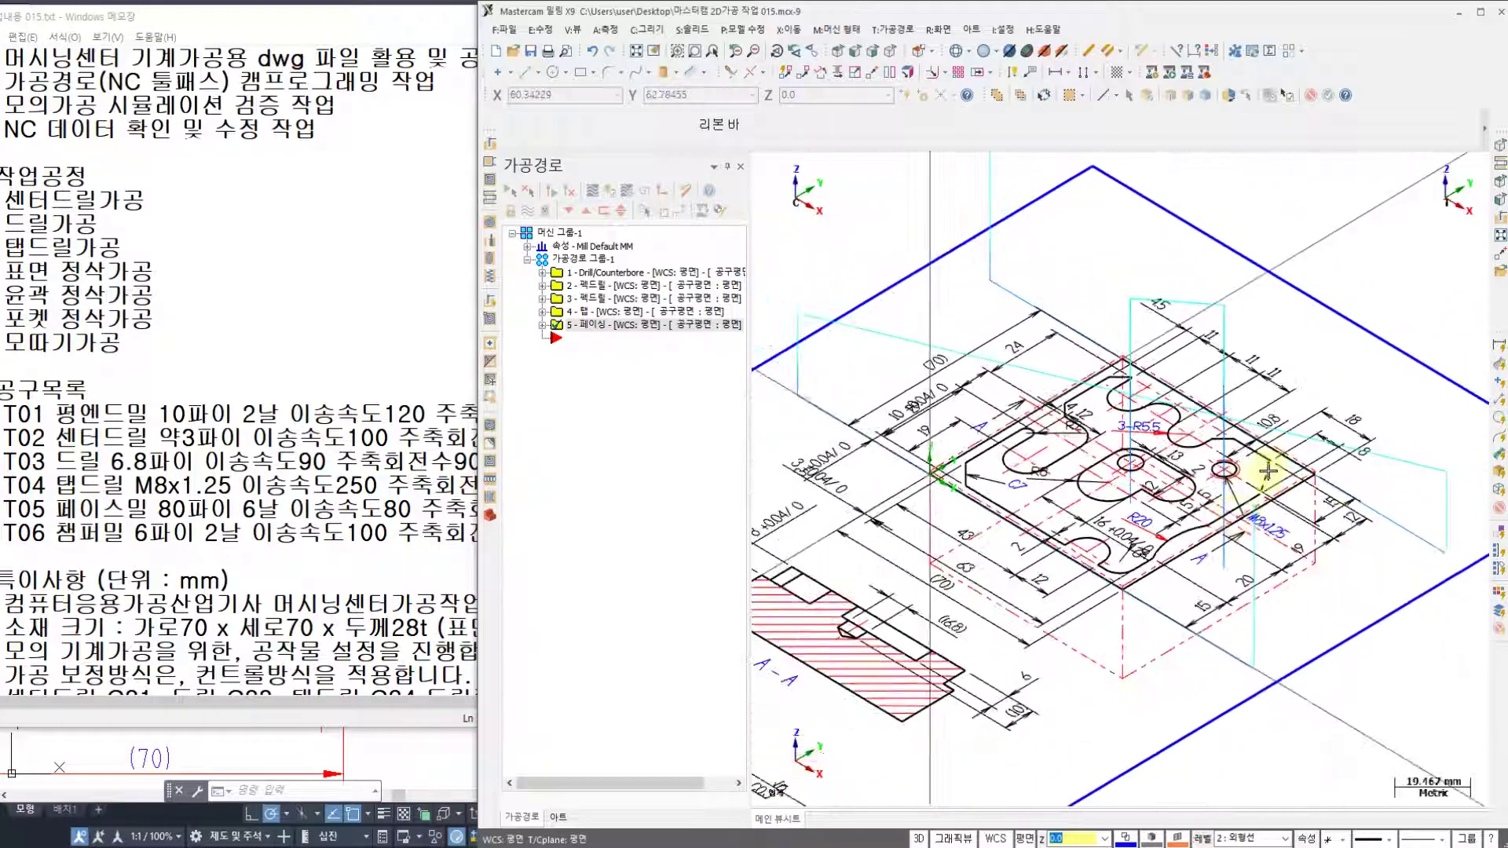
left_click(542, 324)
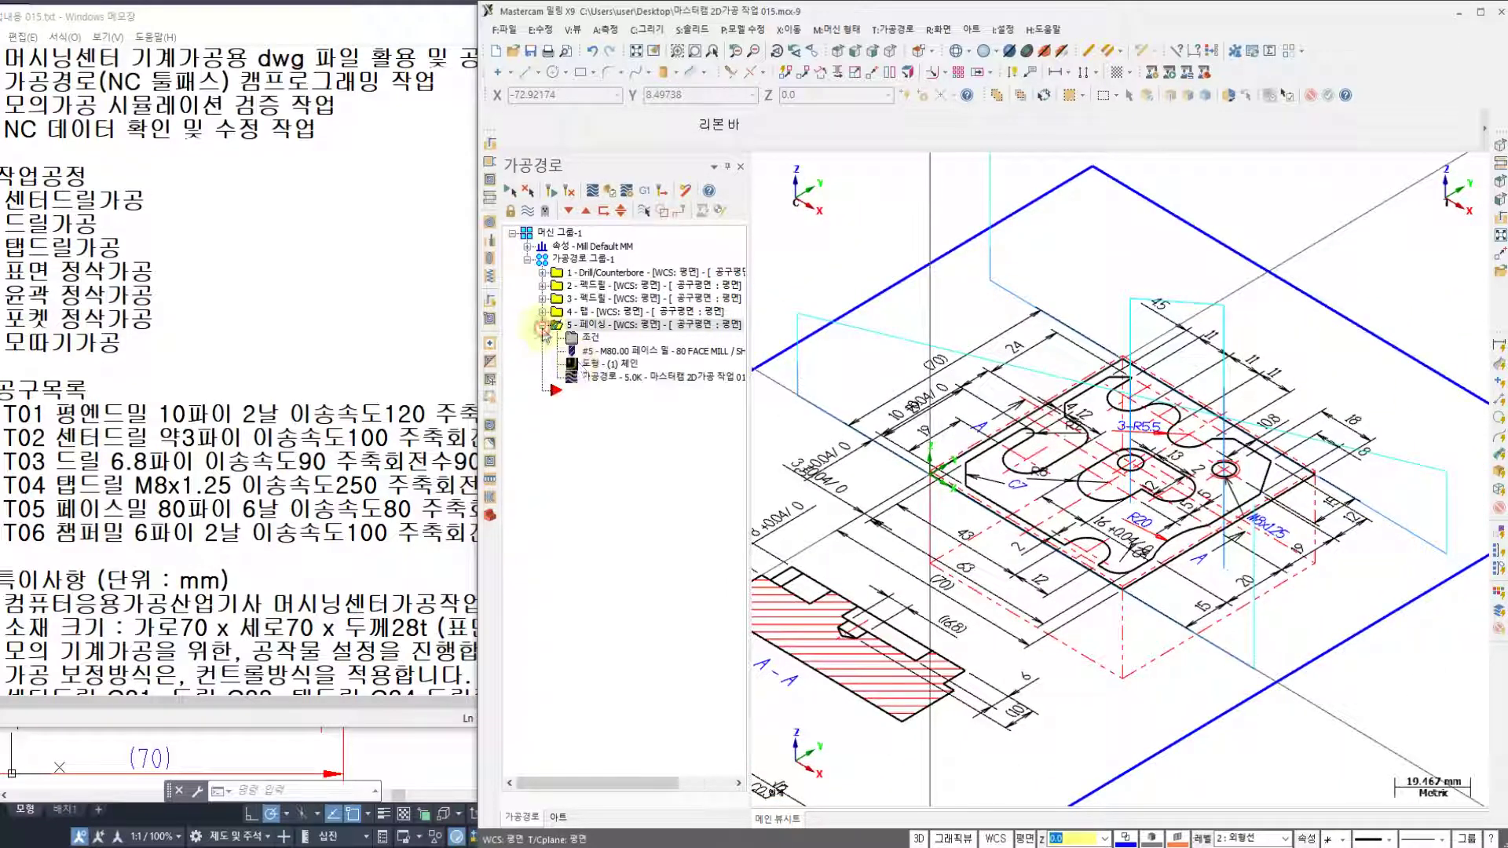
left_click(597, 378)
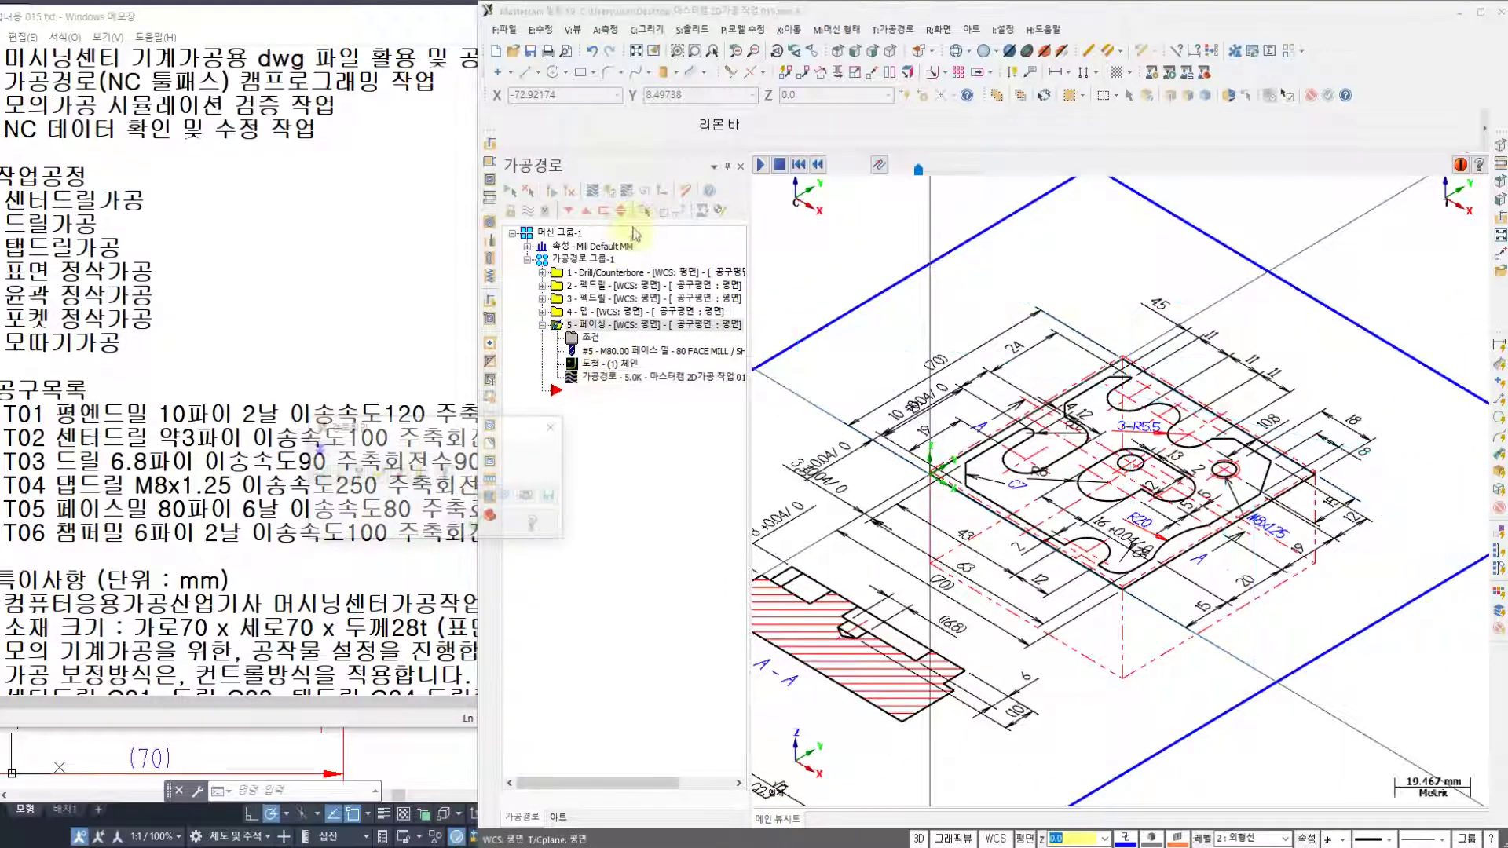
left_click(761, 166)
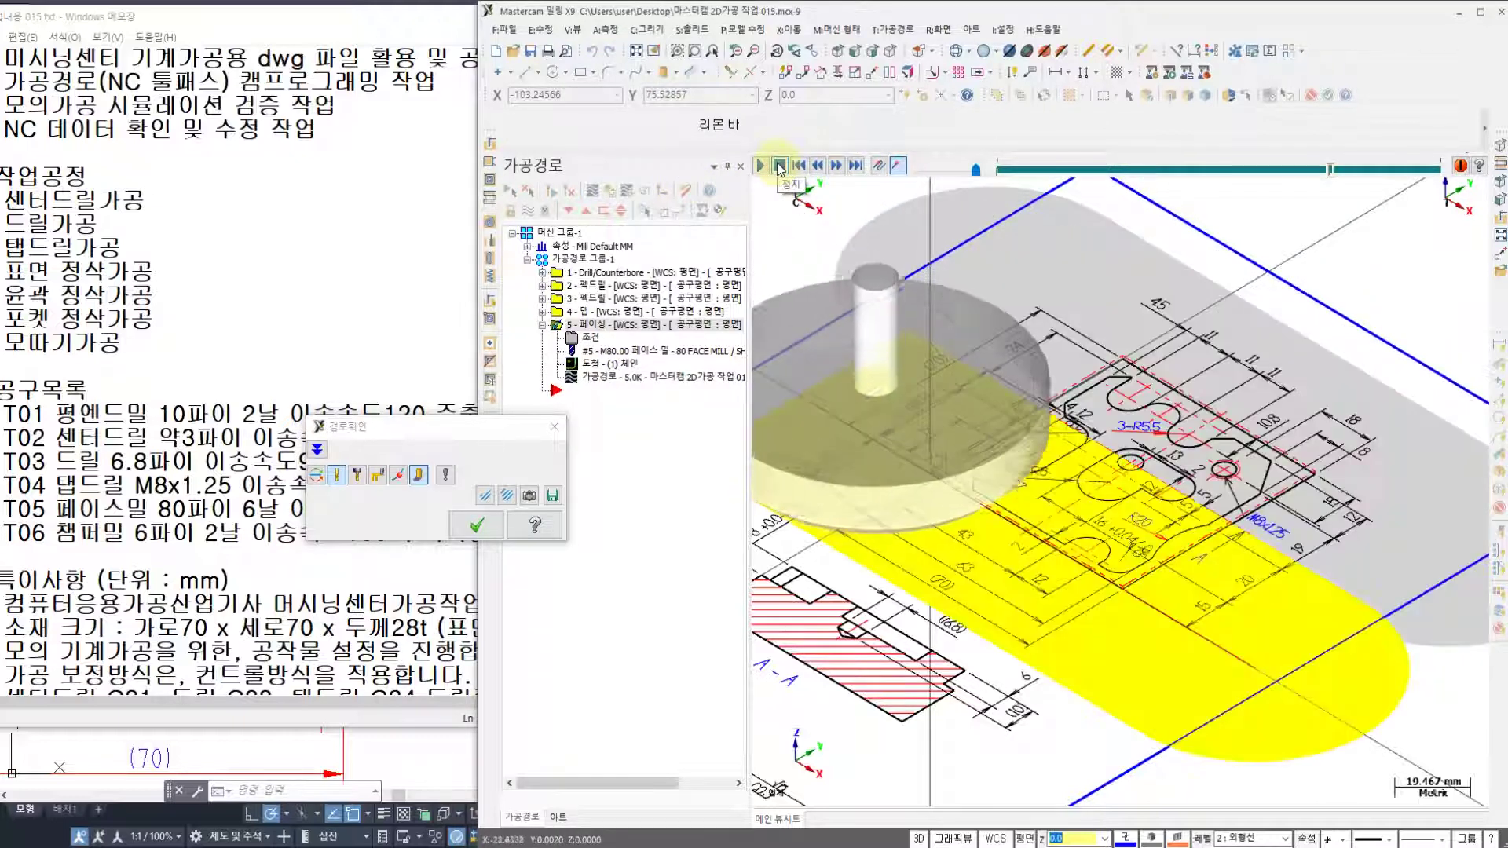
- Examine from the front how deep the face mill cuts relative to the stock's top surface, and close the backplot
middle_click_drag(1057, 485, 1107, 434)
right_click(814, 236)
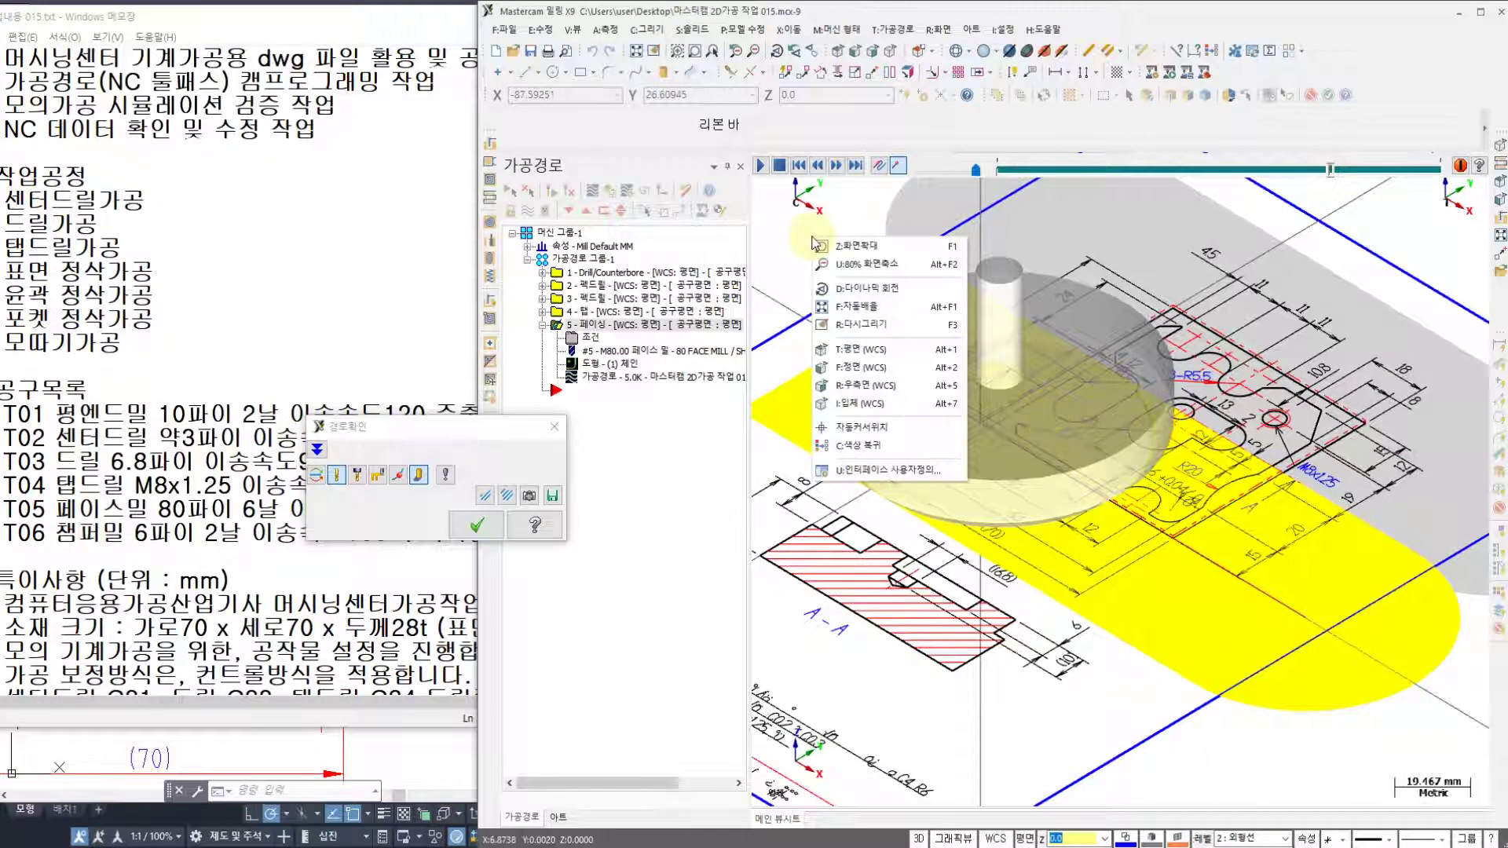
left_click(872, 373)
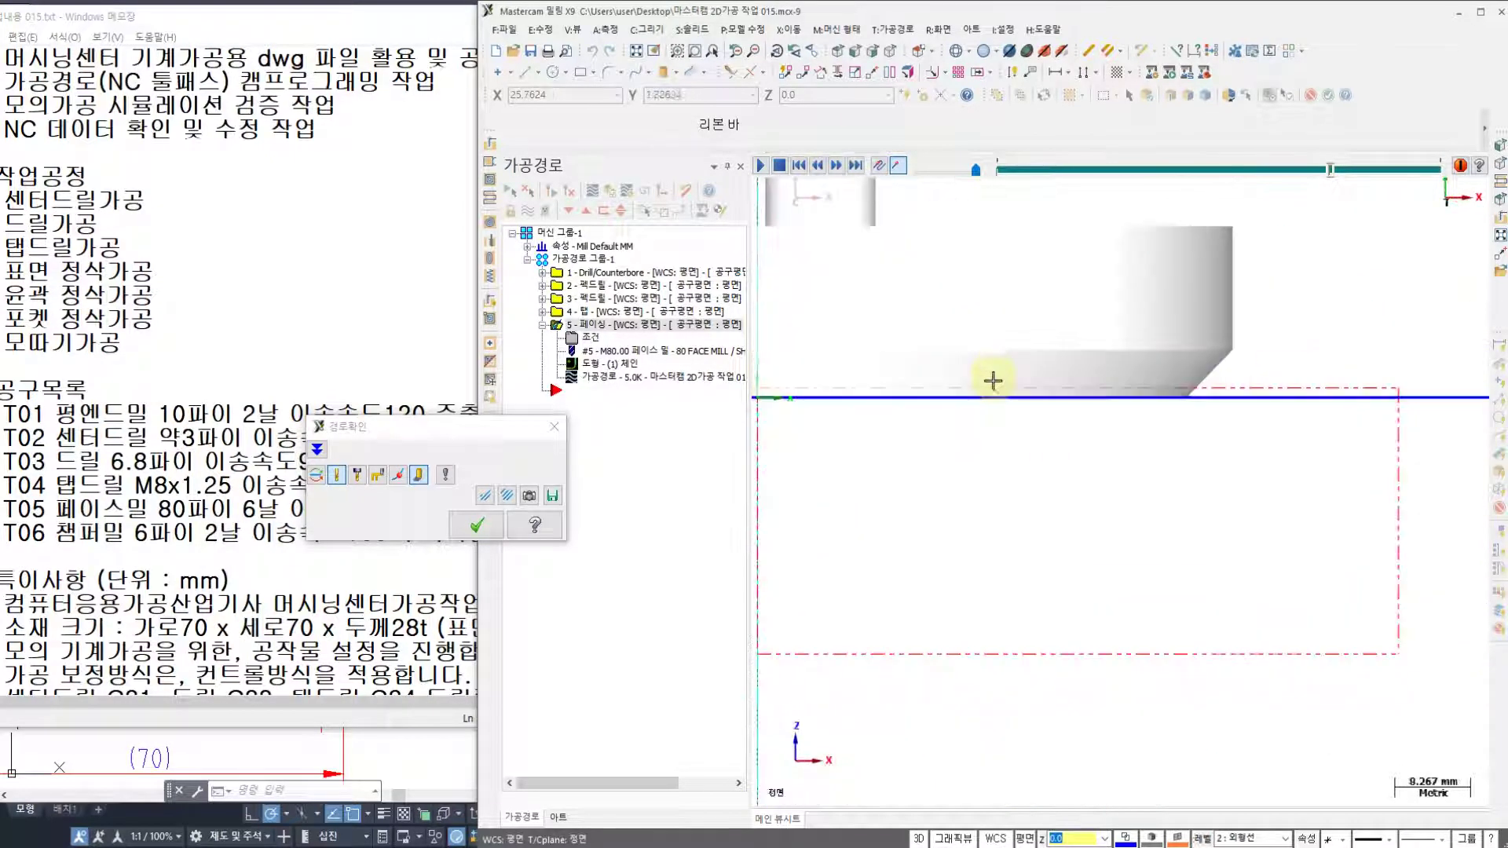
scroll(1014, 402, "up", 5)
scroll(1015, 404, "down", 2)
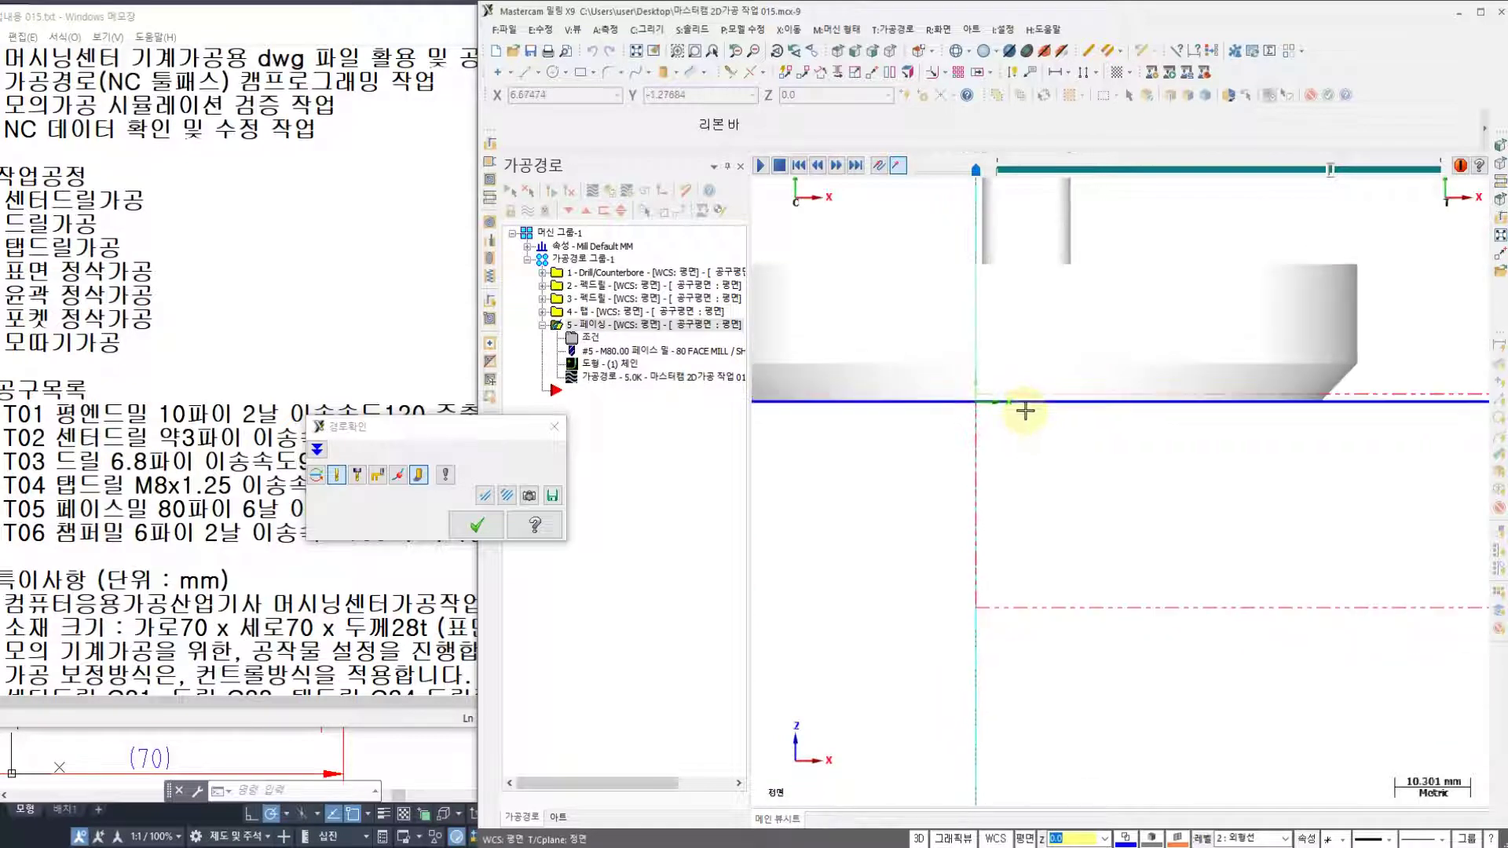
scroll(1028, 401, "up", 1)
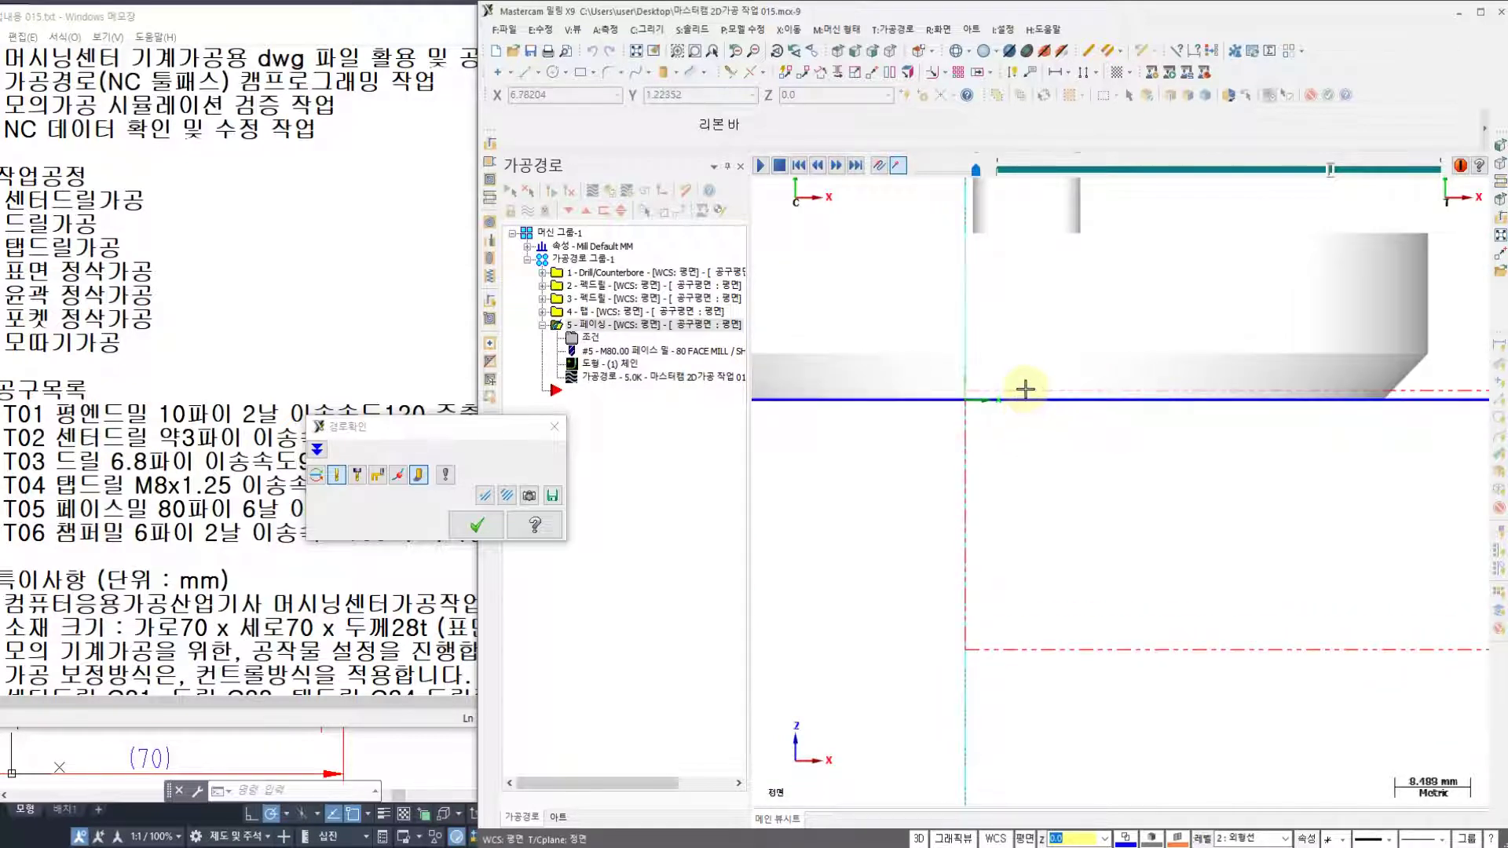
scroll(1023, 389, "up", 5)
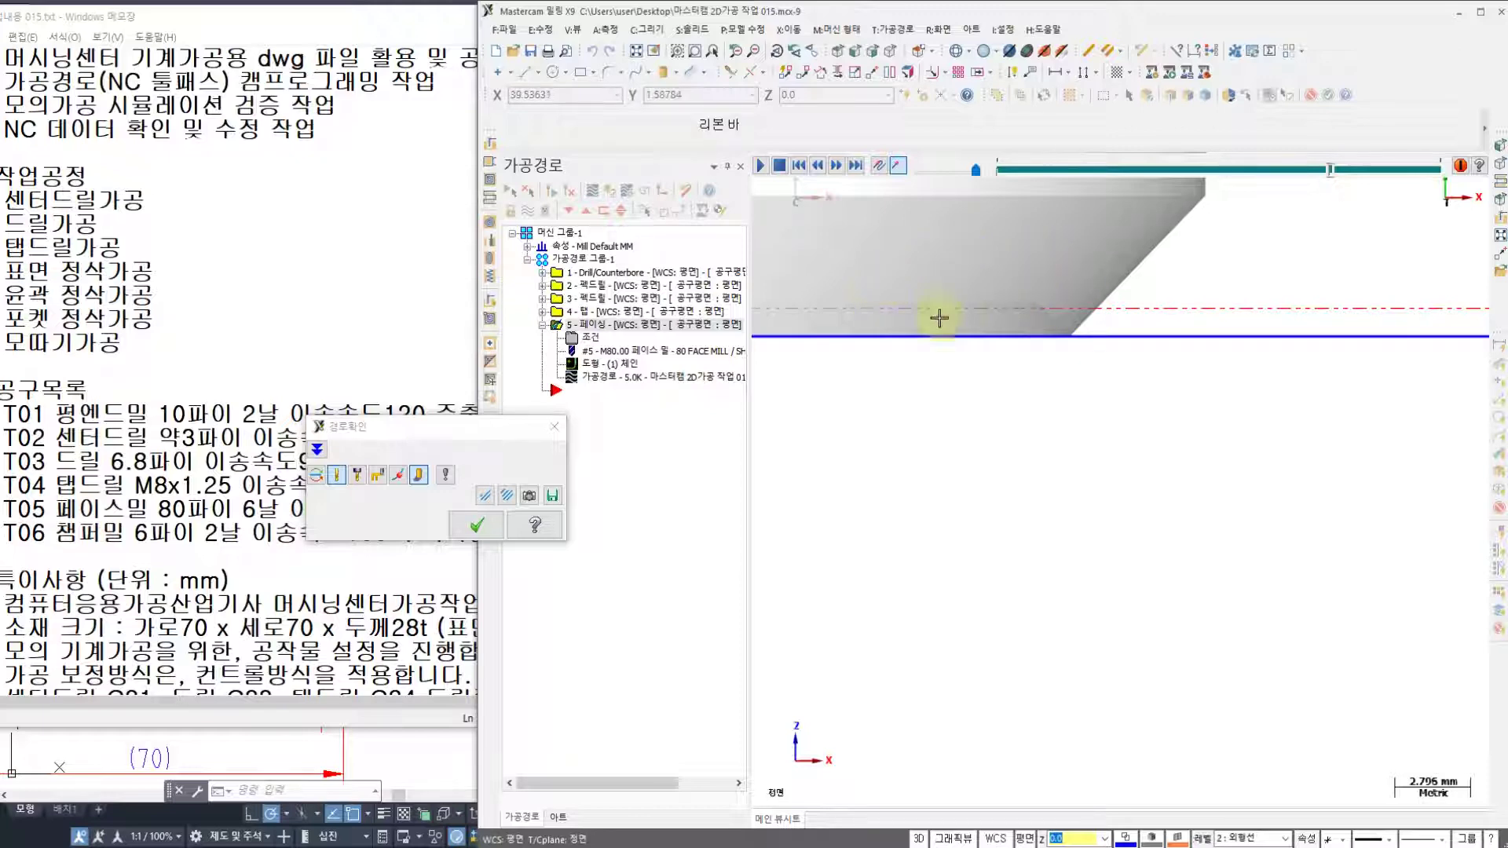
left_click(477, 525)
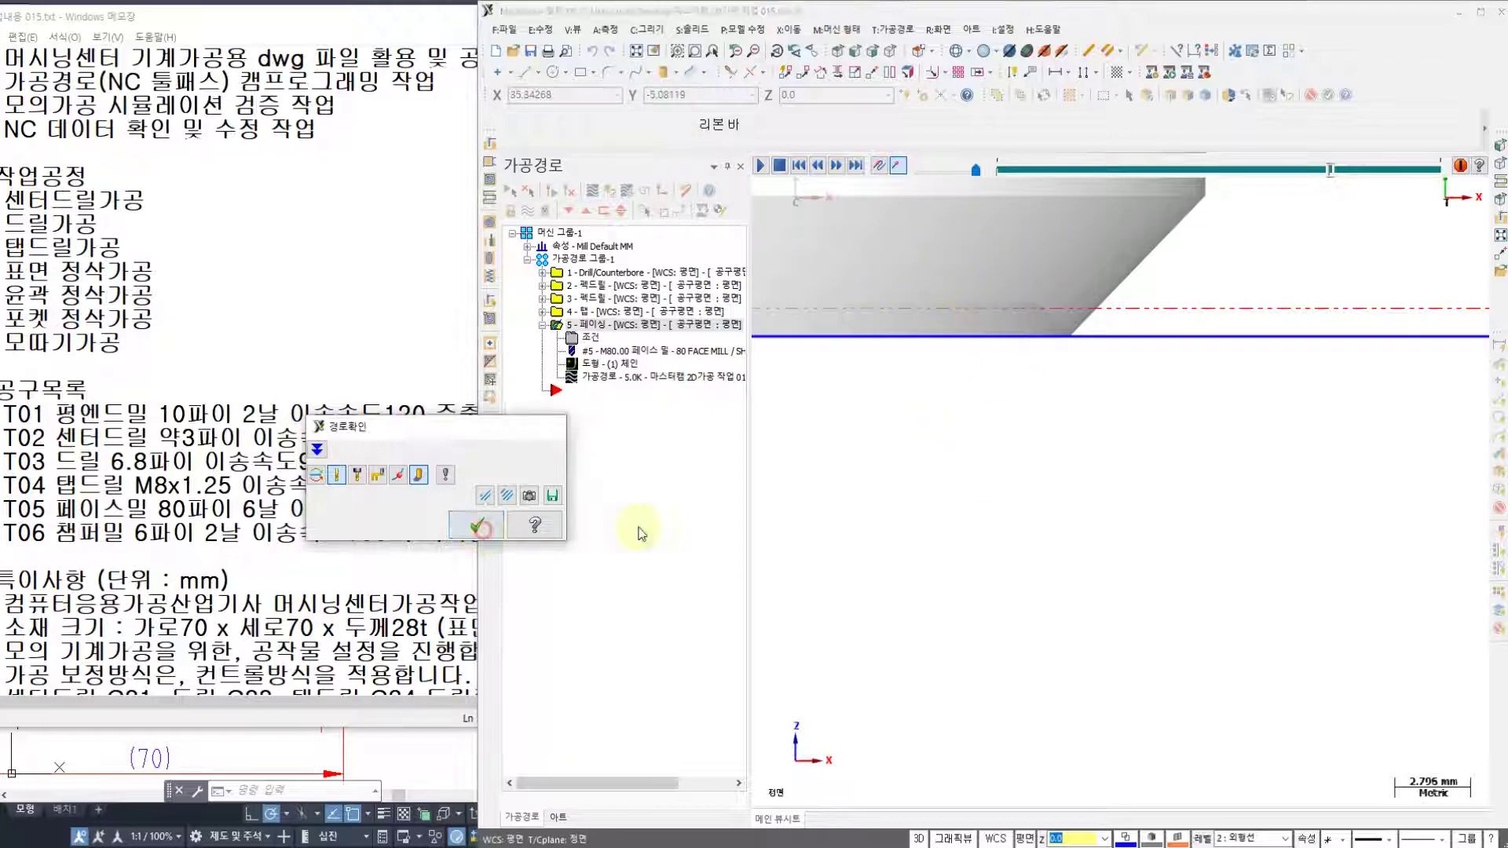
- Return the drawing to the top view and check the end mill's cutting data in the tool list notes
scroll(987, 470, "down", 4)
right_click(993, 474)
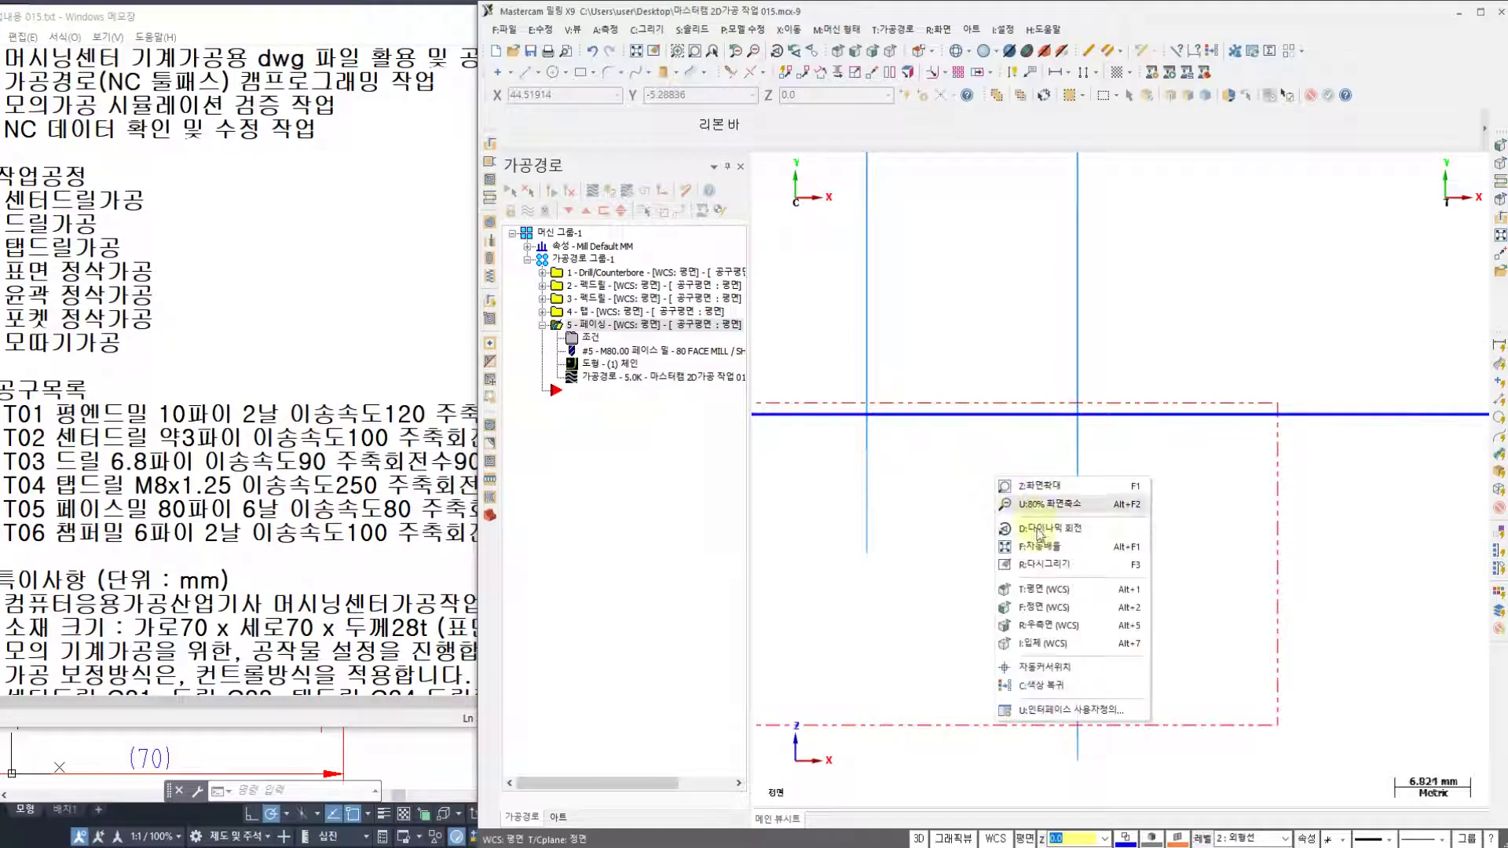
left_click(1050, 590)
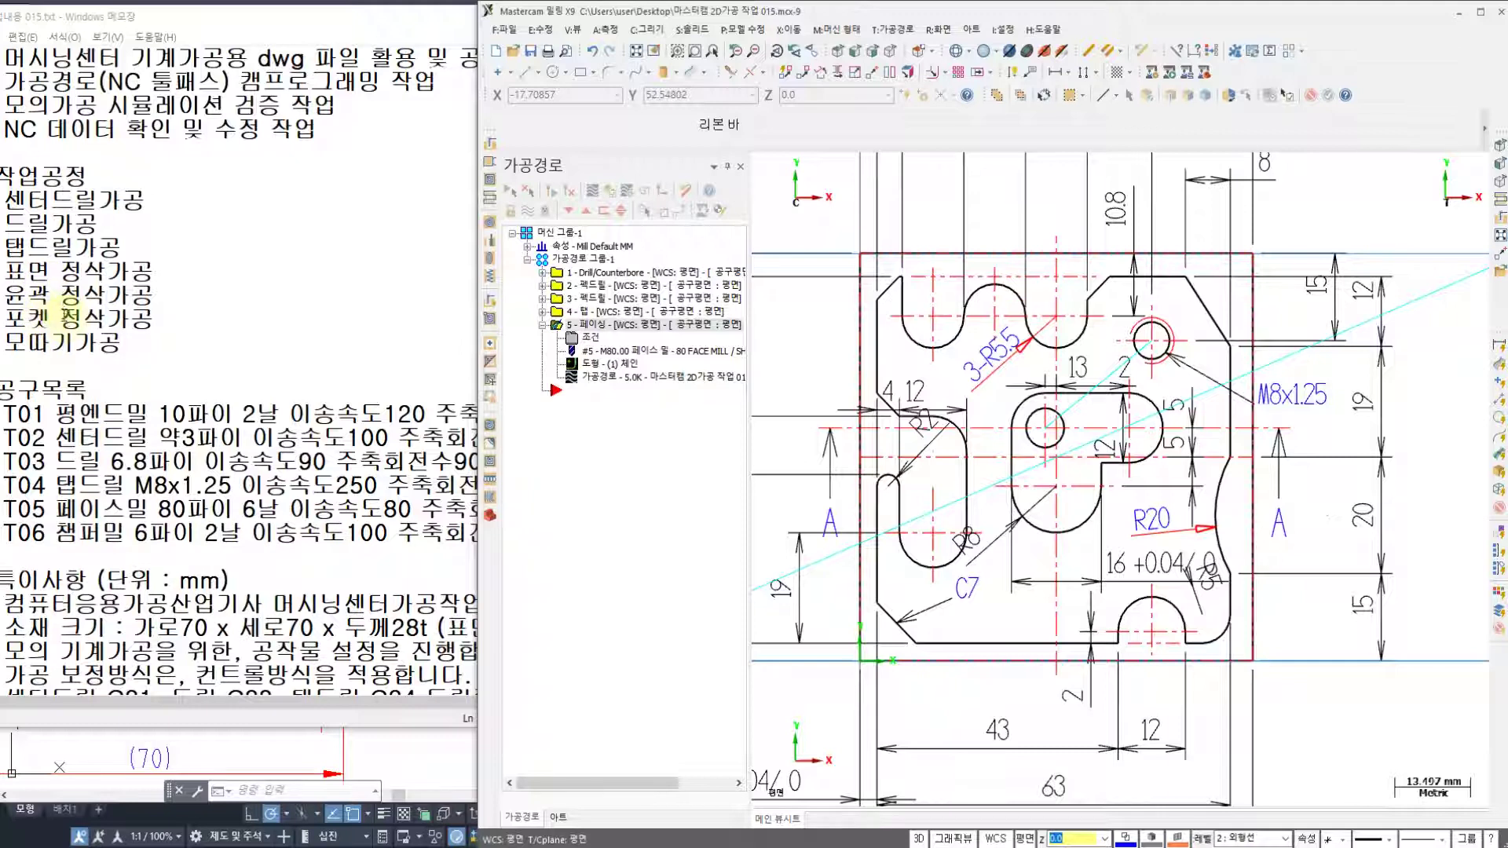
left_click(56, 415)
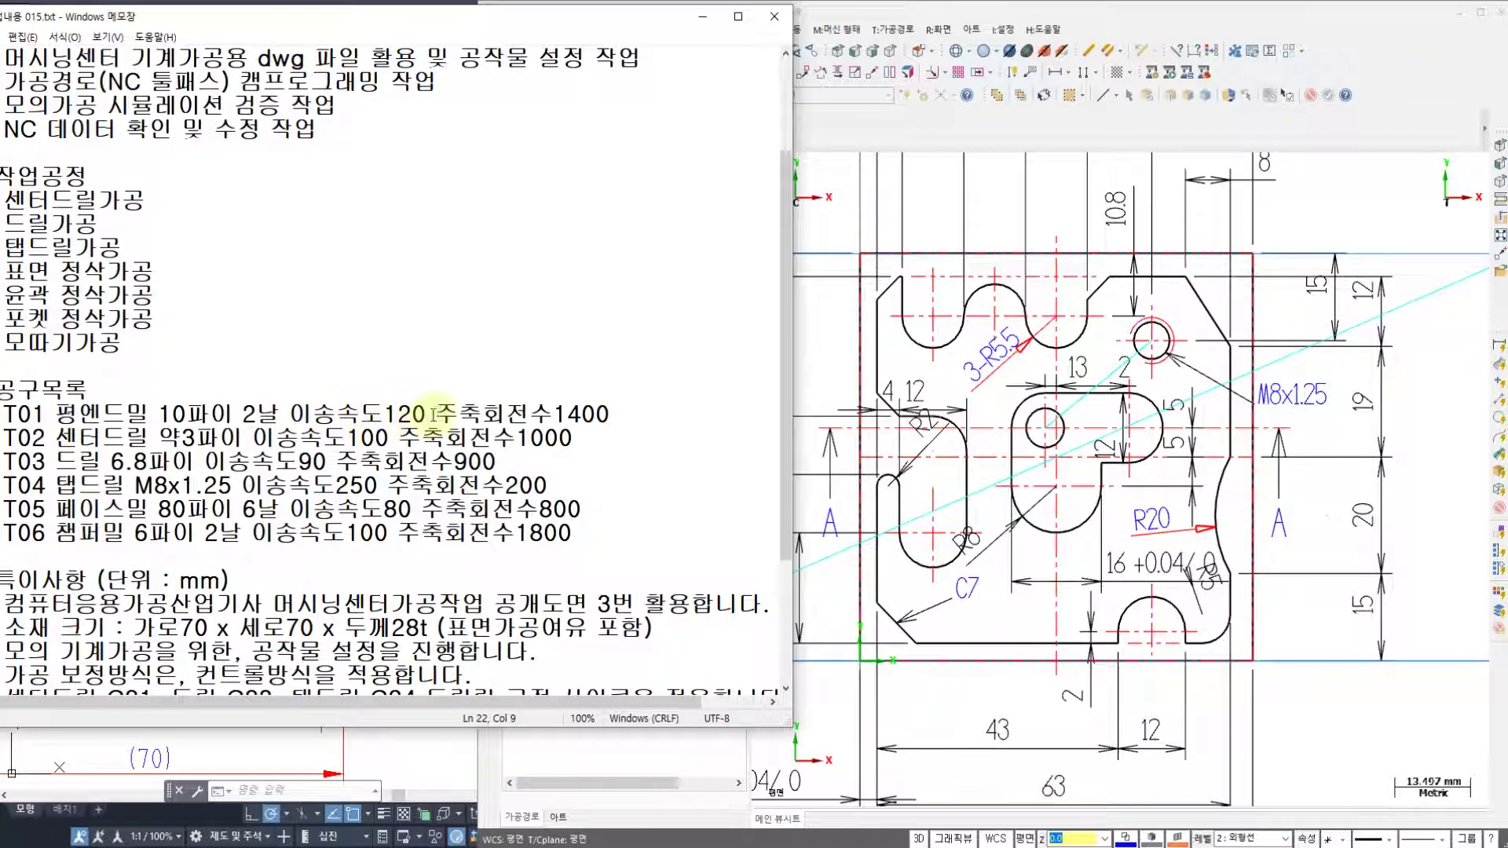
left_click(1087, 19)
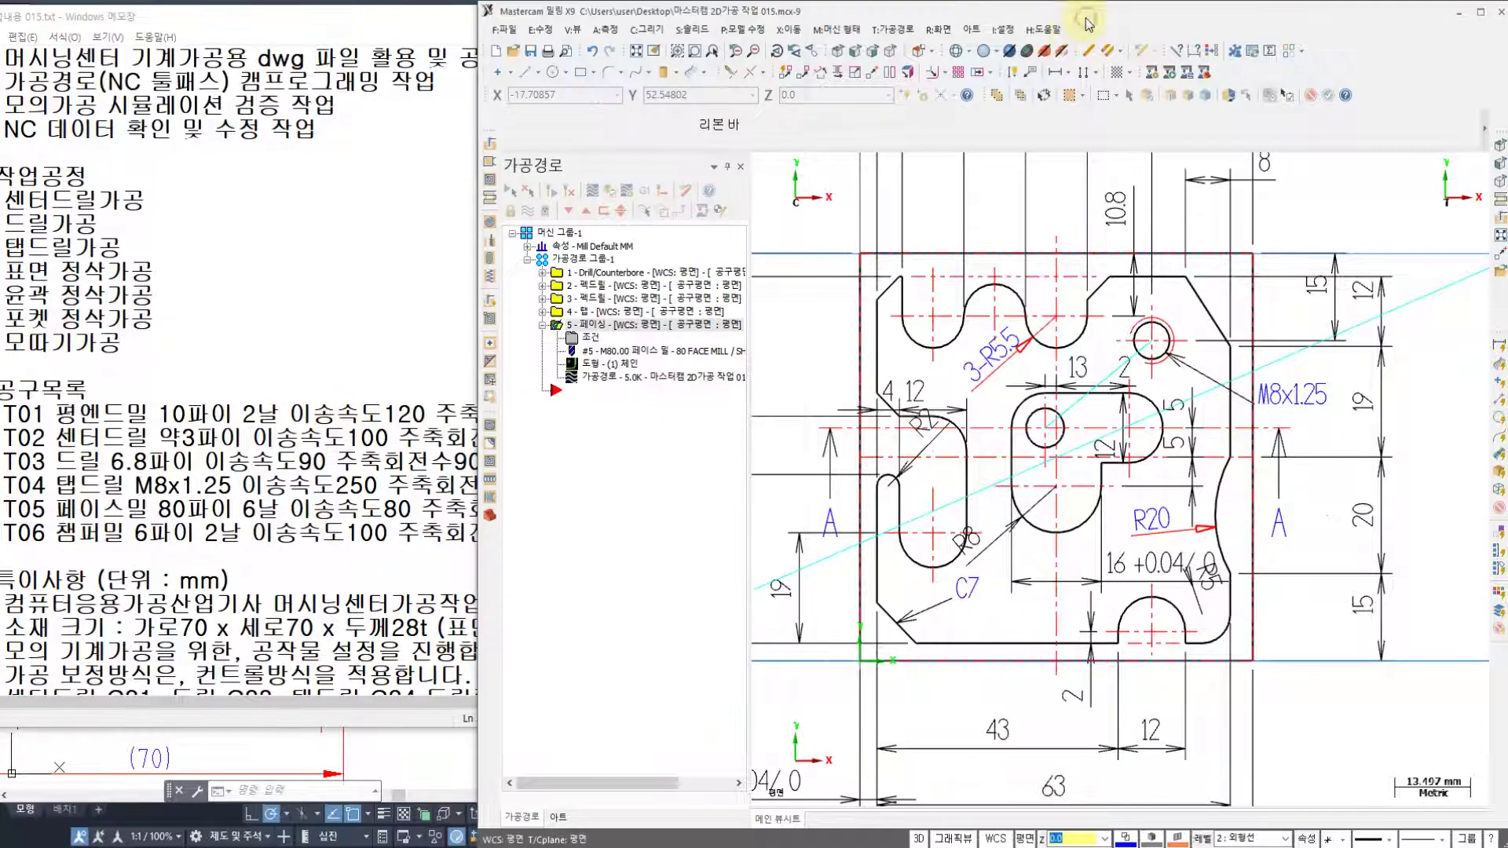
middle_click_drag(992, 461, 1035, 414)
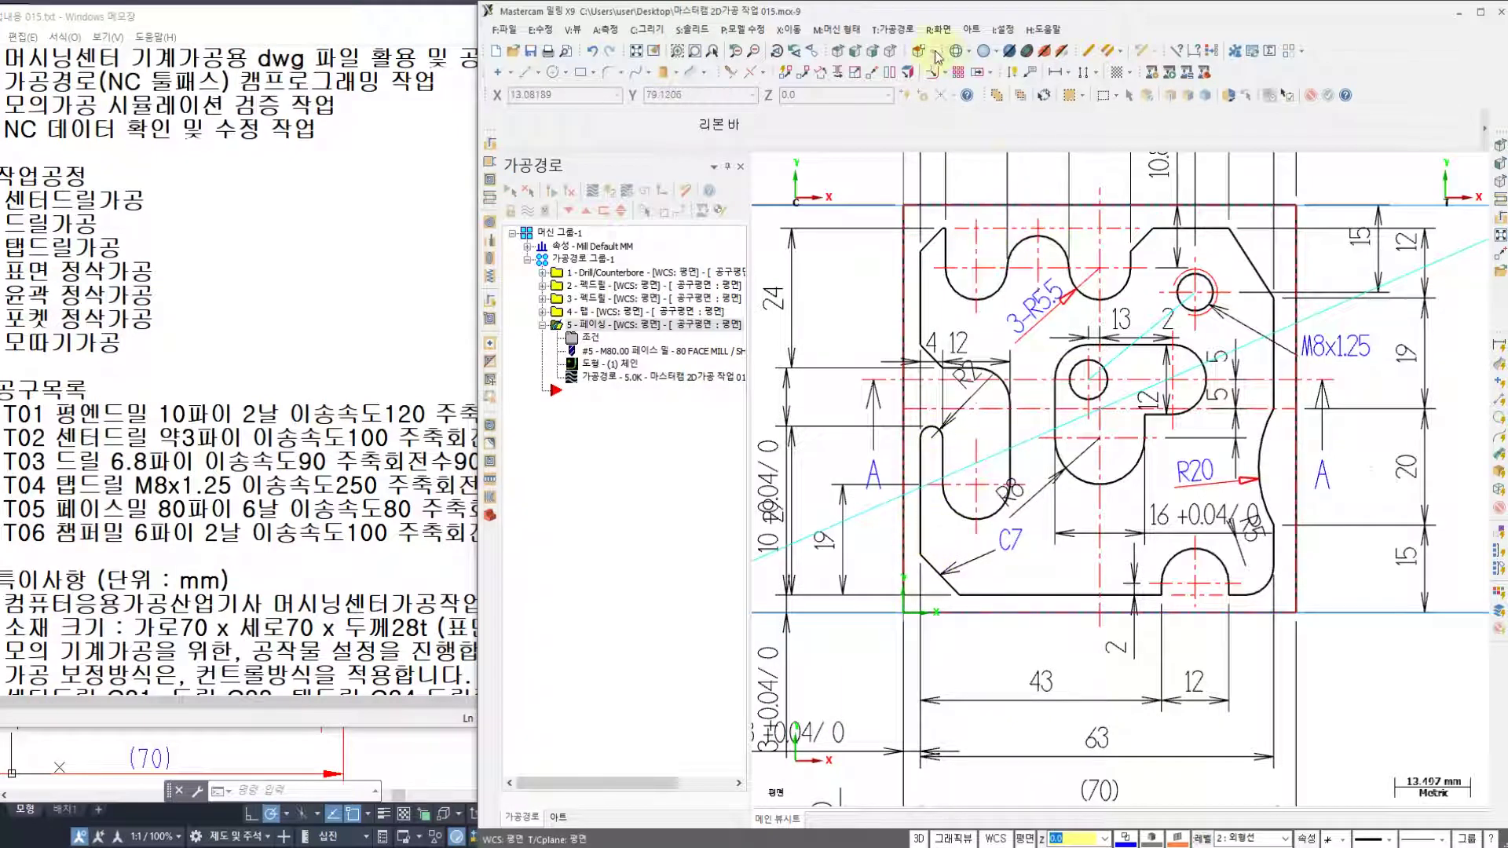
- Start a contour toolpath and chain the part's outer profile from the vertical edge above the C7 chamfer, heading upward
left_click(909, 31)
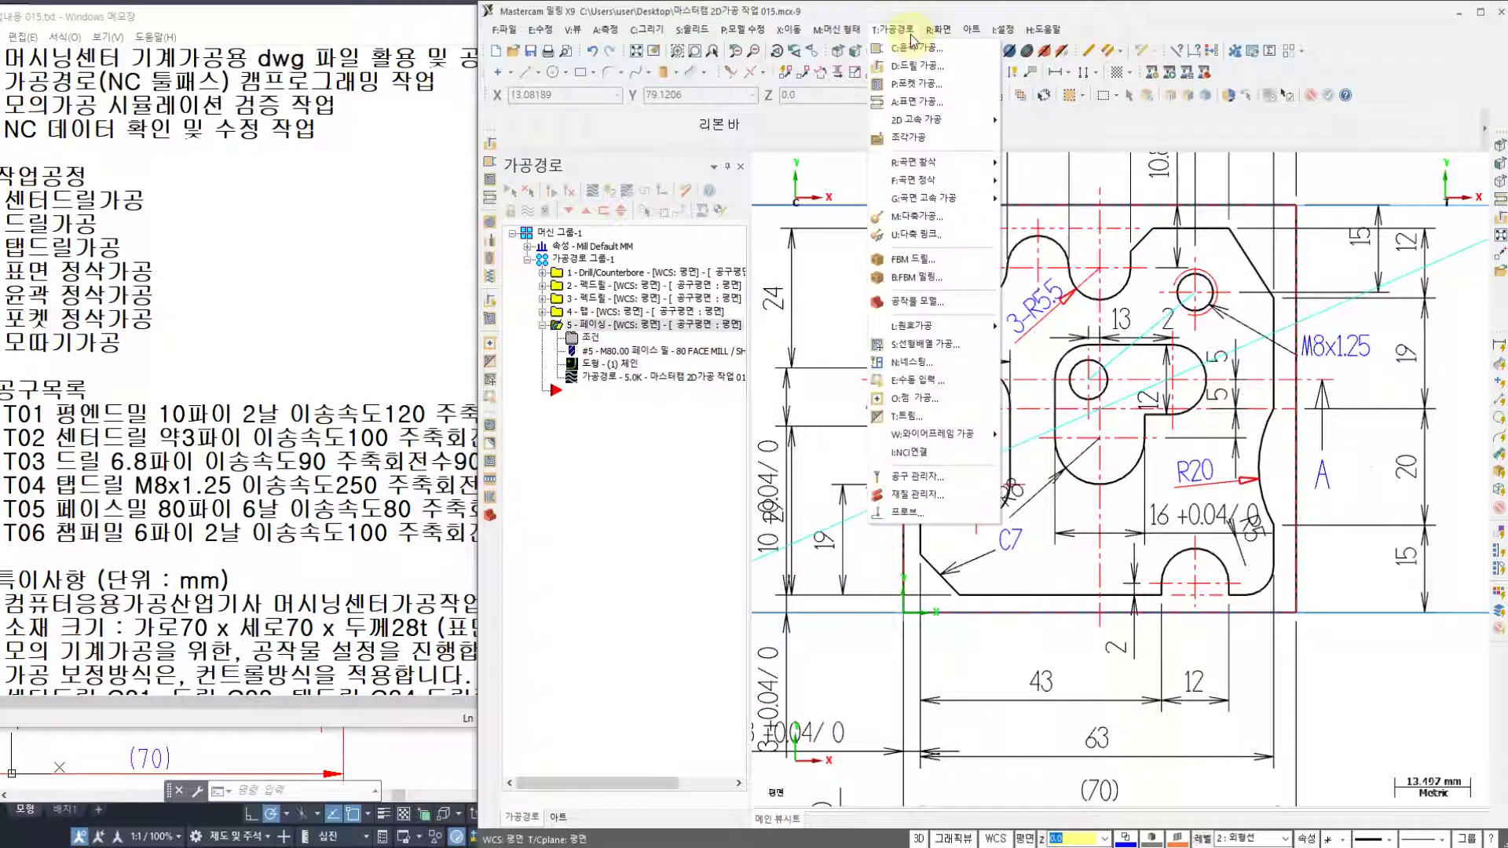
left_click(957, 50)
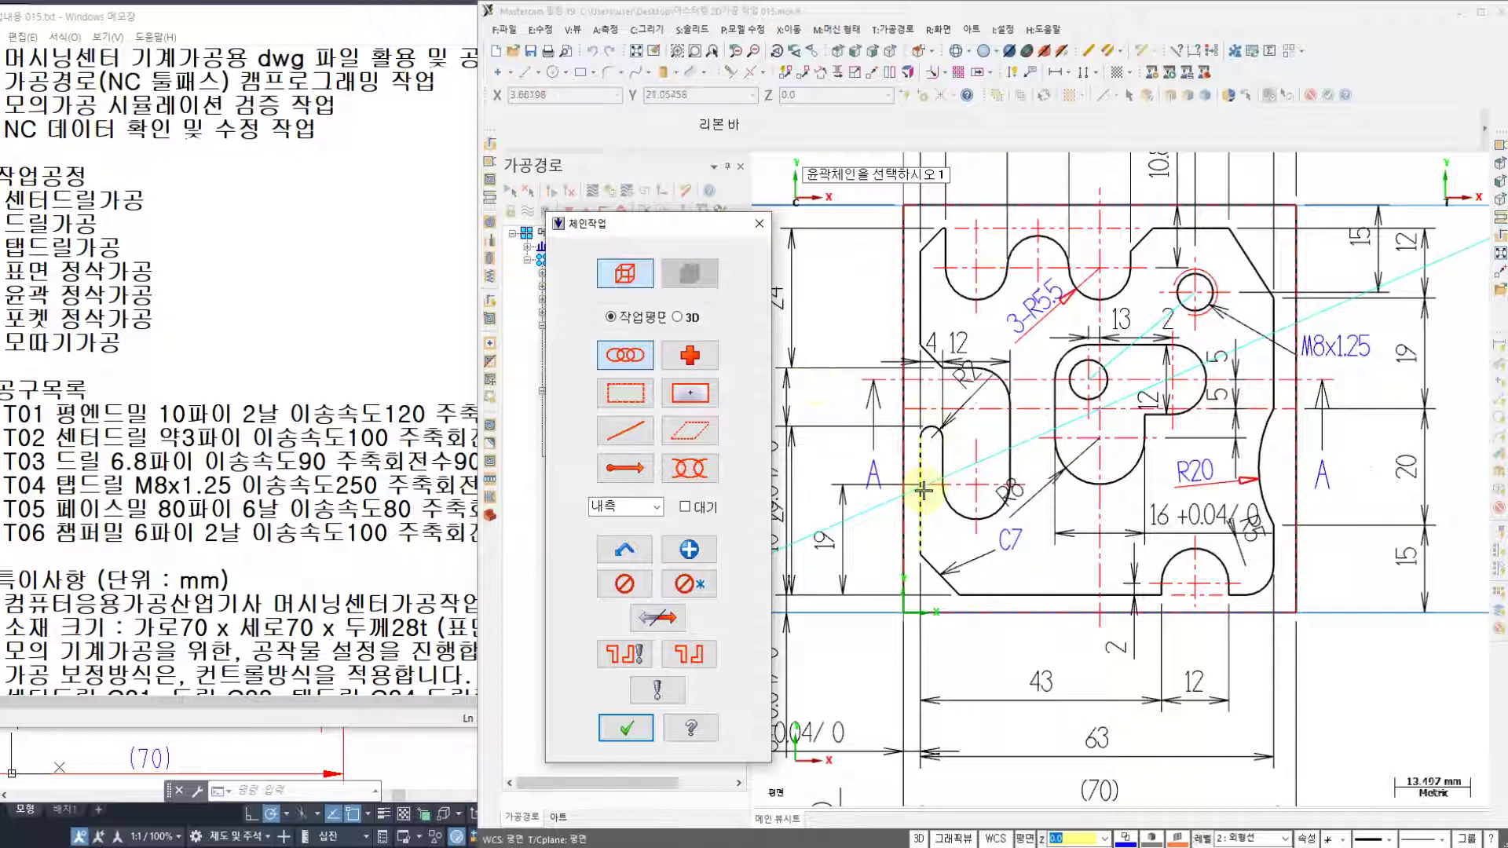
left_click(919, 525)
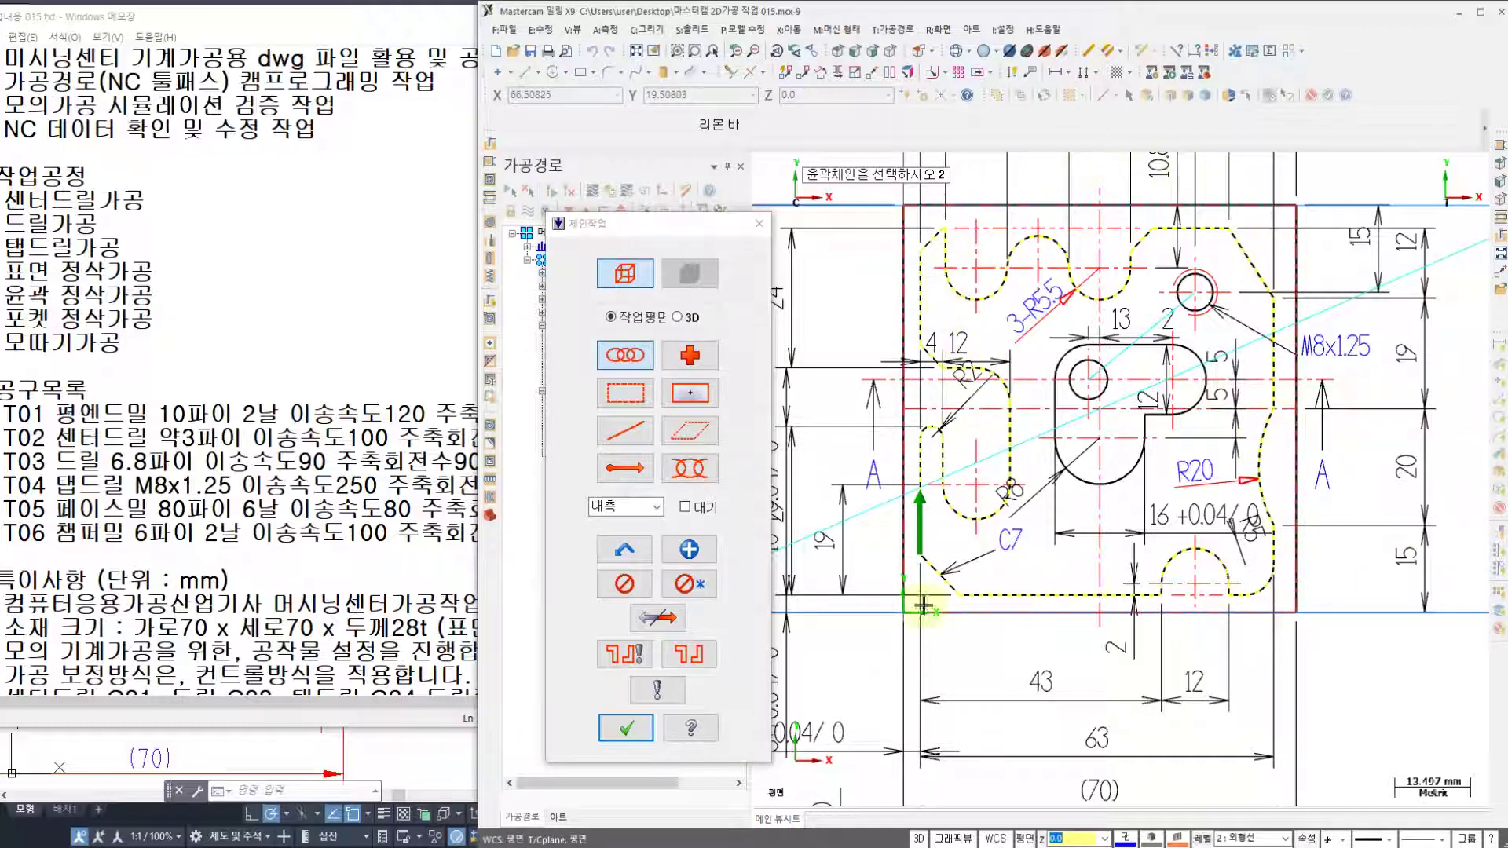
left_click(638, 729)
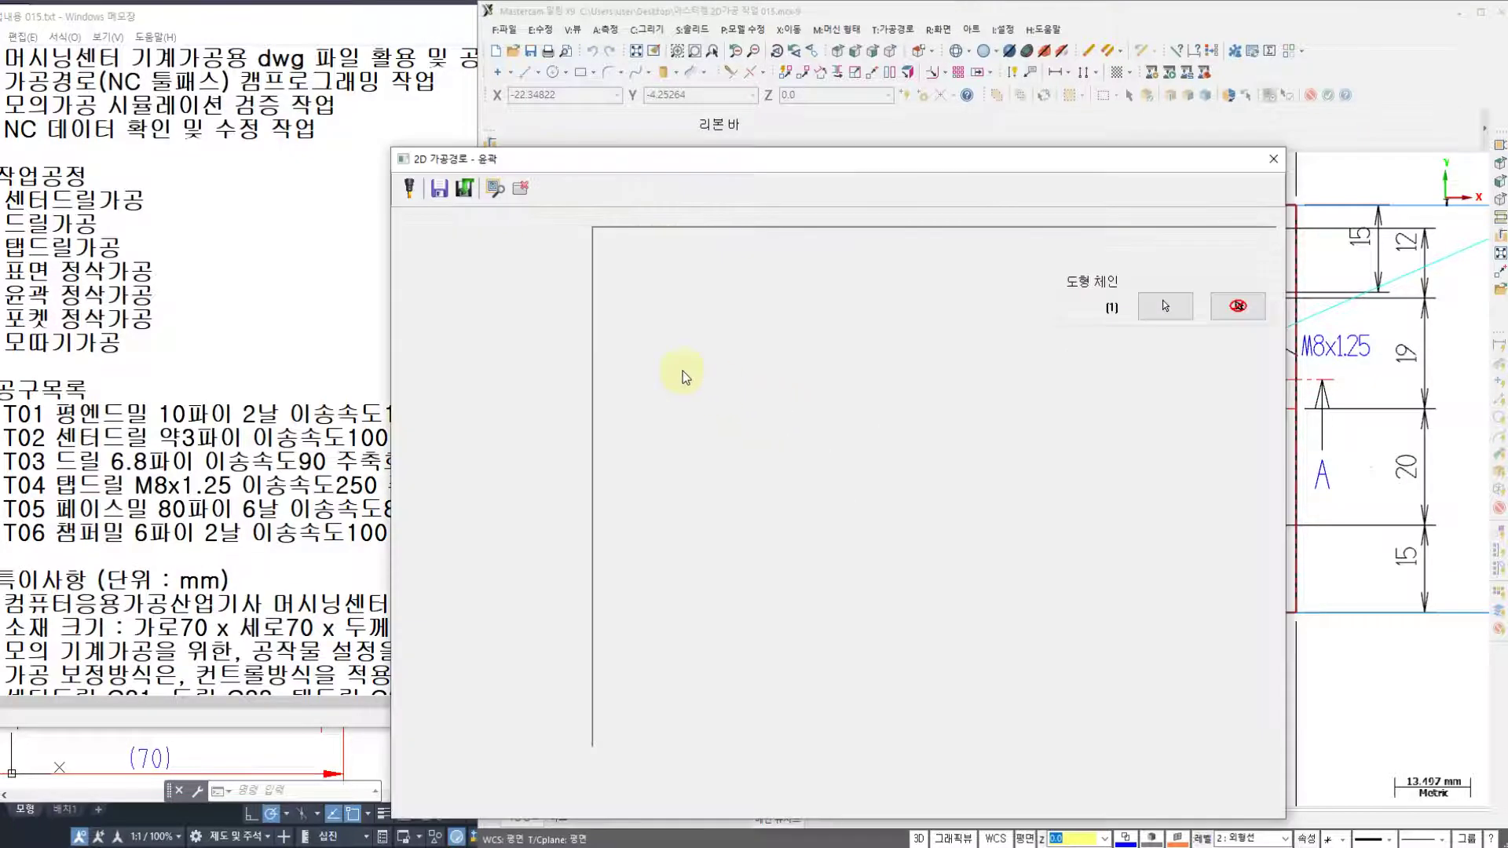
- Create a new flat end mill for the contour toolpath with a cutting diameter of 10 mm
left_click(450, 257)
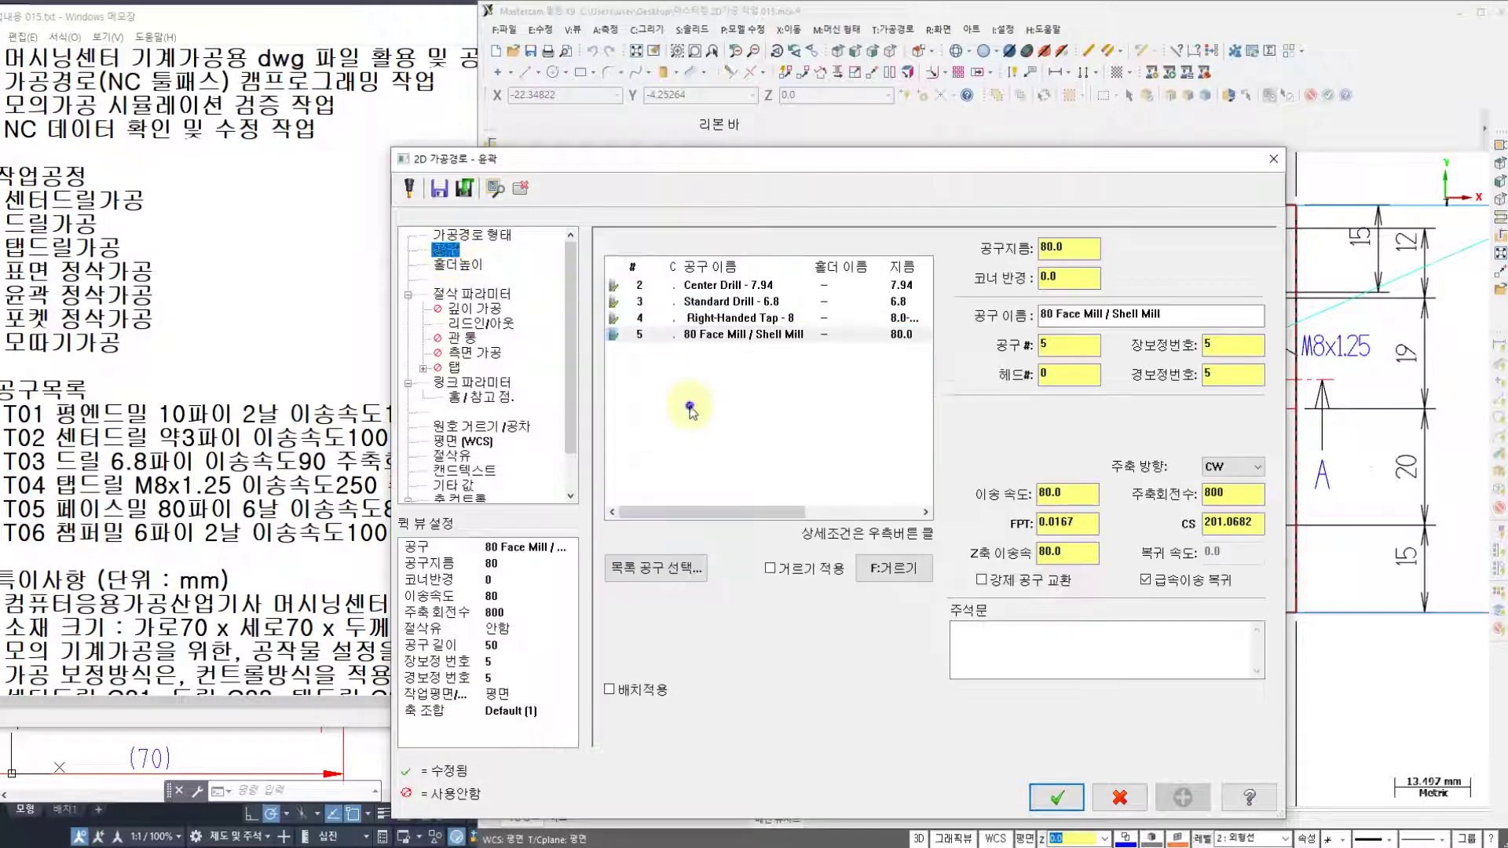
right_click(691, 404)
left_click(746, 438)
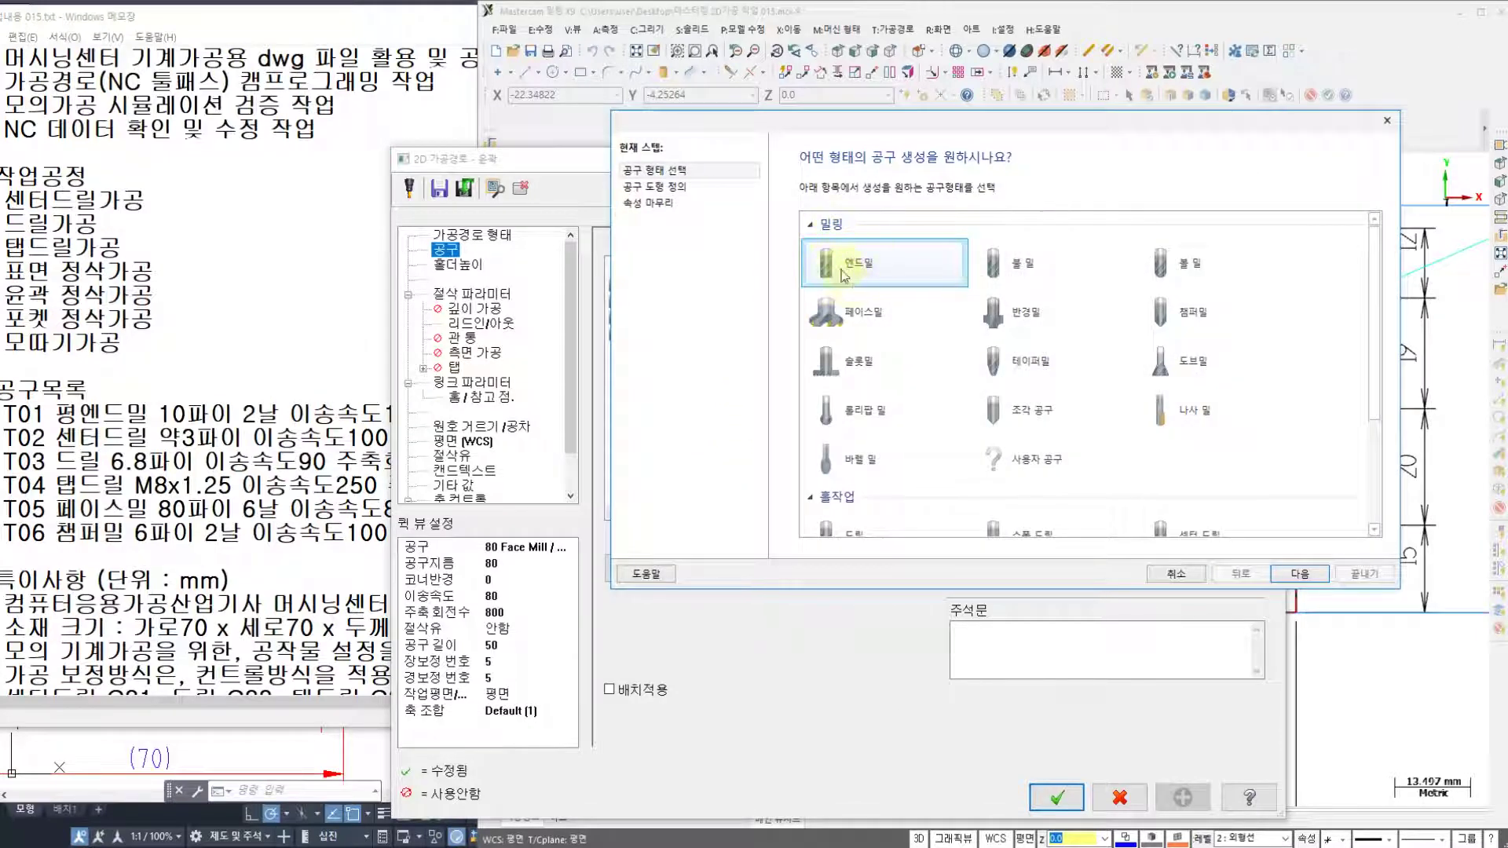
left_click(1300, 575)
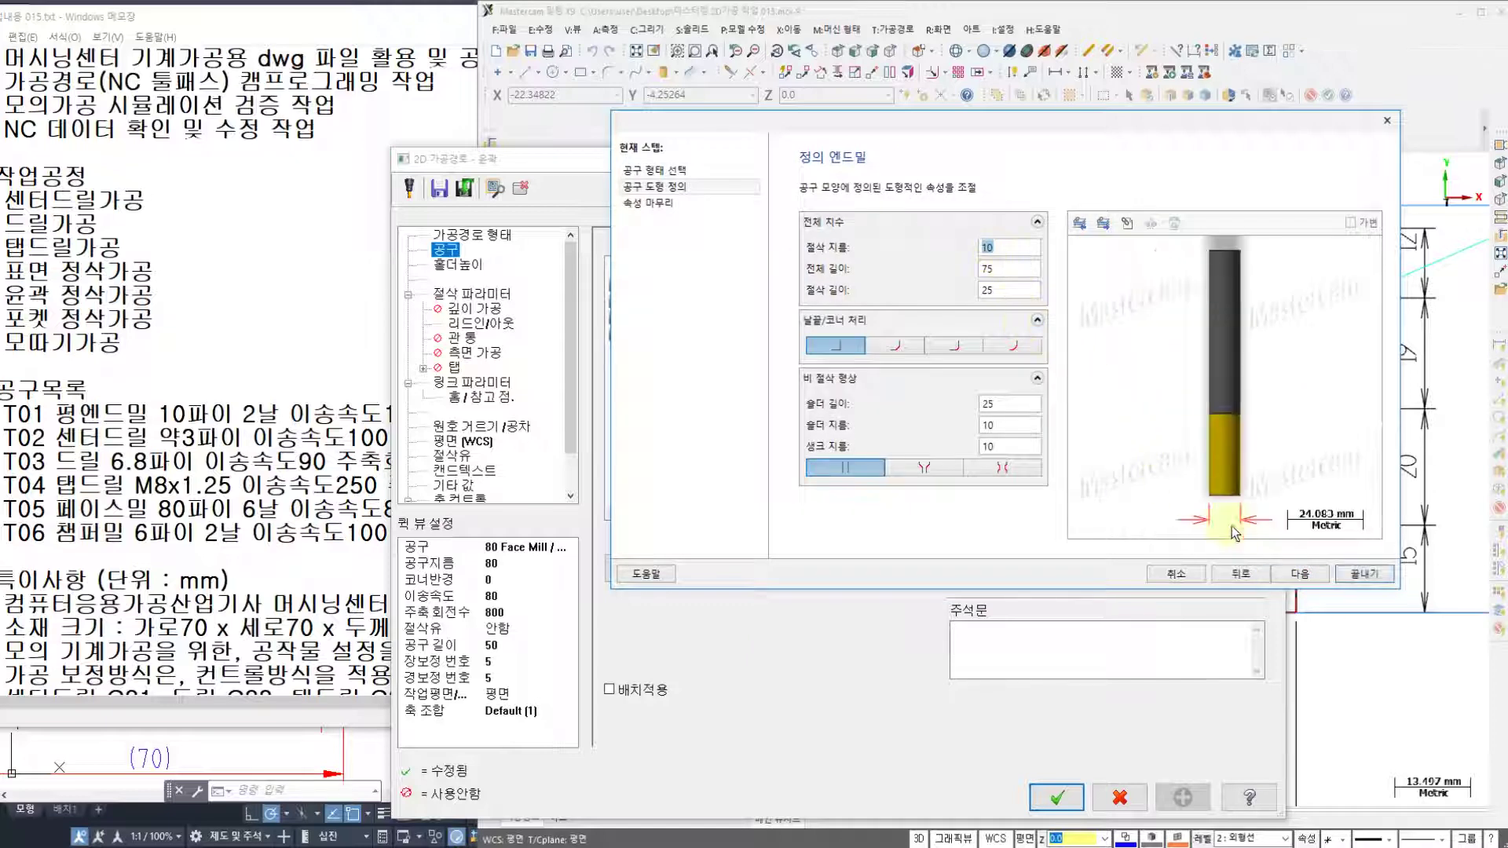
left_click(1300, 574)
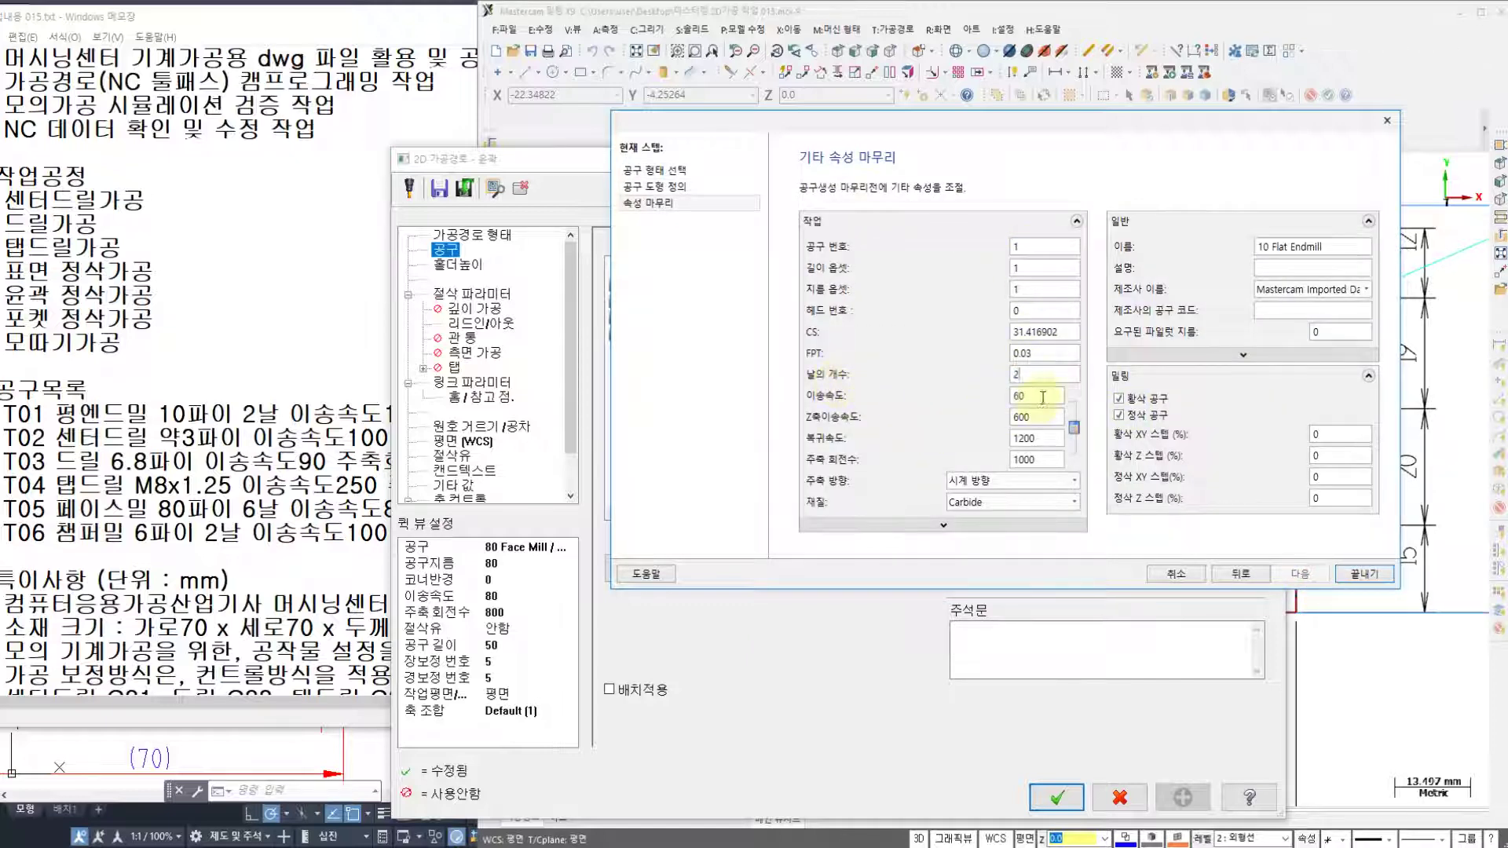
- Set the end mill to 2 flutes, feed rate and Z feed rate 120, retract rate 0 and spindle speed 1400, and finish the tool
double_click(1042, 396)
type("120")
double_click(1021, 417)
type("120")
double_click(1029, 438)
type("0")
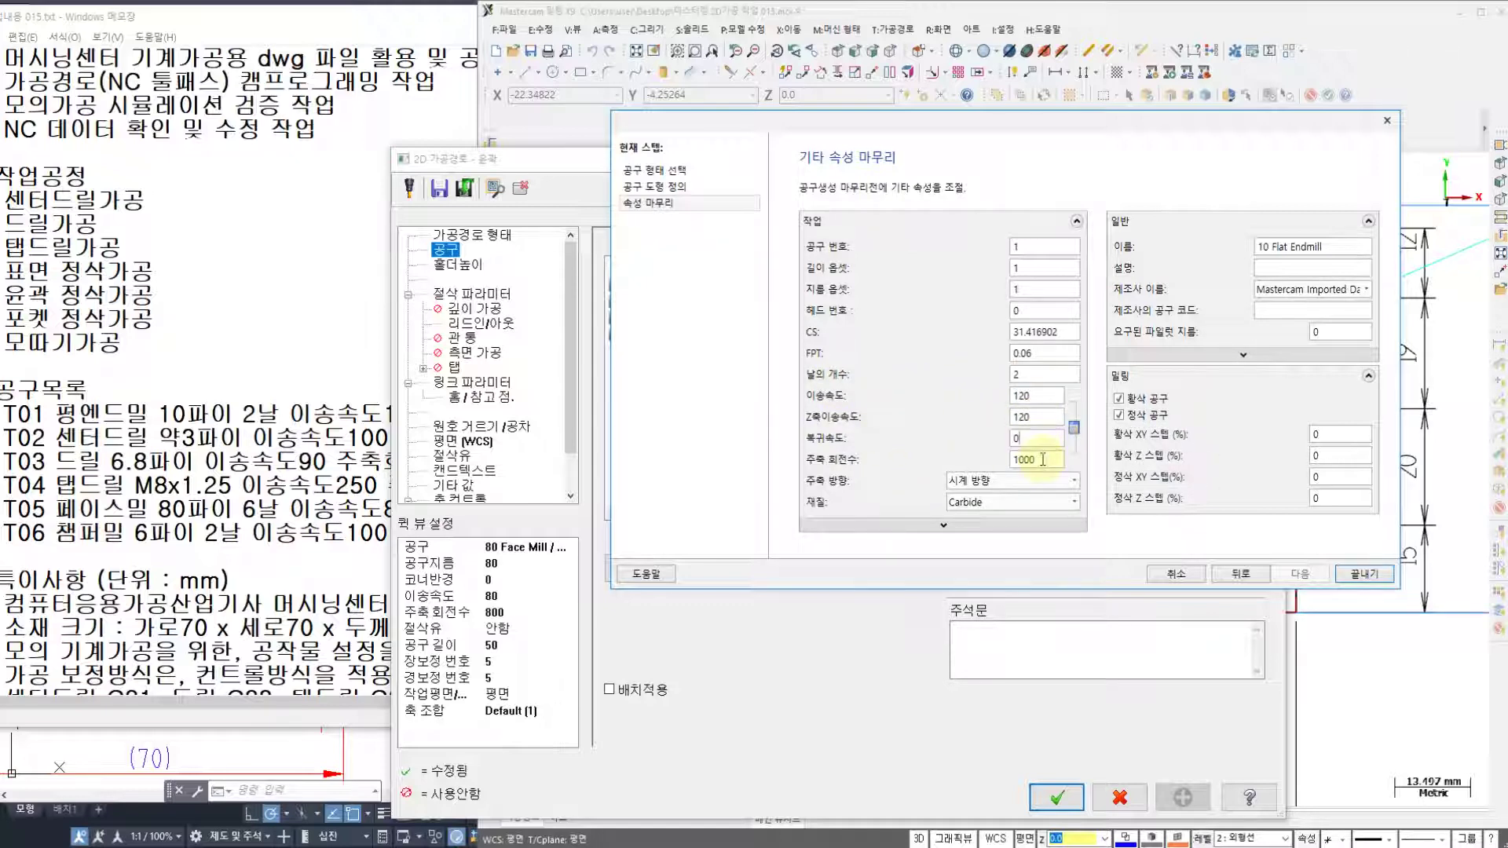
double_click(1042, 460)
type("1400")
left_click(1364, 574)
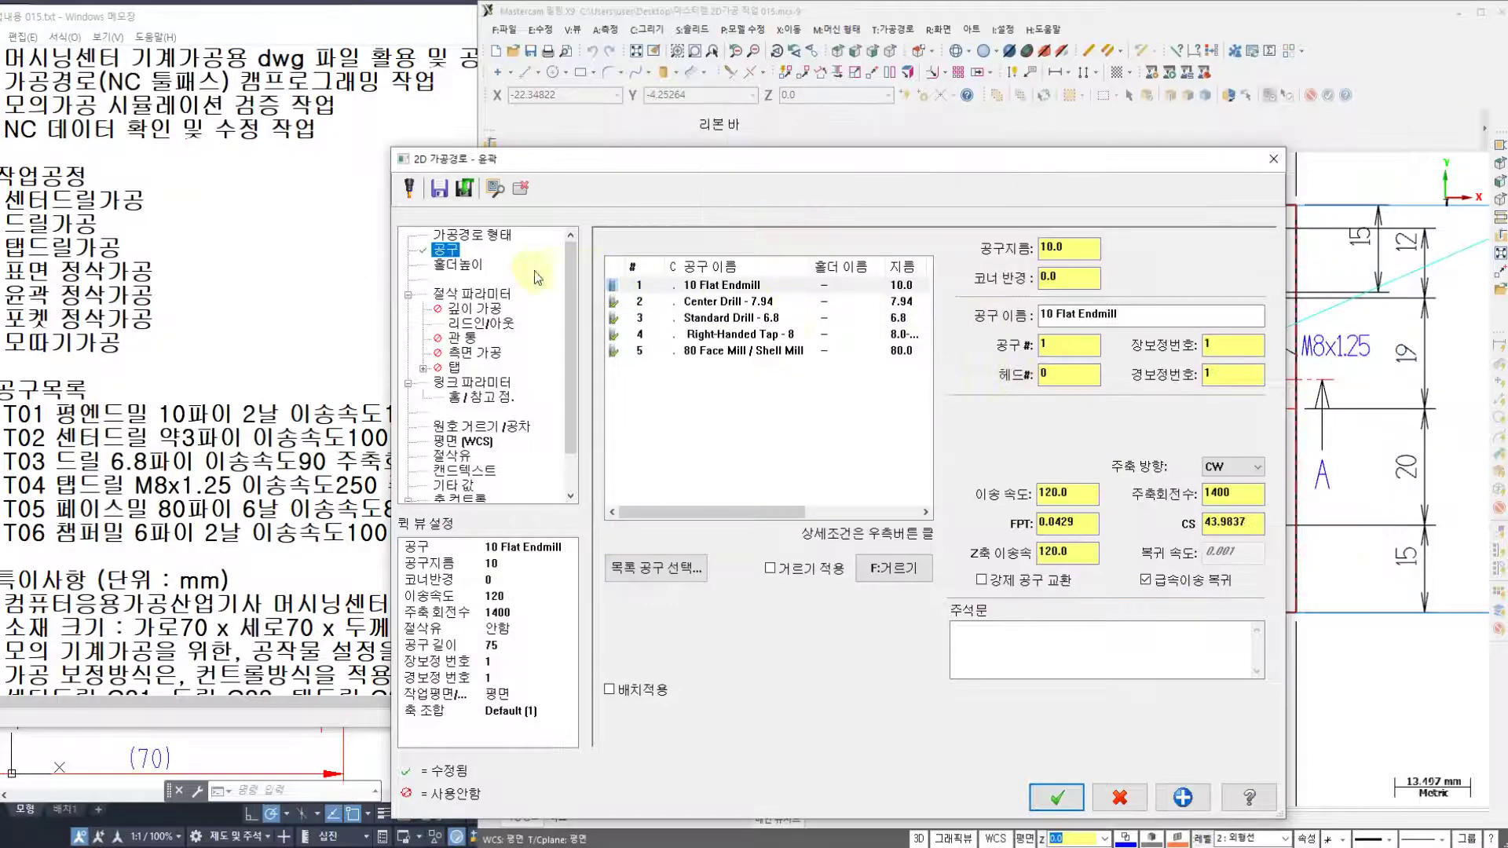
- Set the contour toolpath's cutter compensation type to control (컨트롤), as required by the special notes
left_click(476, 294)
left_click(817, 272)
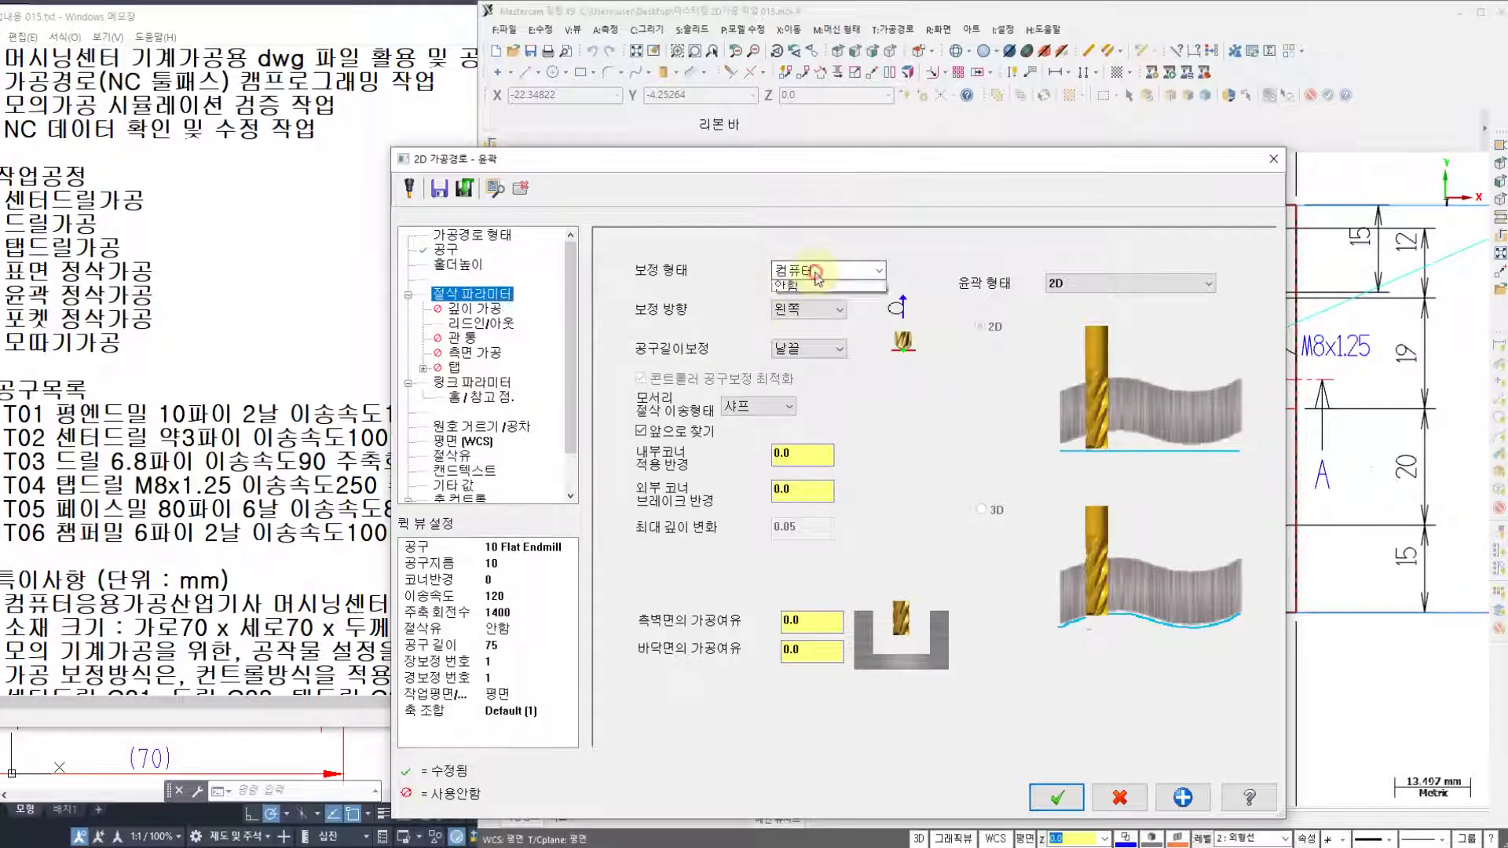
left_click(256, 412)
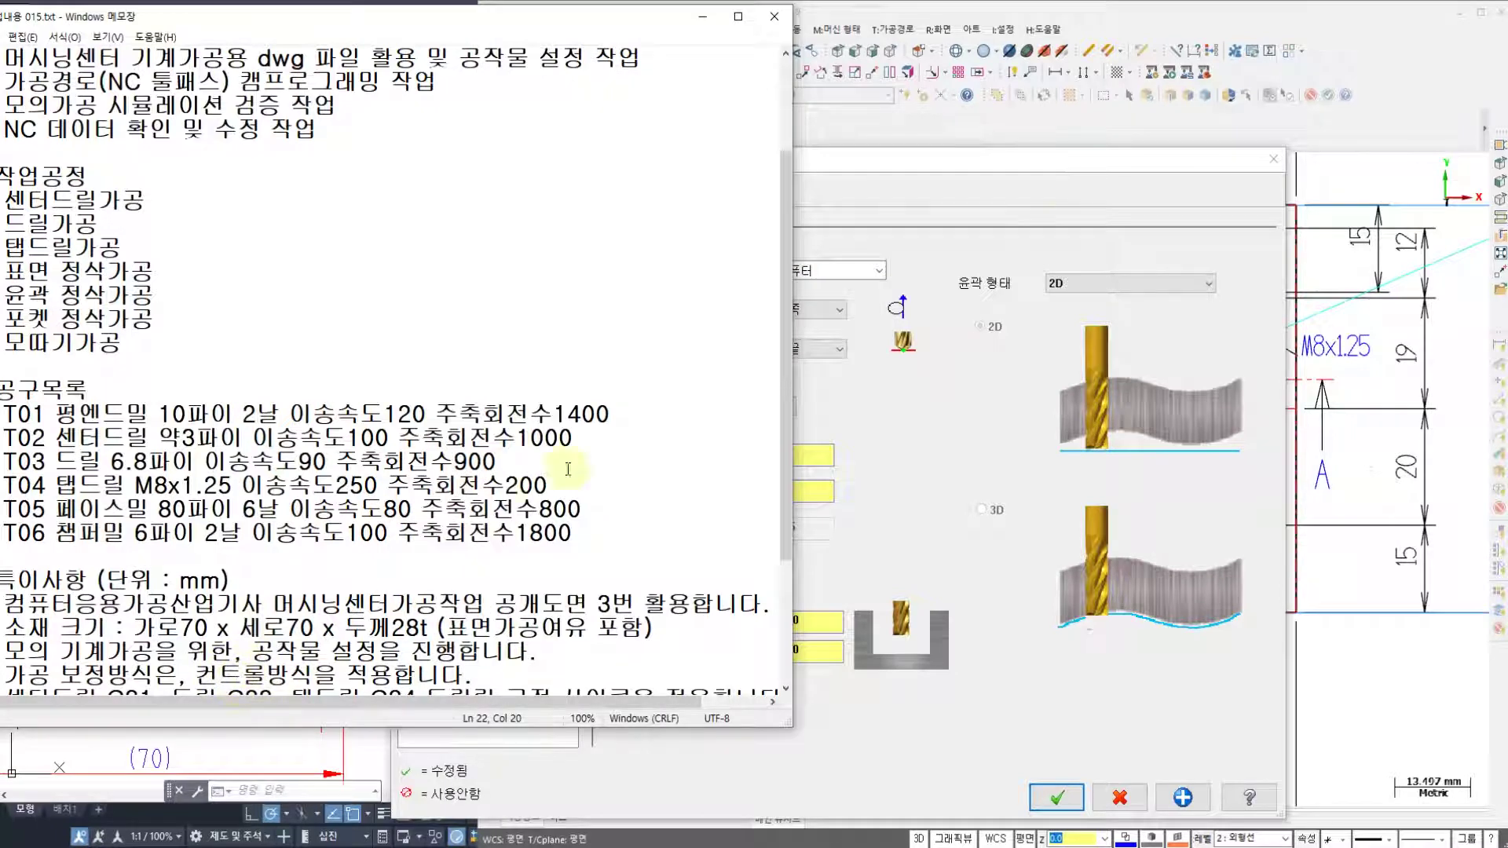
left_click(1016, 191)
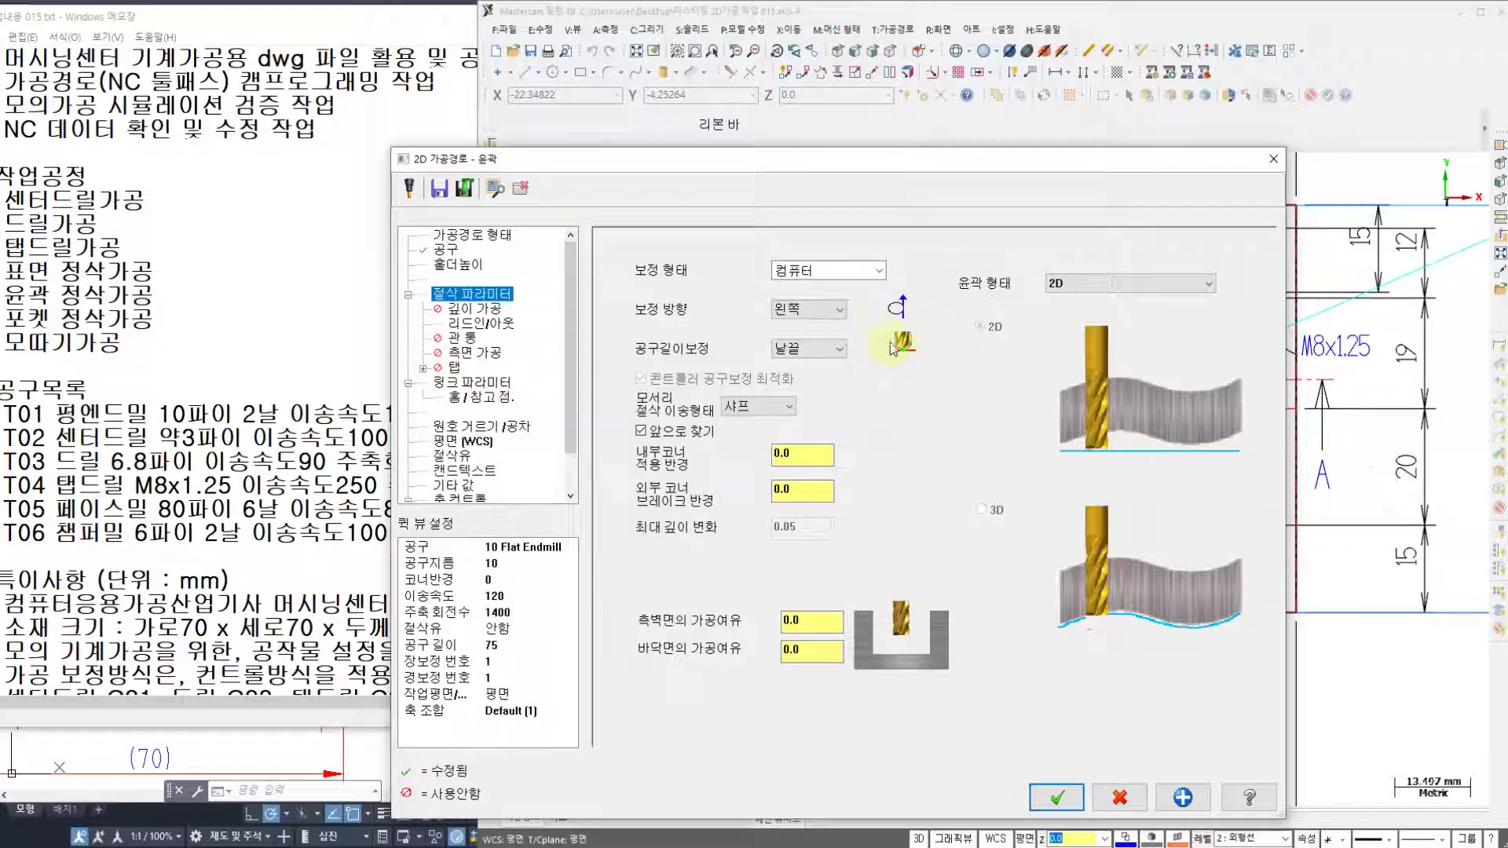
left_click(876, 271)
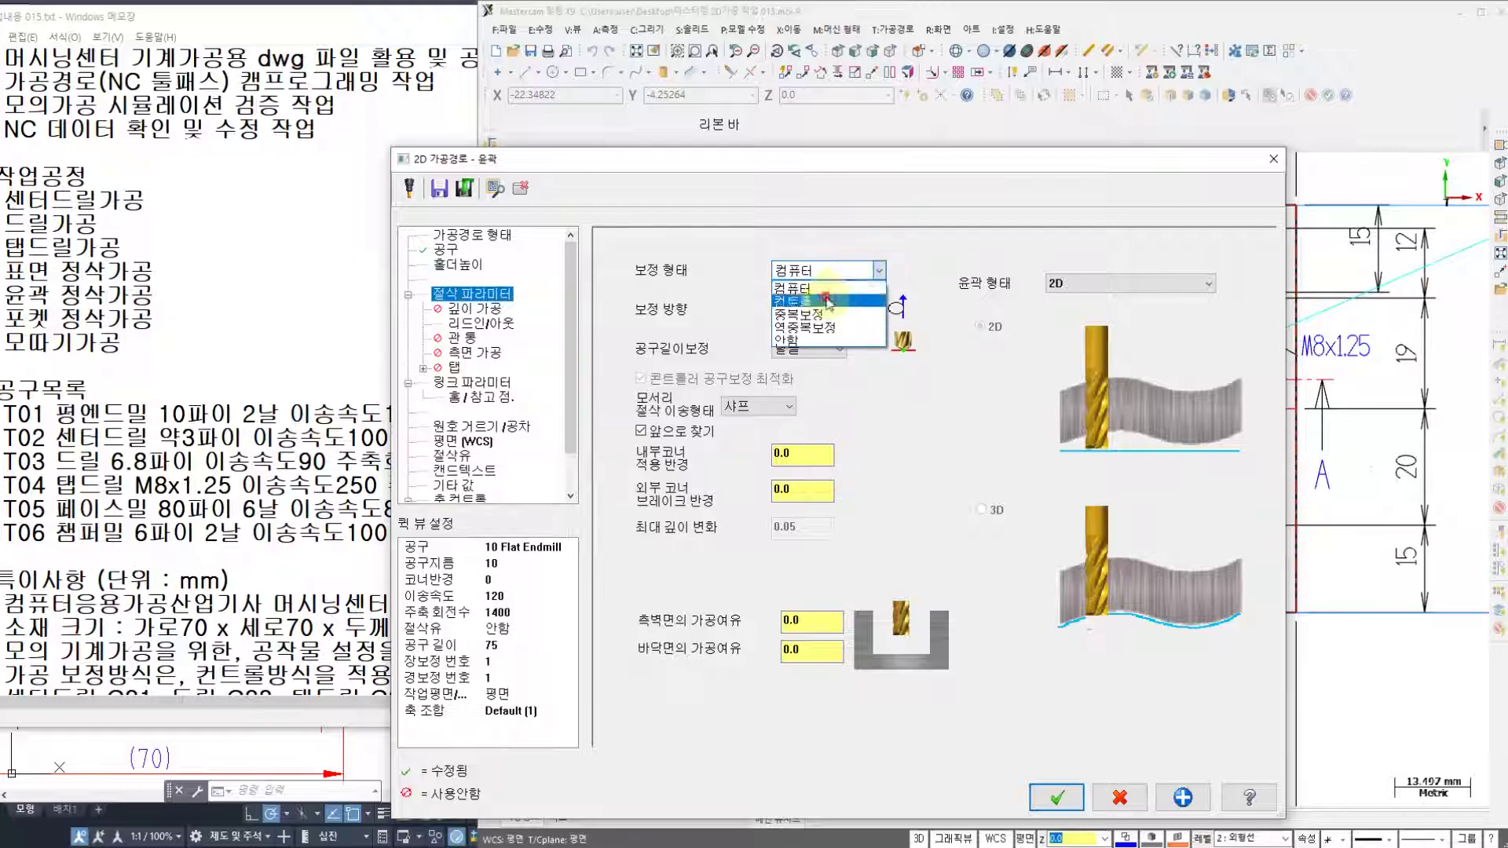
left_click(824, 295)
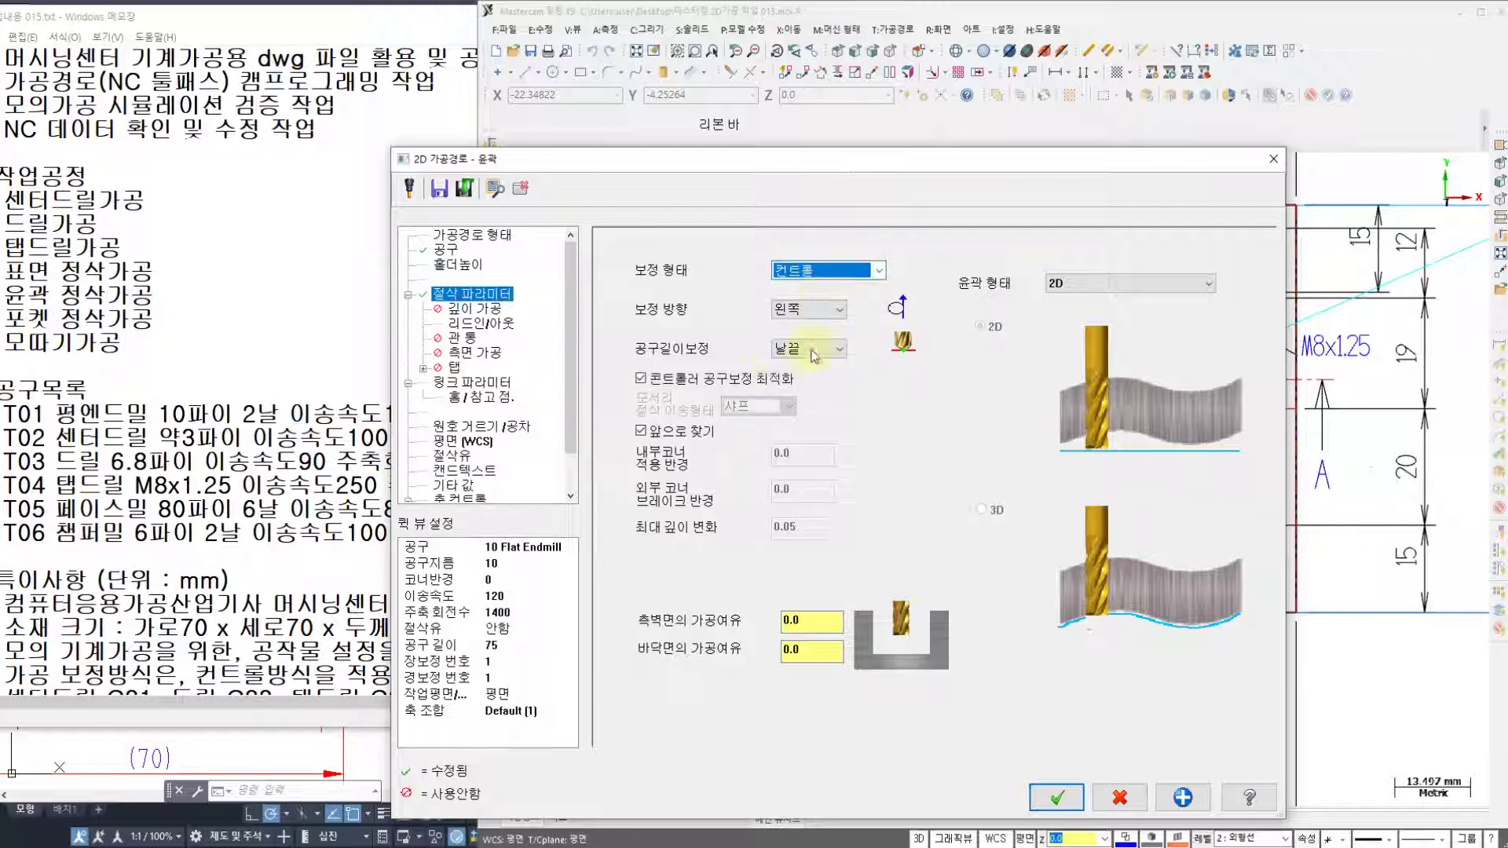
- Open the contour's depth cut settings, then check section A-A in the drawing and the special notes on cutting depth
left_click(474, 309)
left_click(285, 766)
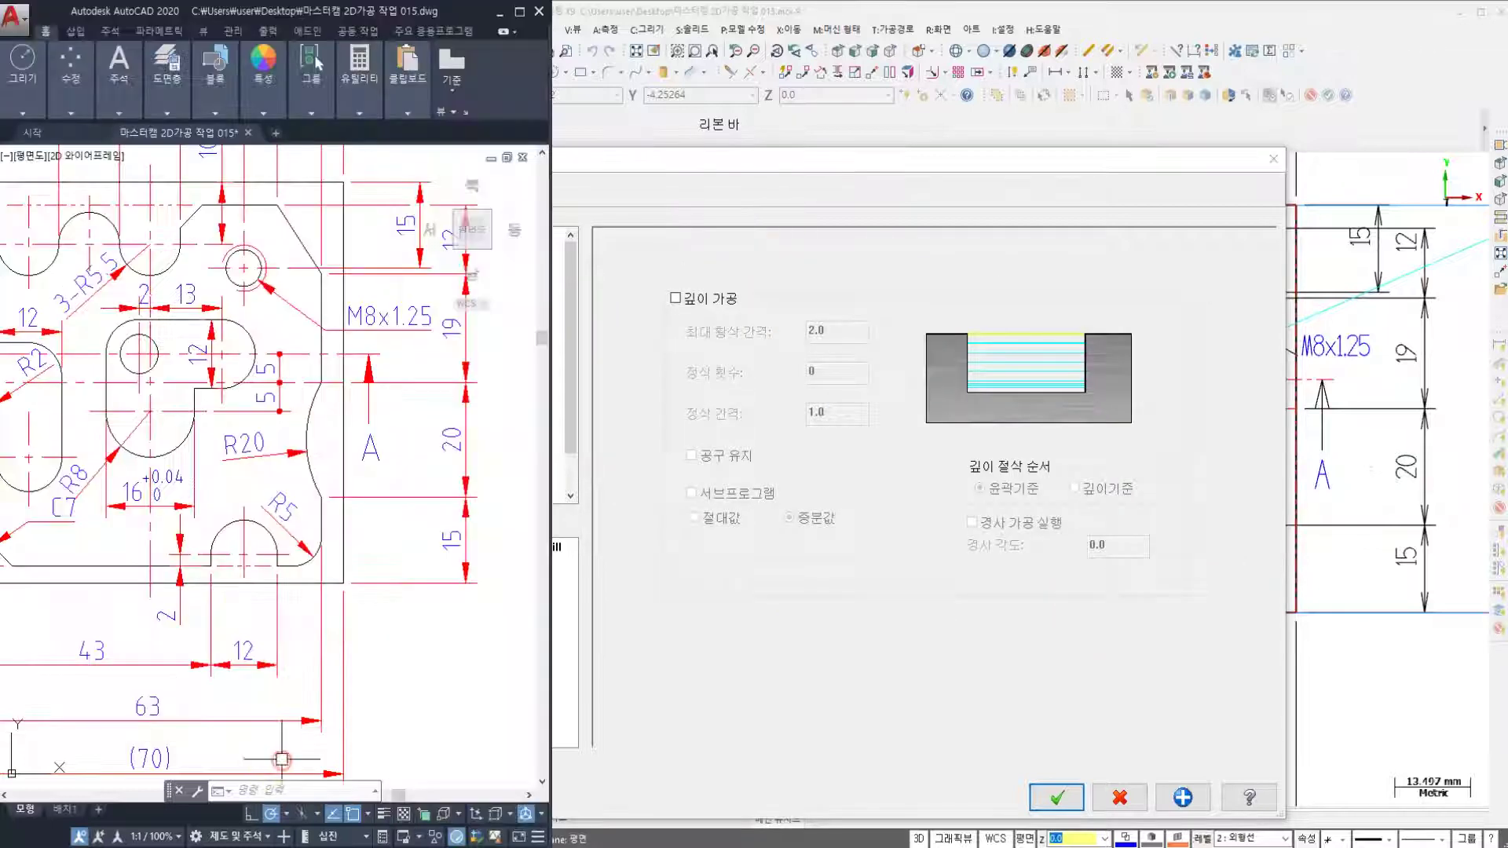
scroll(419, 503, "down", 3)
middle_click_drag(419, 503, 405, 351)
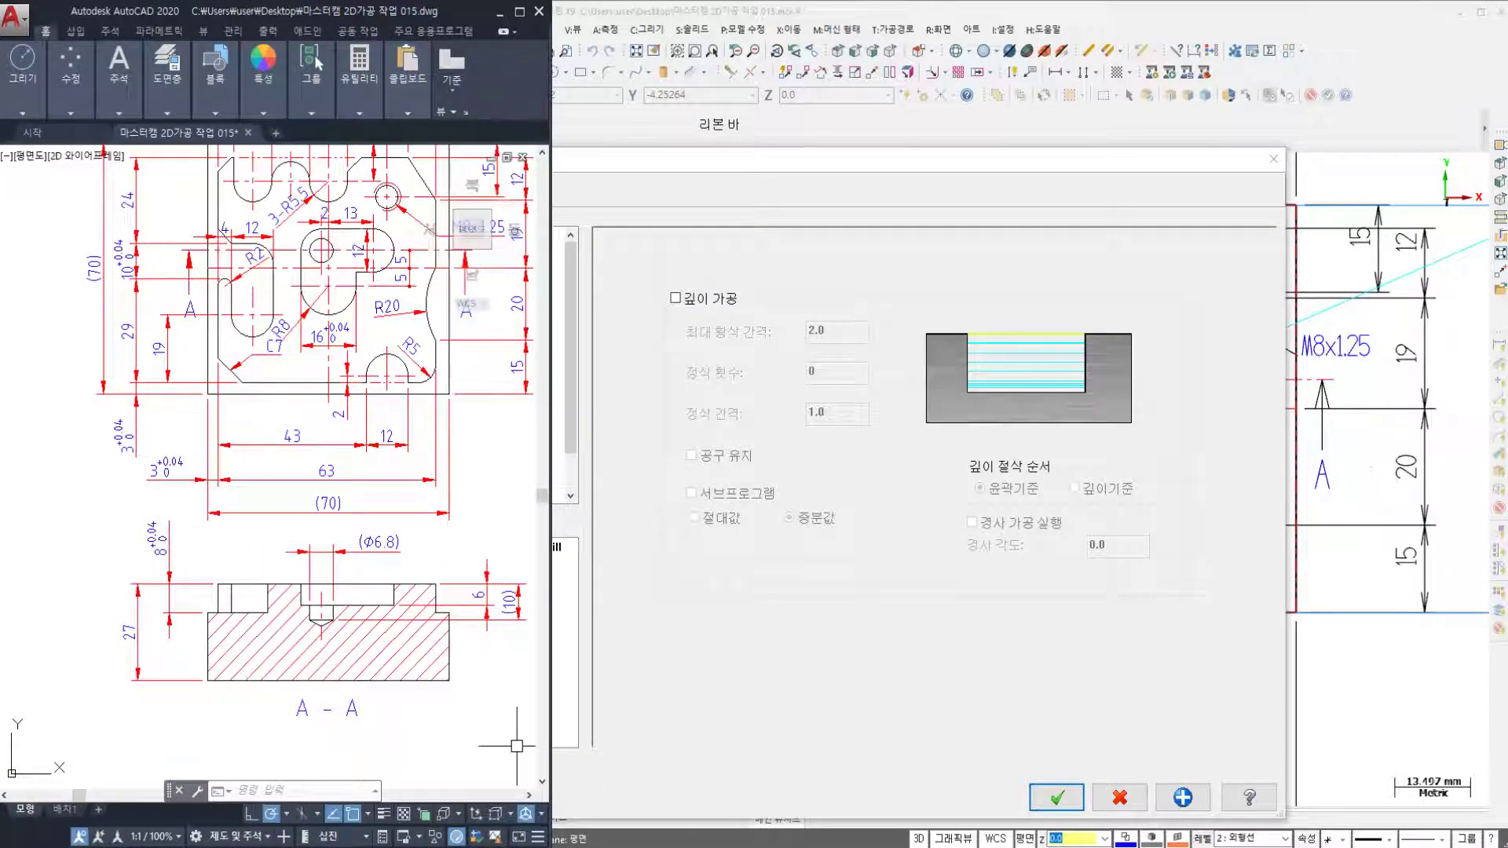
left_click(792, 842)
left_click(731, 845)
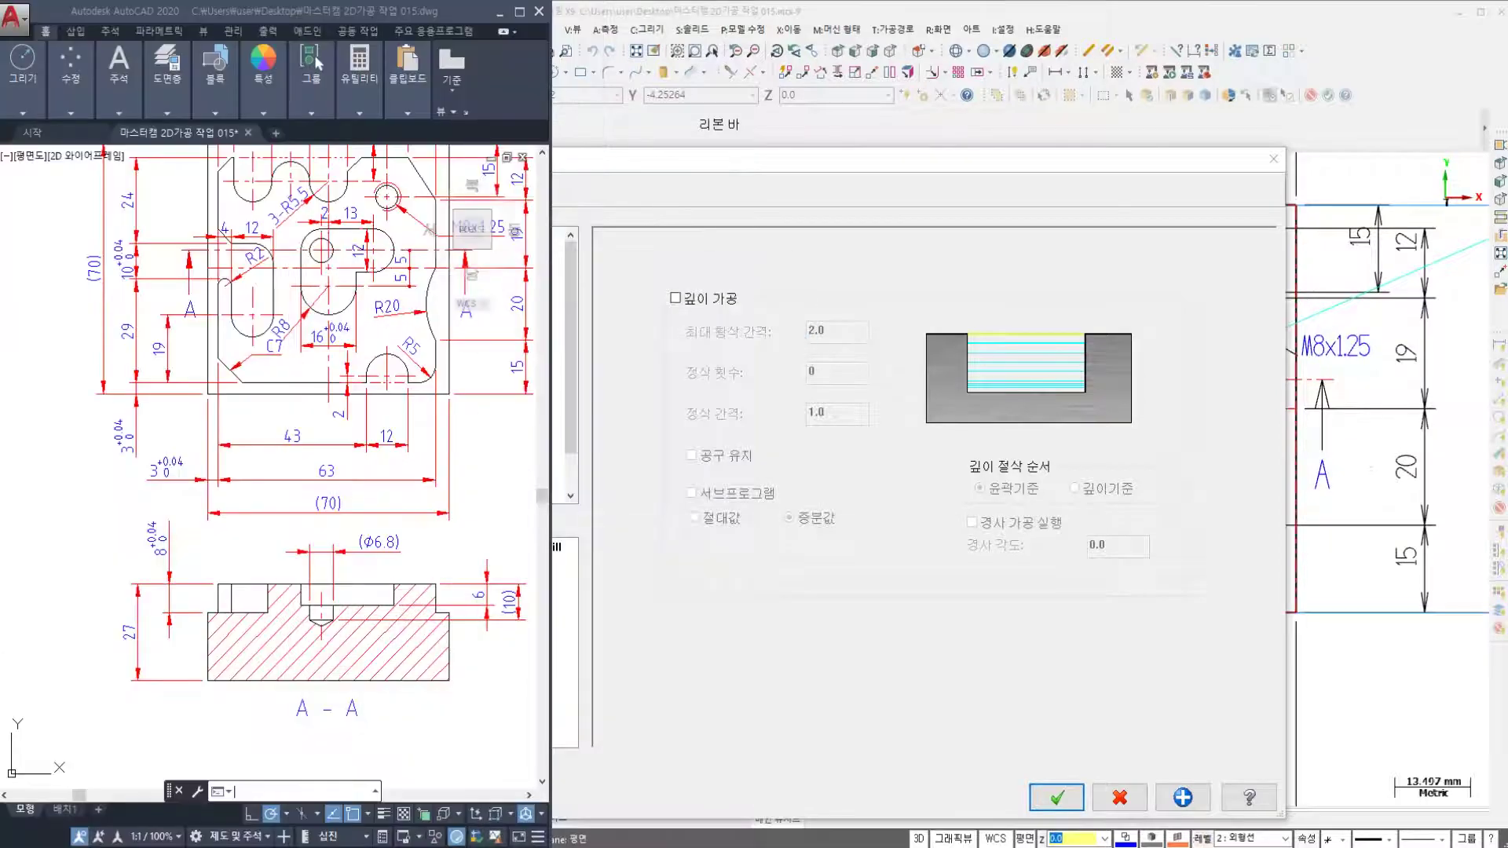
left_click(758, 845)
scroll(427, 506, "down", 3)
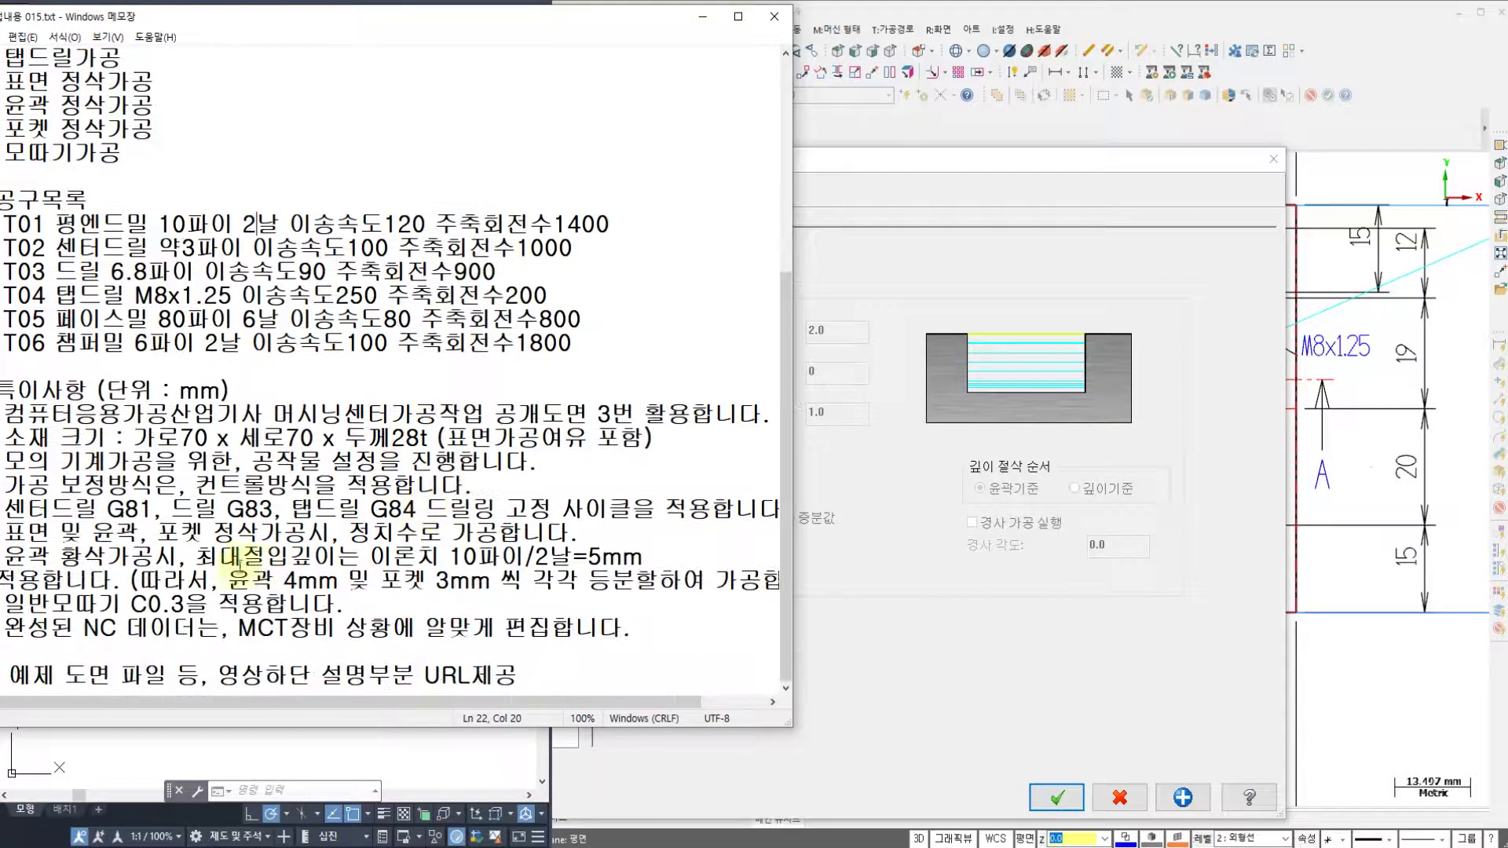
left_click(314, 19)
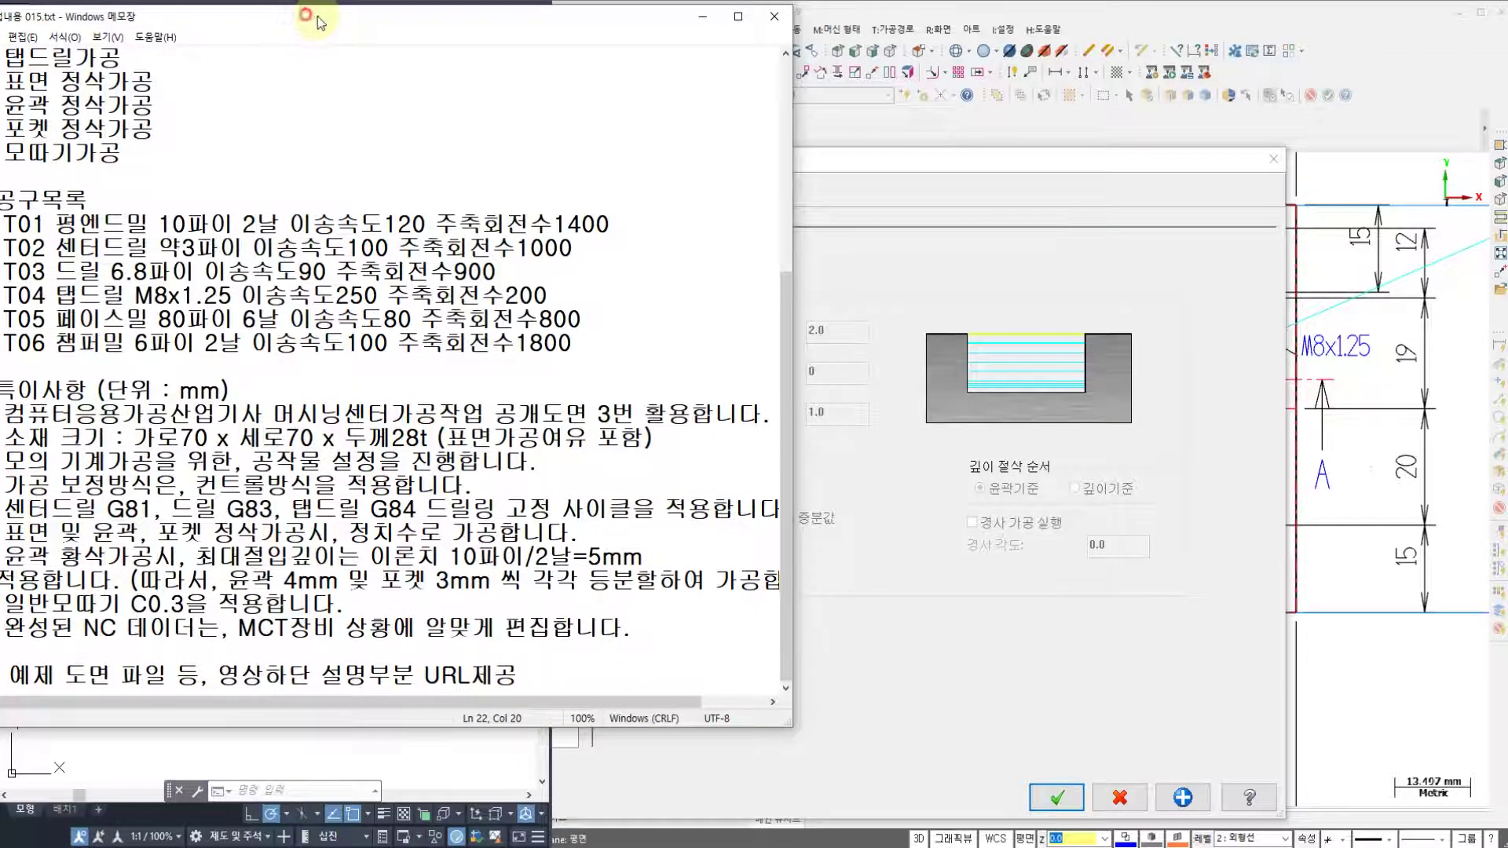
left_click_drag(318, 22, 428, 41)
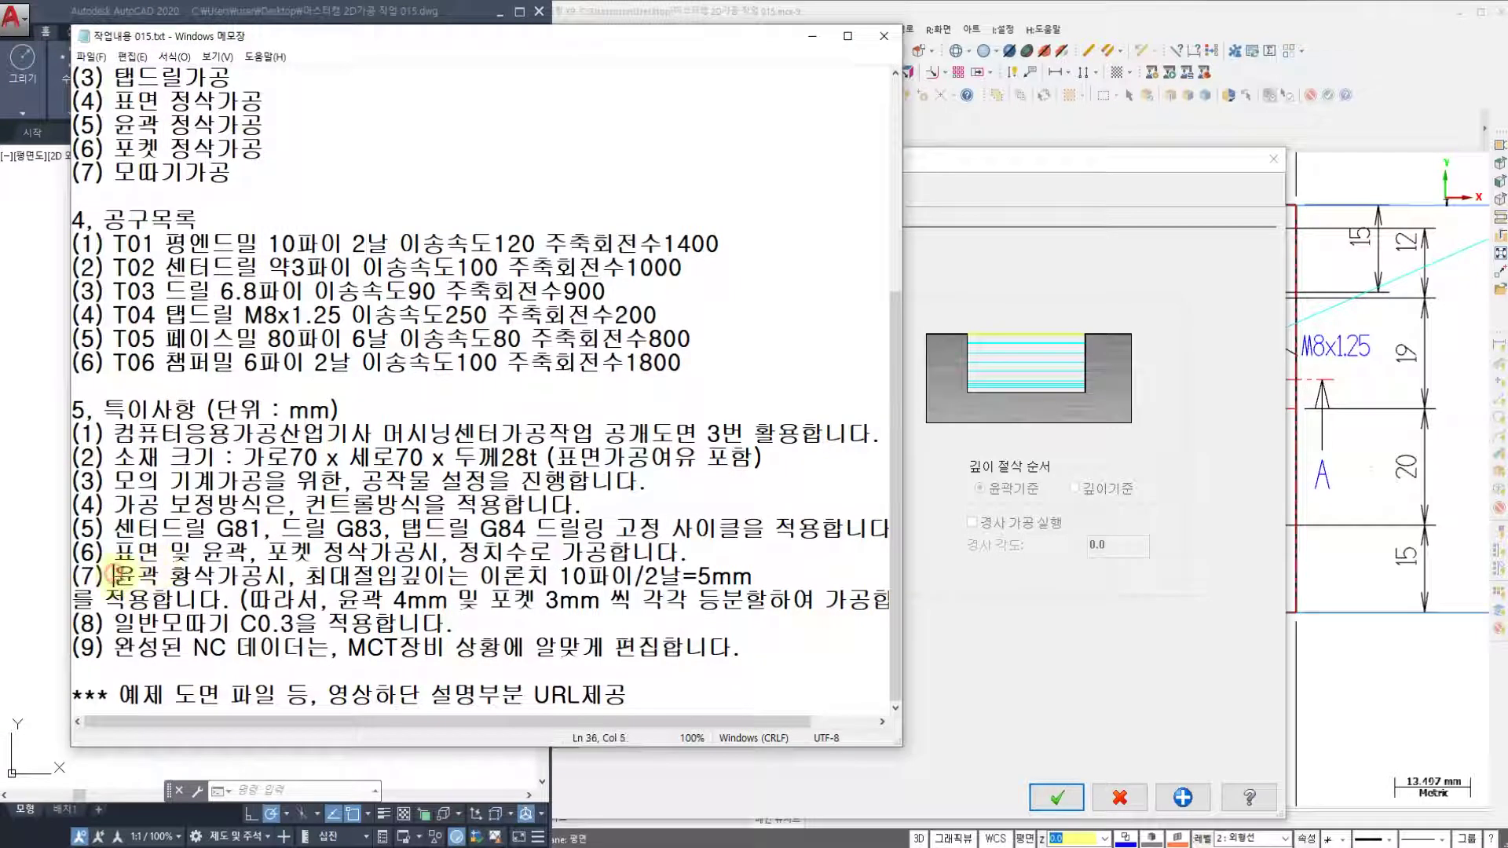
- Correct special note (7) in the work notes by replacing 황삭 with 정삭
left_click_drag(114, 576, 303, 582)
left_click(198, 579)
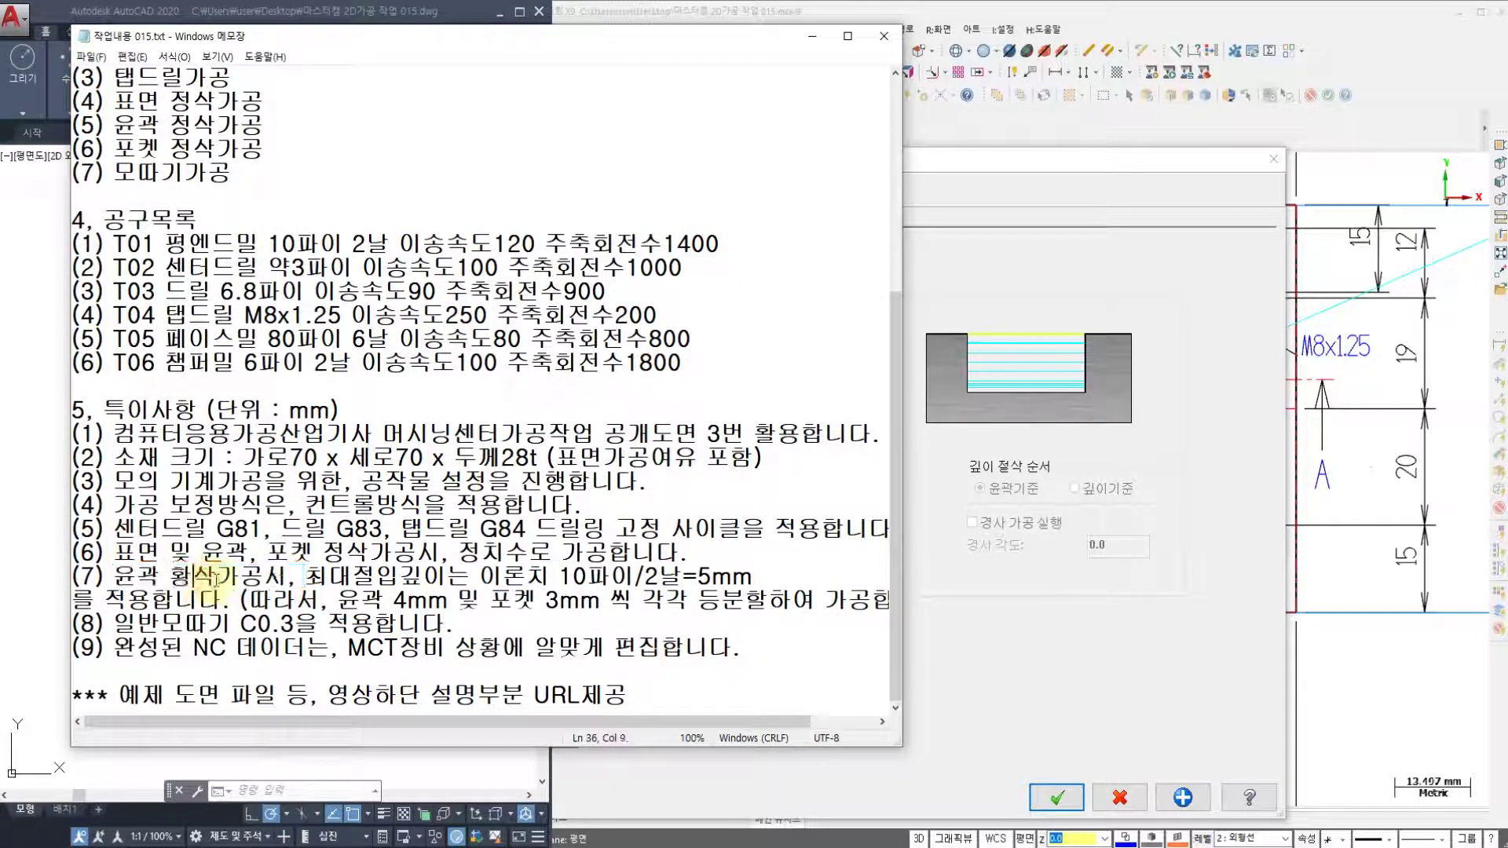
key("BackSpace")
key("BackSpace")
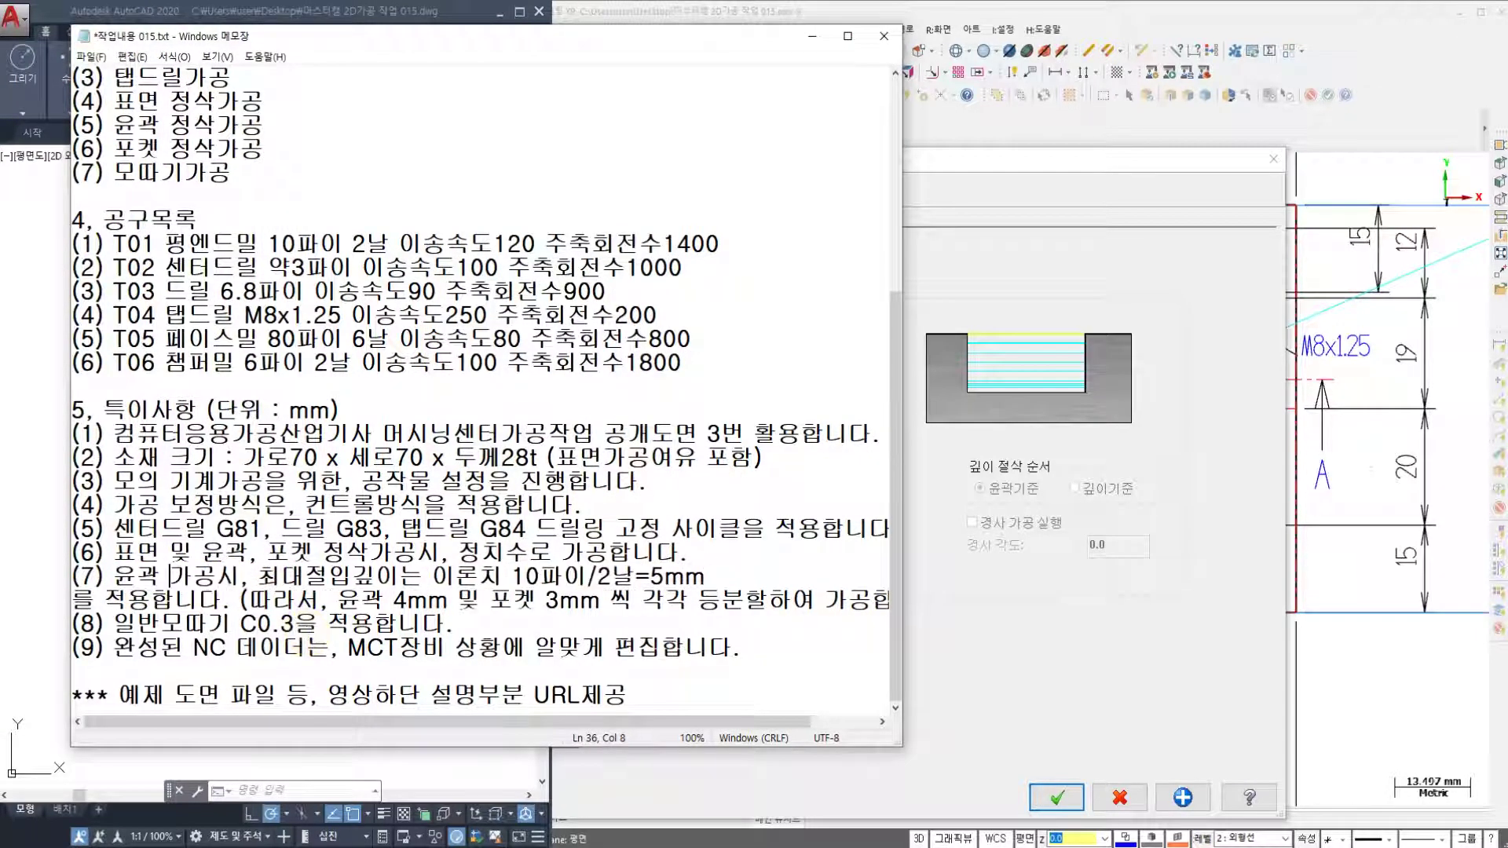
type("정삭")
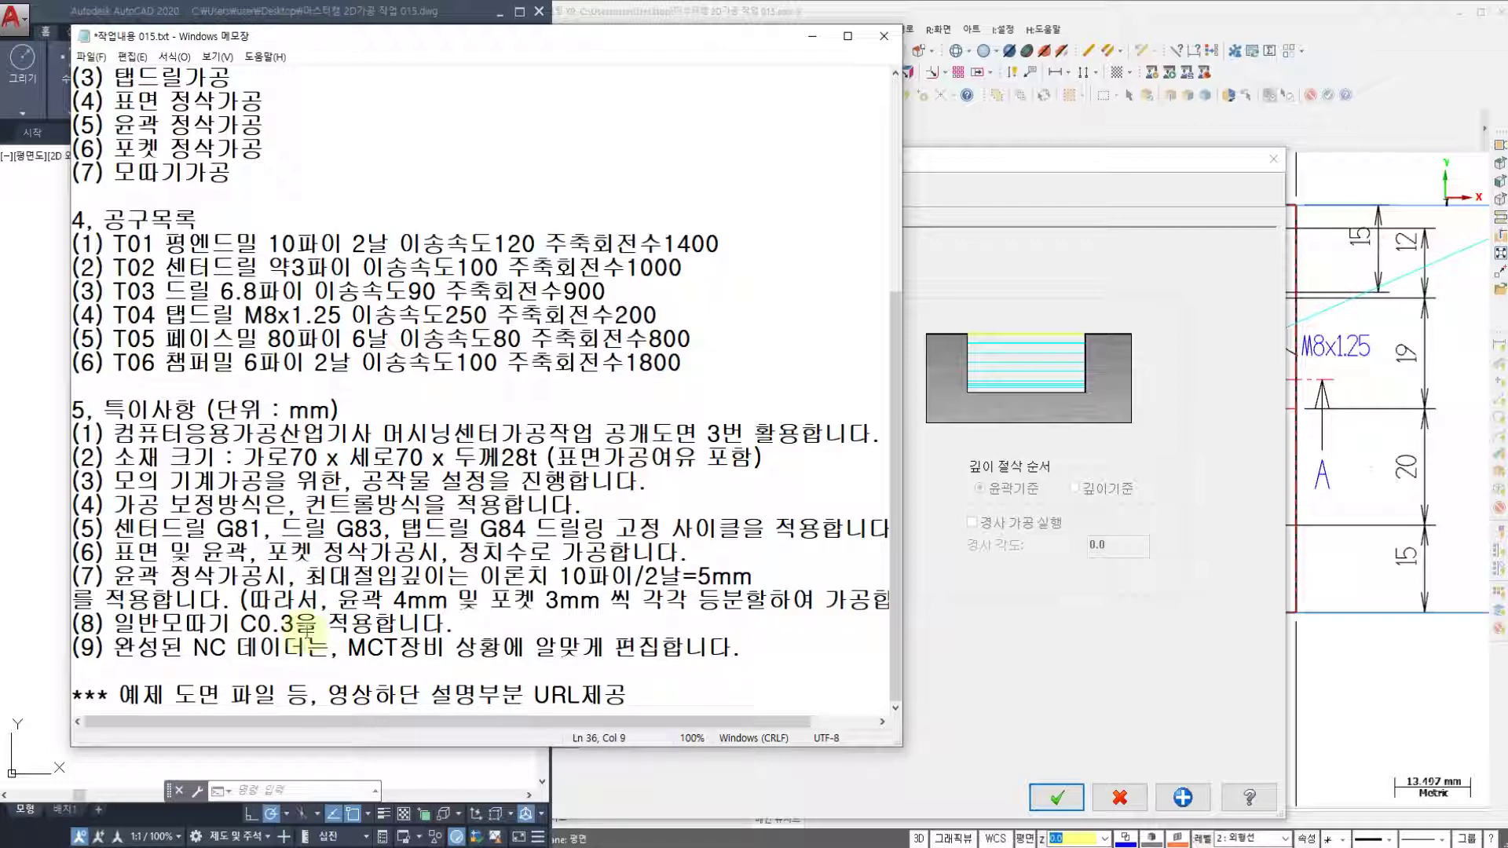
- Enable depth cuts for the contour with a maximum rough step of 4.0 and keep tool down, following special note (7)
left_click_drag(558, 577, 750, 580)
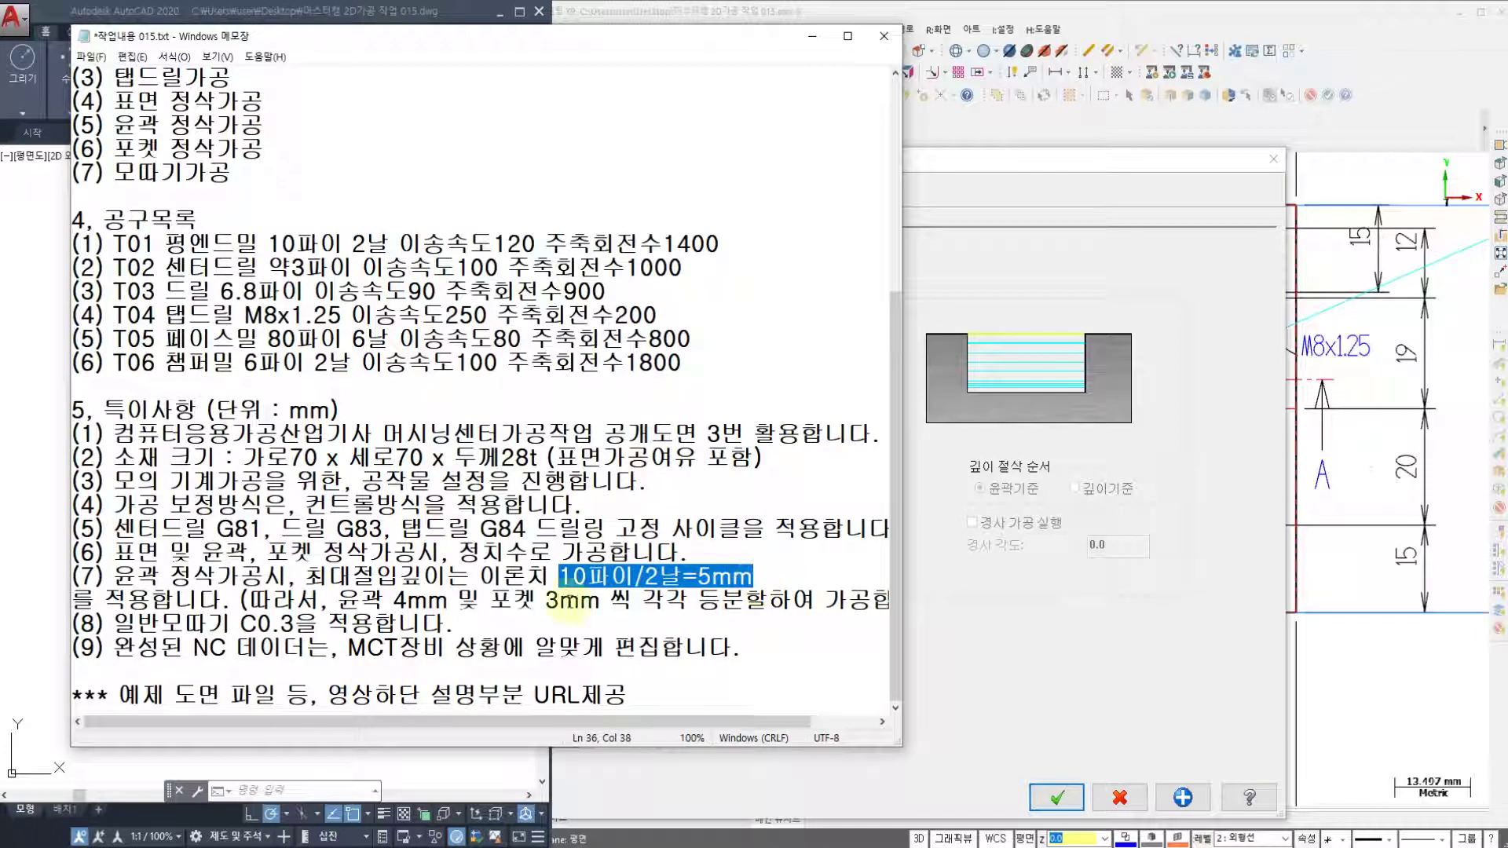
left_click_drag(338, 601, 768, 602)
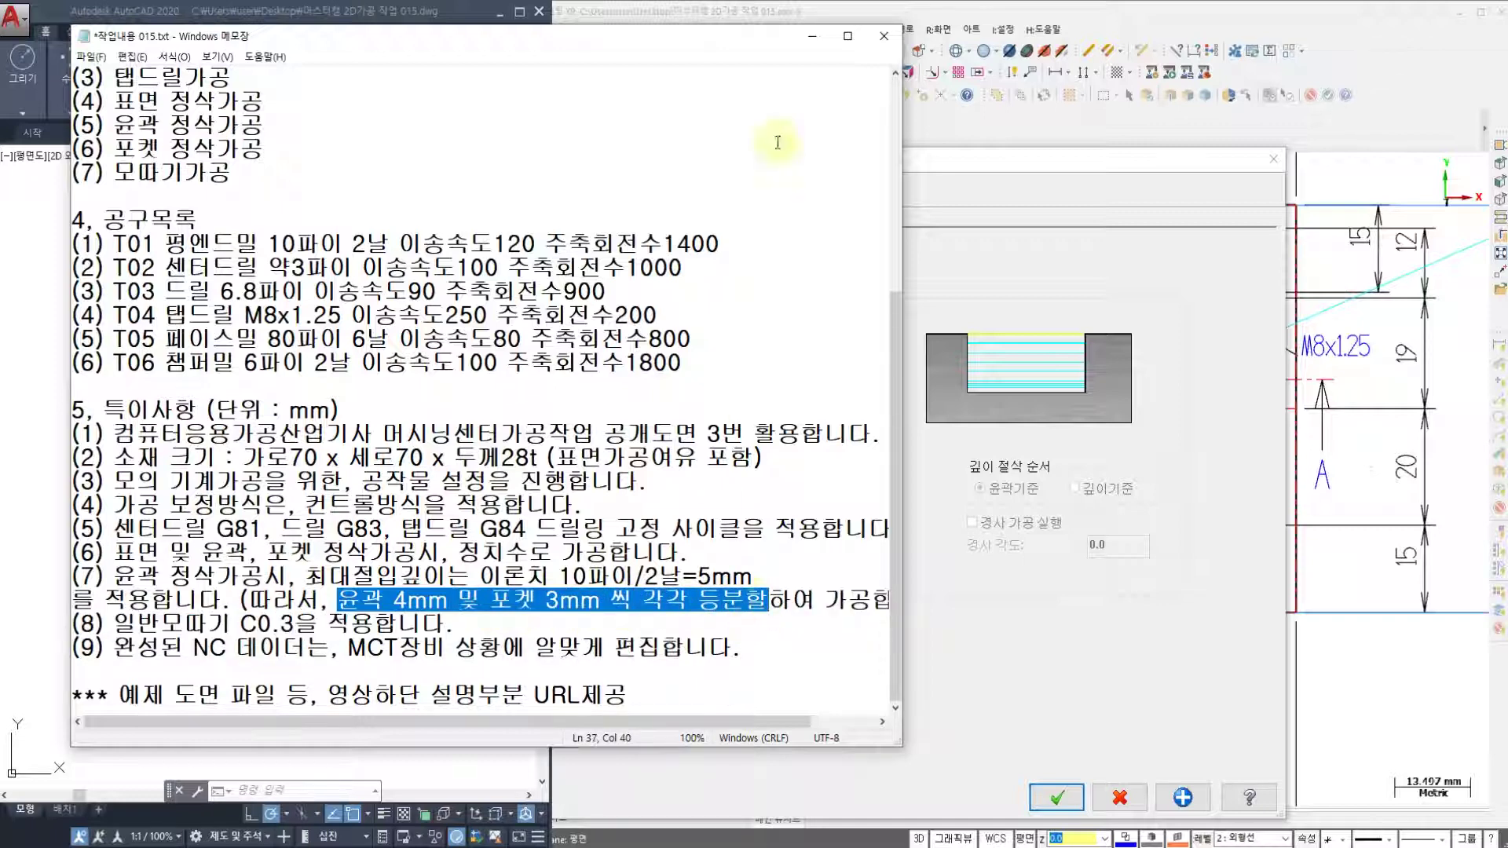
left_click(818, 39)
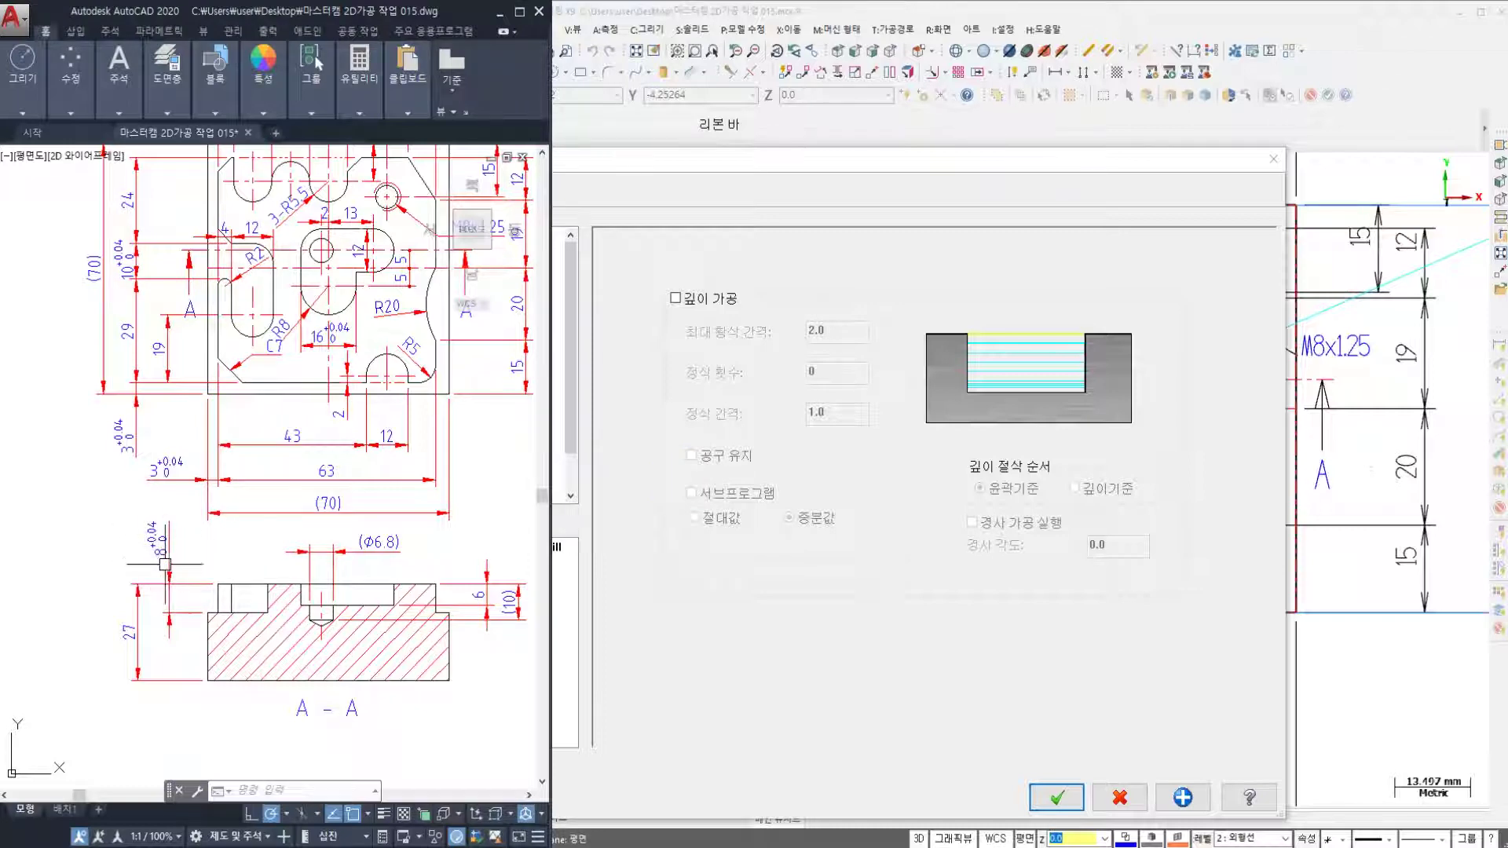
left_click(813, 195)
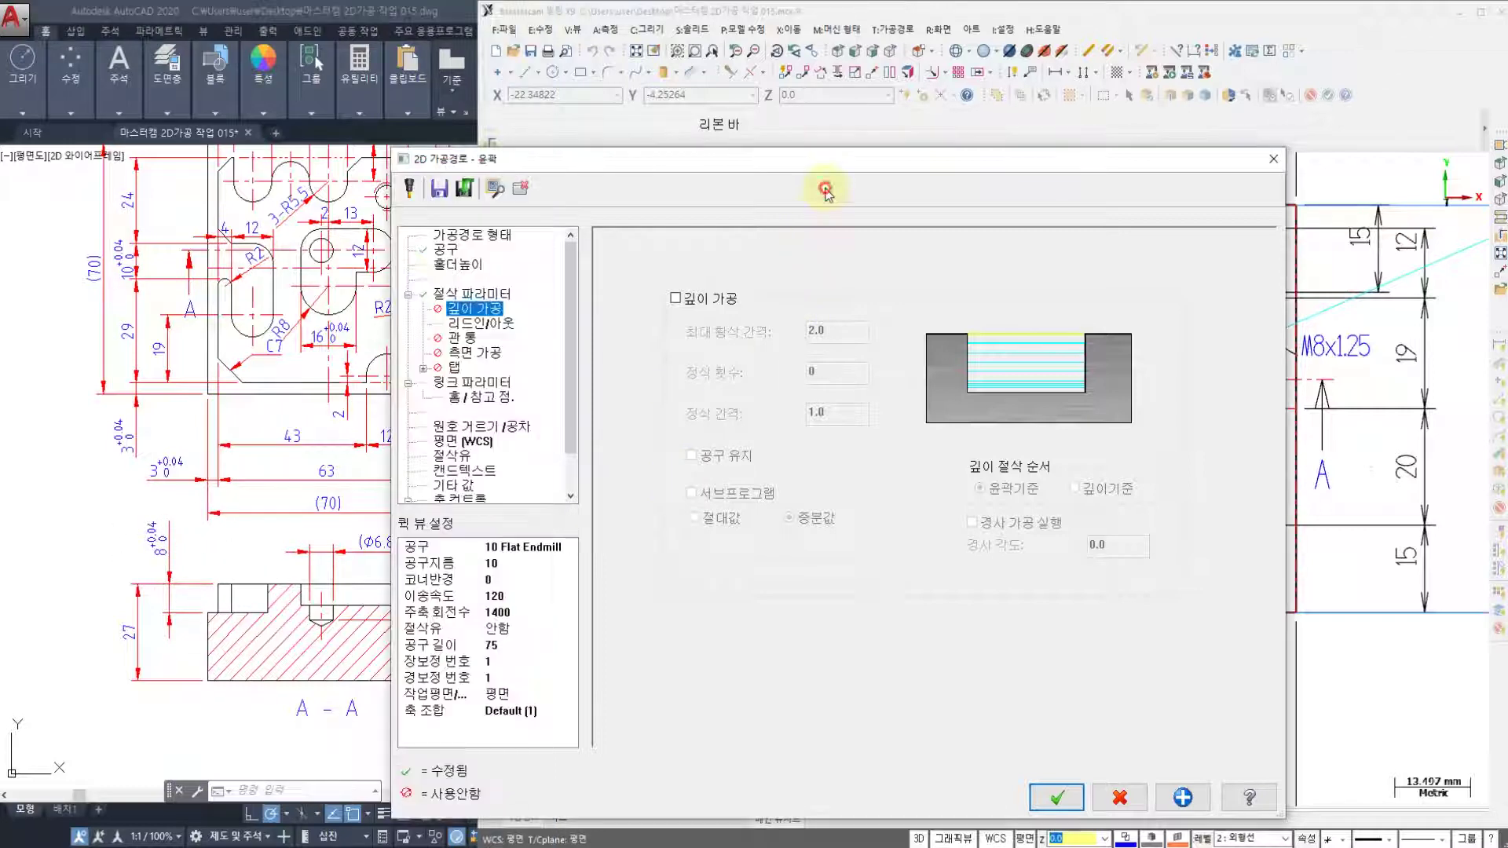
left_click(675, 301)
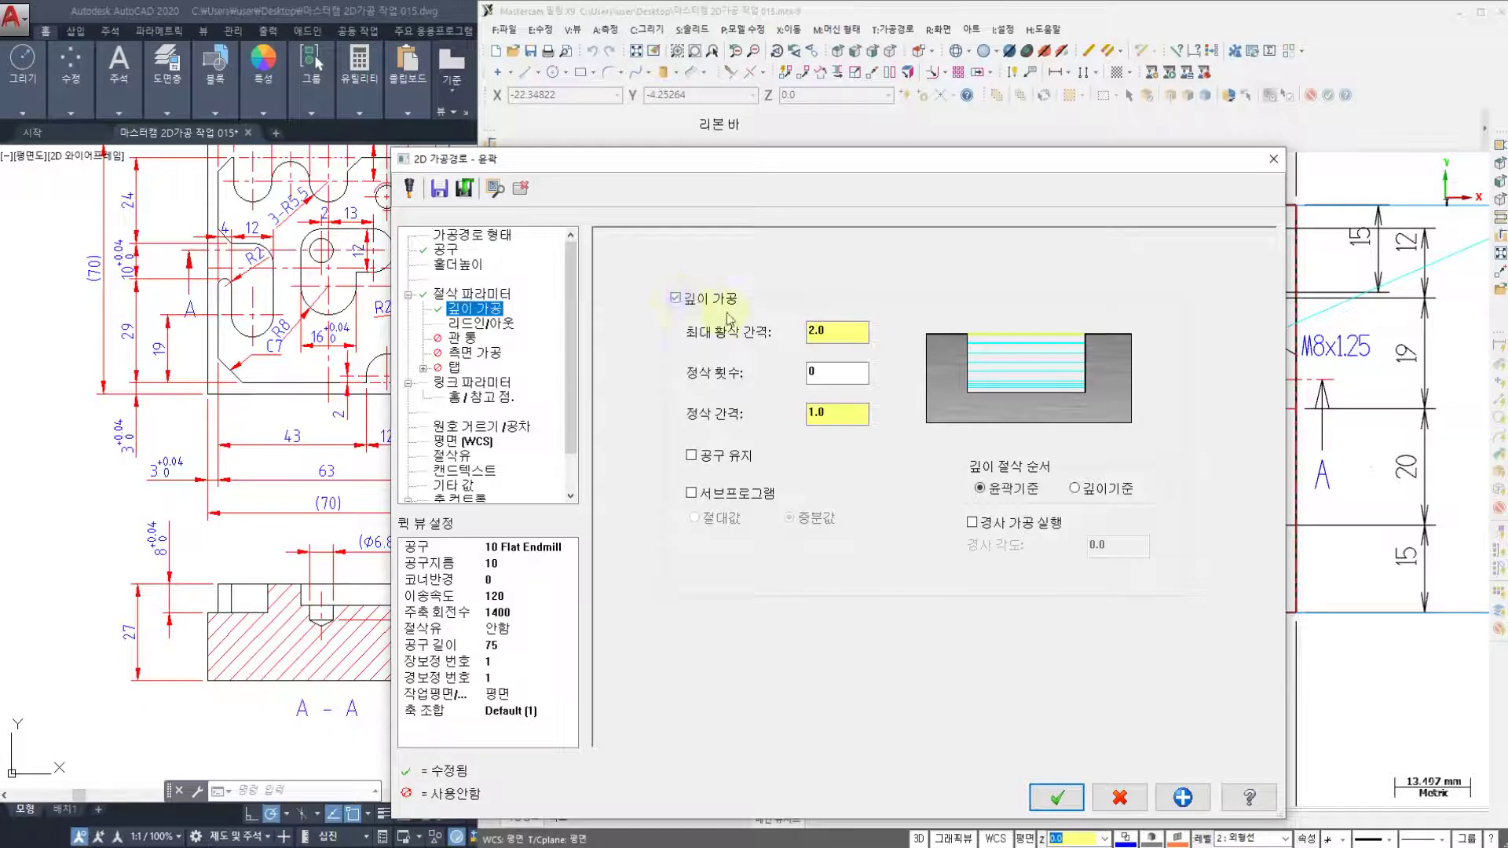
left_click(840, 331)
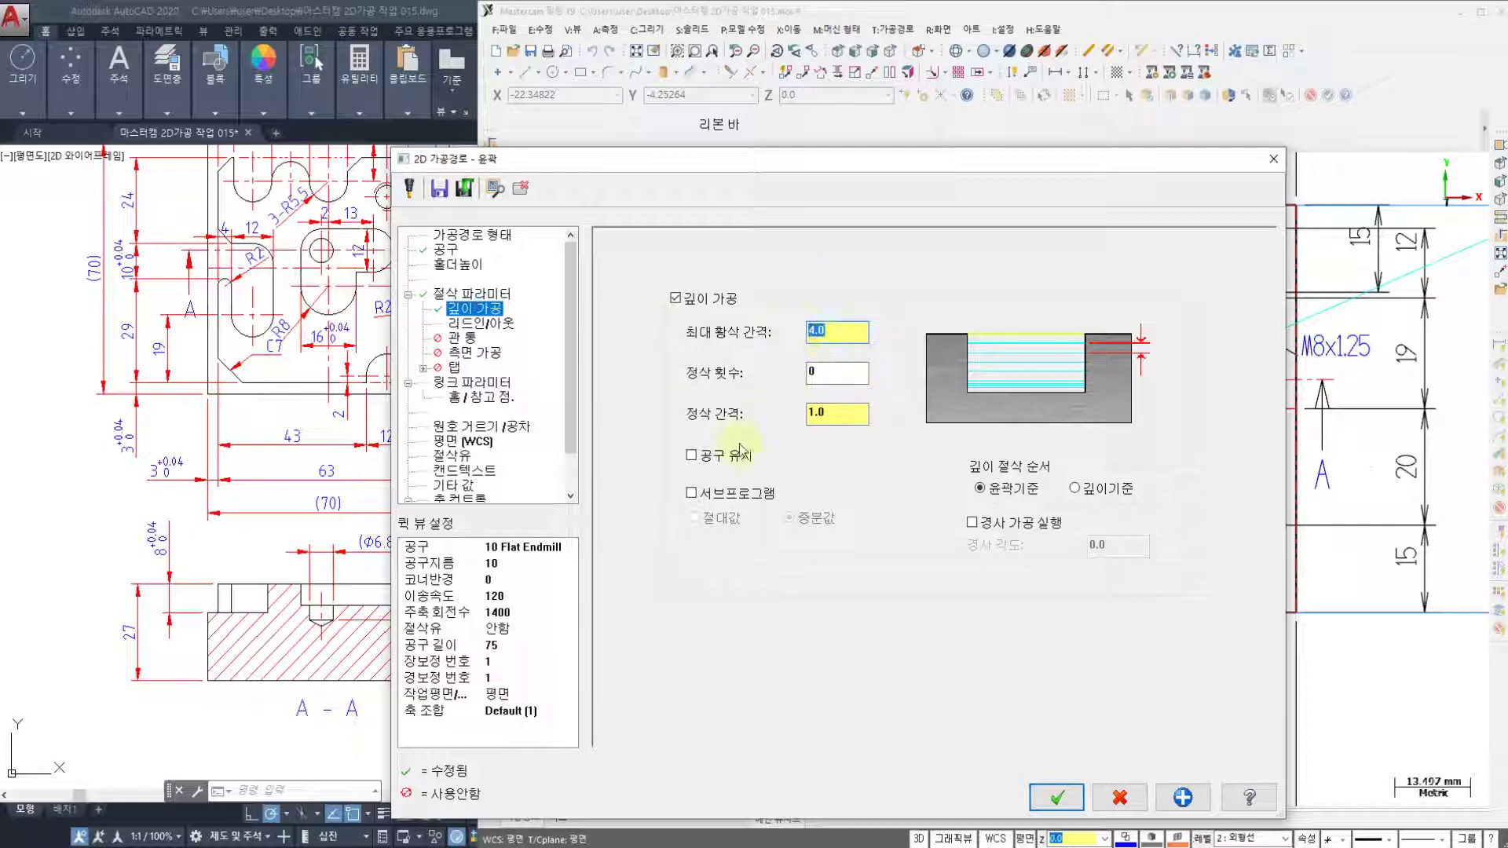
left_click(697, 464)
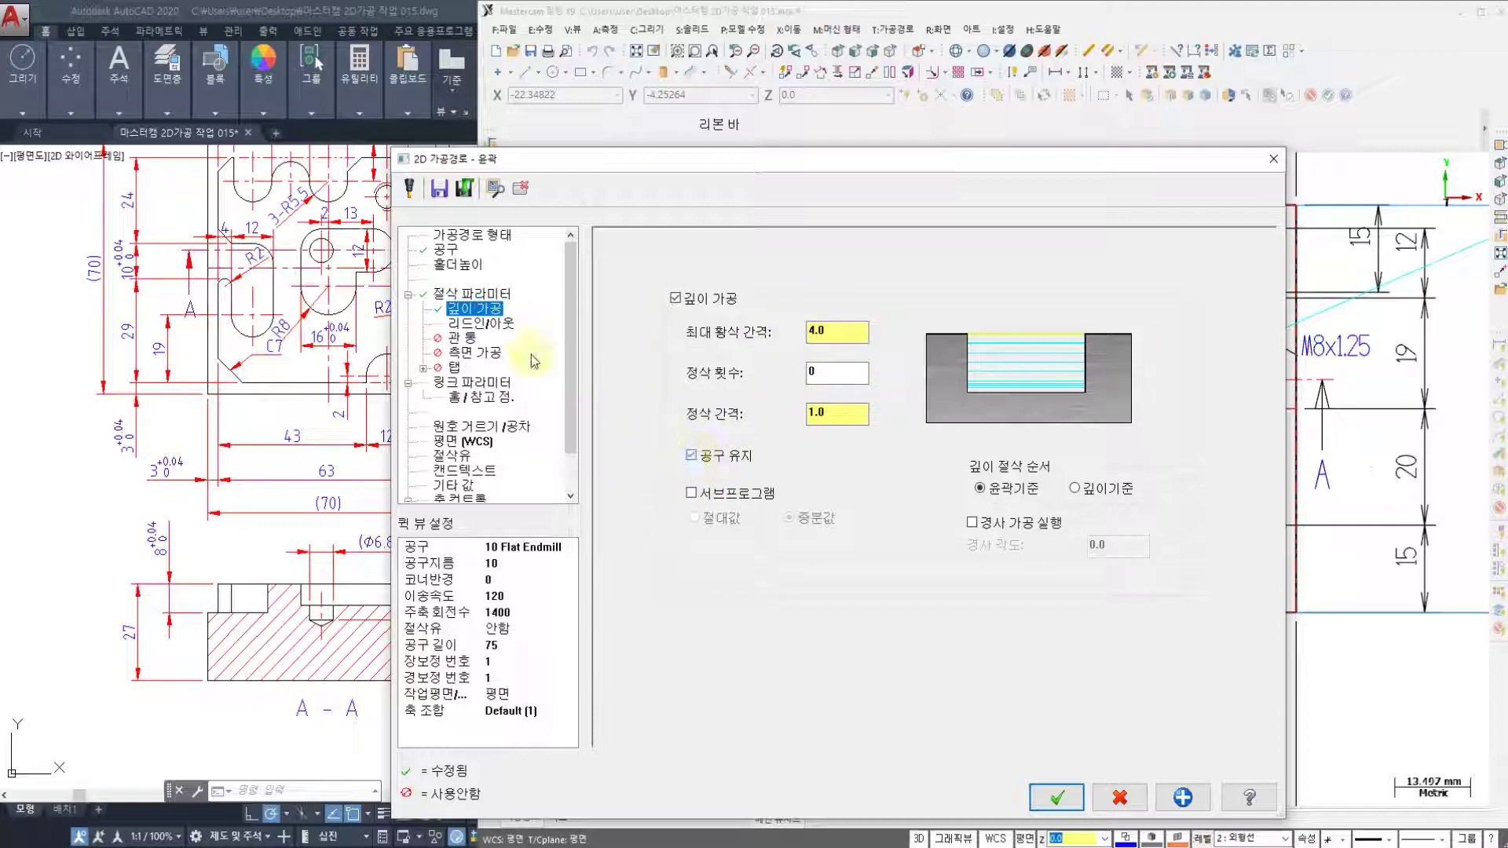
- Enable the 50.0 clearance height, make retract height and depth absolute, and set top of stock to 0.0 and depth to -8.0
left_click(479, 323)
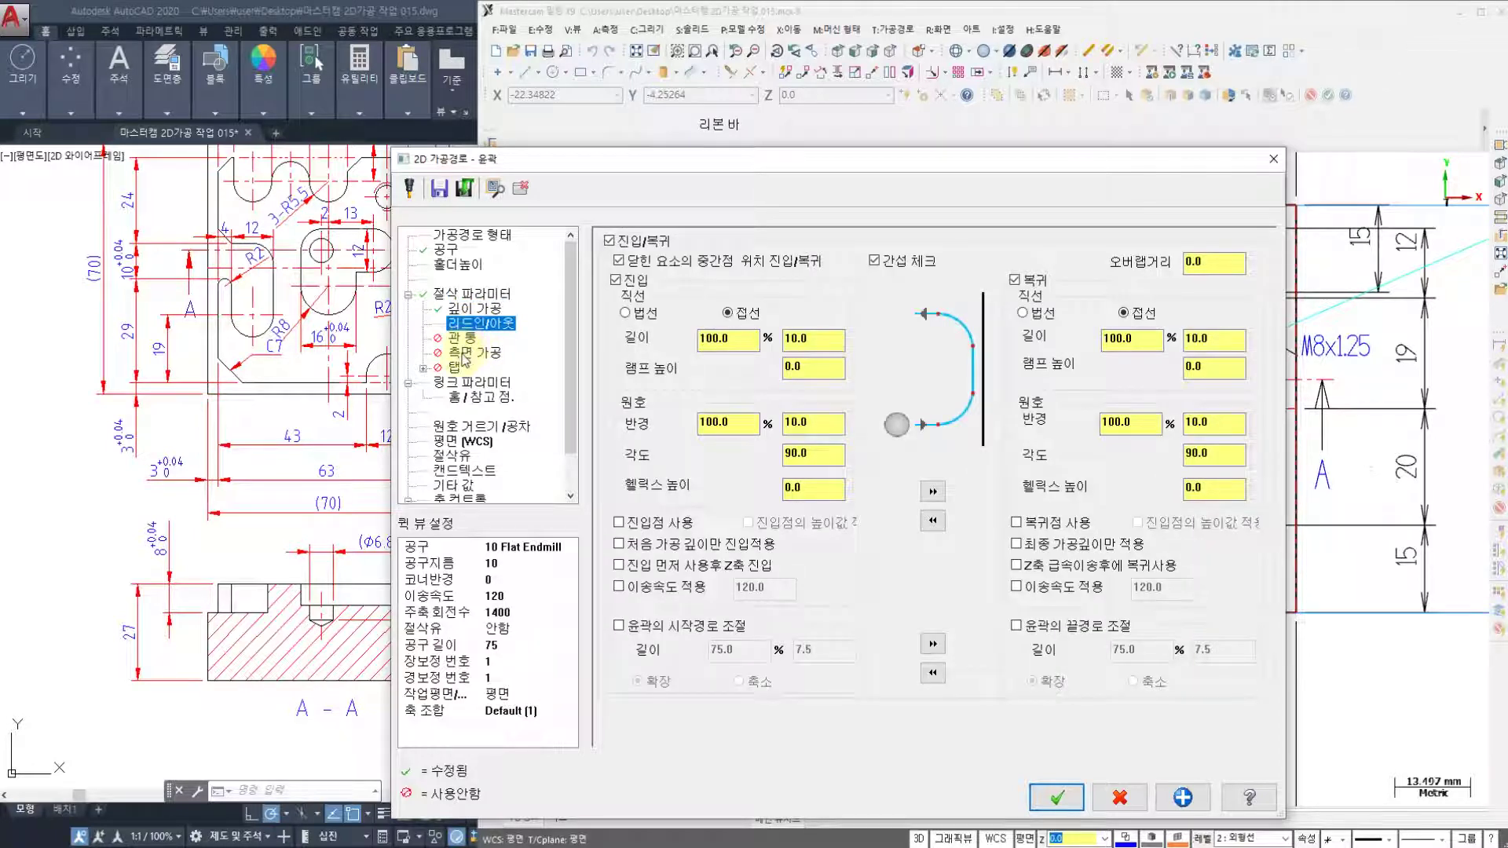
left_click(456, 385)
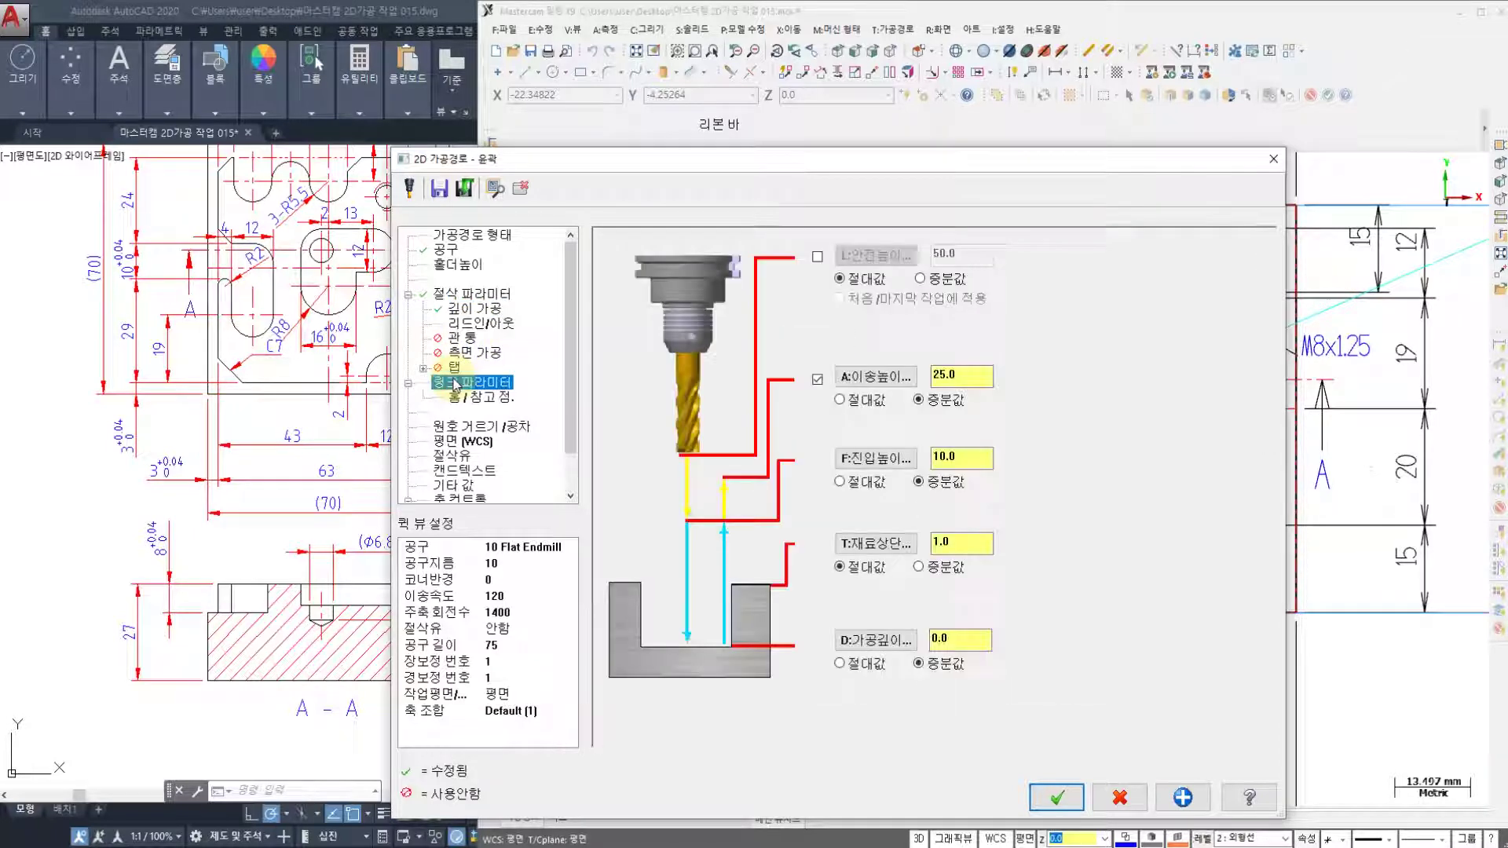
left_click(817, 260)
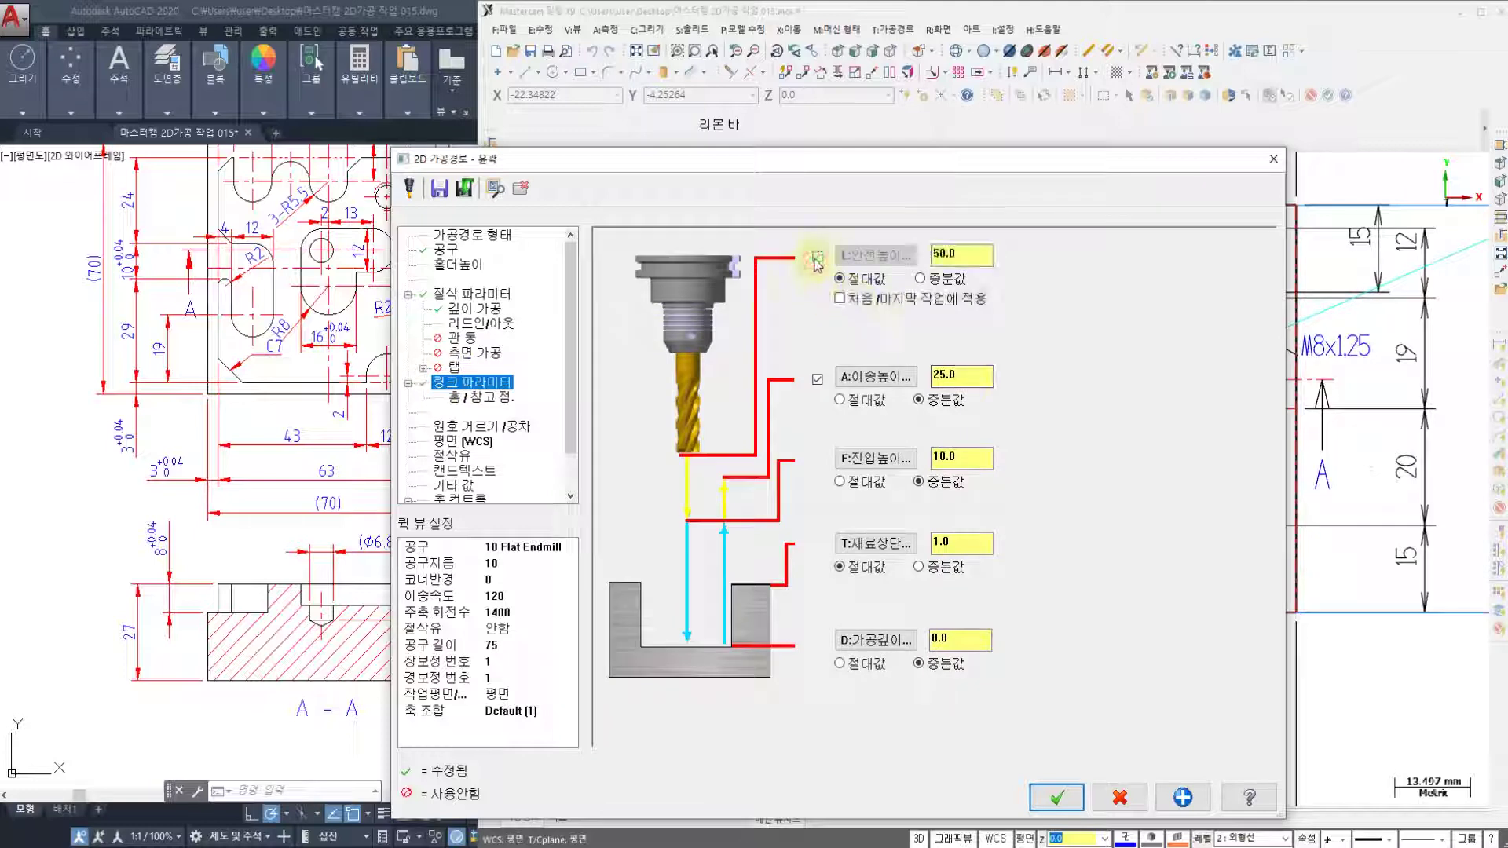
left_click(863, 403)
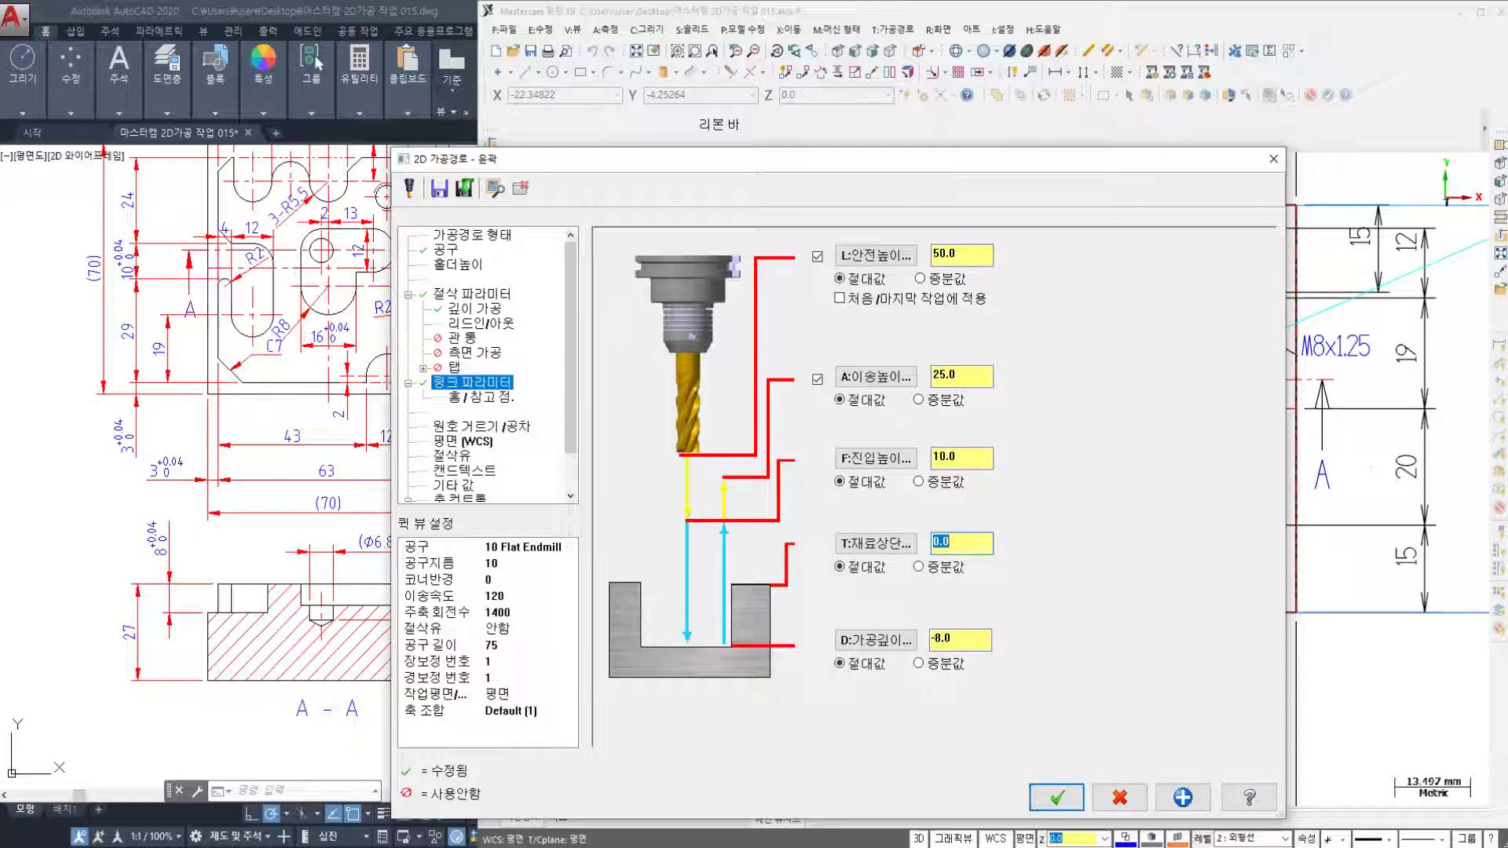
- Turn Flood coolant on for the contour and generate the toolpath
left_click(454, 456)
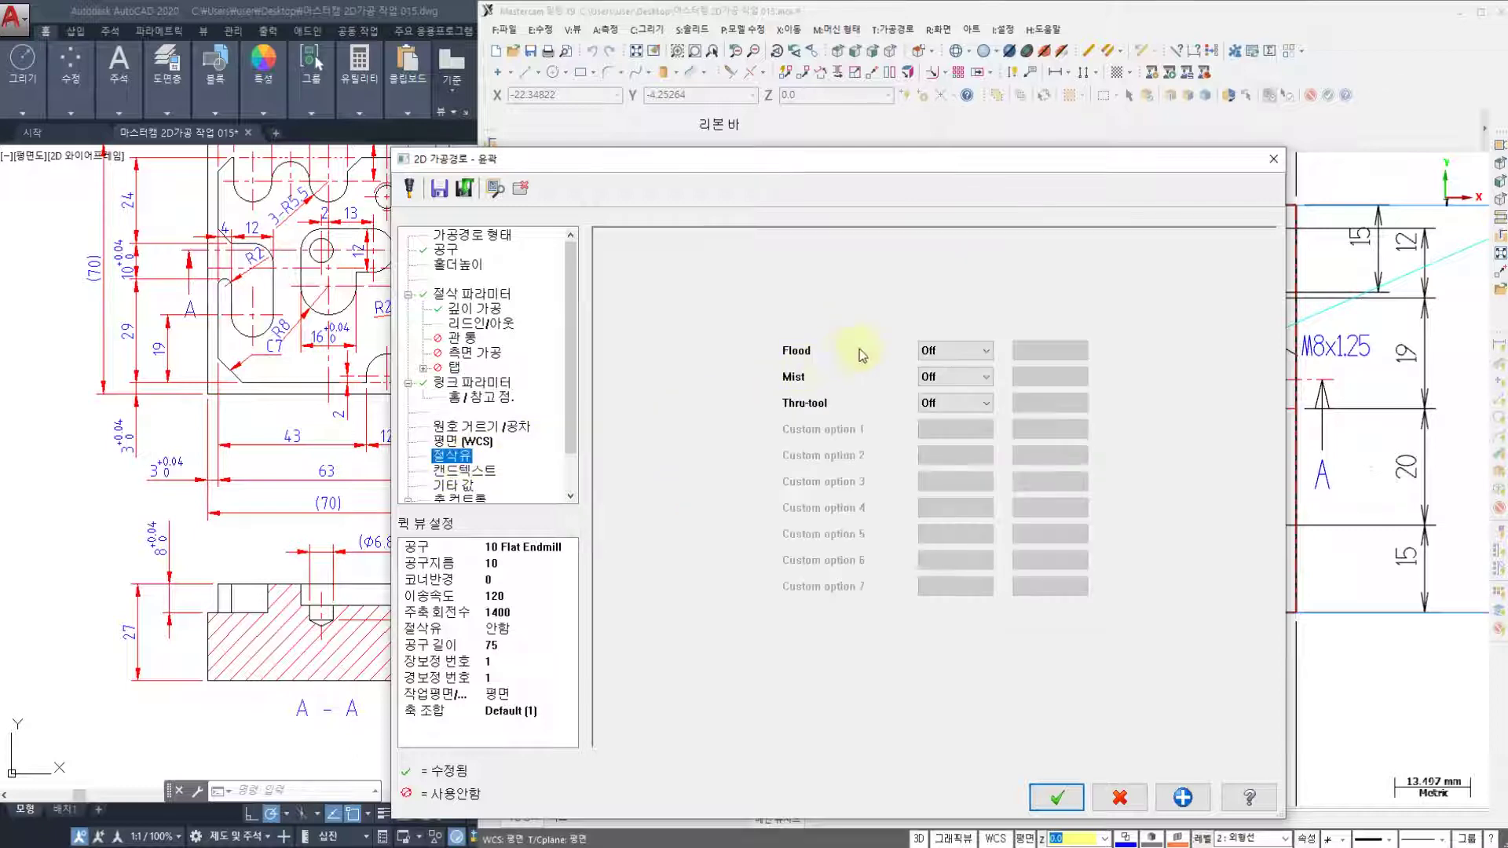
left_click(932, 350)
left_click(937, 368)
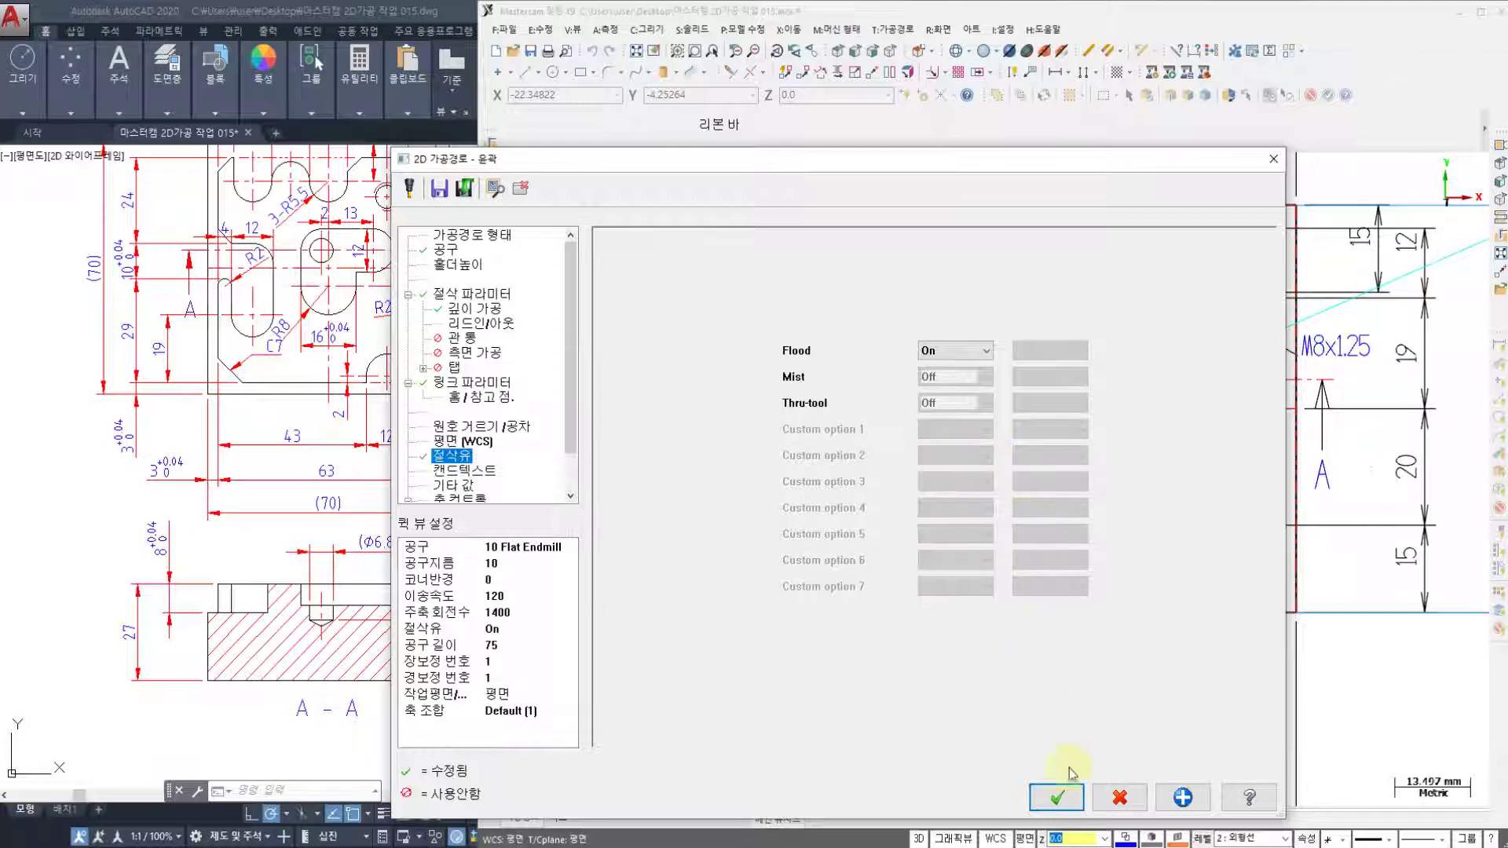
left_click(1057, 798)
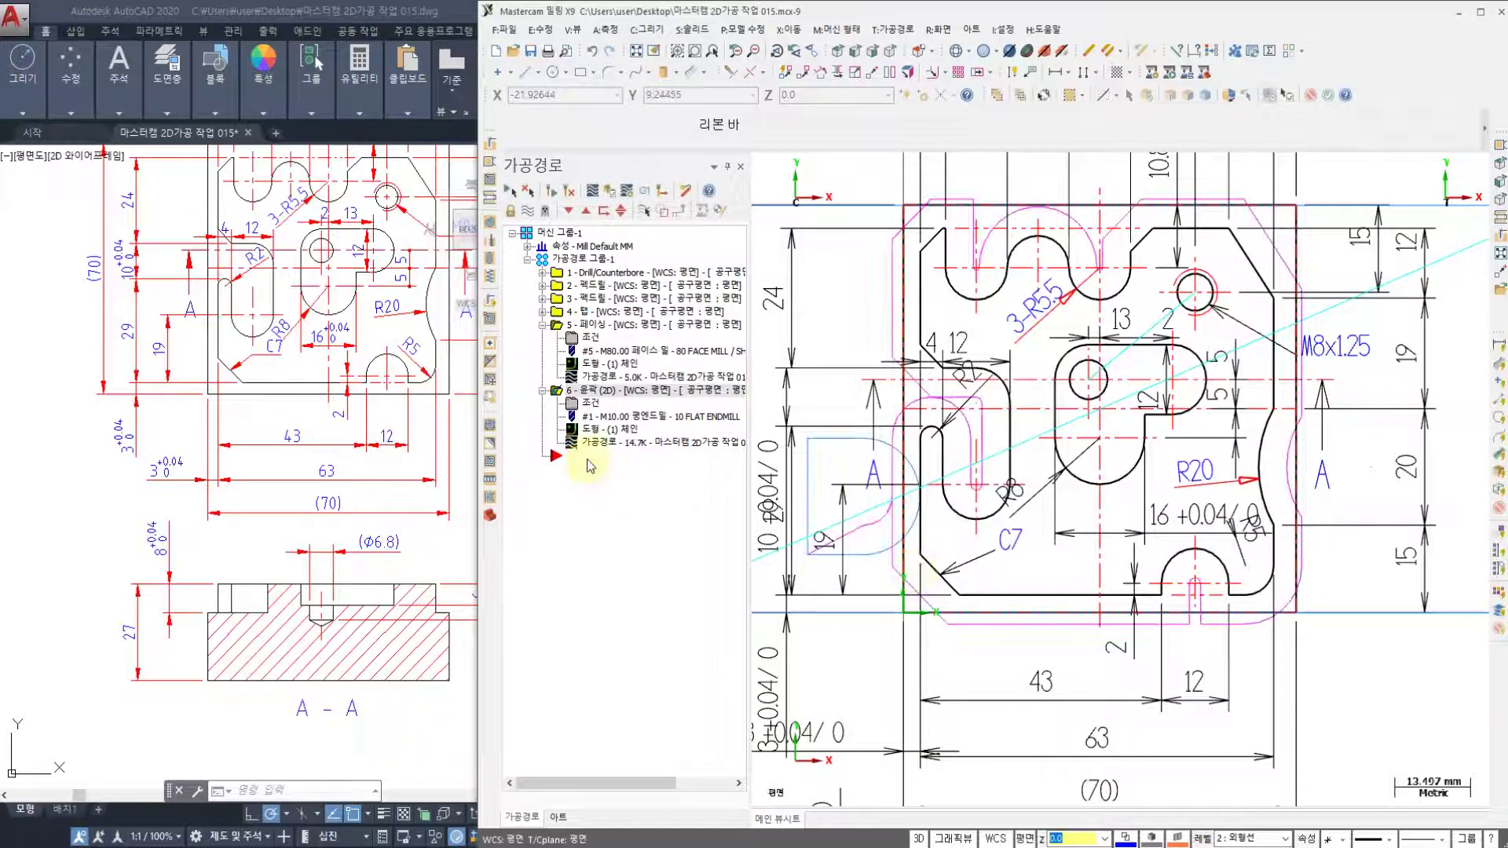
- Backplot the 10 mm end mill contour toolpath and examine the cleared area around the outer profile and its corners
left_click(638, 439)
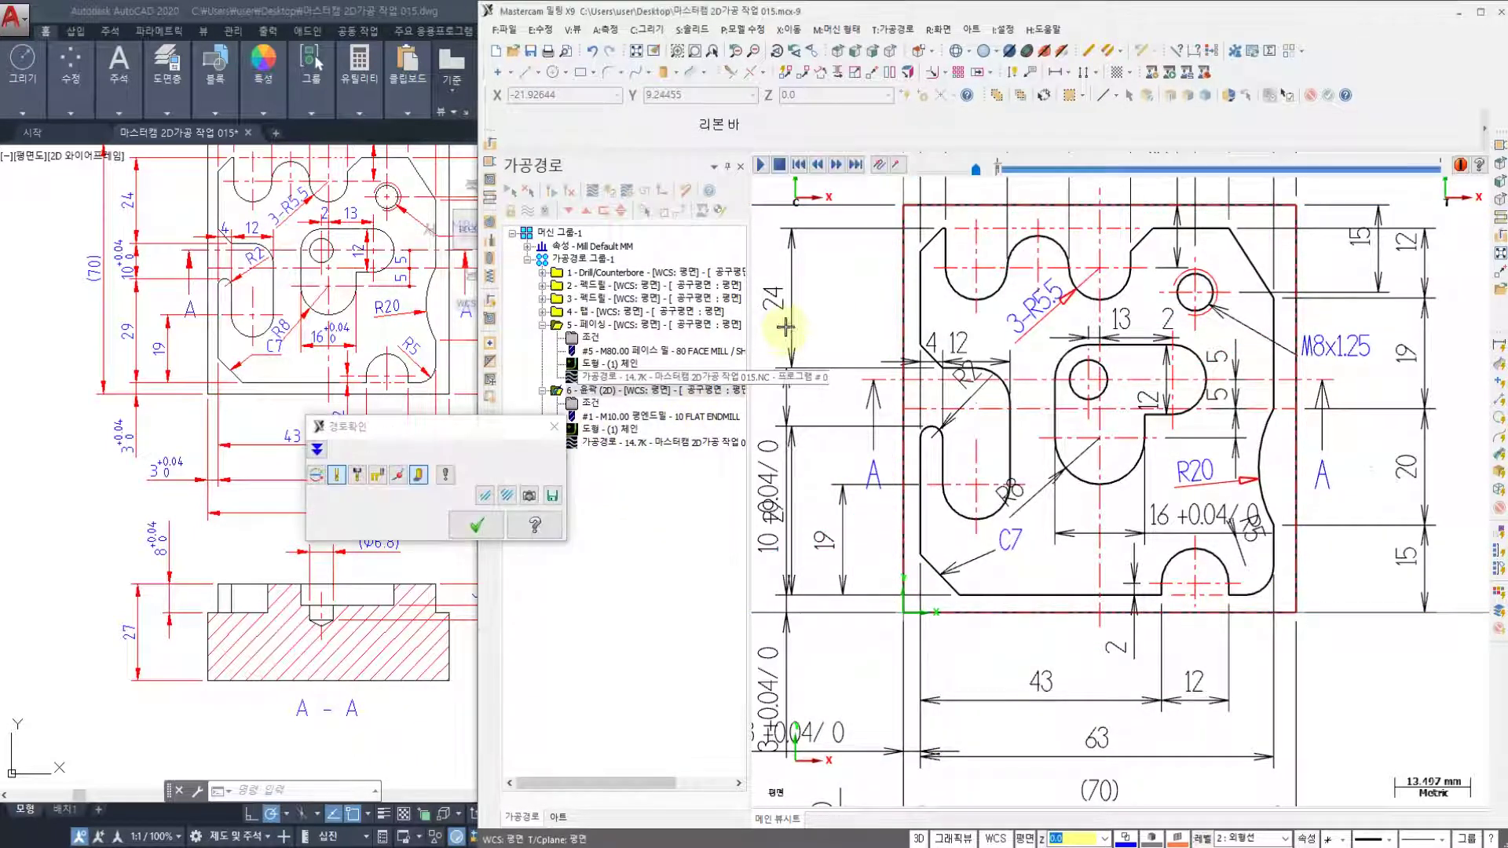
left_click(955, 169)
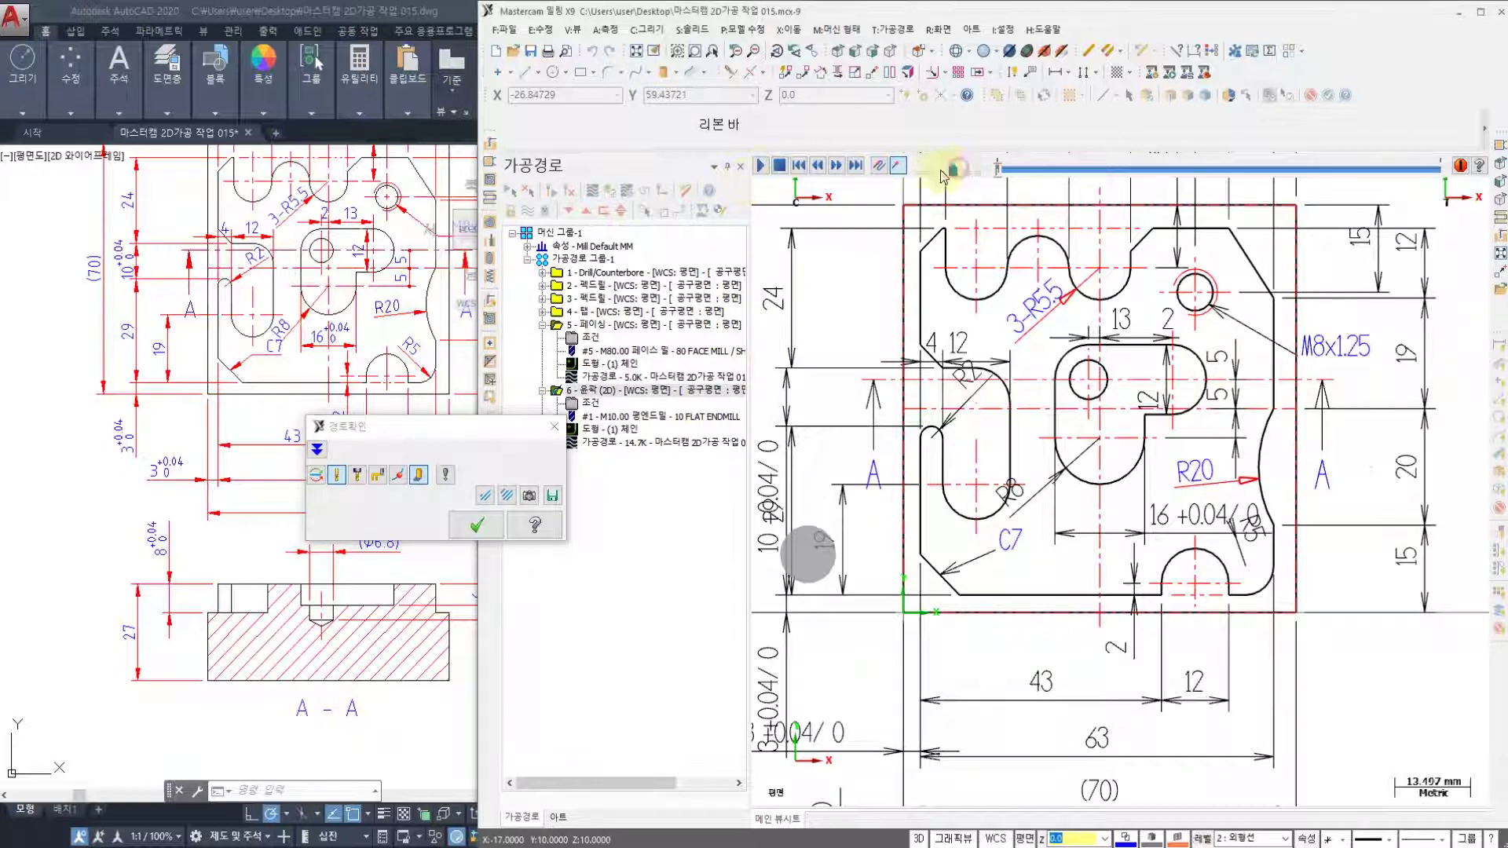
left_click(760, 165)
middle_click_drag(1056, 412, 1031, 475)
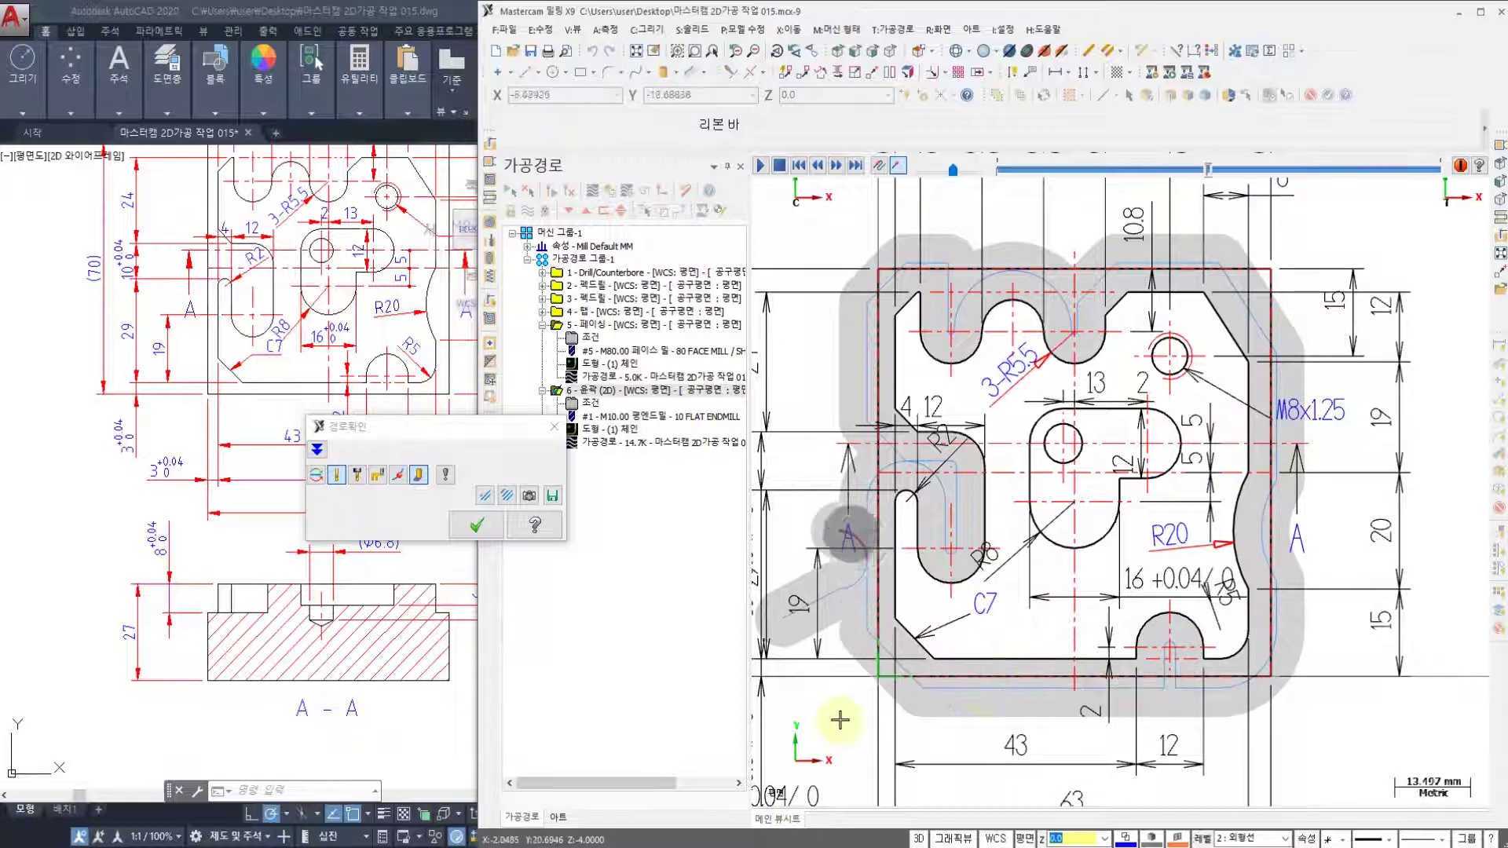
scroll(880, 652, "up", 6)
scroll(932, 658, "down", 6)
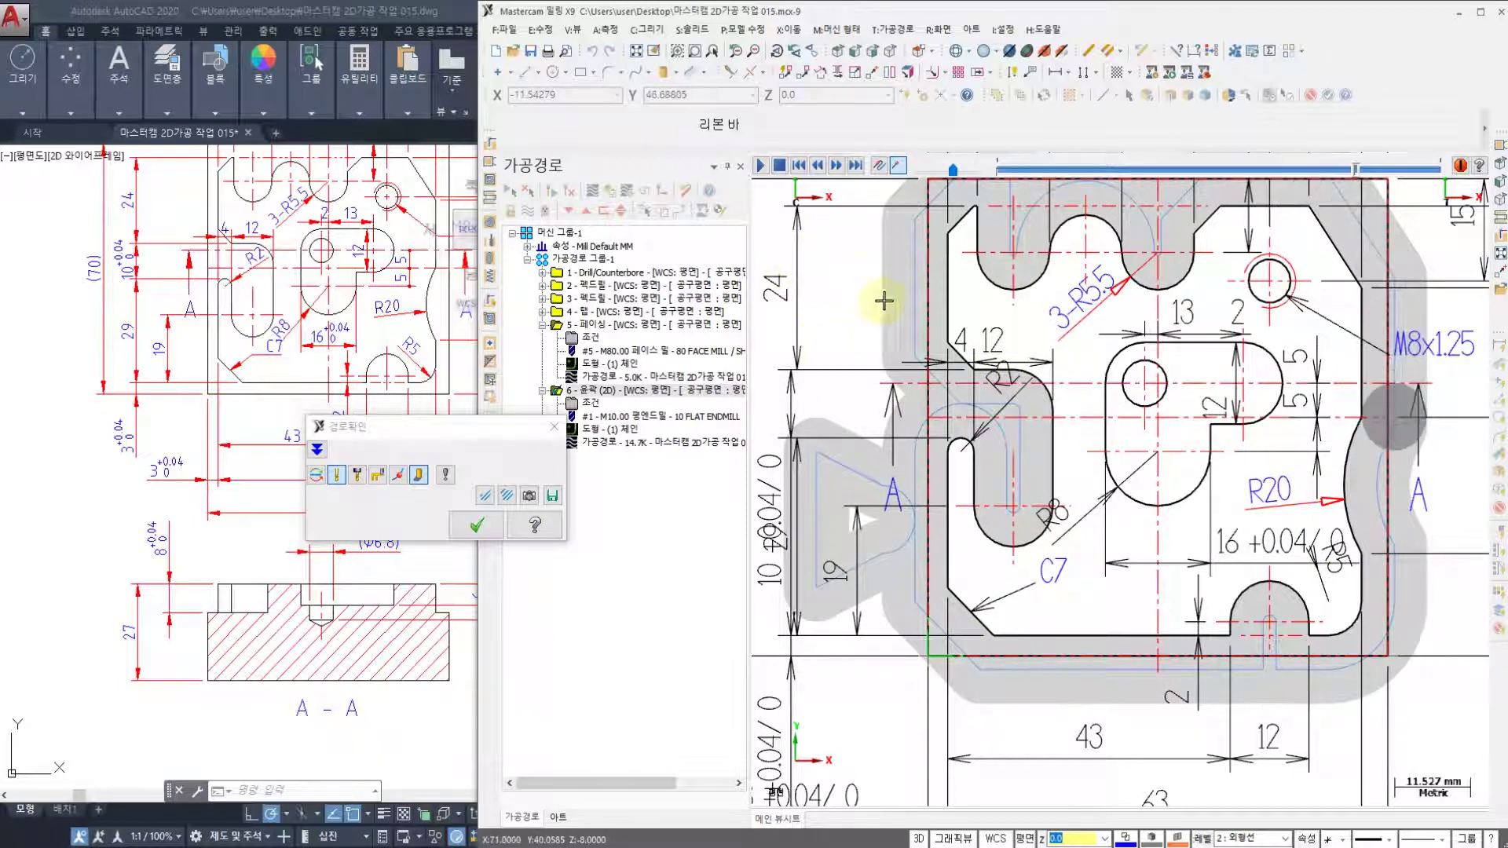
middle_click_drag(1145, 422, 1042, 526)
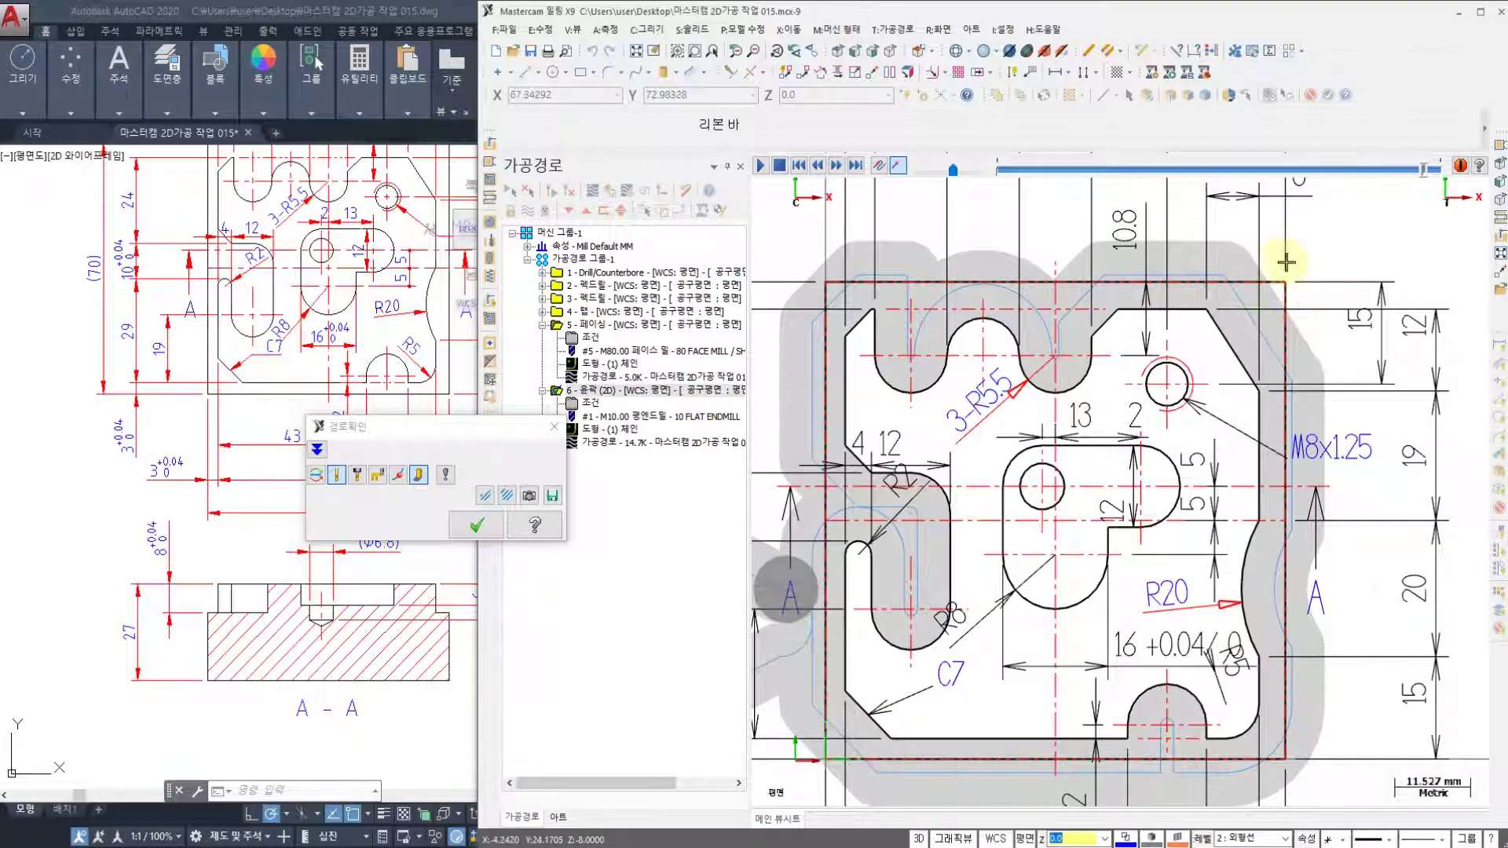
scroll(1279, 320, "down", 5)
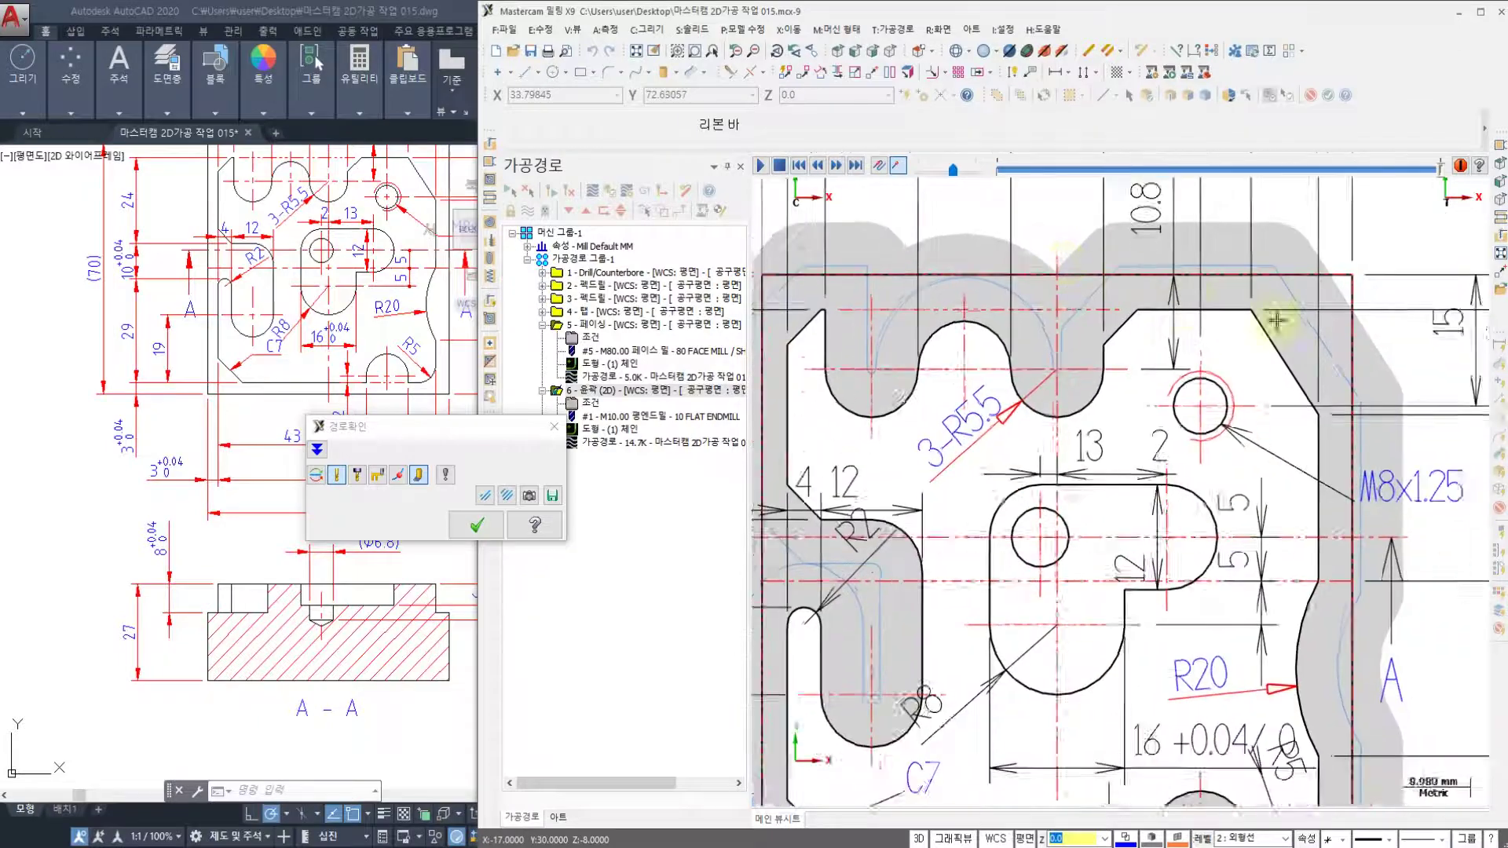
scroll(1310, 379, "up", 2)
middle_click_drag(1311, 381, 1271, 607)
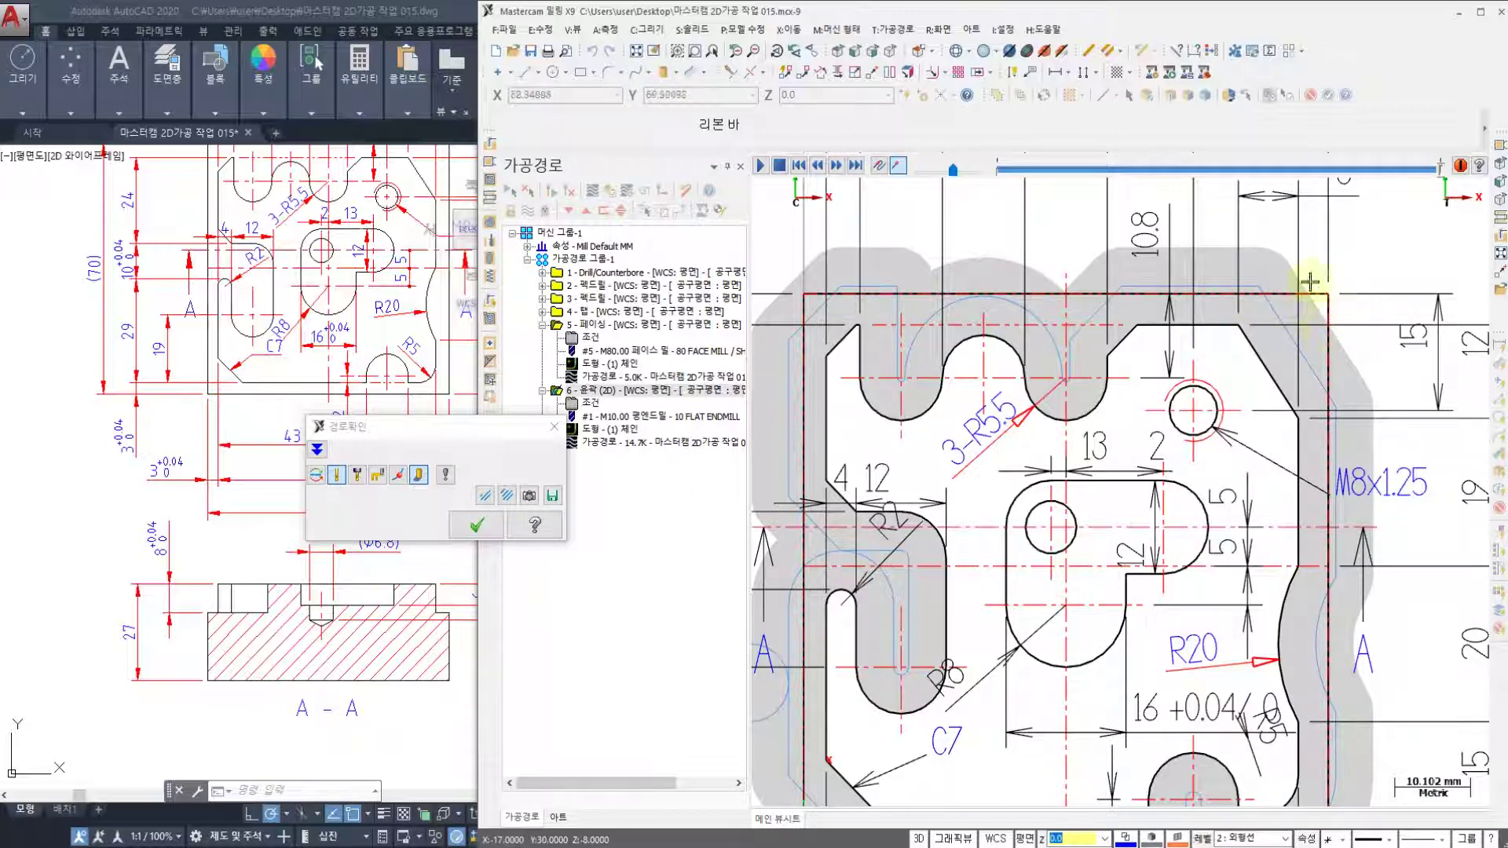
left_click(476, 524)
scroll(912, 447, "down", 2)
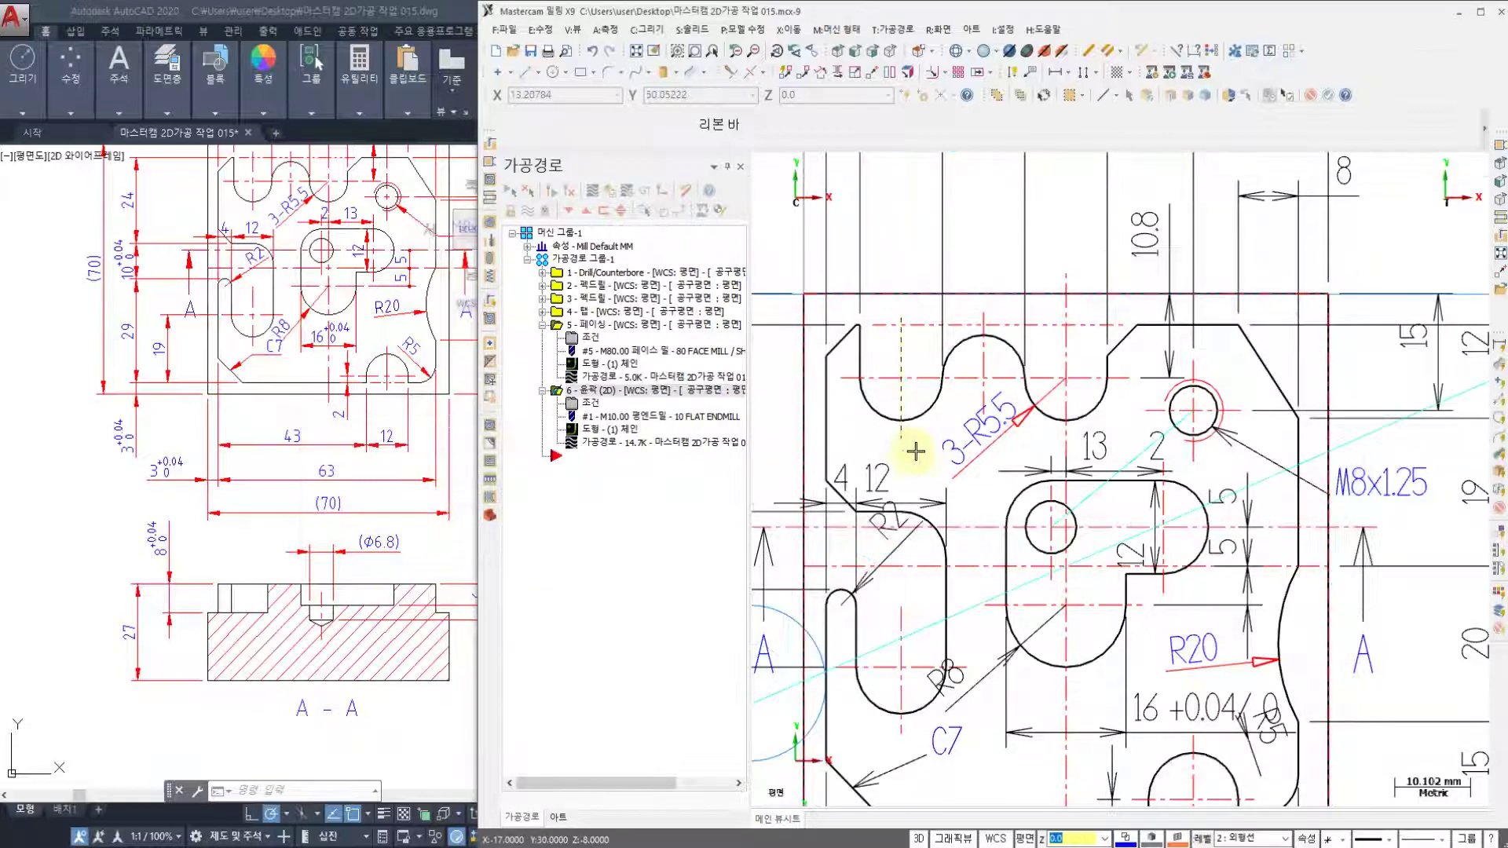
scroll(1178, 326, "up", 4)
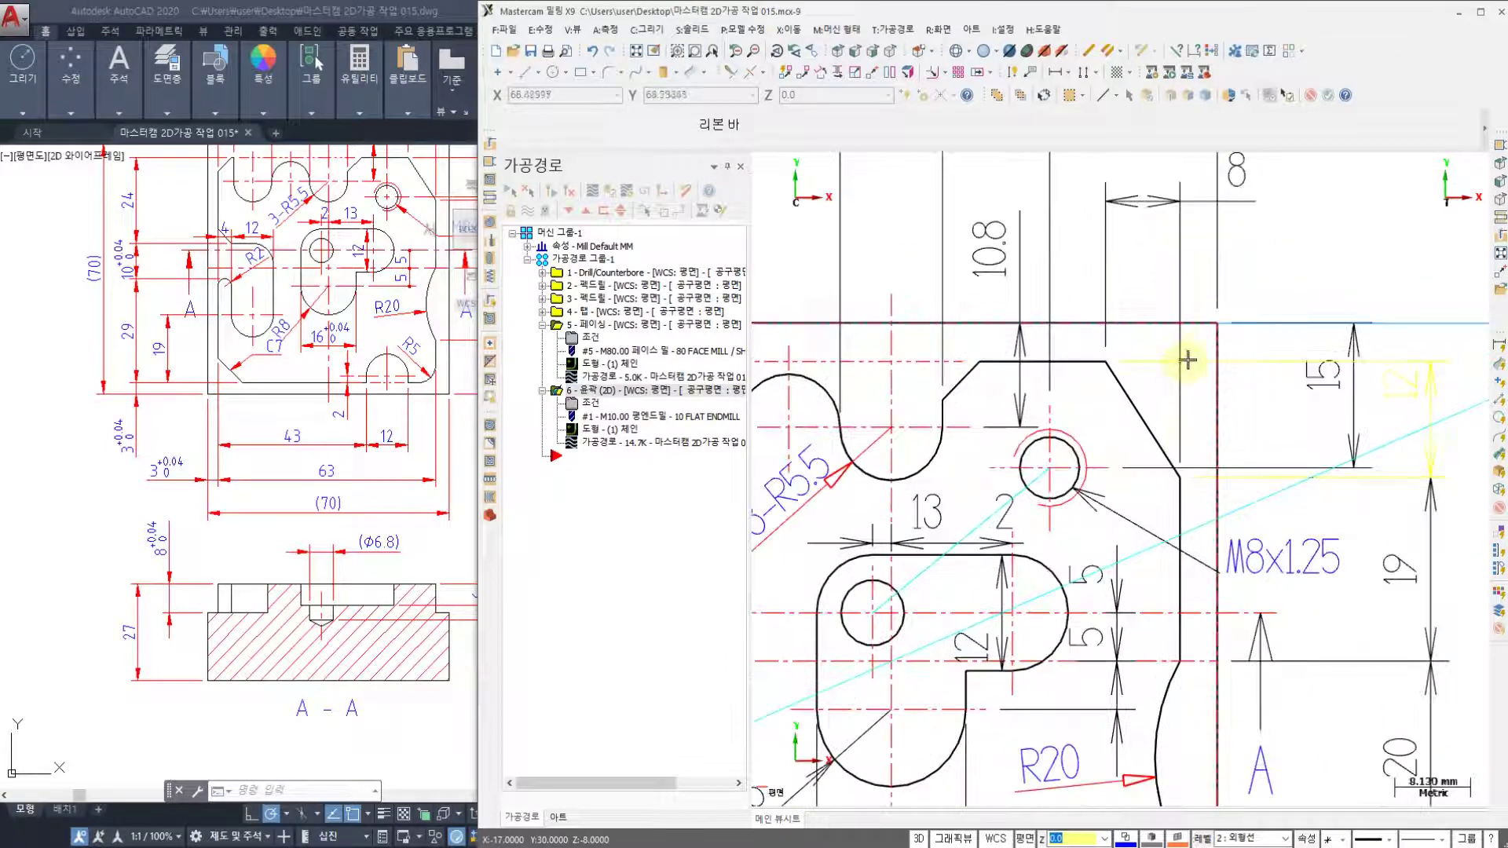
middle_click_drag(1172, 316, 1148, 371)
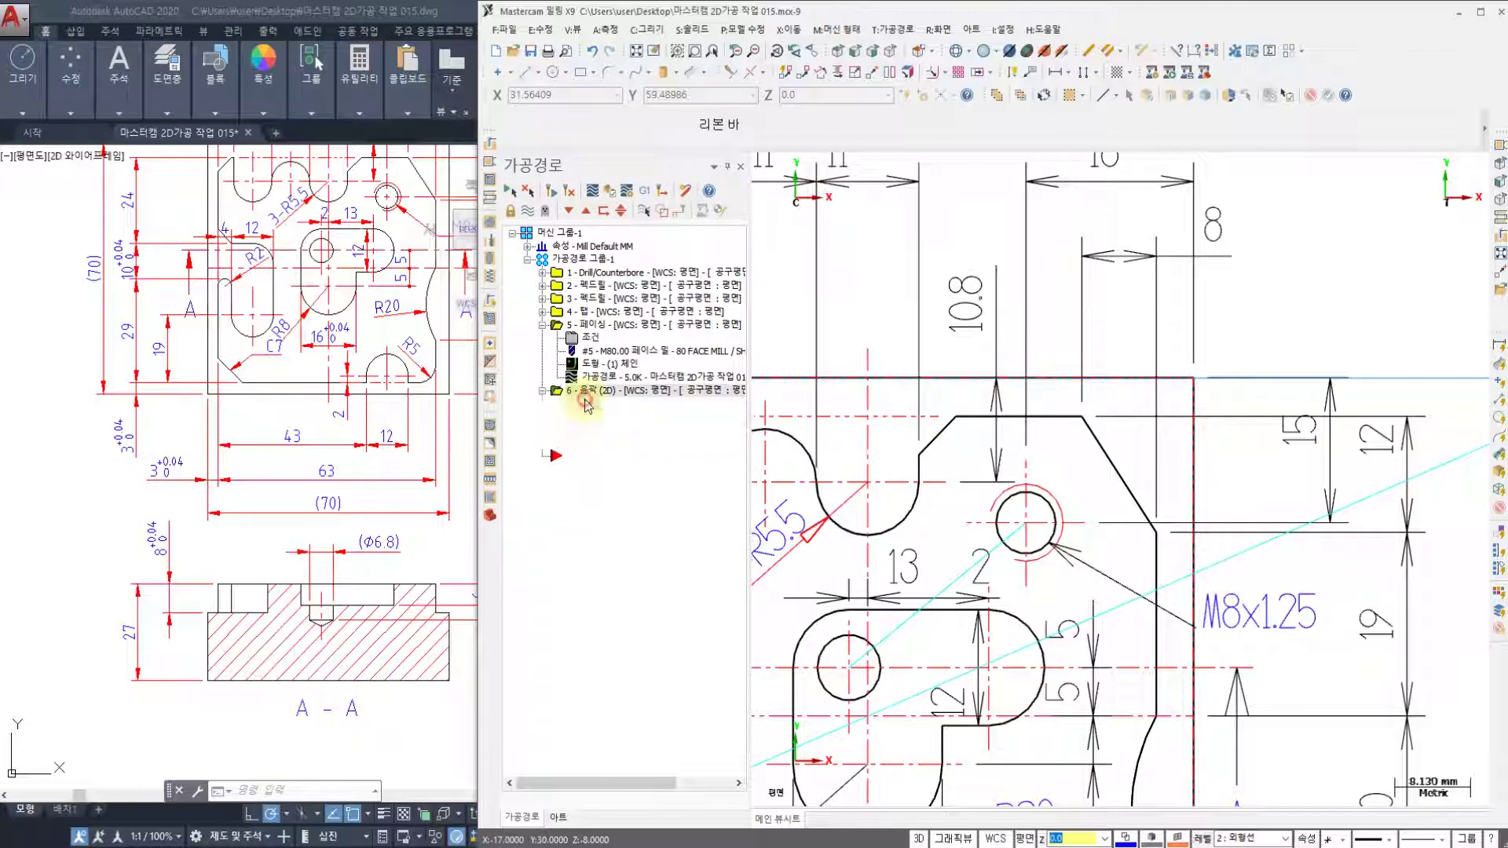
left_click(589, 403)
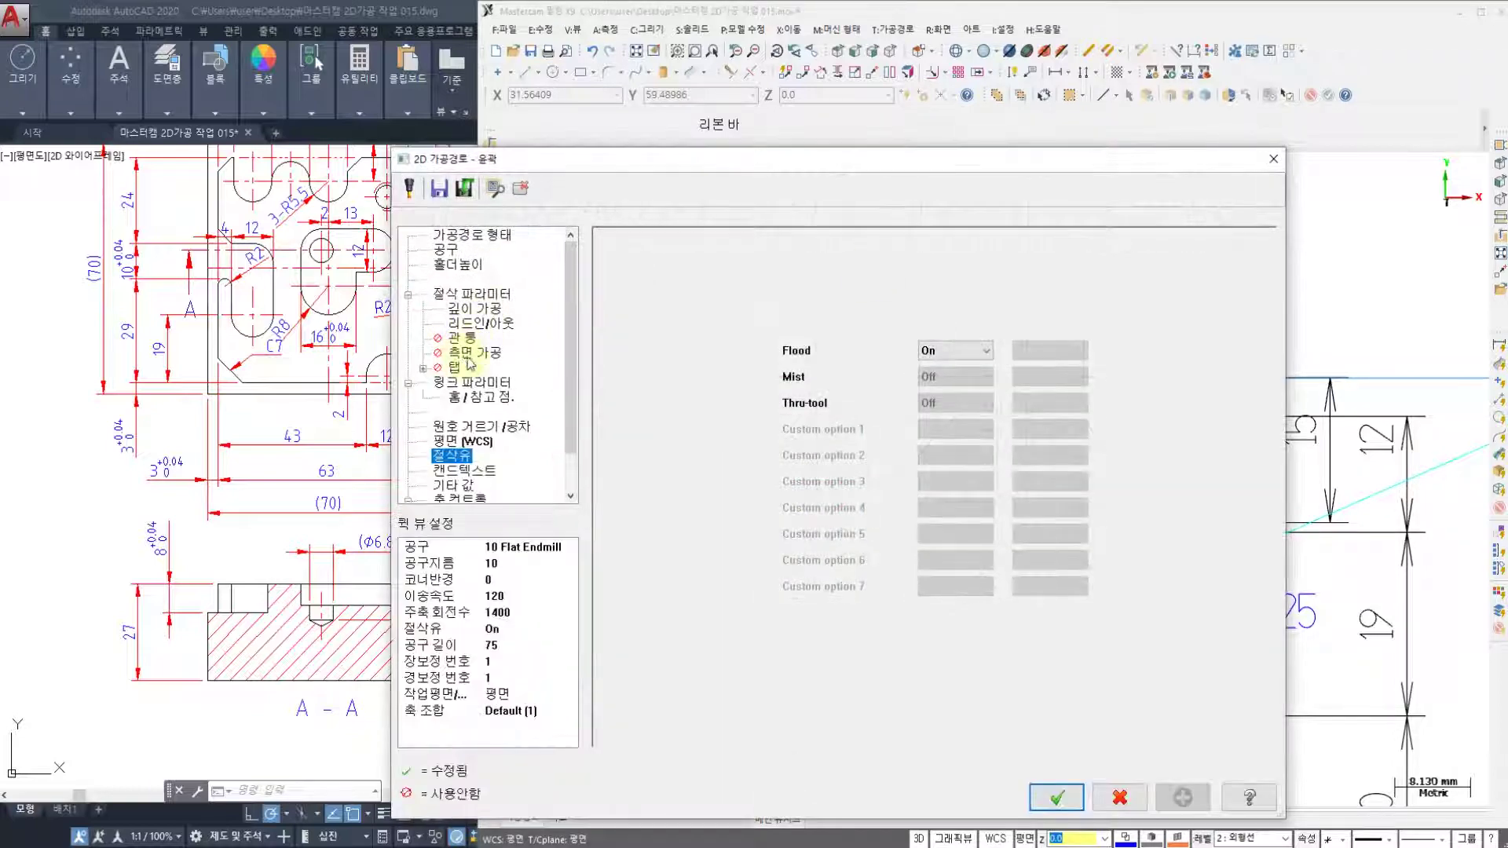
left_click(1272, 160)
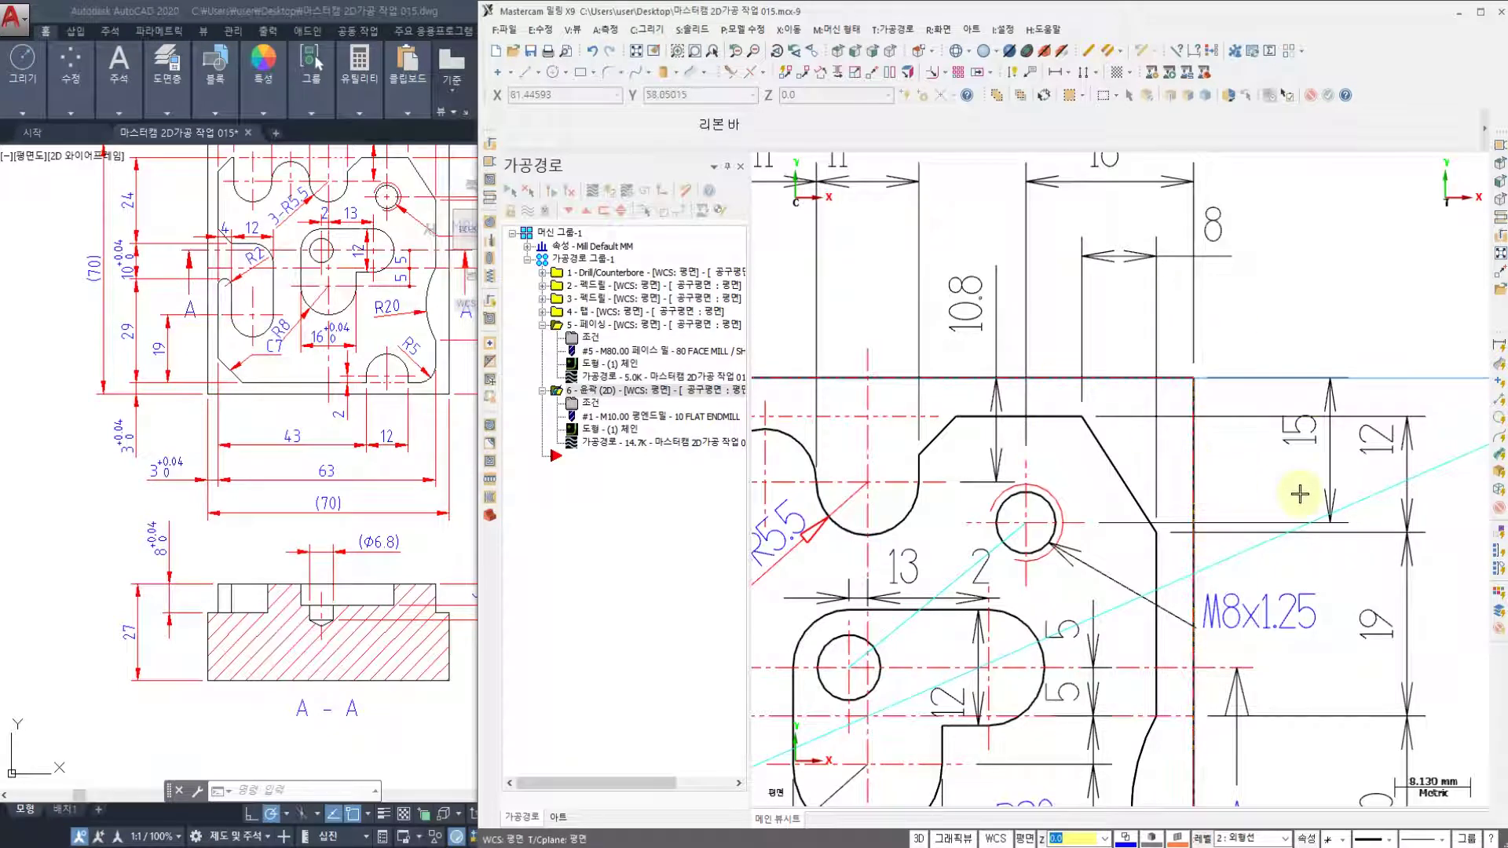
- Draw a line about 22.5 mm long at about 301° outside the plate's upper-right corner, alongside the slanted edge
left_click(525, 75)
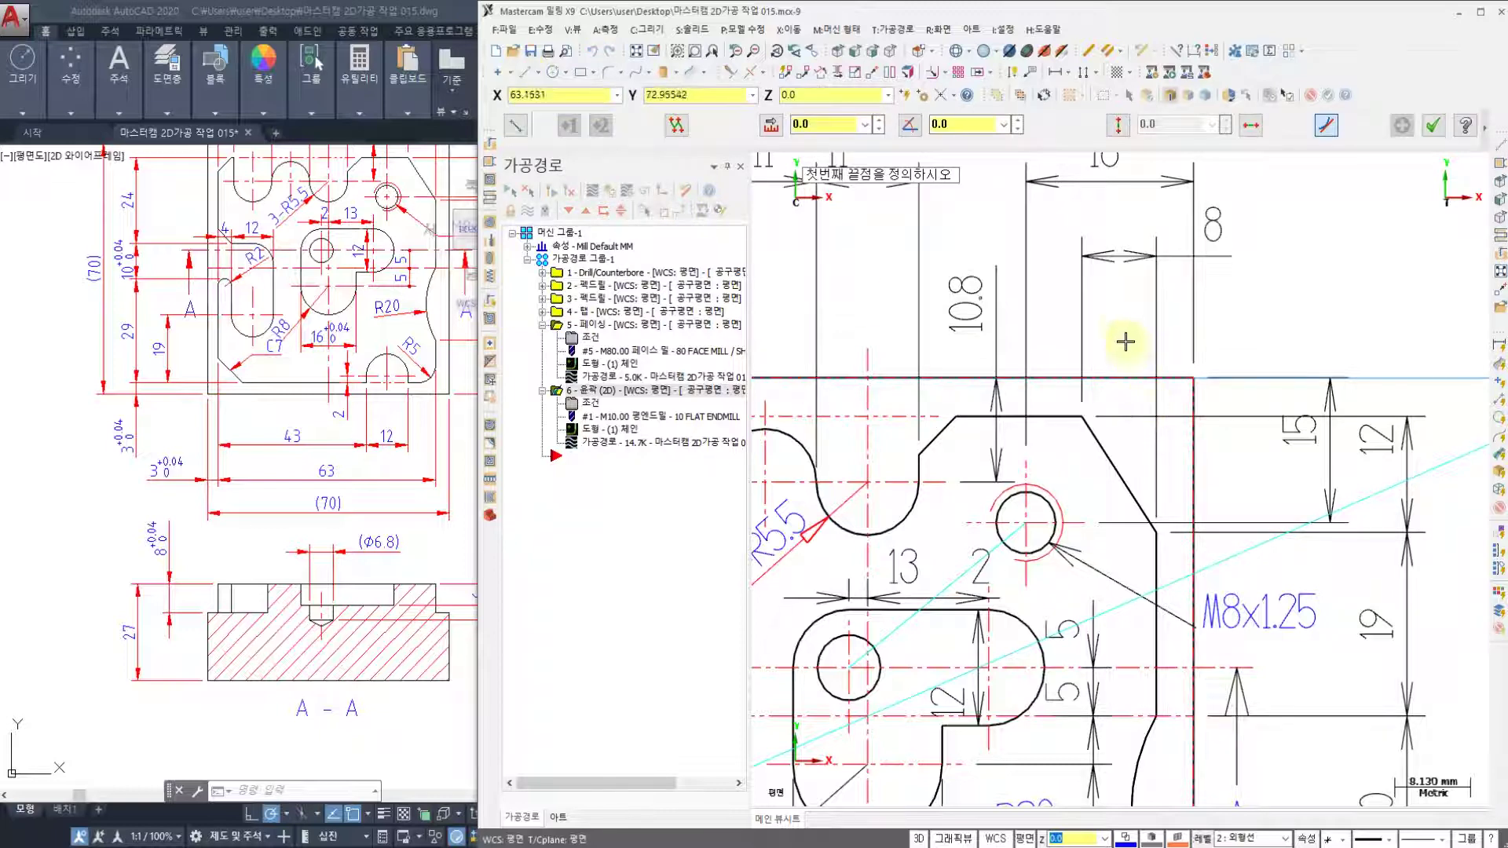
left_click(1226, 503)
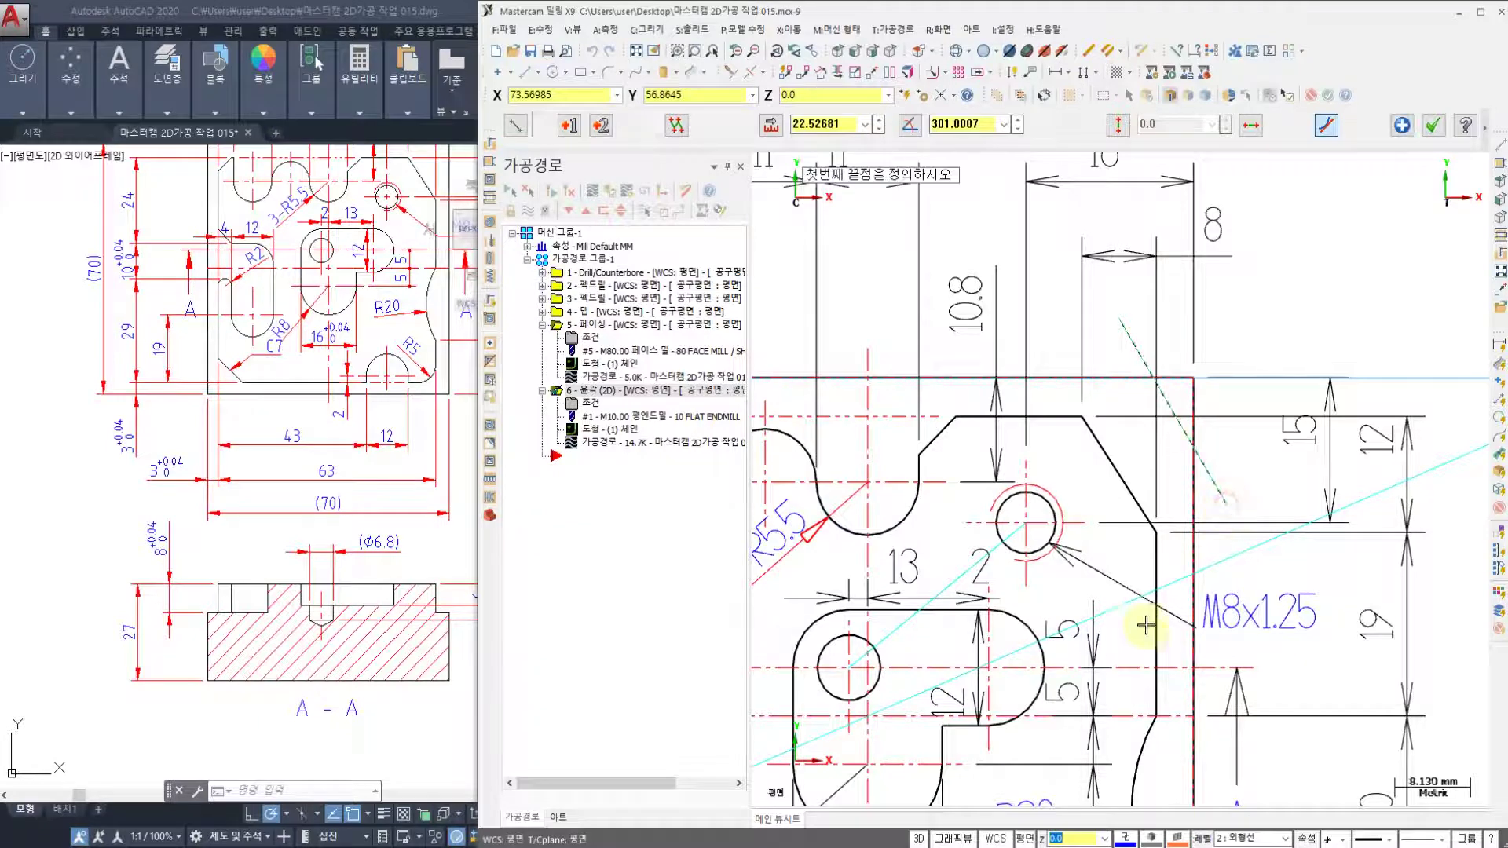
left_click(1433, 125)
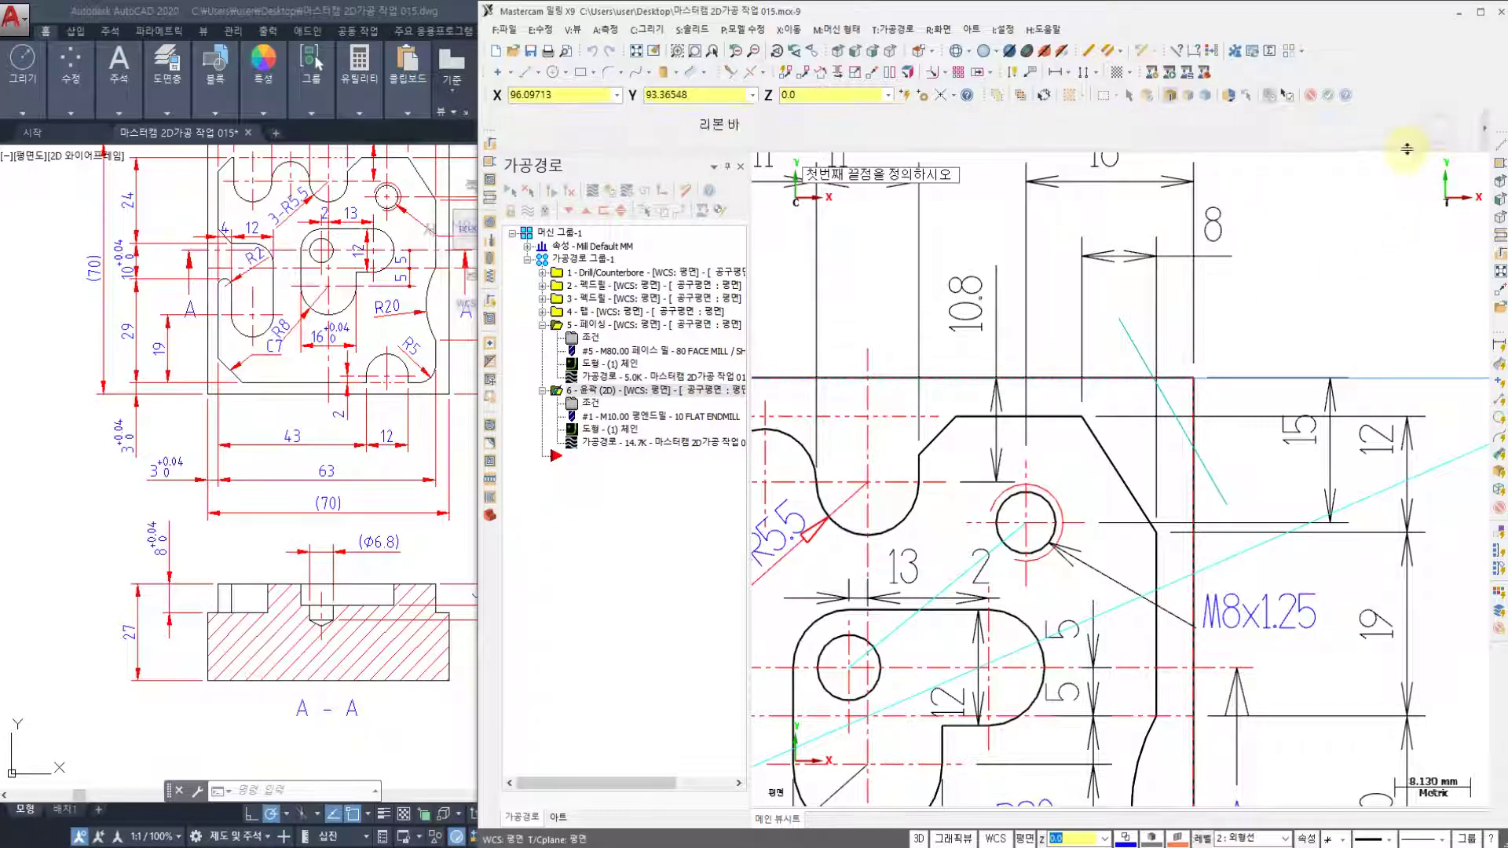
left_click(1187, 425)
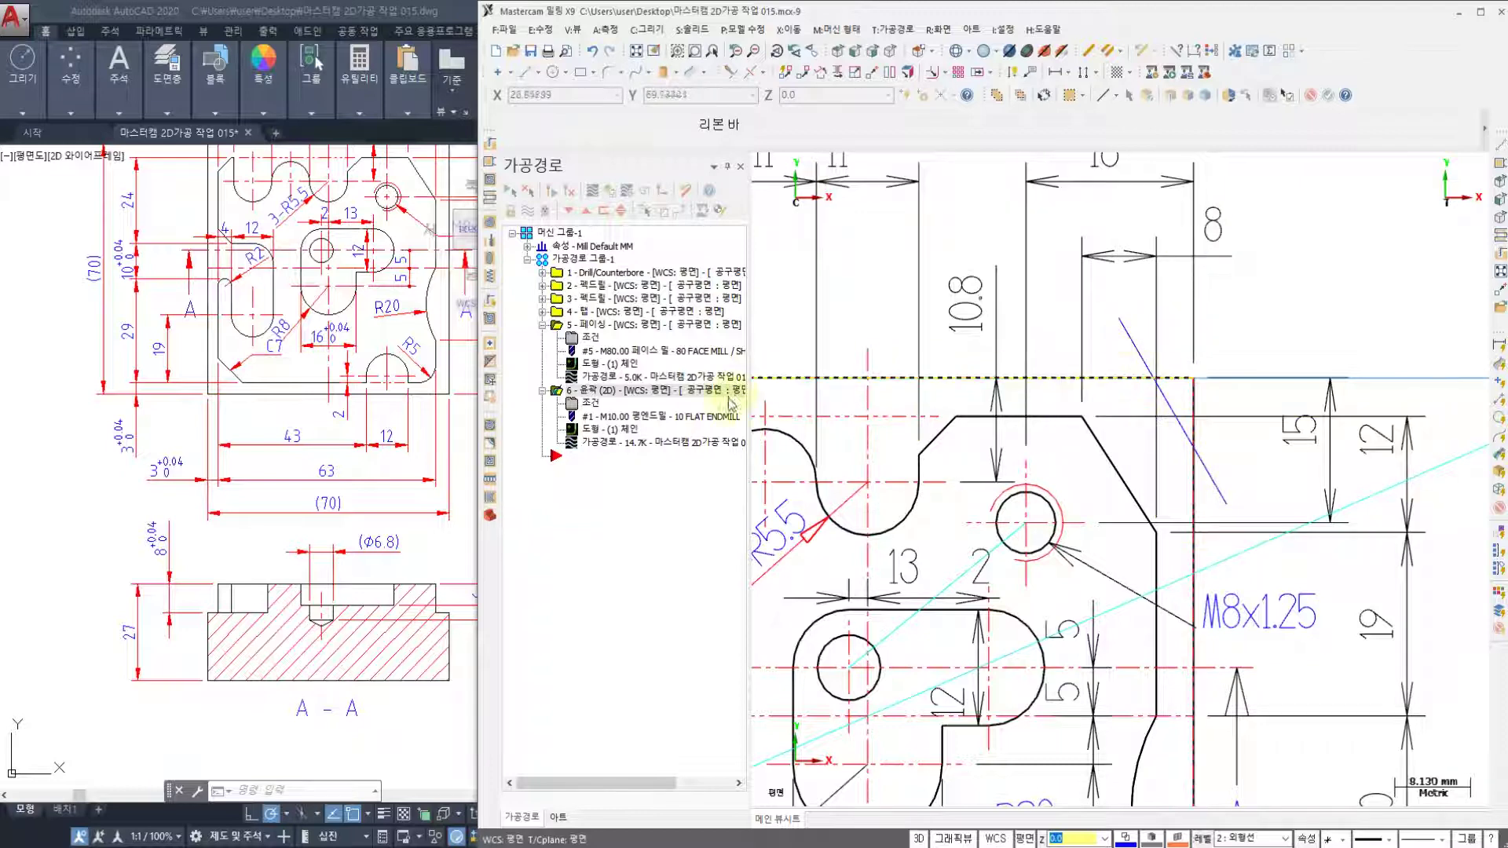
- Add the slanted line outside the corner as a second chain of the contour operation and regenerate its toolpath
left_click(616, 436)
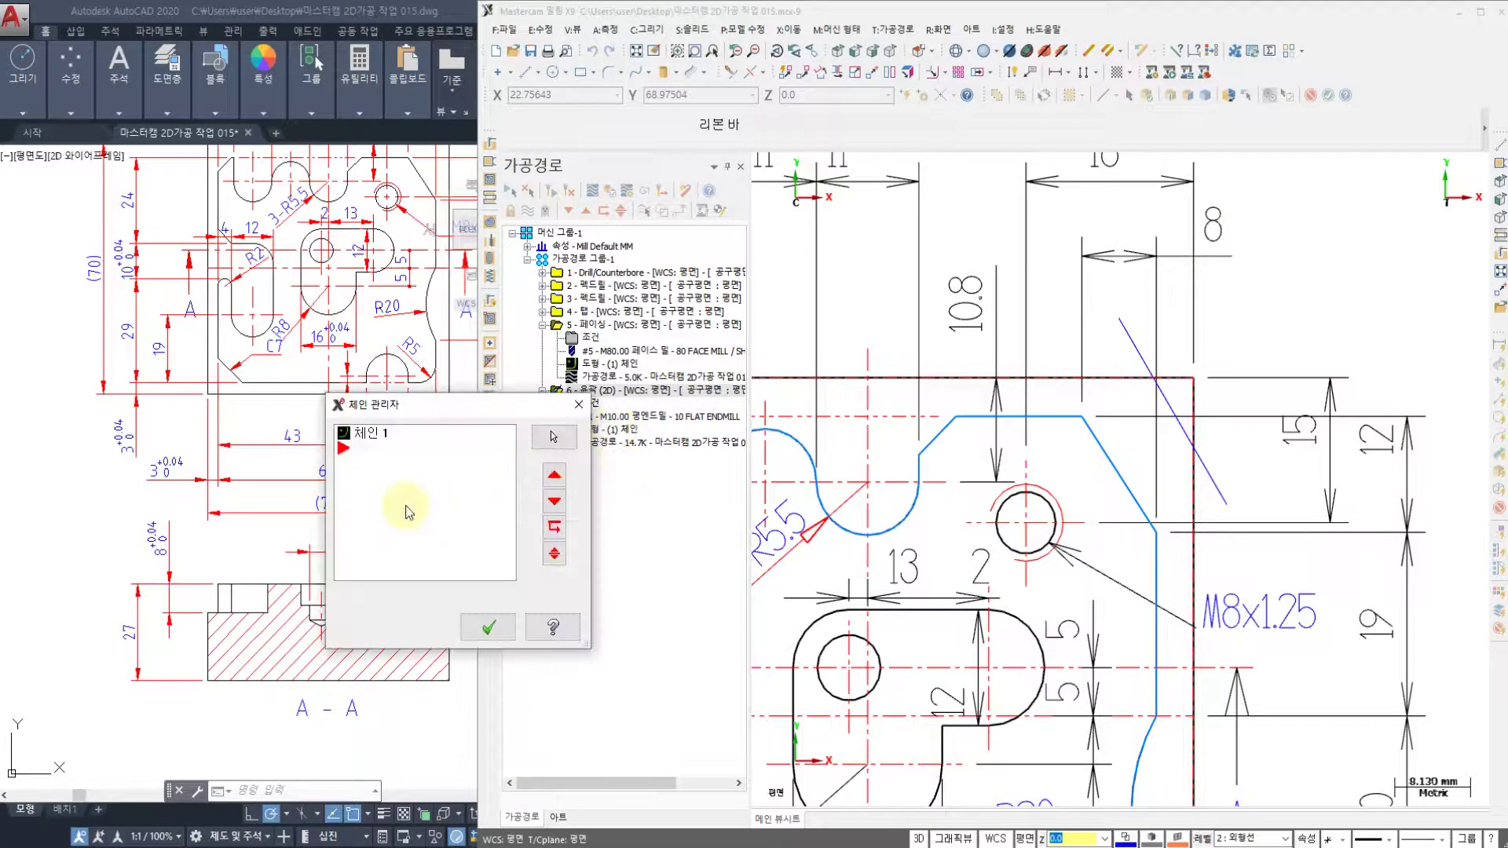
right_click(408, 512)
left_click(457, 518)
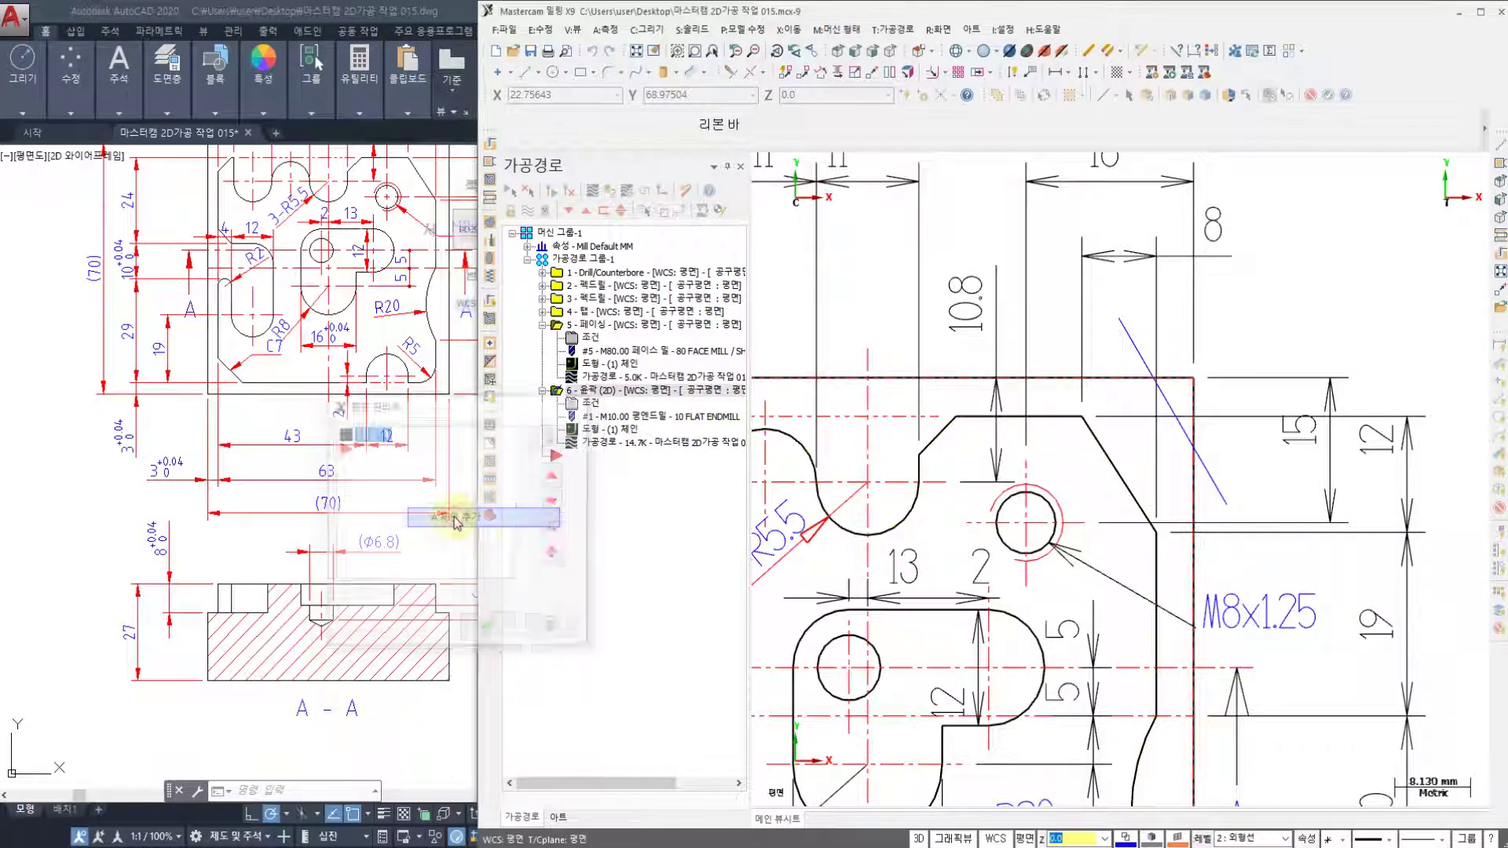
left_click(1134, 334)
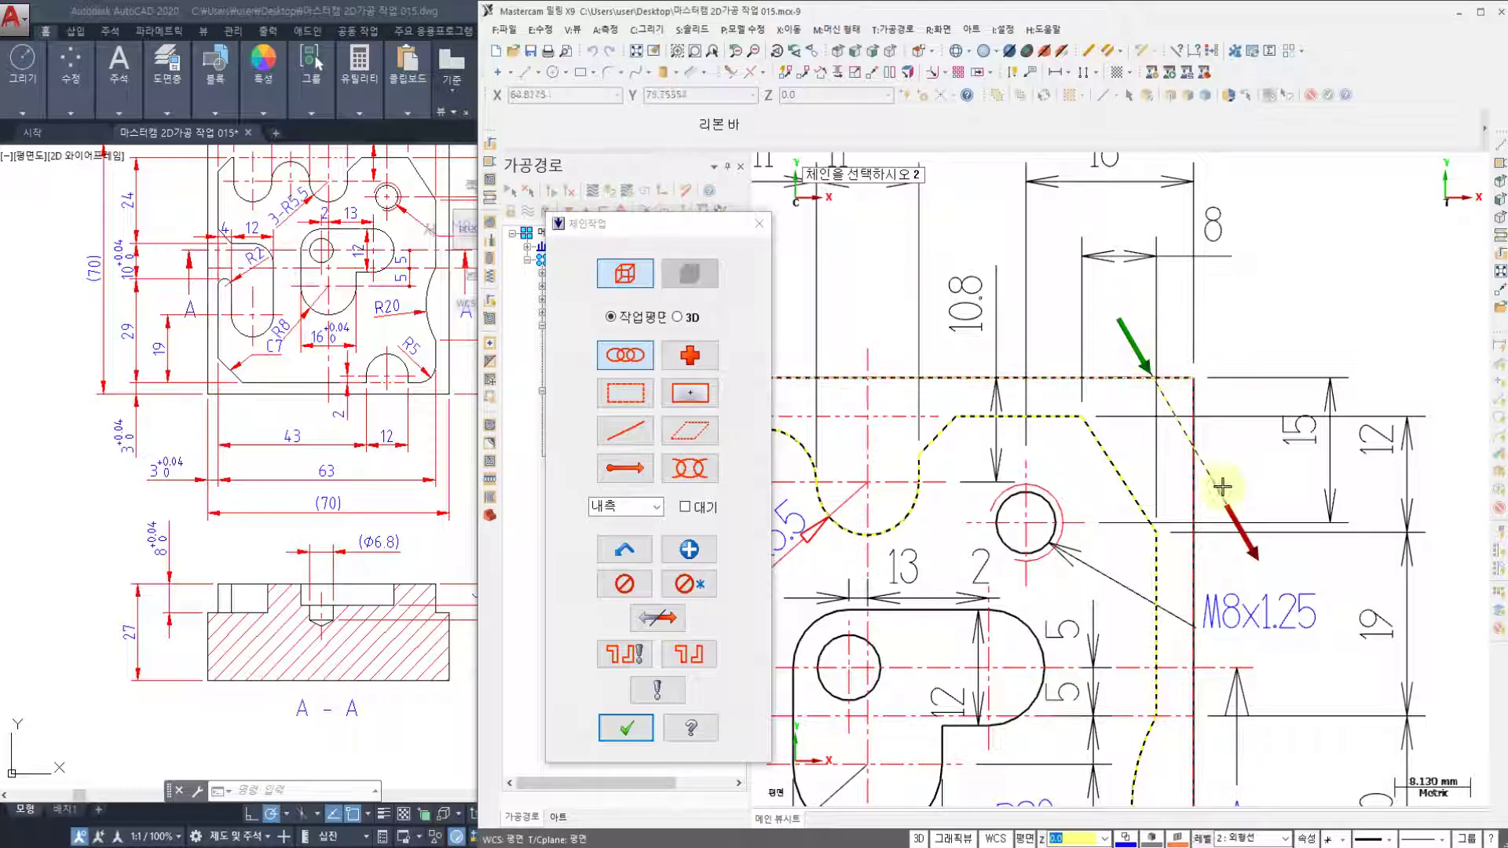
left_click(625, 733)
left_click(488, 629)
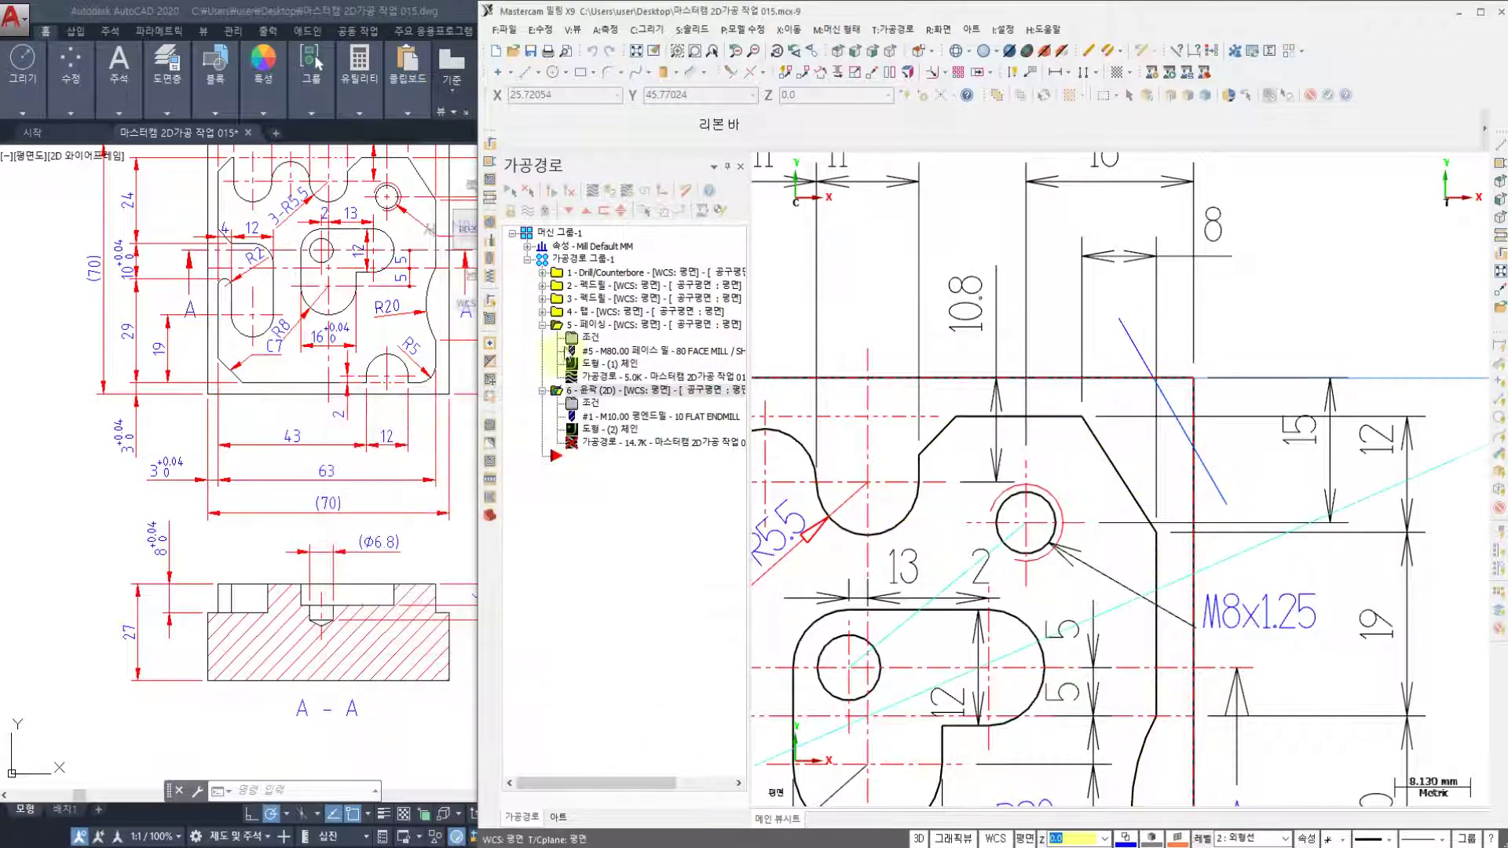
left_click(571, 191)
scroll(1014, 424, "up", 5)
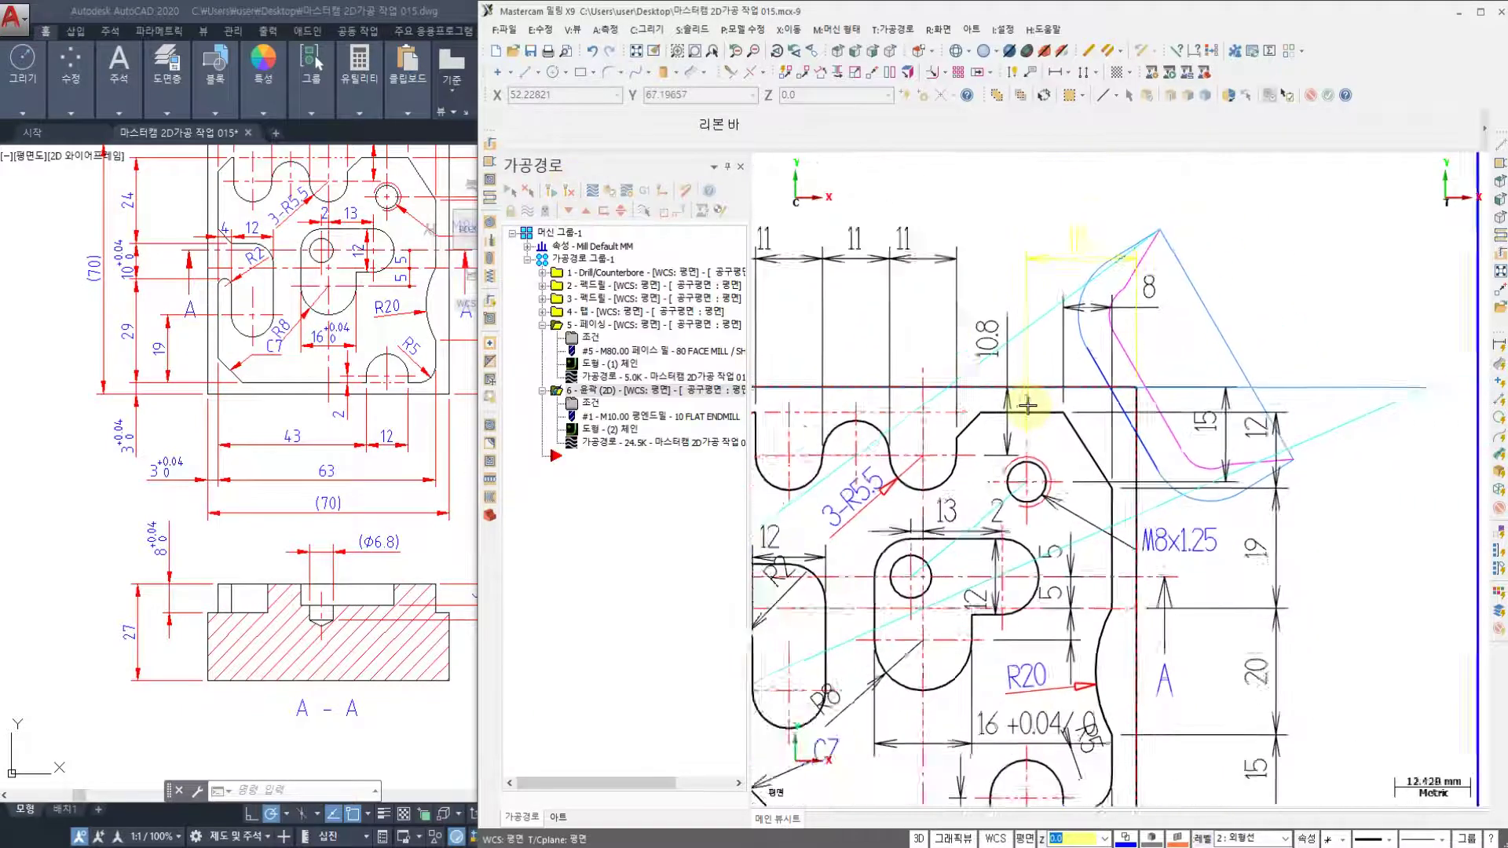
- Backplot the regenerated contour toolpath and check how the added corner pass cuts beside the plate
left_click(595, 442)
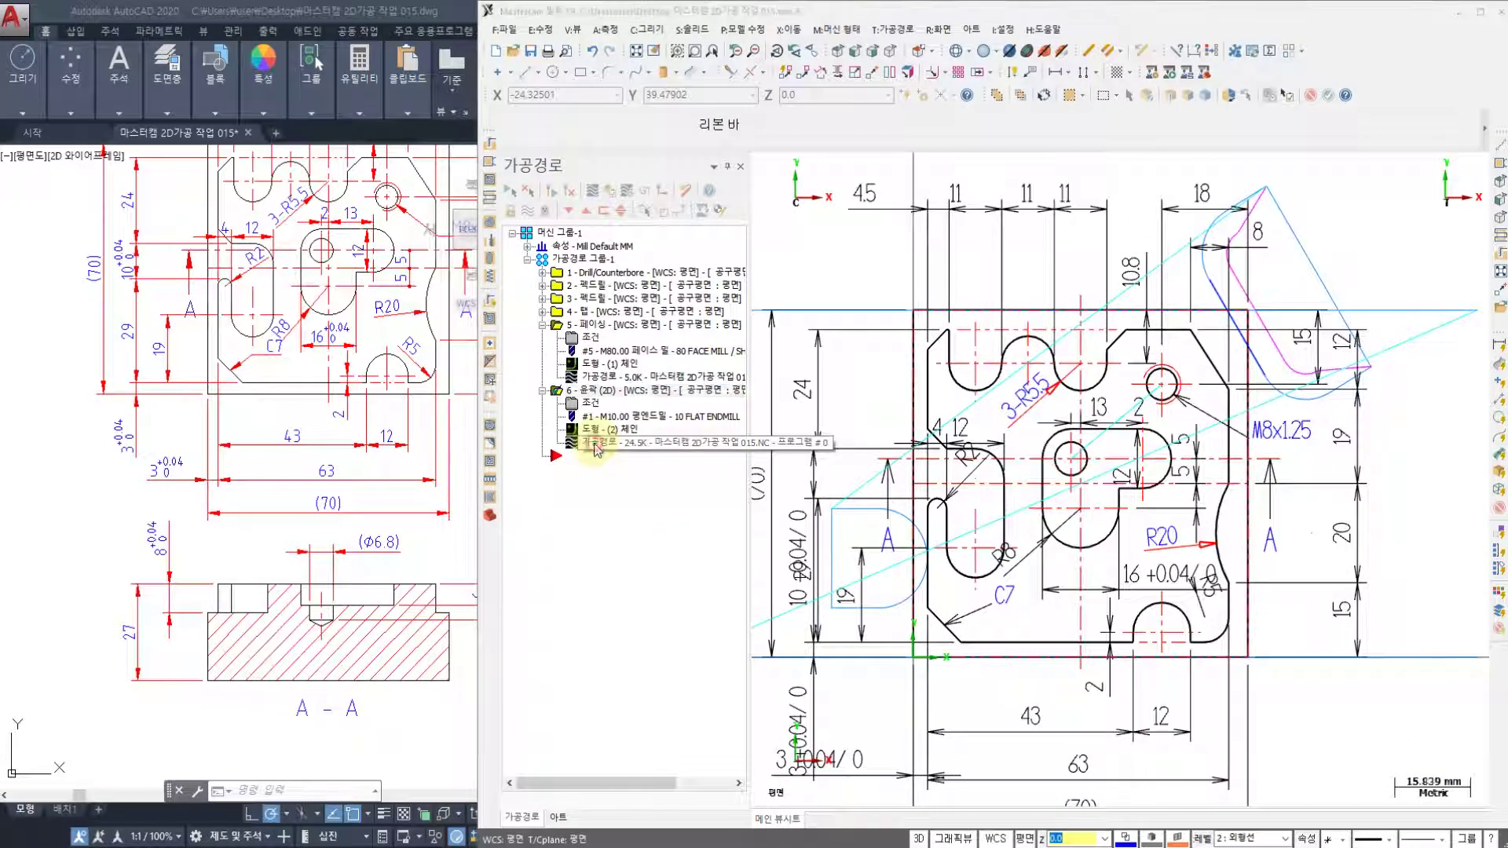
left_click(761, 164)
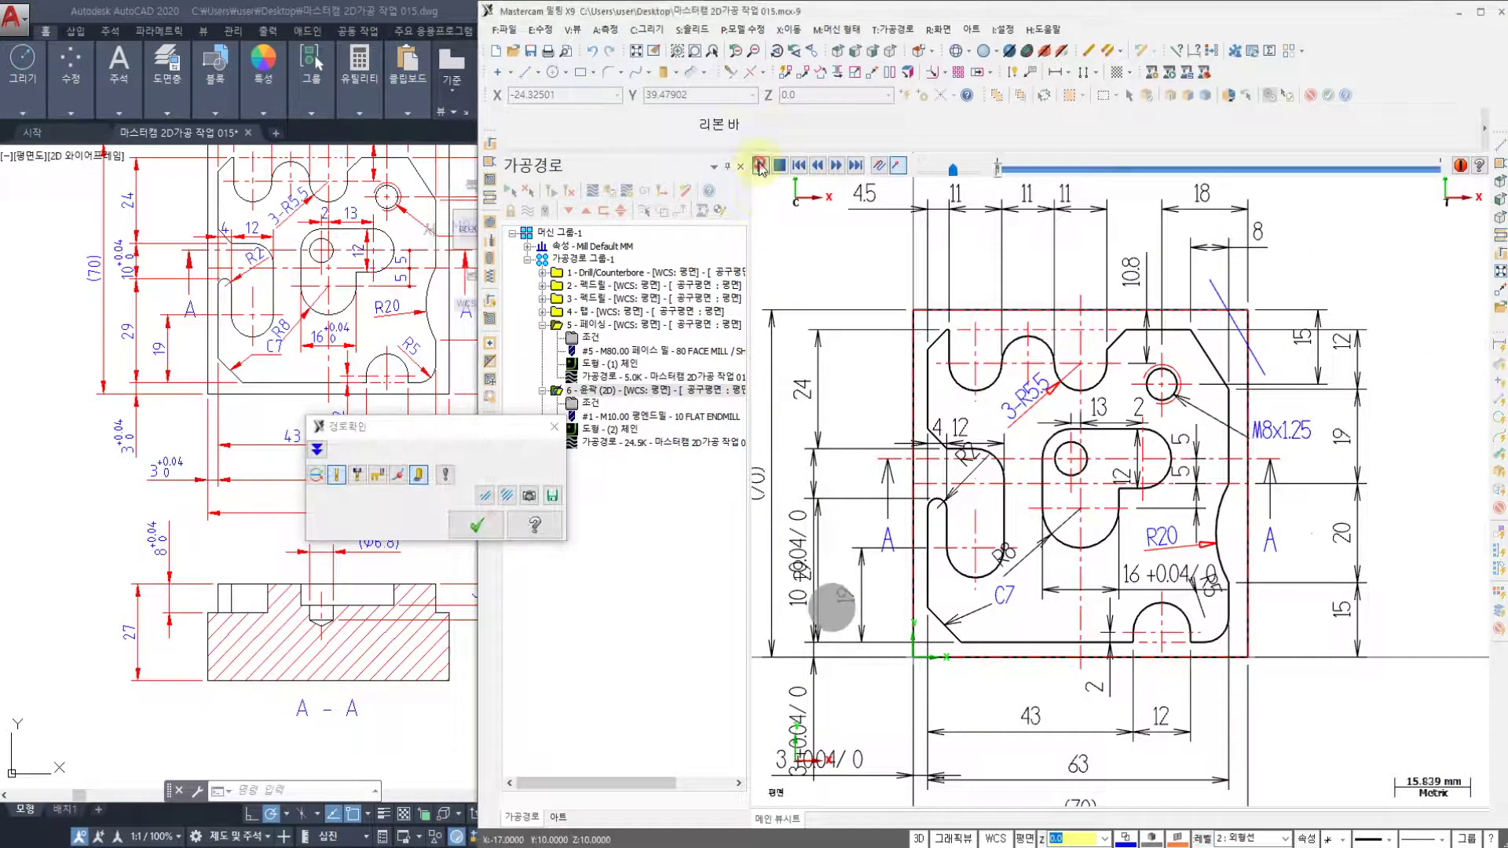
left_click_drag(918, 168, 976, 170)
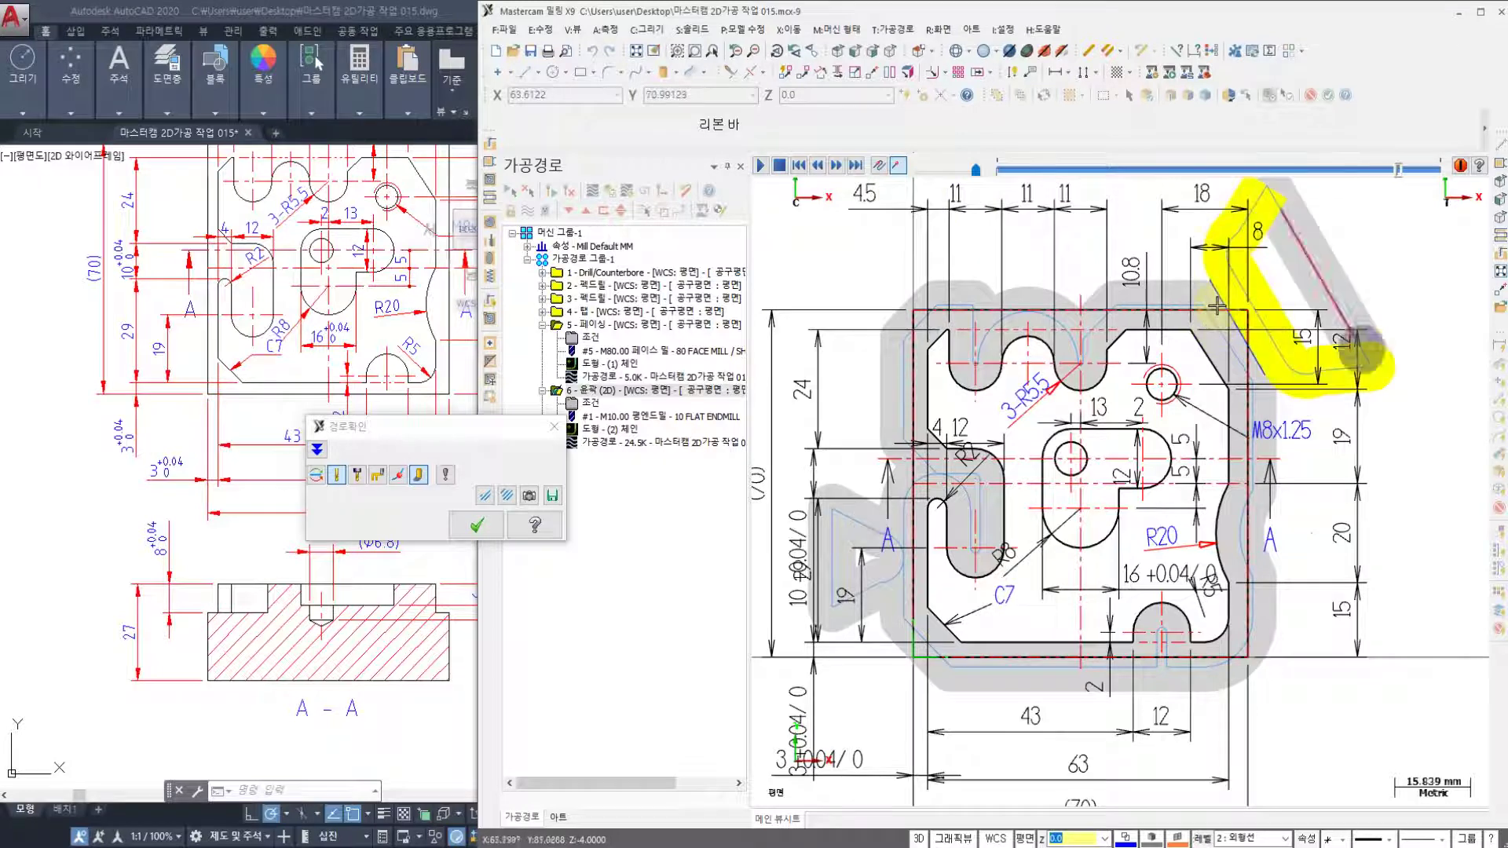
scroll(1264, 316, "up", 1)
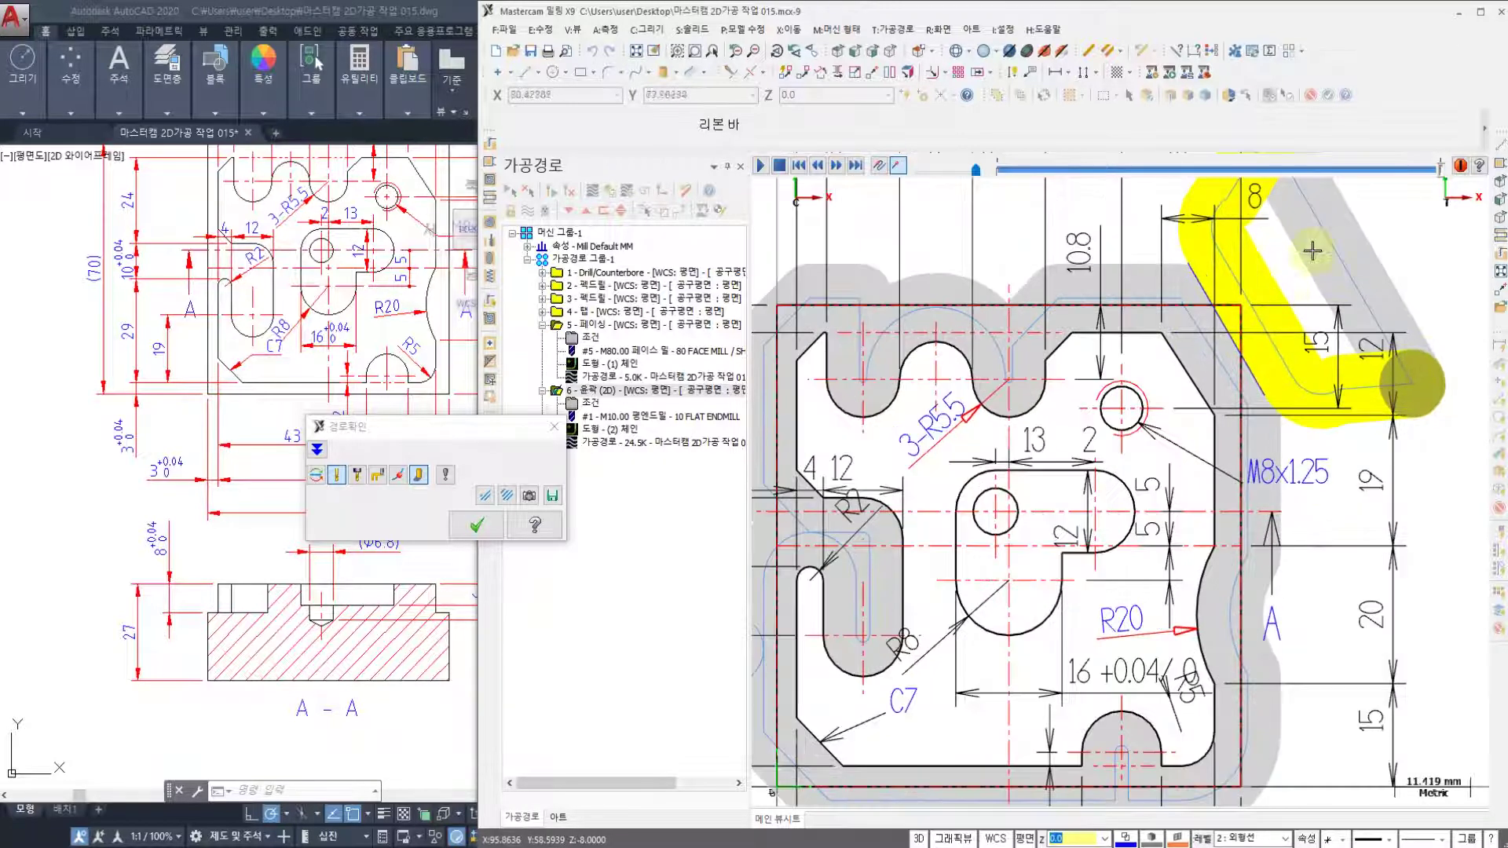
left_click(475, 530)
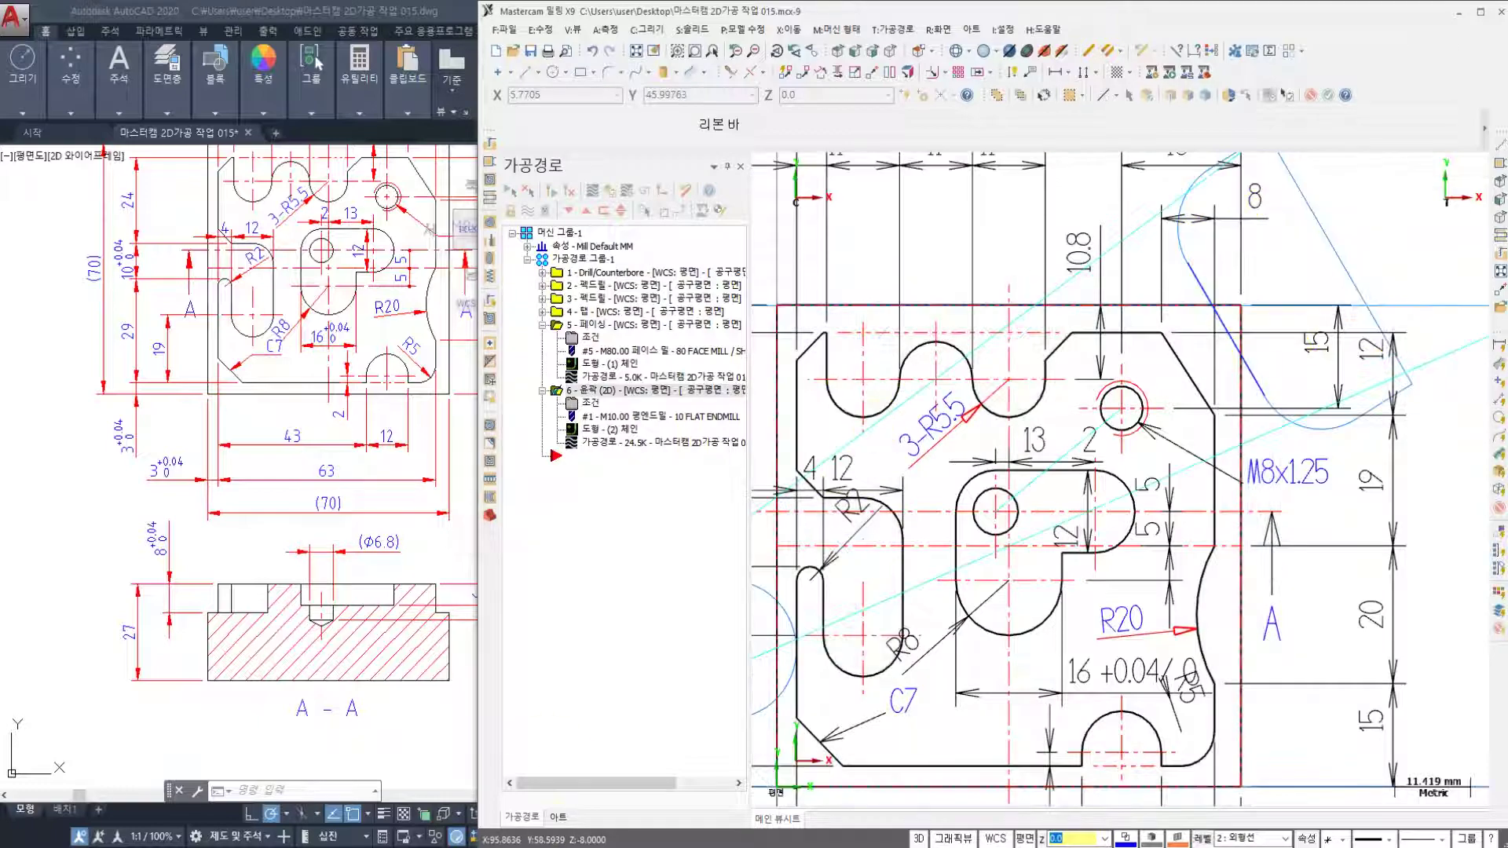
- Review process items (5) and (6) in the work notes and the pocket depth in the AutoCAD drawing's section A-A, then return to Mastercam
key("alt+Tab")
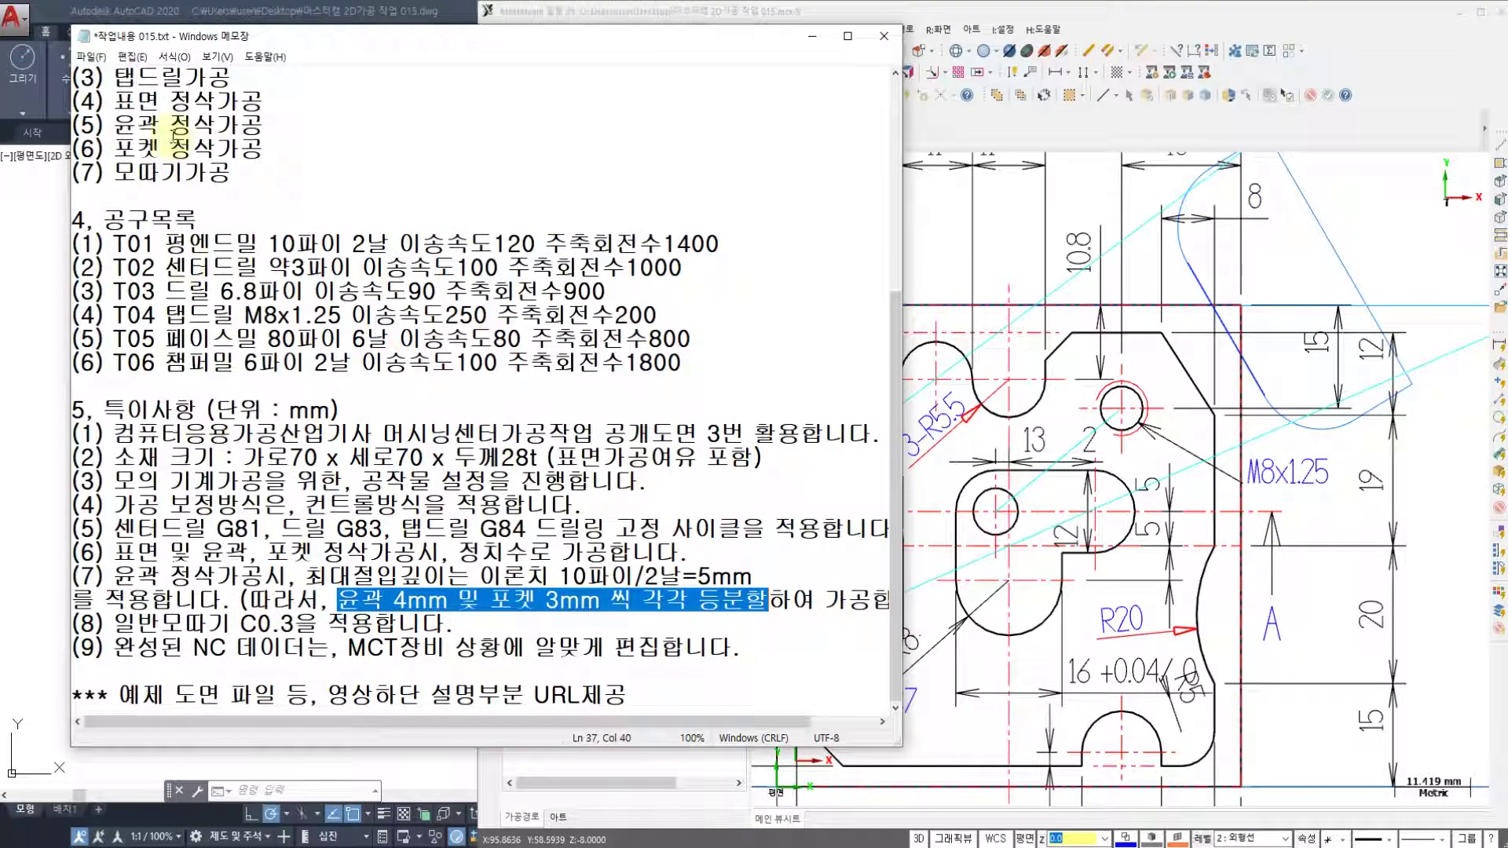
left_click_drag(115, 125, 267, 145)
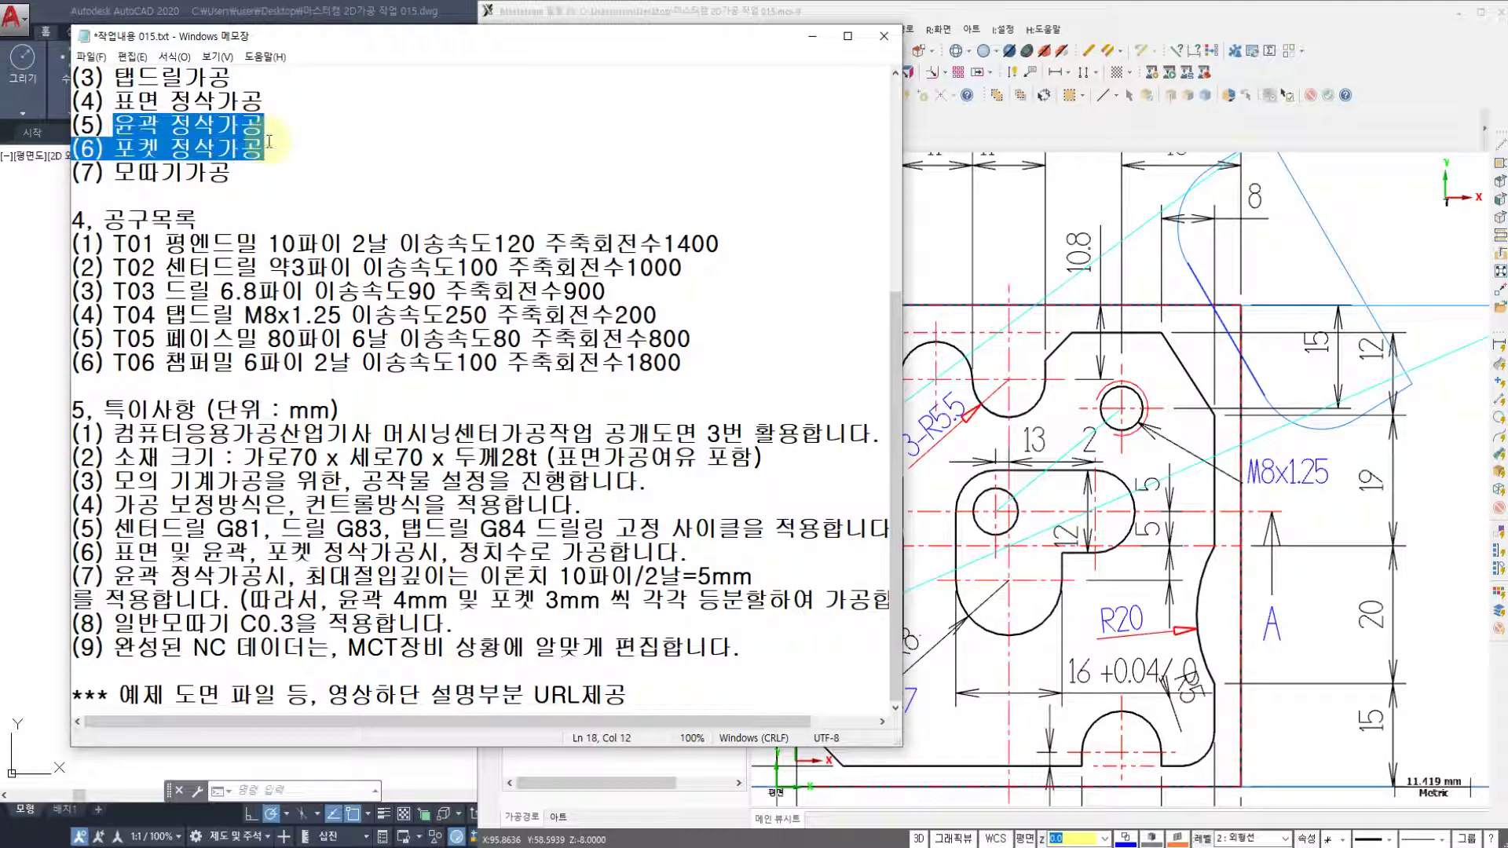
left_click(268, 141)
left_click_drag(770, 44, 661, 71)
left_click(961, 29)
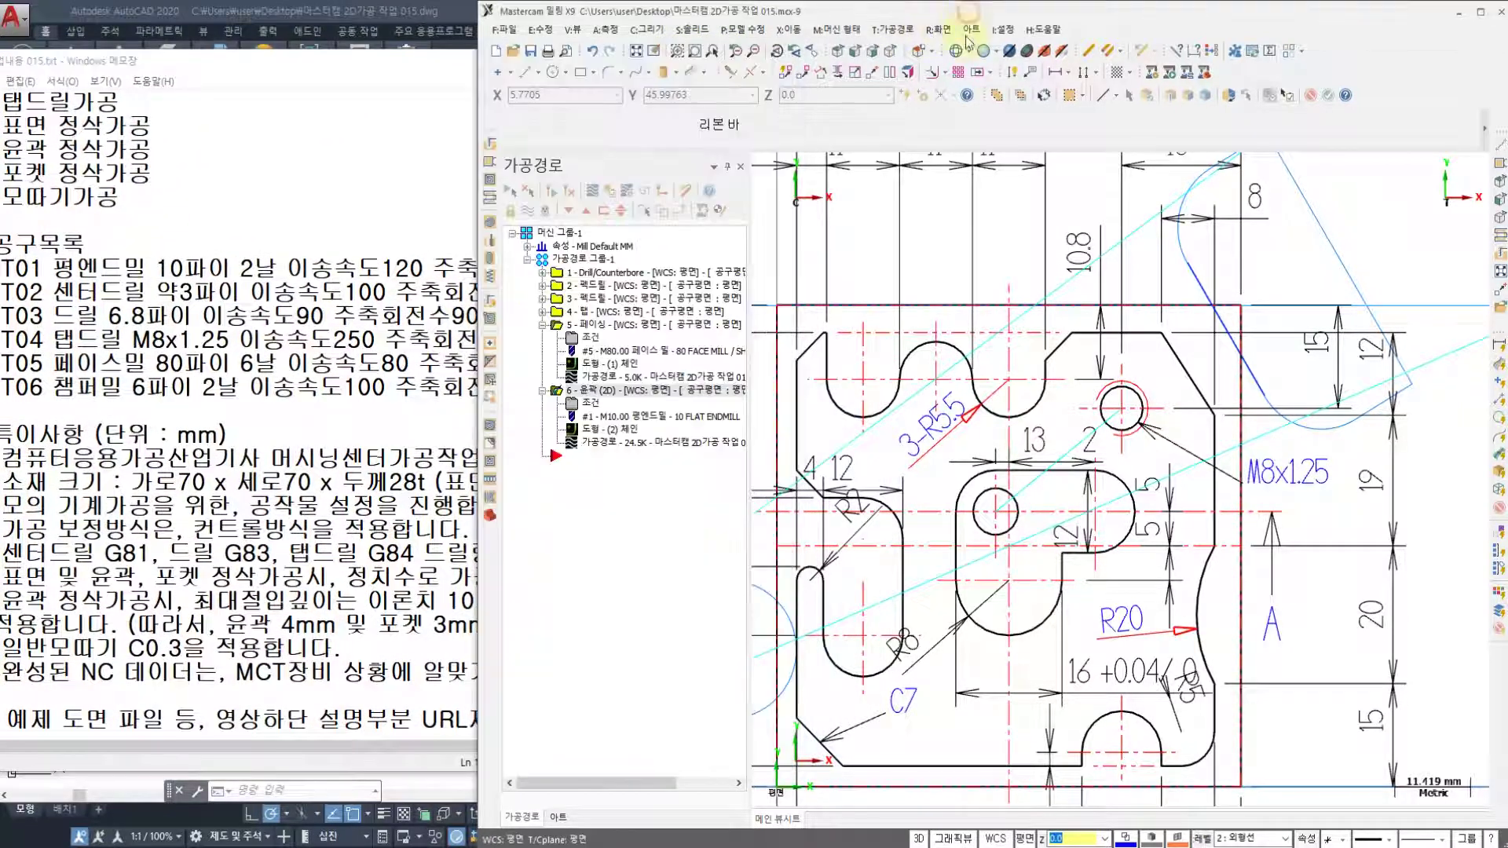
left_click(437, 788)
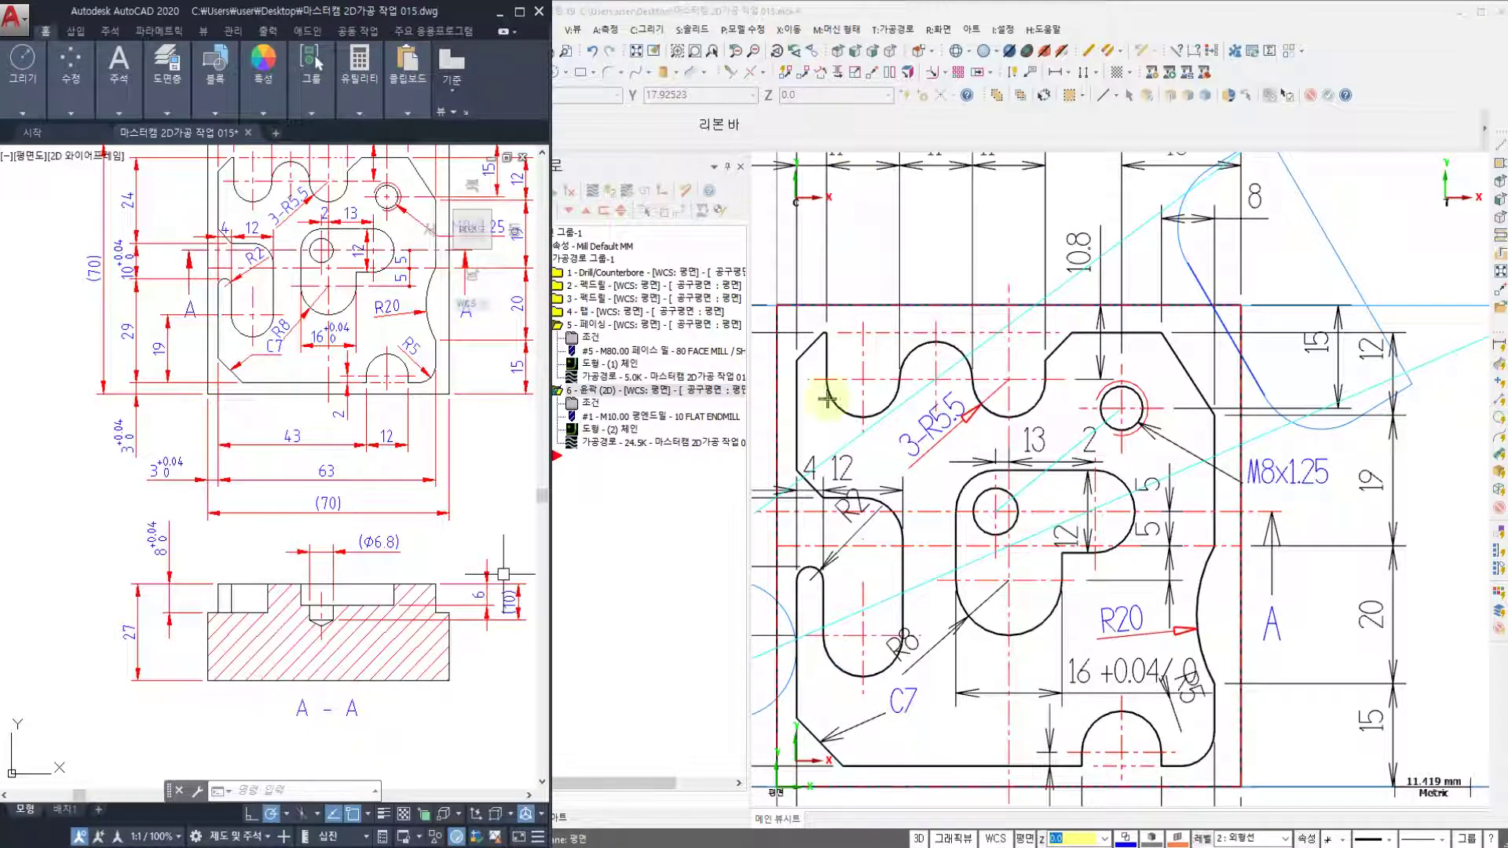
left_click(974, 847)
left_click(1133, 126)
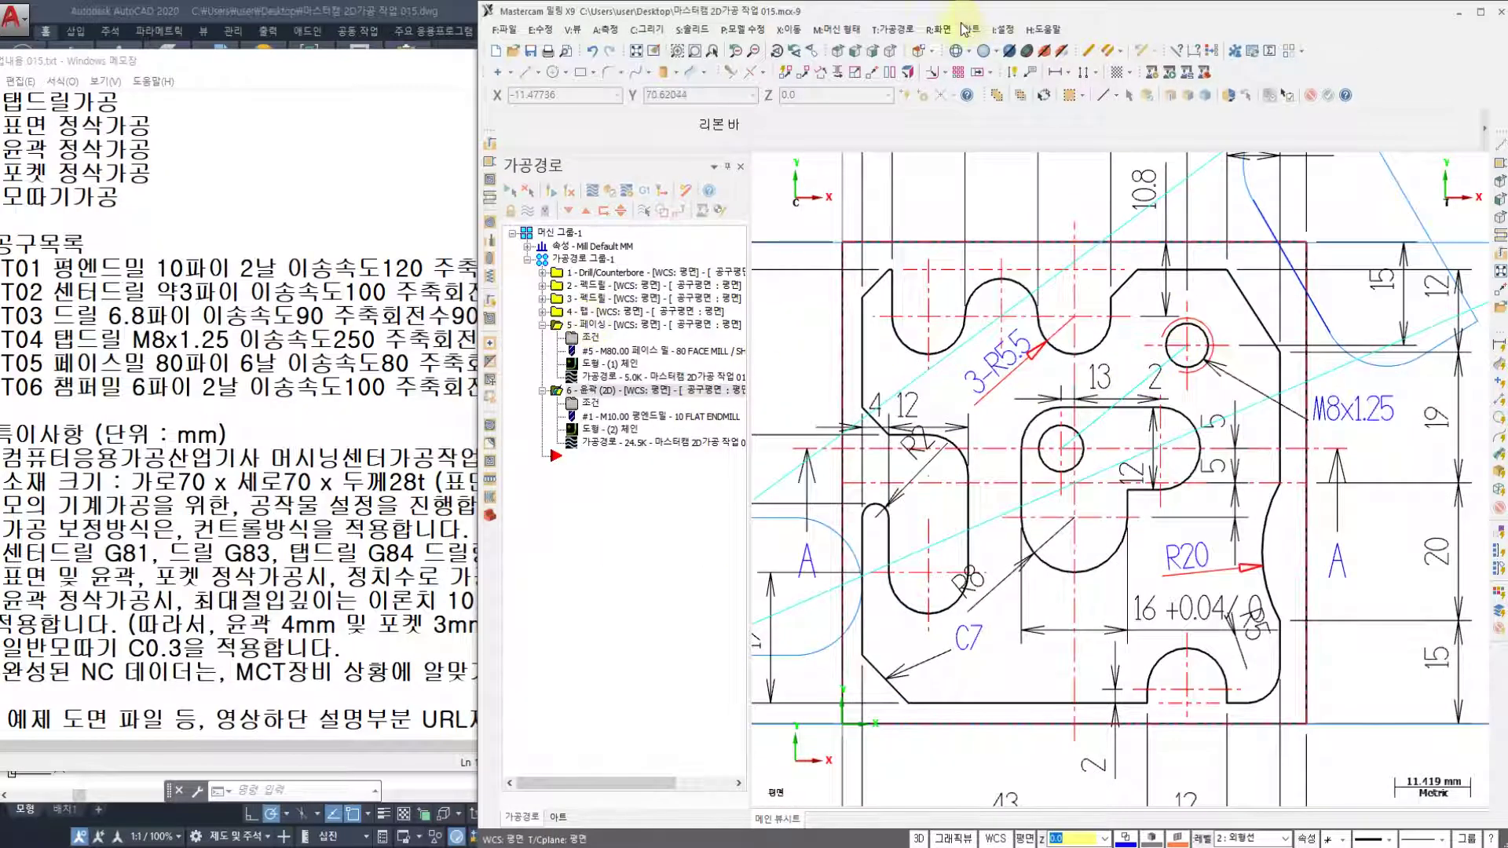
- Start a pocket toolpath using the closed outline of the central R8 pocket as its chain
left_click(896, 30)
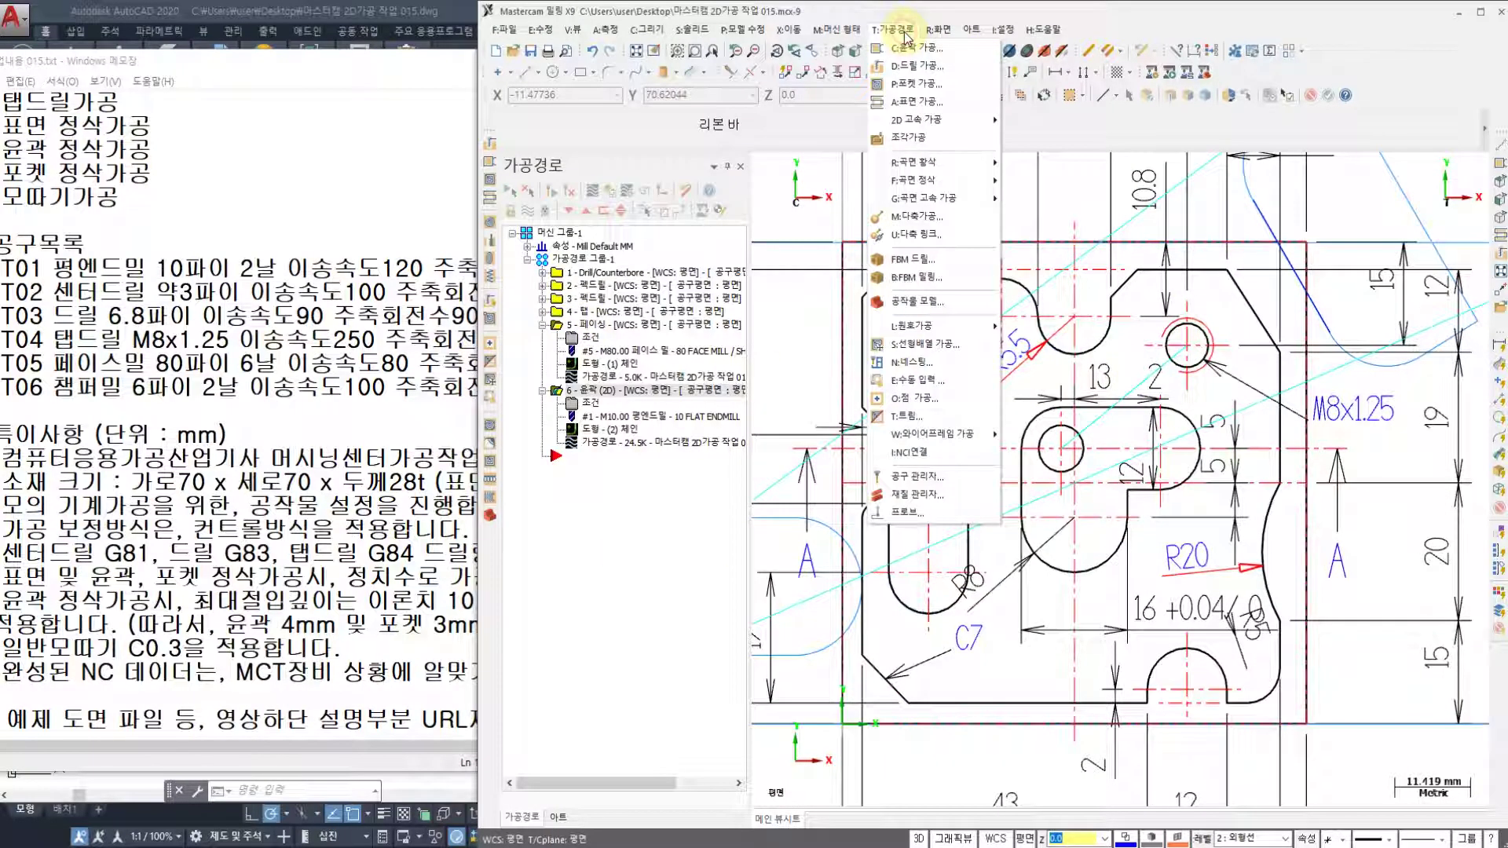
left_click(916, 84)
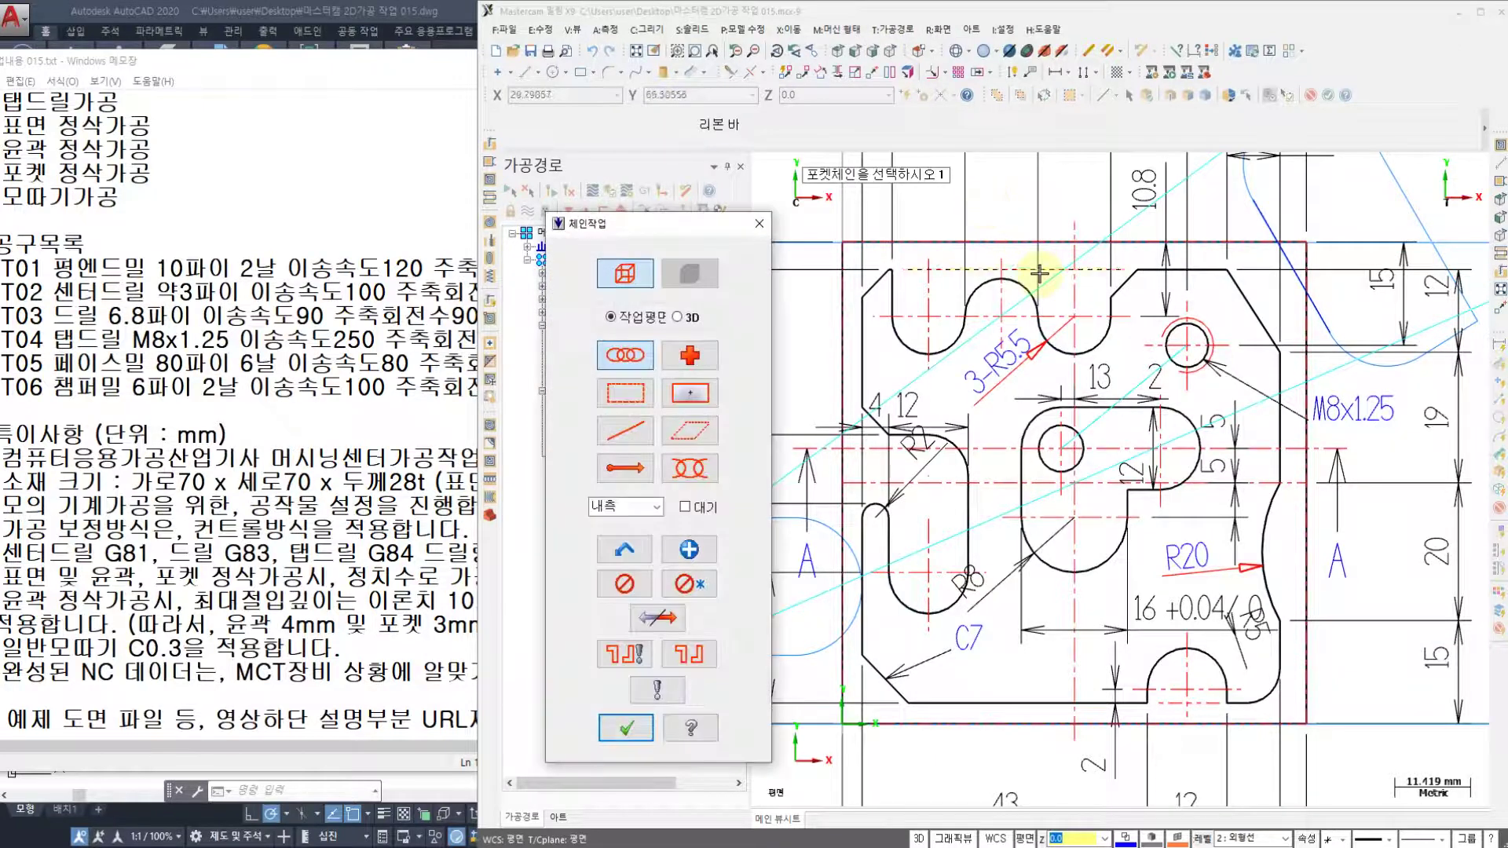
scroll(1077, 444, "up", 2)
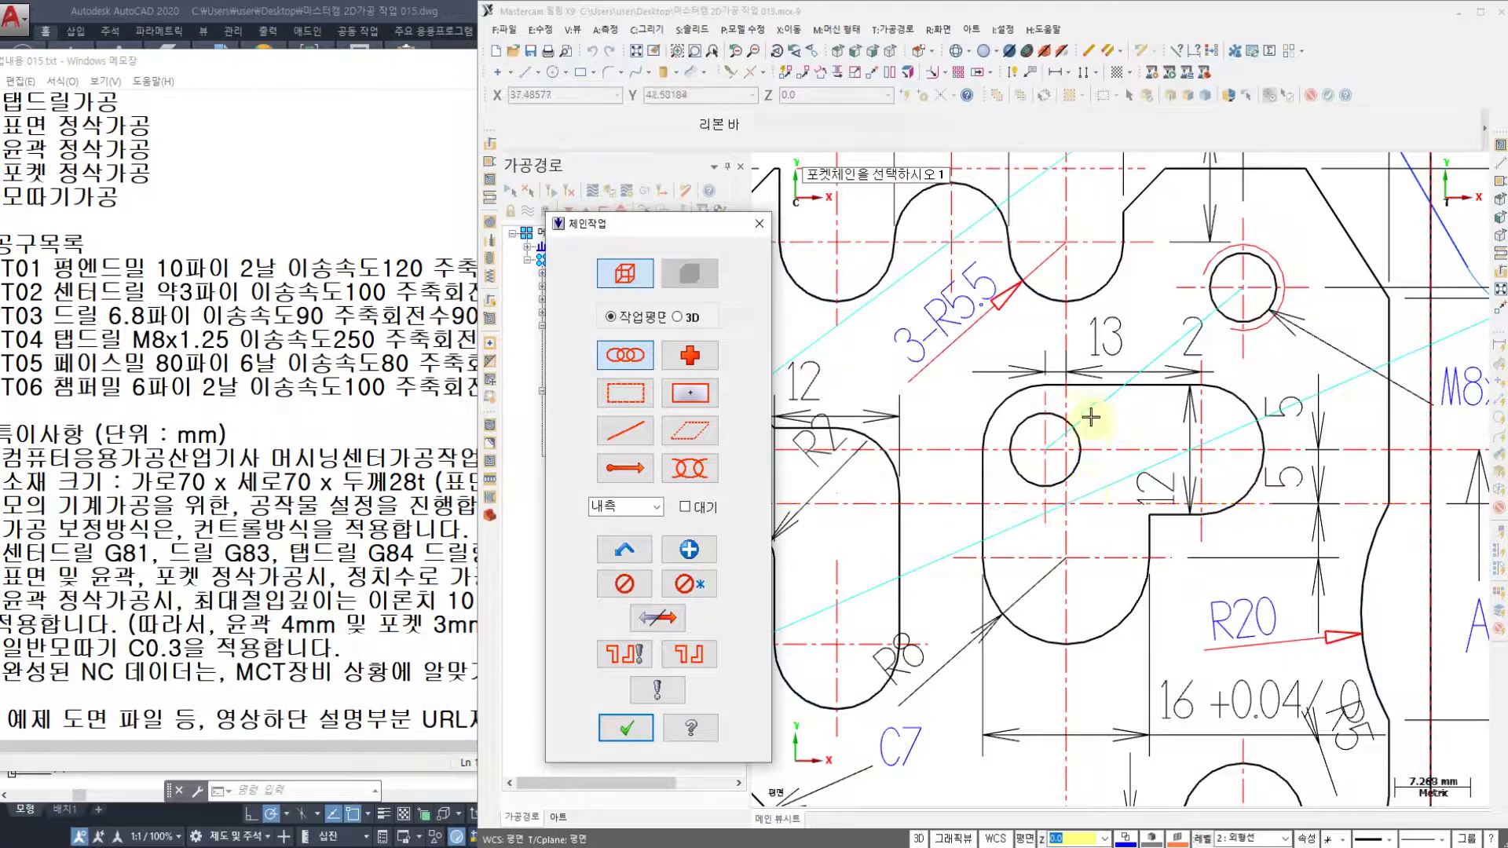
left_click(1072, 386)
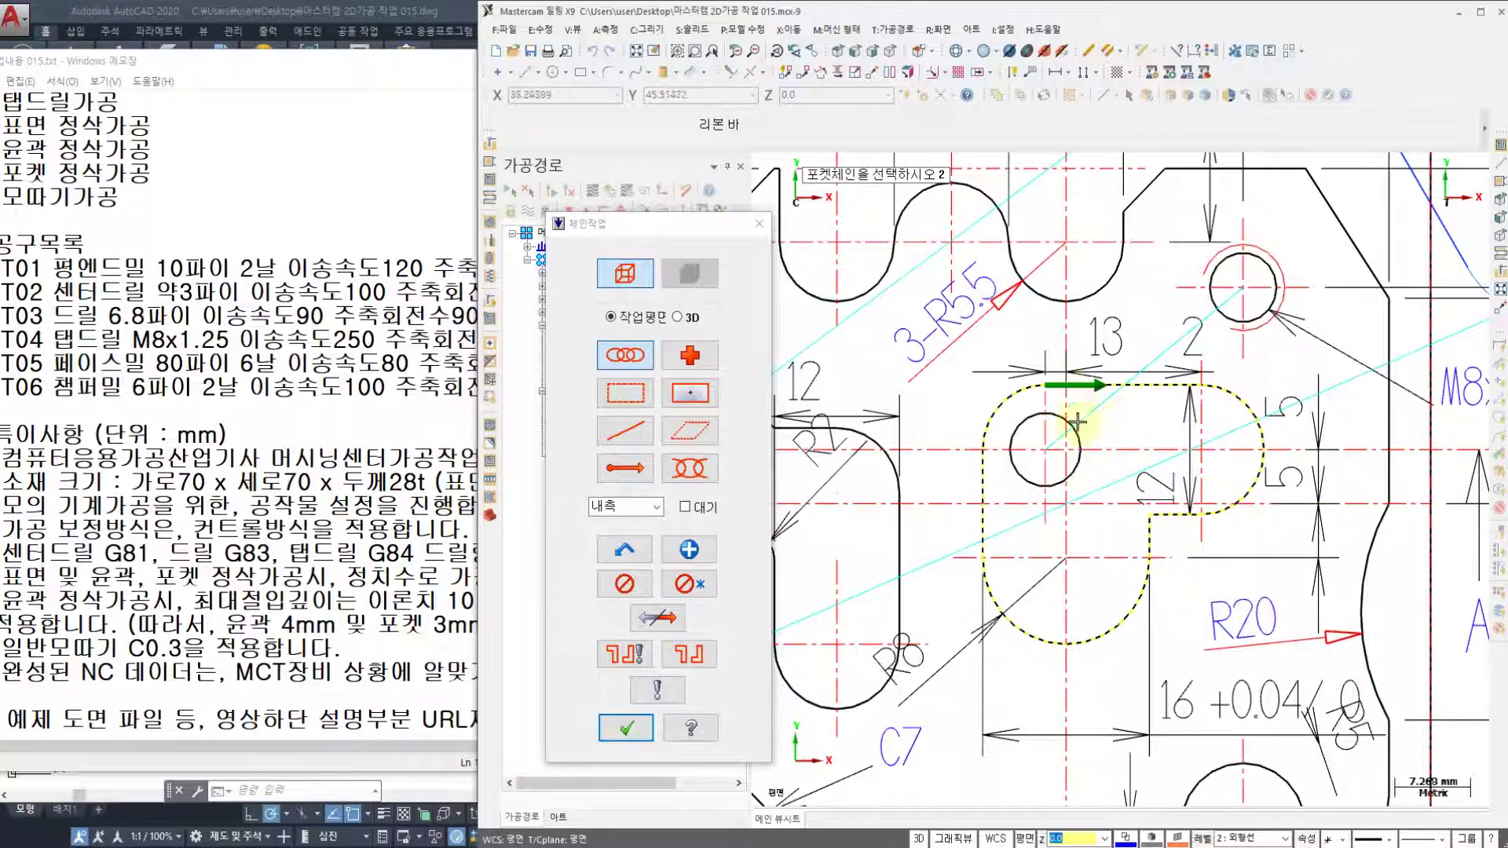
left_click(627, 729)
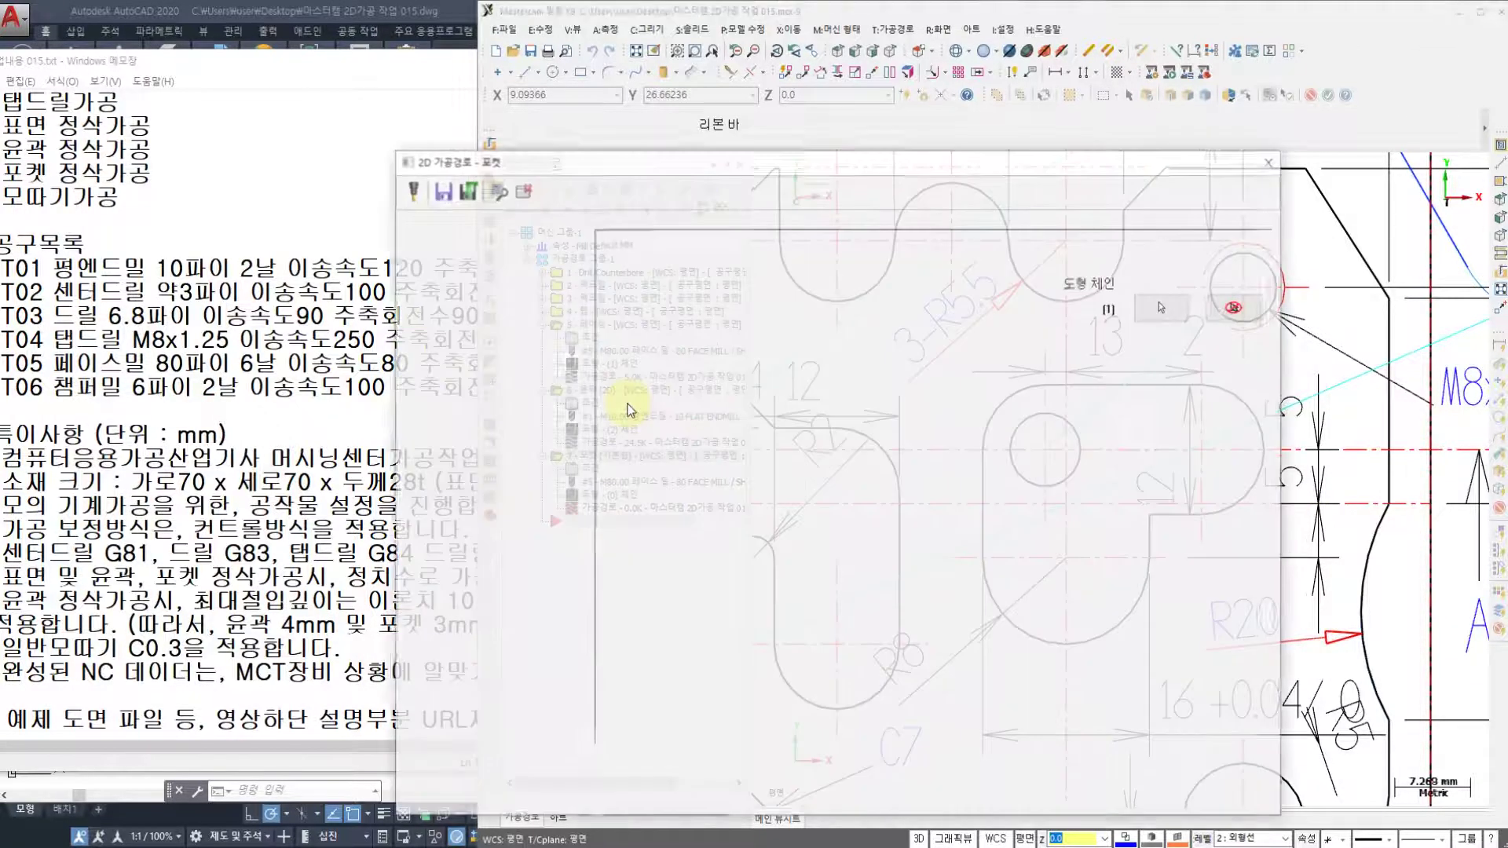
- Select the 10 Flat Endmill for the pocket operation and set the wall stock allowance to 0
left_click(454, 256)
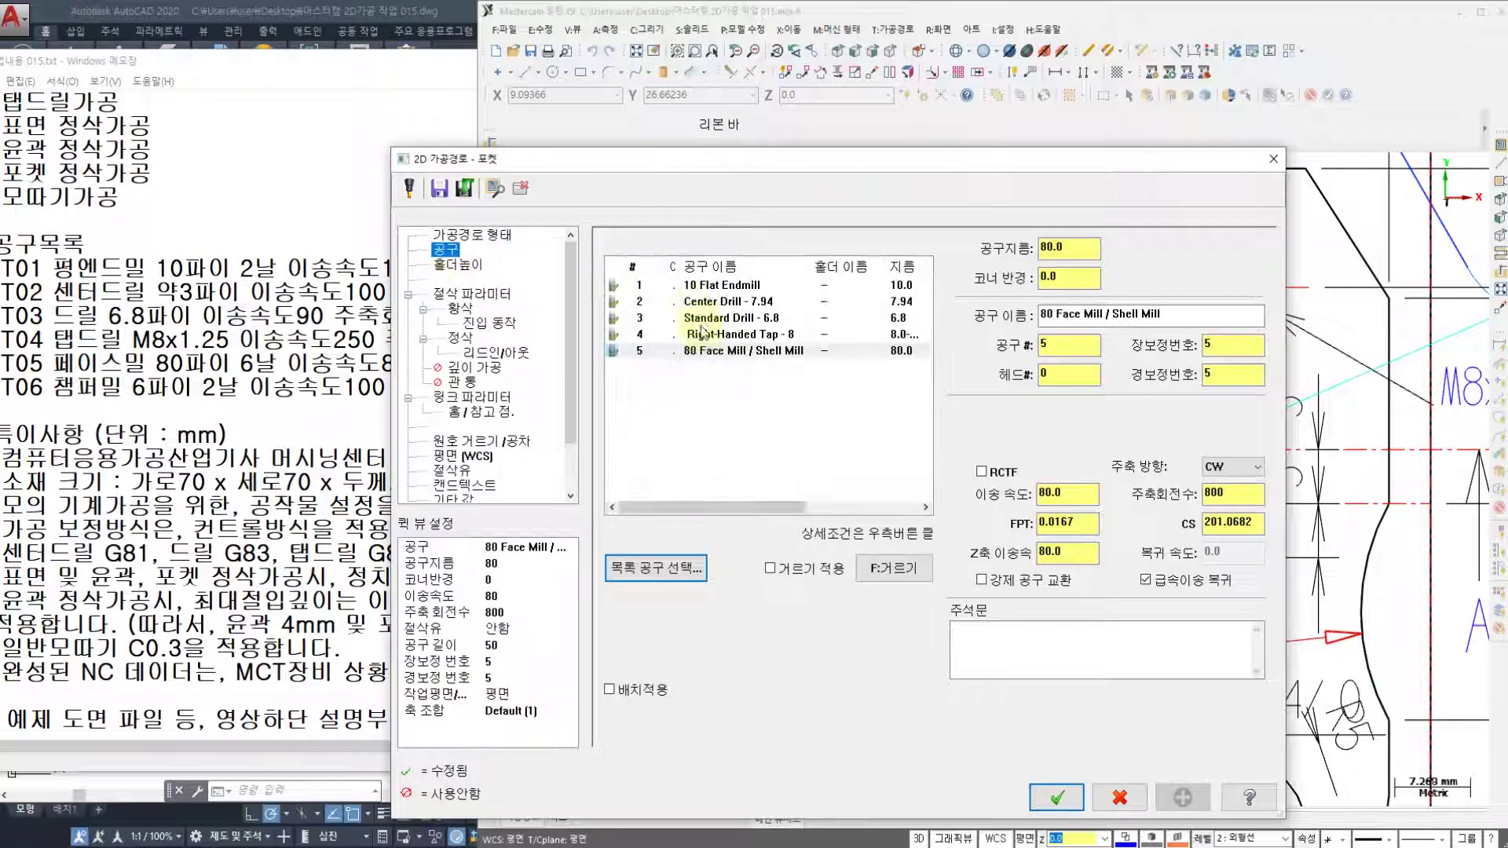
left_click(724, 287)
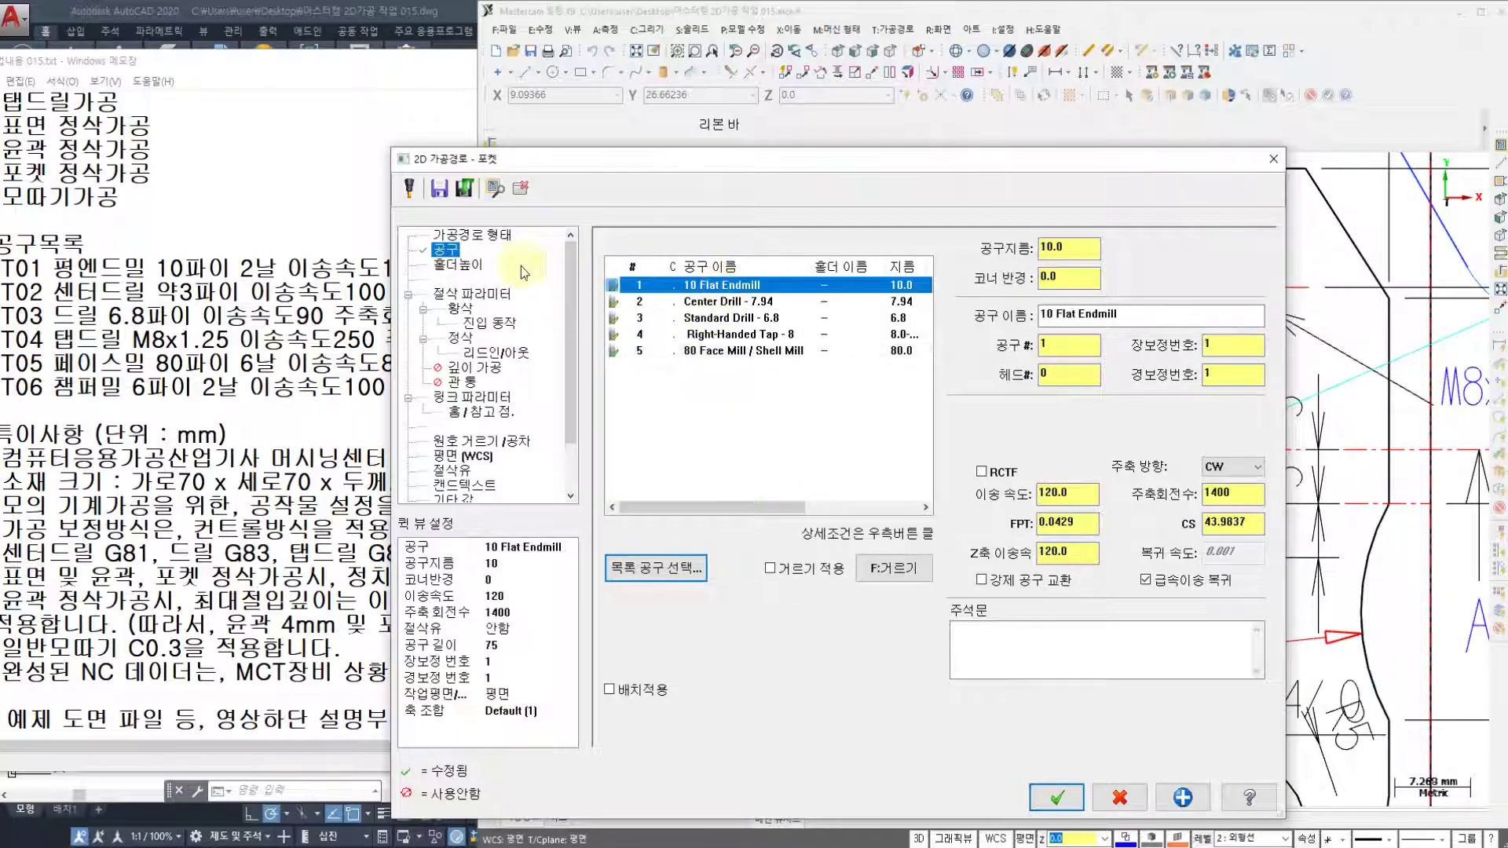
left_click(467, 295)
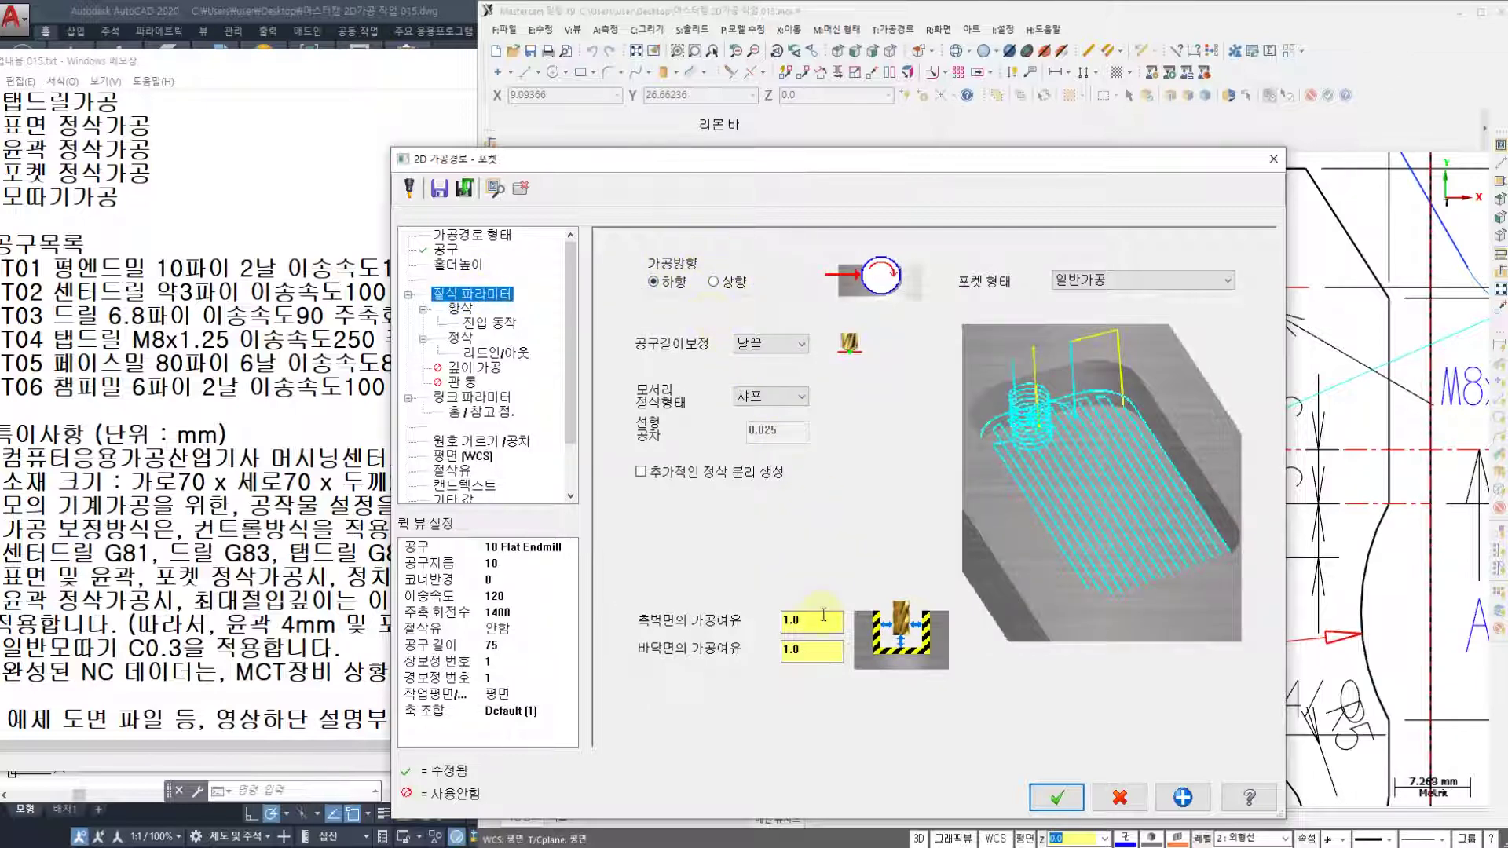
type("0")
key("Tab")
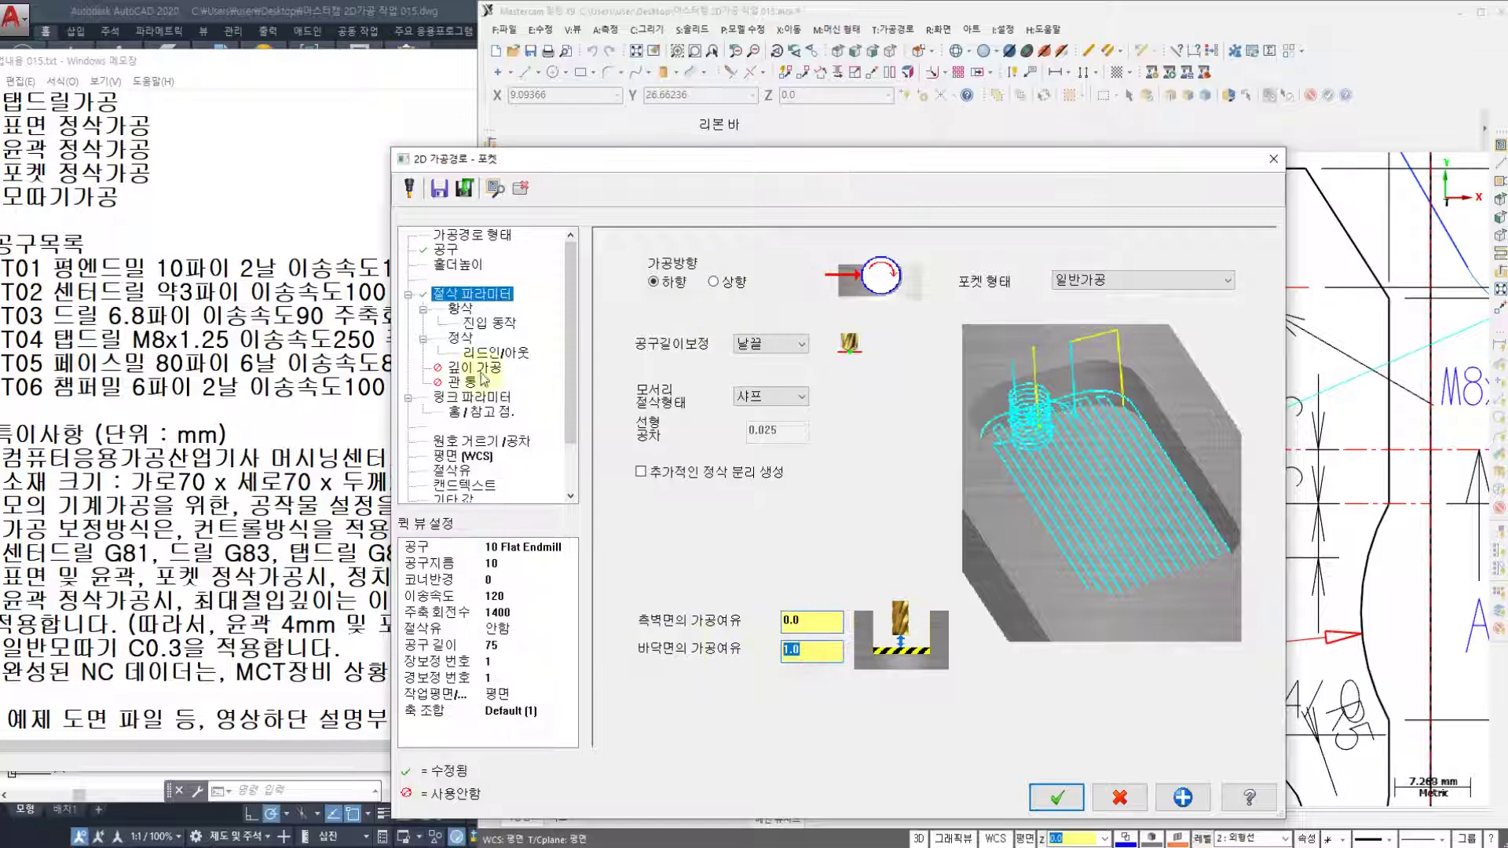
- Set the pocket roughing to constant overlap spiral cutting without an entry motion, and turn off the finishing pass
left_click(466, 312)
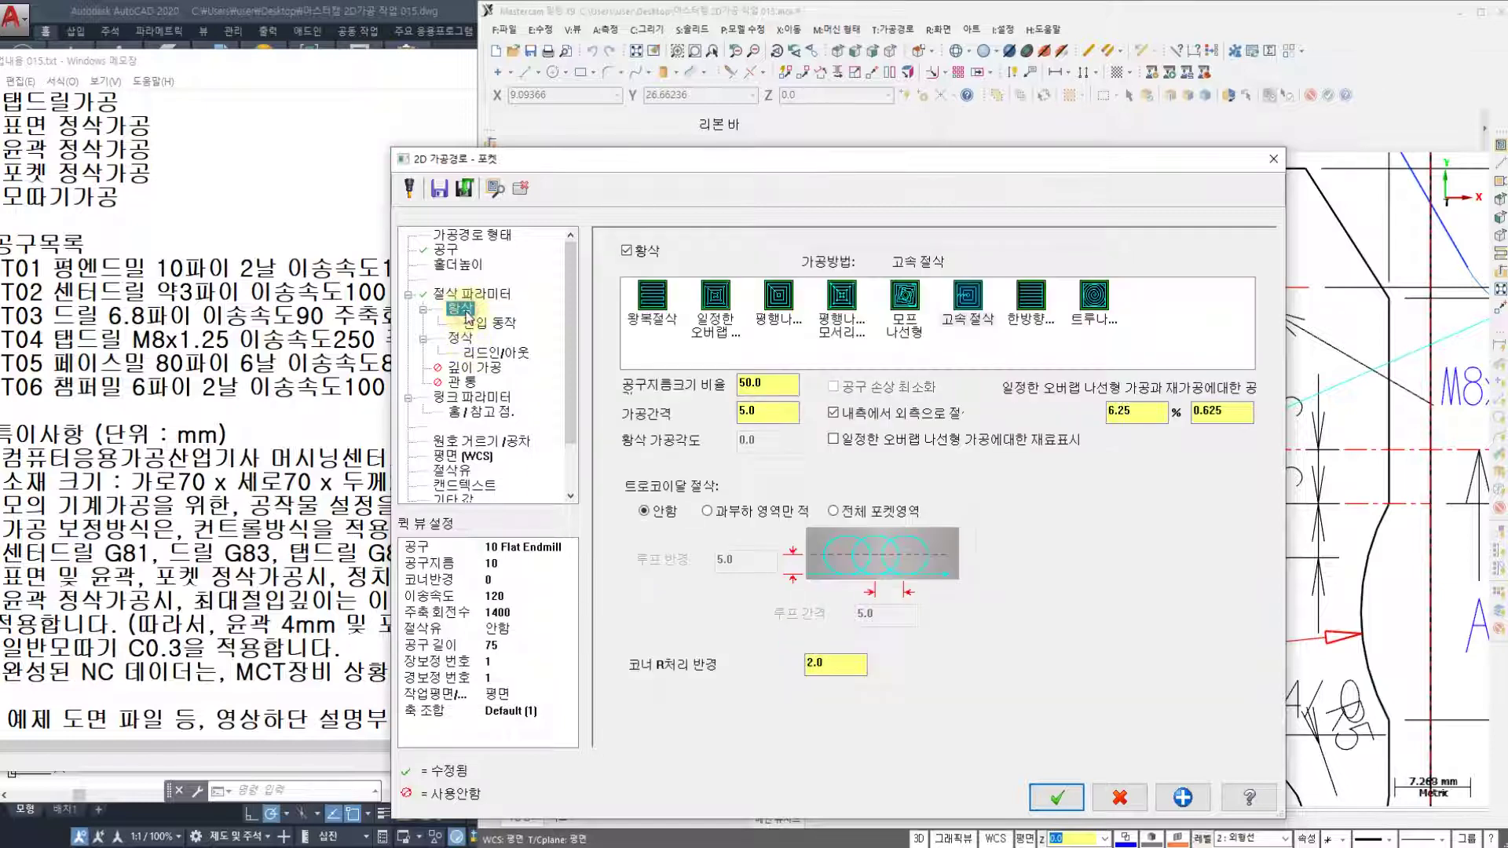
left_click(711, 294)
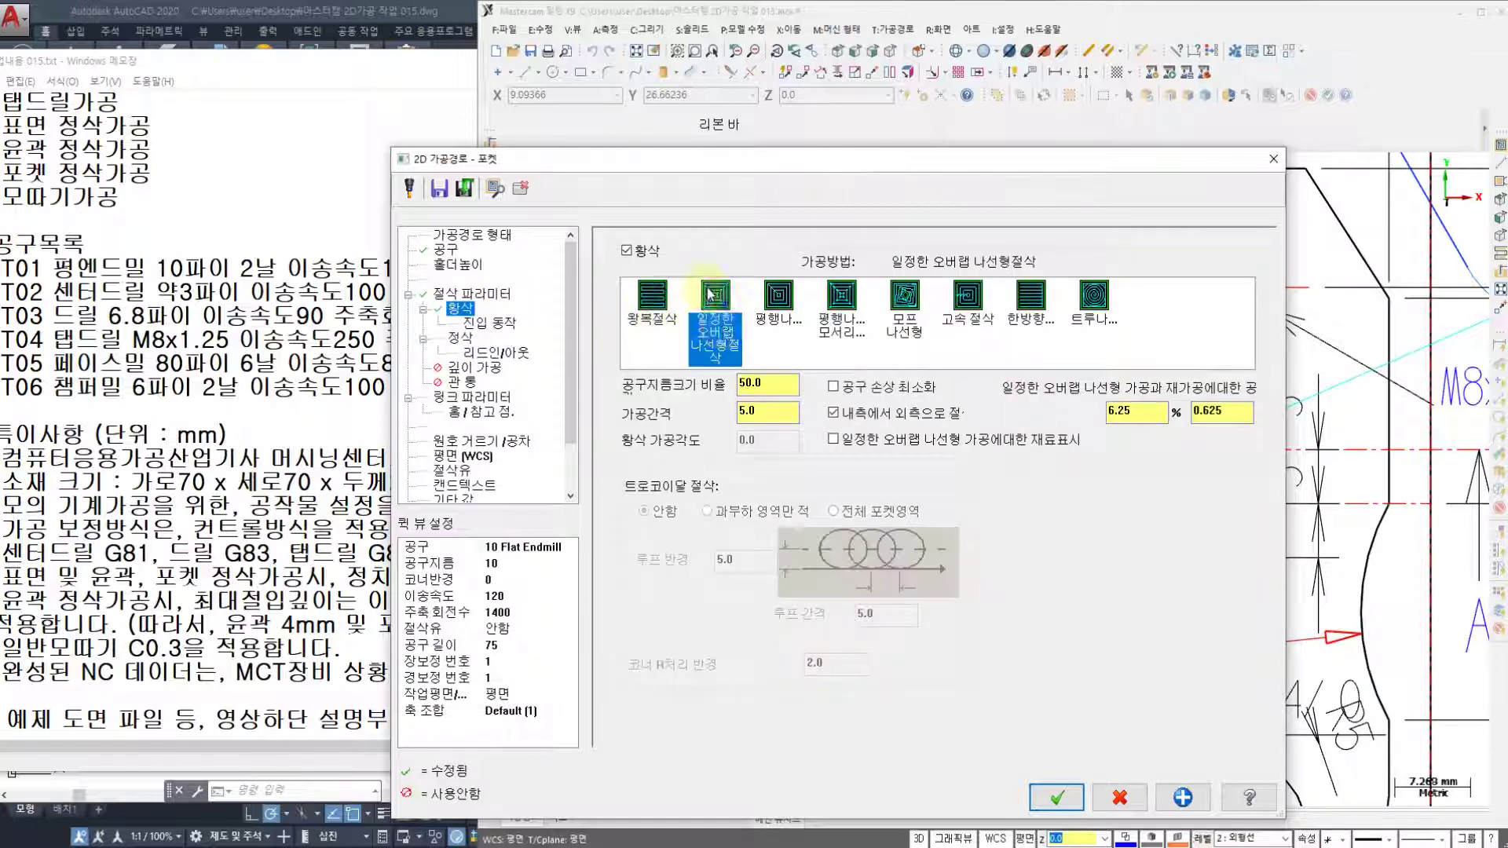
left_click(504, 325)
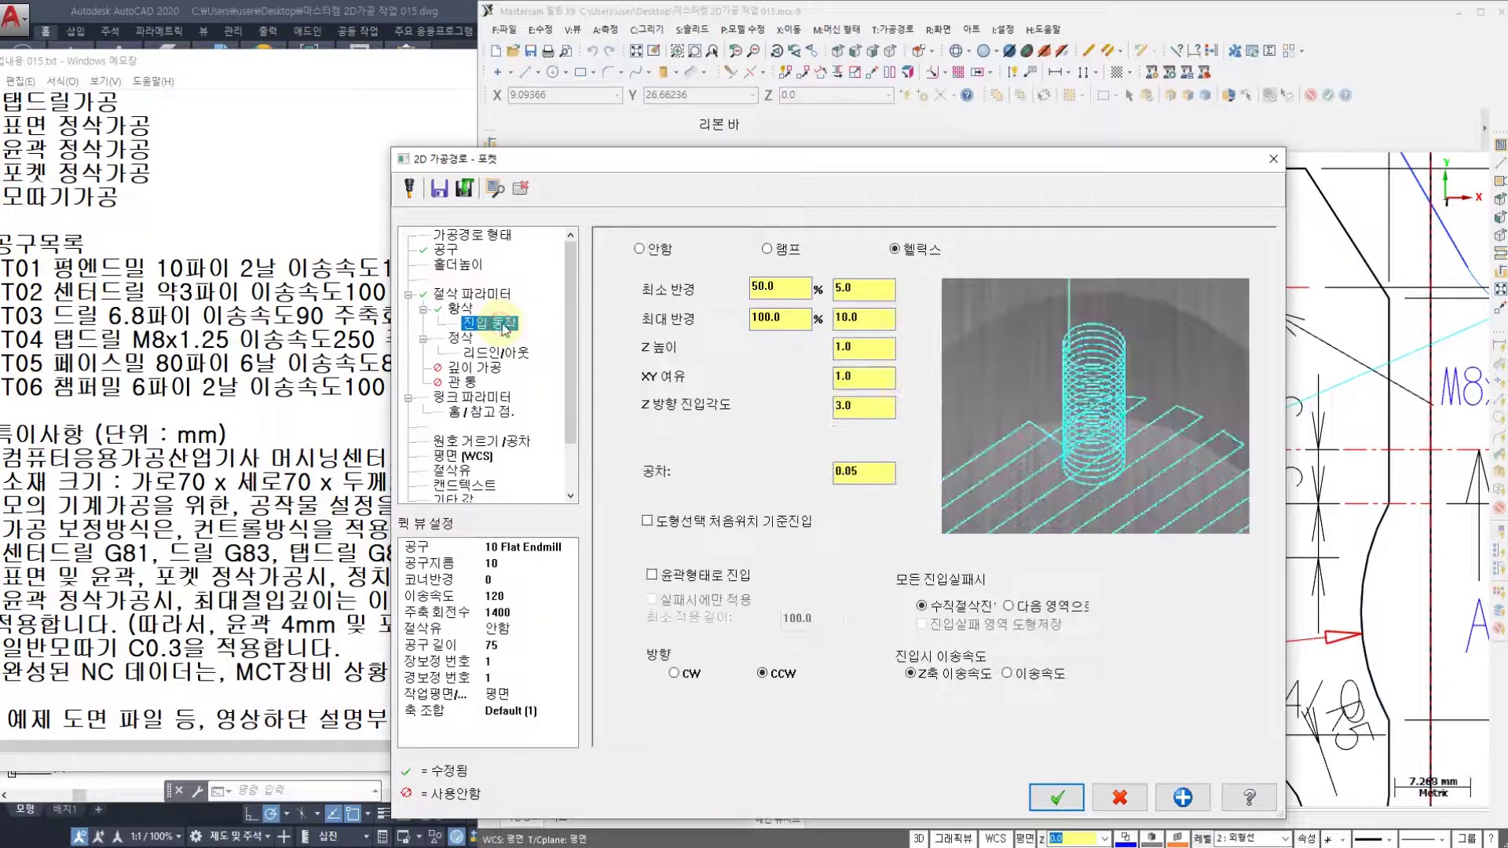
left_click(638, 249)
left_click_drag(670, 176, 303, 99)
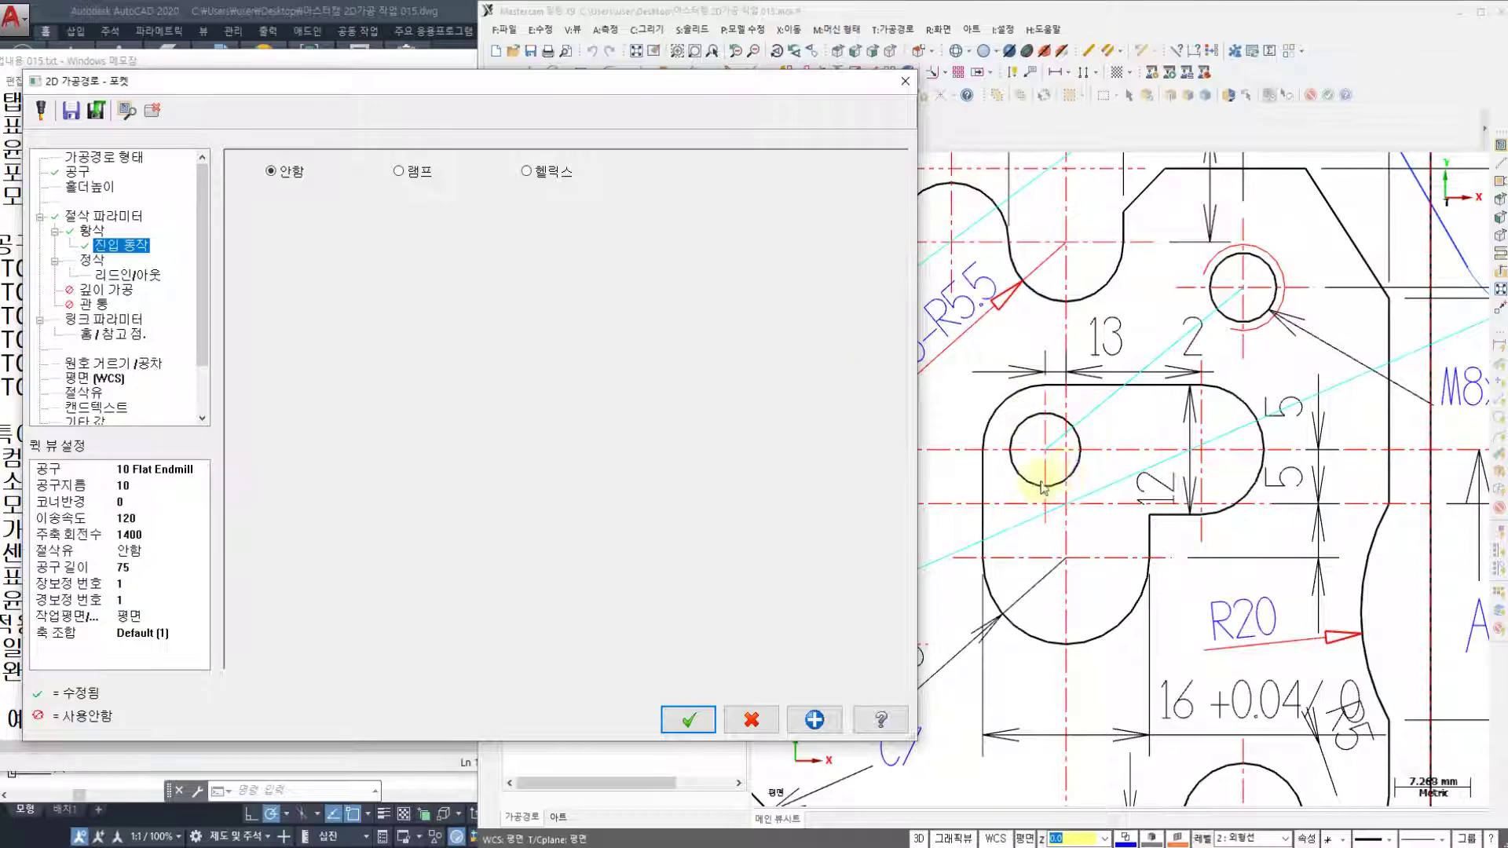
left_click(98, 262)
left_click(252, 170)
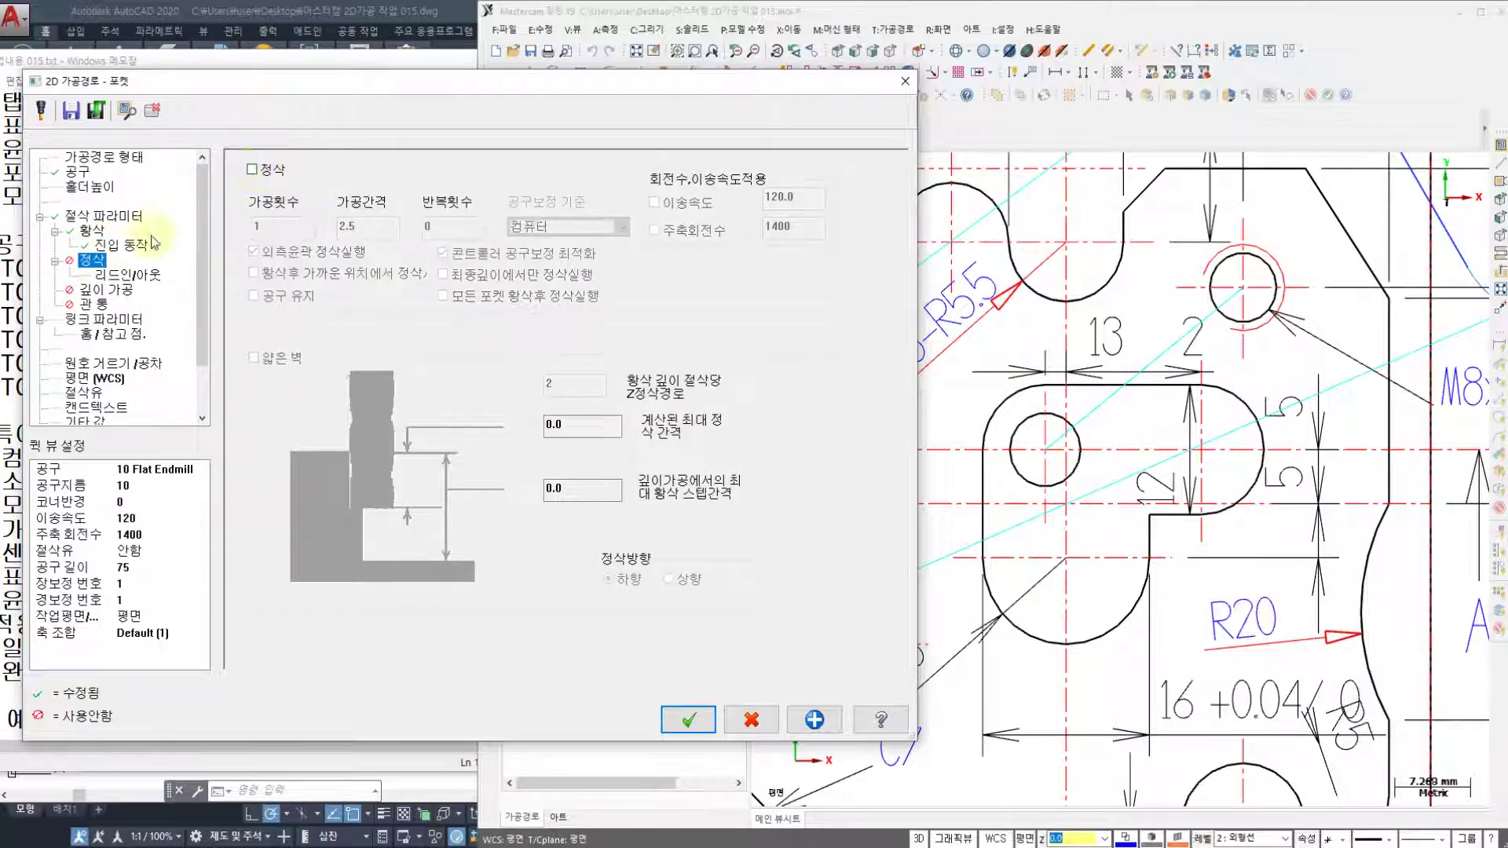
- Enable the 50 mm clearance height and set absolute linking values of 0 for top of stock and -6 for depth
left_click(125, 275)
left_click(106, 290)
left_click(98, 322)
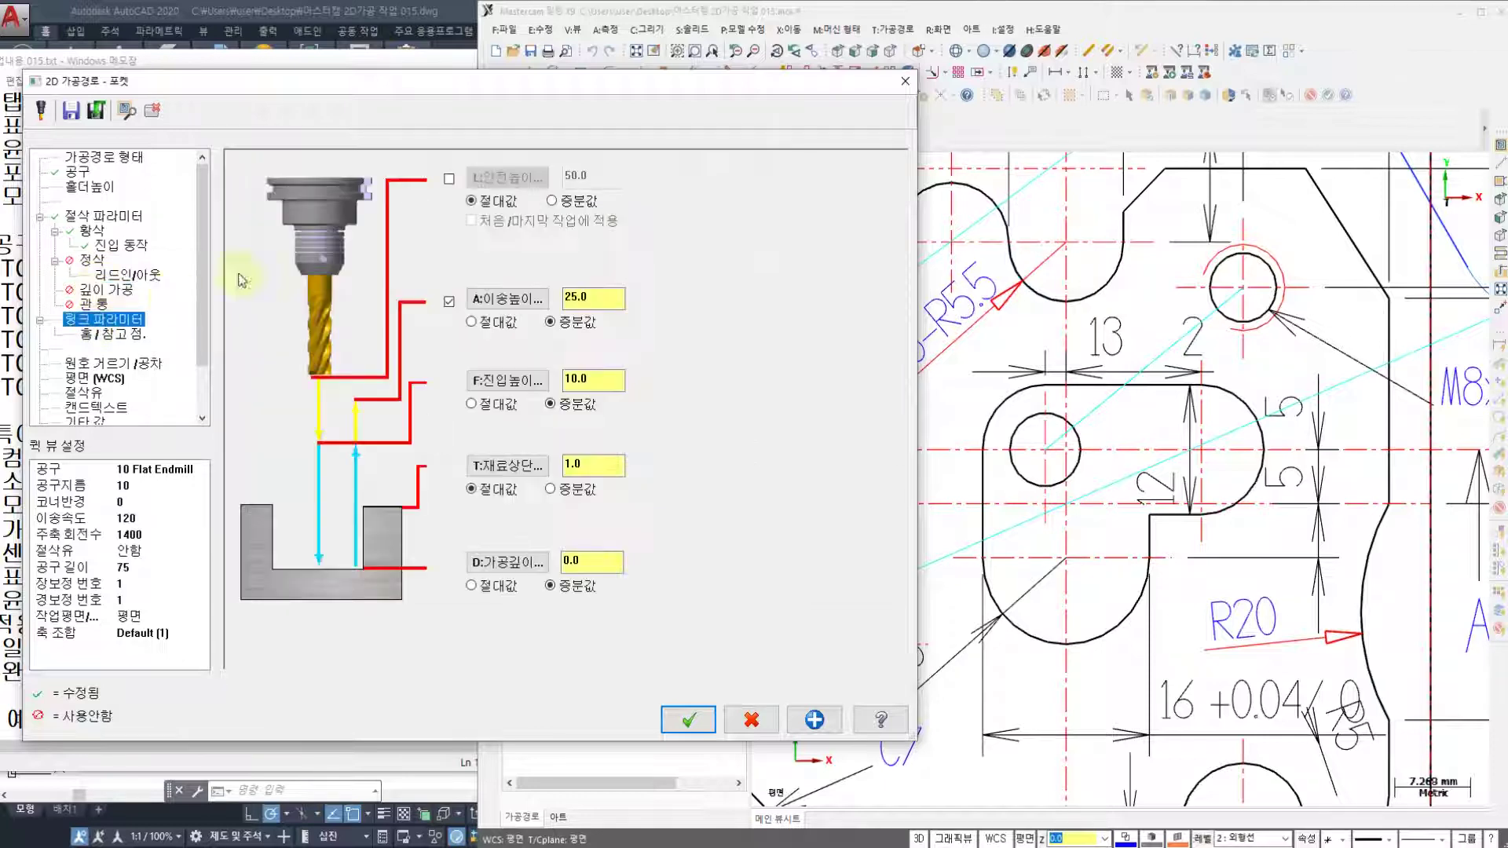
left_click(451, 176)
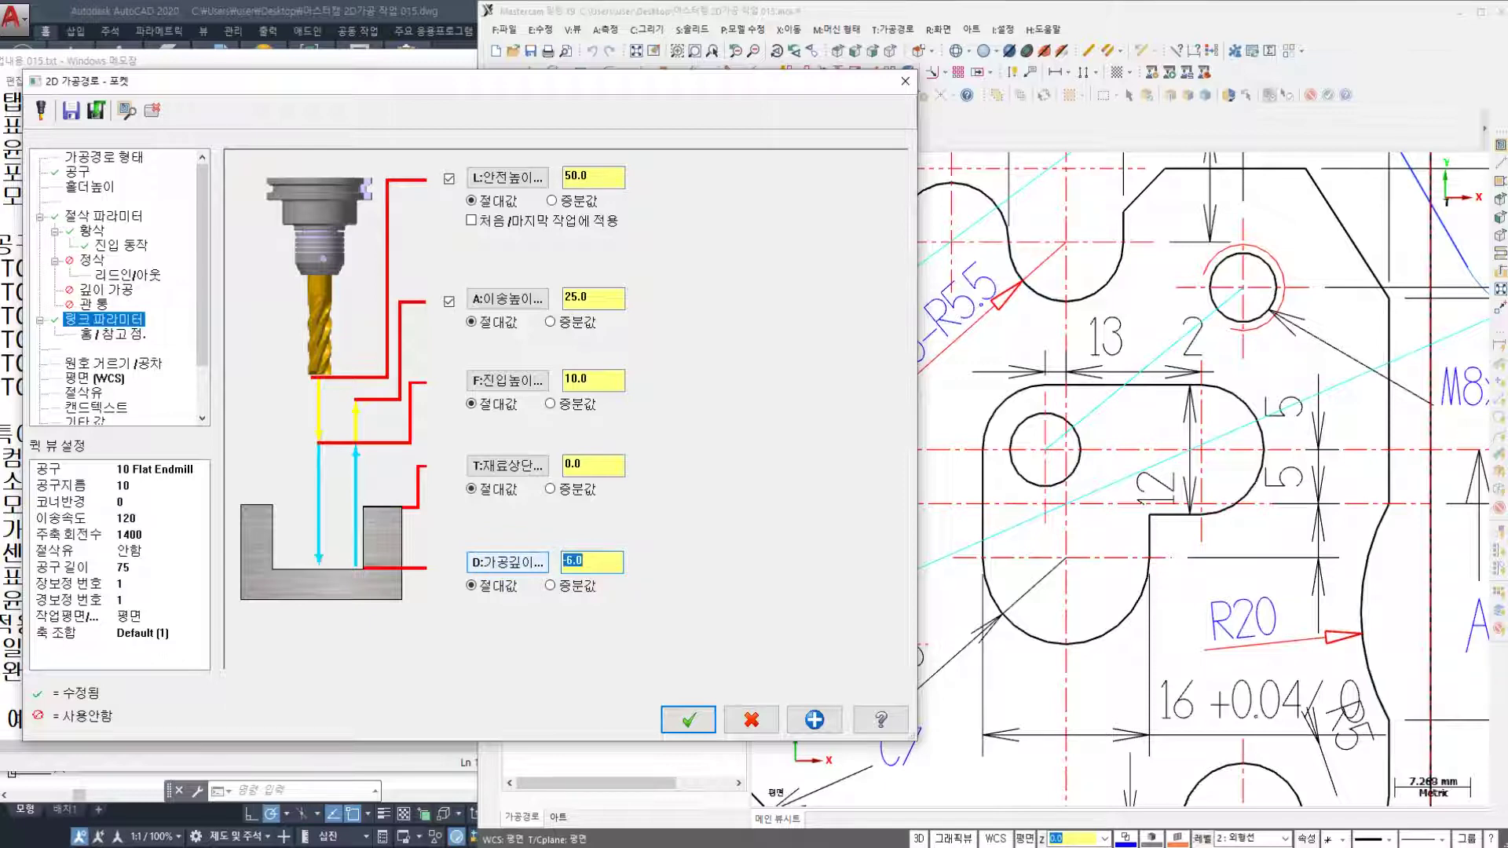
- Enable depth cuts for the pocket, adjust the maximum rough step and turn on keeping the tool down
left_click(116, 291)
left_click(273, 180)
left_click(450, 215)
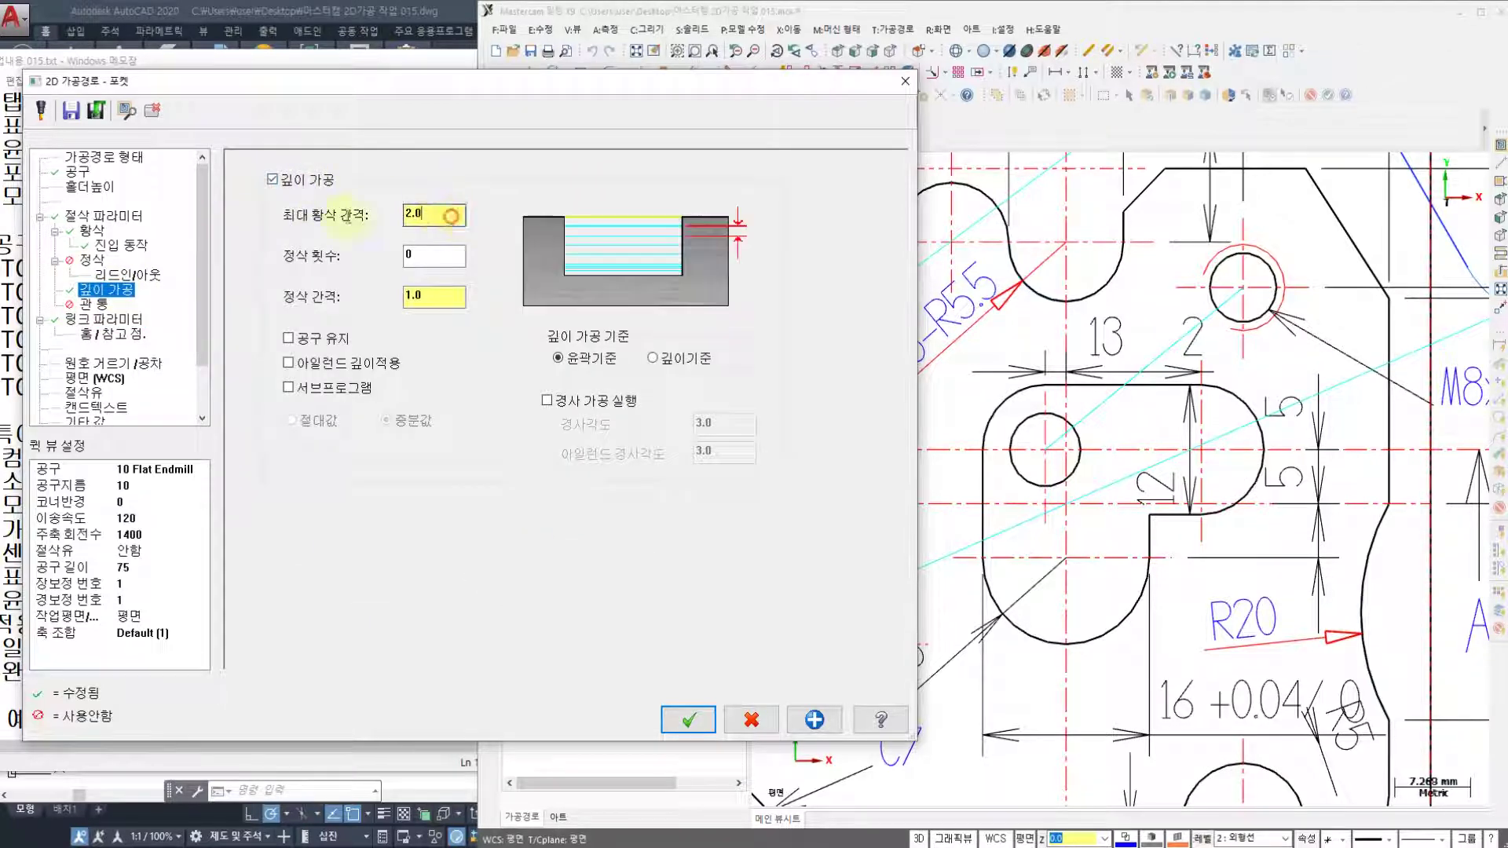
left_click(289, 339)
- Switch Flood coolant on for the pocket operation and generate its toolpath
left_click(85, 392)
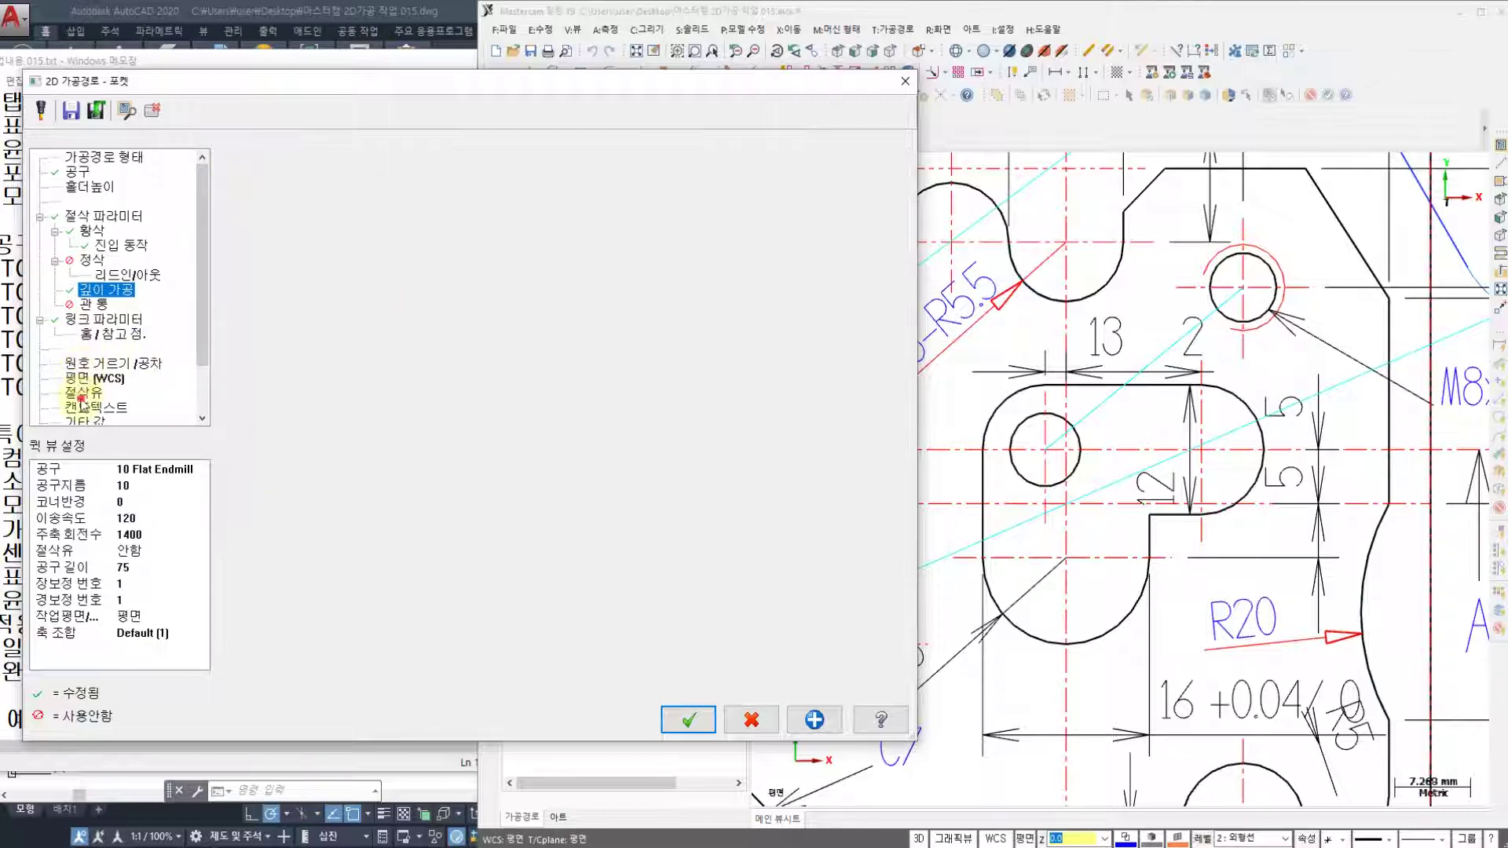
left_click(581, 272)
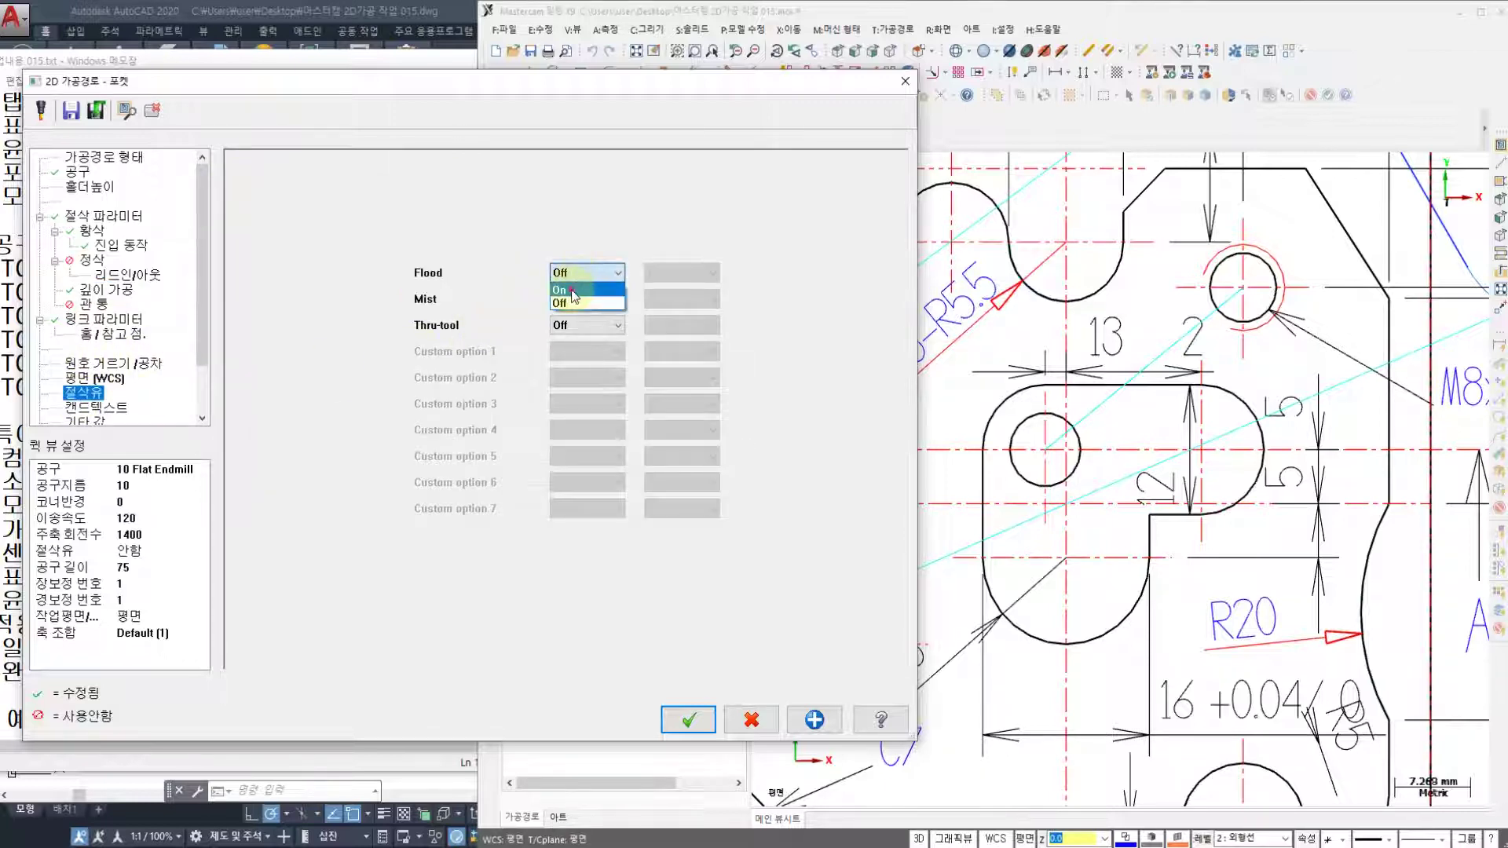
left_click(582, 300)
left_click(687, 720)
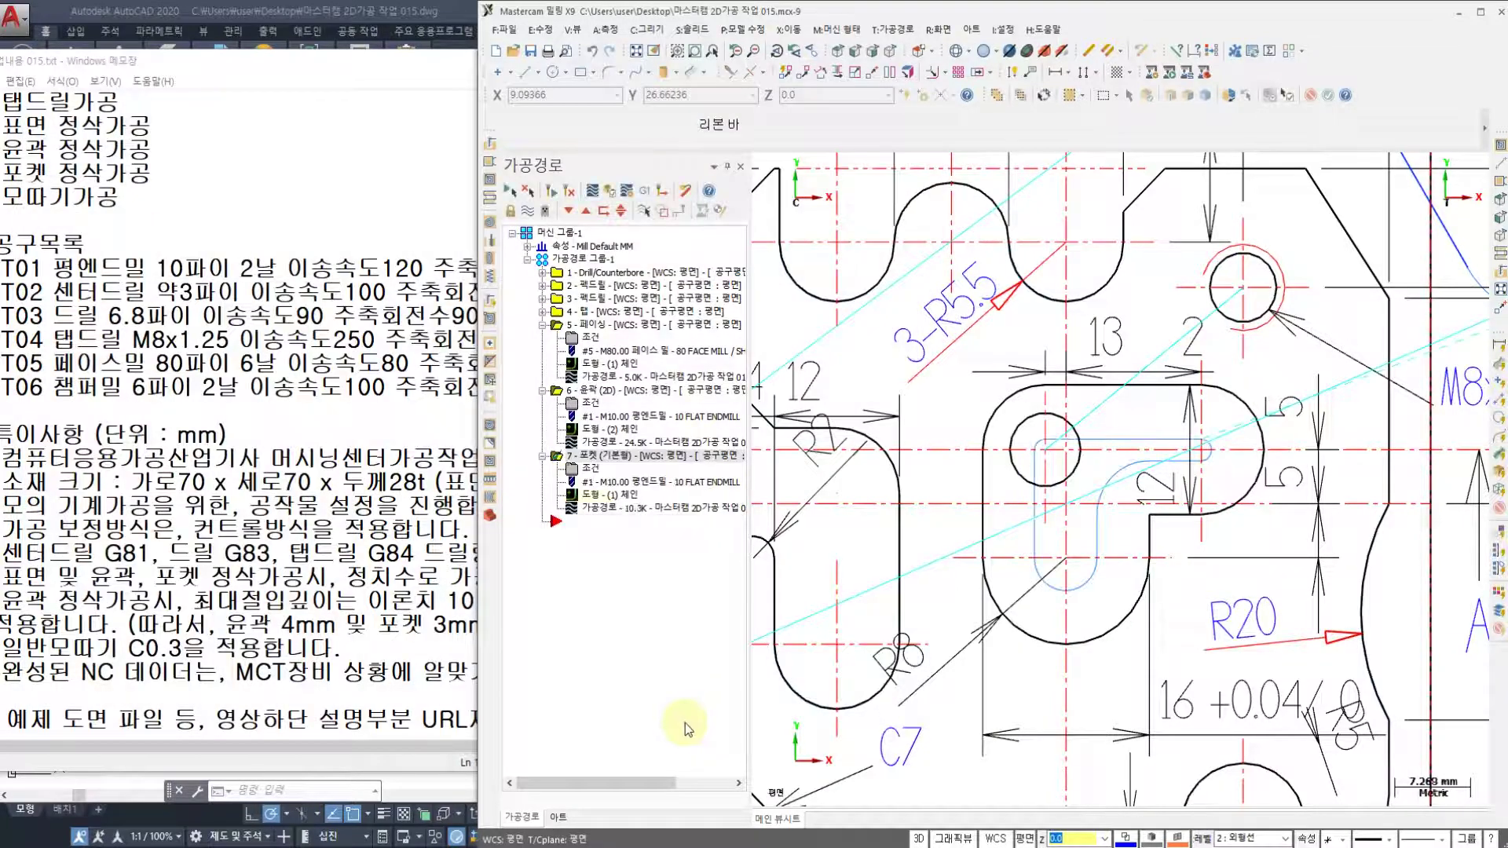
- Backplot the new pocket toolpath to check where the end mill enters and how it clears the pocket
left_click(594, 514)
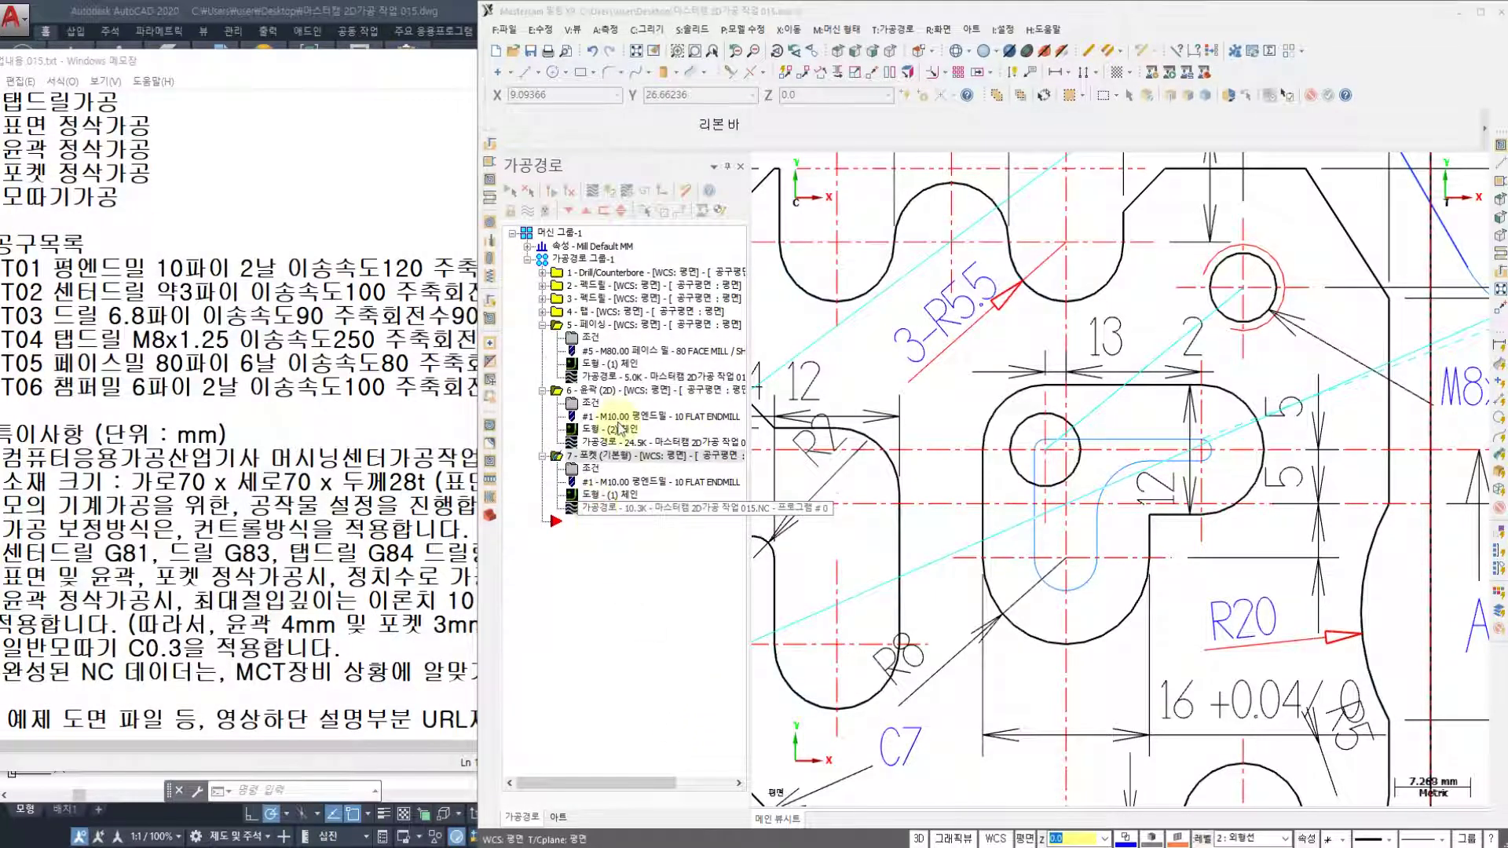
left_click(760, 166)
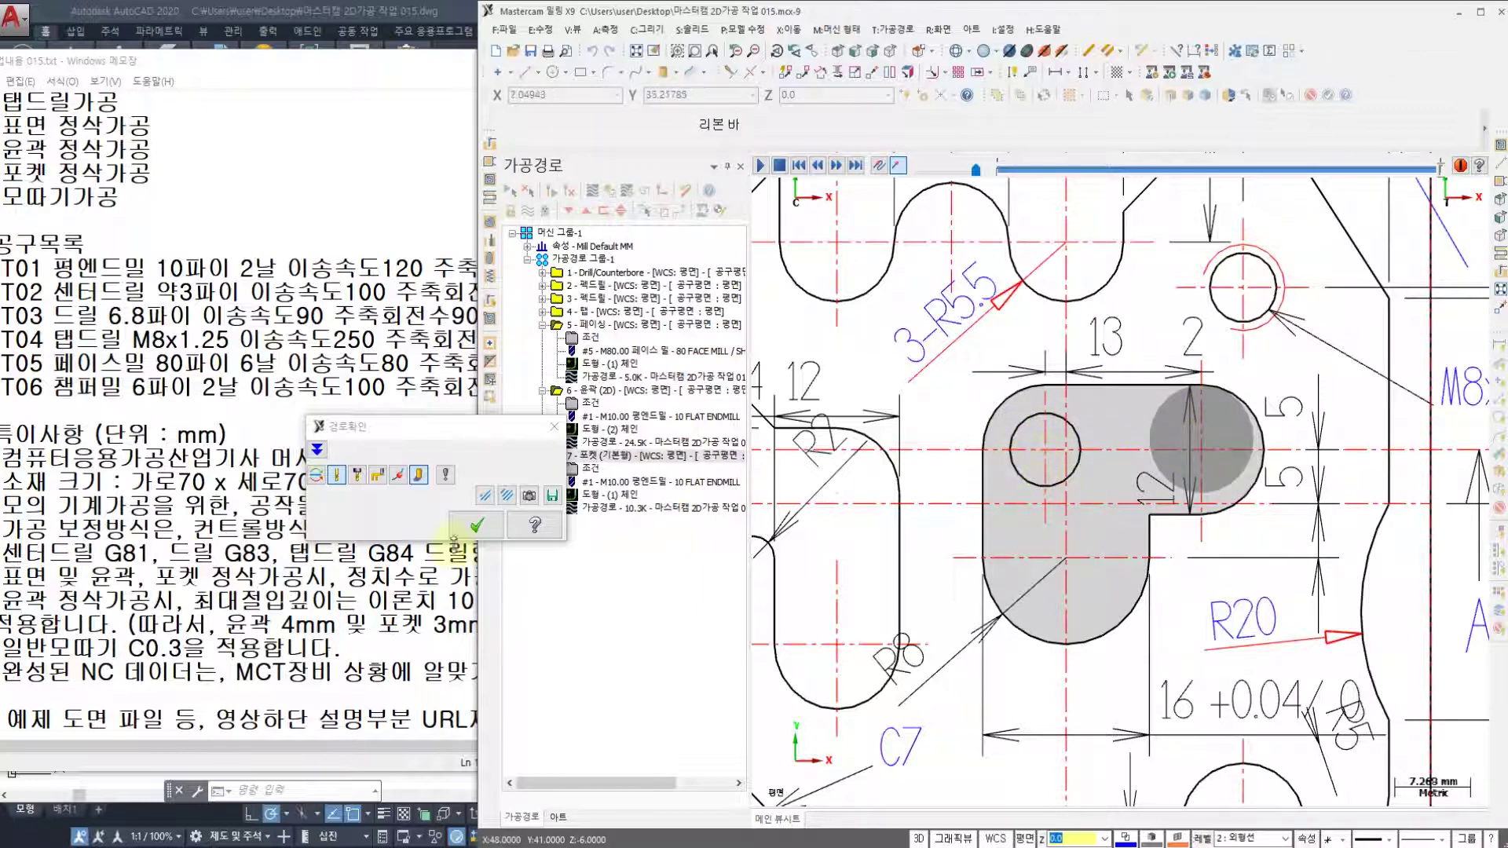
left_click(477, 526)
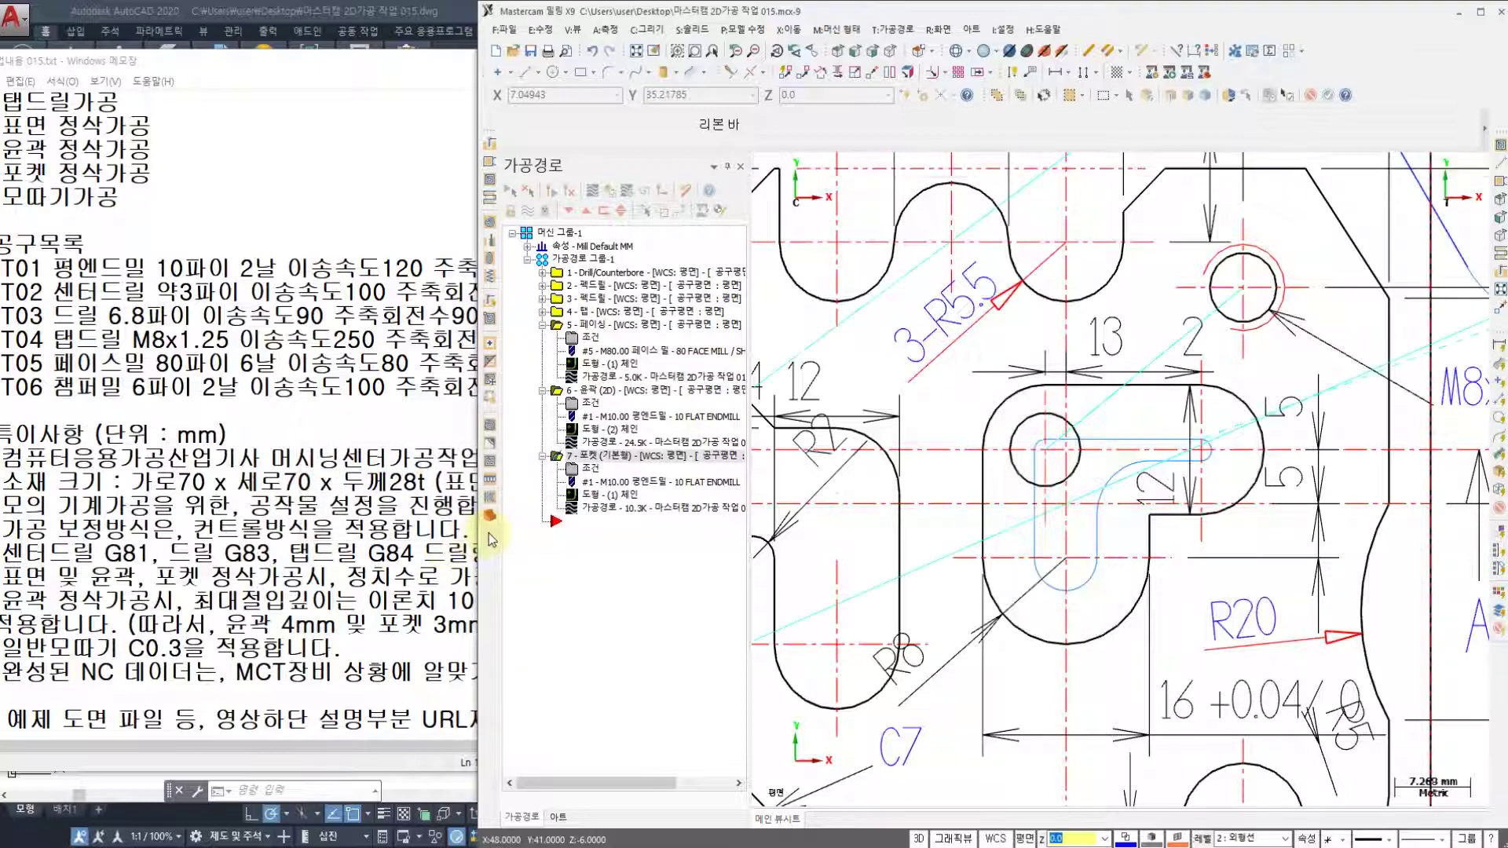
- Add a point chain at the centre of the hole inside the pocket to the pocket operation's geometry
left_click(603, 494)
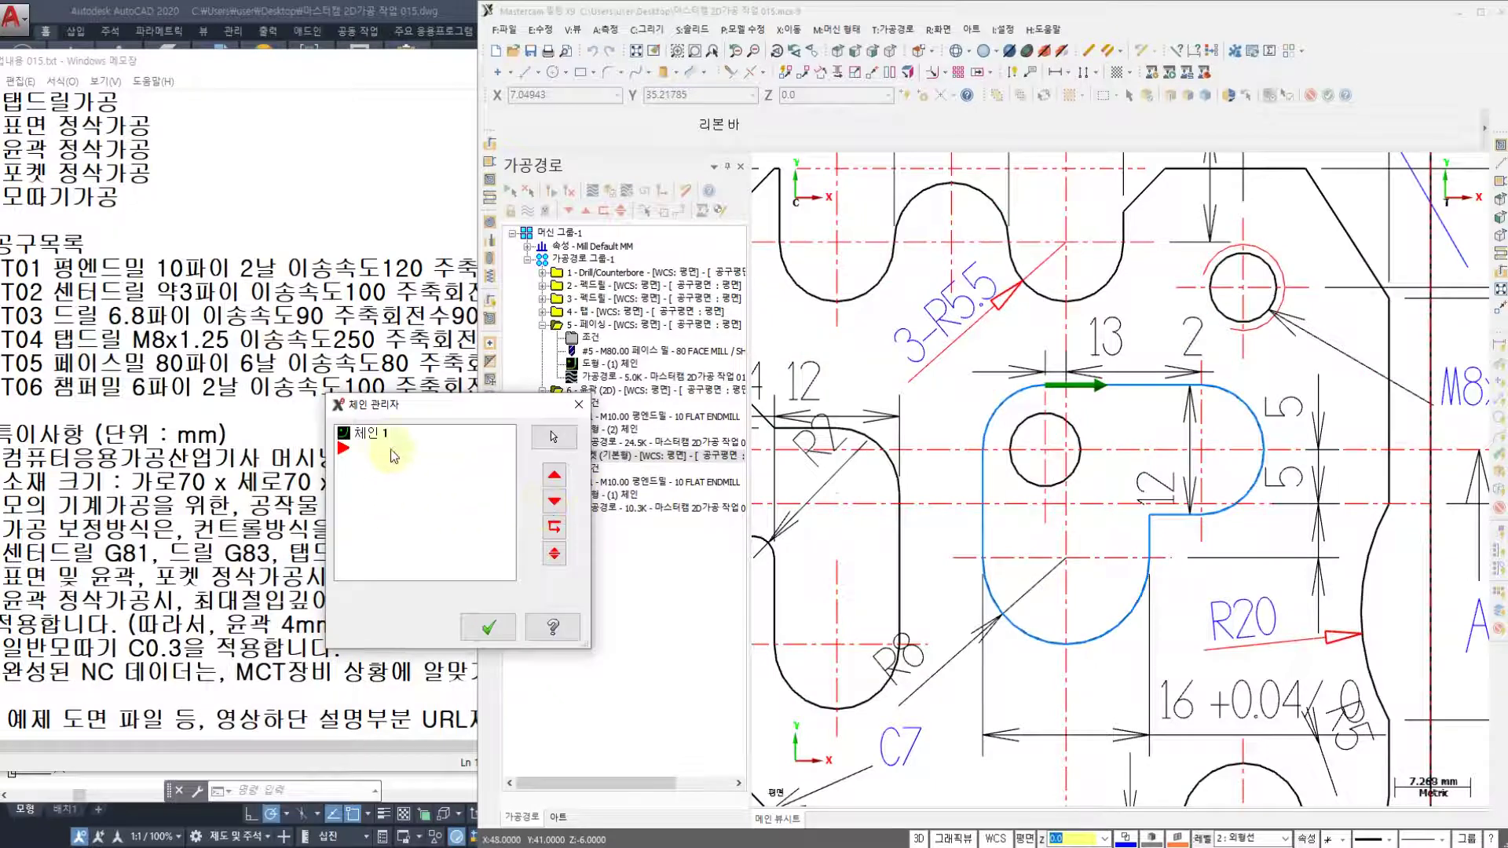
right_click(420, 503)
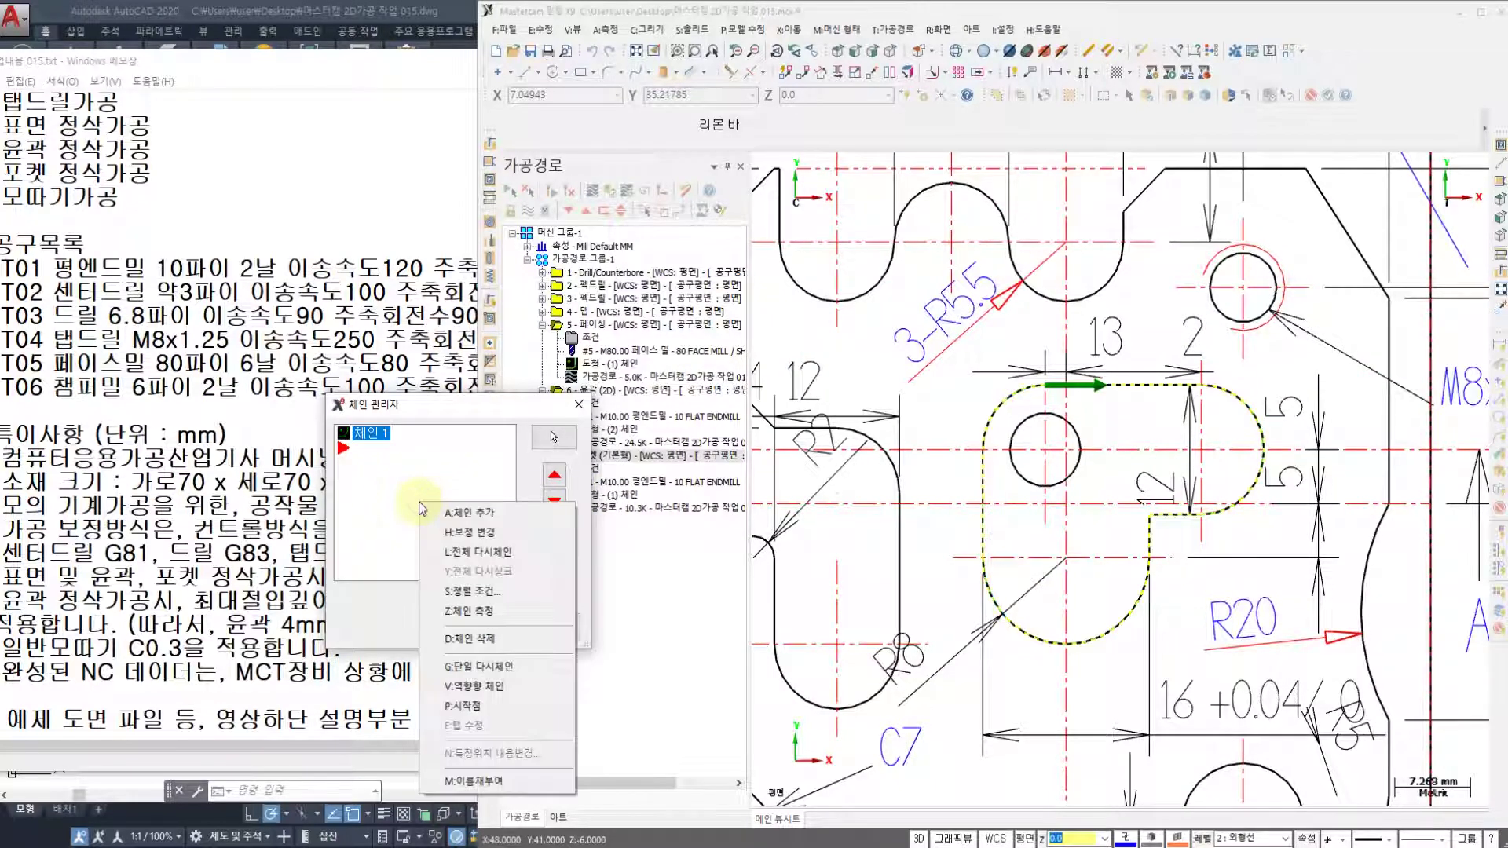
left_click(484, 514)
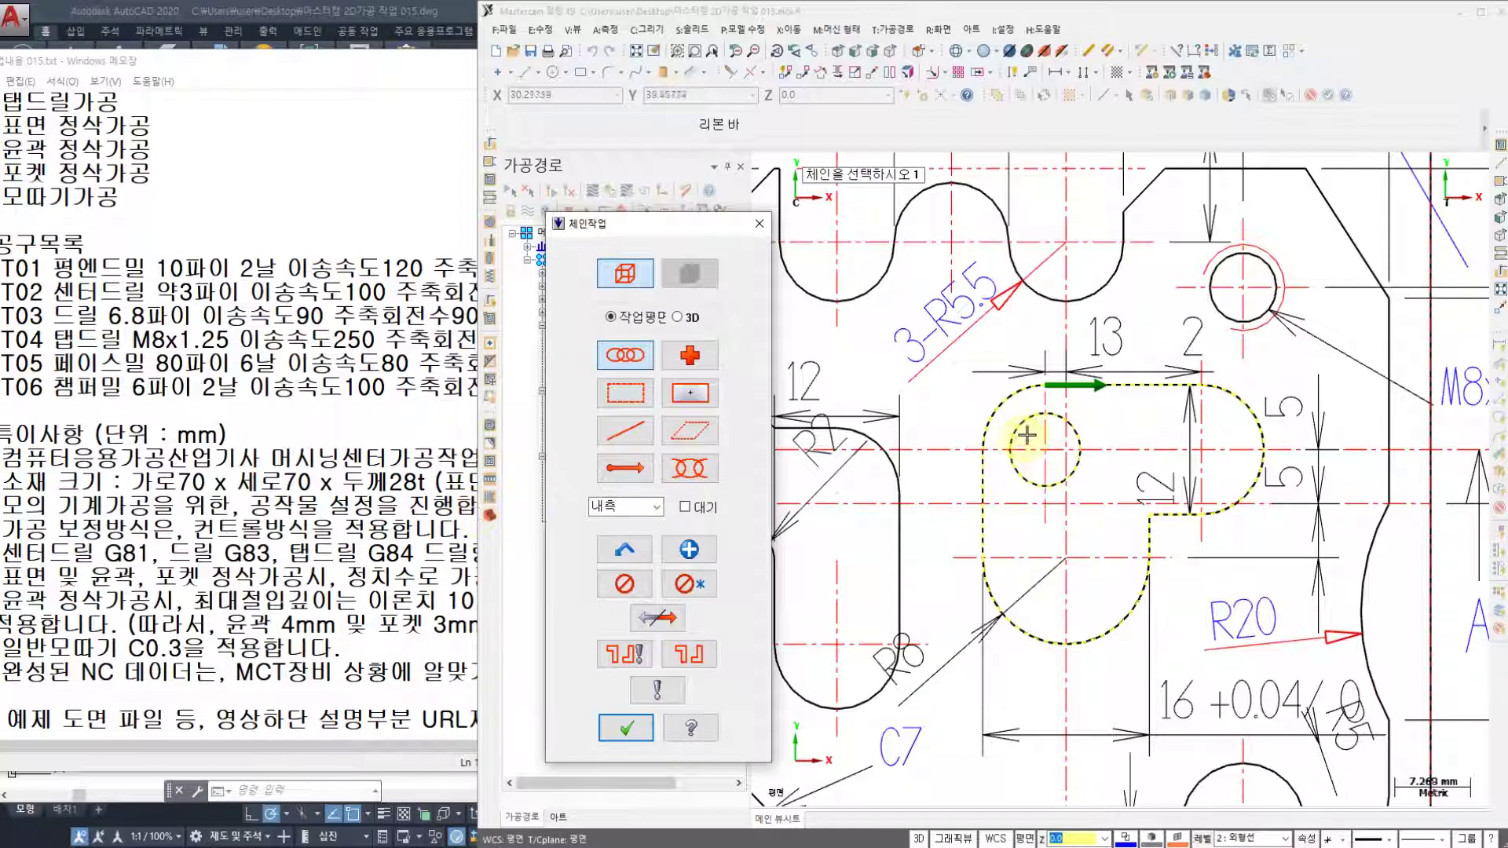
left_click(677, 352)
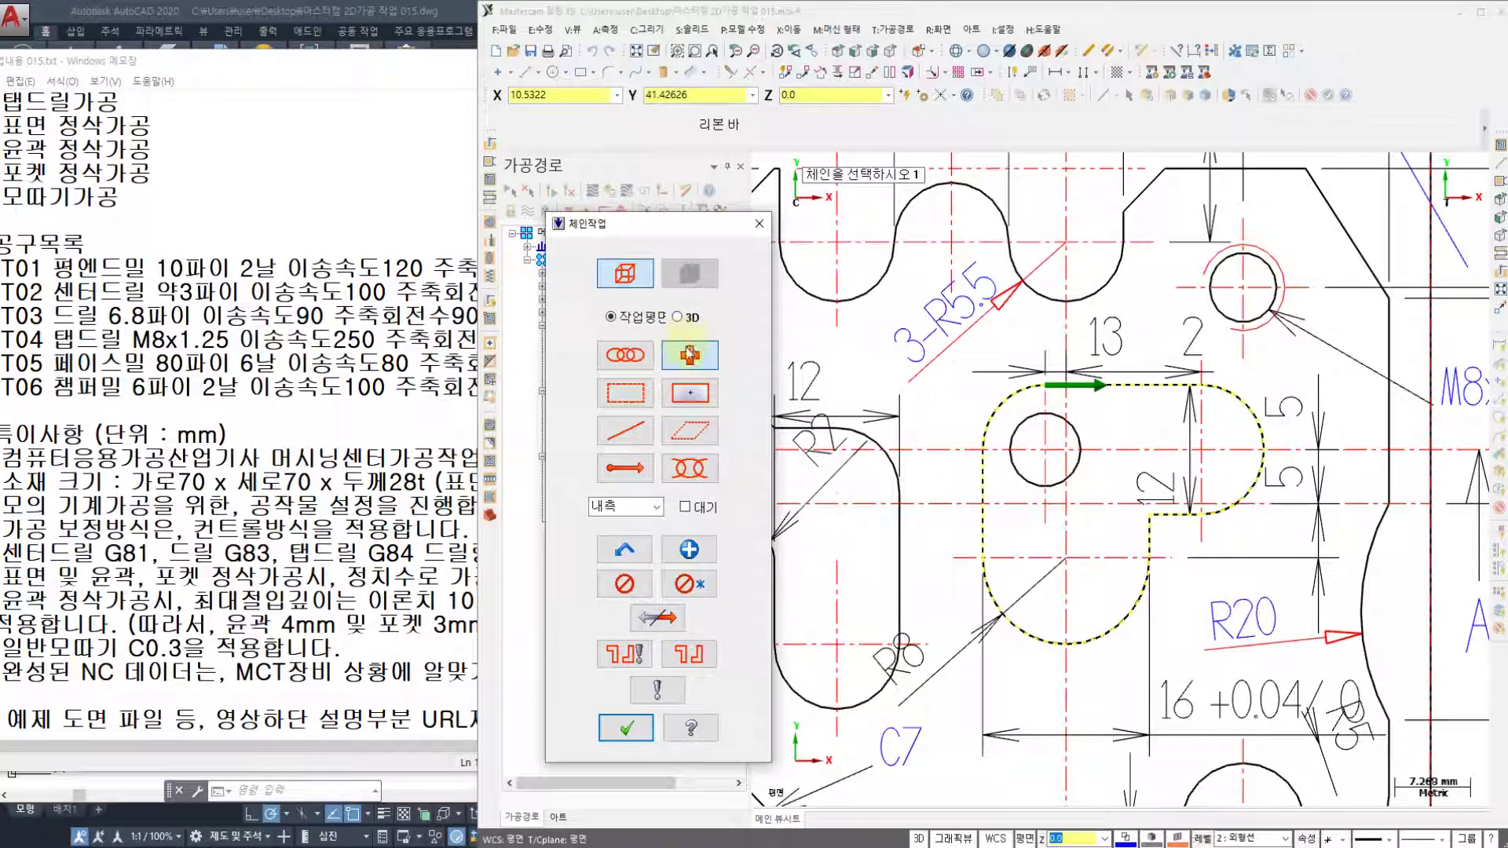
left_click(1046, 452)
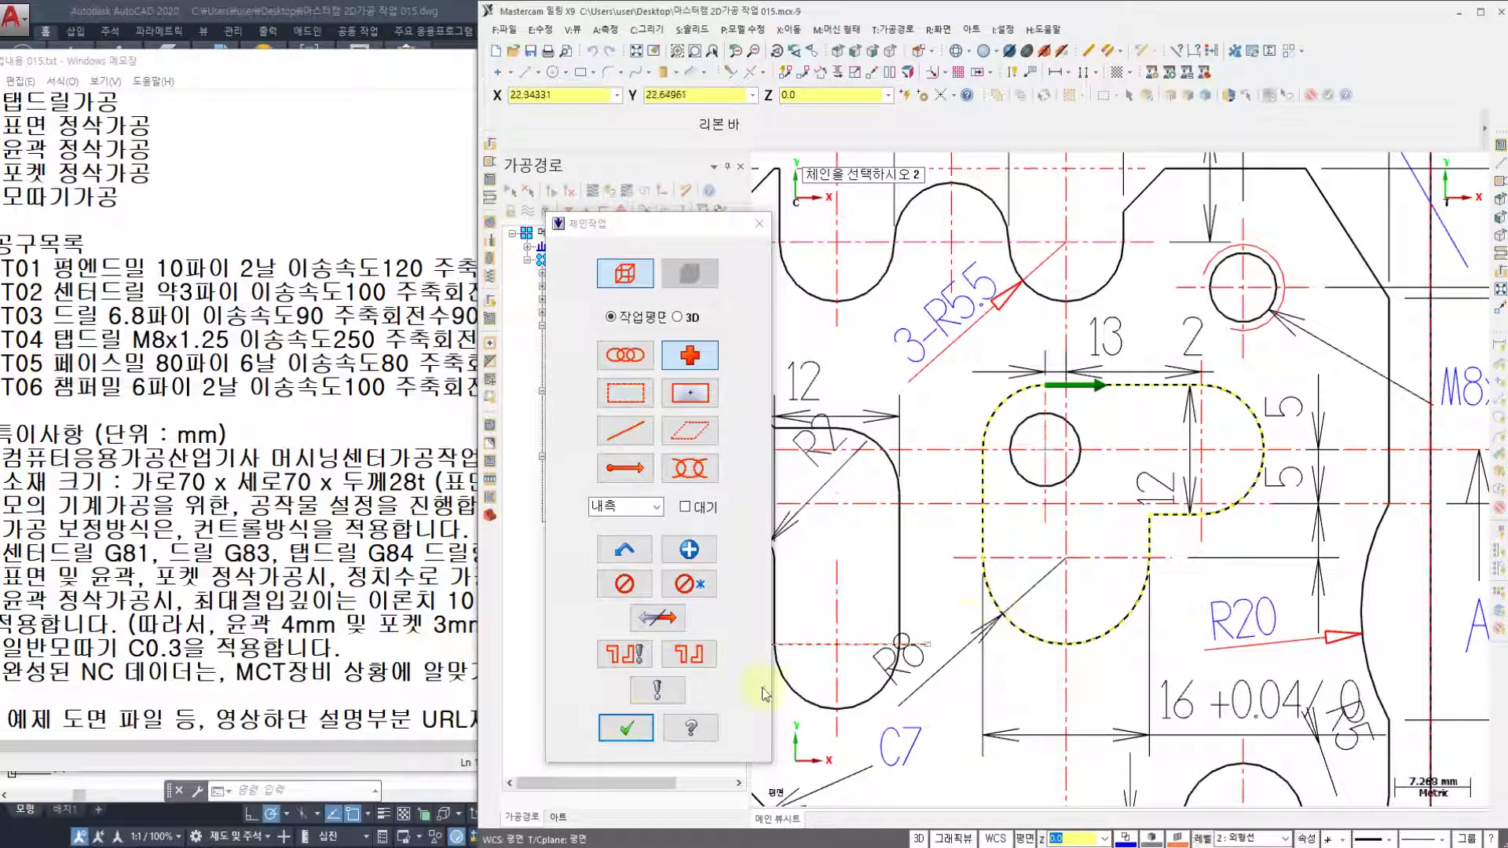
left_click(626, 728)
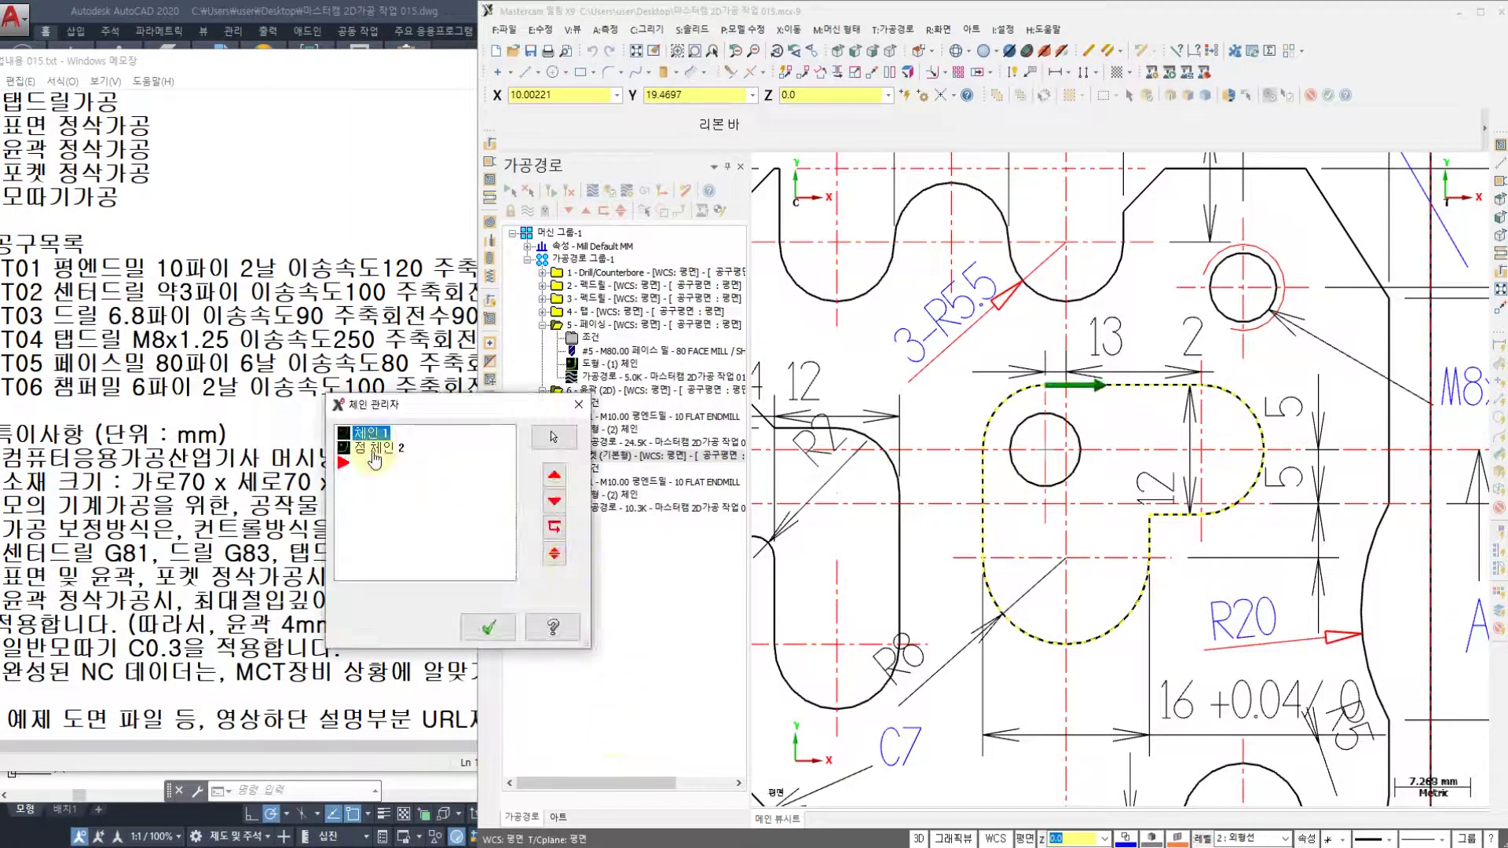
- Move the point chain ahead of the pocket outline in the chain order and regenerate the pocket toolpath
left_click(375, 450)
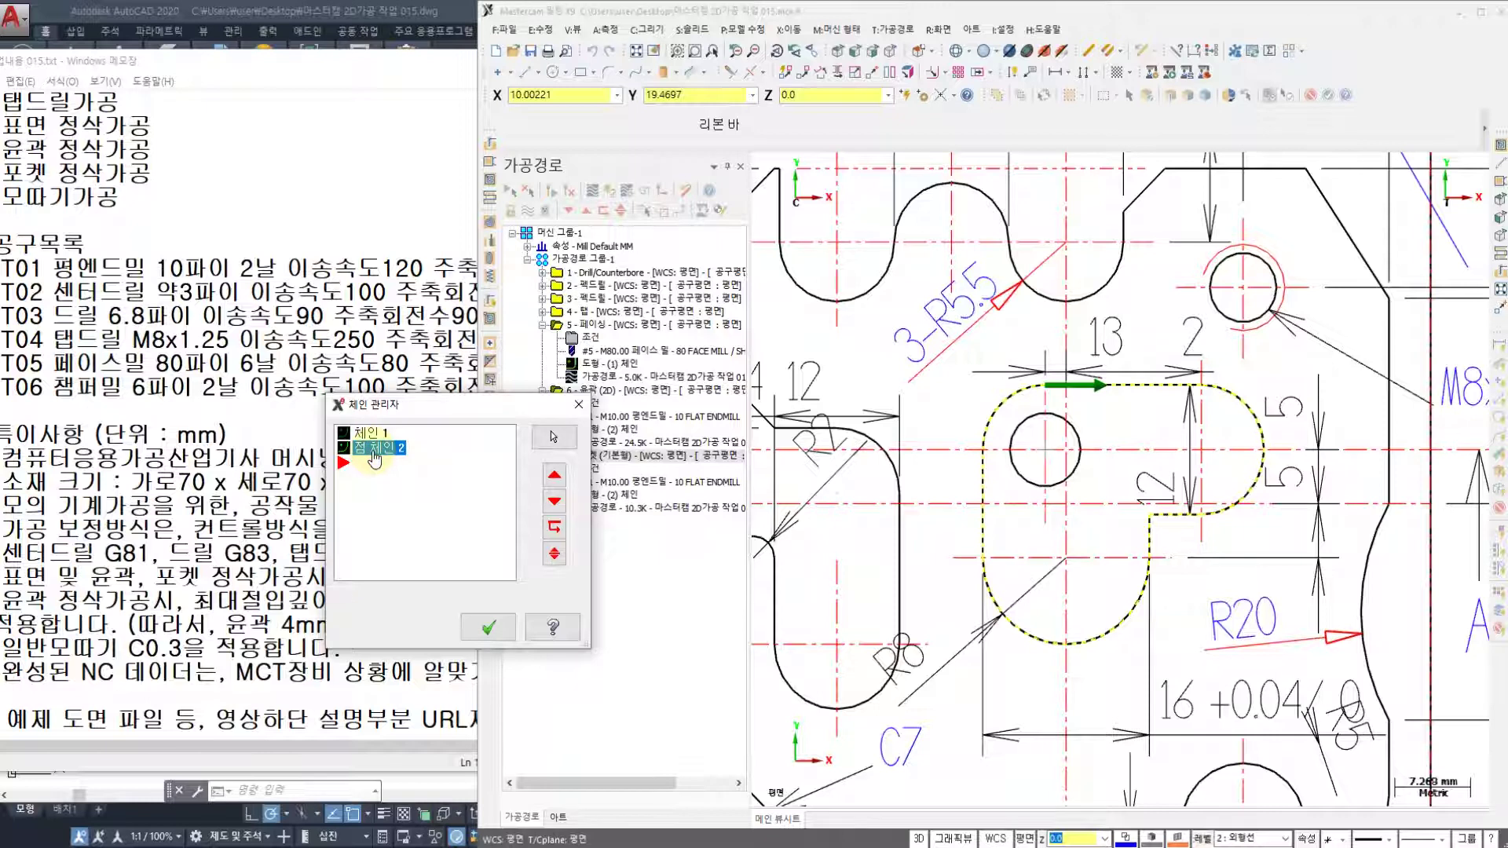
left_click_drag(375, 454, 378, 440)
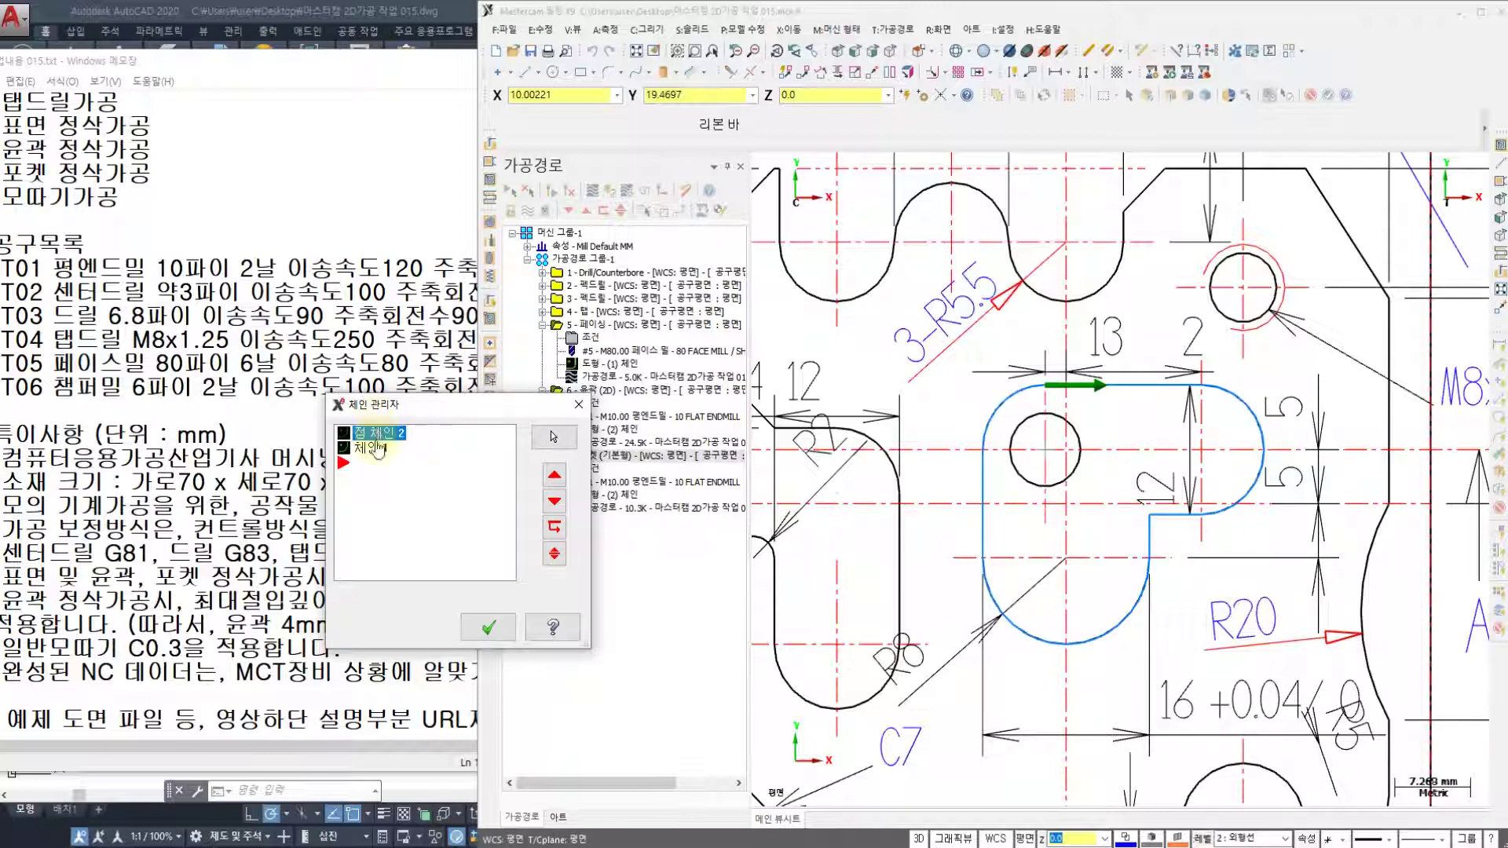
left_click(488, 626)
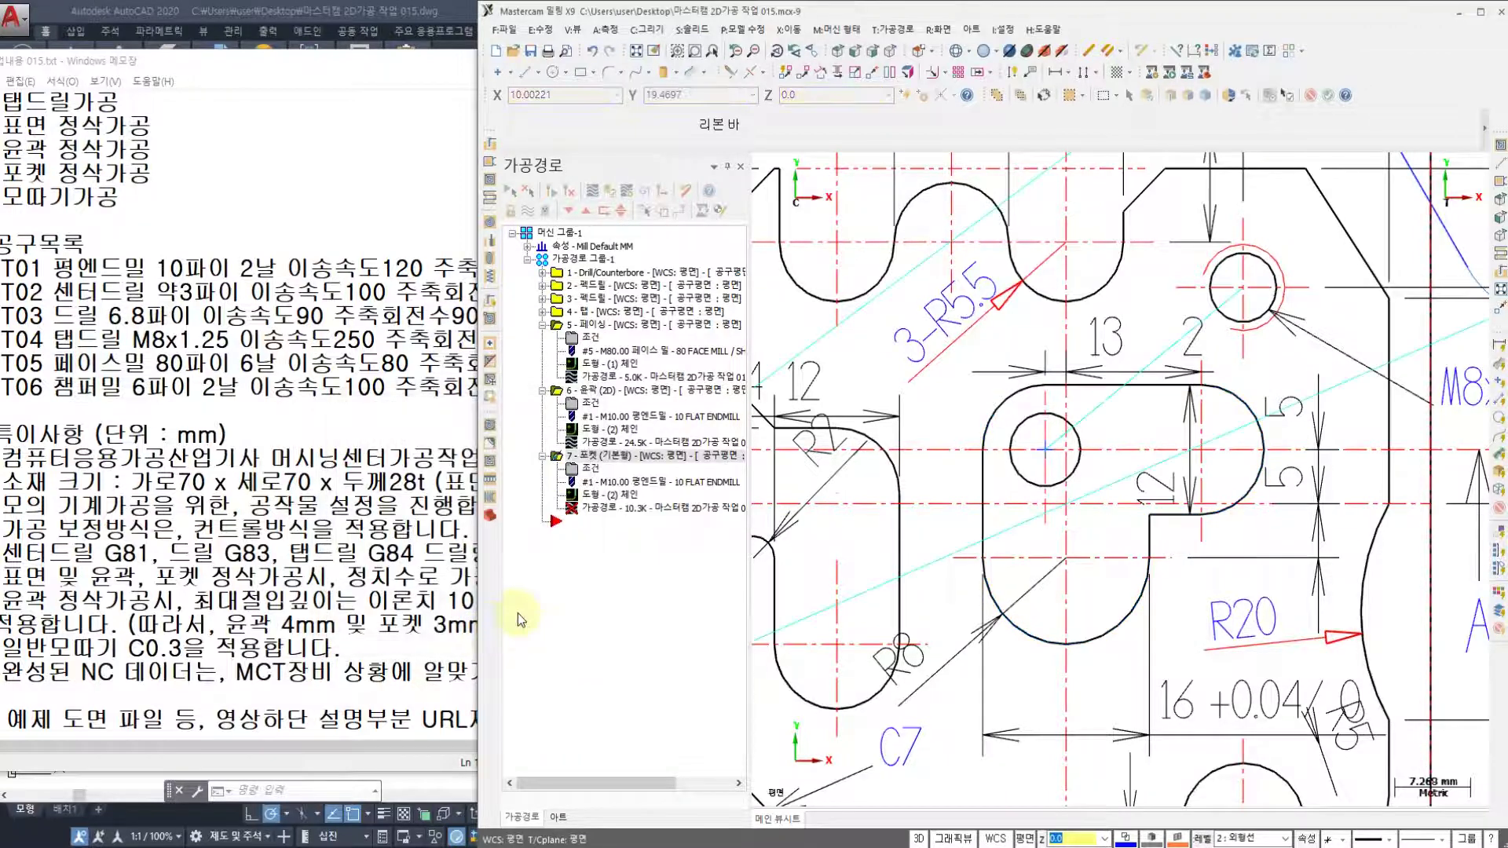
left_click(571, 192)
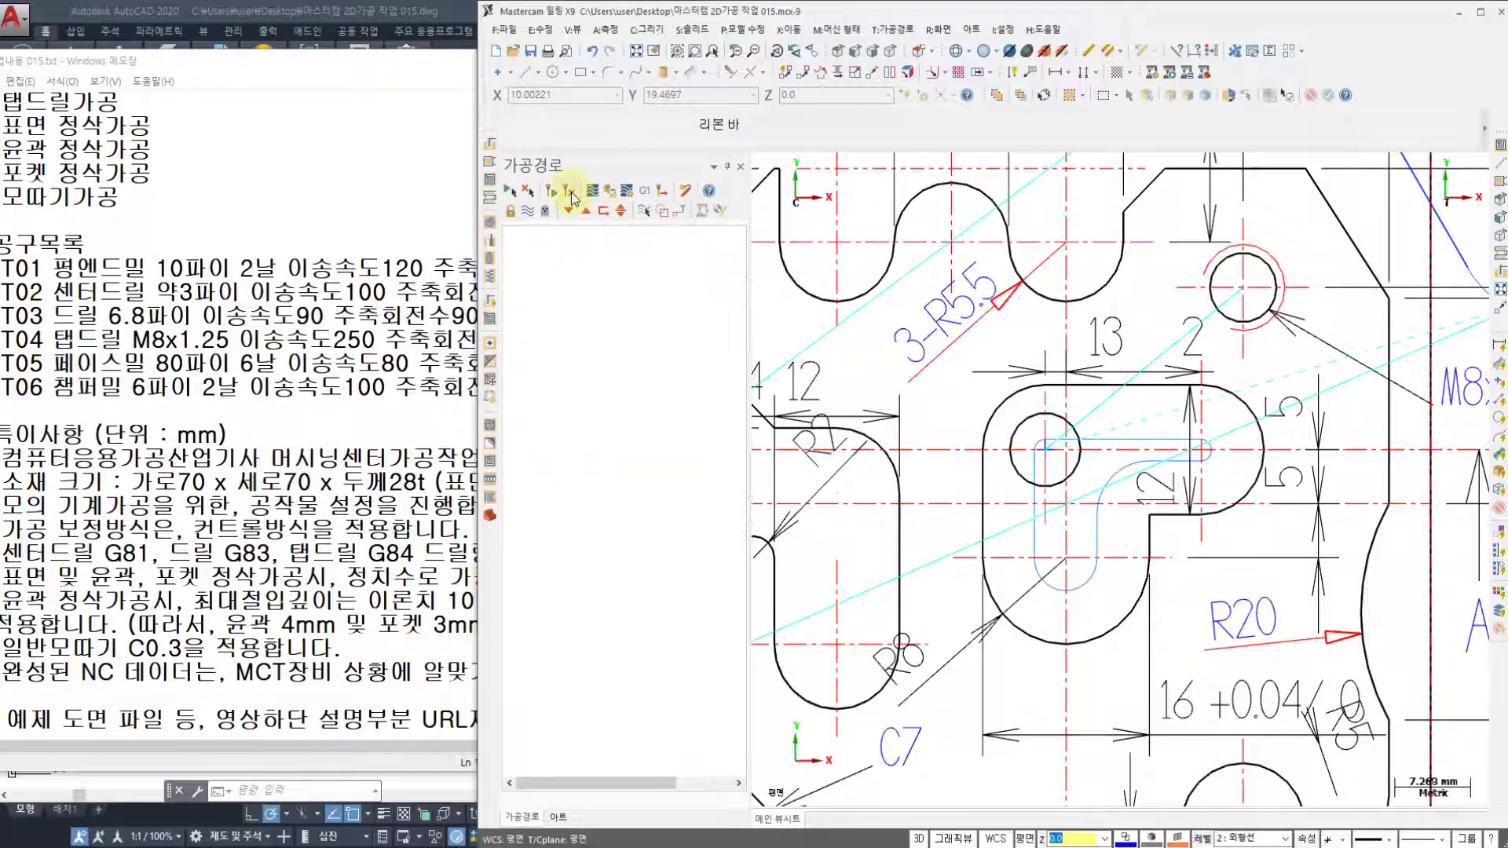
- Backplot the regenerated pocket toolpath to check that the tool enters at the hole centre
left_click(596, 516)
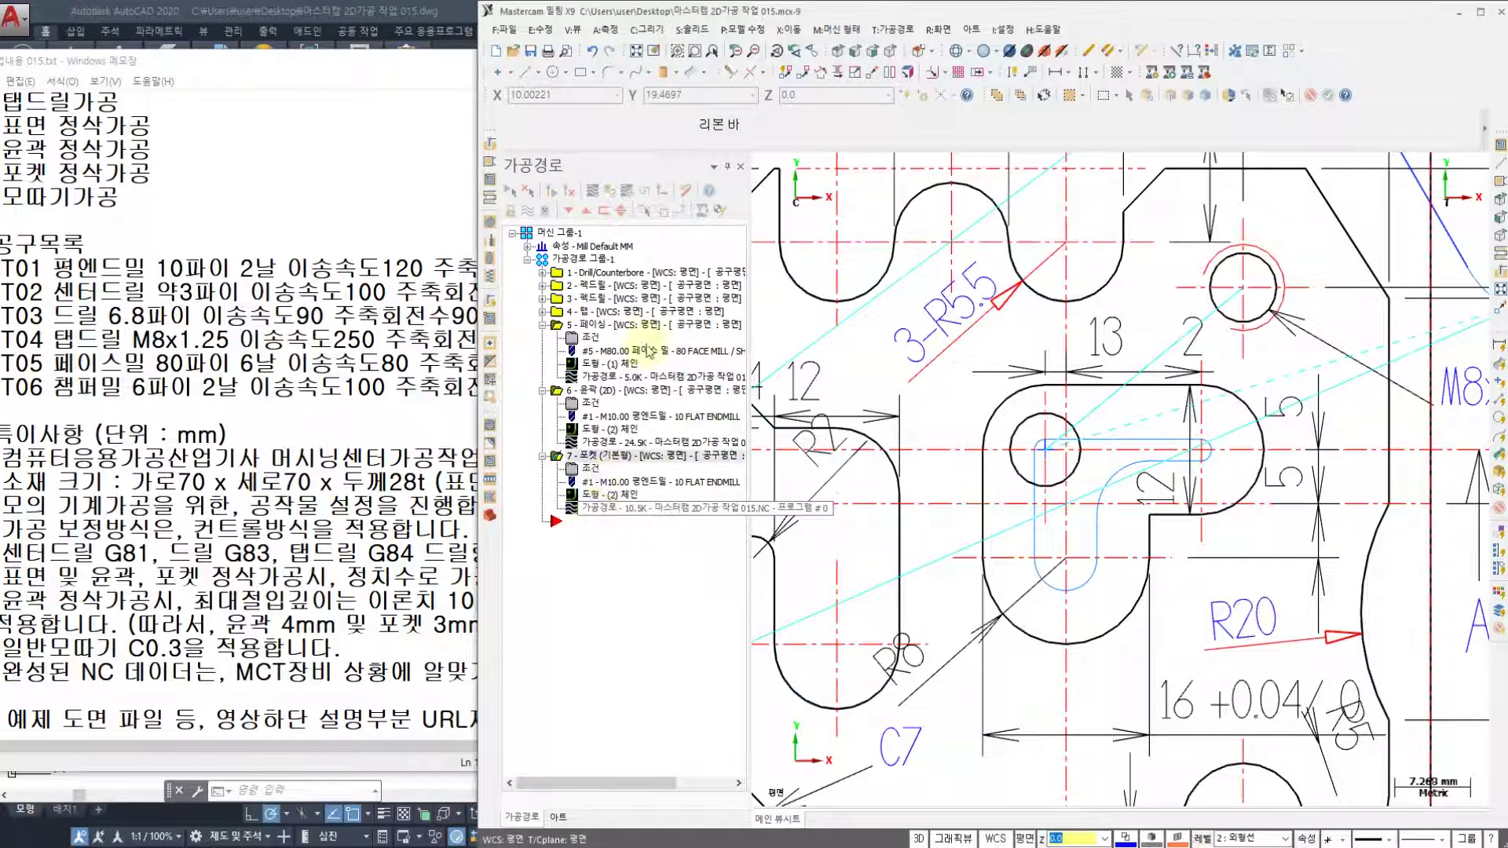
left_click(759, 166)
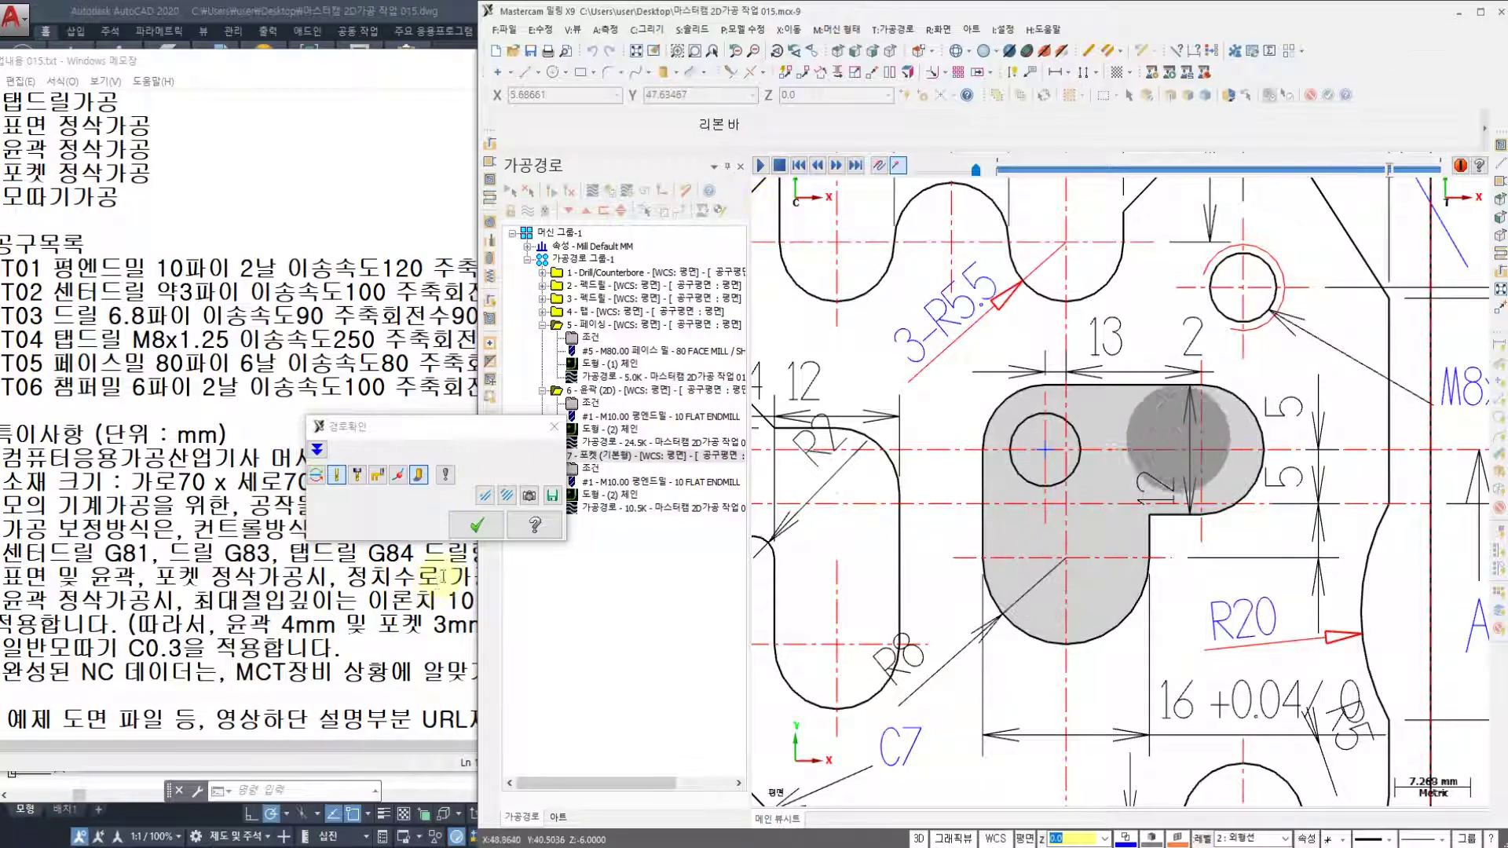
- Close the backplot and check the Notepad work notes for the T06 chamfer mill's data and the general chamfer size
left_click(481, 536)
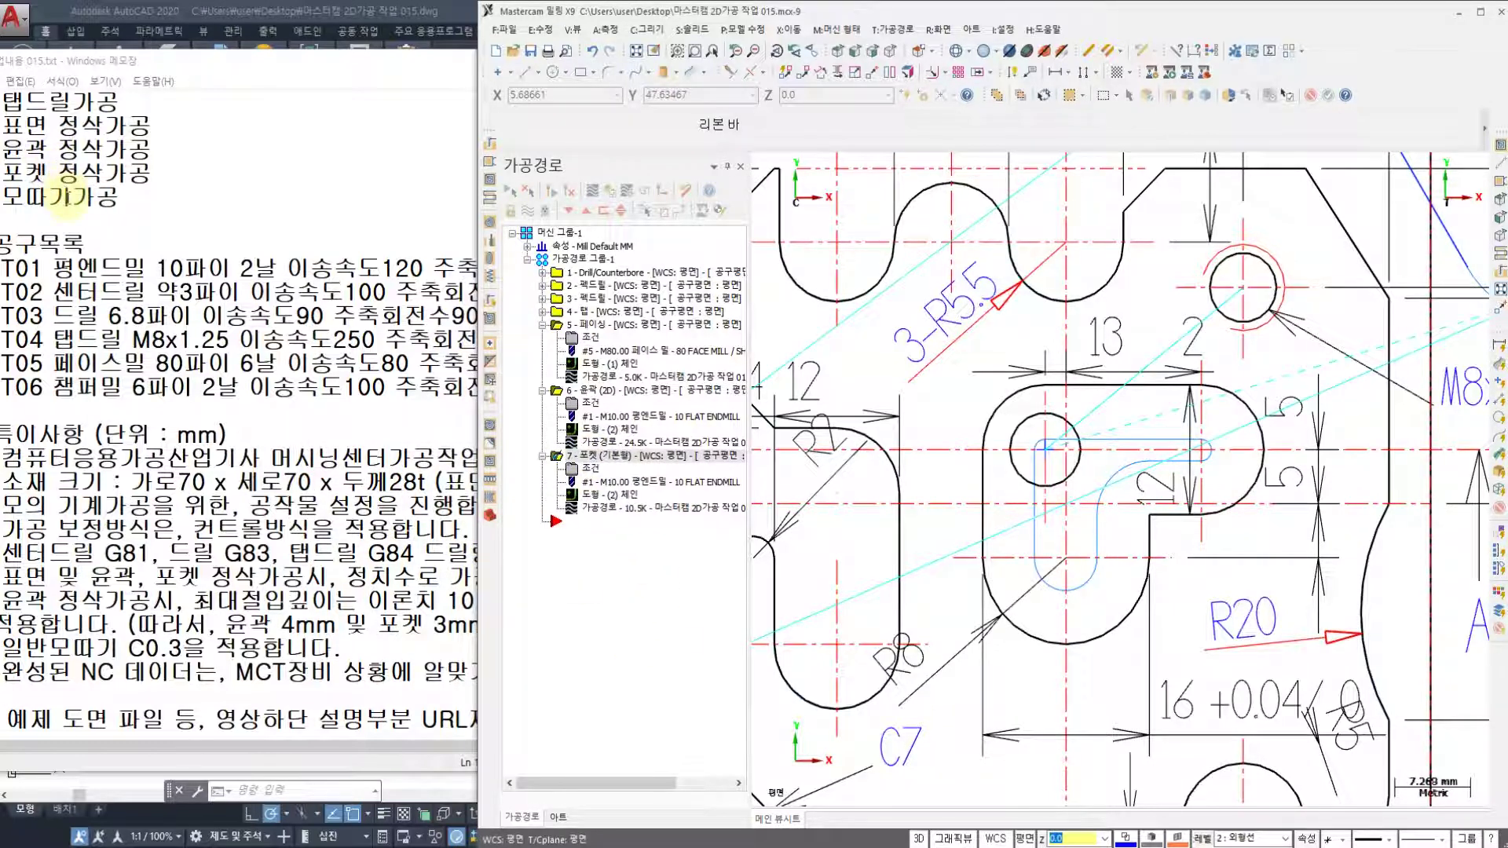
left_click(68, 197)
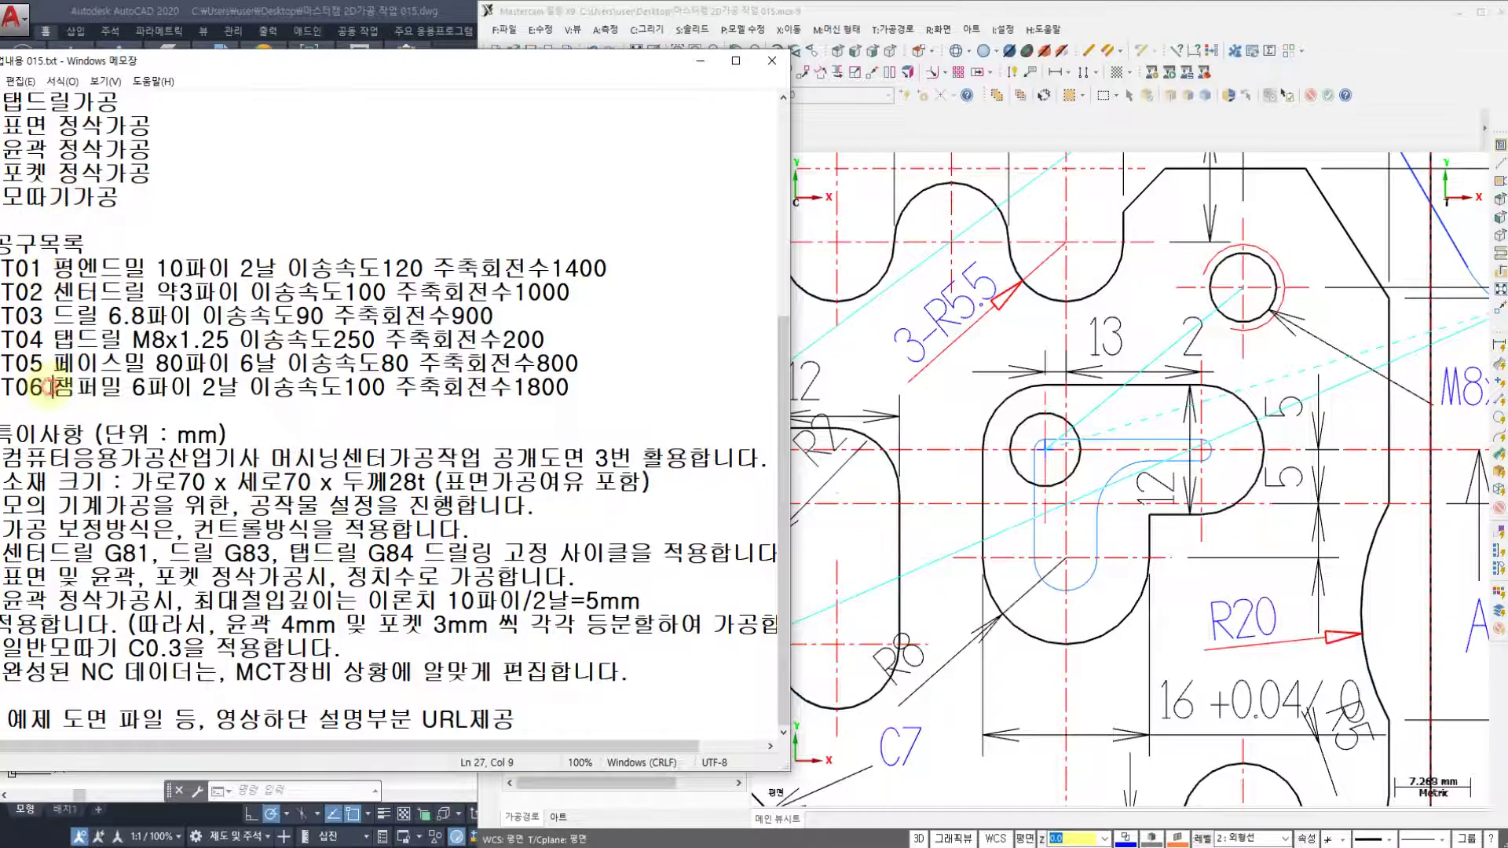
left_click(203, 388)
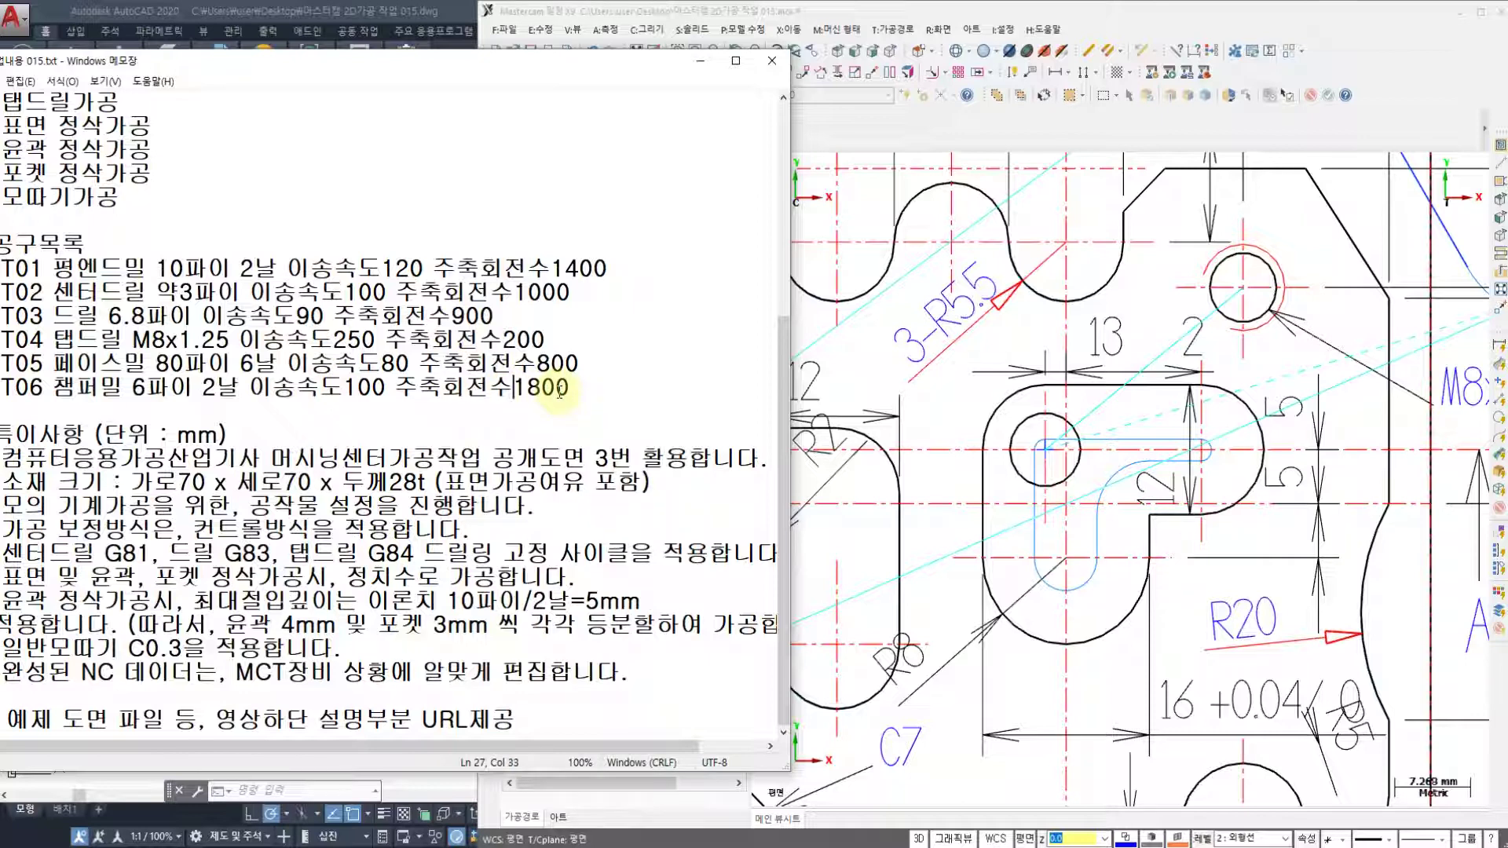
left_click_drag(119, 649, 183, 652)
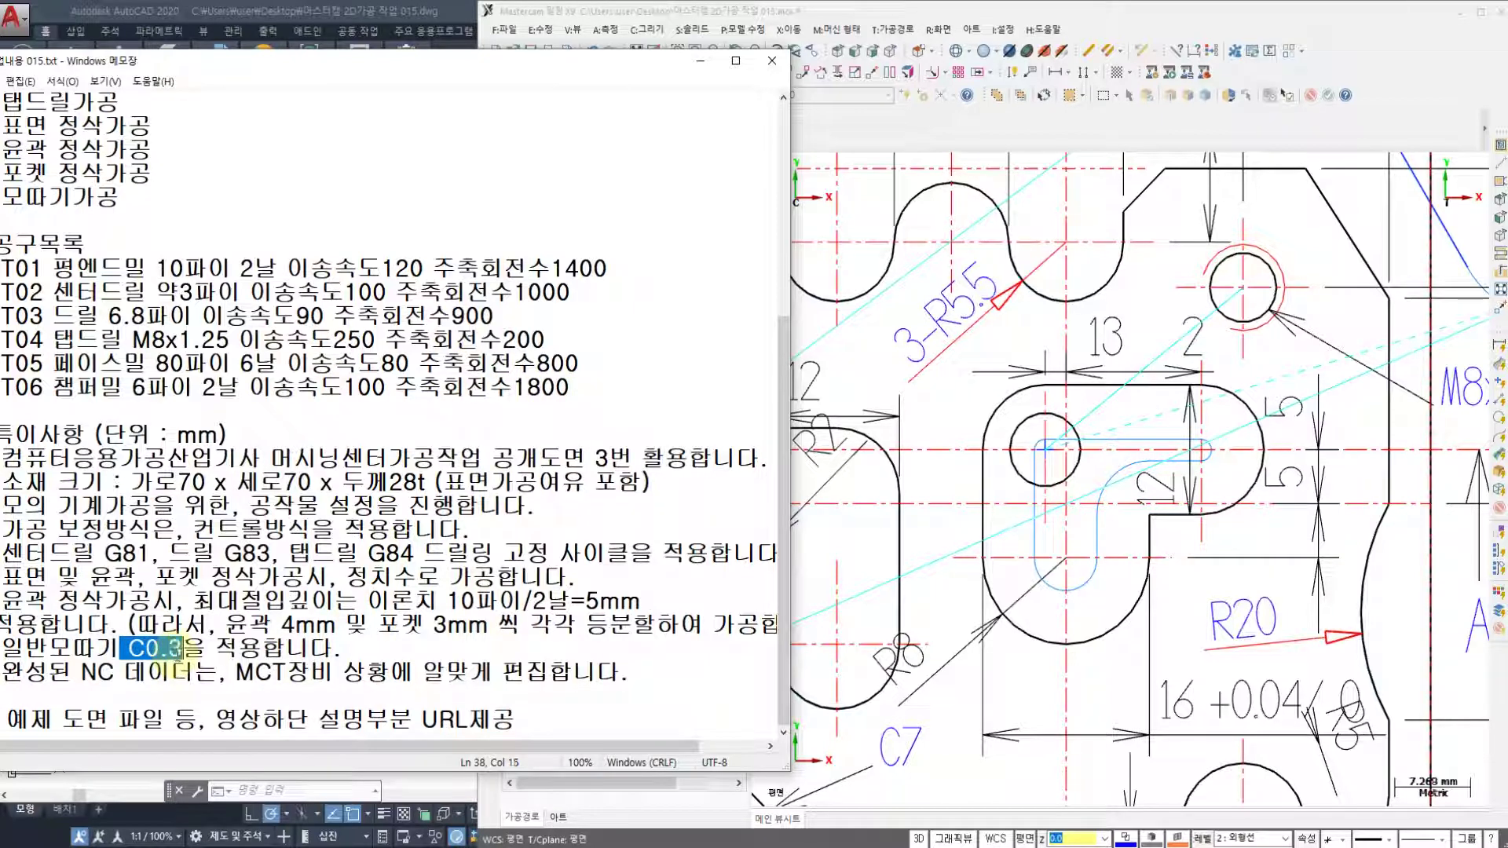
left_click(117, 195)
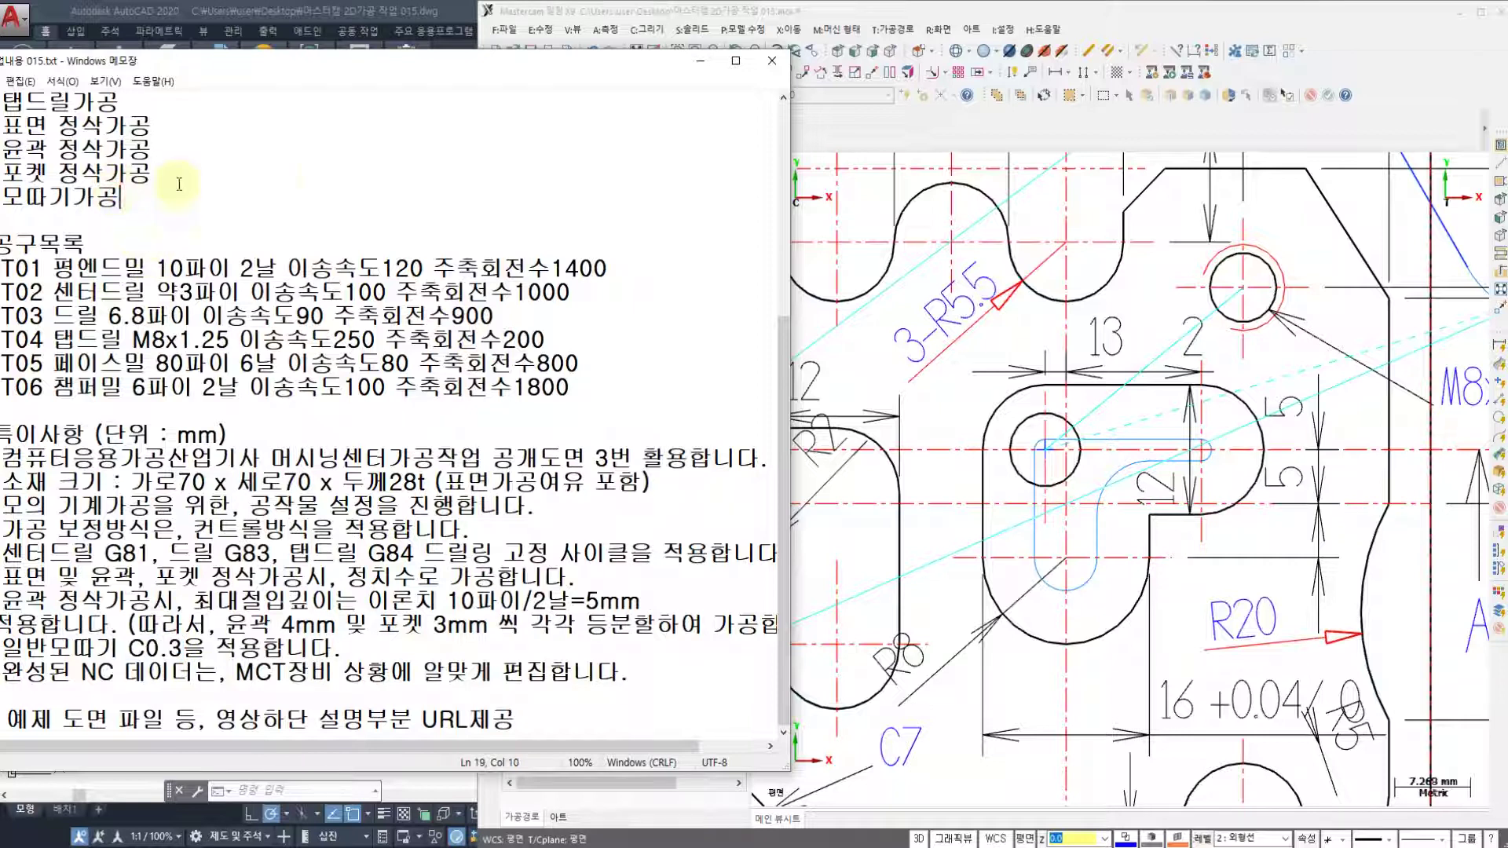
- Switch to Mastercam and create a contour toolpath that chains the plate's outer profile and the central pocket outline
left_click(898, 14)
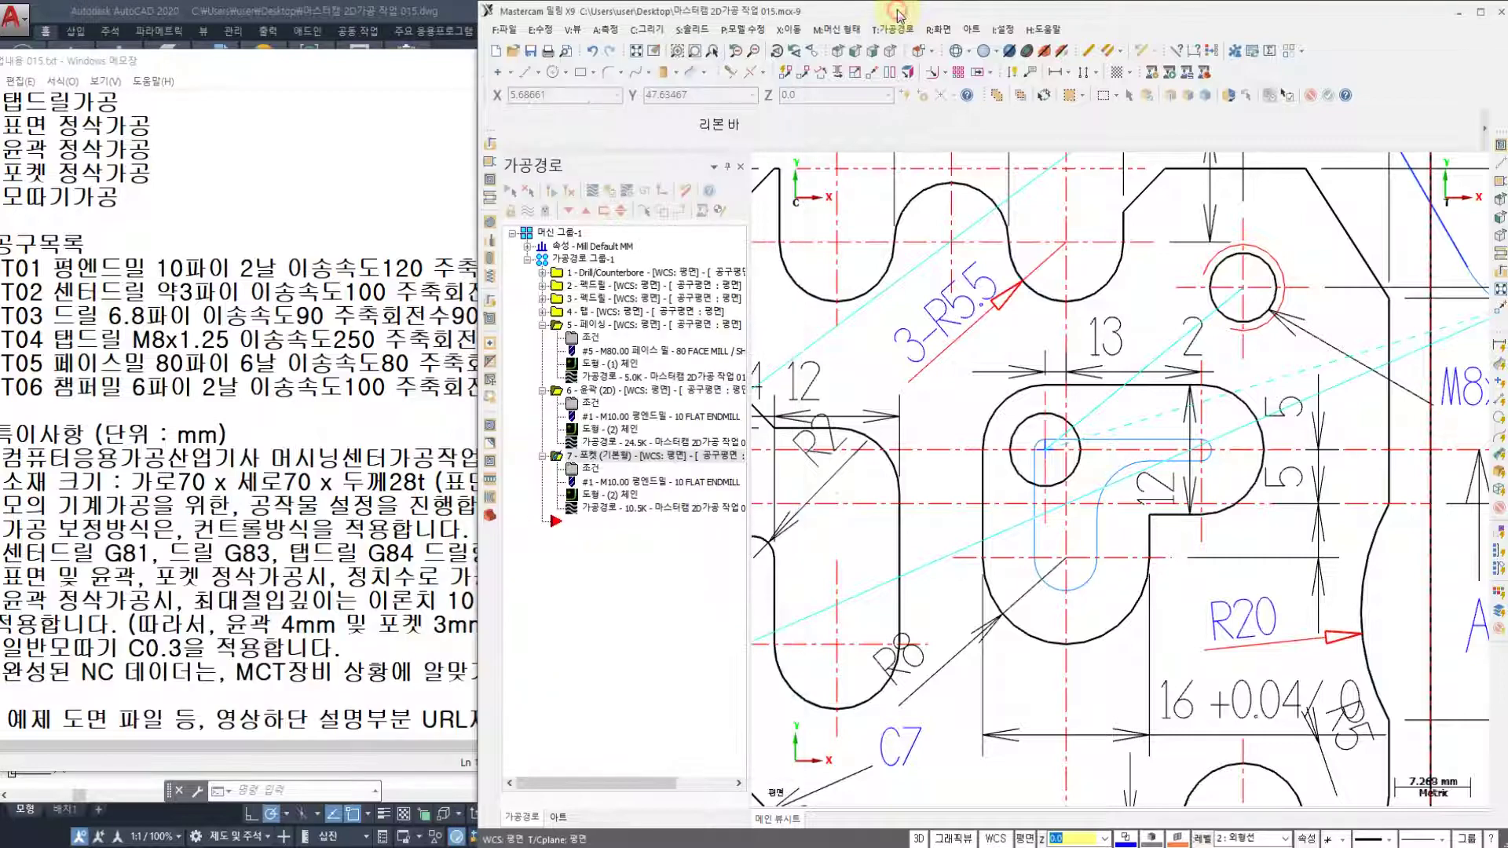
scroll(1053, 251, "down", 3)
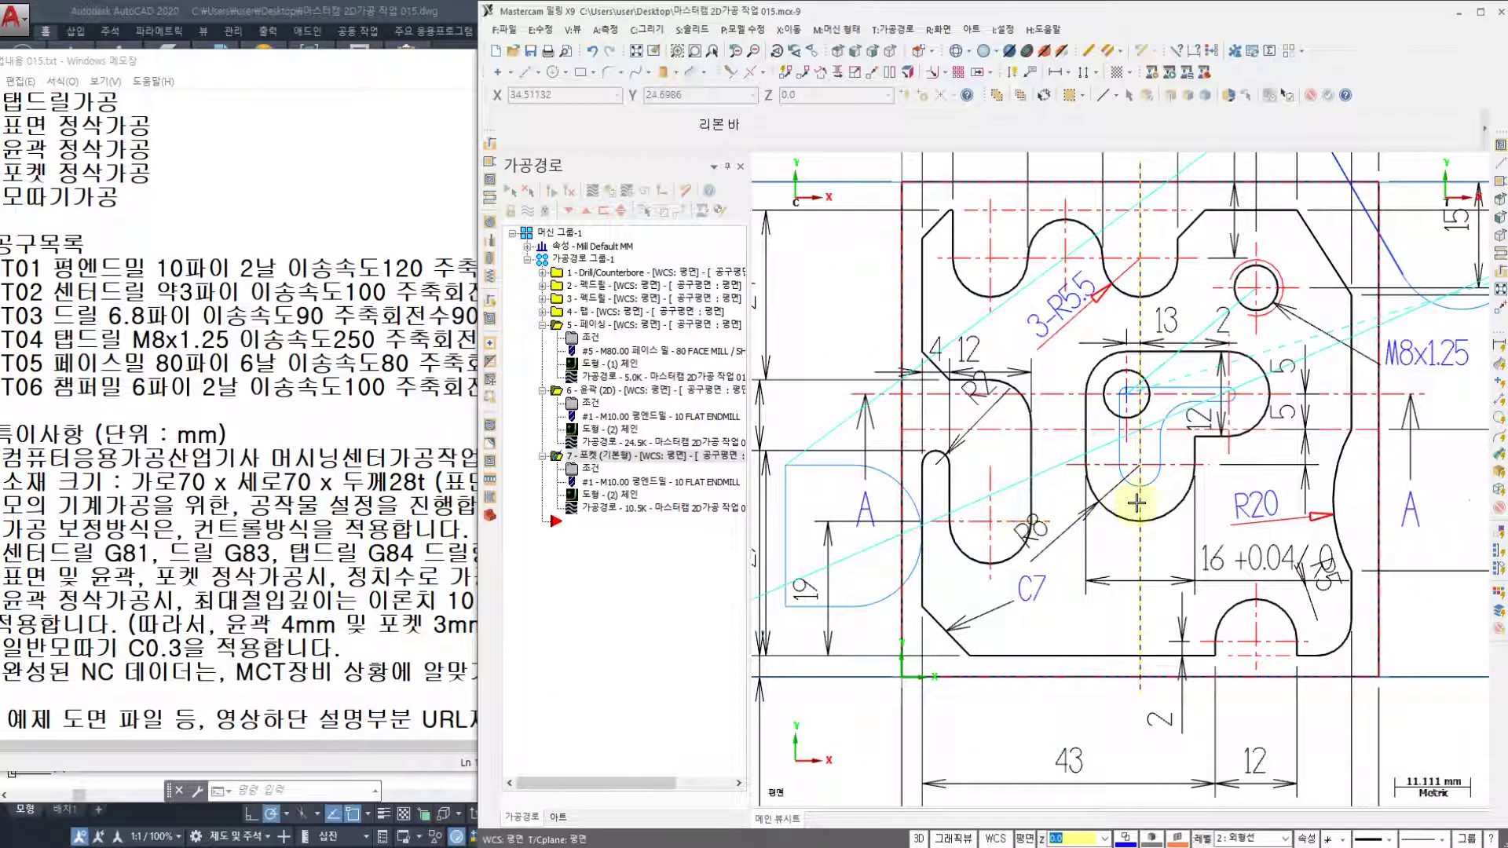
left_click(895, 30)
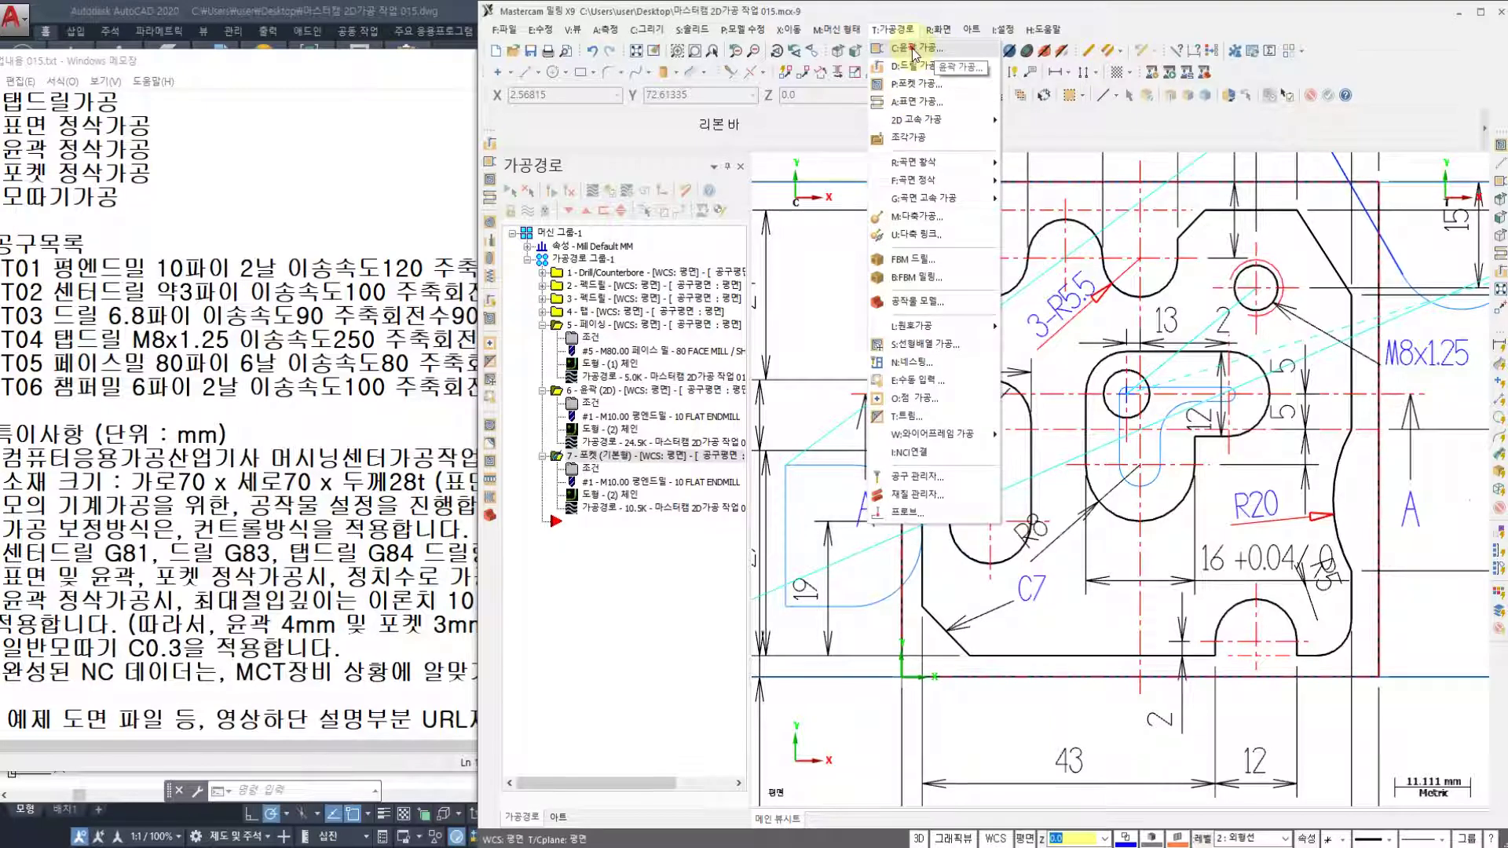
left_click(915, 49)
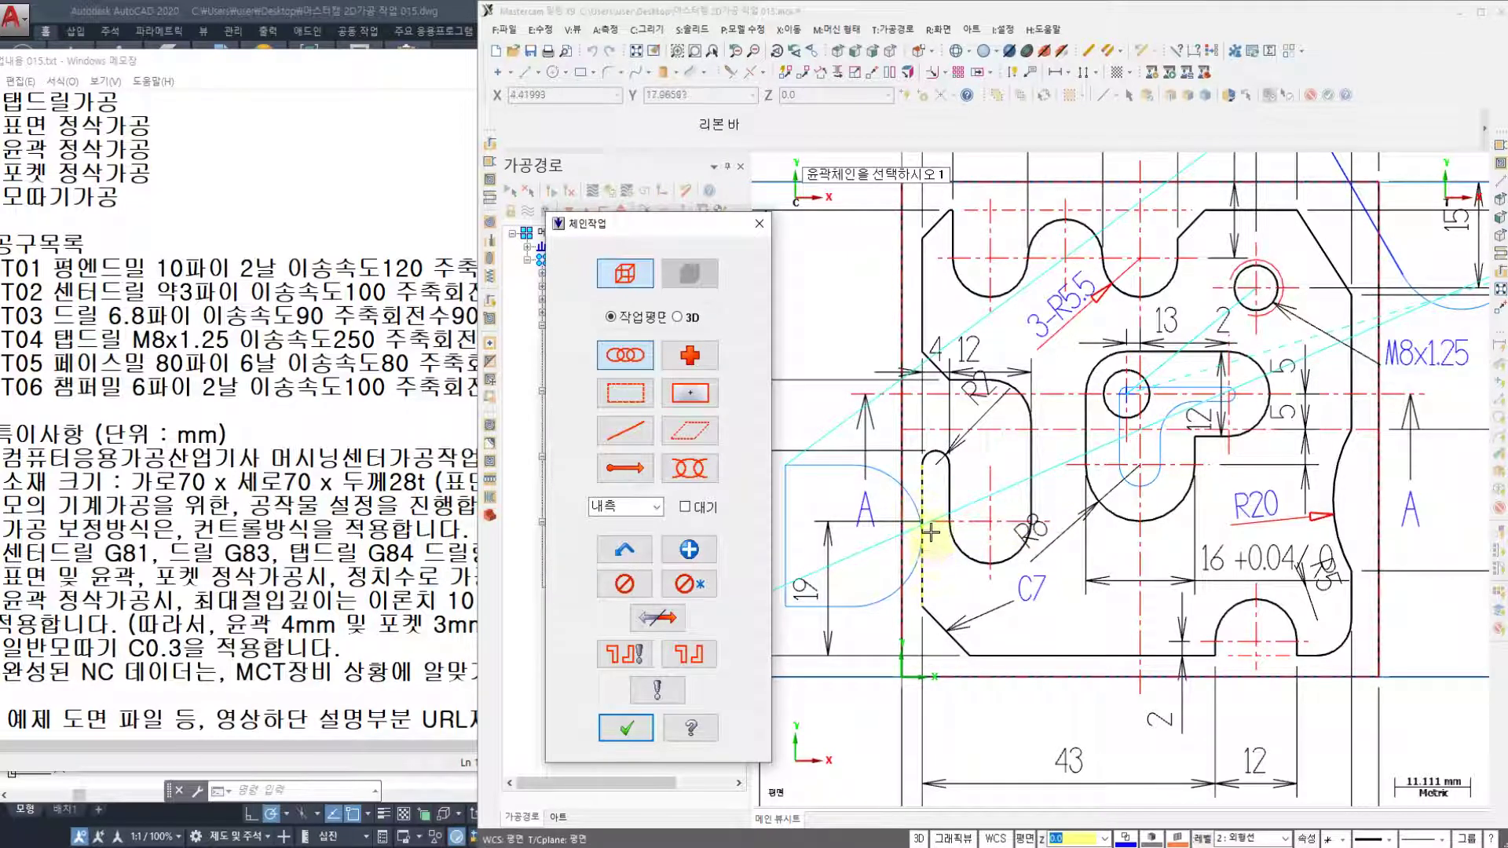
left_click(922, 577)
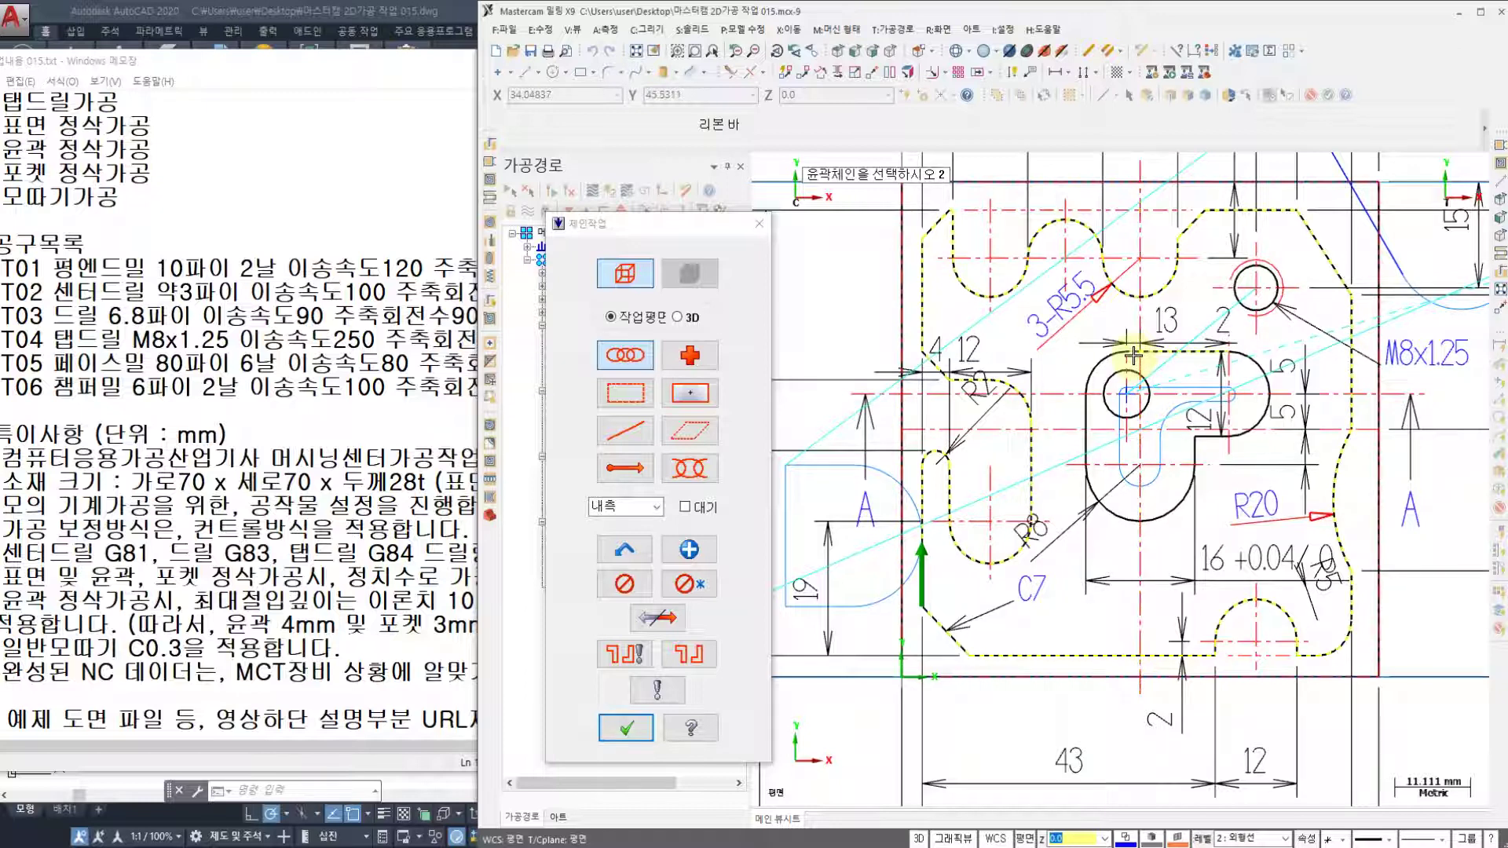
left_click(1213, 356)
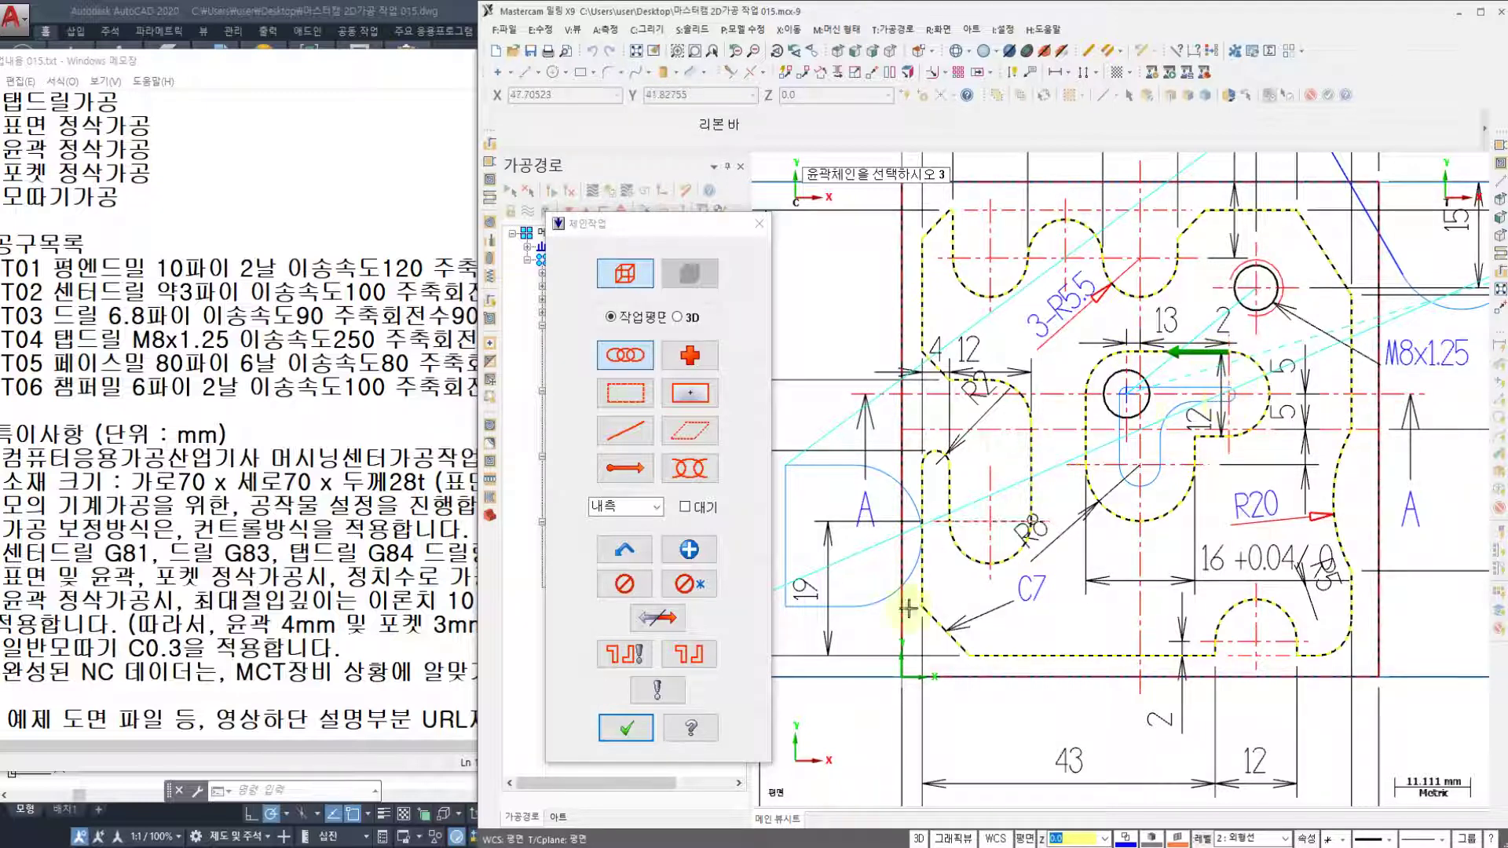
left_click(620, 728)
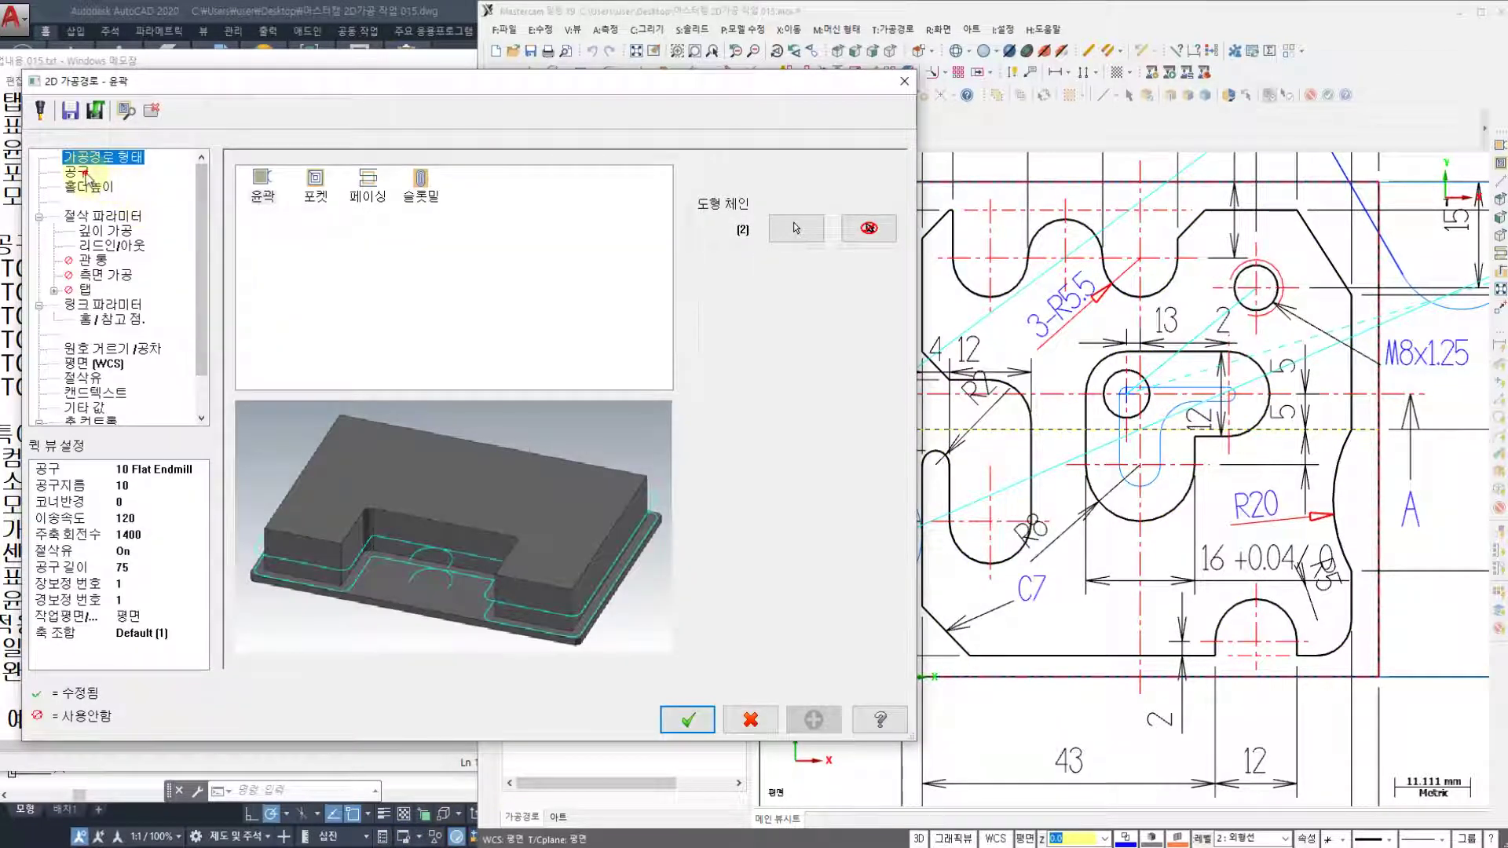
- Create a new chamfer mill with a 6 mm outer diameter and a tip diameter of 0
right_click(292, 333)
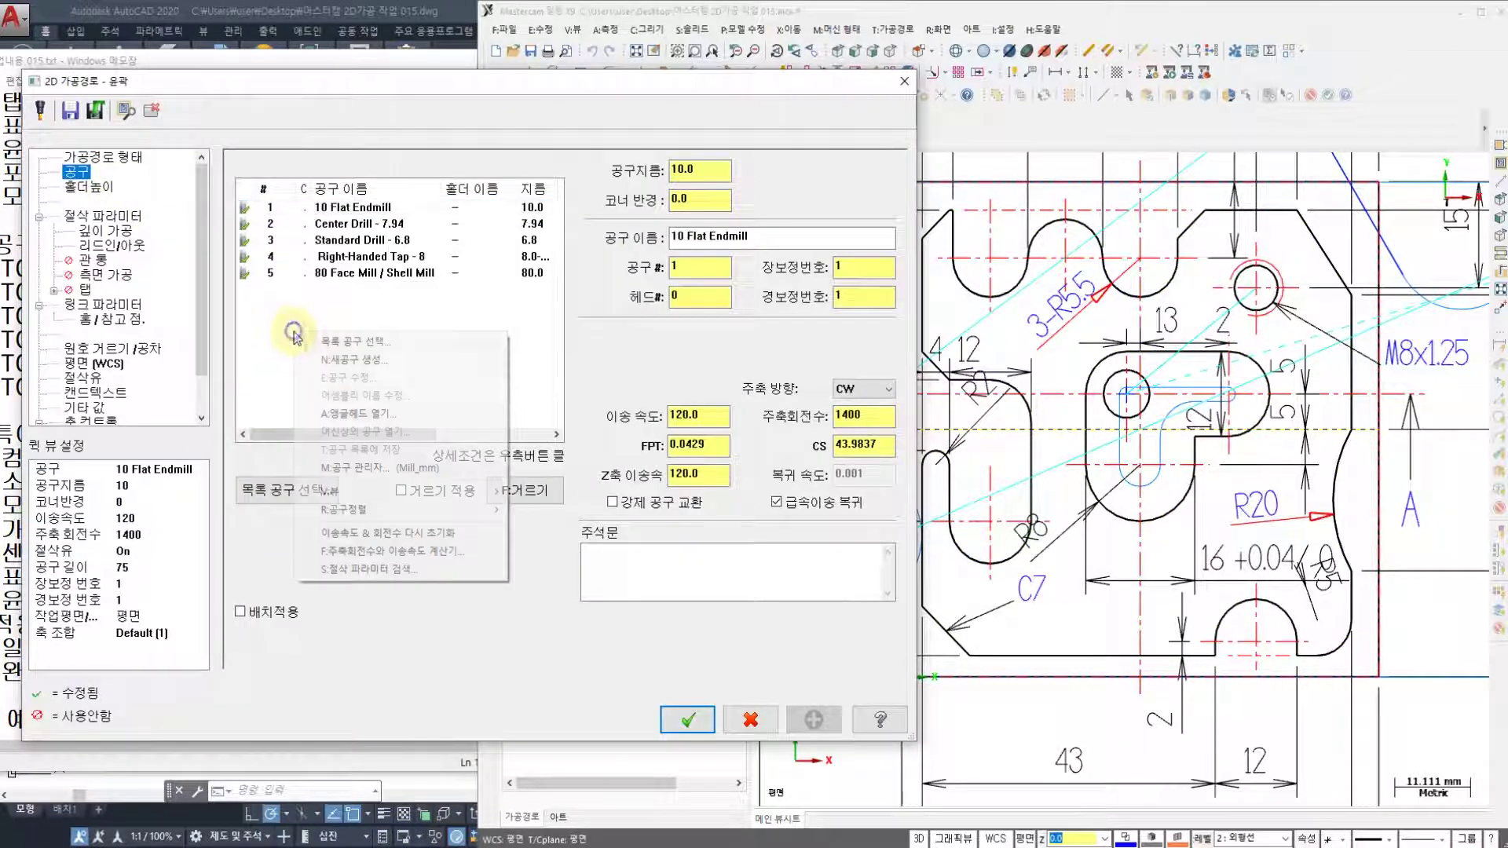
left_click(351, 360)
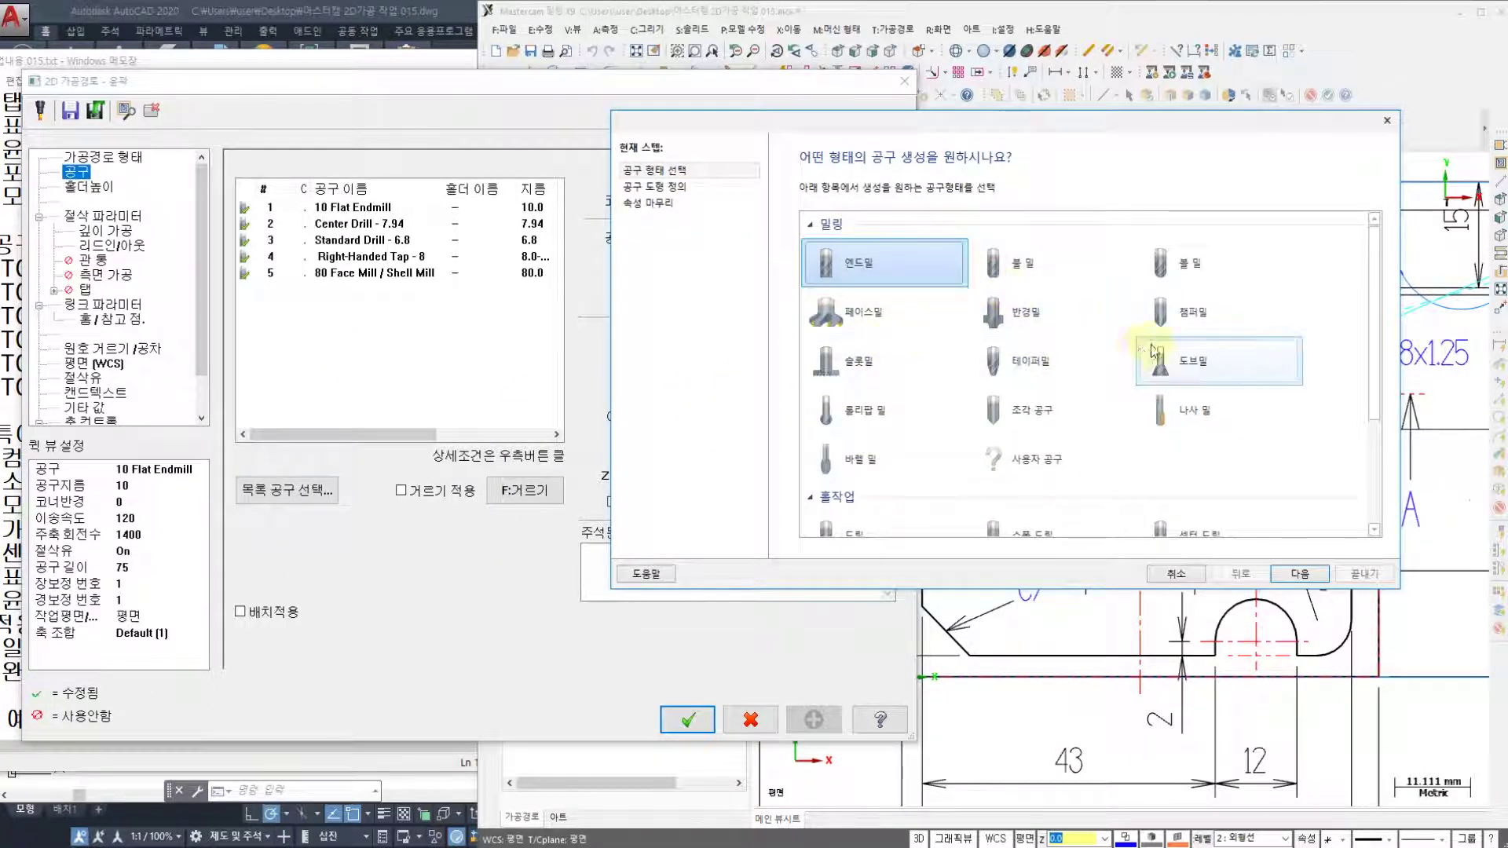
left_click(1192, 325)
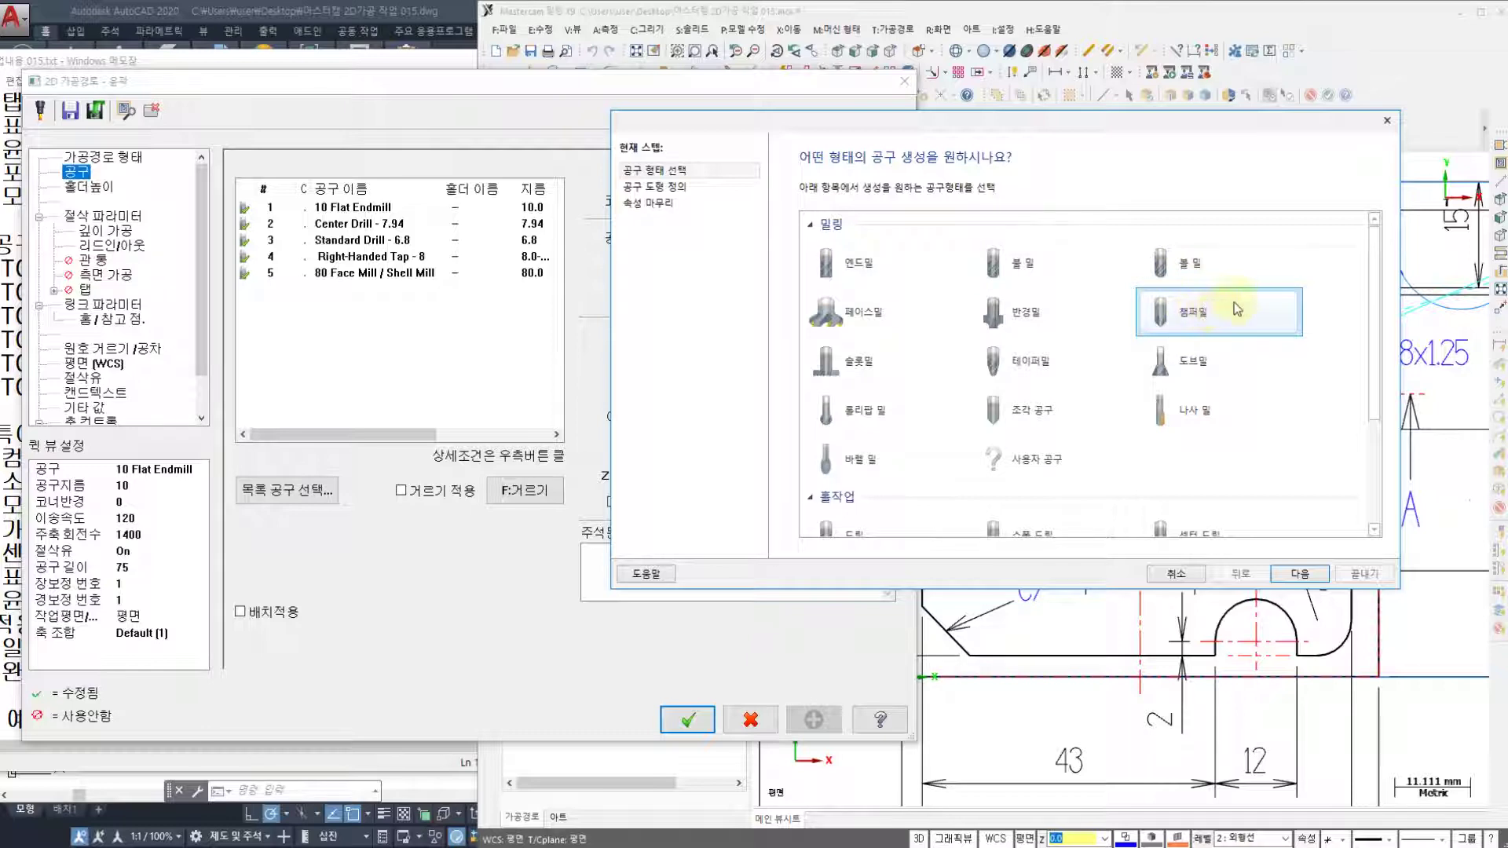
left_click(1277, 578)
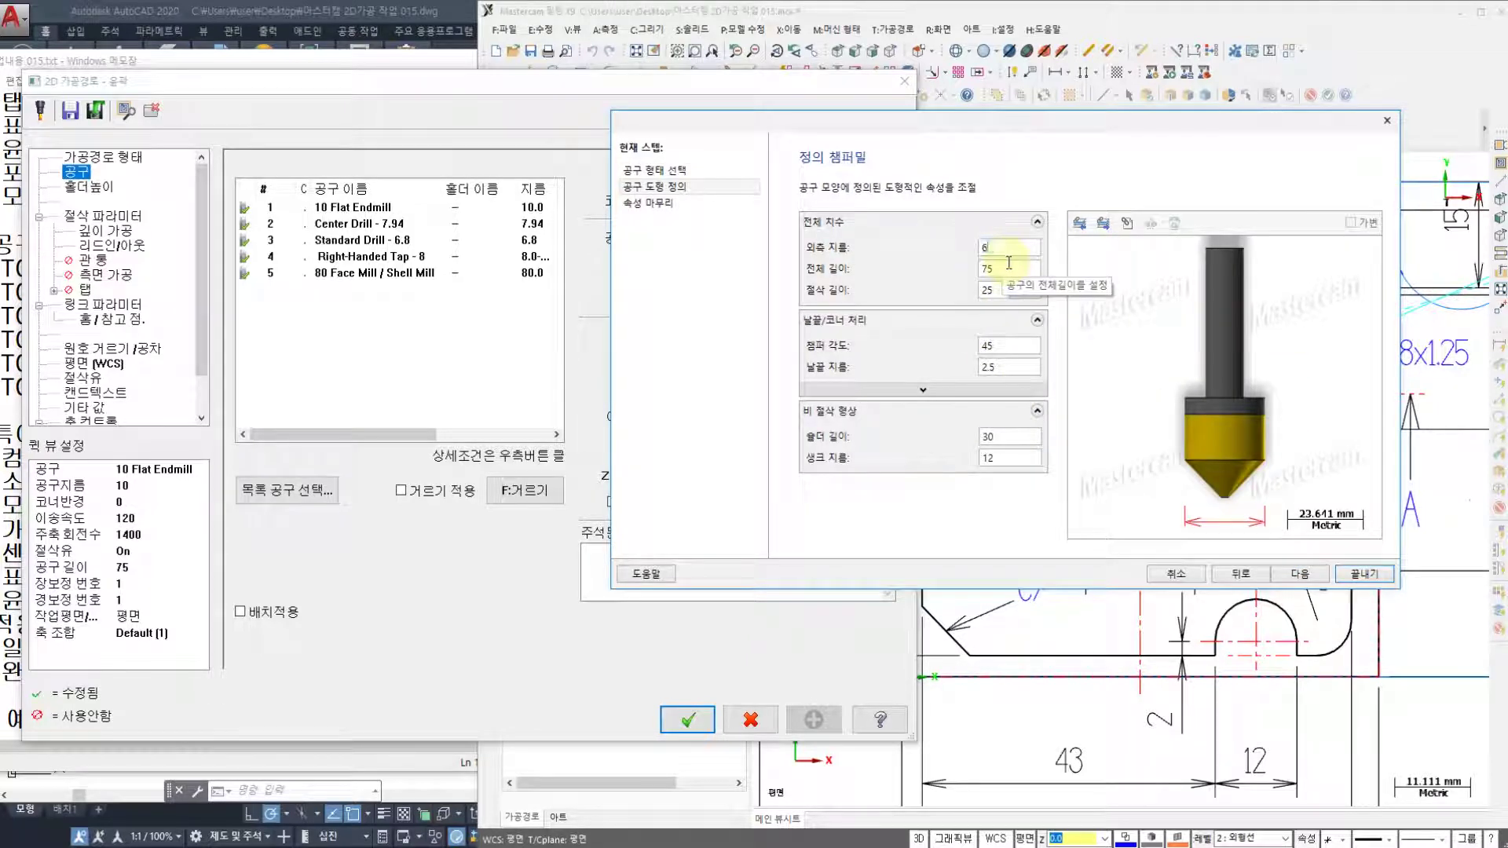
left_click(997, 366)
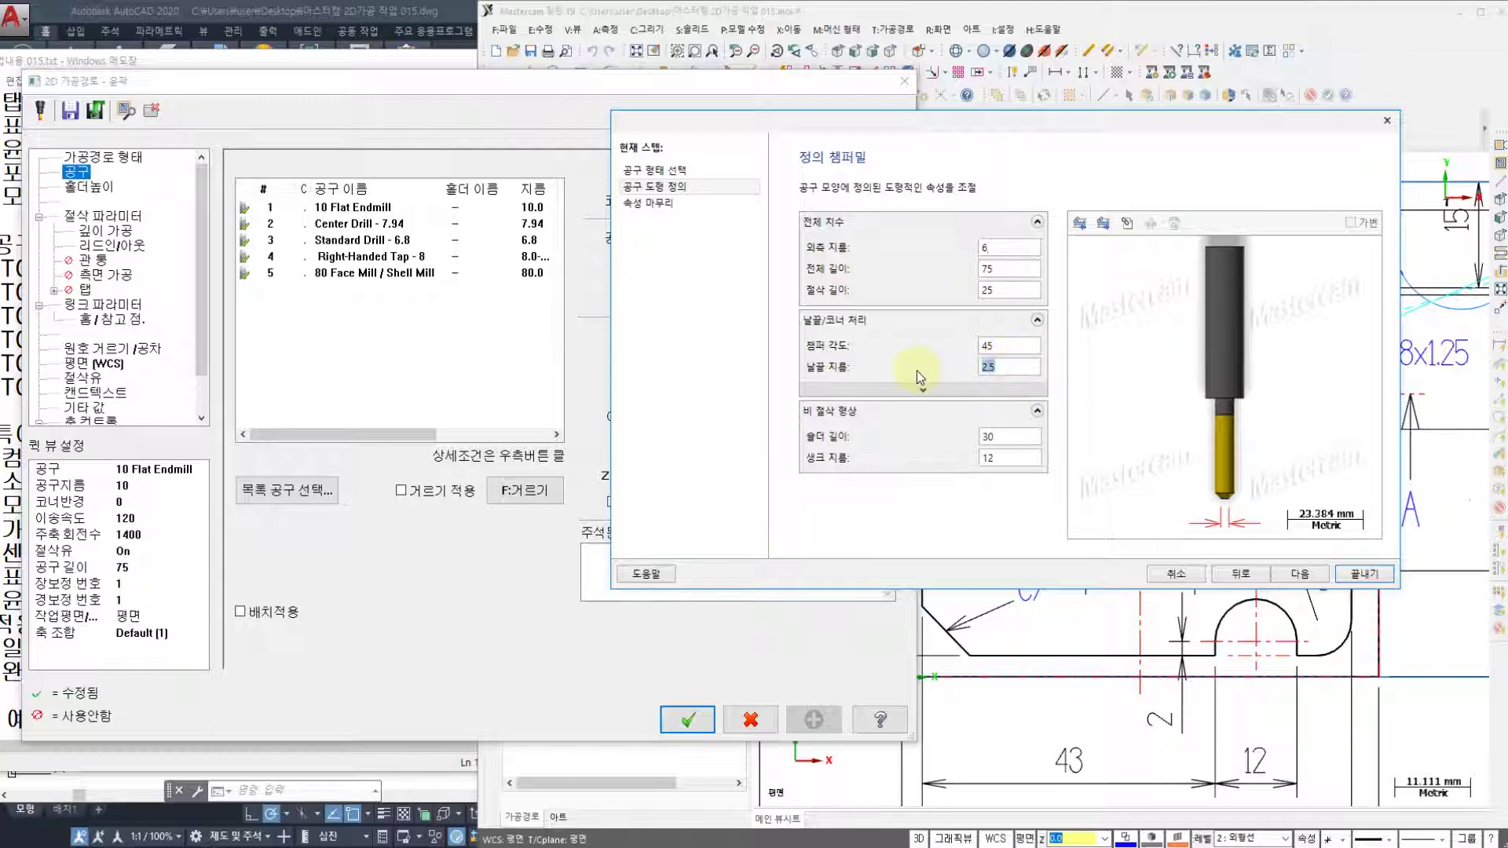
type("0")
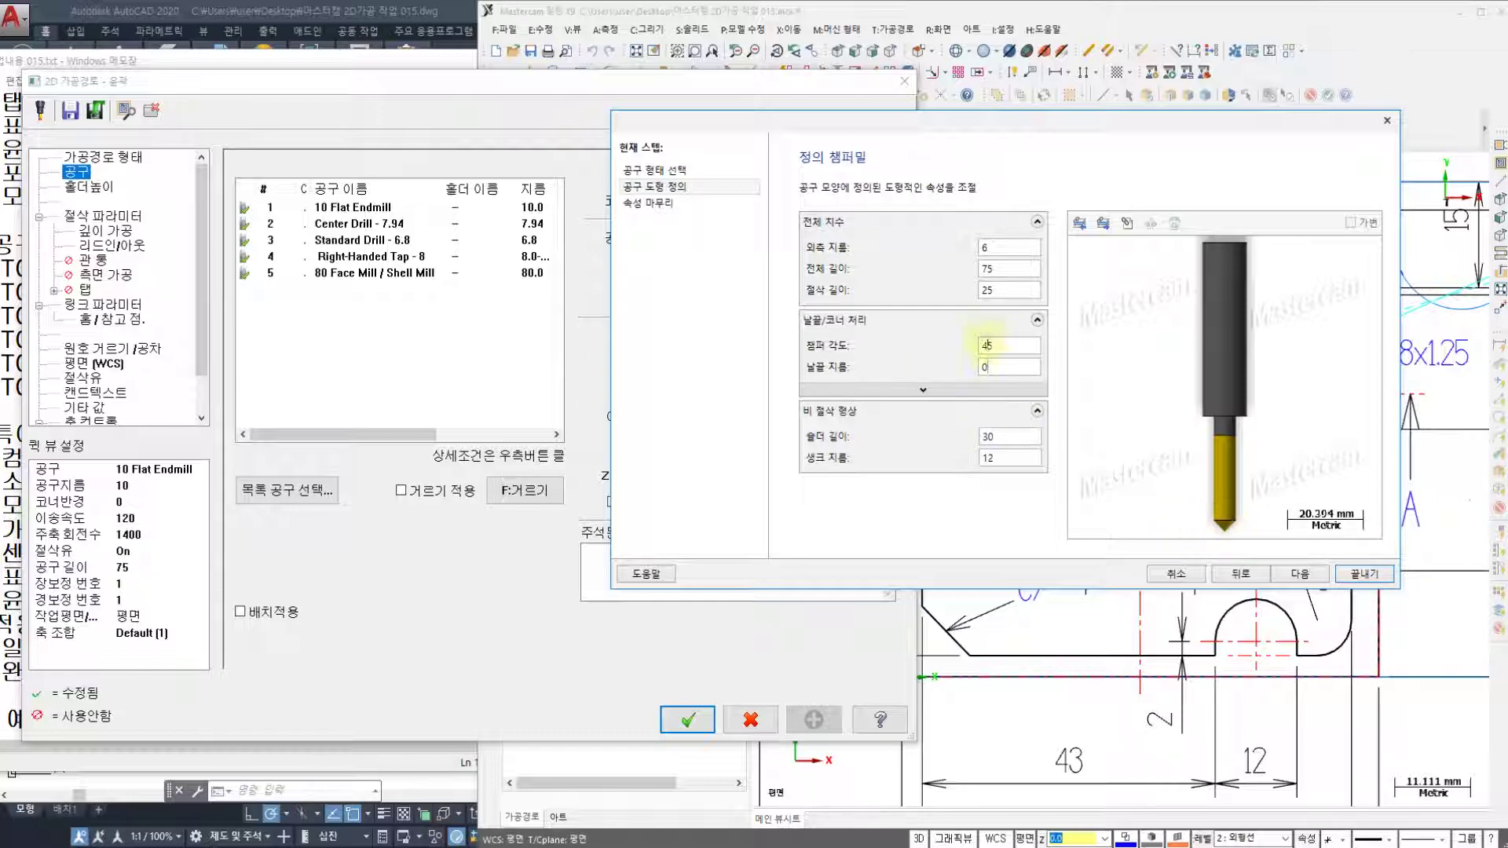
left_click(1301, 573)
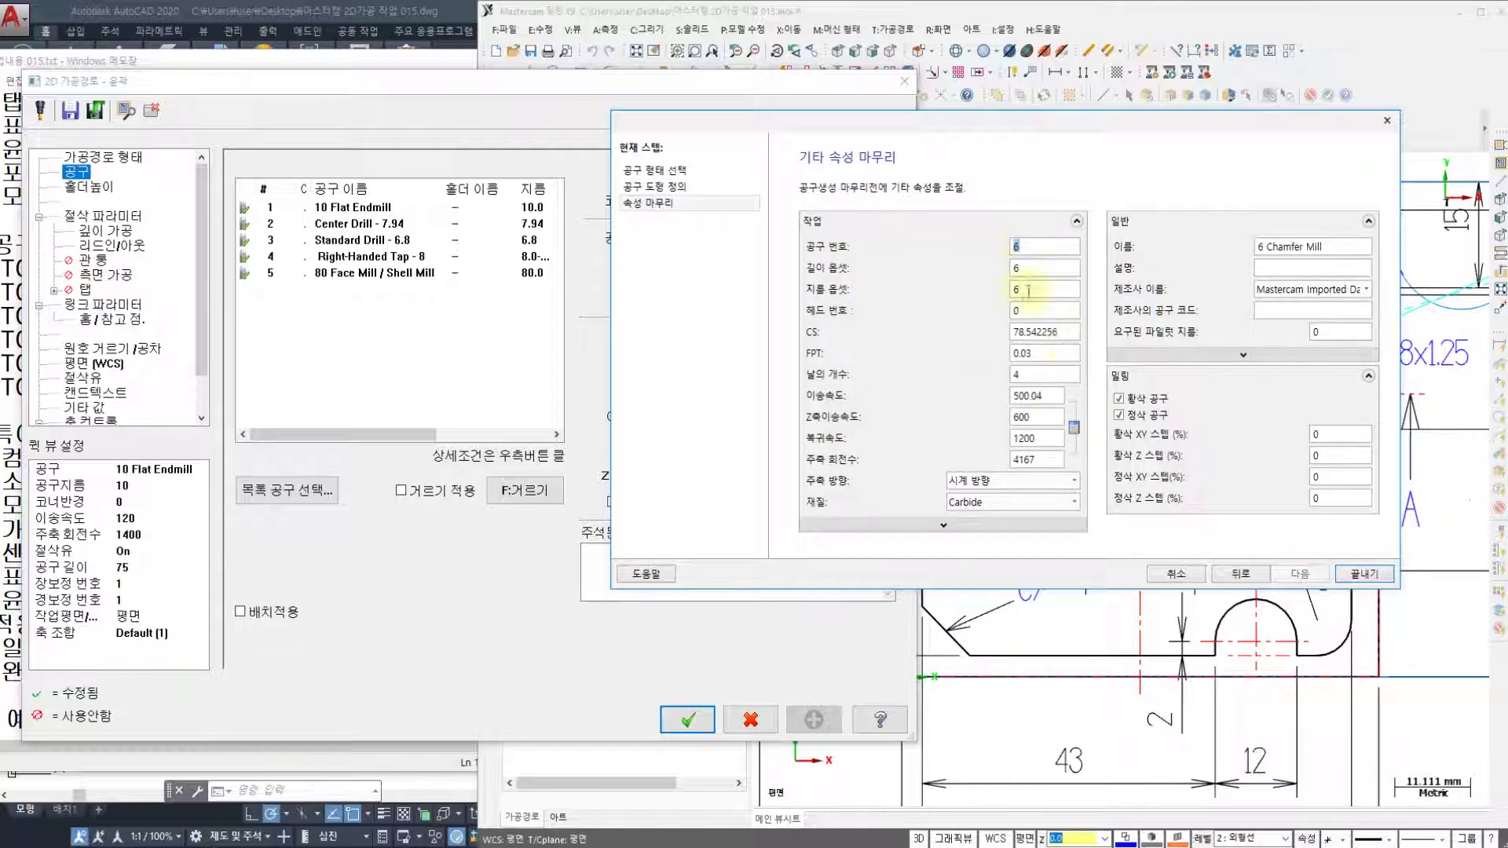
- Give the chamfer mill 2 flutes, feed rate 100, plunge rate 100 and spindle speed 1800, and finish the tool
double_click(1031, 373)
type("2")
double_click(1052, 396)
type("100")
key("Tab")
type("100")
left_click(1042, 438)
type("01800")
left_click(1364, 575)
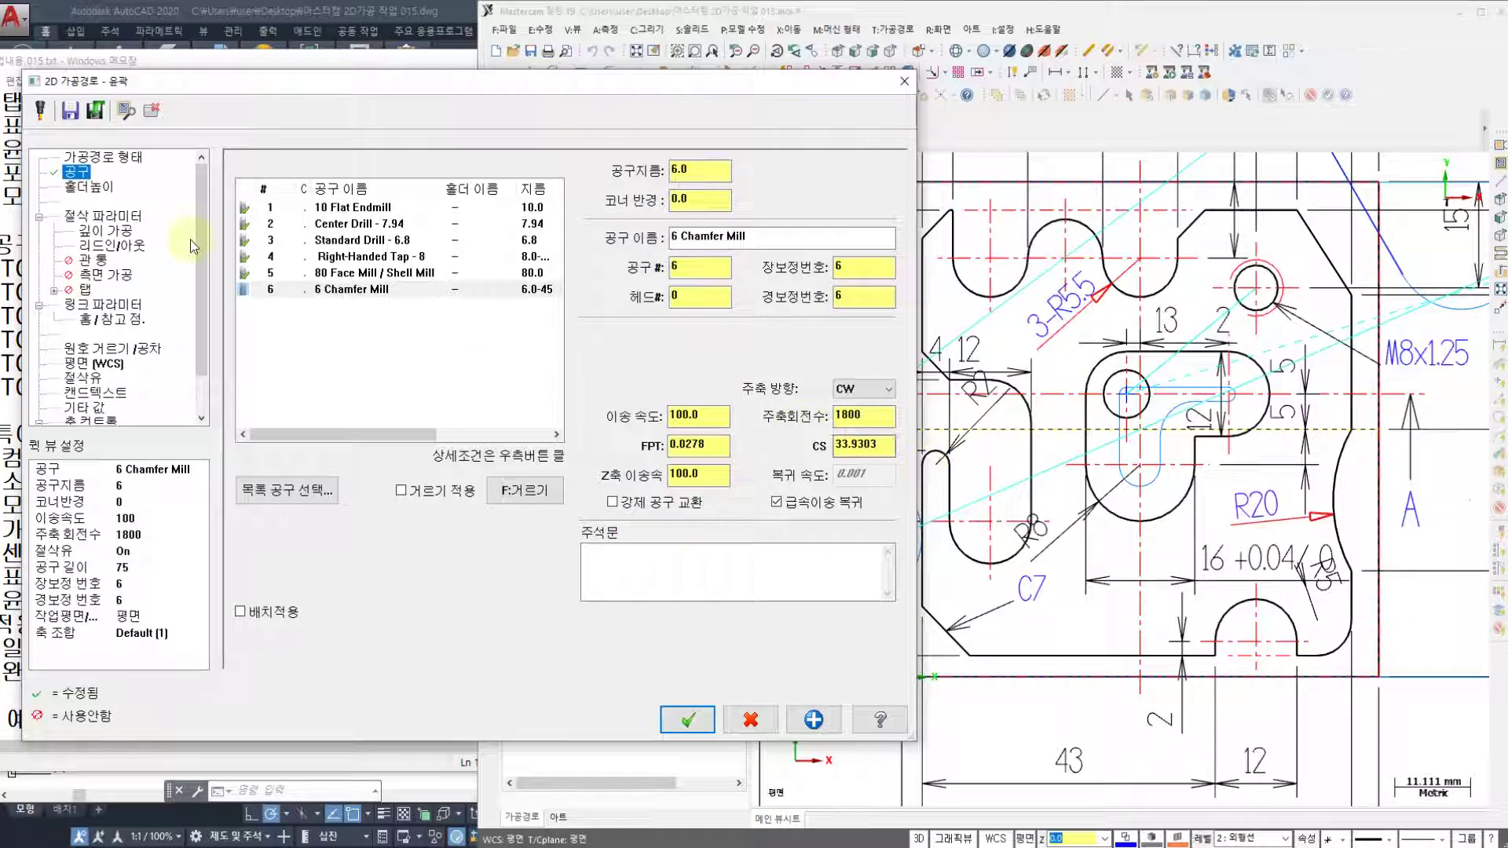
left_click(352, 306)
- Change the contour type to 2D chamfer with a width of 0.3 and a tip offset of 0.6
left_click(114, 220)
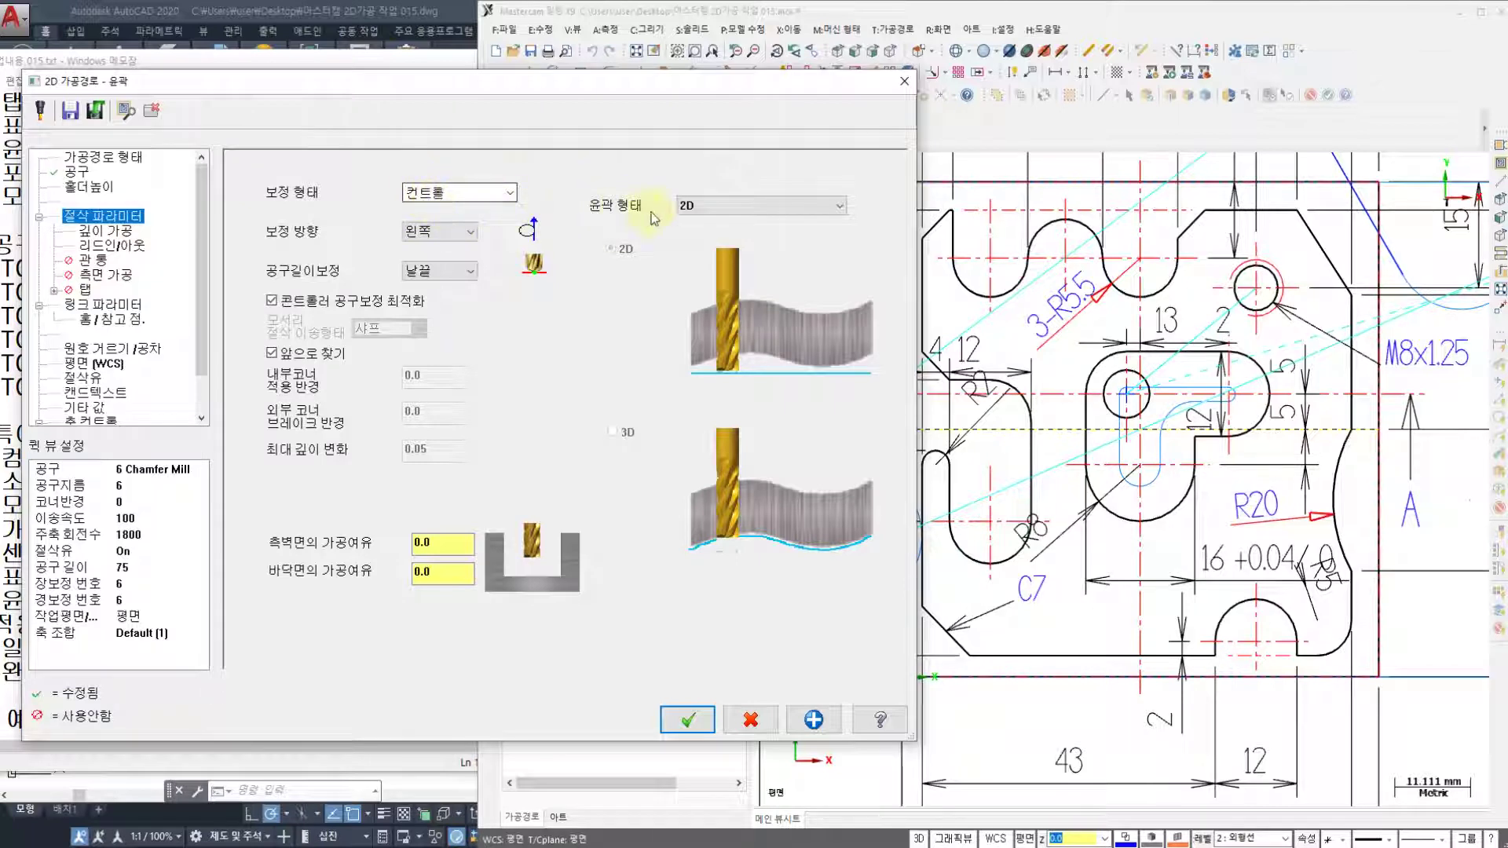
left_click(693, 205)
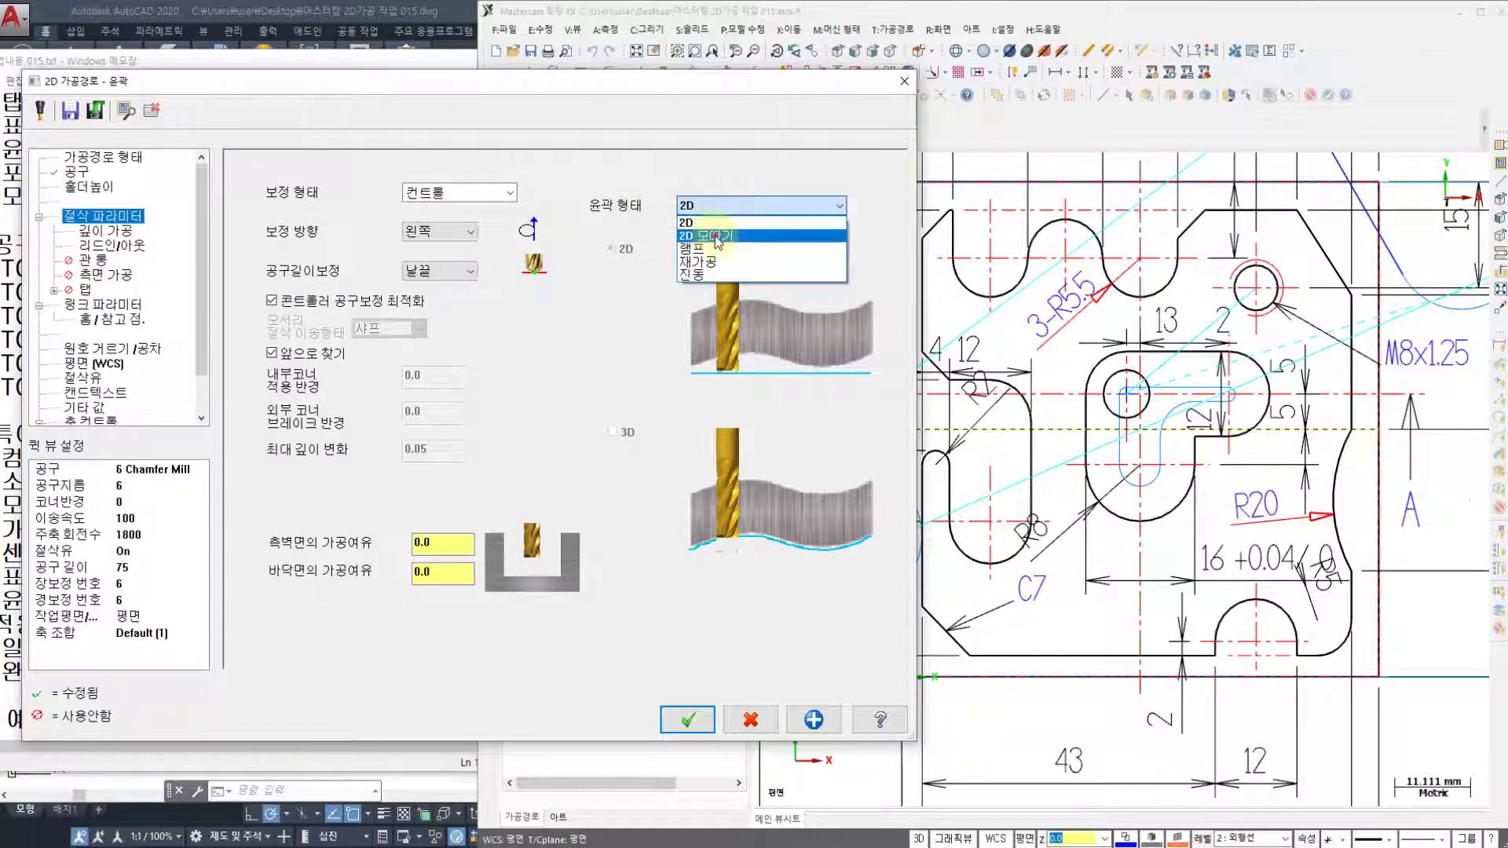
left_click(717, 236)
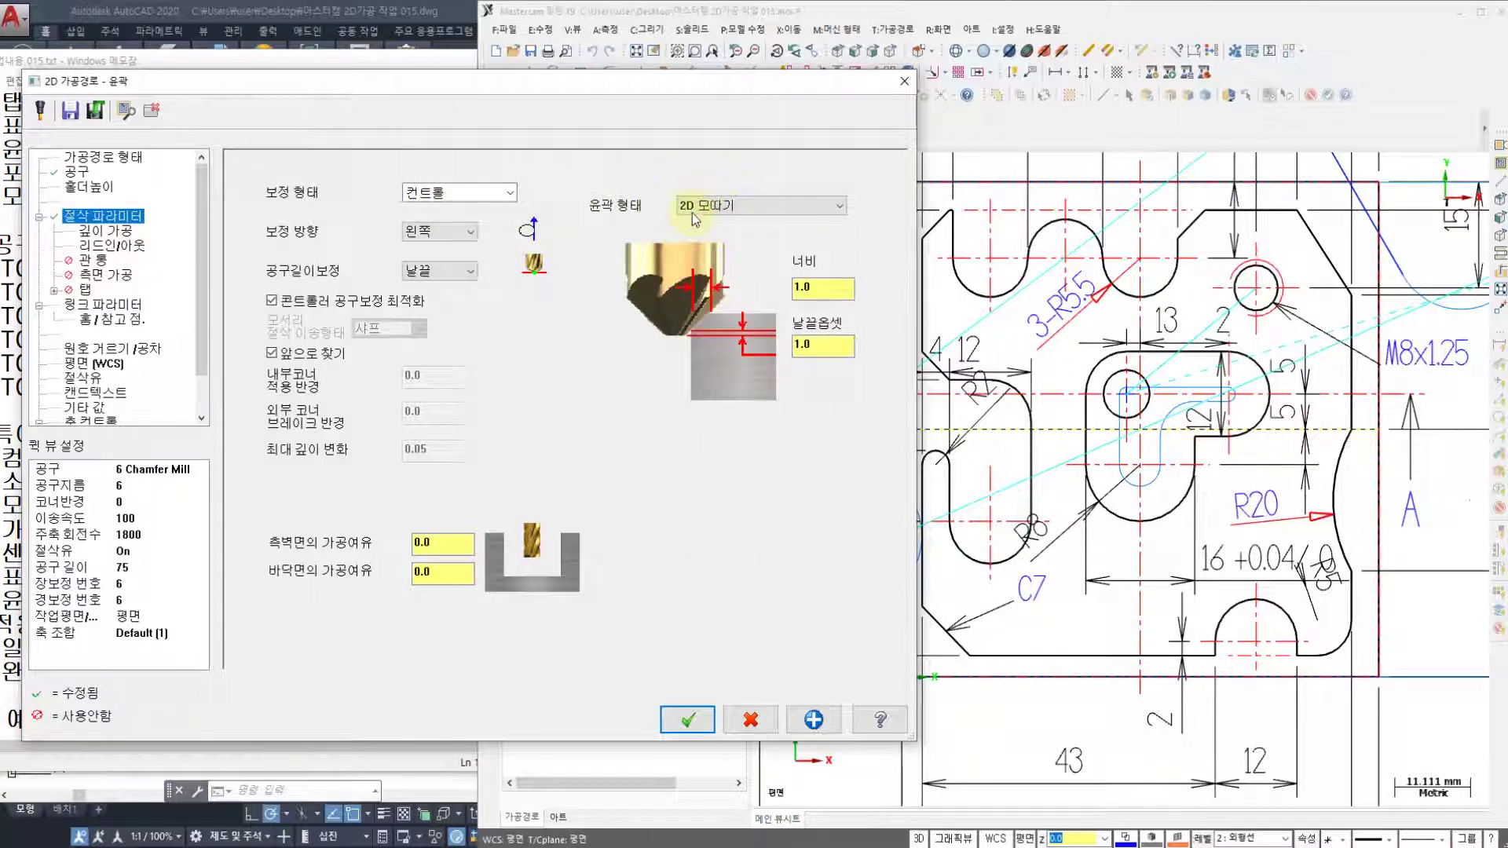
left_click(835, 288)
type("0.3")
key("Tab")
type("0.6")
key("Return")
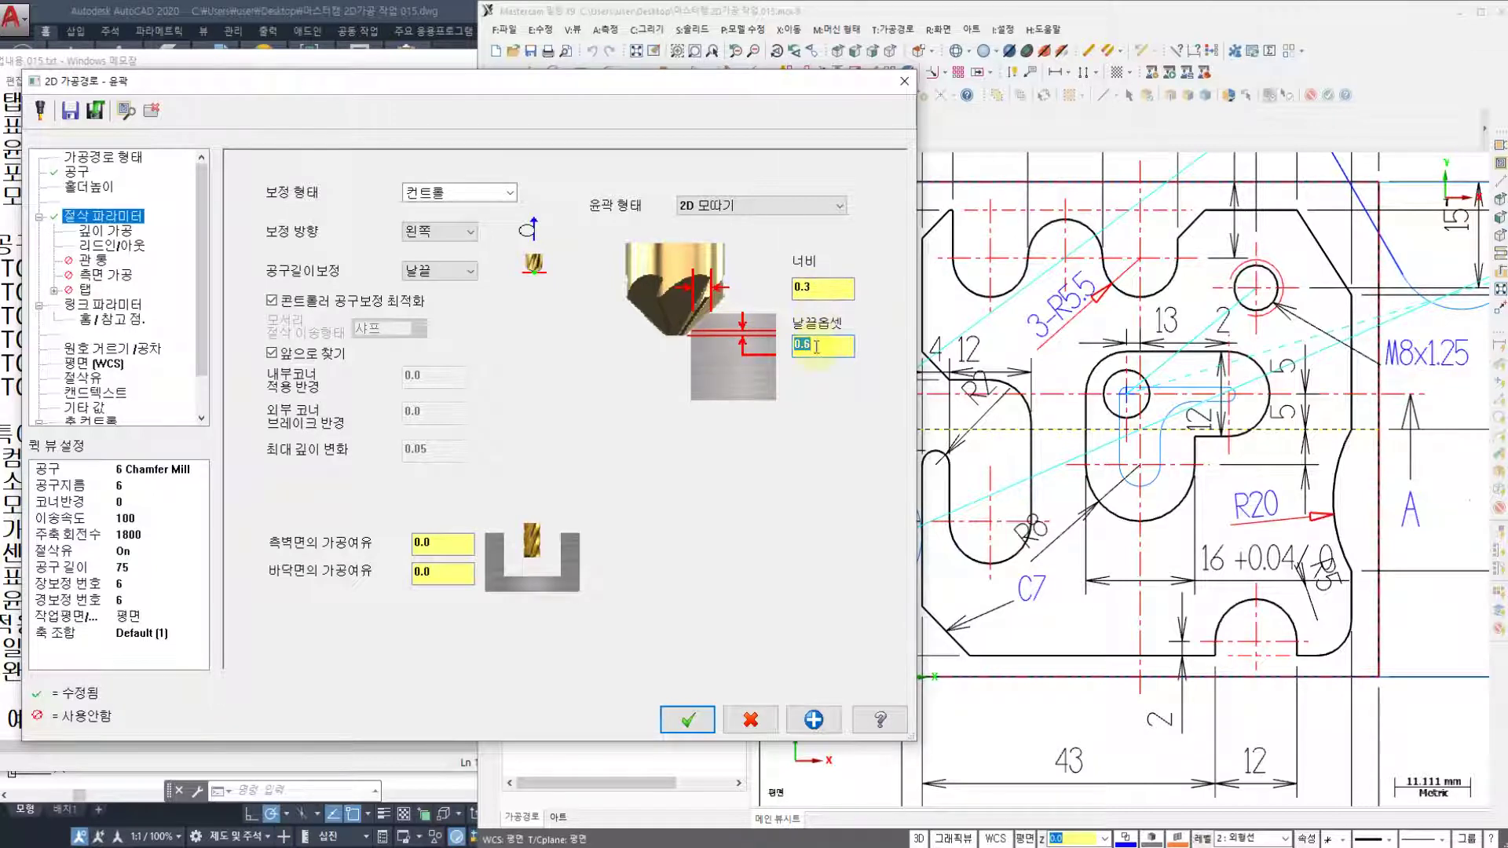
left_click_drag(538, 88, 702, 105)
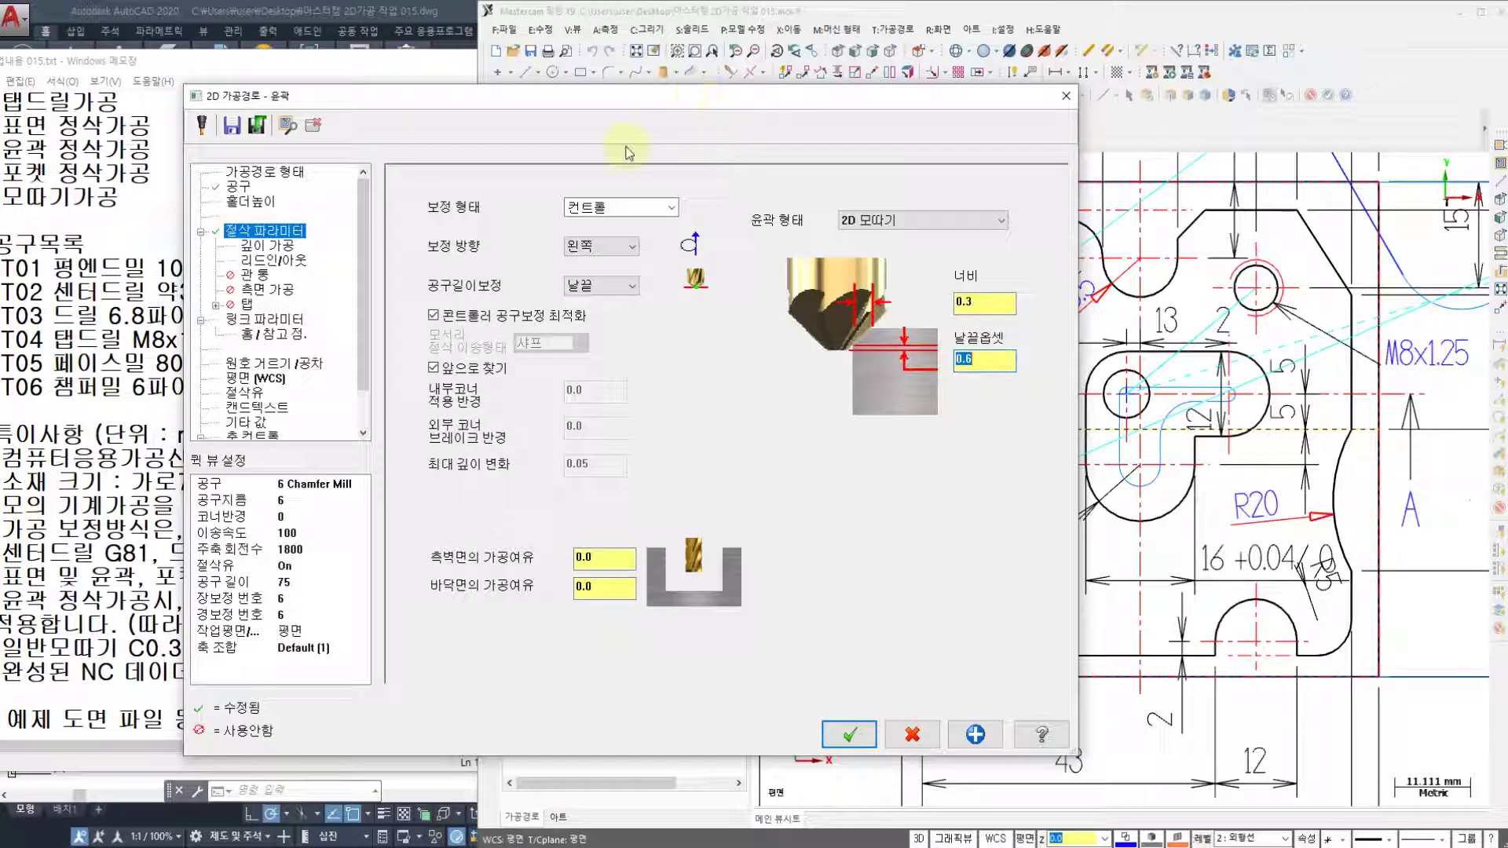
- Turn off depth cuts and make the lead-in and lead-out lines perpendicular
left_click(269, 246)
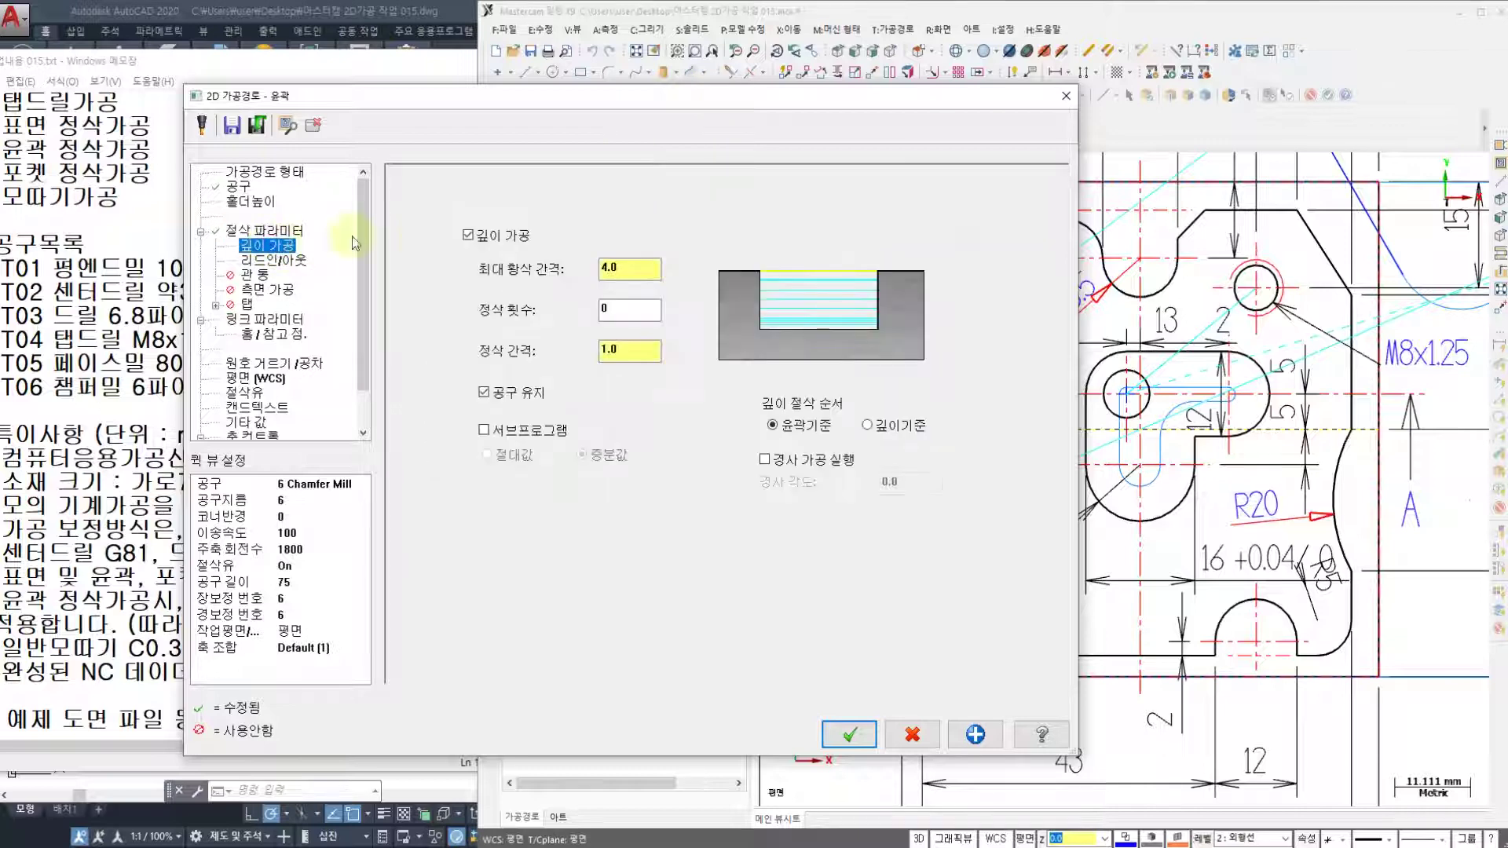
left_click(467, 237)
left_click(288, 268)
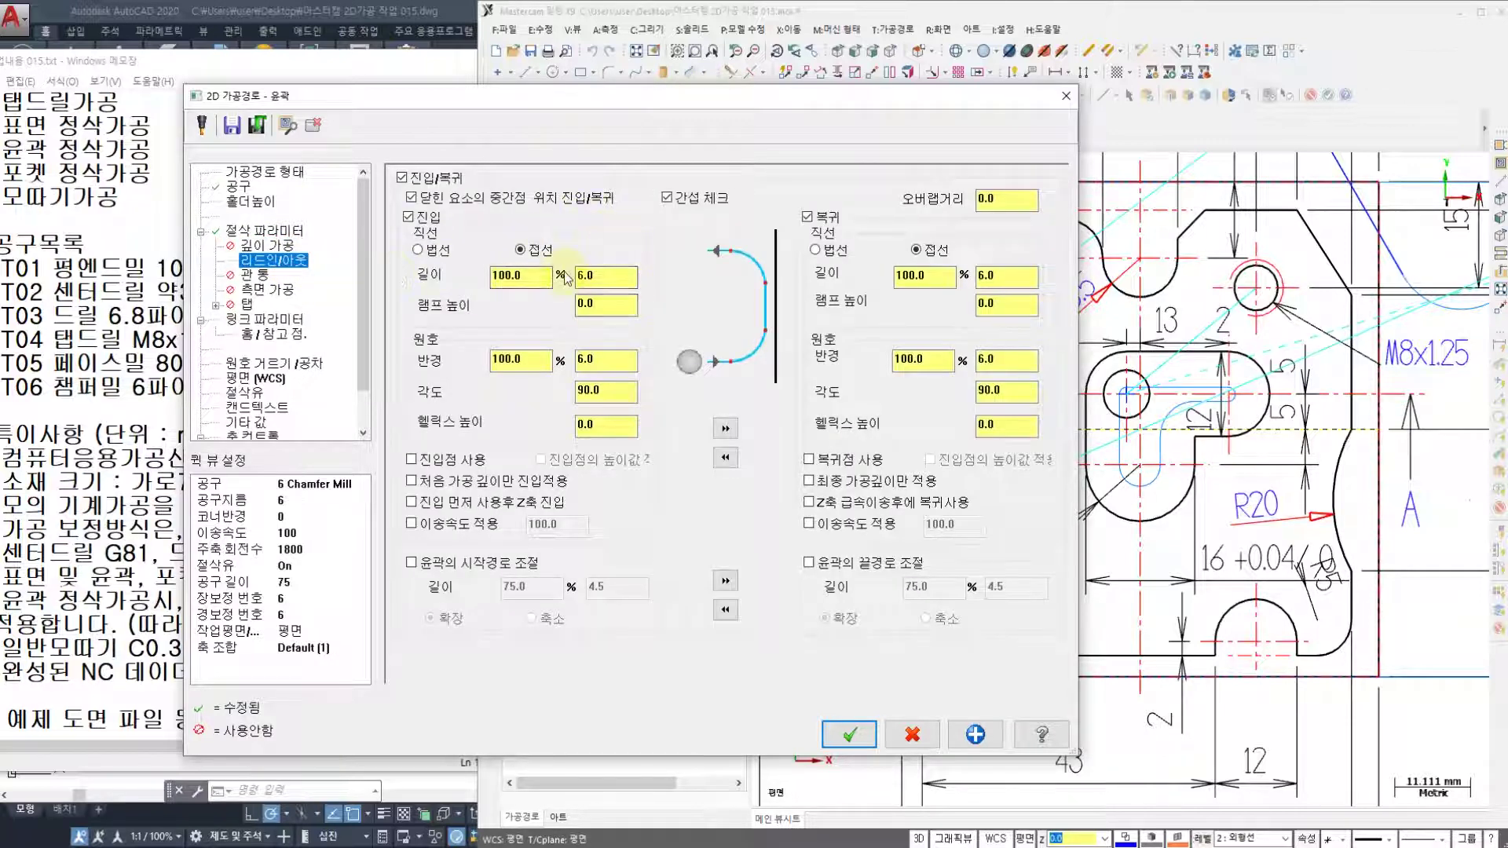
mouse_move(687, 110)
left_mouse_down()
mouse_move(405, 151)
mouse_move(428, 153)
left_mouse_up()
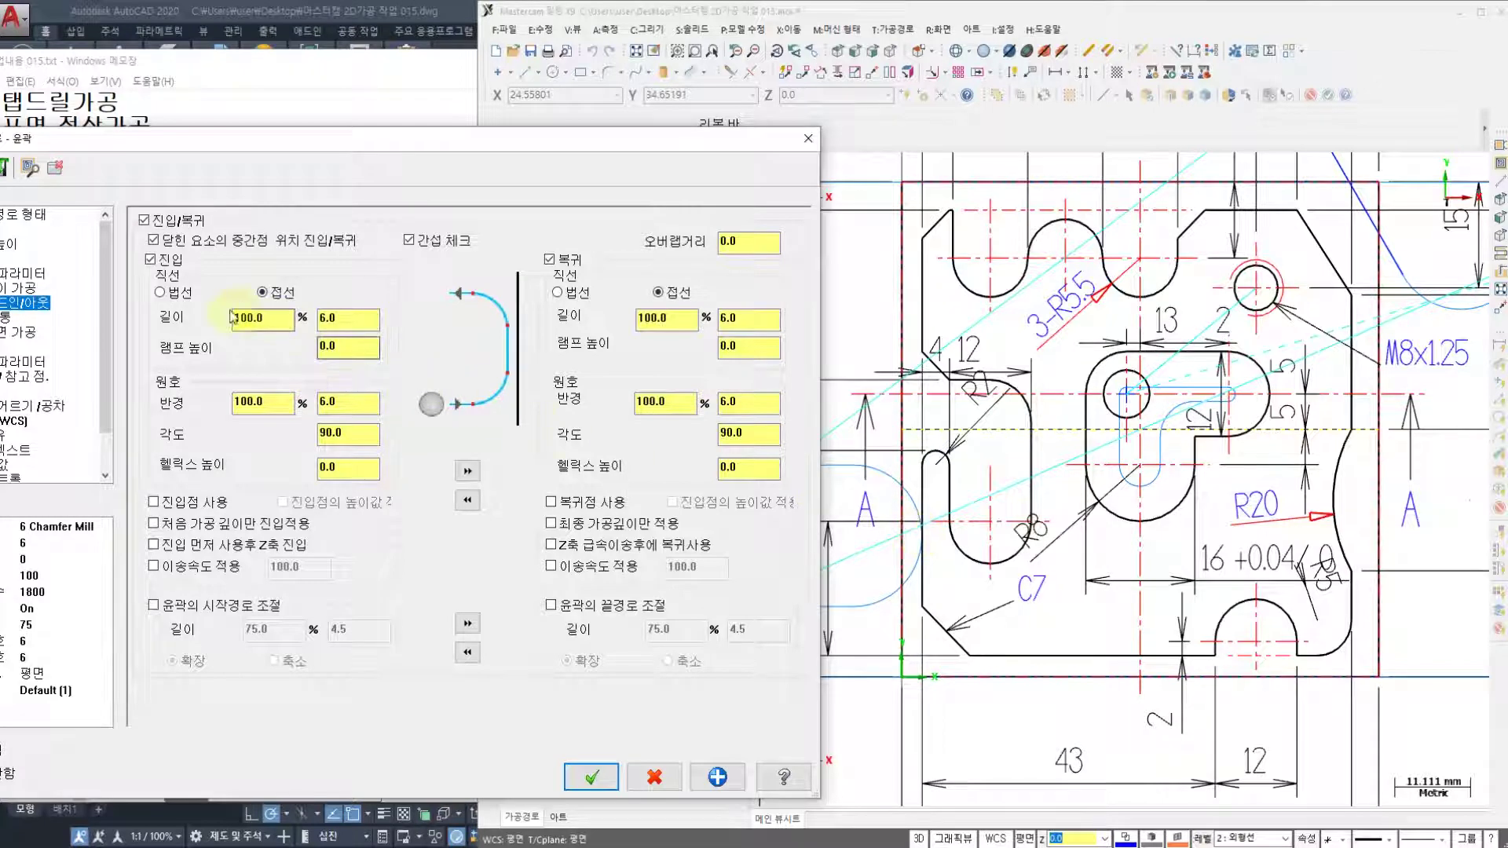
left_click(161, 293)
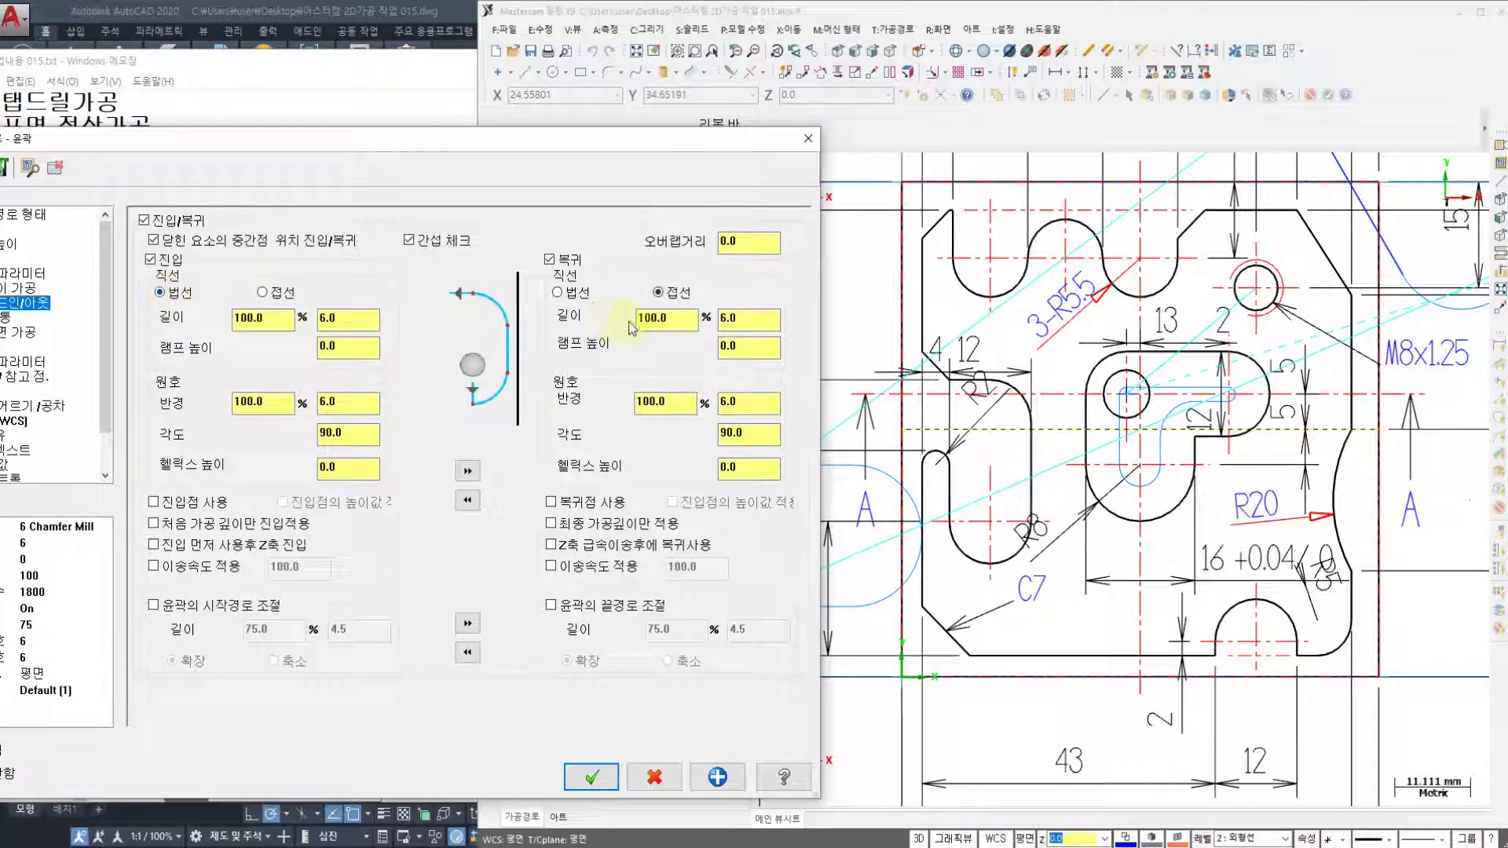
left_click(583, 296)
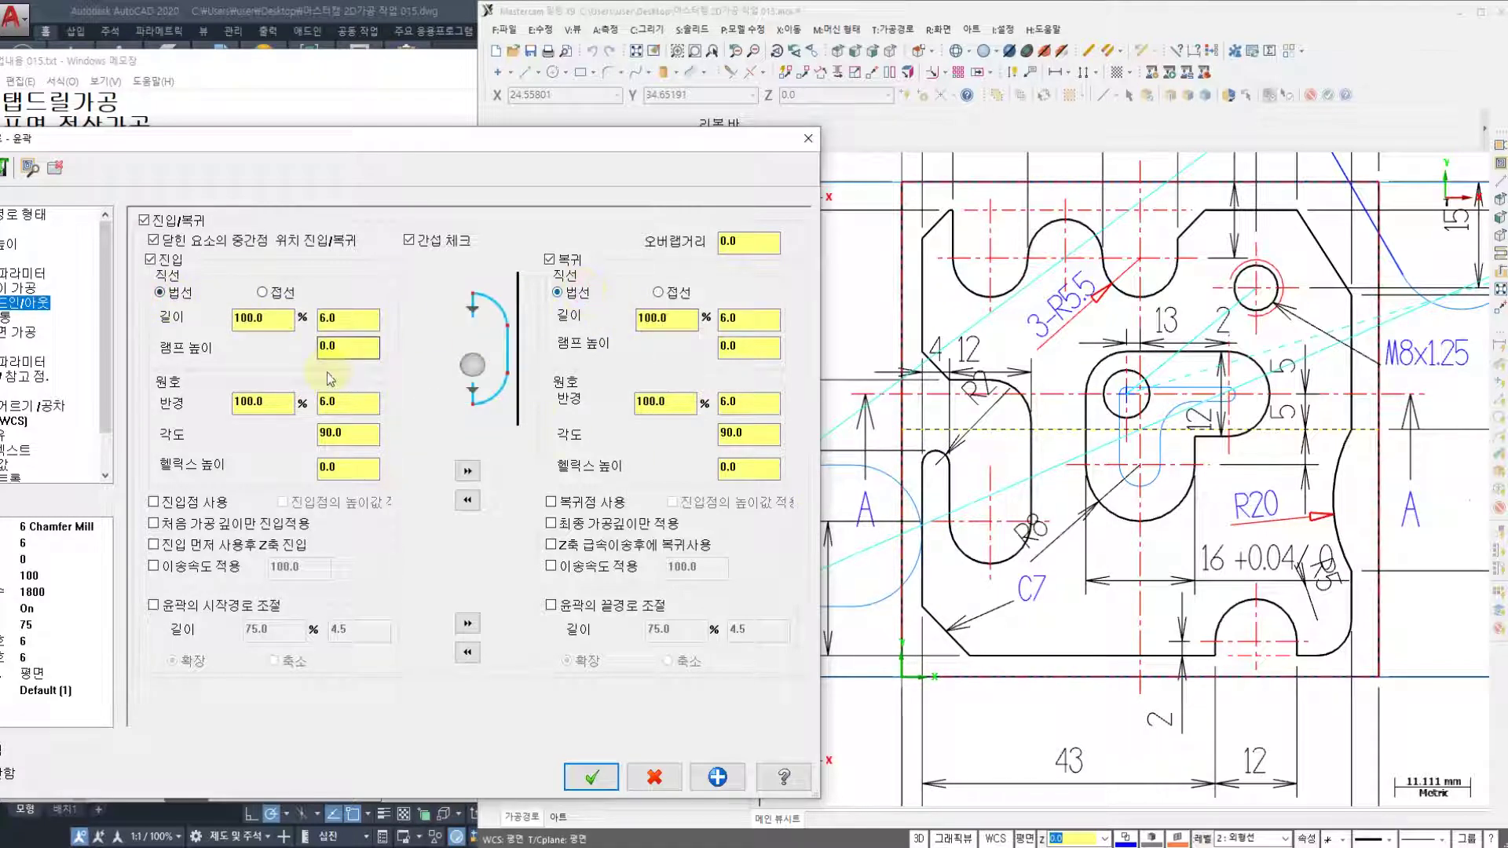
- Set the lead-in and lead-out arc radius to 0 and their line length to 50%
double_click(260, 403)
type("0")
double_click(665, 403)
type("0")
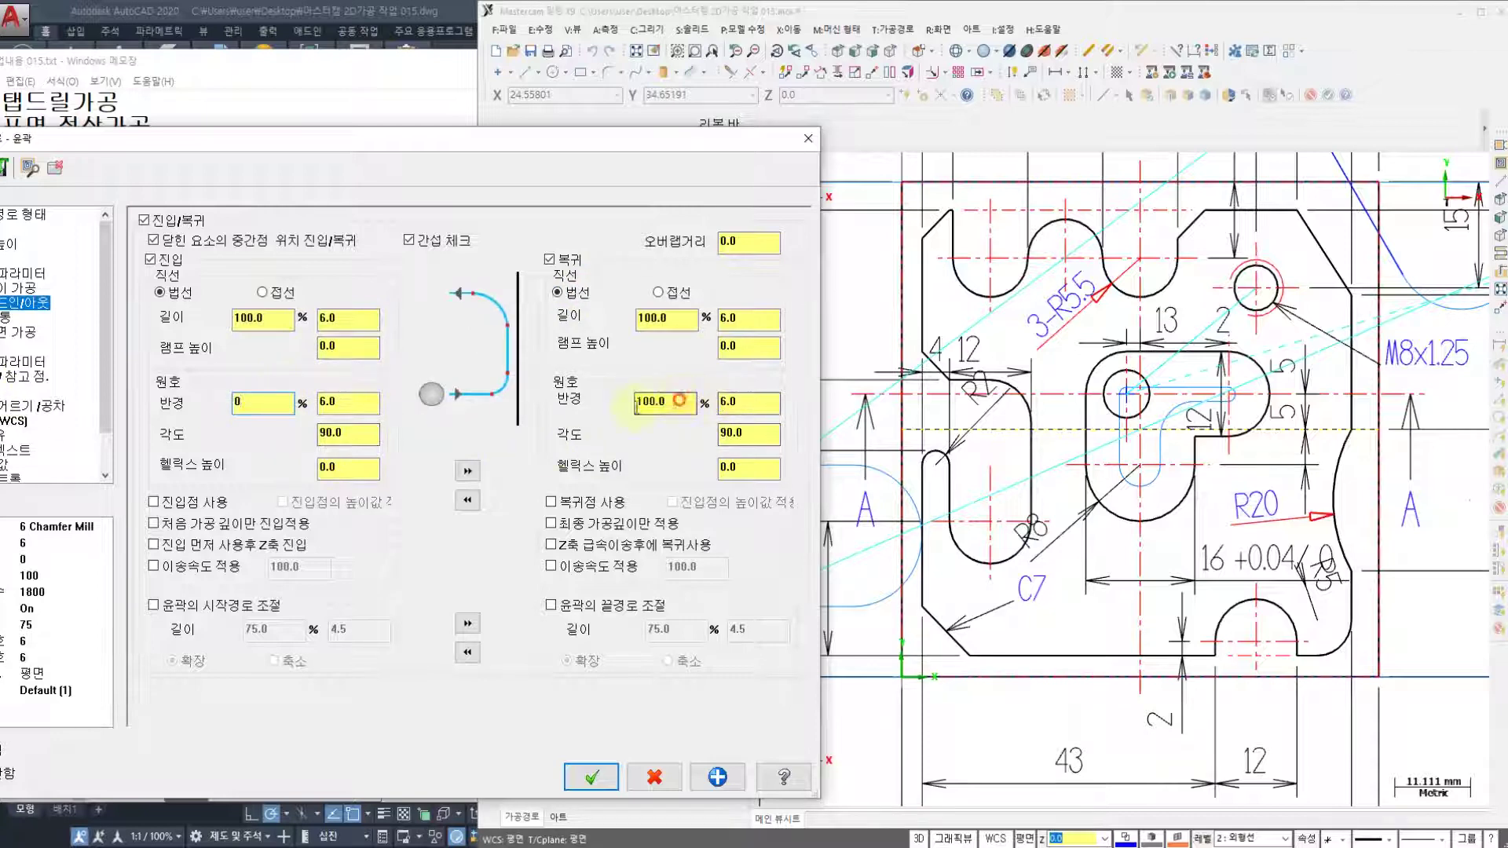
double_click(276, 321)
type("50")
double_click(686, 321)
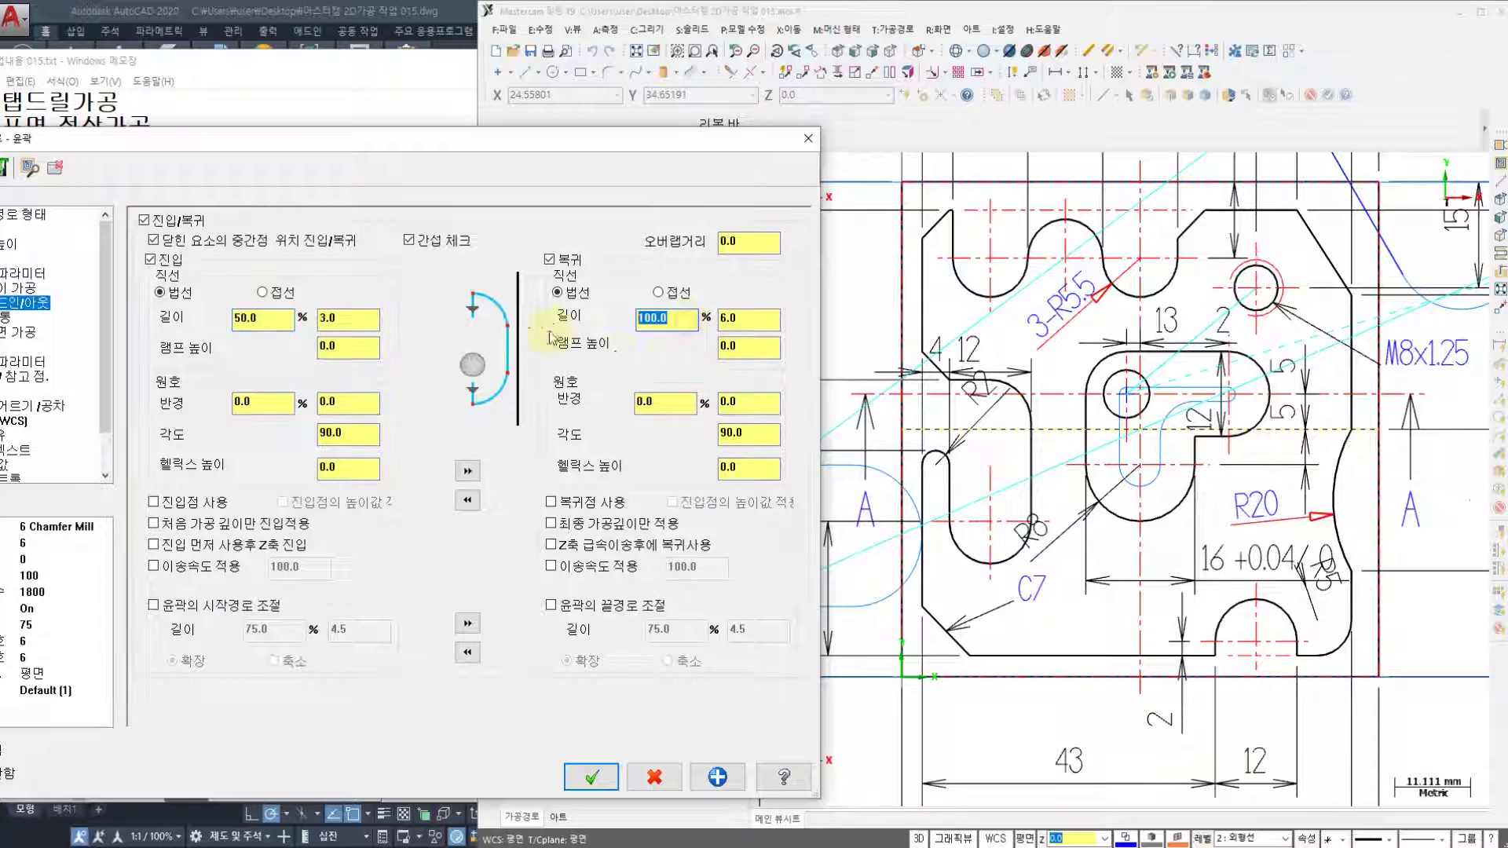
type("50")
left_click_drag(554, 143, 837, 146)
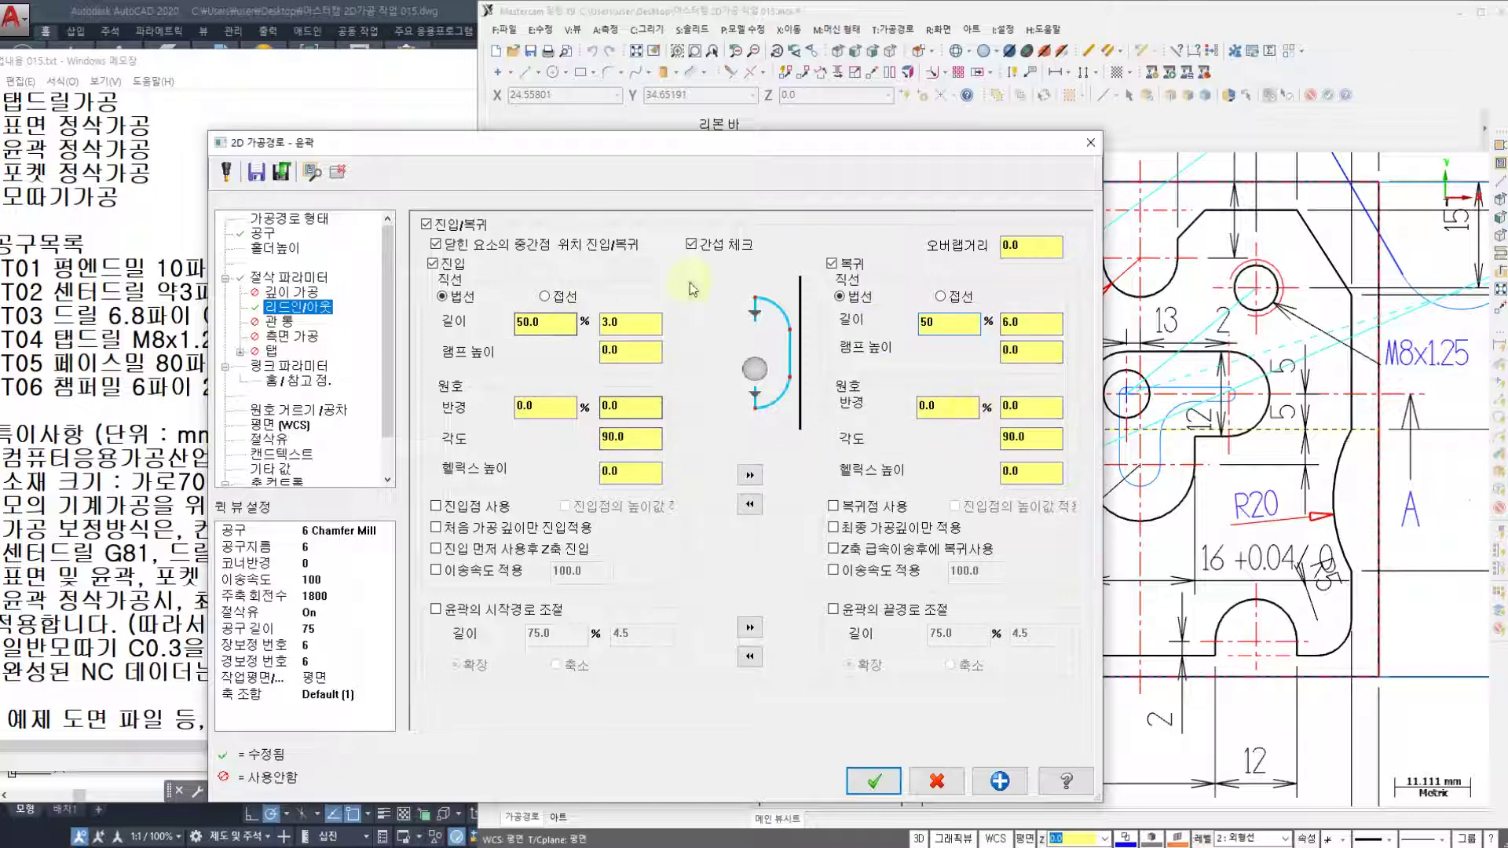
- Go through the remaining contour pages, including linking parameters and coolant, and accept the settings to generate the chamfer toolpath
left_click(279, 322)
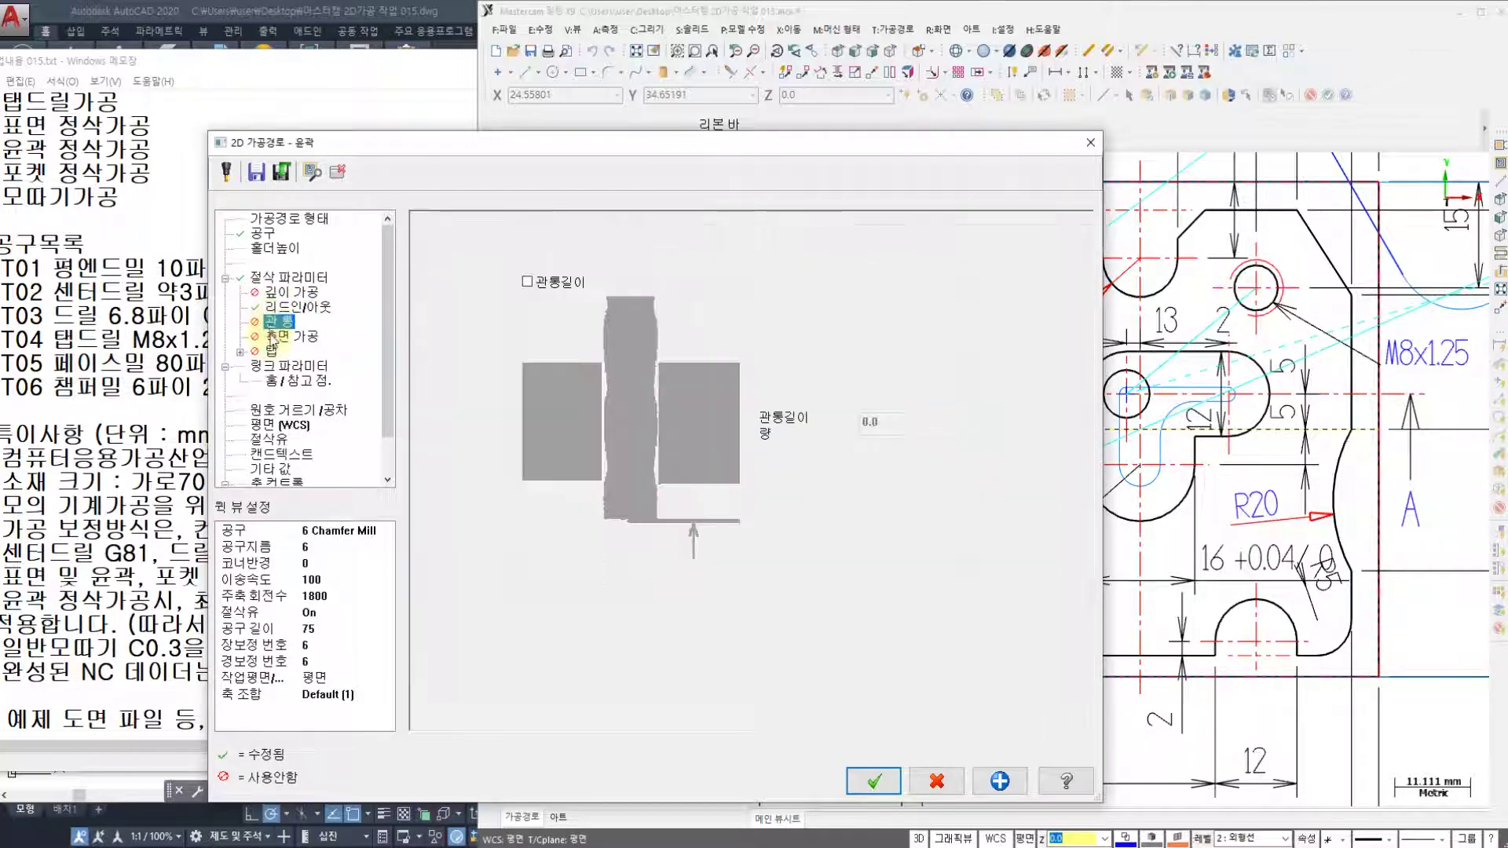
left_click(289, 336)
left_click(271, 353)
left_click(287, 365)
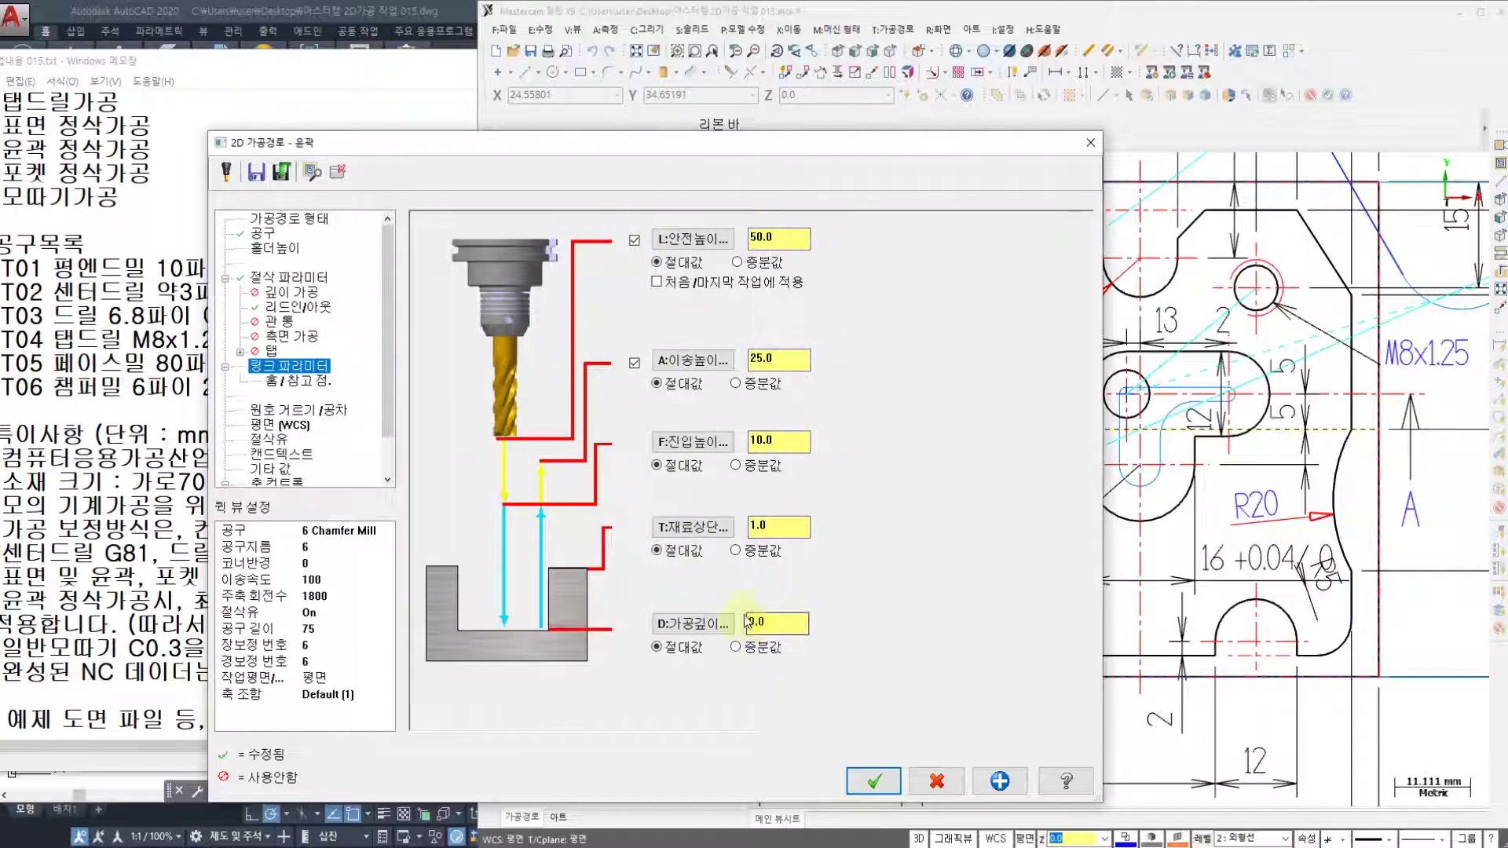
left_click(268, 440)
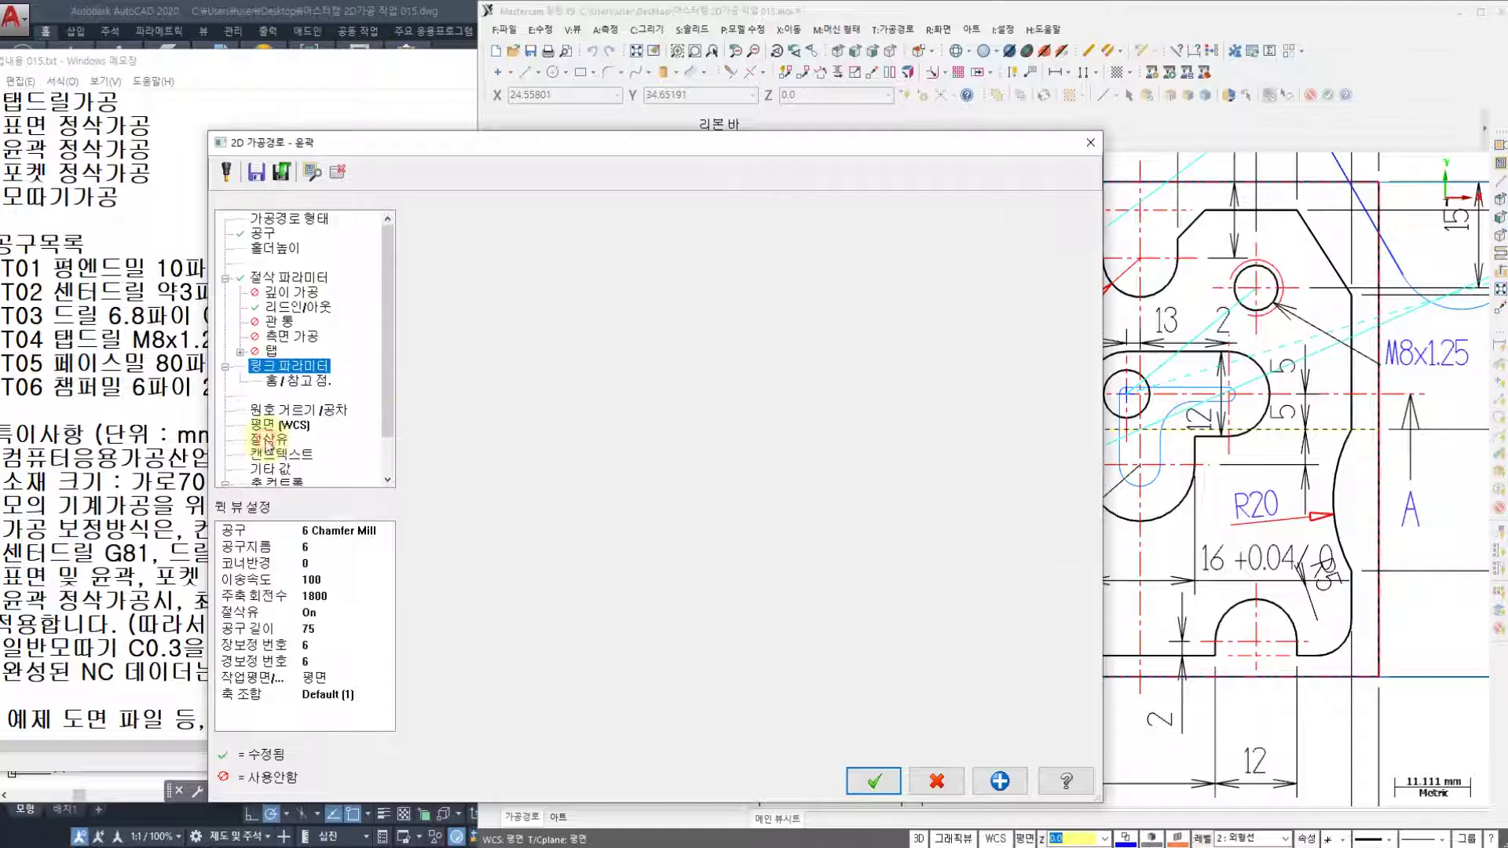
left_click(873, 781)
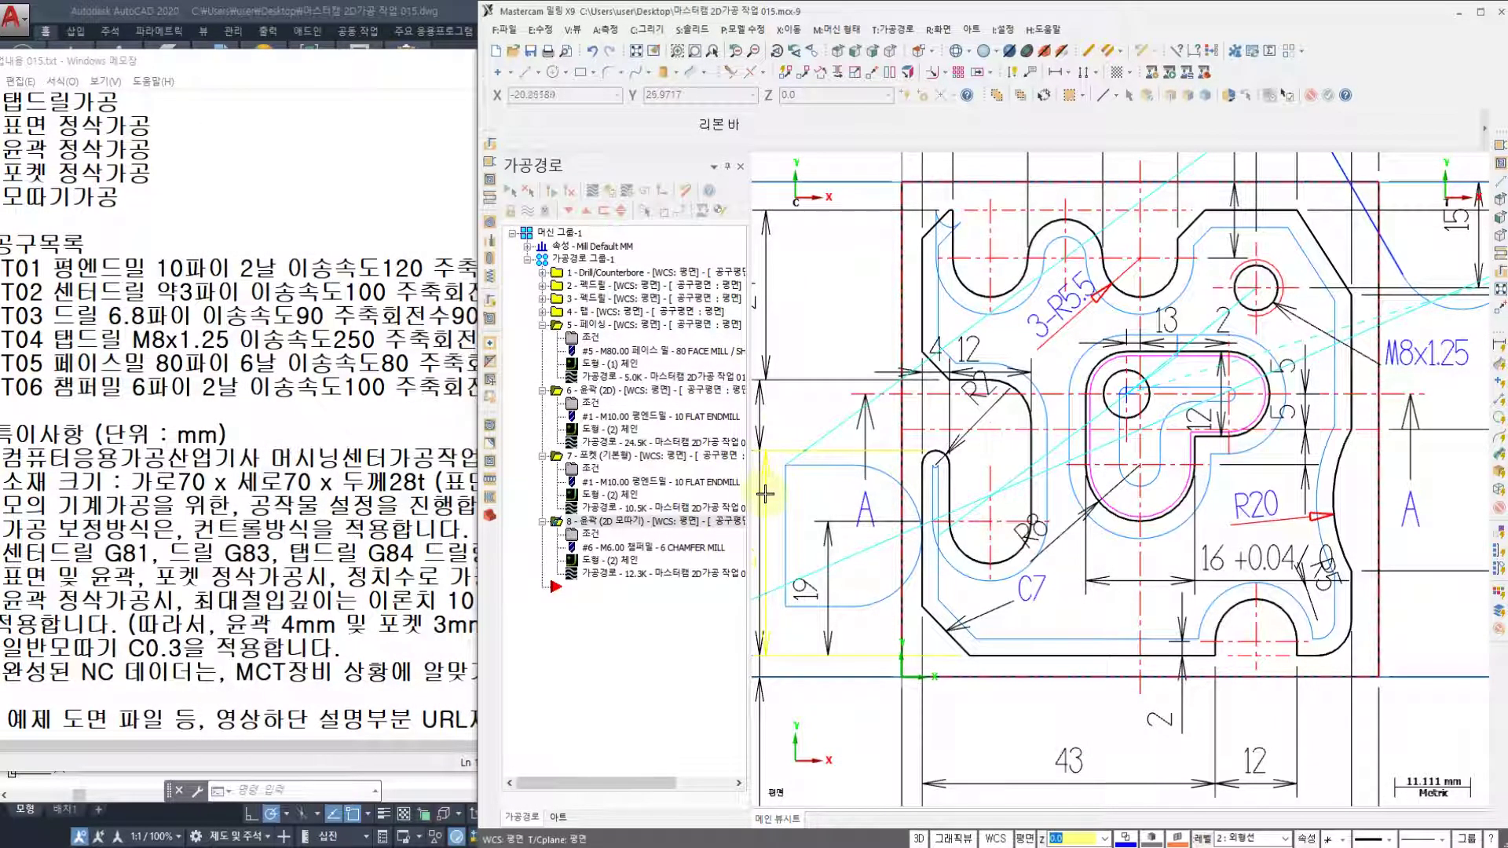
- Backplot the 2D chamfer toolpath to check the tool's path along the outer profile
left_click(600, 581)
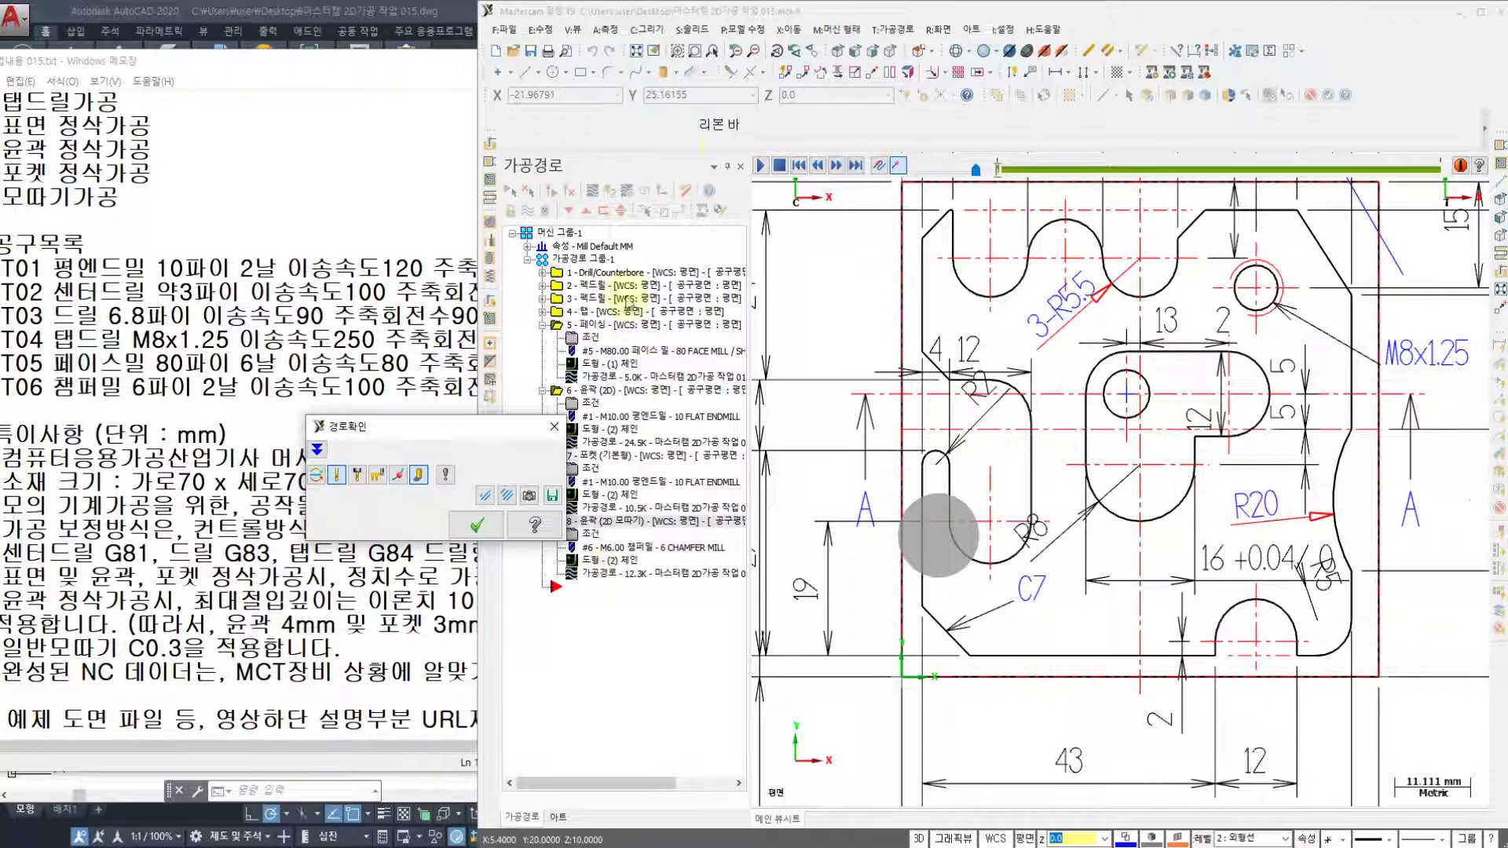
left_click(758, 167)
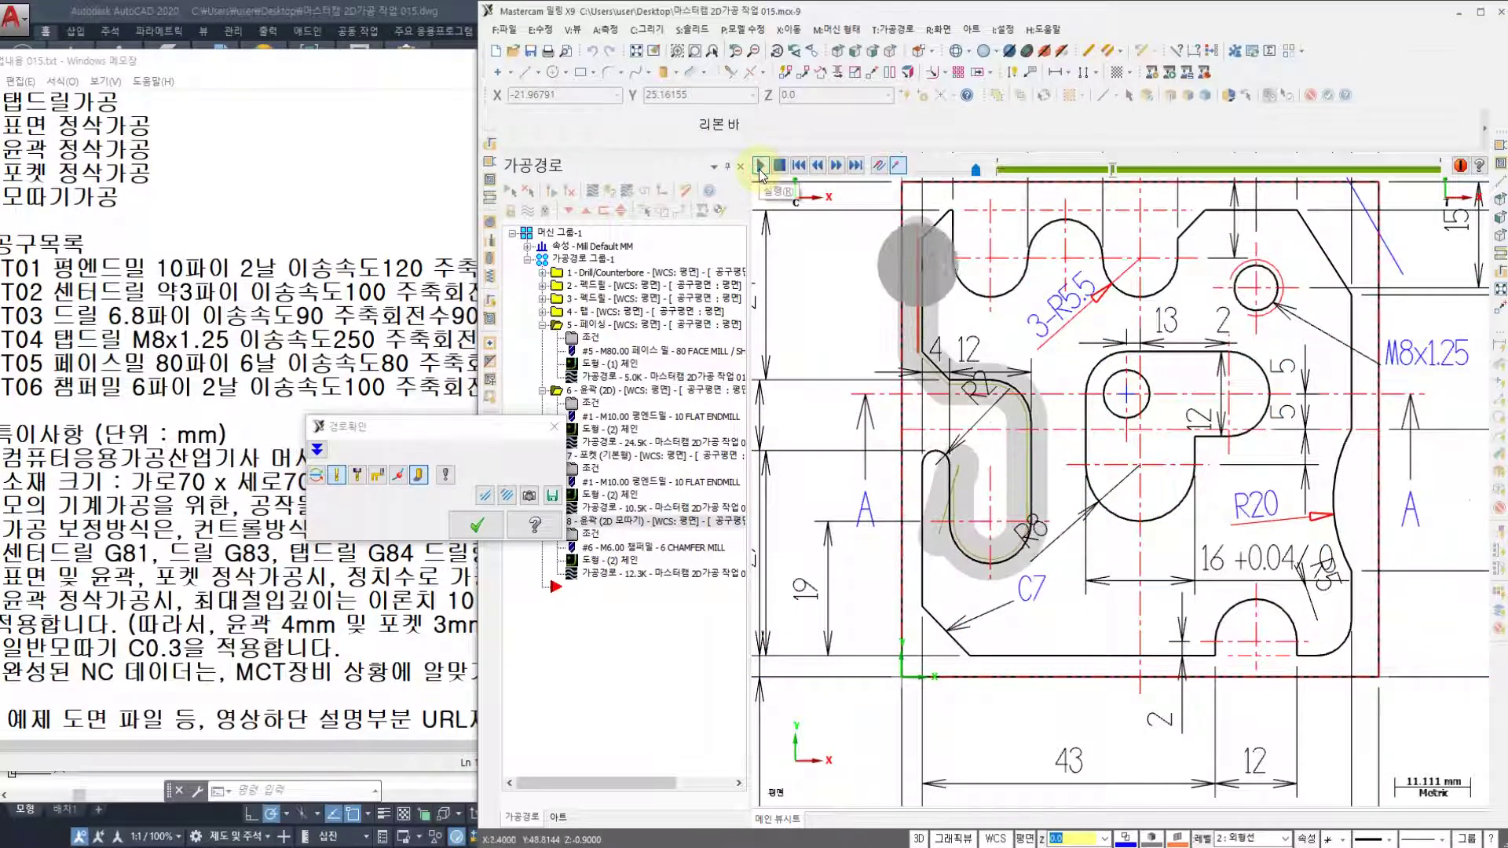
left_click(476, 541)
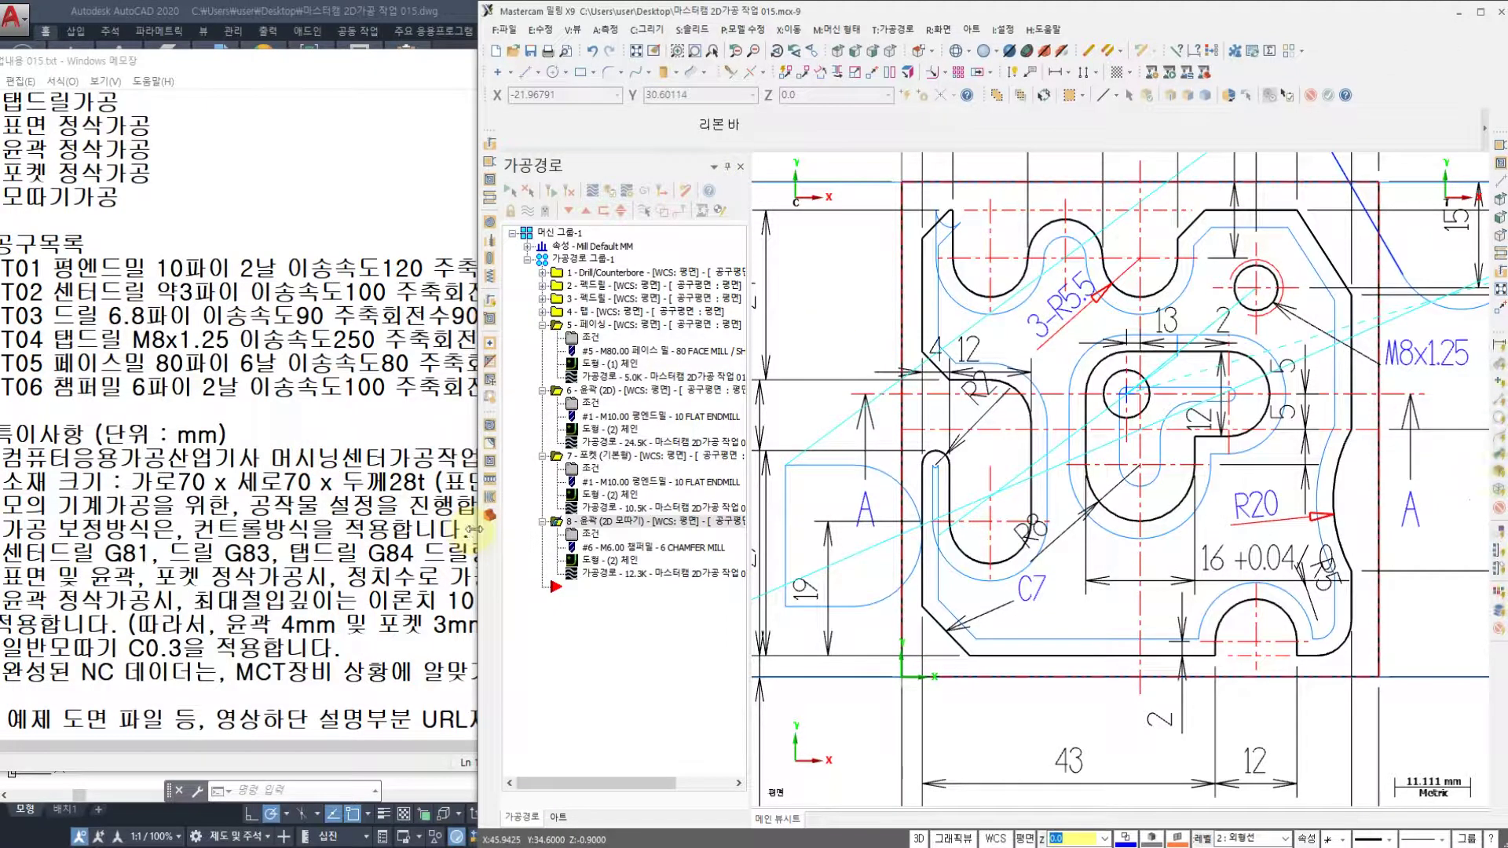
- Change the chamfer operation's compensation type to computer and regenerate the toolpath
left_click(590, 540)
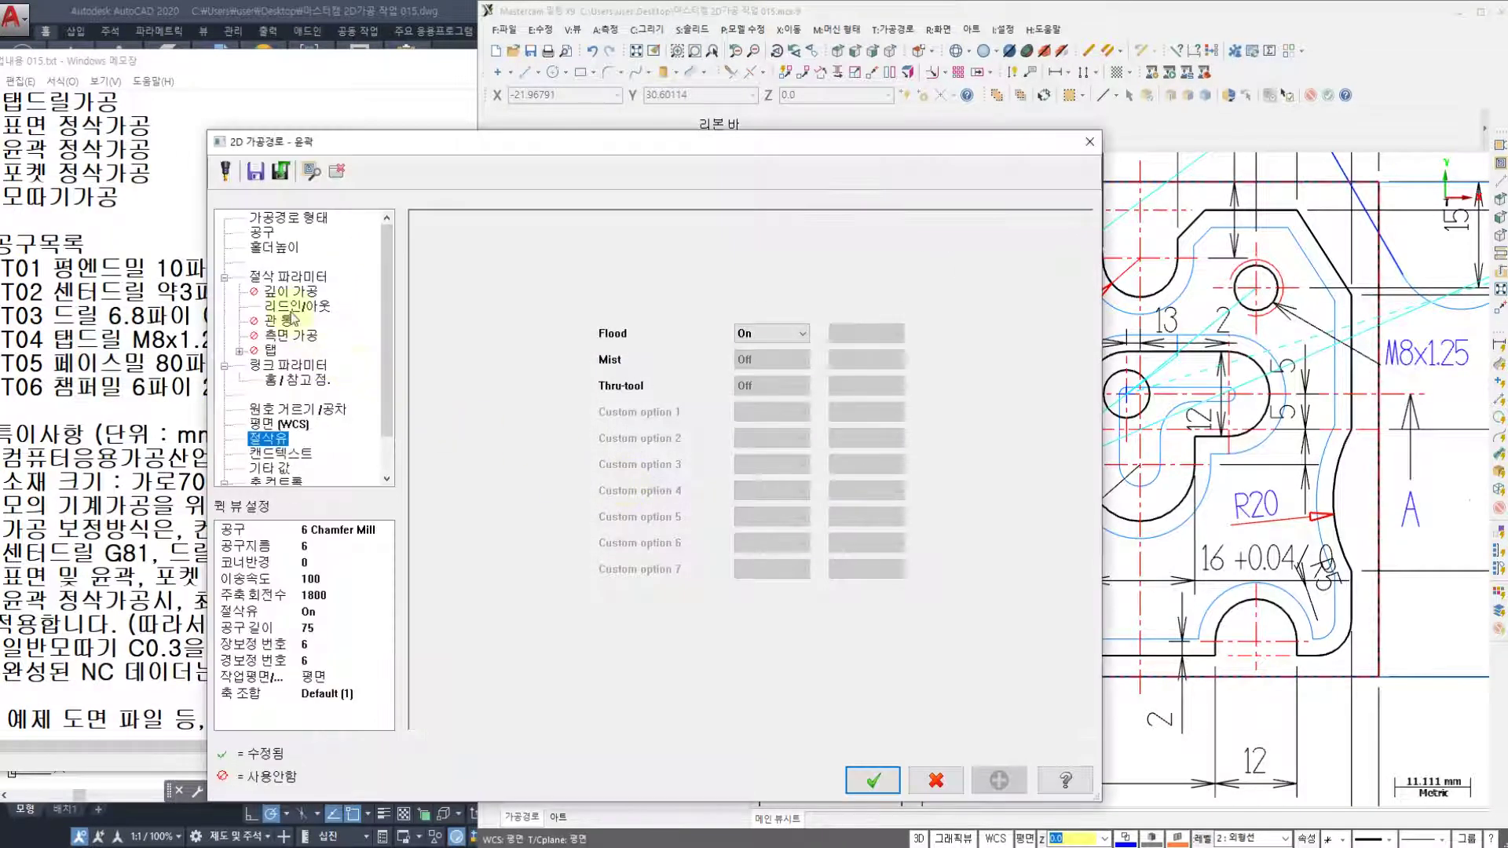
left_click(288, 277)
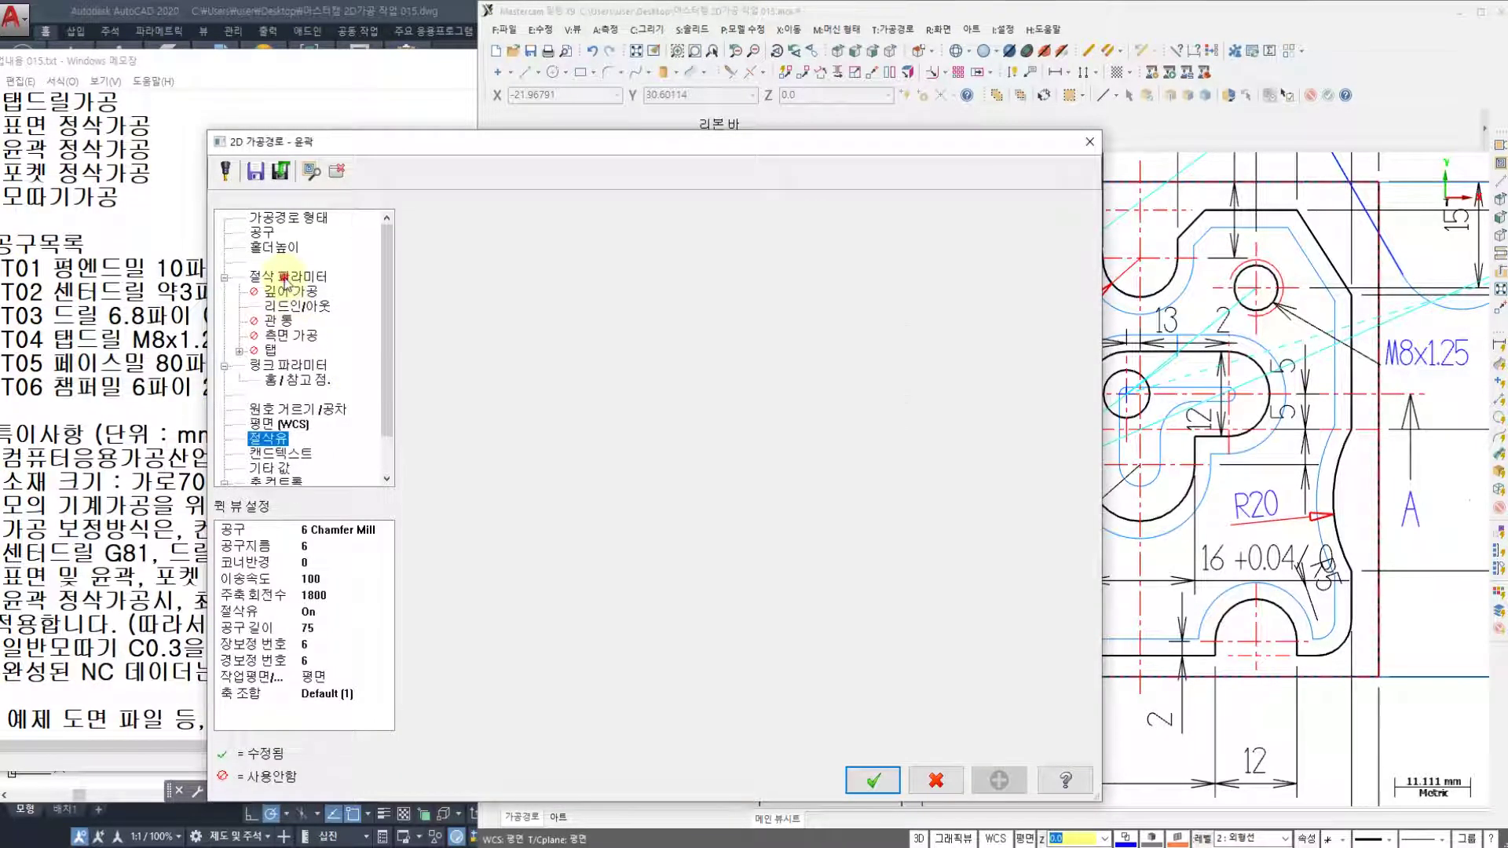
left_click(636, 253)
left_click(624, 272)
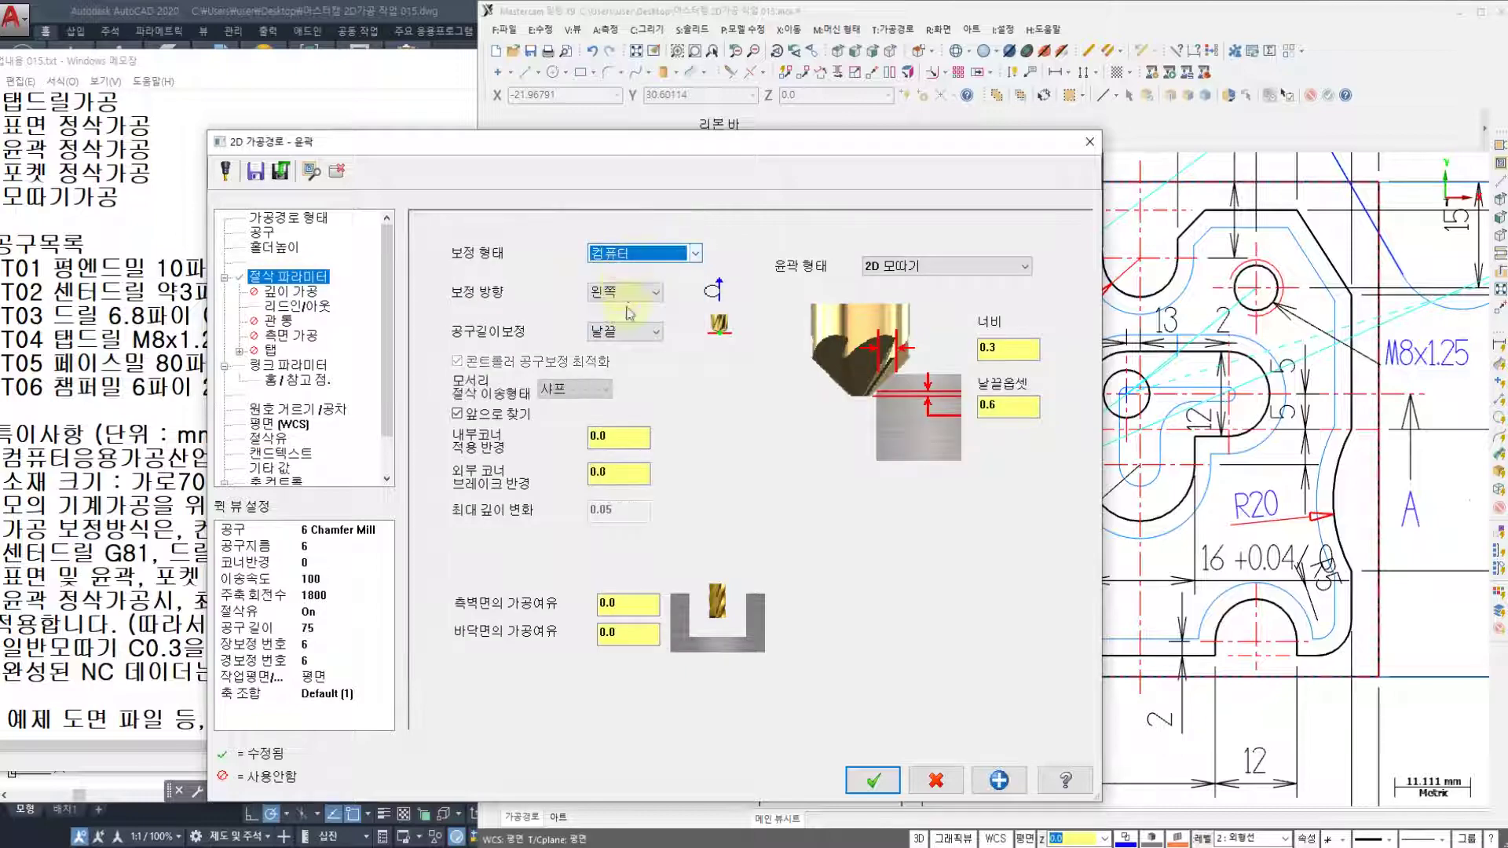
left_click(875, 782)
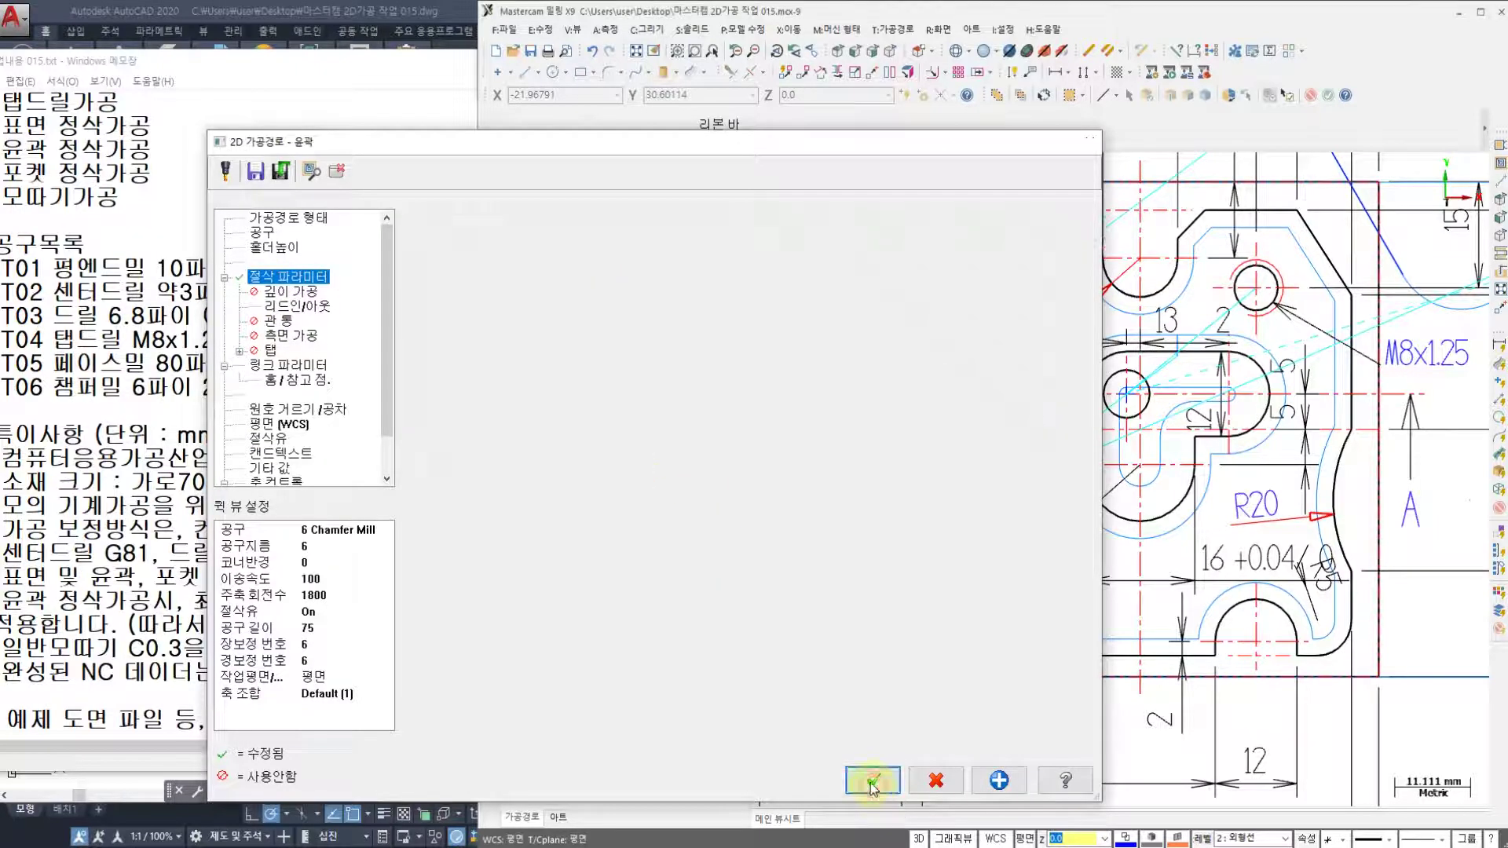
left_click(570, 194)
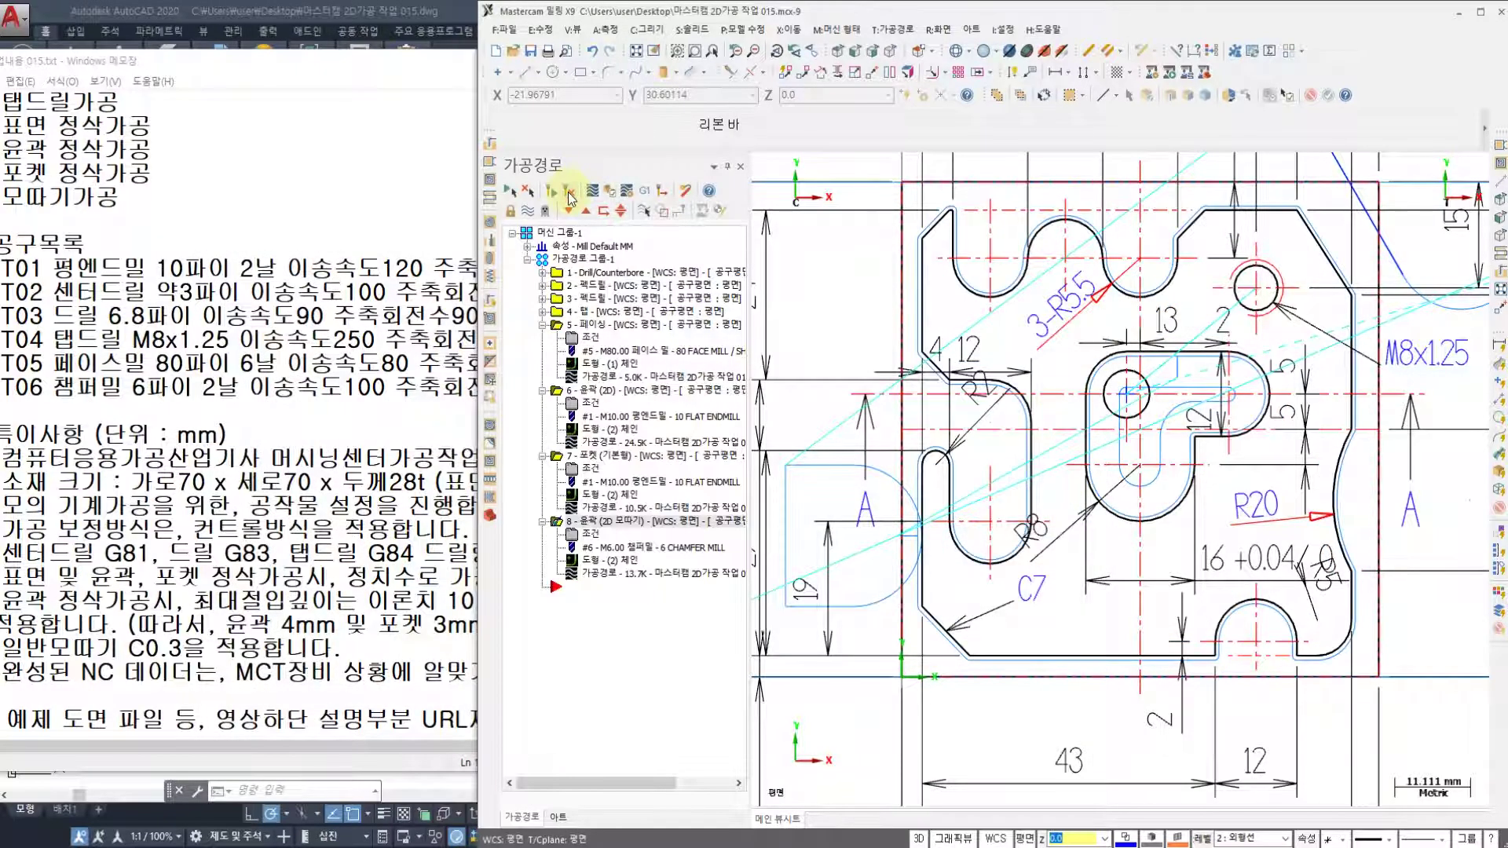
- Check the chamfer operation's cut parameters and backplot its regenerated path around the outer profile and central pocket
left_click(589, 536)
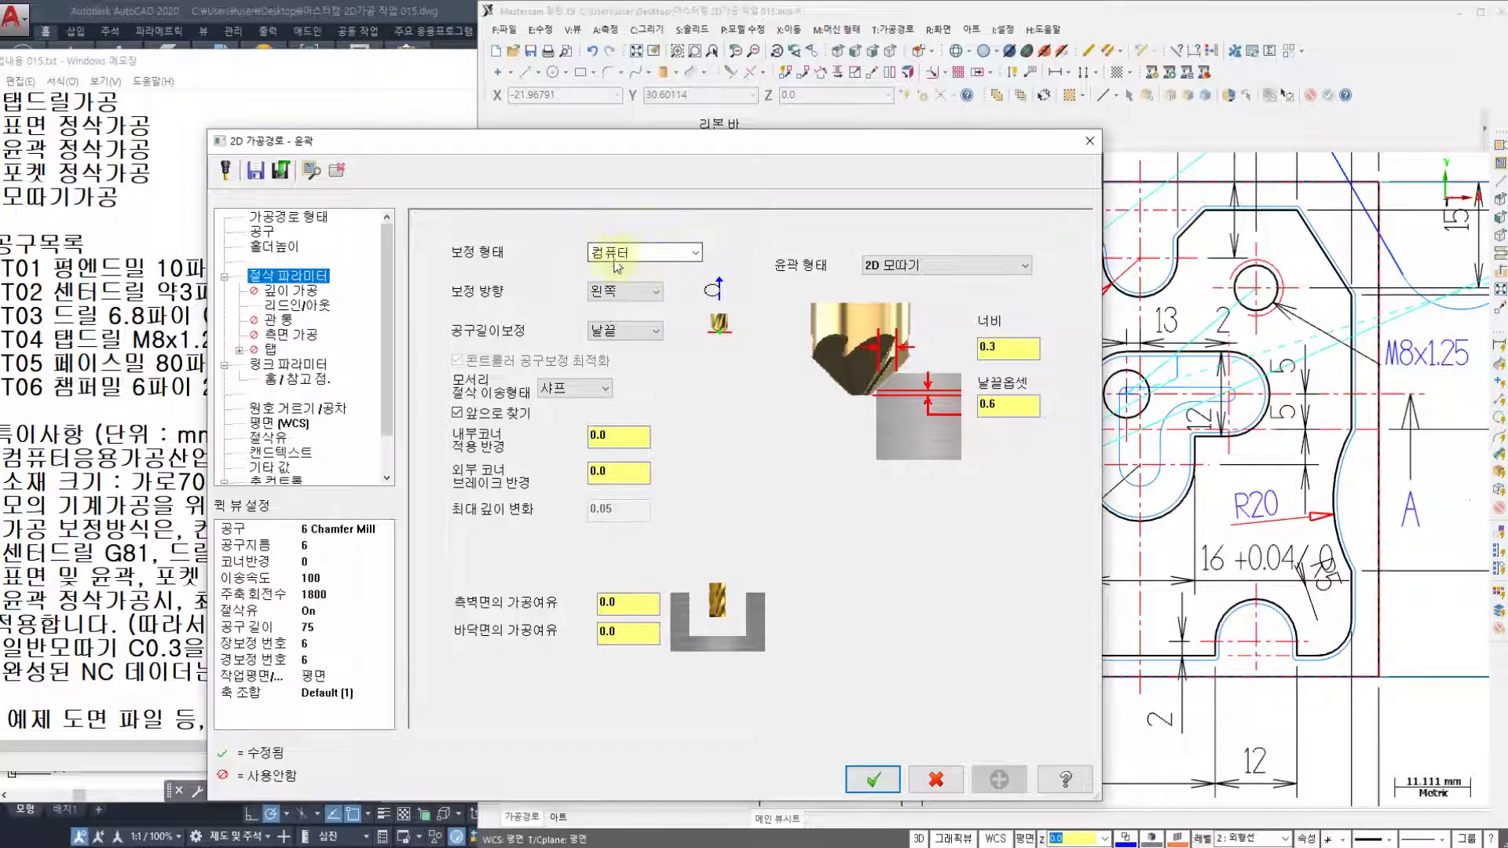
left_click(876, 781)
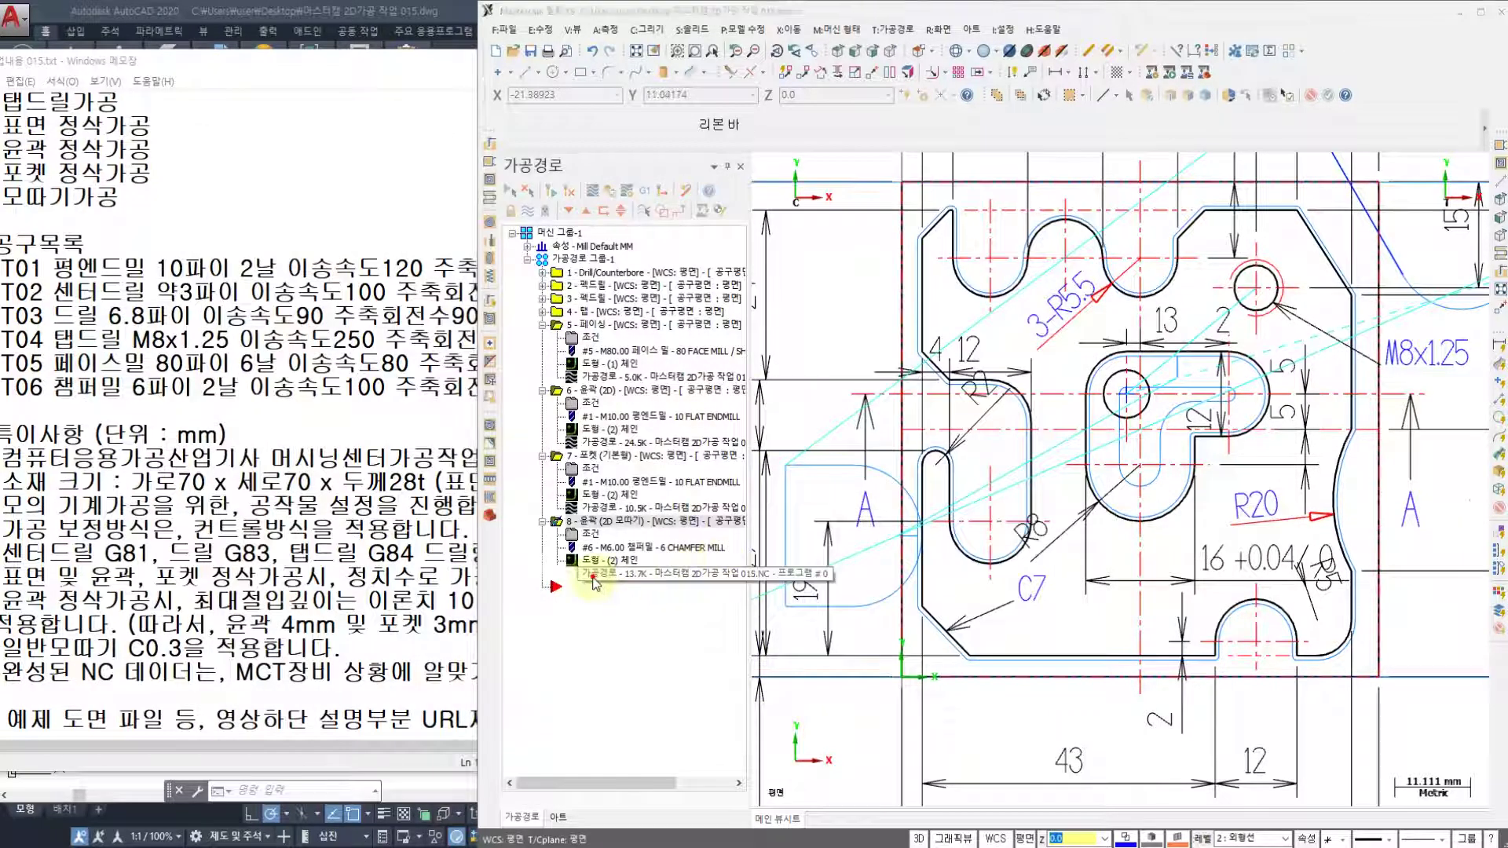
left_click(594, 191)
left_click(760, 167)
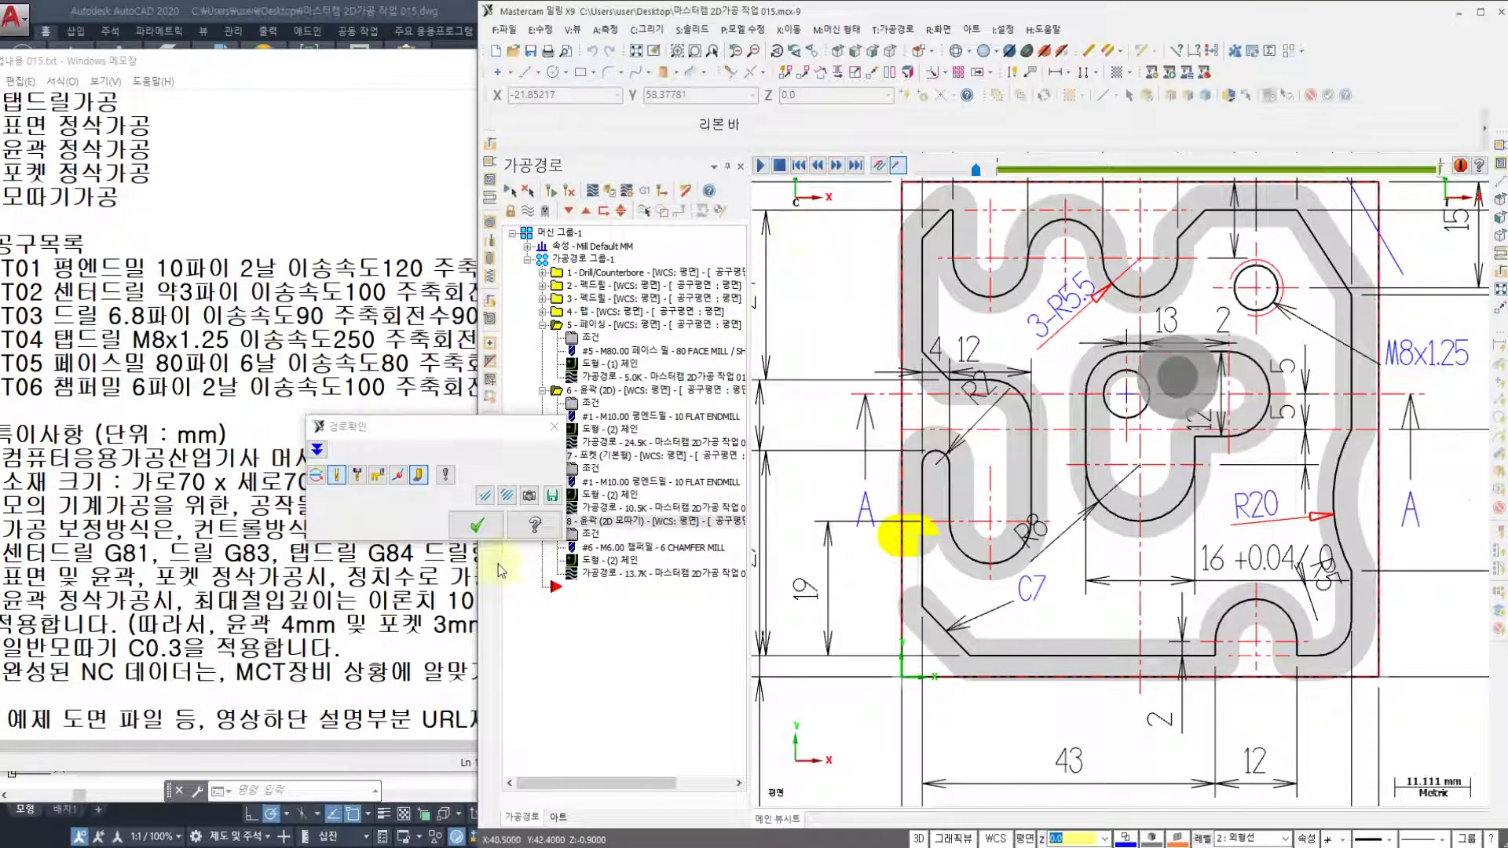
left_click(477, 525)
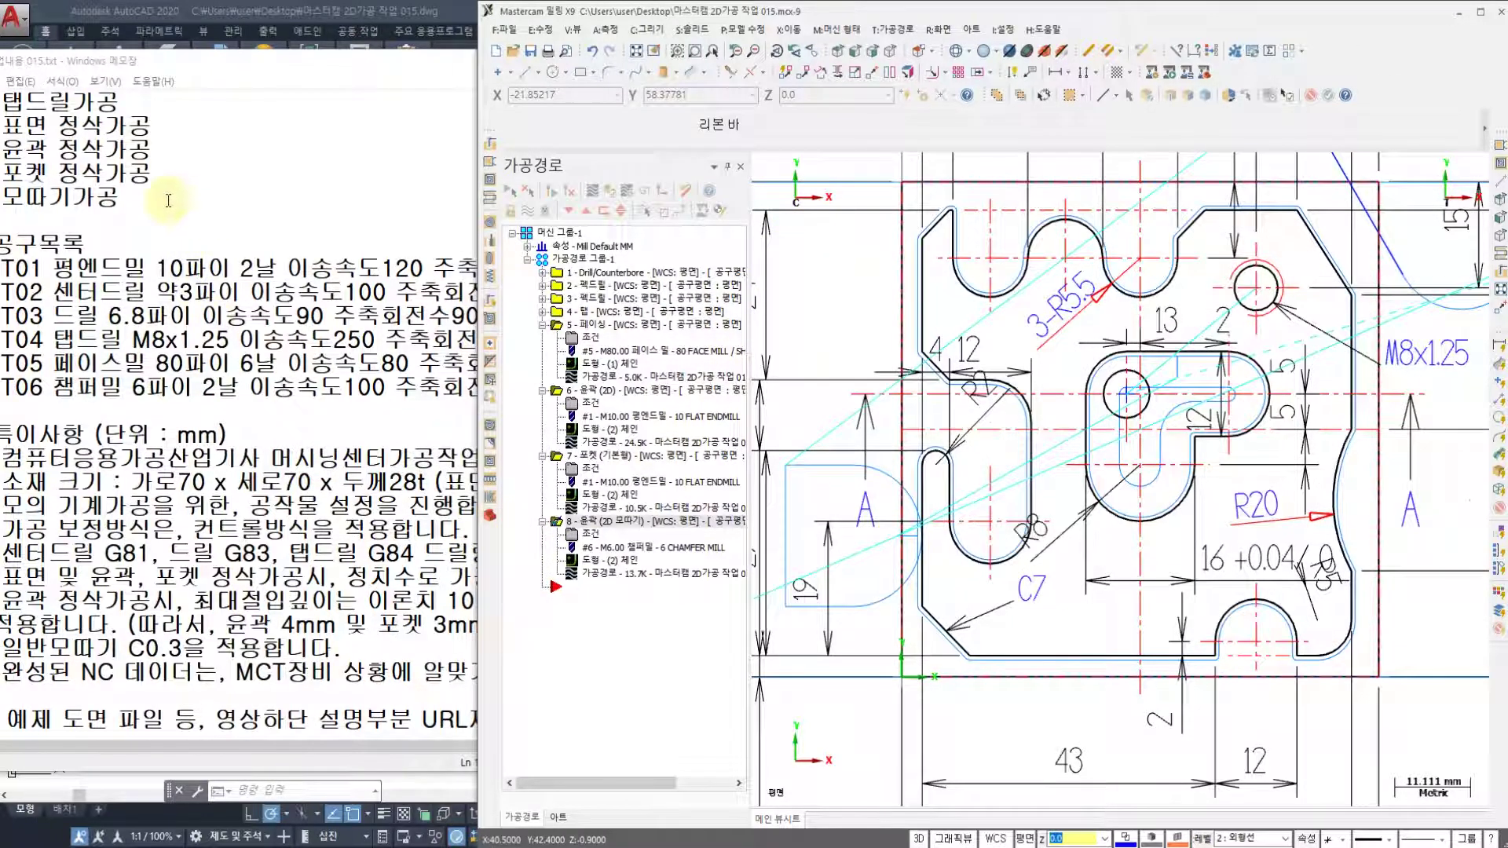
- Look over the work notes, select all eight operations in Mastercam and backplot them together
left_click(136, 206)
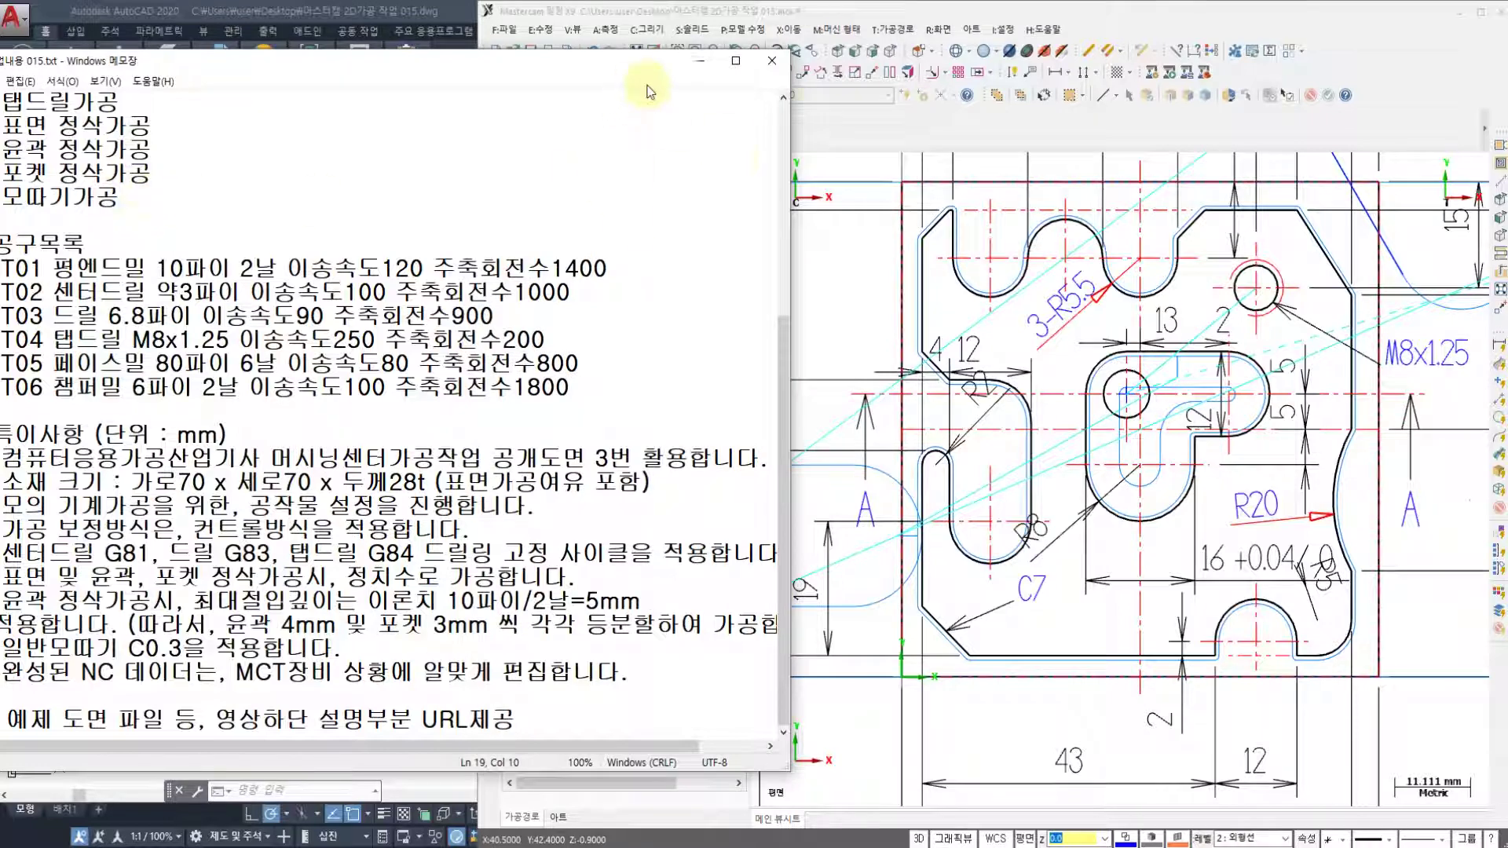
left_click(971, 14)
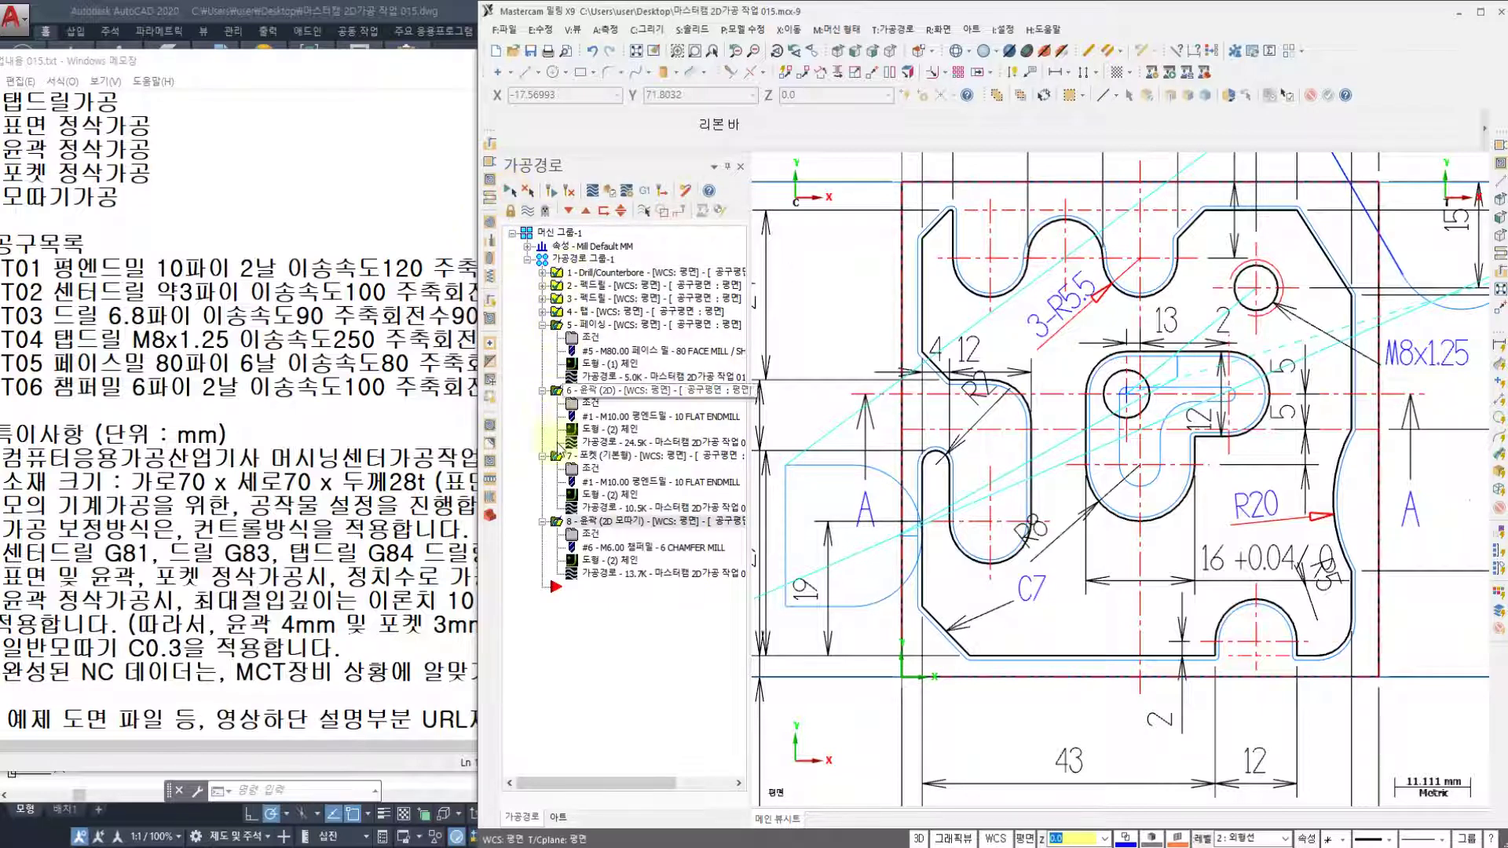
left_click(592, 192)
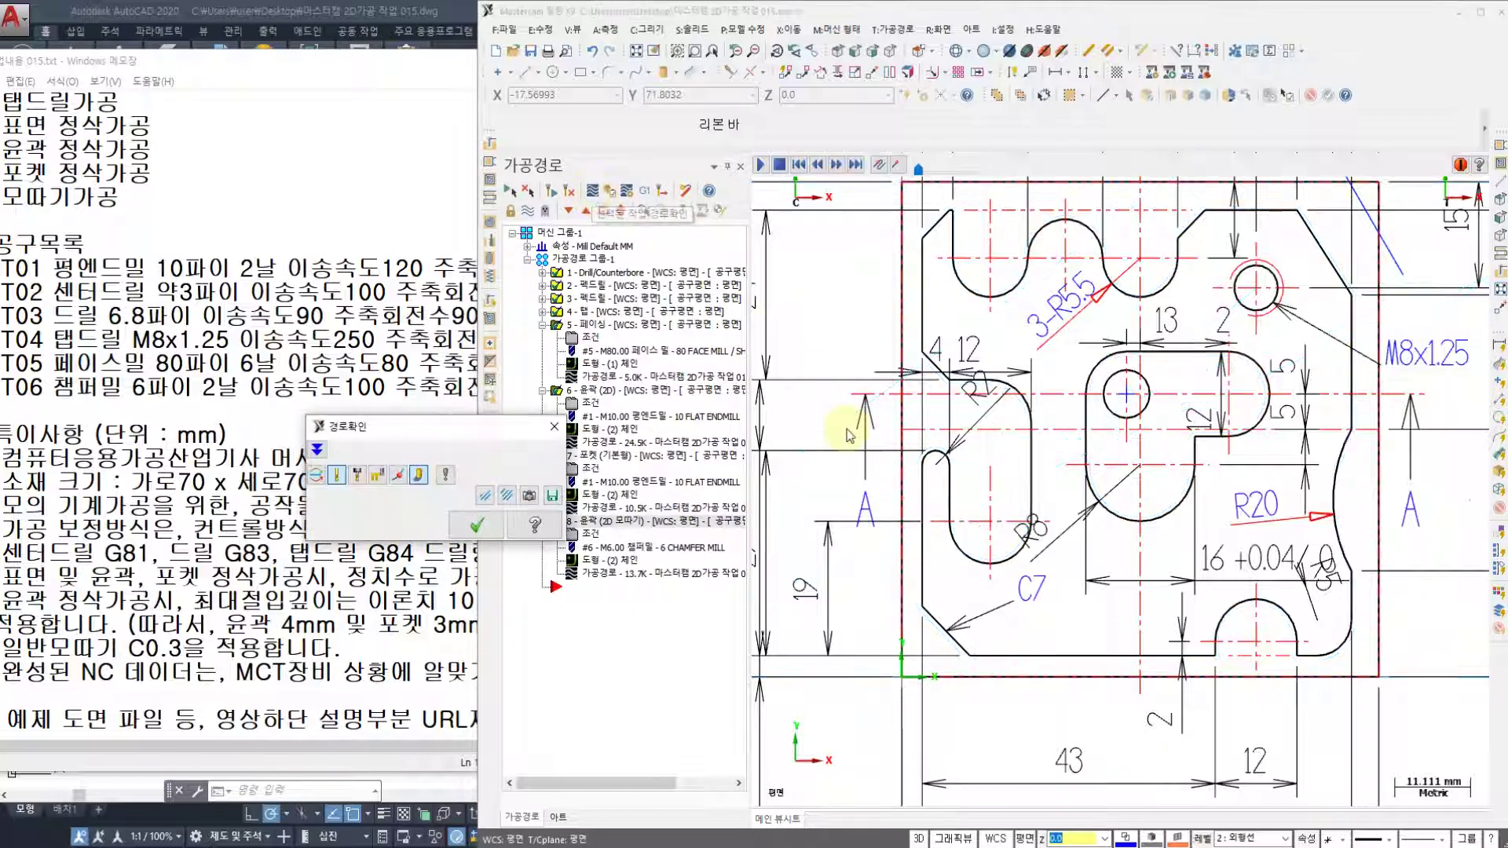
left_click(761, 167)
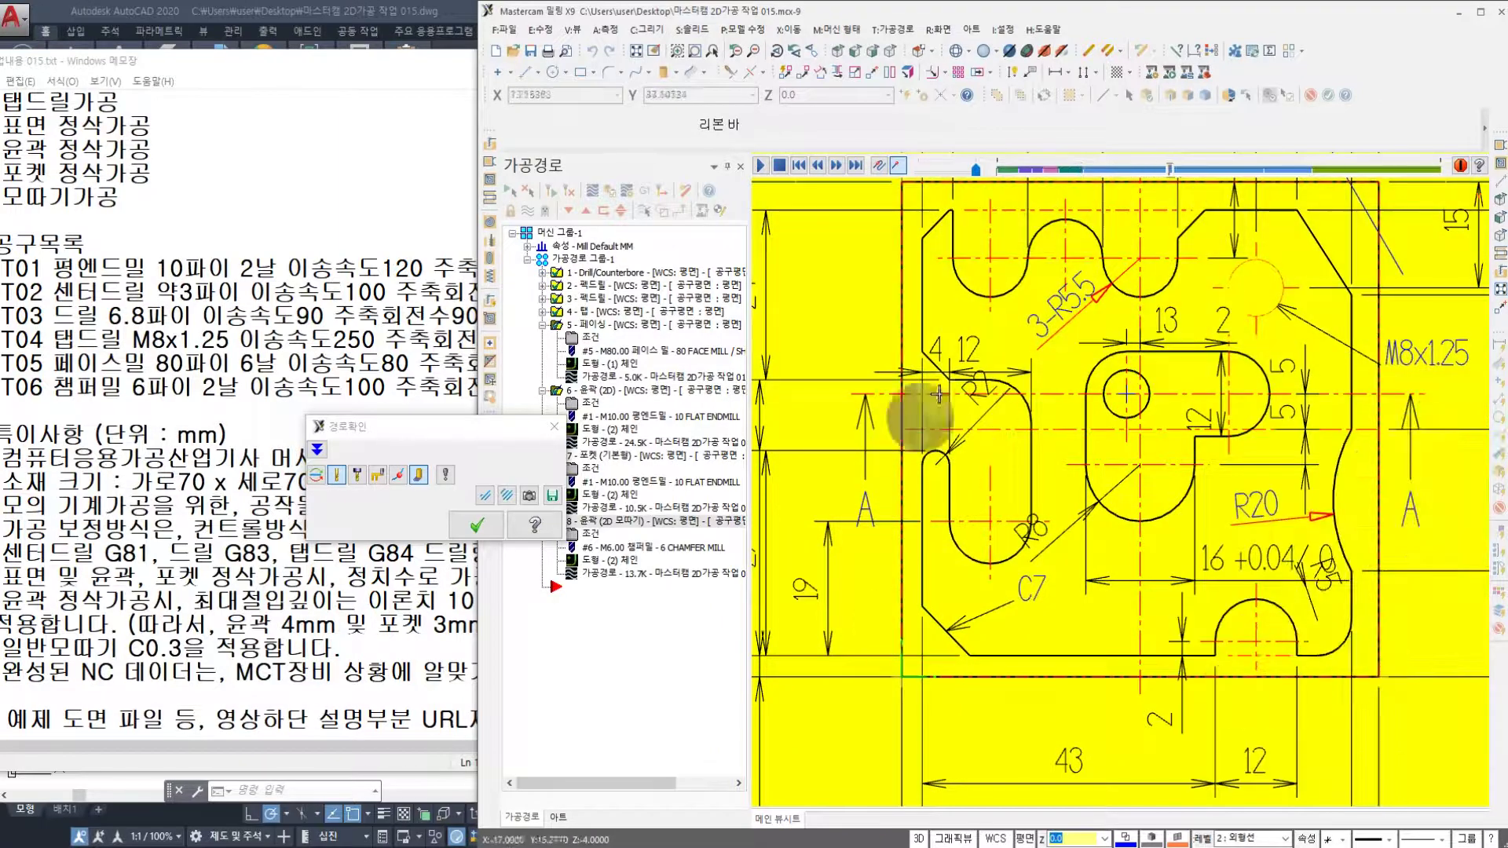
scroll(1096, 484, "down", 1)
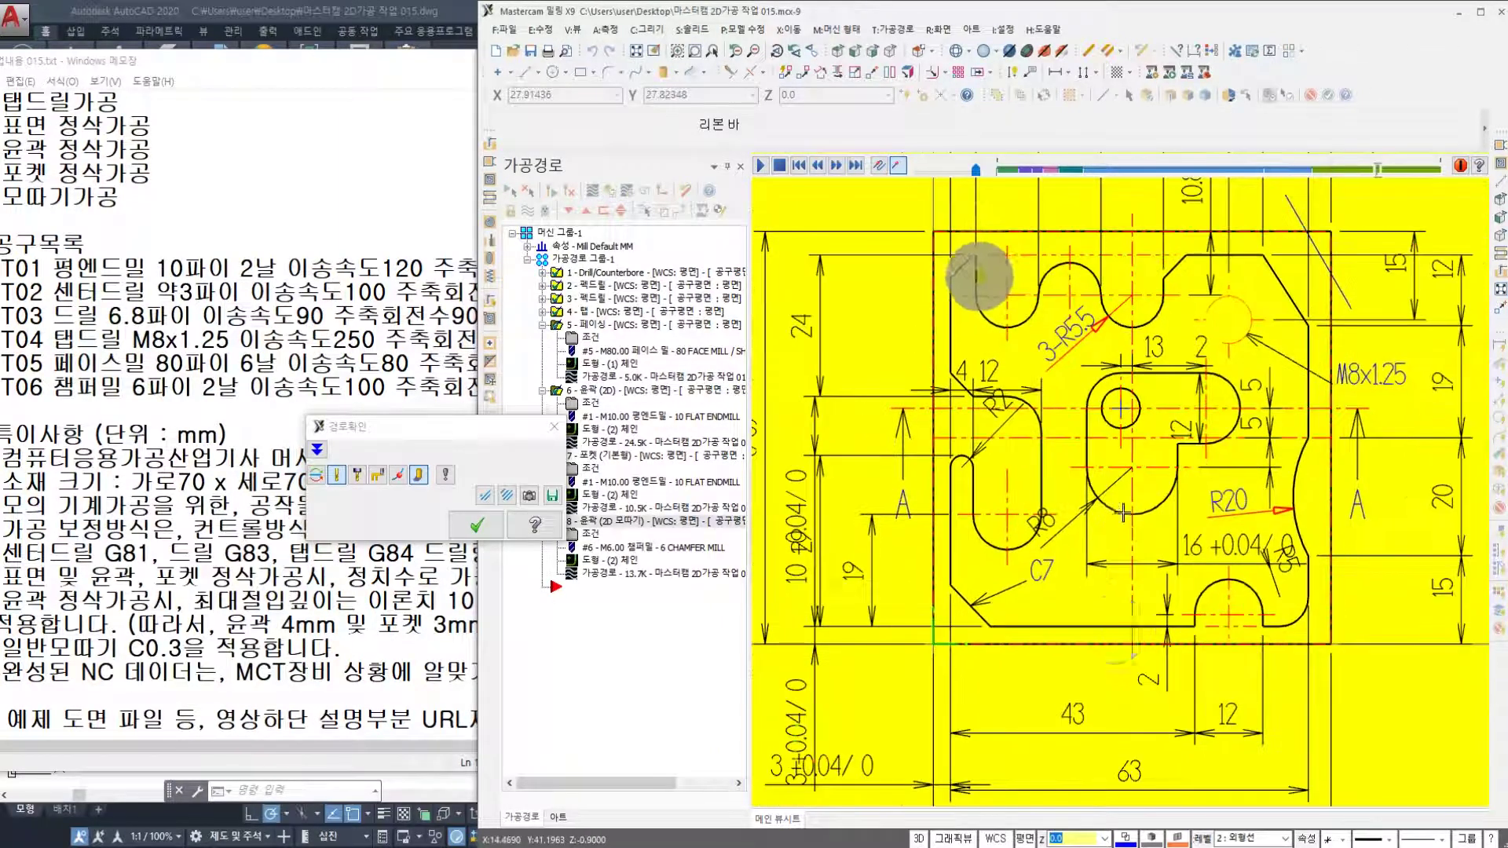
left_click(477, 524)
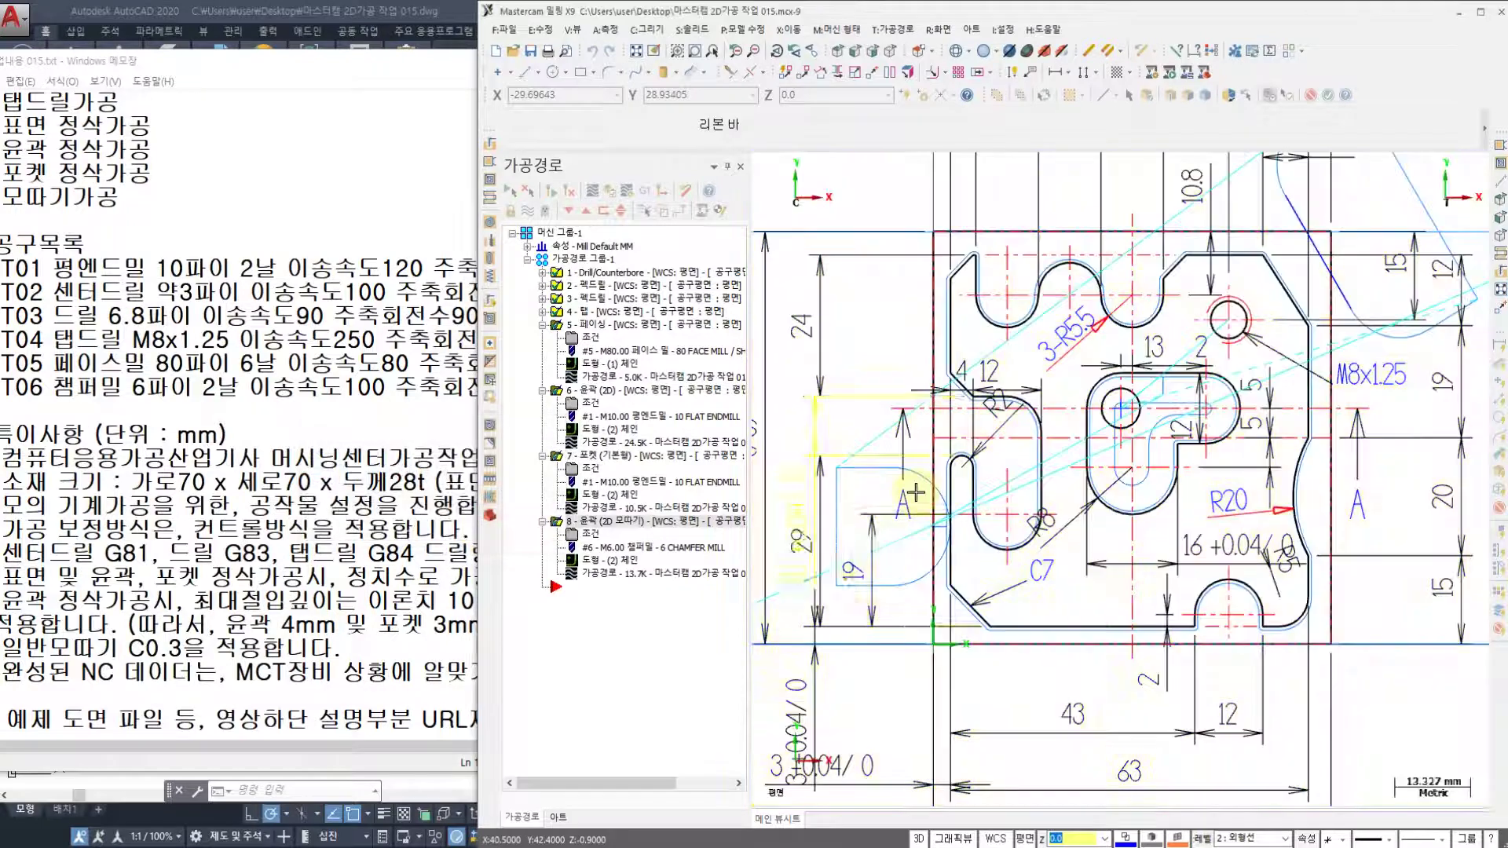
- Run the solid verification of all operations in the Mastercam simulator, viewing the stock in isometric view
left_click(528, 246)
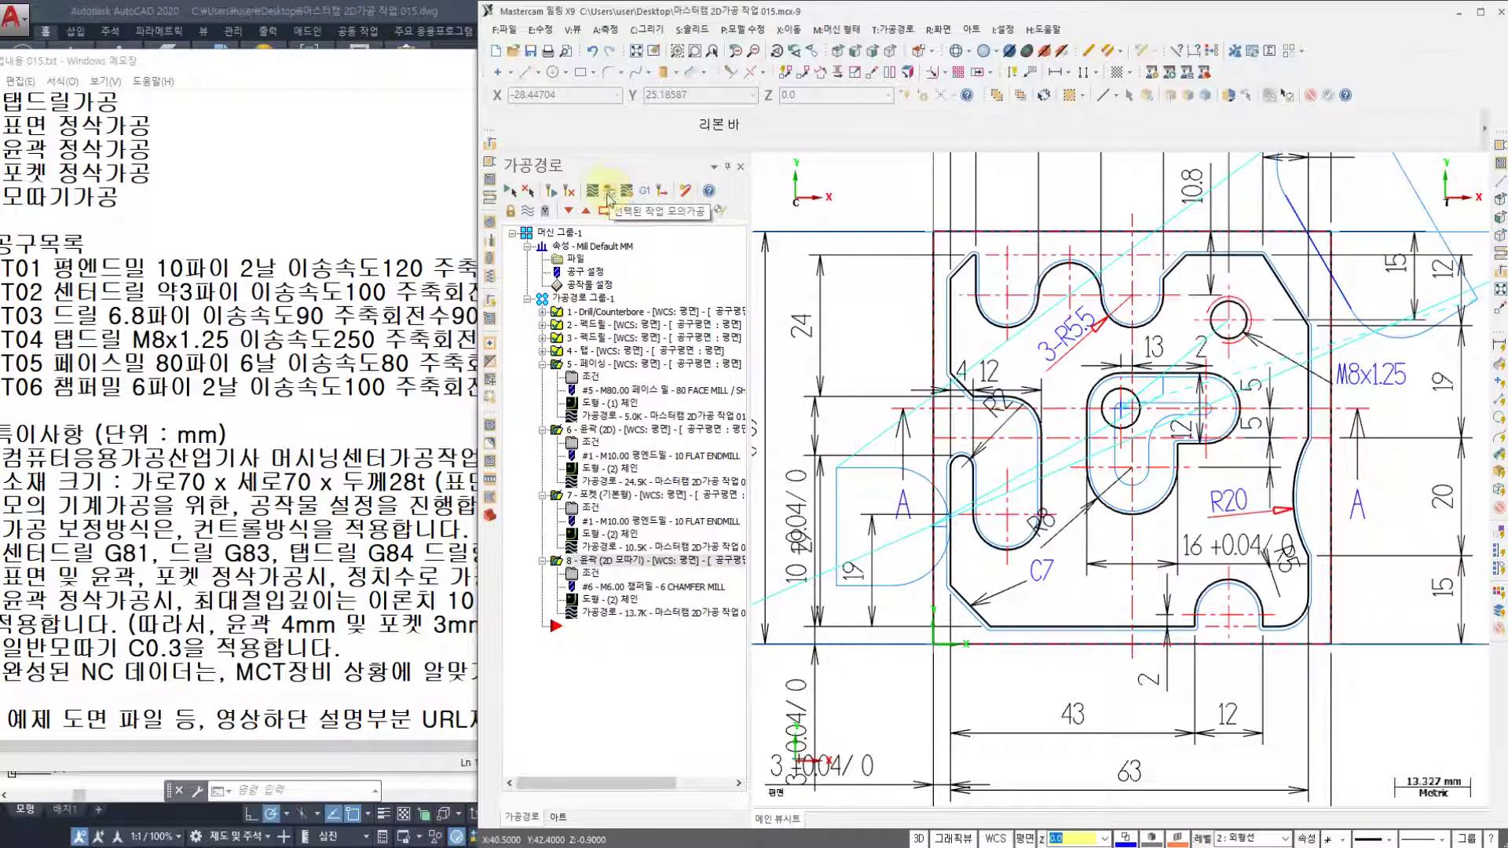
left_click(610, 193)
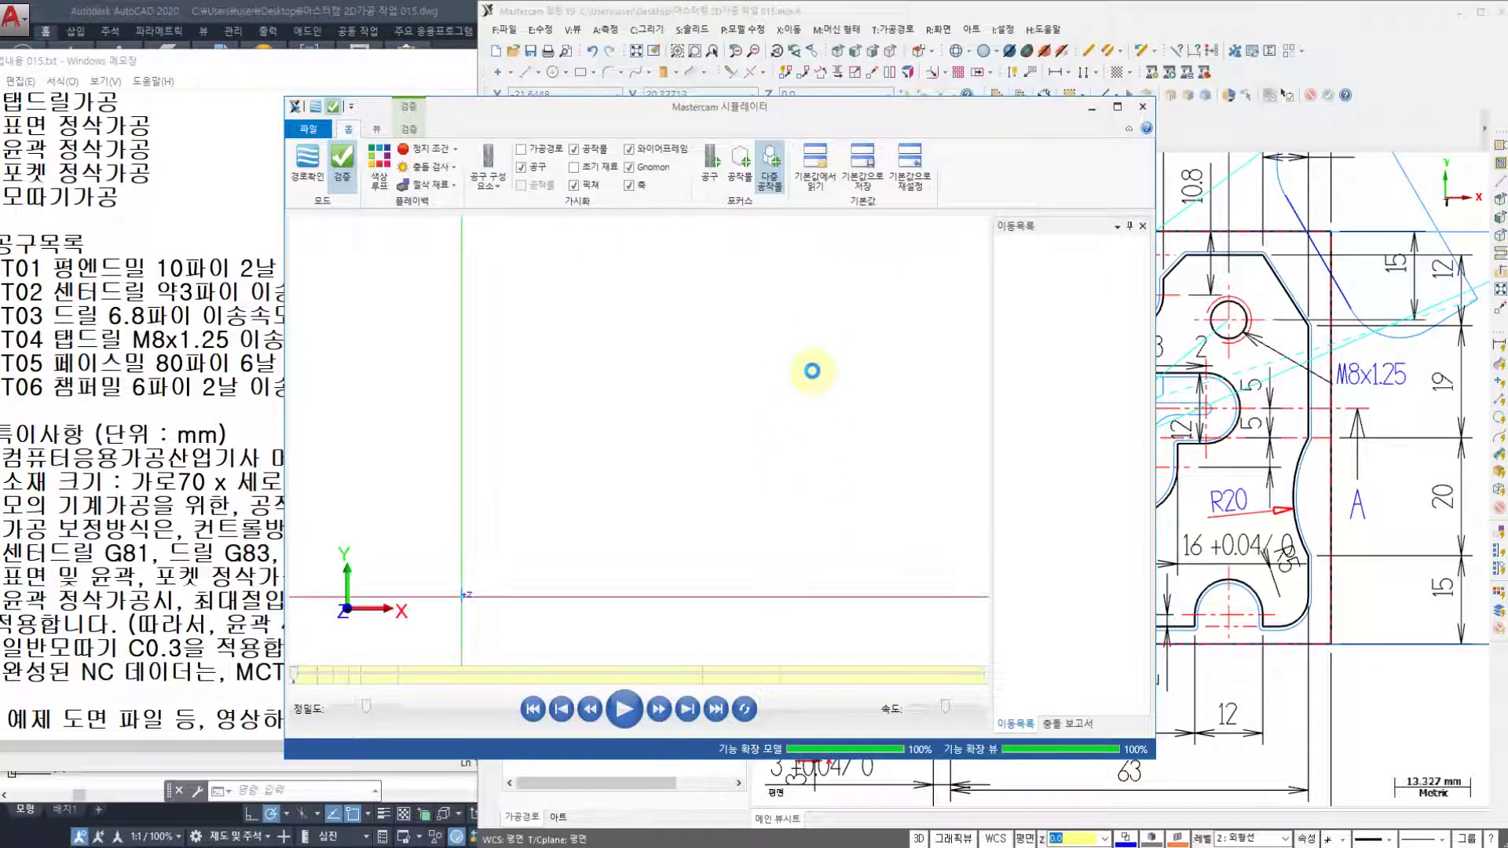
scroll(812, 407, "down", 2)
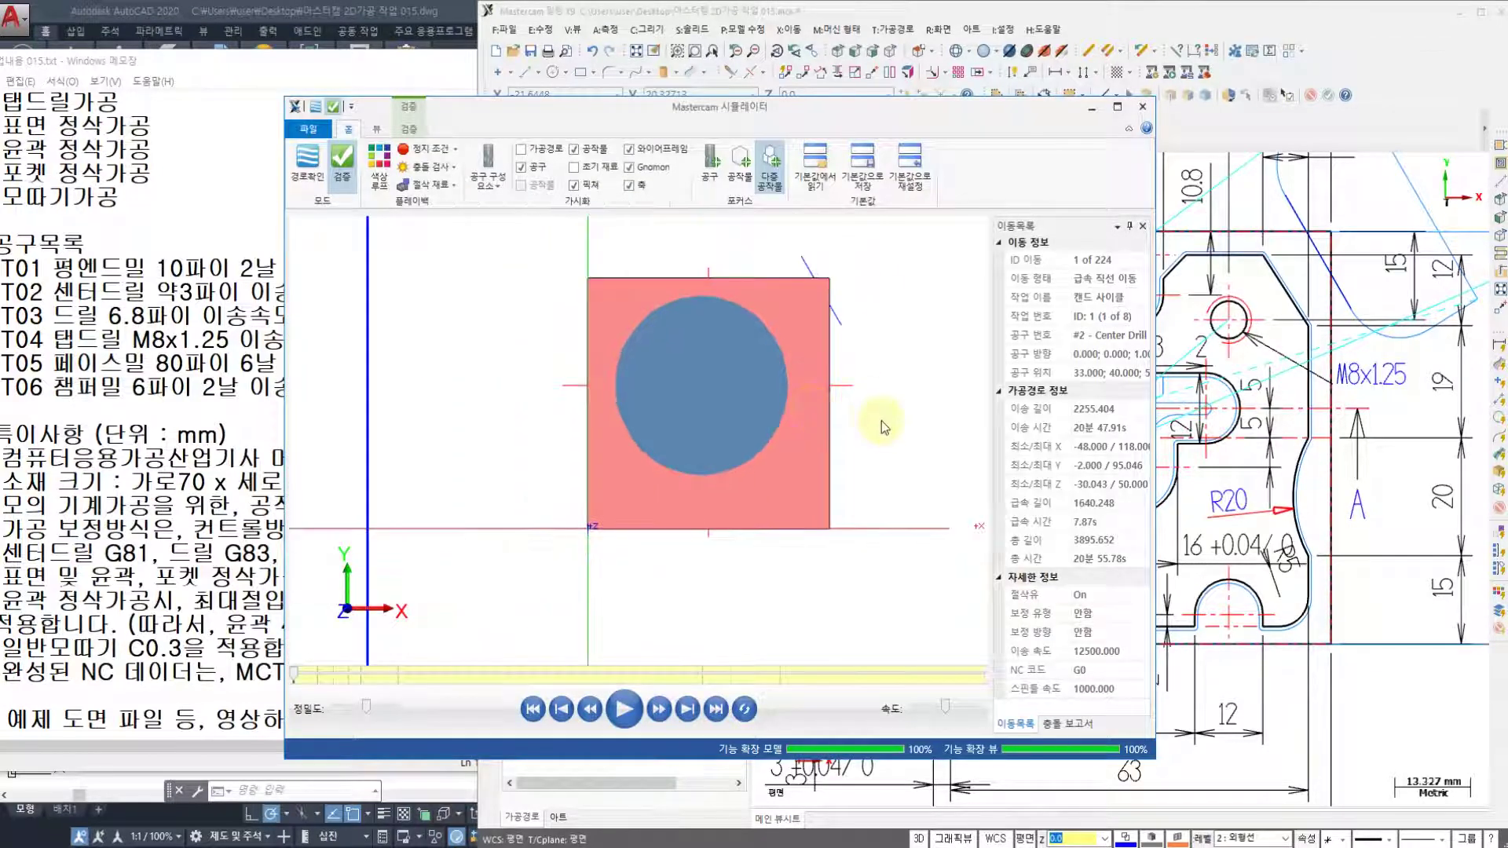
scroll(876, 399, "up", 2)
right_click(876, 399)
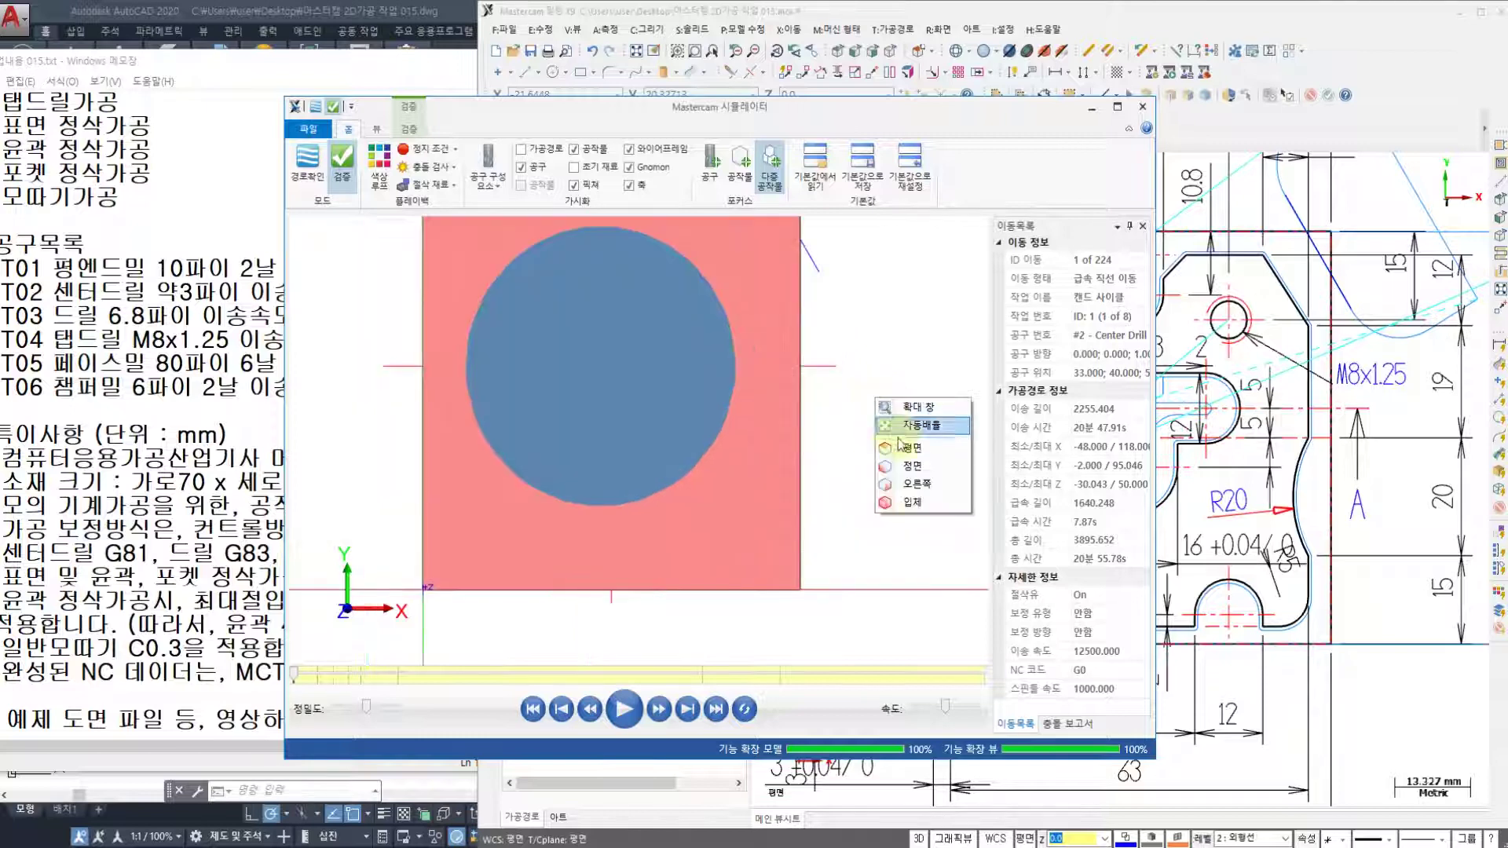
left_click(914, 502)
scroll(699, 391, "down", 2)
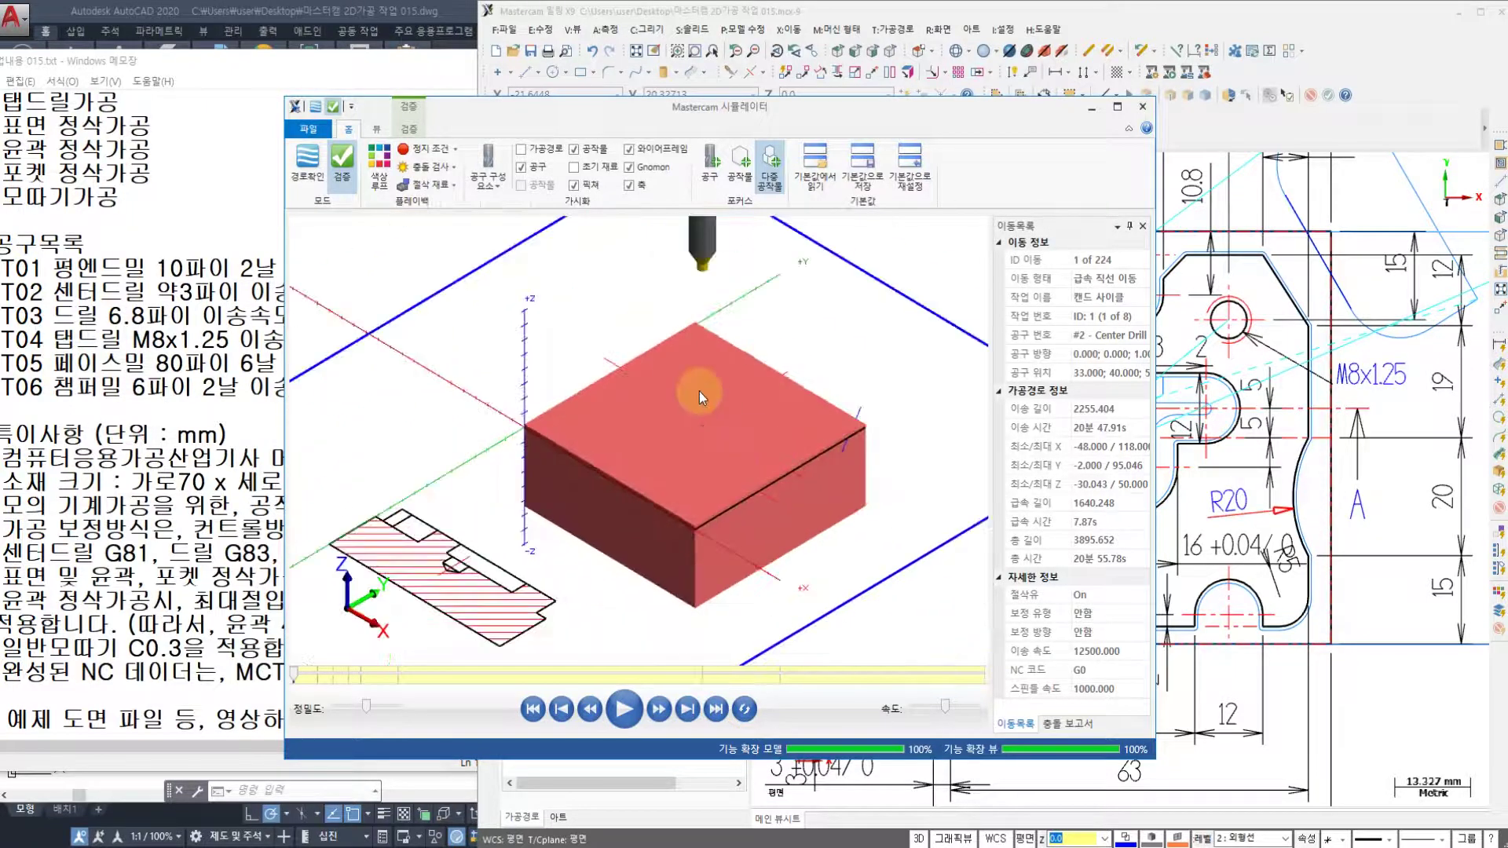
scroll(660, 445, "up", 2)
scroll(663, 515, "up", 1)
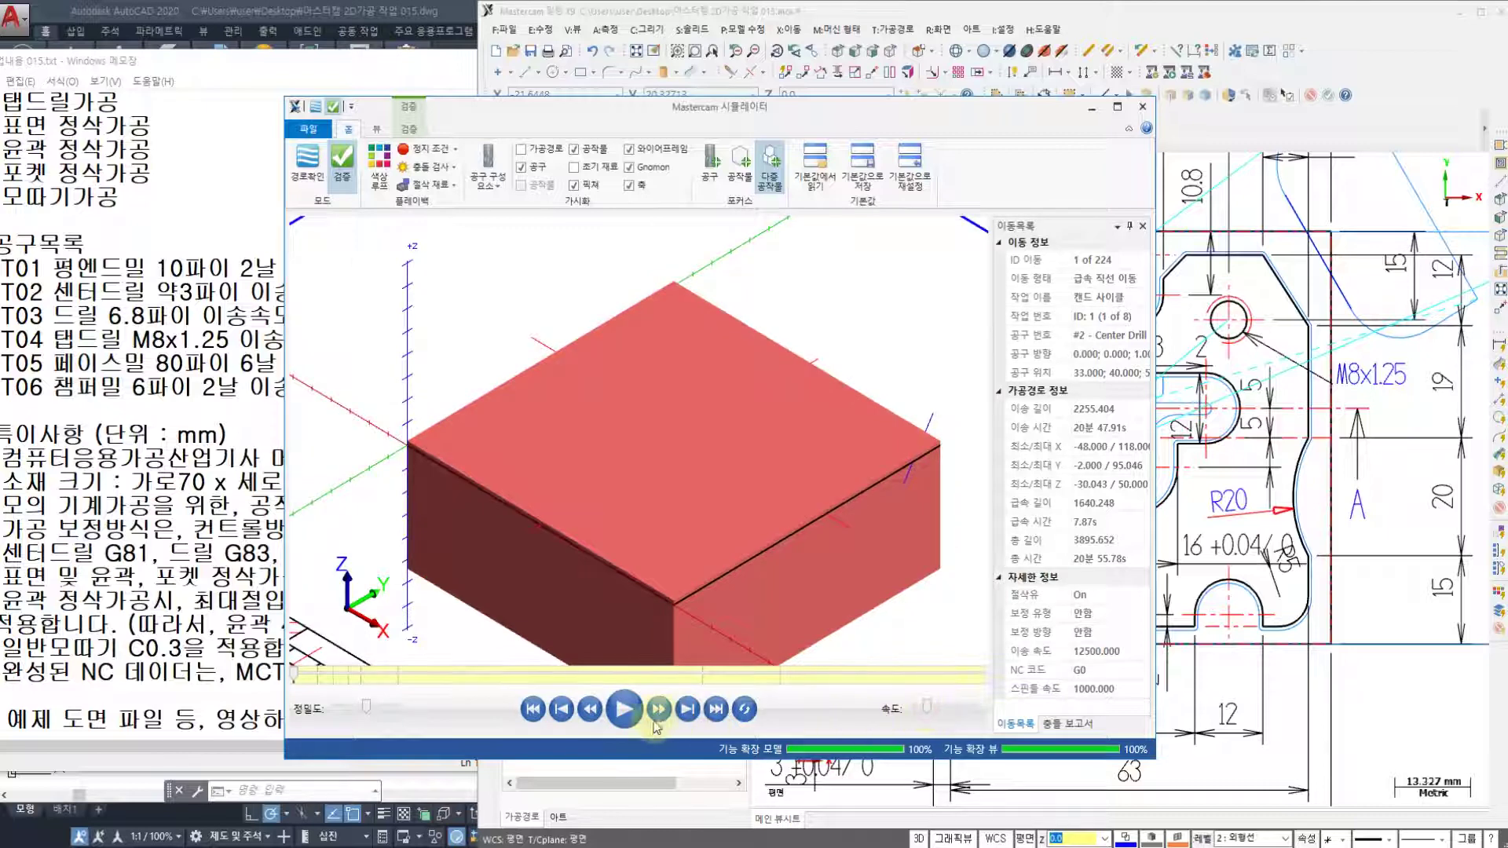
left_click(625, 709)
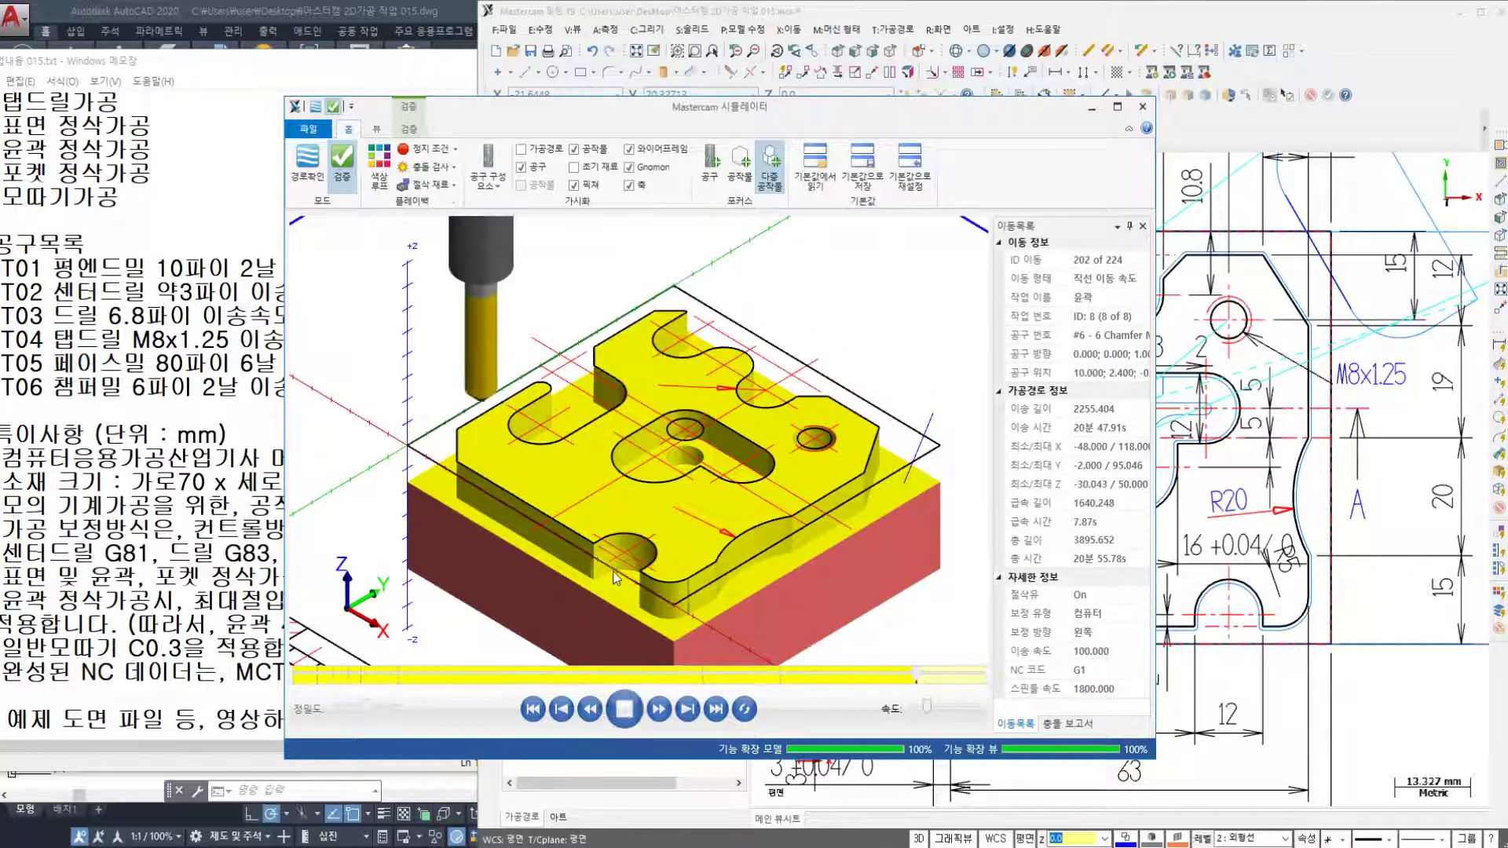
- Examine the chamfered edges of the central pocket and outer profile closely on the simulated part
scroll(776, 405, "up", 3)
scroll(783, 398, "up", 3)
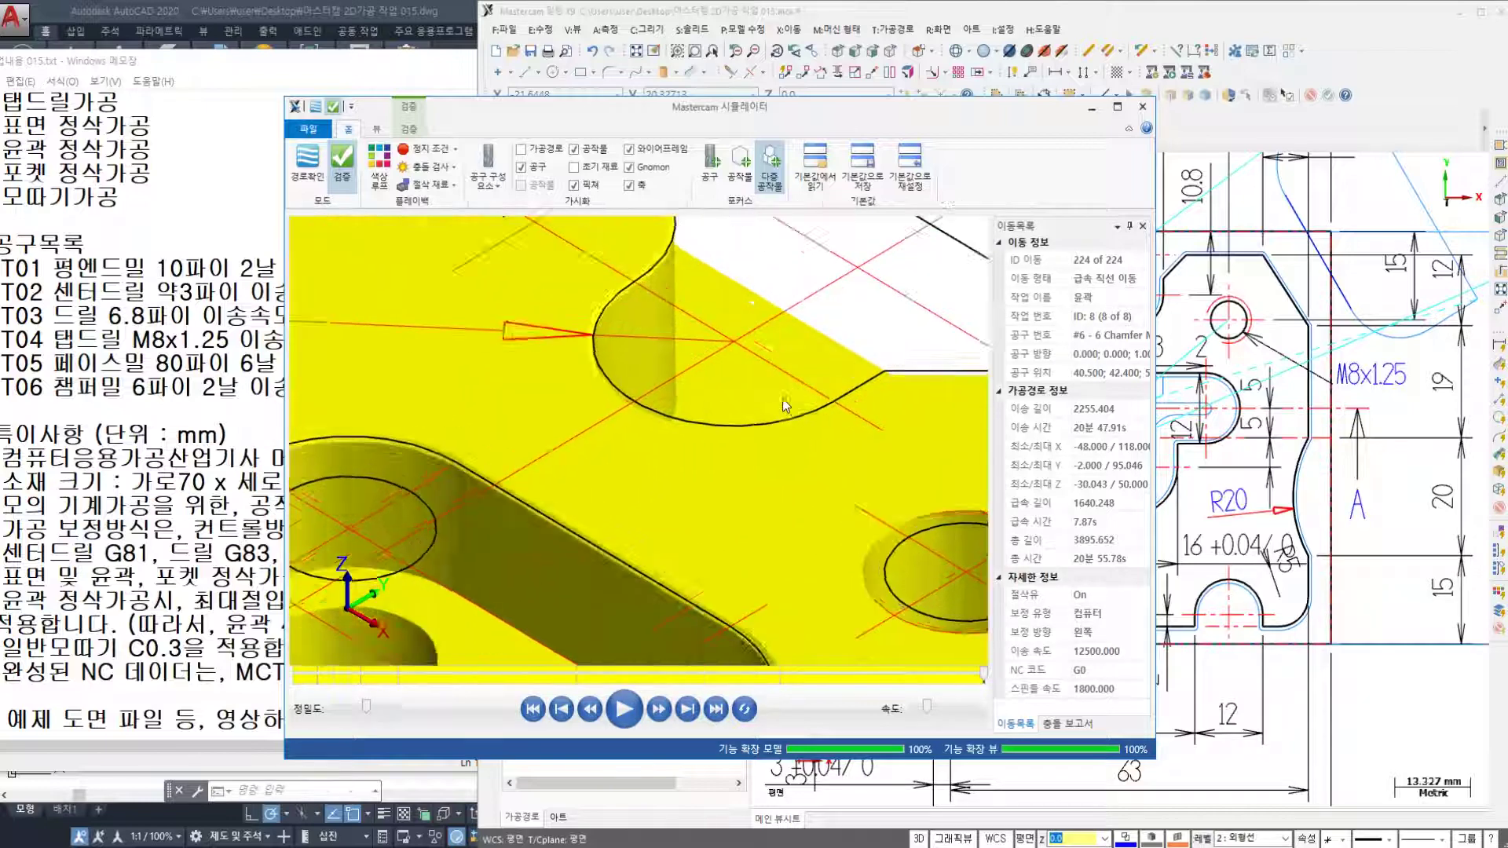
scroll(784, 399, "down", 2)
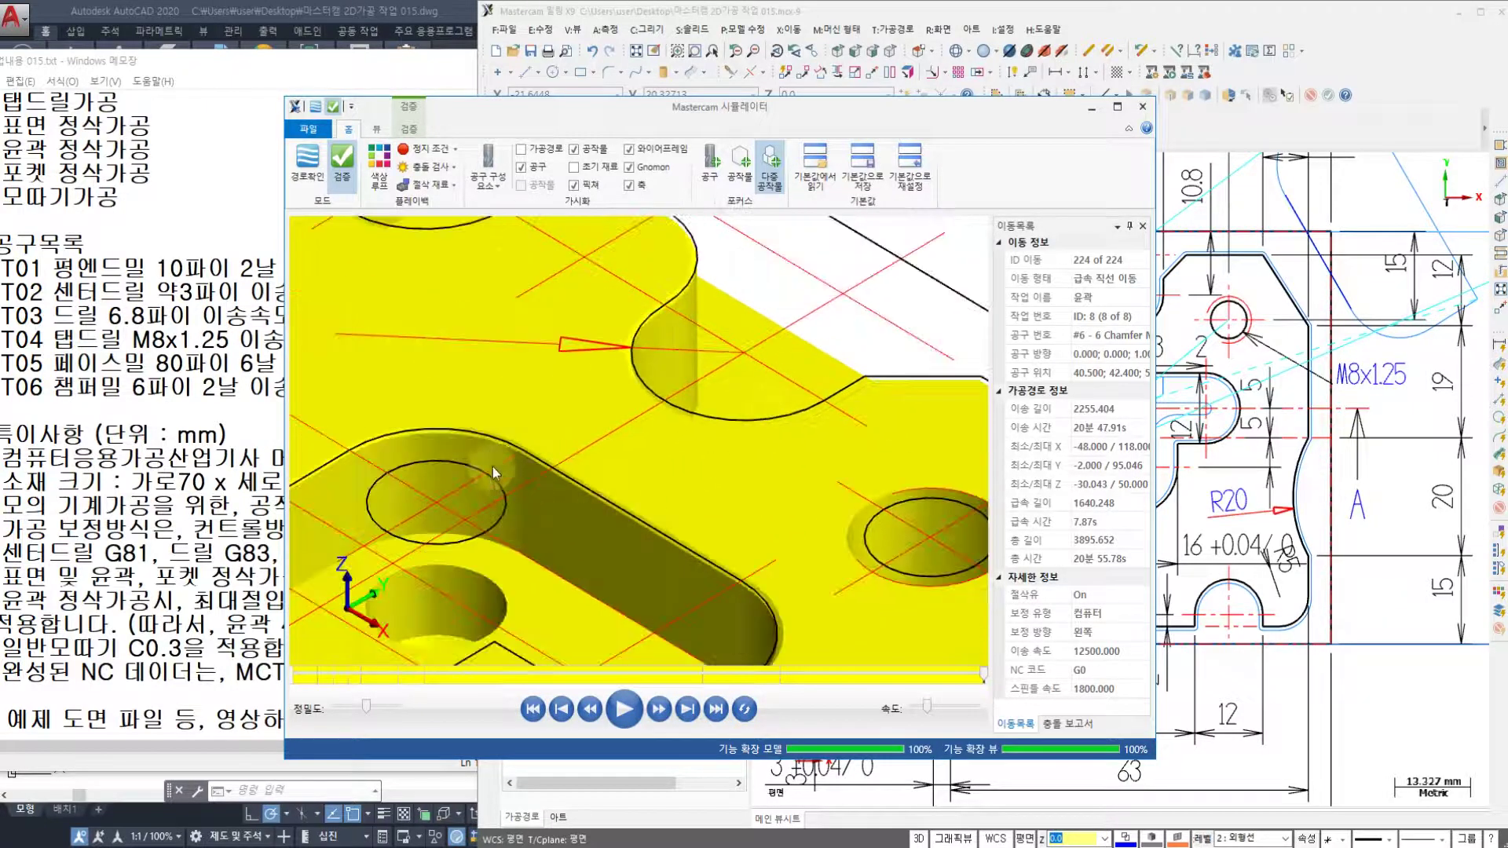
scroll(492, 467, "up", 3)
scroll(480, 350, "up", 1)
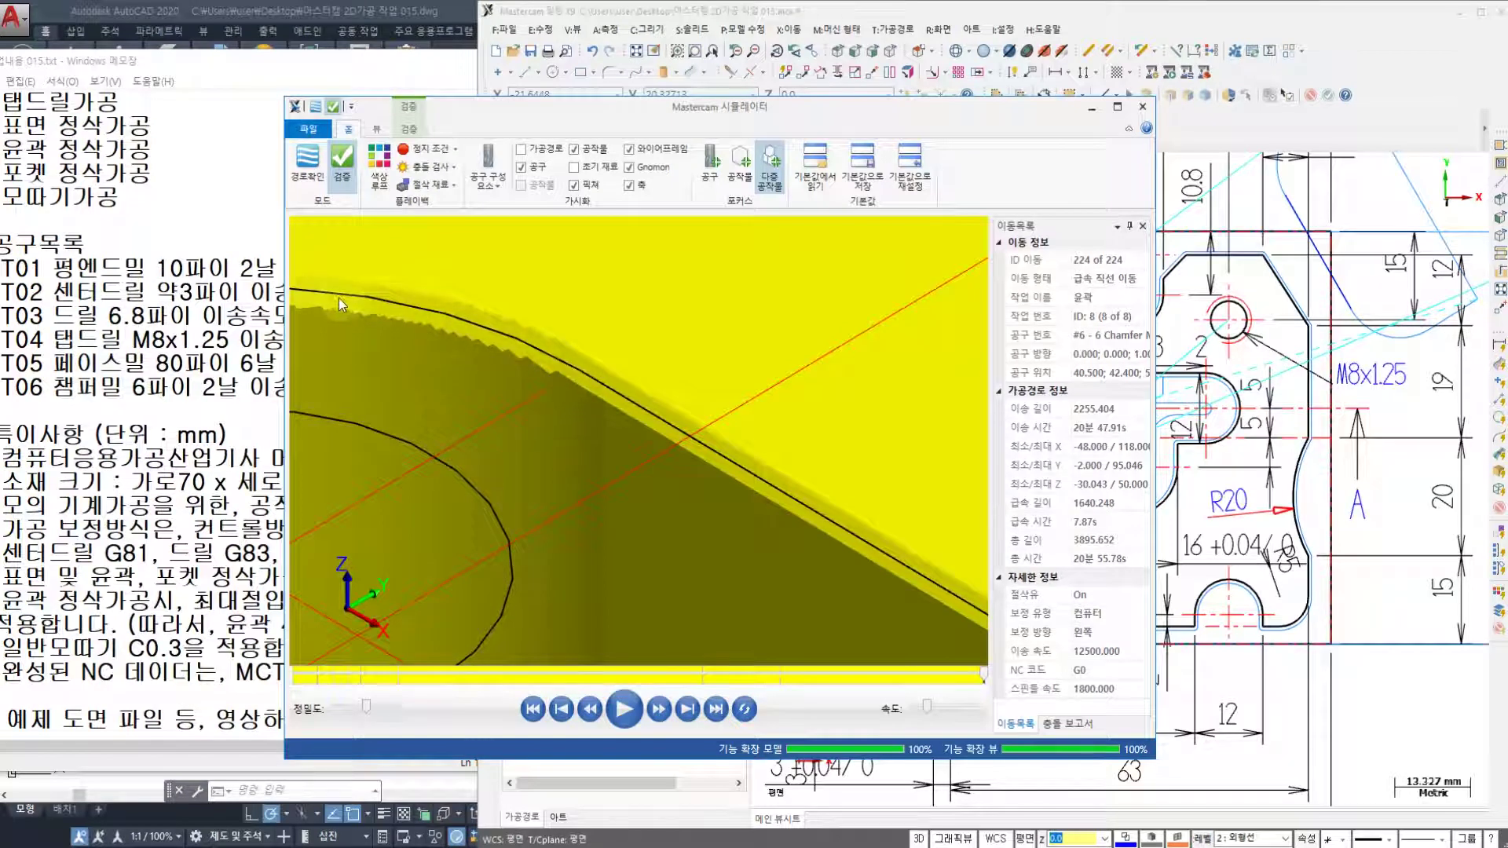
scroll(346, 297, "down", 3)
scroll(779, 507, "up", 4)
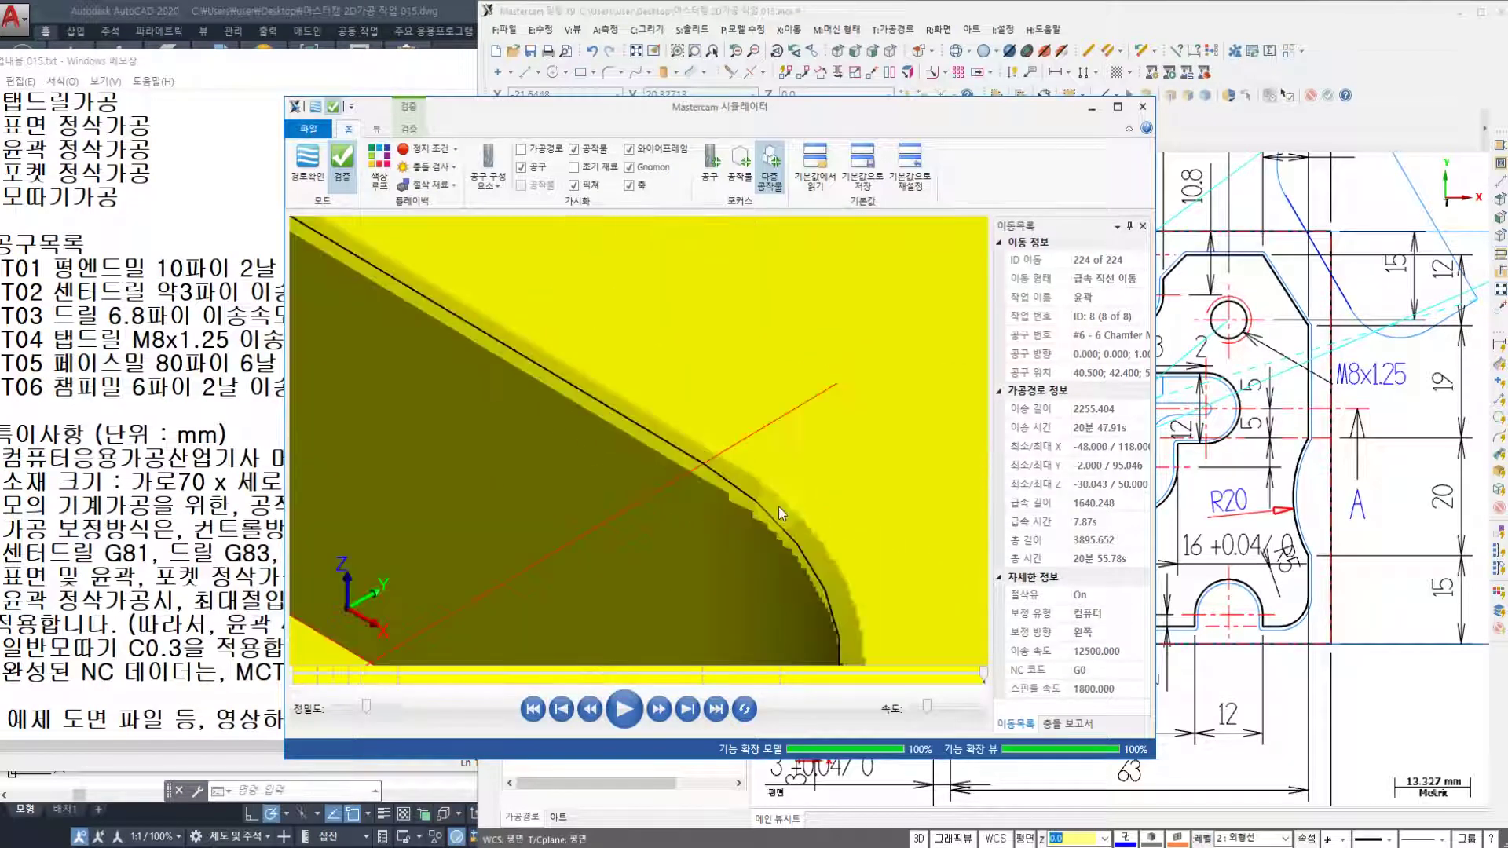
scroll(776, 503, "down", 3)
scroll(514, 608, "up", 4)
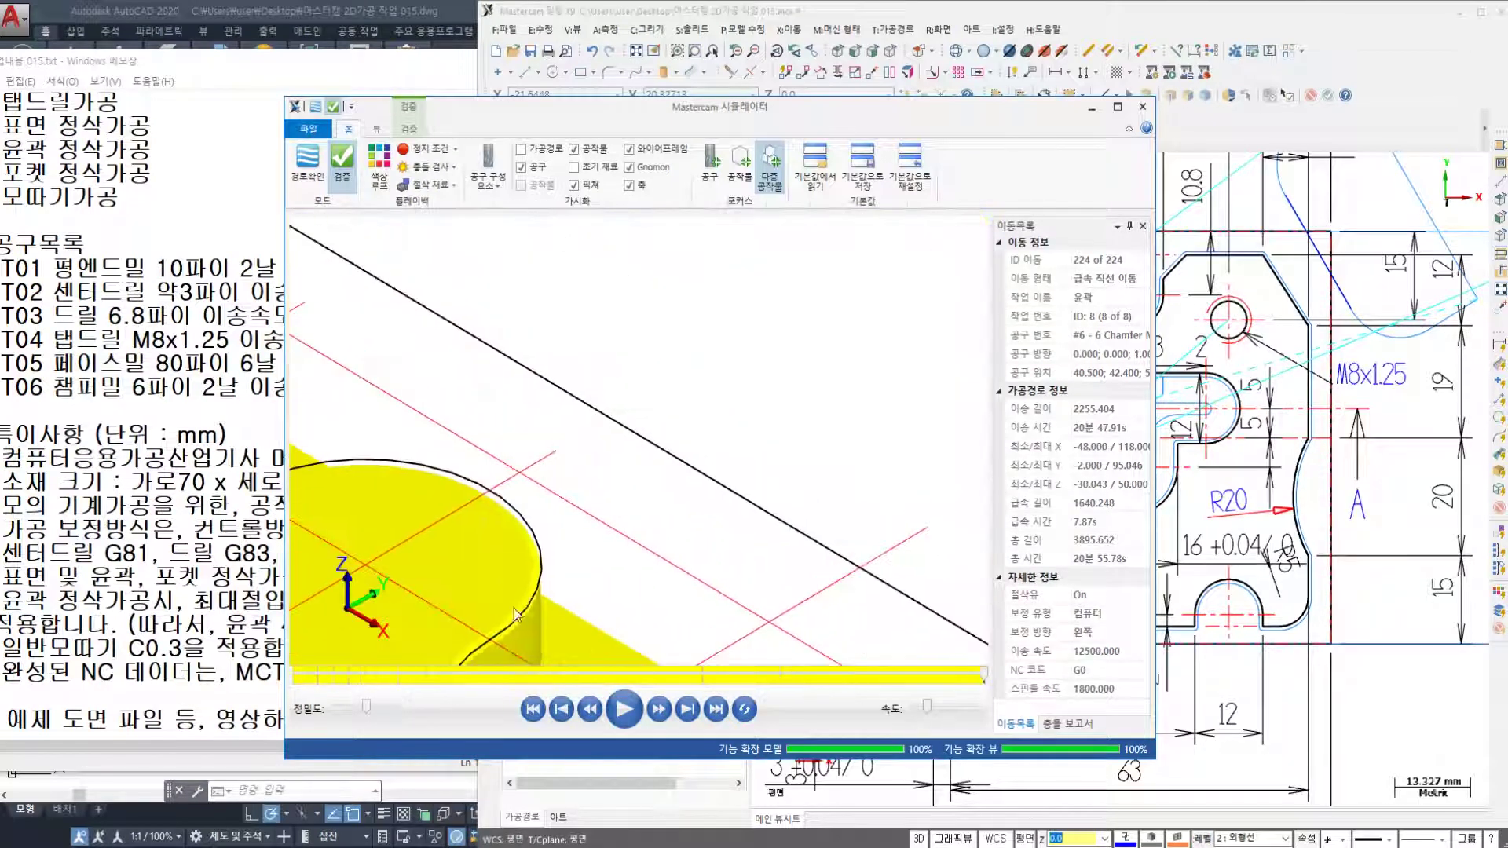
scroll(514, 608, "down", 3)
scroll(850, 534, "up", 3)
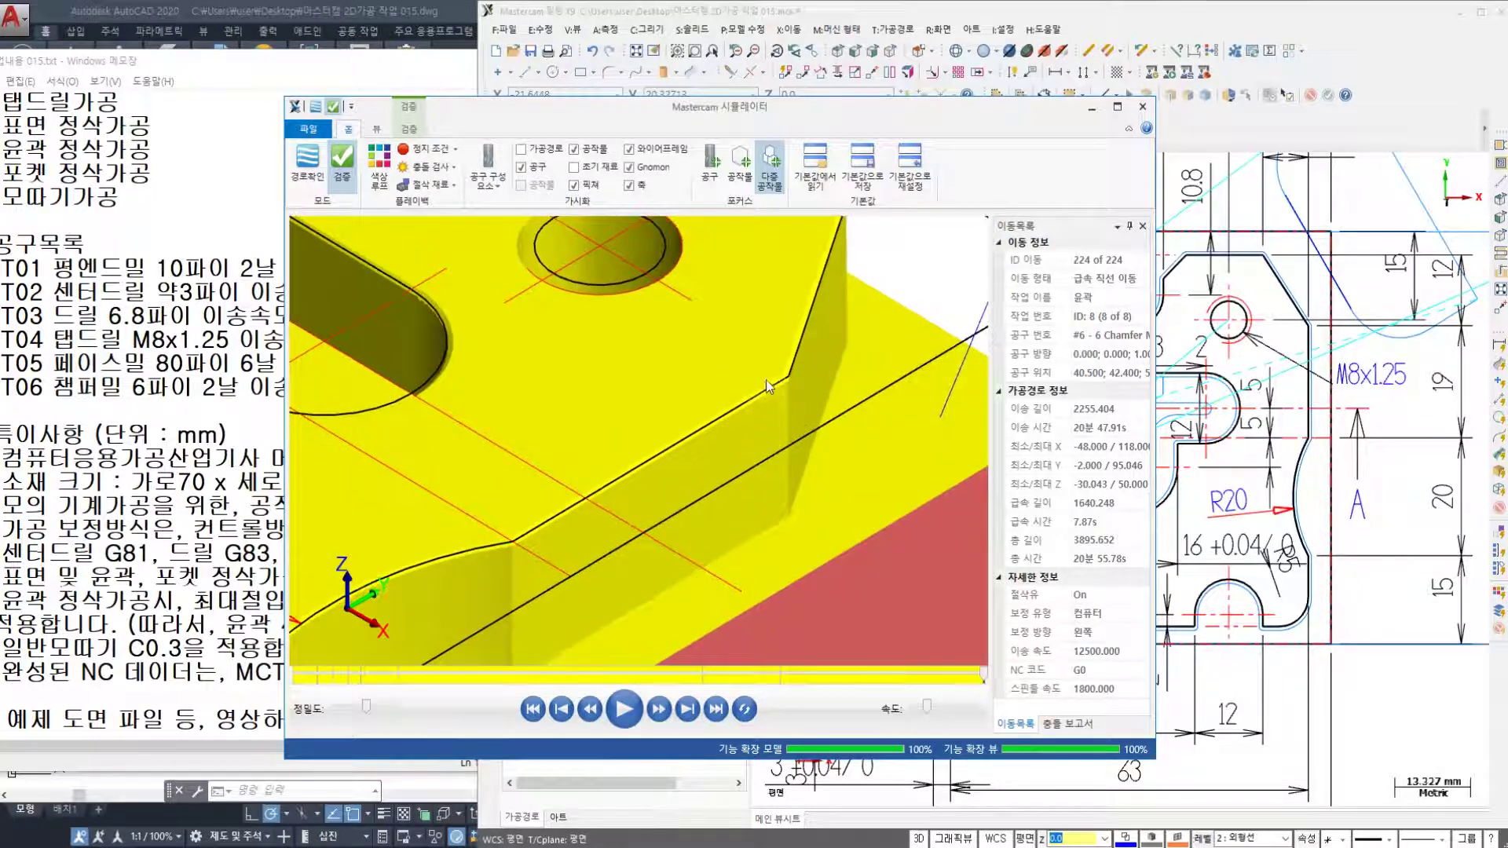
- Inspect the simulated part from the front and in isometric view, including the central pocket and tapped hole
scroll(766, 380, "down", 4)
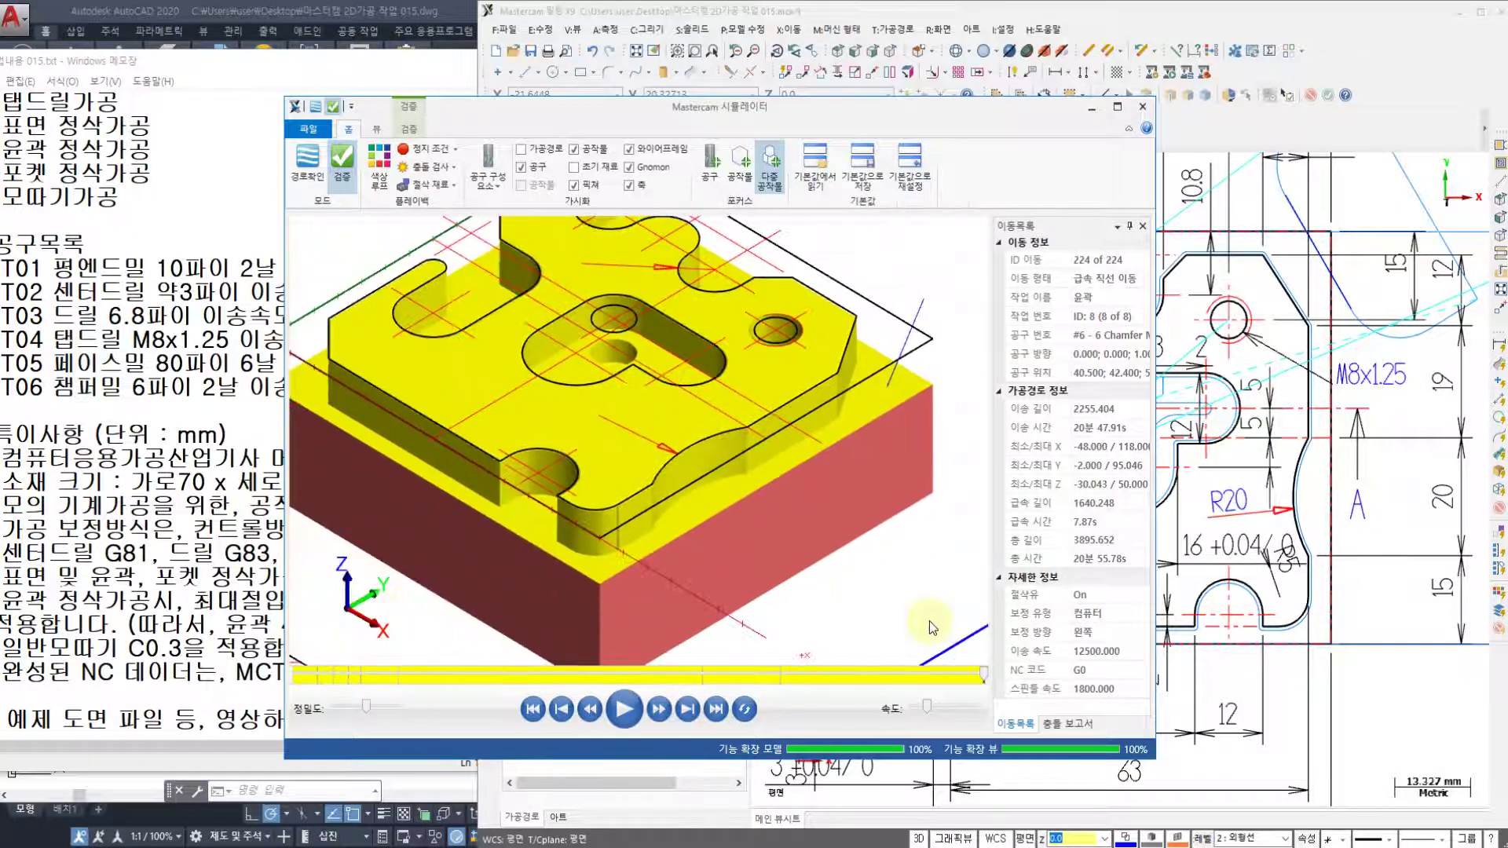
right_click(930, 620)
left_click(971, 691)
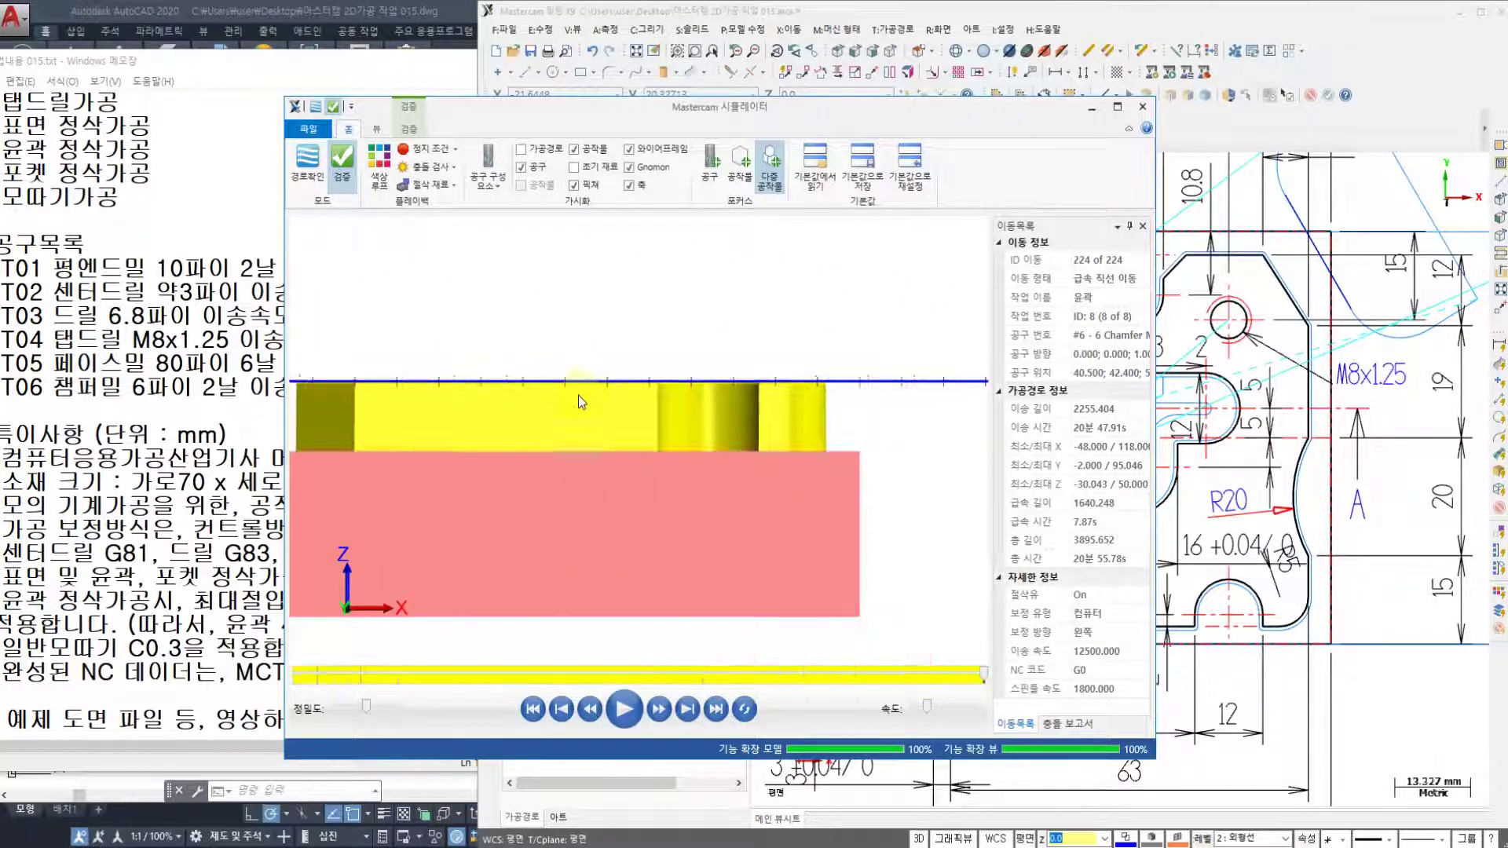
right_click(811, 285)
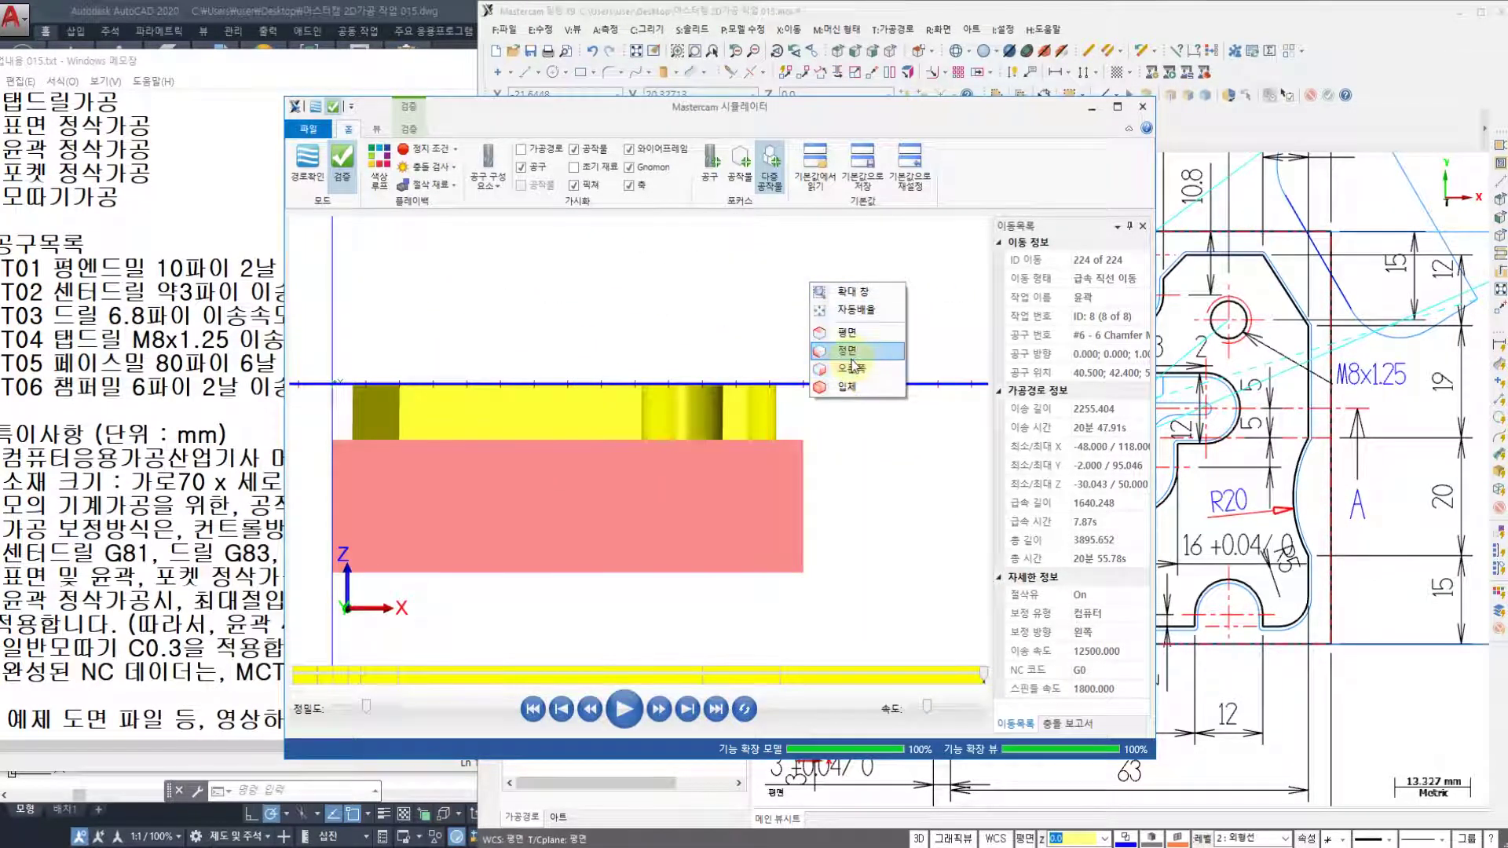
left_click(847, 387)
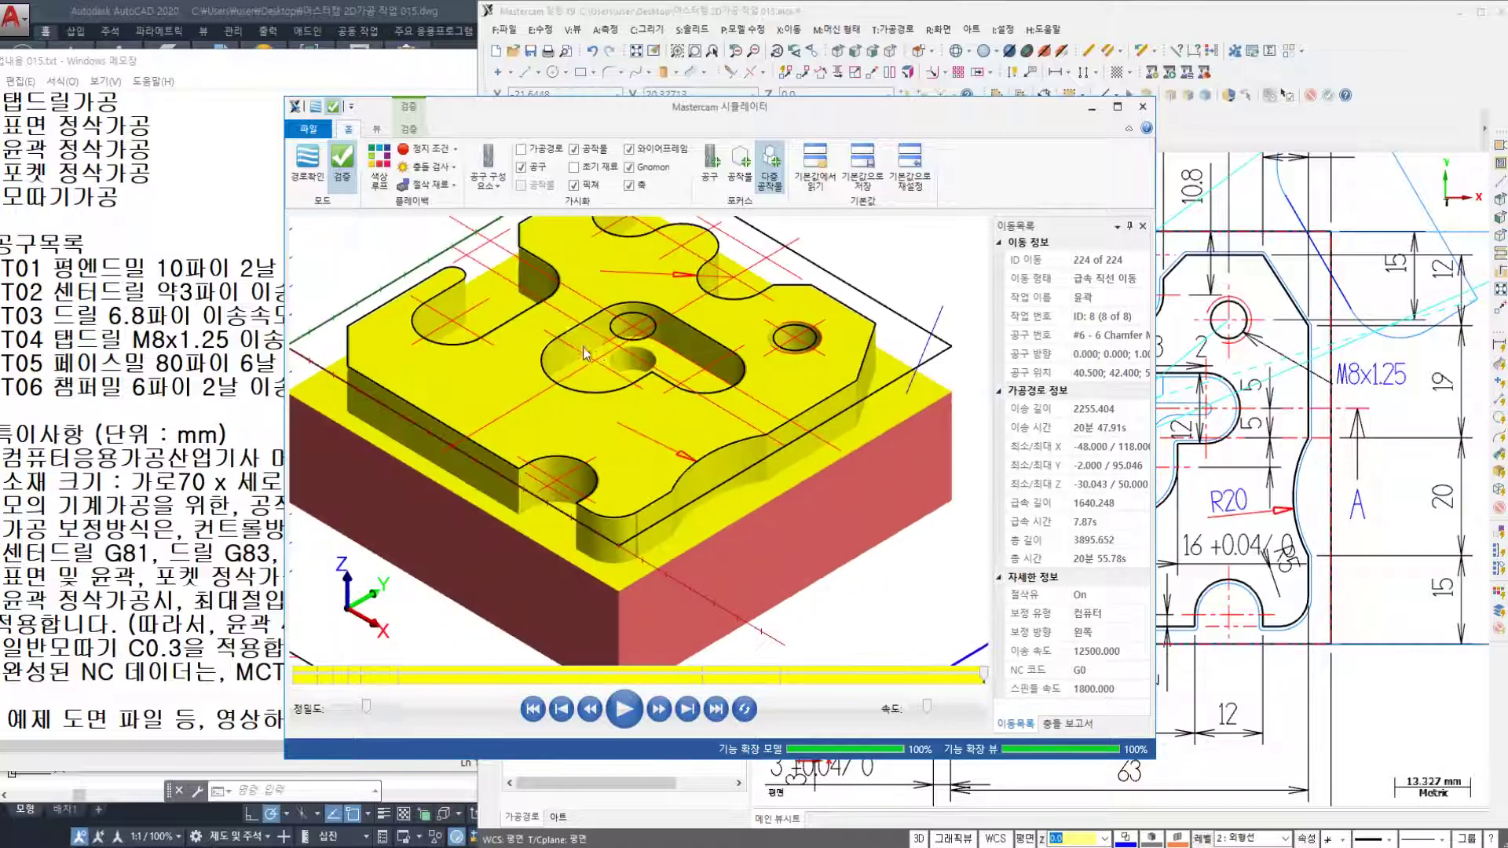
scroll(583, 347, "up", 3)
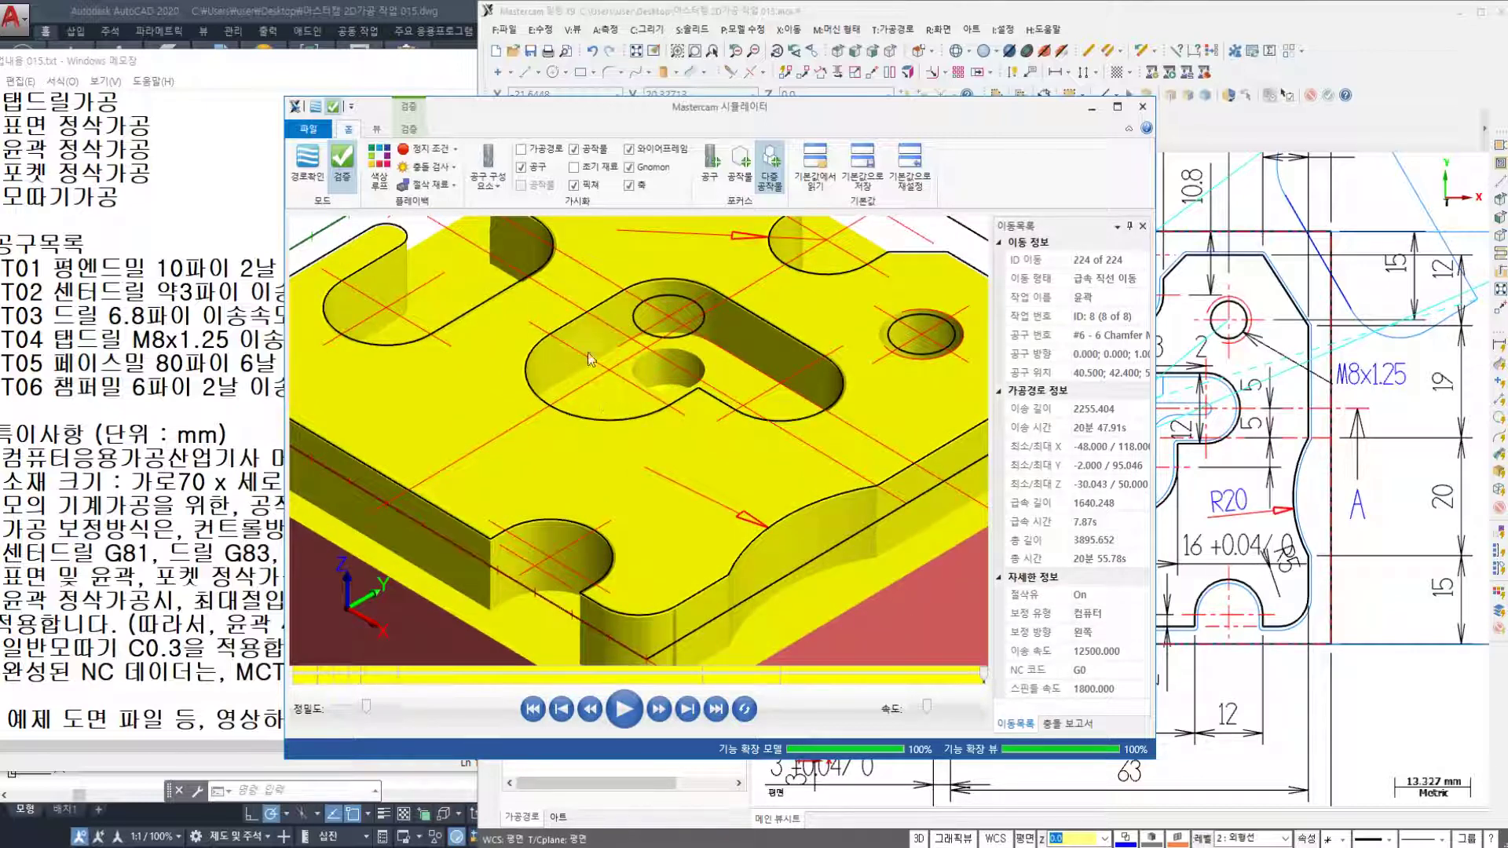
- Compare the simulated part with the plan and section A-A in the AutoCAD drawing, examining the whole part in the simulator
left_click(518, 845)
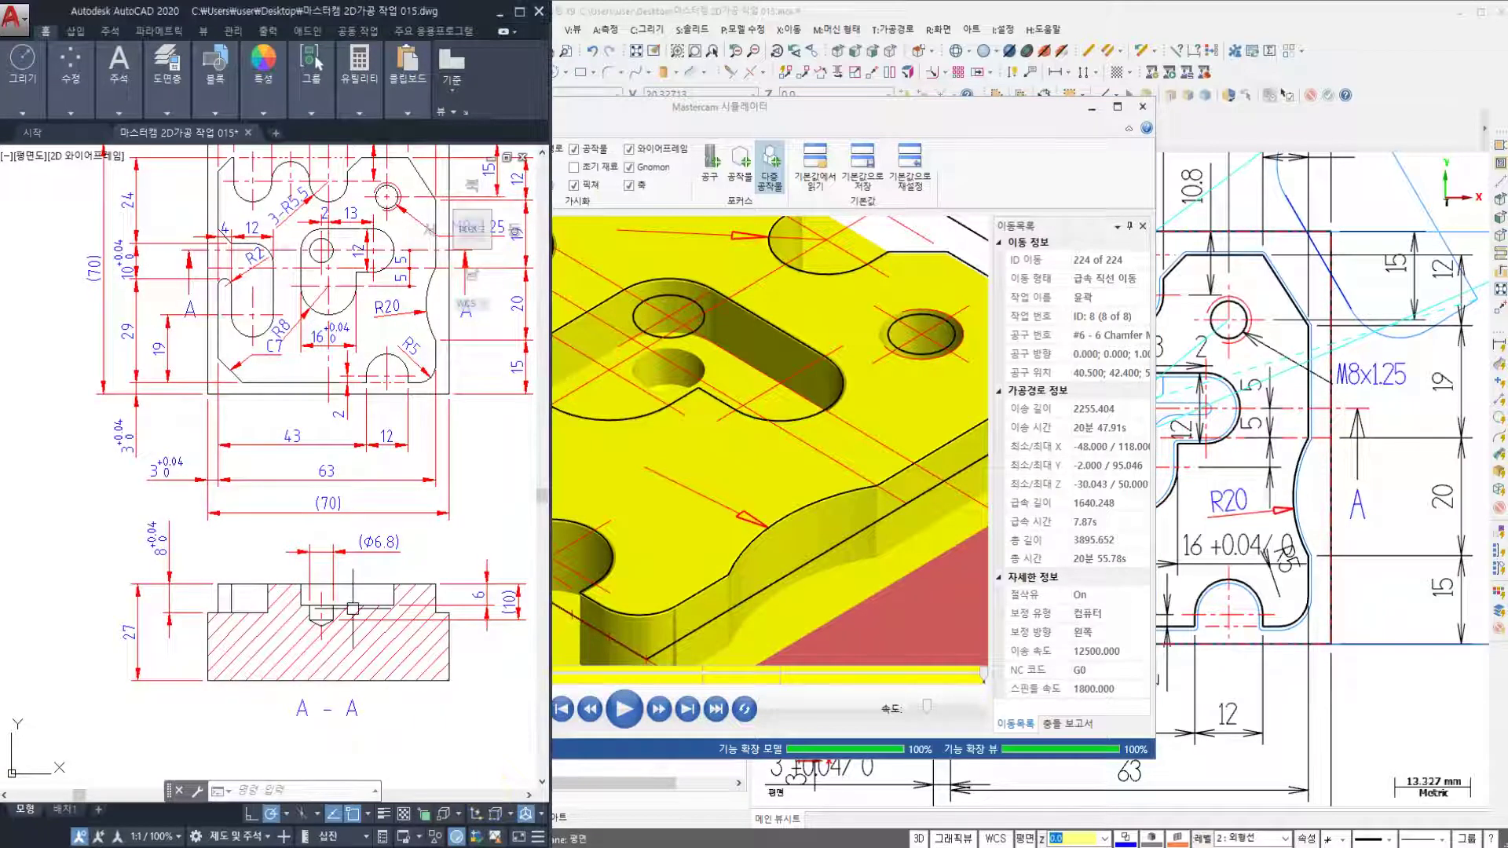
left_click(968, 469)
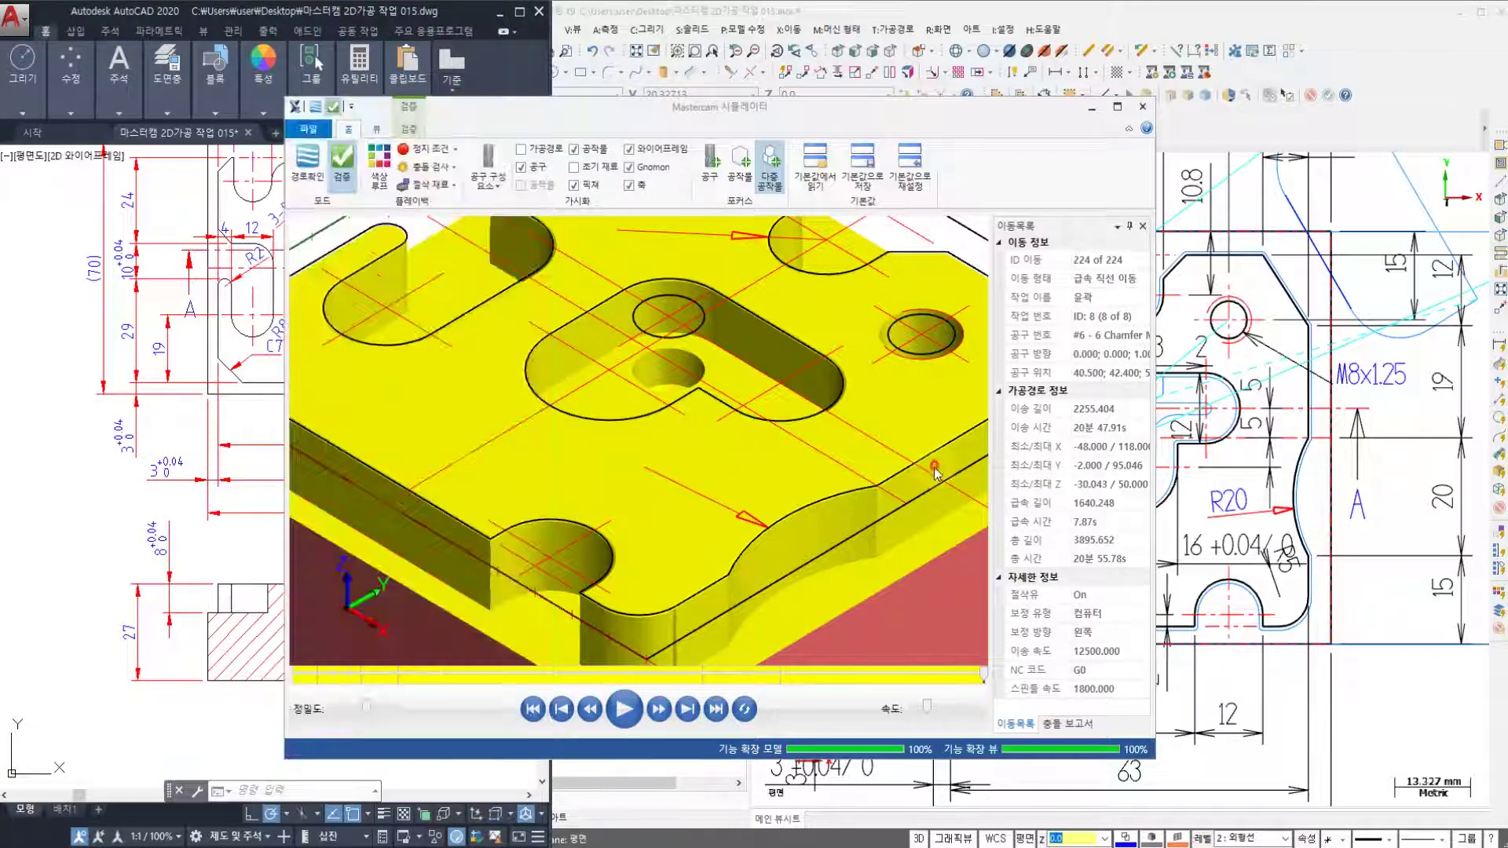
scroll(831, 431, "down", 4)
scroll(755, 448, "up", 3)
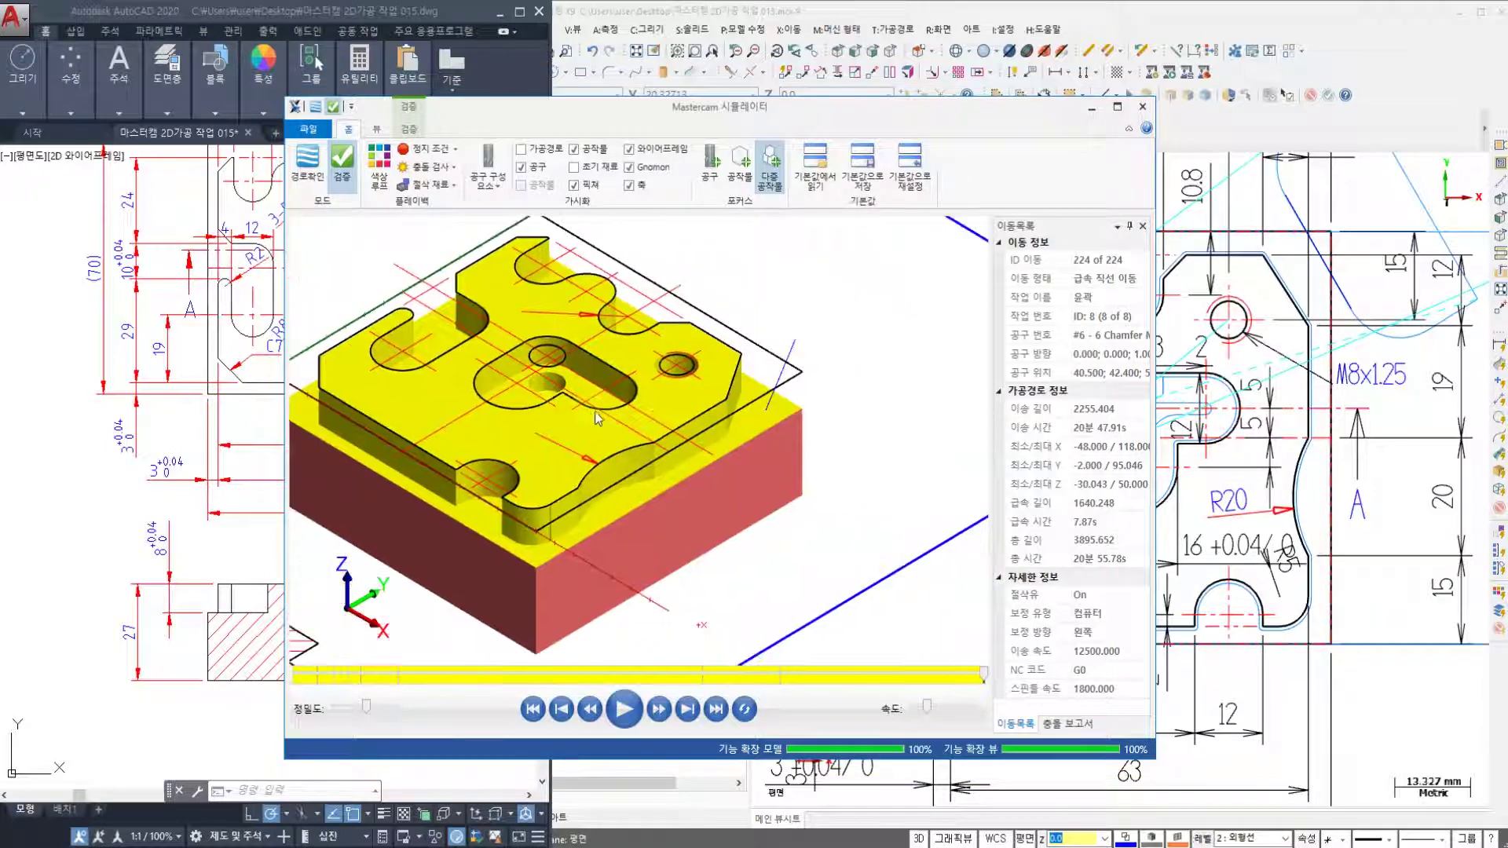
scroll(720, 460, "up", 2)
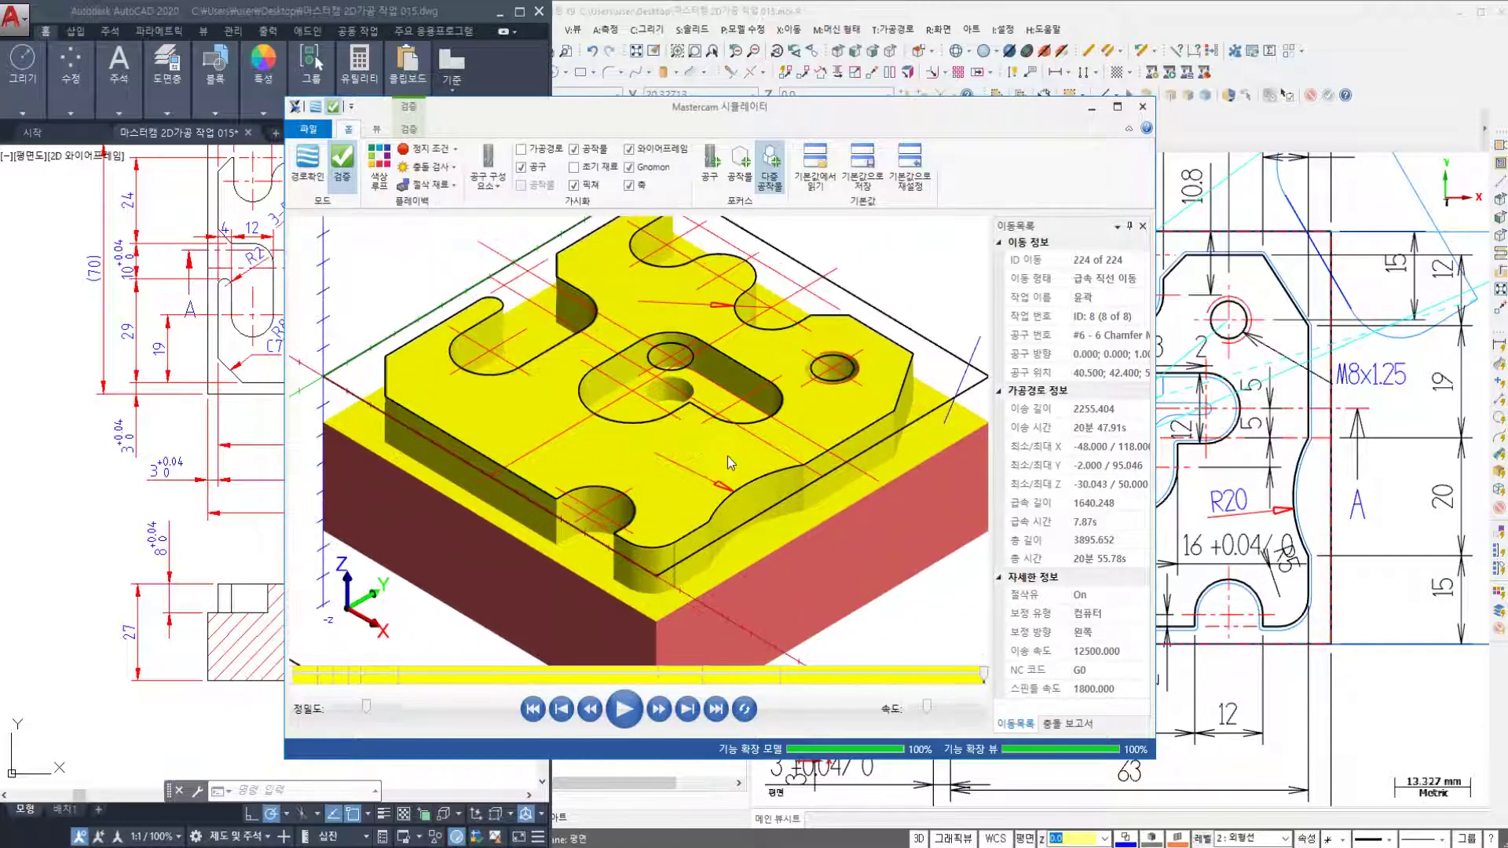
scroll(729, 463, "down", 4)
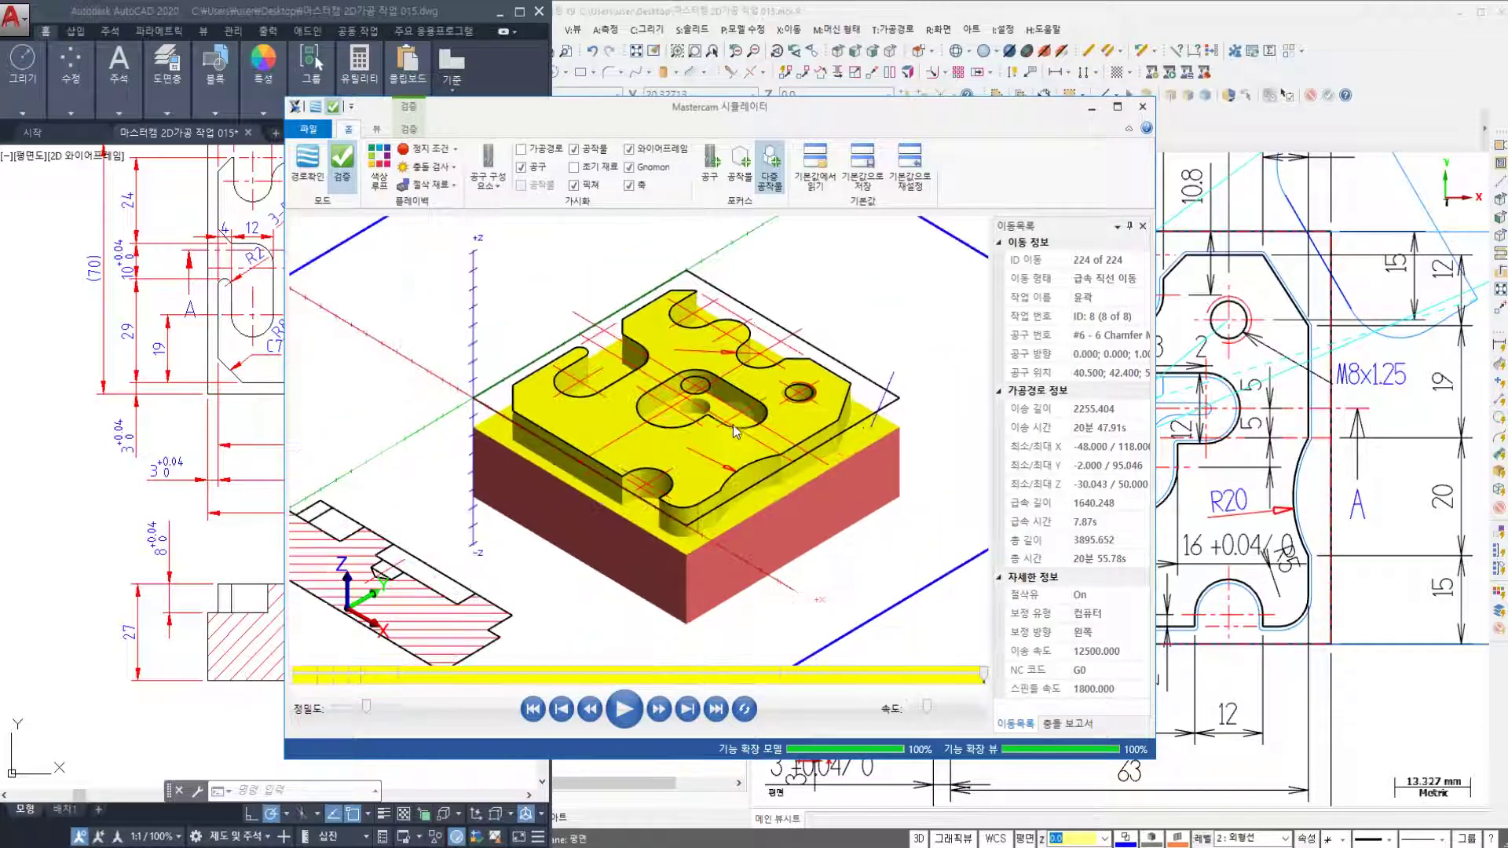
scroll(734, 430, "up", 2)
scroll(674, 429, "down", 1)
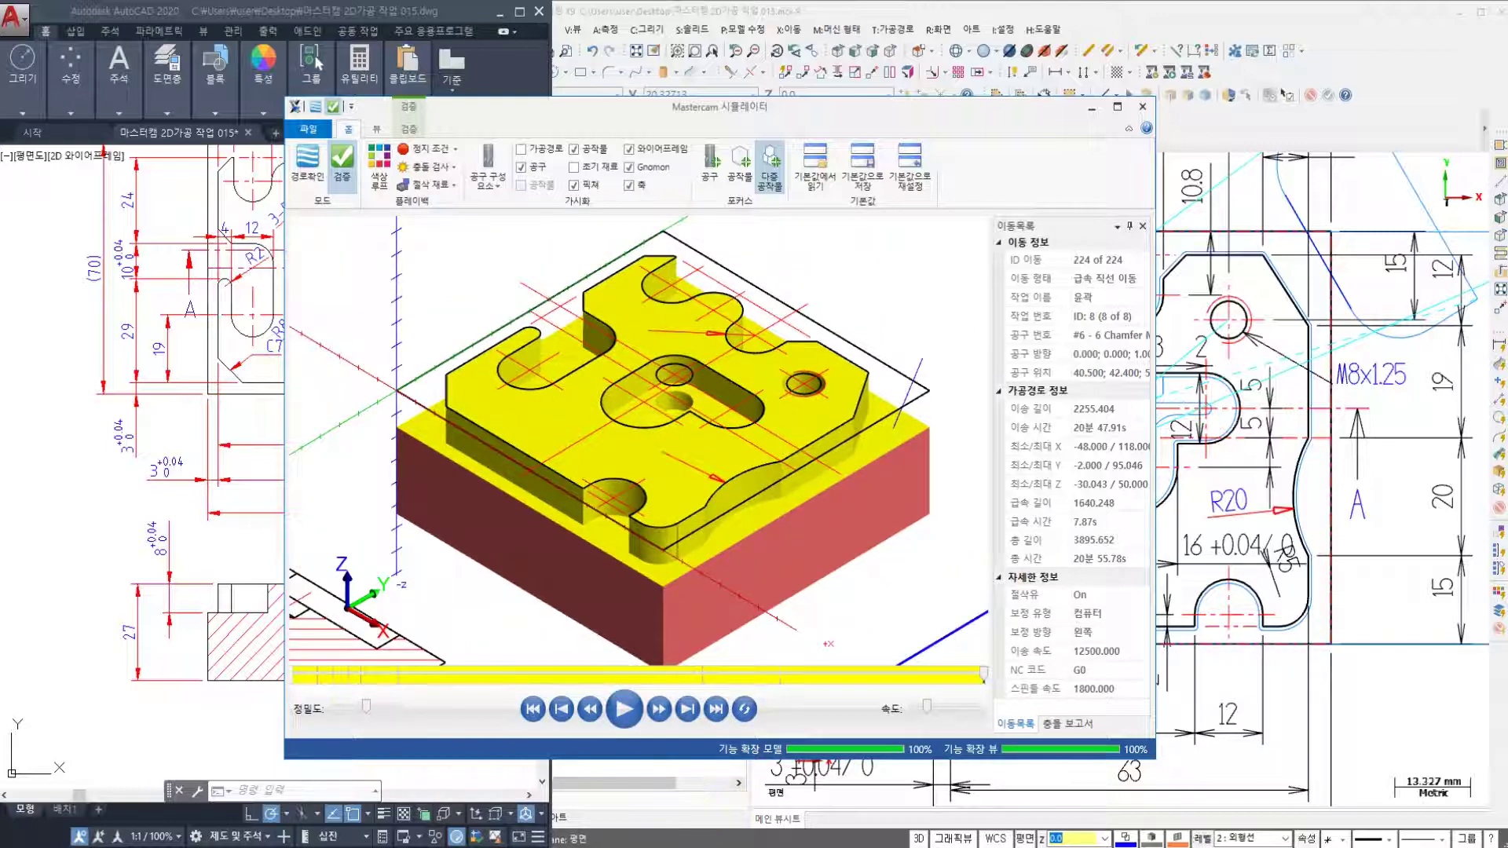
- Review the work order in the Notepad notes, from toolpath programming and simulation verification to NC data checking and editing
key("alt+Tab")
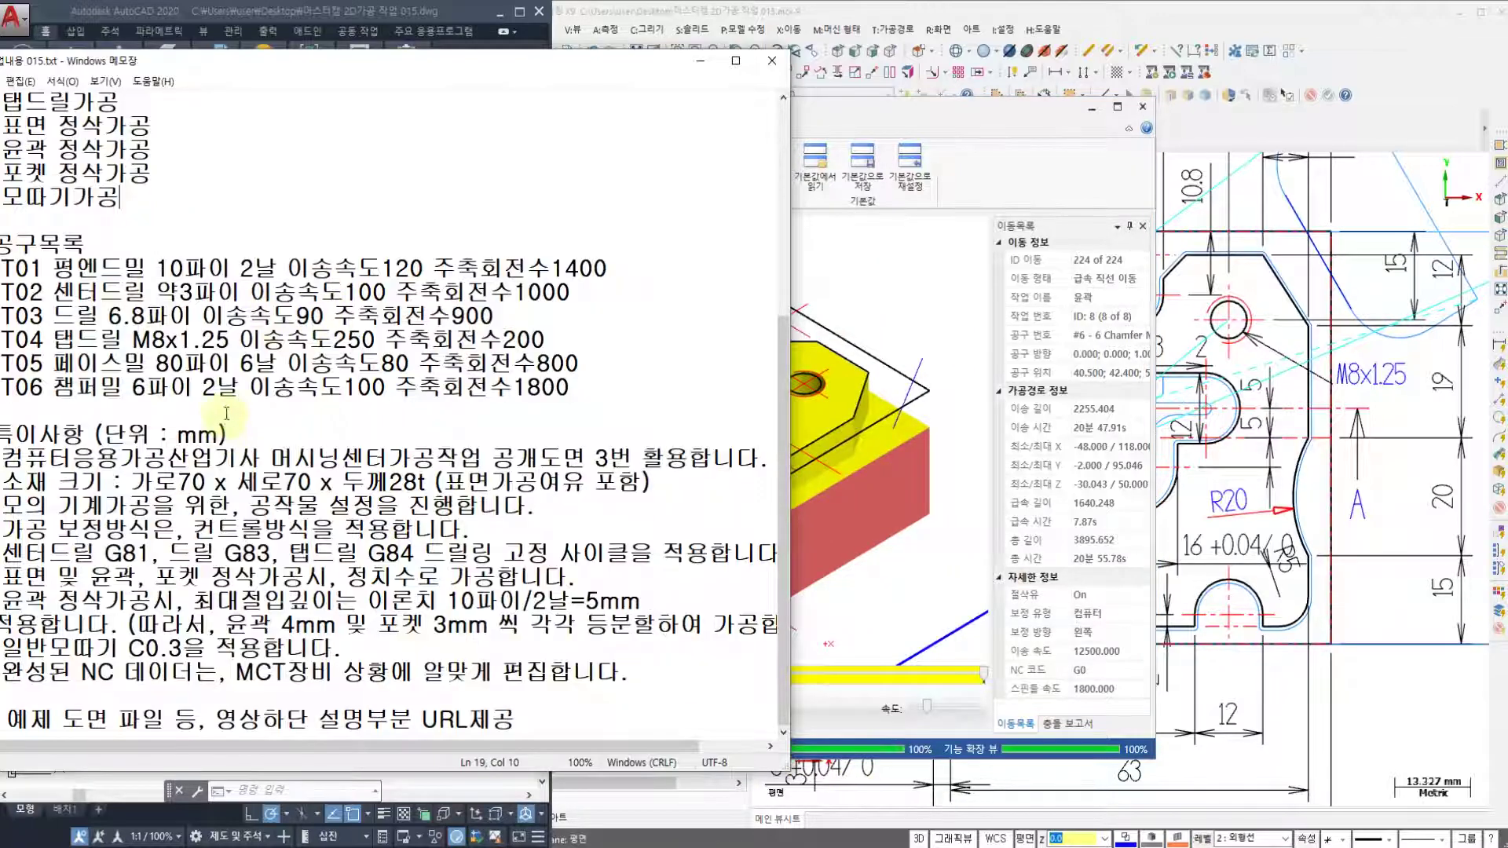
scroll(226, 413, "up", 5)
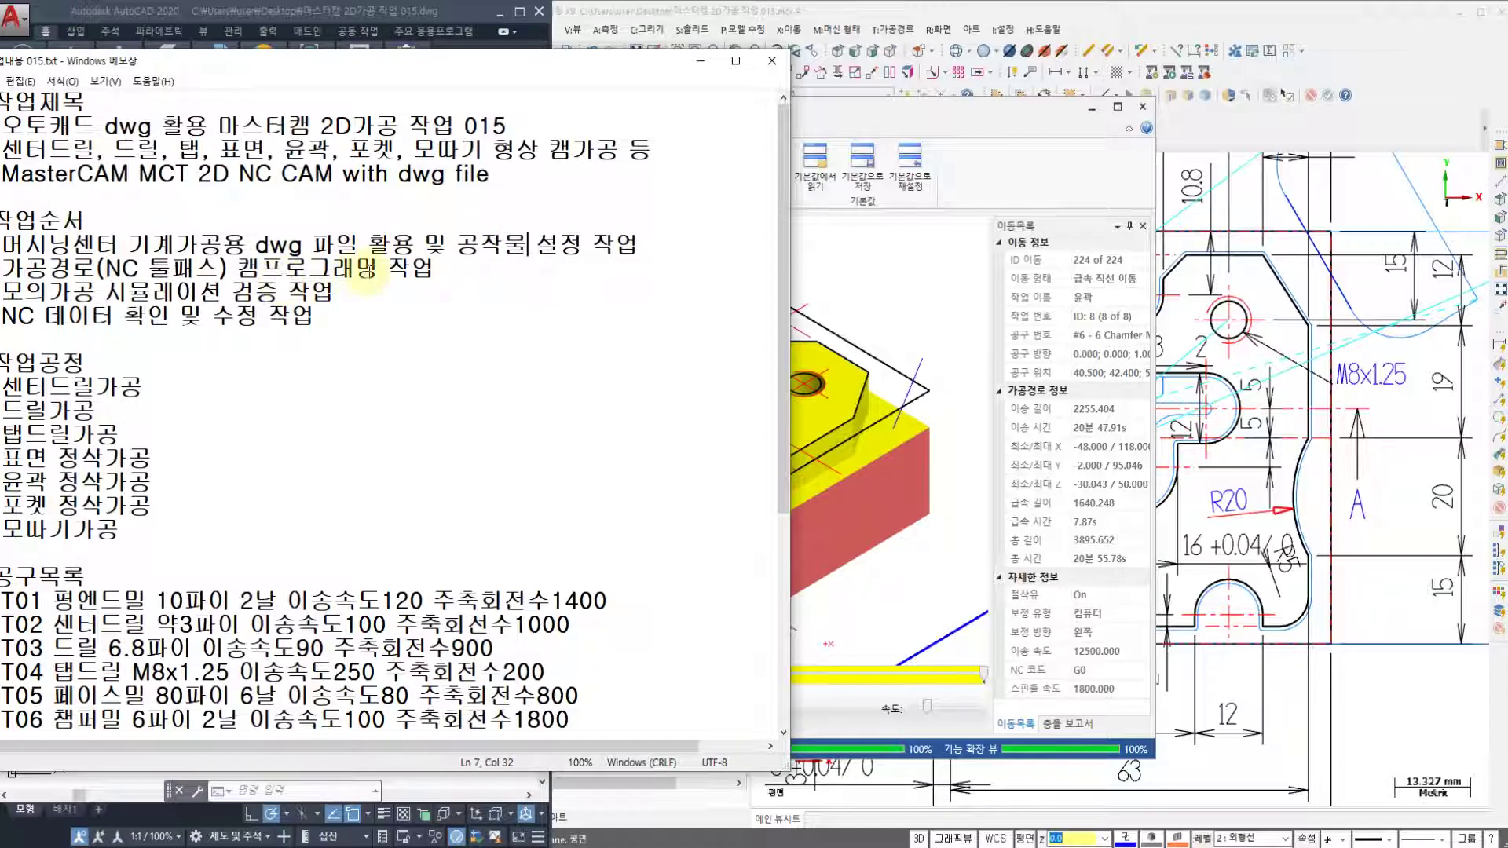
left_click(393, 281)
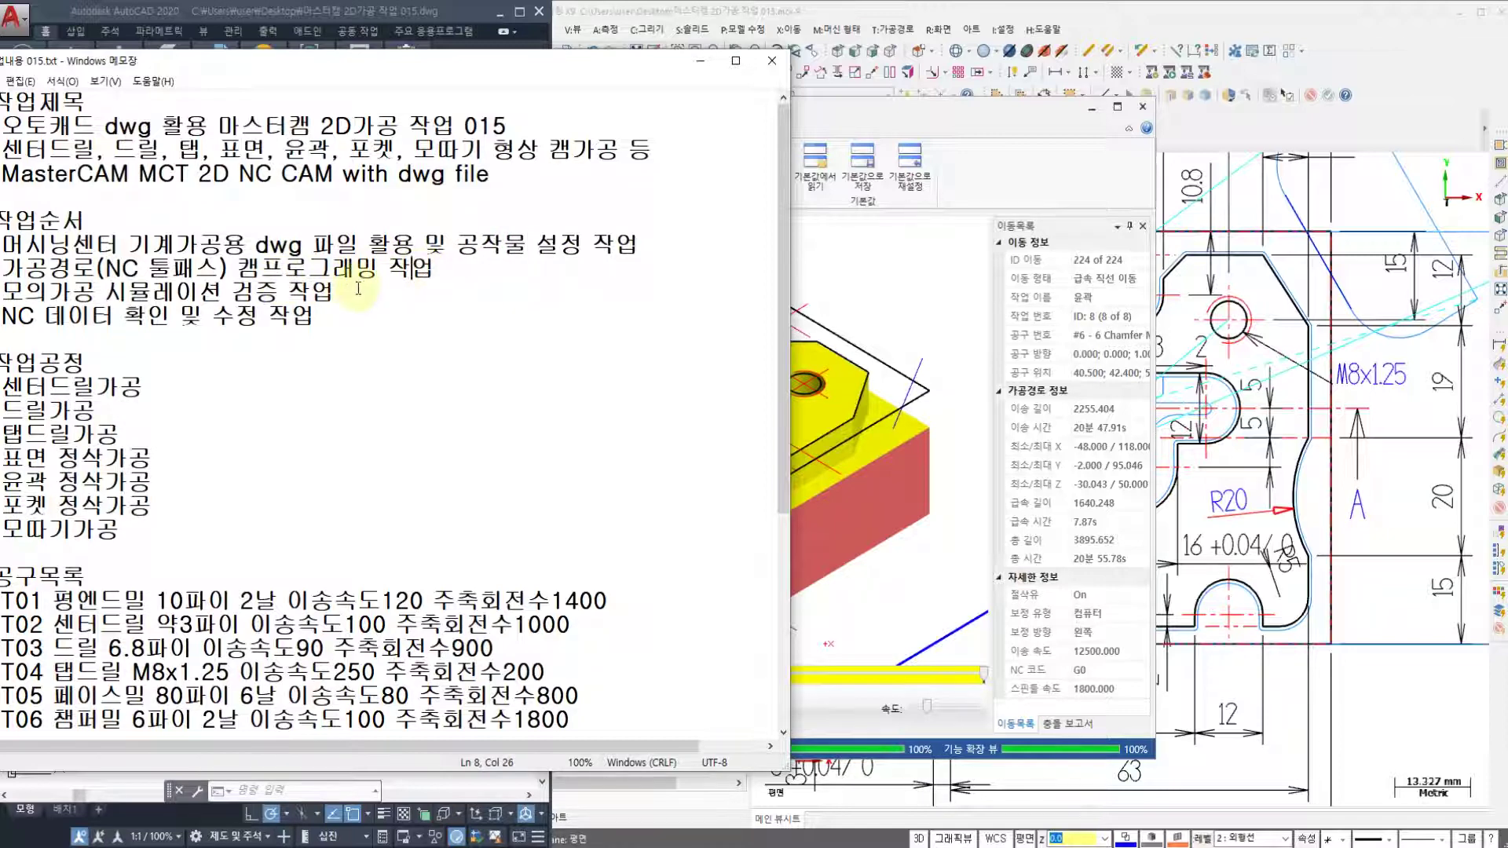
left_click_drag(356, 288, 26, 291)
left_click(216, 325)
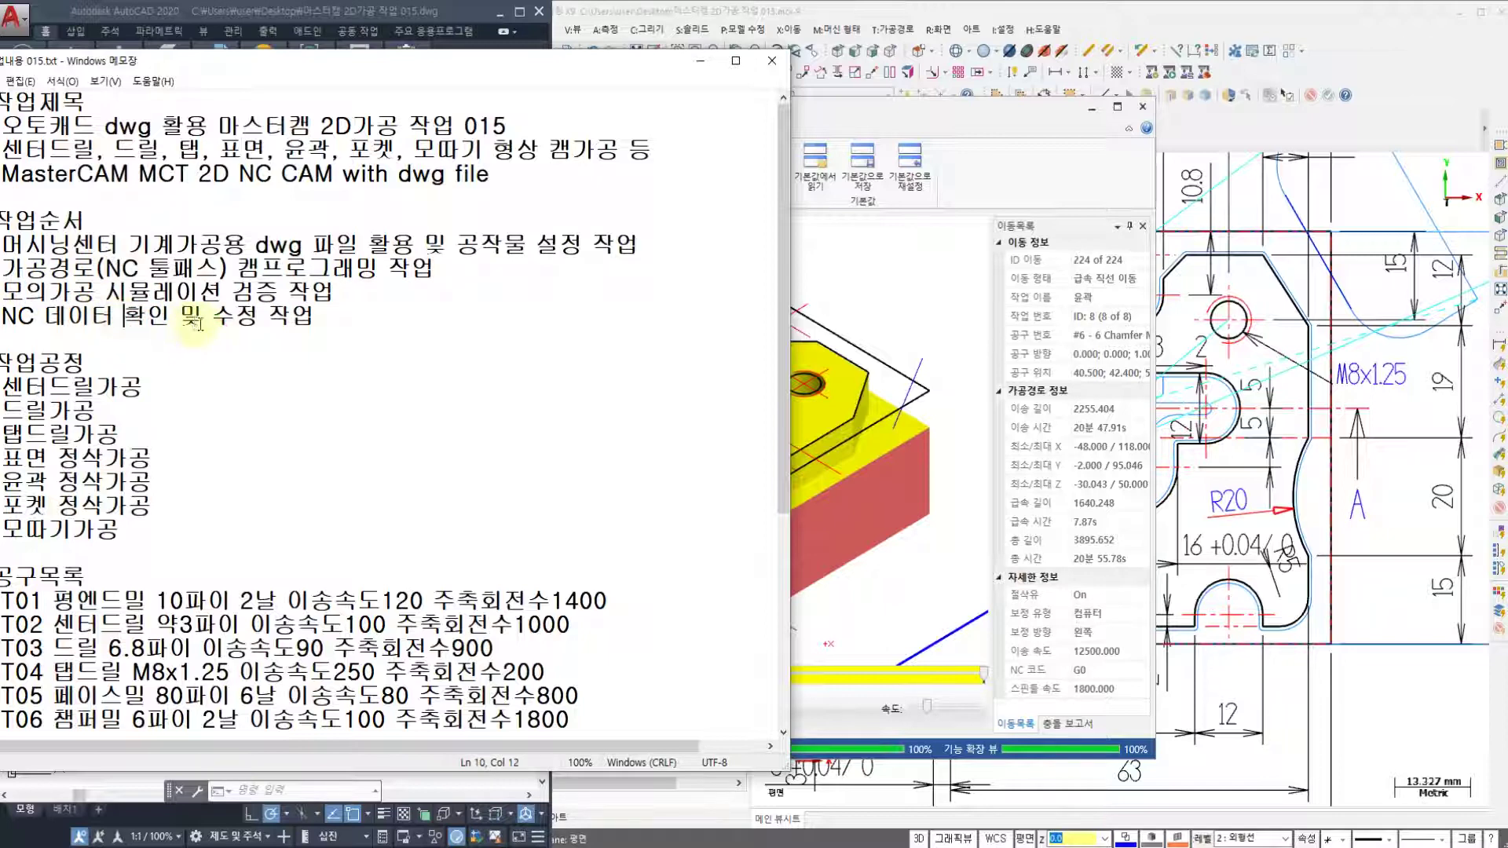
left_click(258, 319)
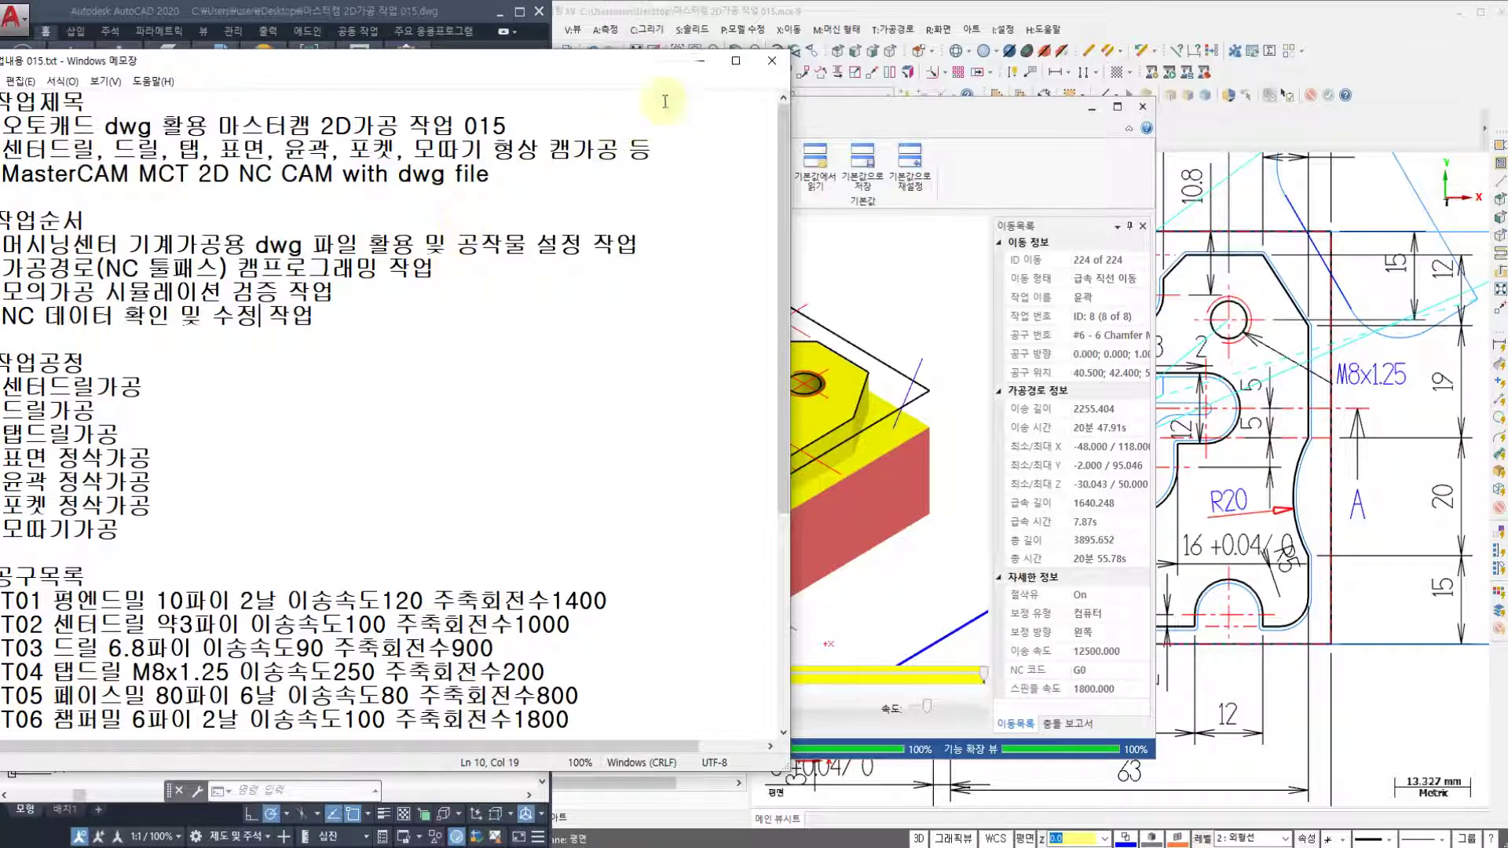
left_click(701, 66)
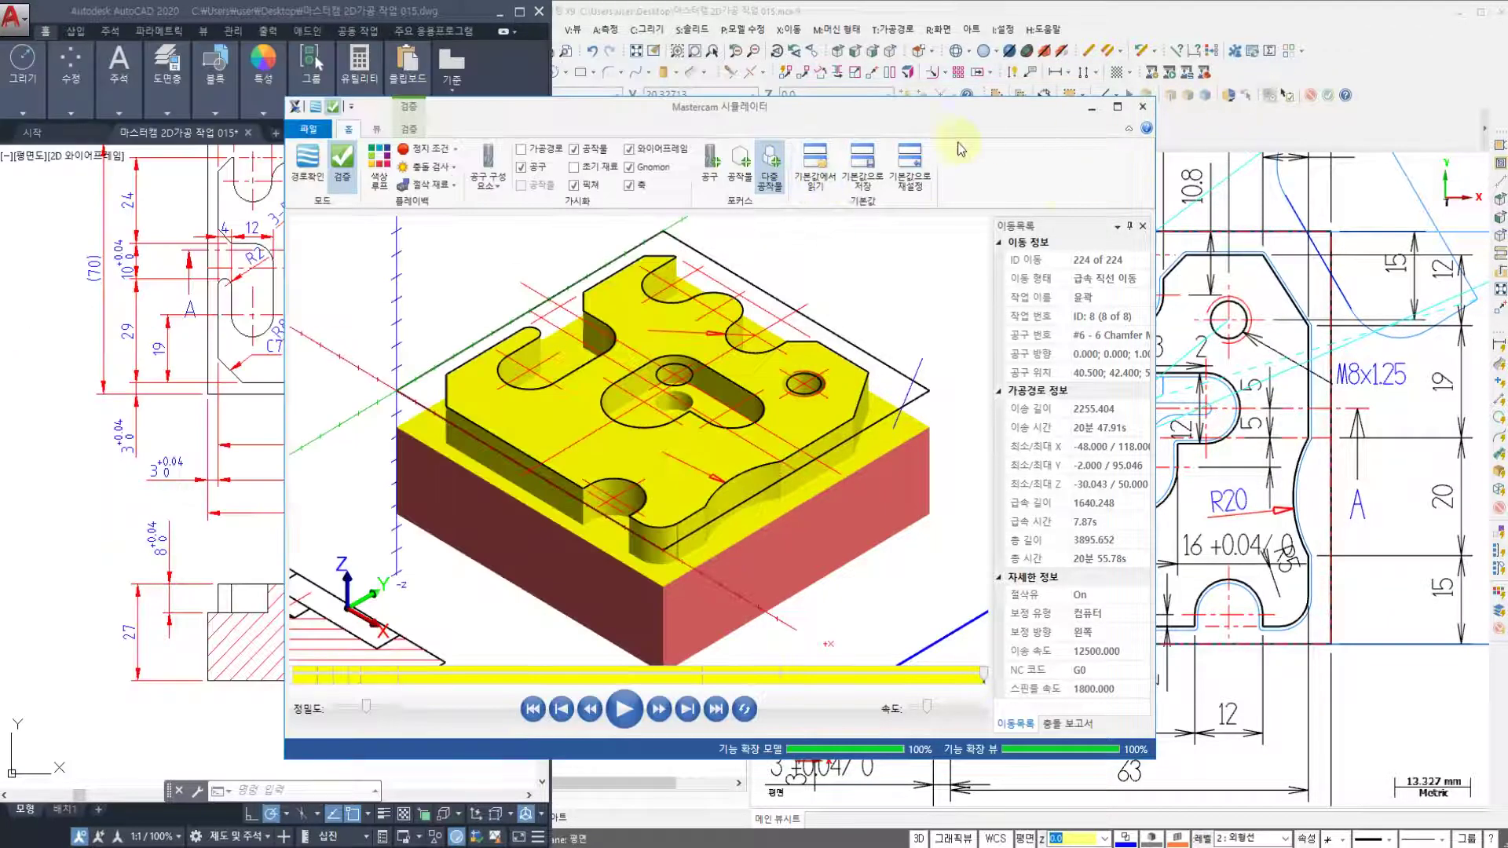
- Post-process the operations from Mastercam into an NC file saved on the Desktop as O1235
left_click(1092, 107)
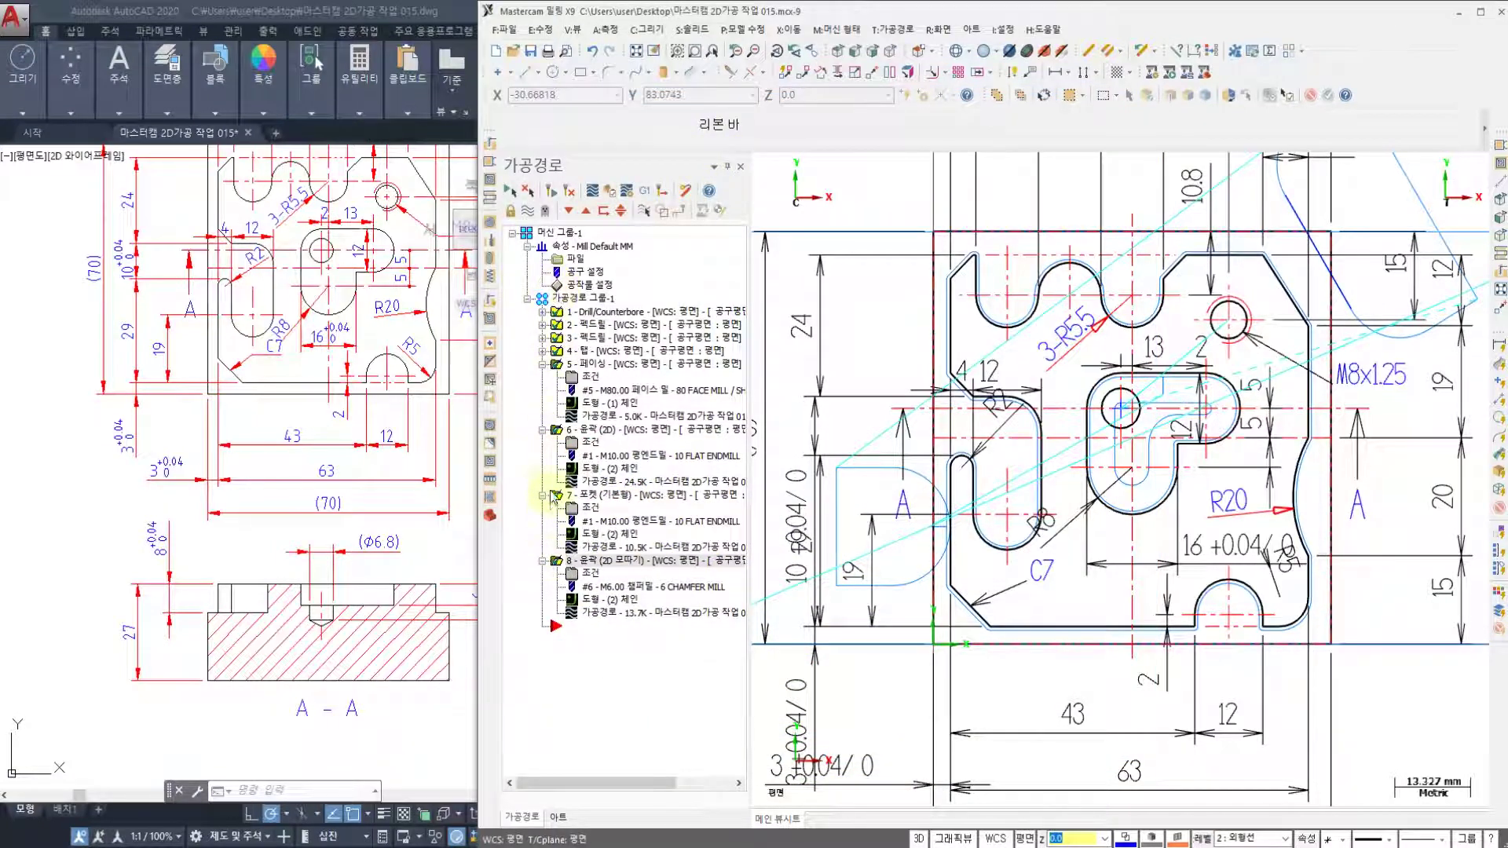
left_click(646, 191)
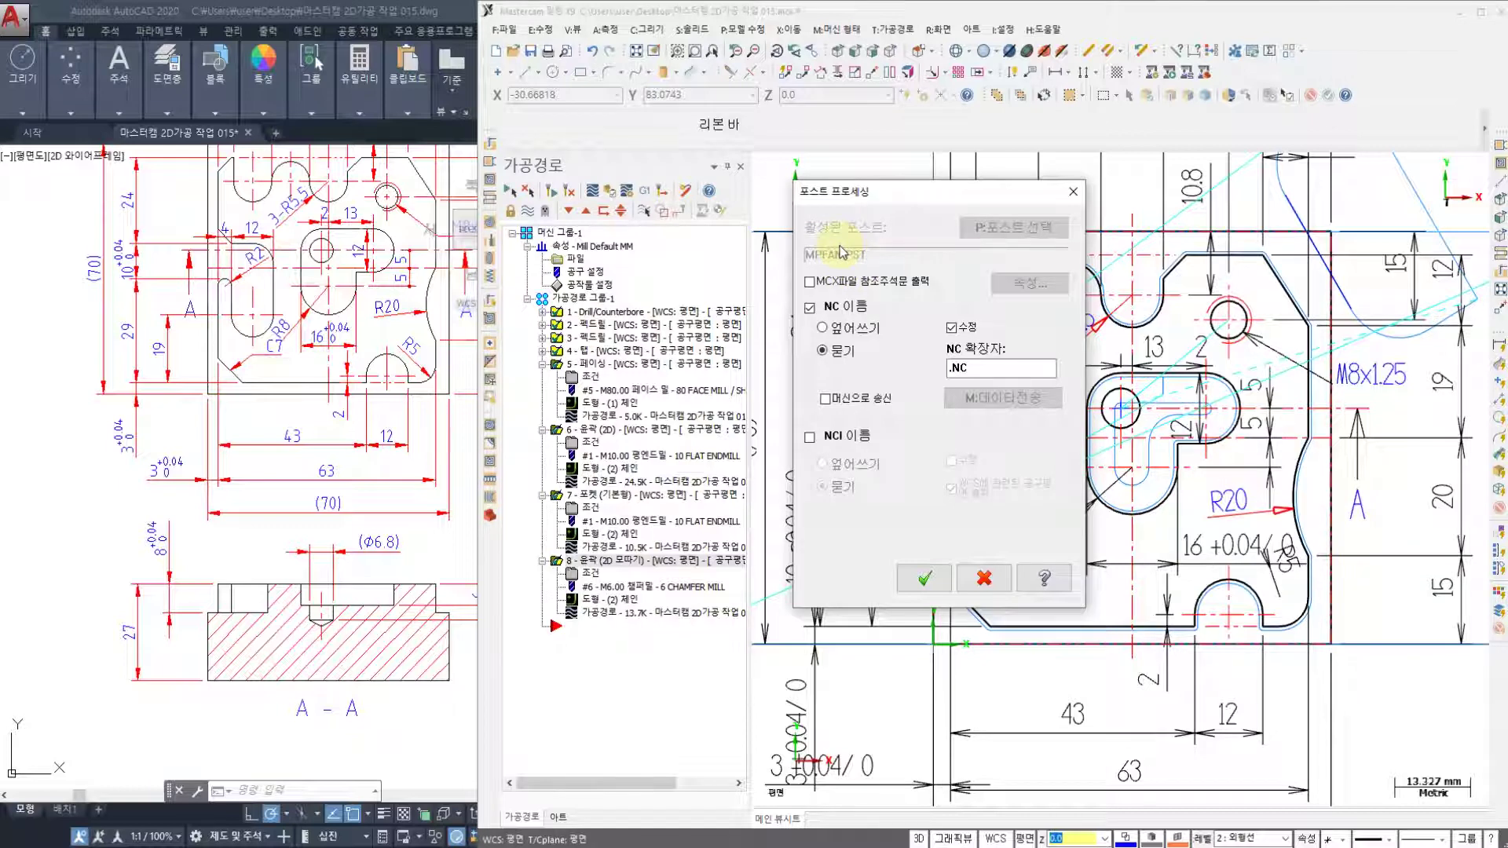
left_click(924, 578)
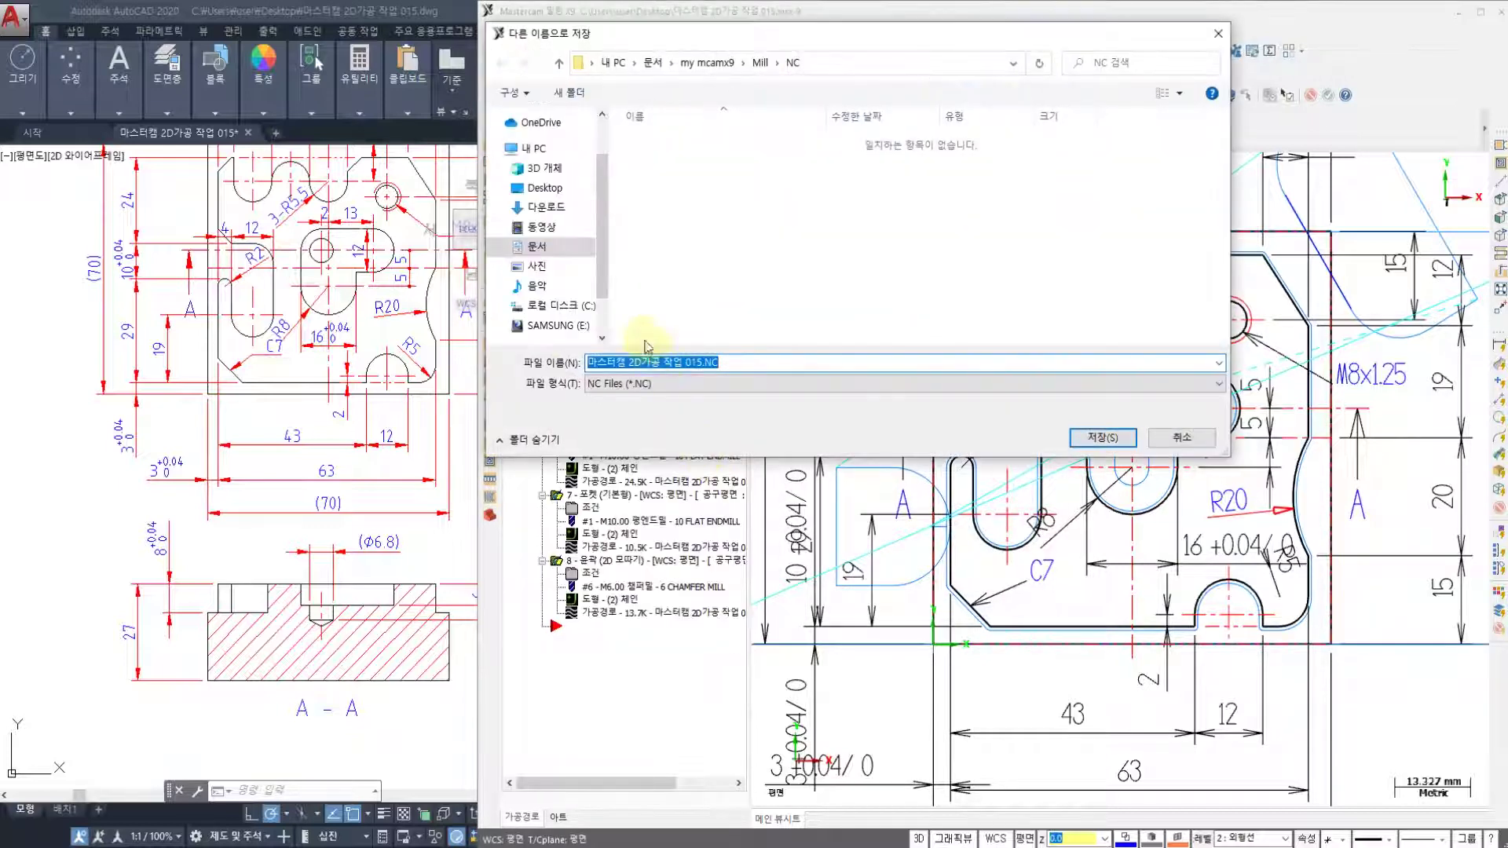
left_click(550, 192)
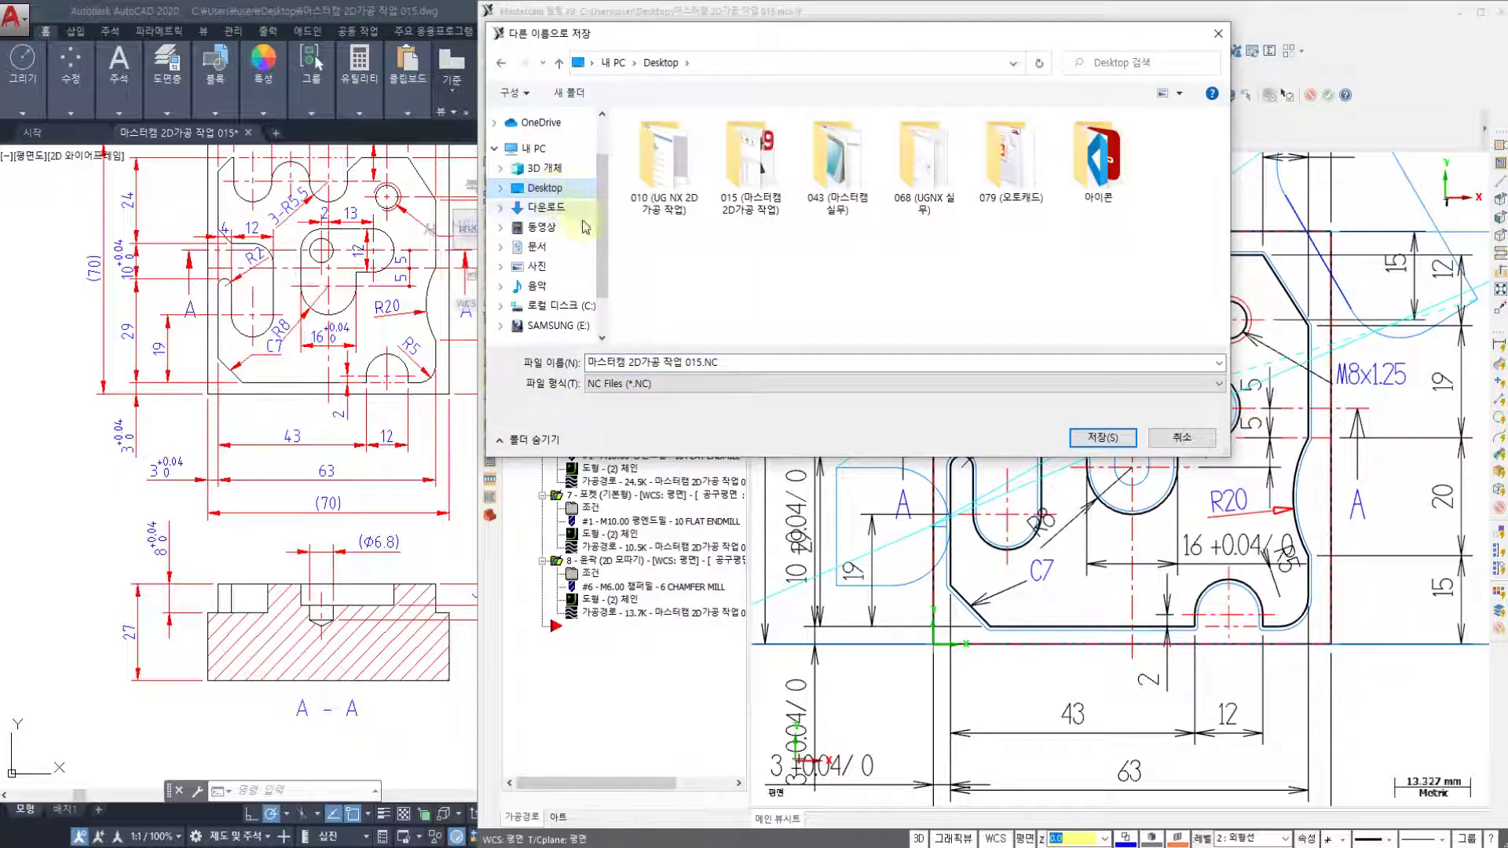
left_click(715, 362)
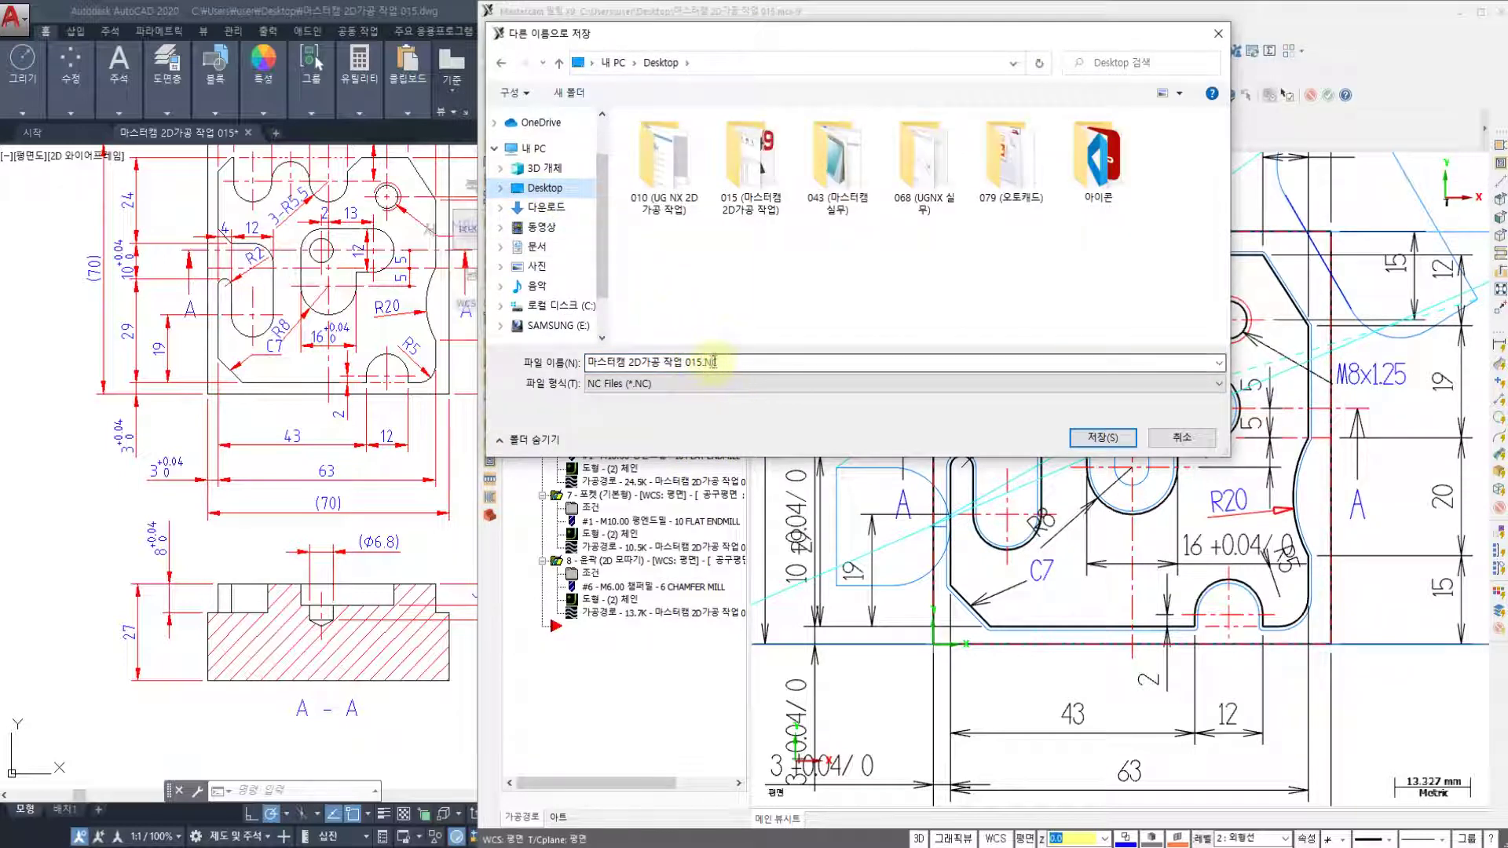
key("ctrl+a")
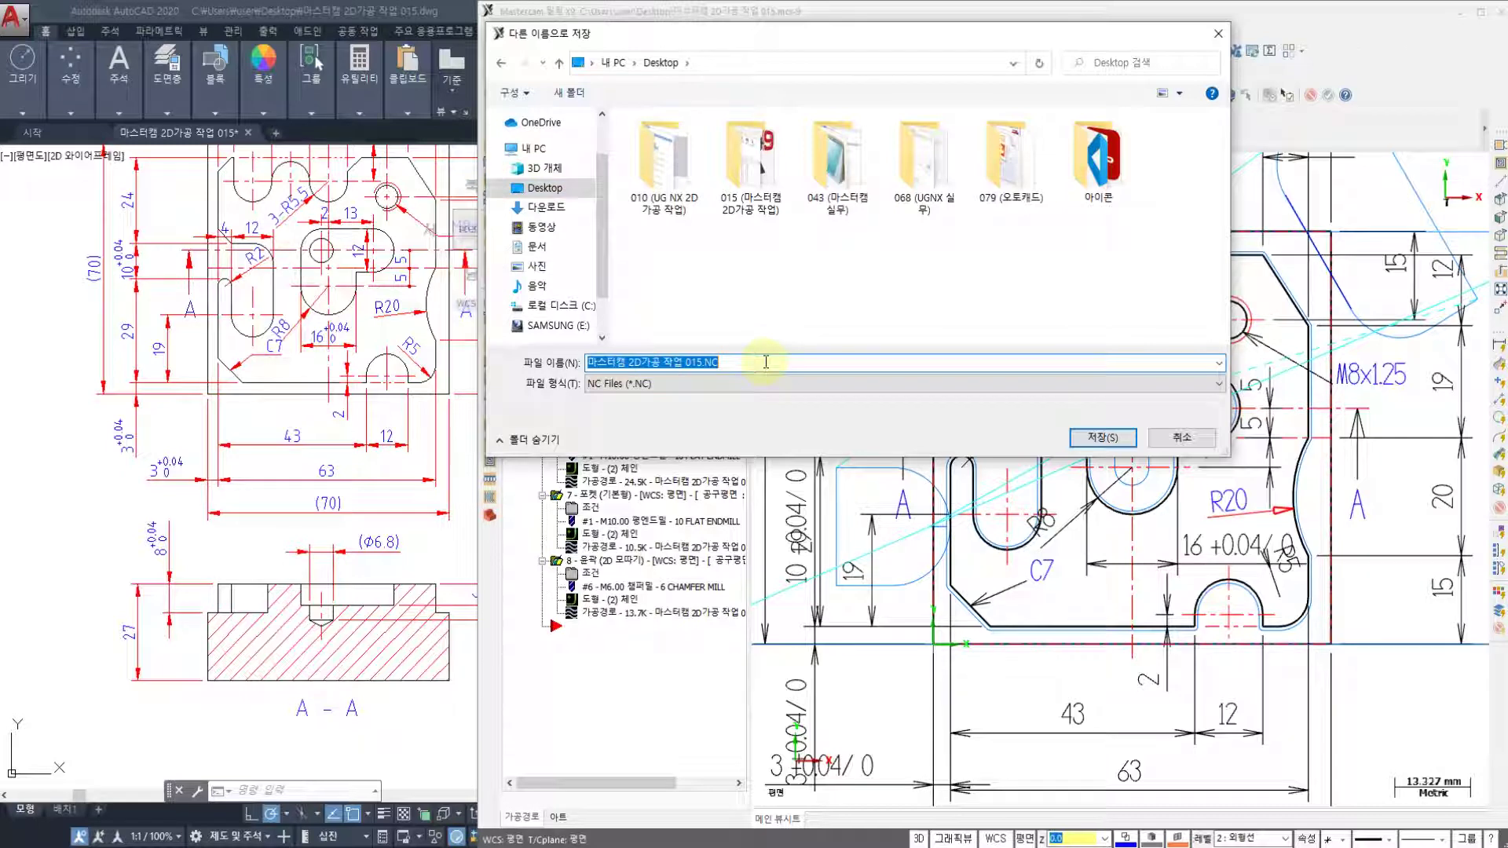
type("O1235")
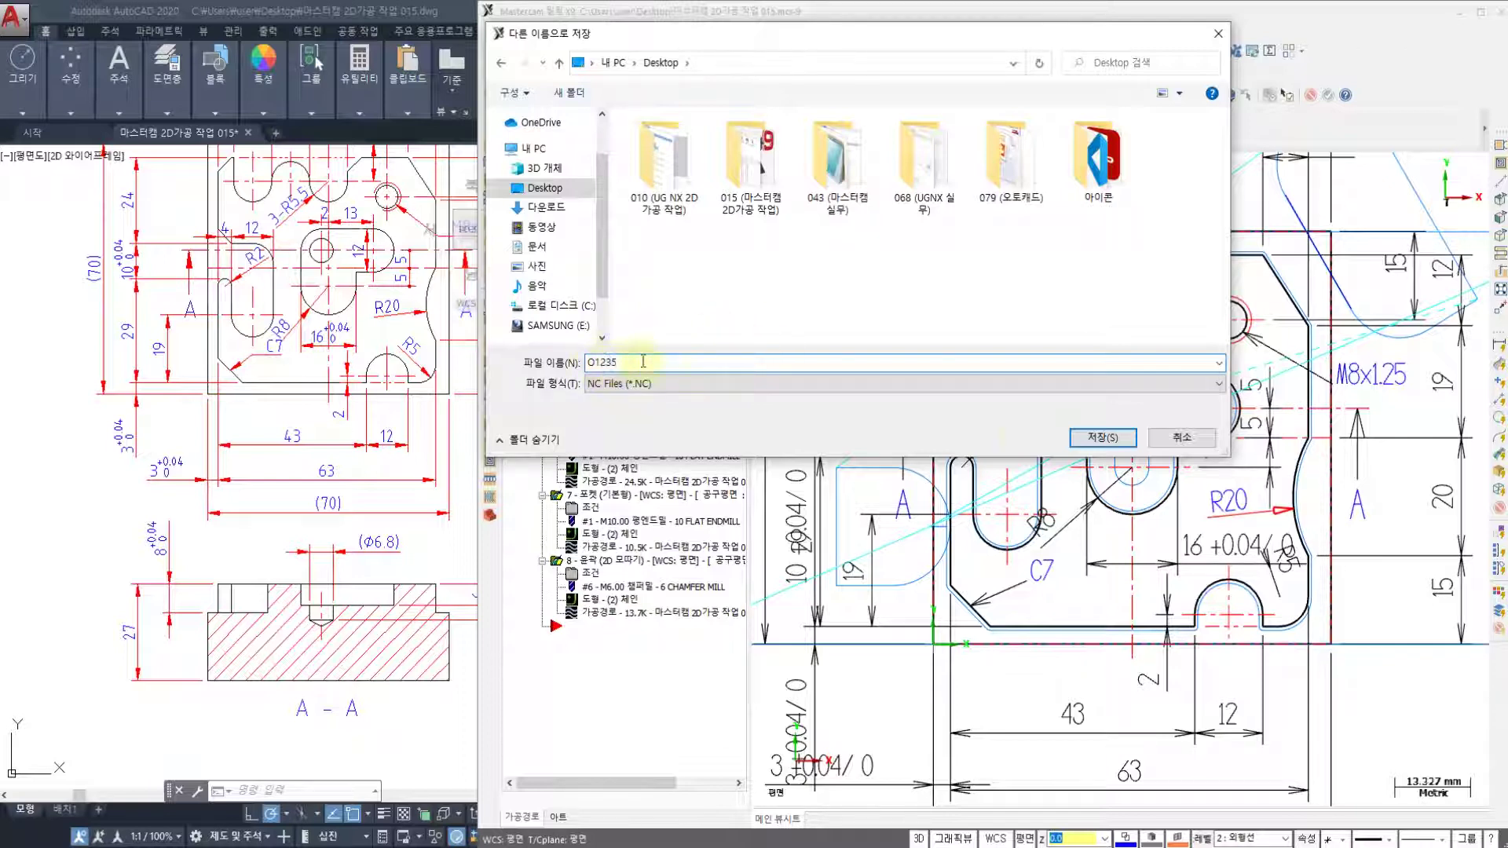
left_click(1103, 437)
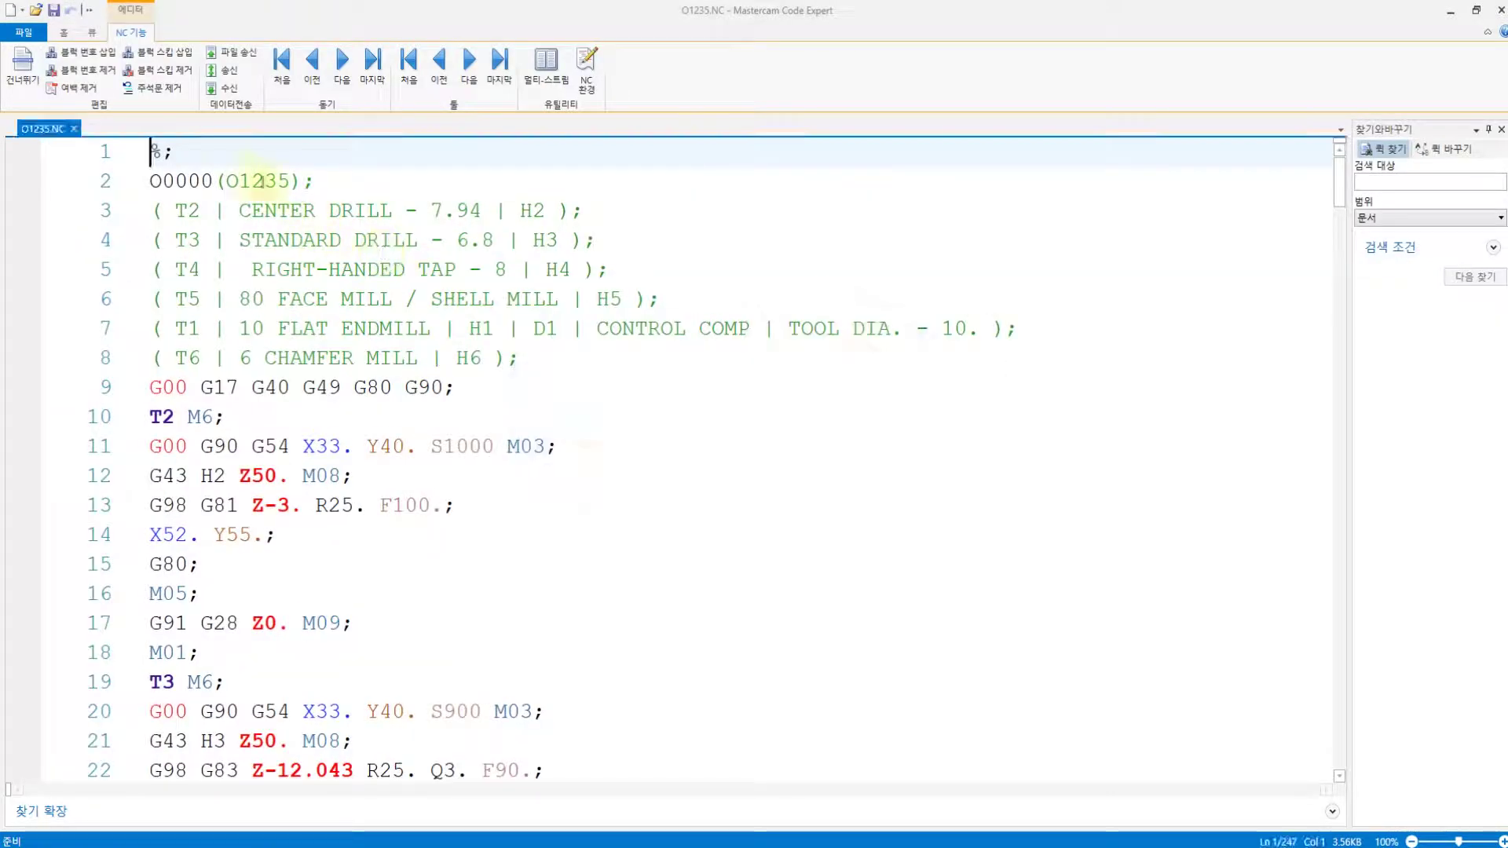
- Remove the semicolon after the % sign, reduce the program number line to O1235, and save the NC file
key("BackSpace")
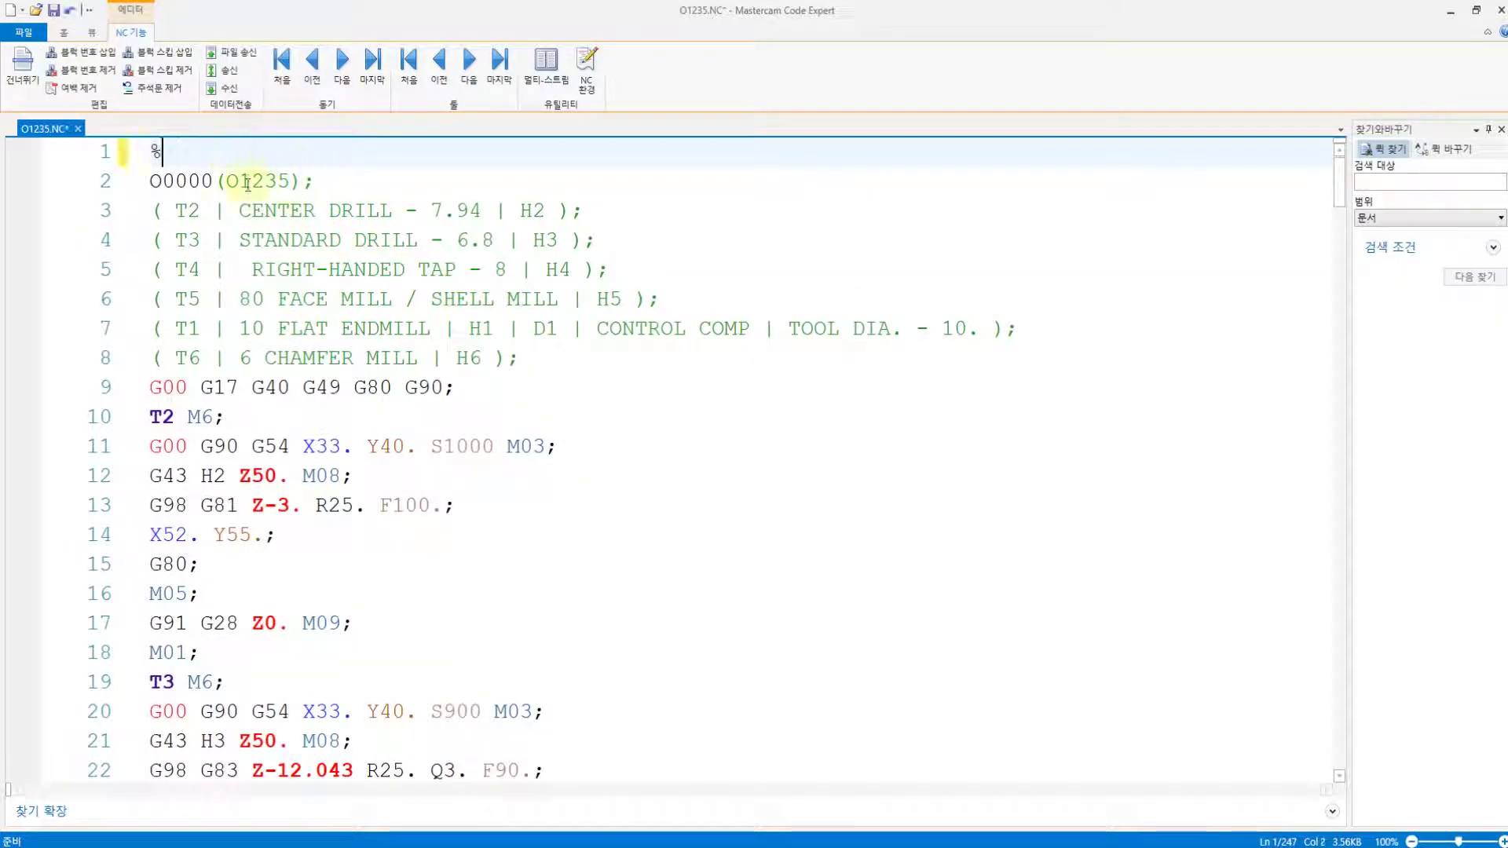
left_click(224, 181)
key("BackSpace")
key("BackSpace")
key("BackSpace")
key("BackSpace")
key("BackSpace")
key("BackSpace")
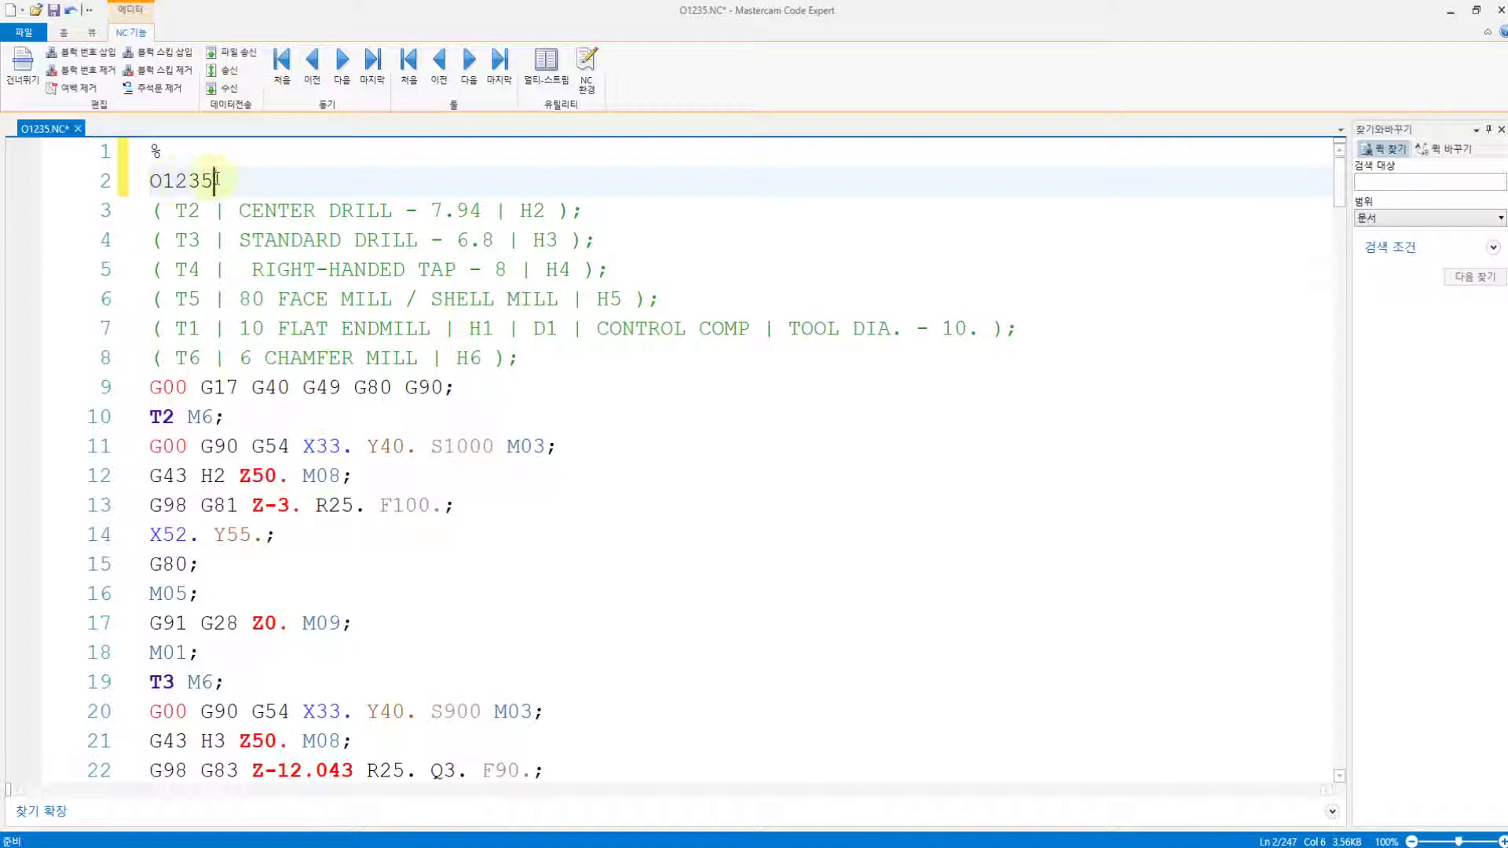
key("ctrl+s")
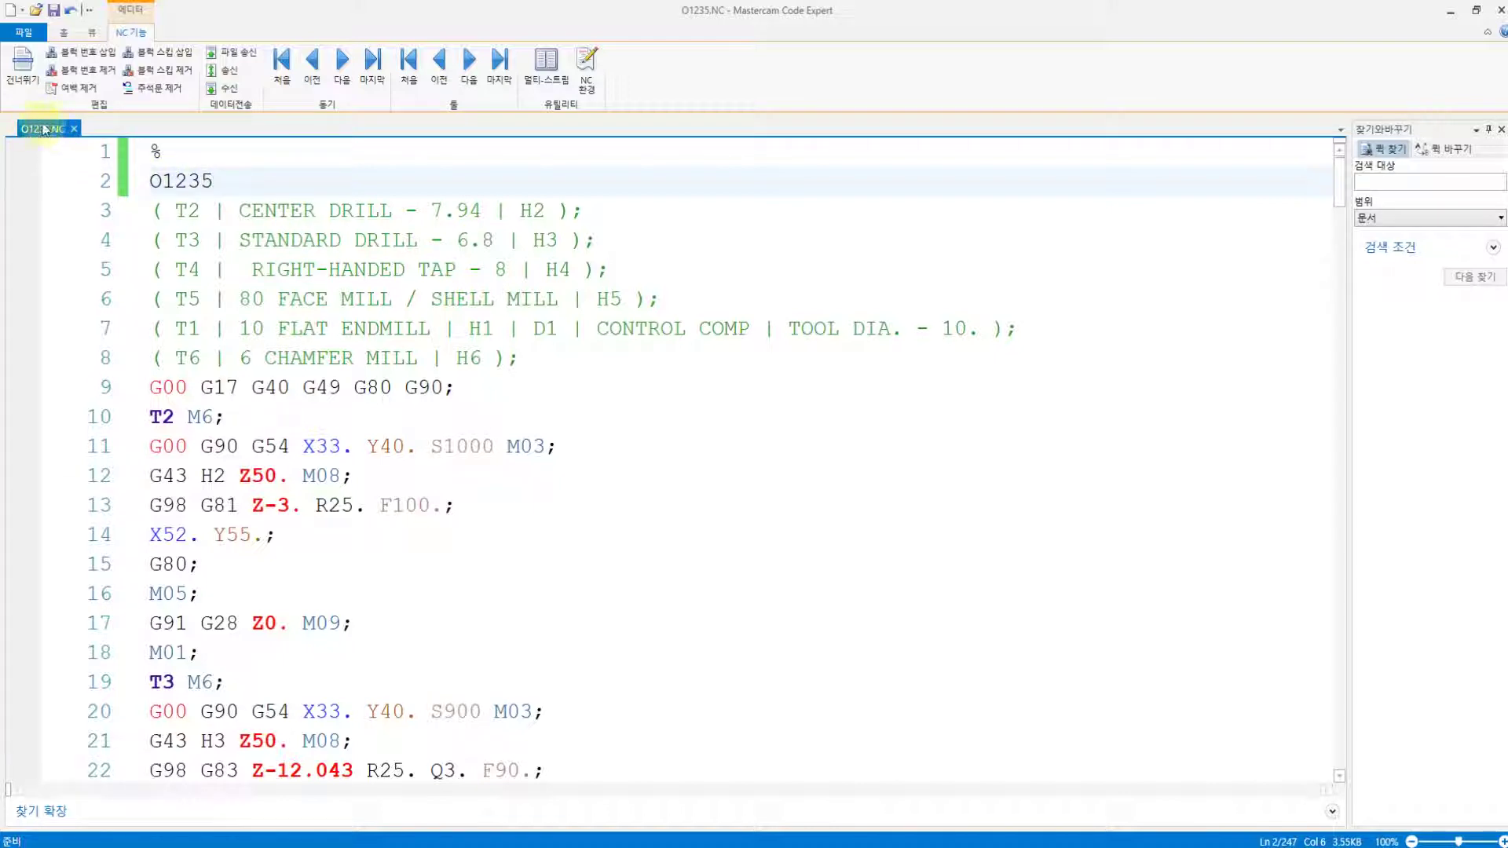
- Review the tool list comments for T1 to T6 at the start of the NC program
left_click_drag(178, 210, 228, 273)
left_click_drag(358, 343, 162, 213)
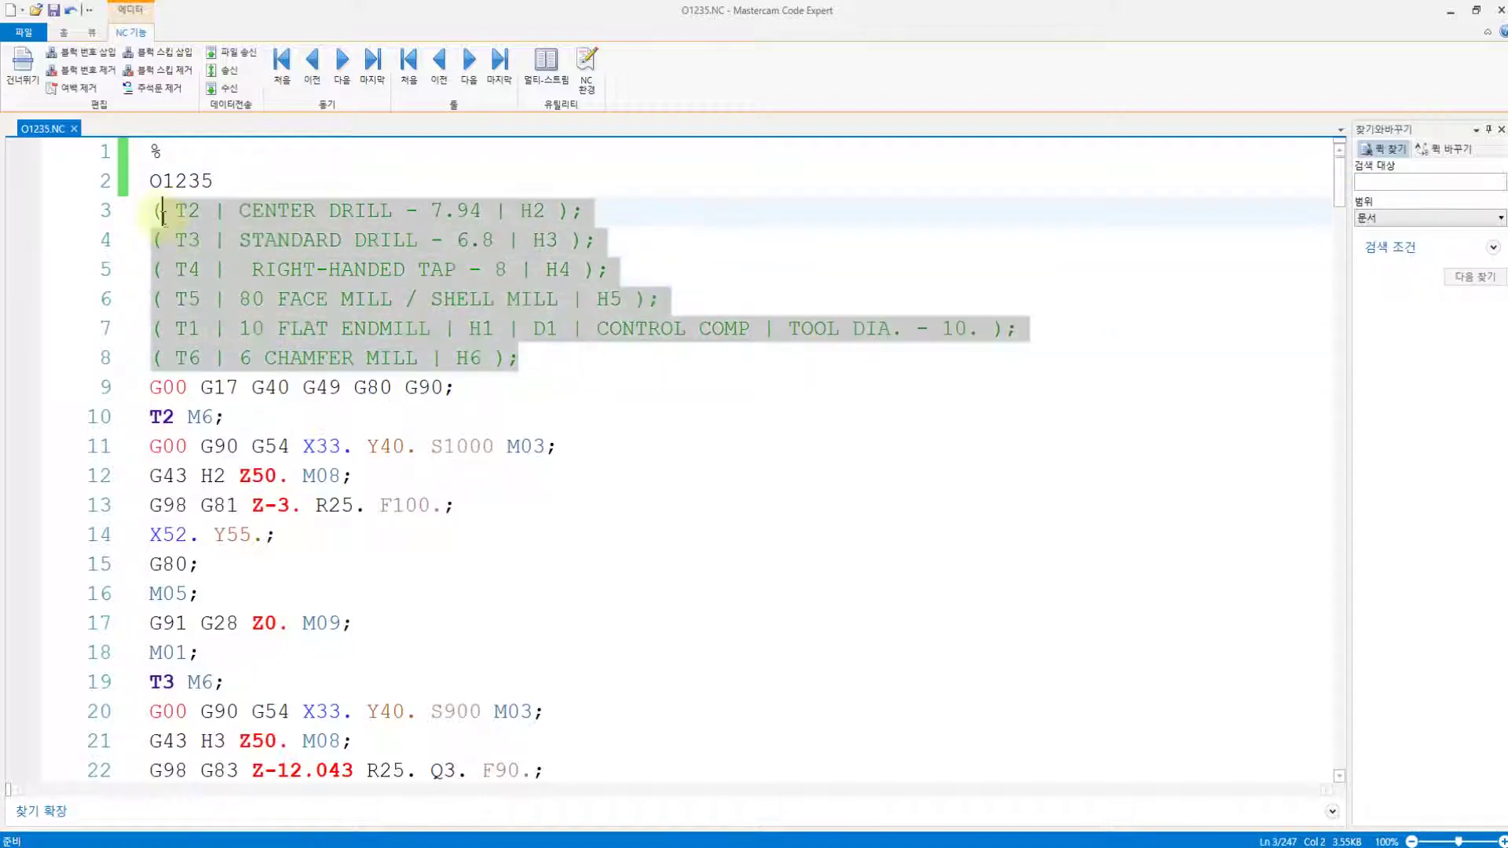
left_click(288, 248)
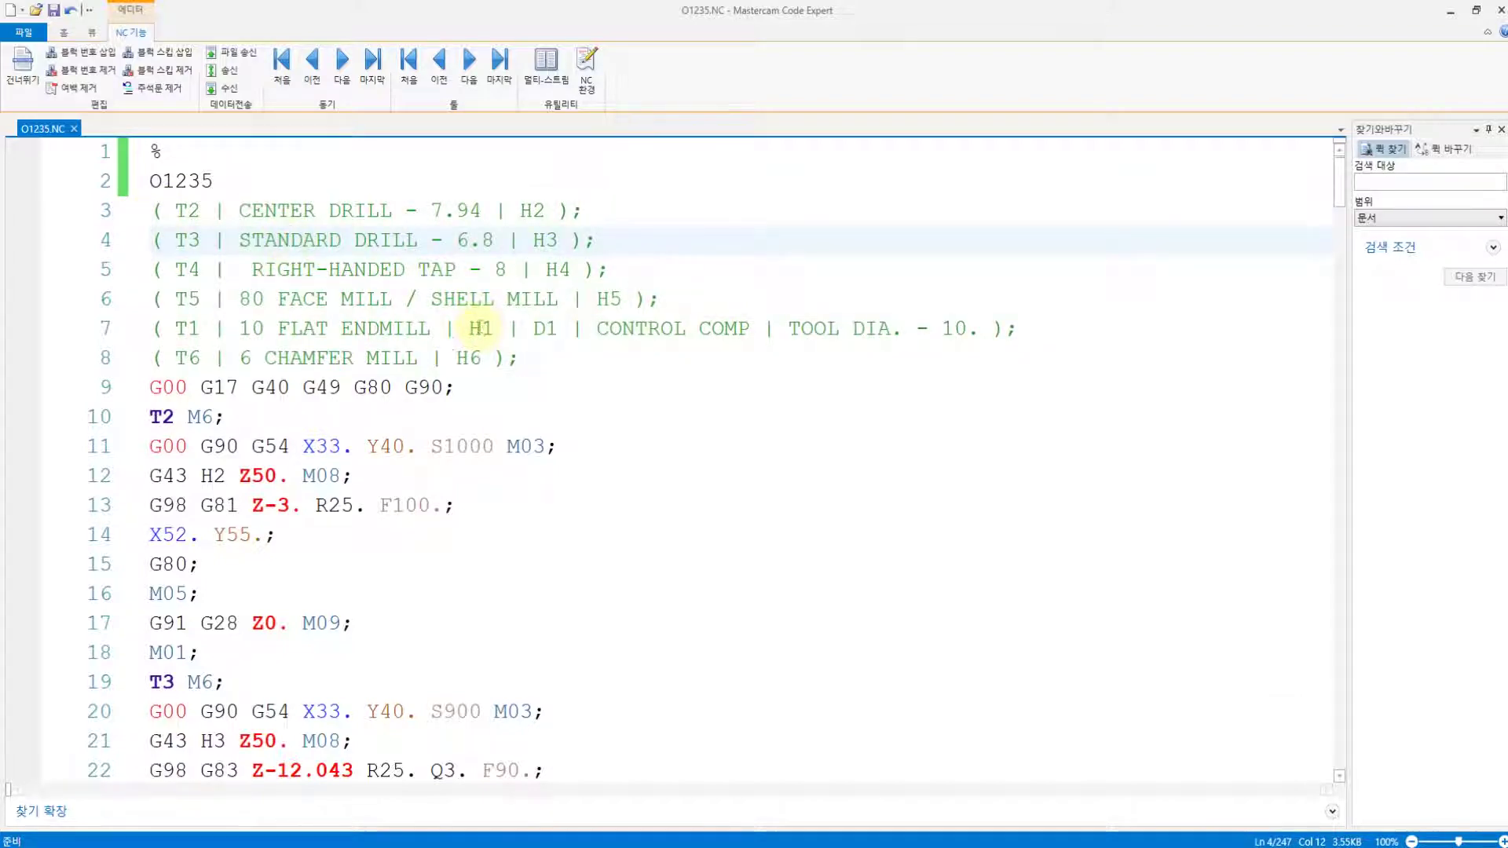
- Check the T2 block with its G81 centre drilling cycle and the T3 block with its two G83 drilling cycles
scroll(347, 380, "down", 3)
scroll(279, 284, "up", 1)
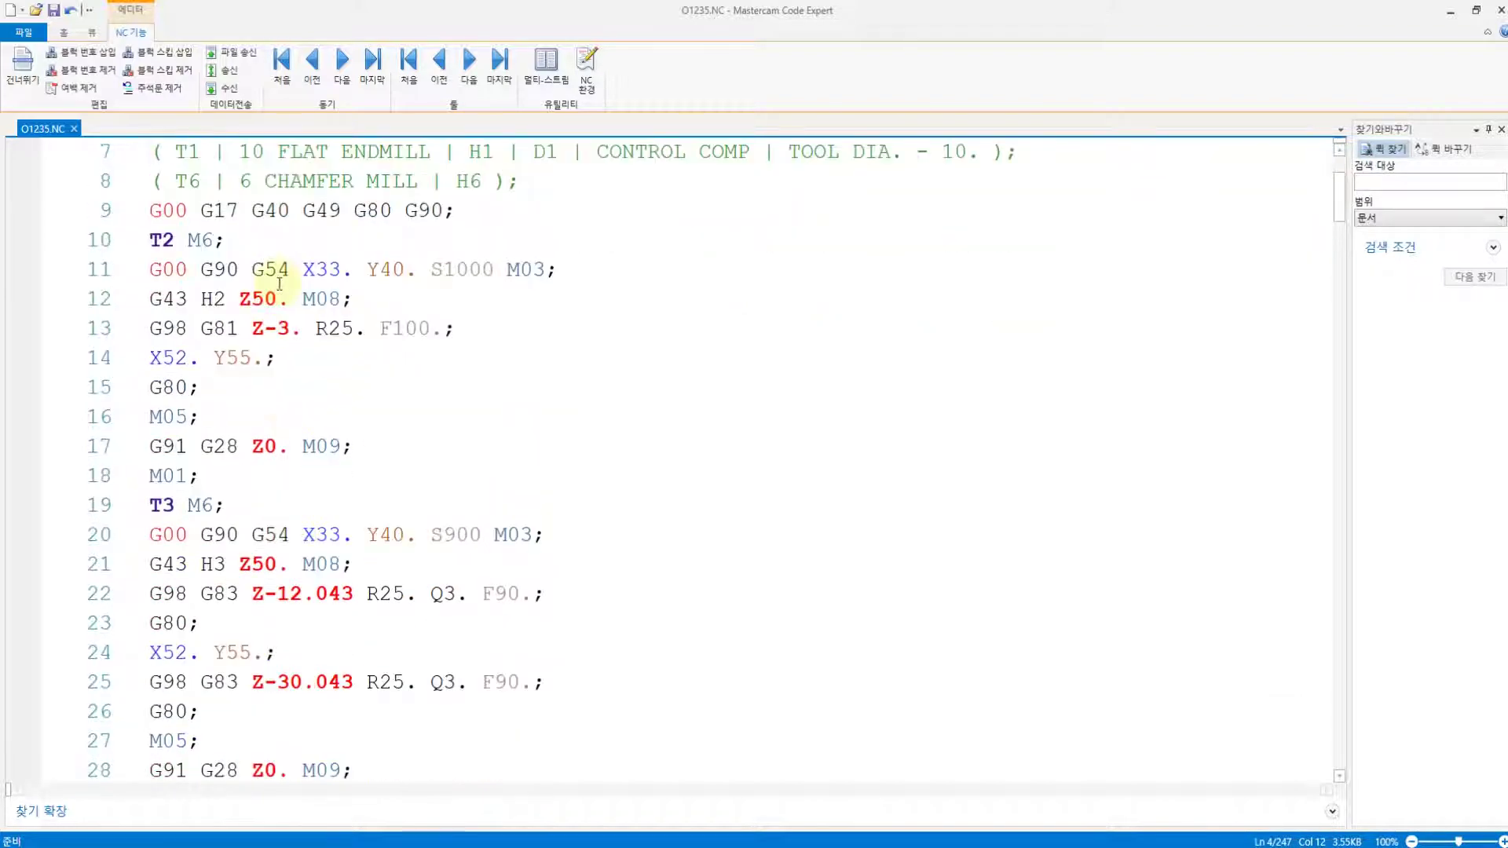
left_click(192, 242)
left_click(240, 269)
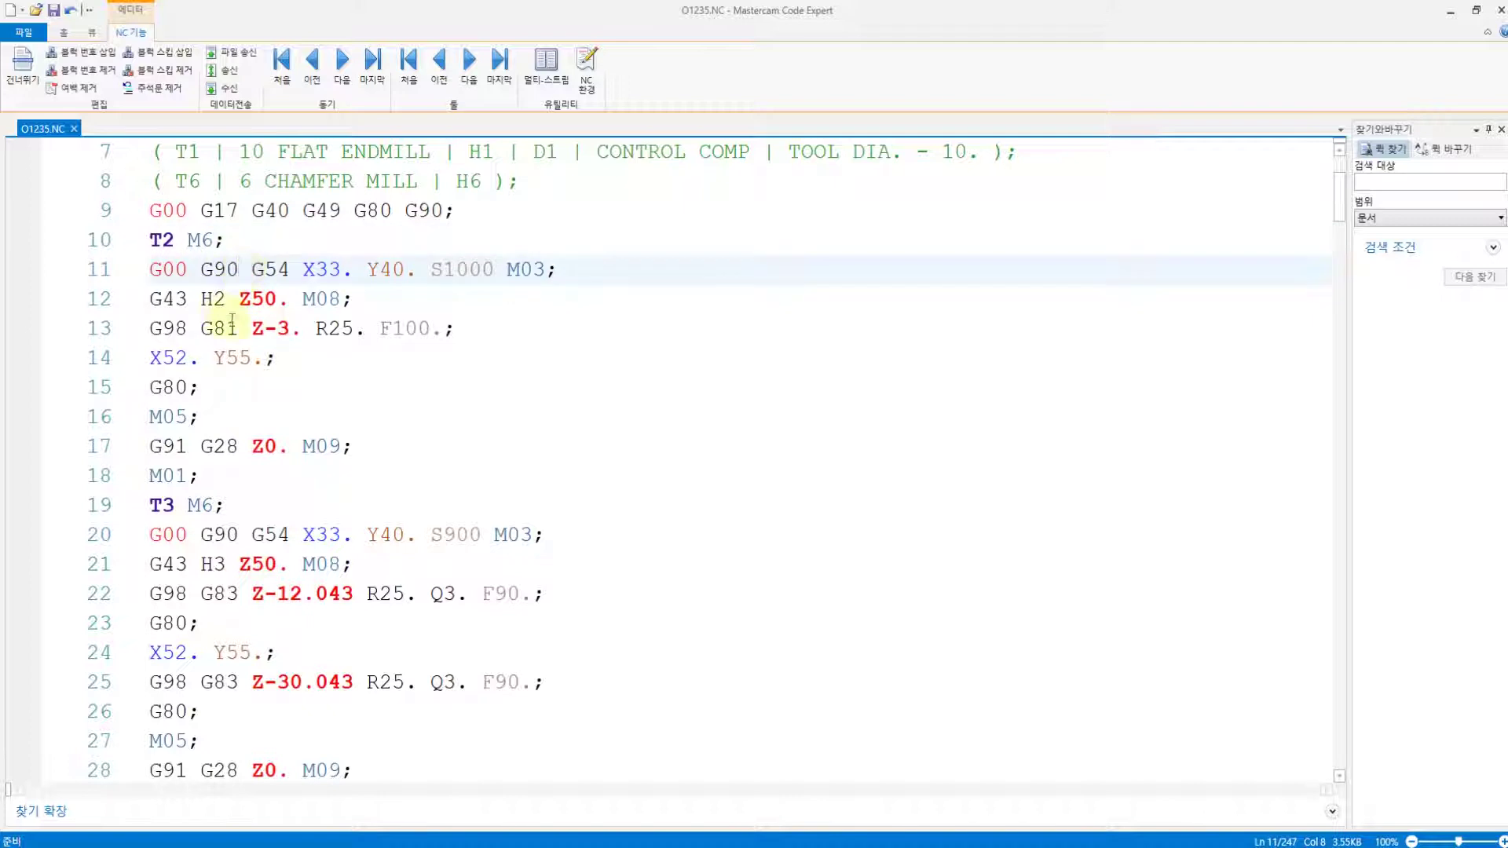
left_click_drag(236, 328, 190, 329)
scroll(196, 346, "down", 3)
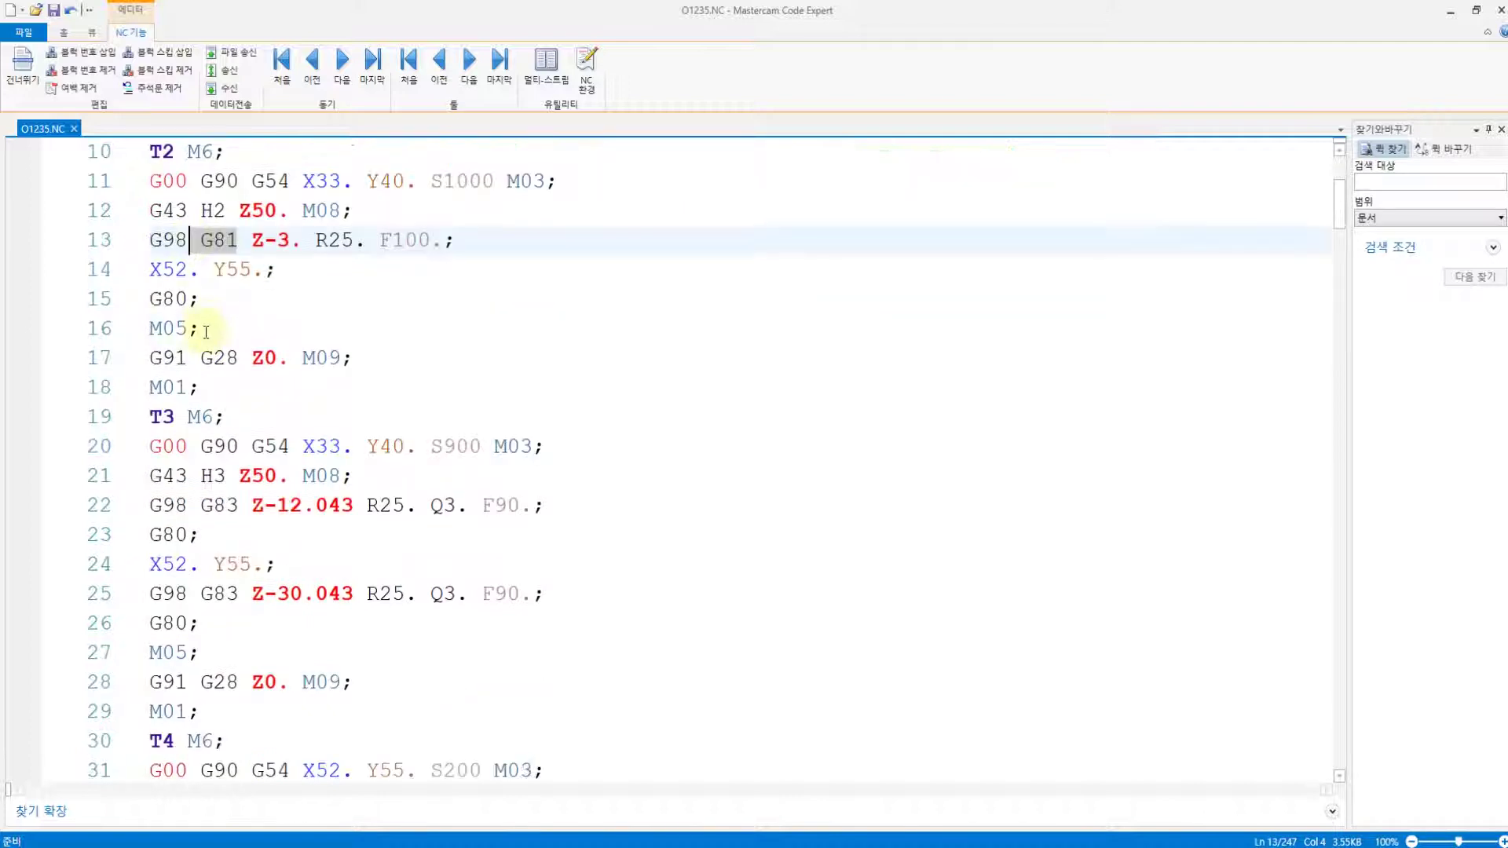
left_click(240, 330)
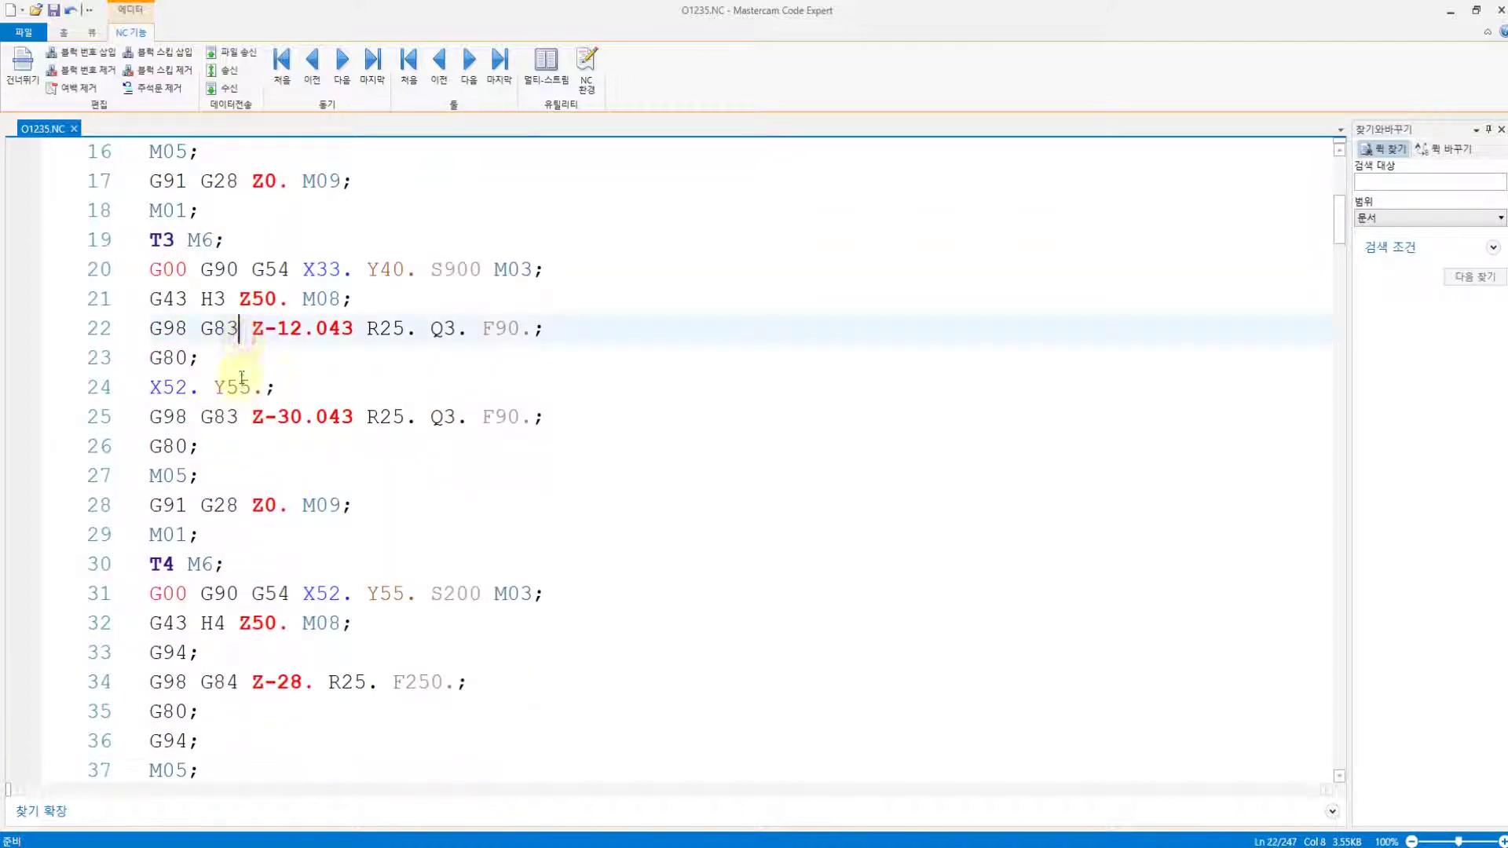
left_click(237, 415)
left_click(238, 332)
left_click(236, 411)
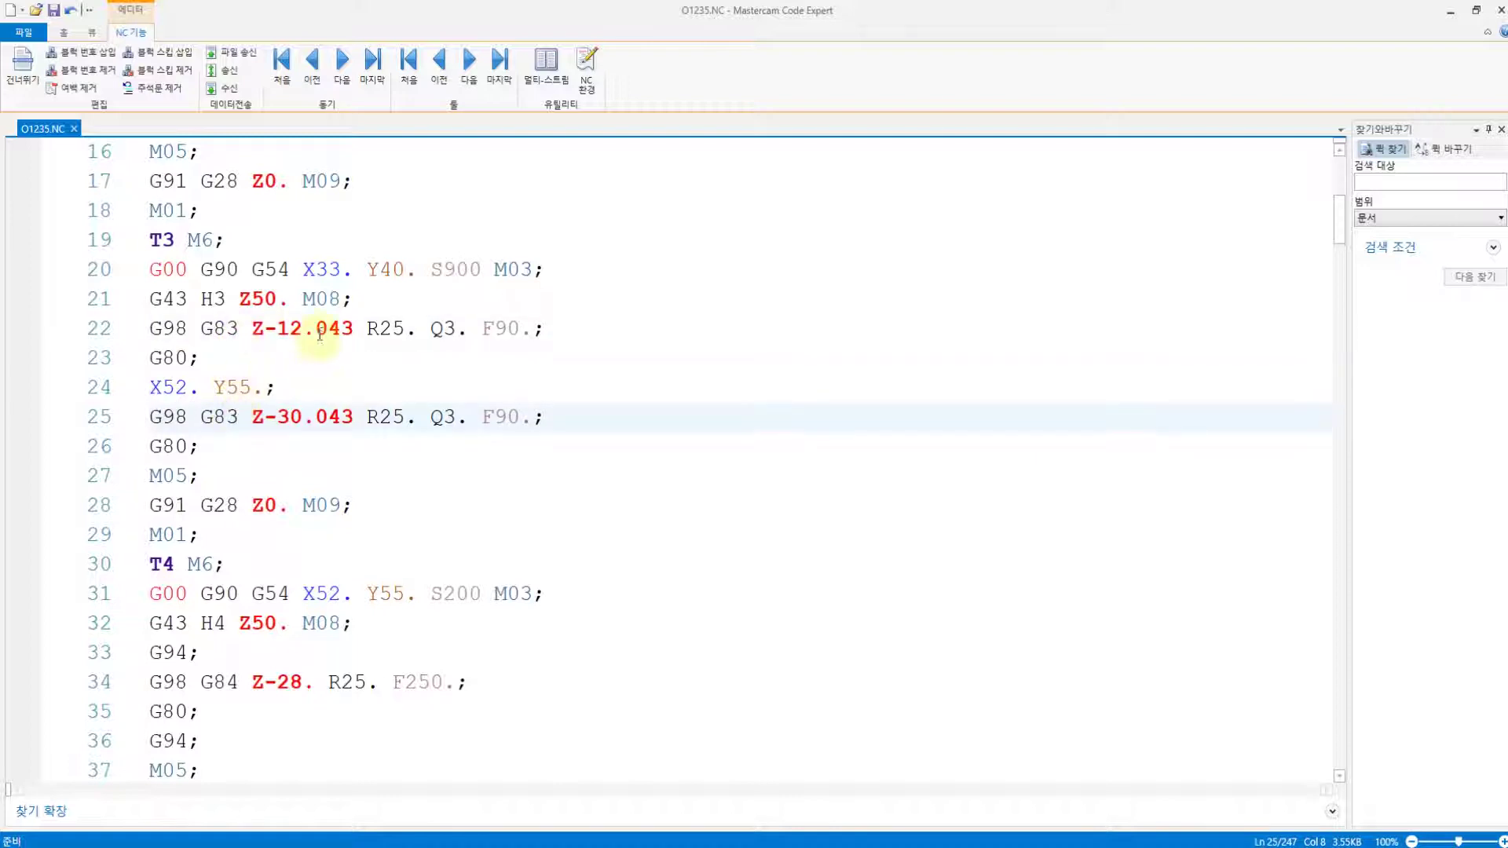
- Compare the Z depths and Q peck values of the two G83 drilling cycles in the T3 block
left_click(283, 330)
left_click(252, 414)
left_click_drag(252, 415, 368, 418)
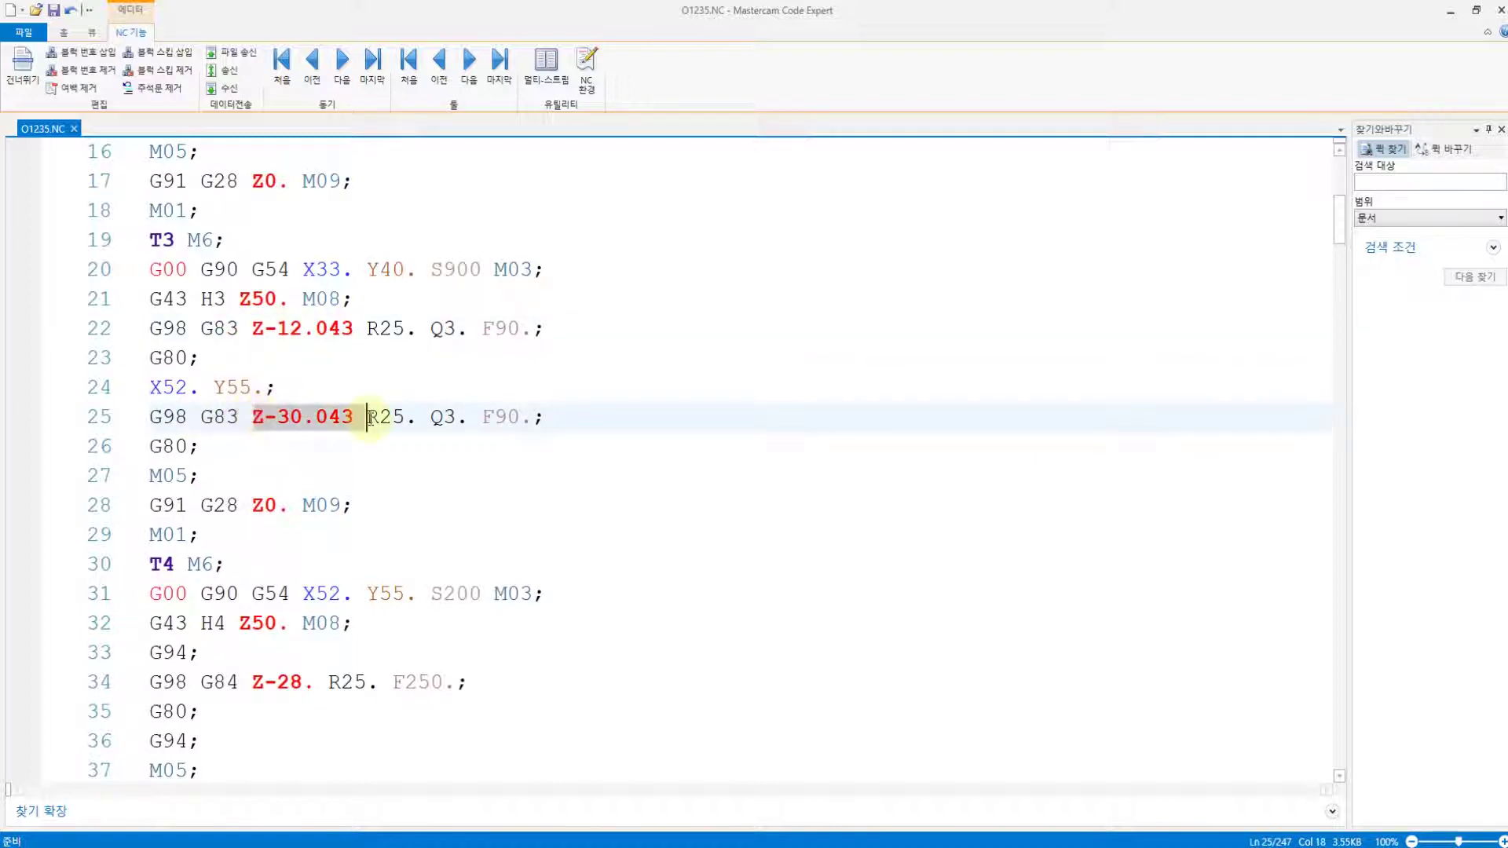
left_click(467, 330)
left_click(443, 417)
- Check the T4 block's G84 tapping cycle together with its spindle speed and feed values
scroll(314, 416, "down", 2)
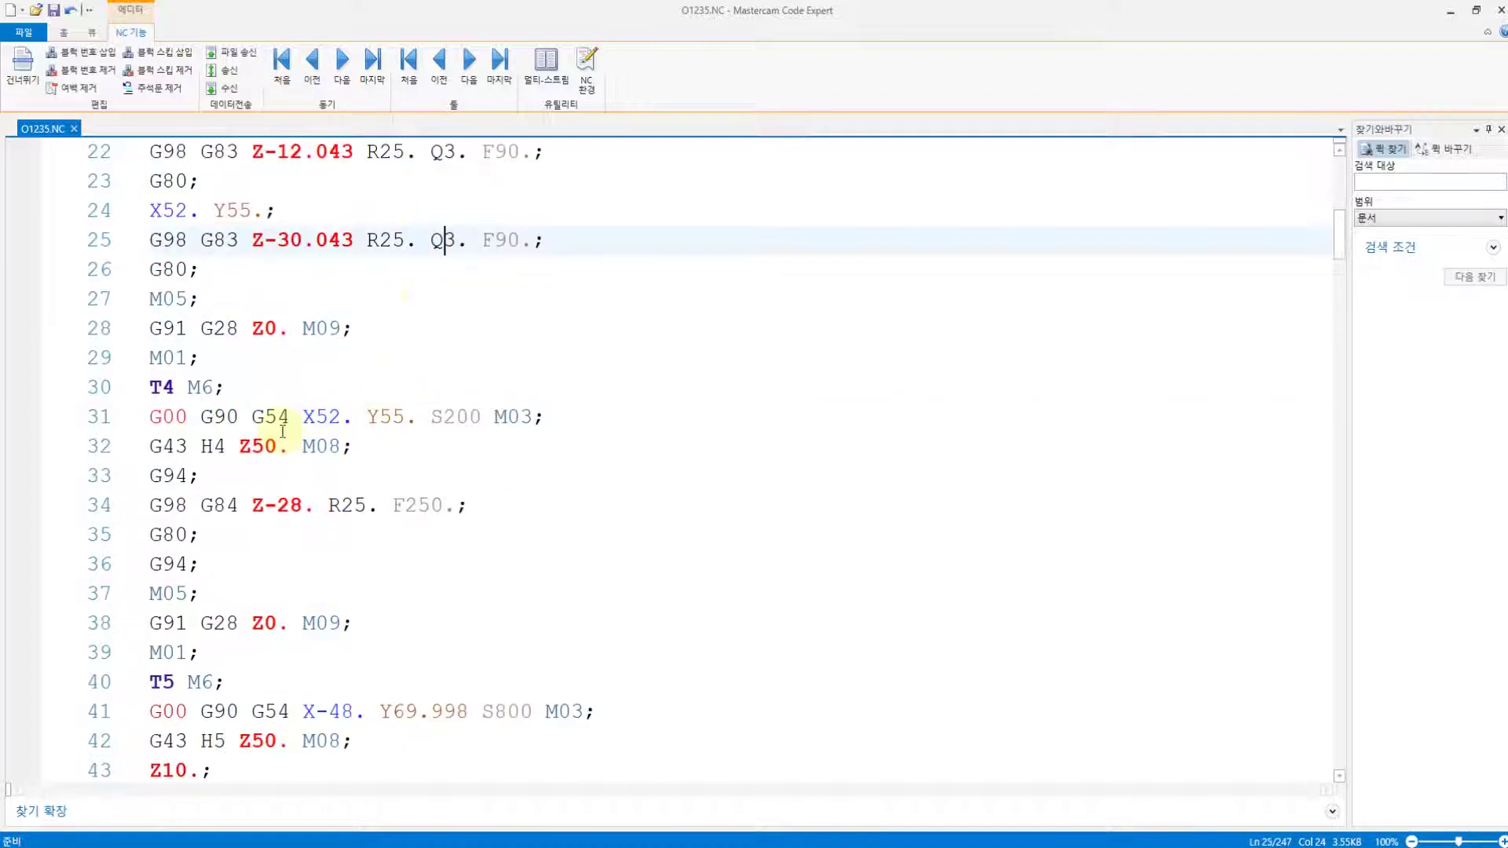
left_click_drag(250, 505, 190, 505)
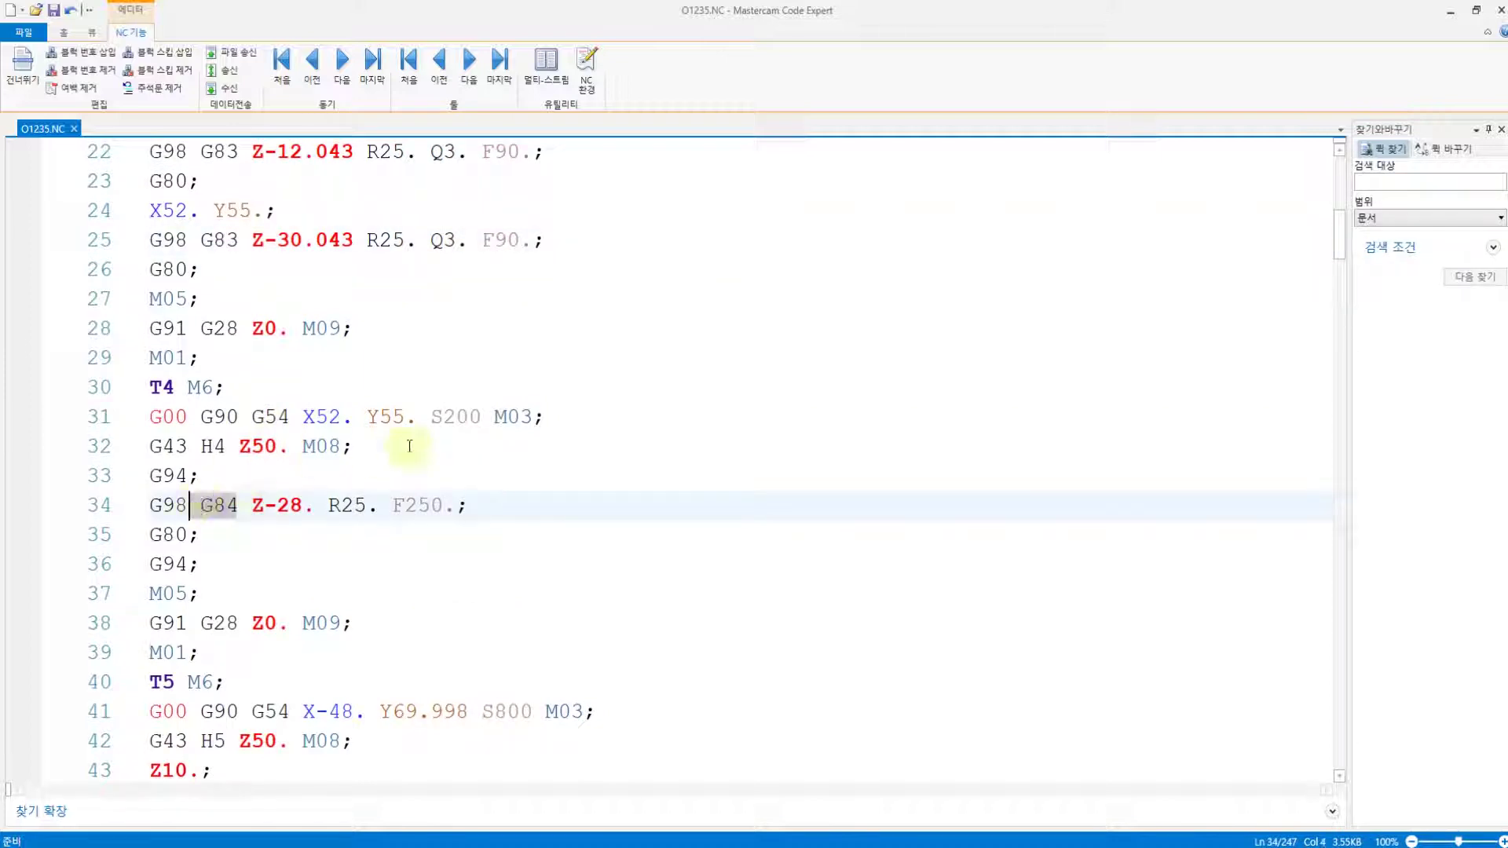
left_click(423, 418)
left_click(384, 505)
- Check the T5 face milling block with its approach, feed and two passes across the part
scroll(391, 482, "down", 3)
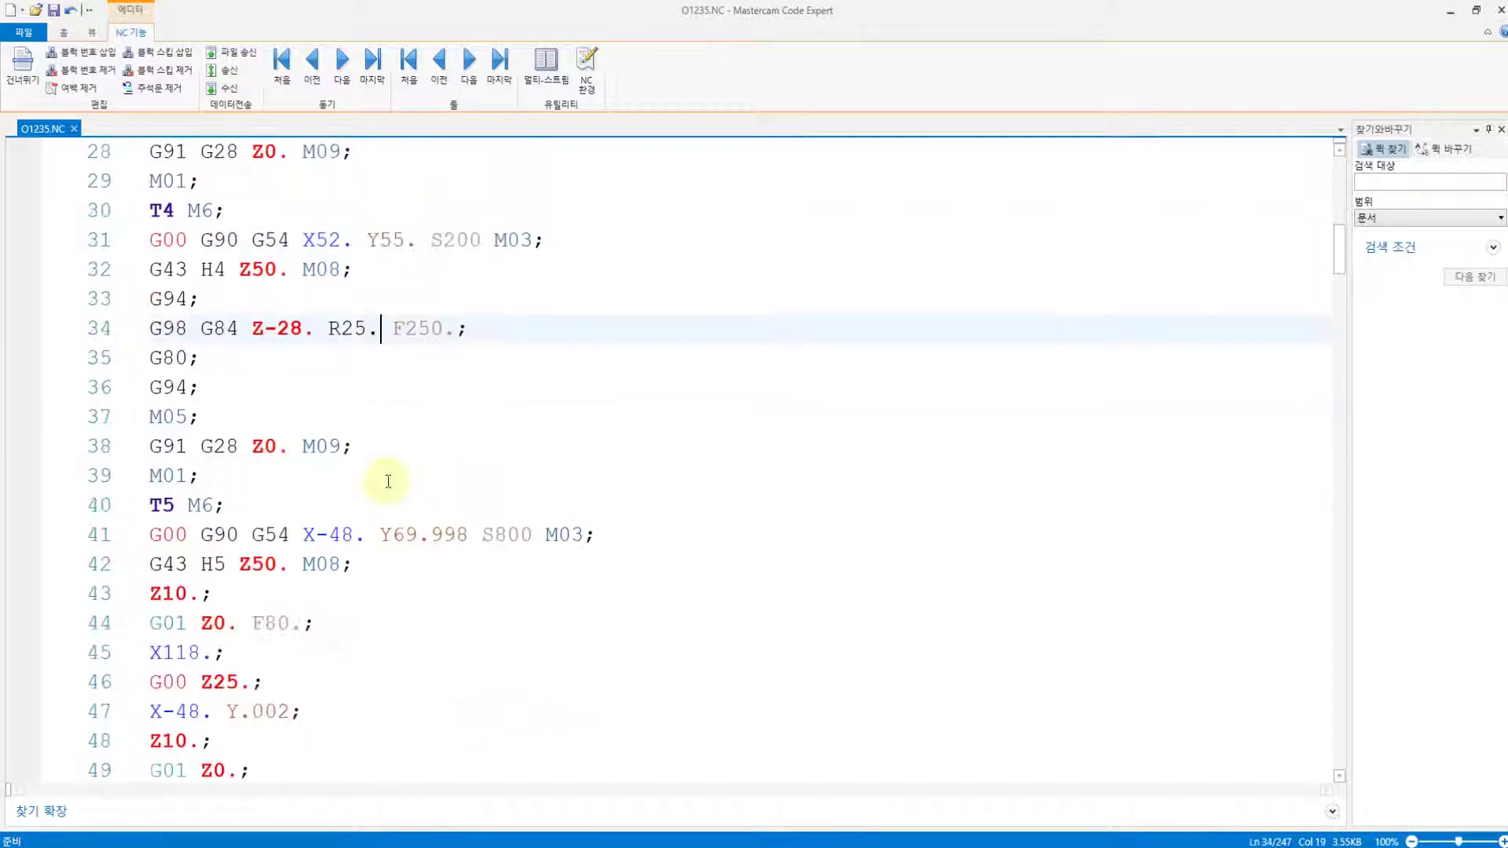
left_click(291, 478)
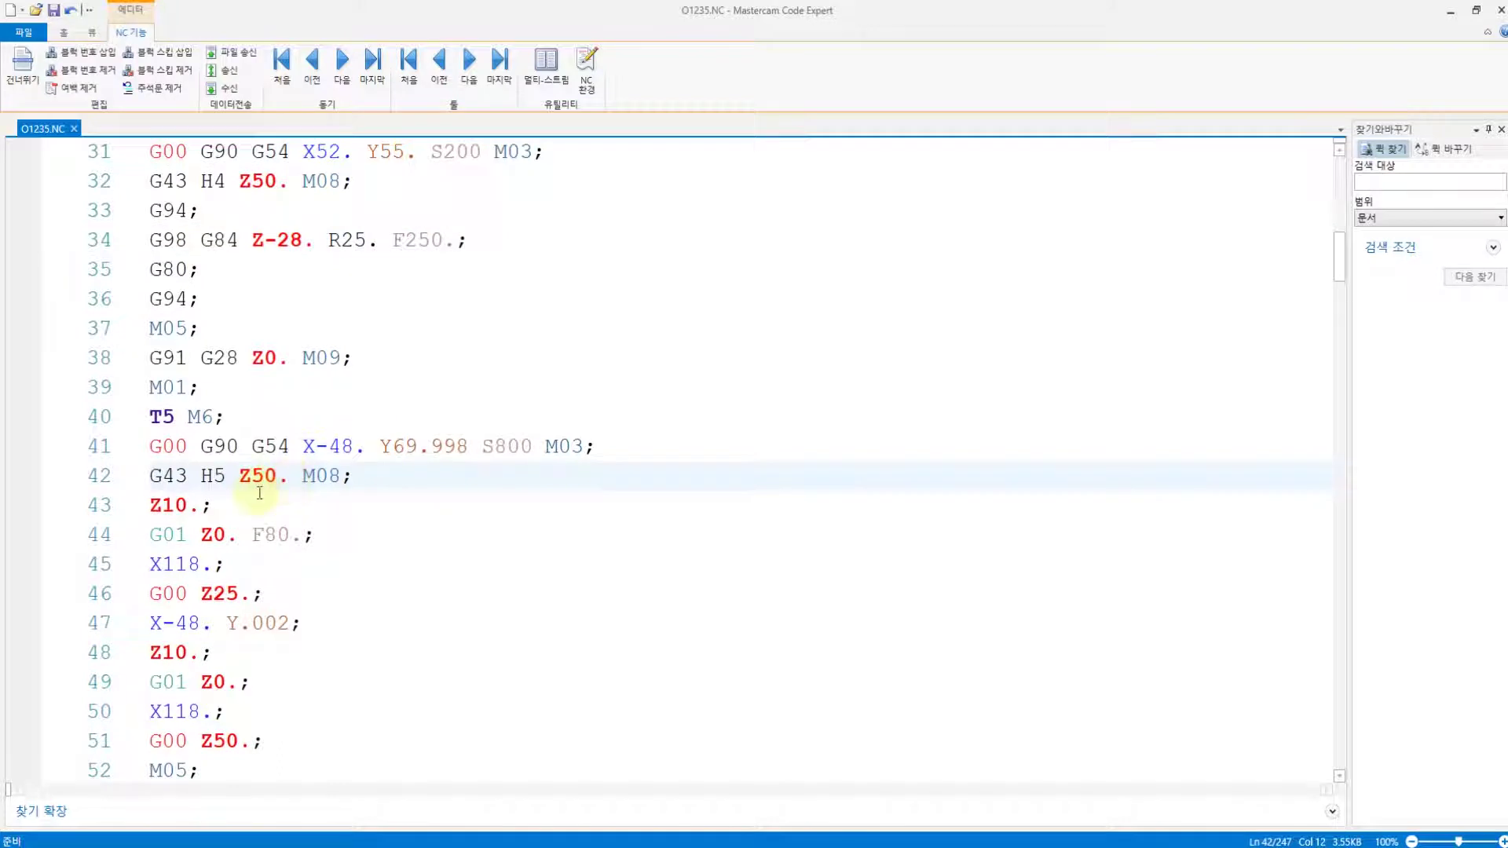
scroll(257, 493, "down", 2)
- Look through the T1 end mill block from its tool change line down through the contour and pocket passes
scroll(258, 492, "down", 4)
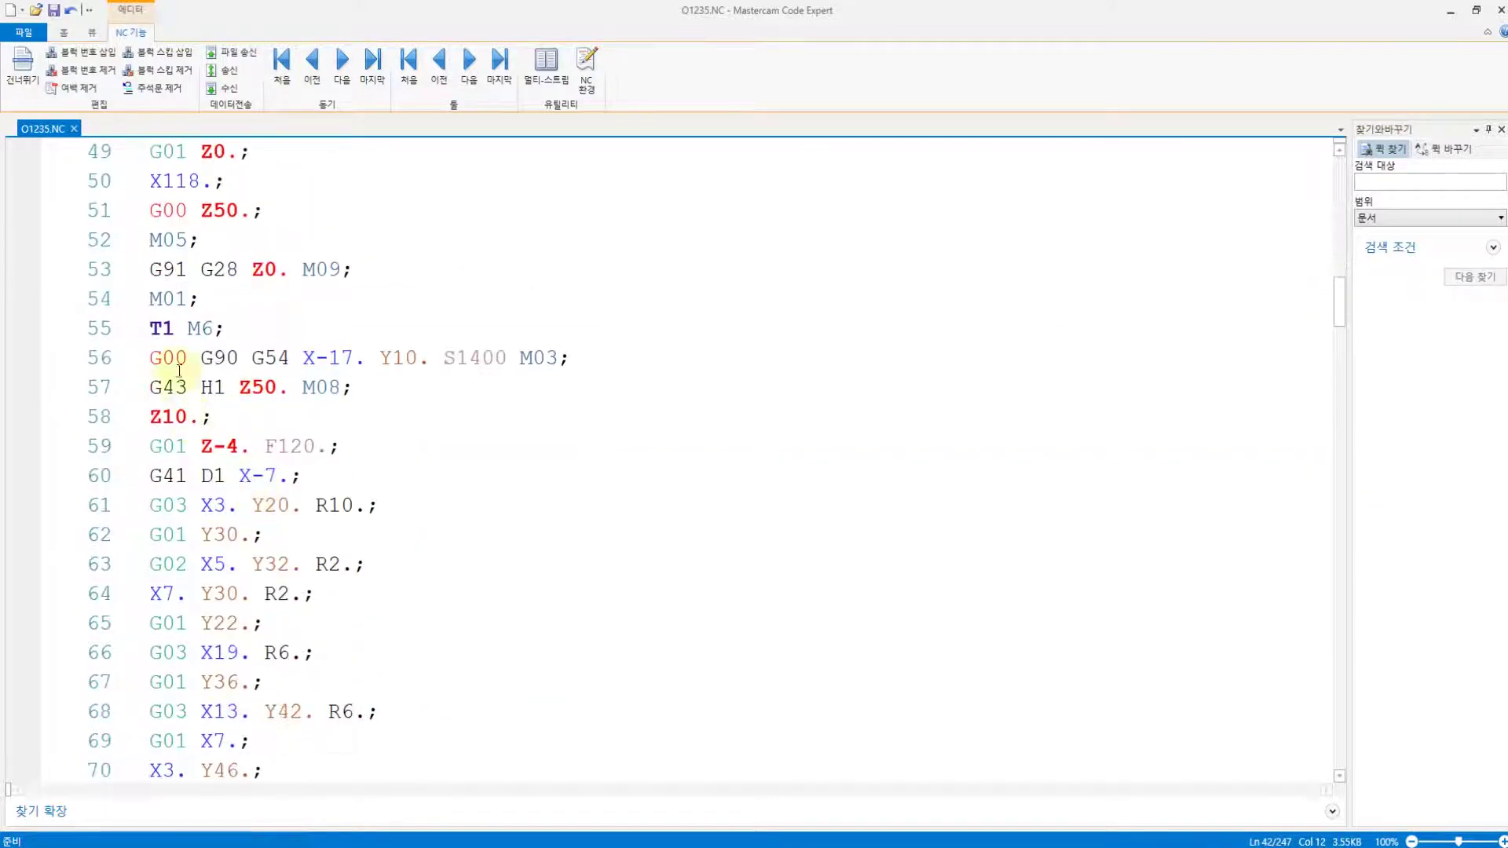
mouse_move(151, 328)
left_mouse_down()
mouse_move(154, 350)
mouse_move(208, 389)
mouse_move(227, 476)
mouse_move(318, 474)
mouse_move(249, 475)
mouse_move(161, 359)
mouse_move(163, 334)
mouse_move(161, 350)
left_mouse_up()
scroll(185, 367, "down", 20)
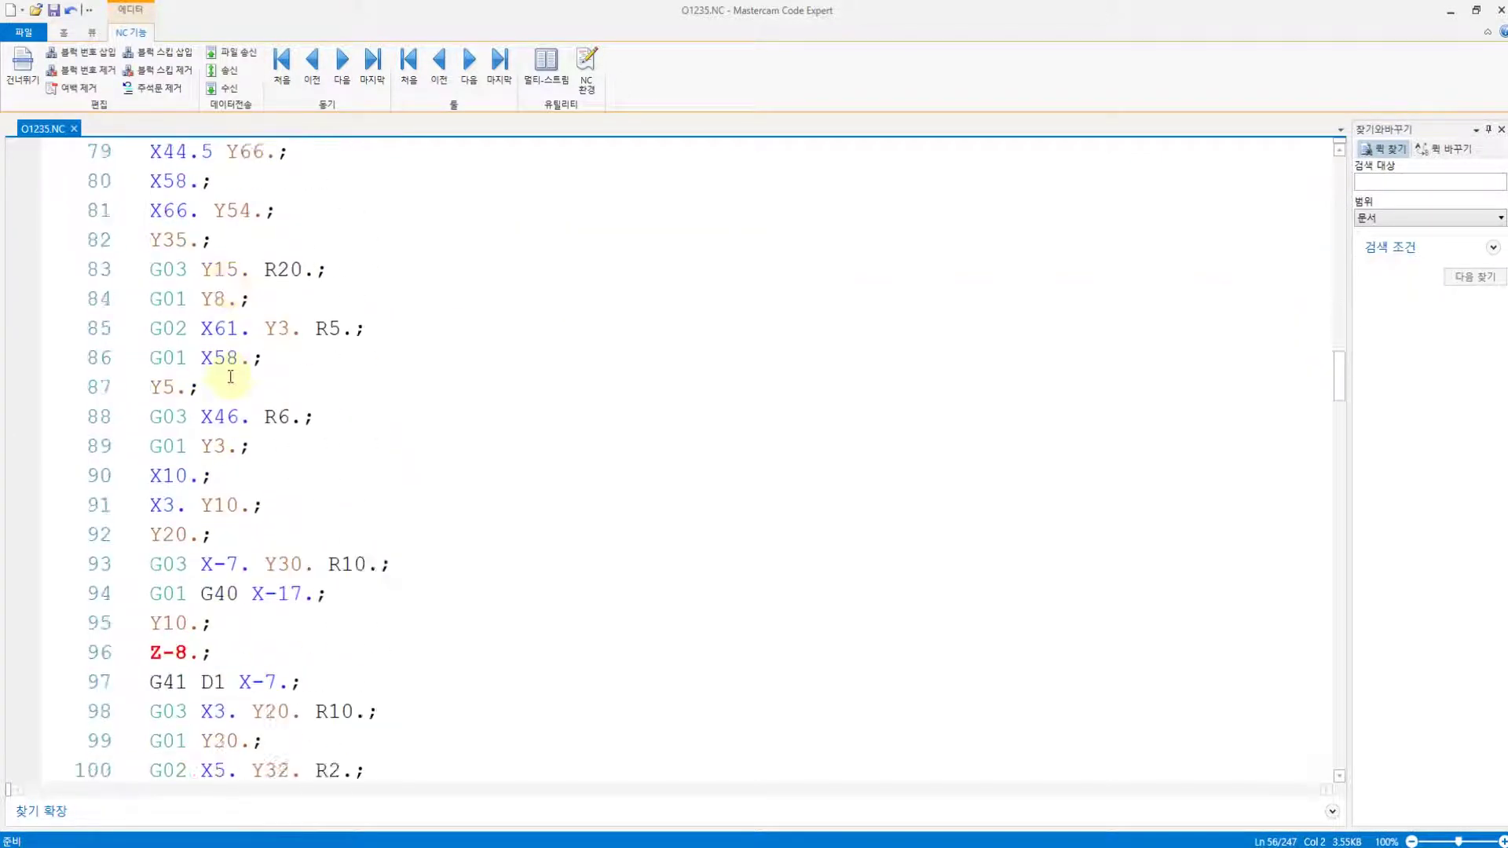
scroll(237, 423, "down", 20)
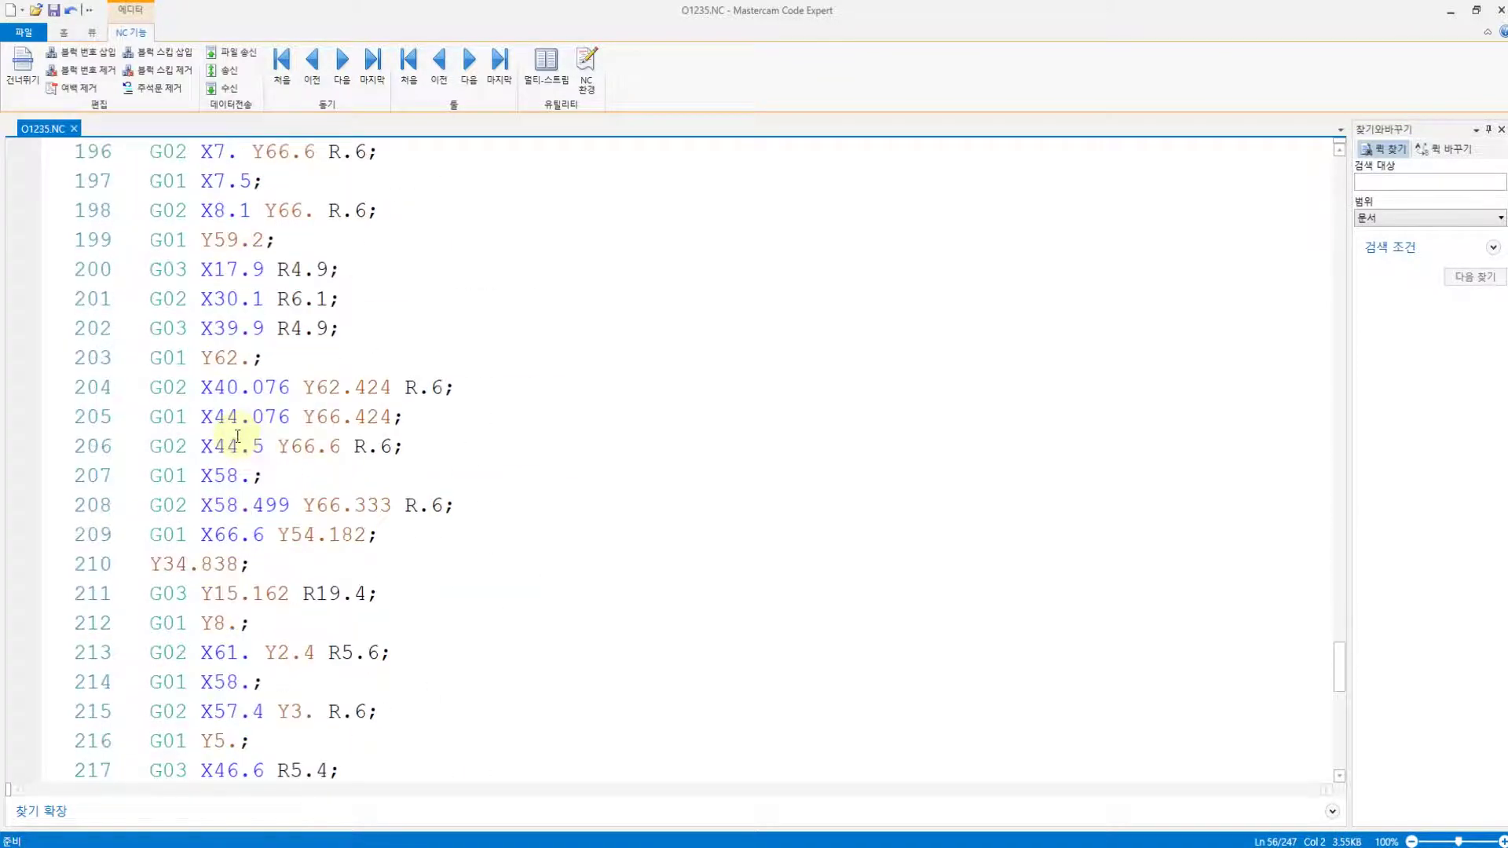
- Look through the rest of the program and mark the T6 tool call that starts the chamfering block
scroll(232, 440, "up", 5)
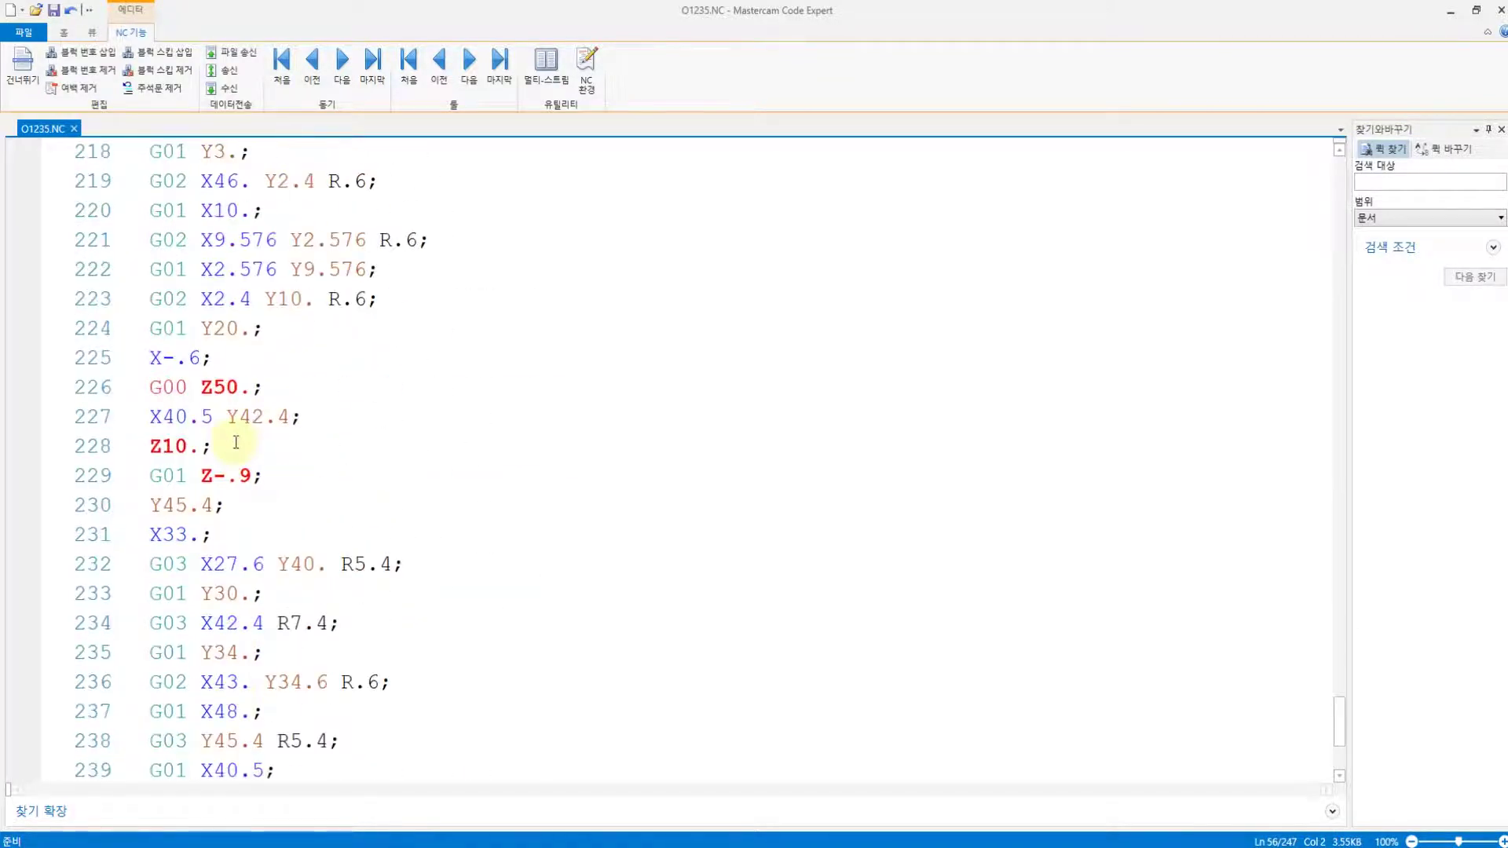
scroll(234, 443, "down", 5)
scroll(232, 511, "up", 13)
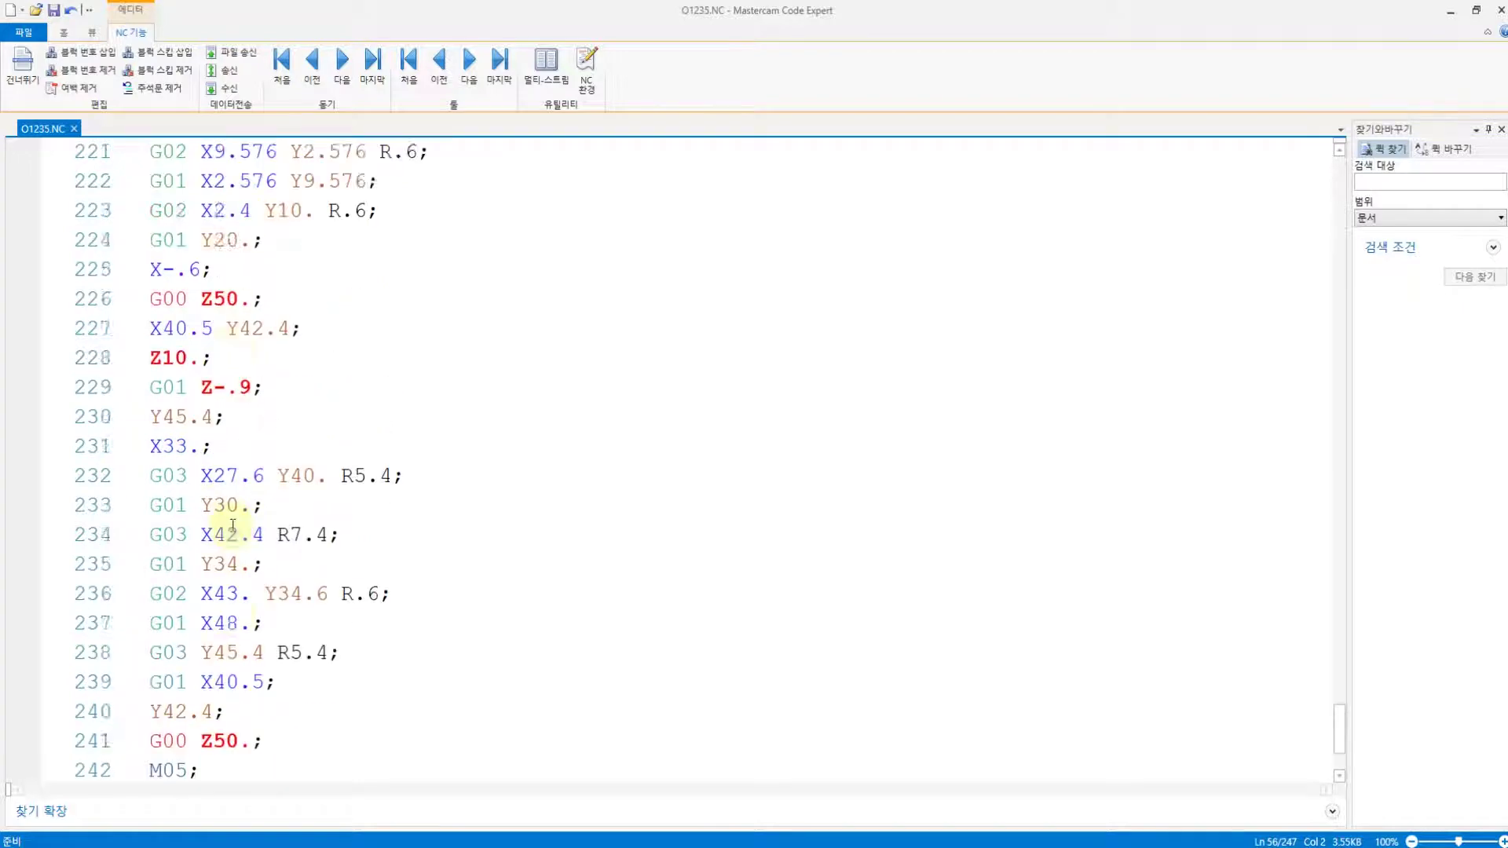
scroll(230, 525, "up", 6)
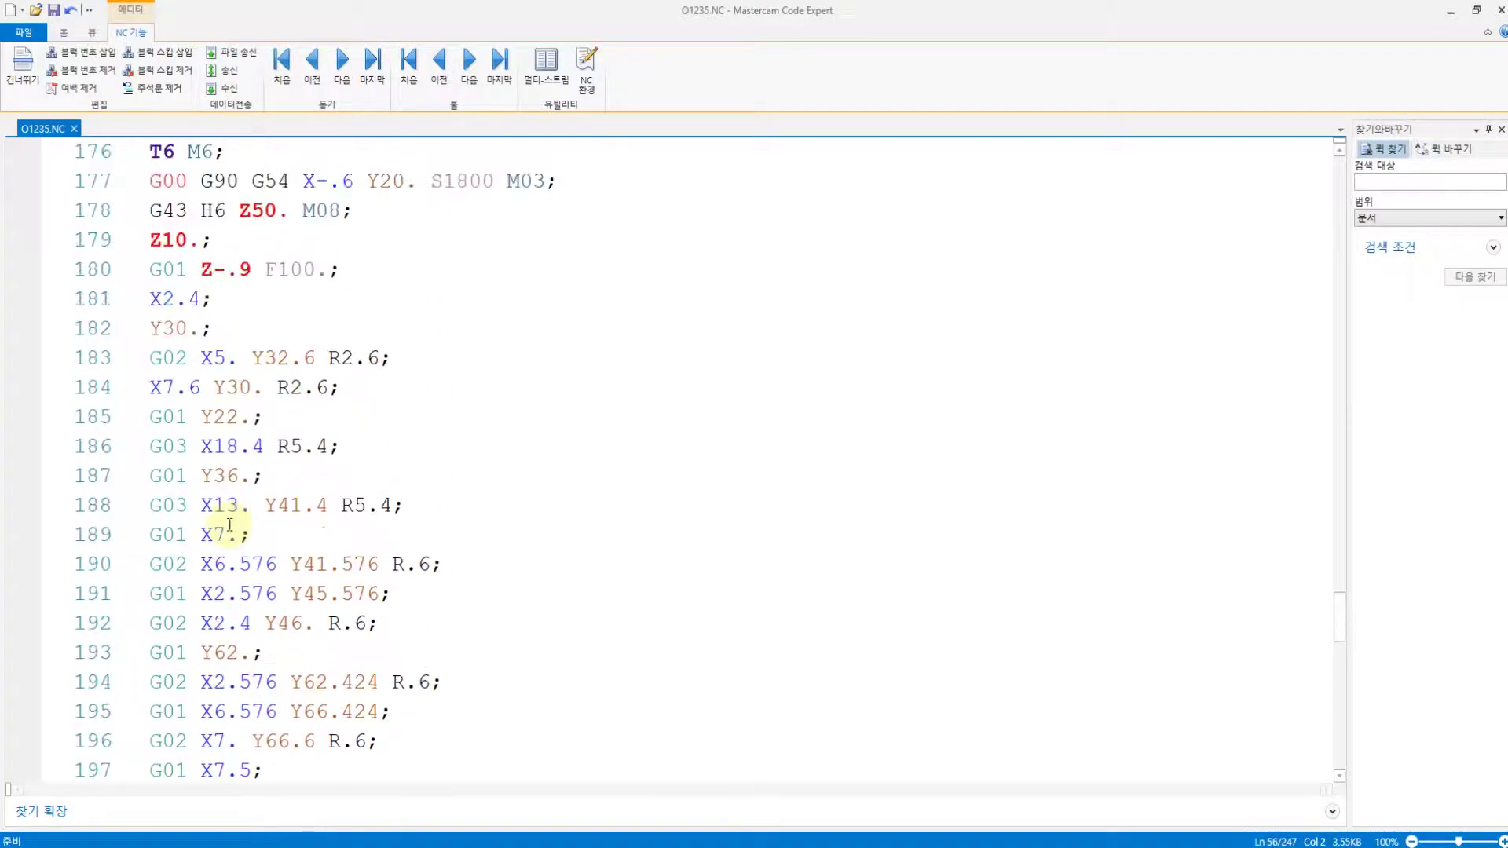
left_click(202, 358)
left_click(179, 333)
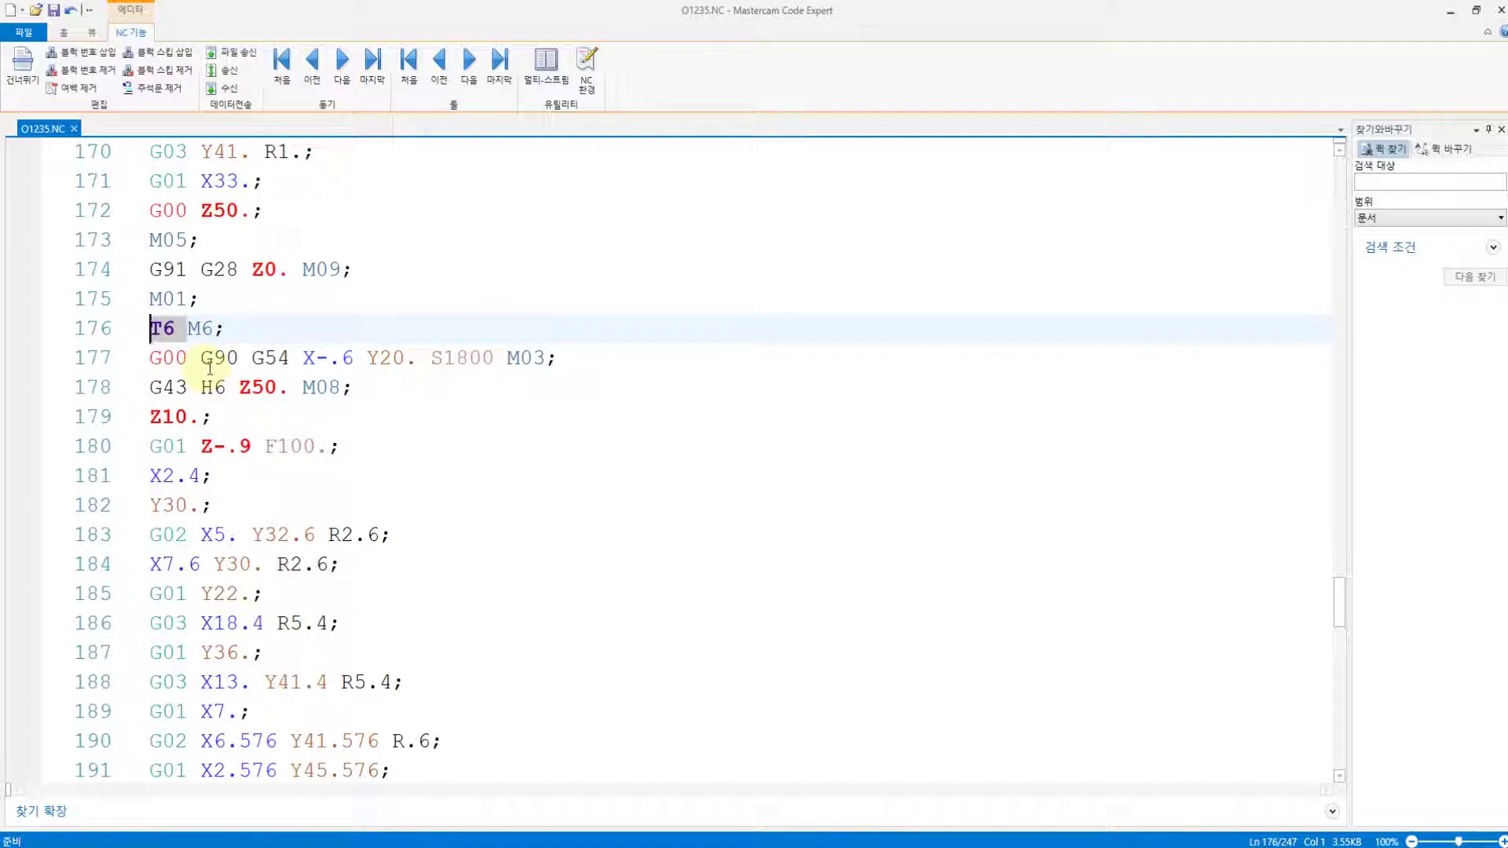
- Go back to the T1 block and highlight its lines from the tool change through G41 D1 X-7
scroll(295, 401, "up", 11)
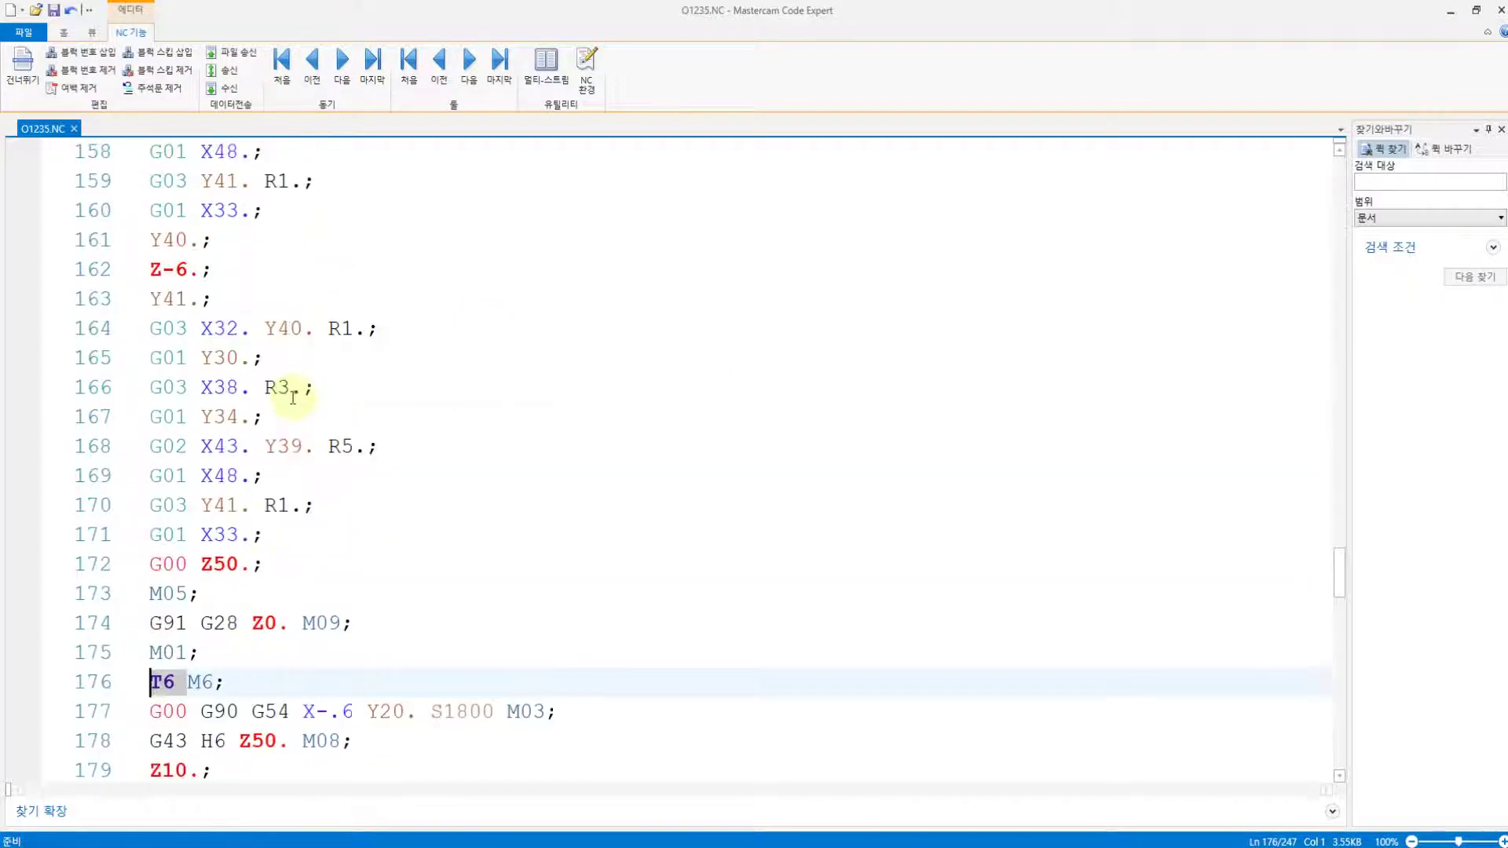
scroll(280, 411, "up", 20)
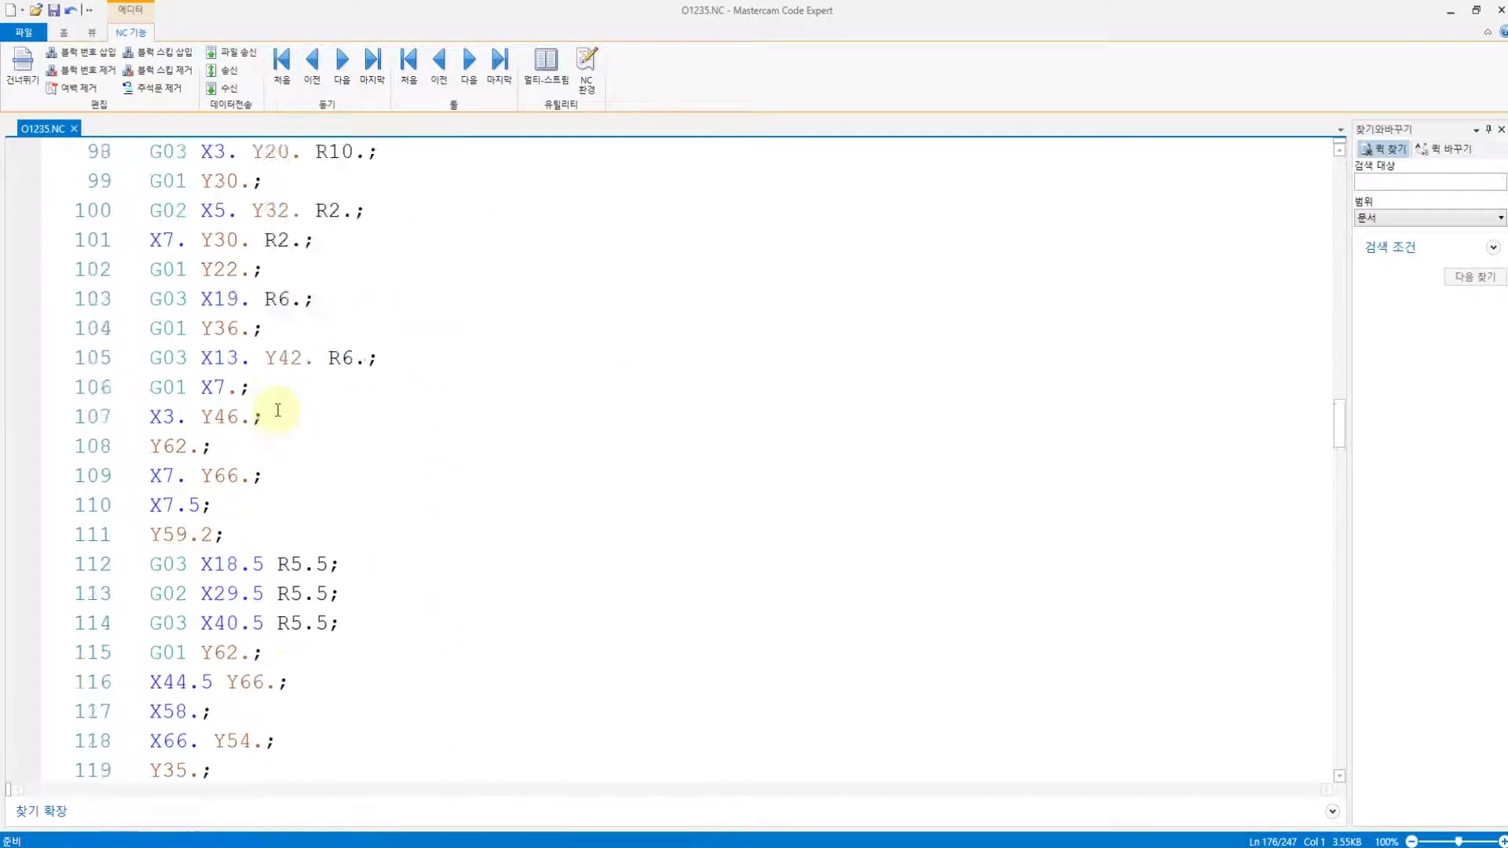
scroll(277, 410, "up", 8)
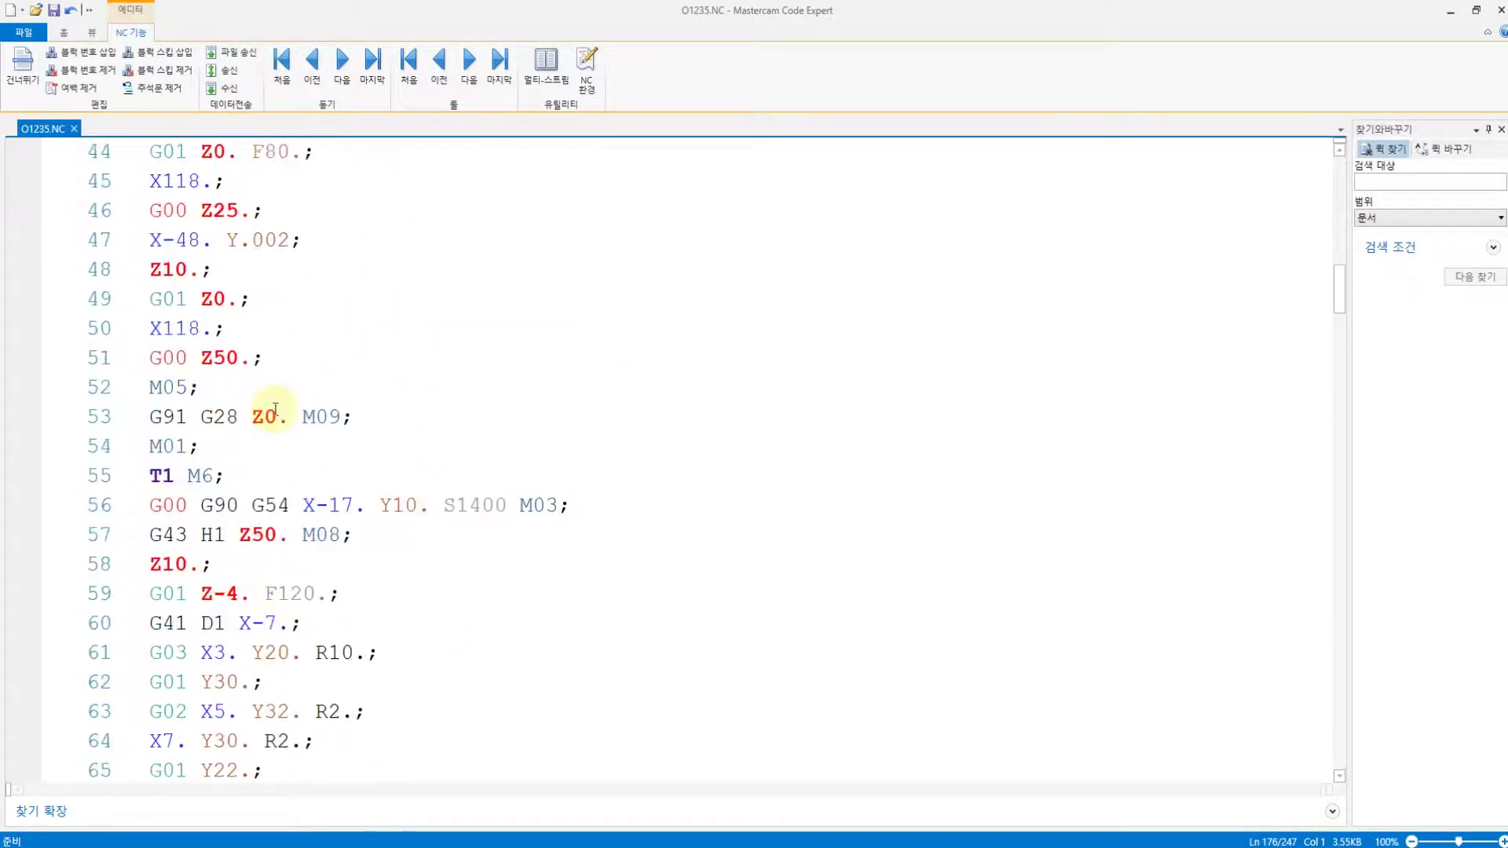
scroll(271, 411, "down", 2)
left_click_drag(151, 299, 396, 447)
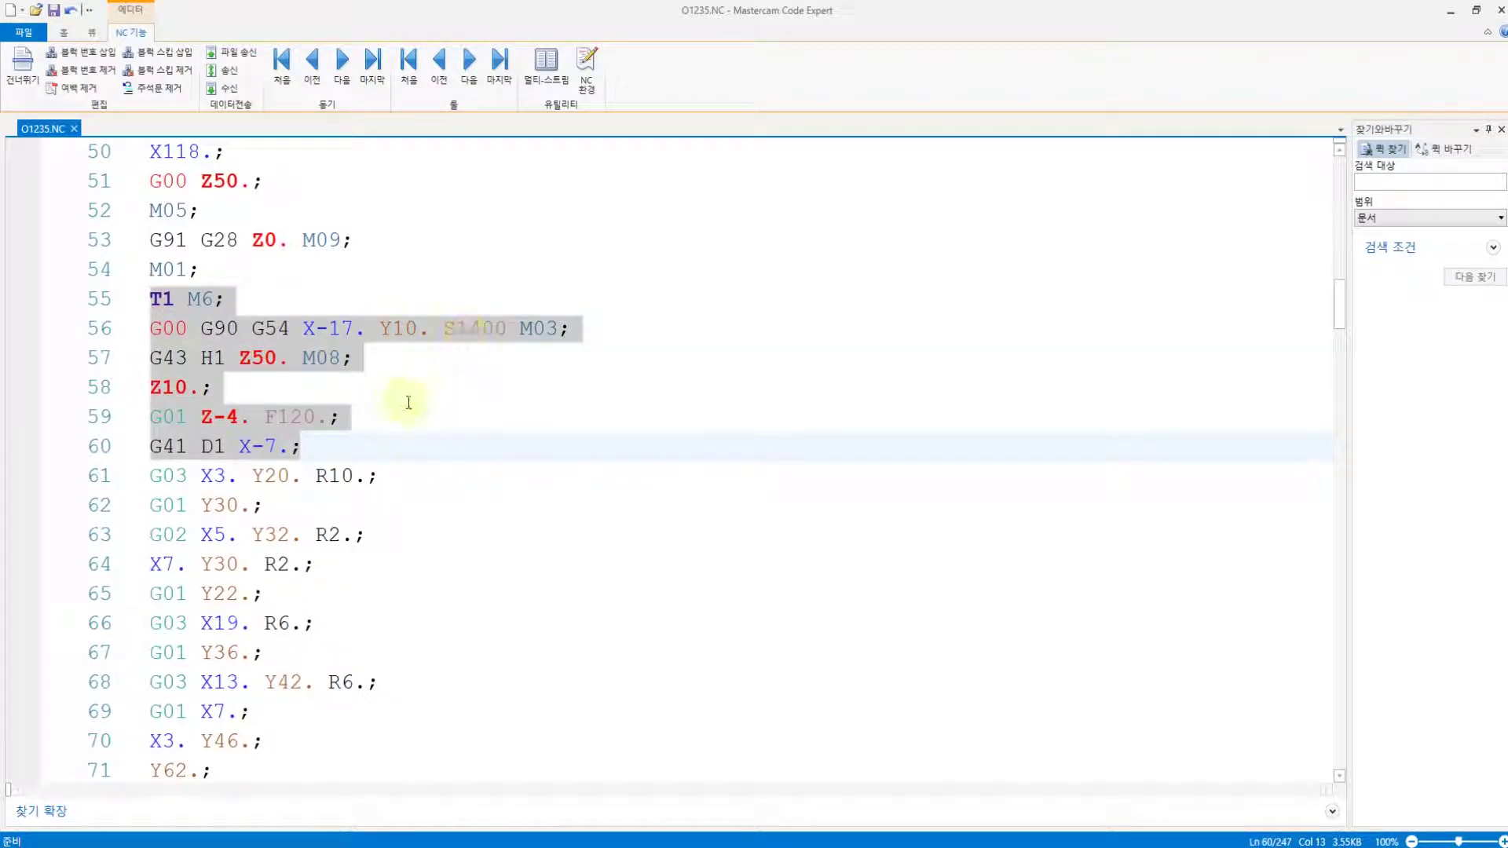
- Switch to the AutoCAD drawing beside the Mastercam window and view the whole drawing sheet
left_click(707, 847)
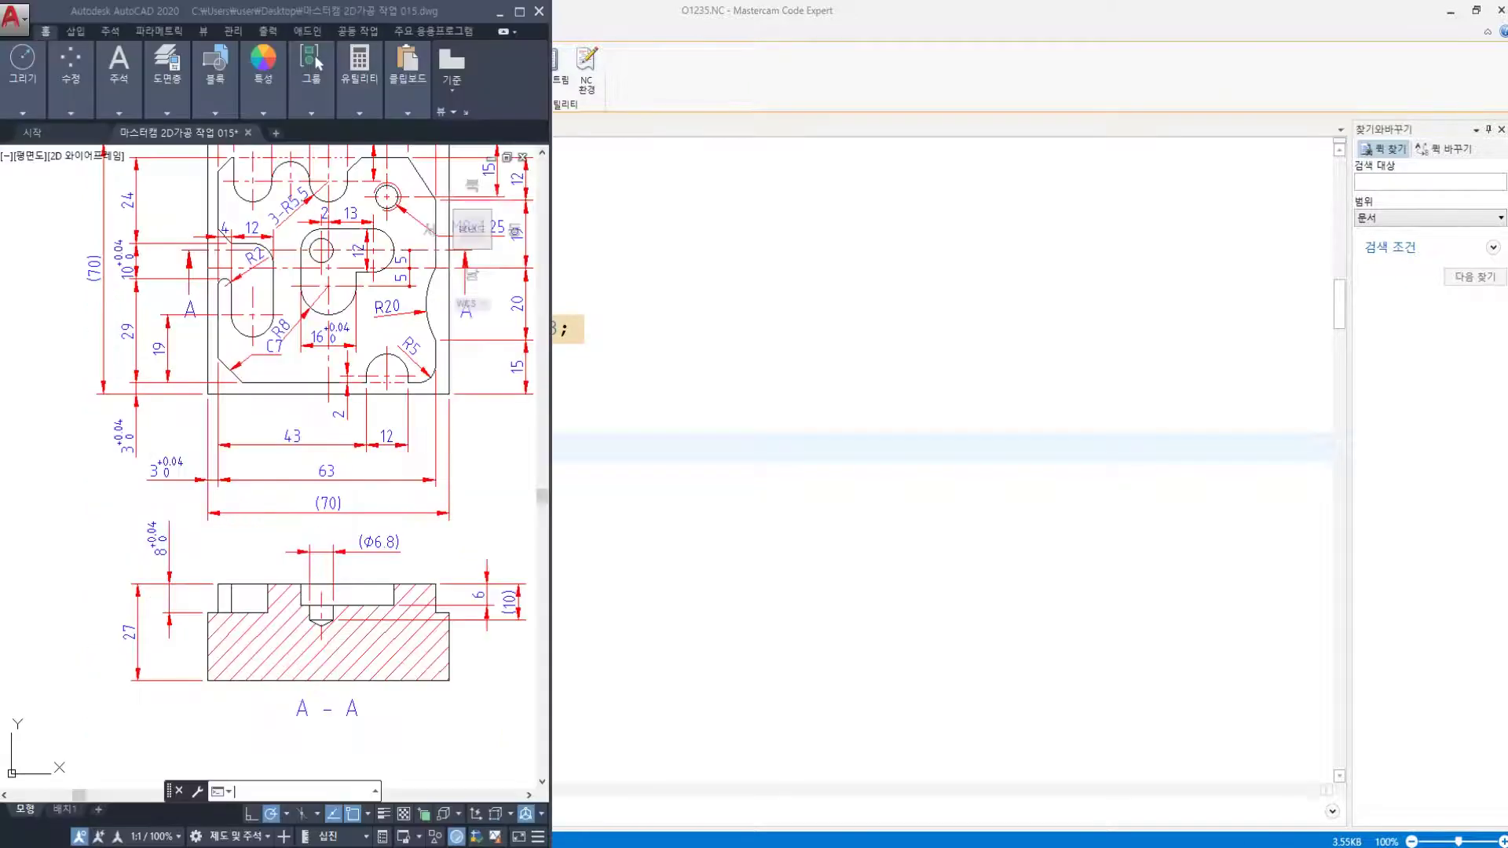
left_click(739, 847)
left_click(297, 473)
scroll(142, 762, "down", 2)
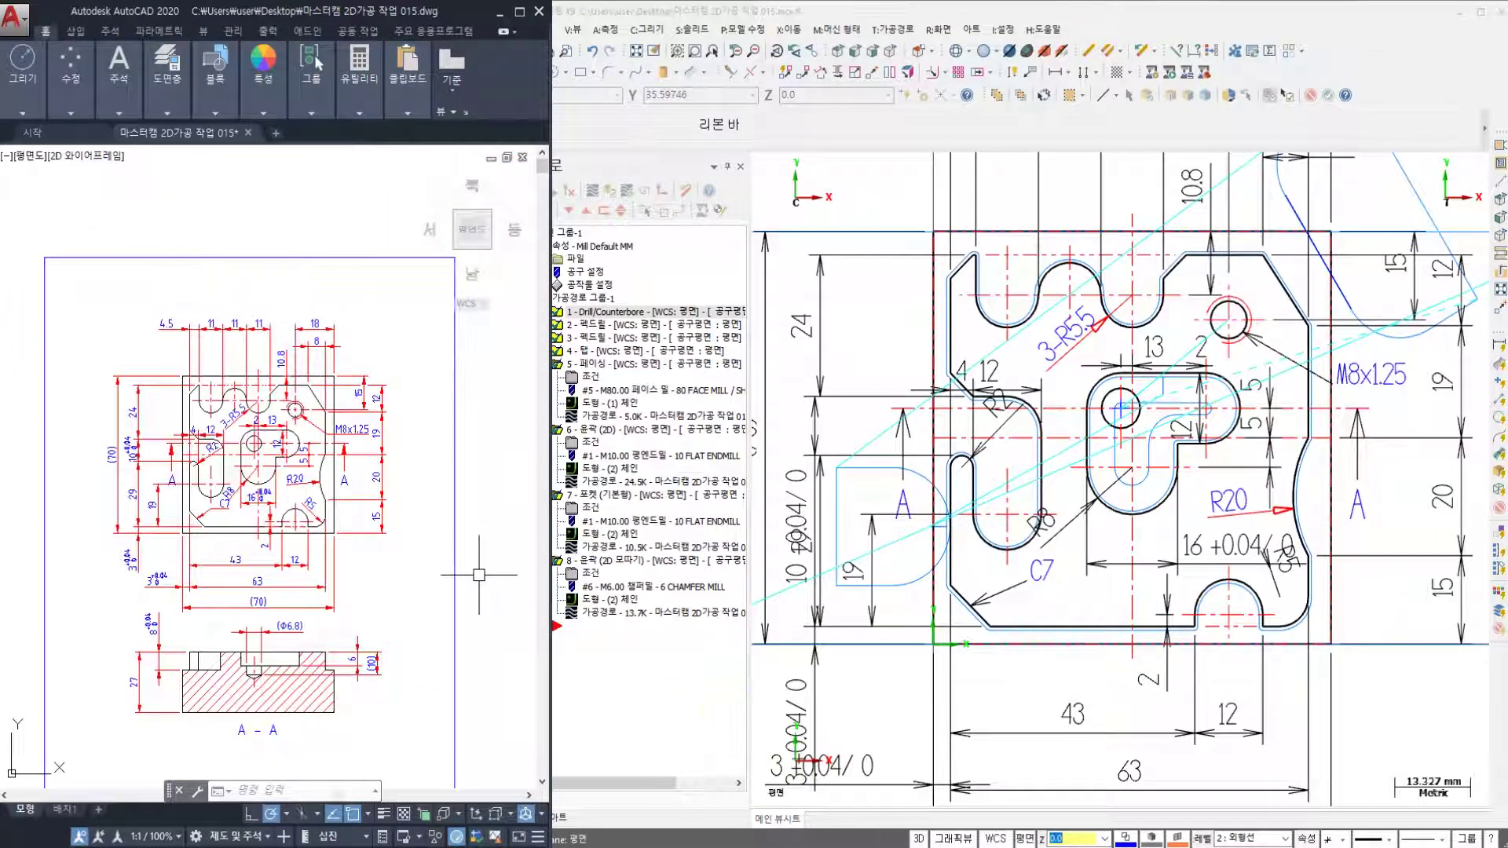
- Open the Notepad work notes 작업내용 015.txt over Mastercam and review the job title, processes, tool list and special notes
left_click(770, 847)
left_click_drag(320, 54, 925, 102)
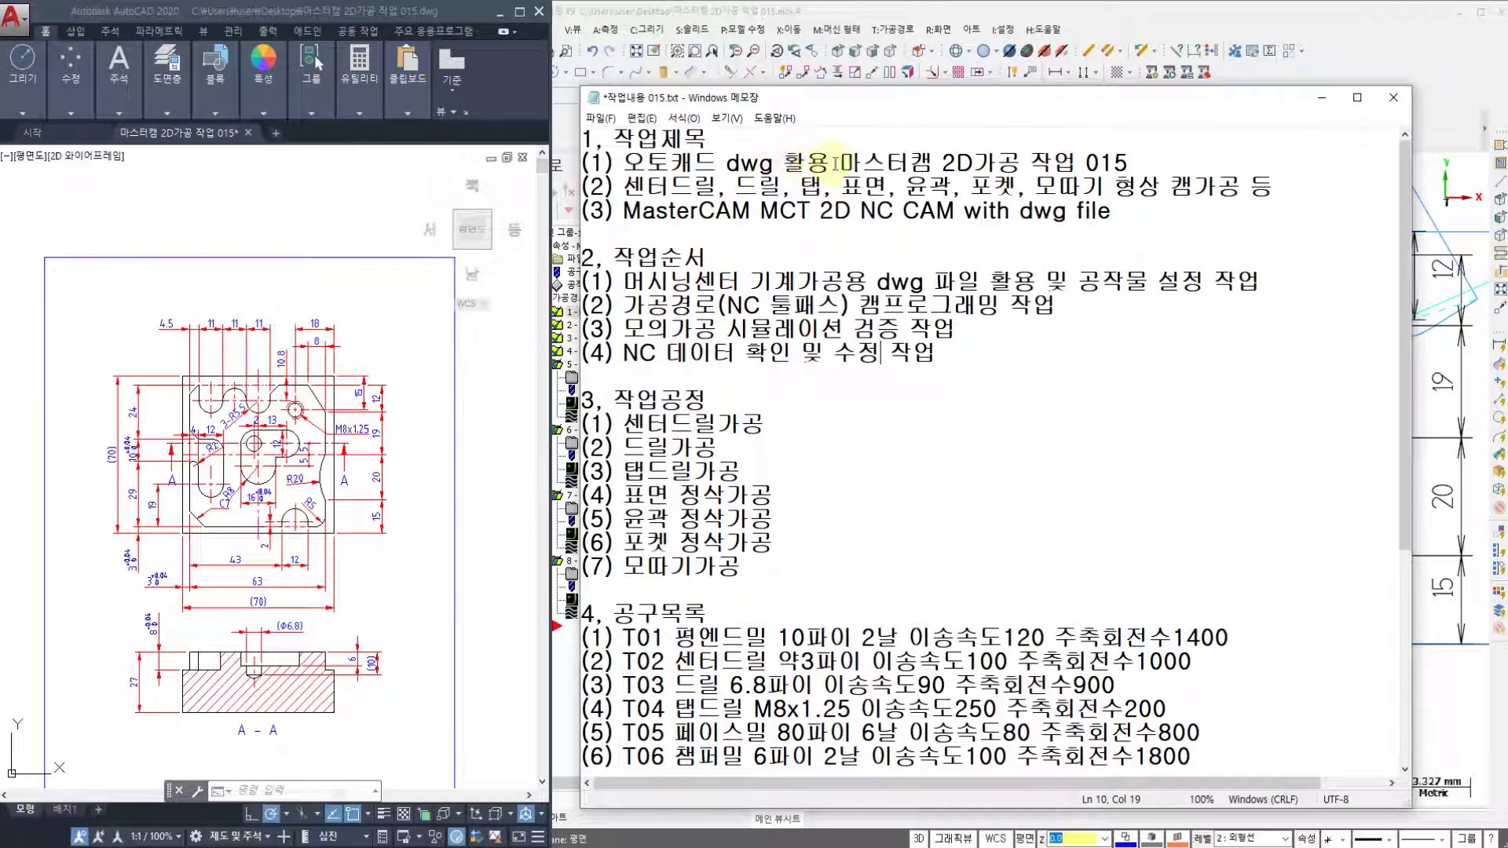
left_click_drag(835, 163, 1087, 164)
left_click(792, 208)
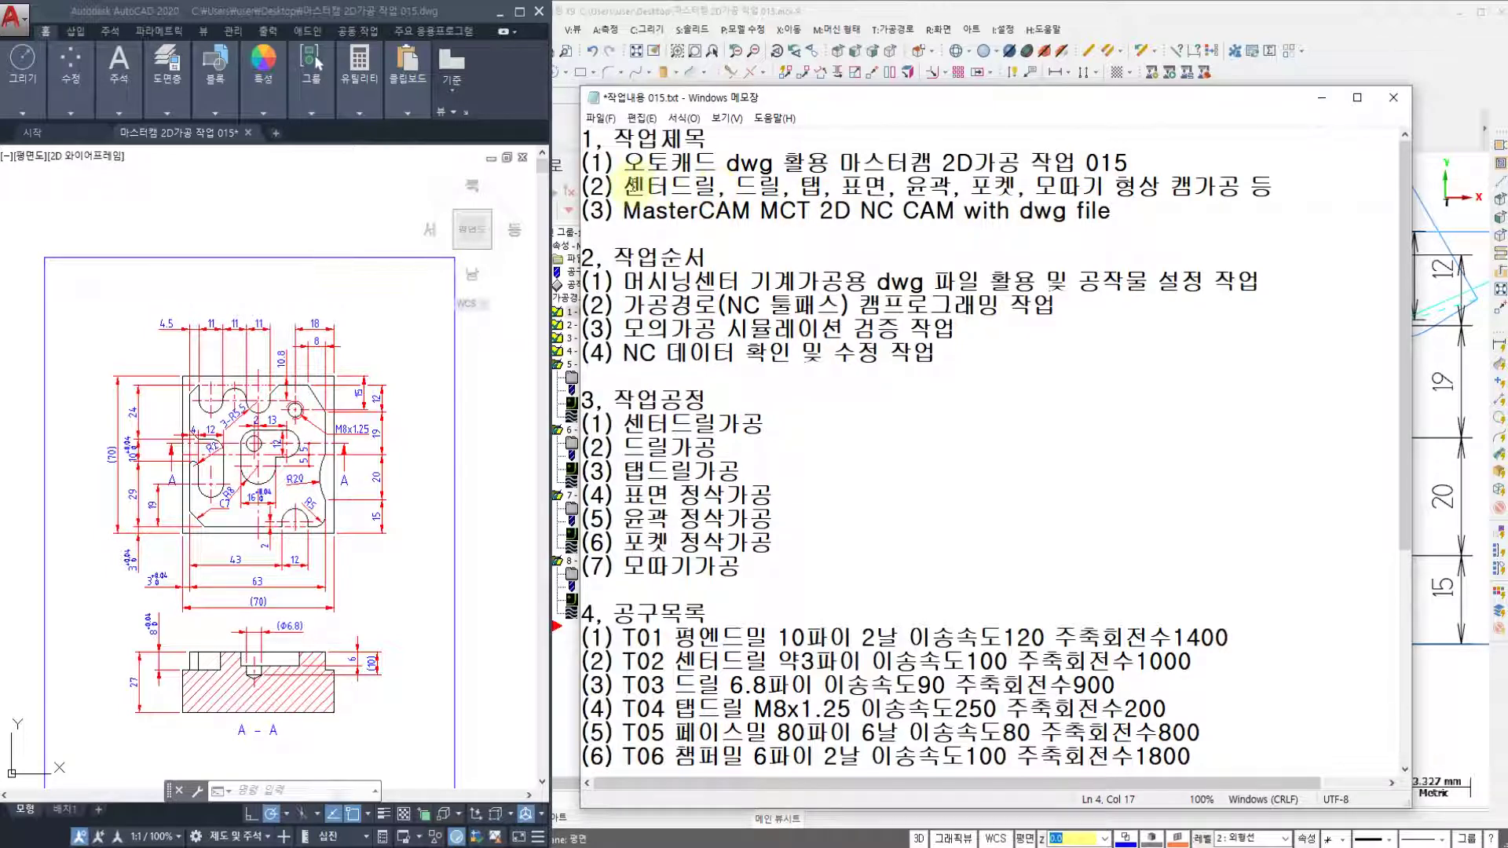
left_click_drag(621, 189, 737, 187)
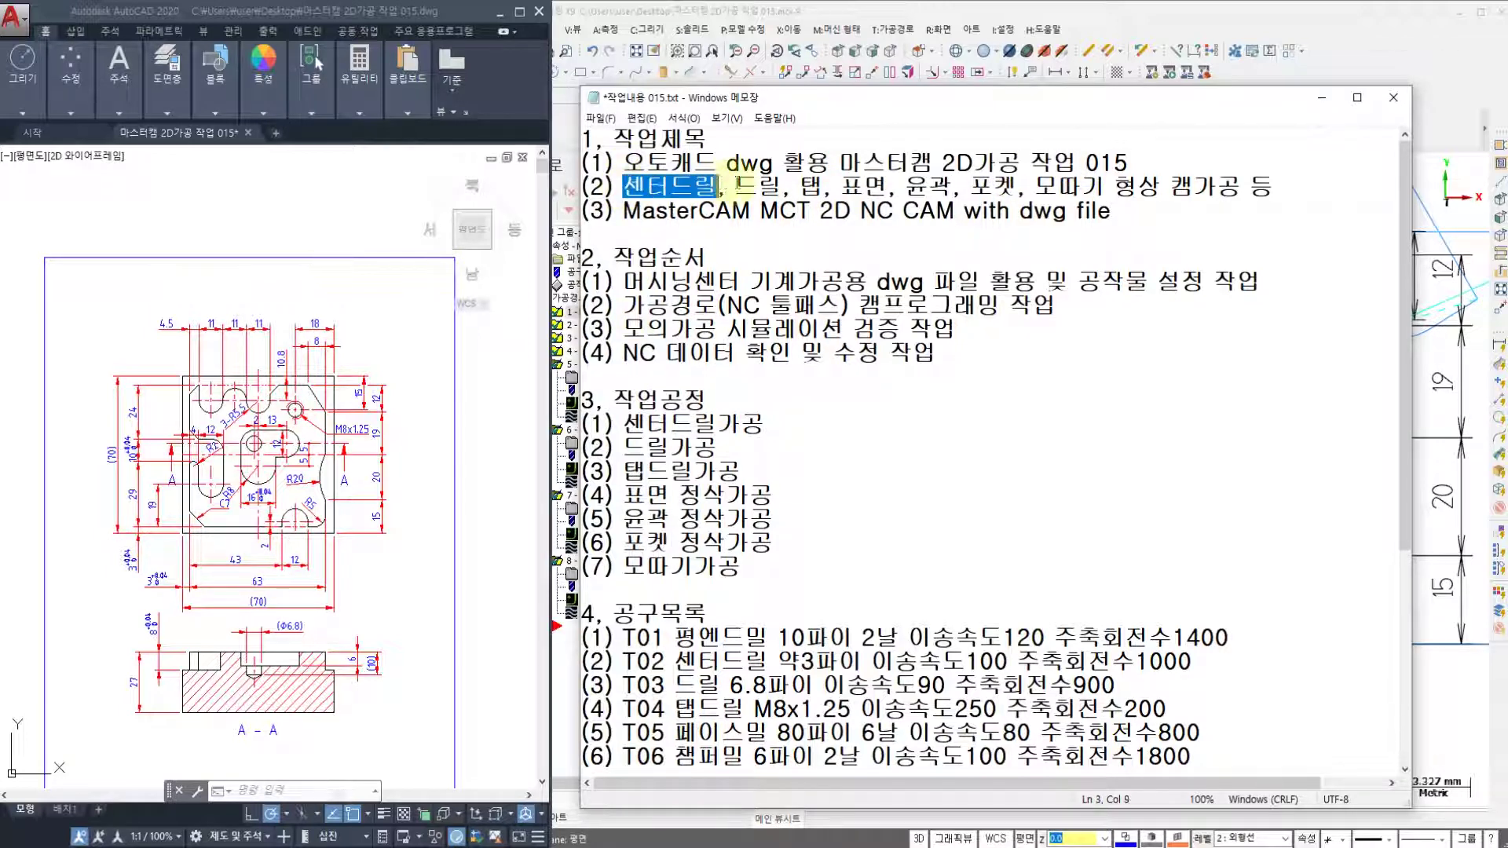
left_click(735, 186)
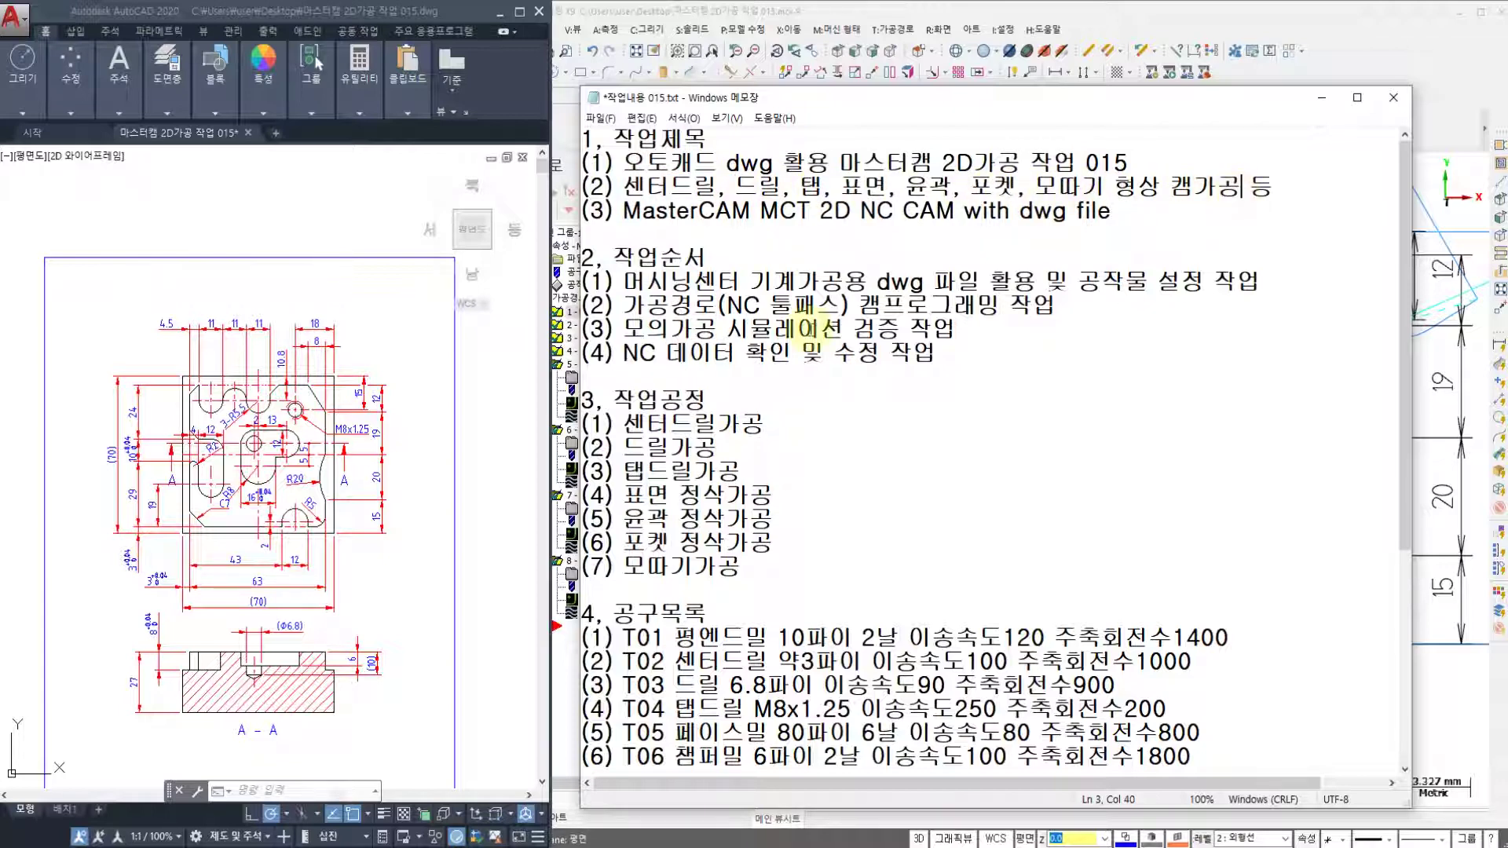
scroll(796, 338, "down", 5)
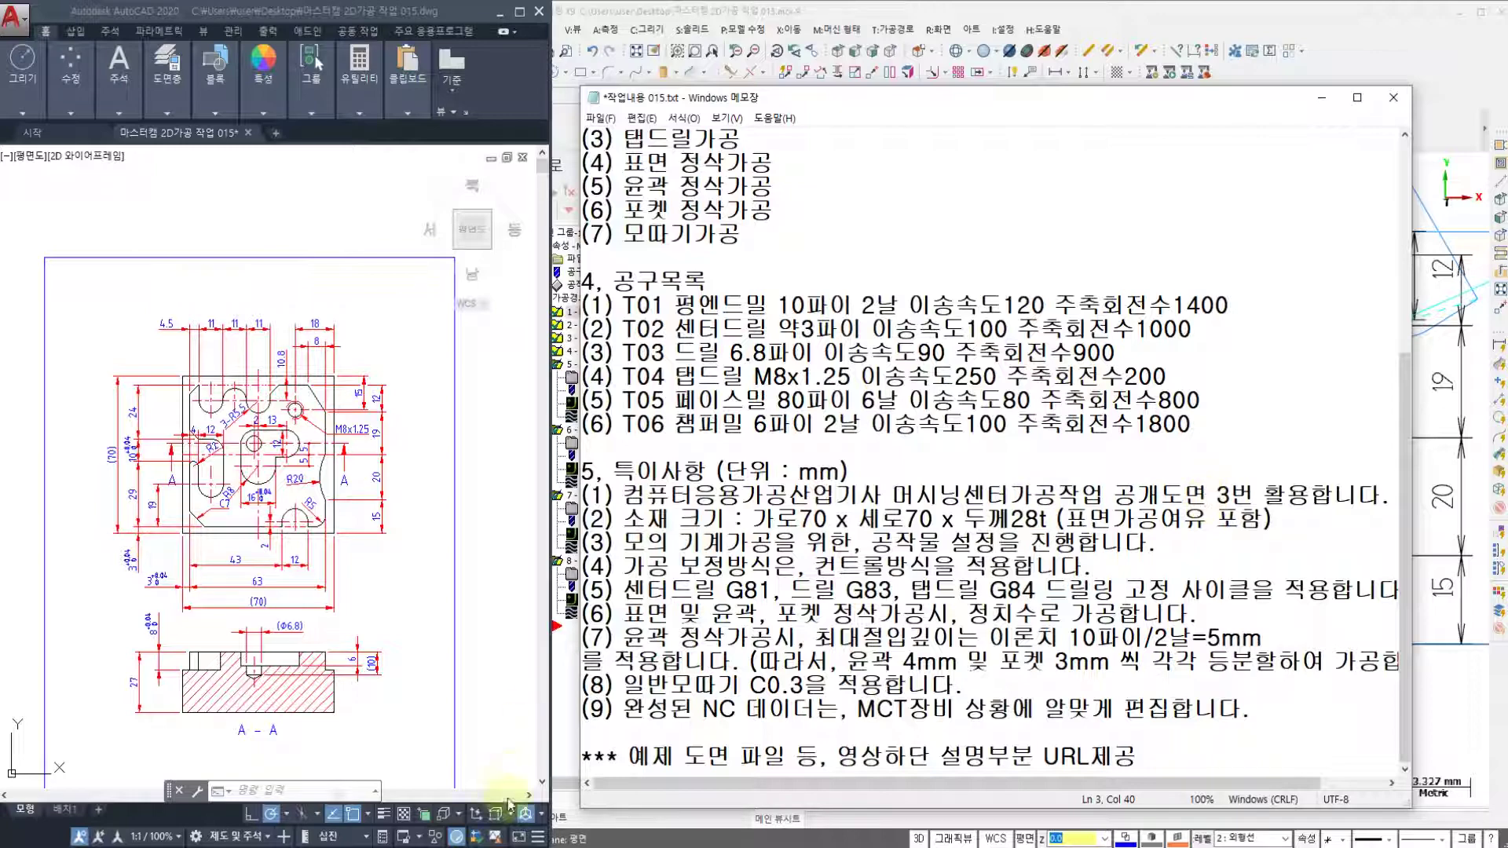
- Switch to the machining centre drawing PDF in Acrobat Reader, look over the part views, and minimize it
key("alt+Tab")
scroll(227, 409, "up", 8)
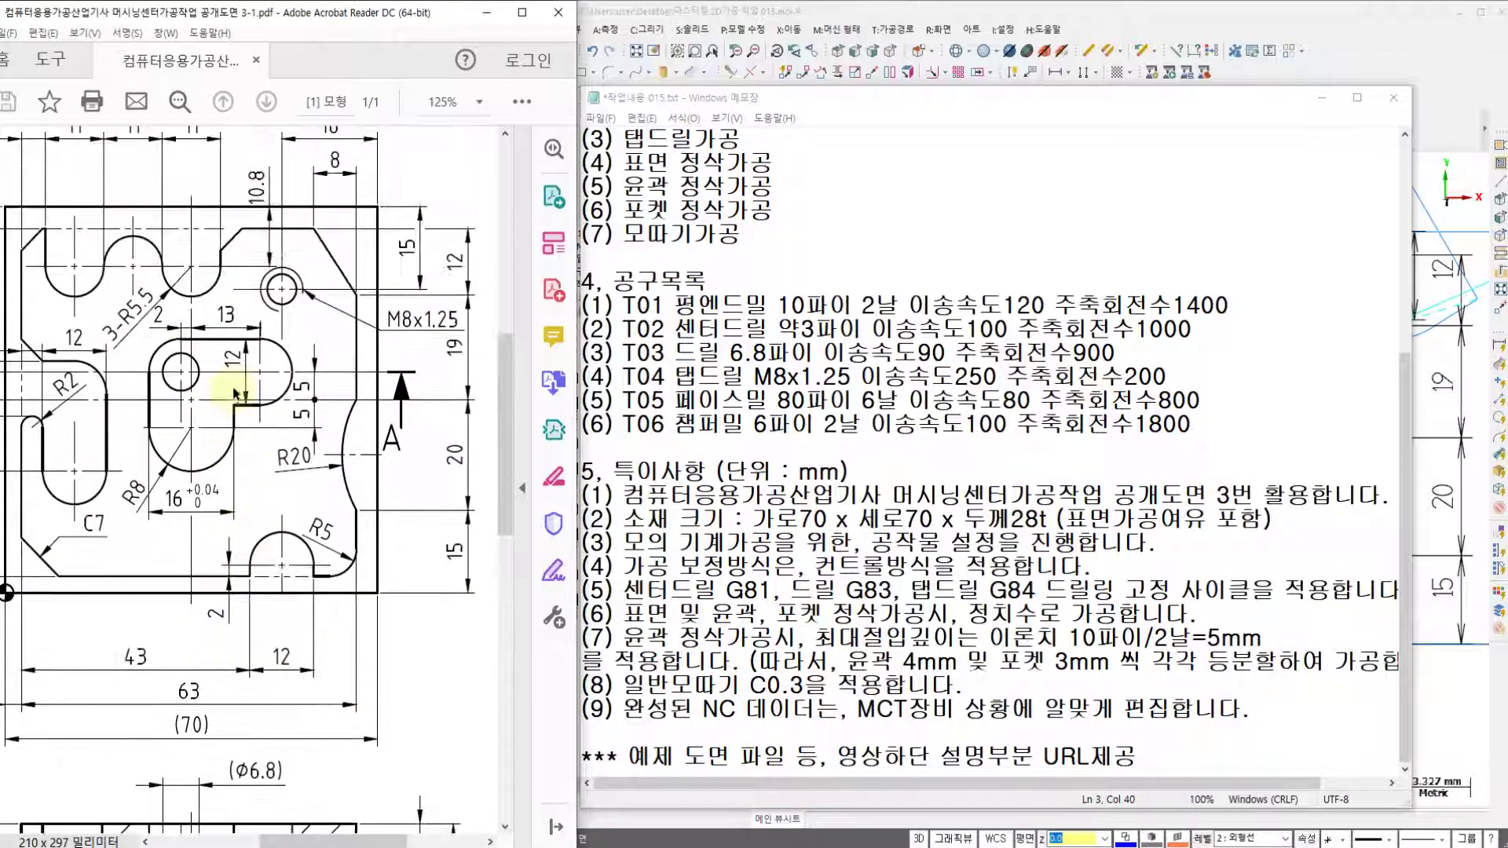
scroll(225, 417, "up", 2)
scroll(224, 393, "down", 2, "ctrl")
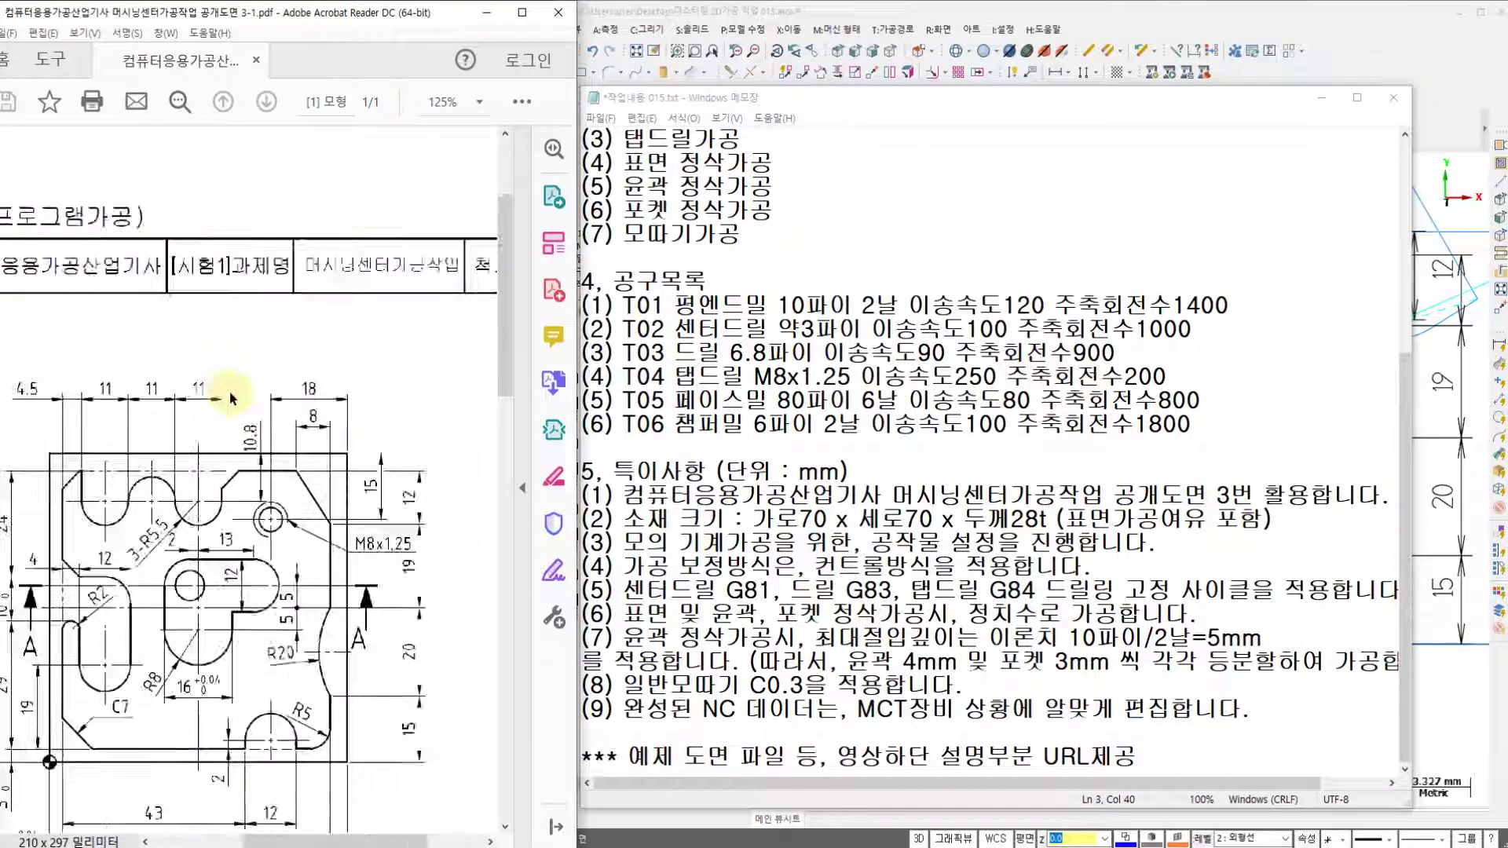
left_click(489, 13)
- Minimize the work notes and view the full part drawing with its toolpaths in Mastercam
left_click(770, 425)
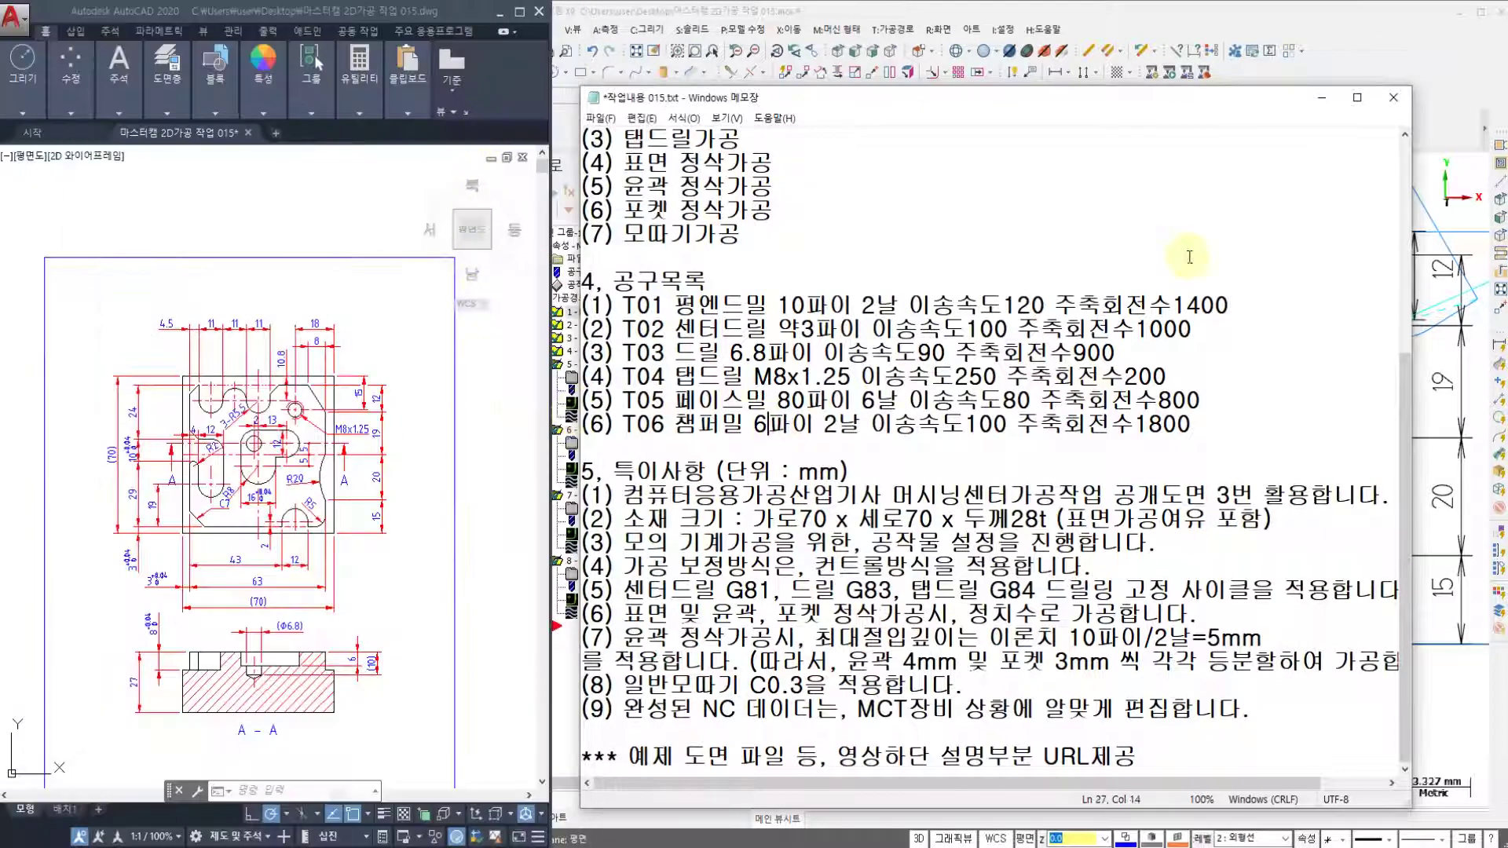
left_click(1322, 98)
scroll(941, 393, "down", 1)
scroll(941, 395, "down", 2)
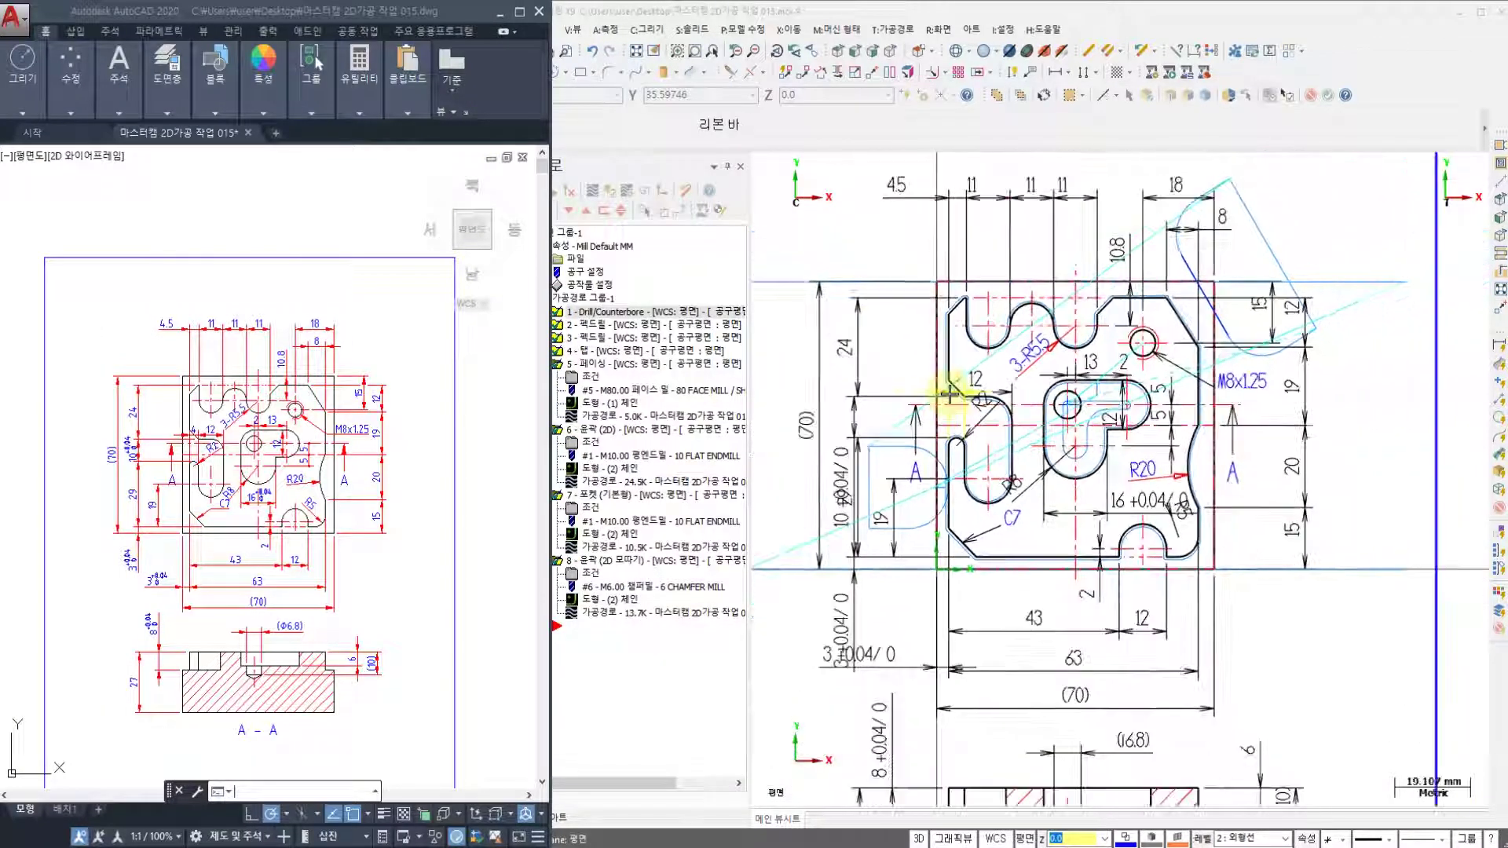